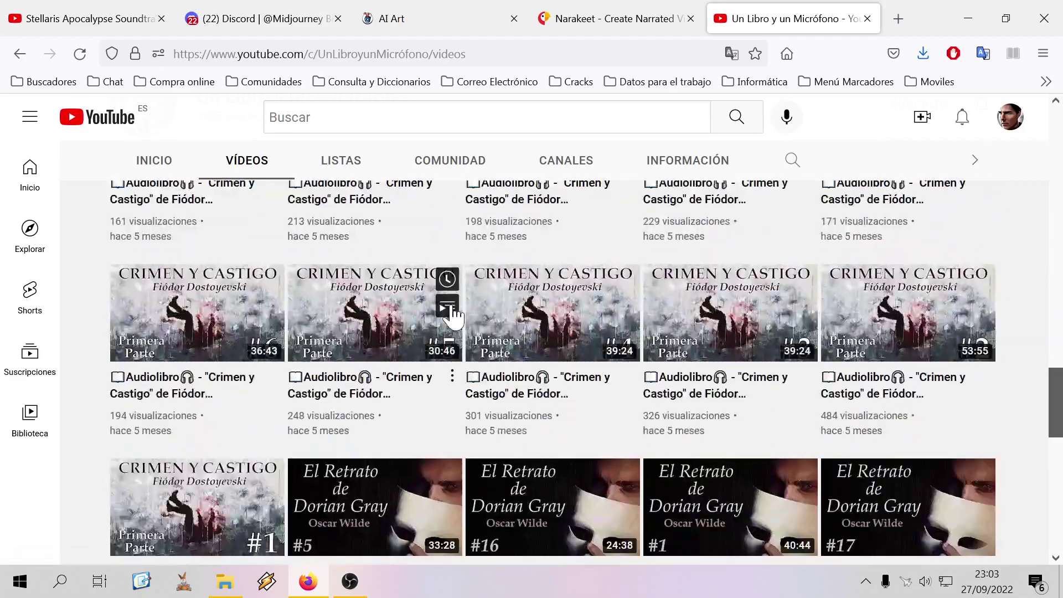
Browse the channel's audiobook videos and open the "1984" by G. Orwell second-part video, chapter 9
{"action": "scroll", "coordinate": [447, 320], "scroll_direction": "down", "scroll_amount": 6}
{"action": "scroll", "coordinate": [446, 311], "scroll_direction": "down", "scroll_amount": 15}
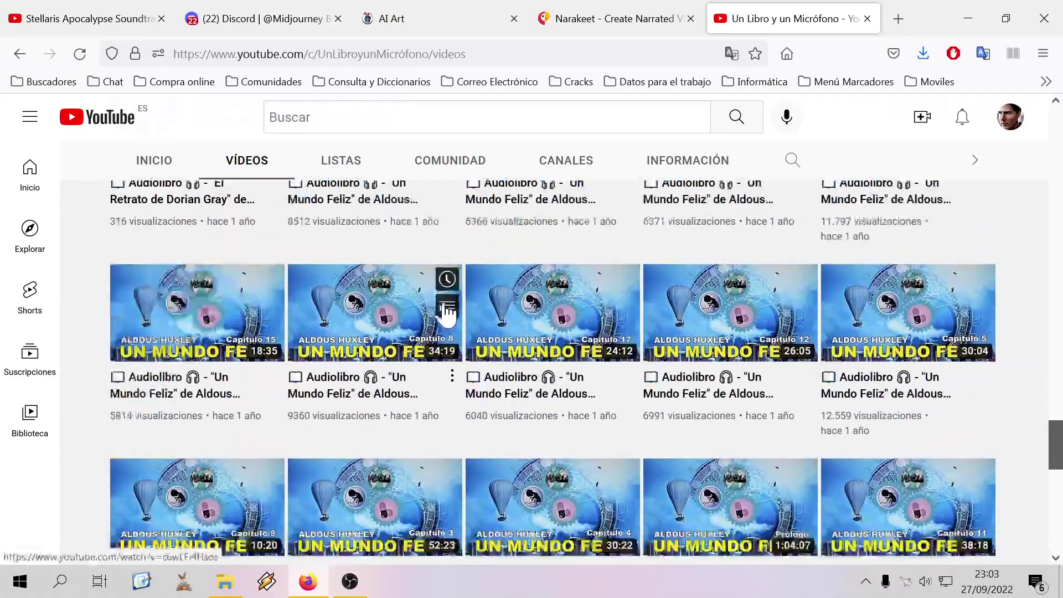
{"action": "scroll", "coordinate": [442, 313], "scroll_direction": "down", "scroll_amount": 5}
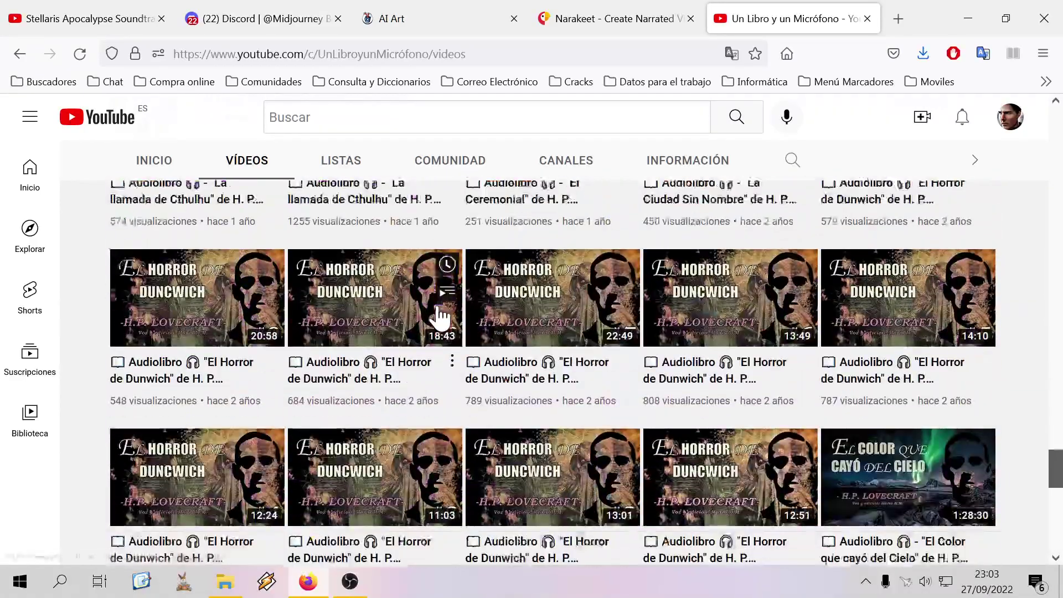
{"action": "scroll", "coordinate": [438, 314], "scroll_direction": "down", "scroll_amount": 5}
{"action": "scroll", "coordinate": [438, 315], "scroll_direction": "up", "scroll_amount": 5}
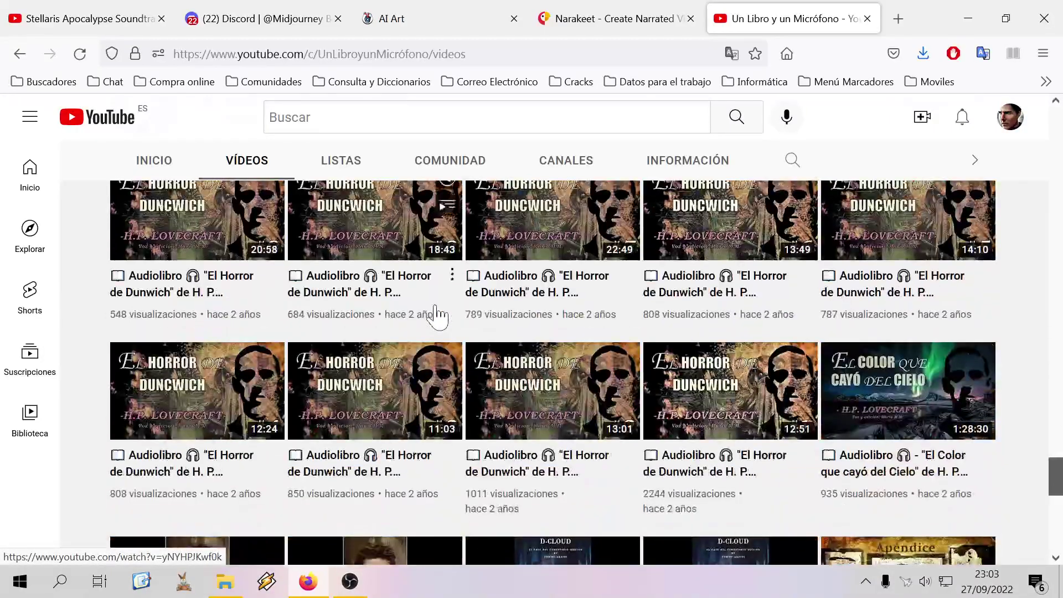
{"action": "scroll", "coordinate": [434, 313], "scroll_direction": "down", "scroll_amount": 6}
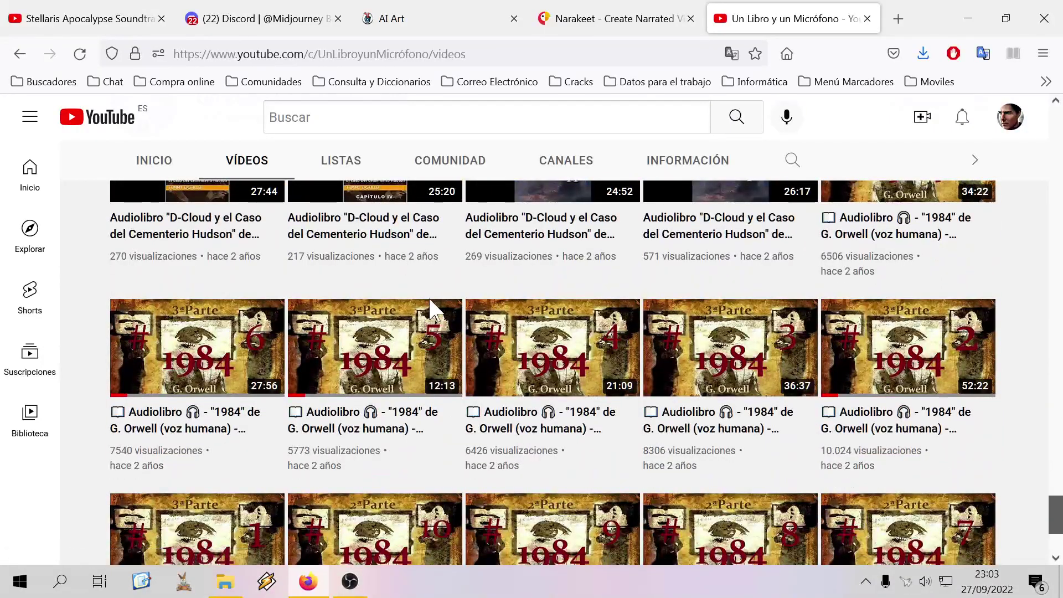
{"action": "scroll", "coordinate": [441, 306], "scroll_direction": "up", "scroll_amount": 4}
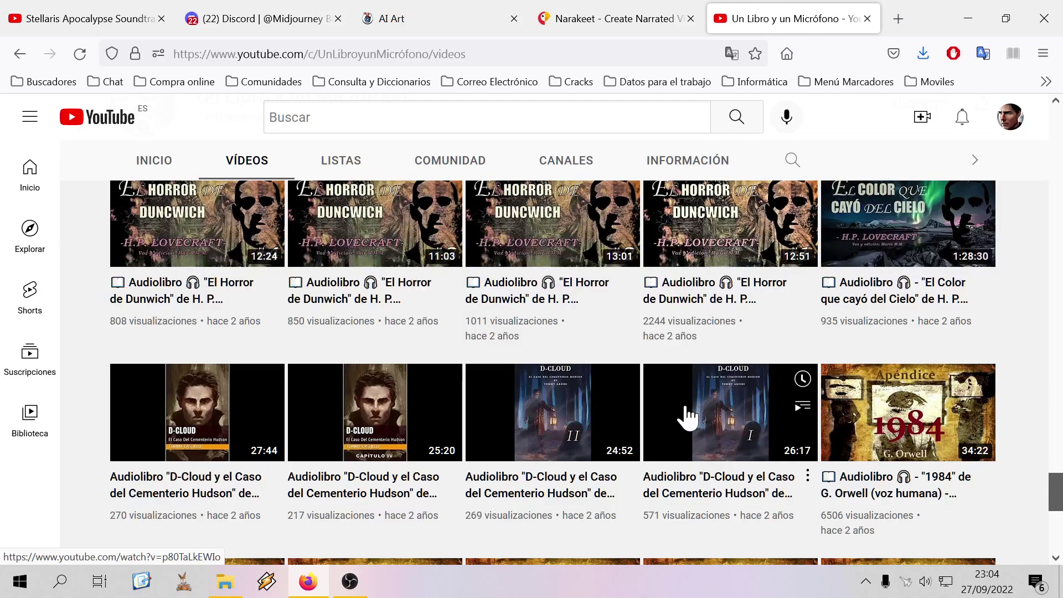
{"action": "scroll", "coordinate": [687, 416], "scroll_direction": "down", "scroll_amount": 8}
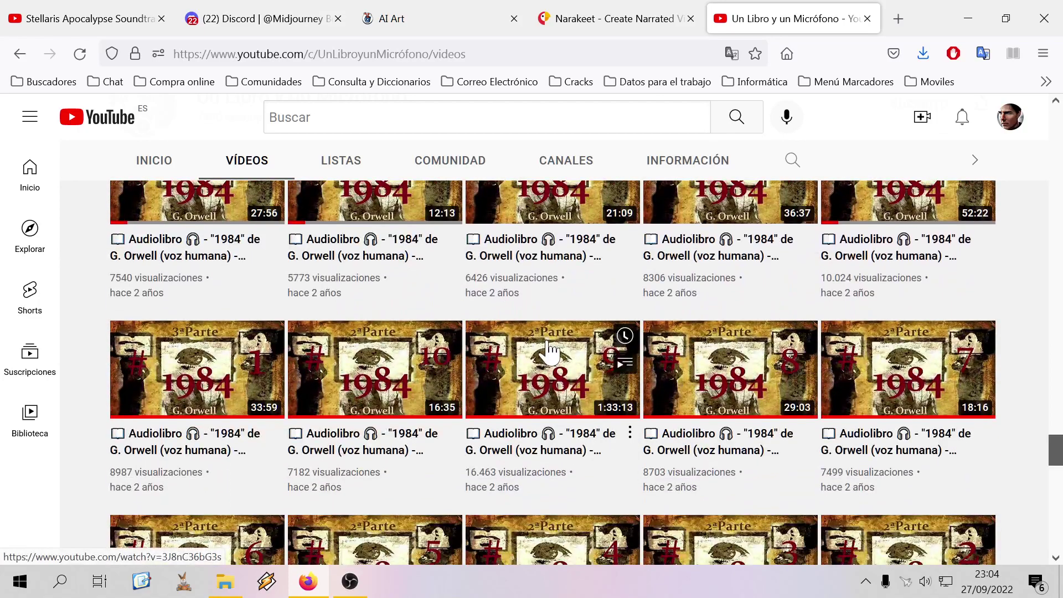
{"action": "left_click", "coordinate": [552, 377]}
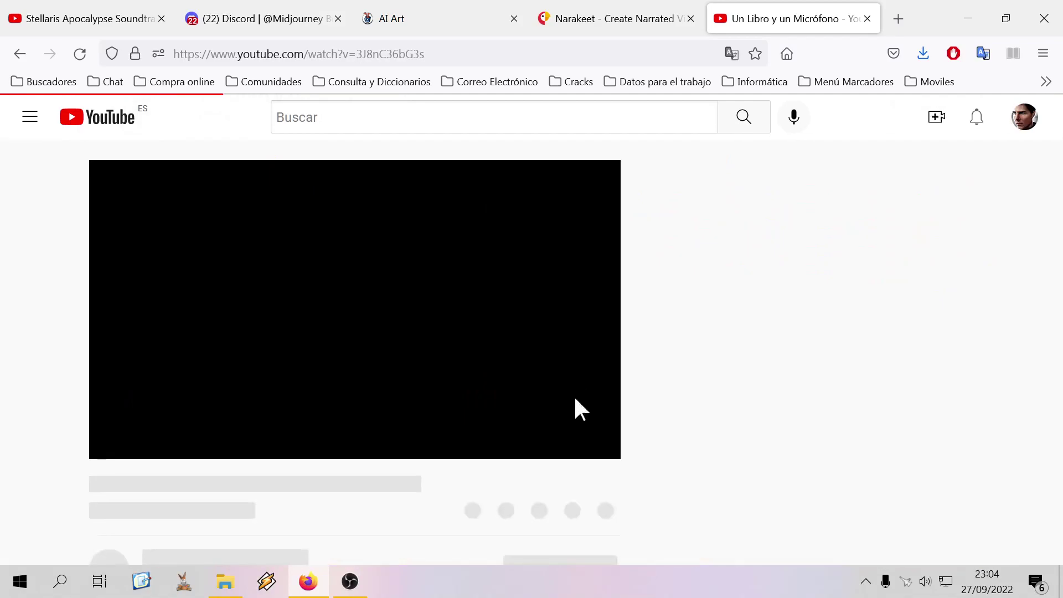
Pause and resume the "1984" audiobook, and adjust its playback volume
{"action": "mouse_move", "coordinate": [189, 439]}
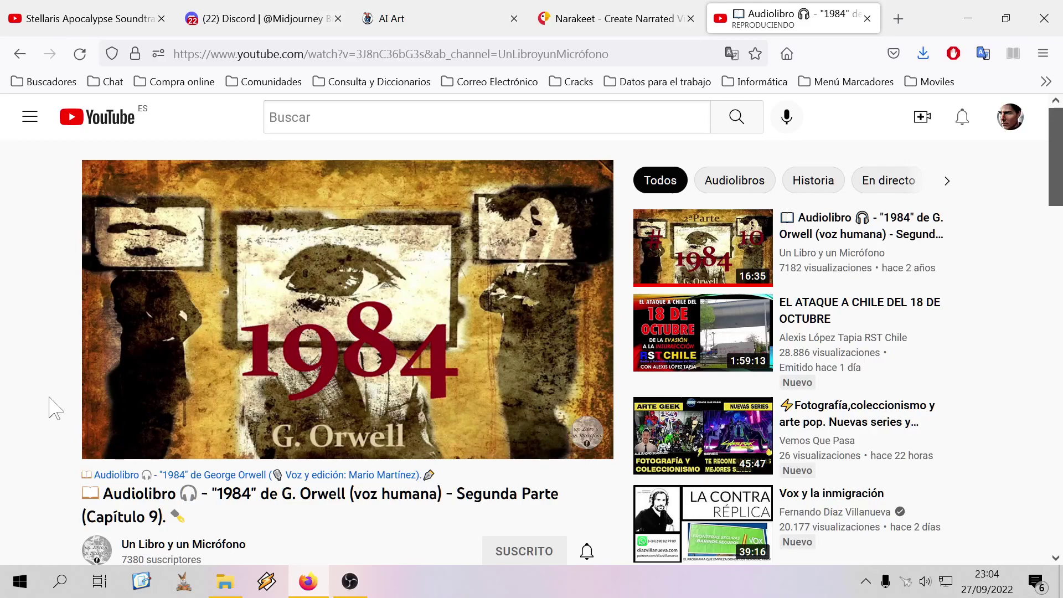
{"action": "left_click", "coordinate": [266, 399]}
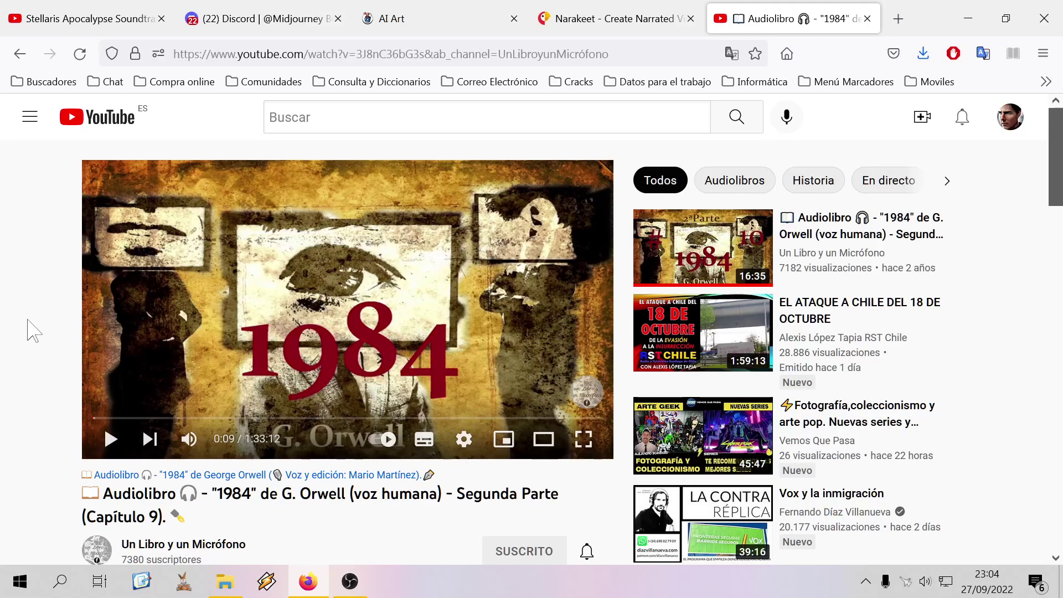
{"action": "left_click", "coordinate": [110, 440]}
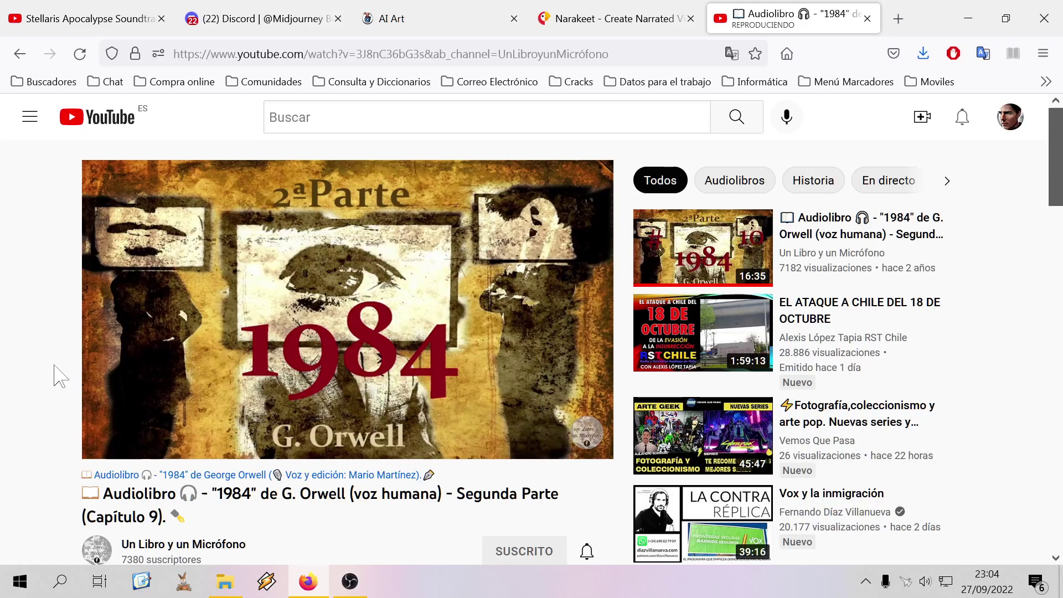
{"action": "mouse_move", "coordinate": [101, 439]}
{"action": "mouse_move", "coordinate": [224, 443]}
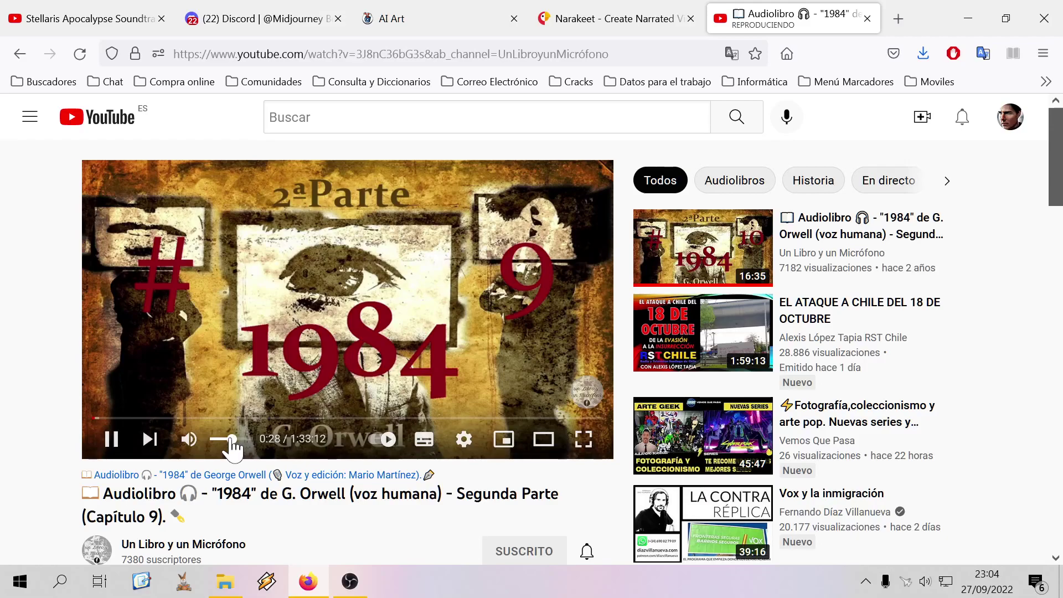
{"action": "left_click_drag", "start_coordinate": [232, 449], "coordinate": [239, 451]}
Look over the video's details and comments section, and pause the audiobook
{"action": "scroll", "coordinate": [9, 437], "scroll_direction": "down", "scroll_amount": 3}
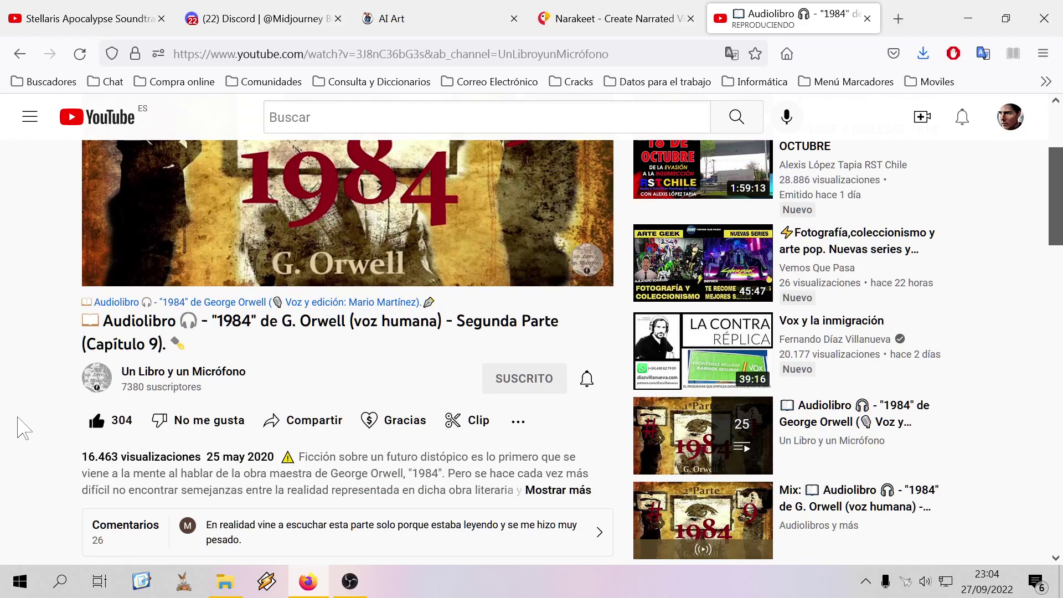
{"action": "scroll", "coordinate": [23, 428], "scroll_direction": "up", "scroll_amount": 3}
{"action": "scroll", "coordinate": [23, 428], "scroll_direction": "down", "scroll_amount": 5}
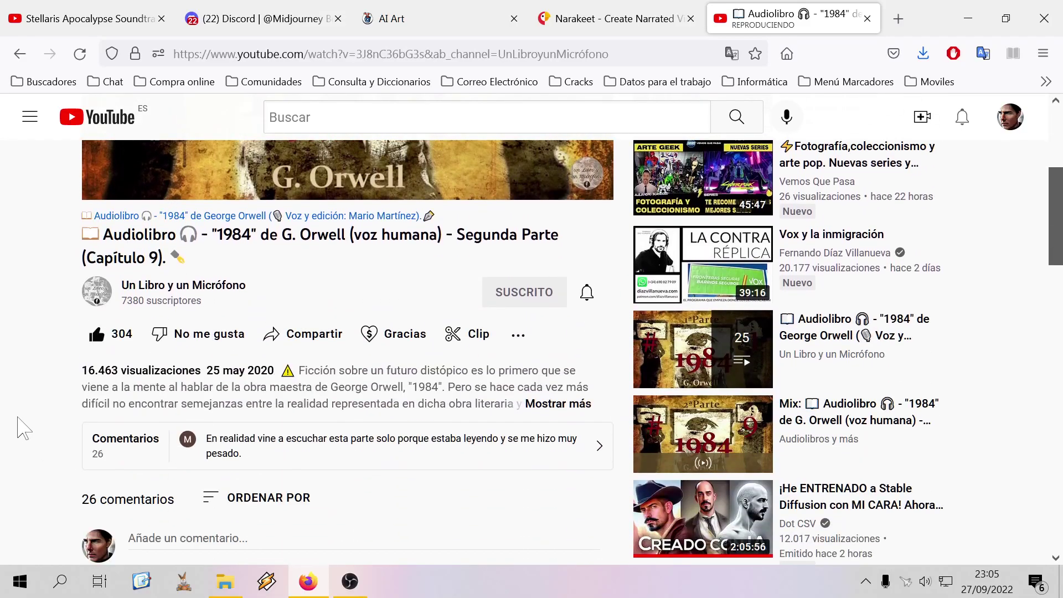
{"action": "scroll", "coordinate": [24, 428], "scroll_direction": "up", "scroll_amount": 6}
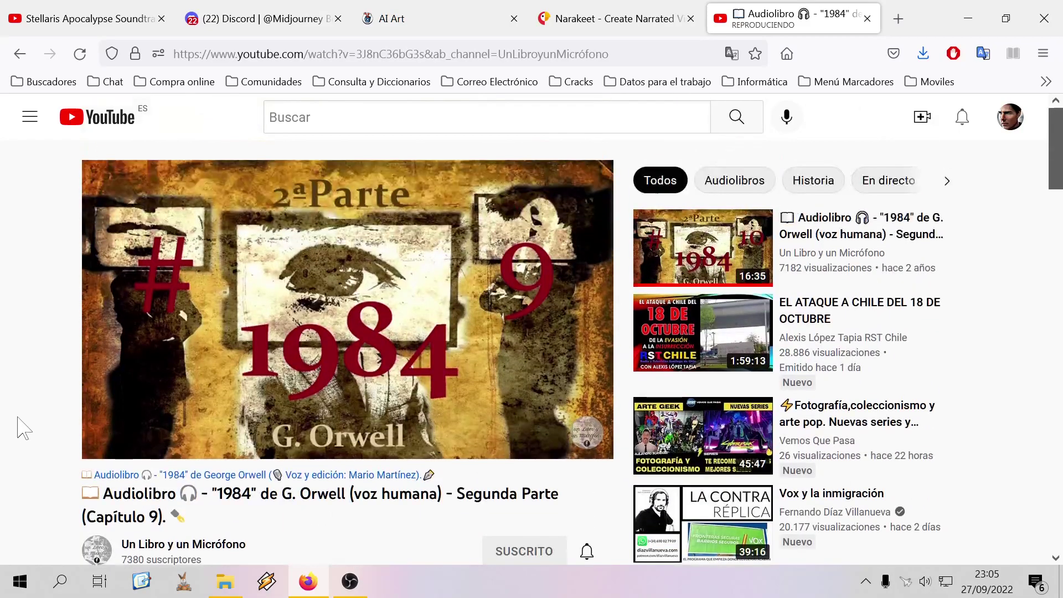
{"action": "scroll", "coordinate": [7, 327], "scroll_direction": "down", "scroll_amount": 3}
{"action": "scroll", "coordinate": [7, 327], "scroll_direction": "down", "scroll_amount": 3}
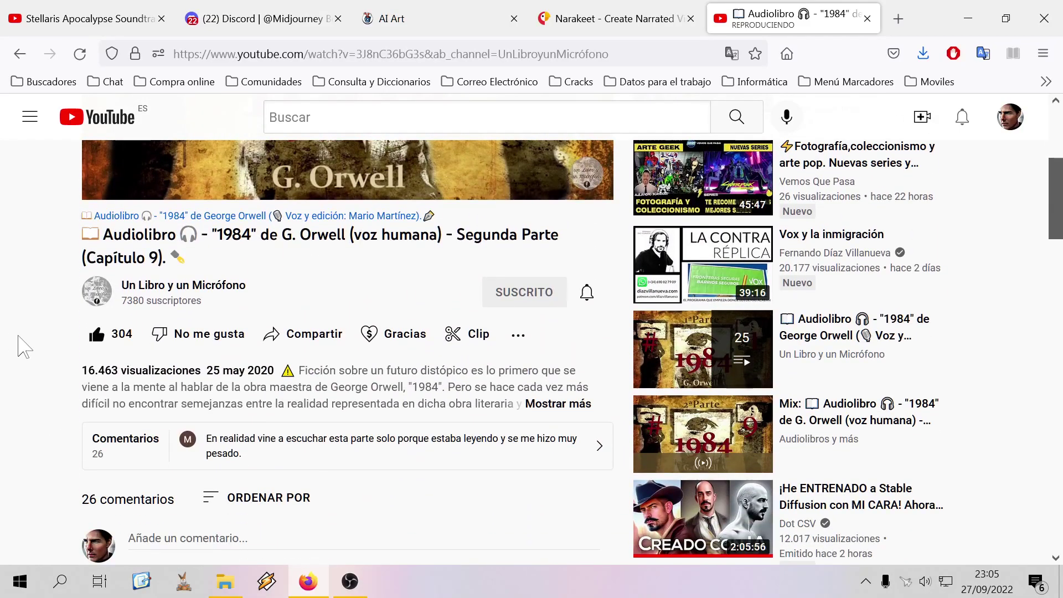
{"action": "scroll", "coordinate": [17, 340], "scroll_direction": "up", "scroll_amount": 5}
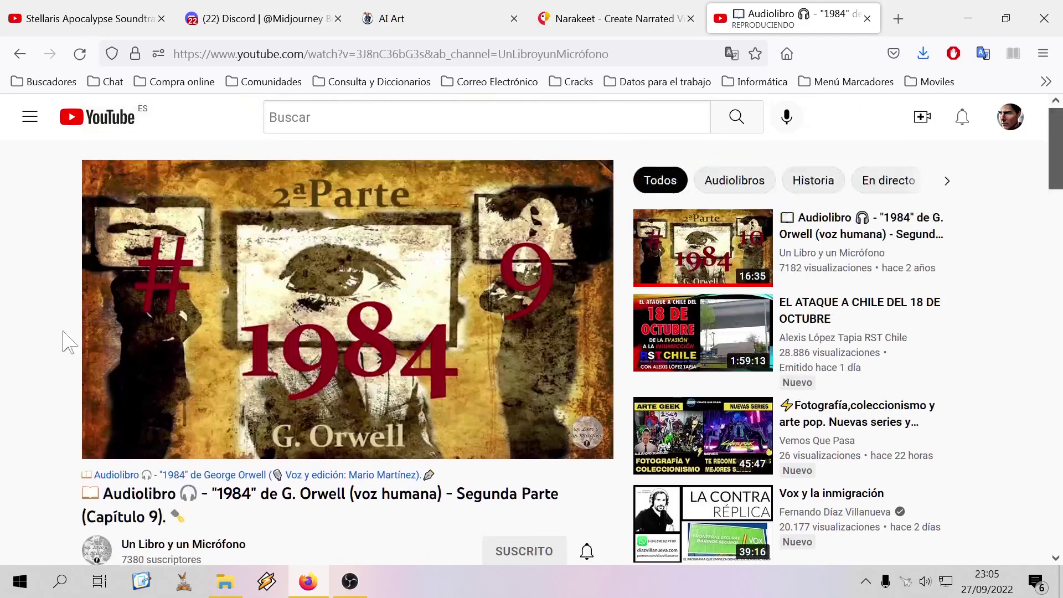
{"action": "left_click", "coordinate": [298, 307]}
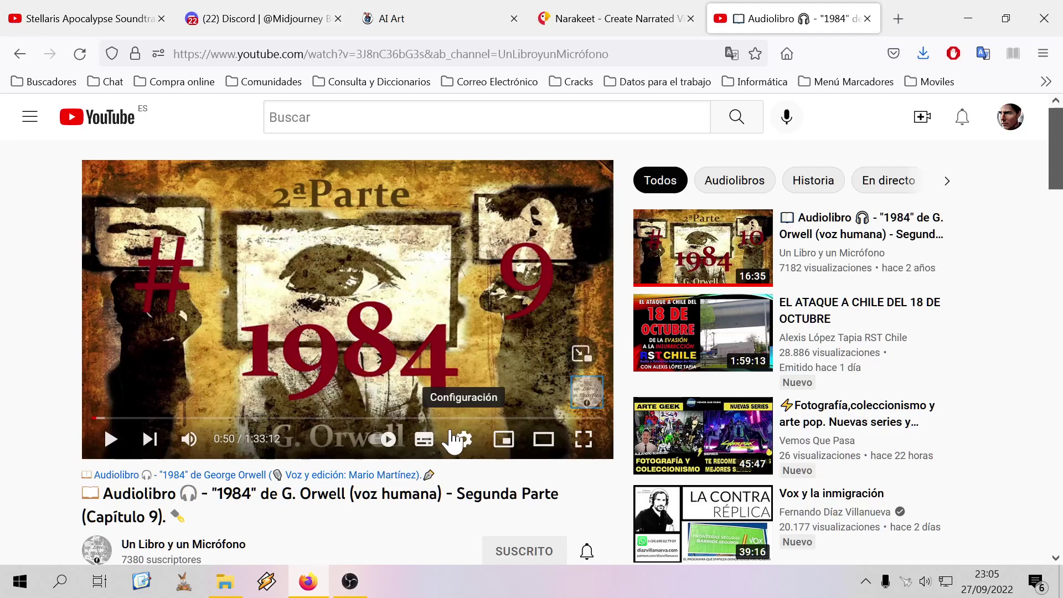
{"action": "left_click", "coordinate": [898, 18]}
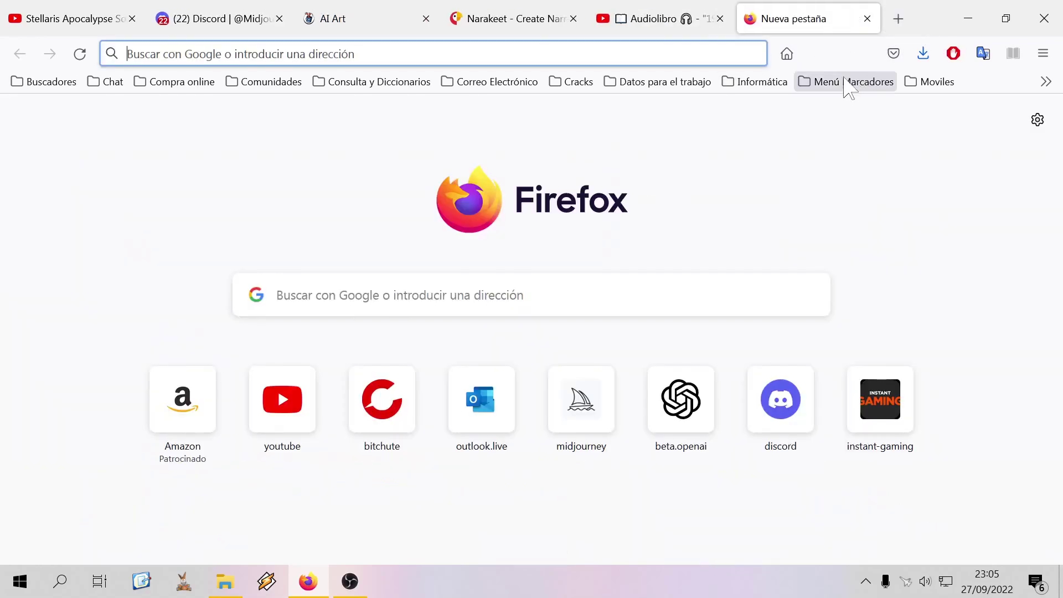
{"action": "left_click", "coordinate": [786, 54]}
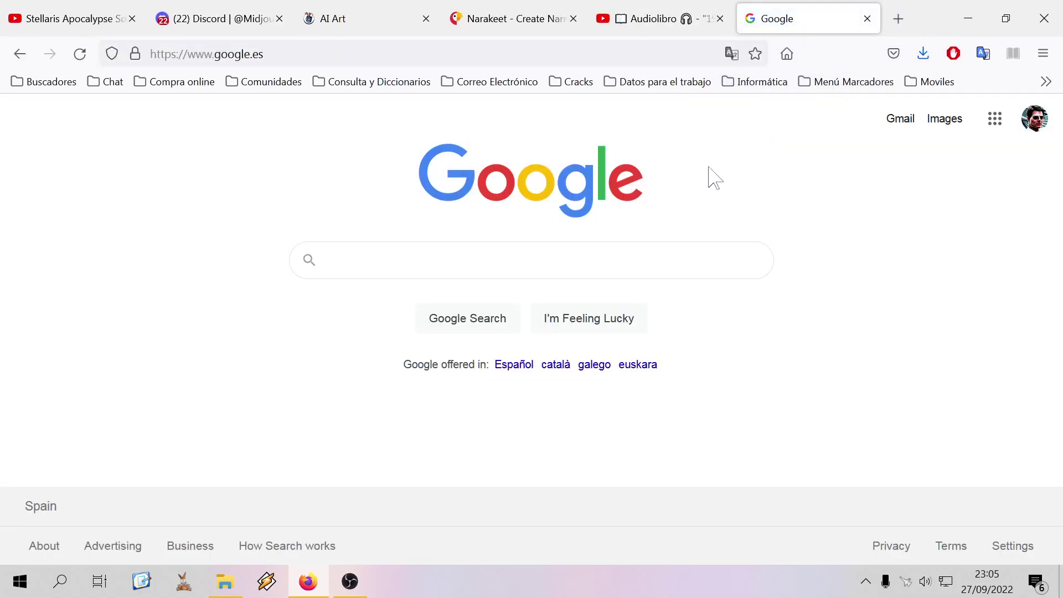
{"action": "type", "text": "q"}
{"action": "key", "text": "BackSpace"}
{"action": "type", "text": "dime de qu"}
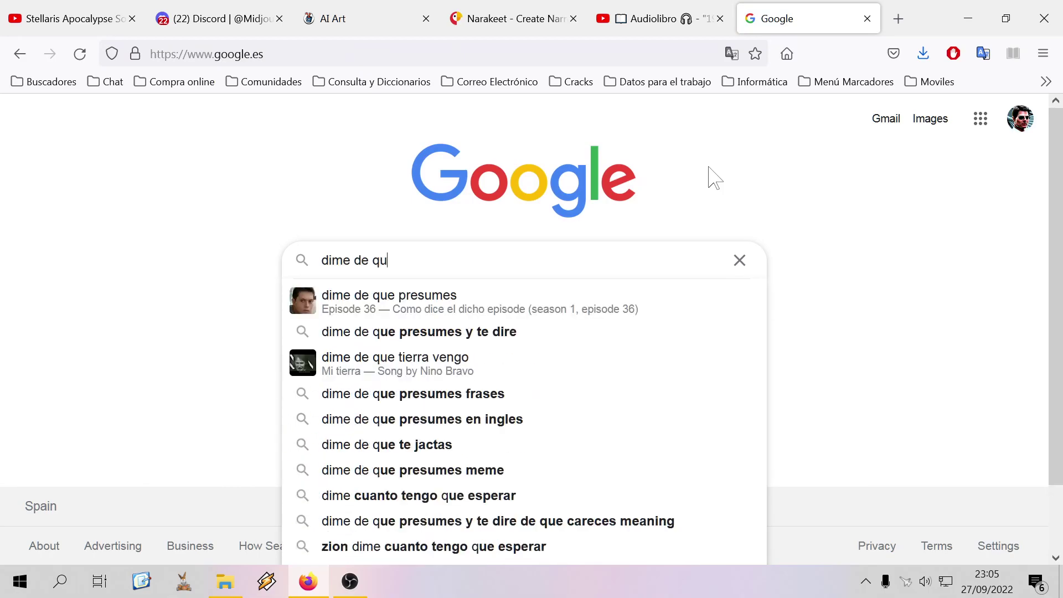
{"action": "type", "text": "e pres"}
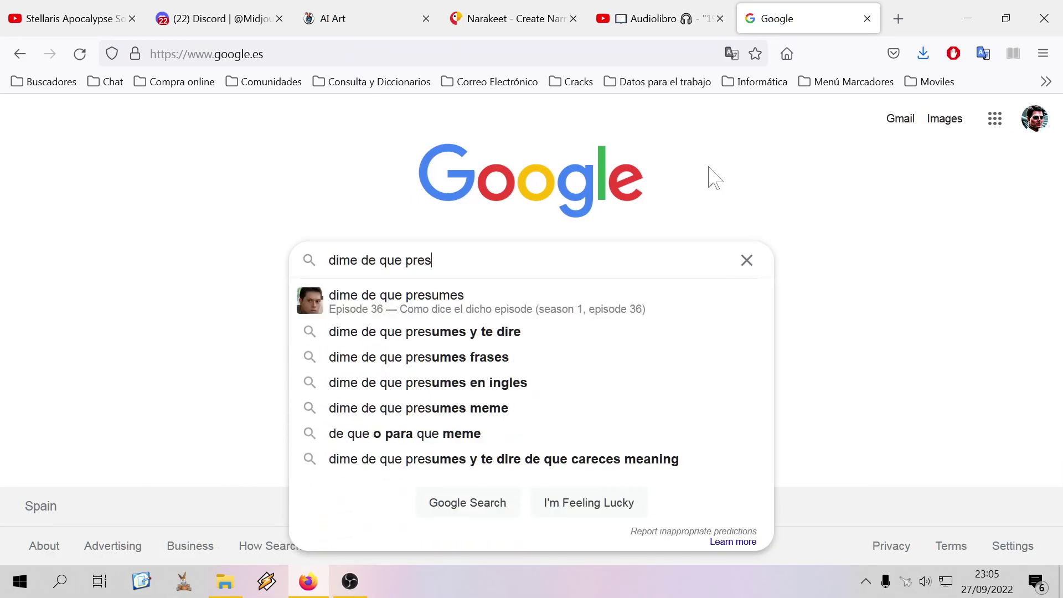
{"action": "left_click", "coordinate": [867, 18]}
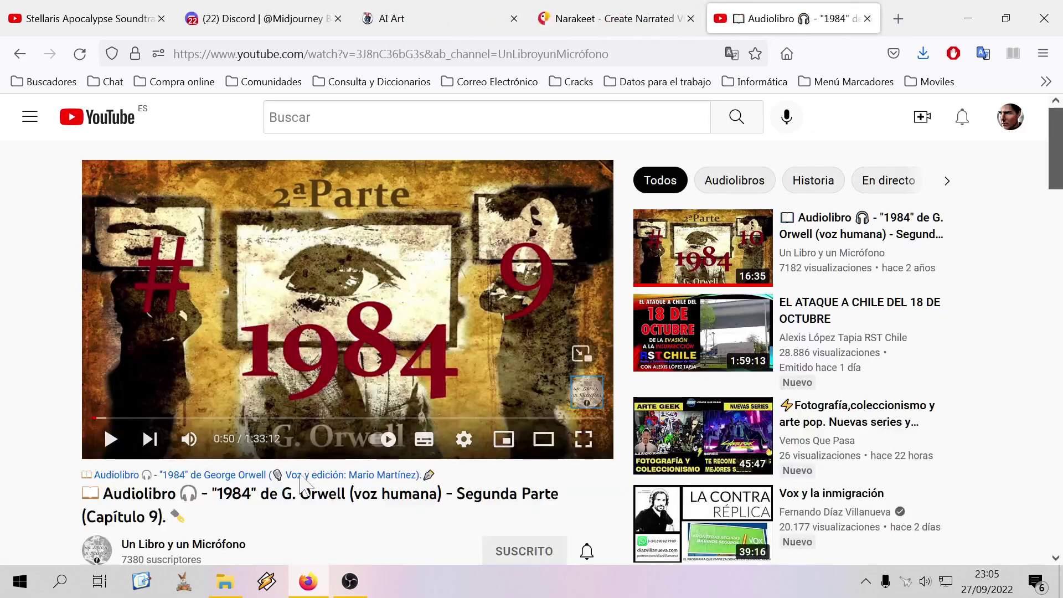
Open google.es in a new tab and fill the search with the suggestion "excusatio non petita acussatio manifesta"
{"action": "left_click", "coordinate": [899, 19]}
{"action": "type", "text": "google.es"}
{"action": "key", "text": "Return"}
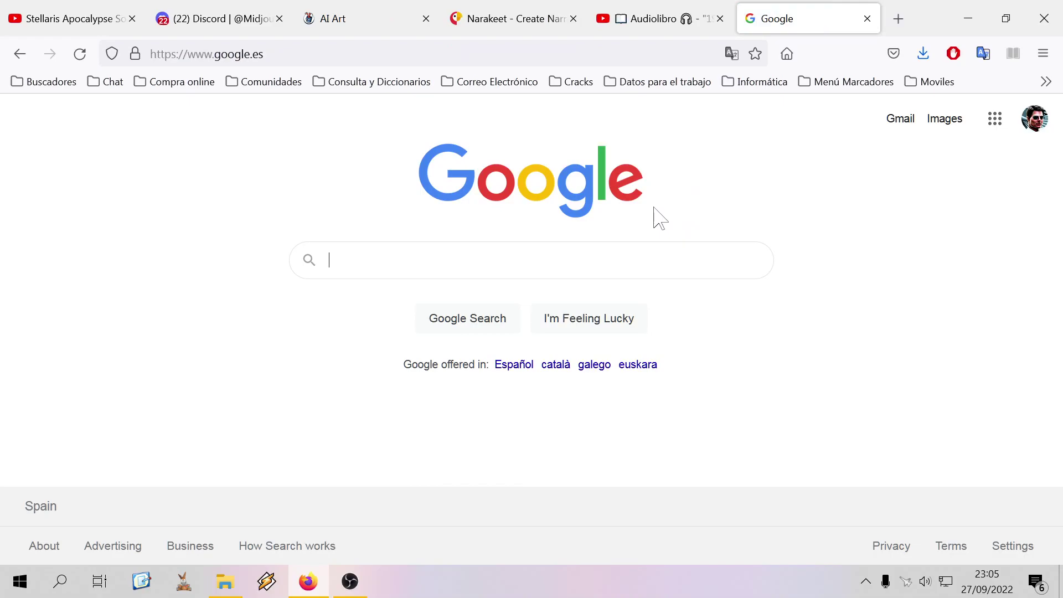
{"action": "type", "text": "no"}
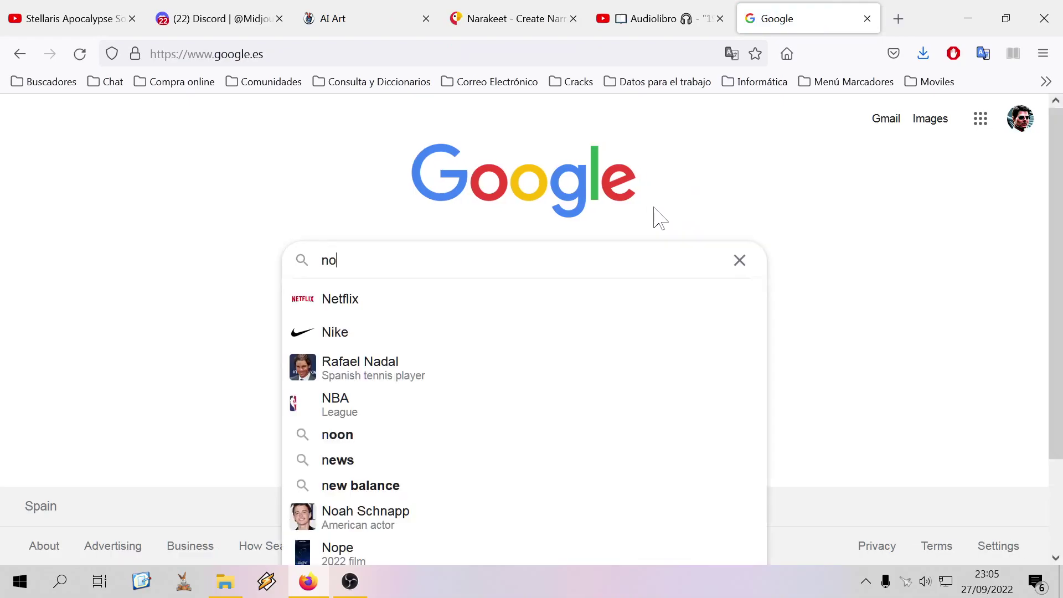
{"action": "type", "text": "n petita acuss"}
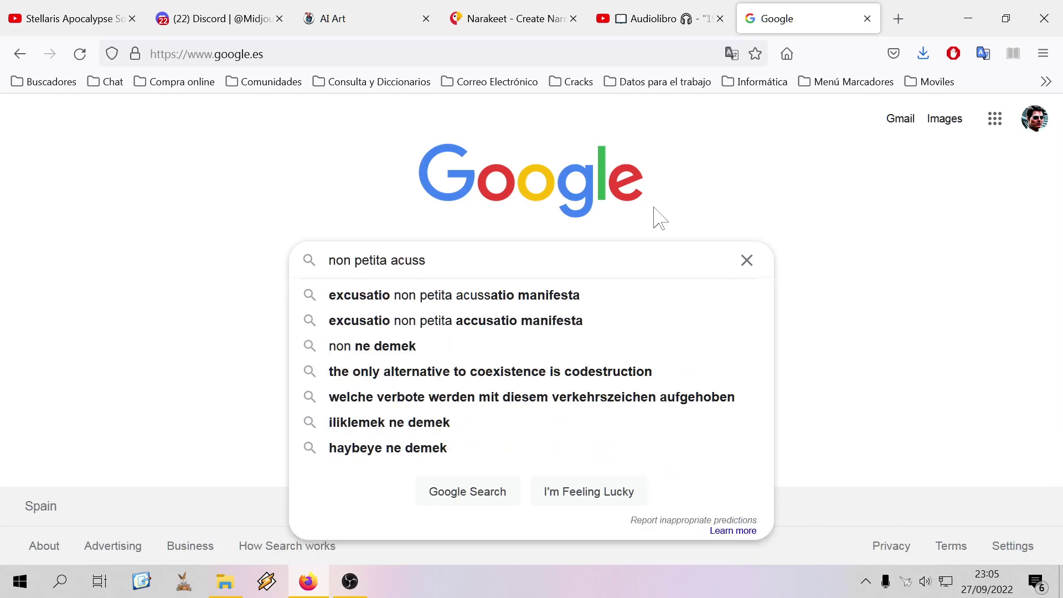
{"action": "key", "text": "Down"}
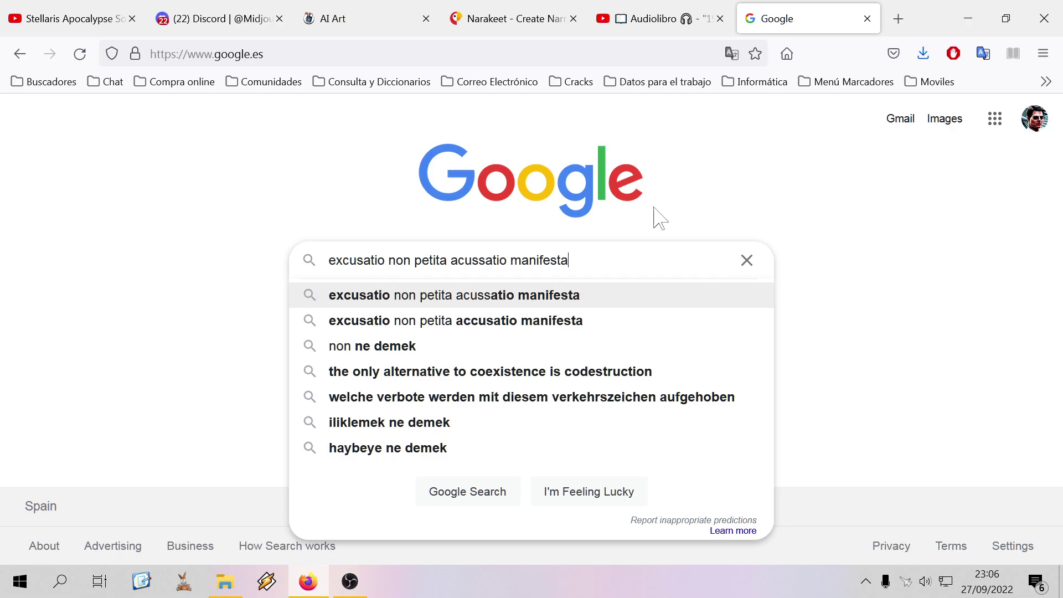
Return to the YouTube audiobook, highlight "(voz humana)" in its title and look over the details below the video
{"action": "left_click", "coordinate": [685, 22]}
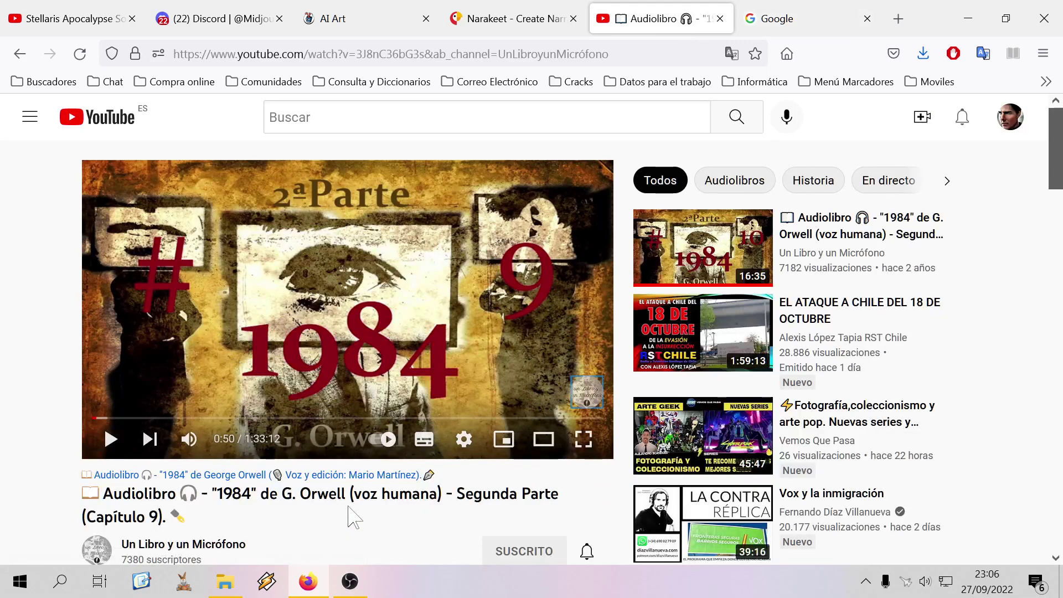
{"action": "left_click_drag", "start_coordinate": [350, 493], "coordinate": [441, 493]}
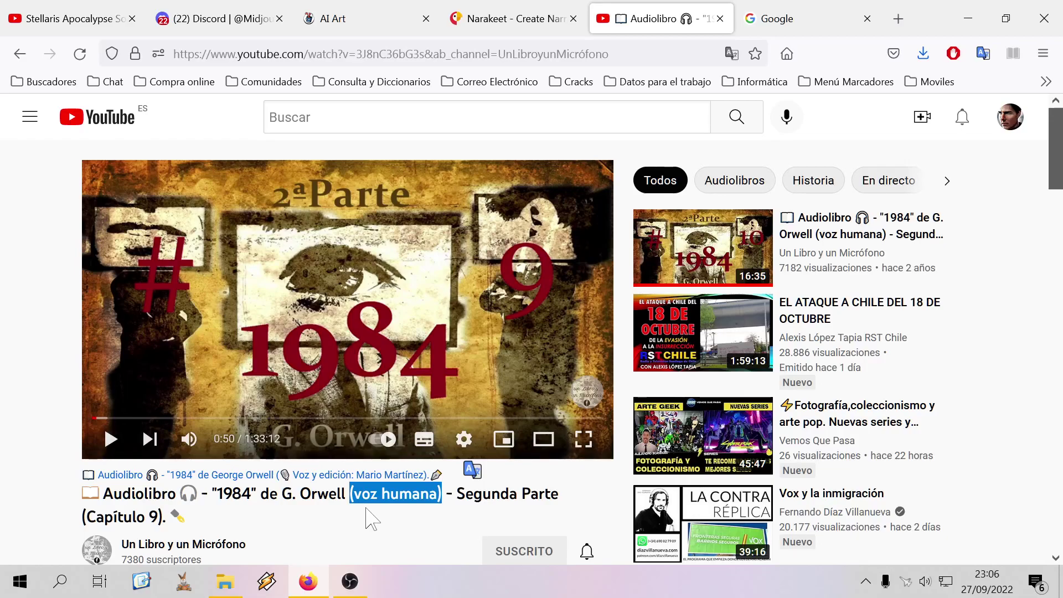
{"action": "left_click", "coordinate": [354, 508]}
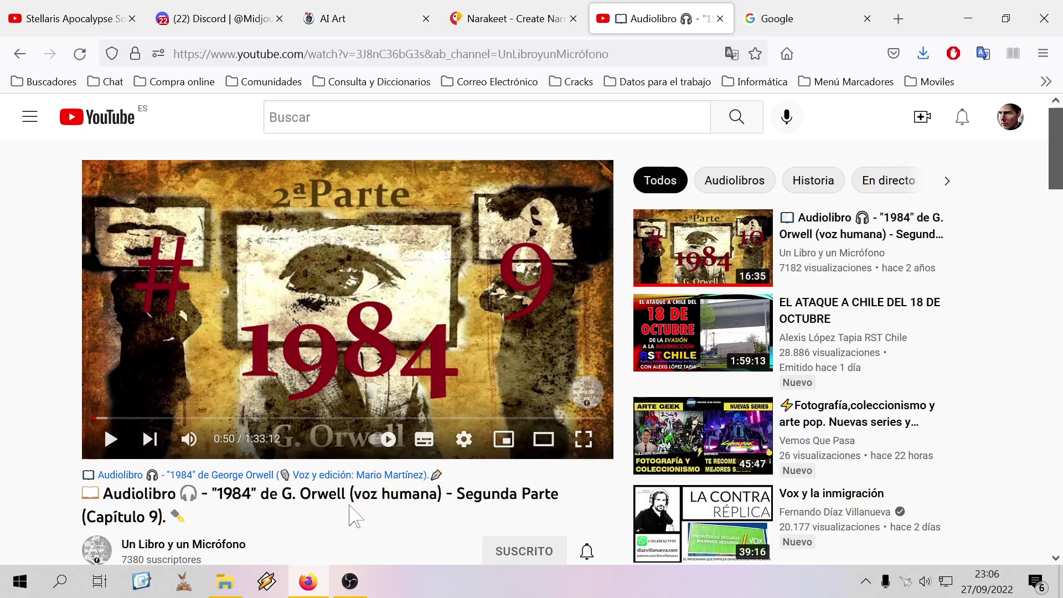
{"action": "scroll", "coordinate": [354, 515], "scroll_direction": "down", "scroll_amount": 5}
{"action": "scroll", "coordinate": [351, 429], "scroll_direction": "up", "scroll_amount": 1}
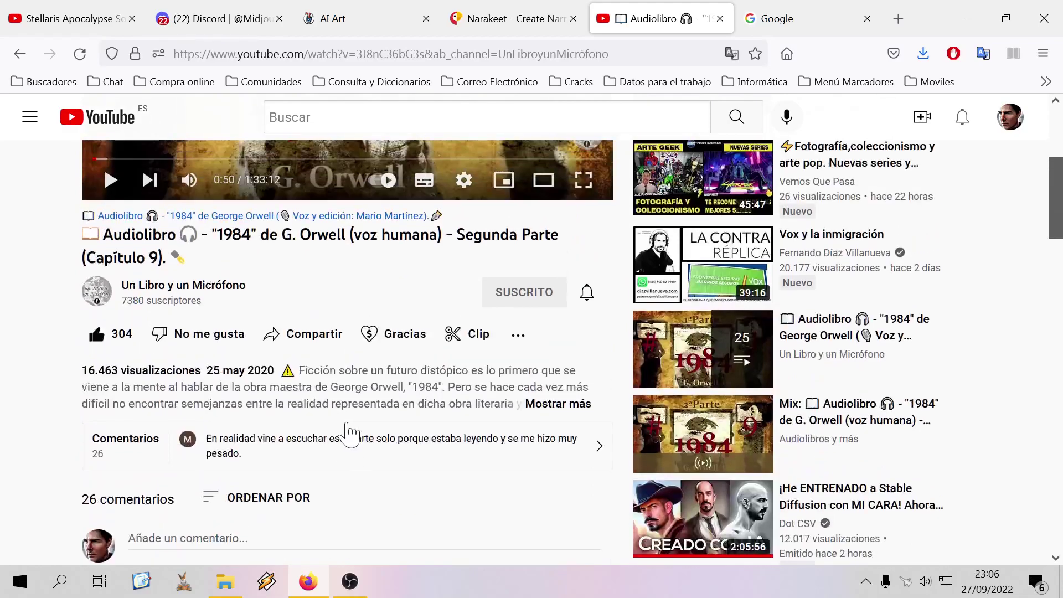
{"action": "scroll", "coordinate": [352, 437], "scroll_direction": "up", "scroll_amount": 3}
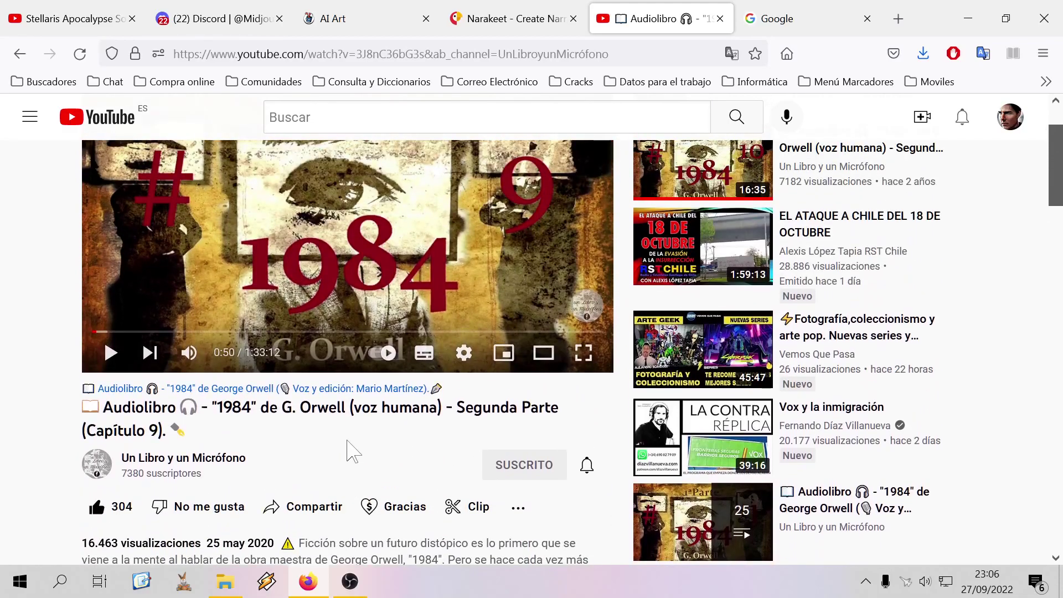
{"action": "scroll", "coordinate": [338, 468], "scroll_direction": "up", "scroll_amount": 2}
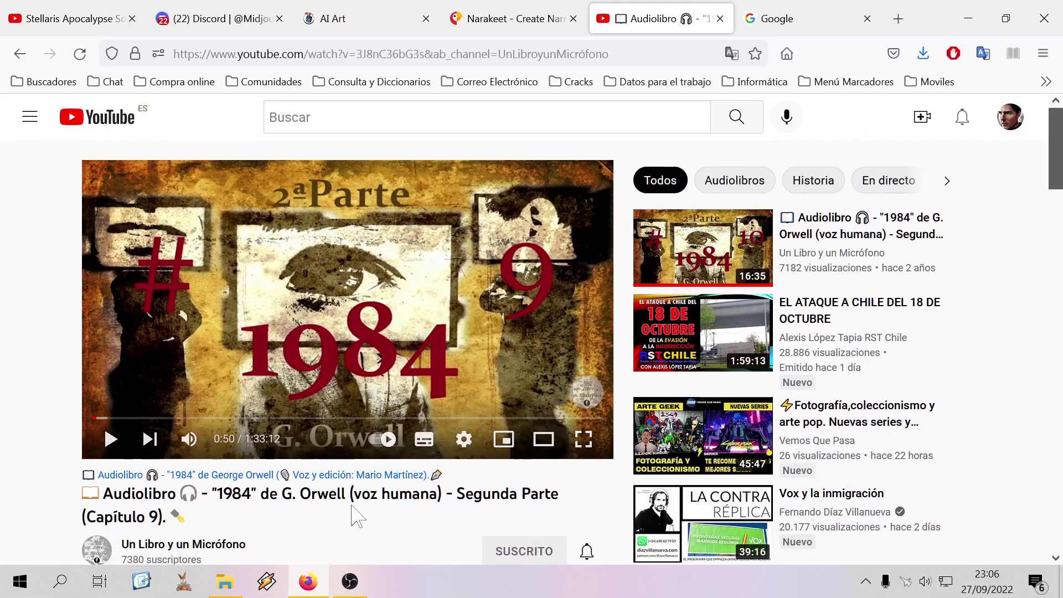
Highlight "(voz humana)" in the video title once more and resume playing the audiobook
{"action": "left_click_drag", "start_coordinate": [348, 493], "coordinate": [442, 494]}
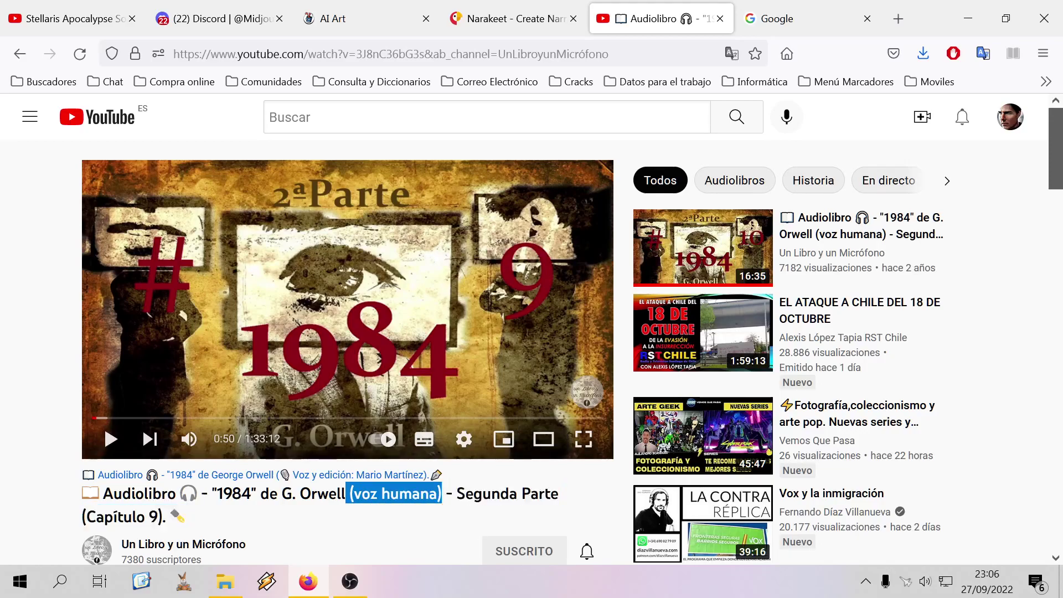
{"action": "left_click", "coordinate": [361, 512]}
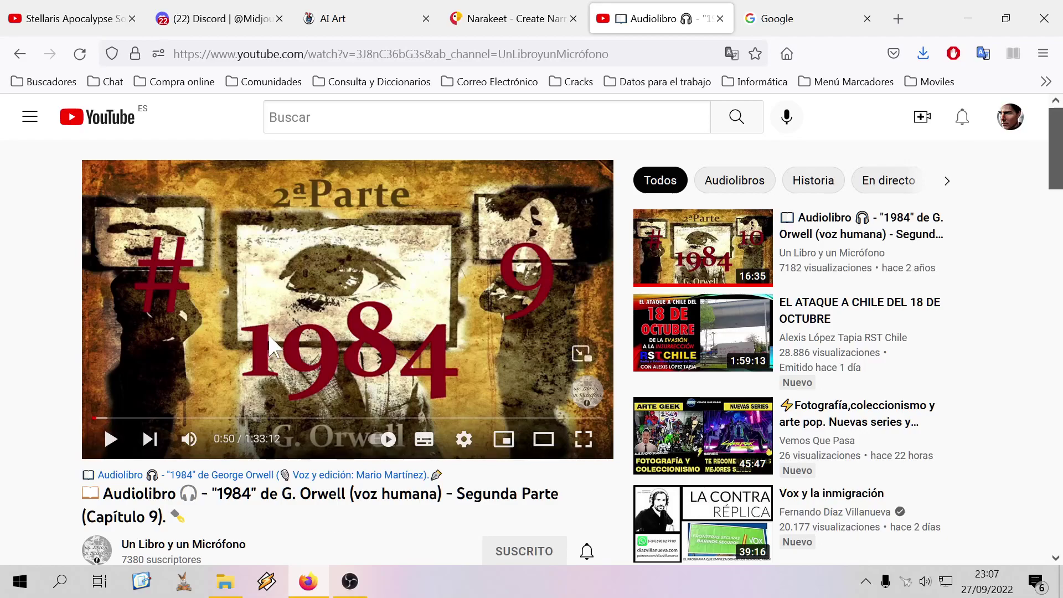
{"action": "left_click", "coordinate": [187, 331]}
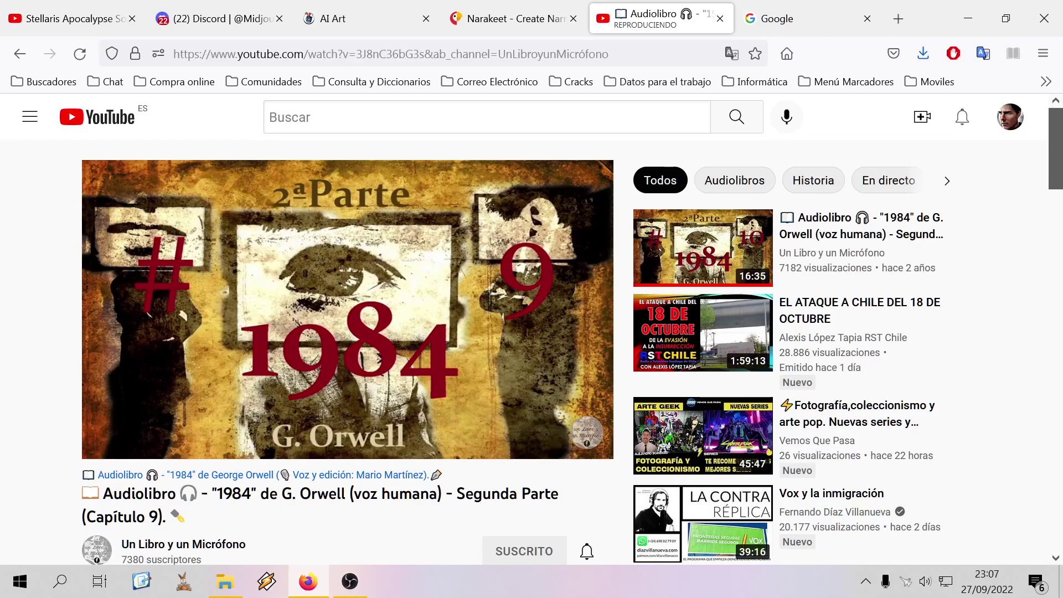
Return to the Narakeet page and play the generated audio, restarting it from the beginning
{"action": "left_click", "coordinate": [510, 23]}
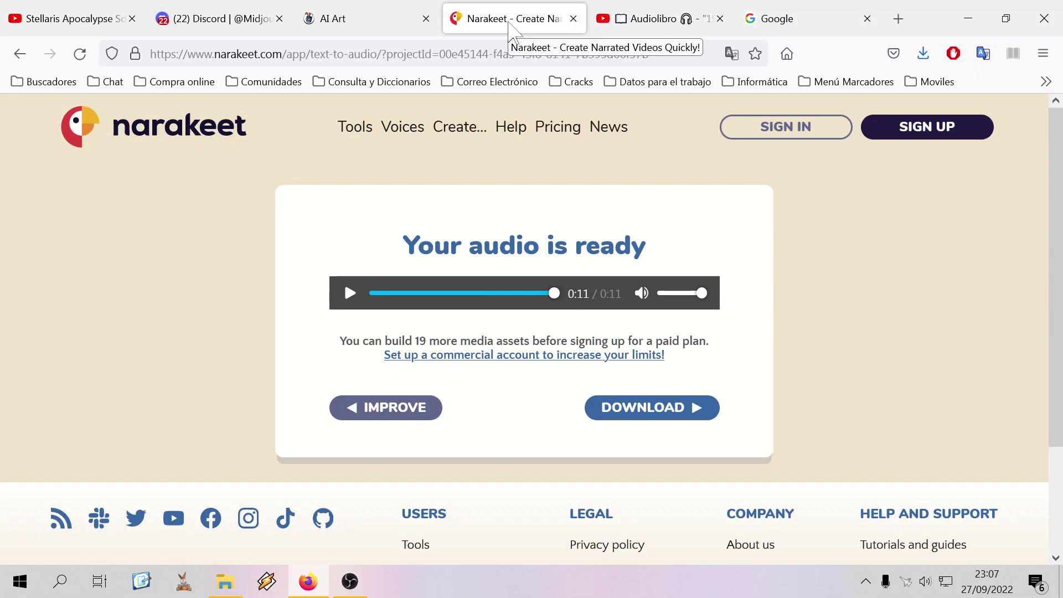
{"action": "left_click", "coordinate": [389, 300]}
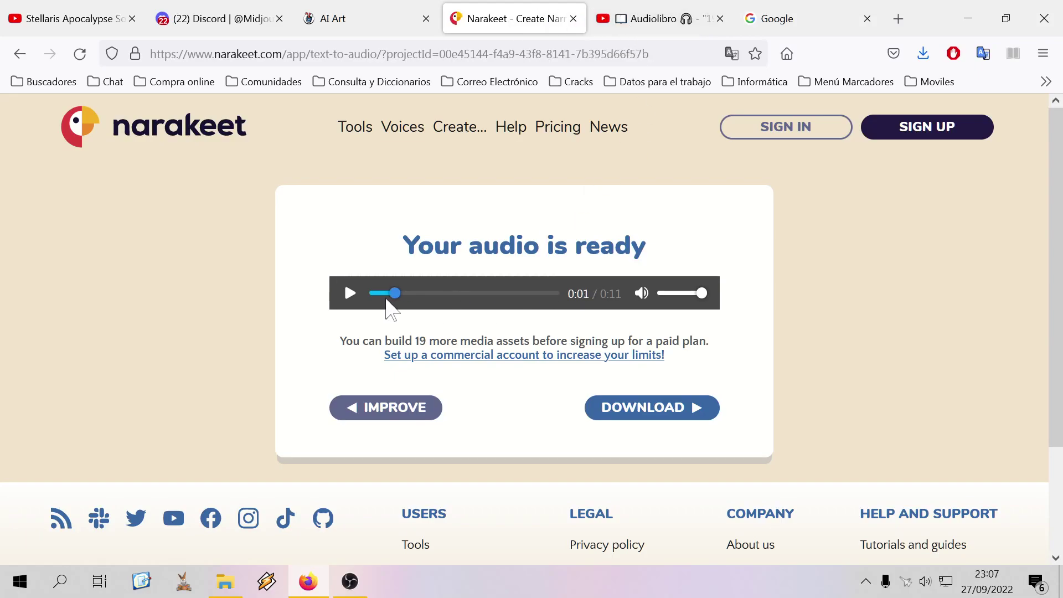
{"action": "left_click", "coordinate": [349, 294]}
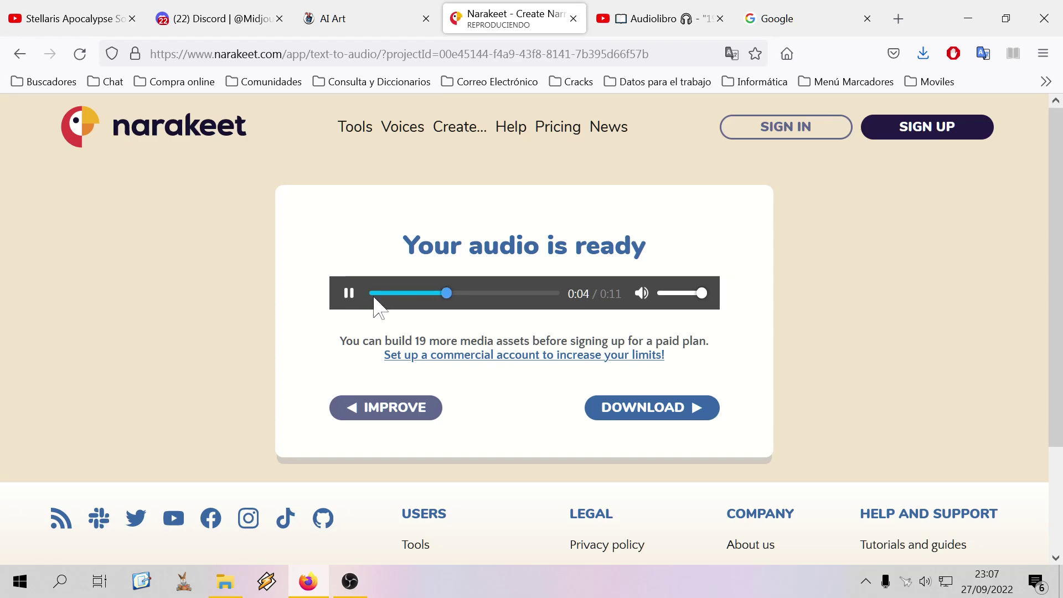
{"action": "left_click", "coordinate": [348, 293]}
{"action": "left_click", "coordinate": [371, 293]}
{"action": "left_click", "coordinate": [344, 296]}
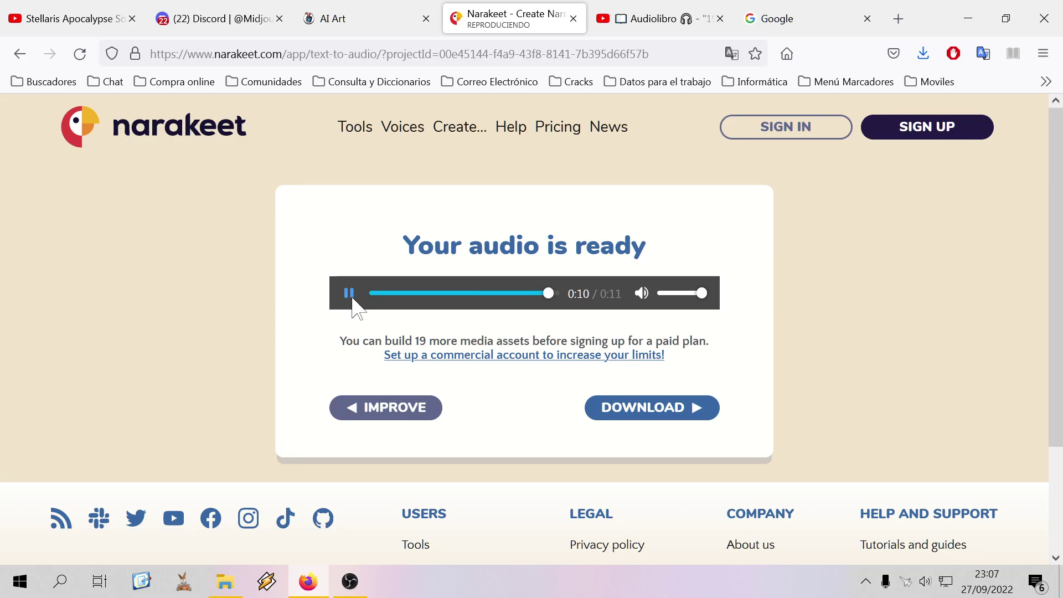
Compare the YouTube audiobook with the Narakeet audio by playing each in turn, pausing the Narakeet audio and returning to the audiobook
{"action": "left_click", "coordinate": [657, 23]}
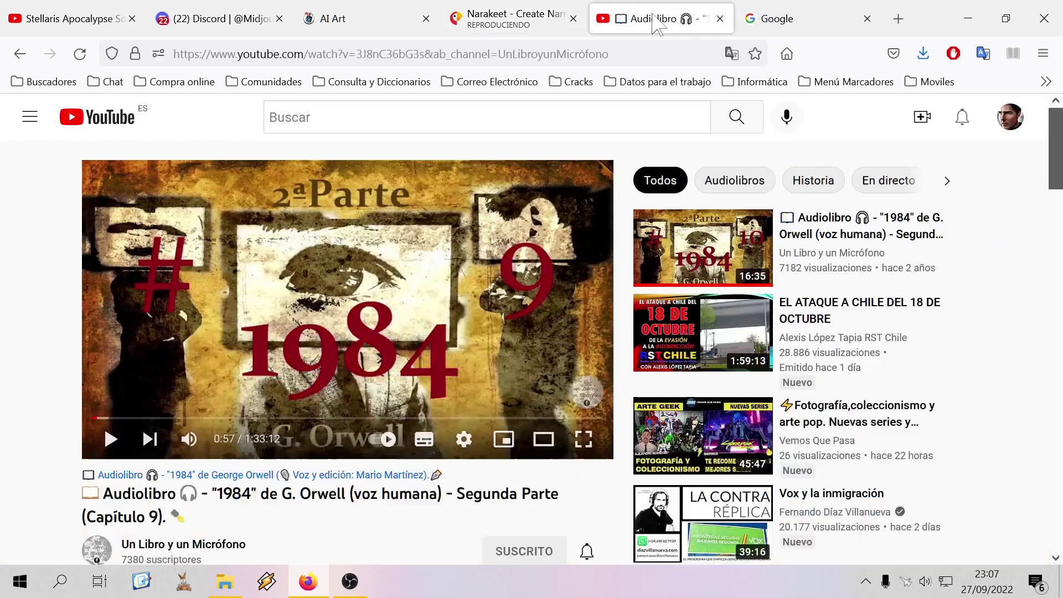
{"action": "left_click", "coordinate": [513, 18]}
{"action": "left_click", "coordinate": [350, 295]}
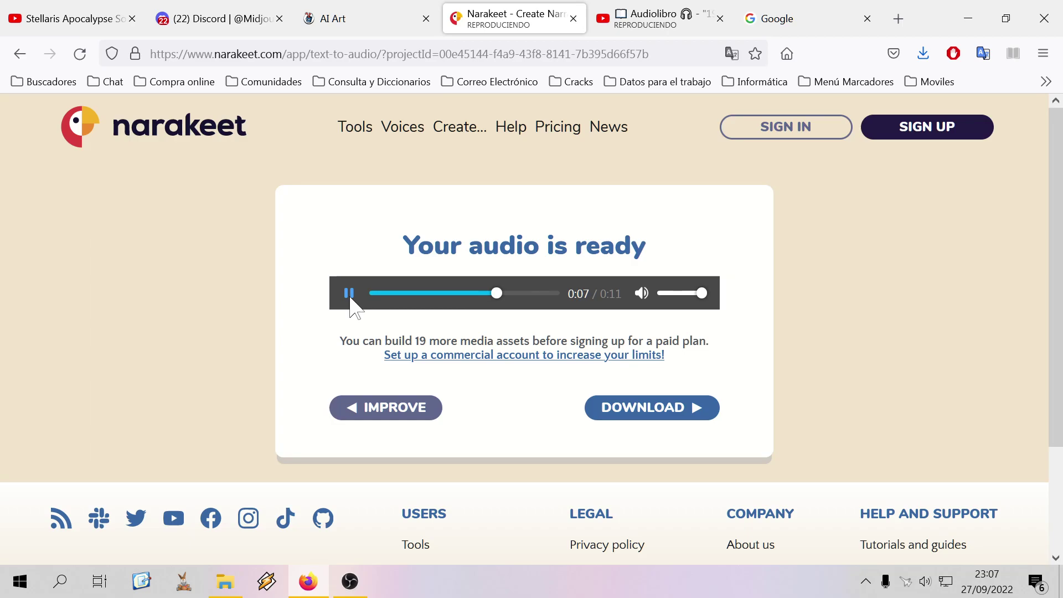
{"action": "left_click", "coordinate": [348, 293]}
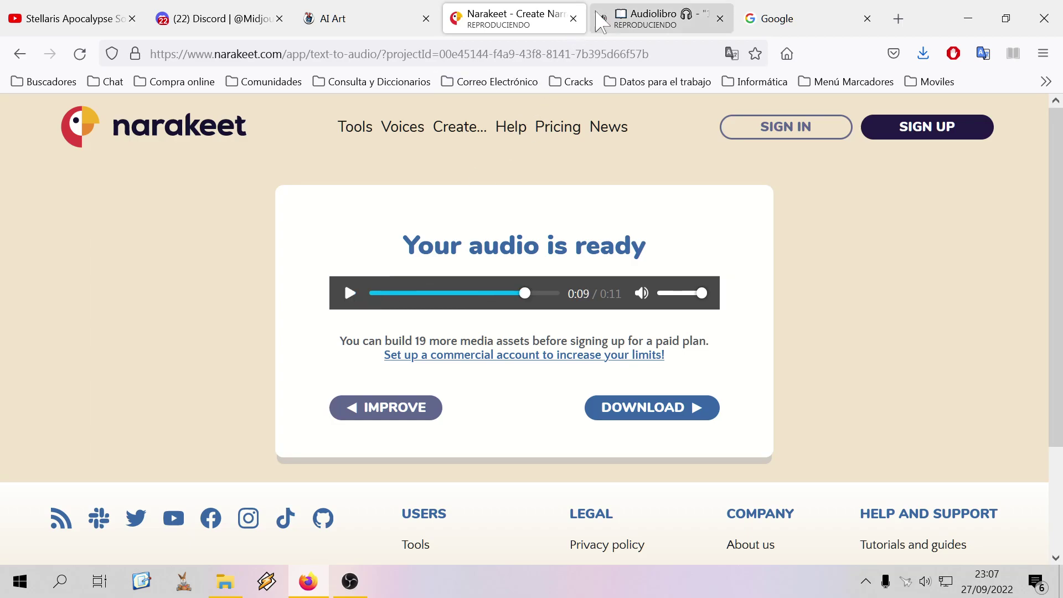
{"action": "left_click", "coordinate": [662, 32]}
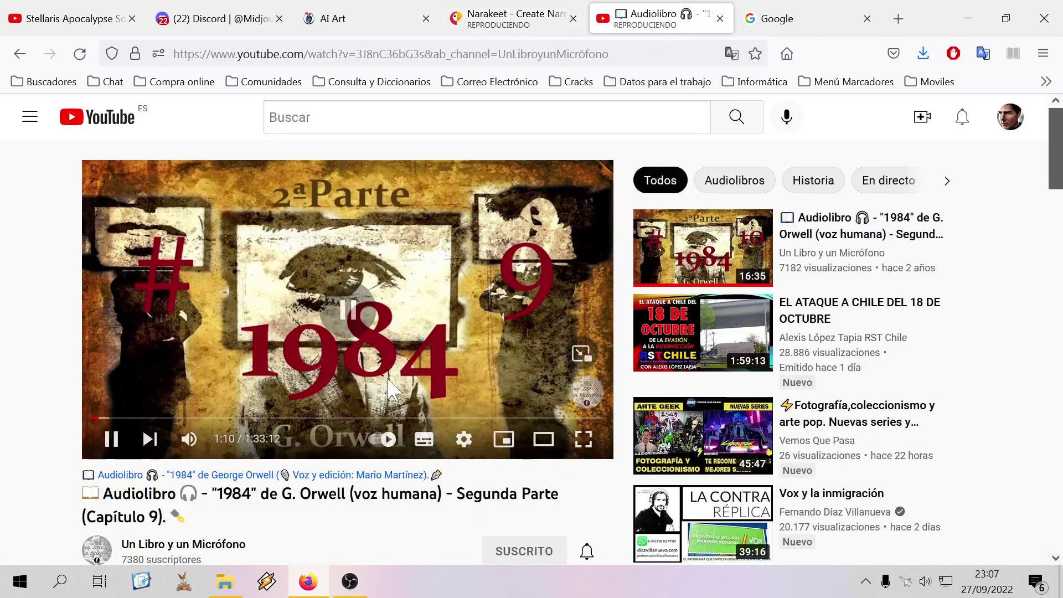
Close the audiobook and Google pages, and close Narakeet after replaying the start of its audio
{"action": "left_click", "coordinate": [720, 19]}
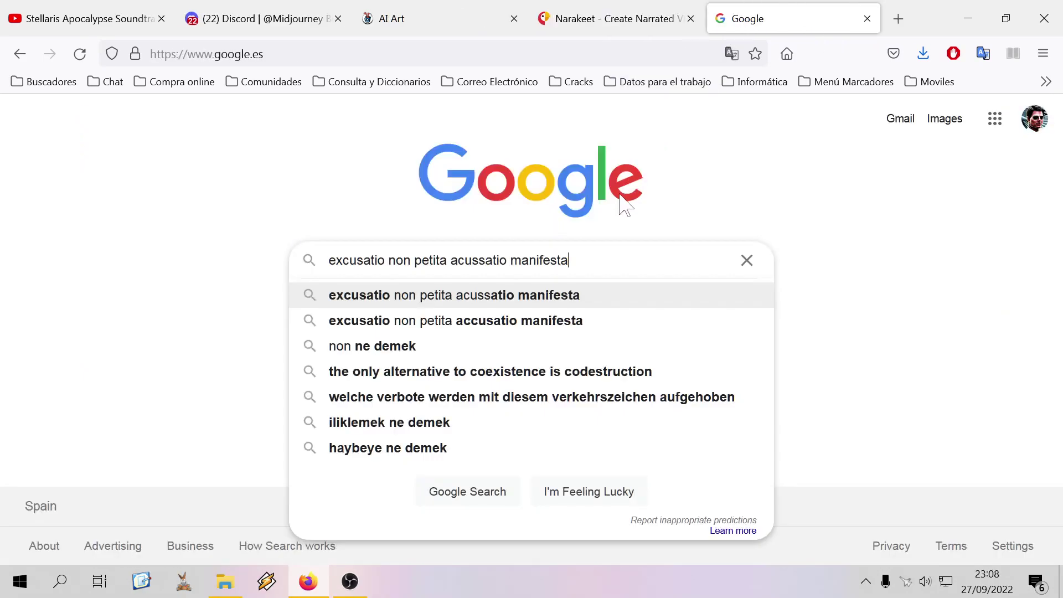
{"action": "left_click", "coordinate": [867, 18]}
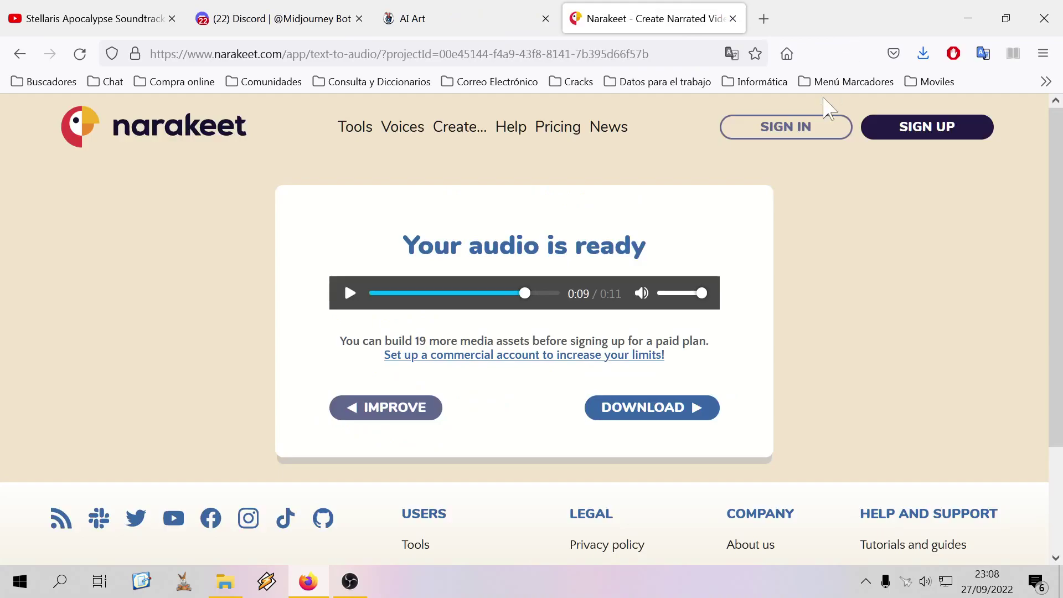
{"action": "left_click_drag", "start_coordinate": [529, 295], "coordinate": [377, 301]}
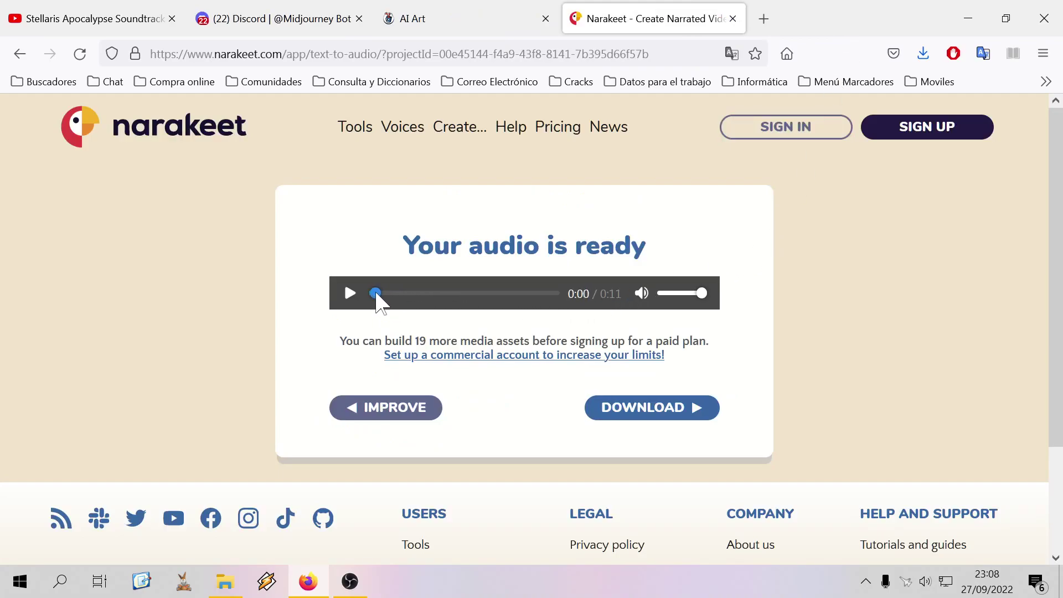
{"action": "left_click", "coordinate": [350, 294]}
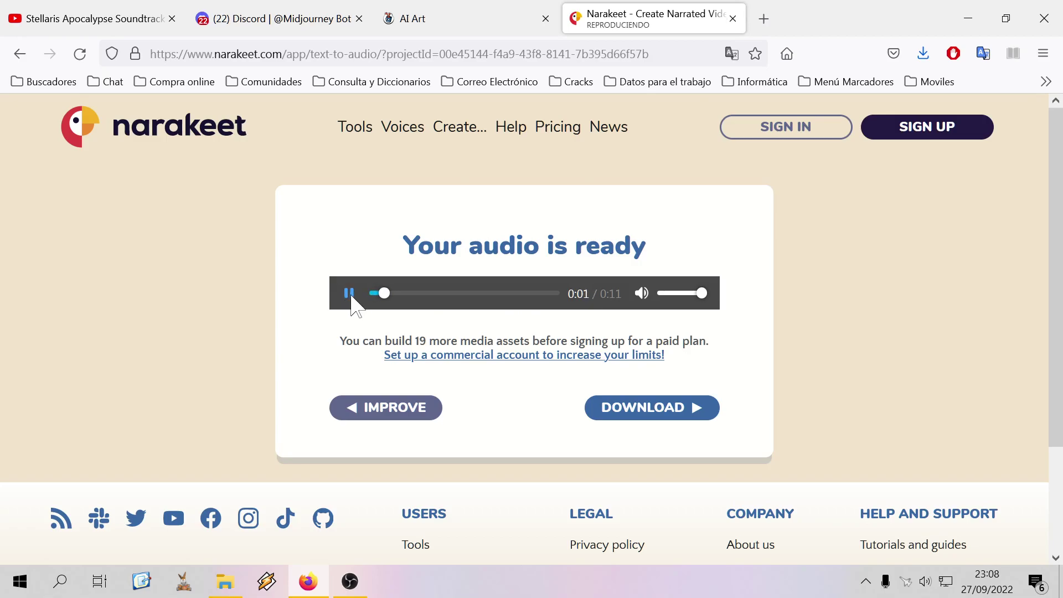
{"action": "left_click", "coordinate": [349, 294]}
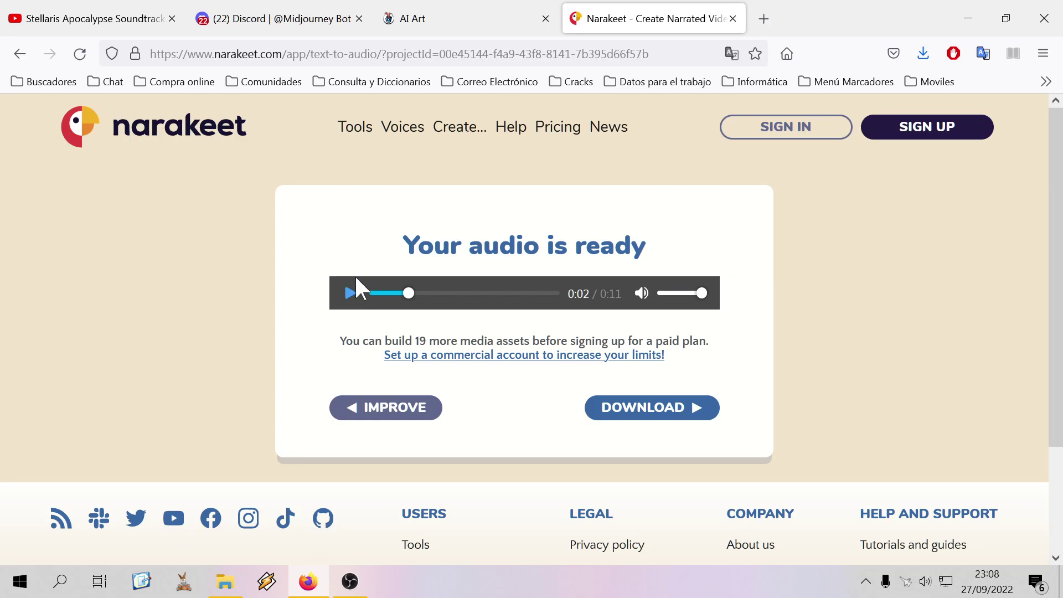
{"action": "left_click", "coordinate": [733, 18]}
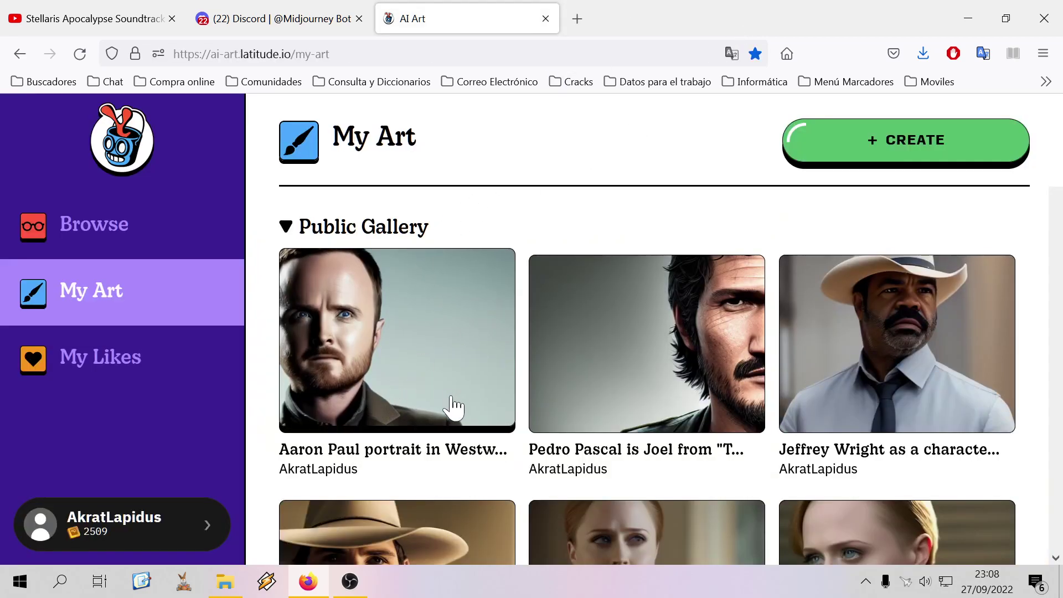
Look through the recent images in Discord's Midjourney Bot chat, with a brief check of the OBS recording
{"action": "left_click", "coordinate": [270, 29]}
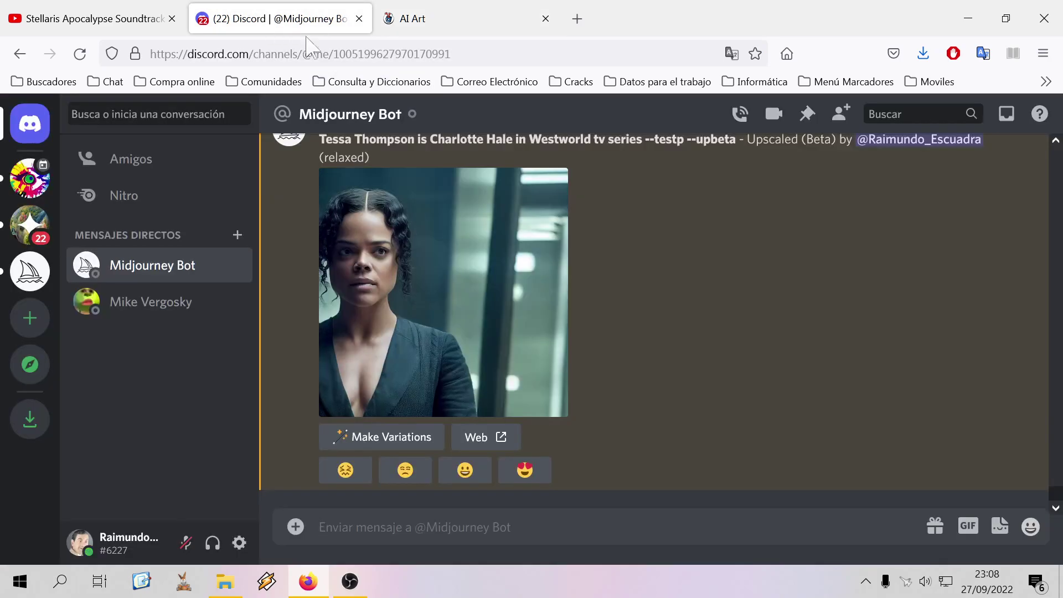
{"action": "scroll", "coordinate": [639, 365], "scroll_direction": "up", "scroll_amount": 10}
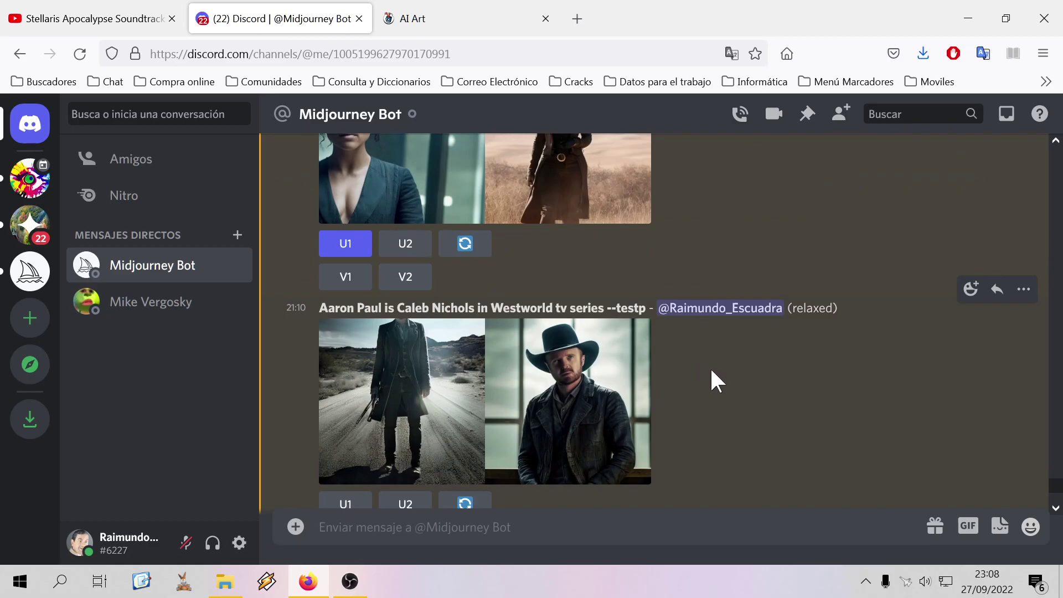
{"action": "scroll", "coordinate": [711, 376], "scroll_direction": "down", "scroll_amount": 5}
{"action": "left_click", "coordinate": [358, 582]}
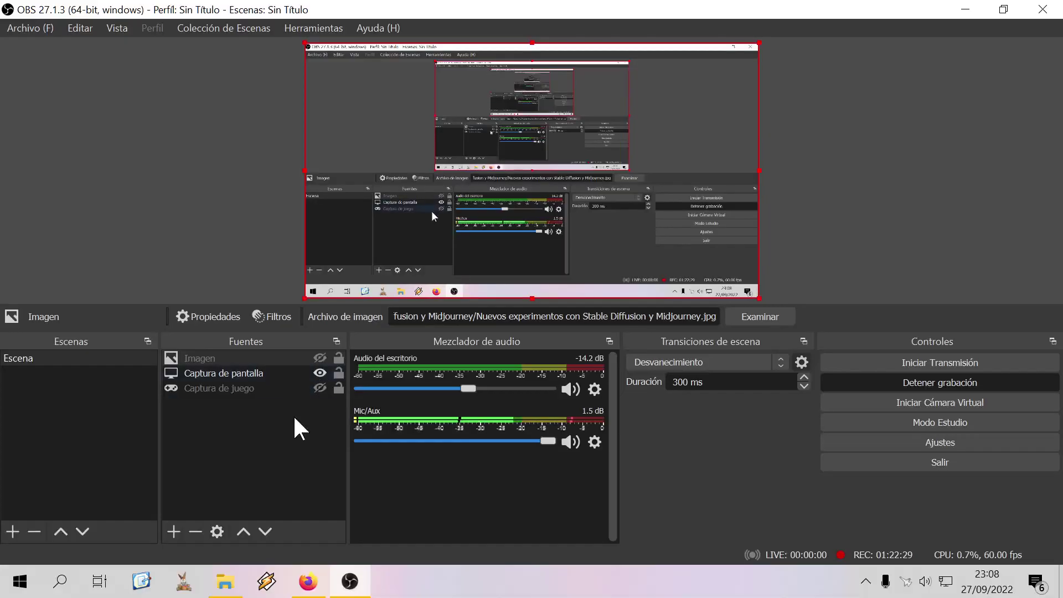
{"action": "left_click", "coordinate": [307, 581]}
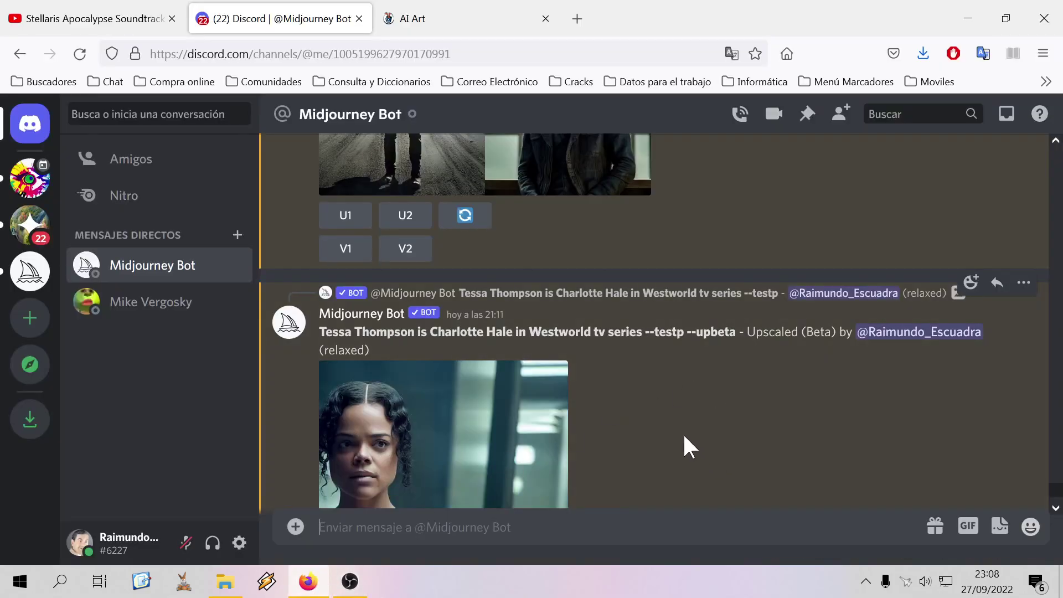
{"action": "scroll", "coordinate": [641, 443], "scroll_direction": "down", "scroll_amount": 3}
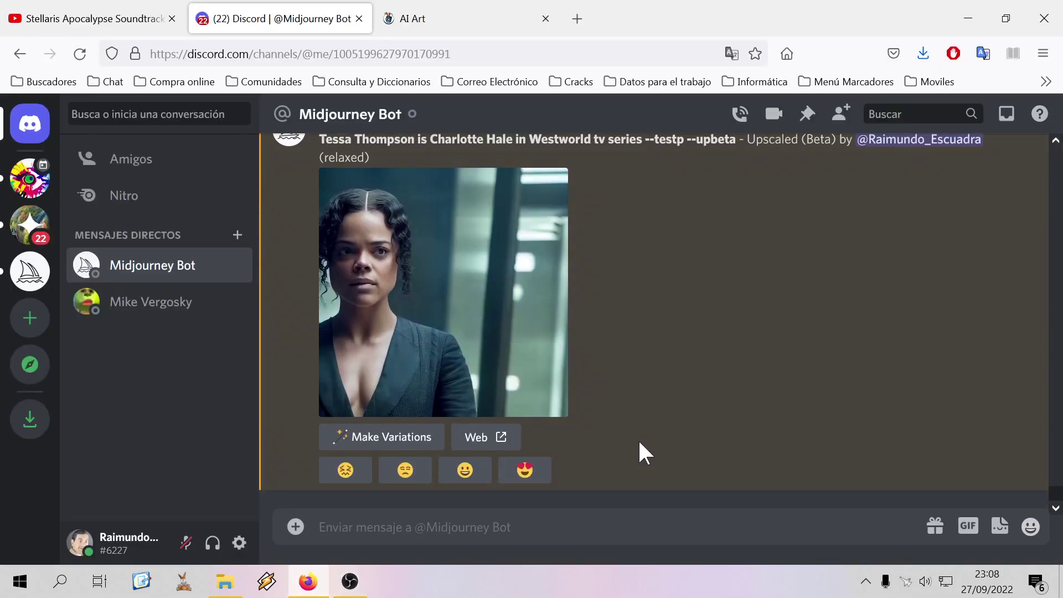
{"action": "scroll", "coordinate": [673, 421], "scroll_direction": "up", "scroll_amount": 5}
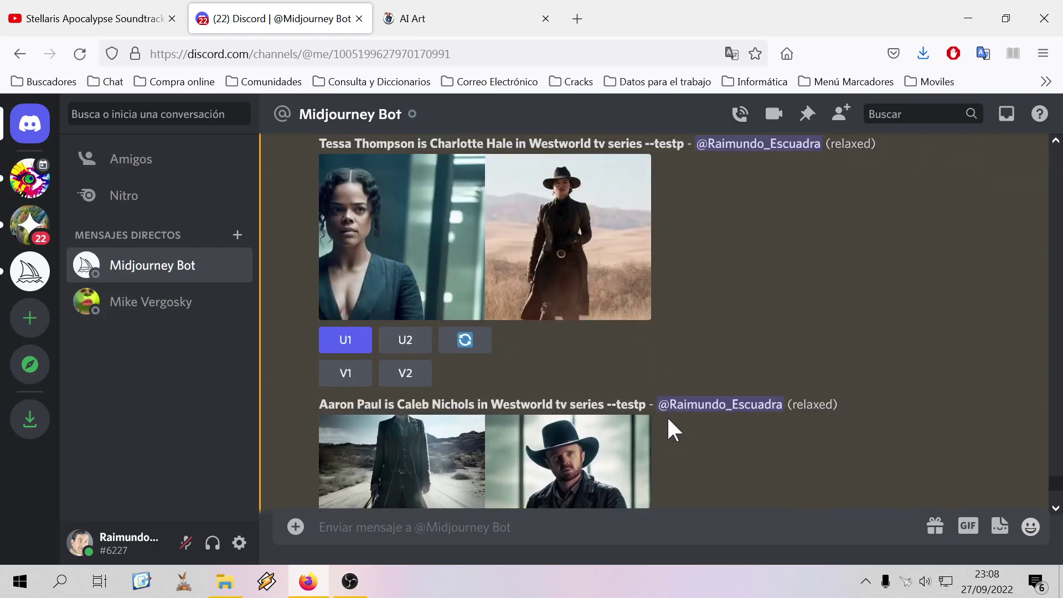
{"action": "scroll", "coordinate": [668, 416], "scroll_direction": "up", "scroll_amount": 8}
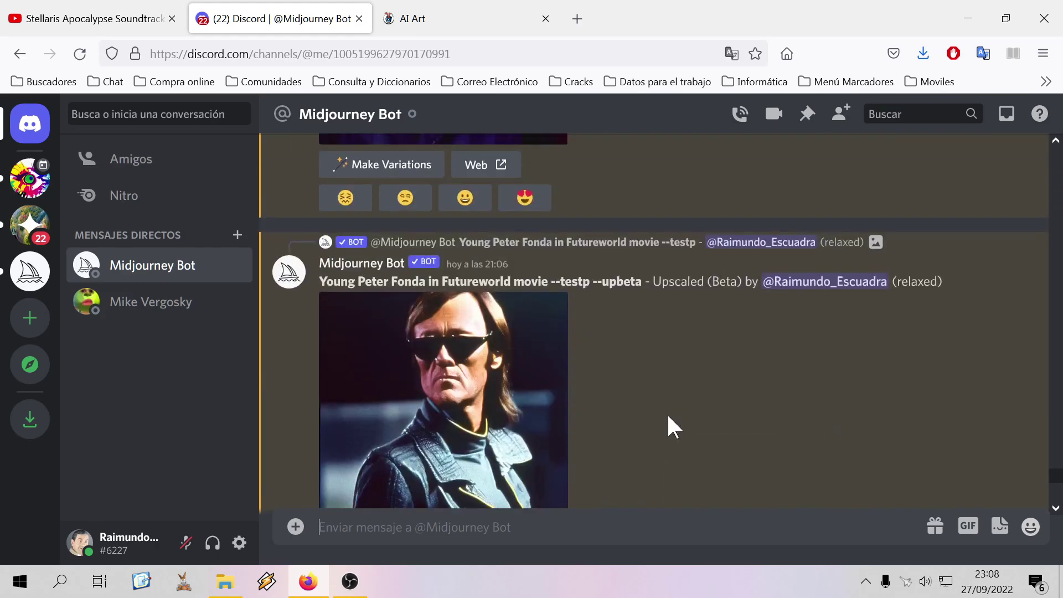
Look over the portraits in the public gallery of My Art on the AI Art site
{"action": "left_click", "coordinate": [443, 25]}
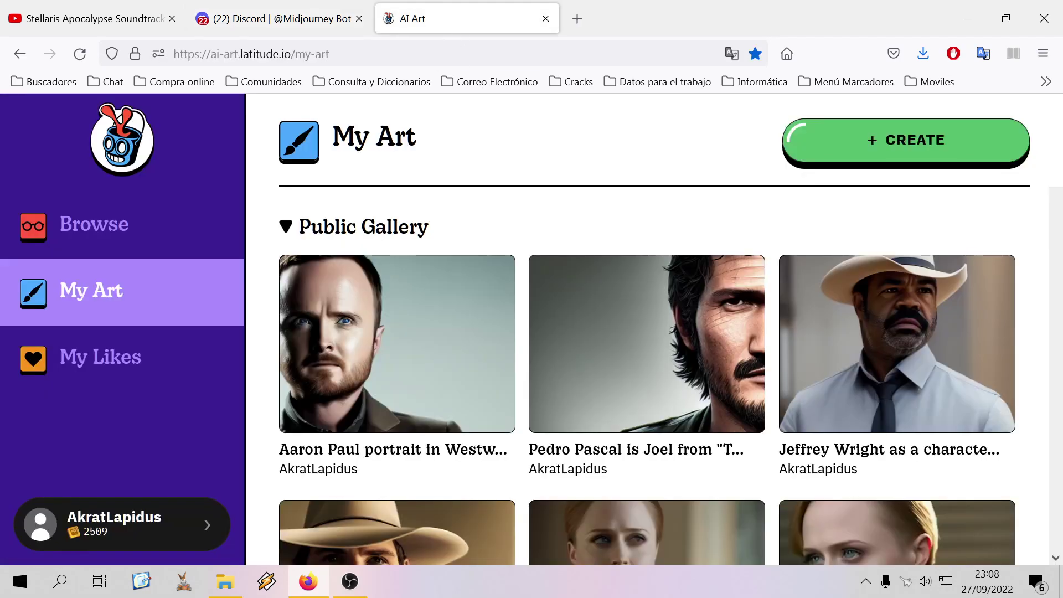
{"action": "scroll", "coordinate": [504, 349], "scroll_direction": "down", "scroll_amount": 5}
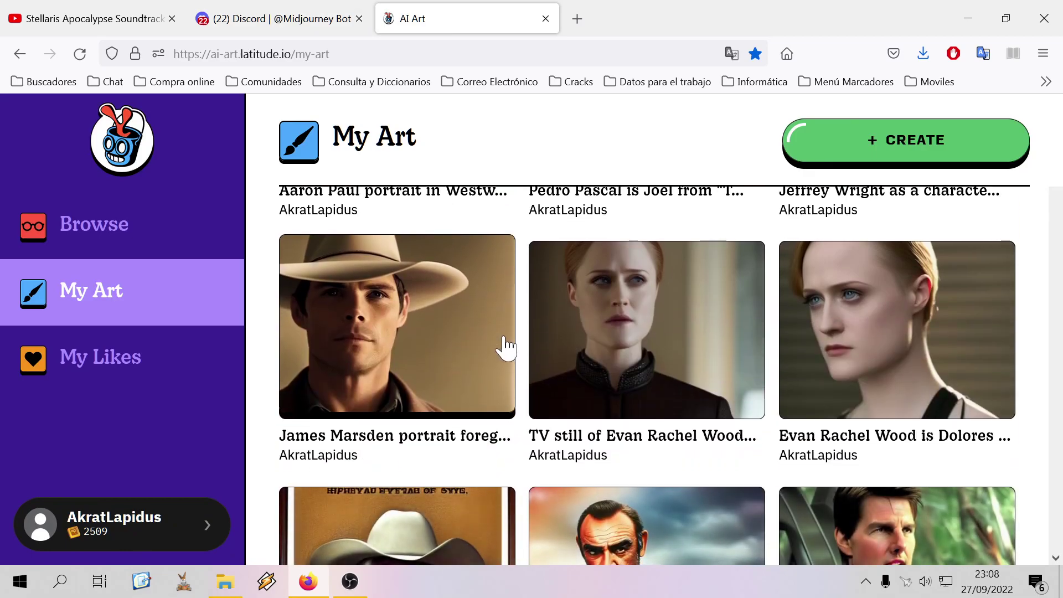
{"action": "scroll", "coordinate": [504, 349], "scroll_direction": "up", "scroll_amount": 5}
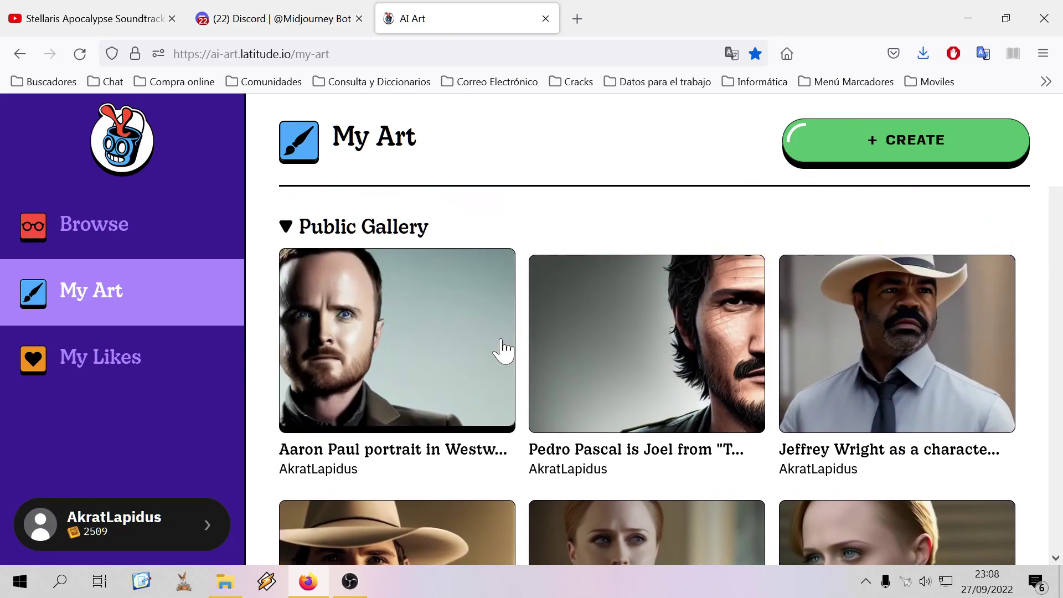
Return to the Midjourney Bot chat and highlight "Futureworld" in the Young Peter Fonda prompt, clearing the selection again
{"action": "left_click", "coordinate": [307, 24]}
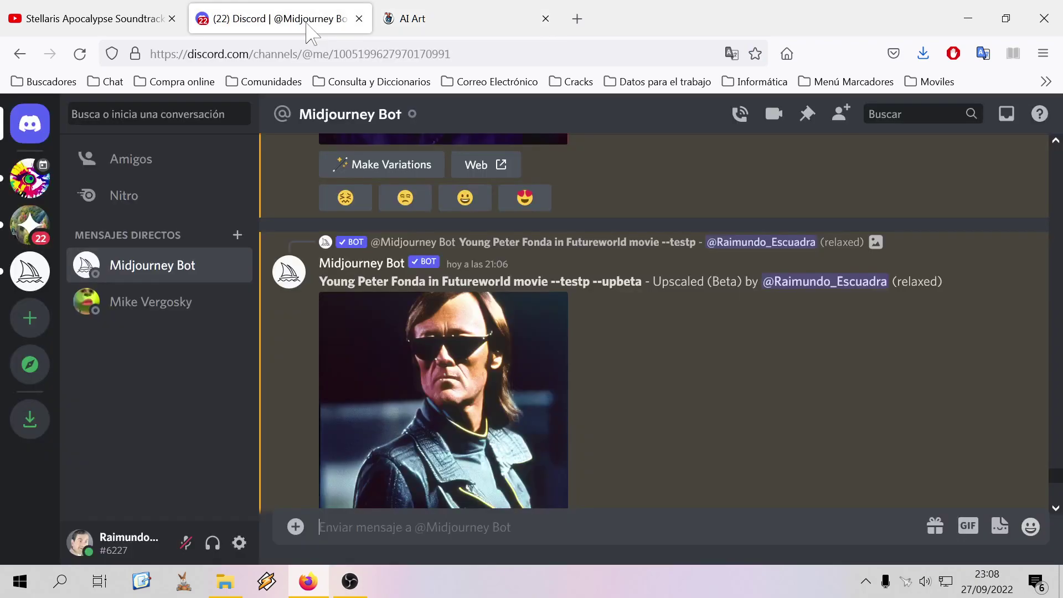
{"action": "scroll", "coordinate": [603, 376], "scroll_direction": "up", "scroll_amount": 2}
{"action": "scroll", "coordinate": [610, 376], "scroll_direction": "up", "scroll_amount": 2}
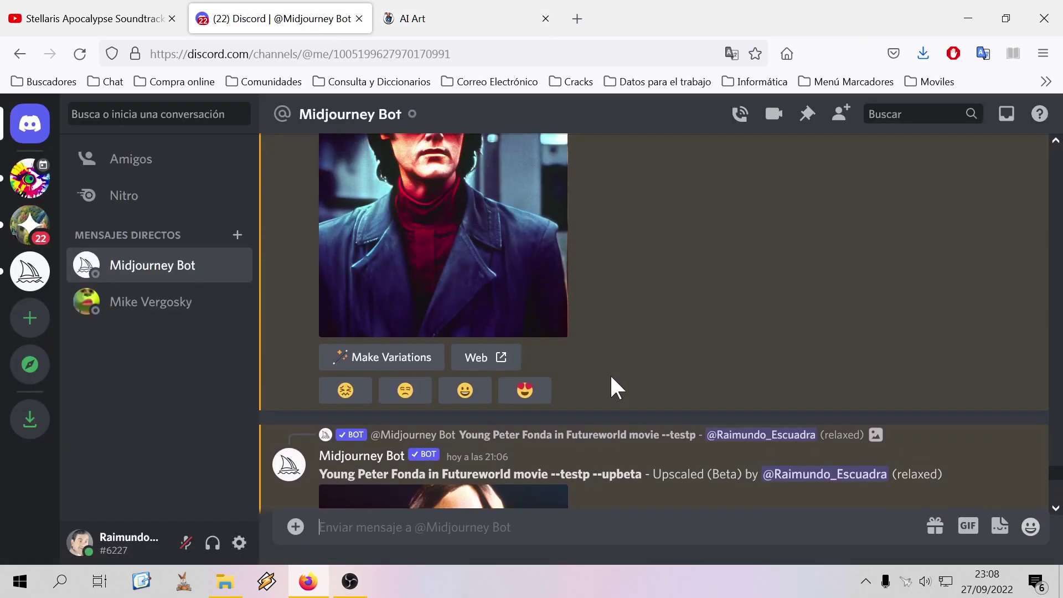
{"action": "scroll", "coordinate": [607, 382], "scroll_direction": "down", "scroll_amount": 2}
{"action": "double_click", "coordinate": [477, 378]}
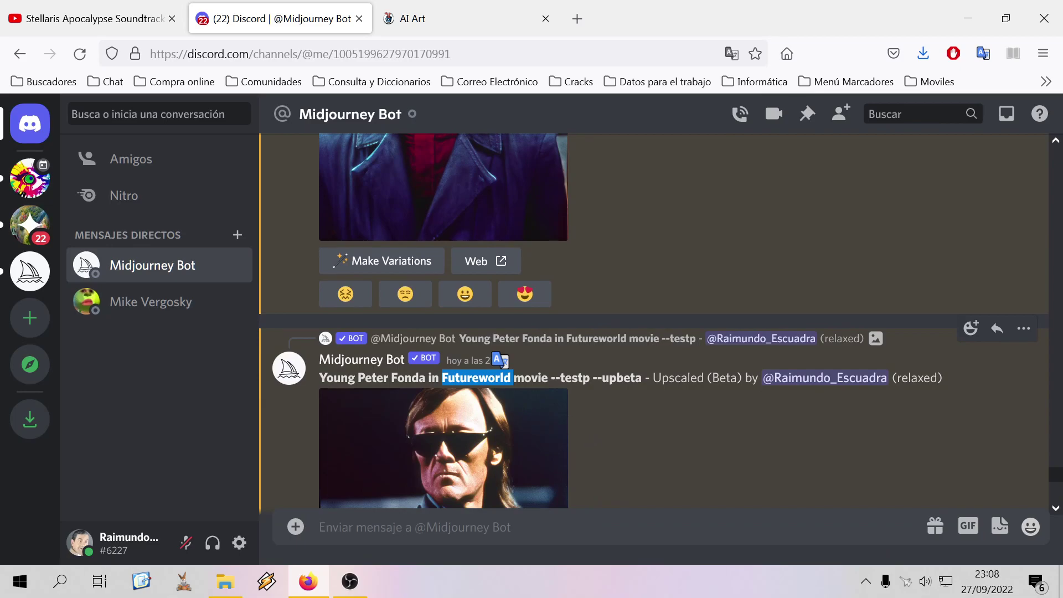
{"action": "left_click", "coordinate": [572, 409]}
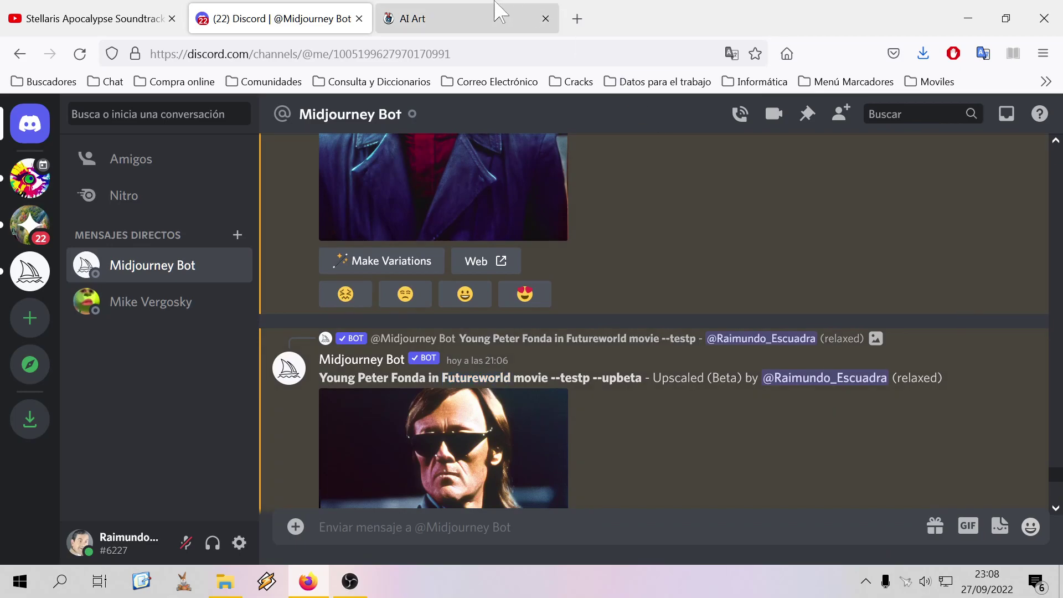
Check Google's suggestions for "futureworld" in a new tab and close that tab
{"action": "left_click", "coordinate": [577, 18]}
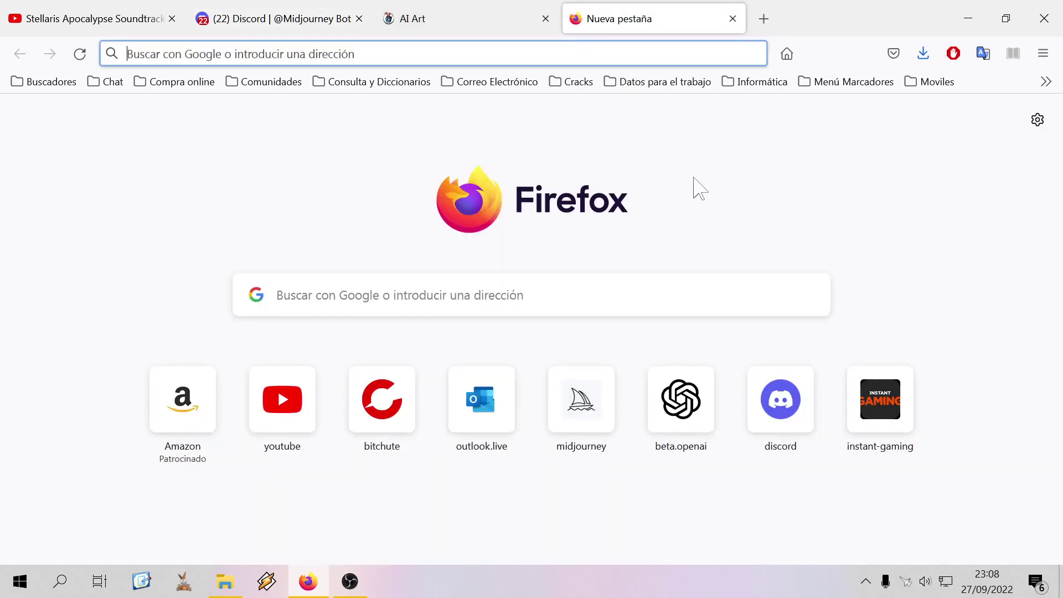
{"action": "left_click", "coordinate": [787, 53]}
{"action": "type", "text": "fu"}
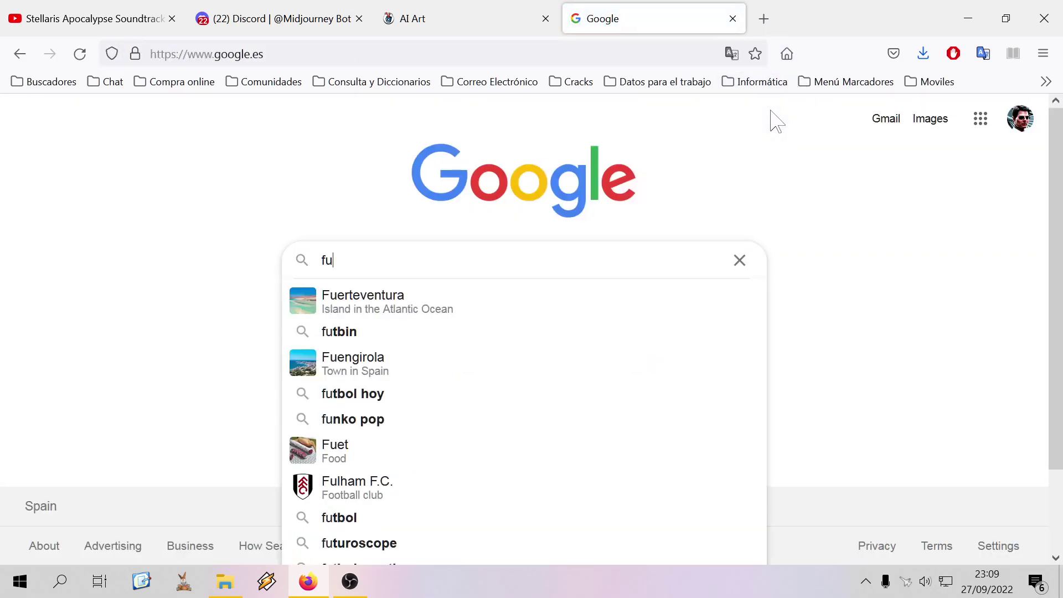
{"action": "type", "text": "tureworld"}
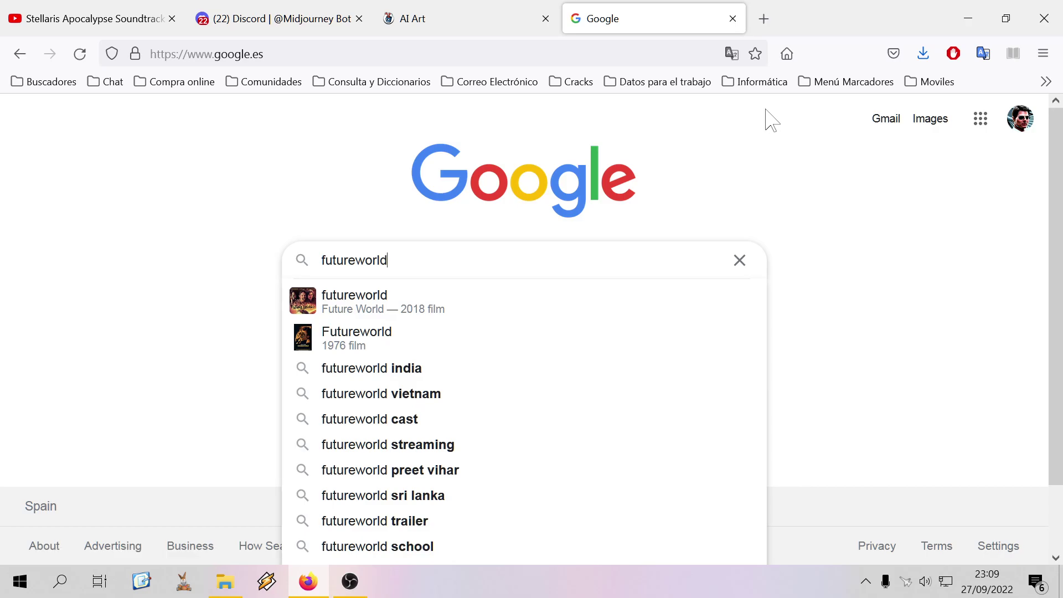
{"action": "left_click", "coordinate": [733, 18]}
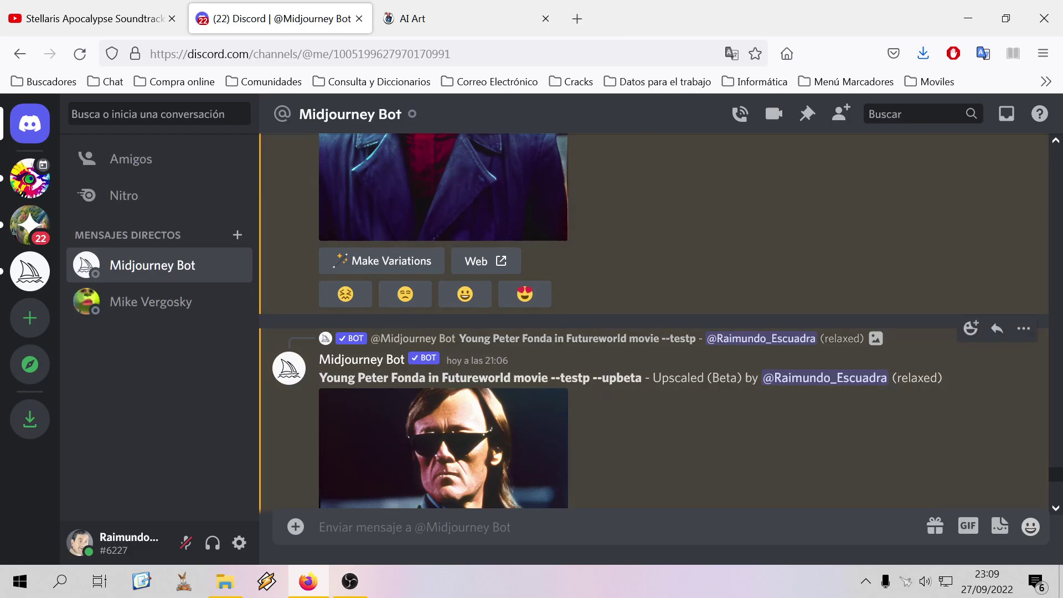
Look through the Peter Fonda and Luke Hemsworth portraits in the Midjourney Bot chat
{"action": "scroll", "coordinate": [606, 363], "scroll_direction": "down", "scroll_amount": 5}
{"action": "scroll", "coordinate": [588, 358], "scroll_direction": "up", "scroll_amount": 2}
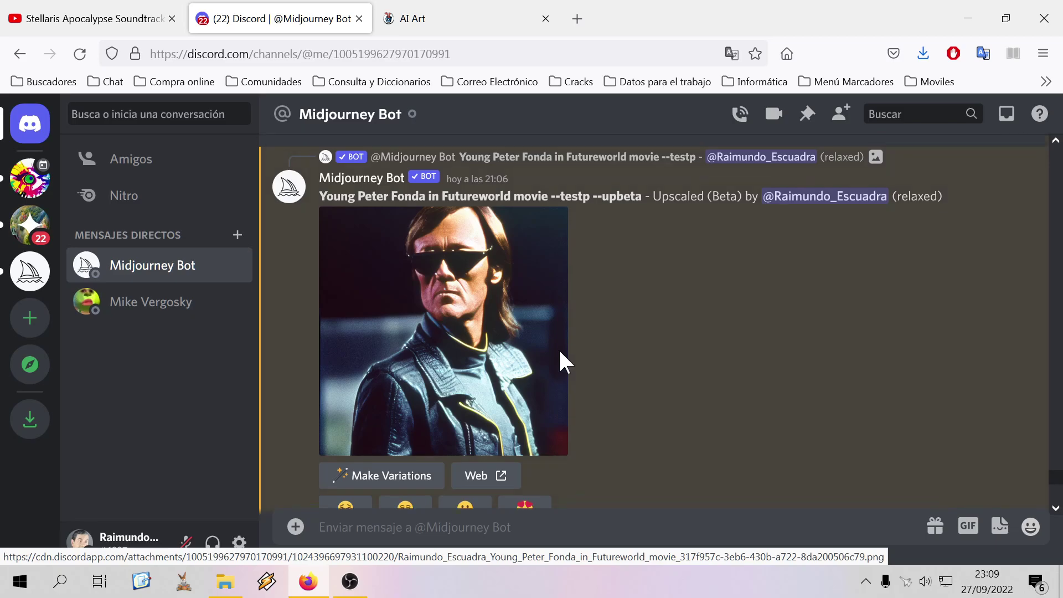
{"action": "scroll", "coordinate": [559, 354], "scroll_direction": "up", "scroll_amount": 10}
{"action": "scroll", "coordinate": [664, 352], "scroll_direction": "up", "scroll_amount": 10}
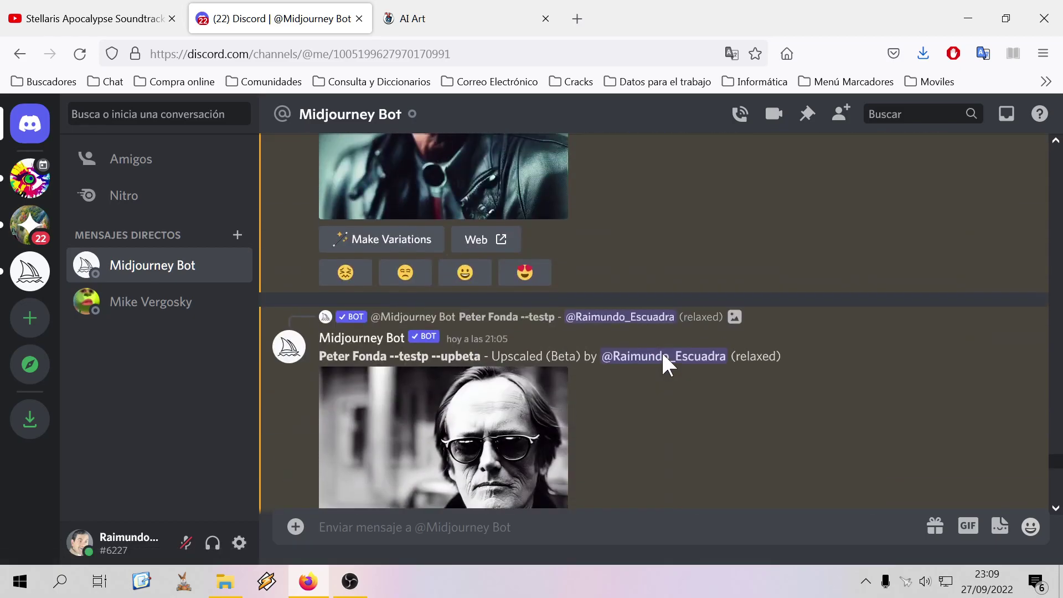
{"action": "scroll", "coordinate": [655, 363], "scroll_direction": "up", "scroll_amount": 10}
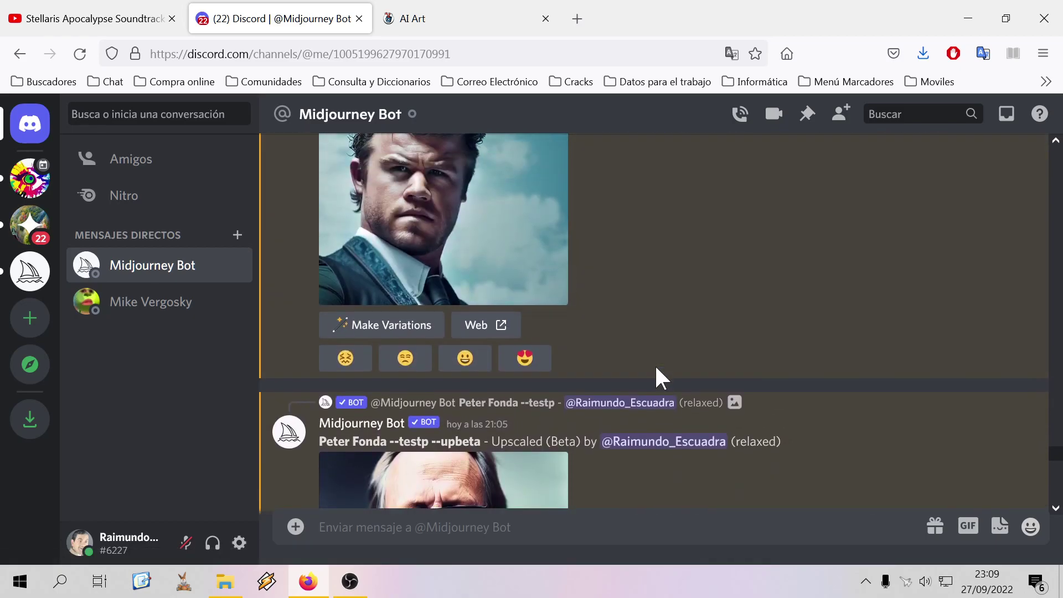
{"action": "scroll", "coordinate": [655, 361], "scroll_direction": "down", "scroll_amount": 4}
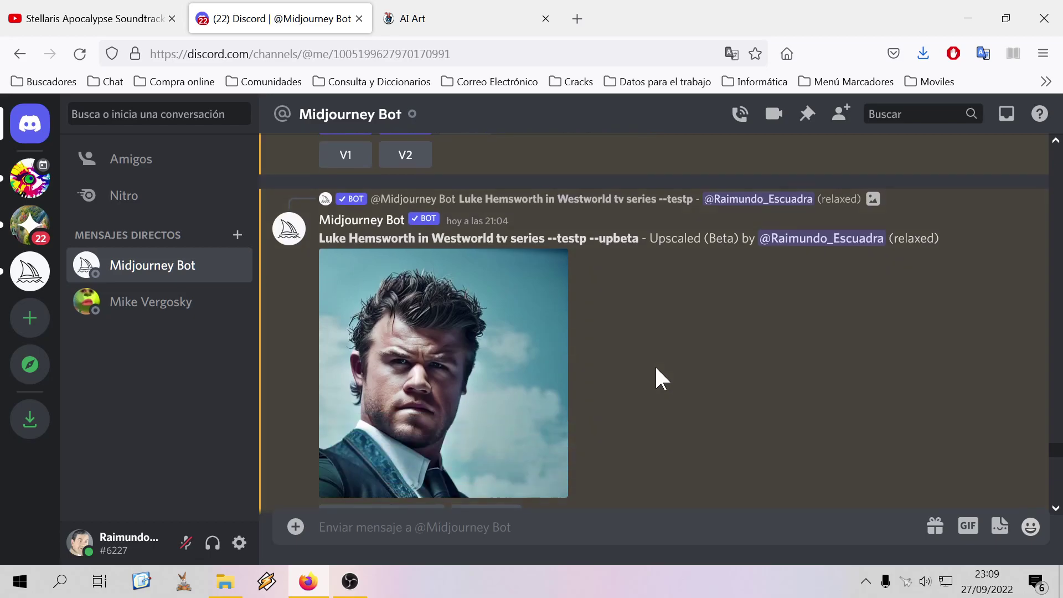
Switch to OBS, briefly show the Imagen title source in the recording, hide it again and return to Firefox
{"action": "left_click", "coordinate": [349, 581]}
{"action": "left_click", "coordinate": [320, 358]}
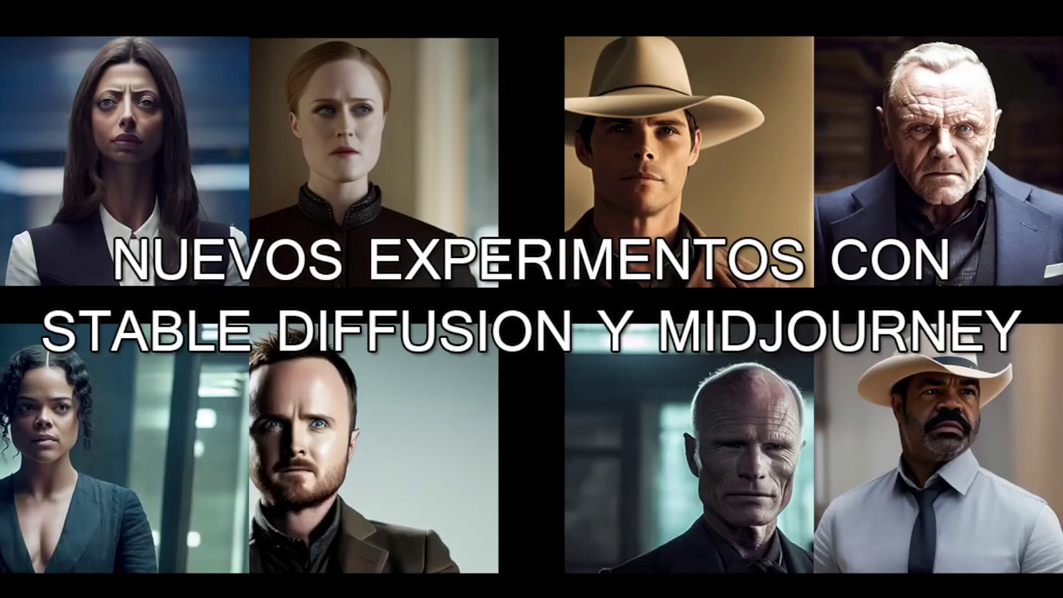
{"action": "left_click", "coordinate": [339, 361]}
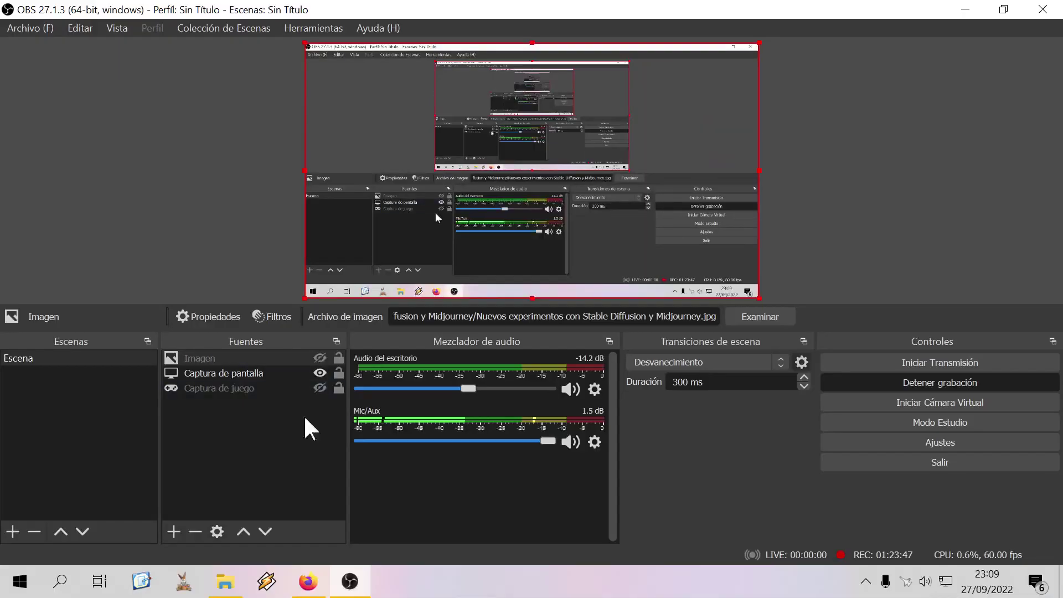
{"action": "left_click", "coordinate": [308, 581]}
Look through the older Westworld portraits in the Midjourney Bot chat and return to the newest image
{"action": "scroll", "coordinate": [729, 402], "scroll_direction": "up", "scroll_amount": 15}
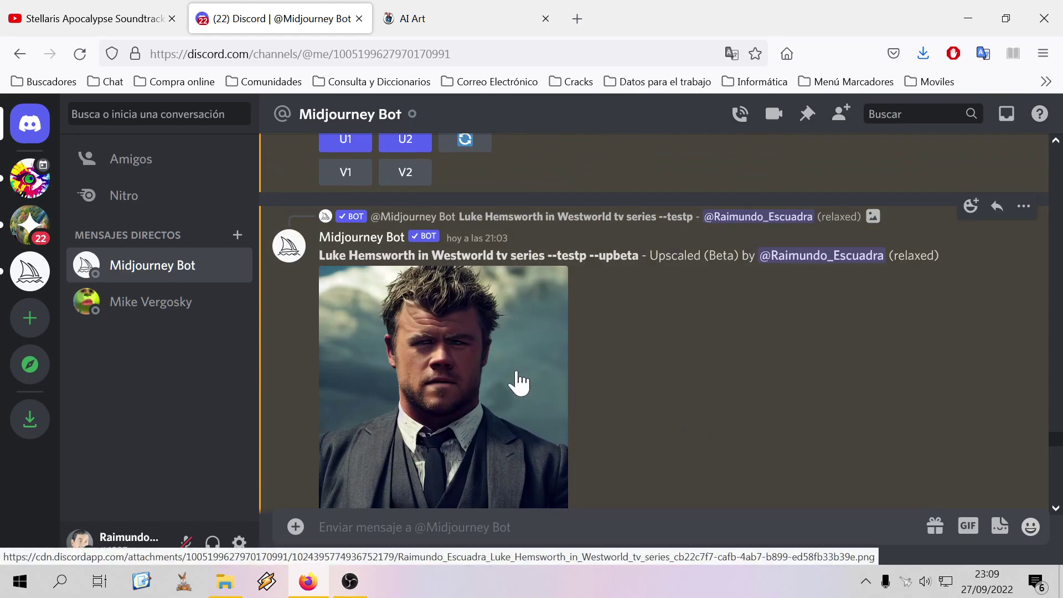
{"action": "scroll", "coordinate": [594, 400], "scroll_direction": "up", "scroll_amount": 10}
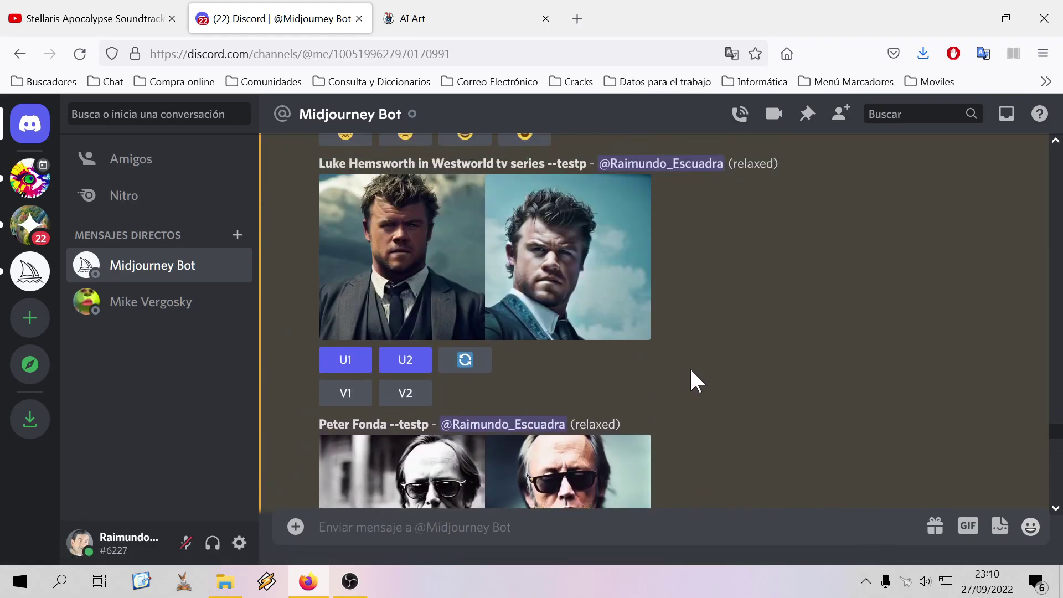
{"action": "scroll", "coordinate": [692, 371], "scroll_direction": "up", "scroll_amount": 4}
{"action": "scroll", "coordinate": [691, 371], "scroll_direction": "up", "scroll_amount": 8}
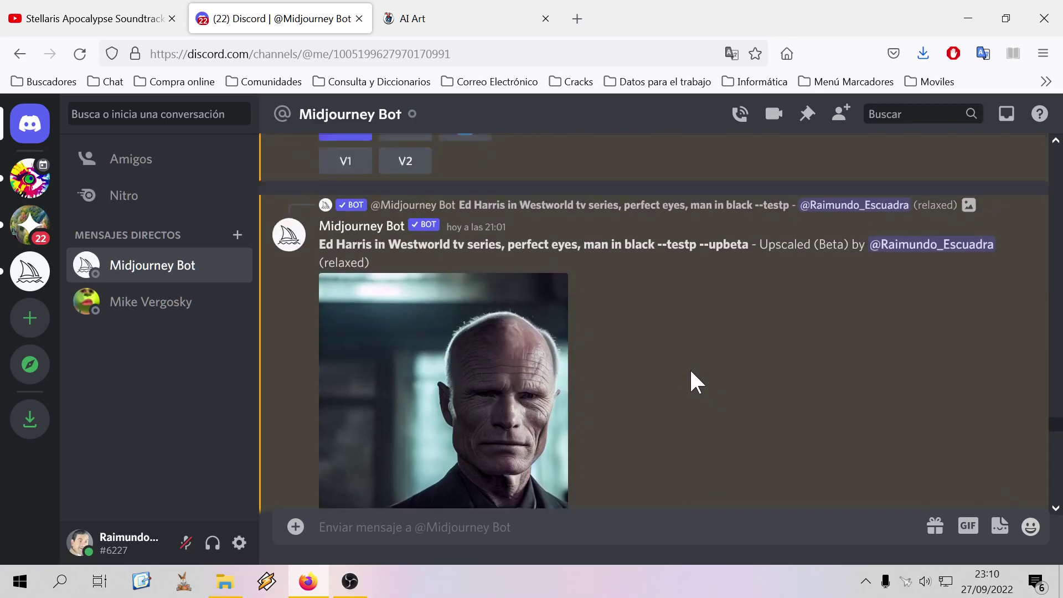
{"action": "scroll", "coordinate": [691, 373], "scroll_direction": "up", "scroll_amount": 10}
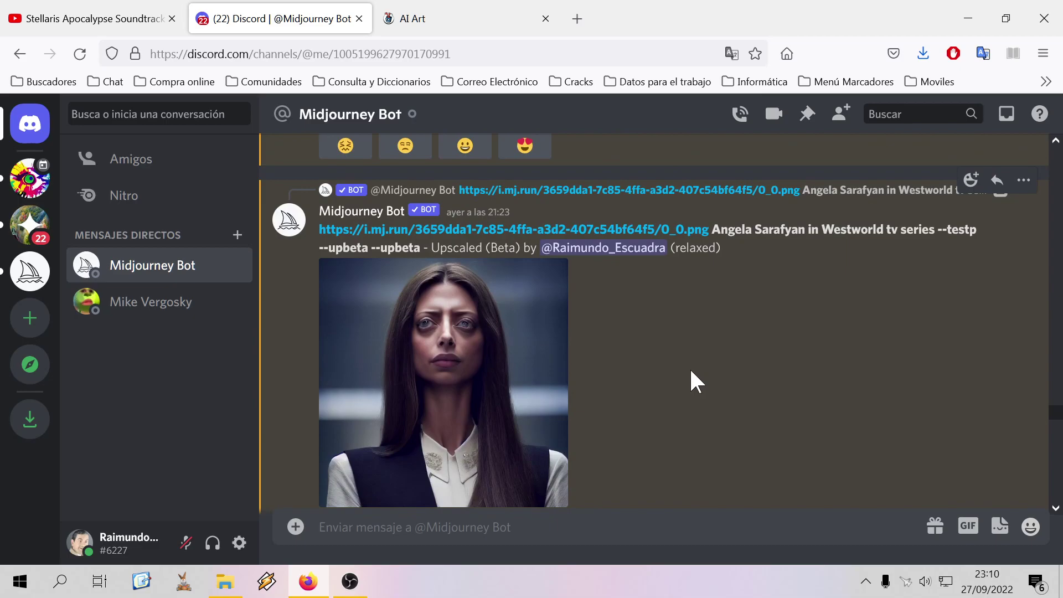
{"action": "scroll", "coordinate": [692, 372], "scroll_direction": "down", "scroll_amount": 20}
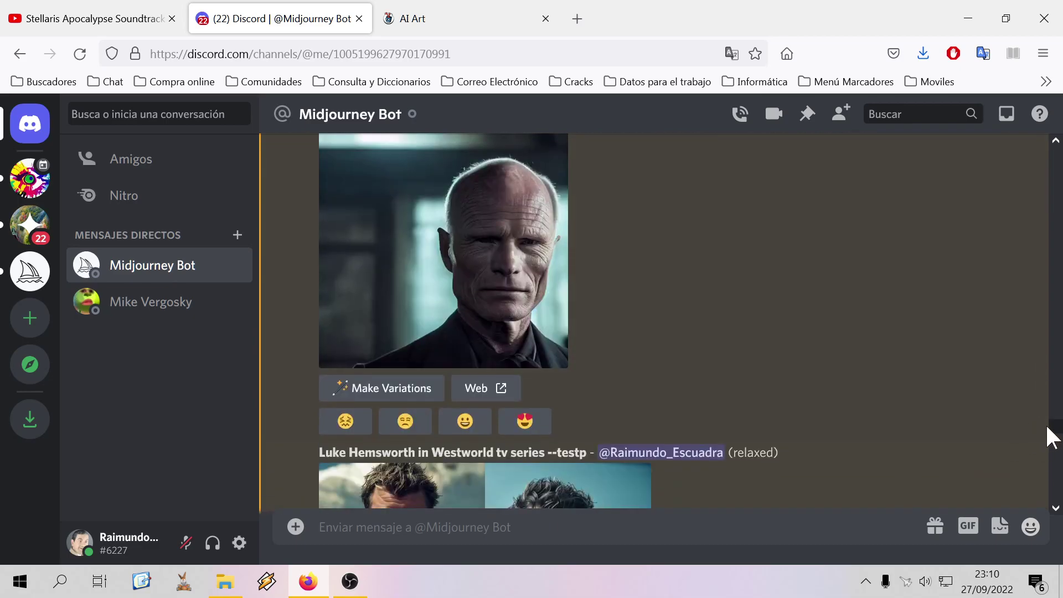
{"action": "scroll", "coordinate": [1050, 438], "scroll_direction": "down", "scroll_amount": 12}
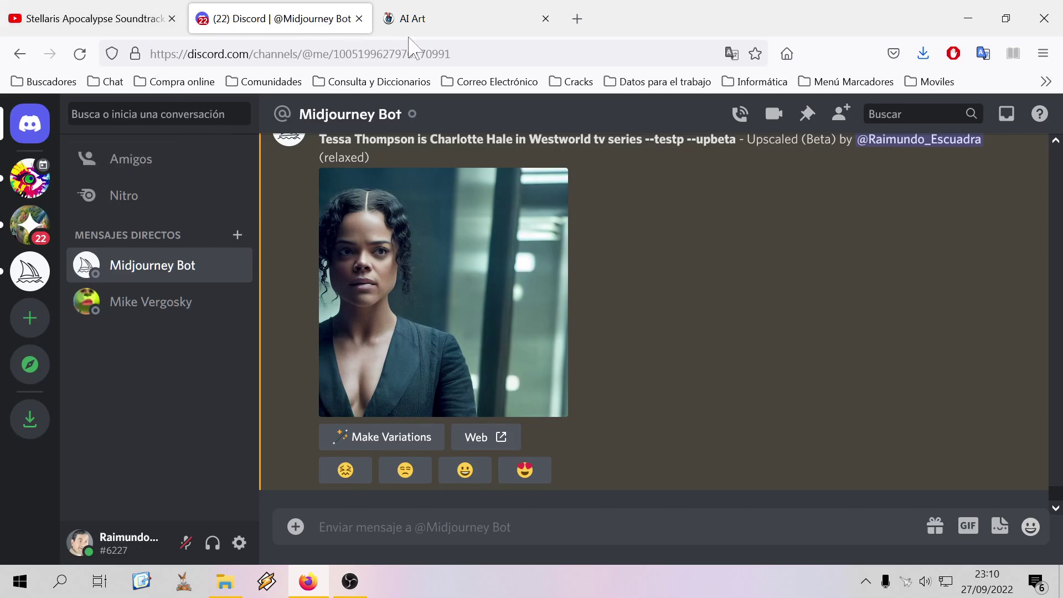
Switch to the AI Art site, start a new creation with the Stable Diffusion engine and review its form
{"action": "left_click", "coordinate": [485, 33]}
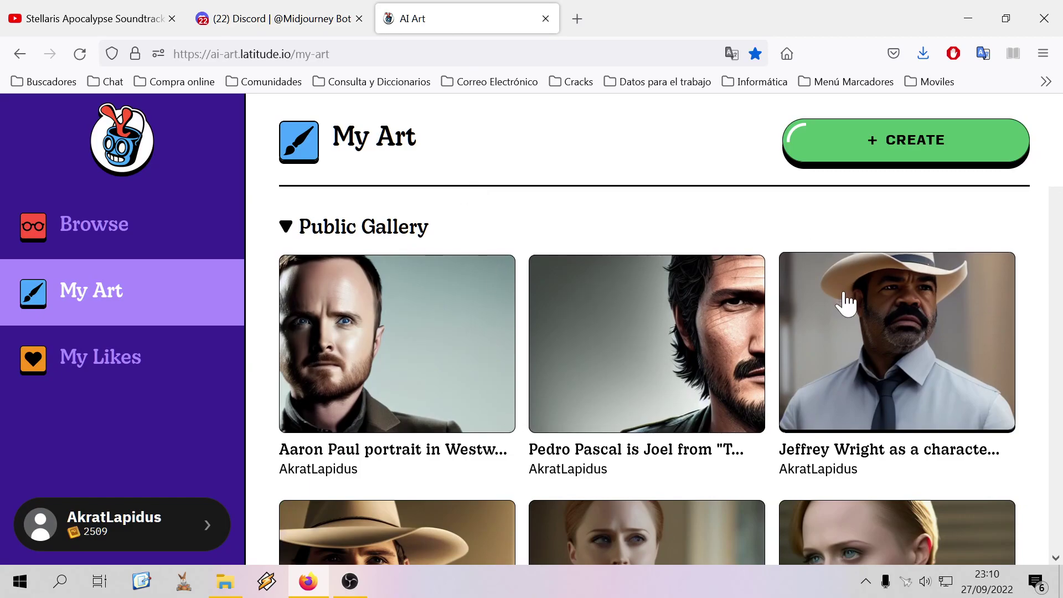
{"action": "left_click", "coordinate": [893, 149]}
{"action": "scroll", "coordinate": [468, 482], "scroll_direction": "down", "scroll_amount": 5}
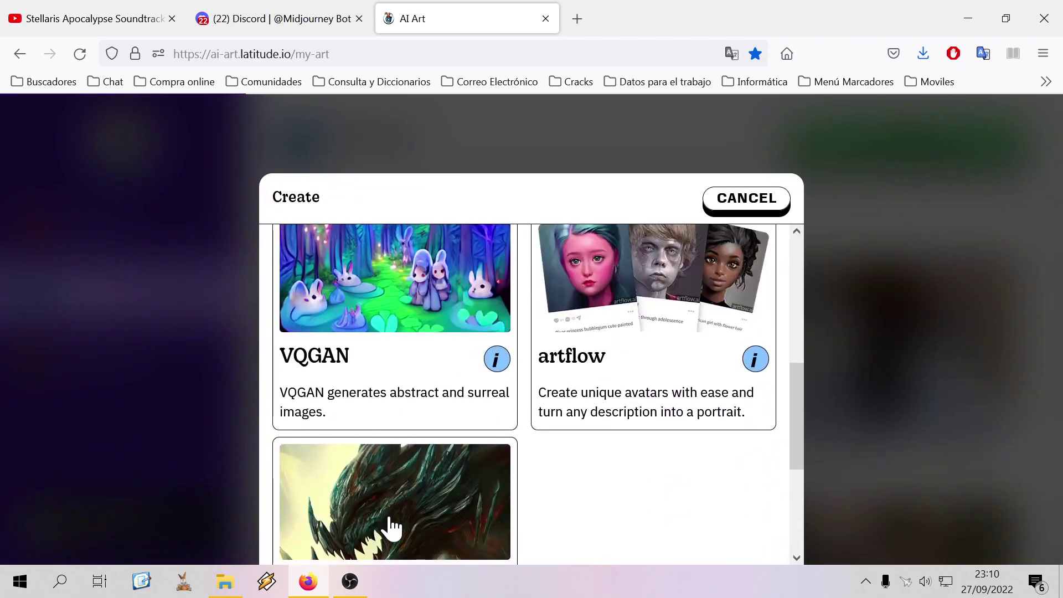
{"action": "scroll", "coordinate": [393, 529], "scroll_direction": "down", "scroll_amount": 4}
{"action": "left_click", "coordinate": [416, 387]}
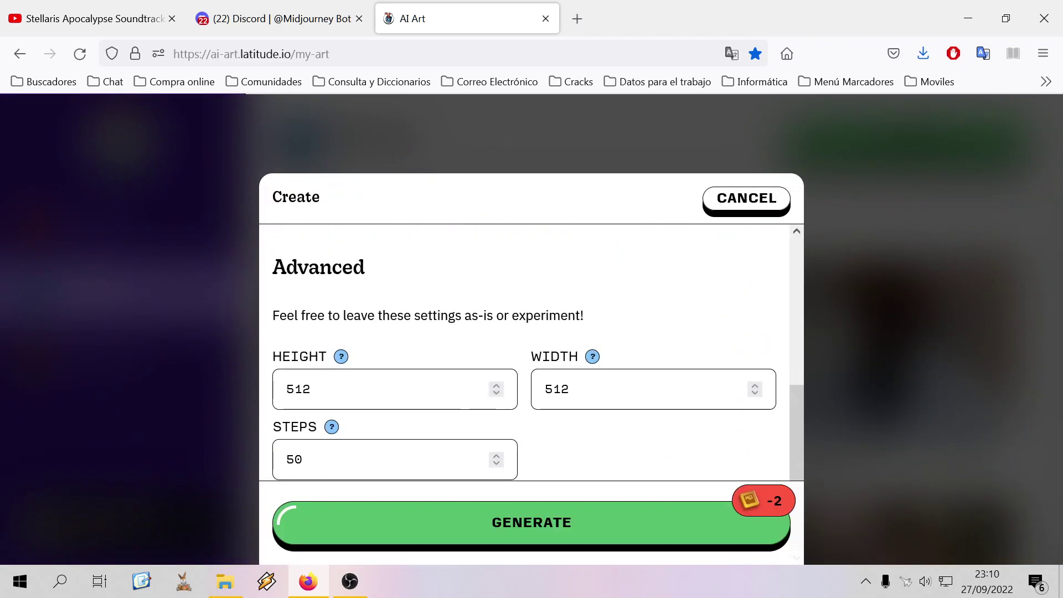
{"action": "scroll", "coordinate": [439, 392], "scroll_direction": "up", "scroll_amount": 5}
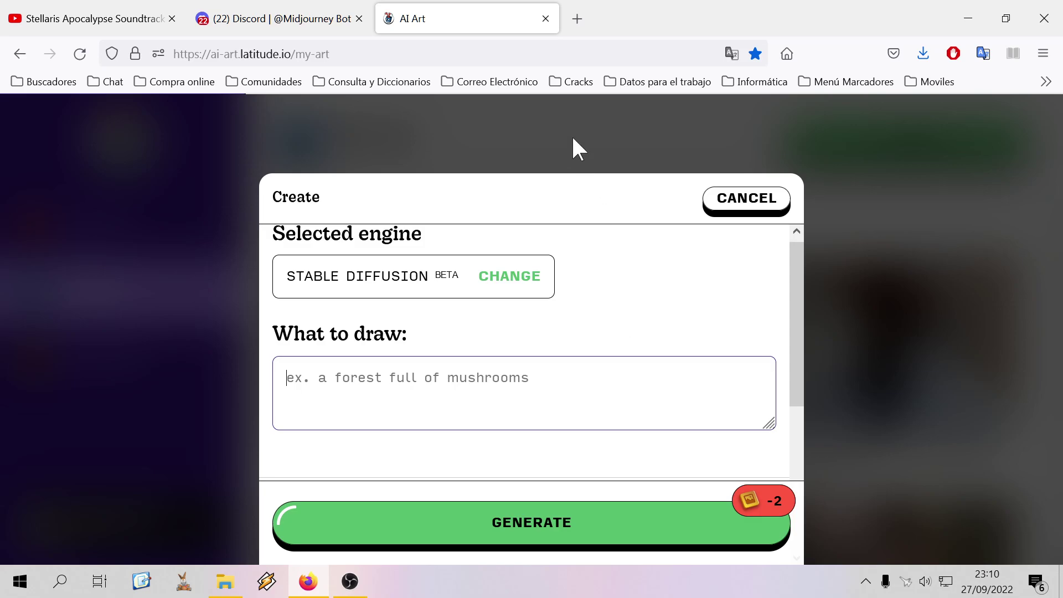
Search Google for "devon miles" in a new tab
{"action": "left_click", "coordinate": [579, 20]}
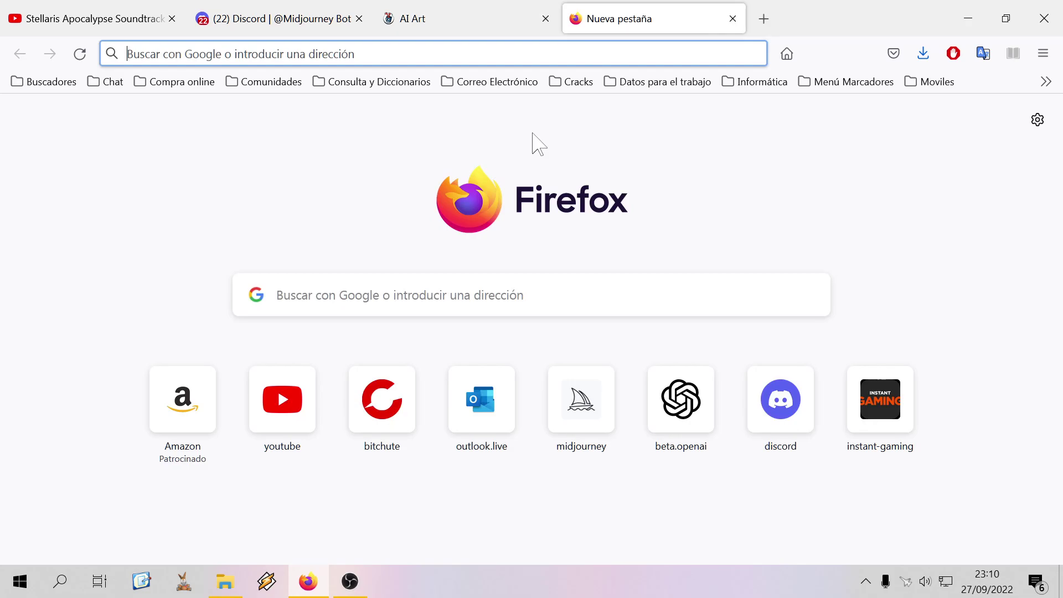
{"action": "left_click", "coordinate": [787, 54]}
{"action": "type", "text": "devon miles"}
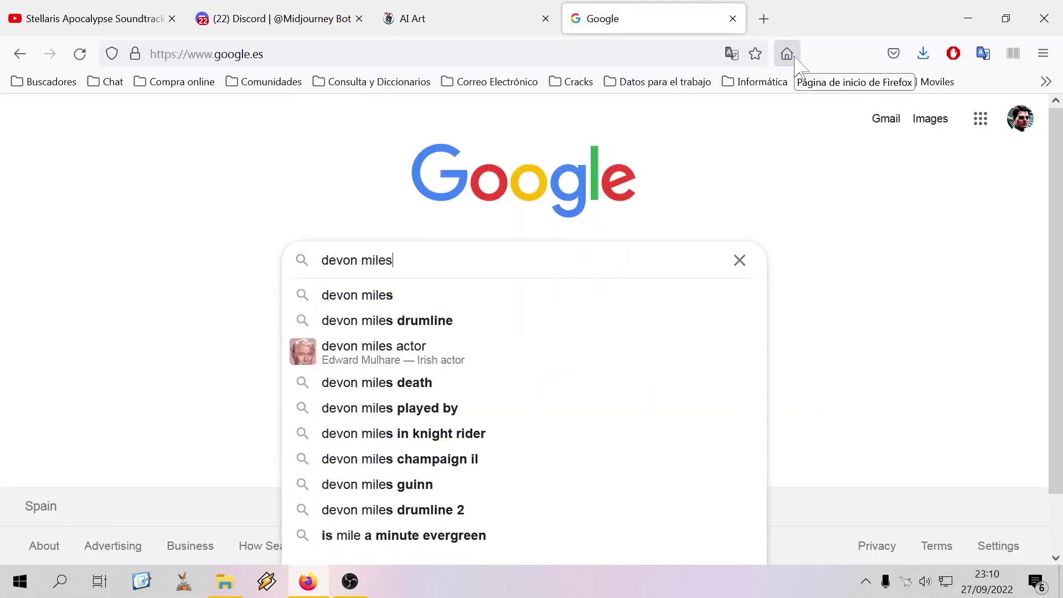
{"action": "key", "text": "Return"}
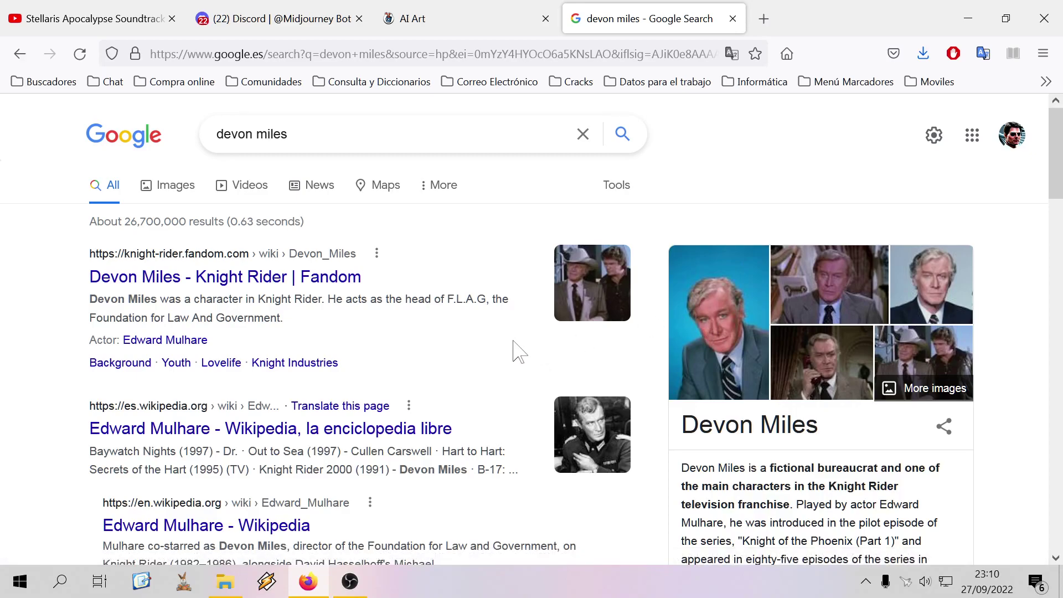
Replace the Google search with "michael knight" and show the image results
{"action": "left_click_drag", "start_coordinate": [290, 134], "coordinate": [123, 126]}
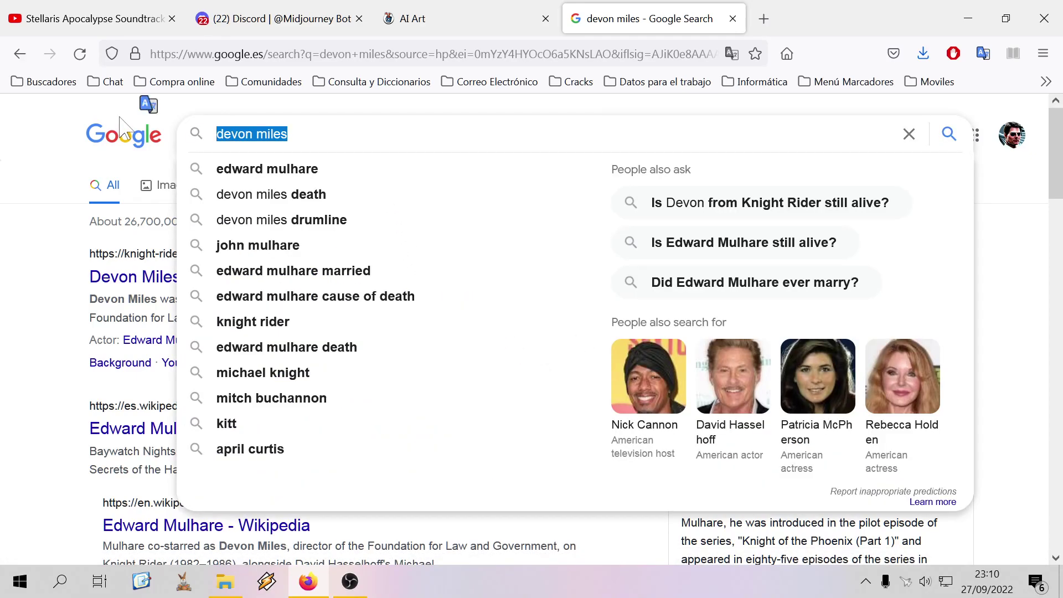
{"action": "type", "text": "micheal"}
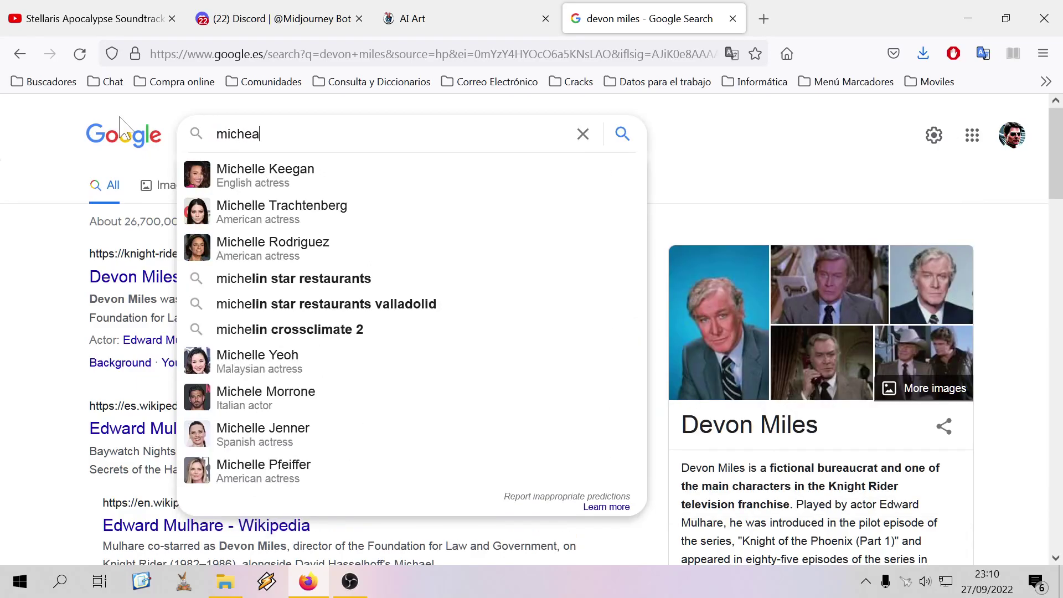
{"action": "key", "text": "BackSpace"}
{"action": "key", "text": "BackSpace"}
{"action": "key", "text": "BackSpace"}
{"action": "type", "text": "ael knight"}
{"action": "key", "text": "Return"}
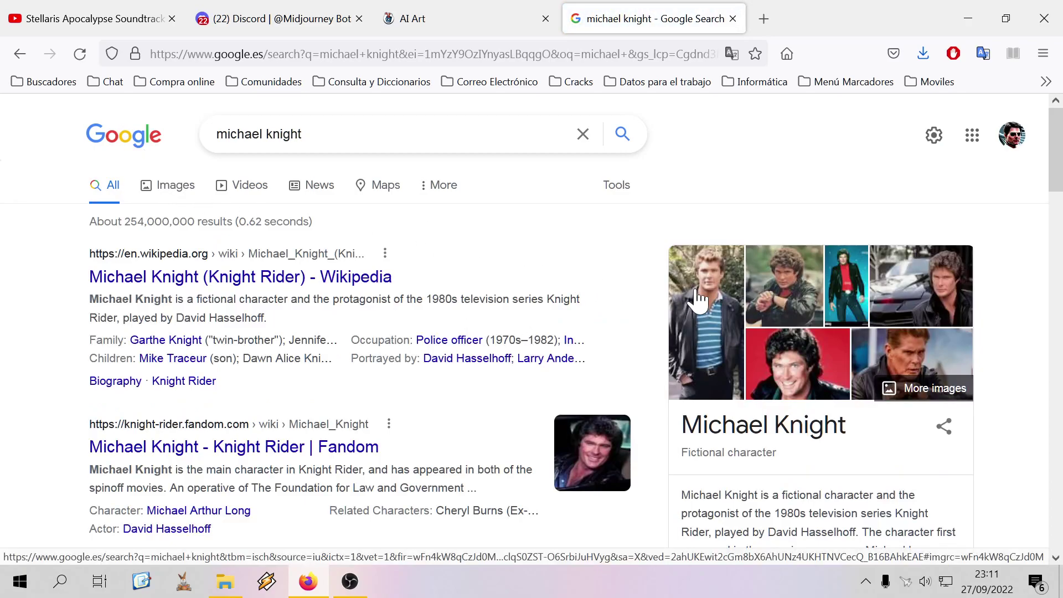
{"action": "left_click", "coordinate": [177, 186]}
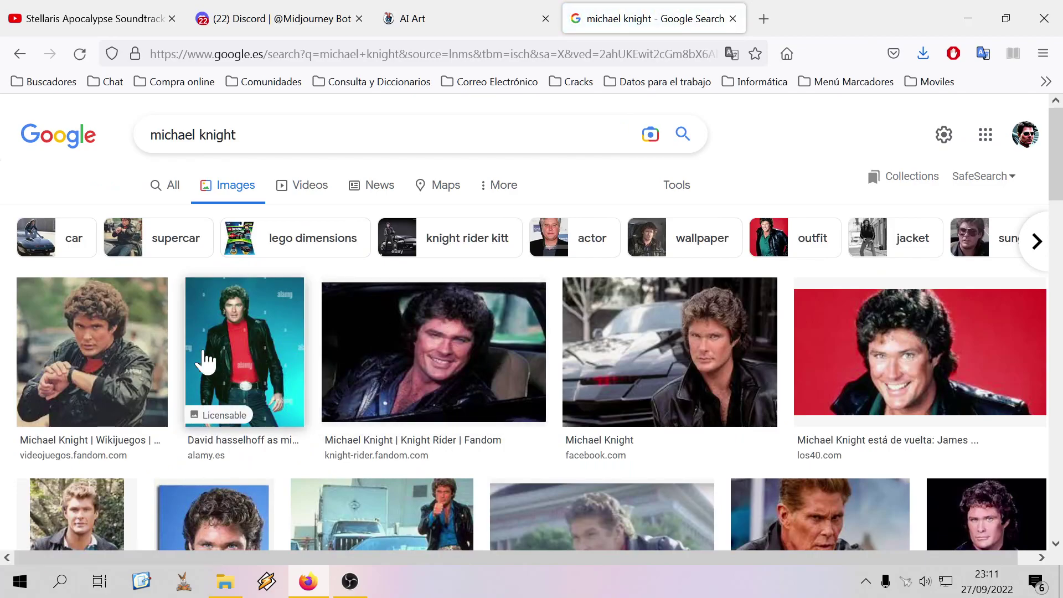
Save the Wikijuegos photo of Michael Knight in the Descargas folder under the name Michael_Knight
{"action": "left_click", "coordinate": [91, 335]}
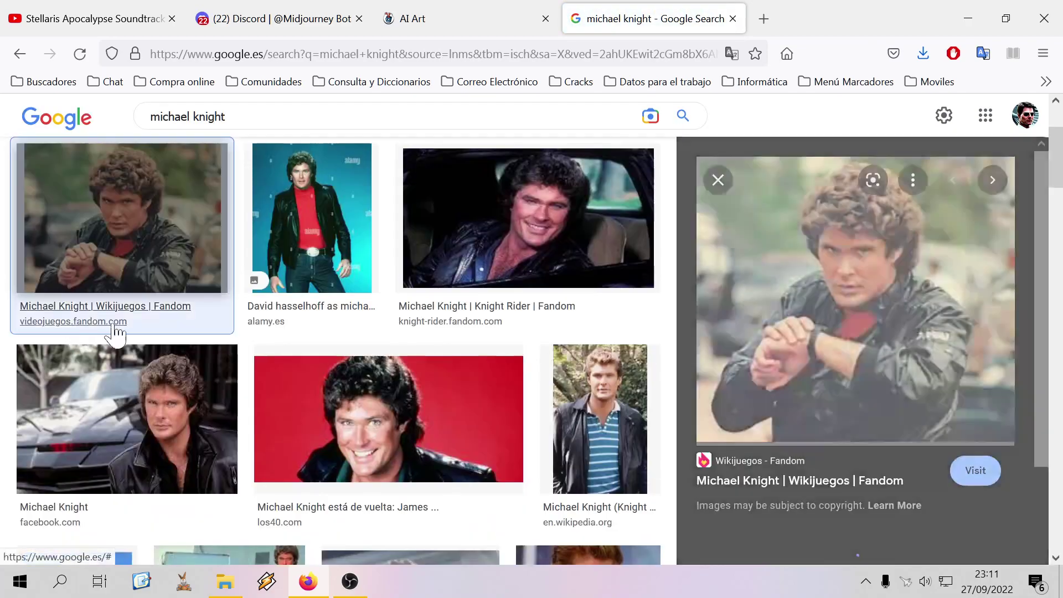
{"action": "right_click", "coordinate": [860, 308]}
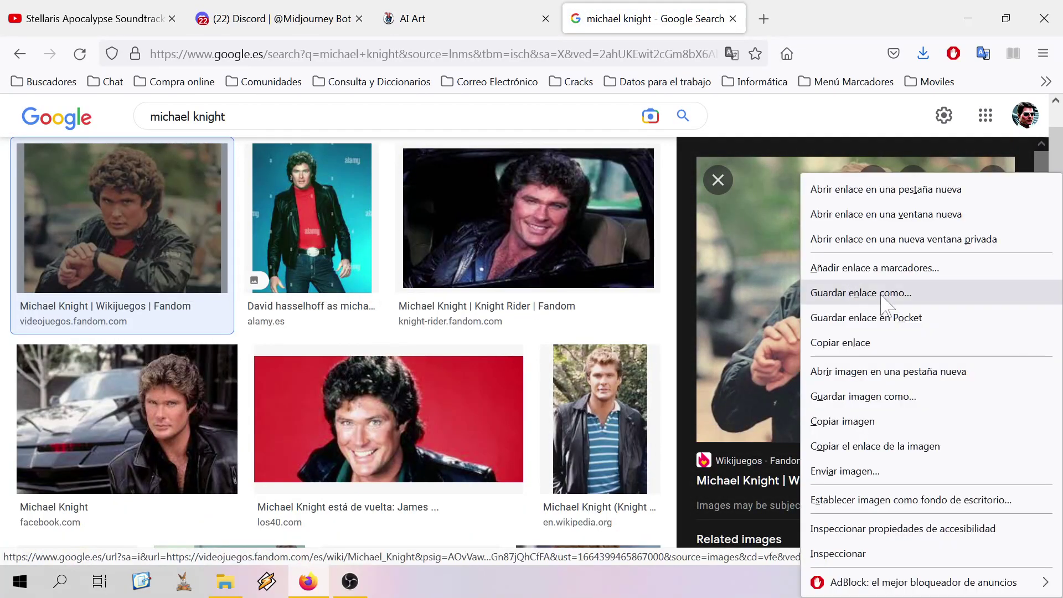
{"action": "left_click", "coordinate": [869, 394]}
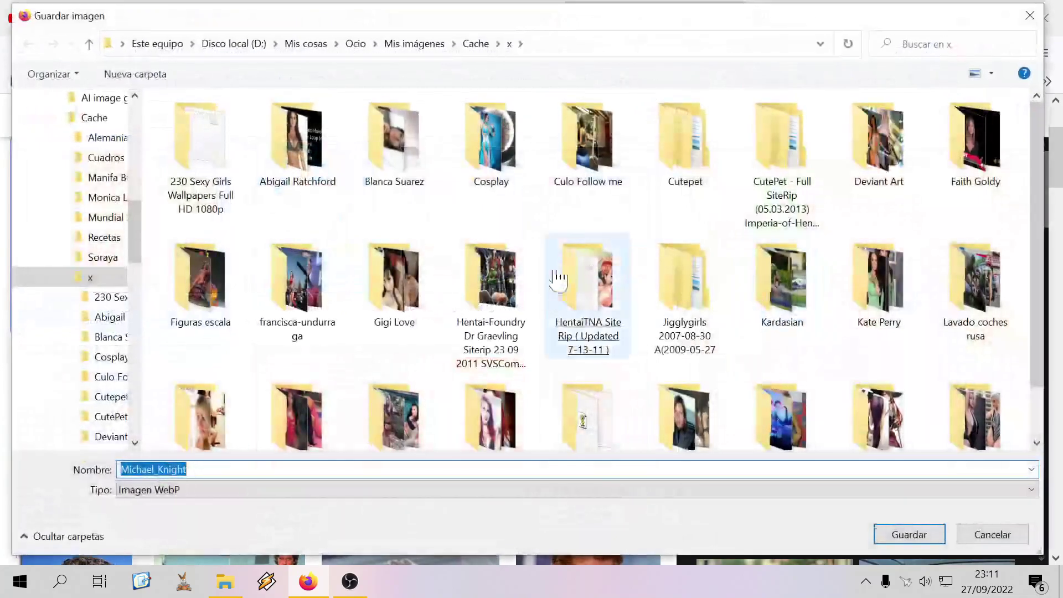
{"action": "left_click", "coordinate": [122, 44]}
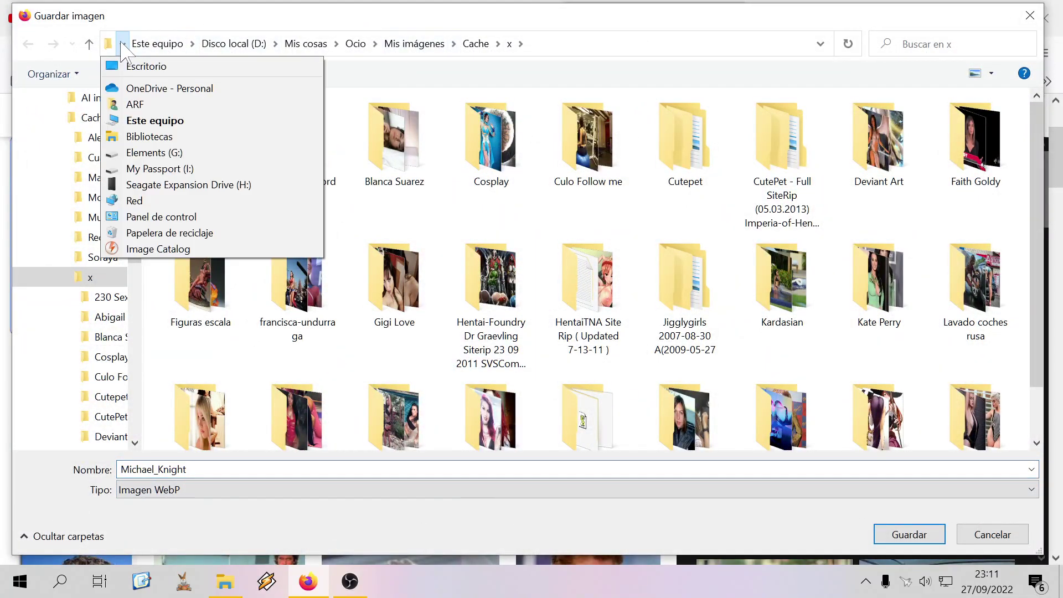
{"action": "left_click", "coordinate": [143, 67]}
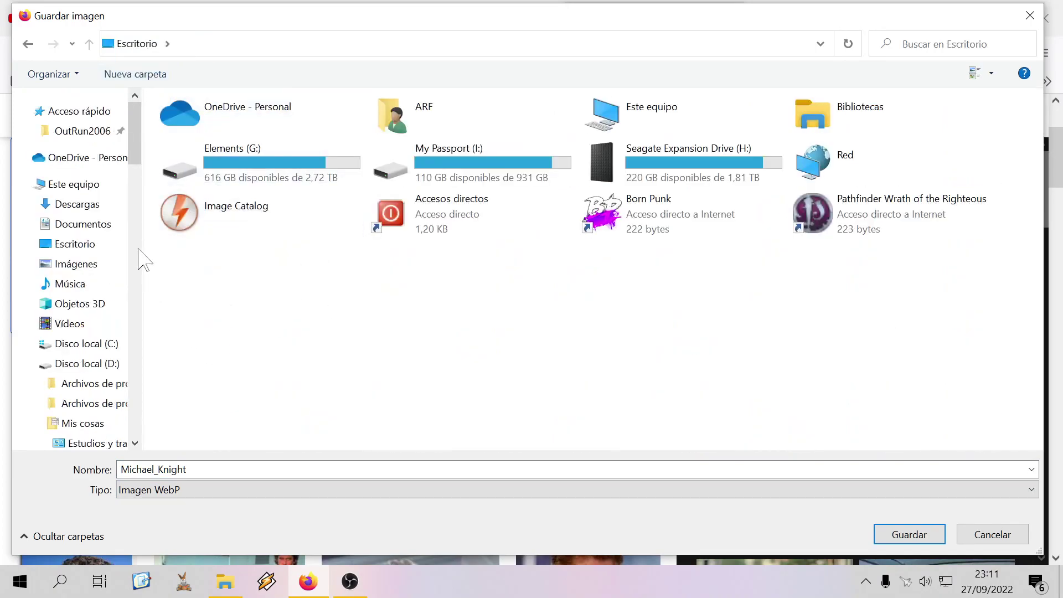
{"action": "left_click", "coordinate": [83, 206]}
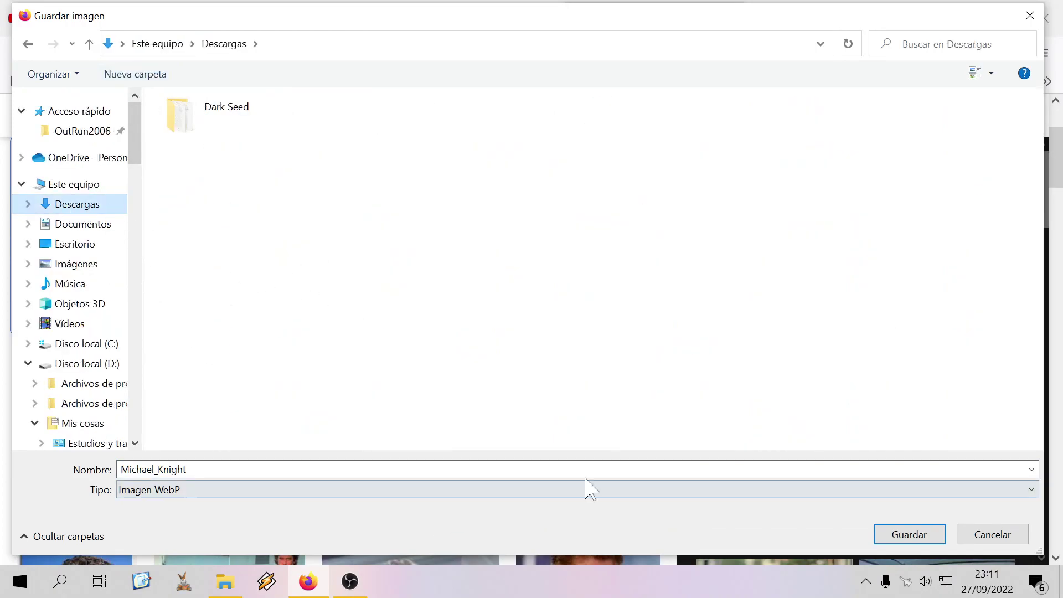
{"action": "left_click", "coordinate": [908, 534]}
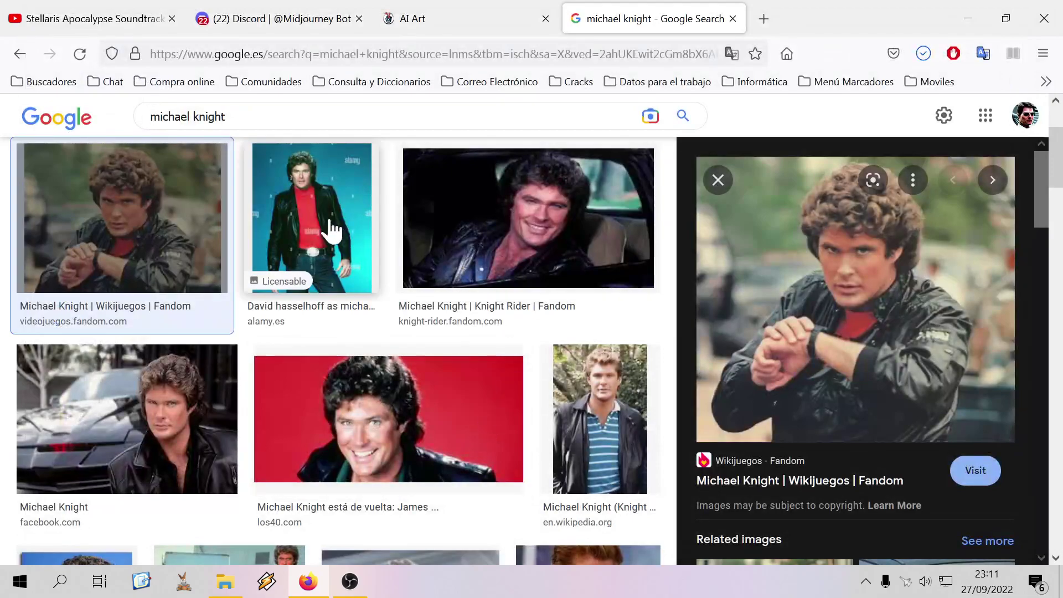
Save the Knight Rider Fandom photo of Michael Knight in the car as Michael_Knight.PNG in the Descargas folder
{"action": "left_click", "coordinate": [517, 230]}
{"action": "right_click", "coordinate": [829, 239]}
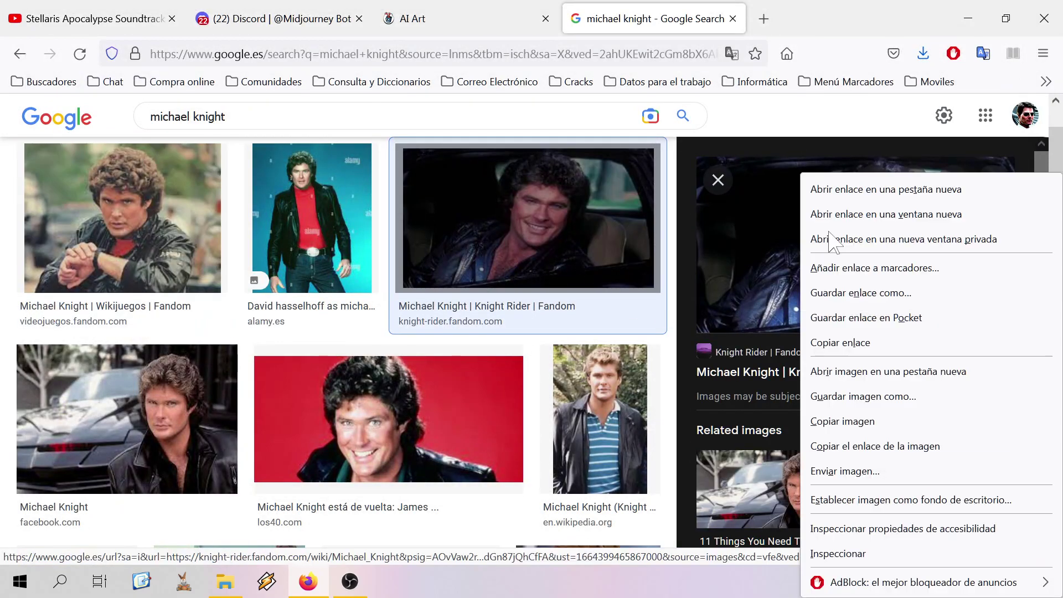
{"action": "left_click", "coordinate": [864, 397]}
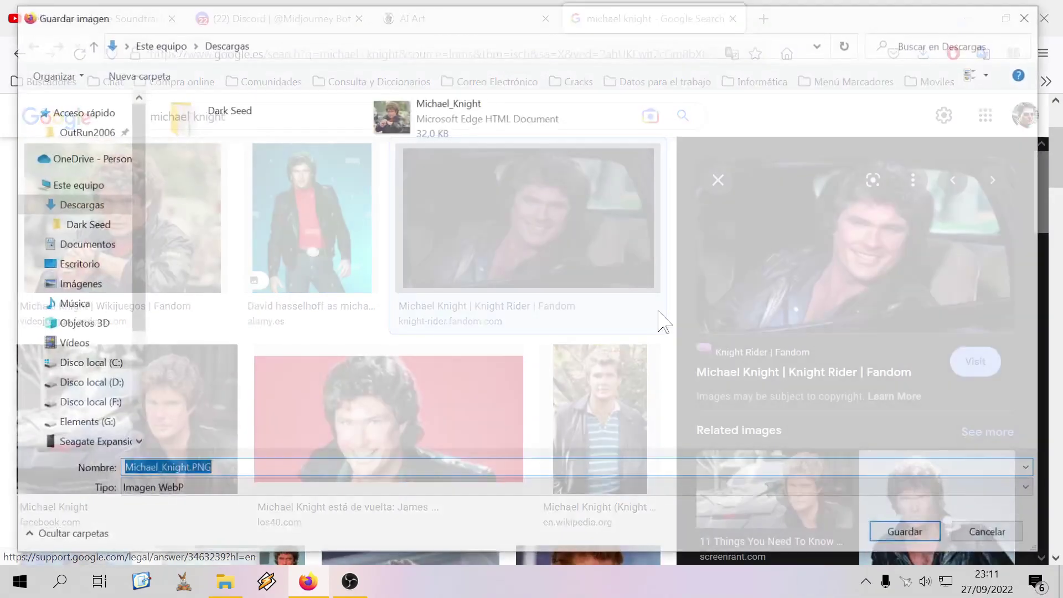
{"action": "left_click", "coordinate": [904, 530]}
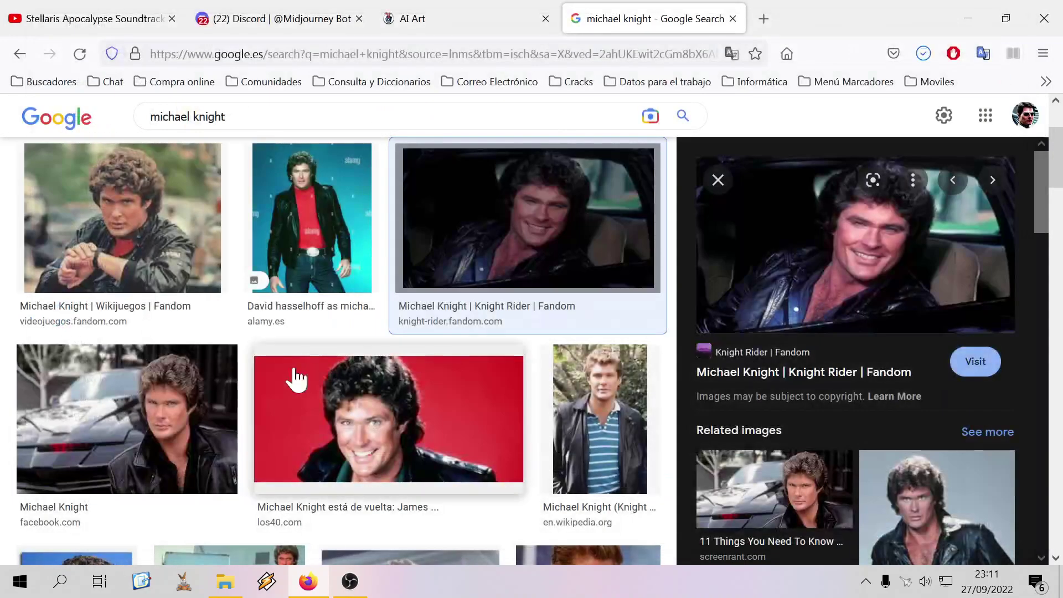
Open the Heroes Wiki portrait of Michael Knight from the image results in its own tab
{"action": "scroll", "coordinate": [299, 378], "scroll_direction": "down", "scroll_amount": 3}
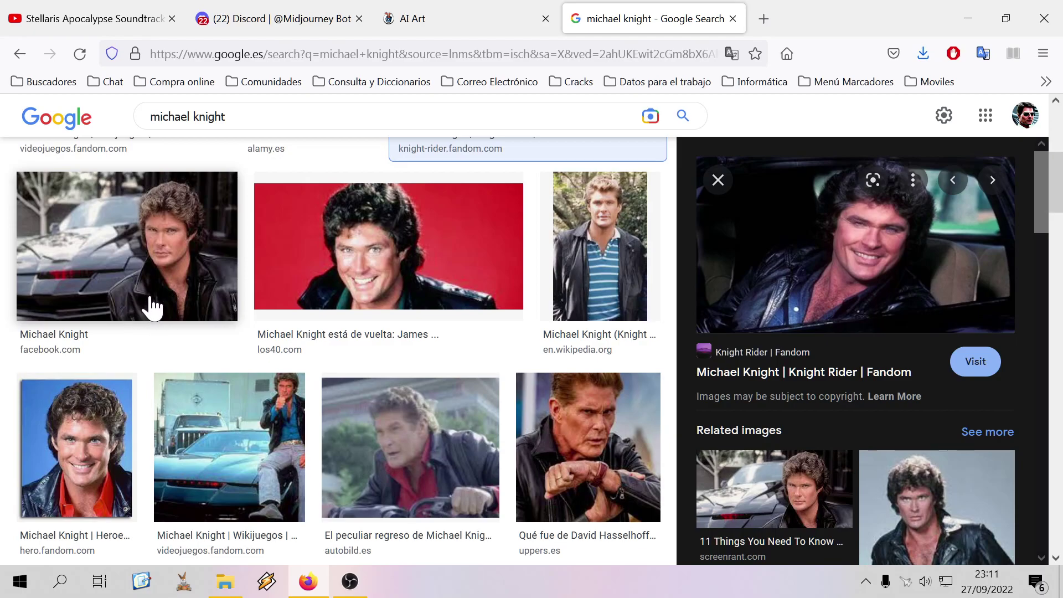
{"action": "scroll", "coordinate": [148, 312], "scroll_direction": "down", "scroll_amount": 2}
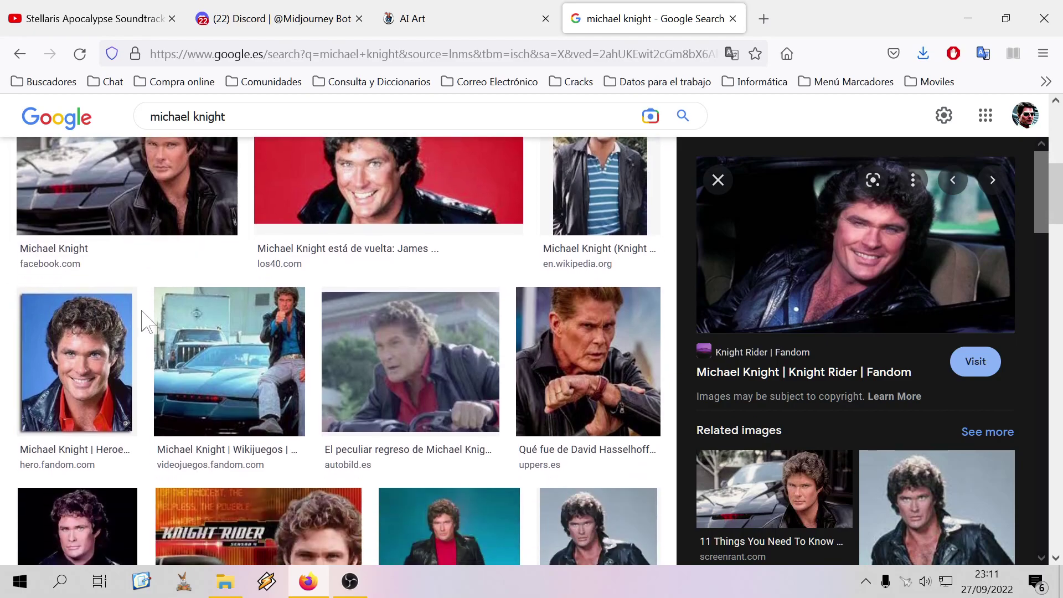
{"action": "right_click", "coordinate": [93, 354]}
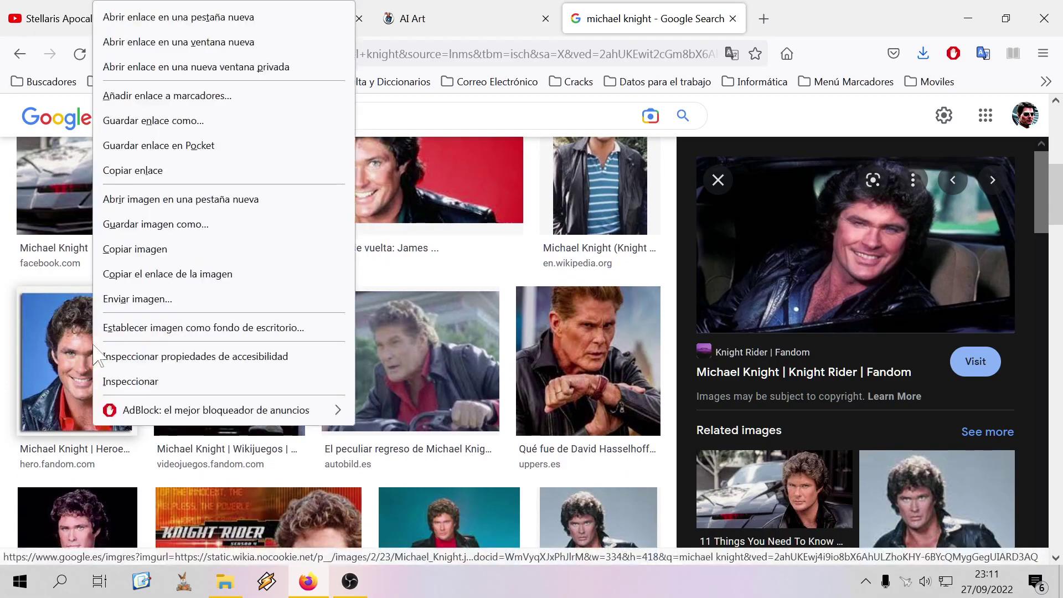
{"action": "left_click", "coordinate": [166, 18]}
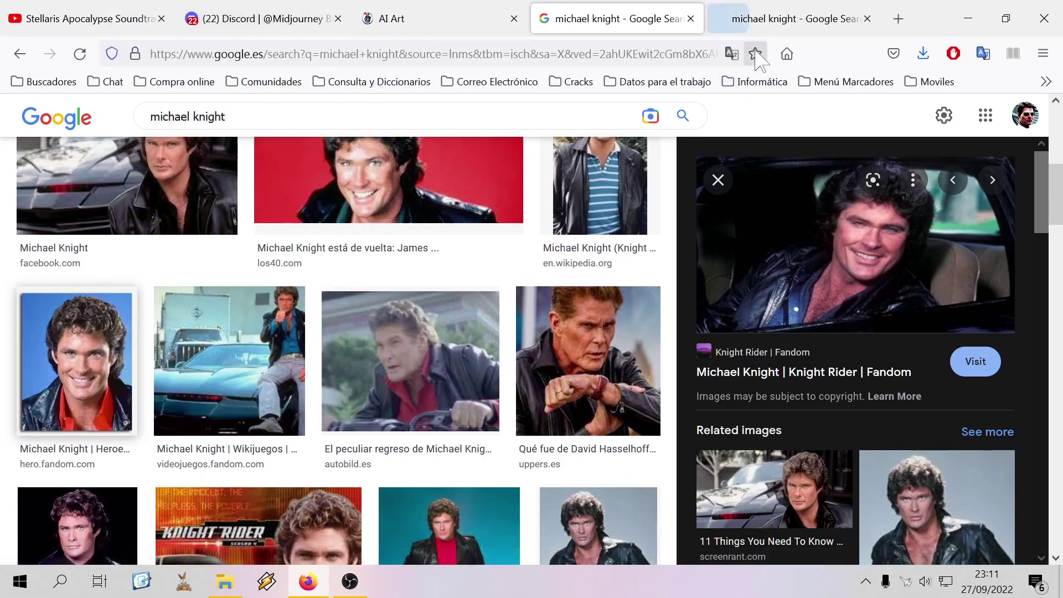
{"action": "left_click", "coordinate": [773, 25]}
Save the Heroes Wiki portrait as "Michael_Knight 2" in the Descargas folder and close its tab
{"action": "right_click", "coordinate": [505, 261]}
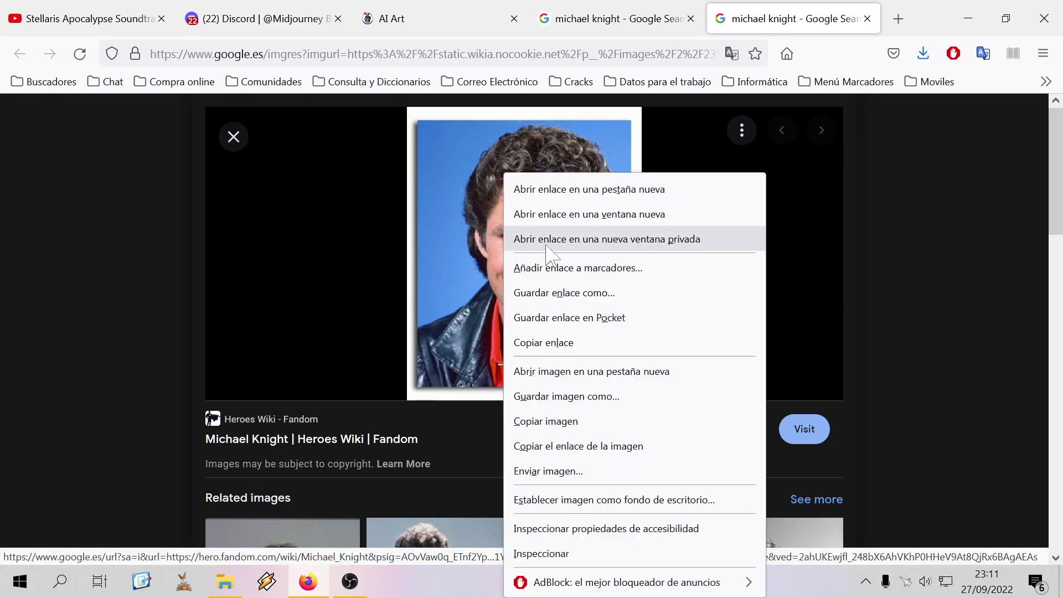
{"action": "left_click", "coordinate": [604, 397]}
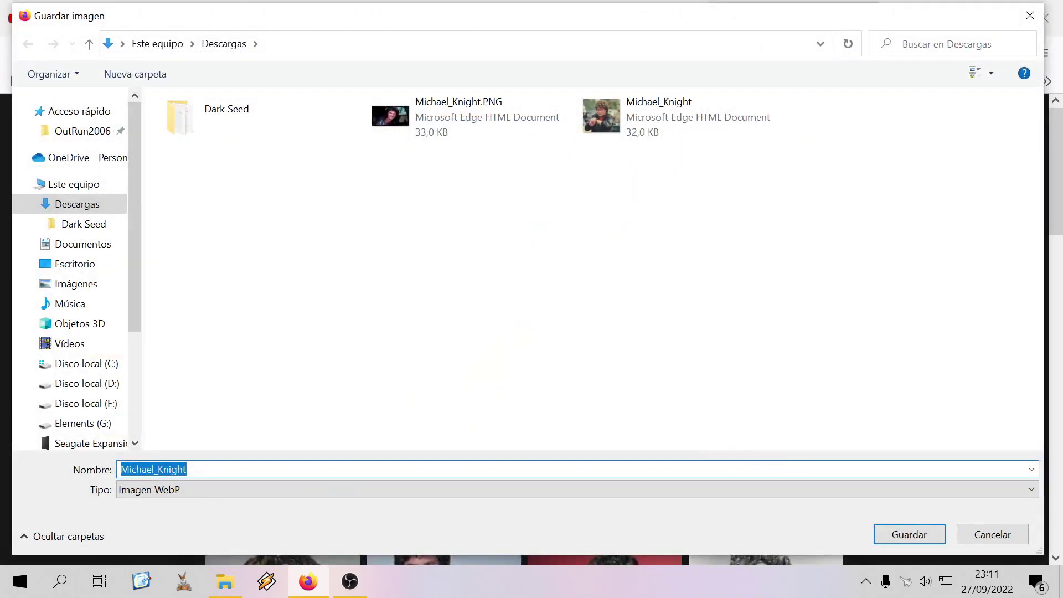
{"action": "left_click", "coordinate": [911, 536]}
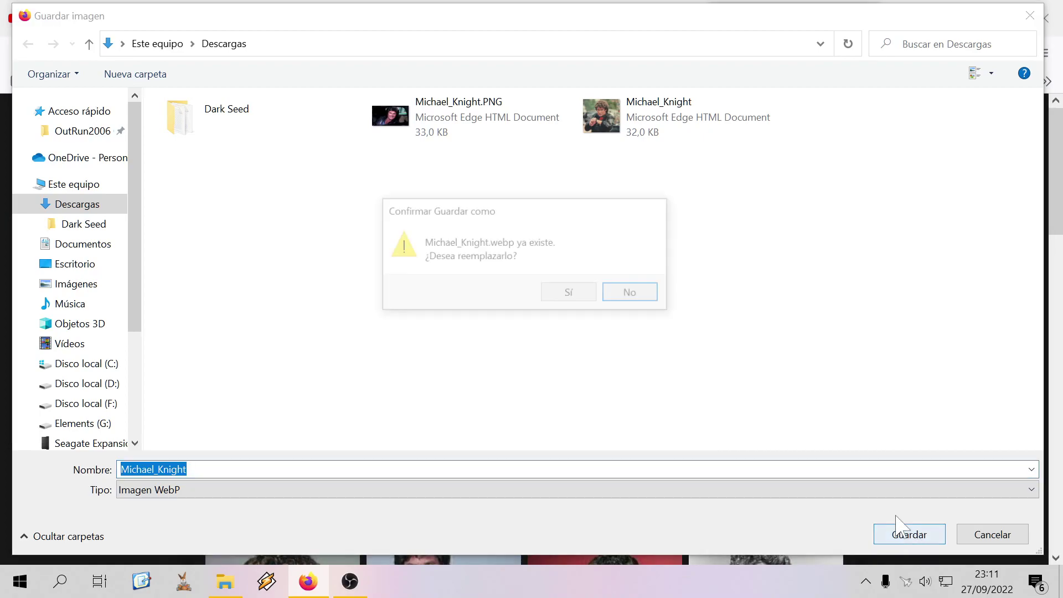
{"action": "left_click", "coordinate": [642, 295]}
{"action": "left_click", "coordinate": [278, 472]}
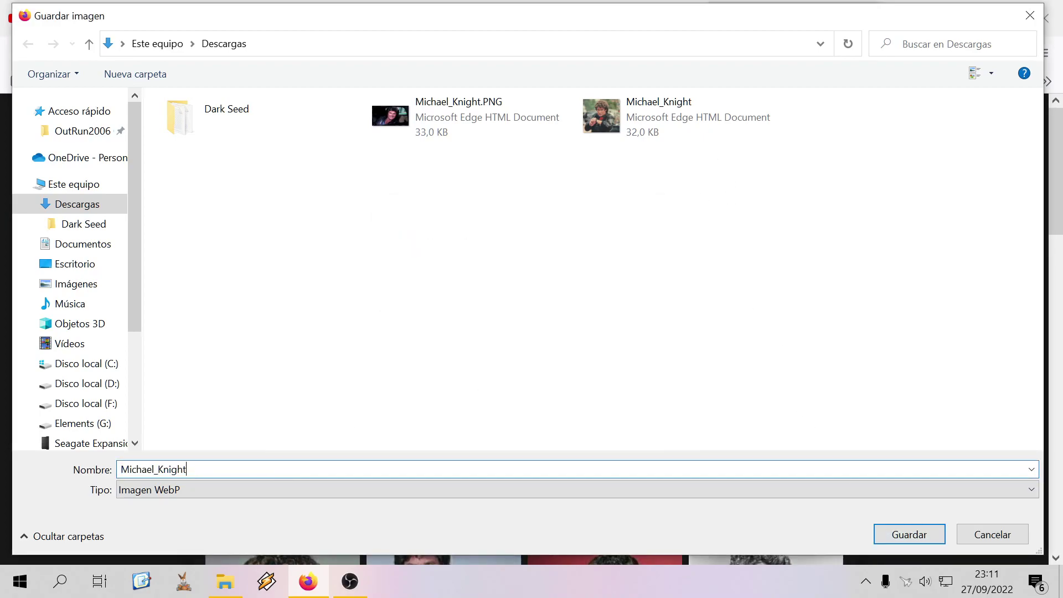
{"action": "left_click", "coordinate": [893, 536]}
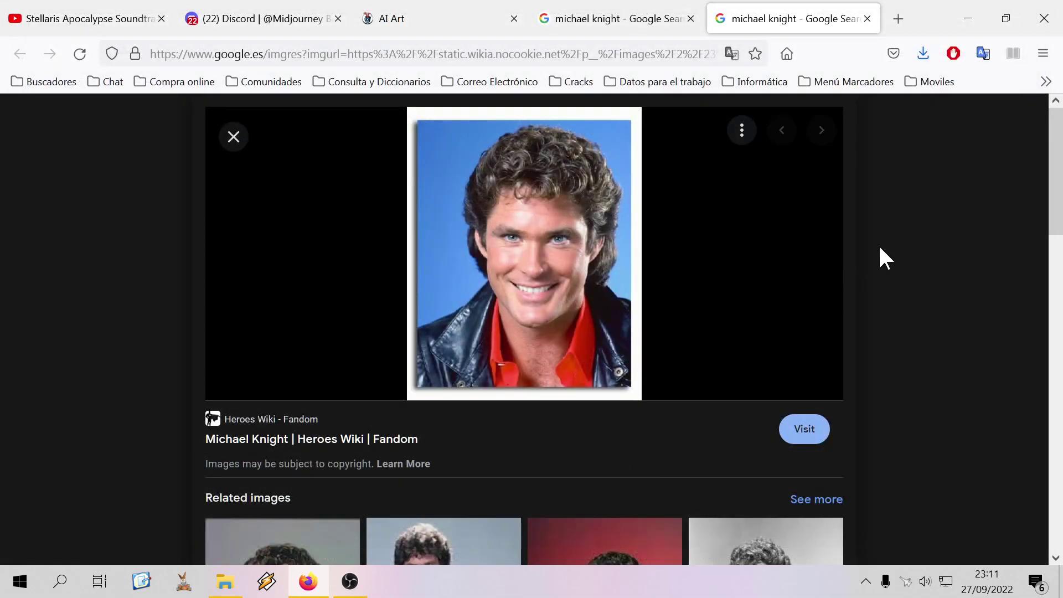
{"action": "left_click", "coordinate": [867, 19]}
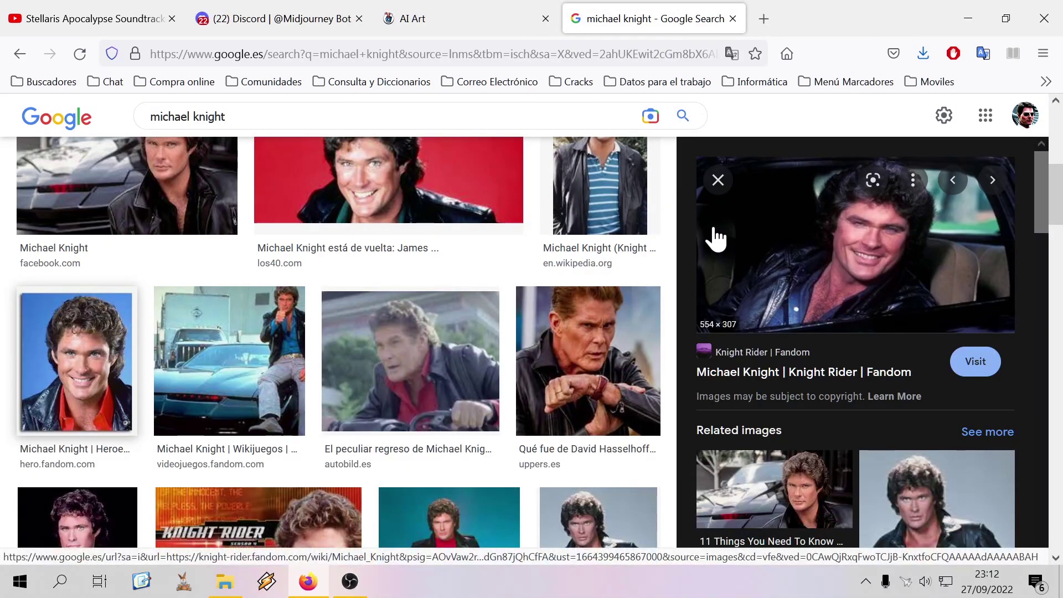
Save the Rotten Tomatoes Knight Rider photo in Descargas as p183977_n743_cc_v9_aa and close the image search
{"action": "scroll", "coordinate": [299, 373], "scroll_direction": "down", "scroll_amount": 3}
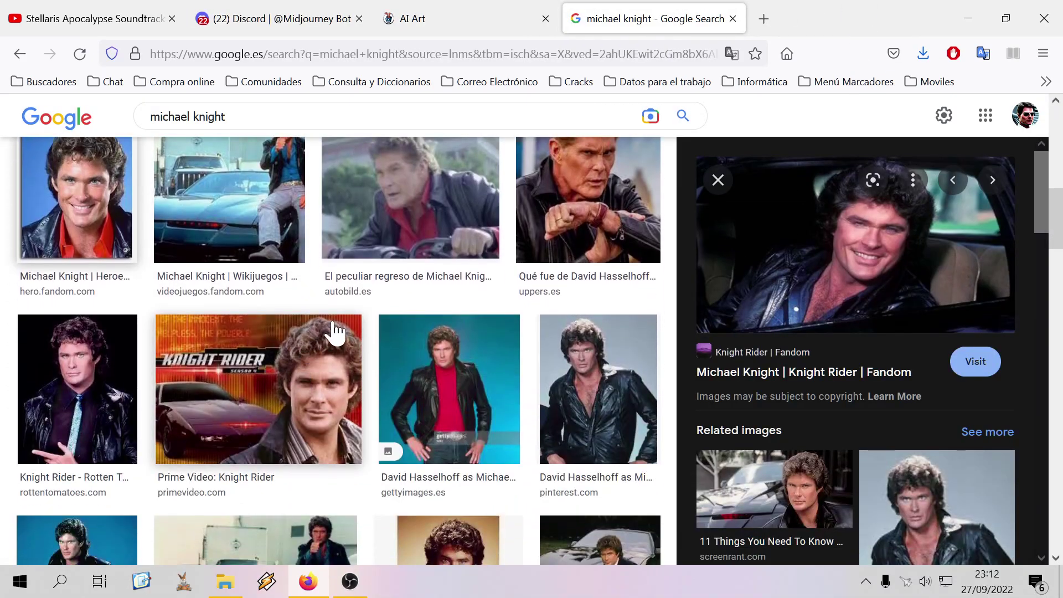
{"action": "left_click", "coordinate": [61, 396]}
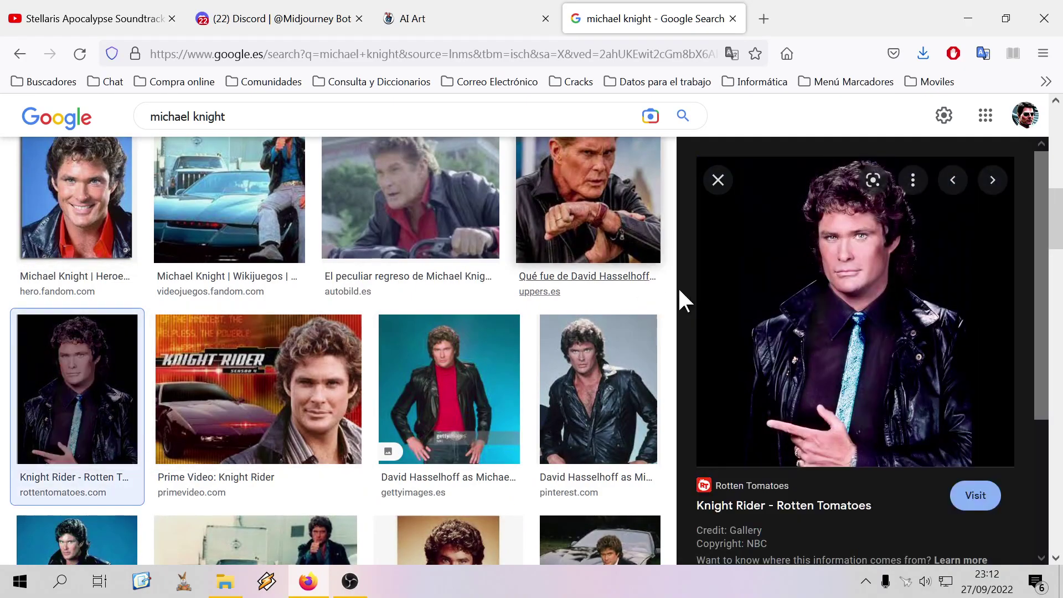
{"action": "right_click", "coordinate": [814, 307]}
{"action": "left_click", "coordinate": [856, 396]}
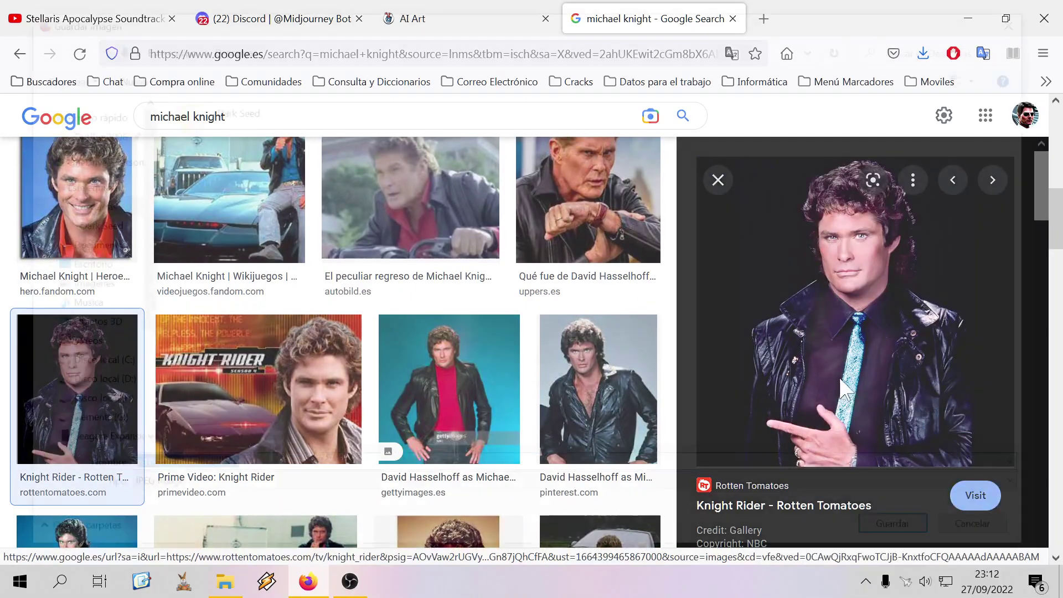
{"action": "left_click", "coordinate": [890, 532]}
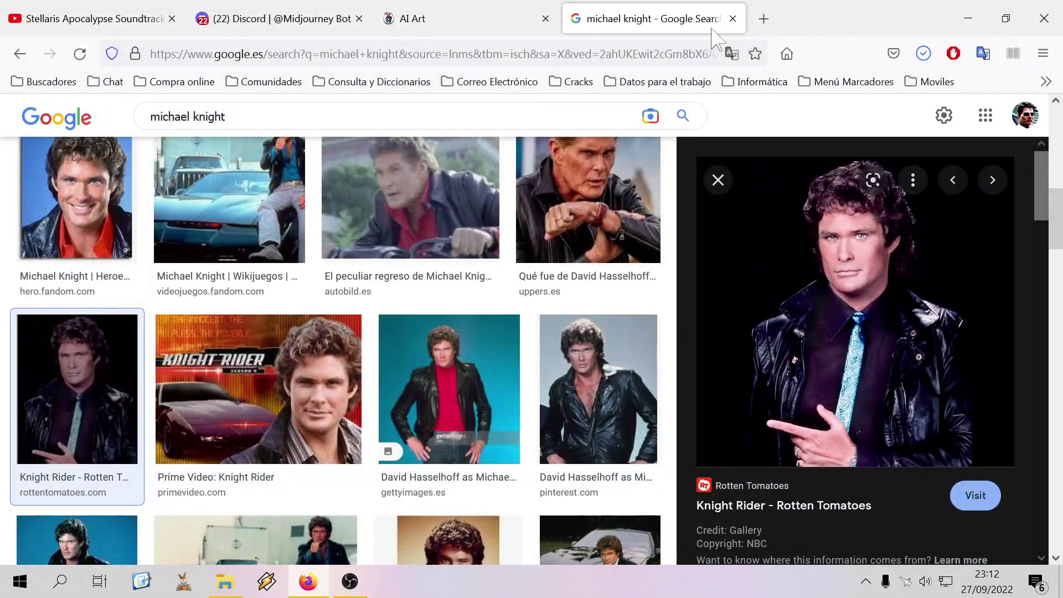
{"action": "left_click", "coordinate": [733, 18]}
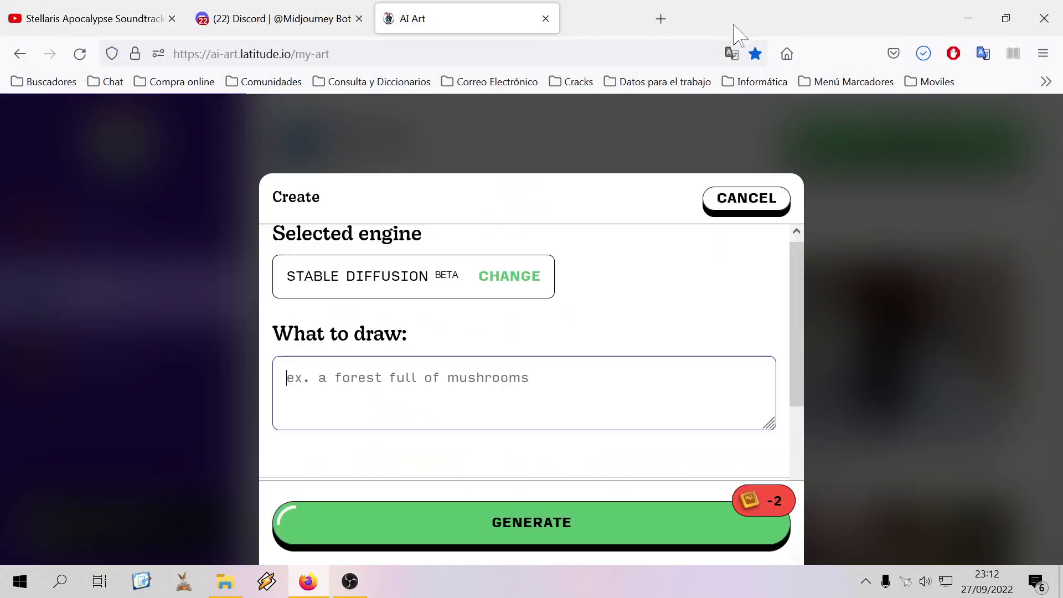
Cancel the AI Art creation form and send Michael_Knight 2.webp from Descargas to the Midjourney Bot chat on Discord
{"action": "left_click", "coordinate": [757, 207]}
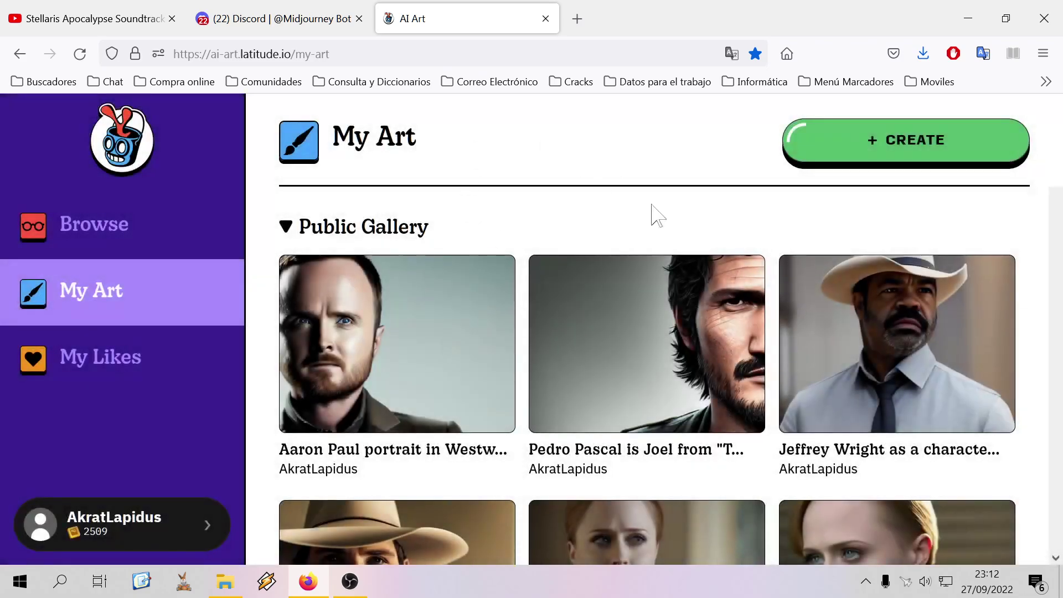
{"action": "left_click", "coordinate": [299, 10]}
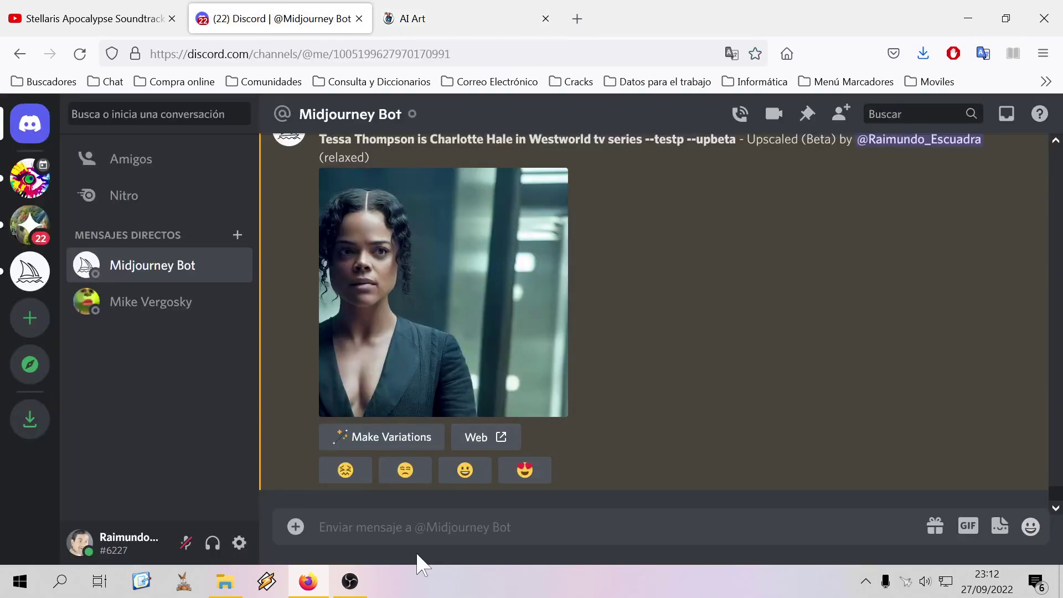
{"action": "left_click", "coordinate": [295, 527]}
{"action": "left_click", "coordinate": [363, 466]}
{"action": "left_click", "coordinate": [105, 206]}
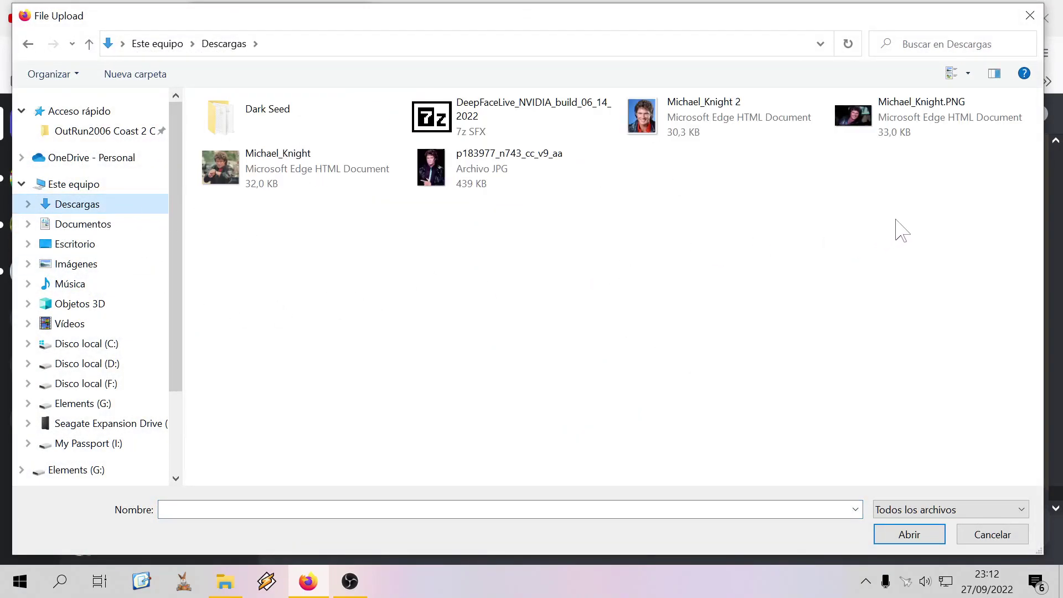
{"action": "double_click", "coordinate": [707, 143]}
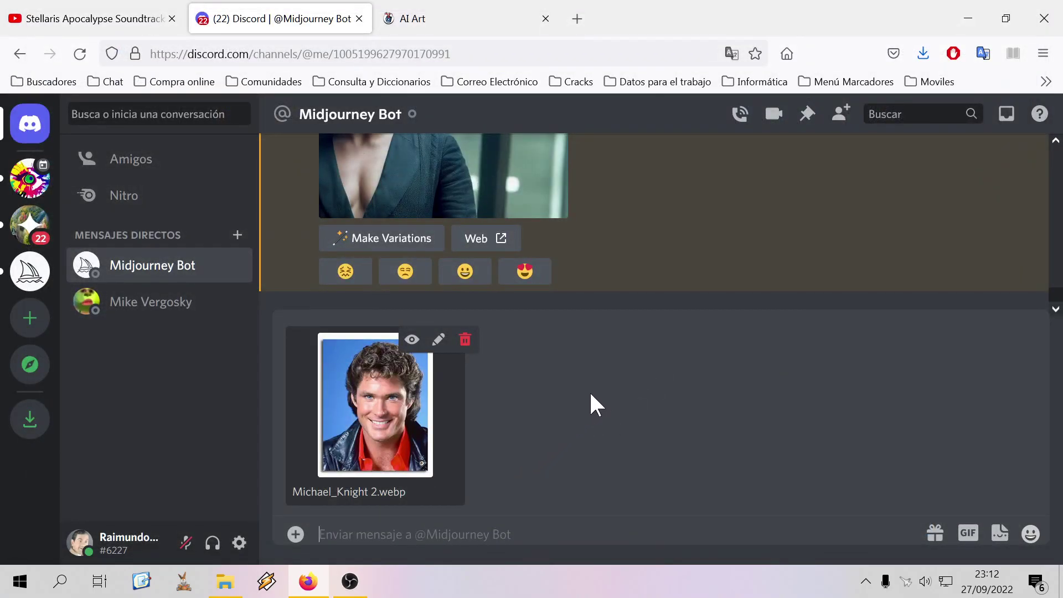
{"action": "key", "text": "Return"}
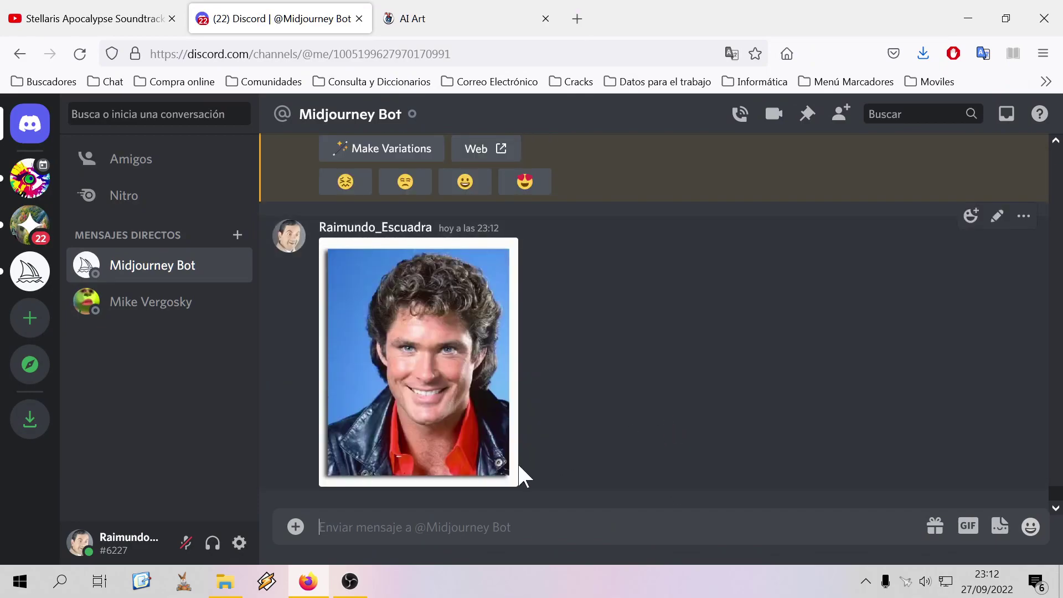
Send the car photo Michael_Knight.PNG.webp to the Midjourney Bot chat
{"action": "left_click", "coordinate": [296, 527]}
{"action": "left_click", "coordinate": [357, 466]}
{"action": "double_click", "coordinate": [845, 119]}
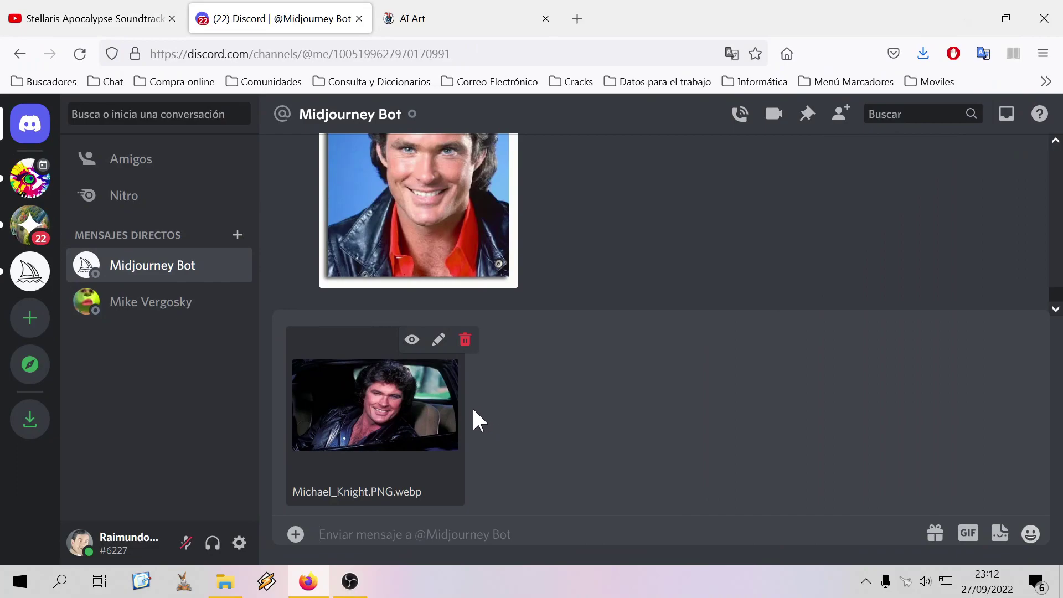
{"action": "key", "text": "Return"}
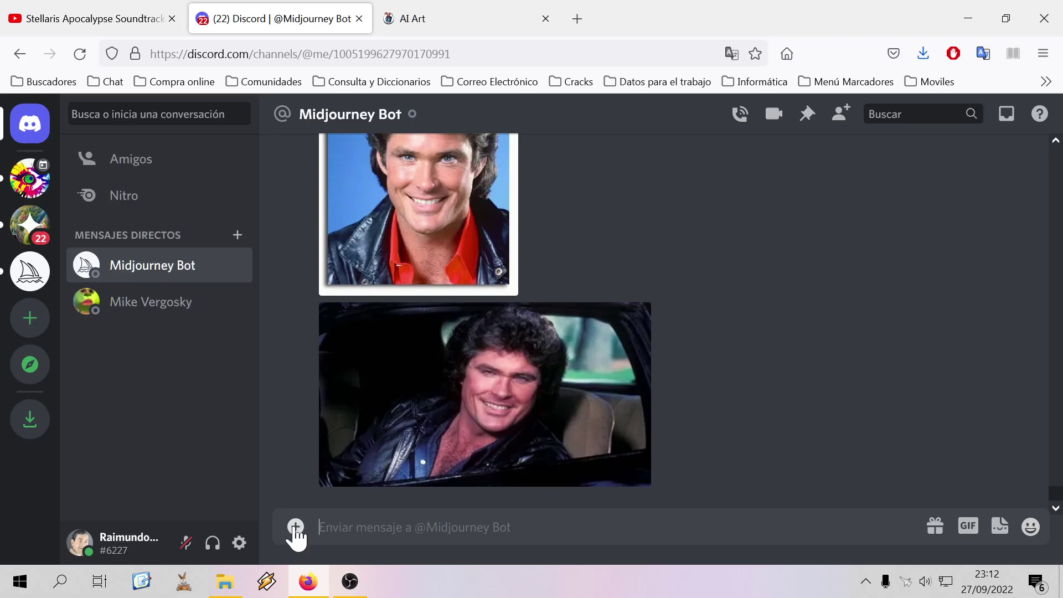
Open YouTube in a new browser tab by way of the Google home page
{"action": "left_click", "coordinate": [577, 20]}
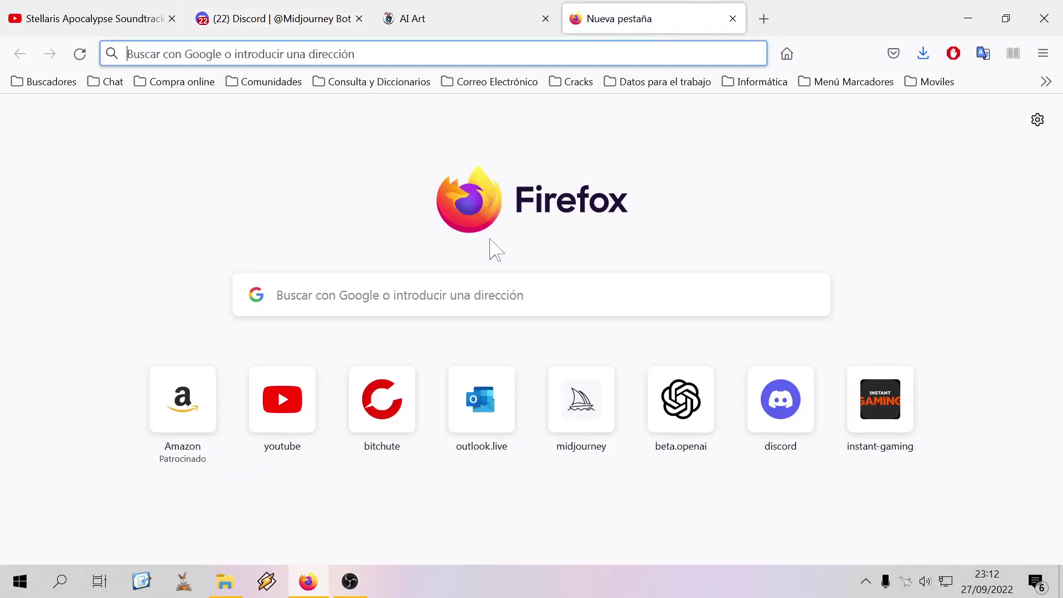
{"action": "left_click", "coordinate": [787, 54]}
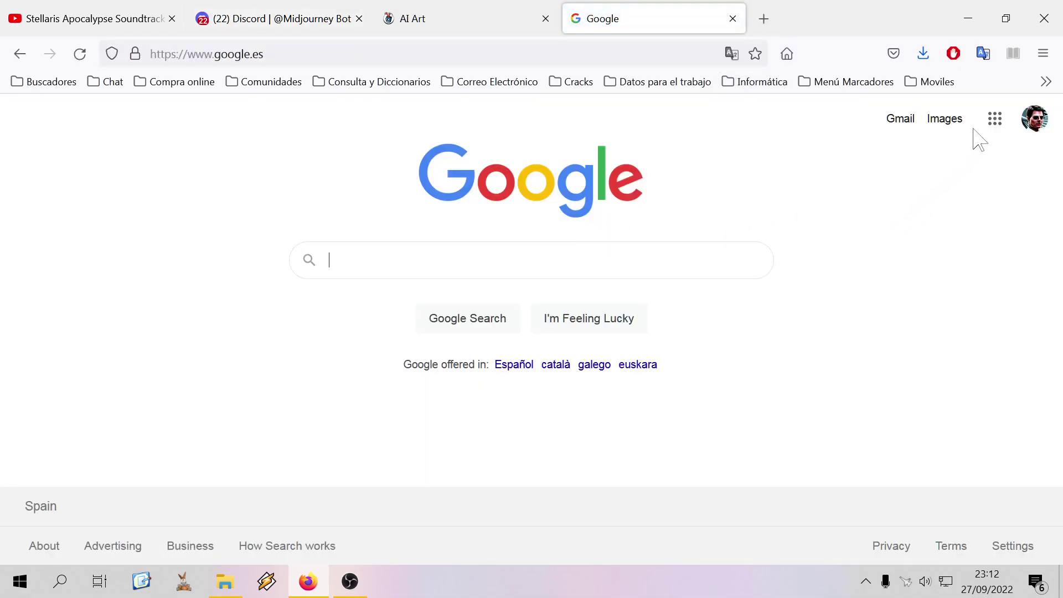
{"action": "left_click", "coordinate": [994, 119]}
{"action": "left_click", "coordinate": [810, 282]}
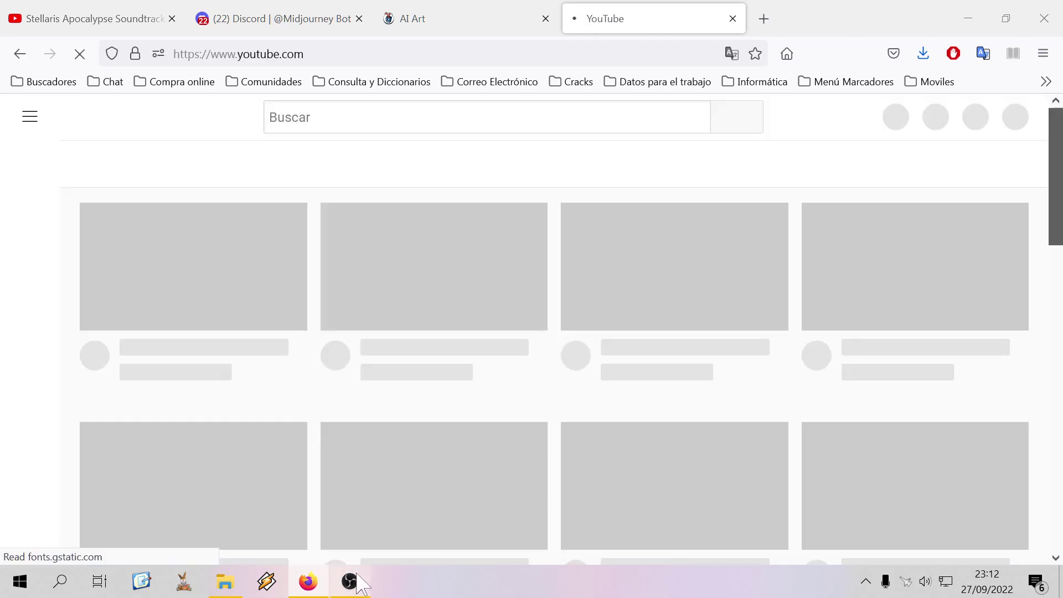
{"action": "left_click", "coordinate": [350, 581]}
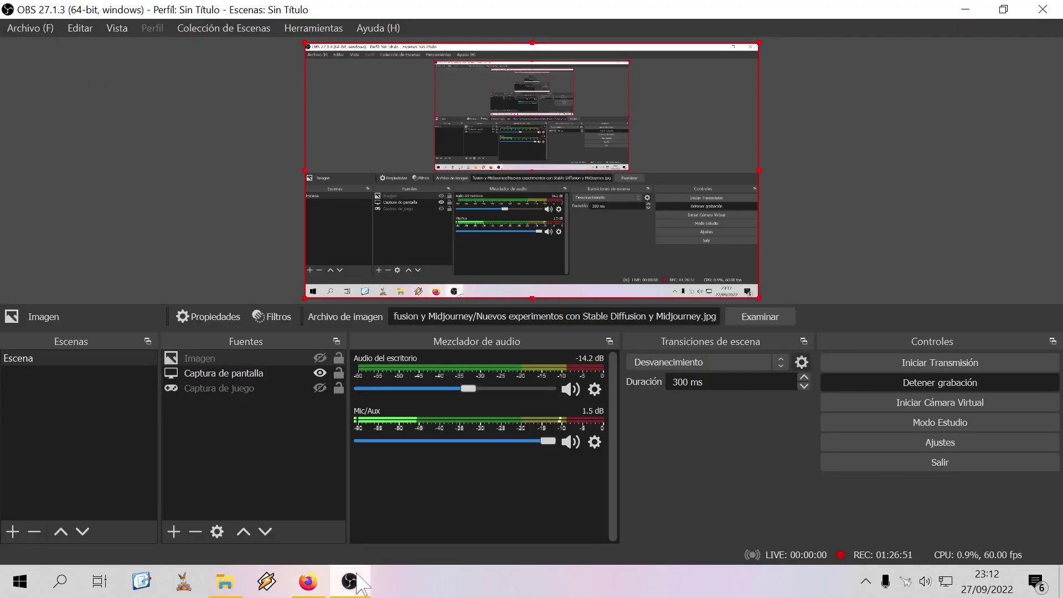
{"action": "left_click", "coordinate": [358, 577]}
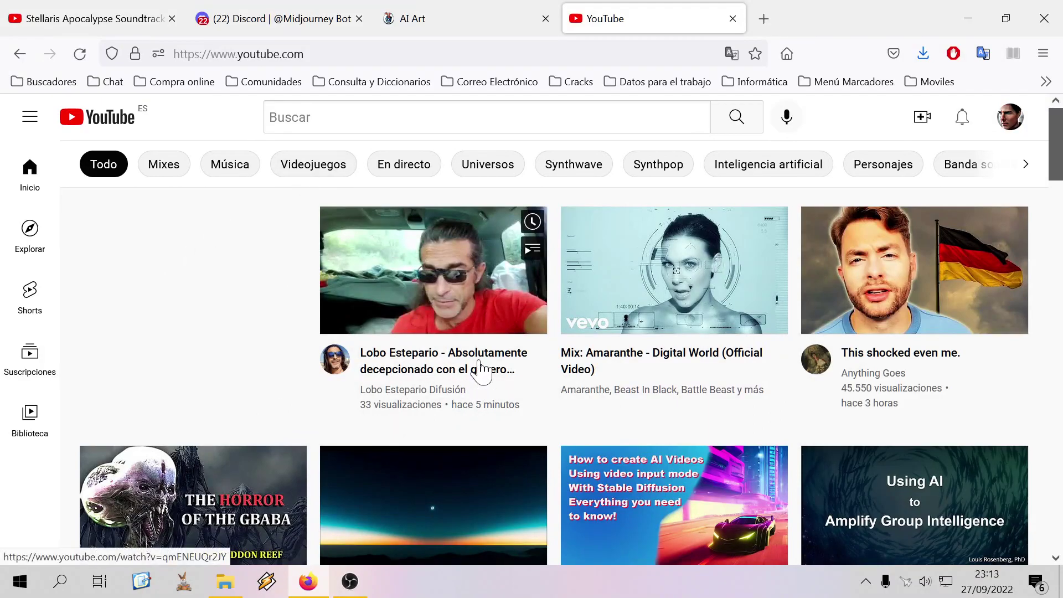
Search YouTube for "dot csv" and look at the video about training Stable Diffusion with a face
{"action": "left_click", "coordinate": [270, 117]}
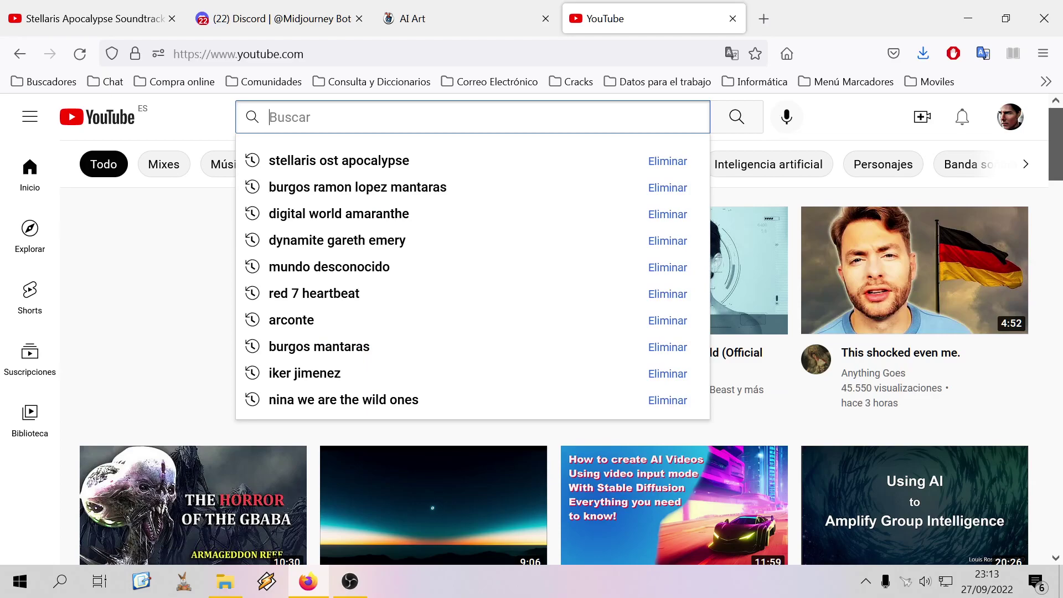
{"action": "type", "text": "dot c"}
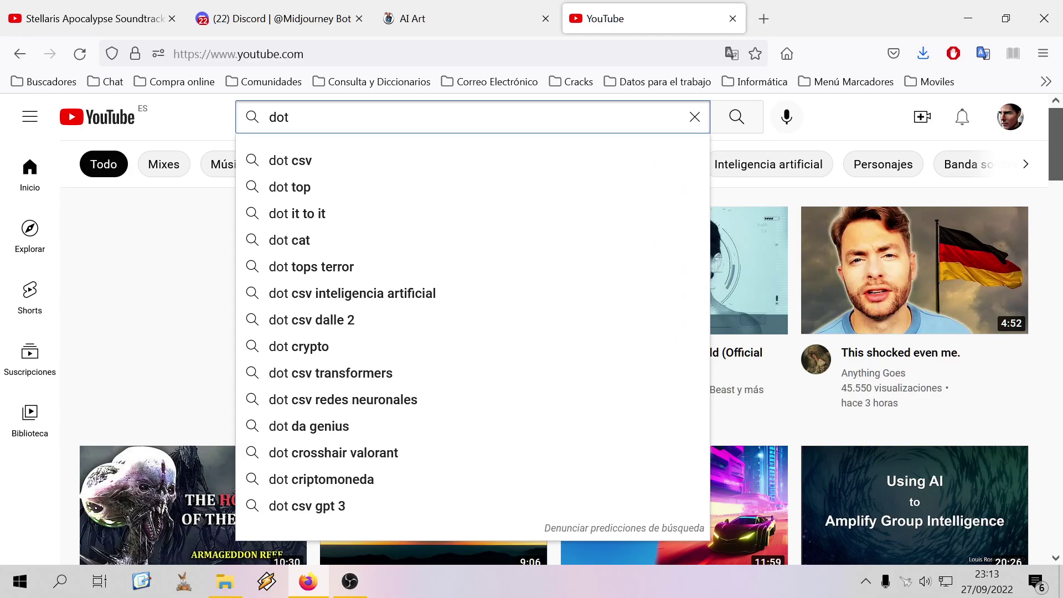
{"action": "type", "text": "sv"}
{"action": "key", "text": "Return"}
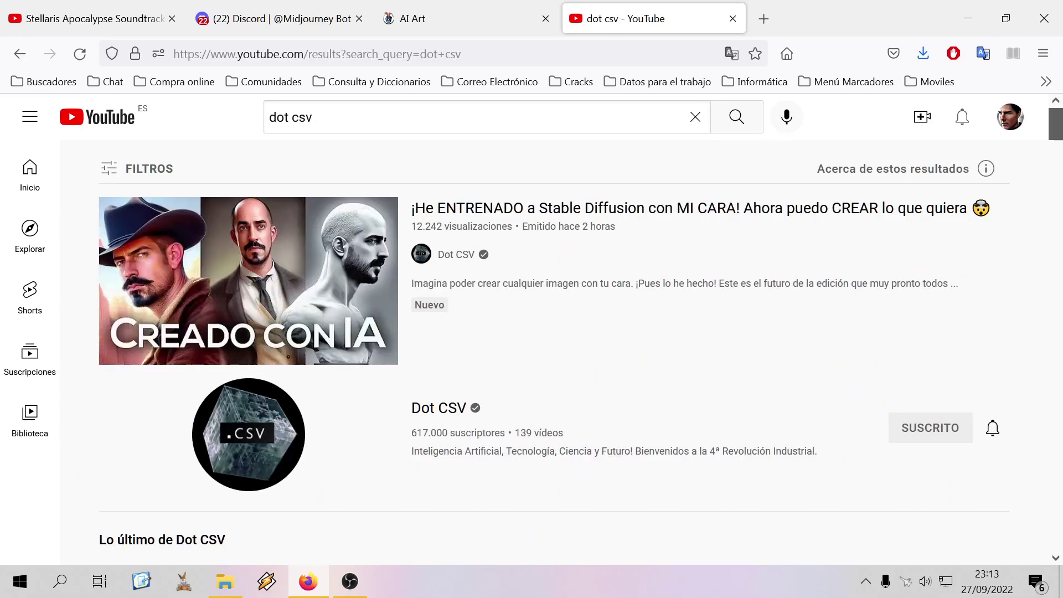
{"action": "mouse_move", "coordinate": [338, 255]}
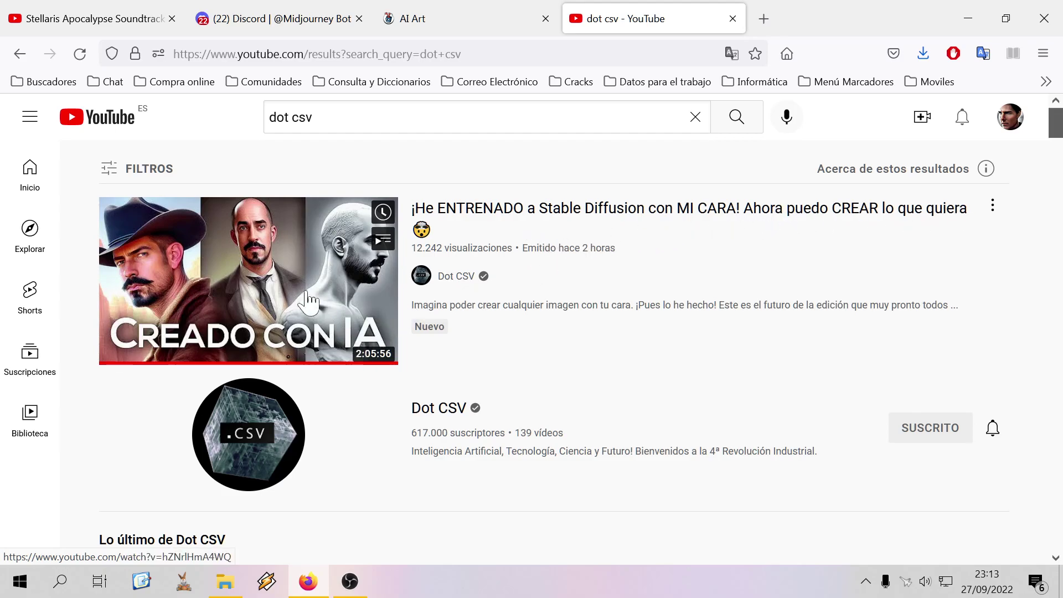
Open the bookmarked NOP's Stable Diffusion Colab v0.54 notebook in a new tab
{"action": "left_click", "coordinate": [764, 19]}
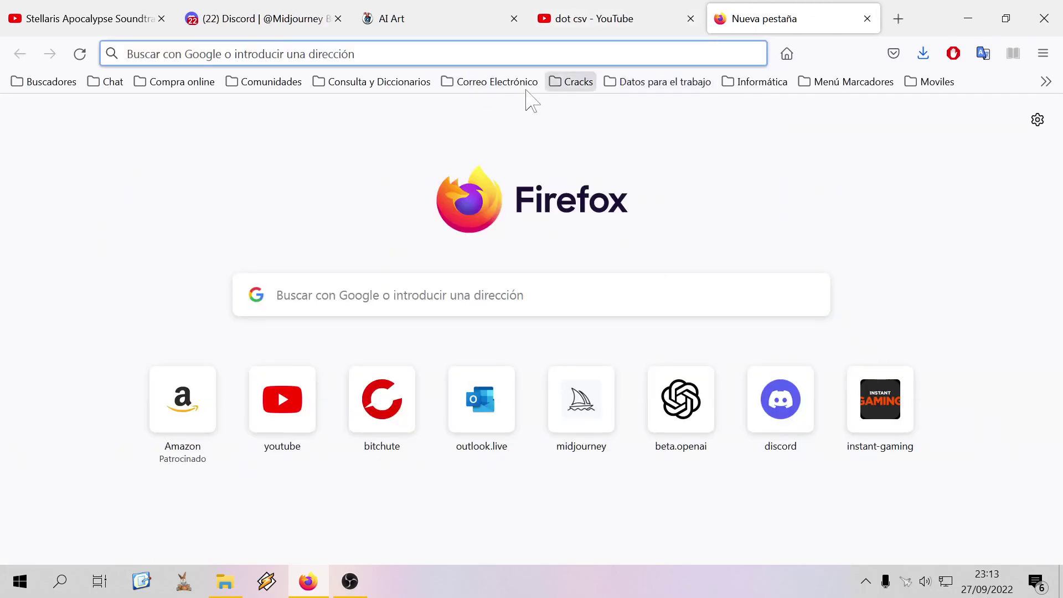
{"action": "left_click", "coordinate": [775, 85]}
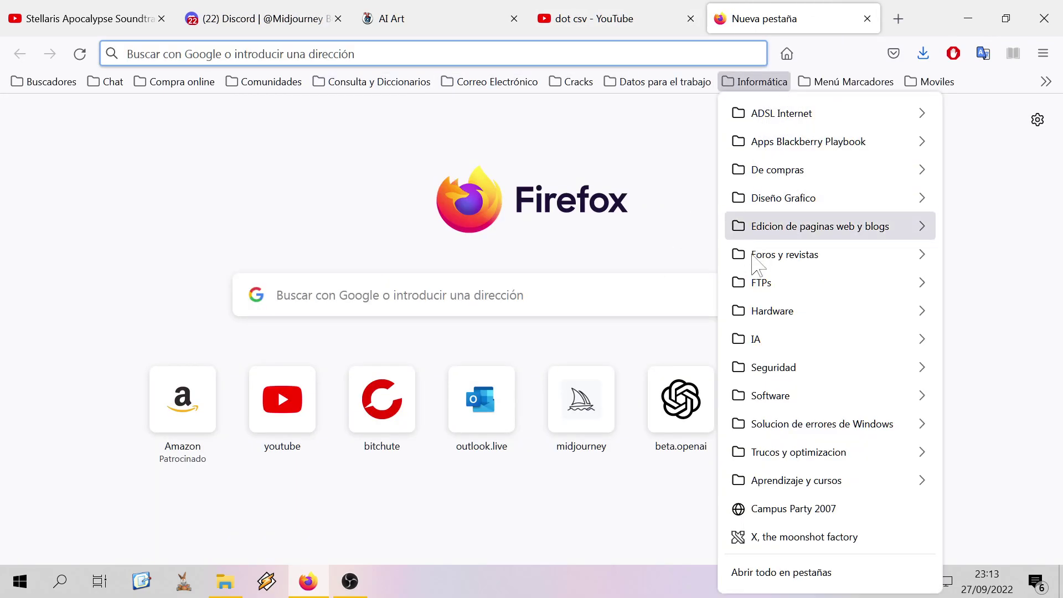
{"action": "mouse_move", "coordinate": [828, 337]}
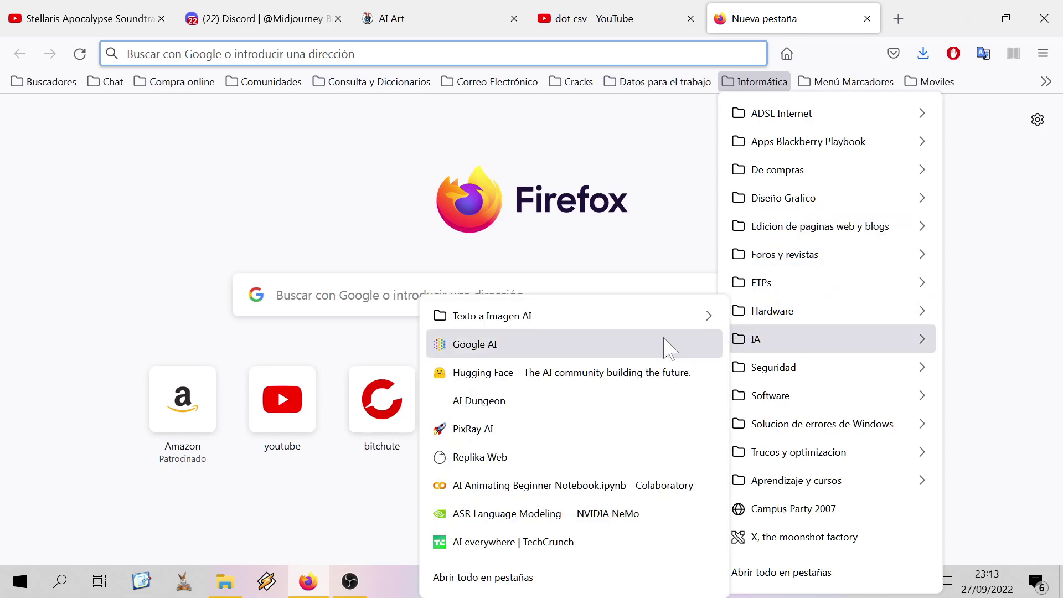
{"action": "mouse_move", "coordinate": [637, 323]}
{"action": "left_click", "coordinate": [865, 490]}
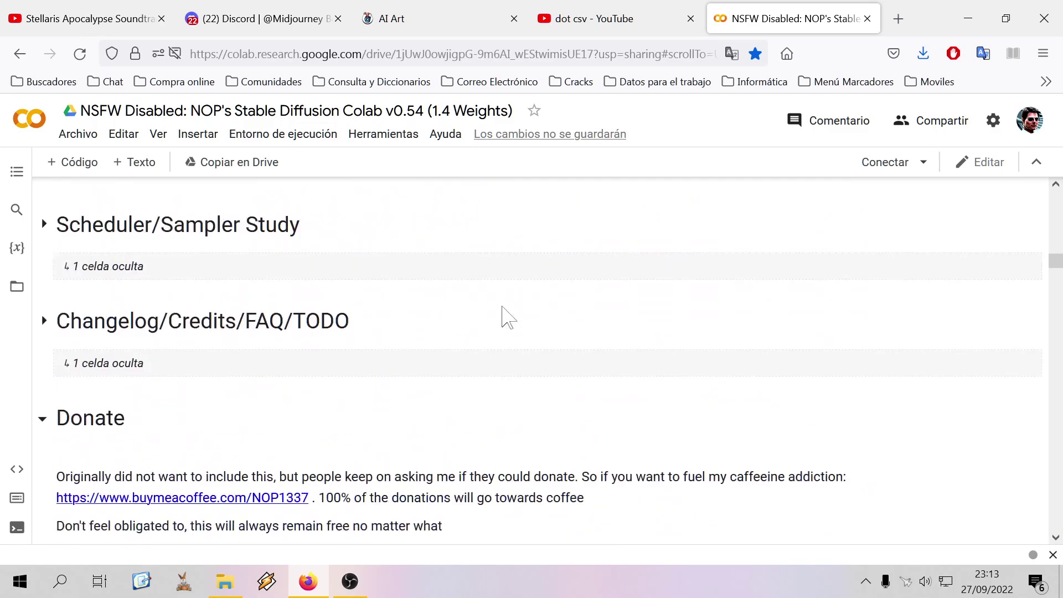
Look through the notebook's terms of use, changelog and img2img post-processing sample images down to the Diffusers Method section
{"action": "scroll", "coordinate": [518, 339], "scroll_direction": "up", "scroll_amount": 10}
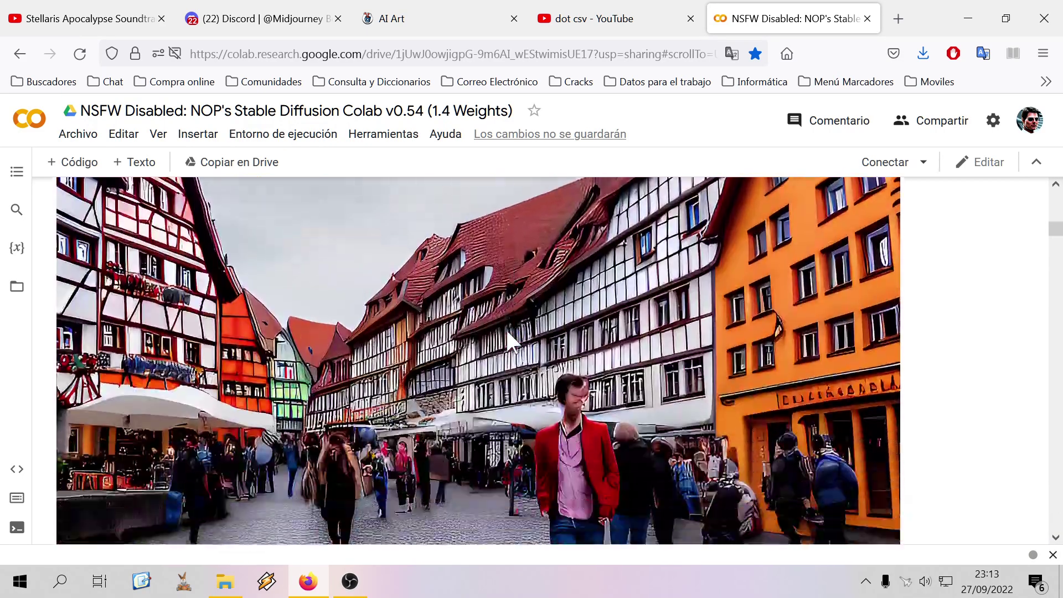
{"action": "scroll", "coordinate": [512, 341], "scroll_direction": "up", "scroll_amount": 5}
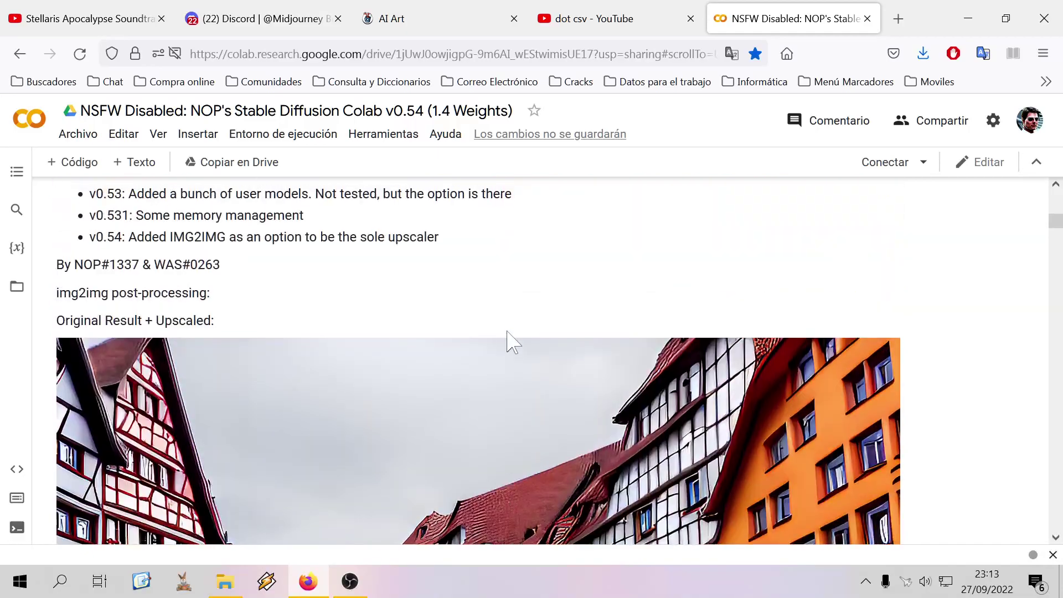
{"action": "scroll", "coordinate": [513, 341], "scroll_direction": "down", "scroll_amount": 2}
{"action": "scroll", "coordinate": [507, 342], "scroll_direction": "down", "scroll_amount": 7}
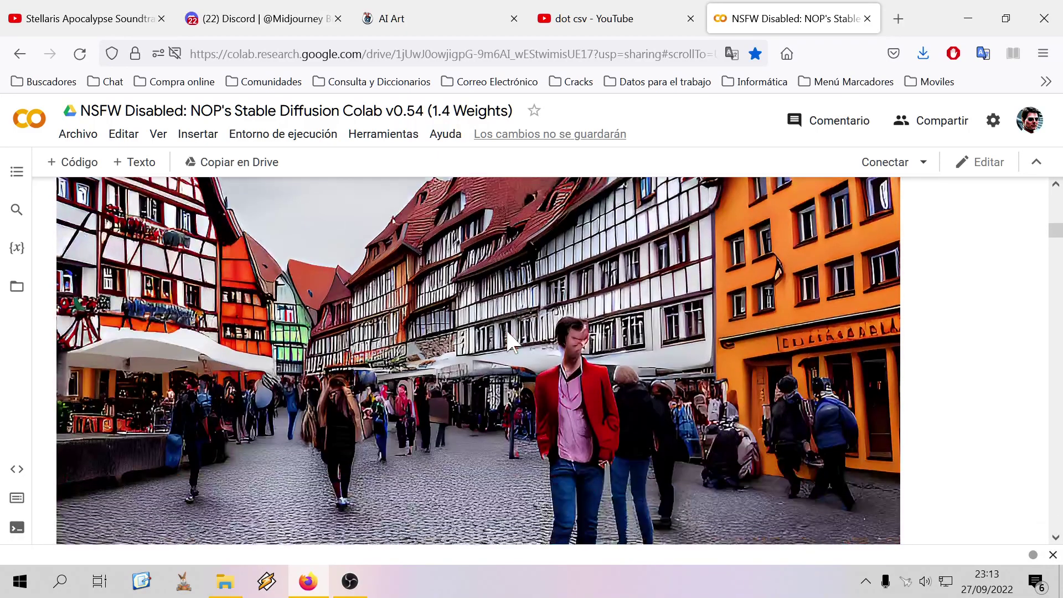
{"action": "scroll", "coordinate": [508, 341], "scroll_direction": "up", "scroll_amount": 5}
{"action": "scroll", "coordinate": [515, 342], "scroll_direction": "up", "scroll_amount": 15}
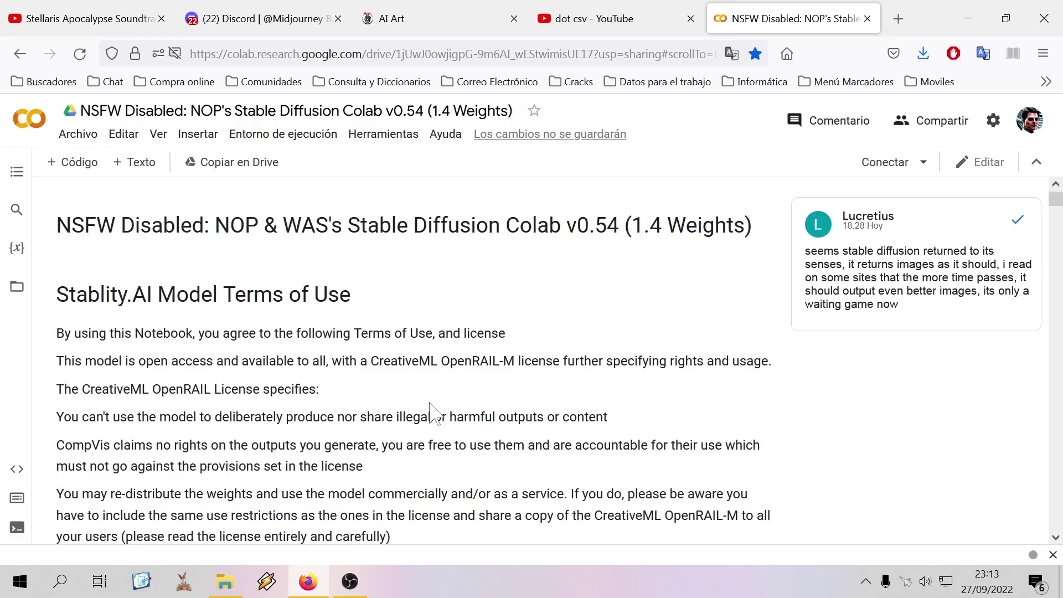
{"action": "scroll", "coordinate": [419, 416], "scroll_direction": "down", "scroll_amount": 2}
{"action": "scroll", "coordinate": [419, 417], "scroll_direction": "down", "scroll_amount": 8}
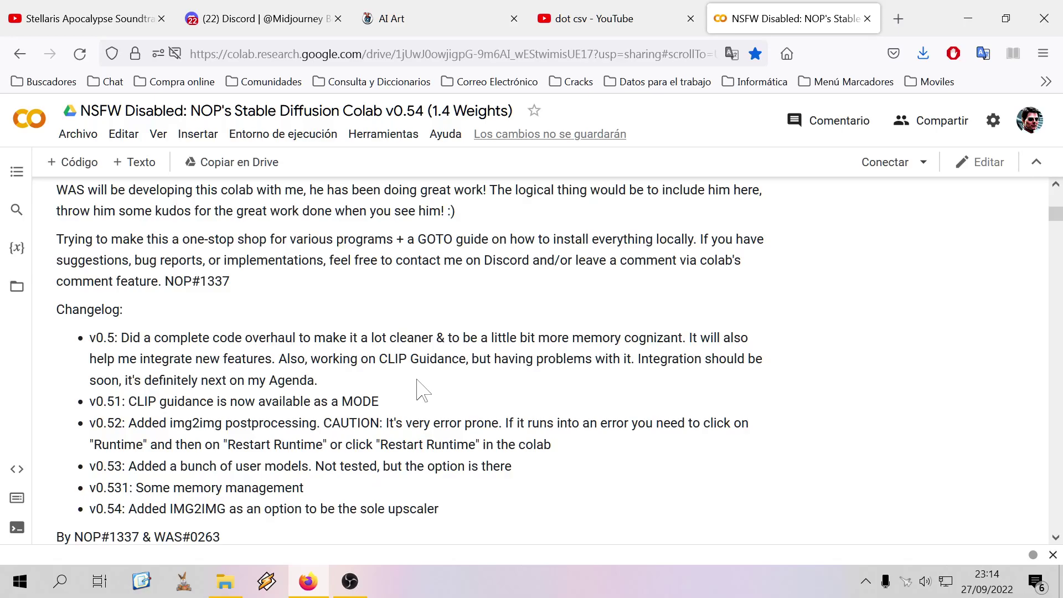
{"action": "scroll", "coordinate": [420, 382], "scroll_direction": "down", "scroll_amount": 20}
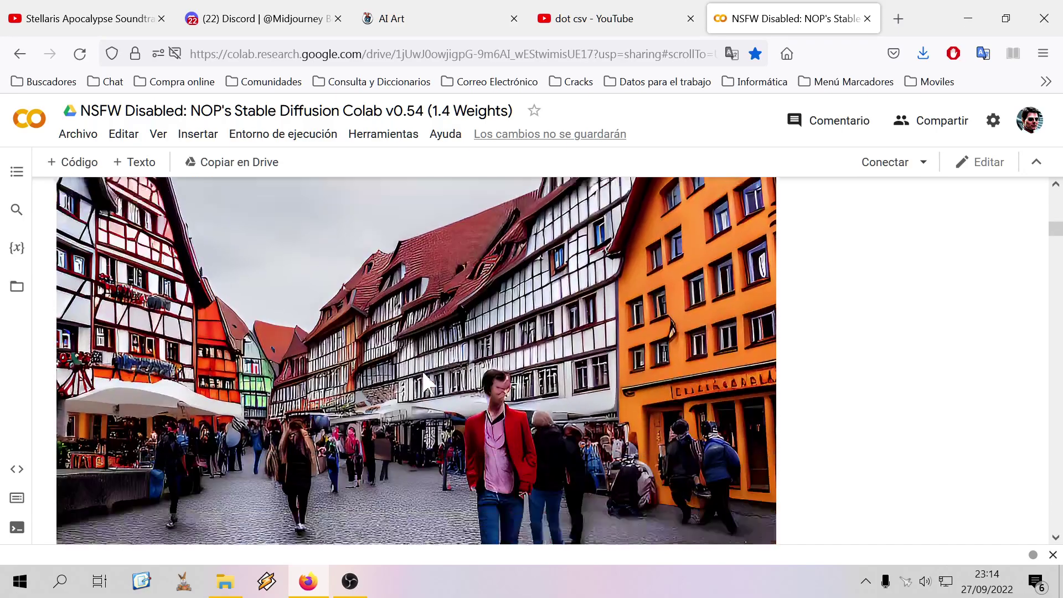
{"action": "scroll", "coordinate": [426, 377], "scroll_direction": "down", "scroll_amount": 15}
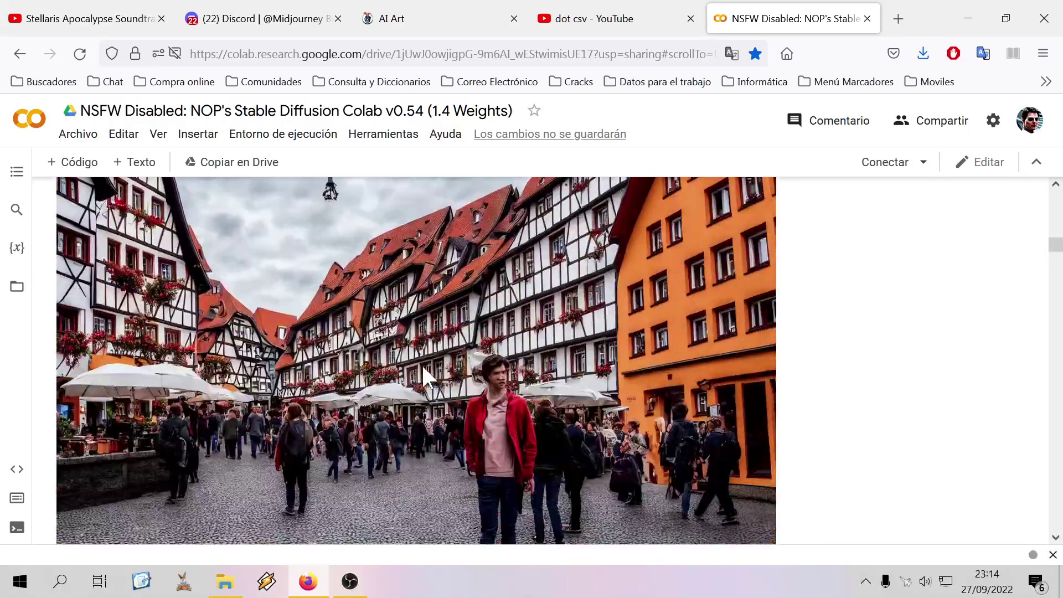
{"action": "scroll", "coordinate": [429, 378], "scroll_direction": "down", "scroll_amount": 15}
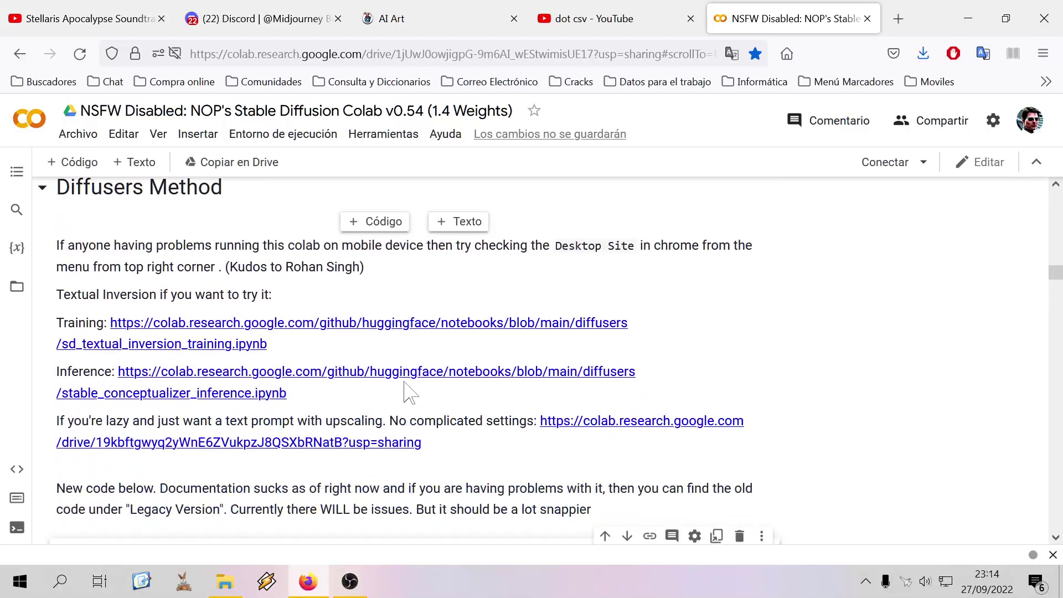
Review the mode, general and upscaling settings of the Render Images cell
{"action": "scroll", "coordinate": [443, 394], "scroll_direction": "down", "scroll_amount": 5}
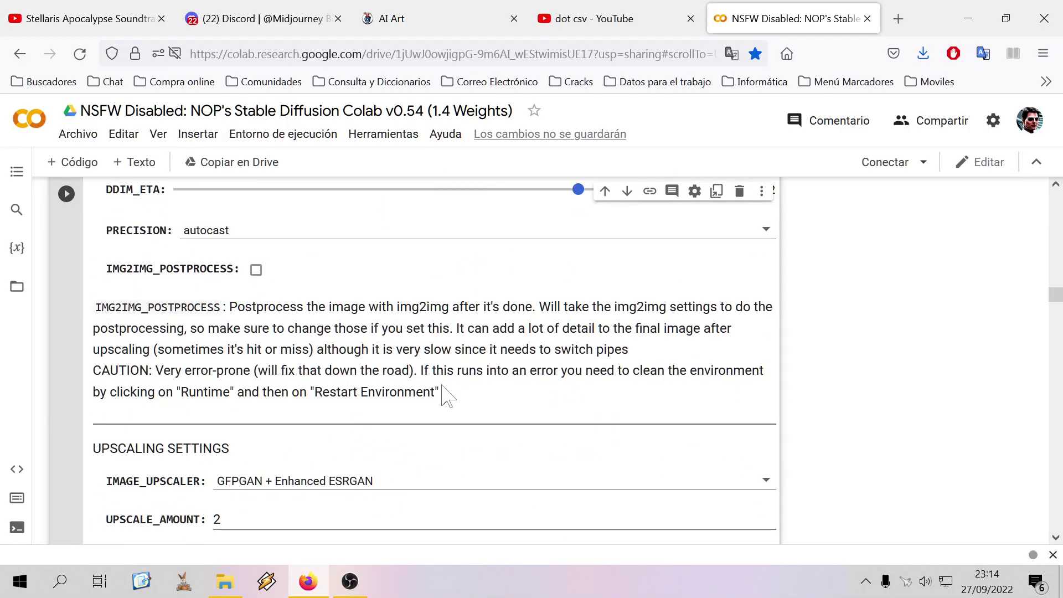
{"action": "scroll", "coordinate": [410, 399], "scroll_direction": "up", "scroll_amount": 5}
{"action": "scroll", "coordinate": [340, 404], "scroll_direction": "up", "scroll_amount": 3}
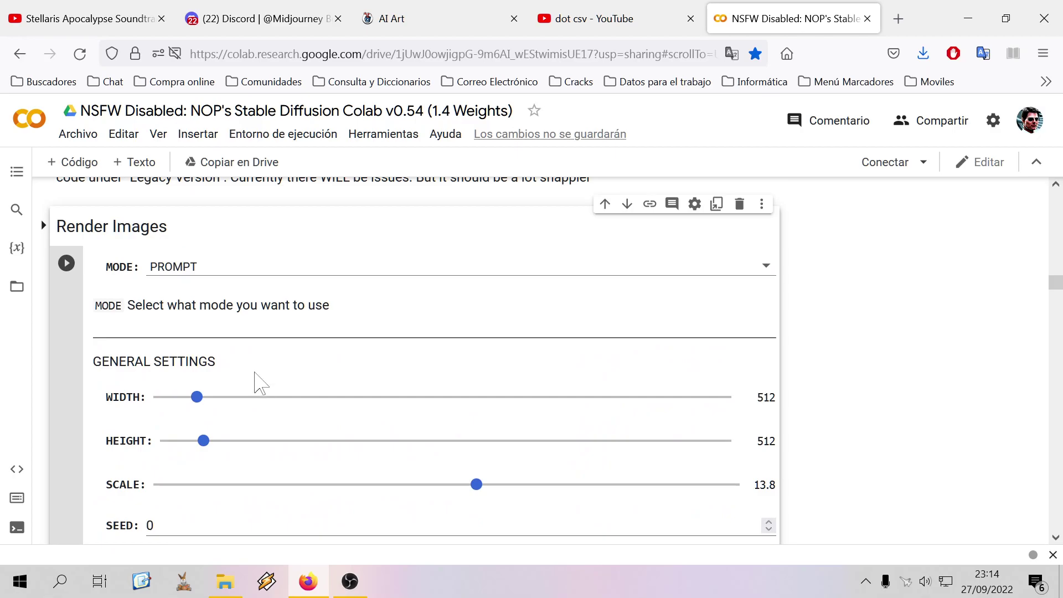
{"action": "scroll", "coordinate": [238, 372], "scroll_direction": "up", "scroll_amount": 3}
{"action": "scroll", "coordinate": [305, 413], "scroll_direction": "down", "scroll_amount": 3}
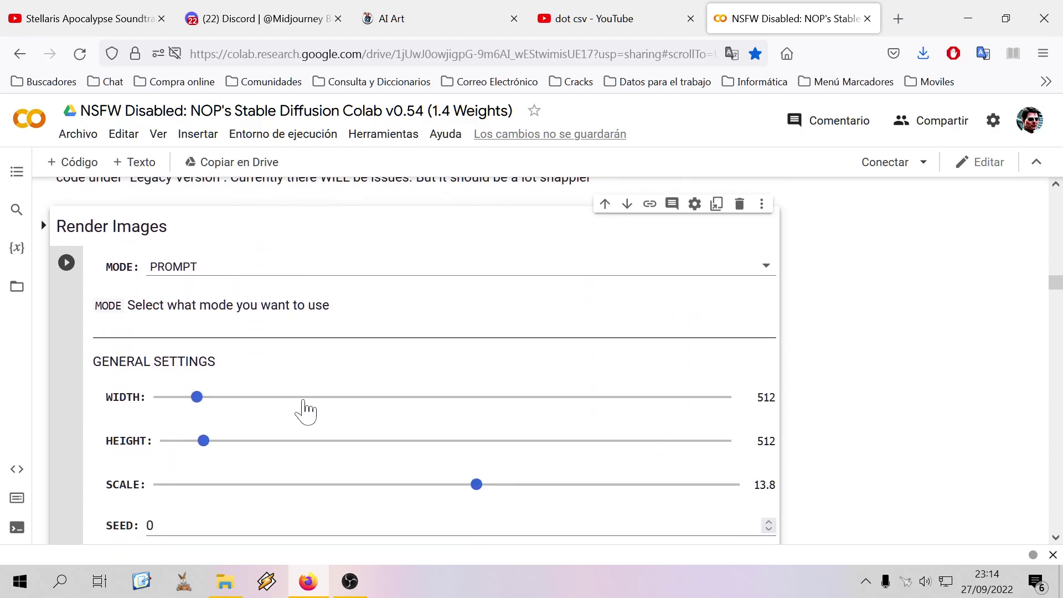
{"action": "scroll", "coordinate": [327, 403], "scroll_direction": "down", "scroll_amount": 2}
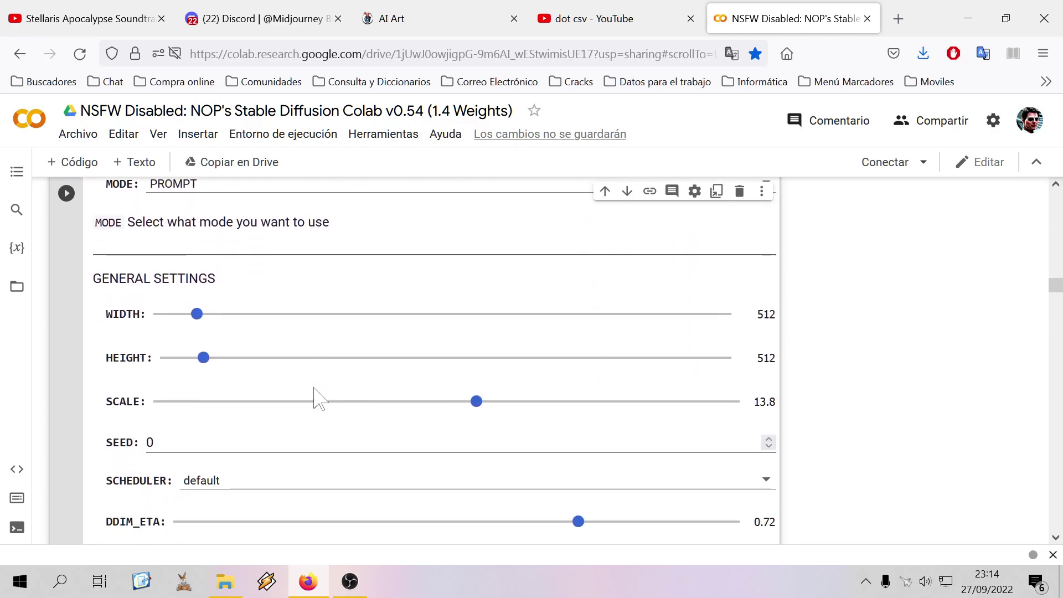
{"action": "scroll", "coordinate": [323, 379], "scroll_direction": "down", "scroll_amount": 9}
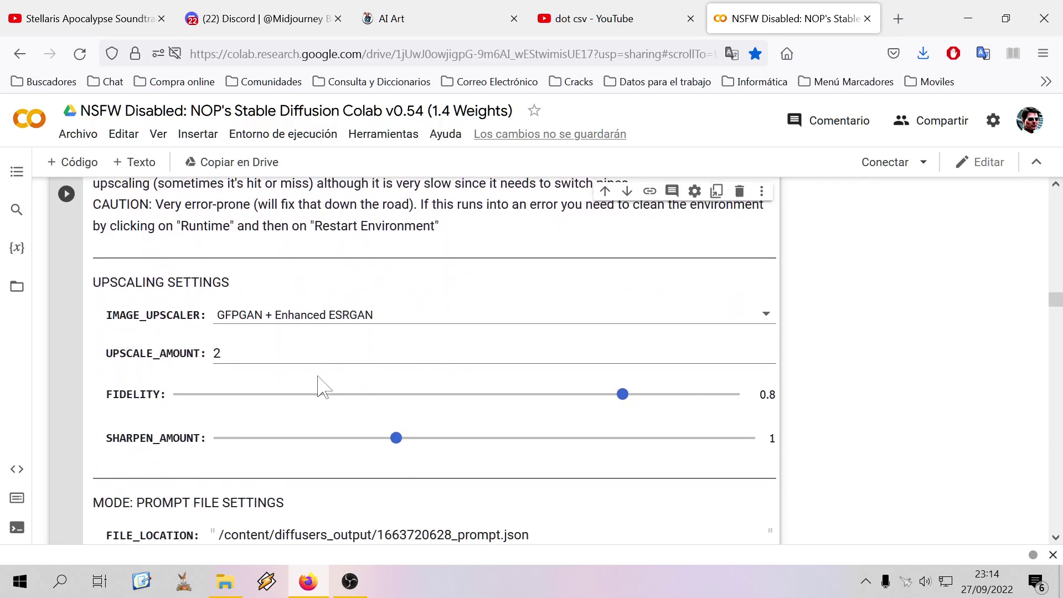
{"action": "scroll", "coordinate": [309, 380], "scroll_direction": "down", "scroll_amount": 5}
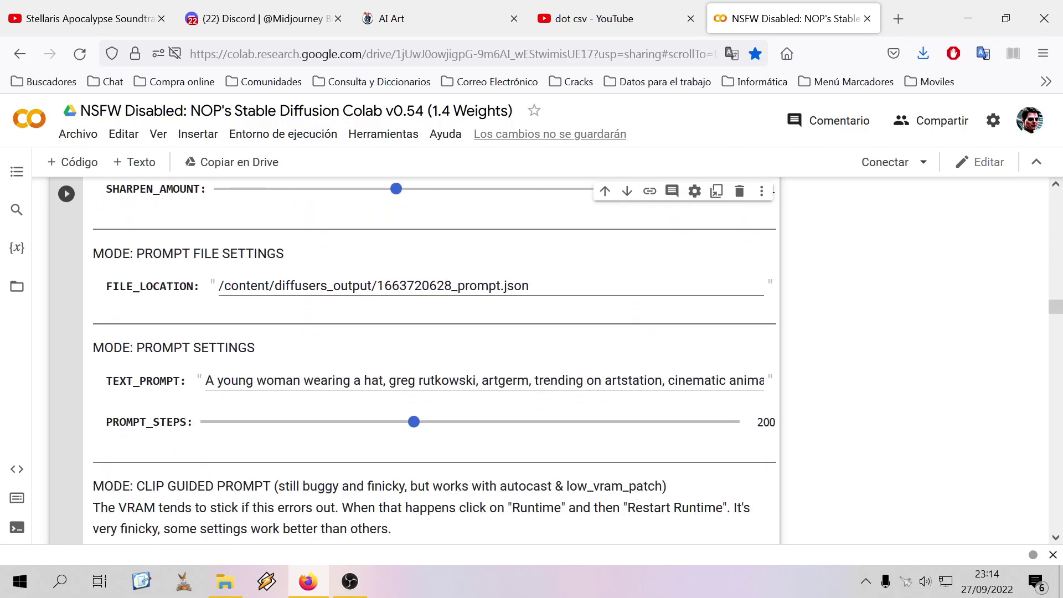
Replace TEXT_PROMPT with "A sensual elf sorceress fighting a demon, hyperdetailed, photorrealistic, 8k, cinematic"
{"action": "left_click_drag", "start_coordinate": [206, 380], "coordinate": [767, 381]}
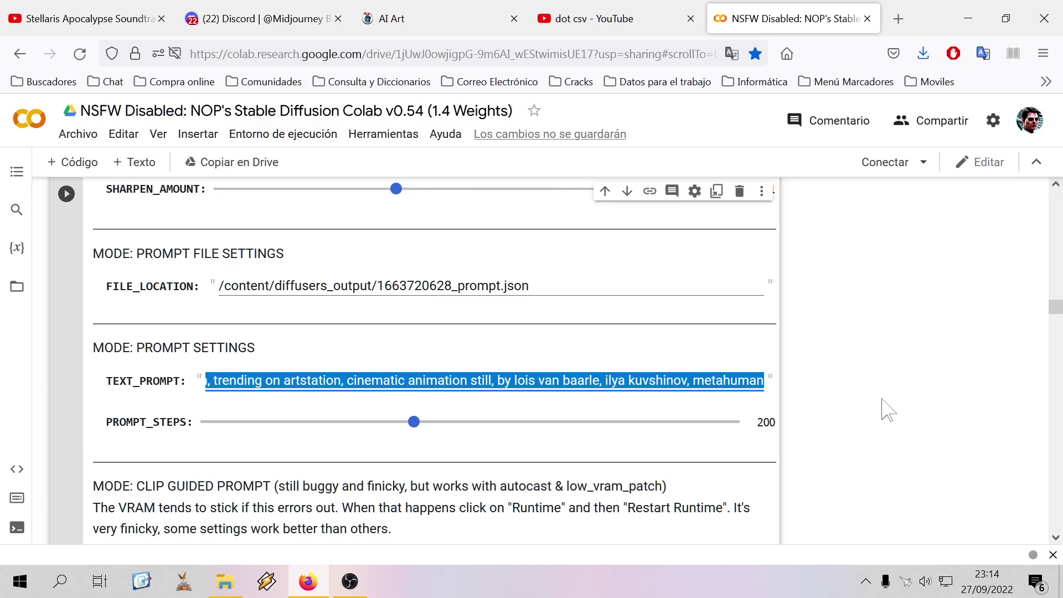
{"action": "type", "text": "A"}
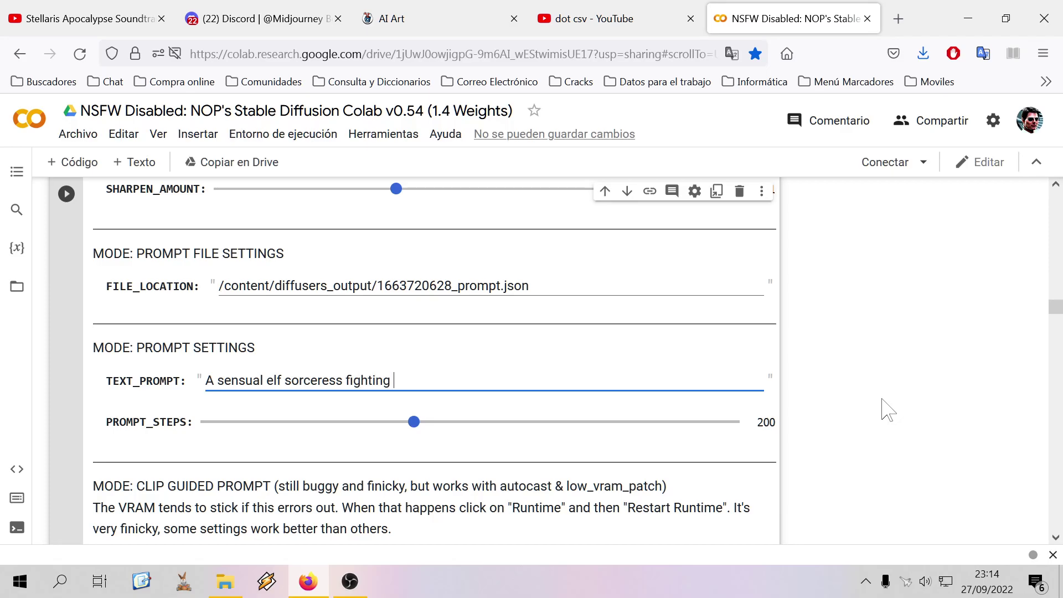
{"action": "type", "text": "a demon, hyper"}
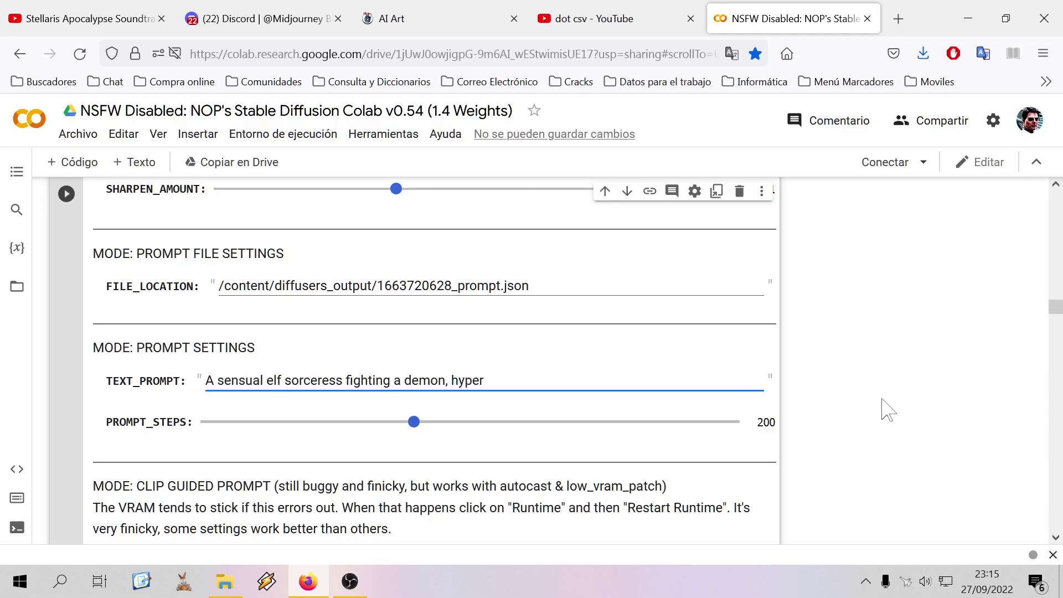
{"action": "type", "text": "detailed, photorrealistic, 8k"}
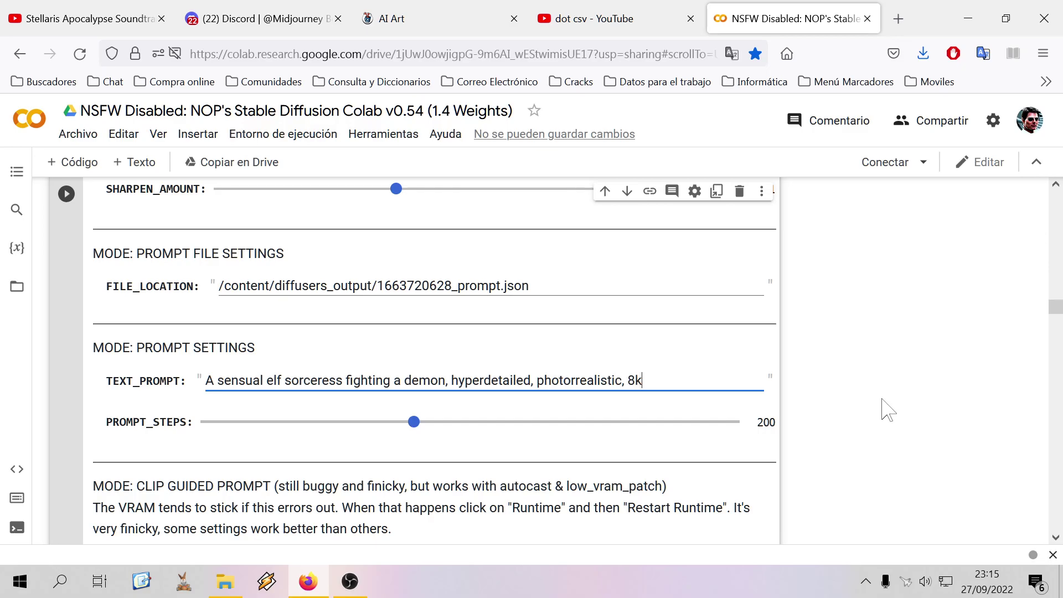
{"action": "type", "text": "inematic"}
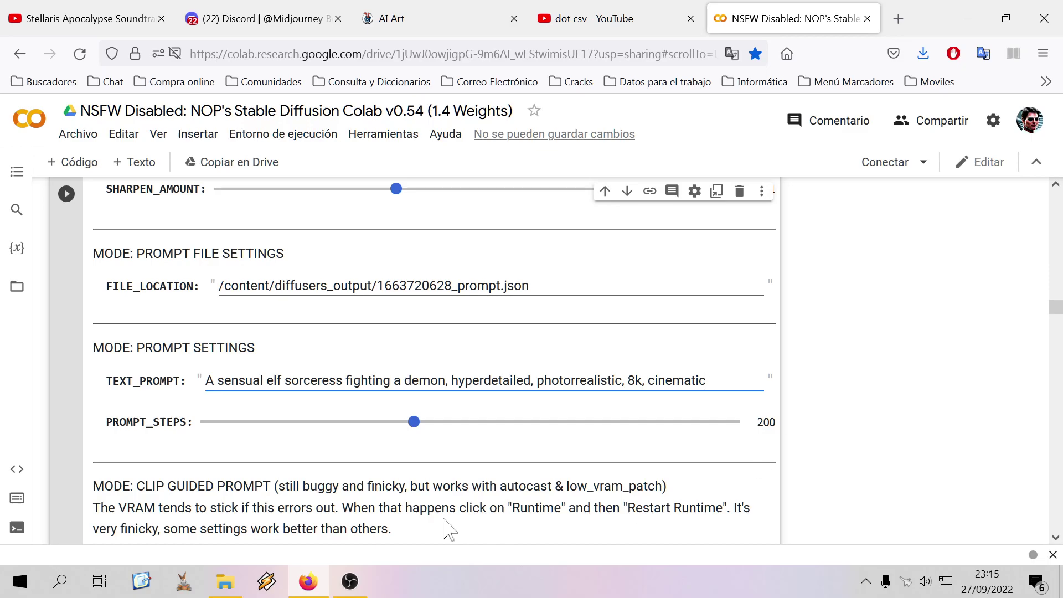
Review the remaining Render Images settings, from CLIP guided prompt, inpainting and IMG2IMG through the version and advanced settings
{"action": "scroll", "coordinate": [470, 529], "scroll_direction": "down", "scroll_amount": 4}
{"action": "scroll", "coordinate": [409, 462], "scroll_direction": "up", "scroll_amount": 4}
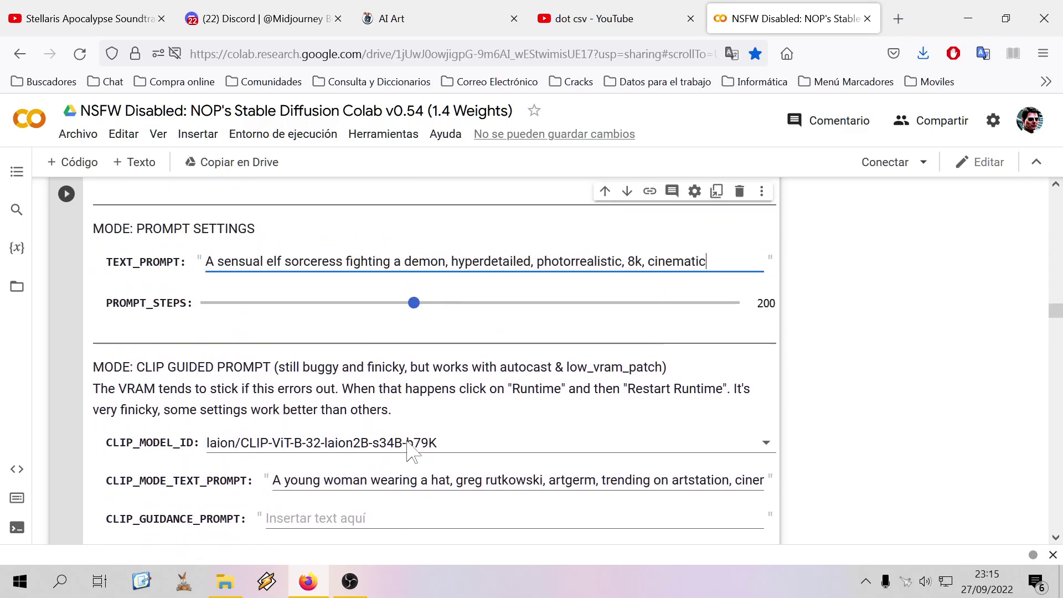
{"action": "scroll", "coordinate": [320, 458], "scroll_direction": "down", "scroll_amount": 1}
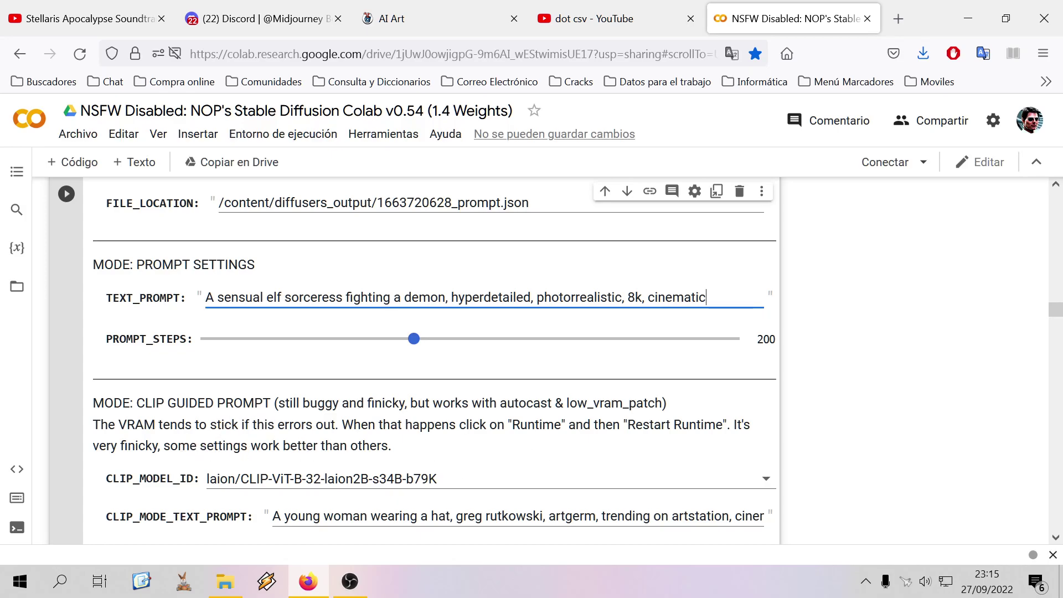
{"action": "scroll", "coordinate": [399, 422], "scroll_direction": "down", "scroll_amount": 4}
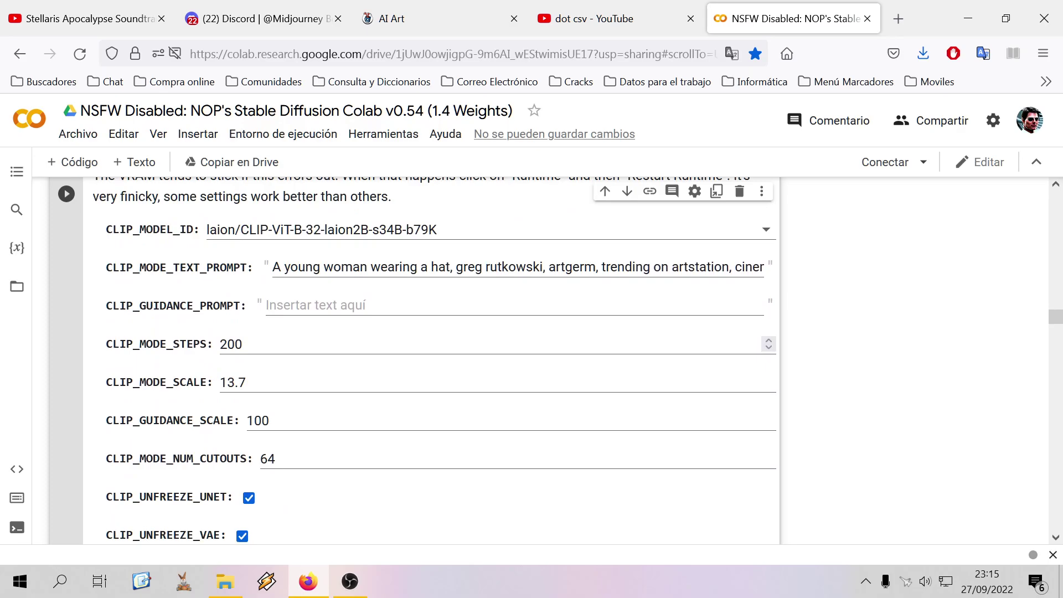
{"action": "scroll", "coordinate": [409, 470], "scroll_direction": "down", "scroll_amount": 3}
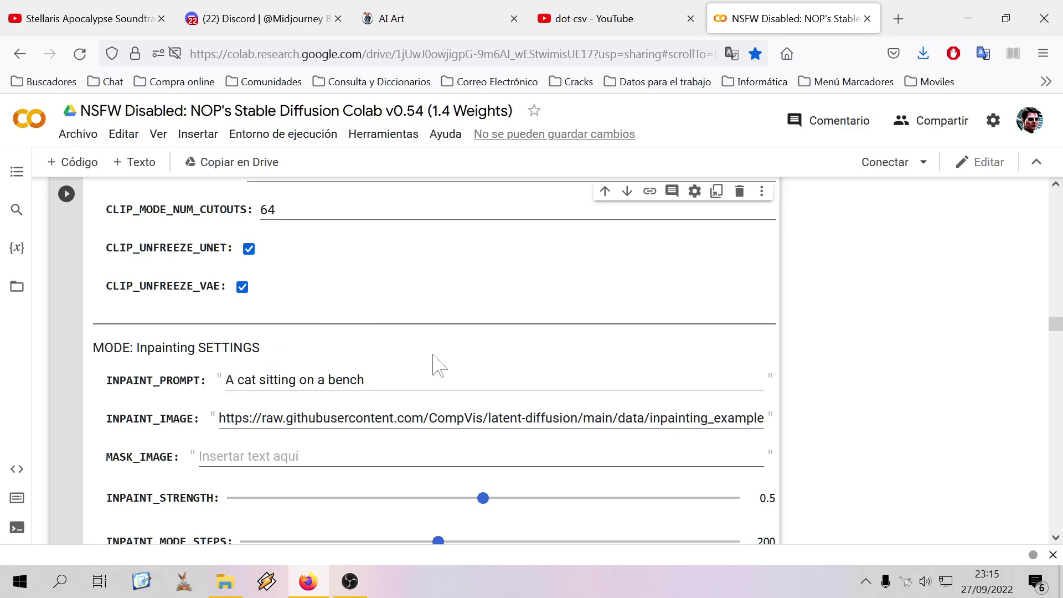
{"action": "scroll", "coordinate": [433, 366], "scroll_direction": "down", "scroll_amount": 6}
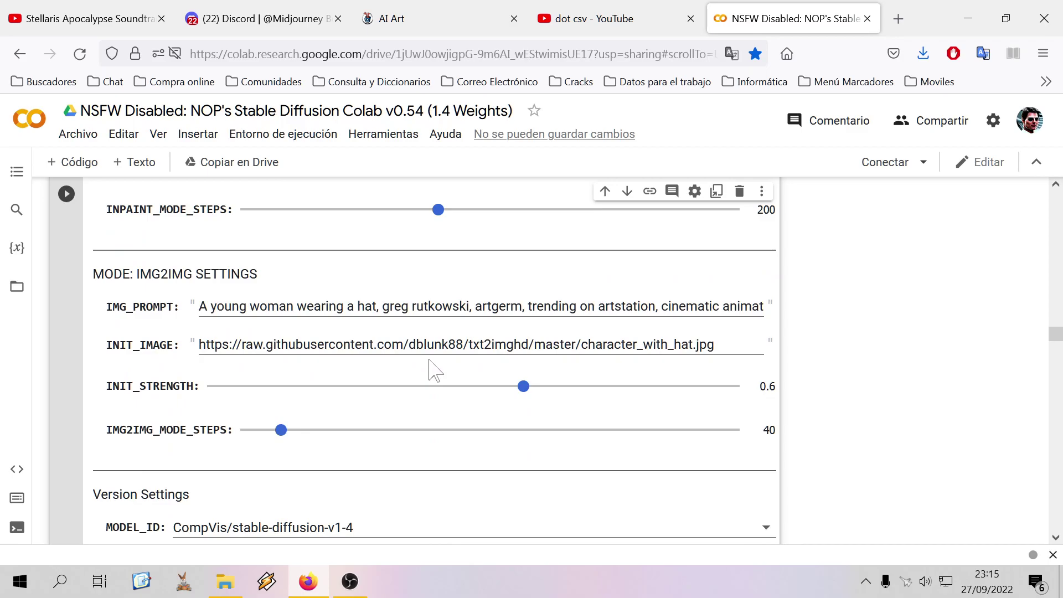
{"action": "scroll", "coordinate": [413, 363], "scroll_direction": "down", "scroll_amount": 7}
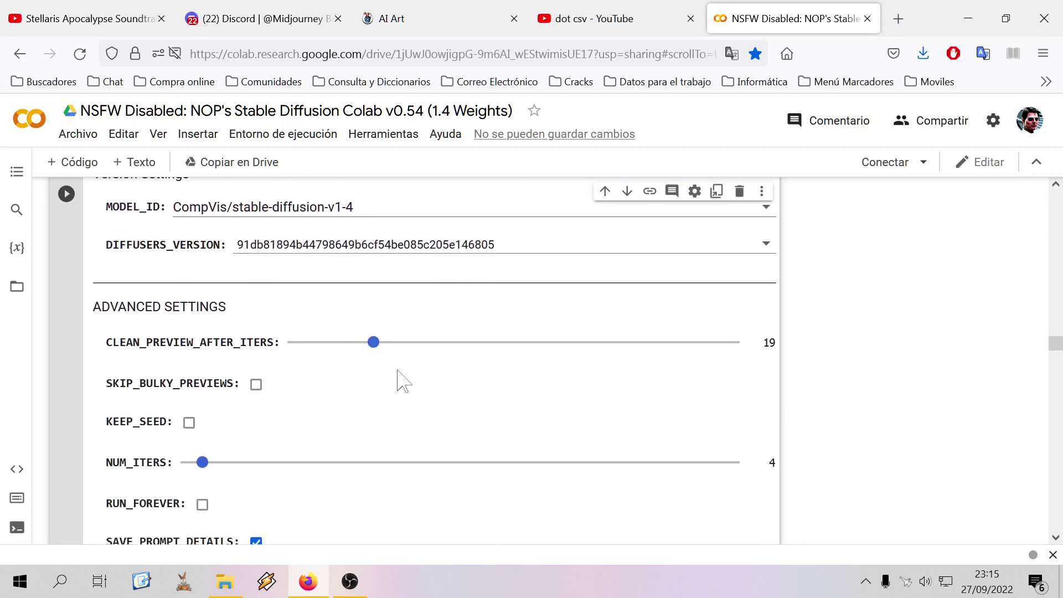
{"action": "scroll", "coordinate": [396, 367], "scroll_direction": "down", "scroll_amount": 4}
{"action": "scroll", "coordinate": [396, 371], "scroll_direction": "up", "scroll_amount": 2}
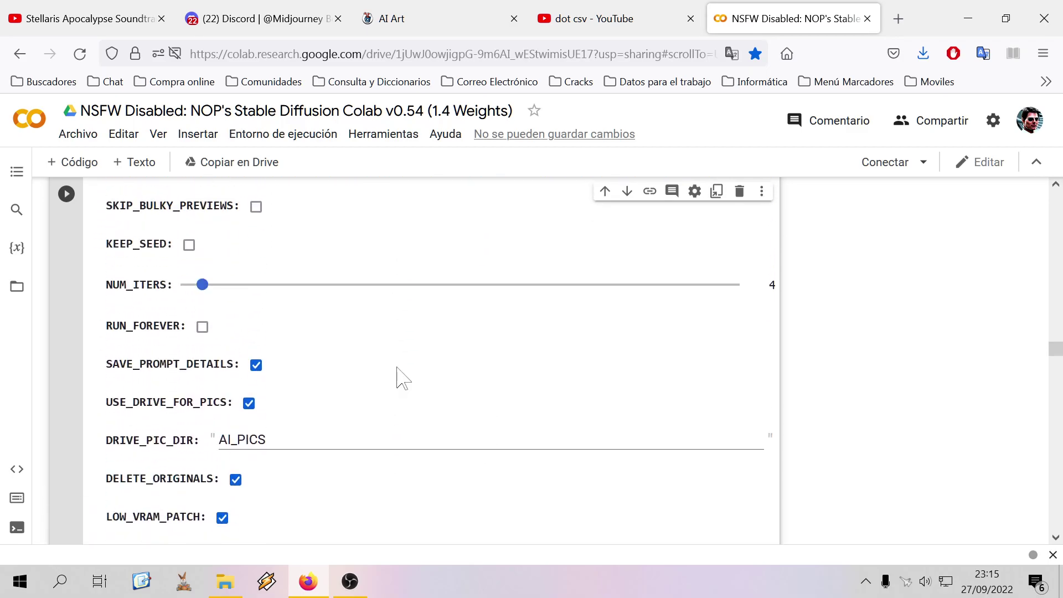
{"action": "scroll", "coordinate": [470, 405], "scroll_direction": "down", "scroll_amount": 3}
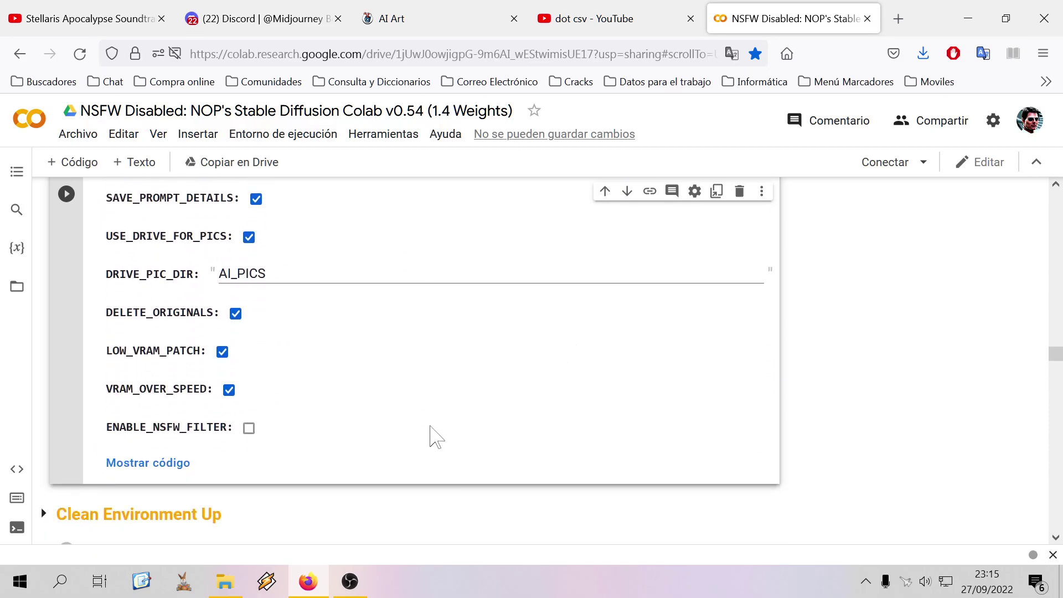
Run the Render Images cell, choosing to execute it despite the third-party author and accepting the high-RAM notice
{"action": "left_click", "coordinate": [66, 194]}
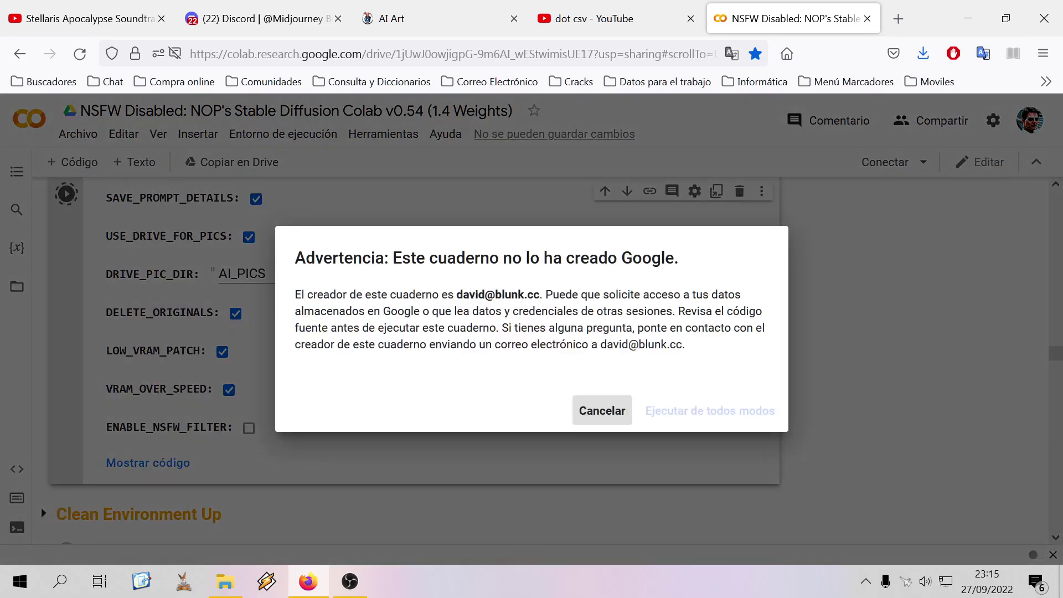
{"action": "left_click", "coordinate": [697, 420]}
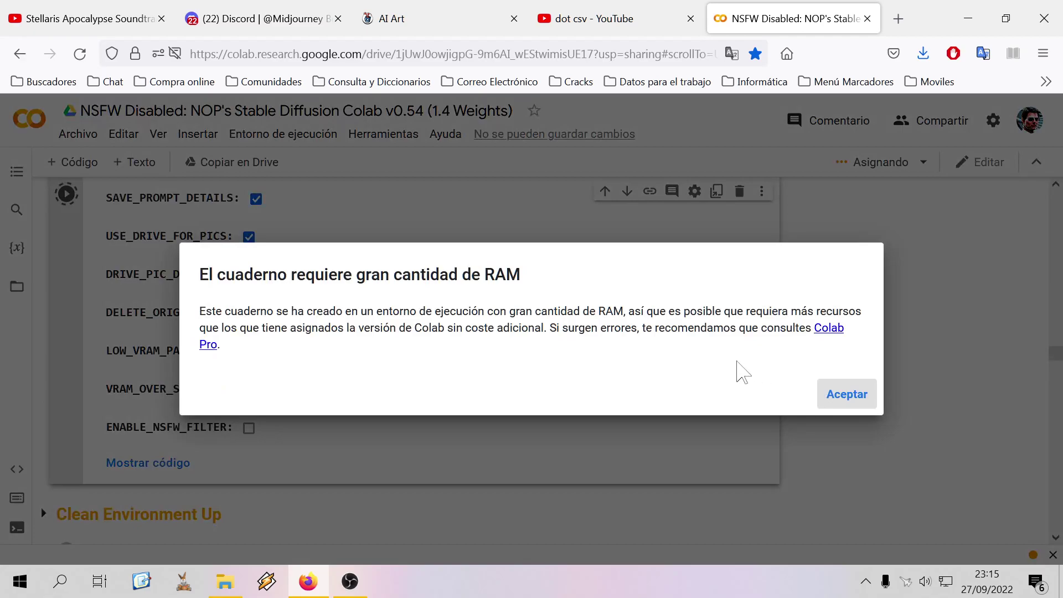
{"action": "left_click", "coordinate": [825, 388]}
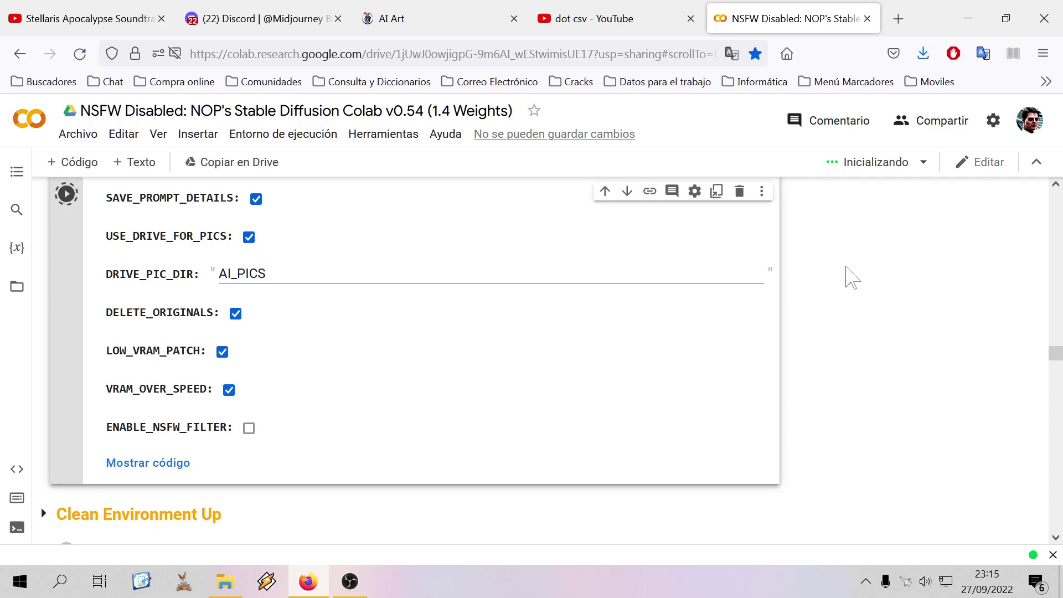
Open the Google home page in a new browser tab and search for "nvidia tesla"
{"action": "left_click", "coordinate": [909, 22]}
{"action": "left_click", "coordinate": [786, 54]}
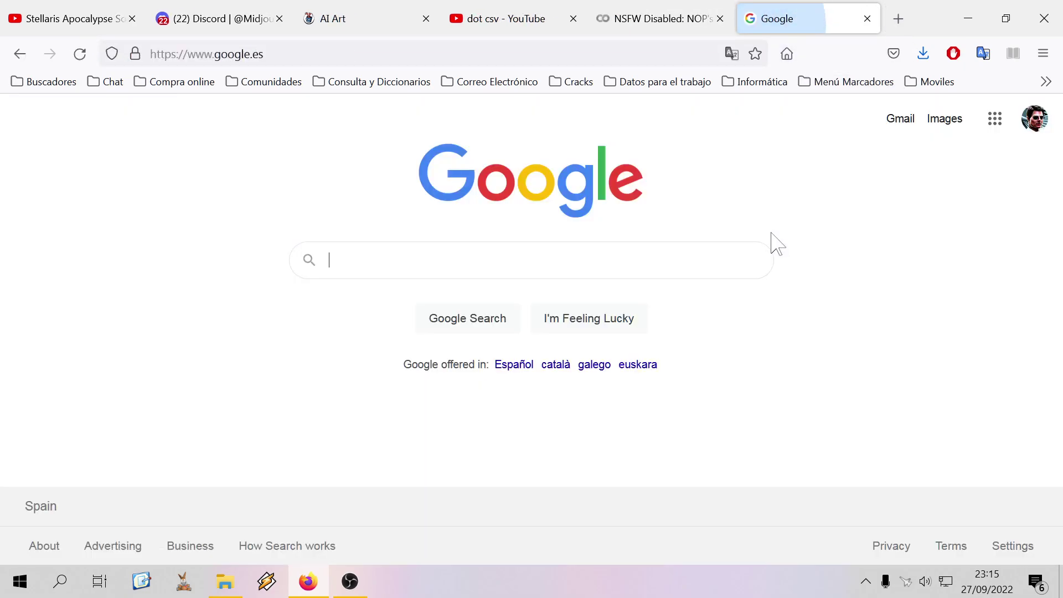
{"action": "type", "text": "nvidia tesla"}
{"action": "key", "text": "Return"}
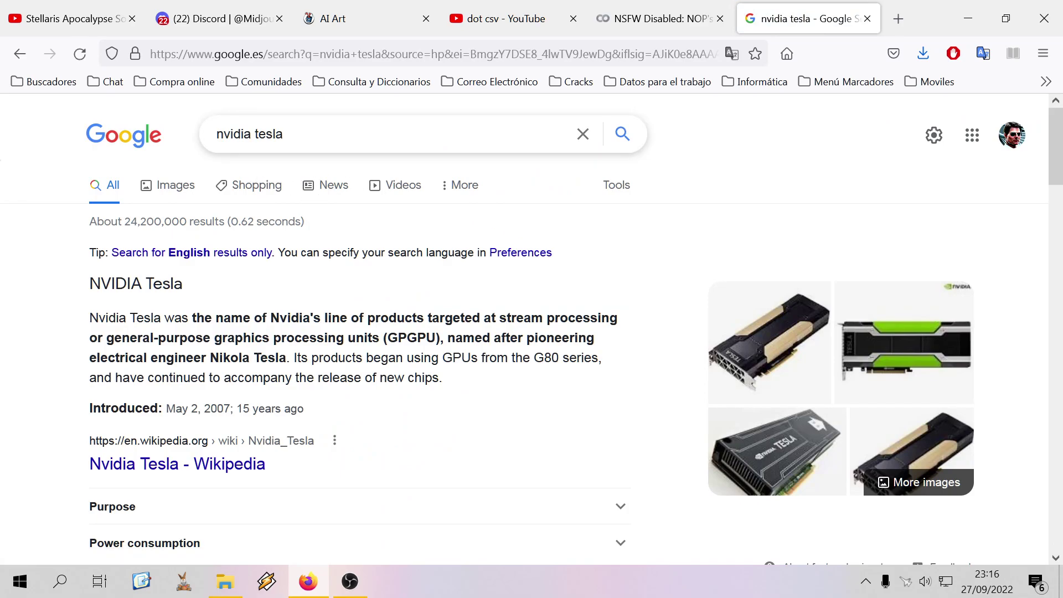
Replace the Google query with "a9000" and run the search
{"action": "left_click_drag", "start_coordinate": [285, 134], "coordinate": [183, 129]}
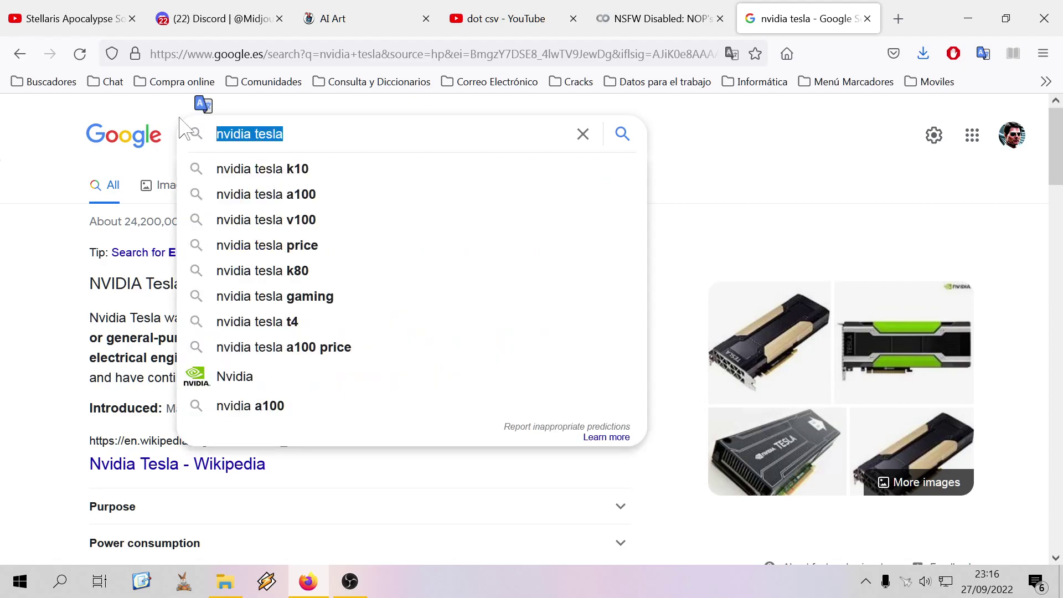
{"action": "type", "text": "a9"}
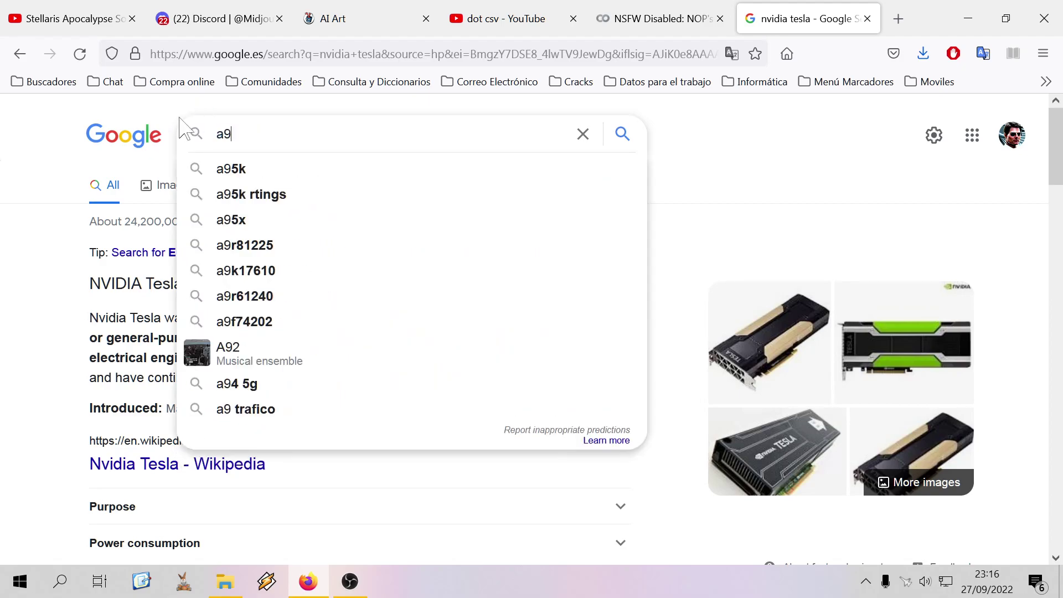
{"action": "type", "text": "009000"}
{"action": "key", "text": "Return"}
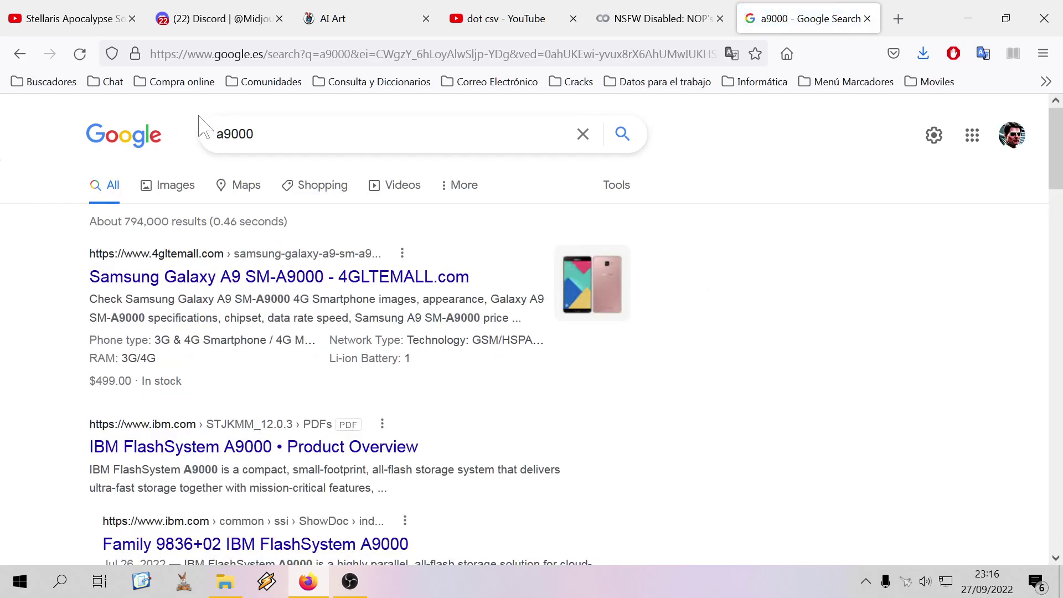
Extend the Google query to "a9000 gpu", run the search and skim the results
{"action": "left_click", "coordinate": [332, 134]}
{"action": "type", "text": "g"}
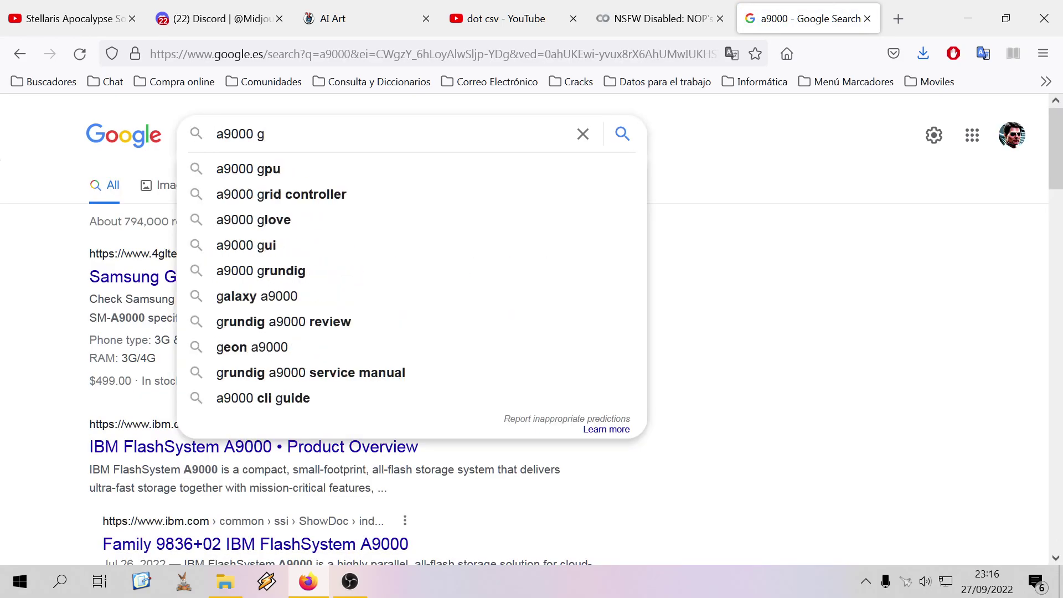
{"action": "type", "text": "pu"}
{"action": "key", "text": "Return"}
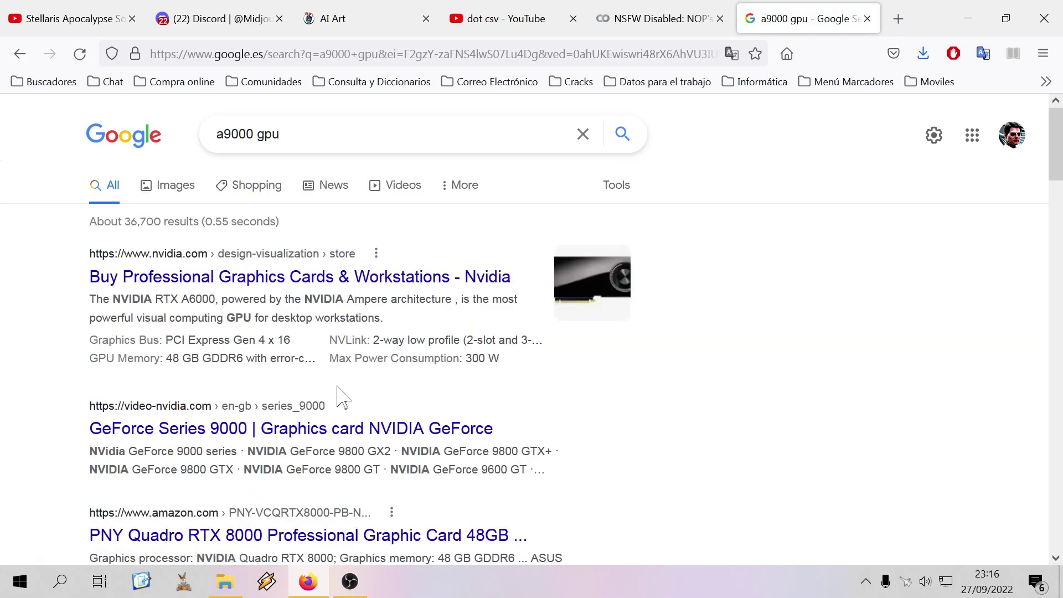
{"action": "scroll", "coordinate": [339, 421], "scroll_direction": "down", "scroll_amount": 4}
{"action": "scroll", "coordinate": [340, 388], "scroll_direction": "up", "scroll_amount": 4}
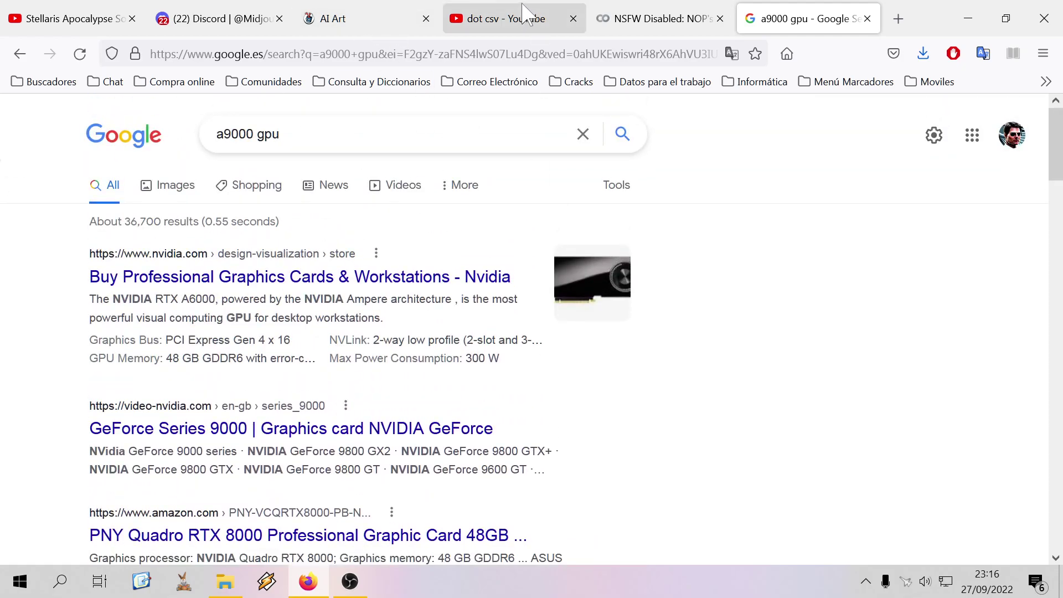
Open the Dot CSV video about training Stable Diffusion with his own face and look through its full description
{"action": "left_click", "coordinate": [506, 18]}
{"action": "left_click", "coordinate": [436, 331]}
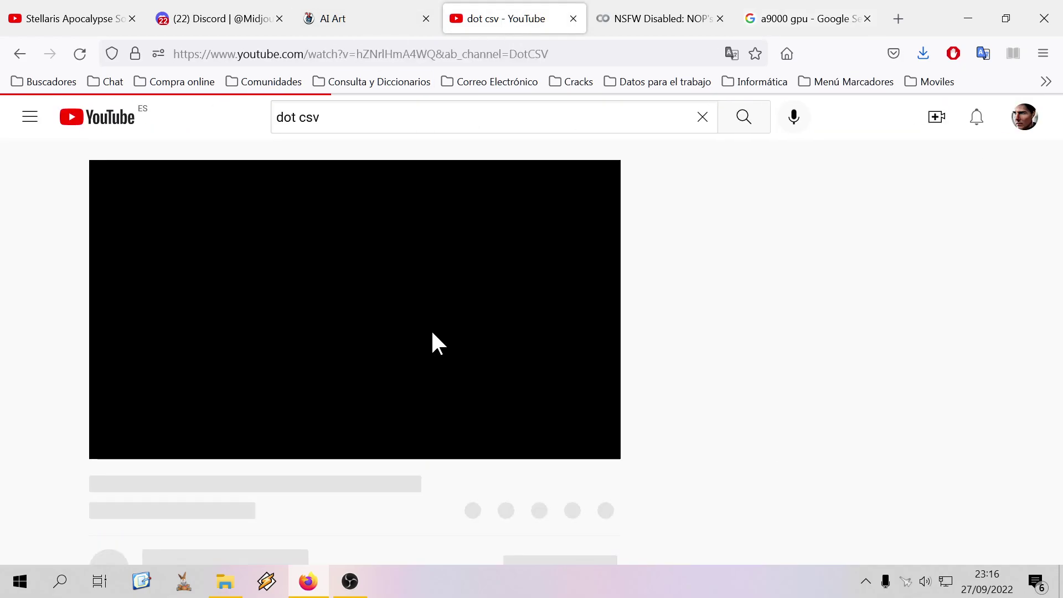
{"action": "scroll", "coordinate": [391, 394], "scroll_direction": "down", "scroll_amount": 5}
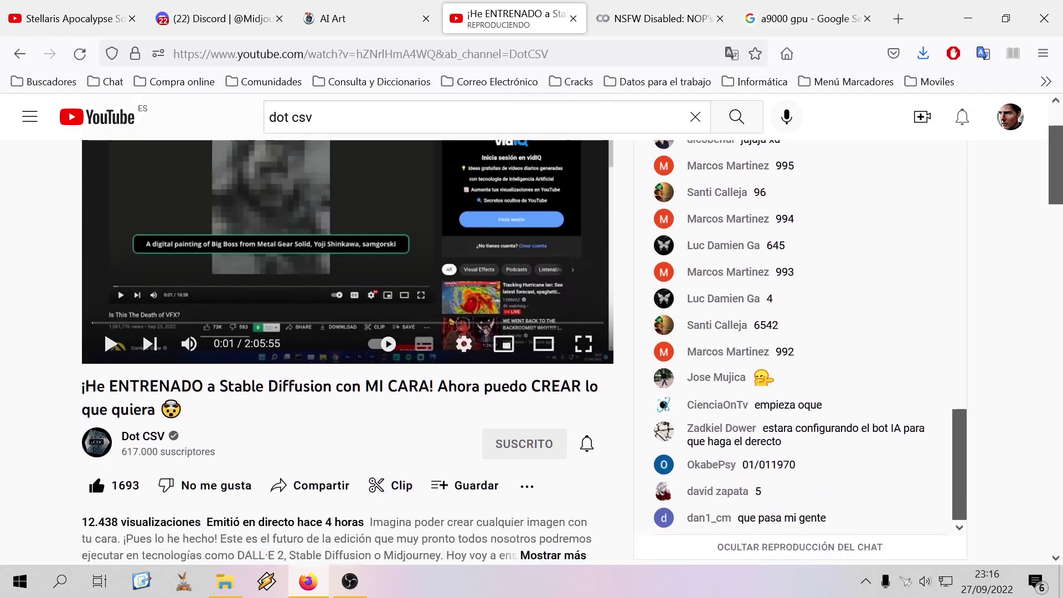
{"action": "left_click", "coordinate": [542, 387]}
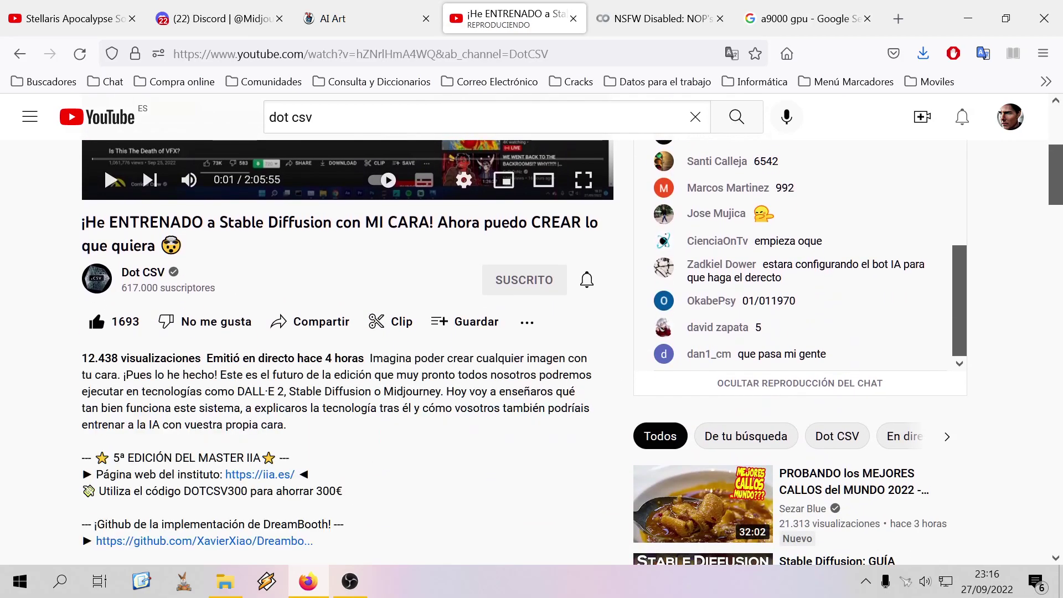
{"action": "scroll", "coordinate": [540, 384], "scroll_direction": "up", "scroll_amount": 5}
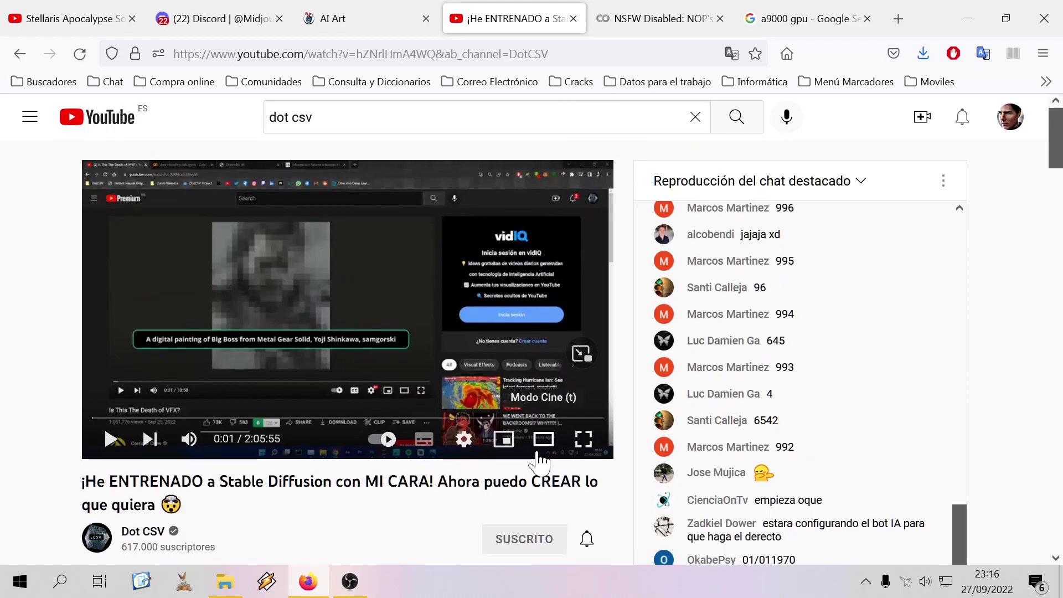
{"action": "scroll", "coordinate": [540, 409], "scroll_direction": "down", "scroll_amount": 3}
{"action": "left_click", "coordinate": [538, 412]}
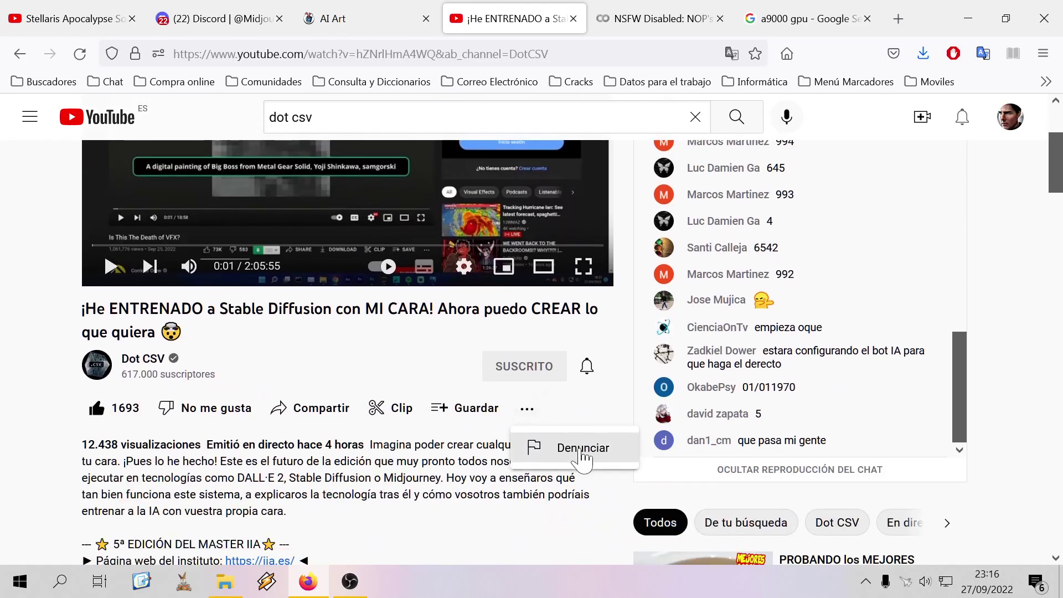
{"action": "key", "text": "Escape"}
{"action": "scroll", "coordinate": [465, 437], "scroll_direction": "up", "scroll_amount": 3}
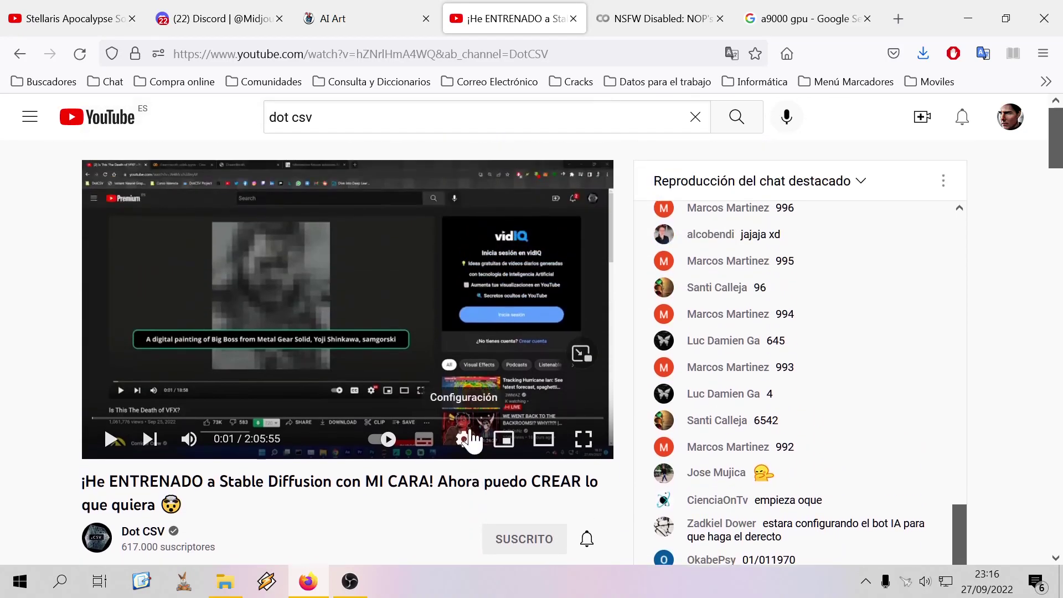
Jump to about 7:28 in the video, play the passage showing the GPU performance monitor, and pause it
{"action": "left_click", "coordinate": [862, 181]}
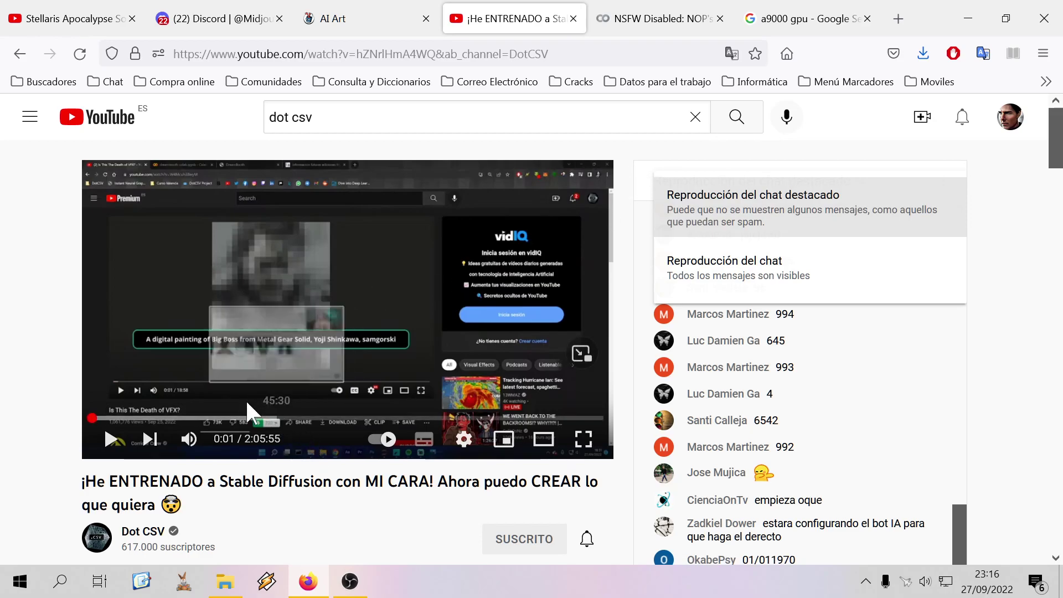
{"action": "left_click", "coordinate": [125, 418]}
{"action": "left_click", "coordinate": [110, 439]}
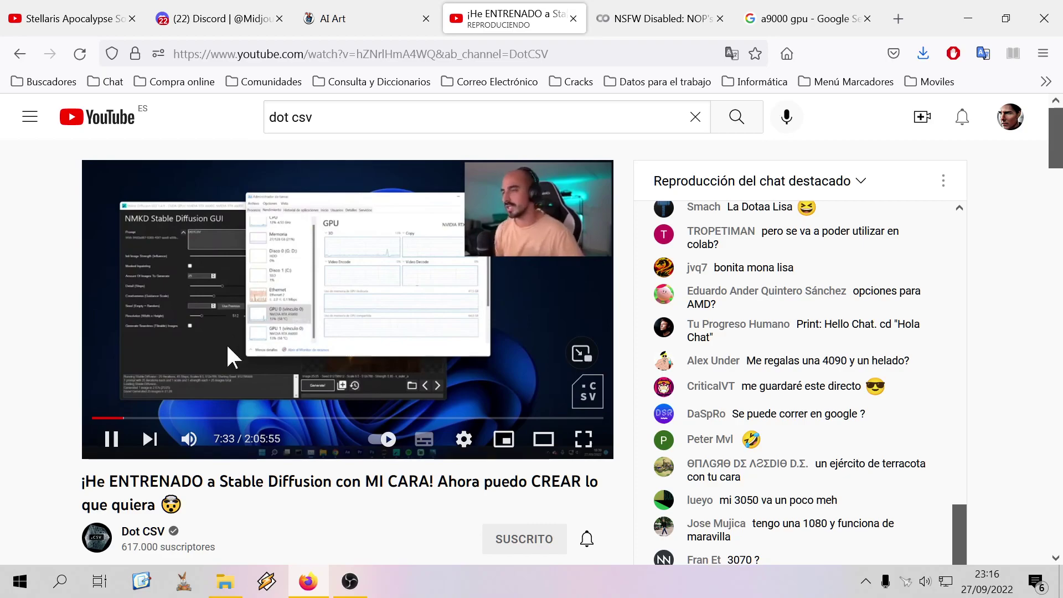
{"action": "left_click", "coordinate": [121, 418]}
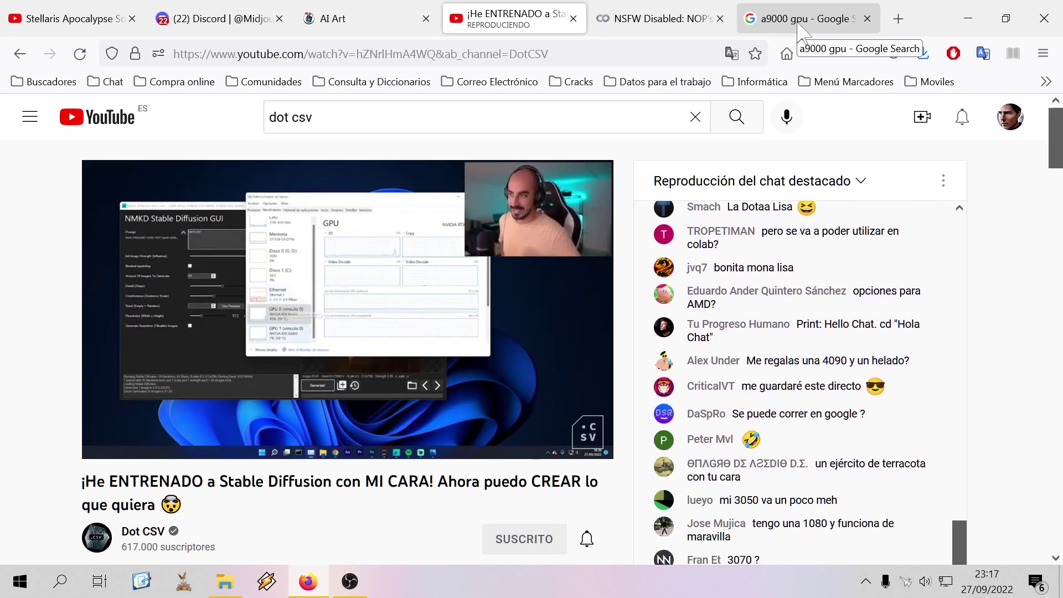
{"action": "key", "text": "space"}
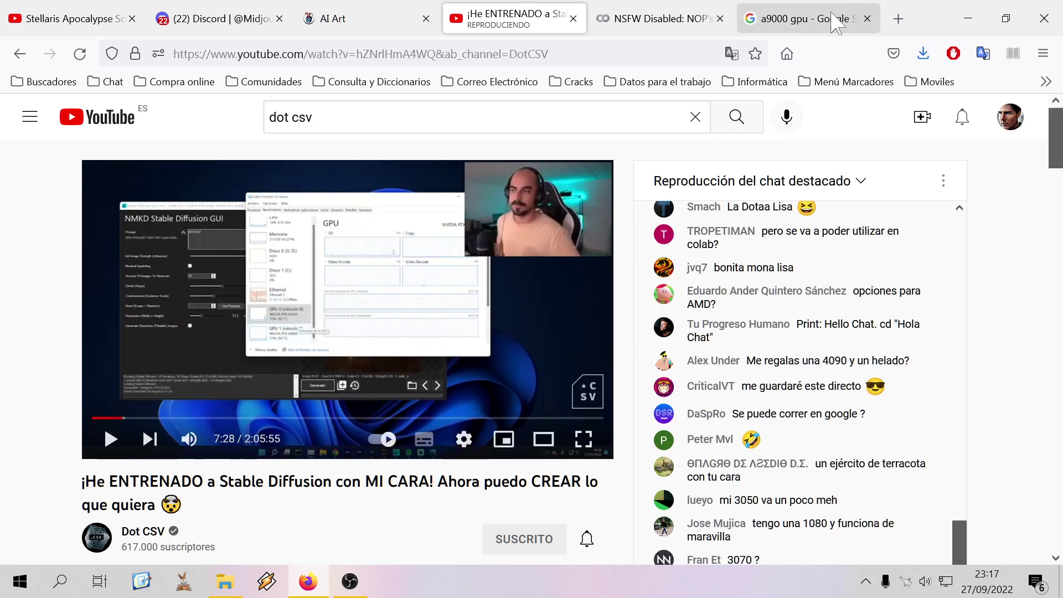
Return to the Google results, change the query to "a6000 gpu" and run the search
{"action": "left_click", "coordinate": [847, 18]}
{"action": "left_click_drag", "start_coordinate": [224, 134], "coordinate": [230, 134]}
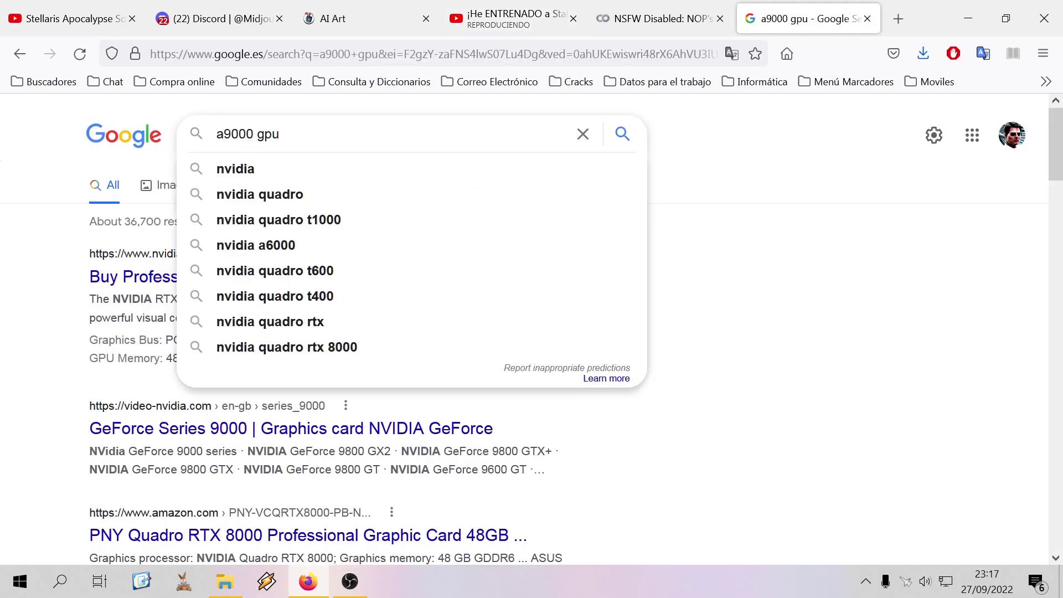
{"action": "type", "text": "6"}
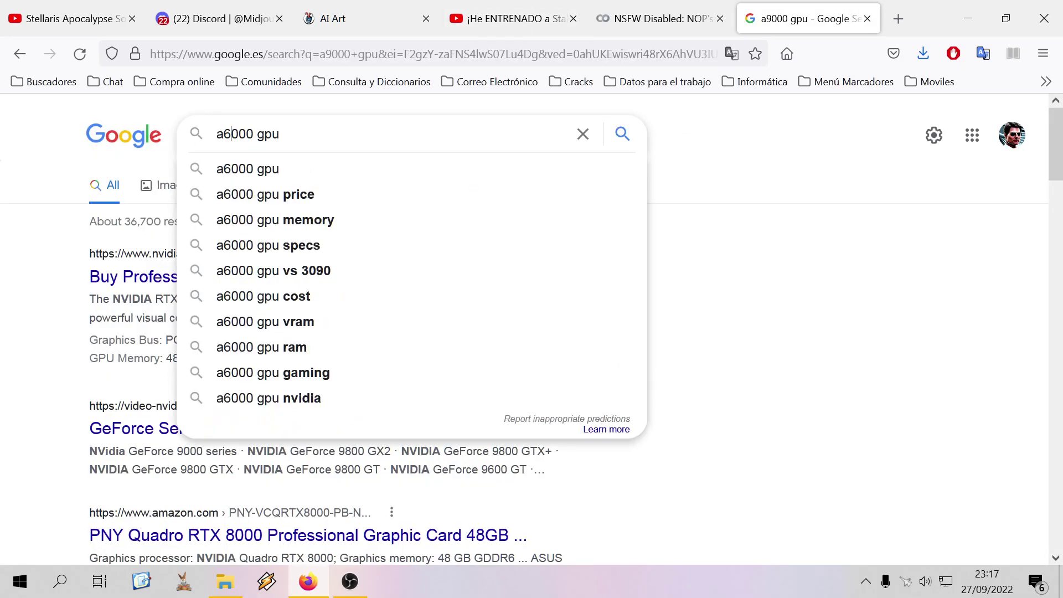
{"action": "key", "text": "Return"}
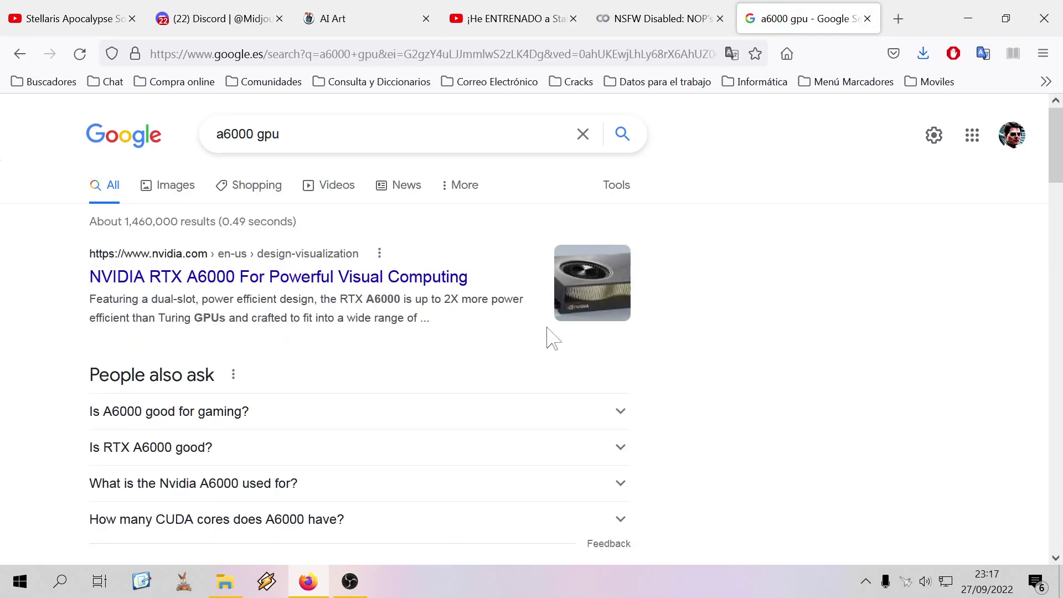
Open NVIDIA's RTX A6000 product page from the results and bring up the card's PDF data sheet
{"action": "left_click", "coordinate": [362, 295]}
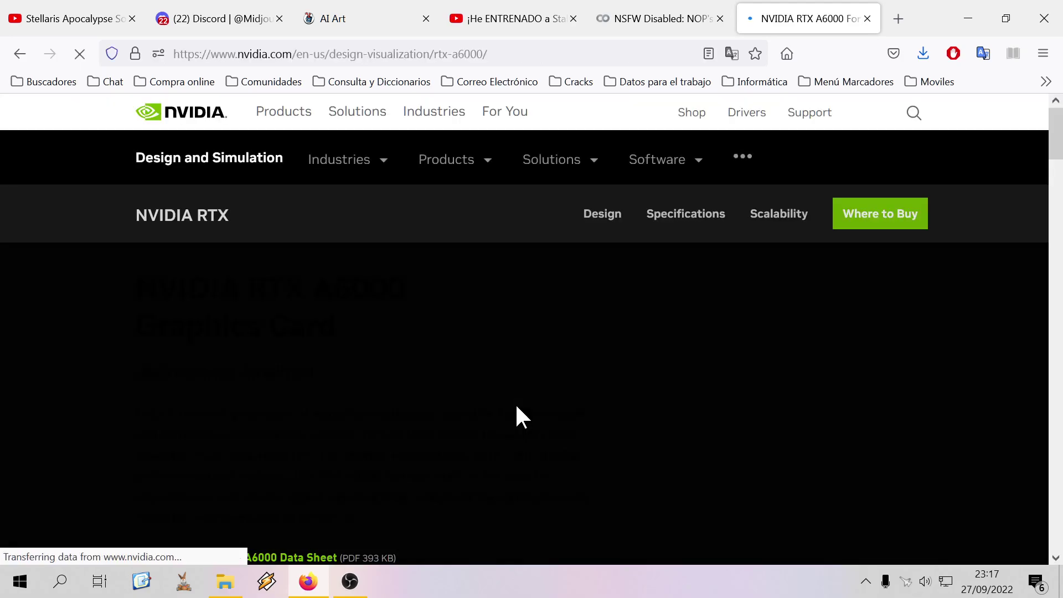
{"action": "scroll", "coordinate": [351, 387], "scroll_direction": "down", "scroll_amount": 2}
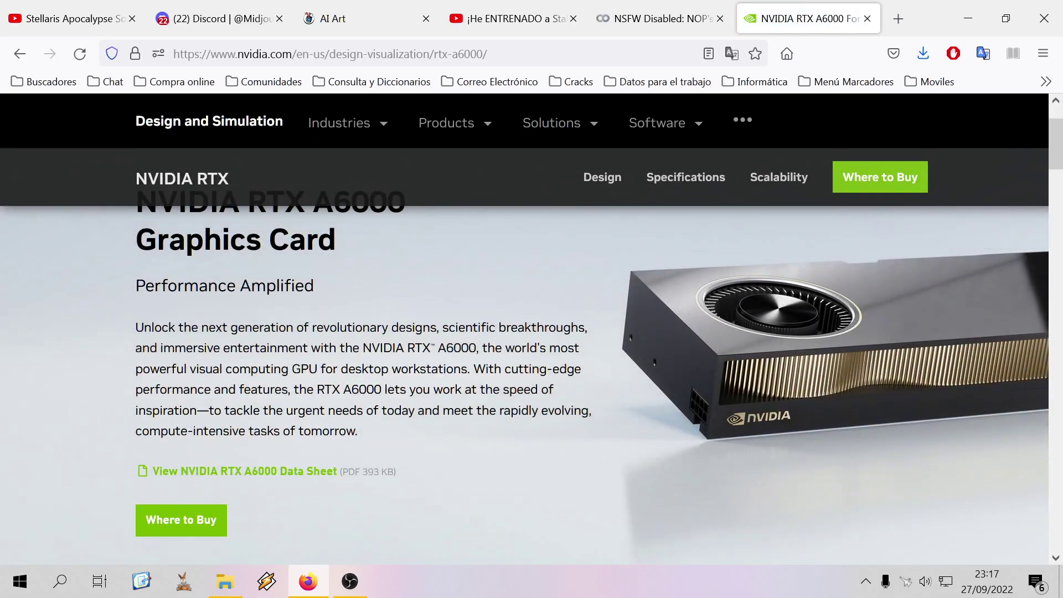
{"action": "scroll", "coordinate": [465, 384], "scroll_direction": "down", "scroll_amount": 2}
{"action": "scroll", "coordinate": [434, 372], "scroll_direction": "up", "scroll_amount": 3}
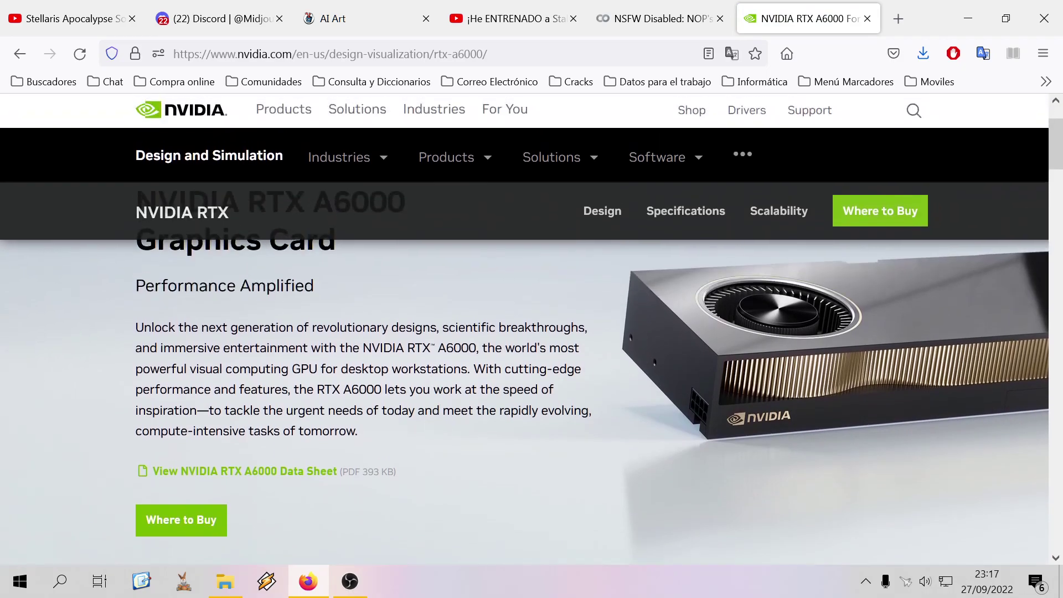
{"action": "scroll", "coordinate": [439, 367], "scroll_direction": "down", "scroll_amount": 2}
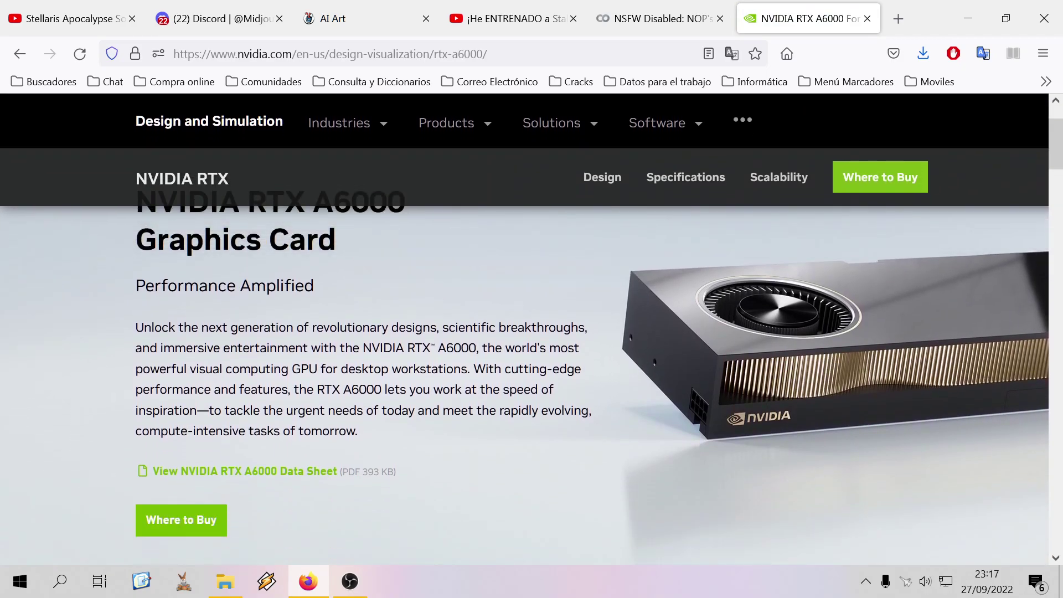
{"action": "left_click", "coordinate": [279, 472]}
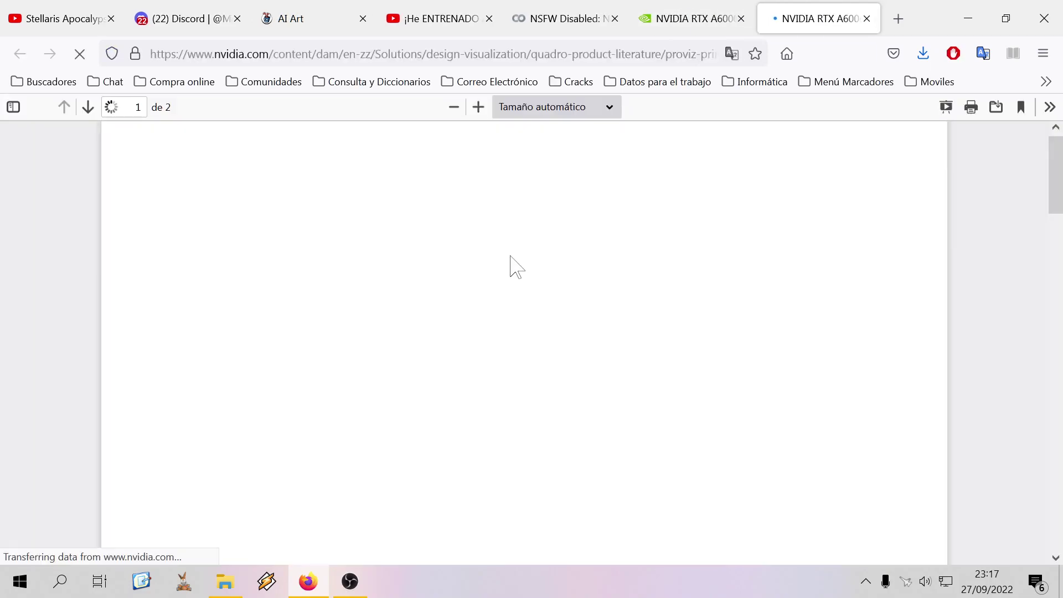
Examine the specifications table and performance charts in the RTX A6000 data sheet
{"action": "scroll", "coordinate": [524, 262], "scroll_direction": "down", "scroll_amount": 10}
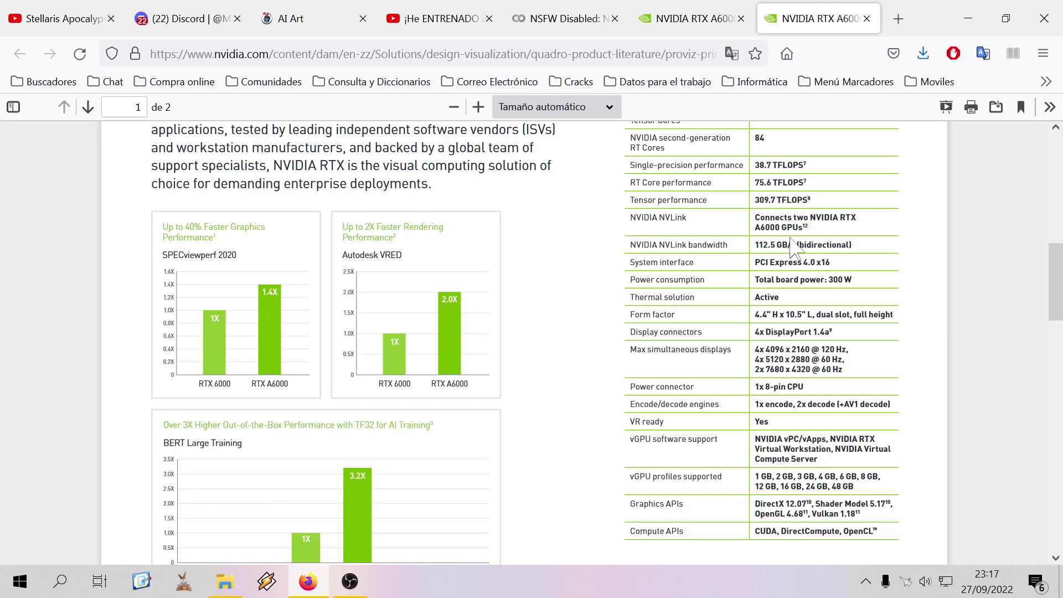
{"action": "scroll", "coordinate": [604, 328], "scroll_direction": "down", "scroll_amount": 5}
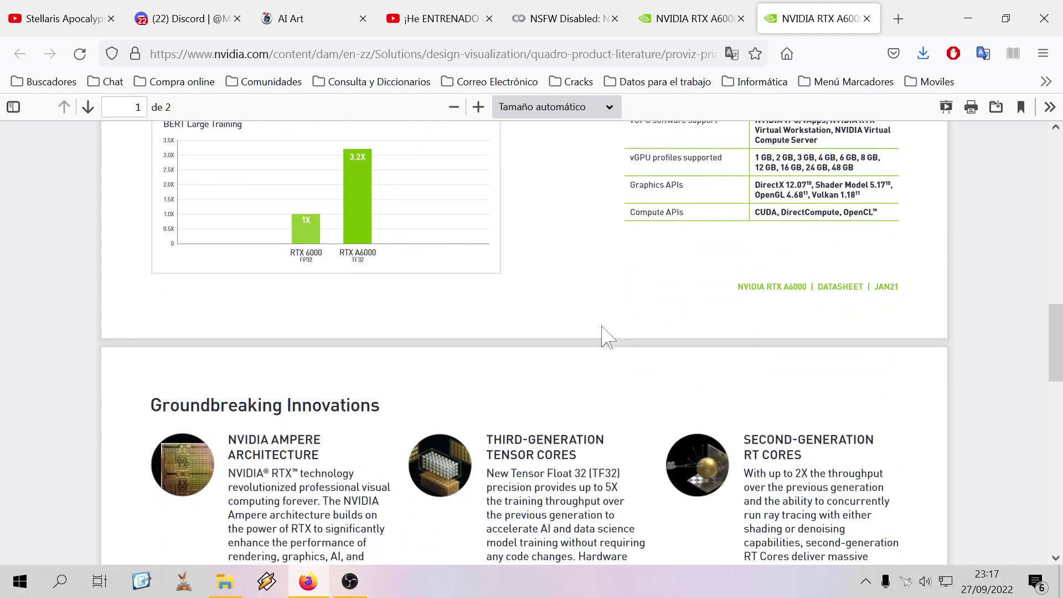
{"action": "scroll", "coordinate": [603, 328], "scroll_direction": "up", "scroll_amount": 4}
{"action": "scroll", "coordinate": [607, 337], "scroll_direction": "up", "scroll_amount": 1}
{"action": "scroll", "coordinate": [607, 337], "scroll_direction": "up", "scroll_amount": 1}
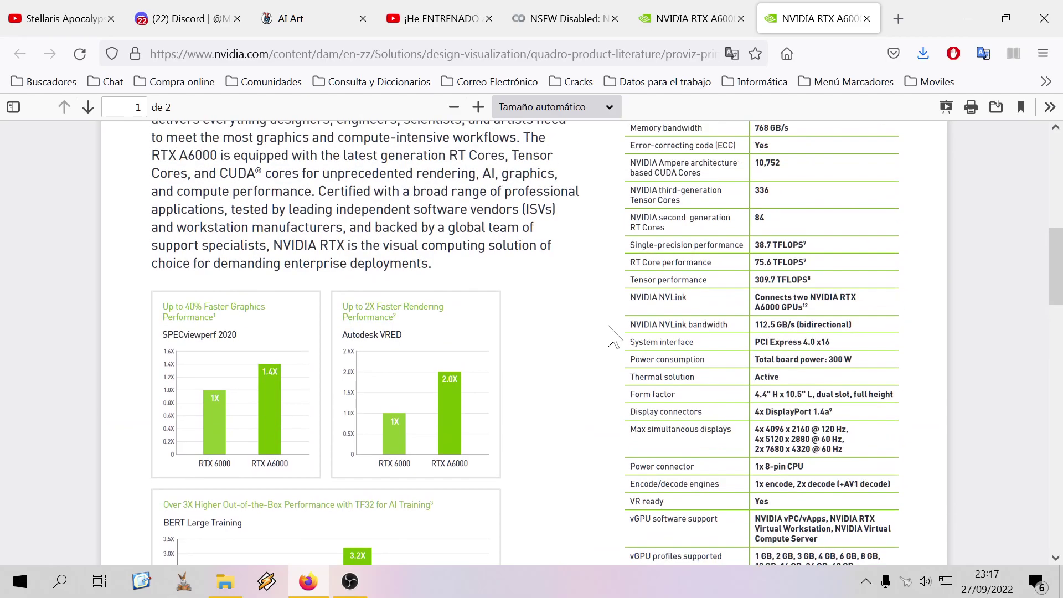
{"action": "scroll", "coordinate": [656, 335], "scroll_direction": "up", "scroll_amount": 1}
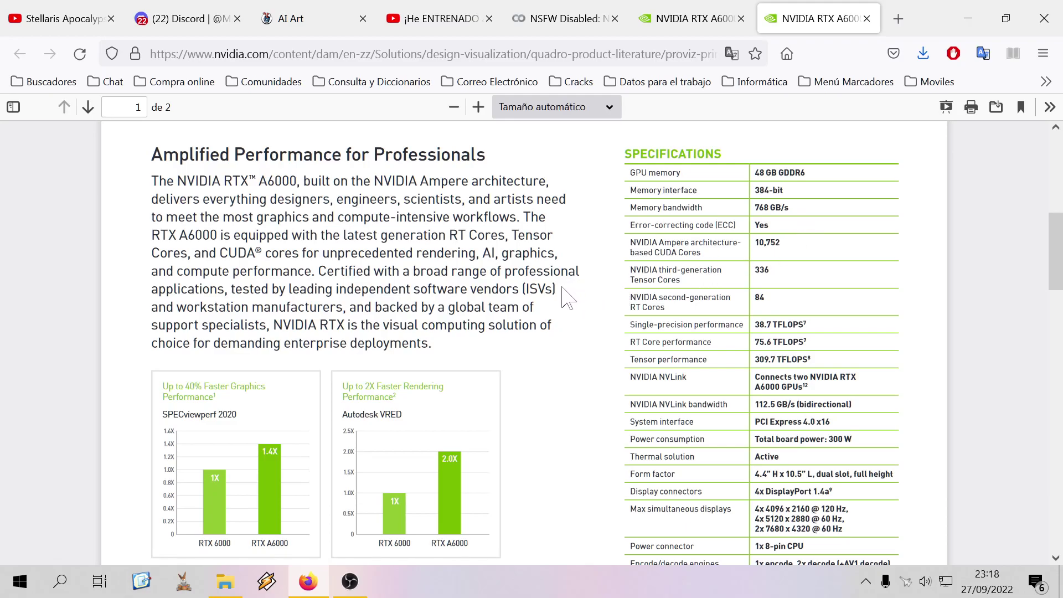
{"action": "scroll", "coordinate": [558, 270], "scroll_direction": "down", "scroll_amount": 3}
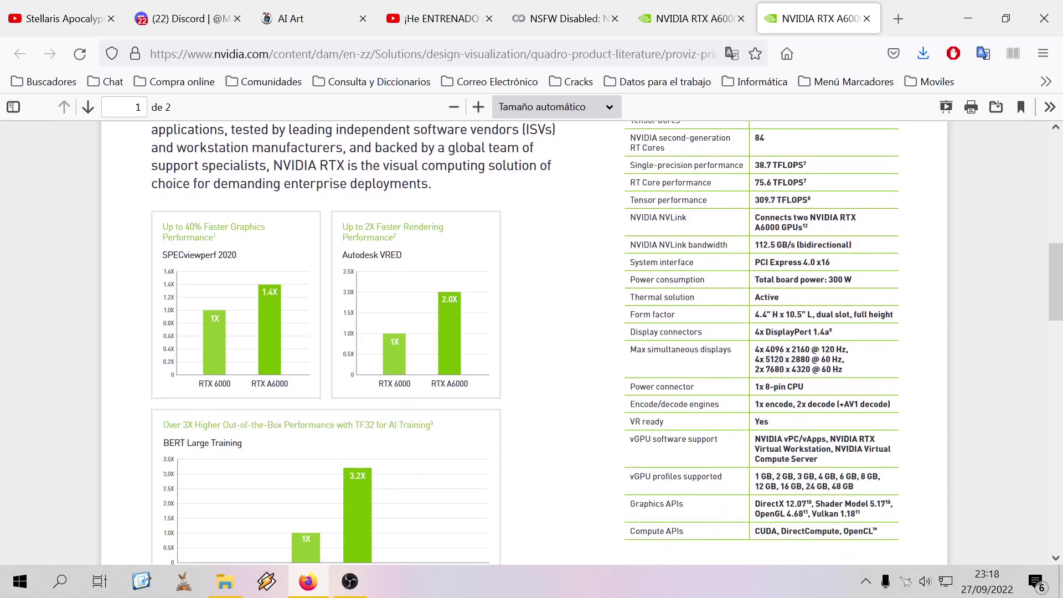
Open the Google home page in a new browser tab and search for "1660 graphics card"
{"action": "left_click", "coordinate": [898, 19]}
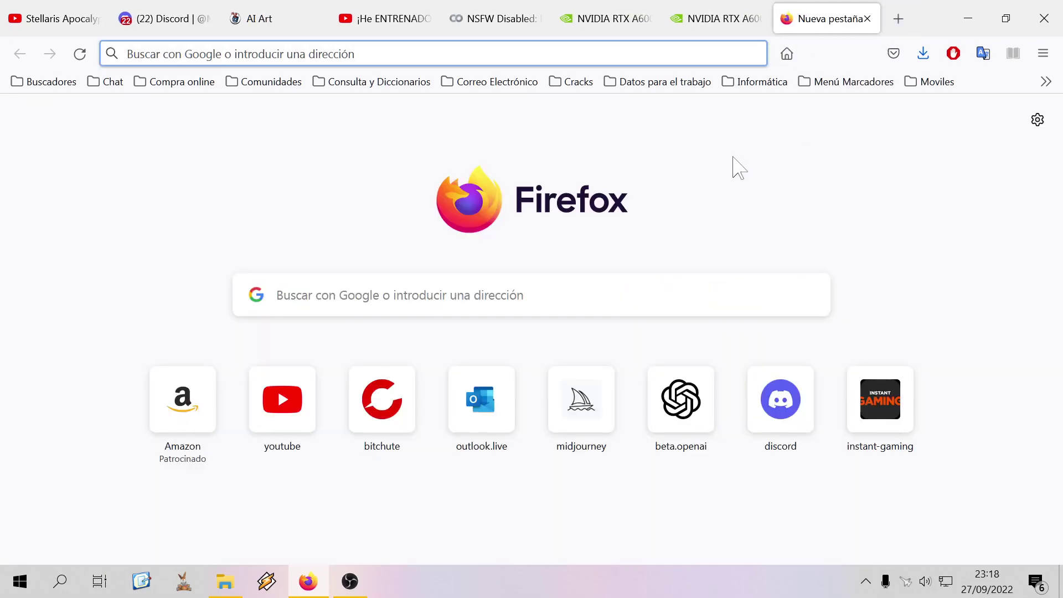
{"action": "left_click", "coordinate": [786, 53]}
{"action": "type", "text": "1"}
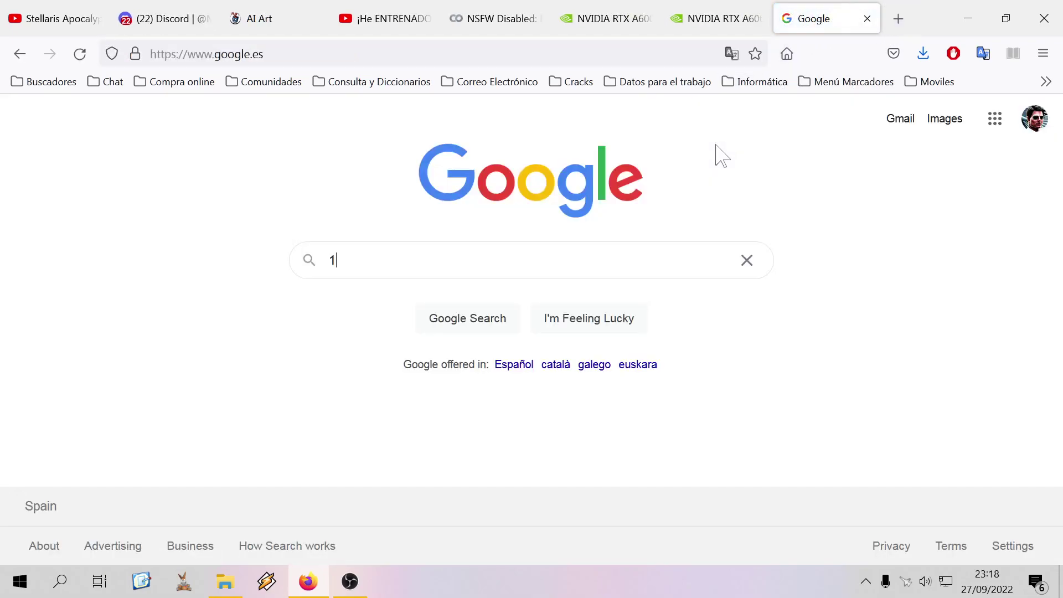
{"action": "type", "text": "660 g"}
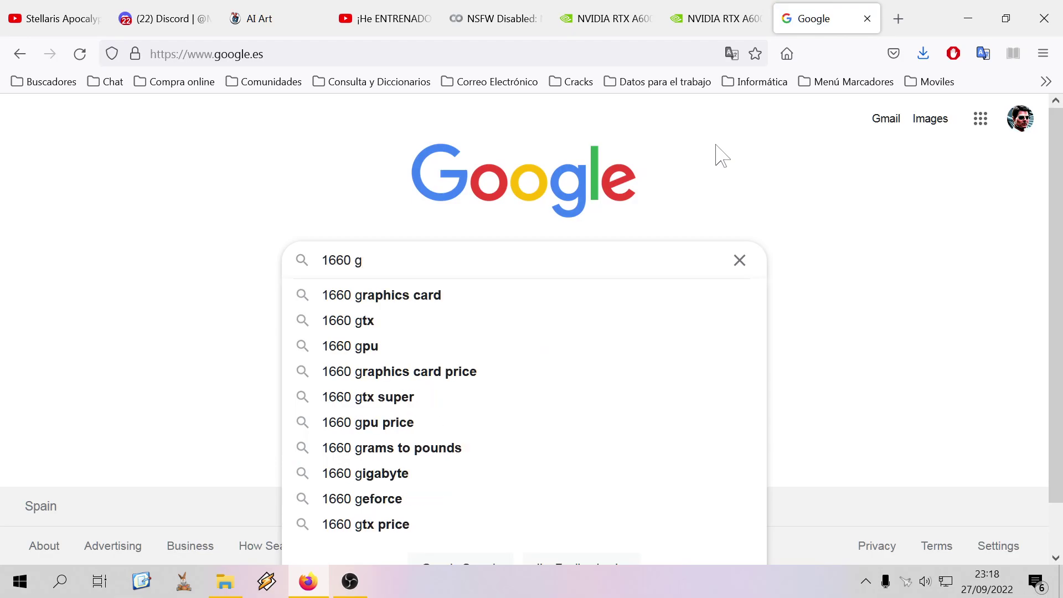
{"action": "key", "text": "Down"}
{"action": "key", "text": "Return"}
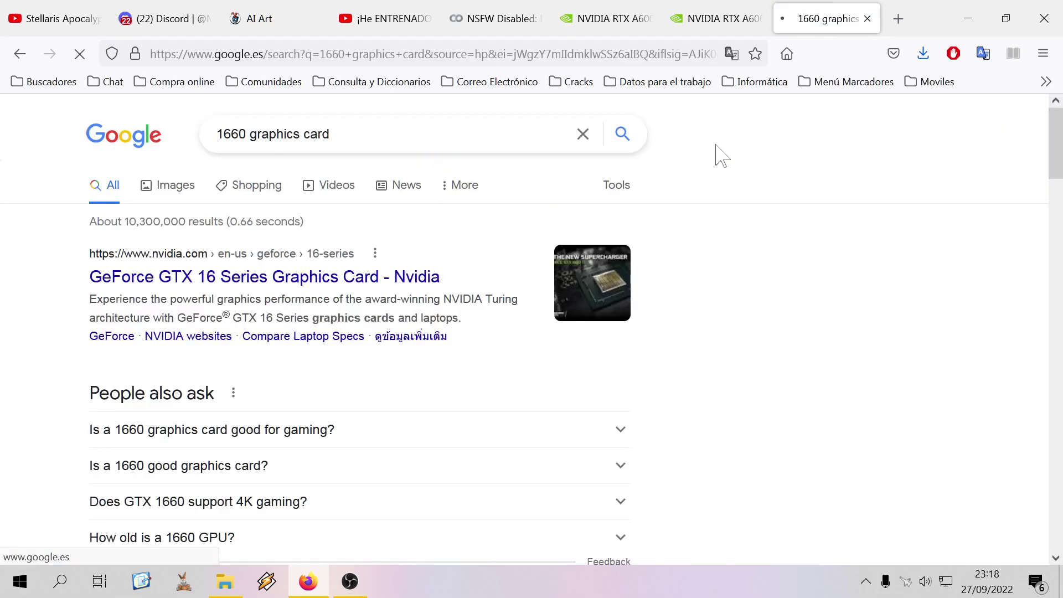
Open NVIDIA's GeForce GTX 16 Series page from the results, skim it and go back to the search results
{"action": "left_click", "coordinate": [384, 277]}
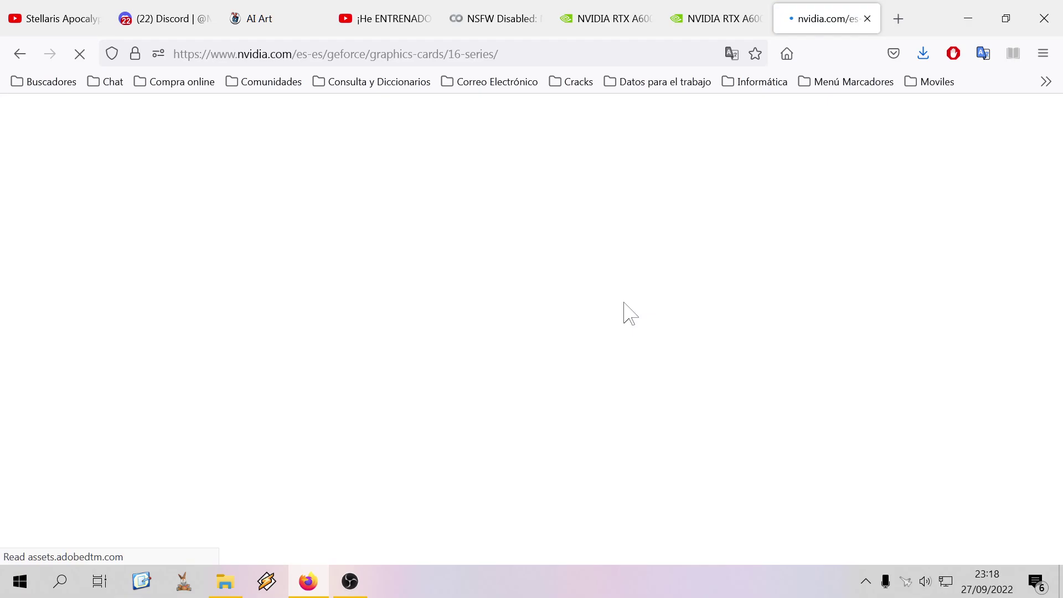
{"action": "scroll", "coordinate": [586, 332], "scroll_direction": "down", "scroll_amount": 5}
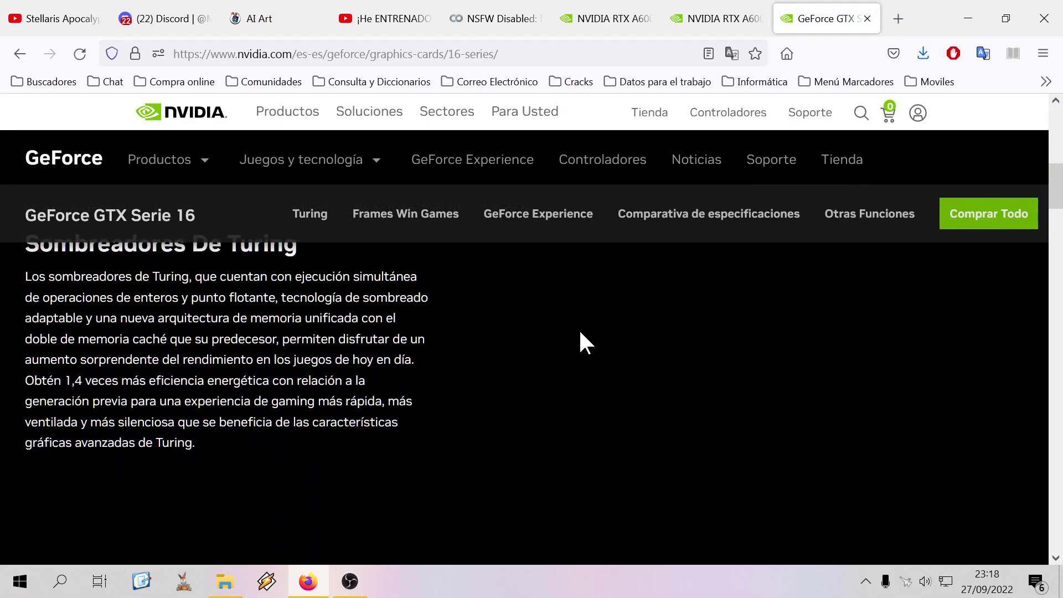
{"action": "left_click", "coordinate": [20, 54]}
Search Google for "1660 graphics card vs rtx a6000" and open technical.city's GeForce GTX 1660 vs Quadro RTX A6000 comparison
{"action": "left_click", "coordinate": [330, 134]}
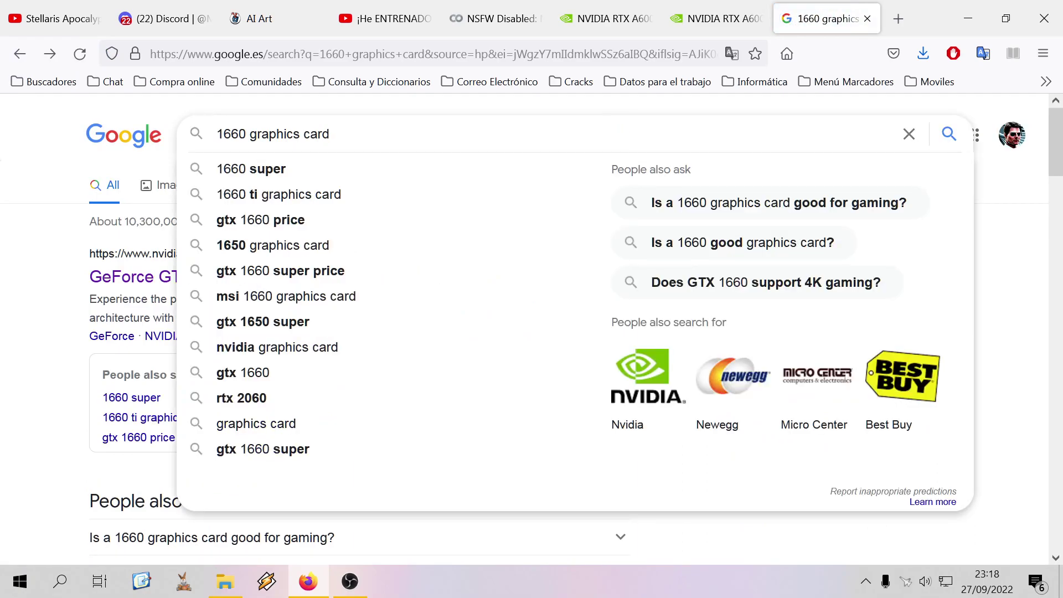
{"action": "type", "text": "vs"}
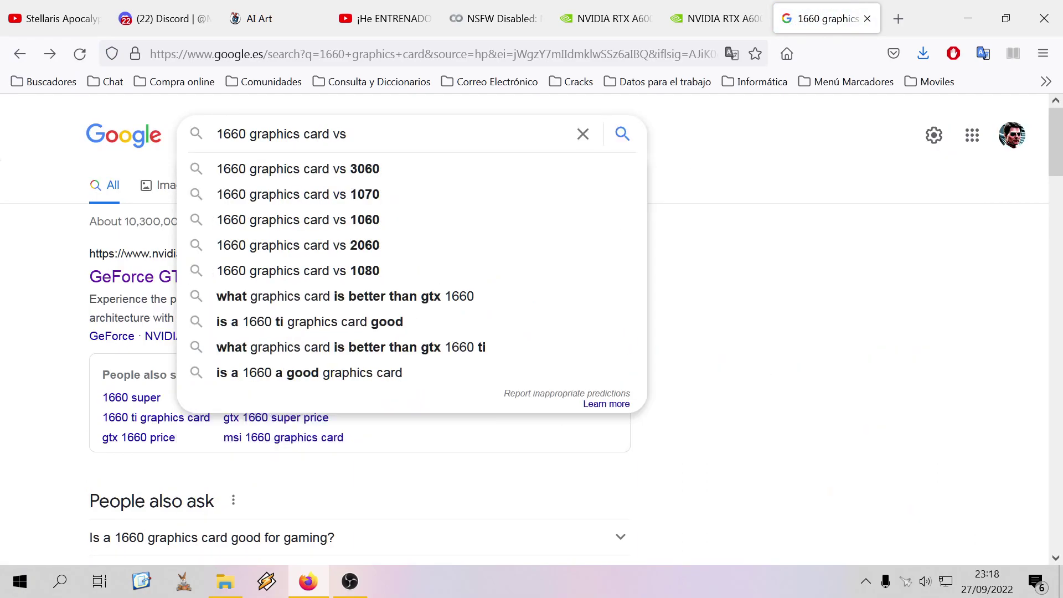
{"action": "type", "text": " rtx"}
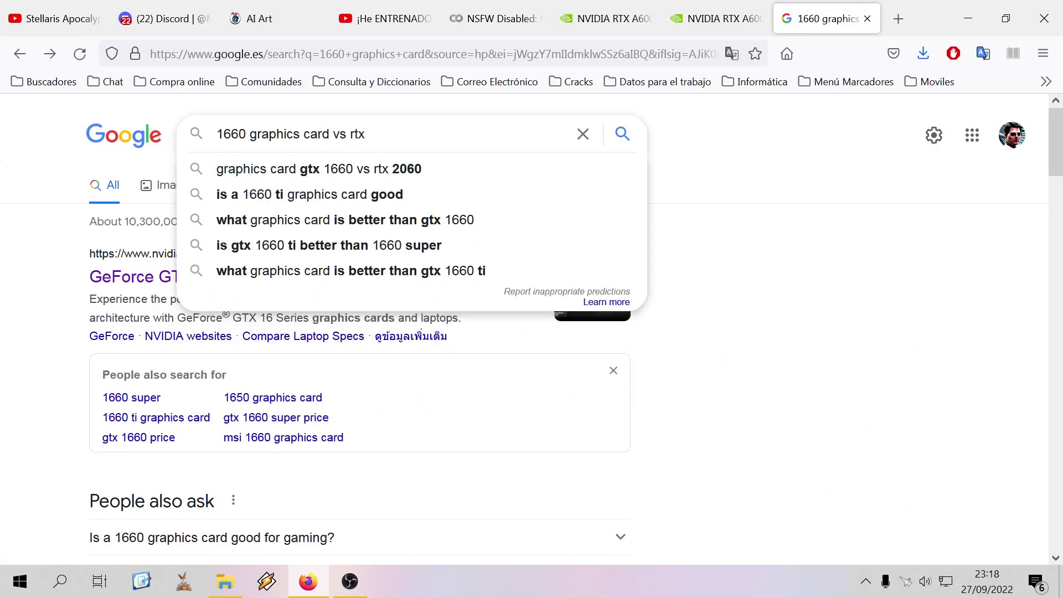
{"action": "type", "text": " a6000"}
{"action": "key", "text": "Return"}
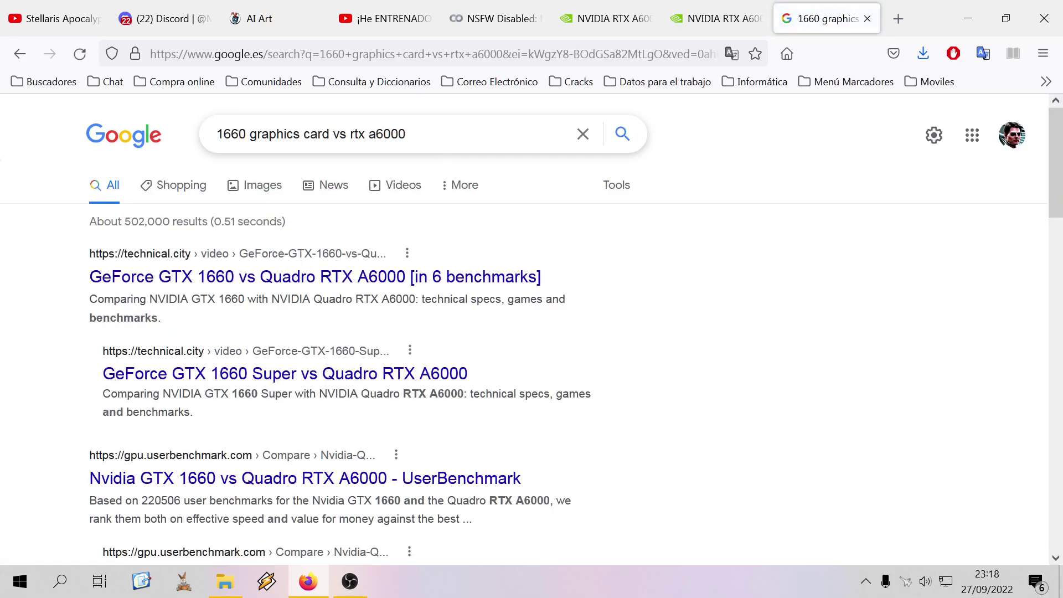
{"action": "left_click", "coordinate": [376, 277]}
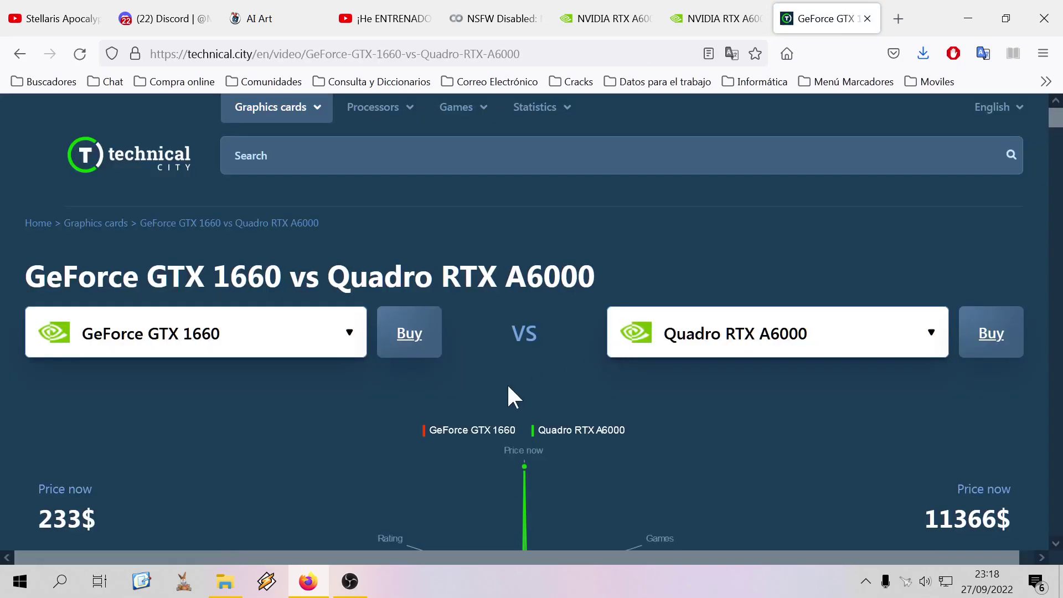
Examine the price overview, general info and value-for-money sections of the GTX 1660 and RTX A6000 comparison
{"action": "scroll", "coordinate": [507, 383], "scroll_direction": "down", "scroll_amount": 3}
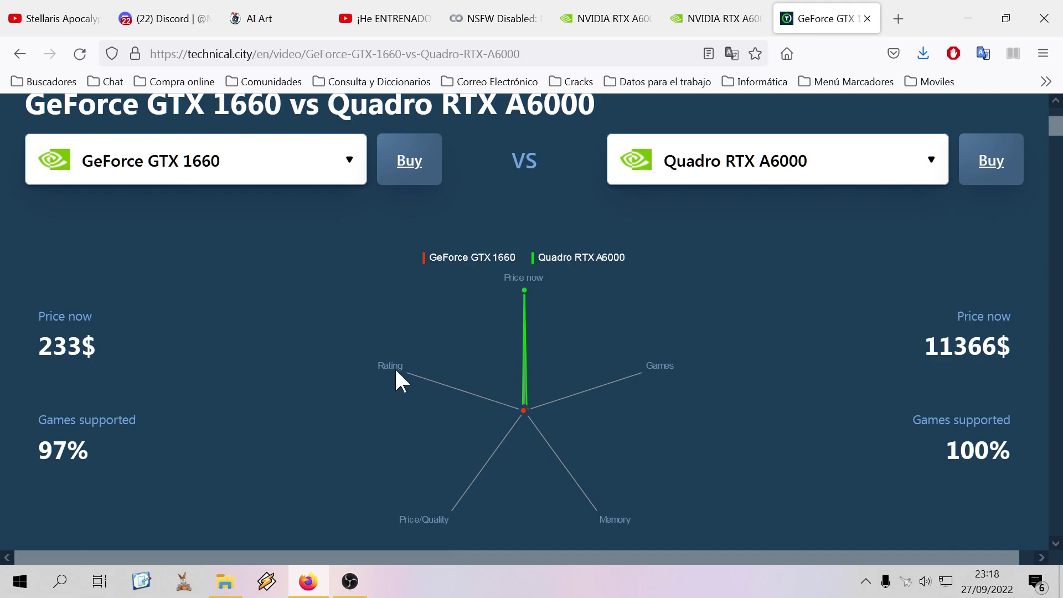
{"action": "scroll", "coordinate": [396, 372], "scroll_direction": "down", "scroll_amount": 8}
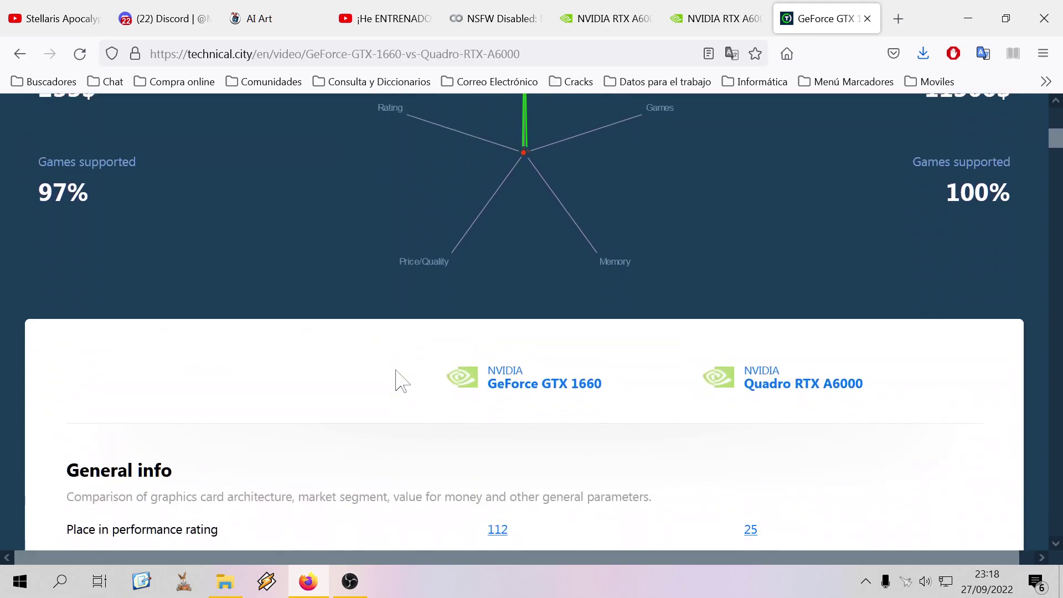
{"action": "scroll", "coordinate": [396, 372], "scroll_direction": "down", "scroll_amount": 2}
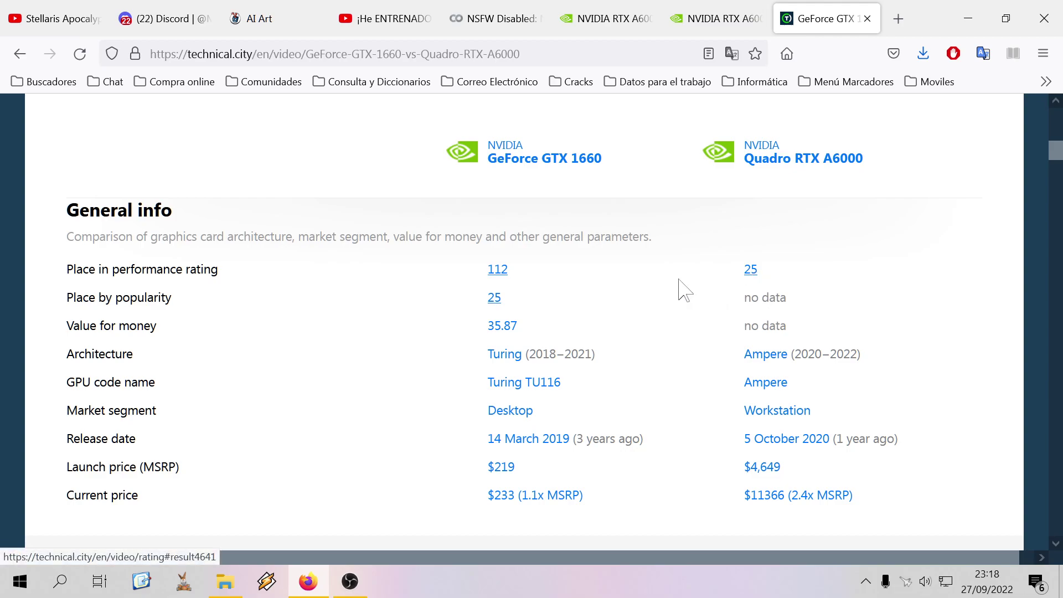
{"action": "scroll", "coordinate": [681, 294], "scroll_direction": "down", "scroll_amount": 2}
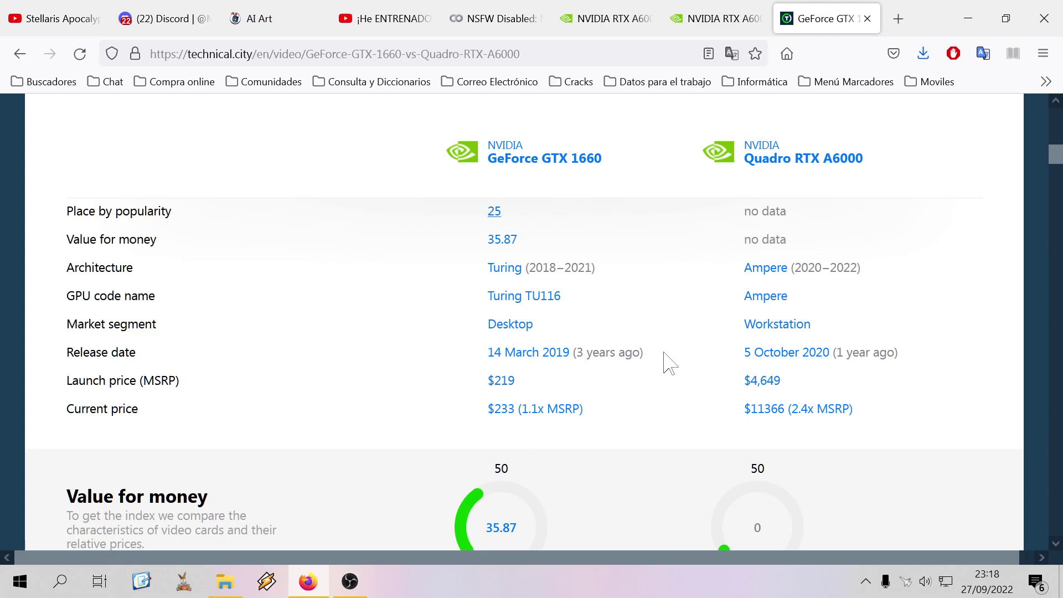
{"action": "scroll", "coordinate": [662, 420], "scroll_direction": "down", "scroll_amount": 3}
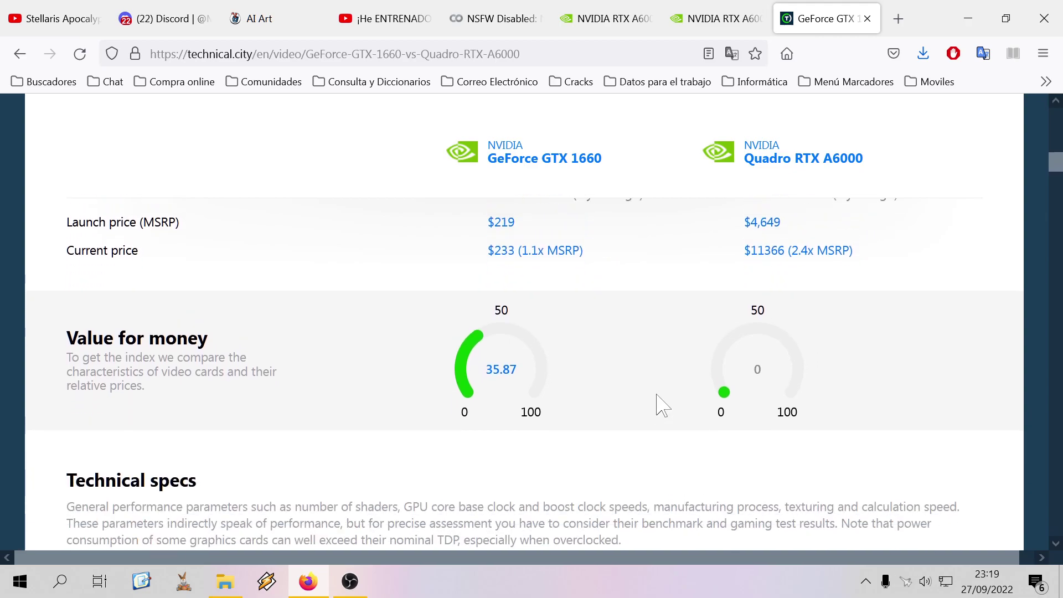
{"action": "scroll", "coordinate": [663, 409], "scroll_direction": "up", "scroll_amount": 2}
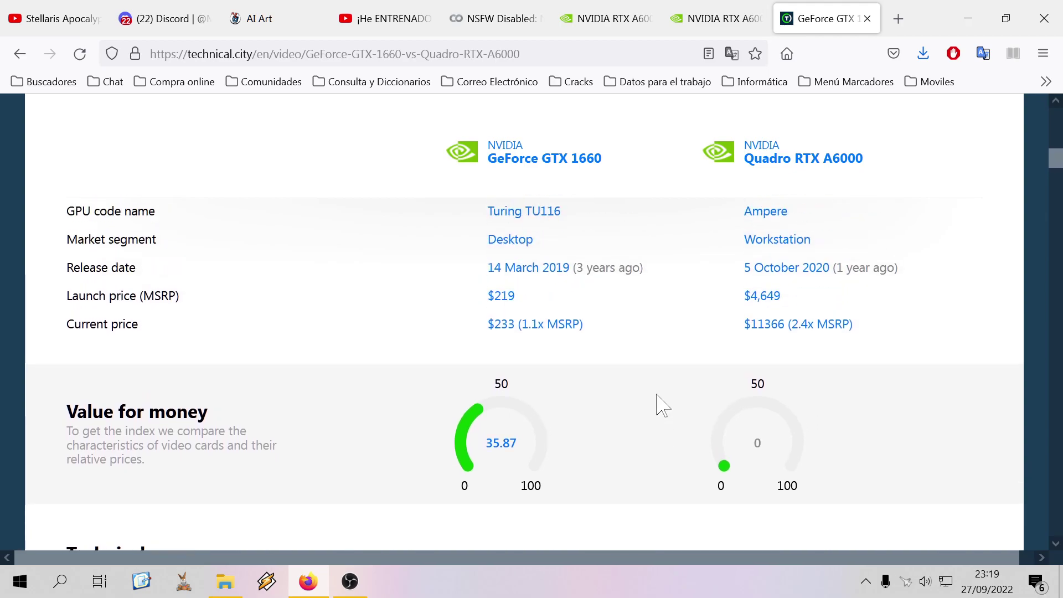
{"action": "scroll", "coordinate": [663, 407], "scroll_direction": "up", "scroll_amount": 2}
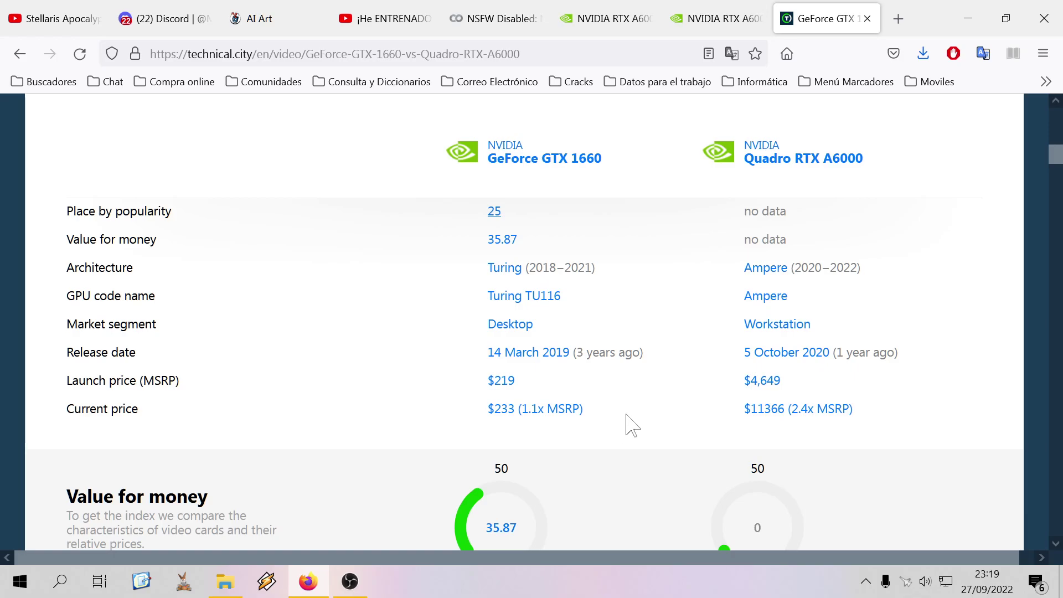
Compare the two cards' technical specs, compatibility requirements and memory parameters
{"action": "scroll", "coordinate": [631, 425], "scroll_direction": "down", "scroll_amount": 5}
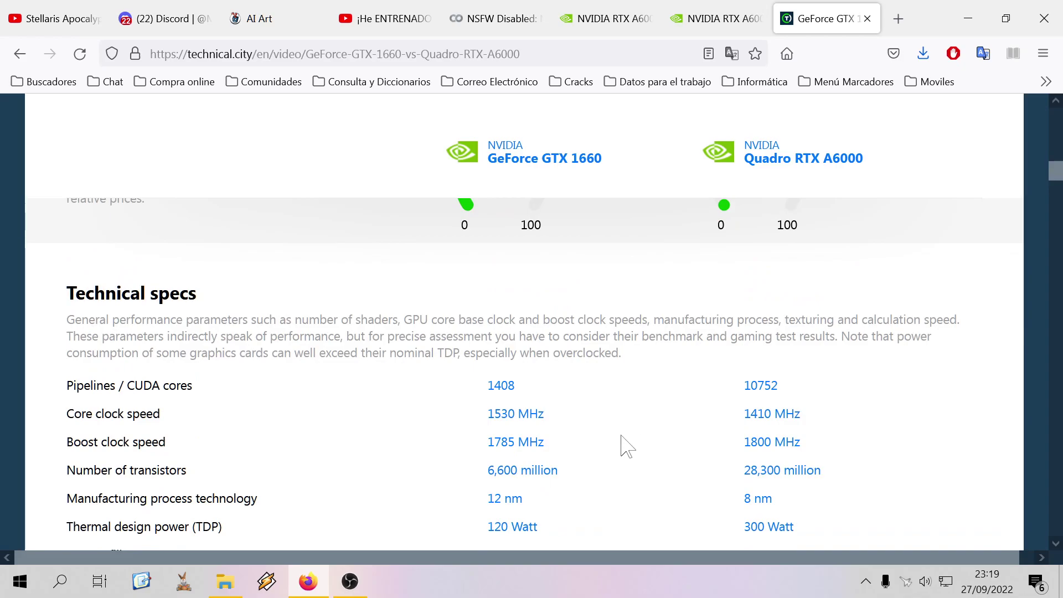
{"action": "scroll", "coordinate": [626, 446], "scroll_direction": "down", "scroll_amount": 1}
{"action": "scroll", "coordinate": [625, 446], "scroll_direction": "down", "scroll_amount": 2}
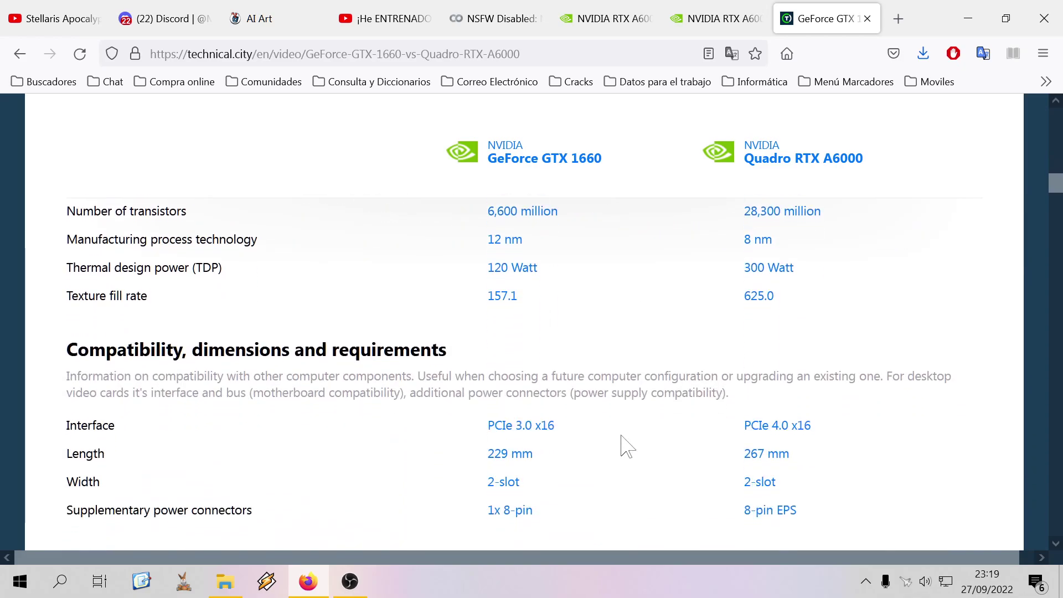
{"action": "scroll", "coordinate": [626, 446], "scroll_direction": "up", "scroll_amount": 2}
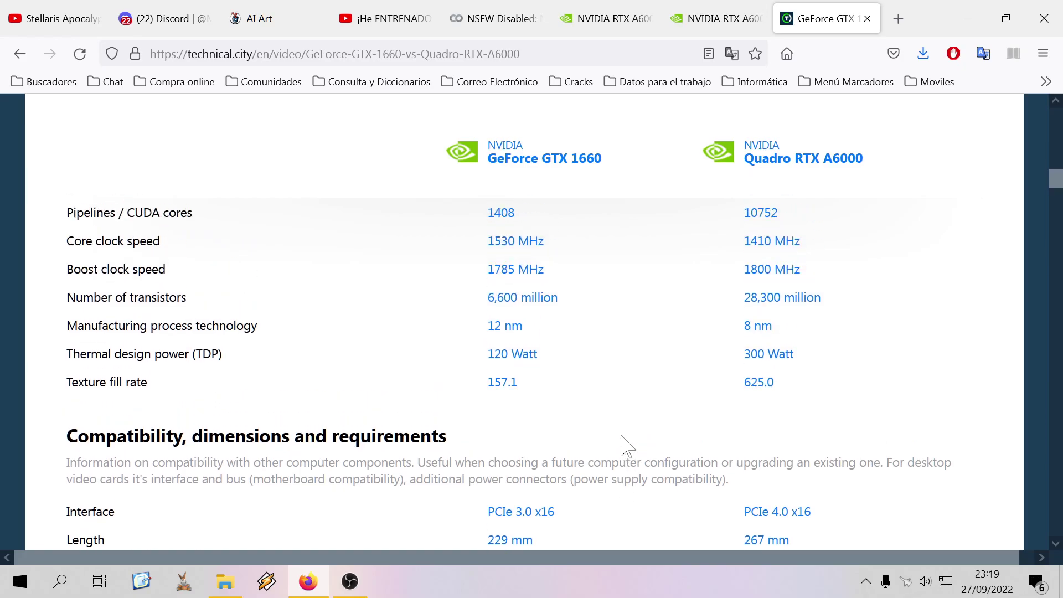
{"action": "scroll", "coordinate": [626, 446], "scroll_direction": "down", "scroll_amount": 5}
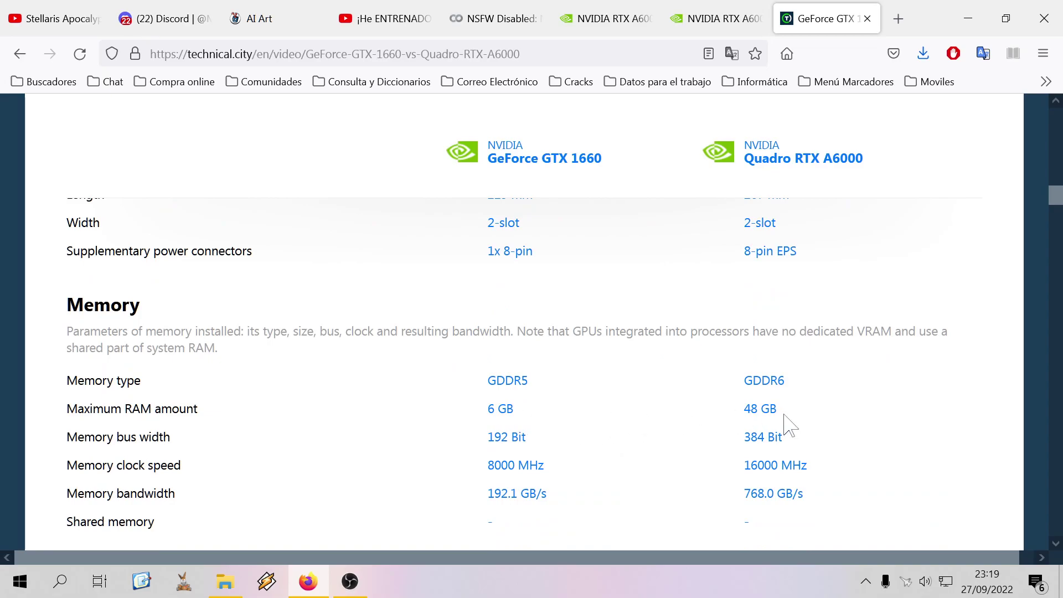
Close the graphics card comparison, the RTX A6000 data sheet and the RTX A6000 product page
{"action": "left_click", "coordinate": [868, 18]}
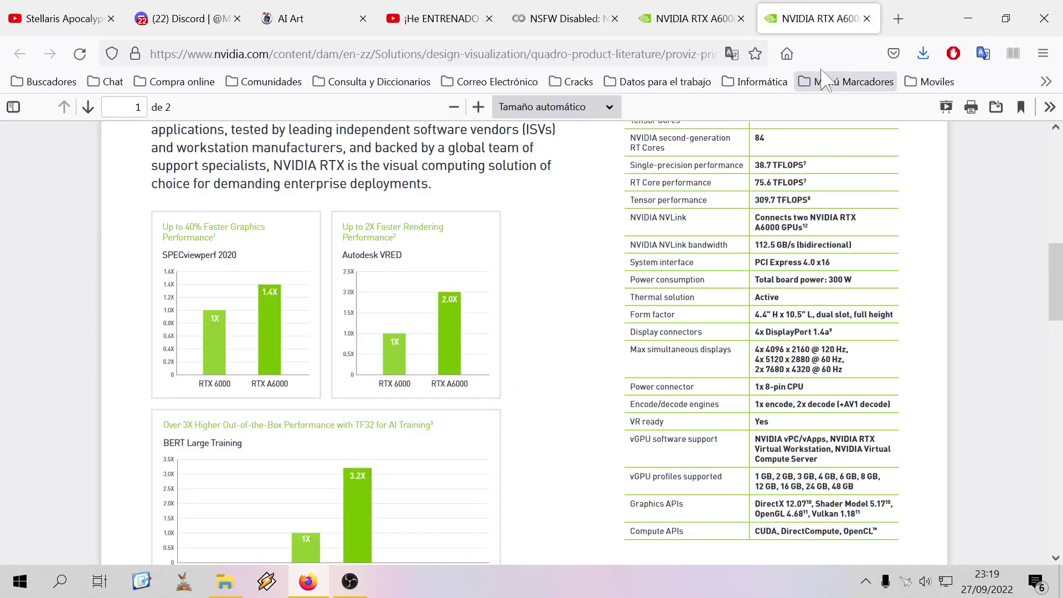
{"action": "left_click", "coordinate": [867, 18]}
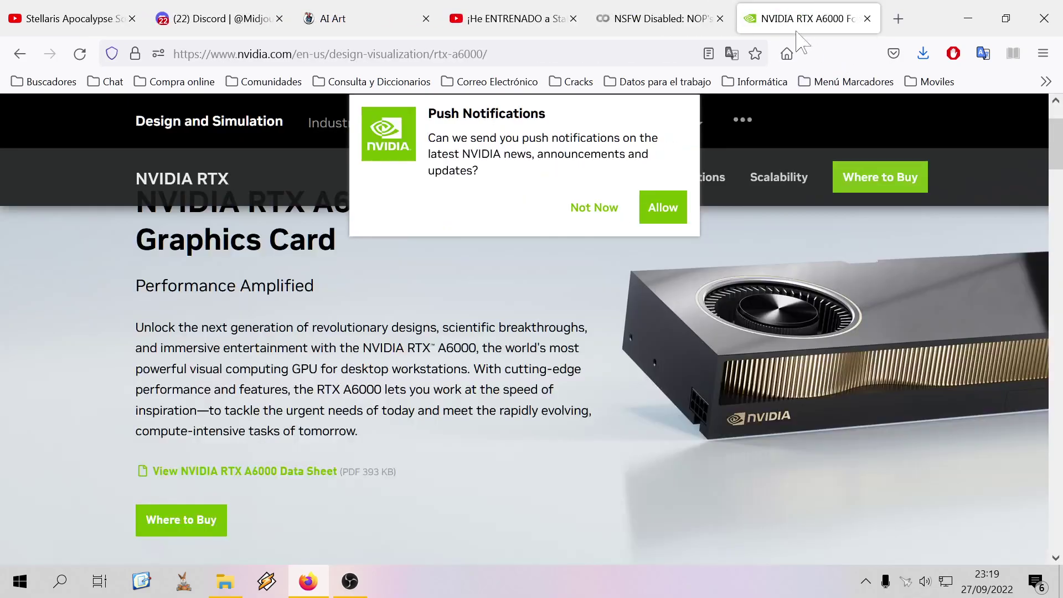
{"action": "left_click", "coordinate": [867, 18]}
Connect the Stable Diffusion Colab notebook to Google Drive, choosing the Google account and allowing the requested access
{"action": "left_click", "coordinate": [760, 386]}
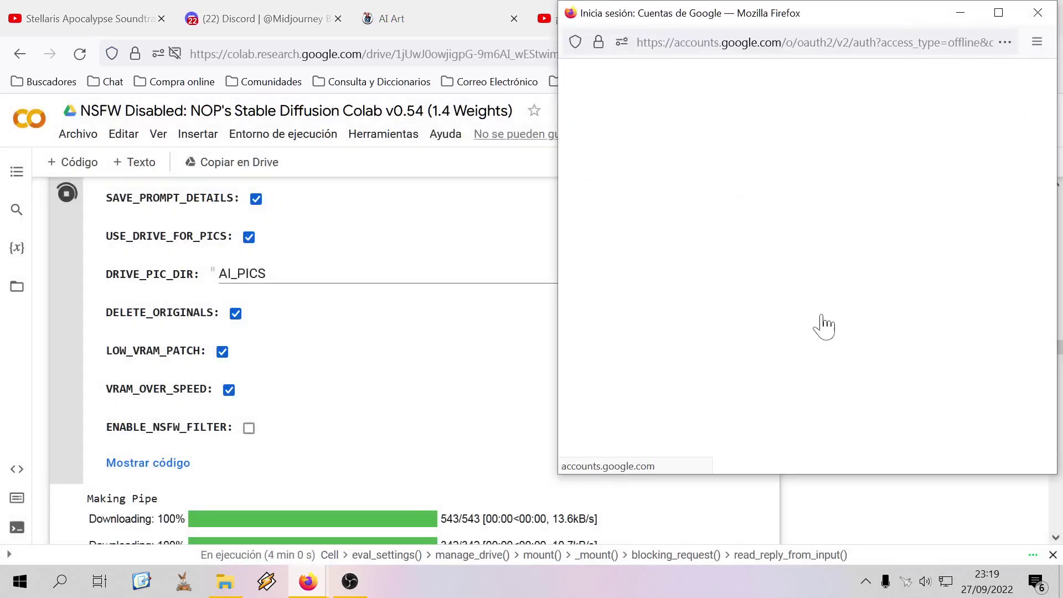
{"action": "left_click", "coordinate": [807, 277]}
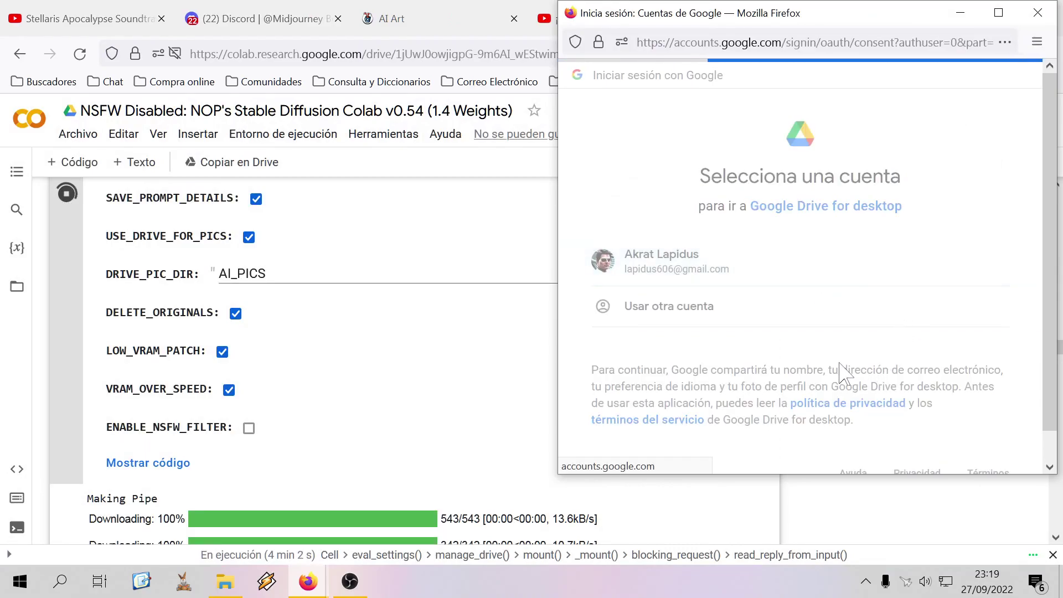
{"action": "scroll", "coordinate": [884, 338], "scroll_direction": "down", "scroll_amount": 5}
{"action": "left_click", "coordinate": [875, 402]}
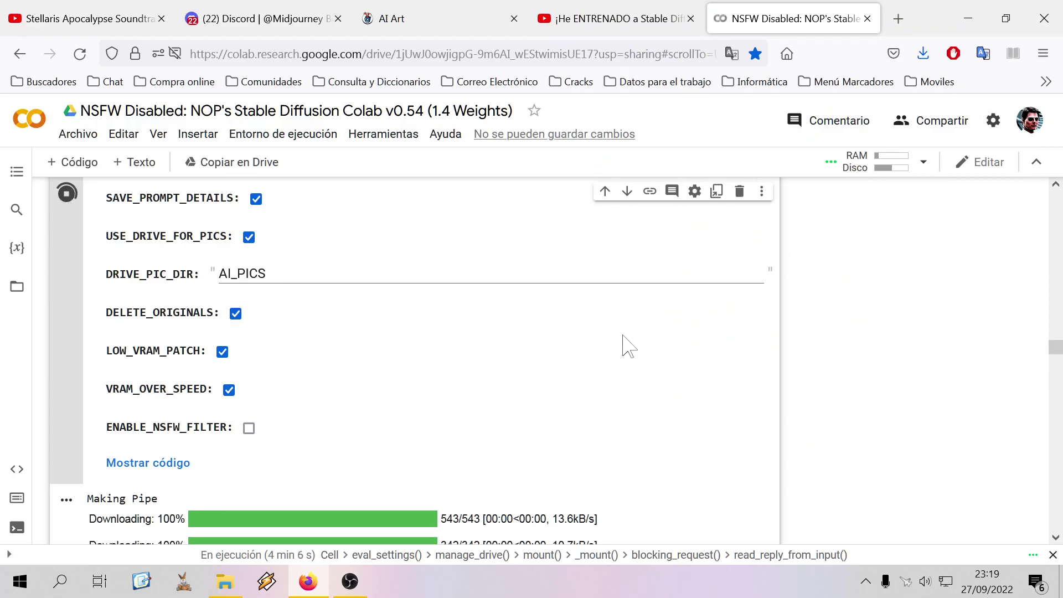
{"action": "scroll", "coordinate": [830, 327], "scroll_direction": "down", "scroll_amount": 10}
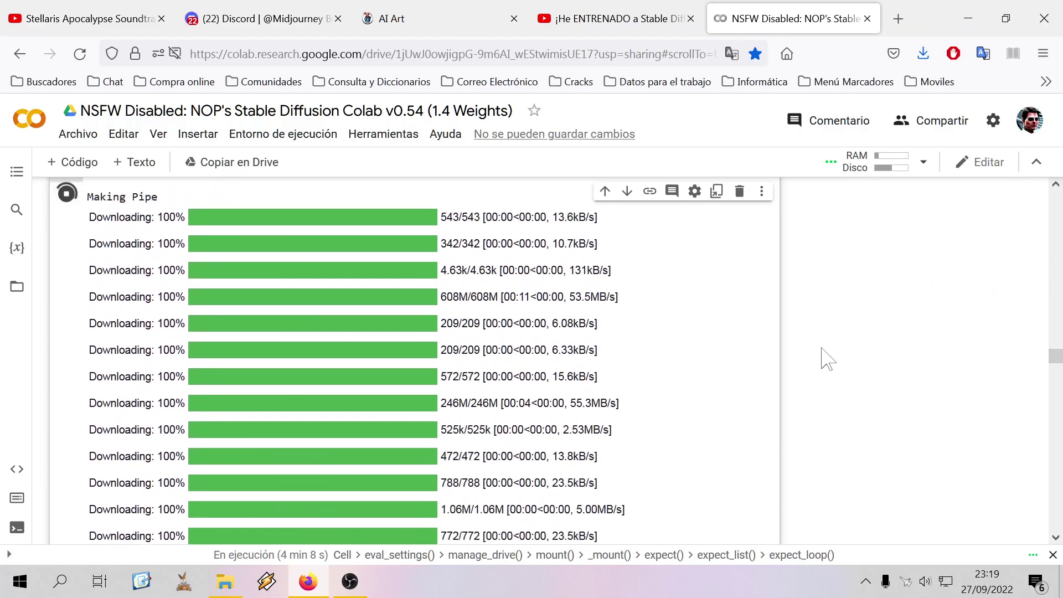
{"action": "scroll", "coordinate": [821, 360], "scroll_direction": "up", "scroll_amount": 3}
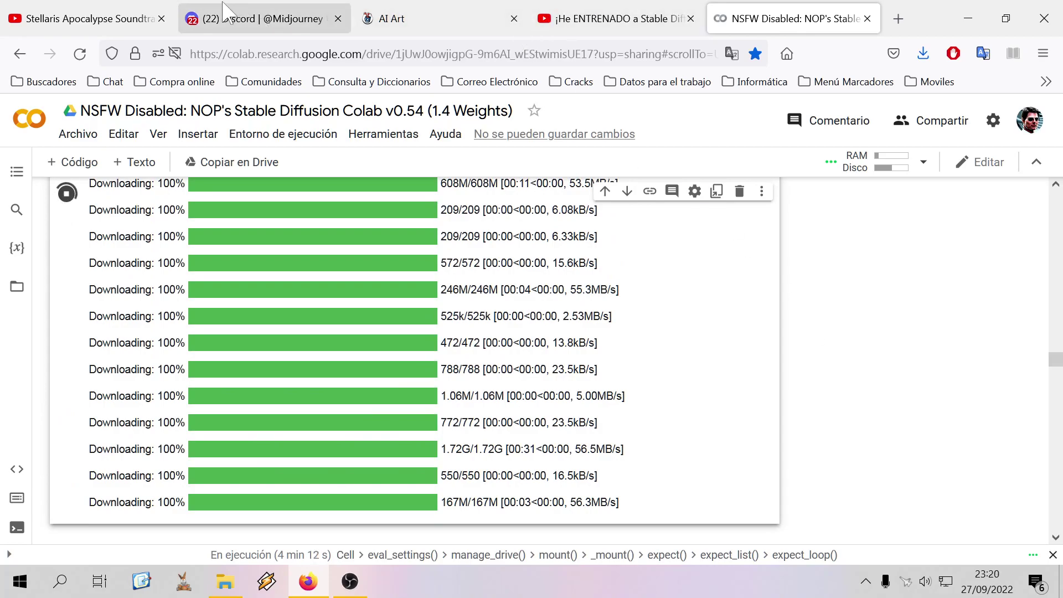
Switch to the Midjourney Bot chat in Discord and send the Michael_Knight.webp photo from the Downloads folder
{"action": "left_click", "coordinate": [246, 18]}
{"action": "scroll", "coordinate": [689, 400], "scroll_direction": "up", "scroll_amount": 5}
{"action": "scroll", "coordinate": [676, 390], "scroll_direction": "down", "scroll_amount": 5}
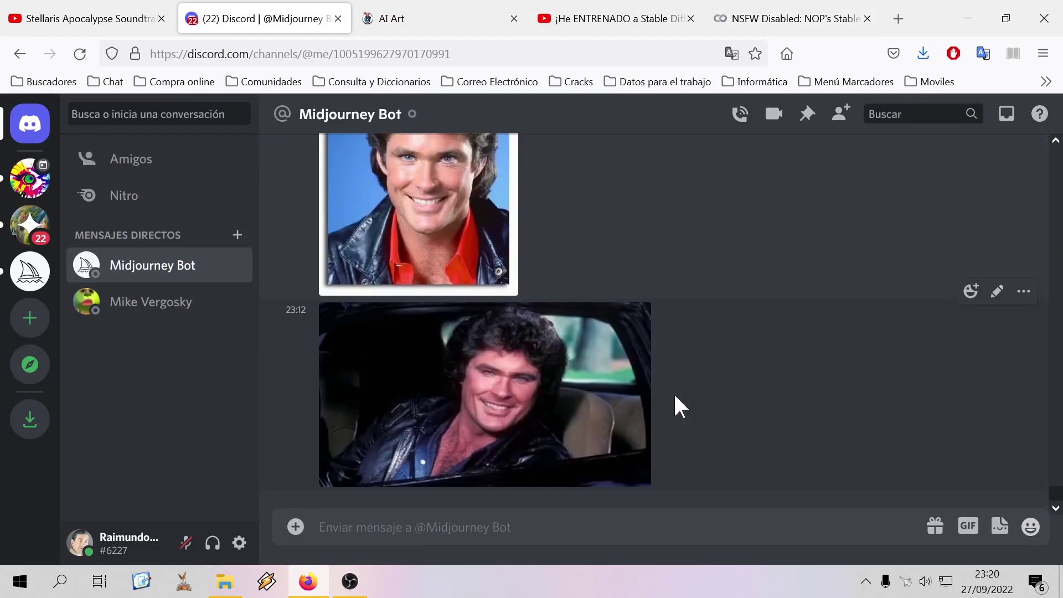
{"action": "left_click", "coordinate": [295, 527]}
{"action": "left_click", "coordinate": [412, 460]}
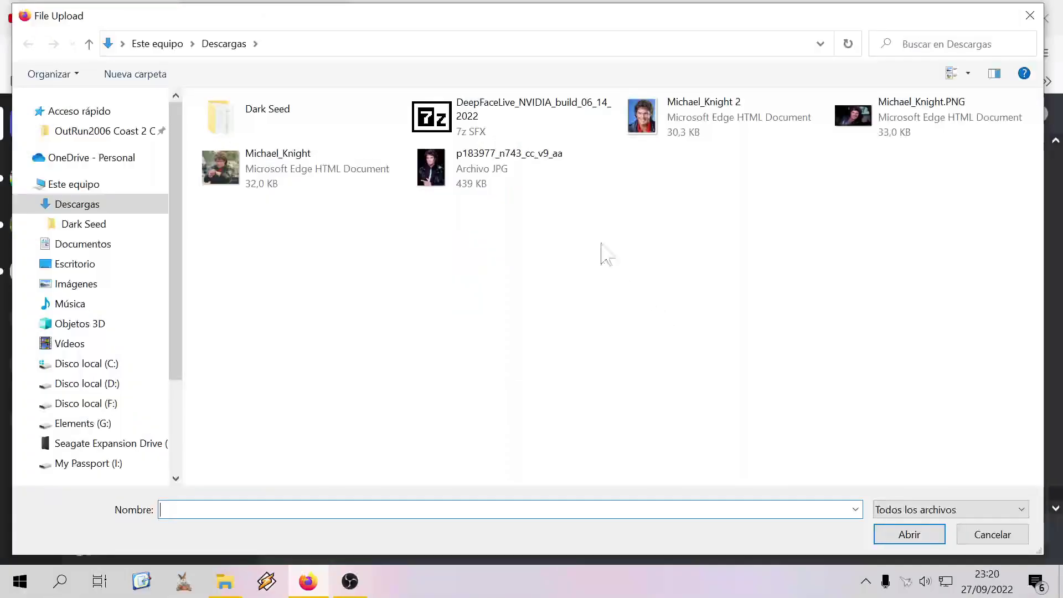
{"action": "double_click", "coordinate": [292, 173]}
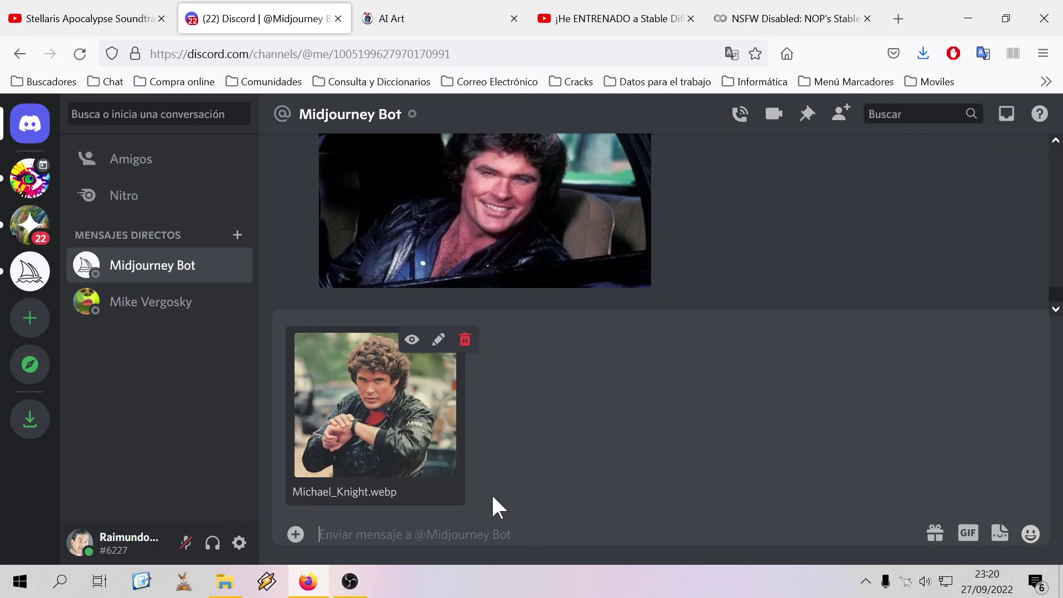
{"action": "key", "text": "Return"}
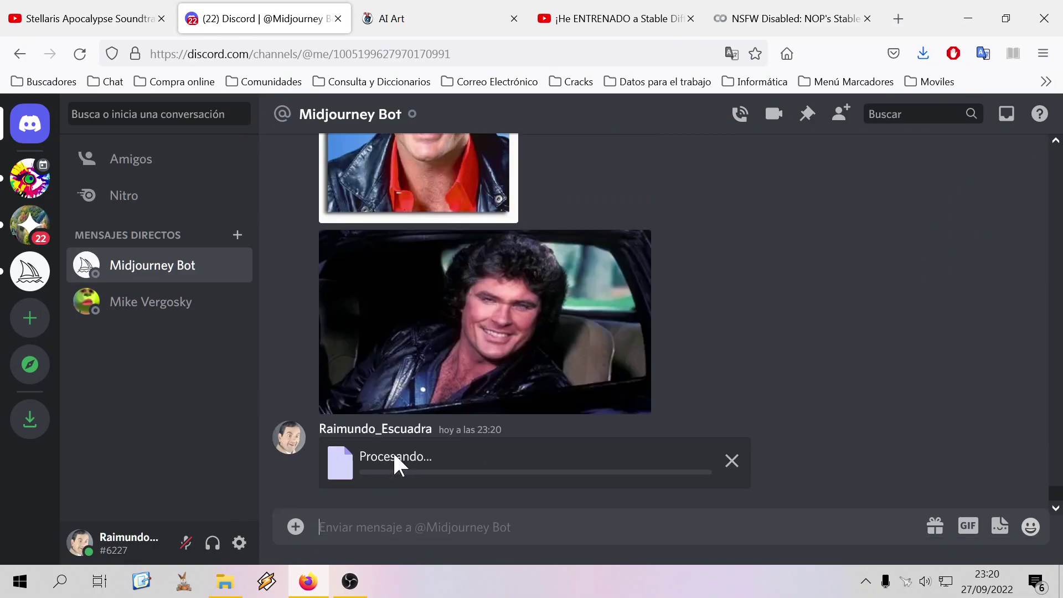
Upload p183977_n743_cc_v9_aa.jpg from the Downloads folder and send it to the Midjourney Bot chat
{"action": "left_click", "coordinate": [295, 528]}
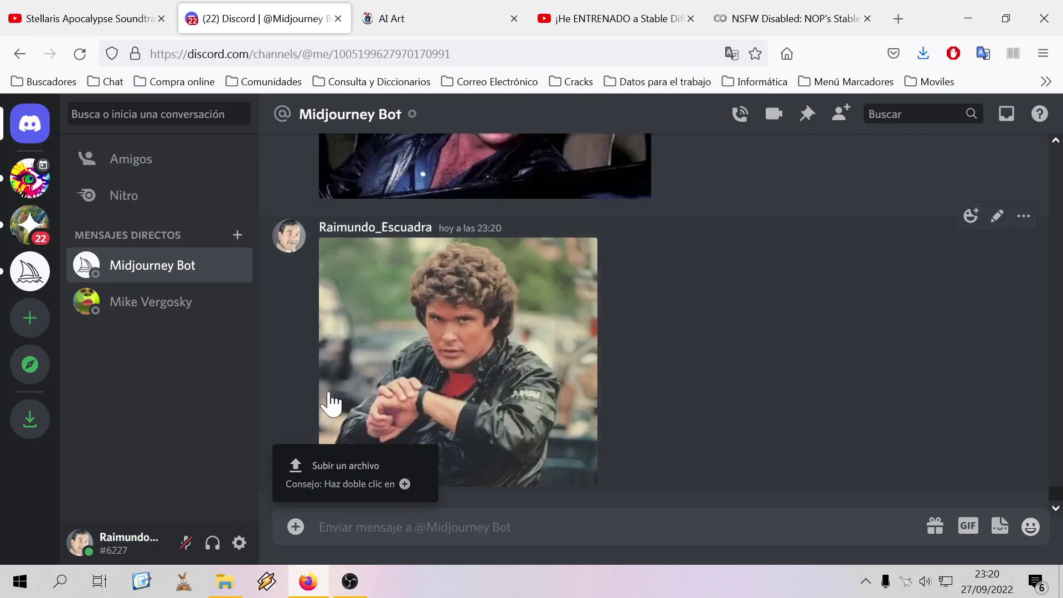
{"action": "left_click", "coordinate": [326, 484]}
{"action": "double_click", "coordinate": [475, 199]}
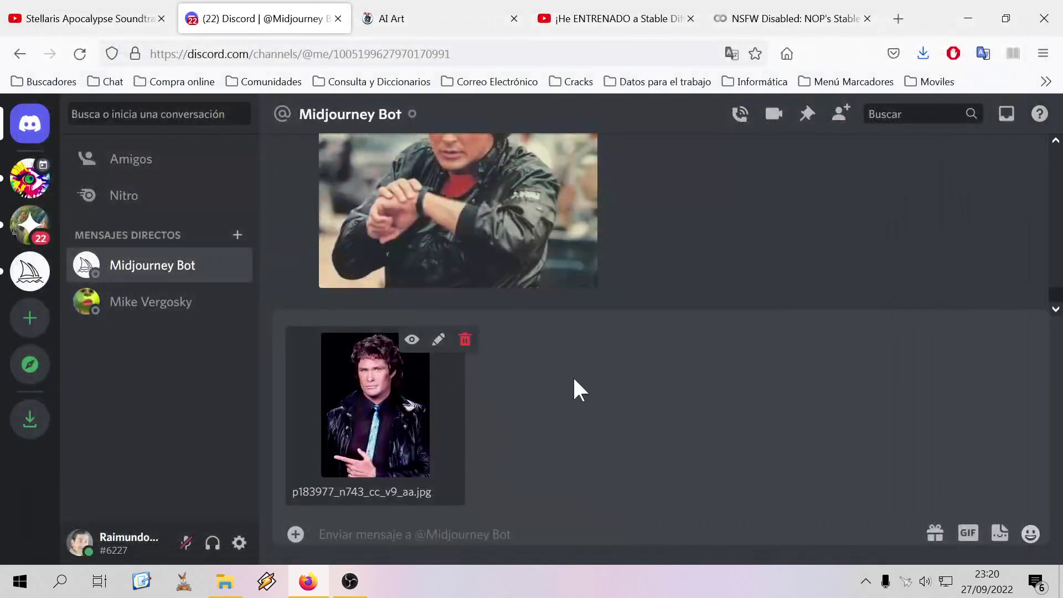
{"action": "key", "text": "Return"}
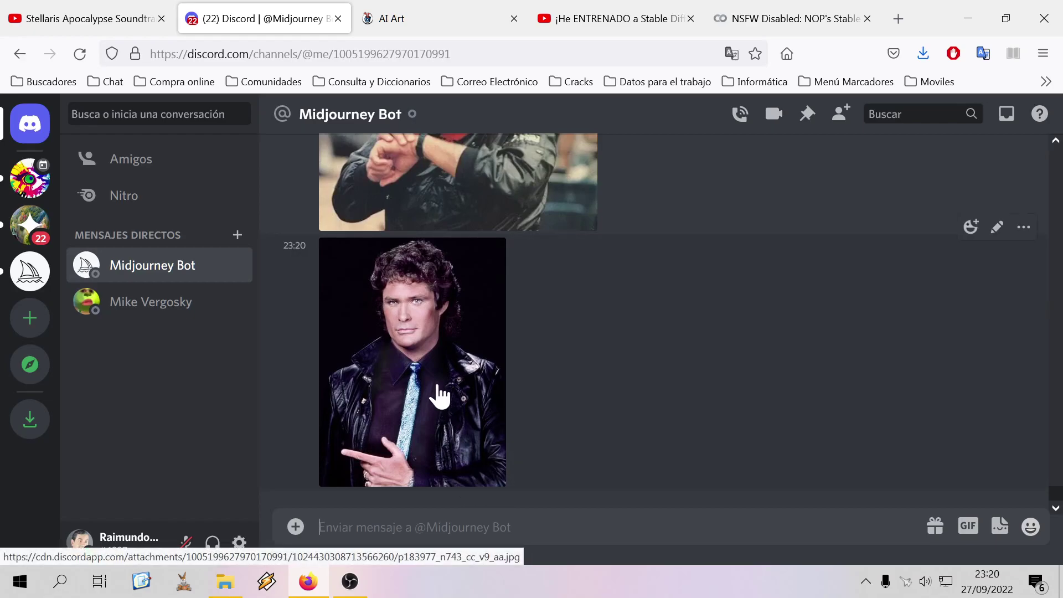
View the original Michael_Knight_2.webp photo in its own browser tab and close that tab
{"action": "scroll", "coordinate": [448, 416], "scroll_direction": "up", "scroll_amount": 5}
{"action": "scroll", "coordinate": [448, 421], "scroll_direction": "up", "scroll_amount": 6}
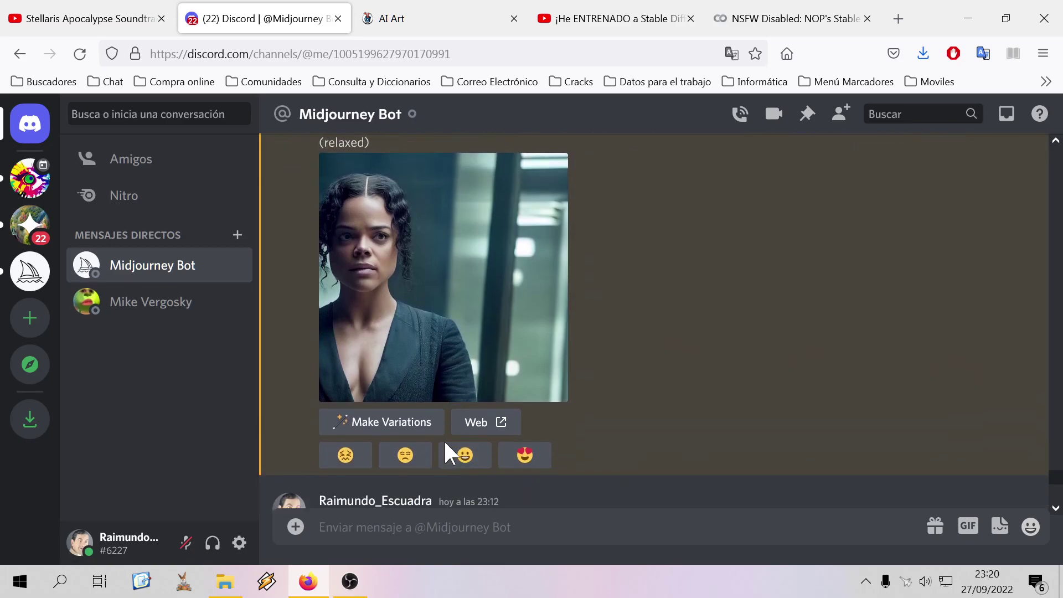
{"action": "scroll", "coordinate": [444, 437], "scroll_direction": "down", "scroll_amount": 6}
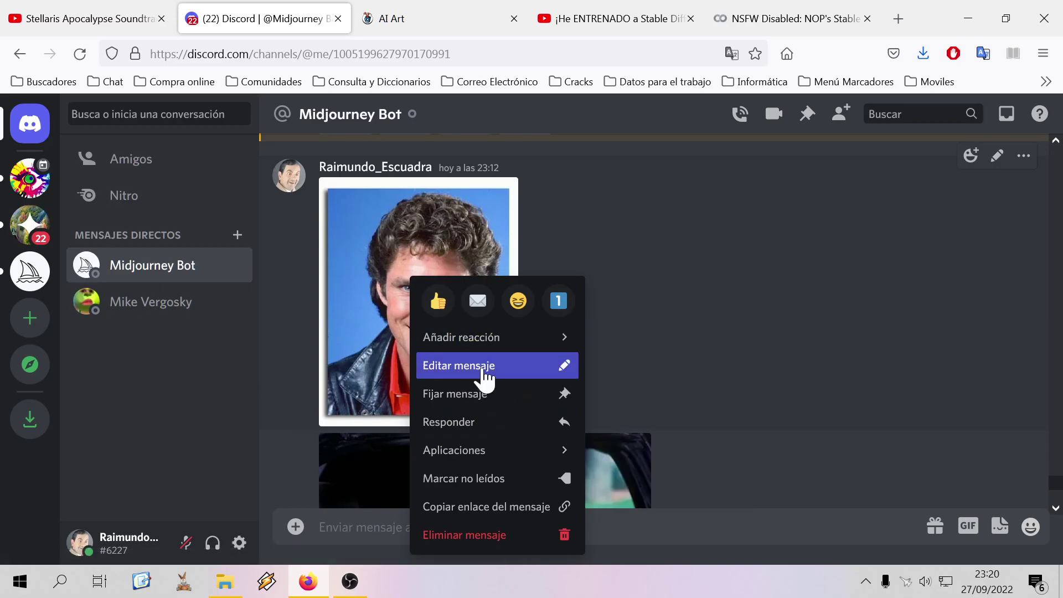
{"action": "right_click", "coordinate": [353, 282]}
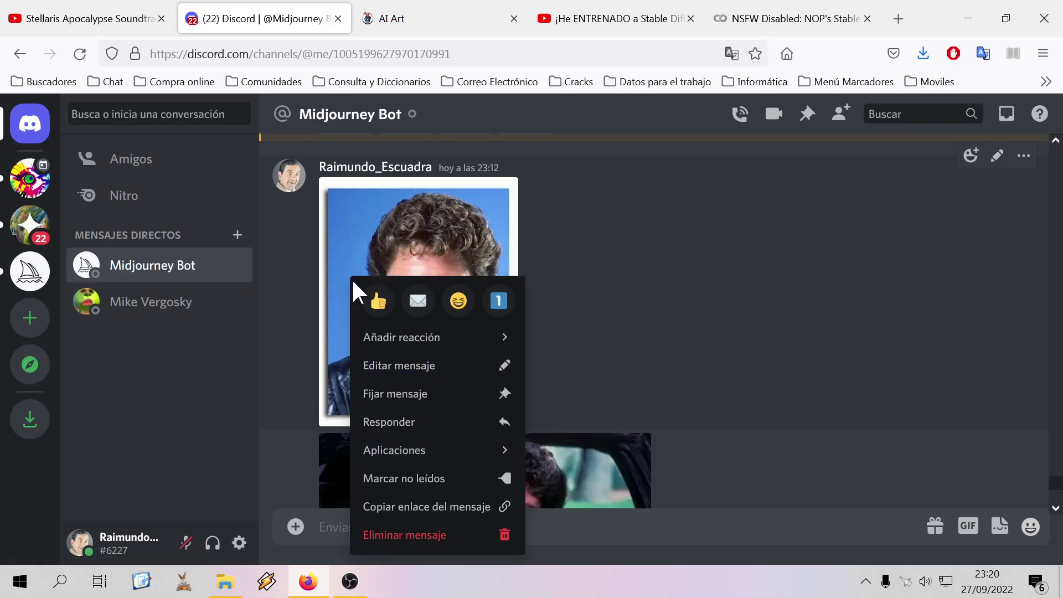
{"action": "left_click", "coordinate": [399, 227]}
{"action": "left_click", "coordinate": [443, 497]}
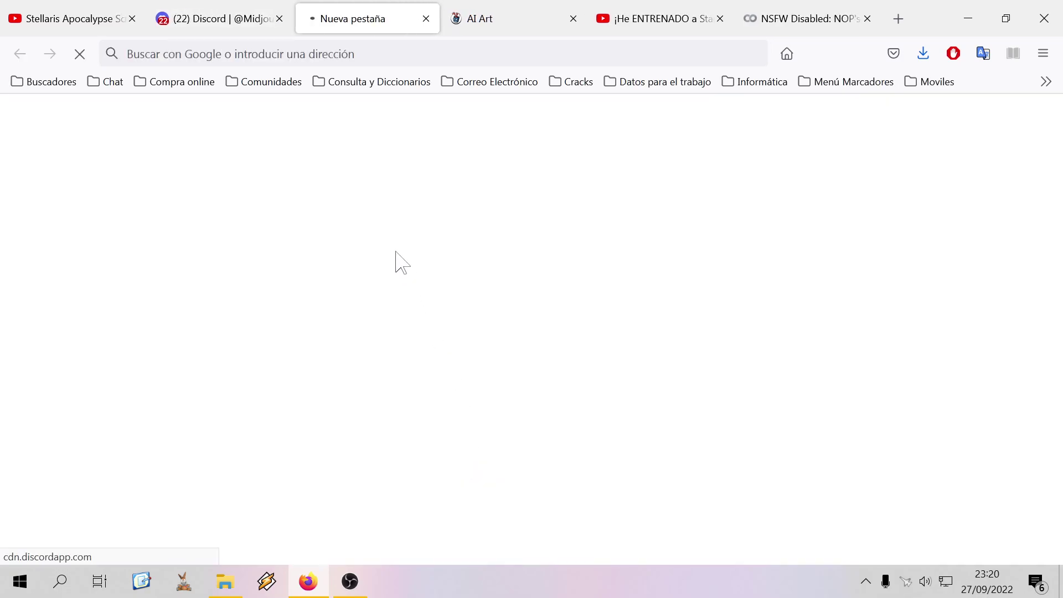
{"action": "right_click", "coordinate": [441, 248]}
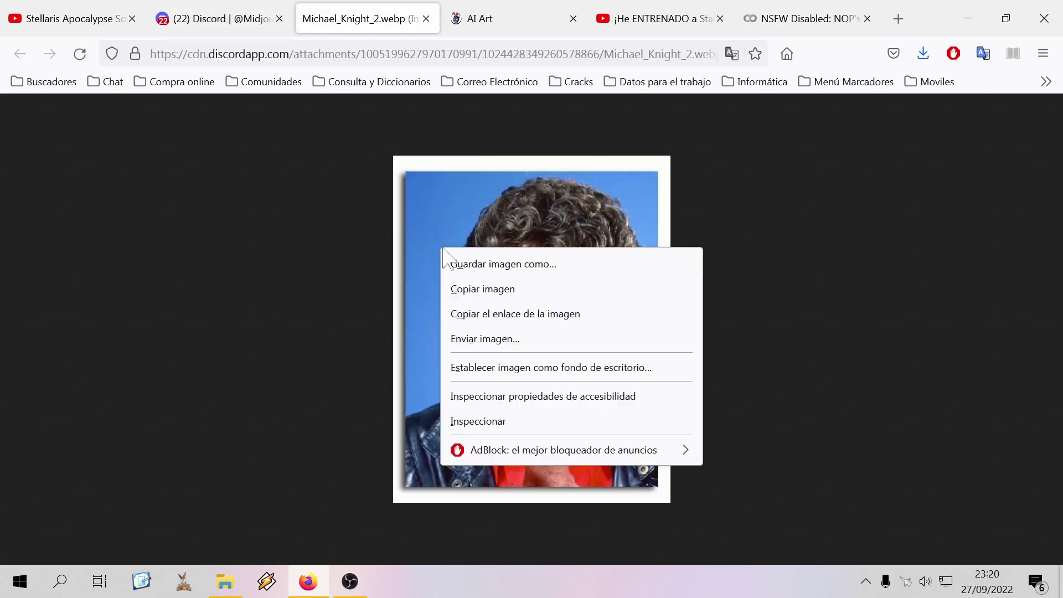
{"action": "left_click", "coordinate": [427, 19]}
{"action": "left_click", "coordinate": [427, 19]}
{"action": "left_click", "coordinate": [692, 304]}
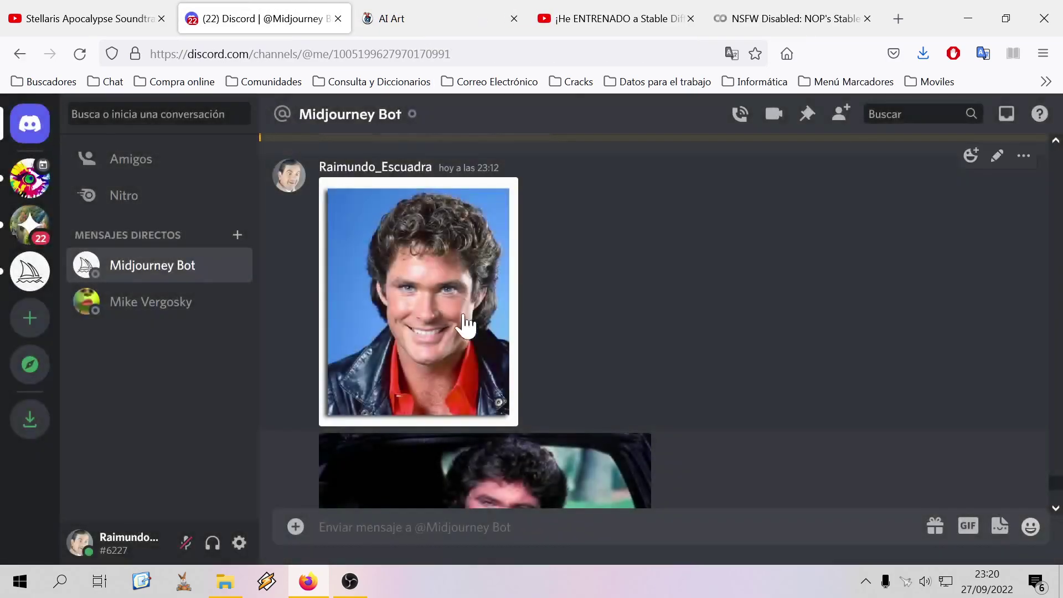
Copy the message link of the blue-background Michael Knight photo and paste it into a new message
{"action": "right_click", "coordinate": [468, 325]}
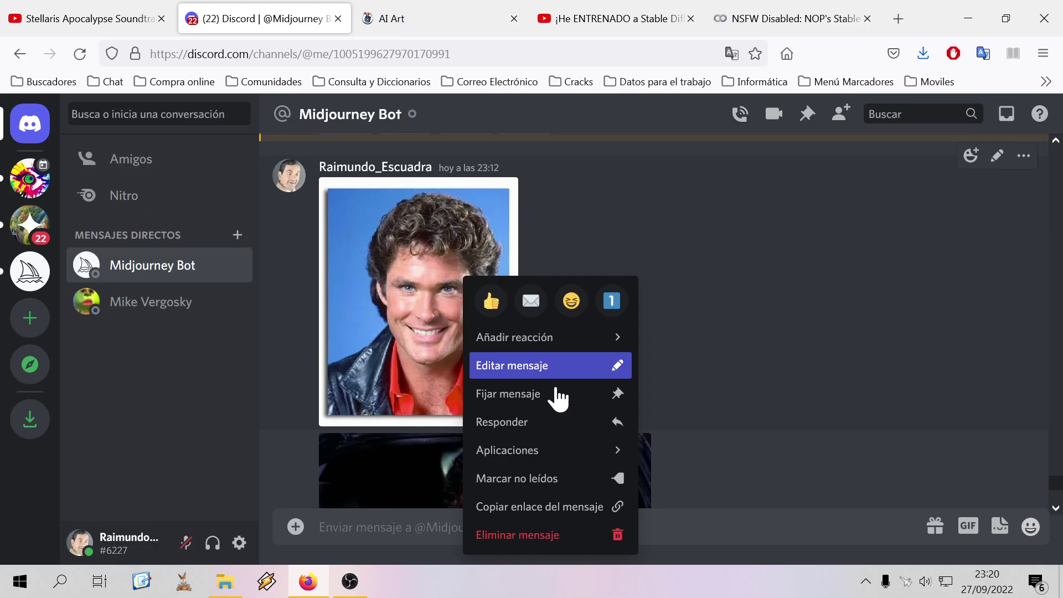
{"action": "mouse_move", "coordinate": [576, 451]}
{"action": "left_click", "coordinate": [567, 508]}
{"action": "key", "text": "ctrl+v"}
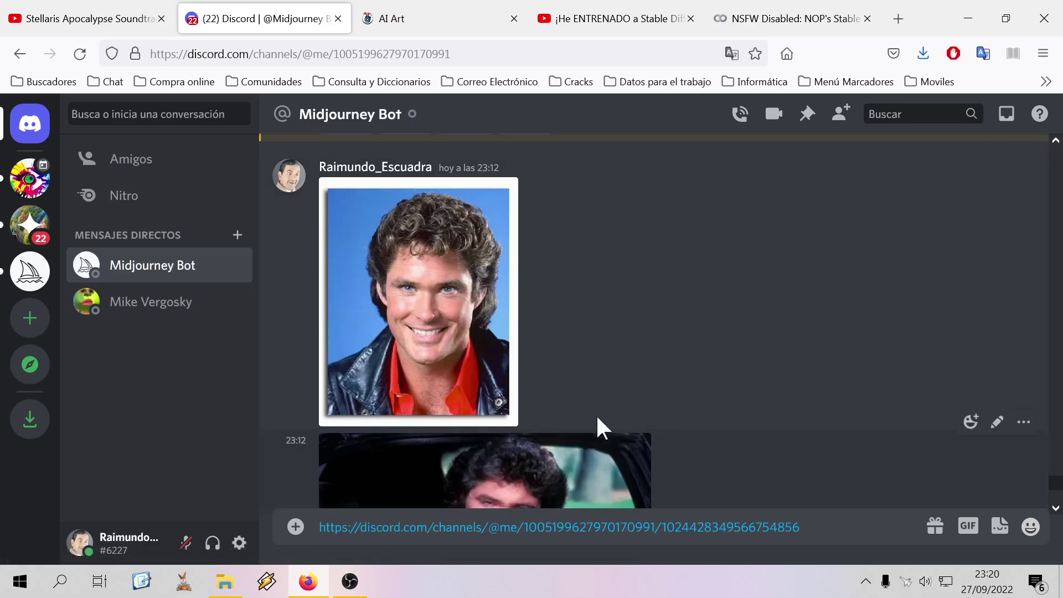
Add the description "David Hasselhof is Michael Knight" after the pasted link
{"action": "type", "text": "is Michael"}
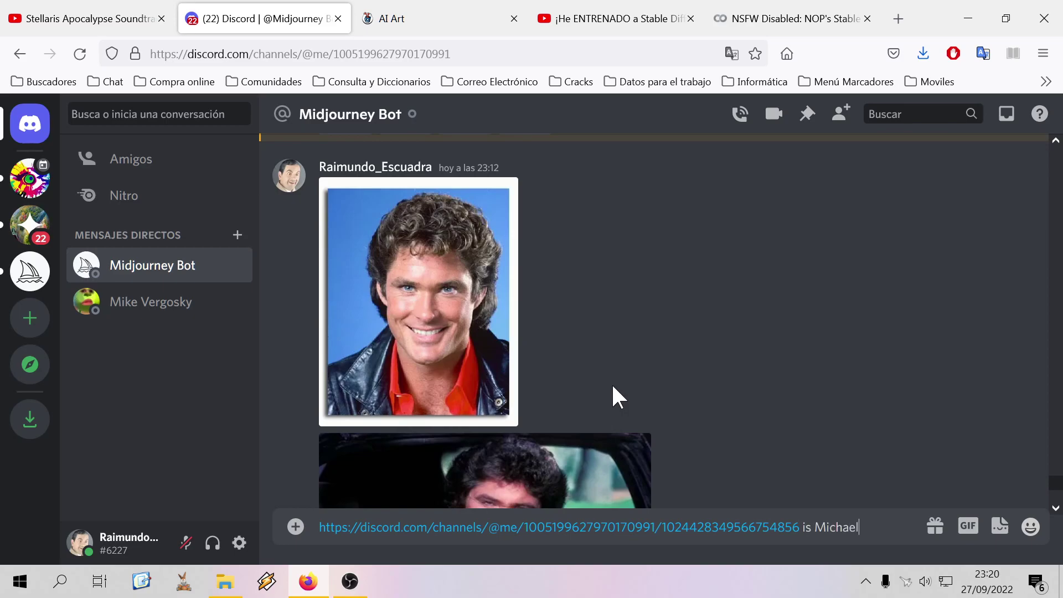
{"action": "key", "text": "BackSpace"}
{"action": "key", "text": "BackSpace"}
{"action": "key", "text": "BackSpace"}
{"action": "key", "text": "BackSpace"}
{"action": "key", "text": "BackSpace"}
{"action": "key", "text": "BackSpace"}
{"action": "key", "text": "BackSpace"}
{"action": "key", "text": "BackSpace"}
{"action": "key", "text": "BackSpace"}
{"action": "key", "text": "BackSpace"}
{"action": "type", "text": "David Hasselhof "}
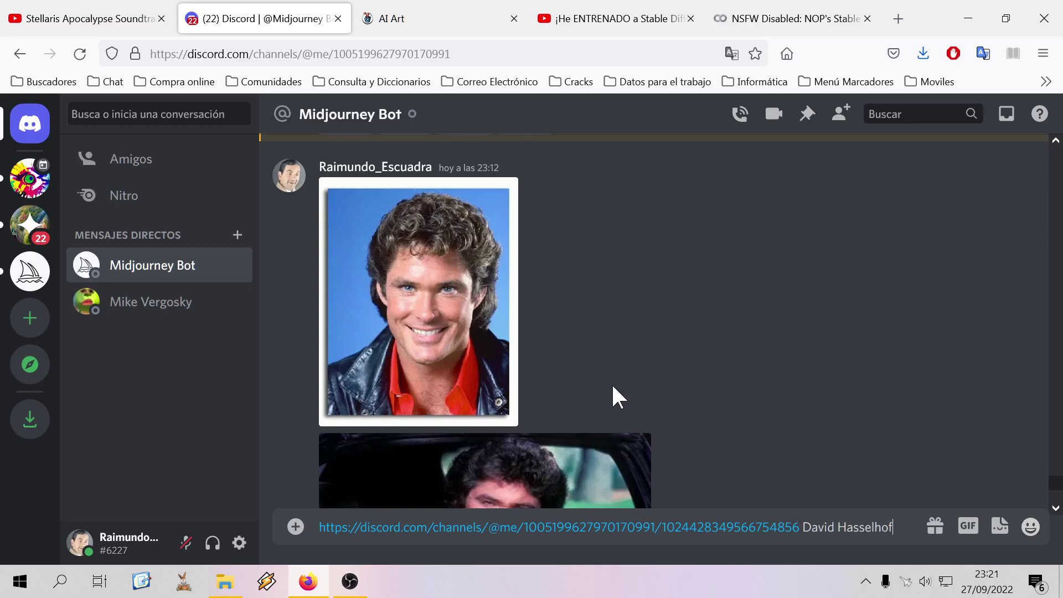
{"action": "type", "text": "is Mi"}
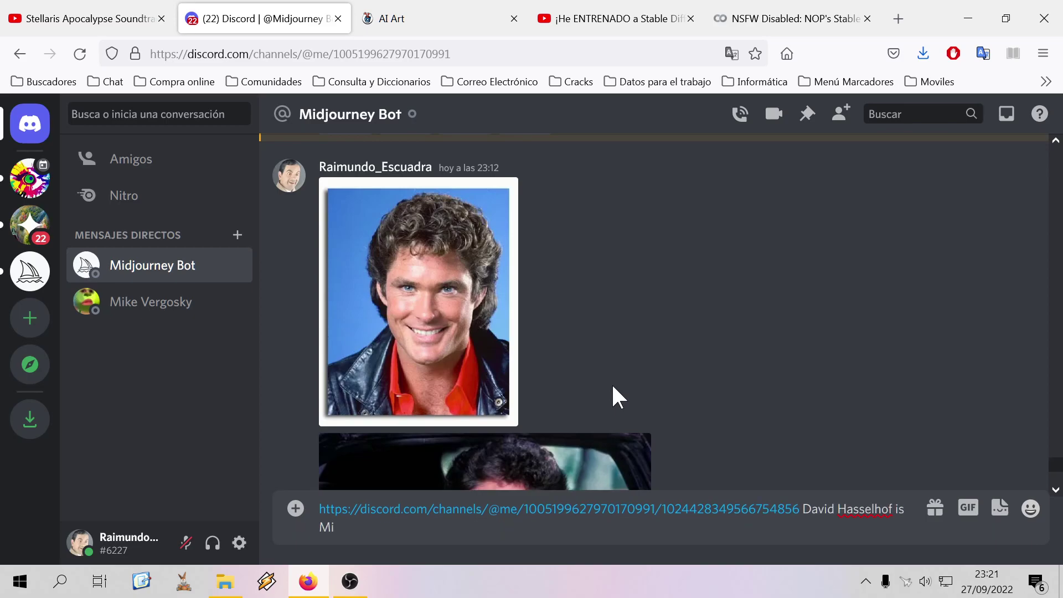
{"action": "type", "text": "chael Knight"}
Select the description after the link, clear the selection and send the message to the Midjourney Bot chat
{"action": "key", "text": "shift+Home"}
{"action": "key", "text": "shift+Left"}
{"action": "key", "text": "shift+Left"}
{"action": "key", "text": "shift+Left"}
{"action": "key", "text": "shift+Left"}
{"action": "key", "text": "shift+Left"}
{"action": "key", "text": "shift+Left"}
{"action": "key", "text": "shift+Left"}
{"action": "key", "text": "shift+Left"}
{"action": "key", "text": "shift+Left"}
{"action": "key", "text": "shift+Left"}
{"action": "key", "text": "shift+Left"}
{"action": "key", "text": "shift+Left"}
{"action": "key", "text": "shift+Left"}
{"action": "key", "text": "shift+Left"}
{"action": "key", "text": "shift+Left"}
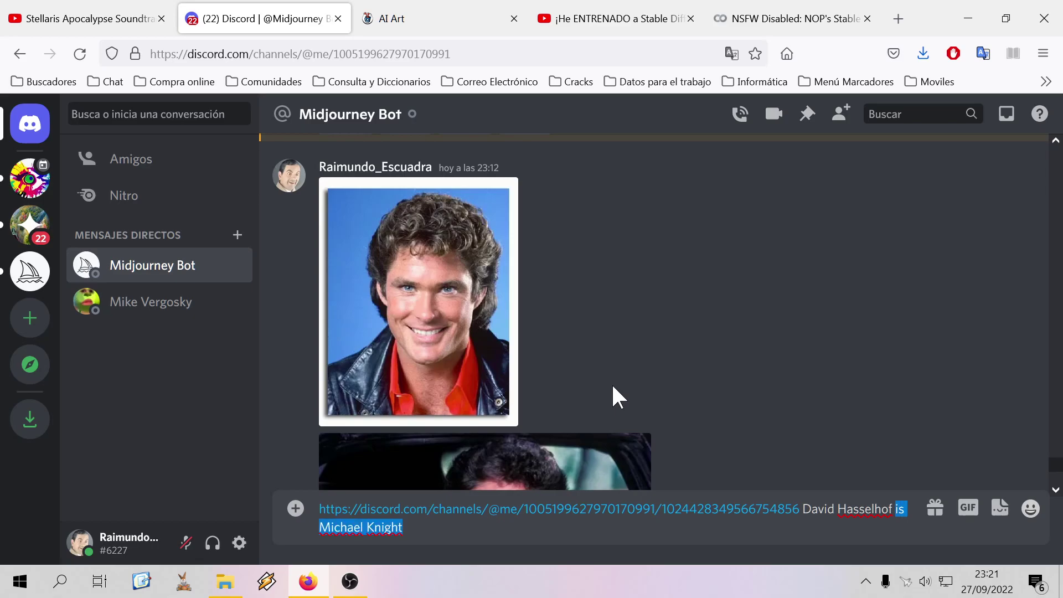
{"action": "key", "text": "shift+Left"}
{"action": "key", "text": "shift+Left"}
{"action": "key", "text": "shift+Left"}
{"action": "key", "text": "shift+Left"}
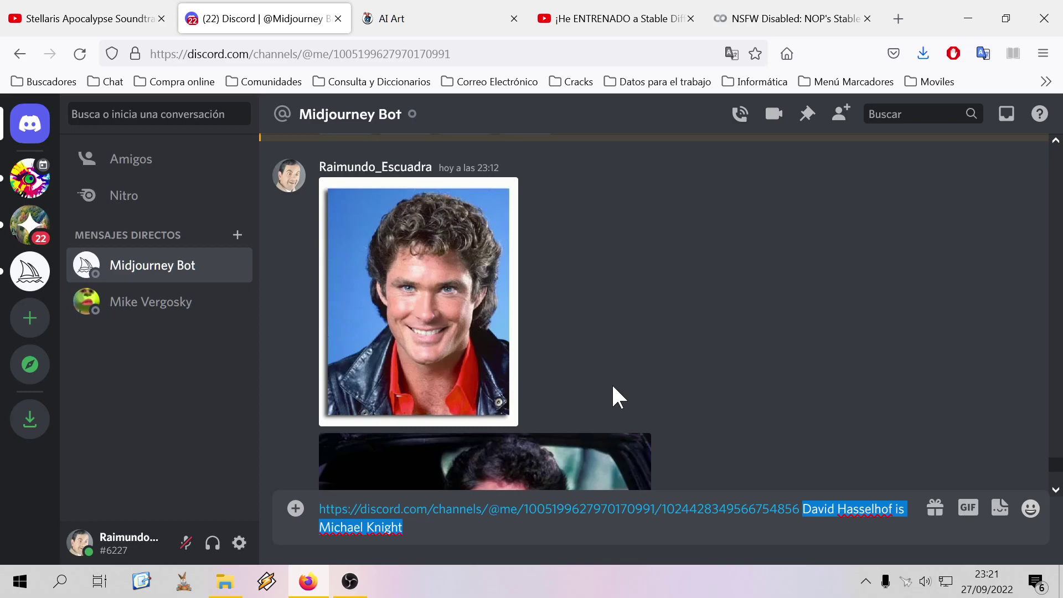
{"action": "key", "text": "Right"}
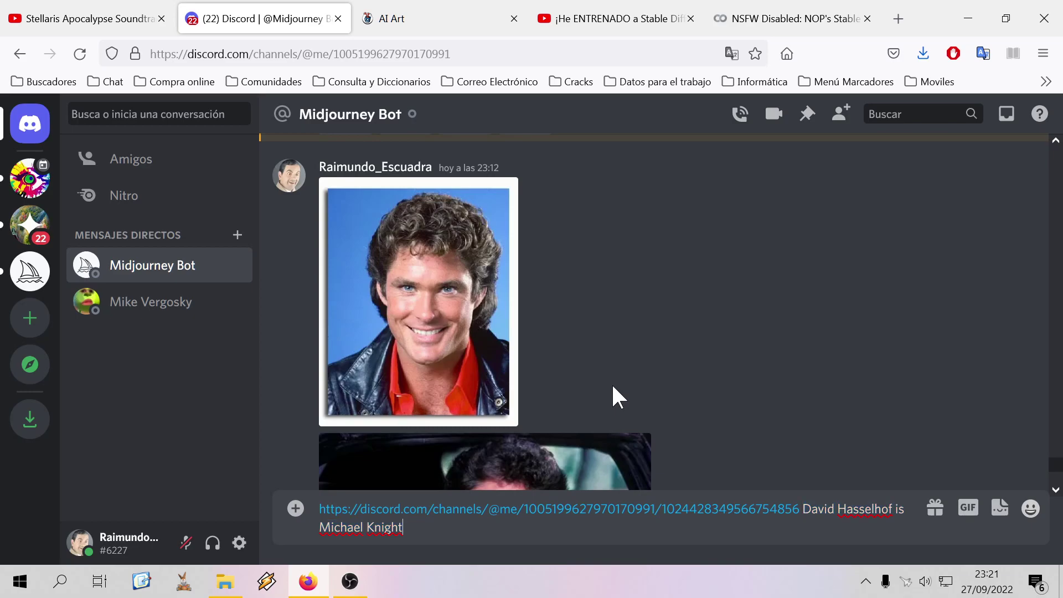
{"action": "key", "text": "Return"}
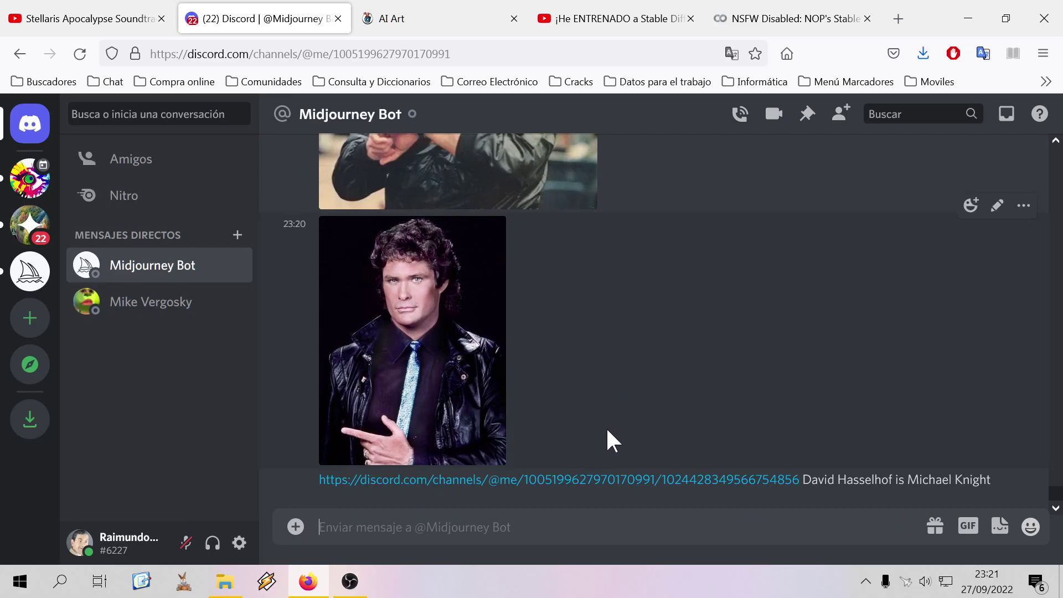
Try to run Midjourney's Cancel Job on the sent link message
{"action": "type", "text": "i"}
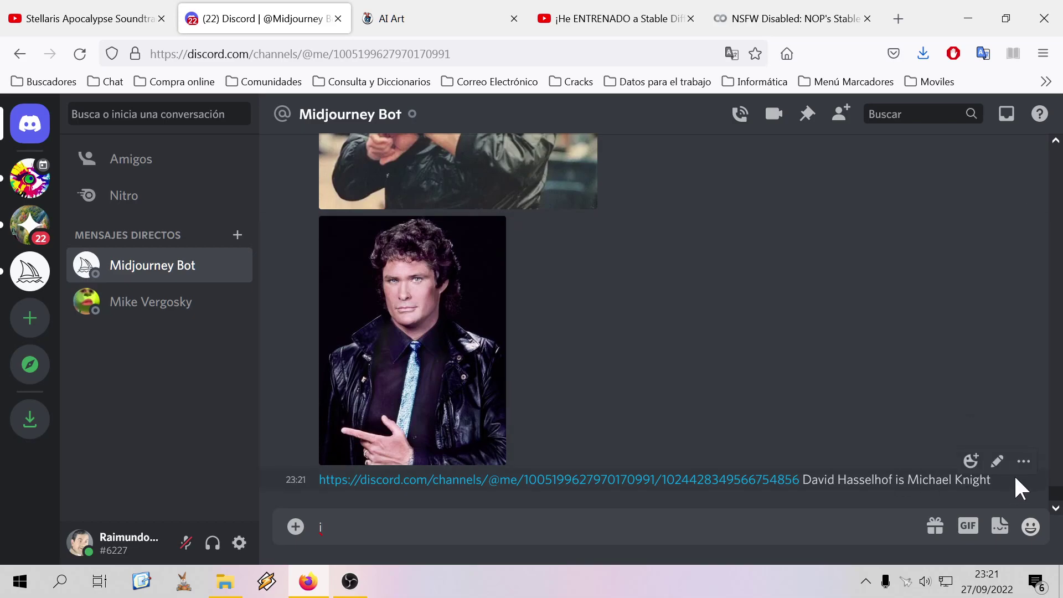
{"action": "left_click", "coordinate": [1023, 462]}
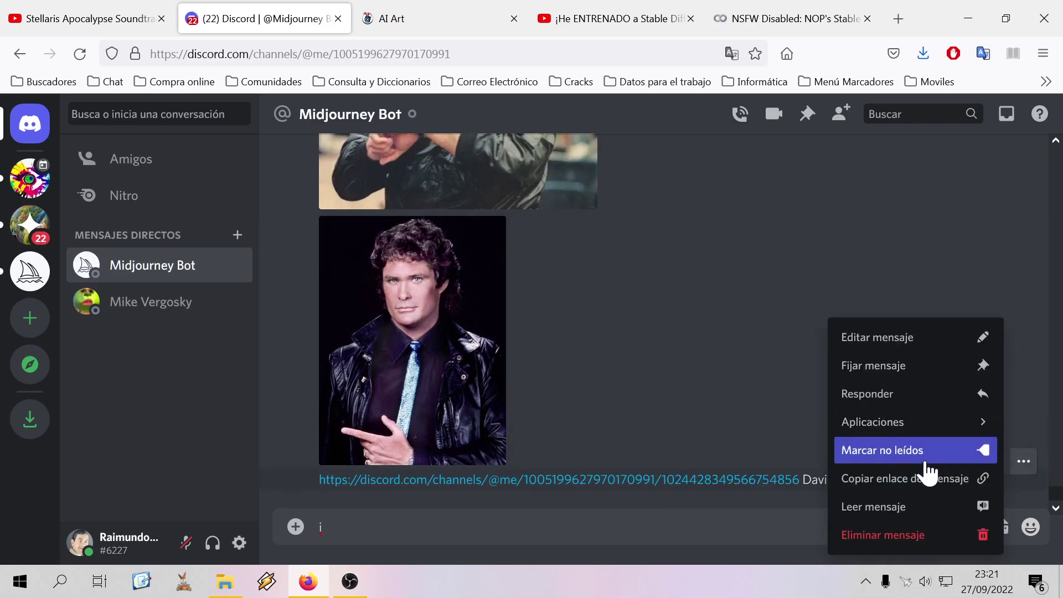
{"action": "mouse_move", "coordinate": [903, 410]}
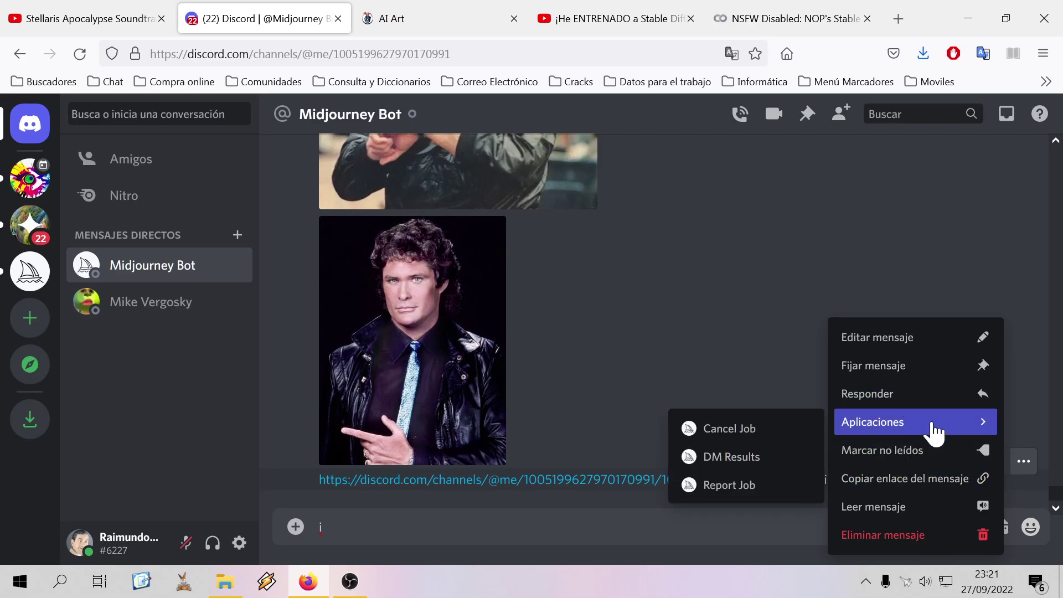
{"action": "left_click", "coordinate": [796, 434]}
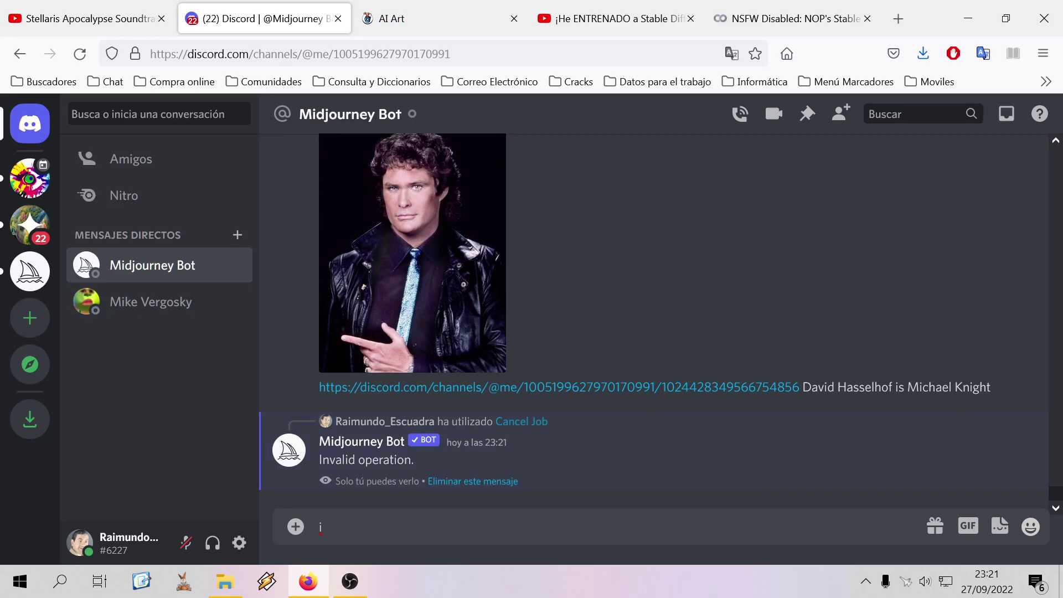
Start an /imagine prompt with the message link copied from the blue-background Michael Knight photo
{"action": "key", "text": "BackSpace"}
{"action": "type", "text": "/"}
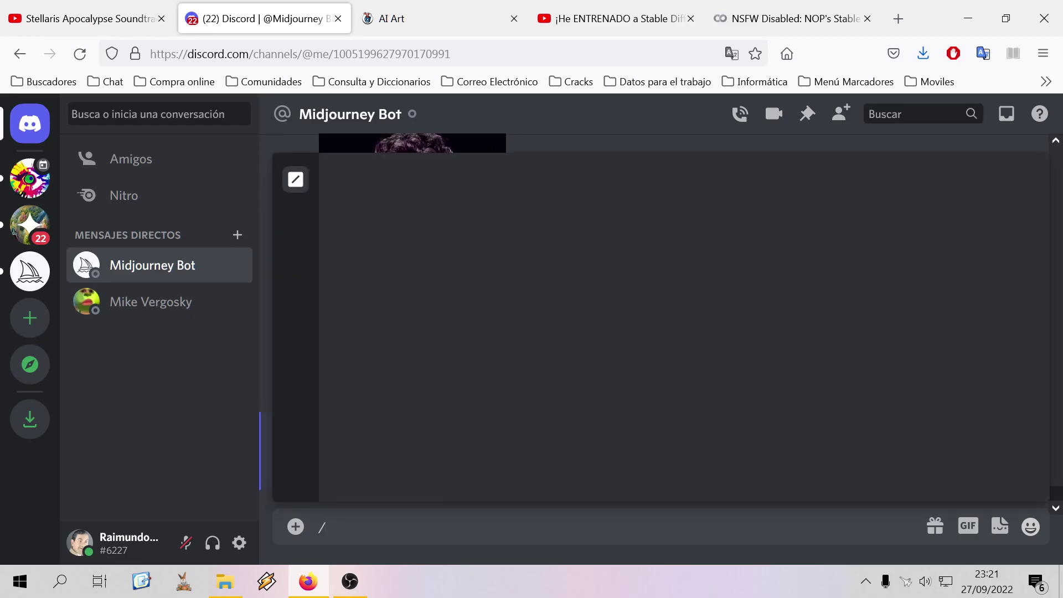
{"action": "type", "text": "imagine"}
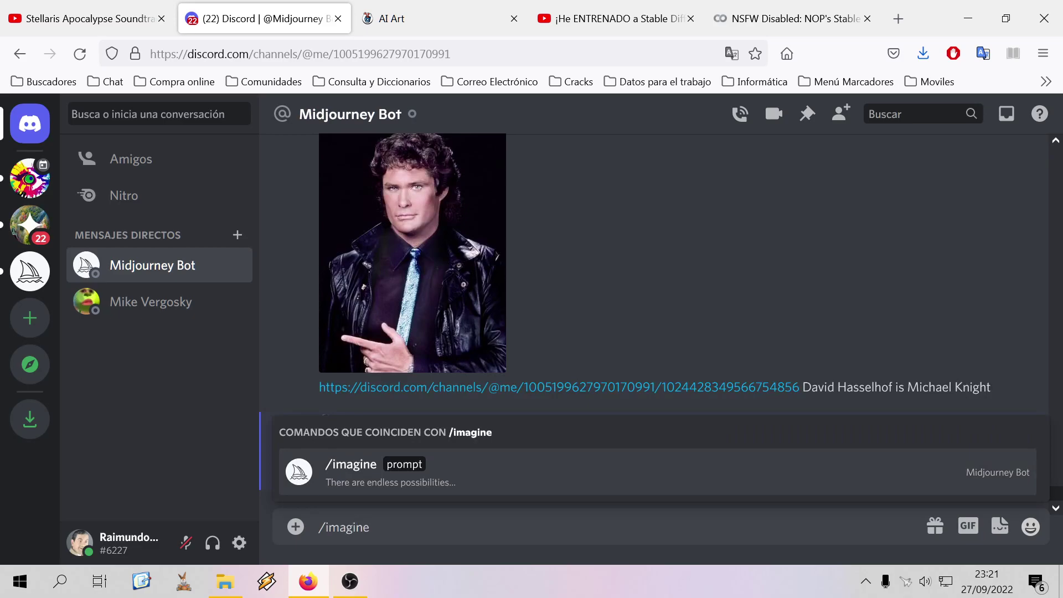
{"action": "left_click", "coordinate": [406, 475]}
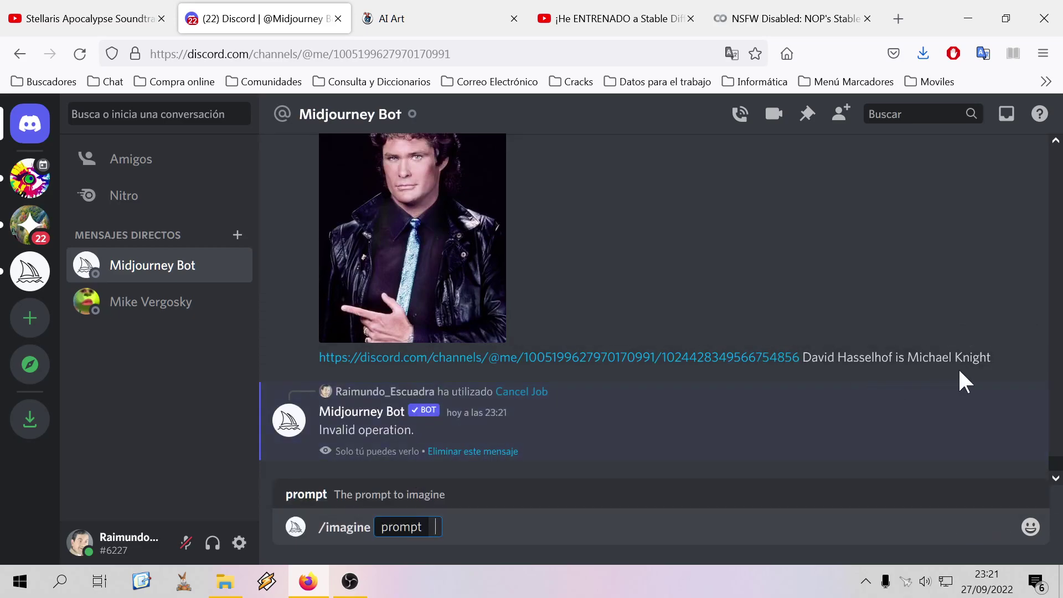
{"action": "left_click_drag", "start_coordinate": [993, 360], "coordinate": [353, 357]}
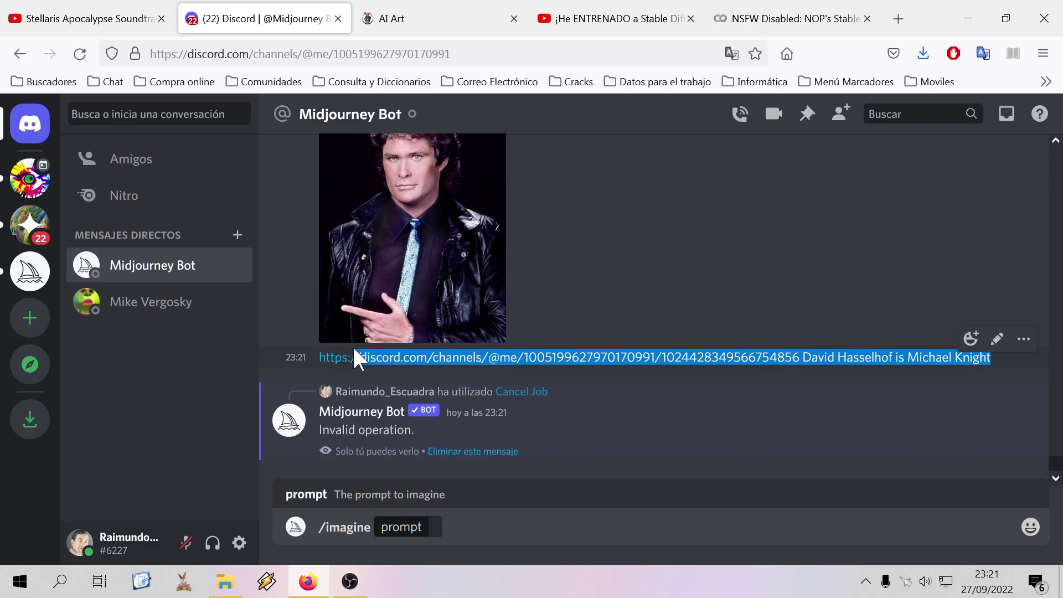
{"action": "left_click", "coordinate": [436, 527]}
{"action": "scroll", "coordinate": [560, 393], "scroll_direction": "up", "scroll_amount": 15}
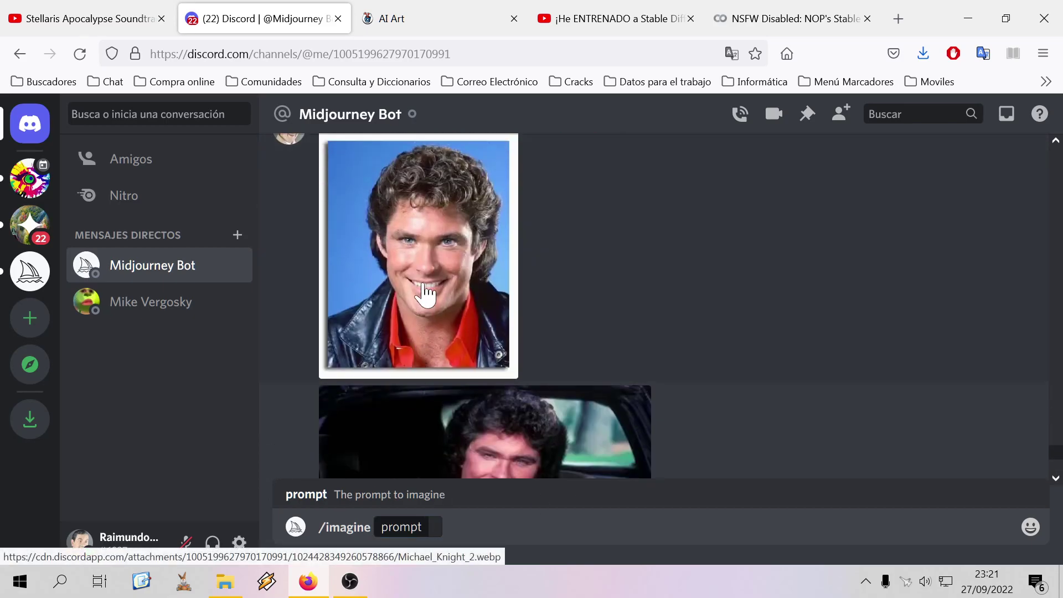
{"action": "right_click", "coordinate": [423, 294]}
{"action": "left_click", "coordinate": [535, 507]}
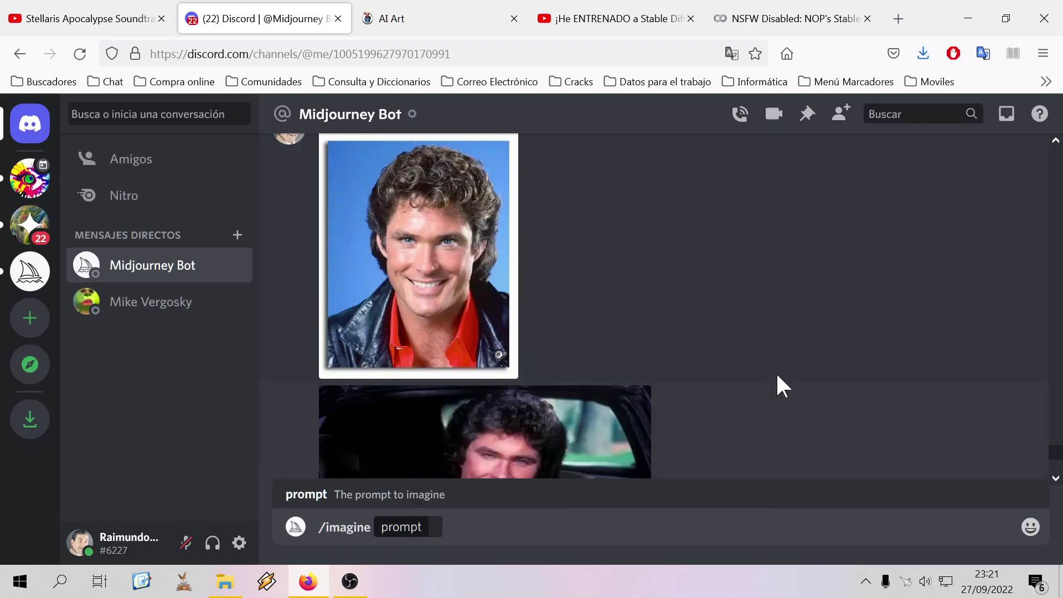
{"action": "scroll", "coordinate": [614, 434], "scroll_direction": "down", "scroll_amount": 10}
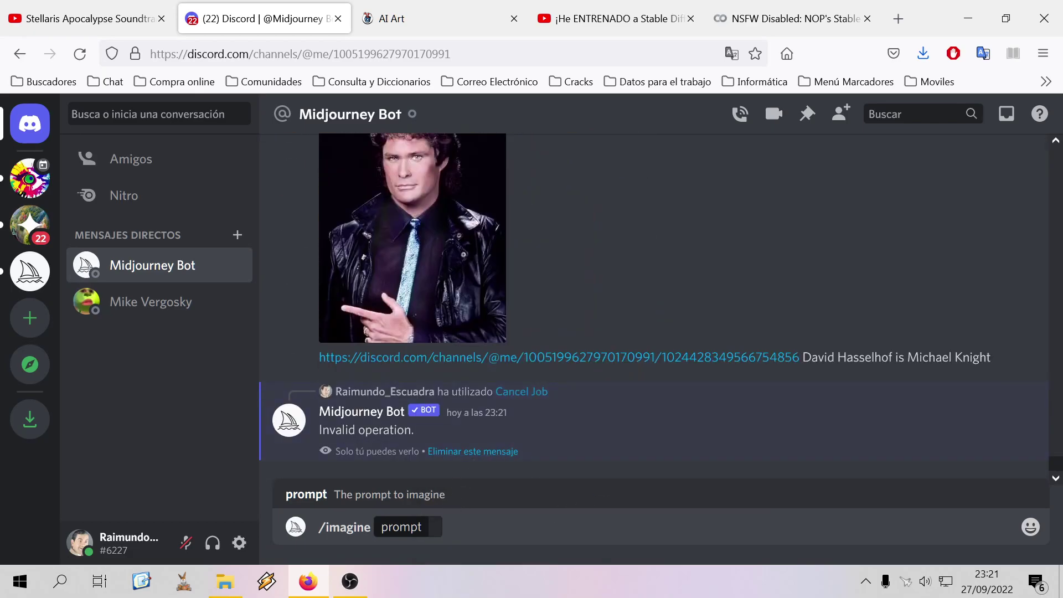
{"action": "key", "text": "ctrl+v"}
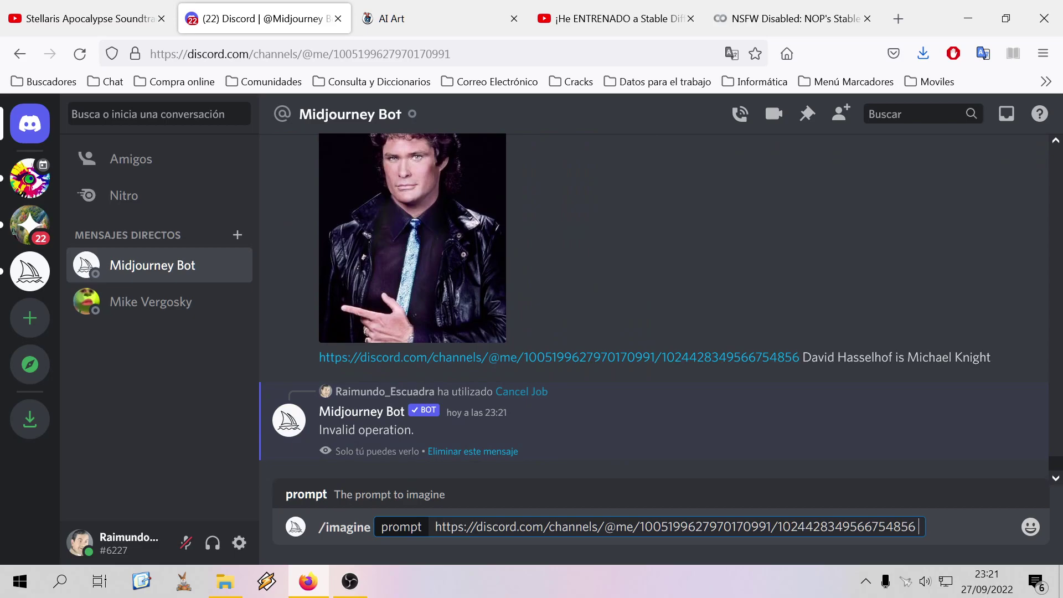
Complete the prompt with "David Hasselhof is Michael Knight" and submit it to Midjourney
{"action": "type", "text": "David Ha"}
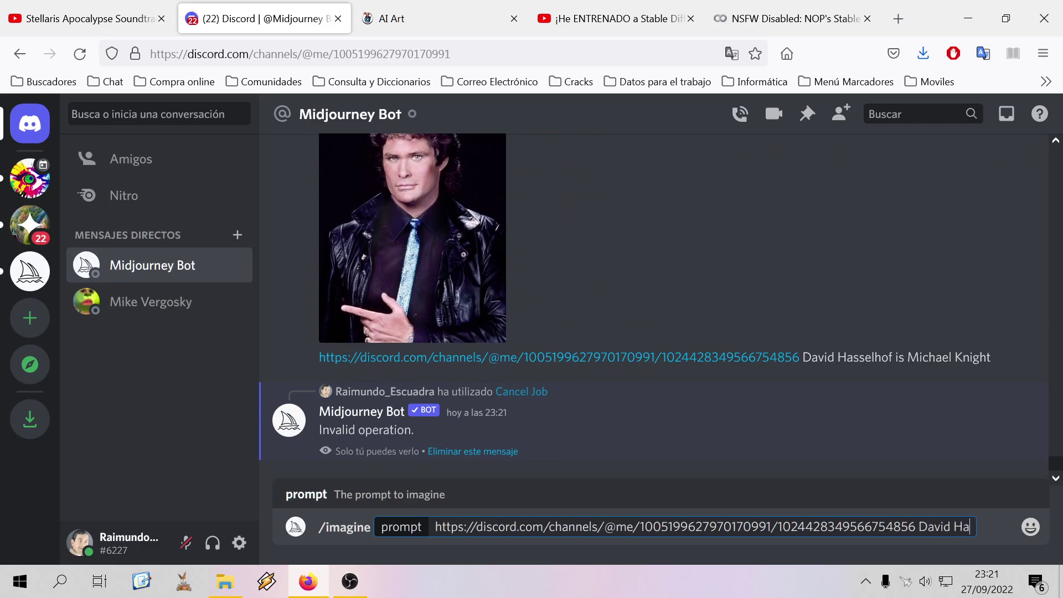
{"action": "type", "text": "sselho"}
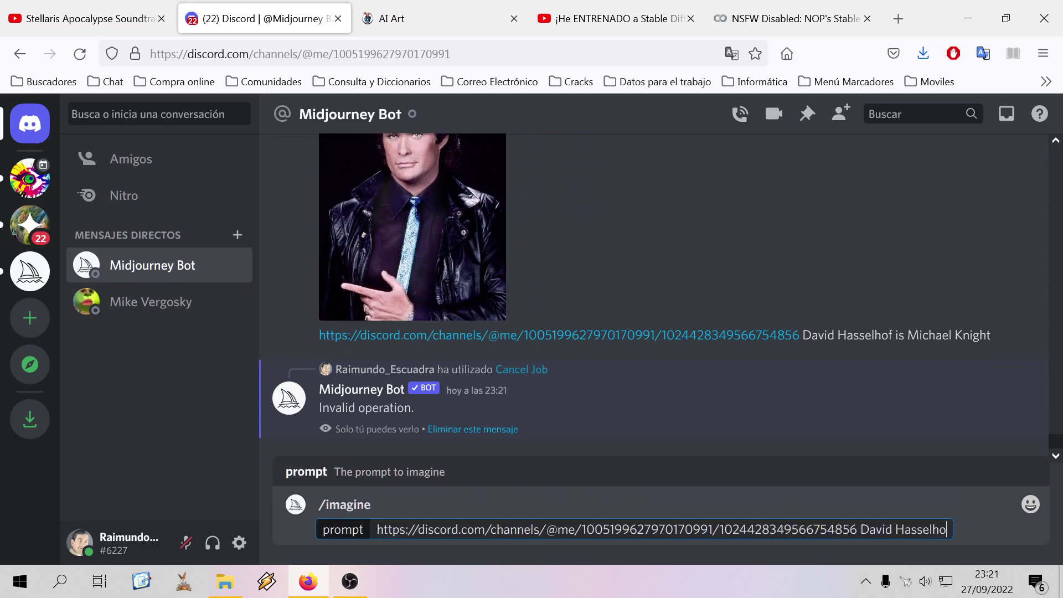
{"action": "type", "text": "f is Michea"}
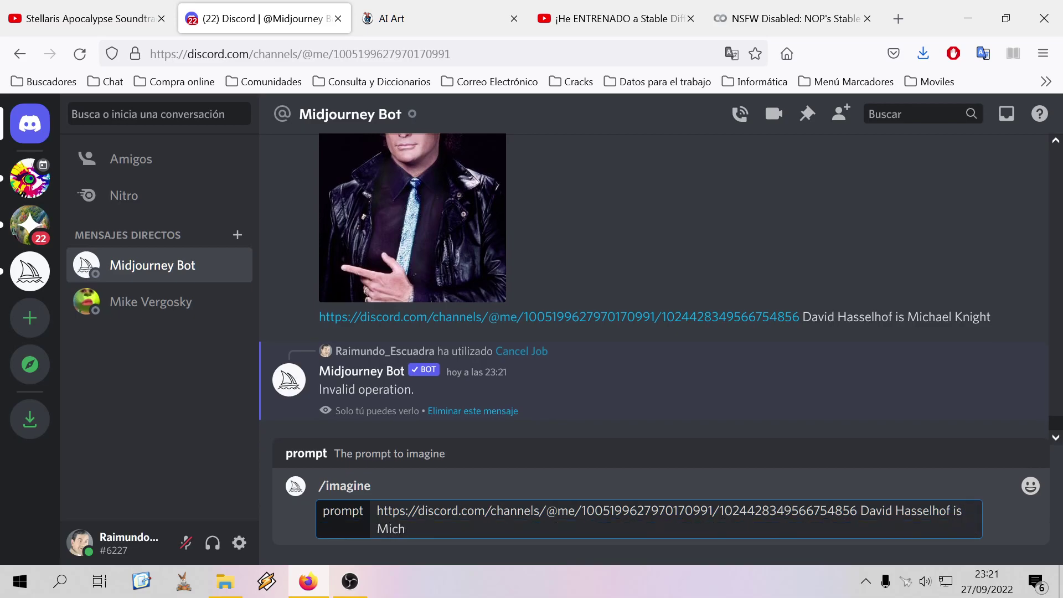
{"action": "key", "text": "BackSpace"}
{"action": "key", "text": "BackSpace"}
{"action": "type", "text": "ael Knight"}
{"action": "key", "text": "Return"}
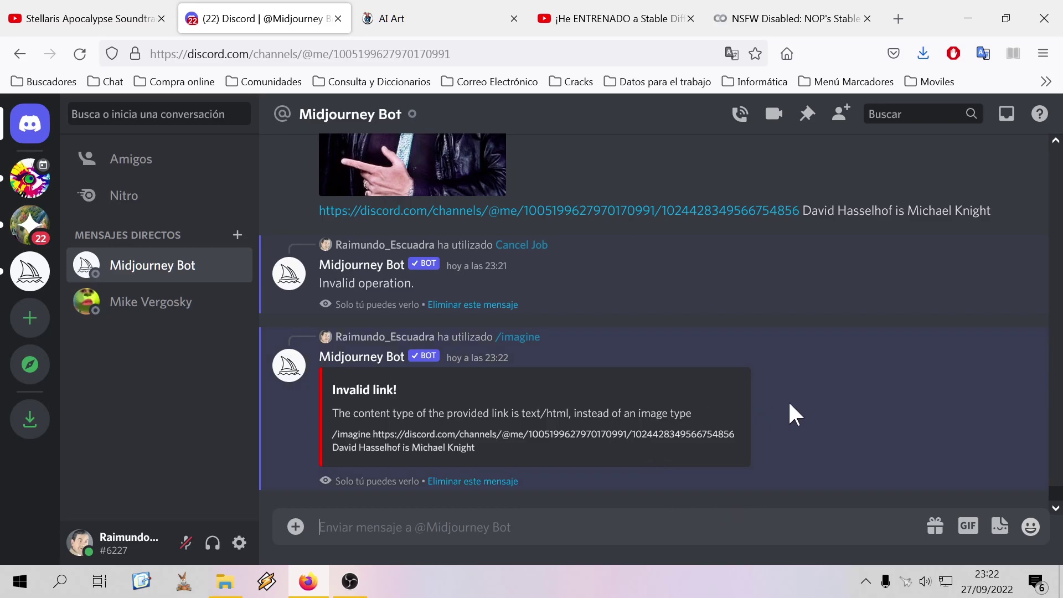
Send the photo's message link on its own to the Midjourney Bot chat
{"action": "key", "text": "ctrl+v"}
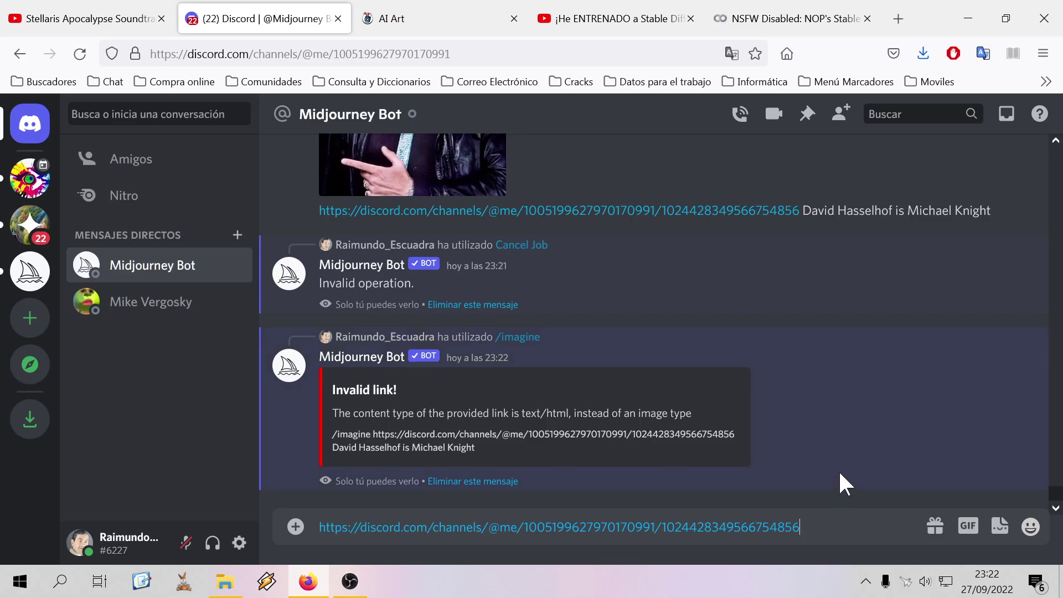
{"action": "key", "text": "Return"}
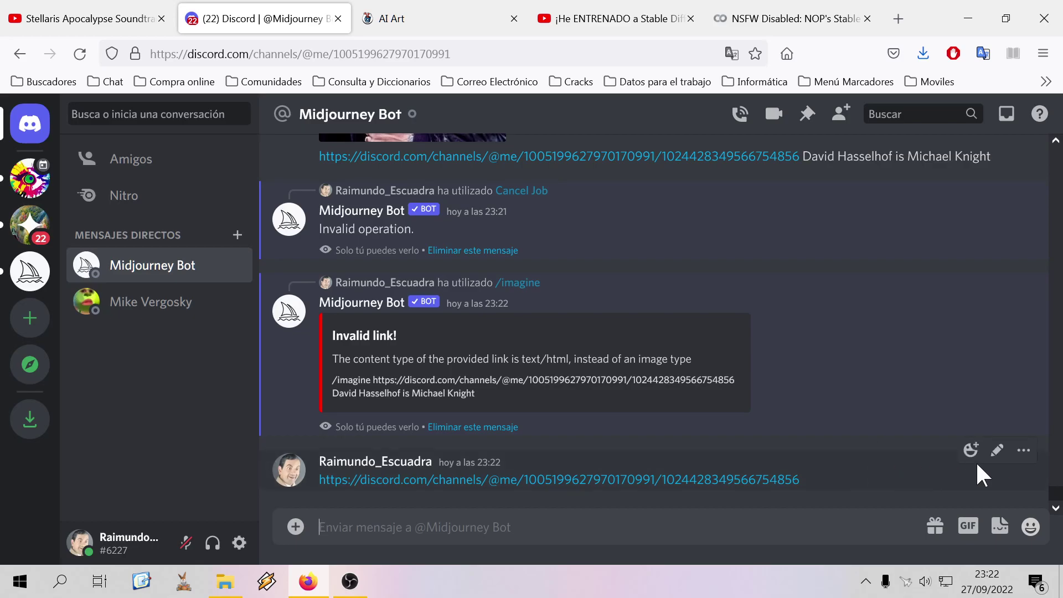
{"action": "left_click", "coordinate": [1024, 455]}
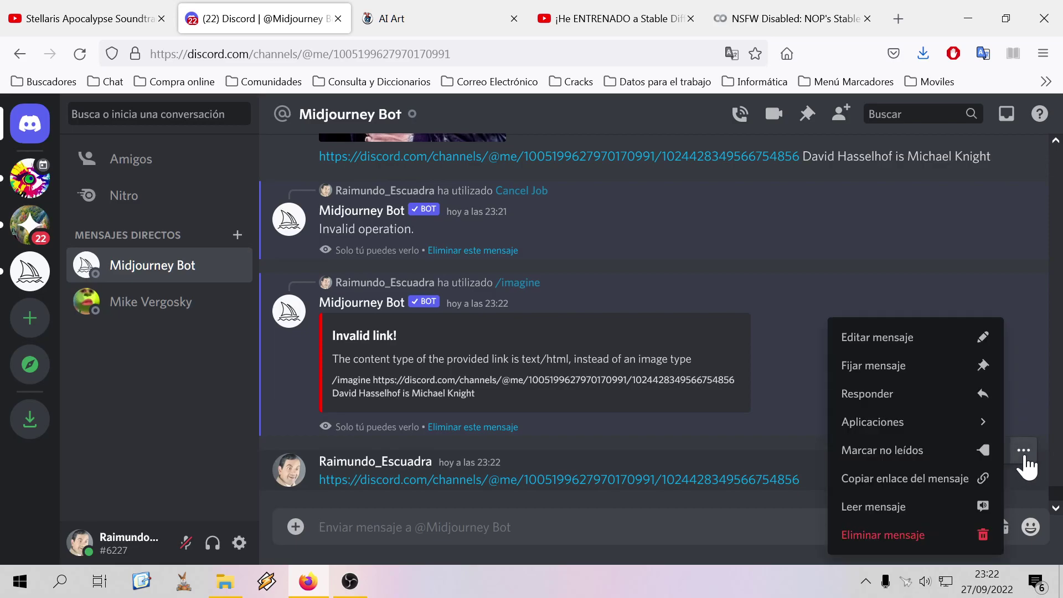
{"action": "left_click", "coordinate": [1025, 459]}
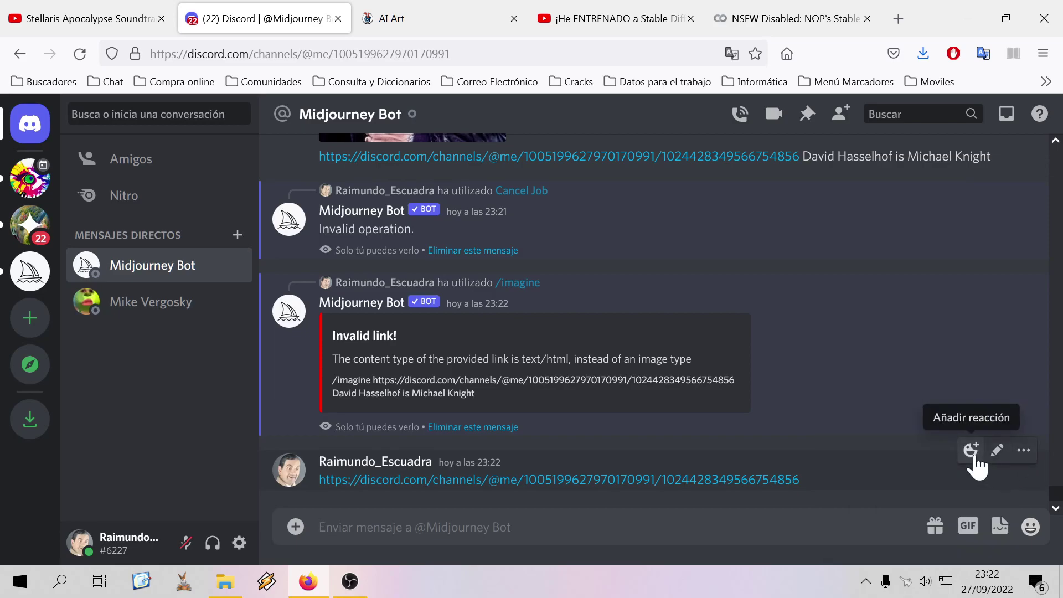
Try reacting to the sent link message with the envelope emoji, and remove the reaction
{"action": "left_click", "coordinate": [975, 459]}
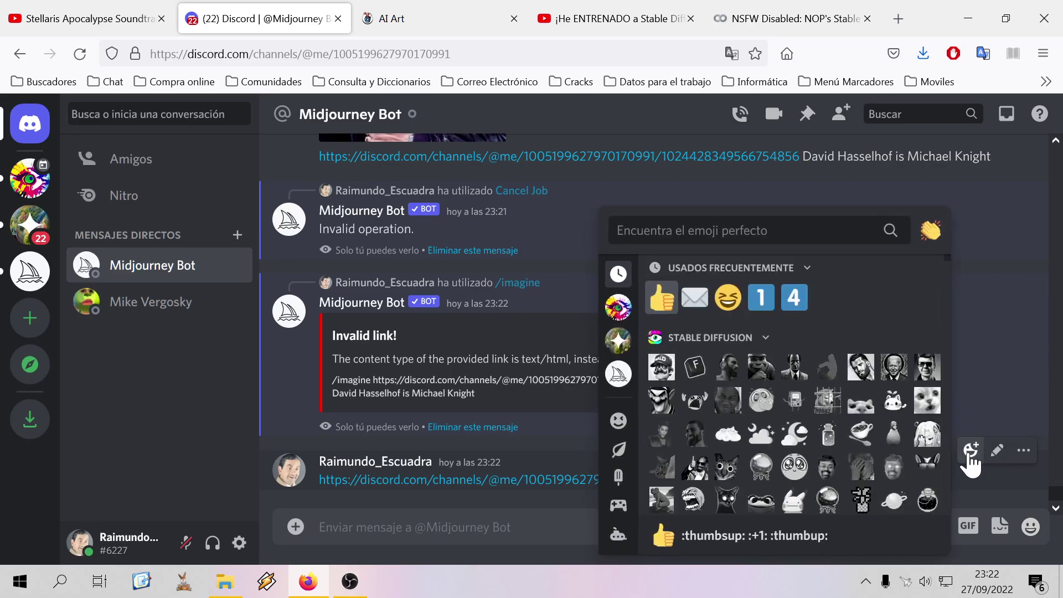
{"action": "left_click", "coordinate": [700, 299]}
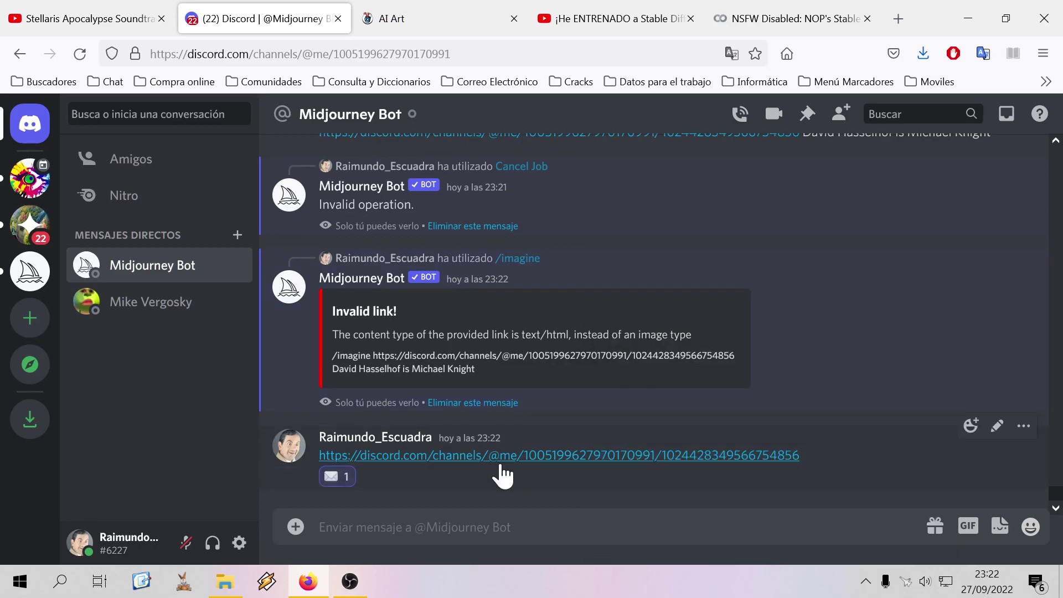
{"action": "left_click", "coordinate": [350, 478]}
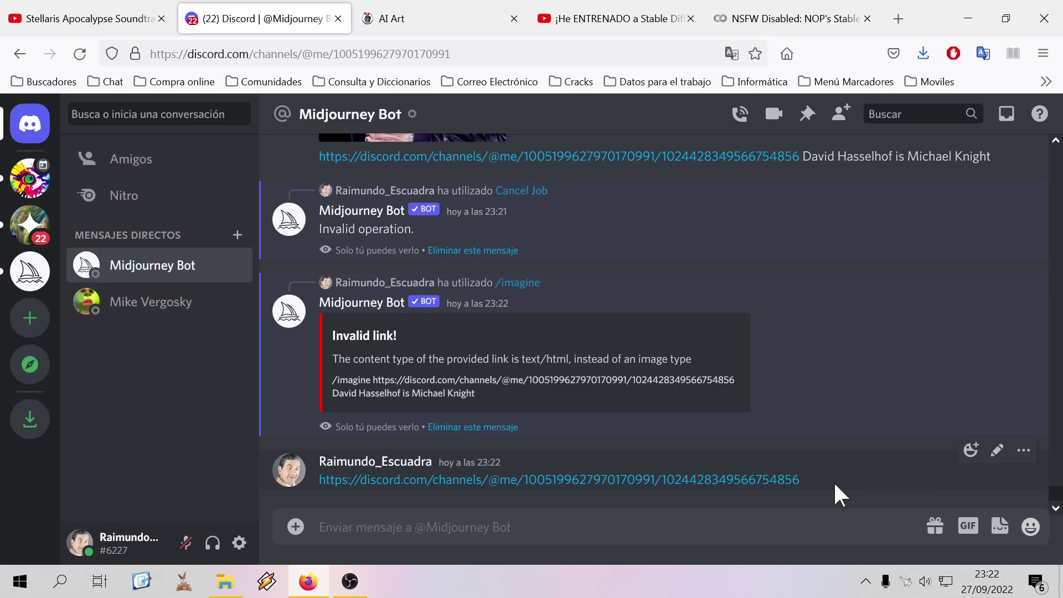
Edit the sent link message to start with /imagine, and dismiss the Midjourney Bot's two error replies
{"action": "left_click", "coordinate": [997, 450]}
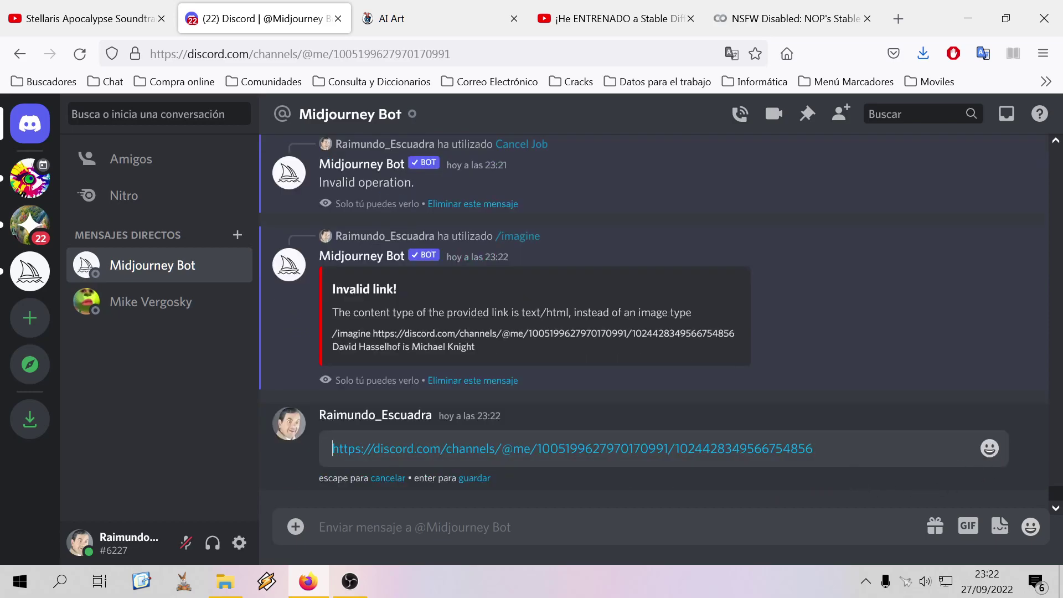
{"action": "type", "text": "/imagine"}
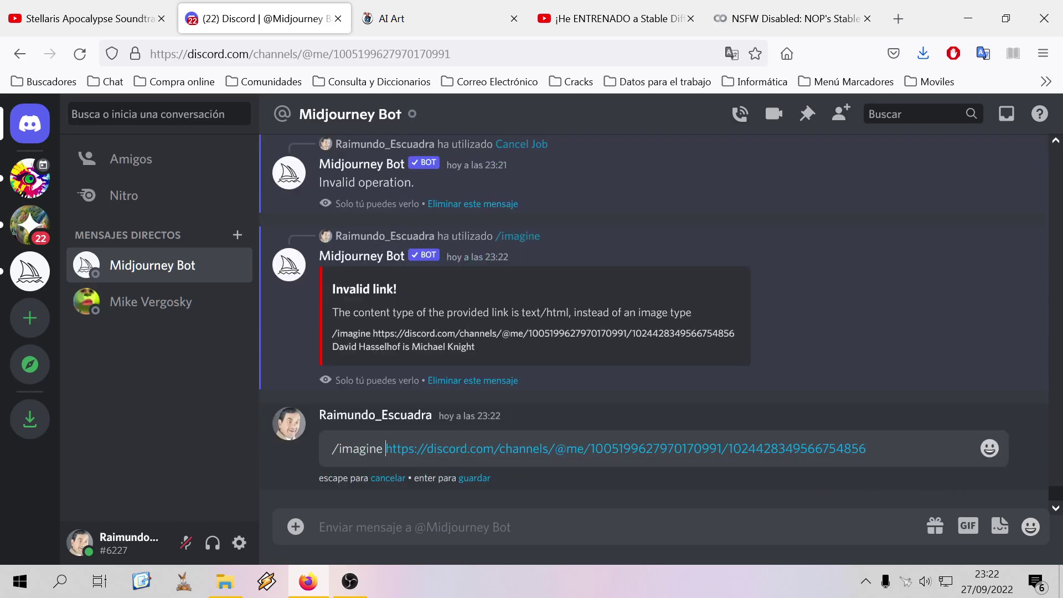
{"action": "key", "text": "Return"}
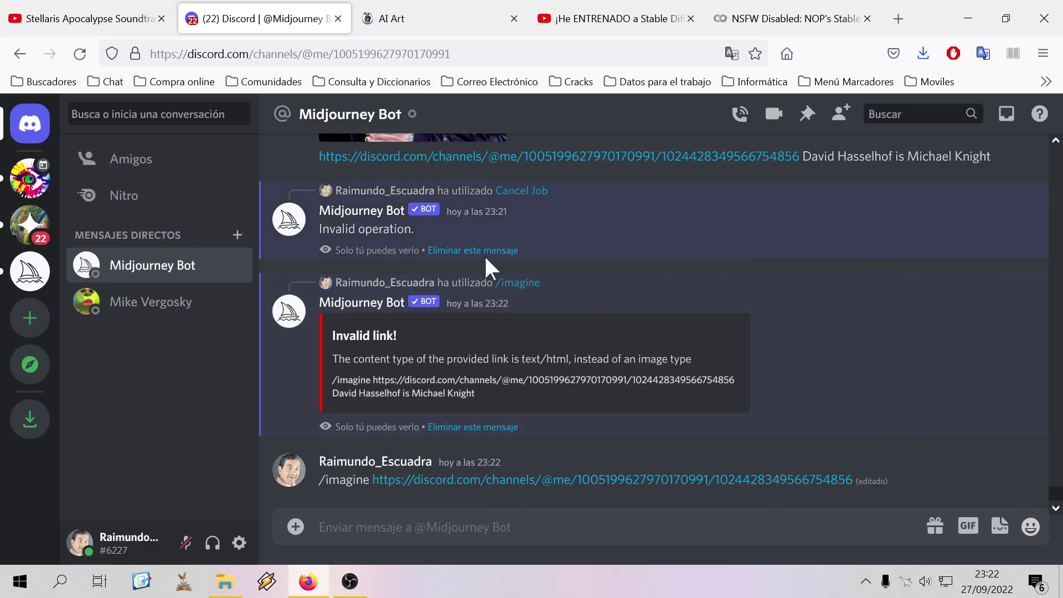
{"action": "left_click", "coordinate": [487, 427]}
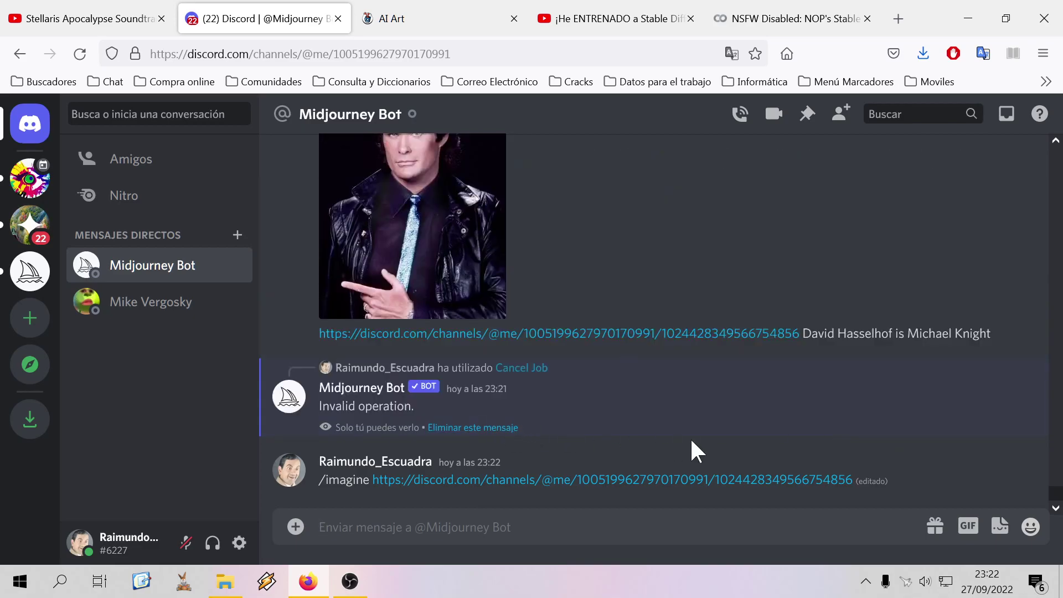
{"action": "left_click", "coordinate": [487, 427]}
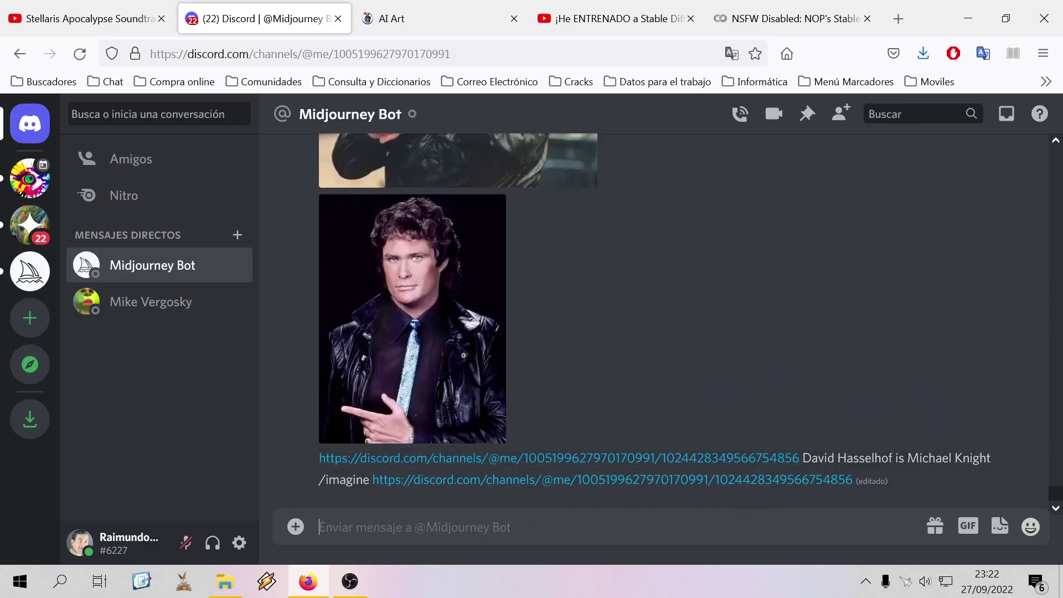
Submit an /imagine prompt containing only the pasted photo message link
{"action": "type", "text": "/imag"}
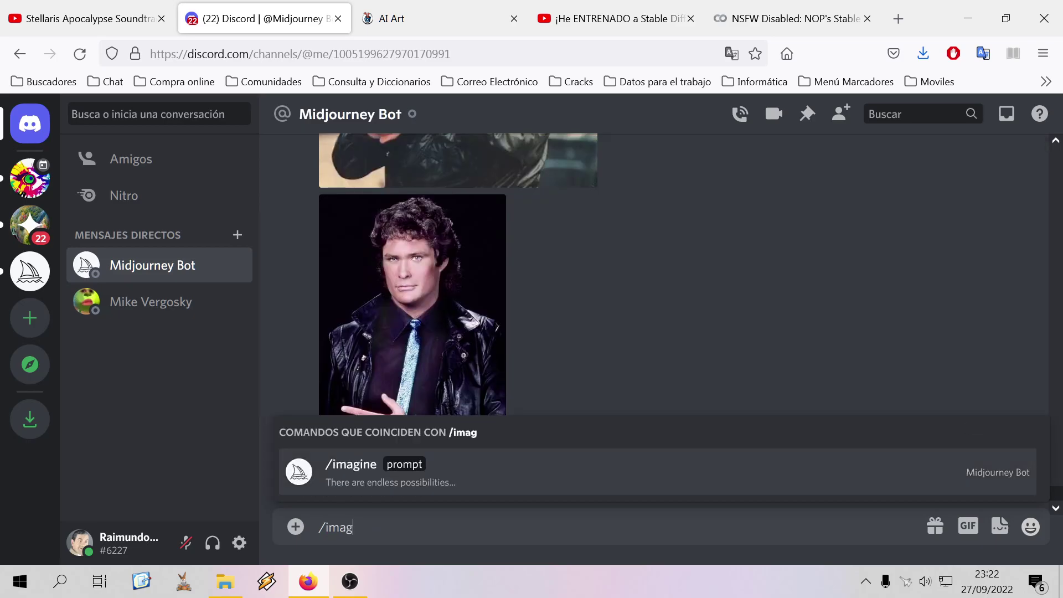
{"action": "key", "text": "Tab"}
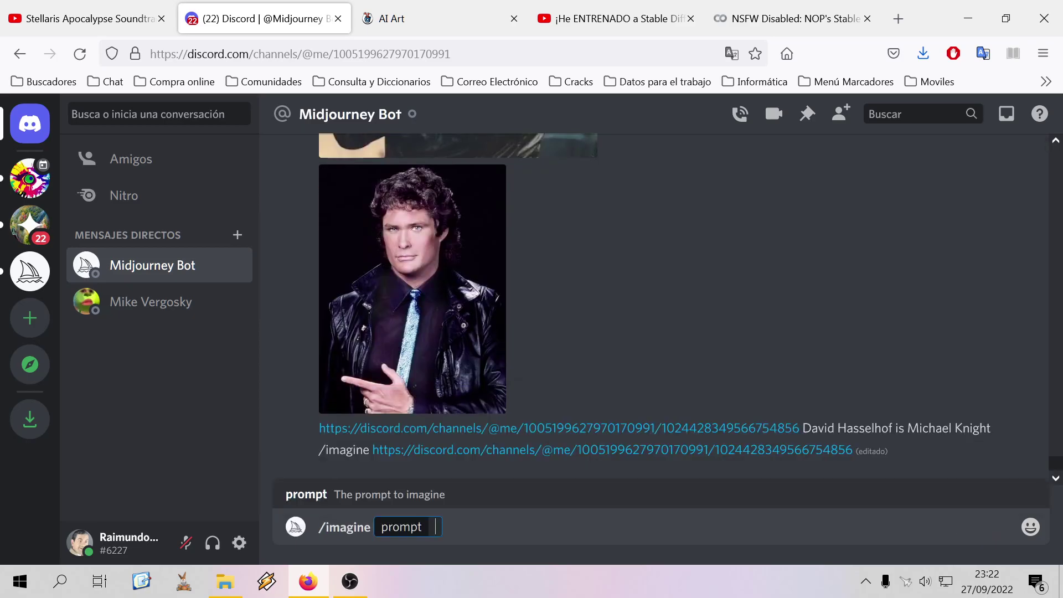
{"action": "key", "text": "ctrl+v"}
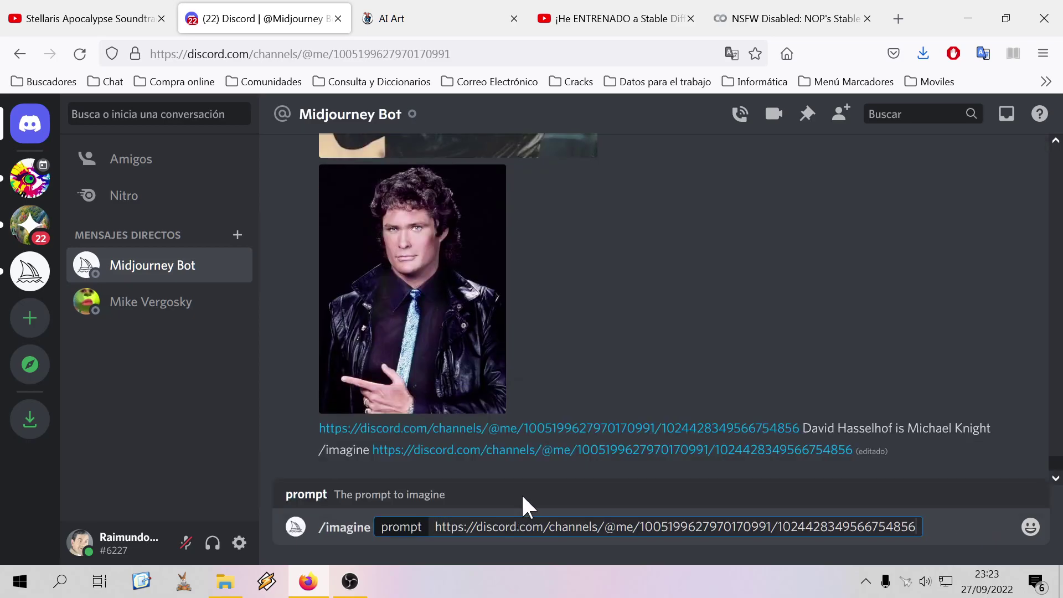
{"action": "key", "text": "Return"}
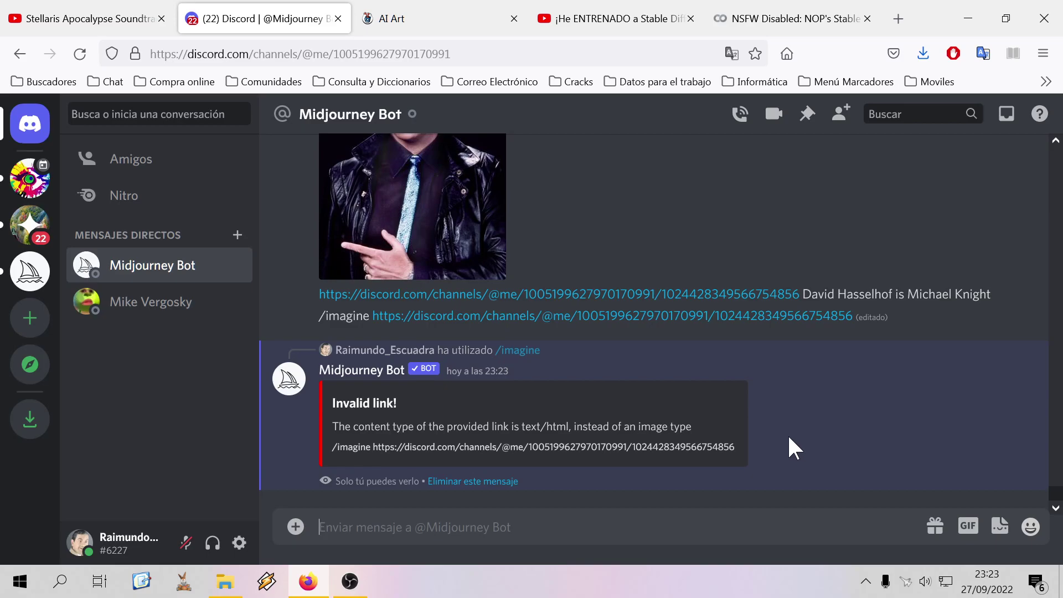
React to the blue-background Michael Knight photo with the envelope emoji and dismiss the bot's Invalid link reply
{"action": "scroll", "coordinate": [787, 447], "scroll_direction": "up", "scroll_amount": 15}
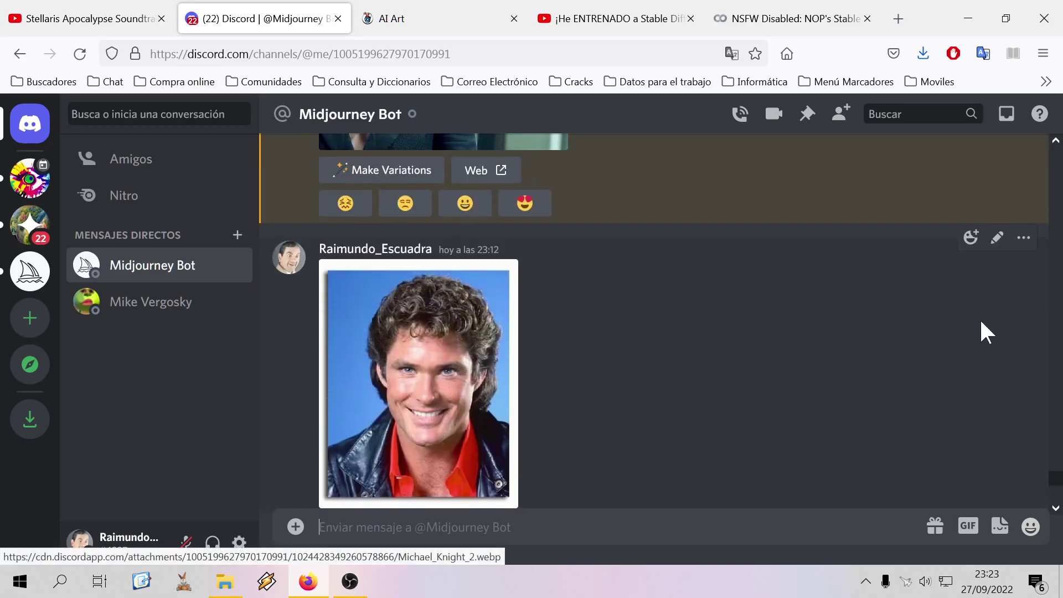
{"action": "left_click", "coordinate": [972, 238]}
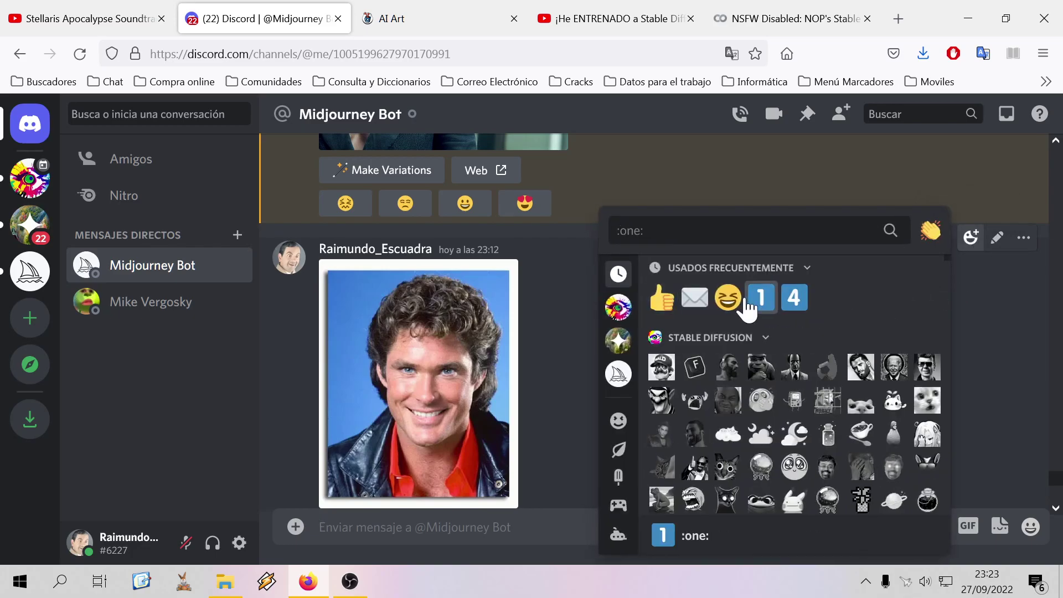
{"action": "left_click", "coordinate": [724, 299]}
{"action": "scroll", "coordinate": [710, 406], "scroll_direction": "down", "scroll_amount": 10}
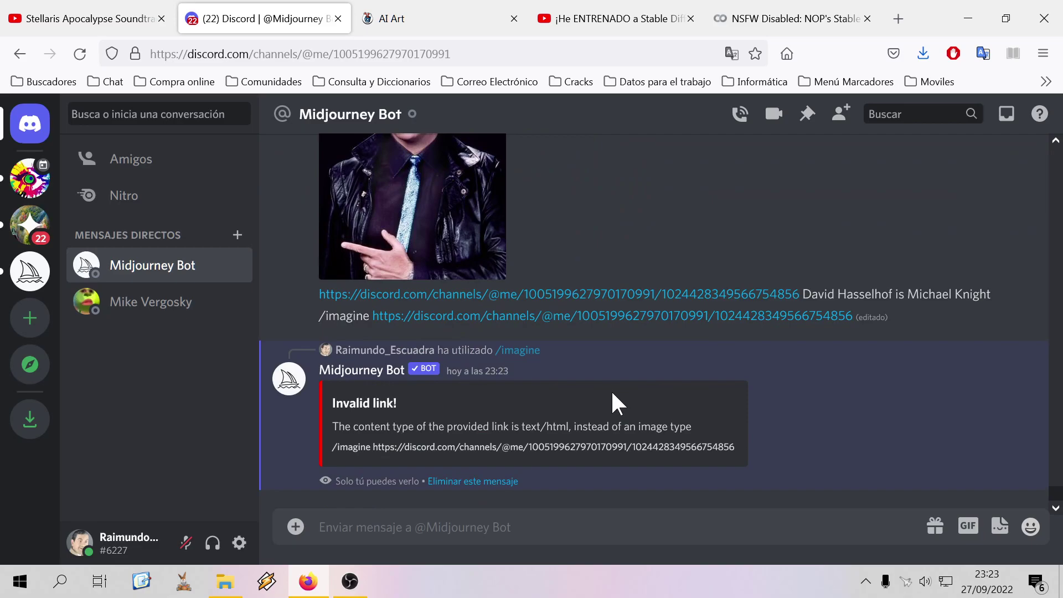
{"action": "left_click", "coordinate": [482, 481]}
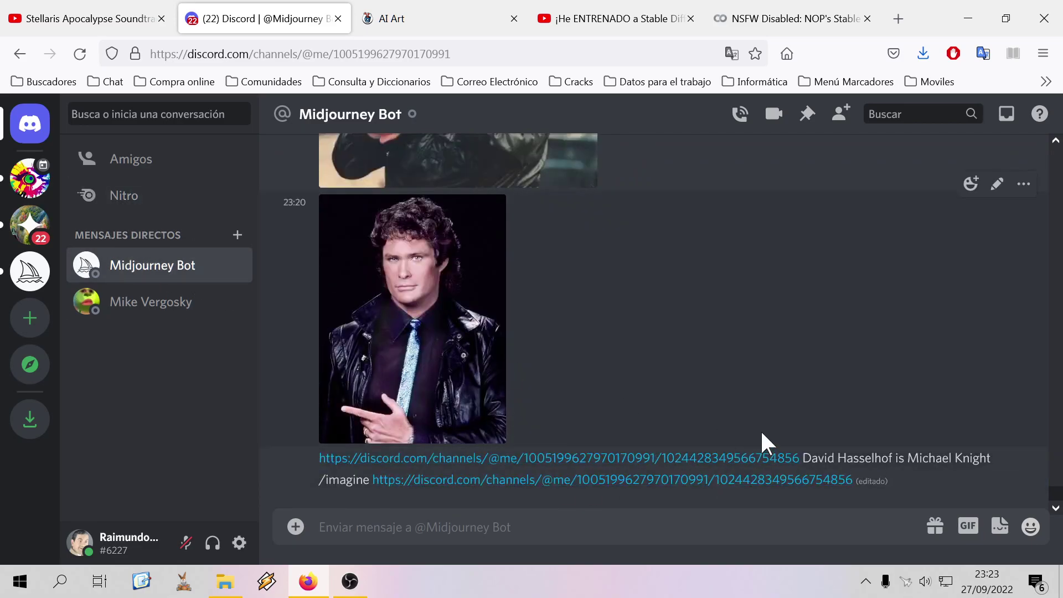
Remove the envelope reaction from the blue-background photo and add it again
{"action": "scroll", "coordinate": [731, 424], "scroll_direction": "up", "scroll_amount": 10}
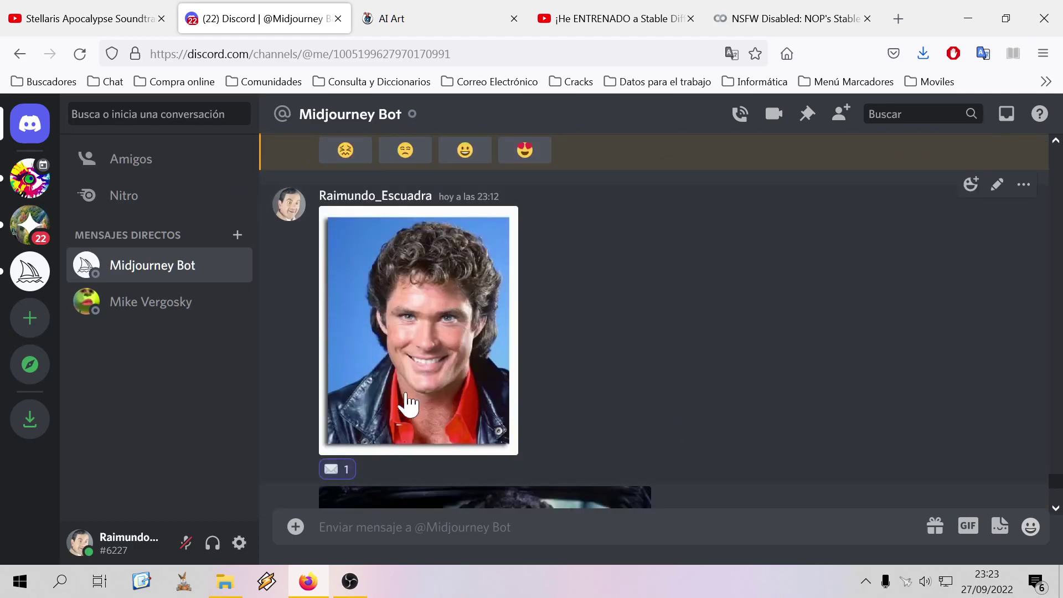
{"action": "left_click", "coordinate": [344, 471]}
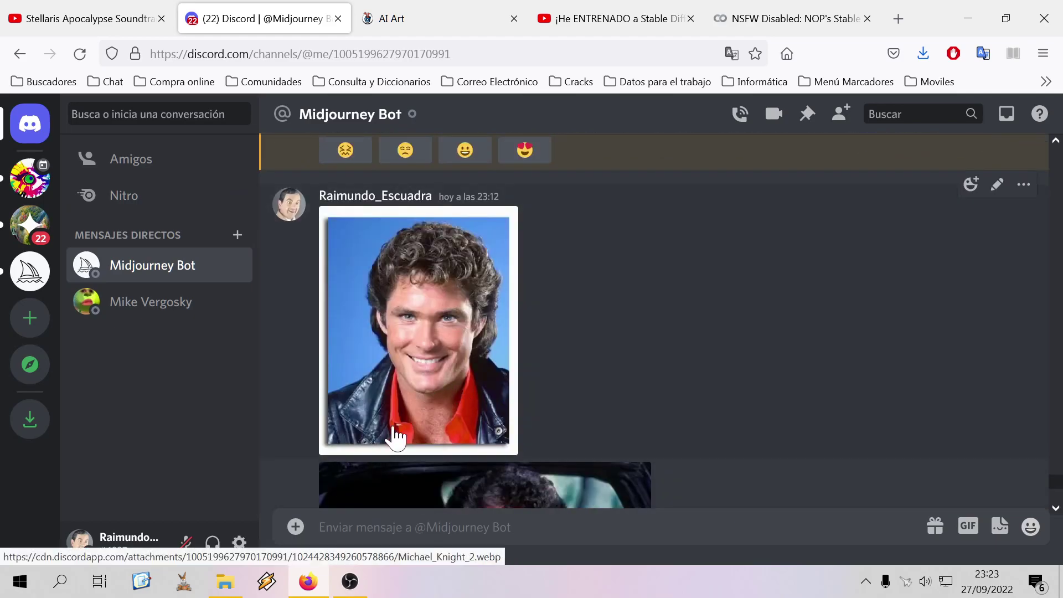
{"action": "left_click", "coordinate": [1023, 187]}
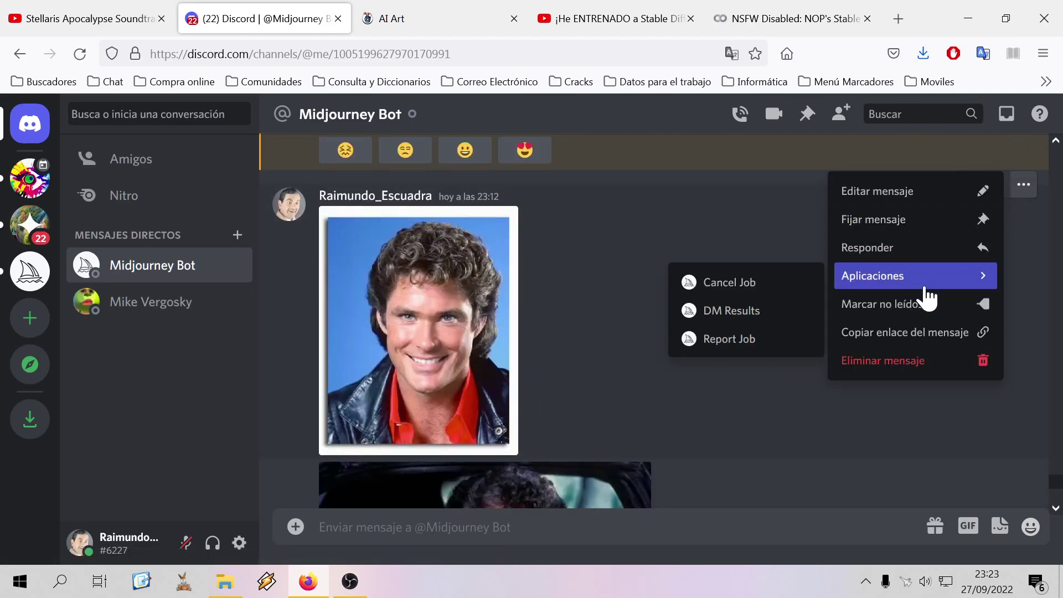
{"action": "left_click", "coordinate": [1025, 228]}
{"action": "left_click", "coordinate": [971, 184]}
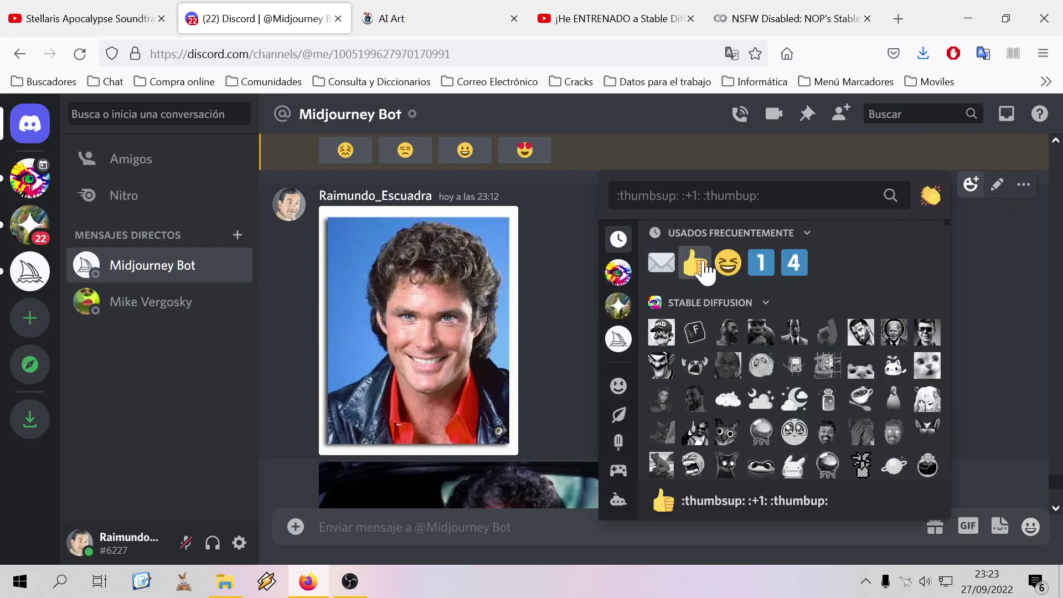
{"action": "left_click", "coordinate": [675, 263]}
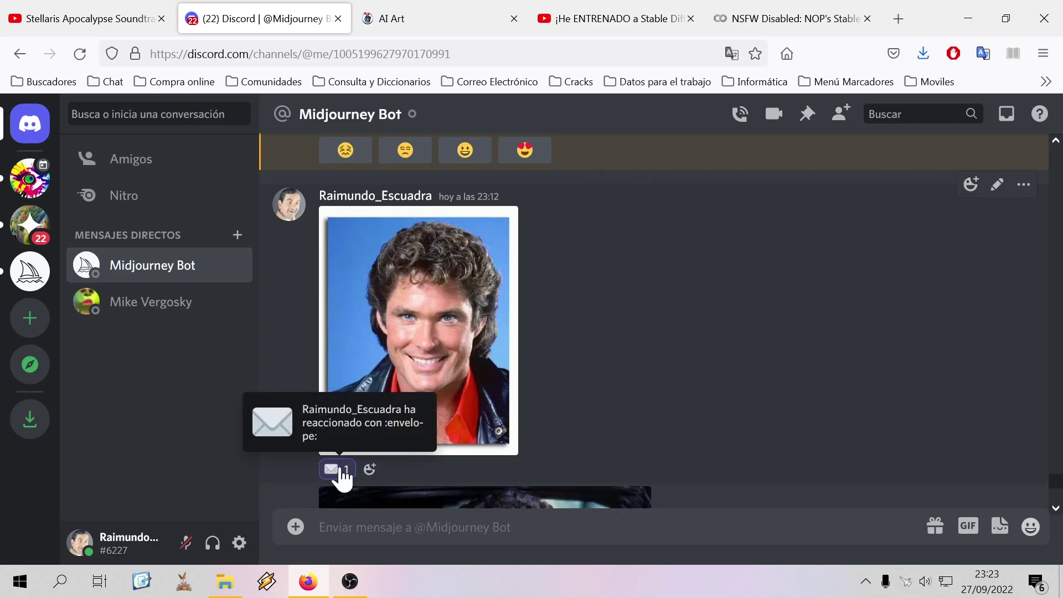
{"action": "scroll", "coordinate": [719, 421], "scroll_direction": "down", "scroll_amount": 10}
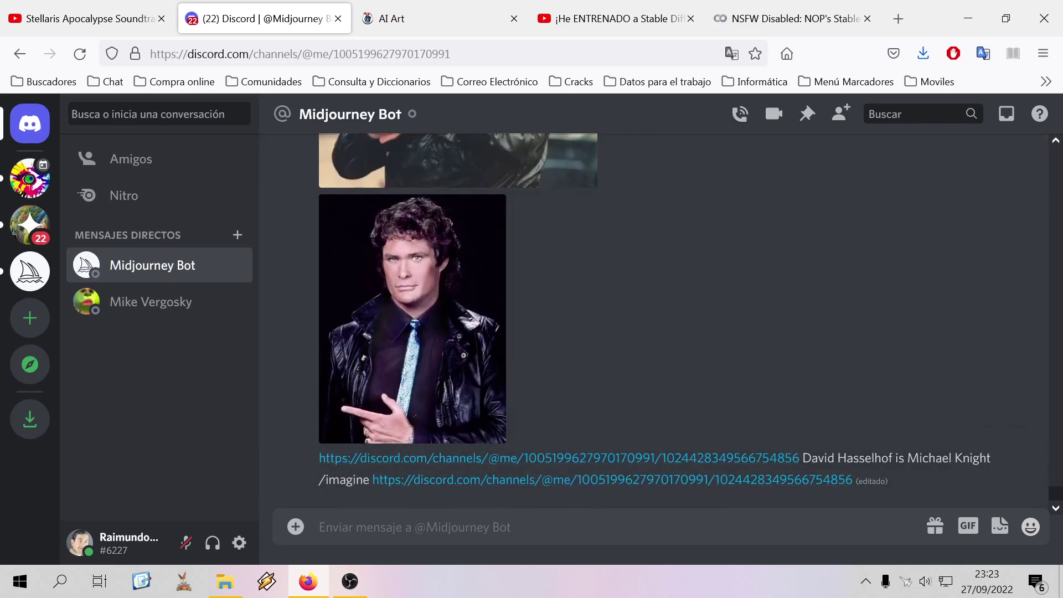
{"action": "key", "text": "ctrl+v"}
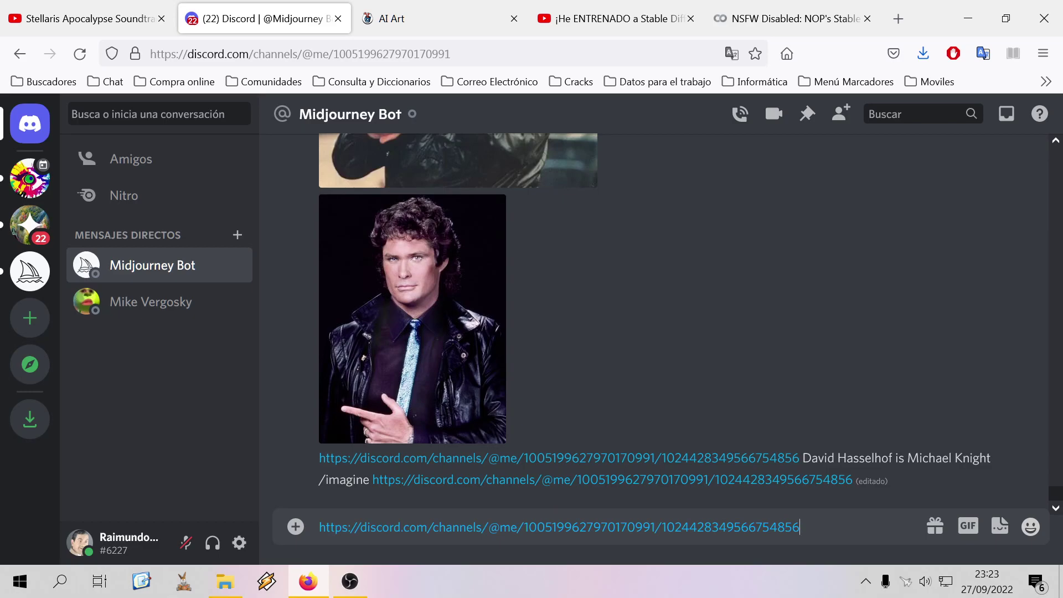
{"action": "left_click_drag", "start_coordinate": [801, 527], "coordinate": [312, 504]}
{"action": "key", "text": "BackSpace"}
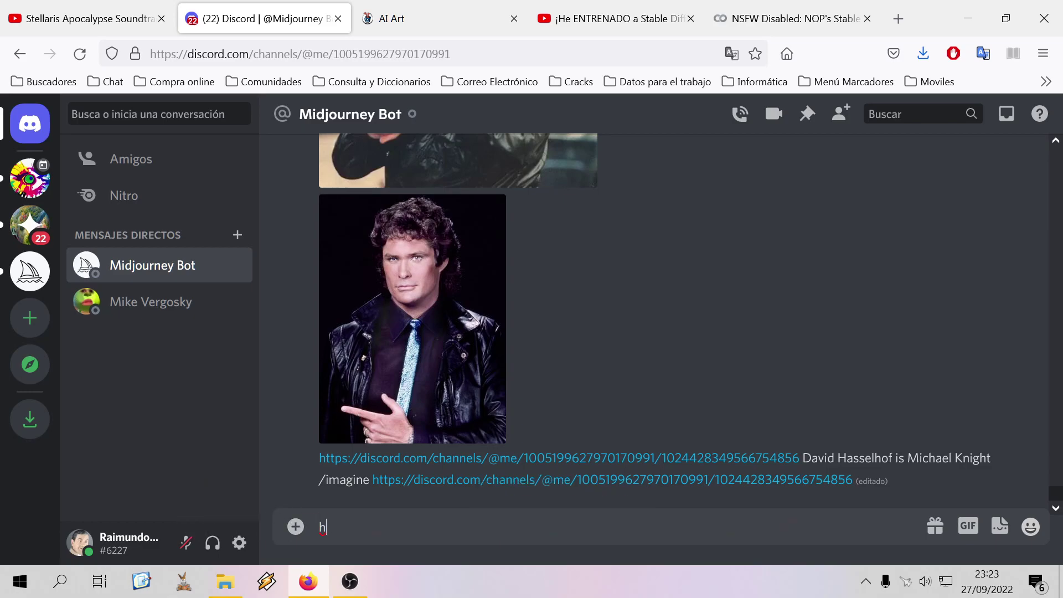
Open the original of the blue-background photo, Michael_Knight_2.webp, in the browser, copy its image link, and return to the Midjourney Bot chat
{"action": "scroll", "coordinate": [505, 382], "scroll_direction": "up", "scroll_amount": 10}
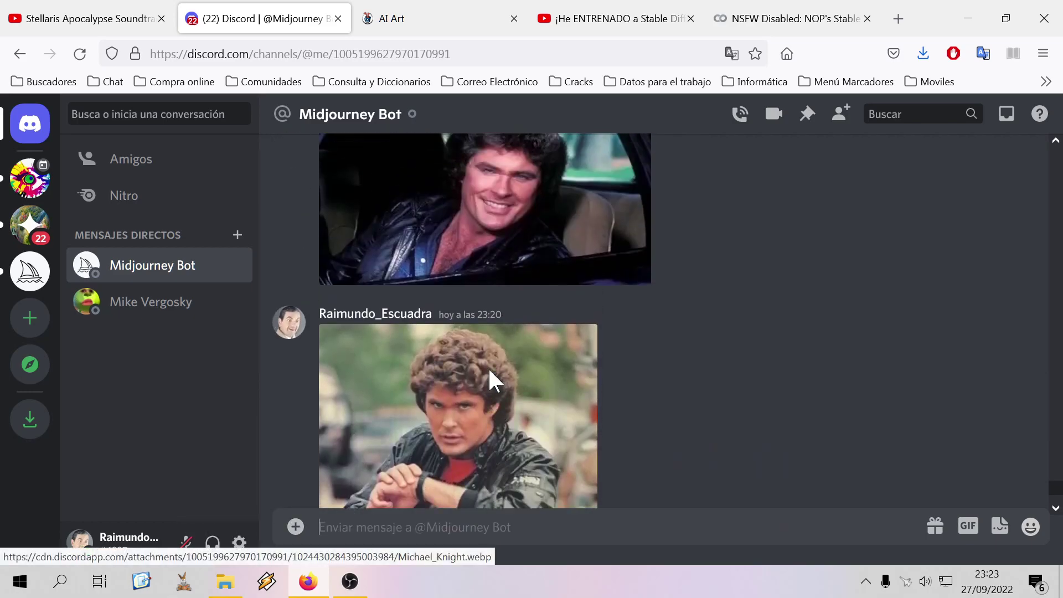
{"action": "right_click", "coordinate": [425, 348]}
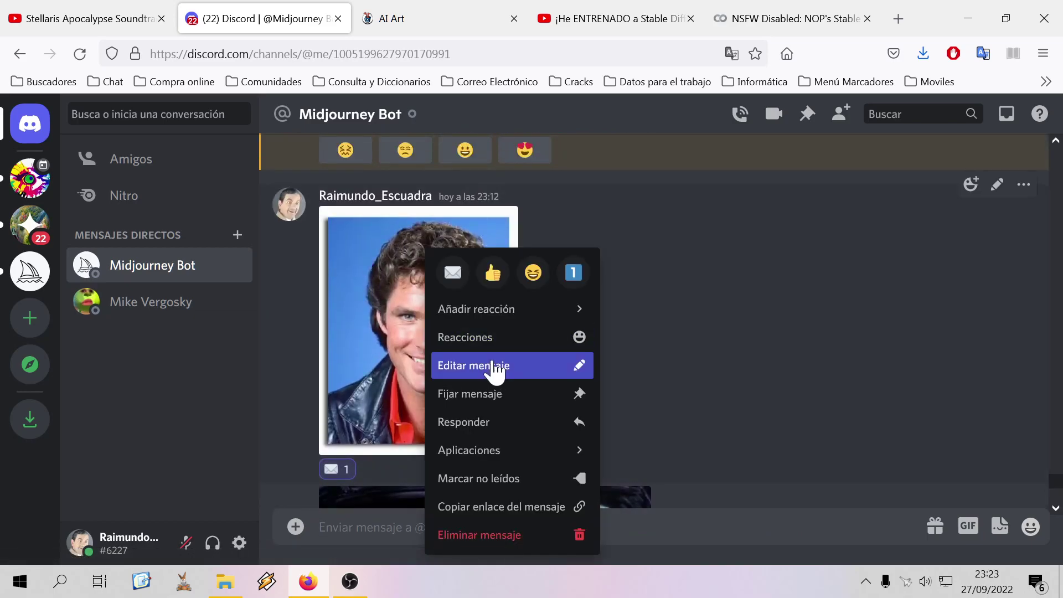
{"action": "left_click", "coordinate": [374, 272]}
{"action": "left_click", "coordinate": [455, 496]}
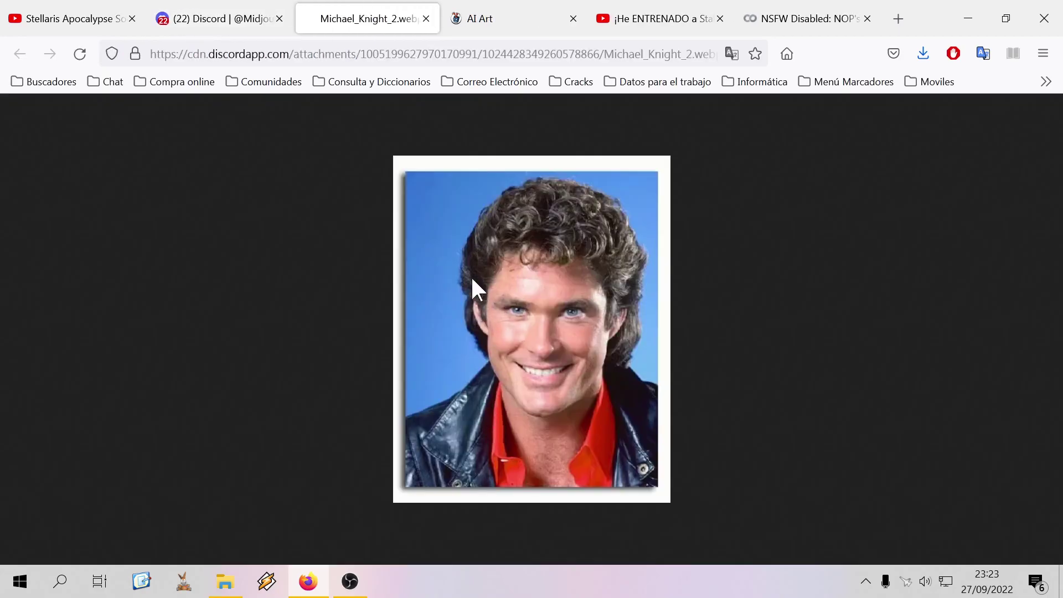
{"action": "right_click", "coordinate": [432, 239]}
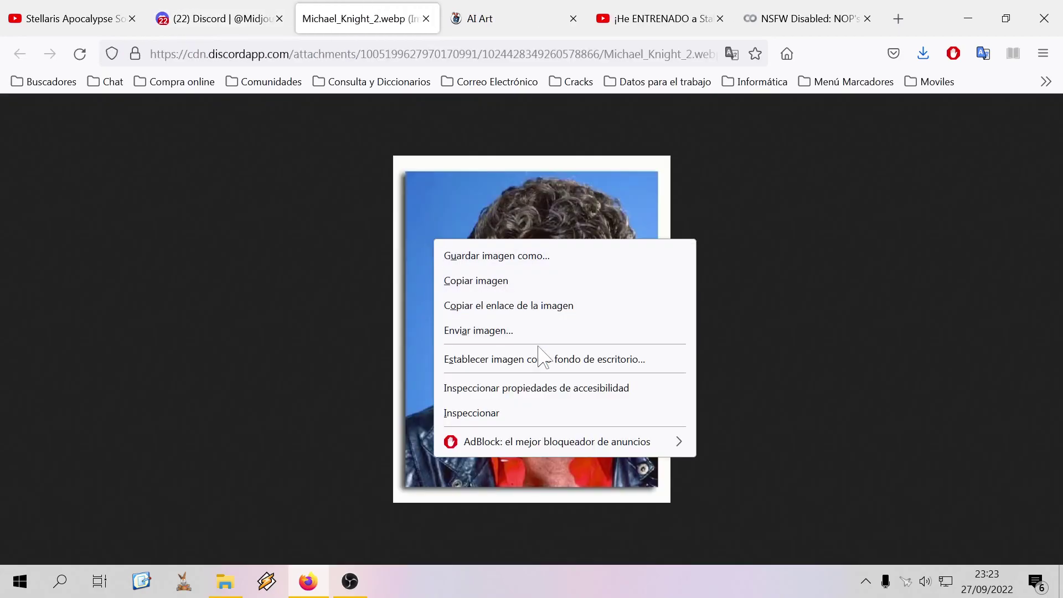
{"action": "left_click", "coordinate": [528, 306]}
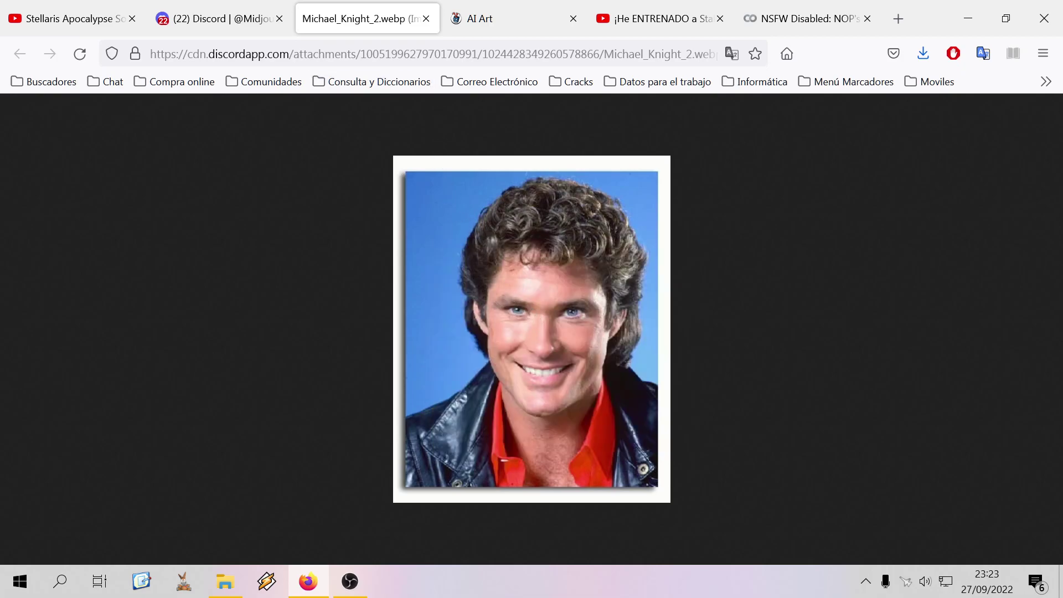
{"action": "left_click", "coordinate": [426, 18]}
{"action": "left_click", "coordinate": [723, 312]}
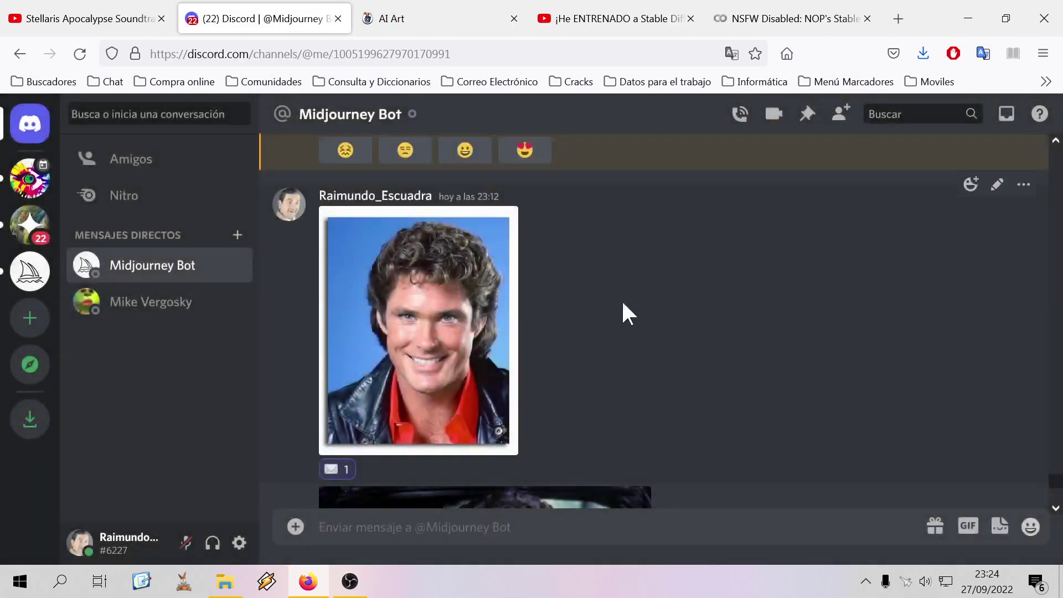
{"action": "left_click", "coordinate": [498, 295]}
{"action": "left_click", "coordinate": [725, 309]}
{"action": "left_click", "coordinate": [1031, 188]}
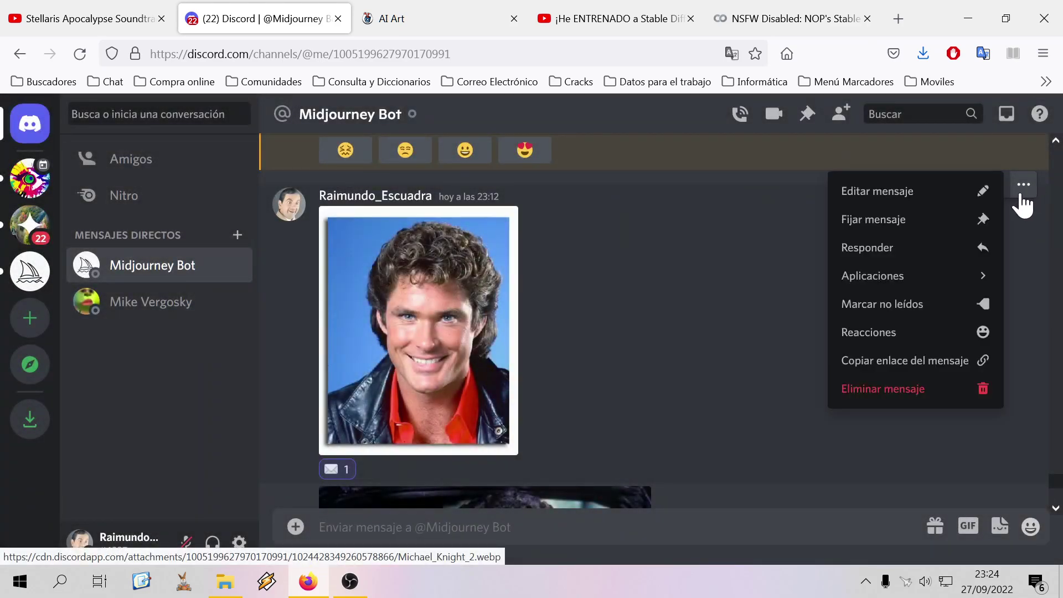
{"action": "mouse_move", "coordinate": [925, 278]}
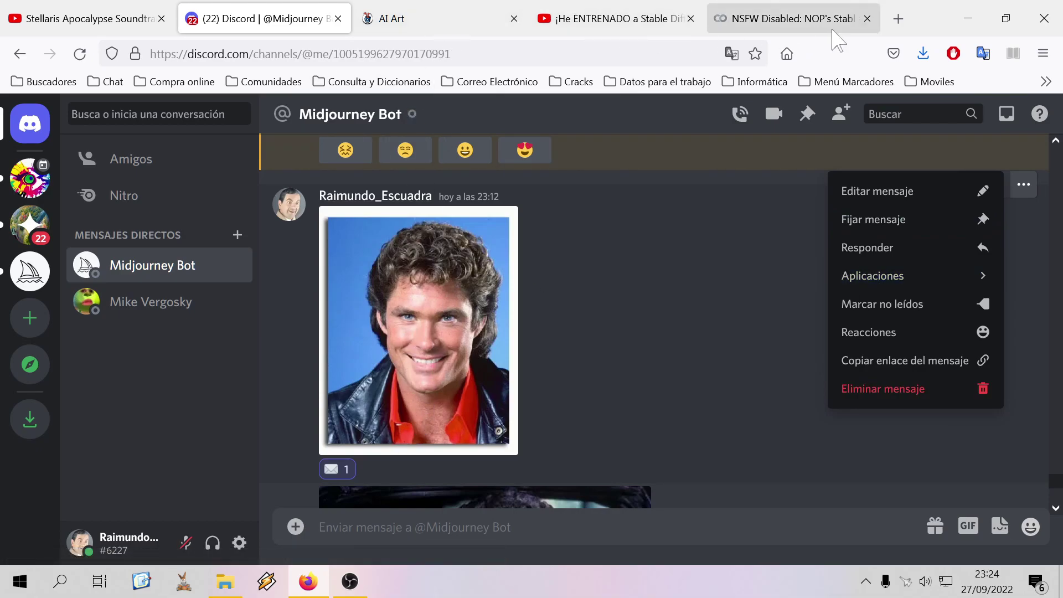
Search Google in a new tab for "get the seed of midjourney image"
{"action": "left_click", "coordinate": [897, 19]}
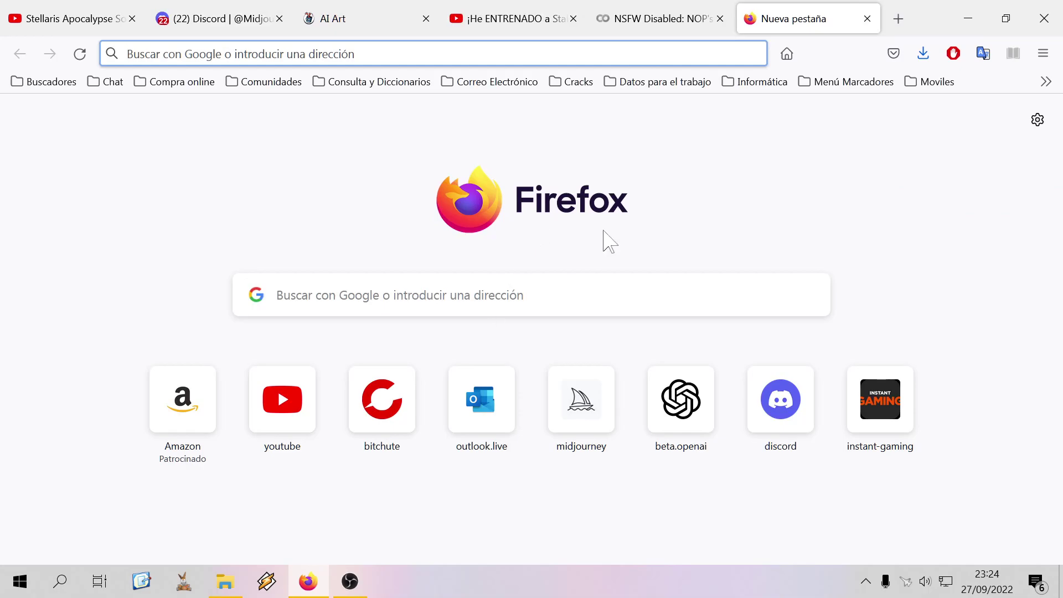
{"action": "left_click", "coordinate": [785, 56]}
{"action": "type", "text": "co"}
{"action": "key", "text": "BackSpace"}
{"action": "key", "text": "BackSpace"}
{"action": "type", "text": "get"}
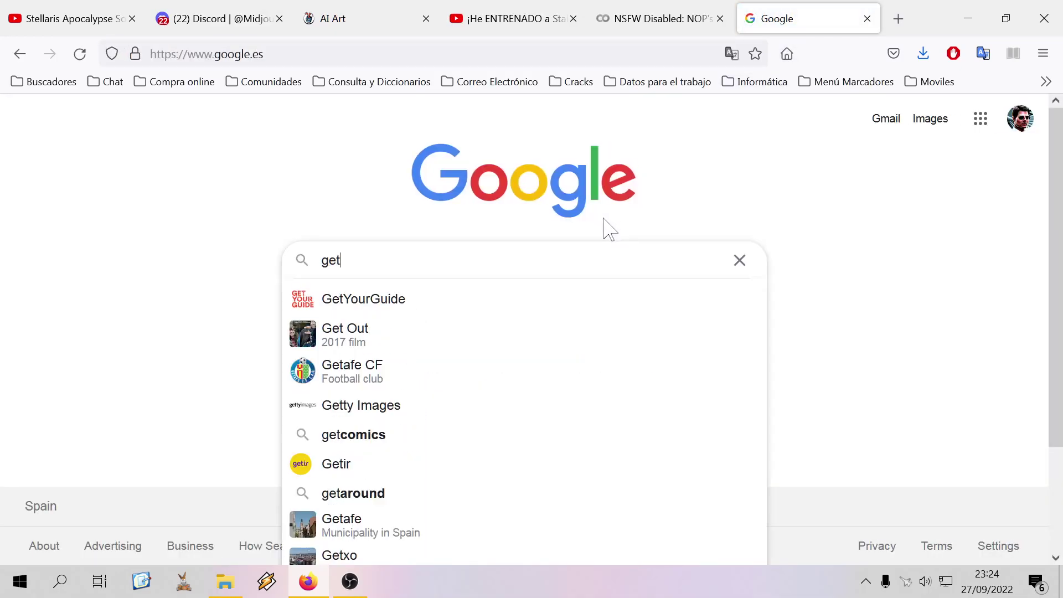
{"action": "type", "text": " the seed of"}
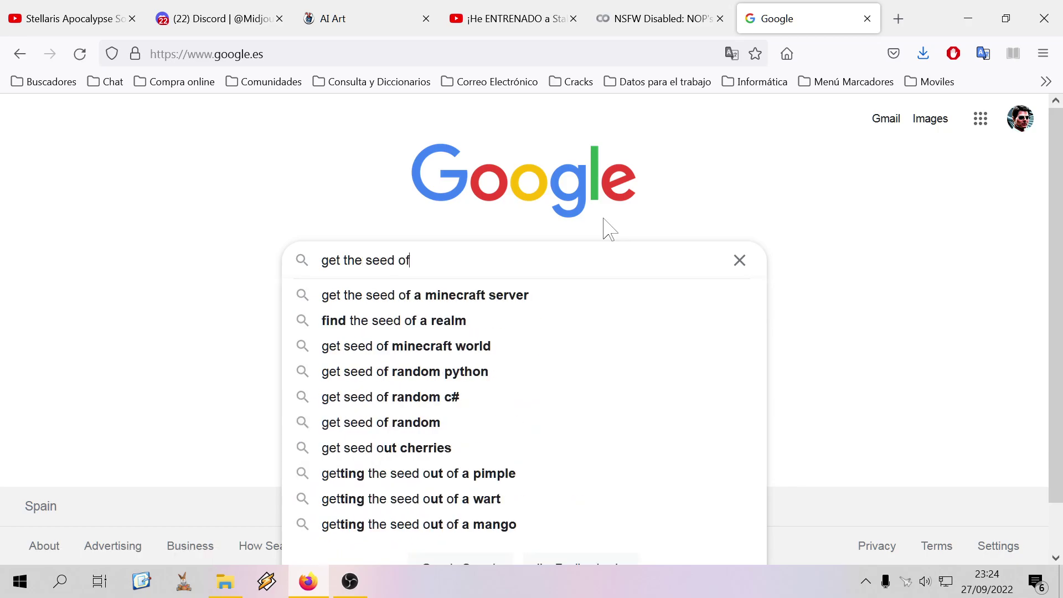
{"action": "type", "text": " midhjo"}
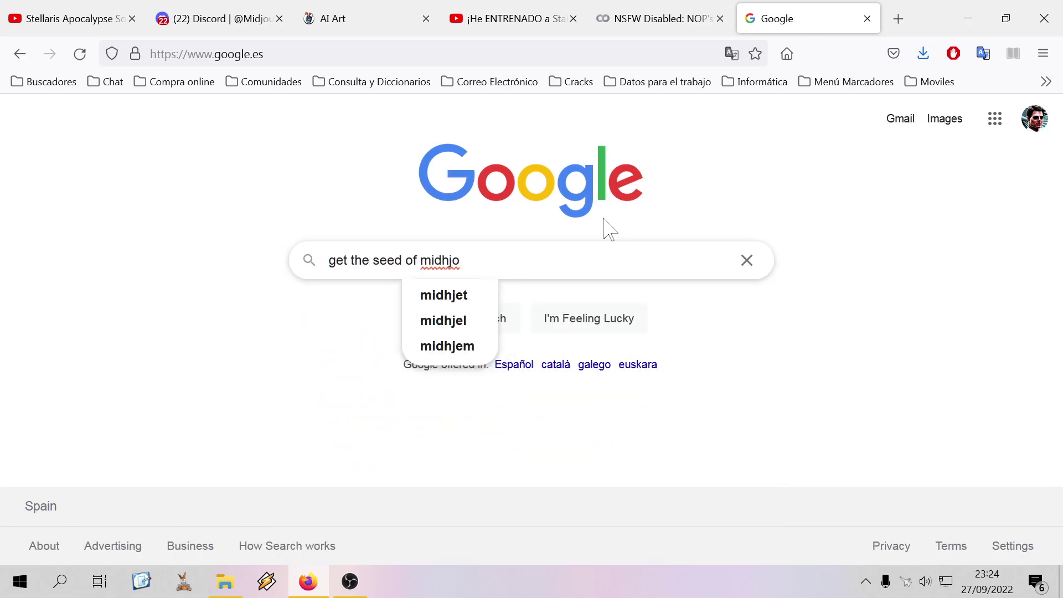
{"action": "key", "text": "BackSpace"}
{"action": "key", "text": "BackSpace"}
{"action": "key", "text": "BackSpace"}
{"action": "type", "text": "j"}
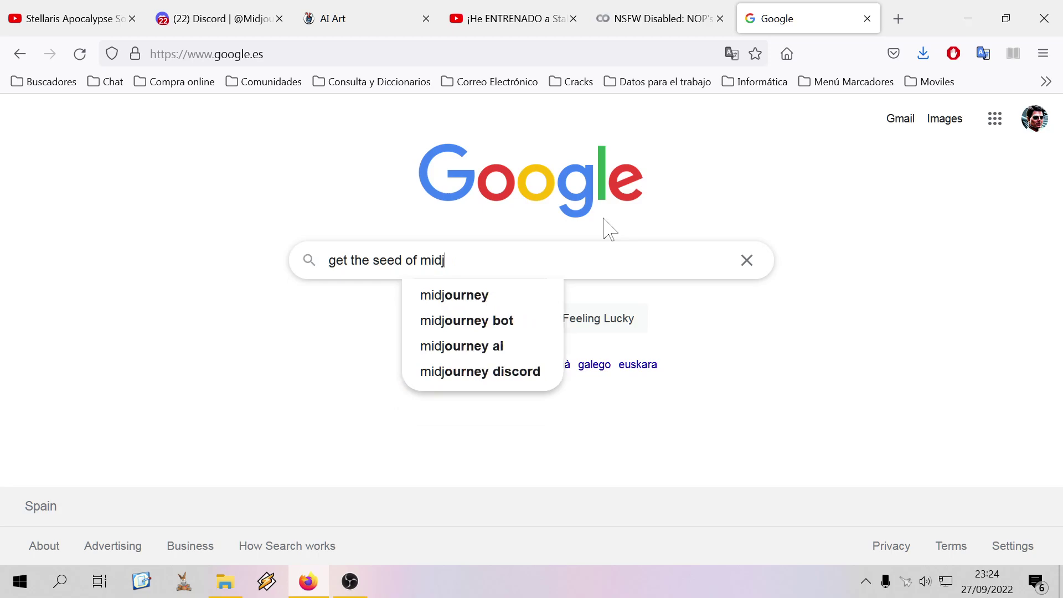
{"action": "type", "text": "ourney "}
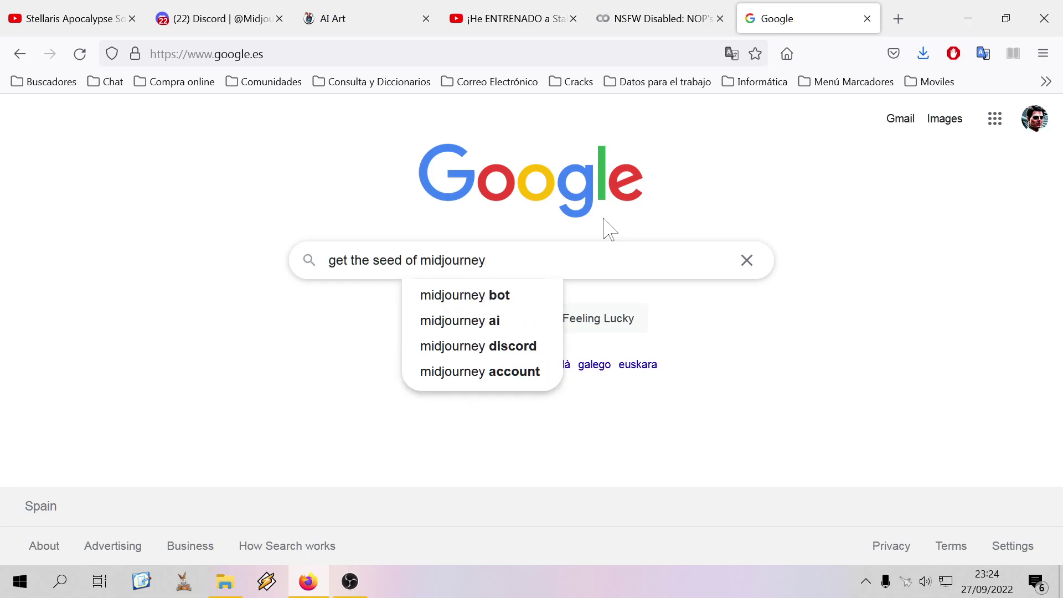
{"action": "type", "text": "image"}
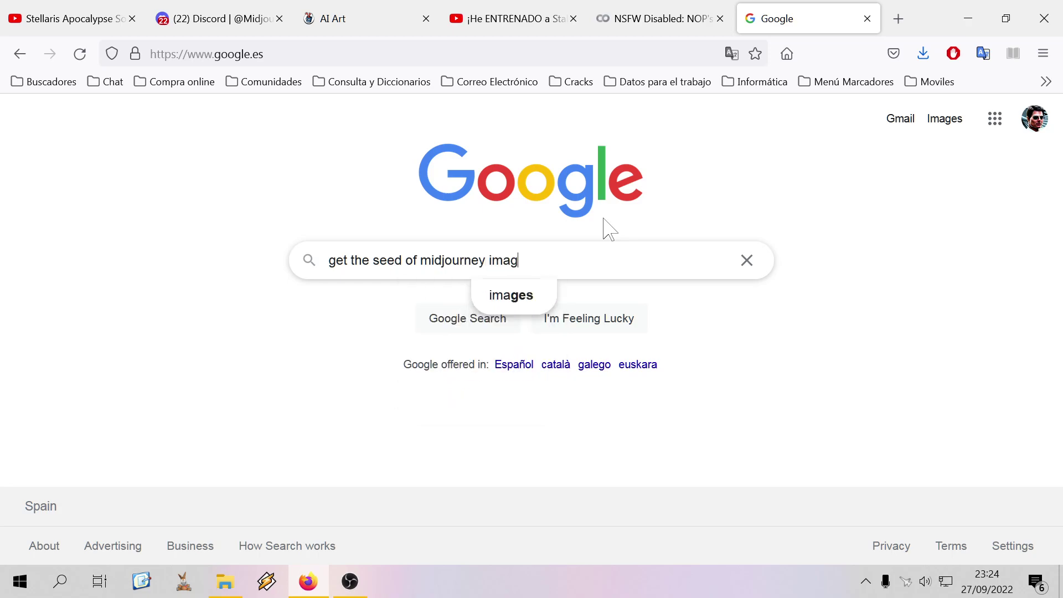
{"action": "key", "text": "Return"}
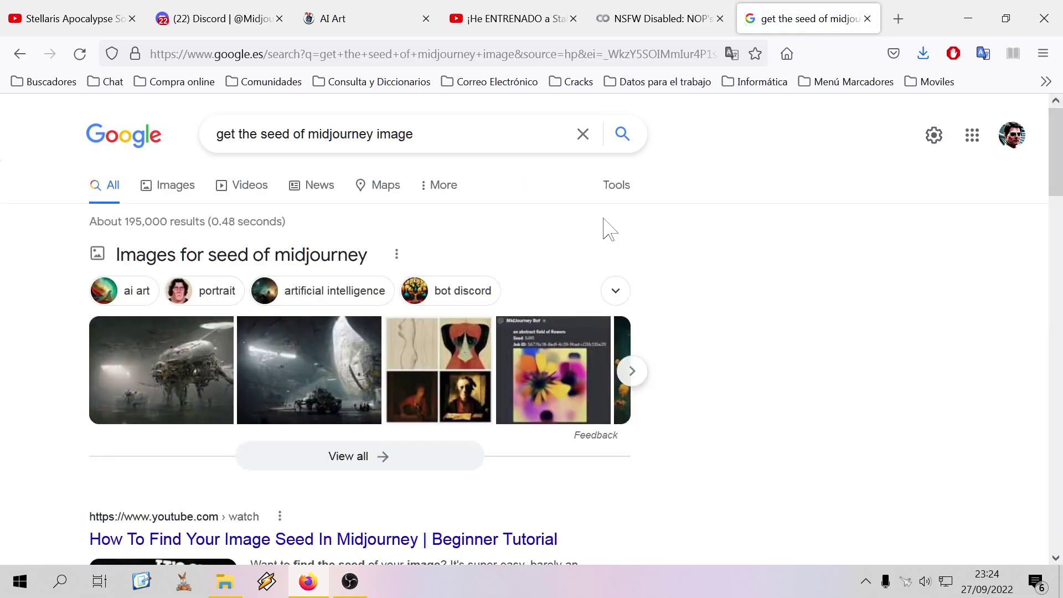
Look through the results, open the video "How To Find Your Image Seed In Midjourney | Beginner Tutorial" and mute it
{"action": "scroll", "coordinate": [609, 229], "scroll_direction": "down", "scroll_amount": 5}
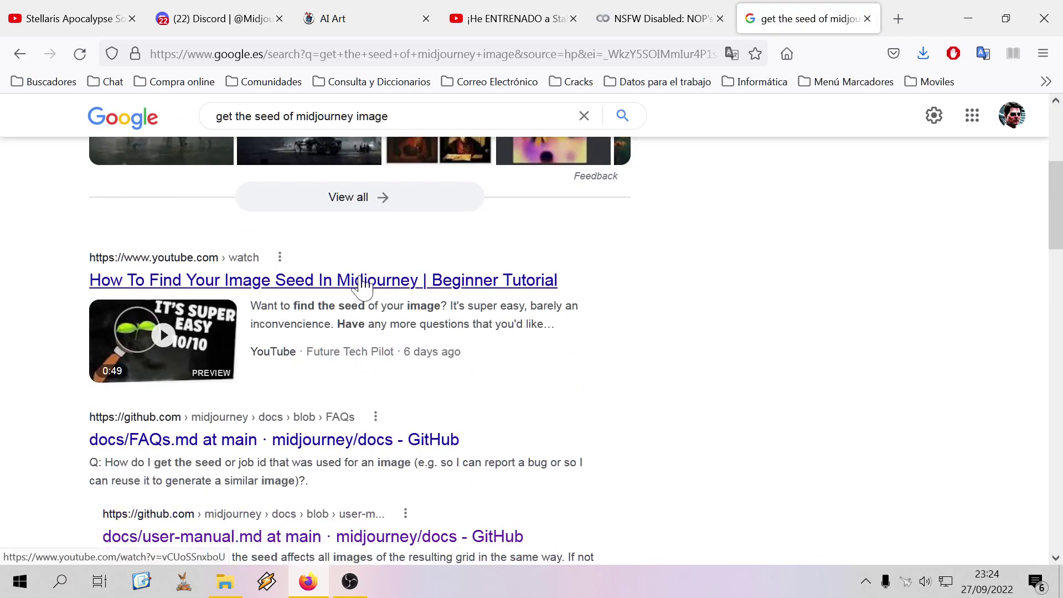
{"action": "scroll", "coordinate": [343, 495], "scroll_direction": "down", "scroll_amount": 3}
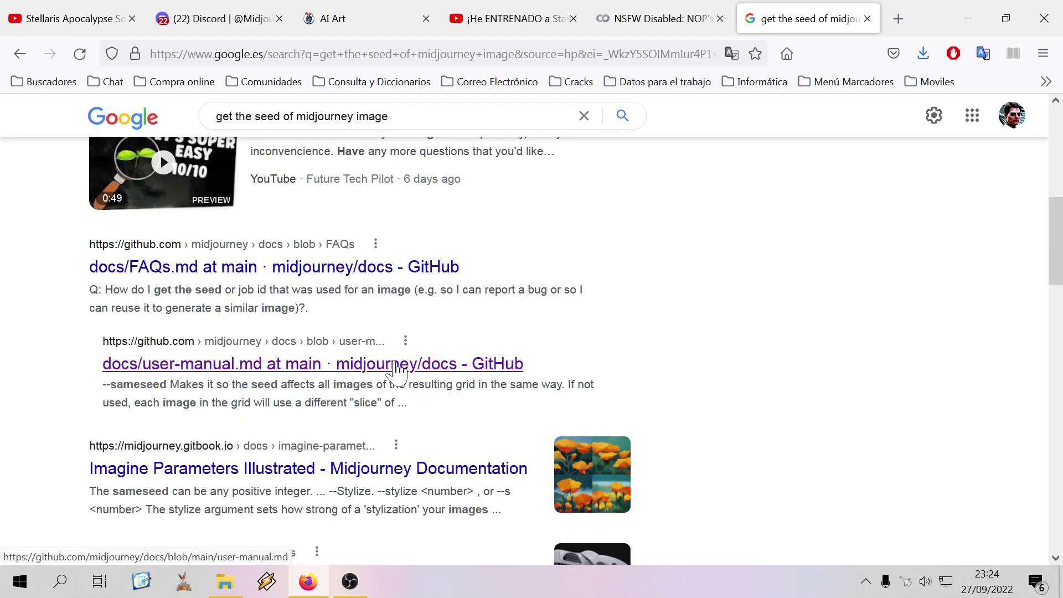
{"action": "scroll", "coordinate": [396, 370], "scroll_direction": "up", "scroll_amount": 6}
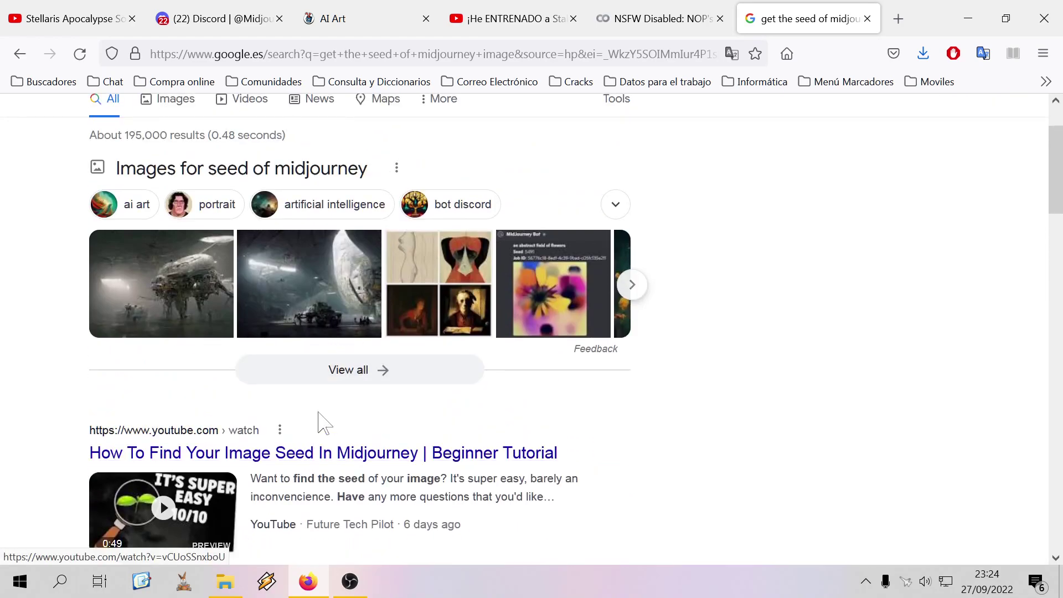
{"action": "left_click", "coordinate": [327, 454]}
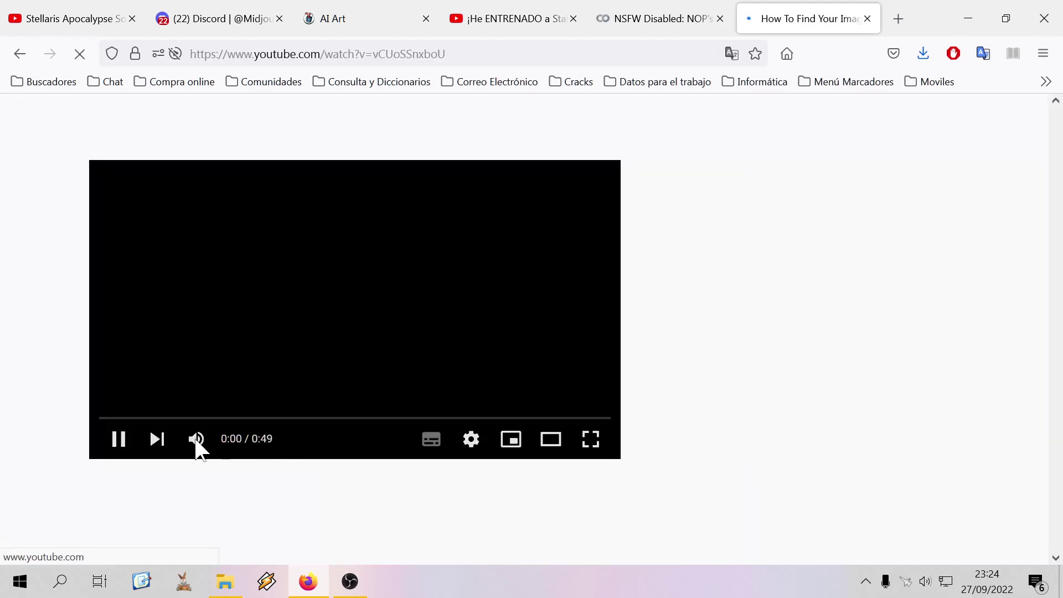
{"action": "left_click", "coordinate": [196, 439]}
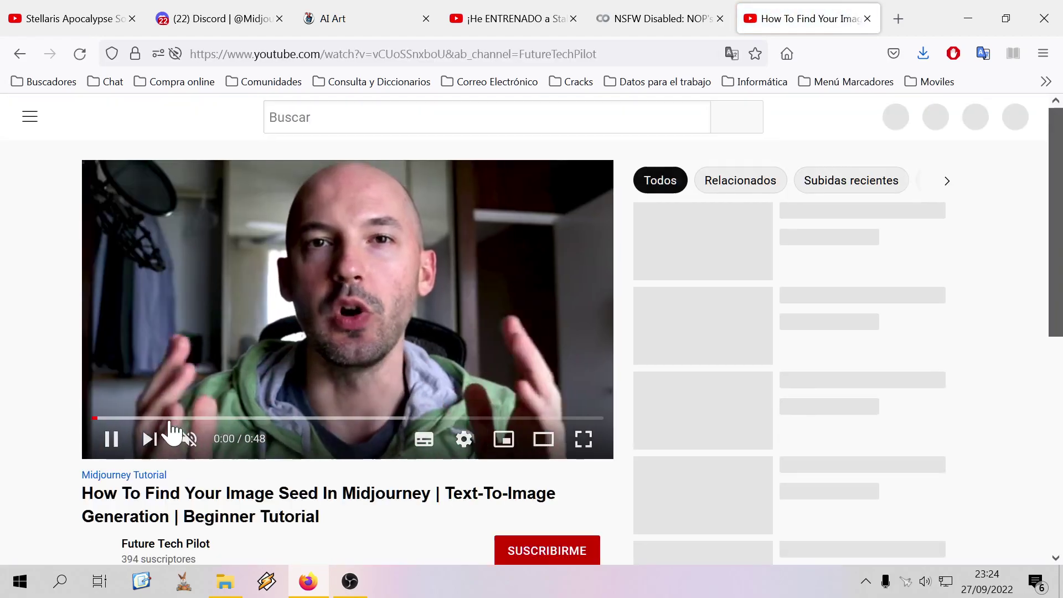
Skip through the seed tutorial to the envelope emoji reaction part and replay it from about 0:12 with the sound on
{"action": "left_click_drag", "start_coordinate": [141, 424], "coordinate": [208, 427]}
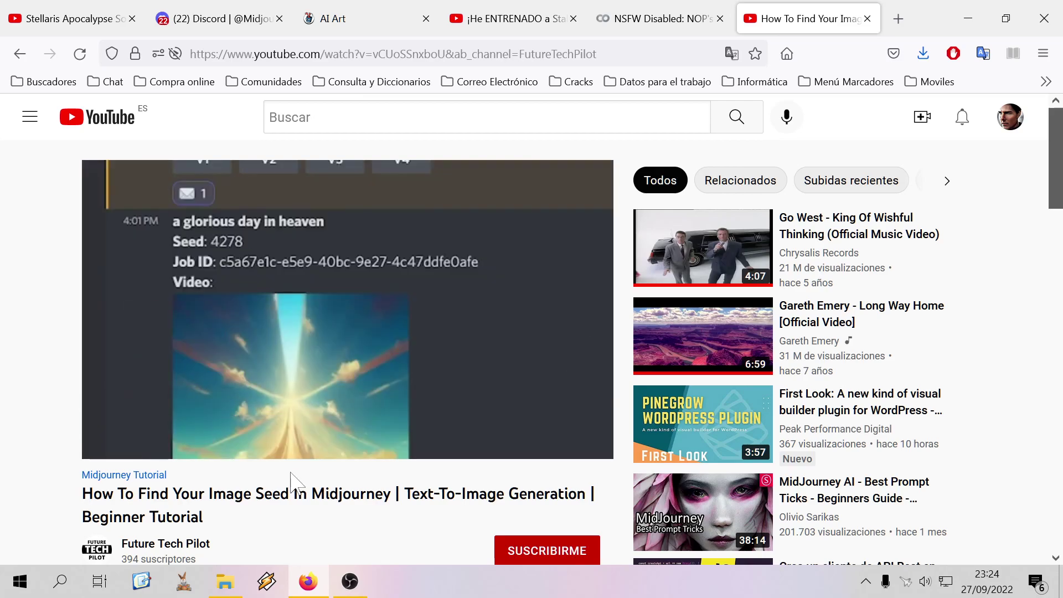
{"action": "left_click", "coordinate": [202, 421]}
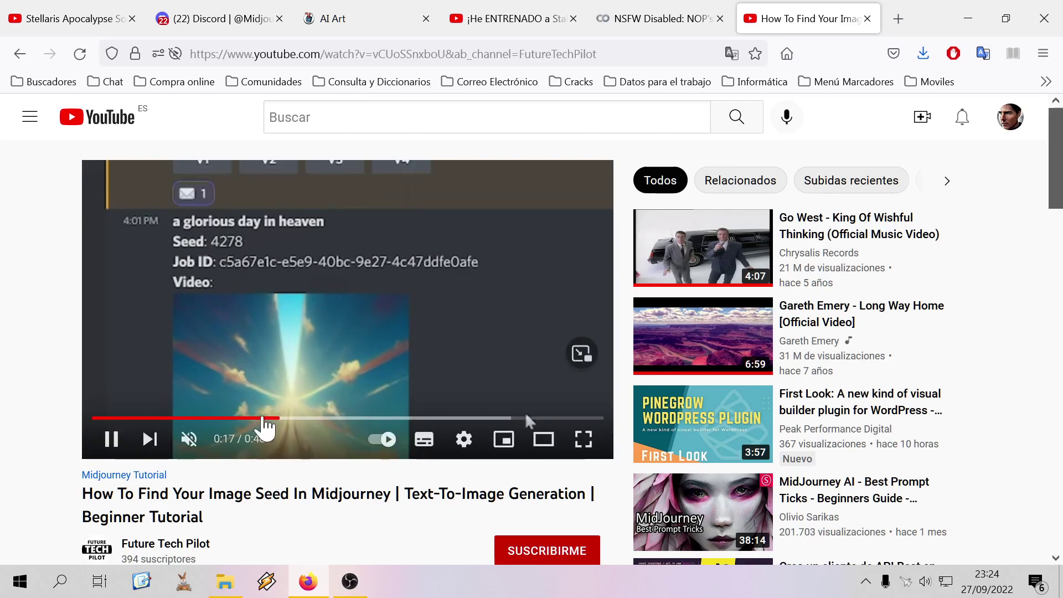
{"action": "left_click", "coordinate": [210, 418]}
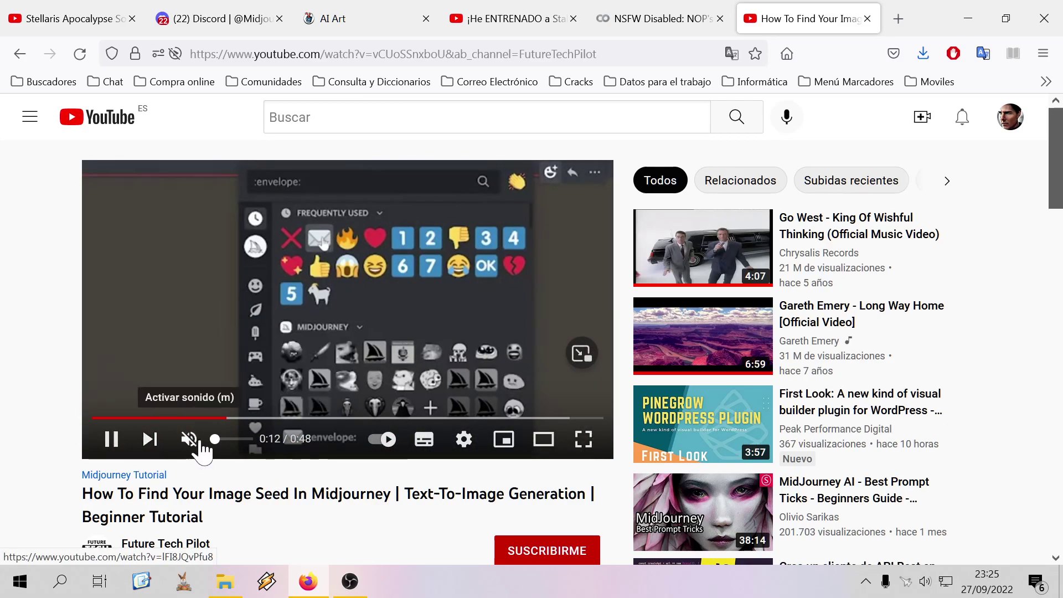
{"action": "left_click", "coordinate": [222, 439]}
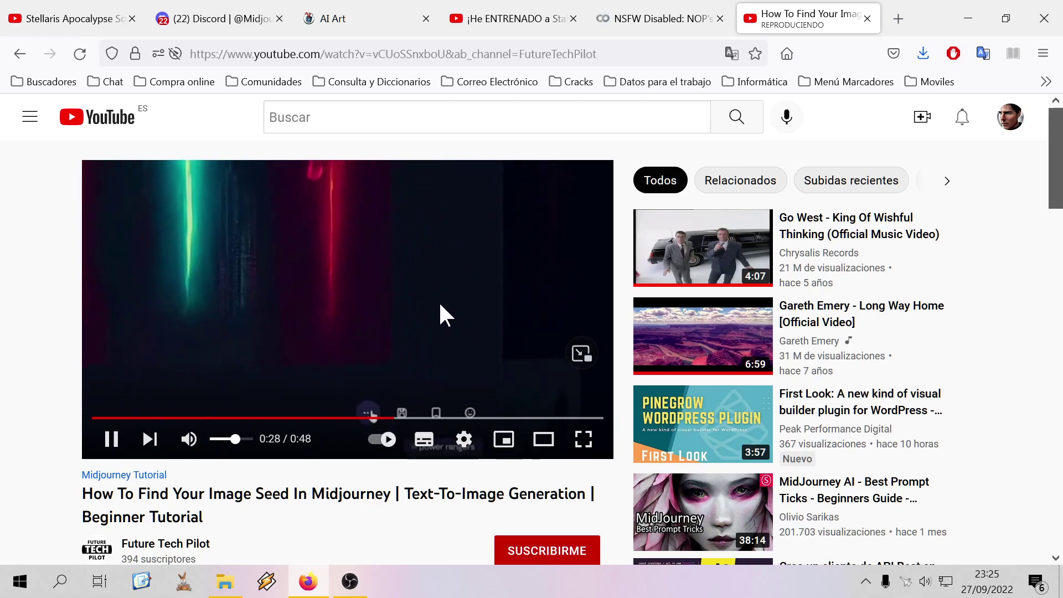
Watch the video's part on copying a job ID, pausing and resuming as needed, and close its tab
{"action": "left_click", "coordinate": [365, 274]}
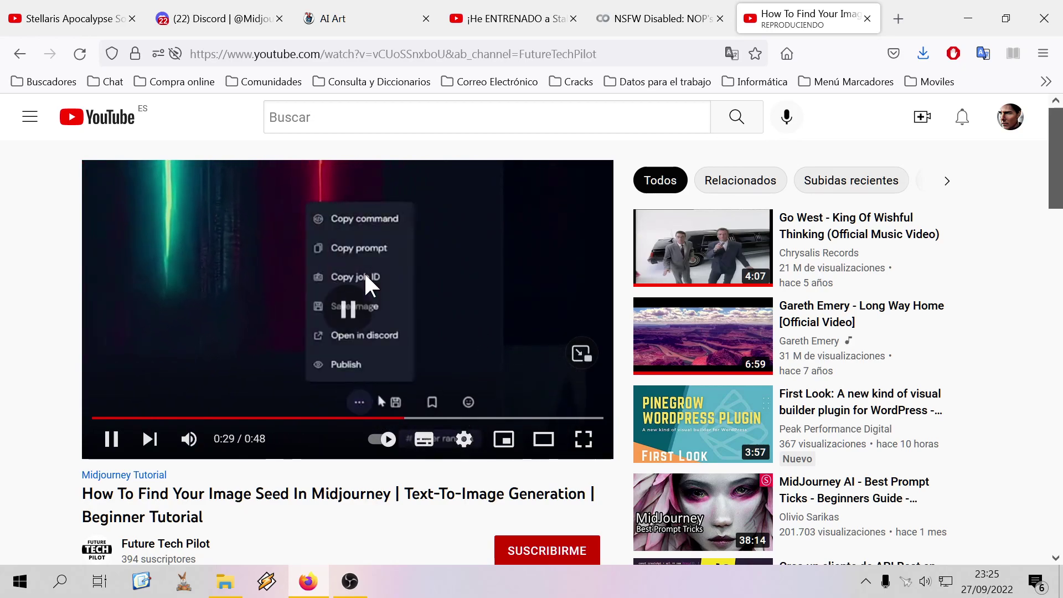
{"action": "left_click", "coordinate": [431, 291]}
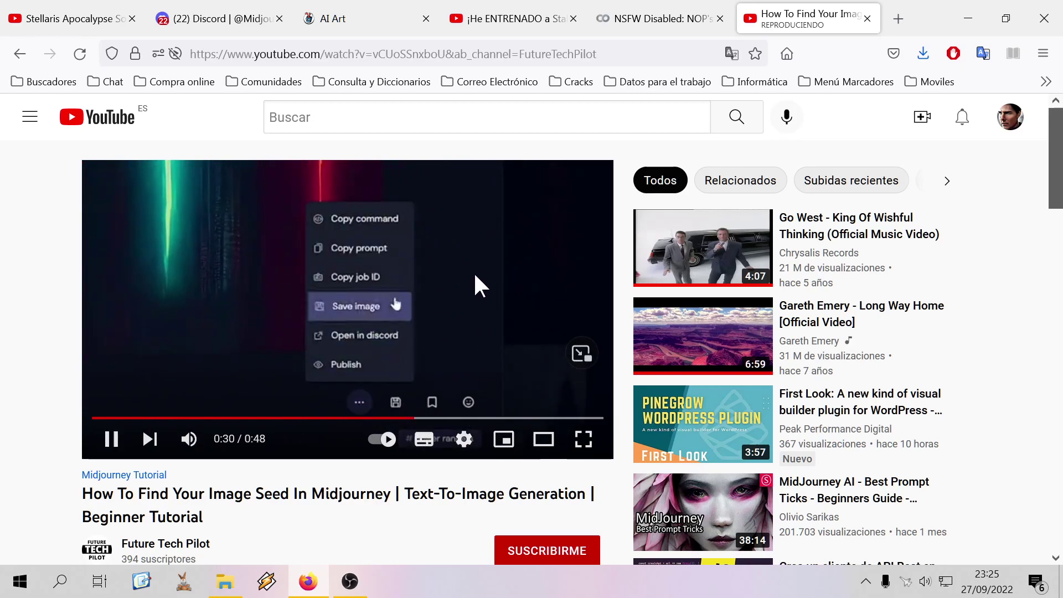
{"action": "left_click", "coordinate": [475, 277]}
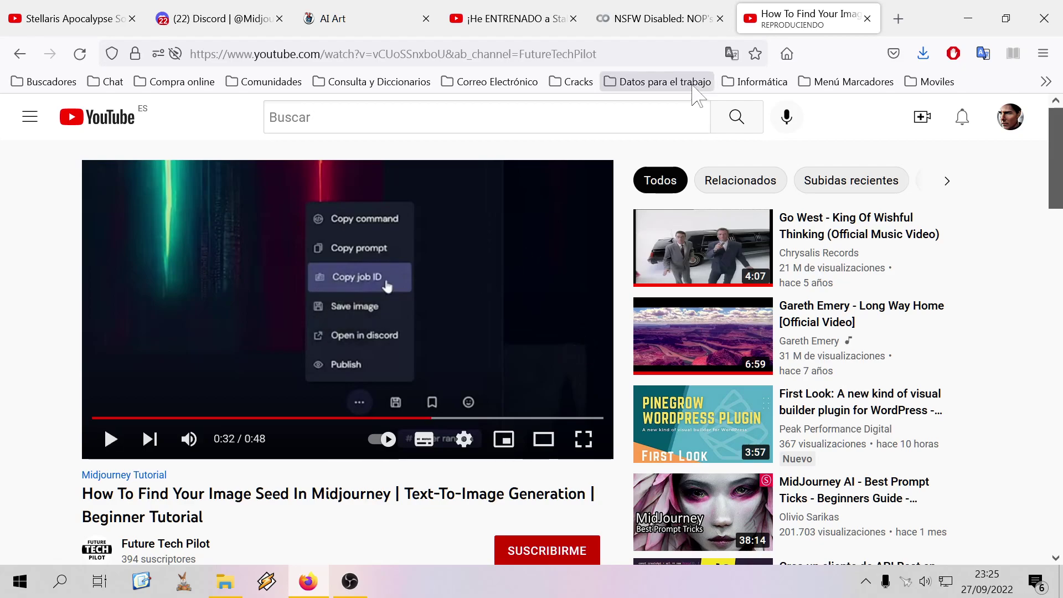
{"action": "left_click", "coordinate": [484, 241]}
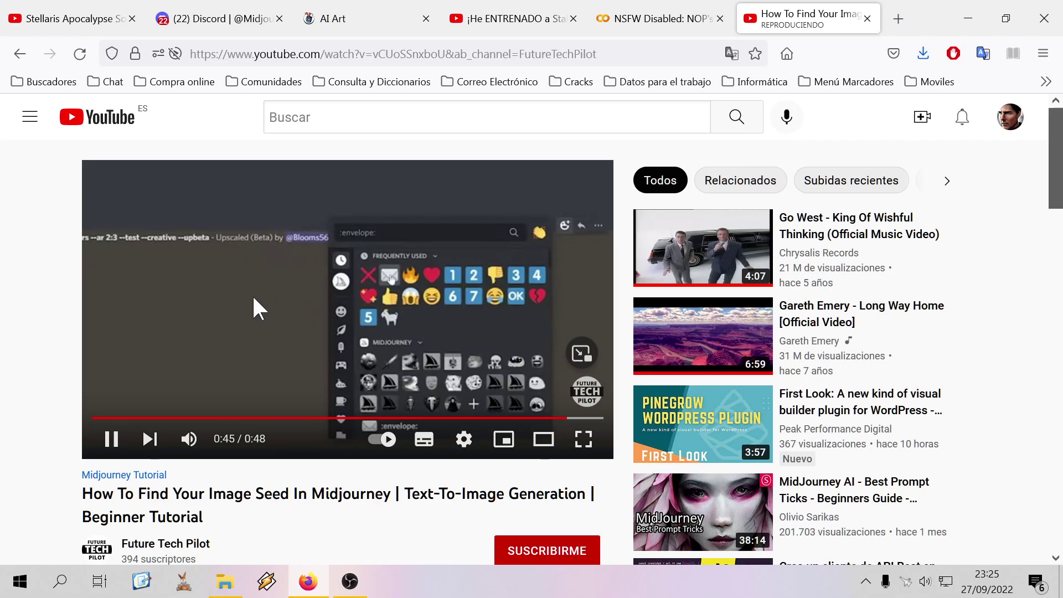
{"action": "left_click", "coordinate": [867, 19]}
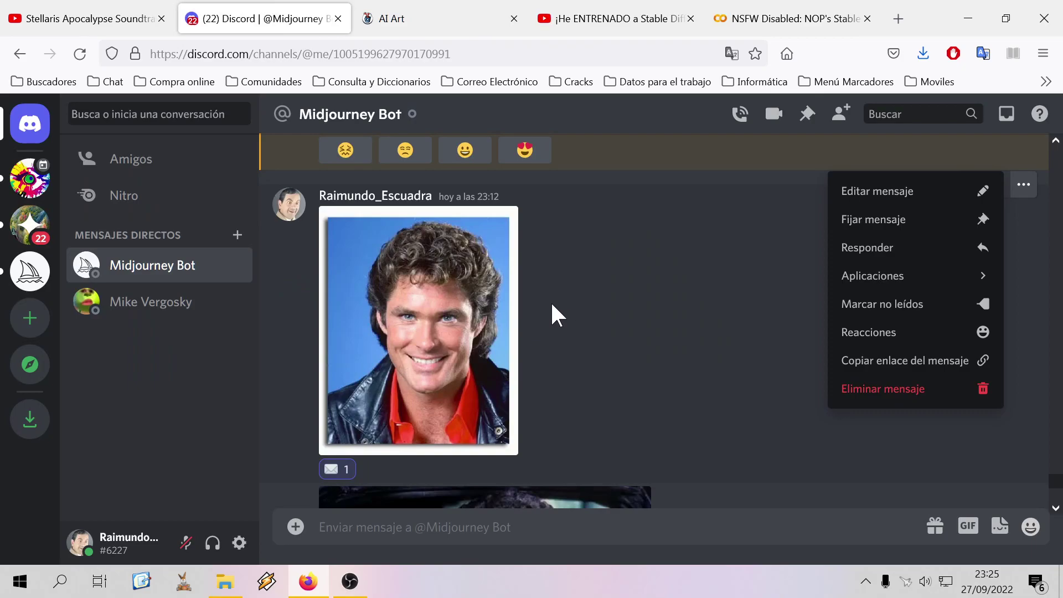
Search Google in a new tab for "add images midjourney"
{"action": "left_click", "coordinate": [898, 19]}
{"action": "left_click", "coordinate": [787, 53]}
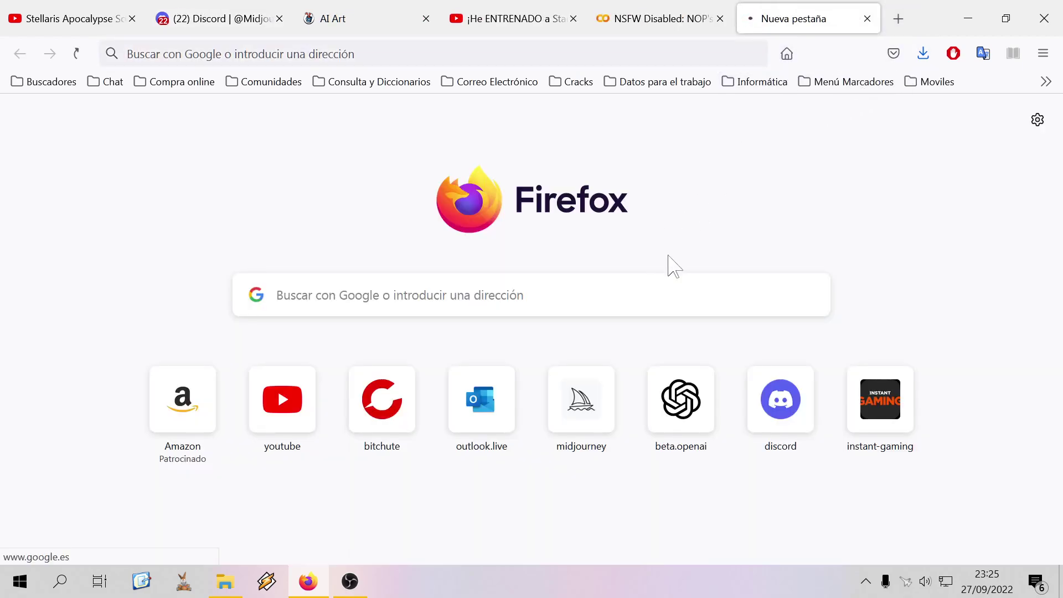
{"action": "type", "text": "ad"}
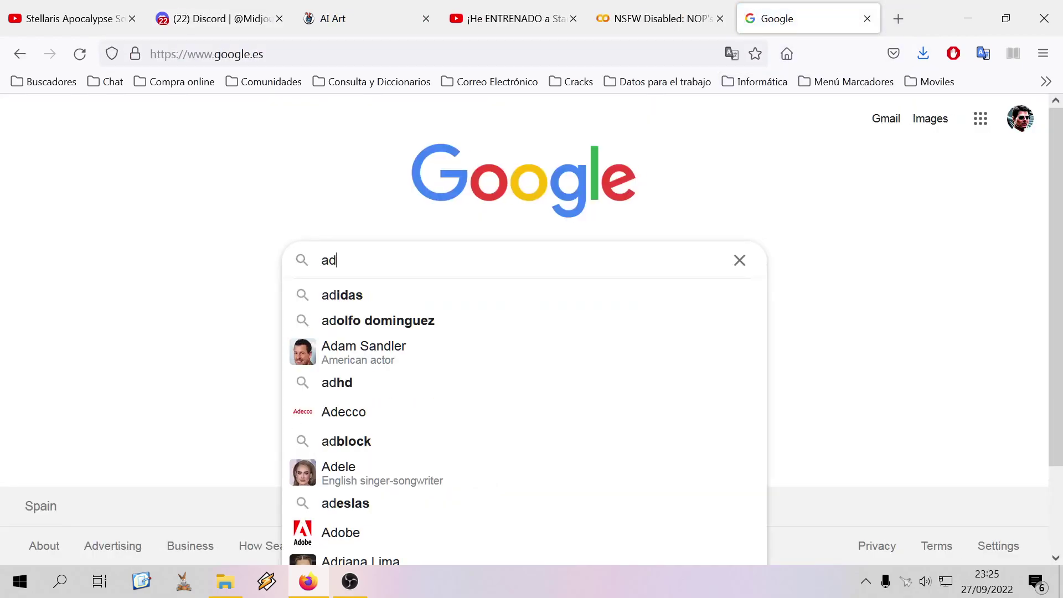
{"action": "type", "text": "d images midjourney"}
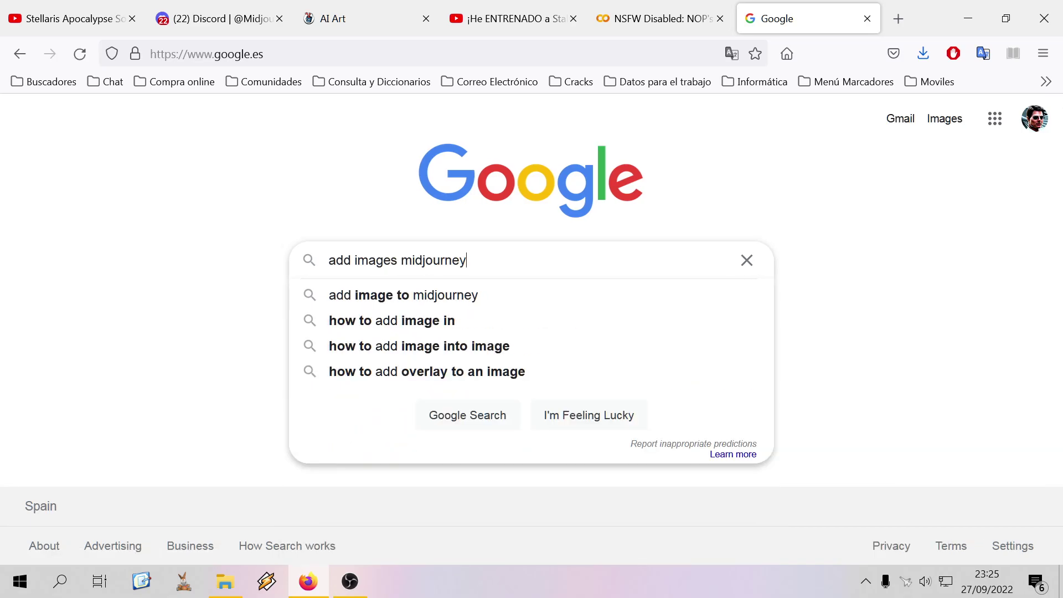
{"action": "key", "text": "Return"}
Browse the search results and open the video "Loading images in Midjourney ai | Tutorial | AI Art"
{"action": "scroll", "coordinate": [689, 403], "scroll_direction": "down", "scroll_amount": 2}
{"action": "scroll", "coordinate": [685, 396], "scroll_direction": "down", "scroll_amount": 10}
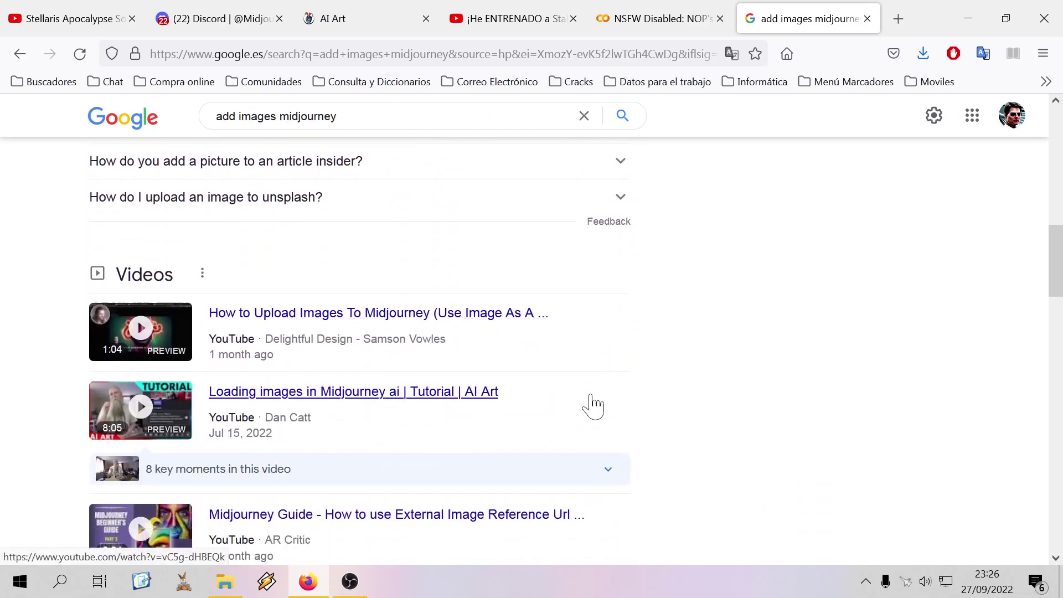
{"action": "scroll", "coordinate": [591, 403], "scroll_direction": "down", "scroll_amount": 5}
{"action": "scroll", "coordinate": [591, 404], "scroll_direction": "up", "scroll_amount": 2}
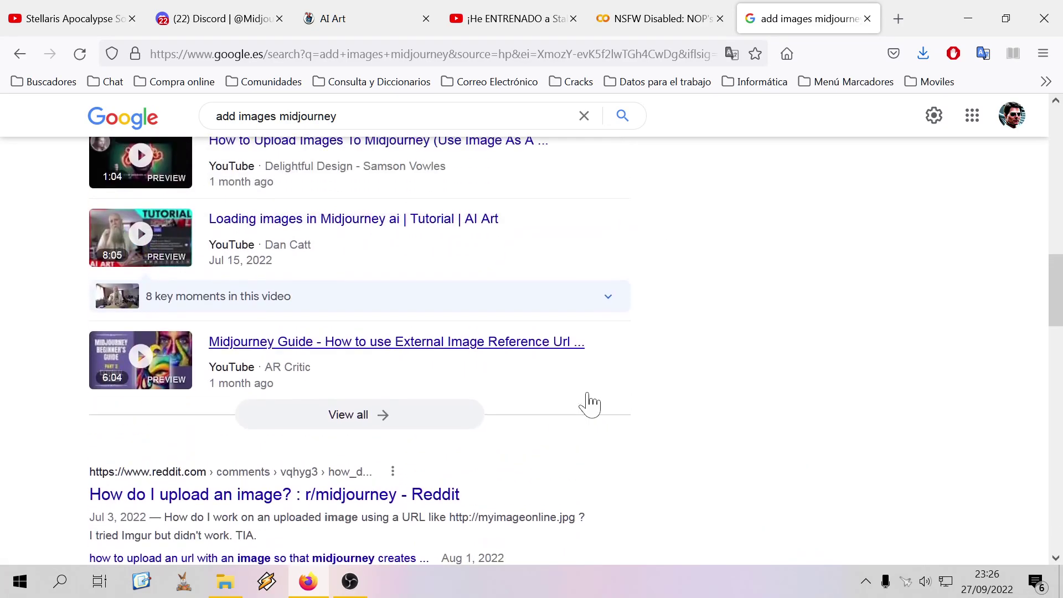
{"action": "left_click", "coordinate": [320, 231]}
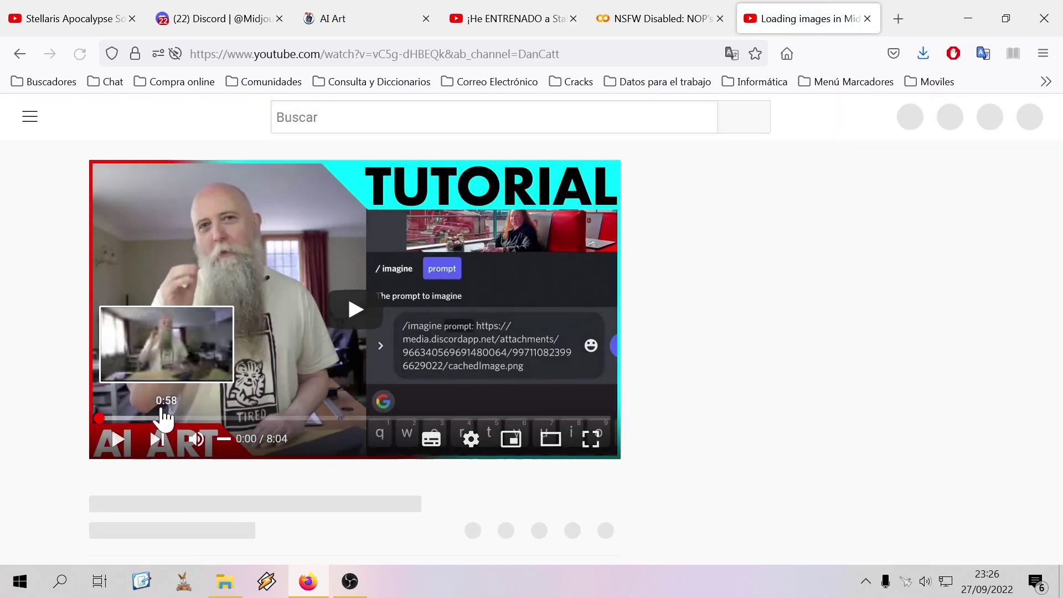
Skim the image-loading tutorial between about 0:43 and 2:21 for how to upload images from phone and desktop
{"action": "left_click", "coordinate": [198, 419]}
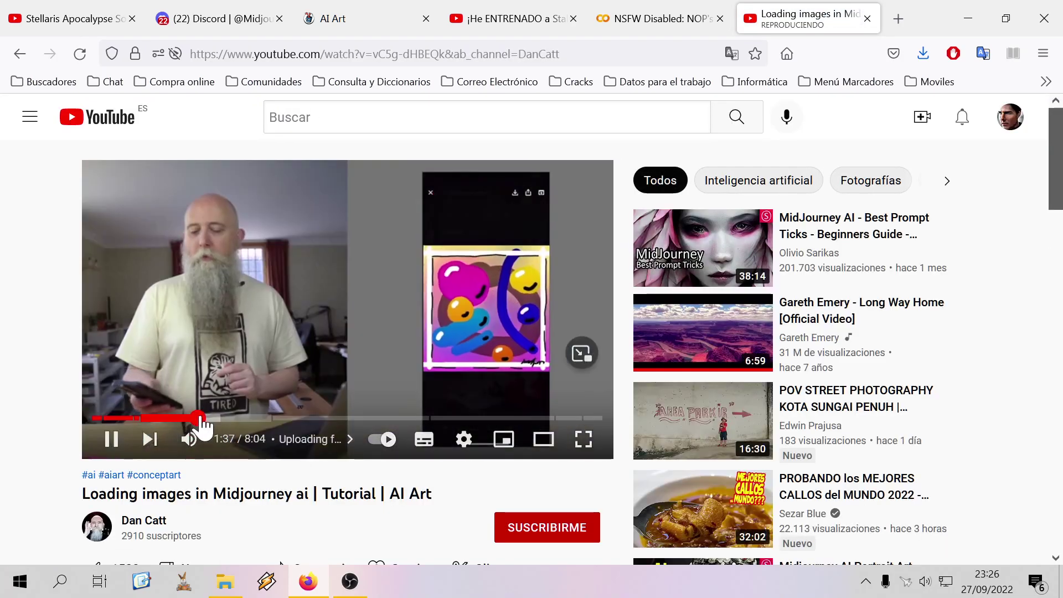
{"action": "left_click", "coordinate": [244, 418]}
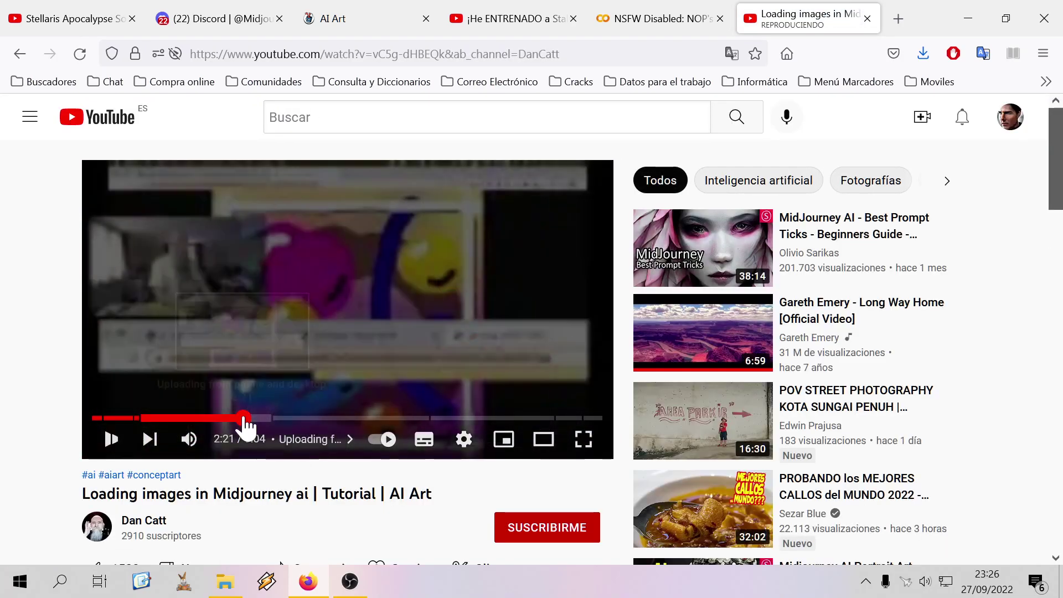
{"action": "left_click", "coordinate": [220, 418]}
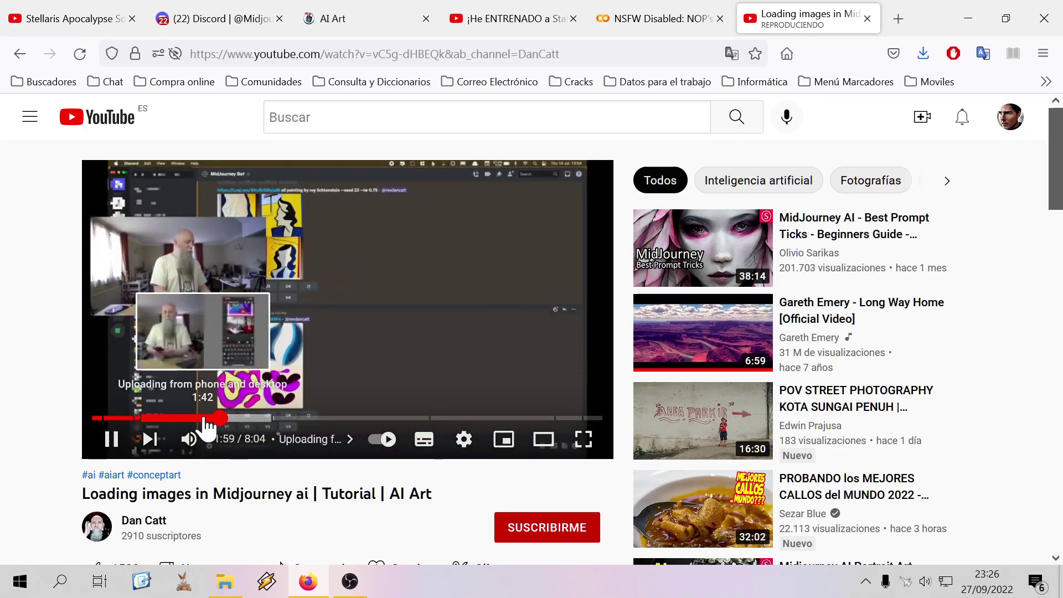
{"action": "left_click", "coordinate": [230, 419]}
{"action": "left_click", "coordinate": [242, 419]}
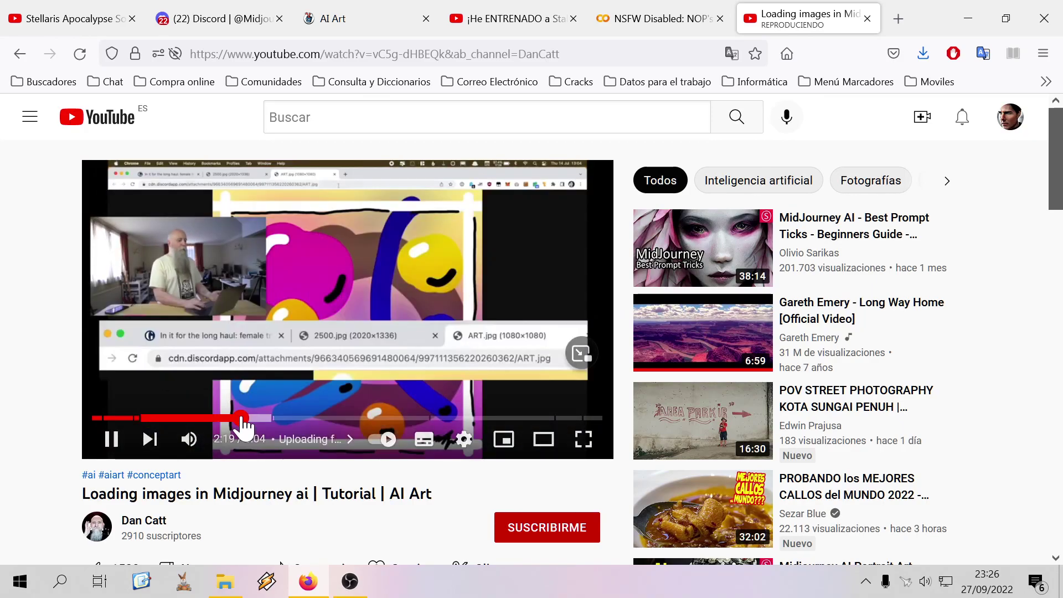
{"action": "left_click", "coordinate": [229, 419]}
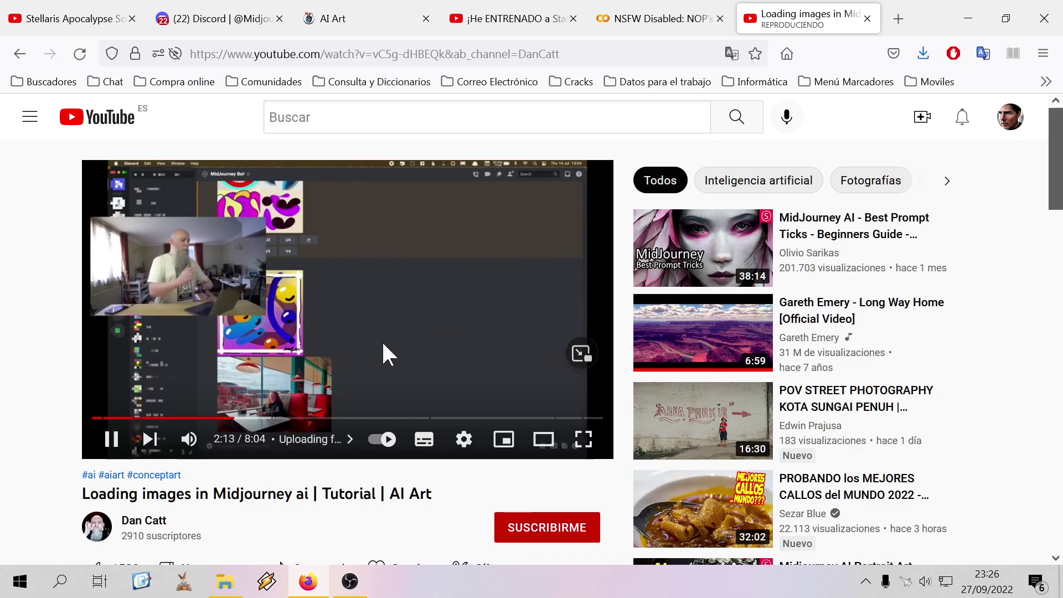
{"action": "left_click", "coordinate": [176, 419]}
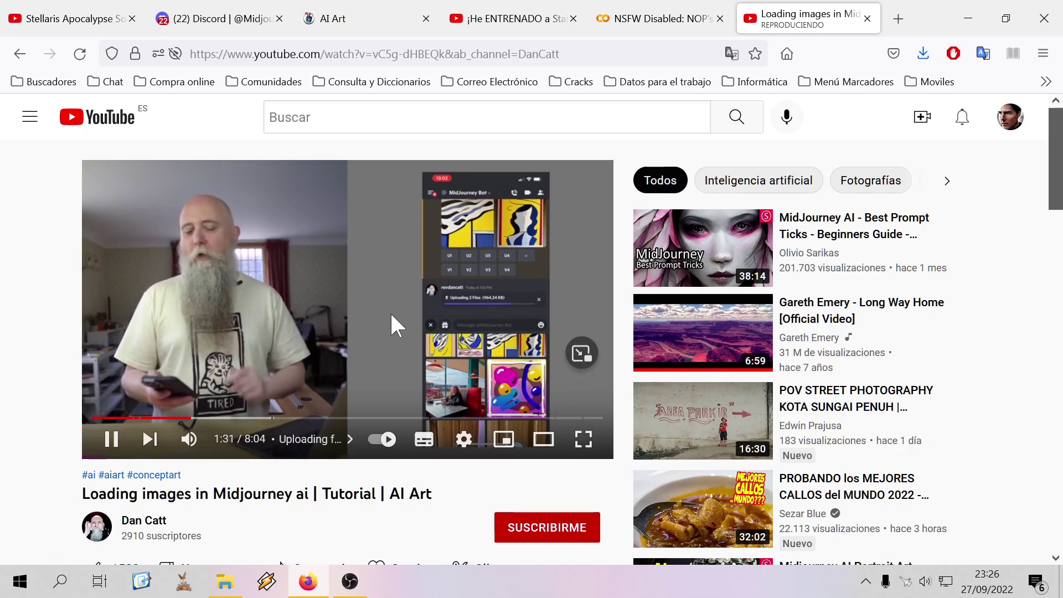
{"action": "left_click", "coordinate": [145, 418]}
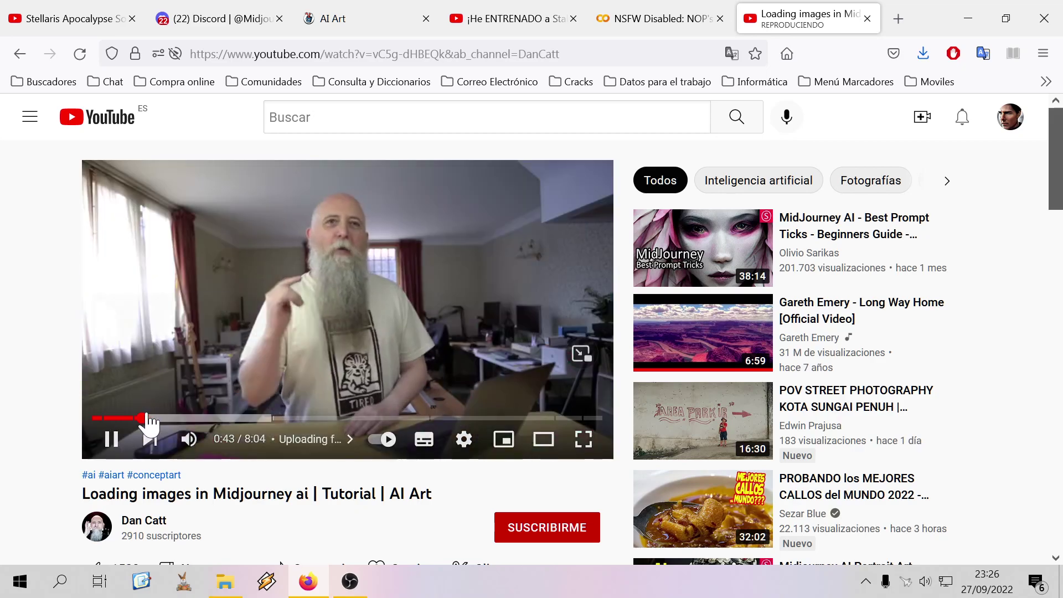
Skim the image-loading tutorial from about 1:01 to 3:37, switching to full screen, to reach the part on image weighting
{"action": "left_click", "coordinate": [157, 418]}
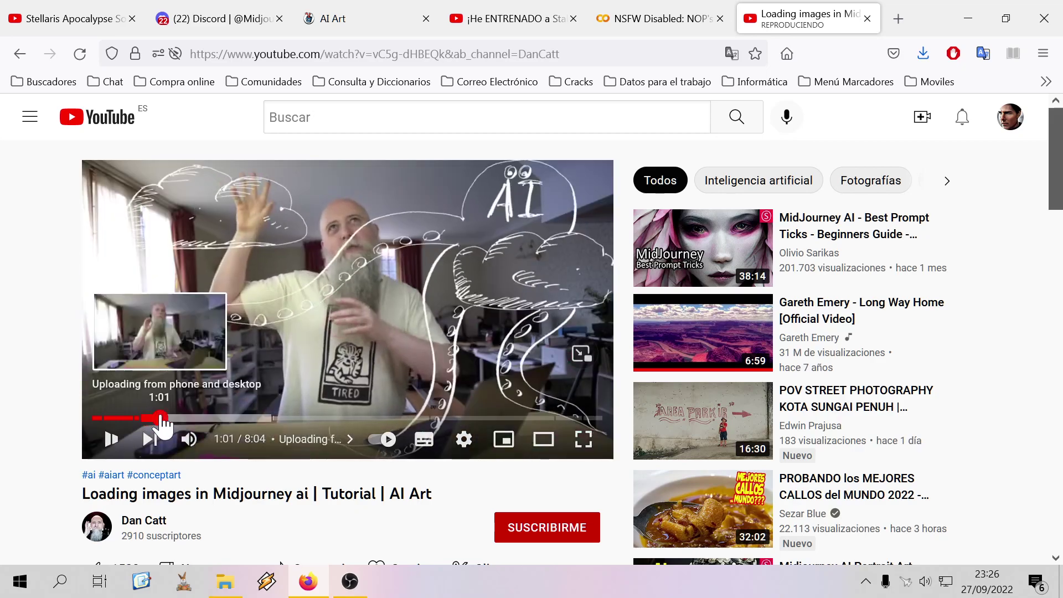
{"action": "left_click", "coordinate": [176, 418]}
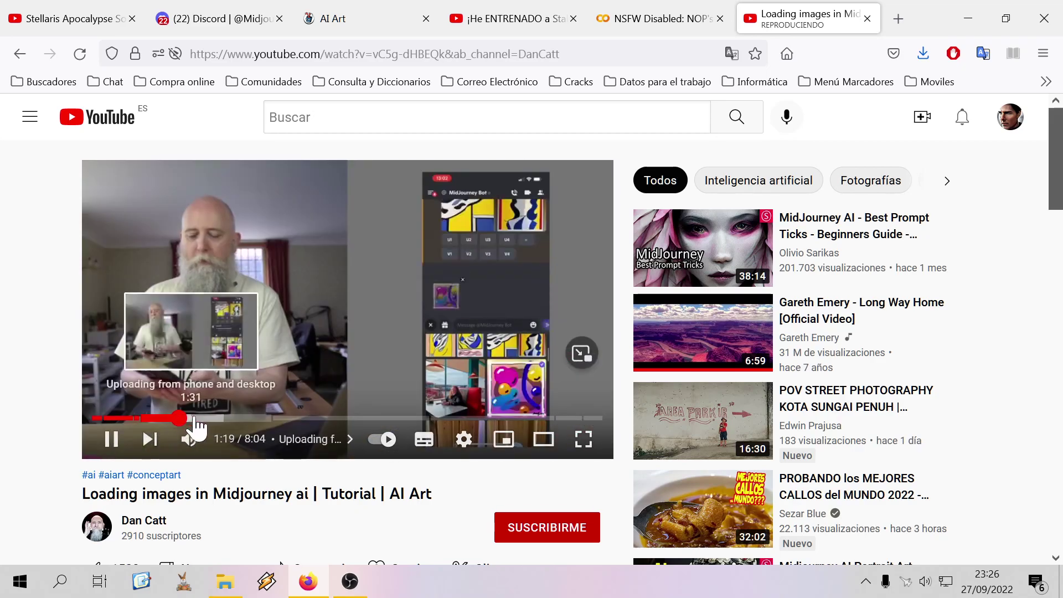
{"action": "left_click", "coordinate": [237, 418]}
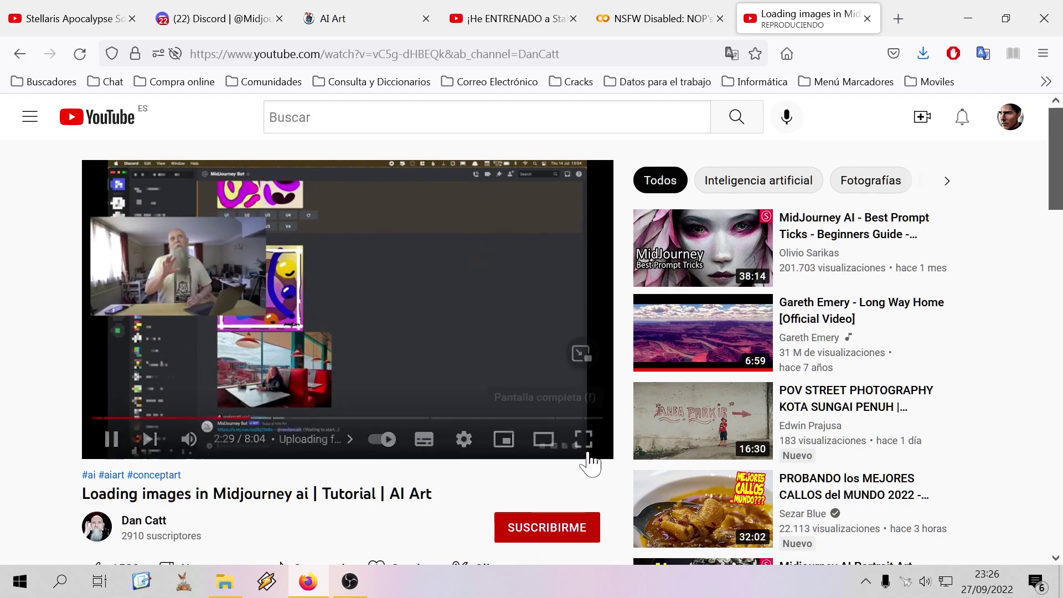
{"action": "left_click", "coordinate": [582, 447]}
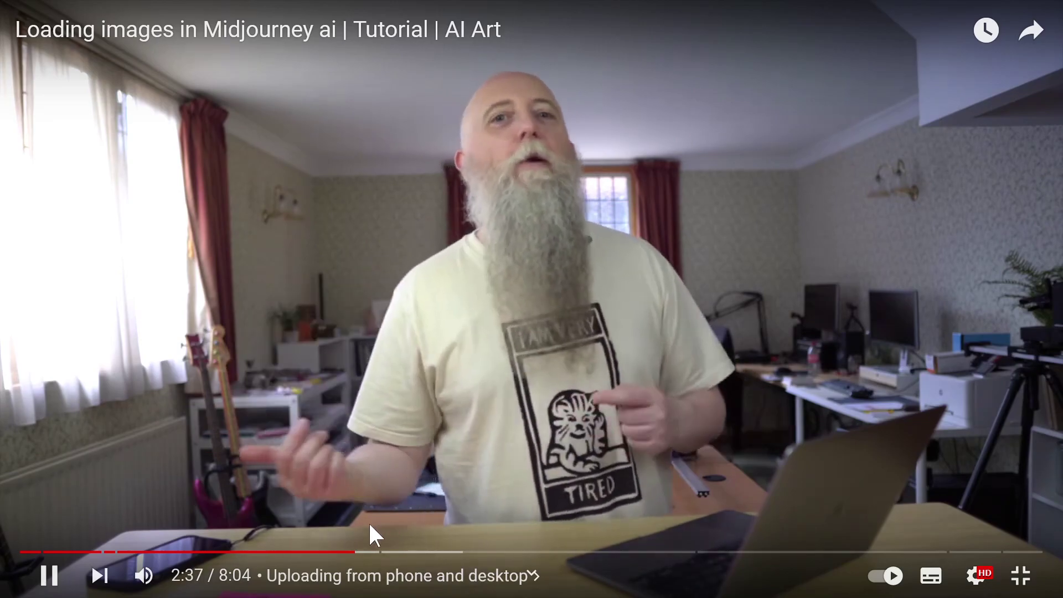
{"action": "left_click", "coordinate": [387, 552]}
{"action": "left_click", "coordinate": [410, 554]}
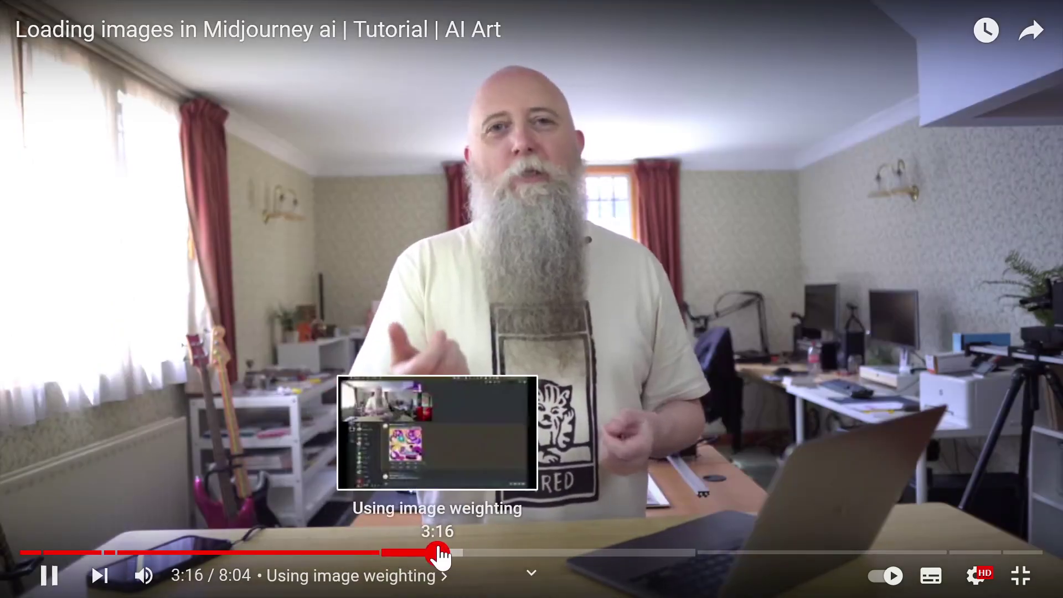
{"action": "left_click", "coordinate": [436, 552]}
{"action": "left_click", "coordinate": [470, 553]}
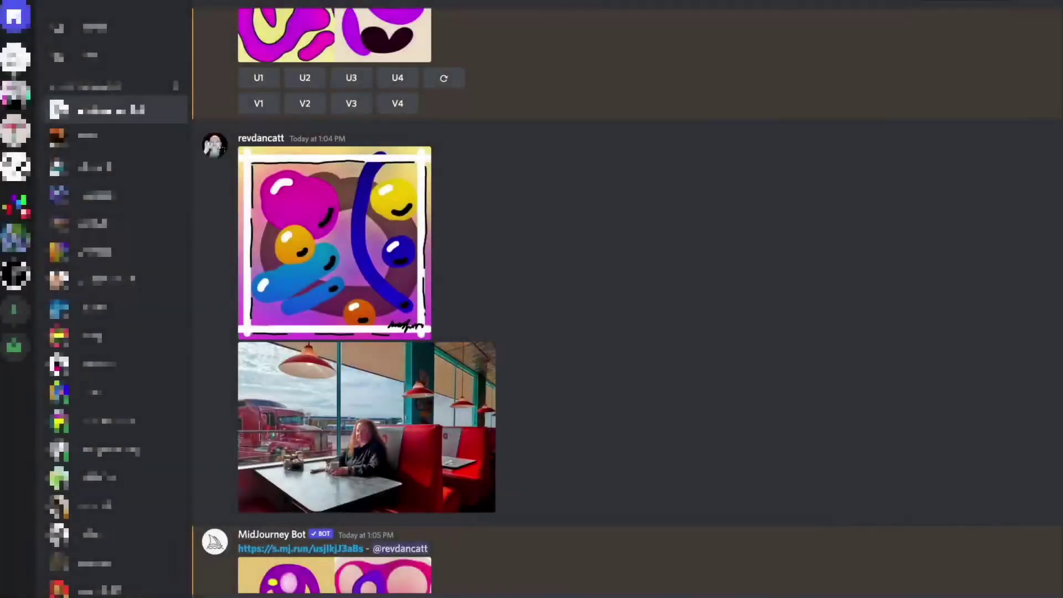
Examine how the tutorial writes an /imagine prompt with an image link, pausing and resuming playback, and close its tab
{"action": "left_click", "coordinate": [801, 310]}
{"action": "left_click", "coordinate": [801, 311]}
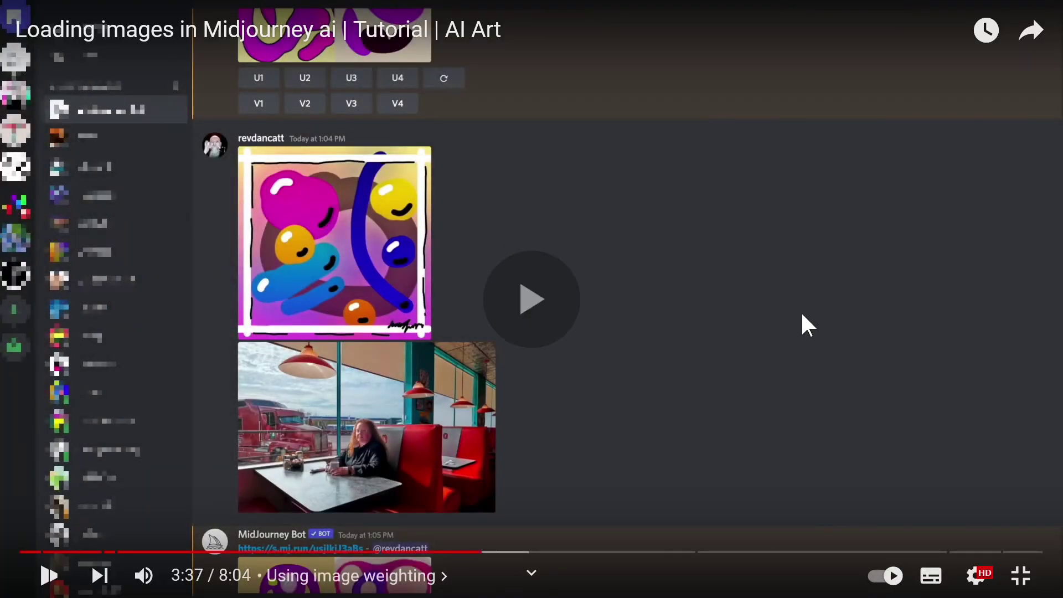
{"action": "left_click", "coordinate": [801, 311]}
{"action": "left_click", "coordinate": [801, 311]}
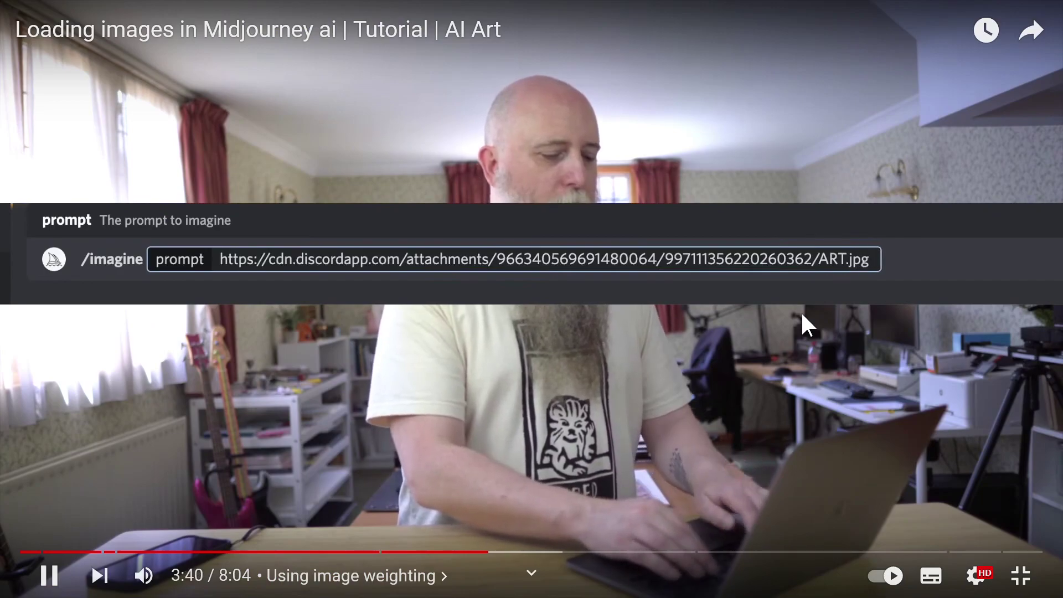
{"action": "left_click", "coordinate": [802, 325]}
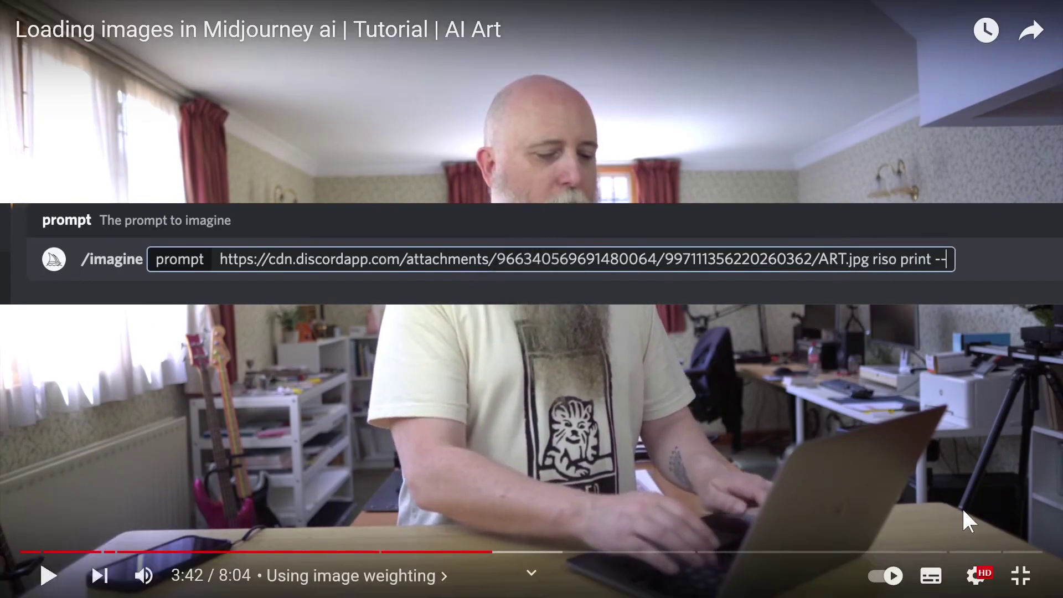
{"action": "left_click", "coordinate": [836, 419]}
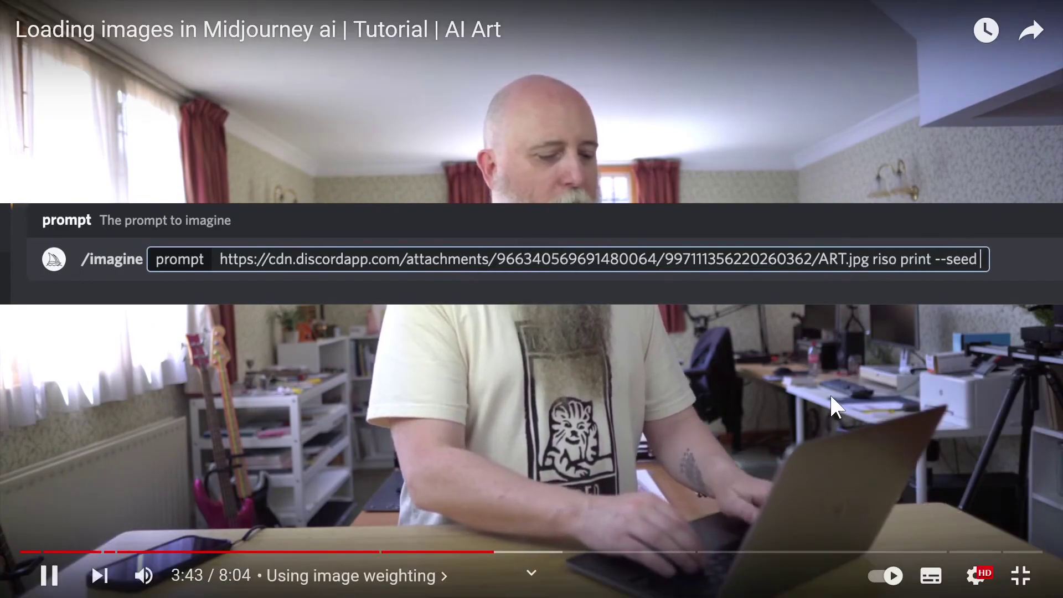
{"action": "left_click", "coordinate": [835, 406]}
{"action": "key", "text": "Escape"}
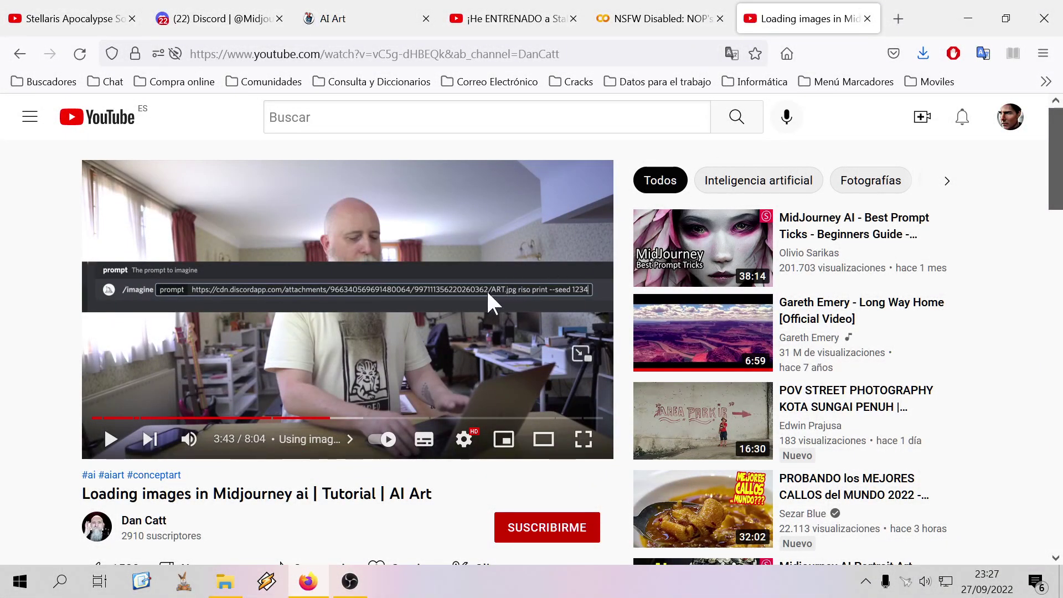
{"action": "left_click", "coordinate": [867, 19]}
Open the original of the blue-background portrait from the Midjourney Bot chat, copy its image address, and return to the chat
{"action": "left_click", "coordinate": [457, 291]}
{"action": "left_click", "coordinate": [420, 496]}
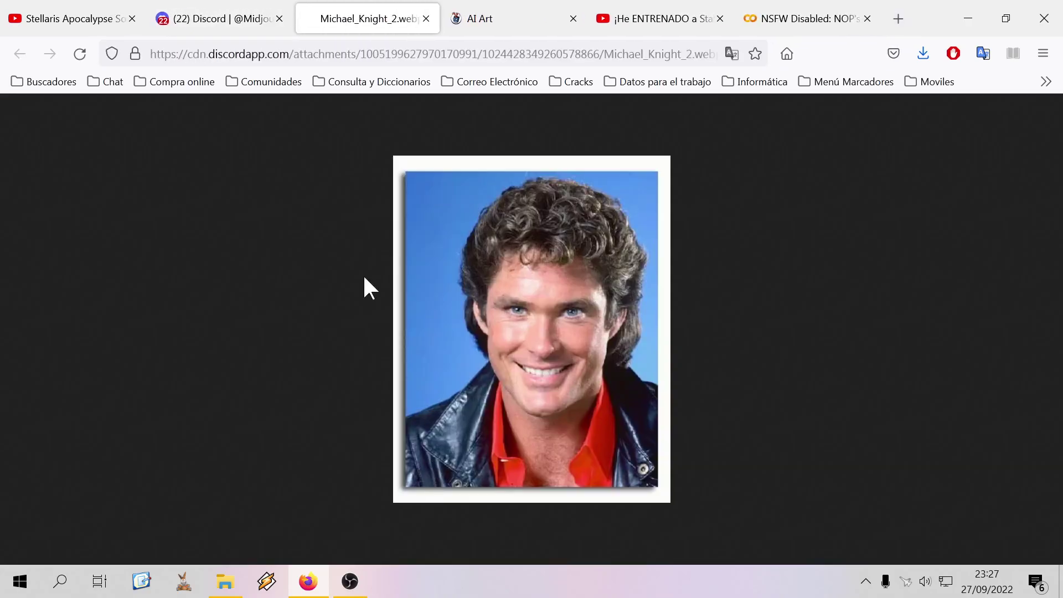
{"action": "key", "text": "ctrl+l"}
{"action": "key", "text": "ctrl+c"}
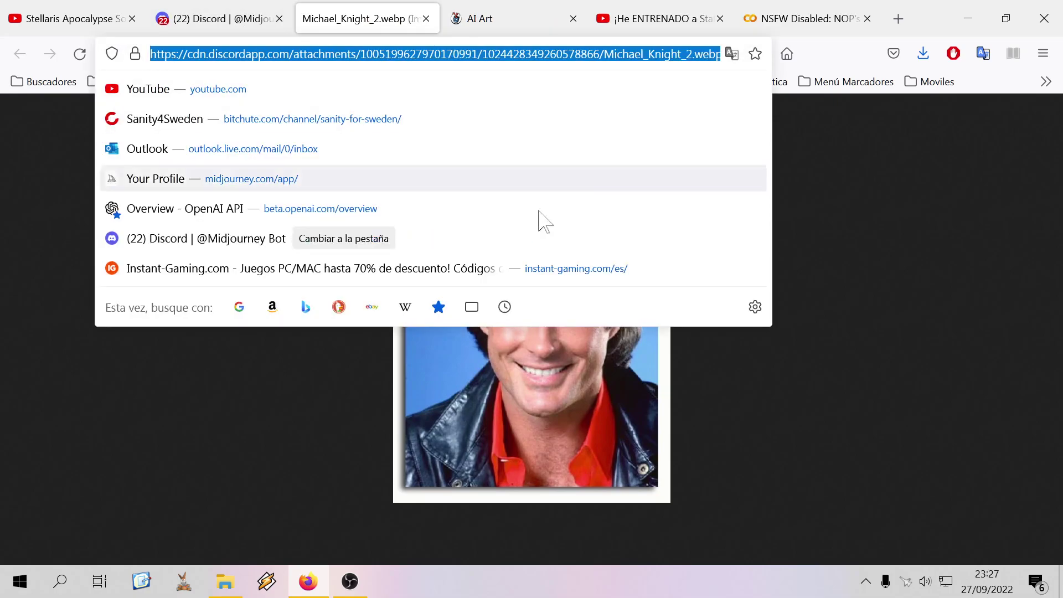
{"action": "left_click", "coordinate": [804, 366]}
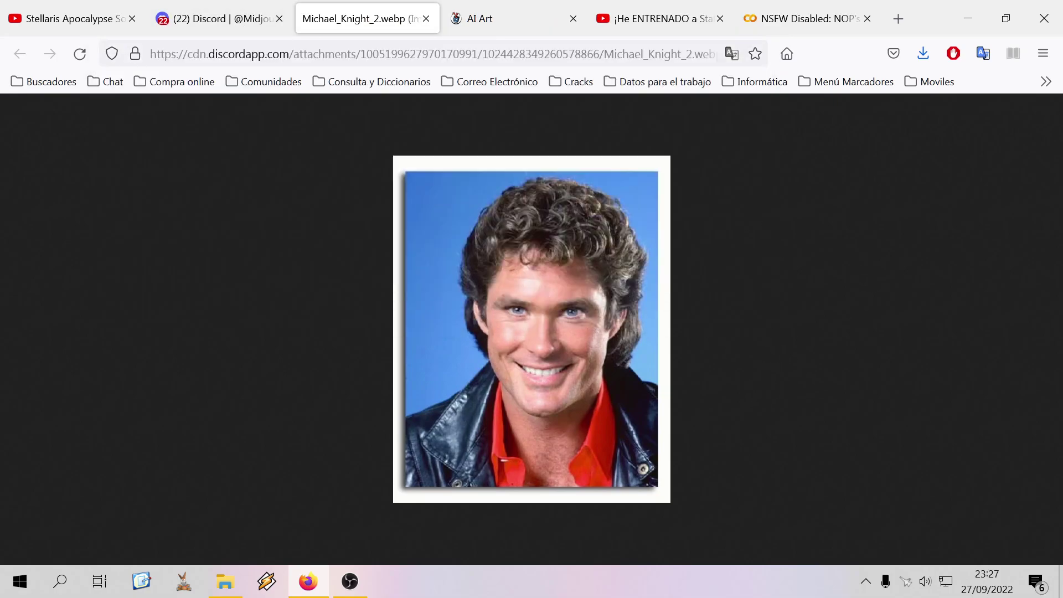
{"action": "left_click", "coordinate": [426, 19]}
{"action": "left_click", "coordinate": [780, 388]}
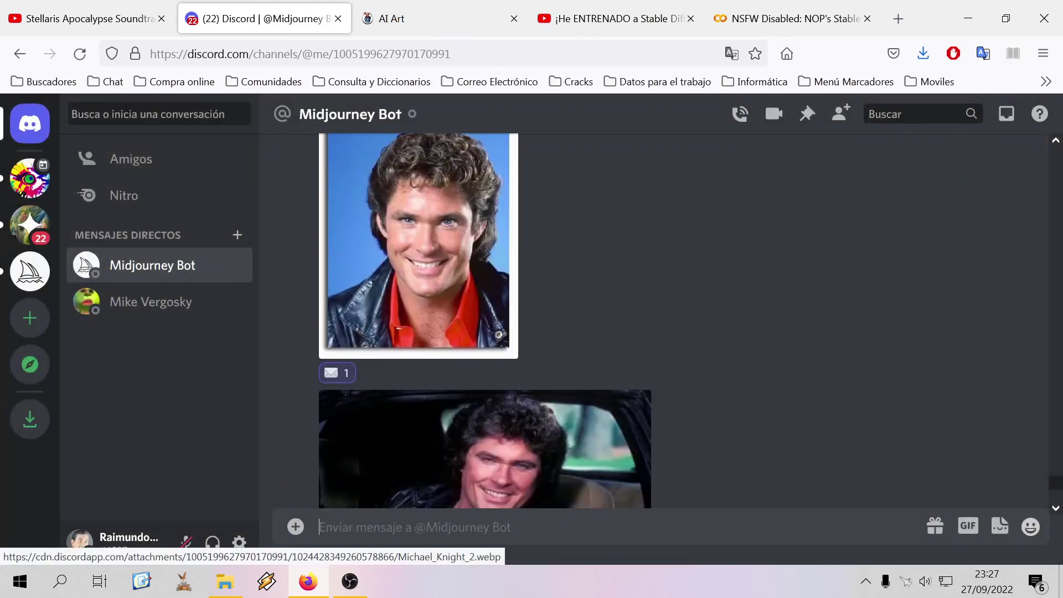
Send the copied Michael_Knight_2.webp link to Midjourney Bot and run /imagine with that same link as the prompt
{"action": "key", "text": "ctrl+v"}
{"action": "key", "text": "Return"}
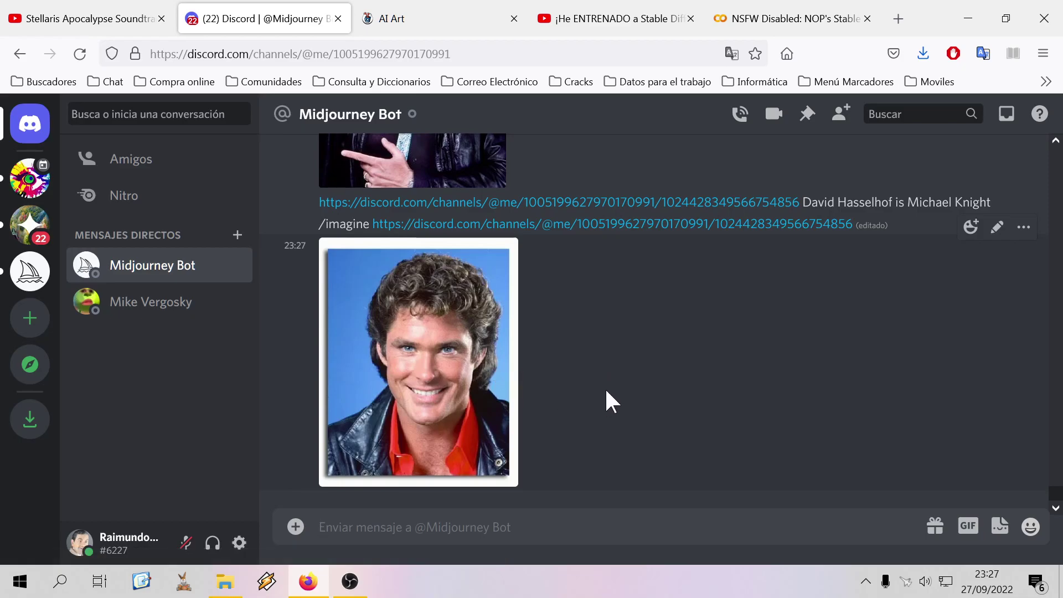
{"action": "type", "text": "/imagine"}
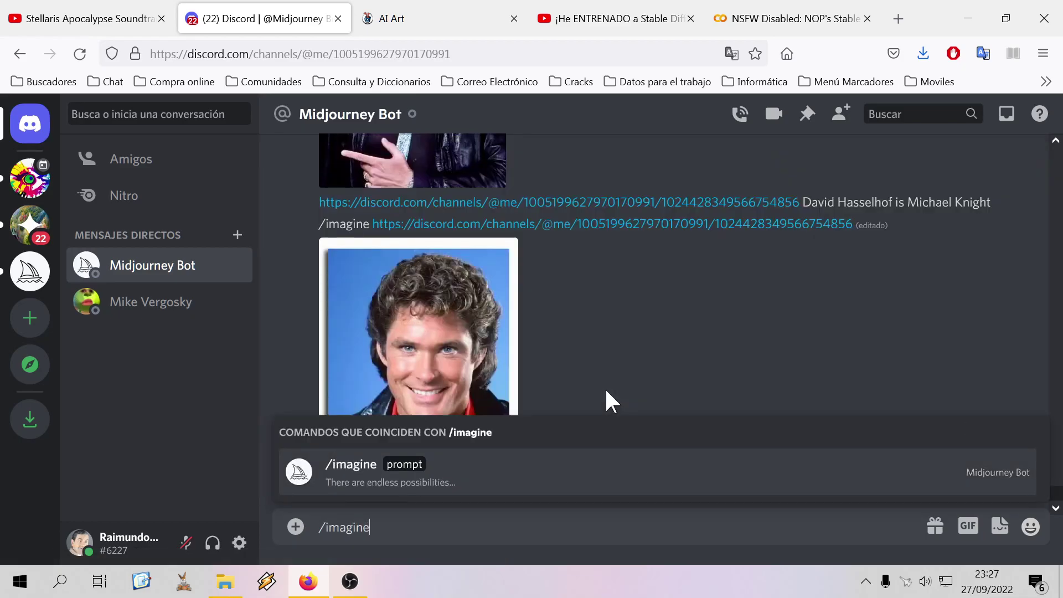
{"action": "key", "text": "Tab"}
{"action": "key", "text": "ctrl+v"}
{"action": "key", "text": "Return"}
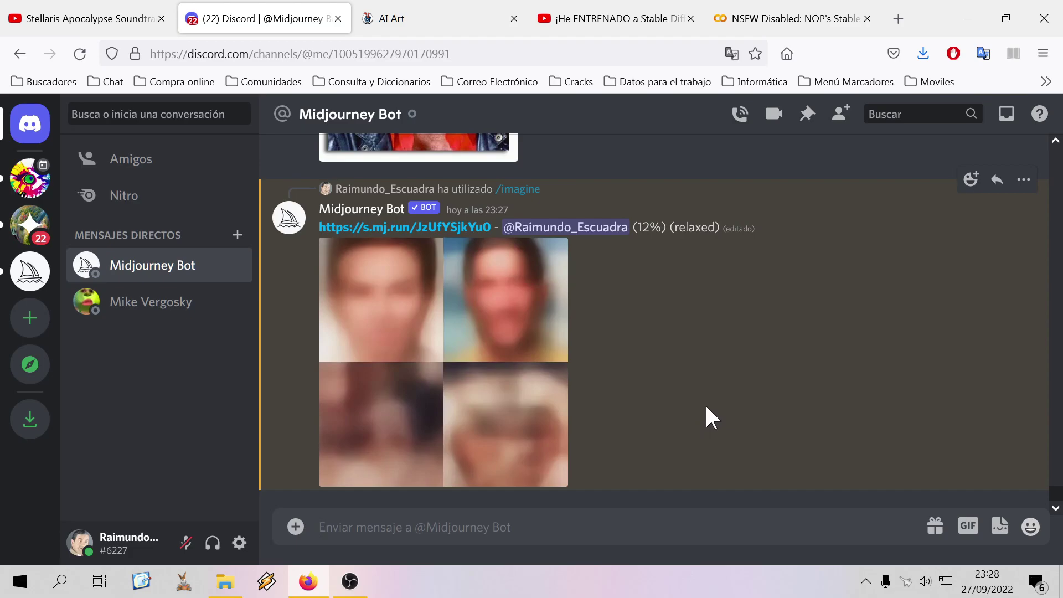
Open the original of the photo taken inside the car, copy its image address, and return to the chat
{"action": "scroll", "coordinate": [705, 410], "scroll_direction": "up", "scroll_amount": 5}
{"action": "scroll", "coordinate": [724, 426], "scroll_direction": "down", "scroll_amount": 10}
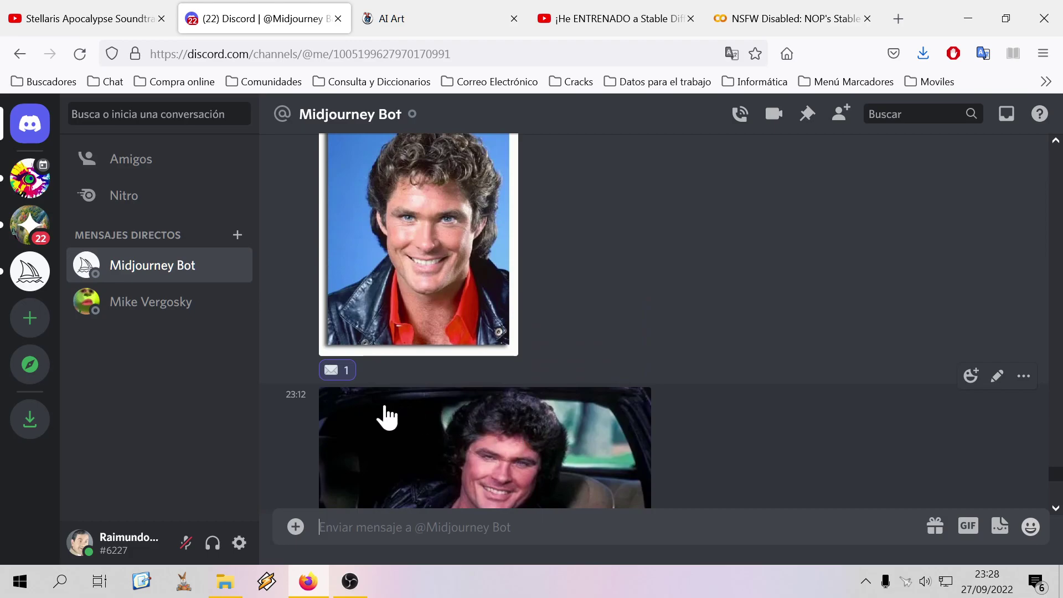
{"action": "left_click", "coordinate": [458, 467]}
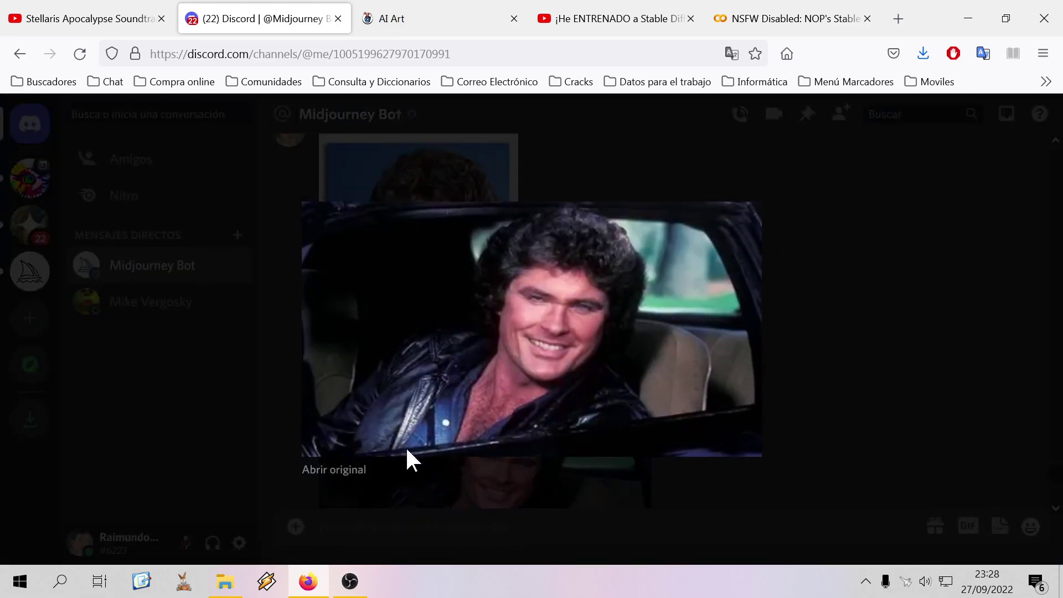
{"action": "left_click", "coordinate": [349, 470]}
{"action": "key", "text": "ctrl+l"}
{"action": "key", "text": "ctrl+c"}
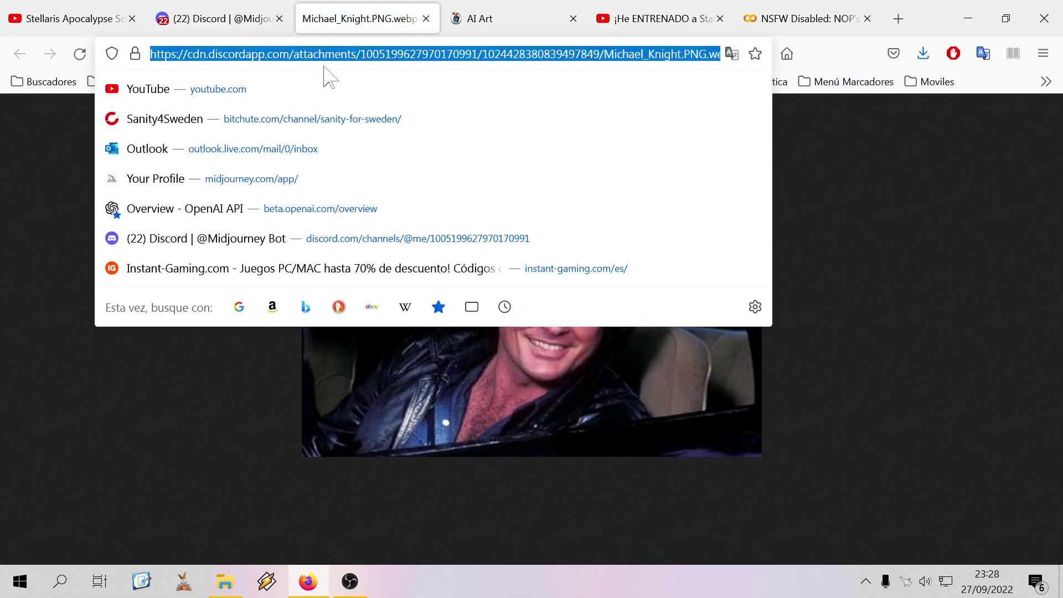
{"action": "left_click", "coordinate": [426, 18]}
{"action": "left_click", "coordinate": [903, 314]}
Send the copied Michael_Knight.PNG.webp link as a message to Midjourney Bot
{"action": "scroll", "coordinate": [598, 448], "scroll_direction": "down", "scroll_amount": 5}
{"action": "key", "text": "ctrl+v"}
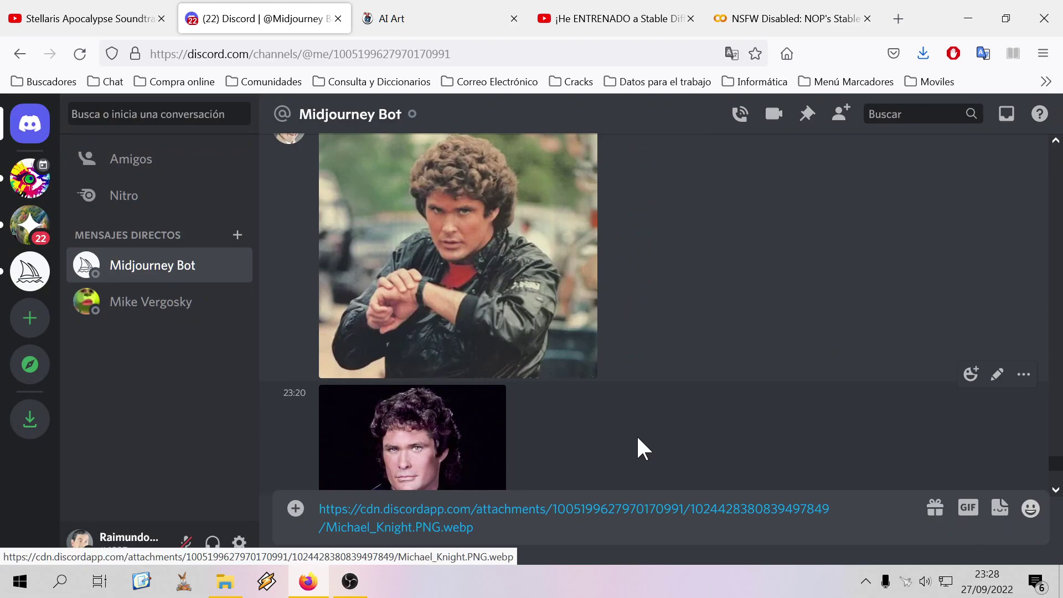
{"action": "key", "text": "Return"}
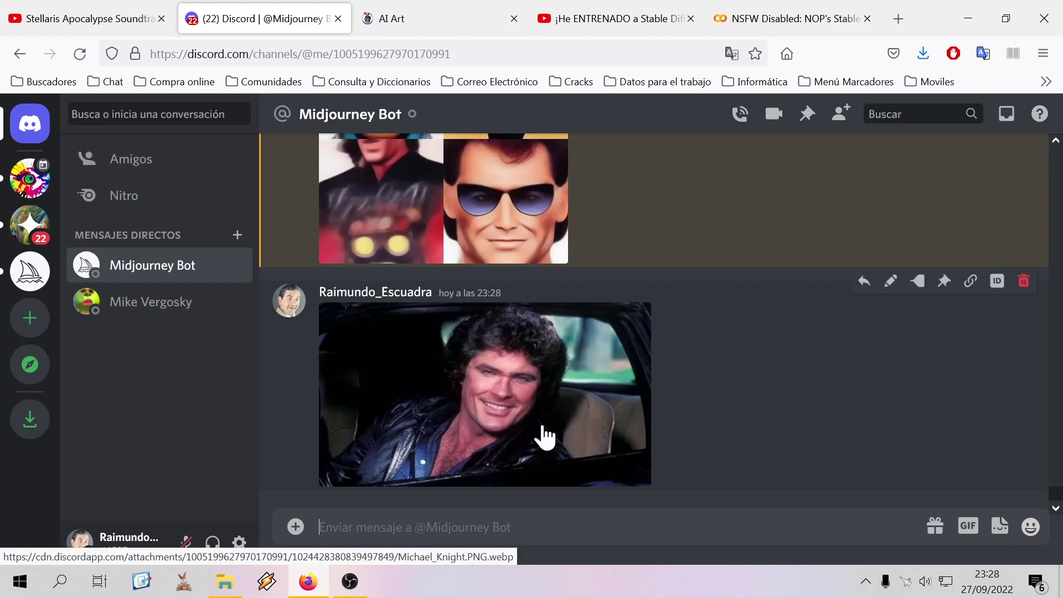
Run /imagine with the Michael_Knight.PNG.webp link followed by the text "David Hasselhof is Michael Knight"
{"action": "type", "text": "/imagine"}
{"action": "key", "text": "Tab"}
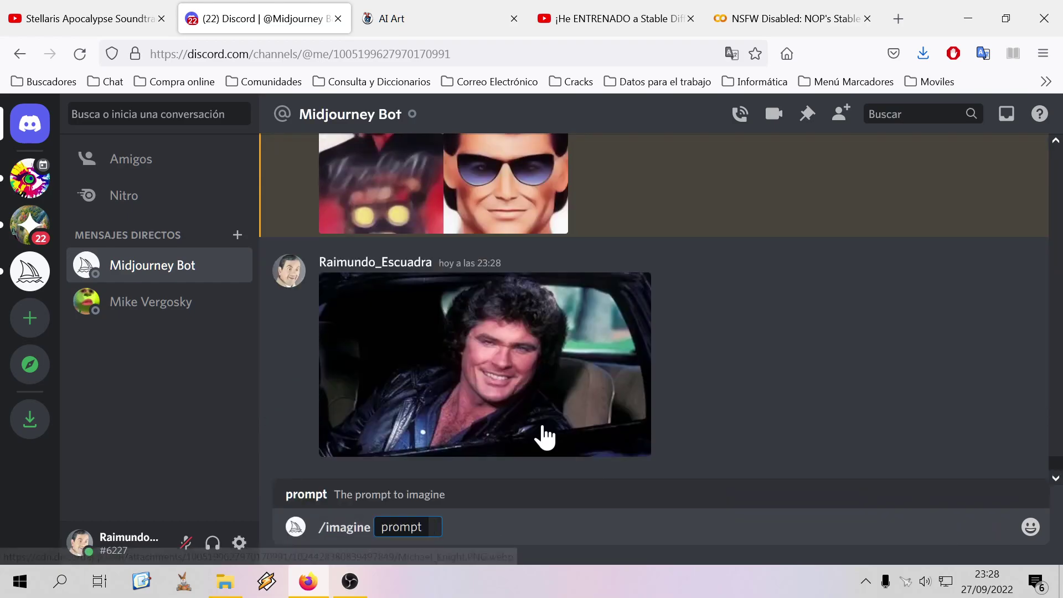
{"action": "key", "text": "ctrl+v"}
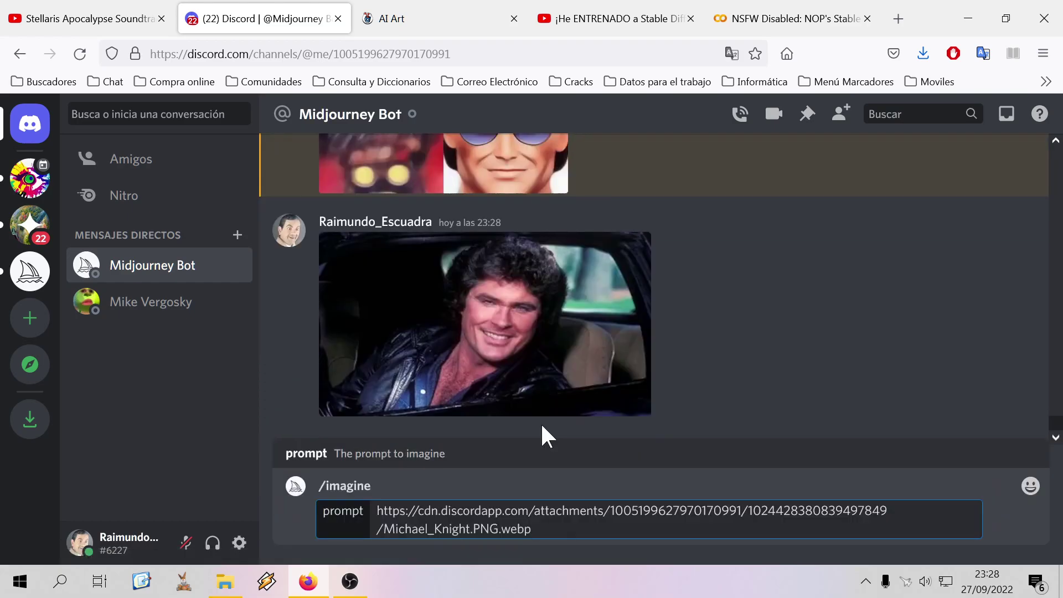
{"action": "type", "text": "David Hasselg"}
{"action": "key", "text": "BackSpace"}
{"action": "type", "text": "hof is Michael Knight"}
{"action": "key", "text": "Return"}
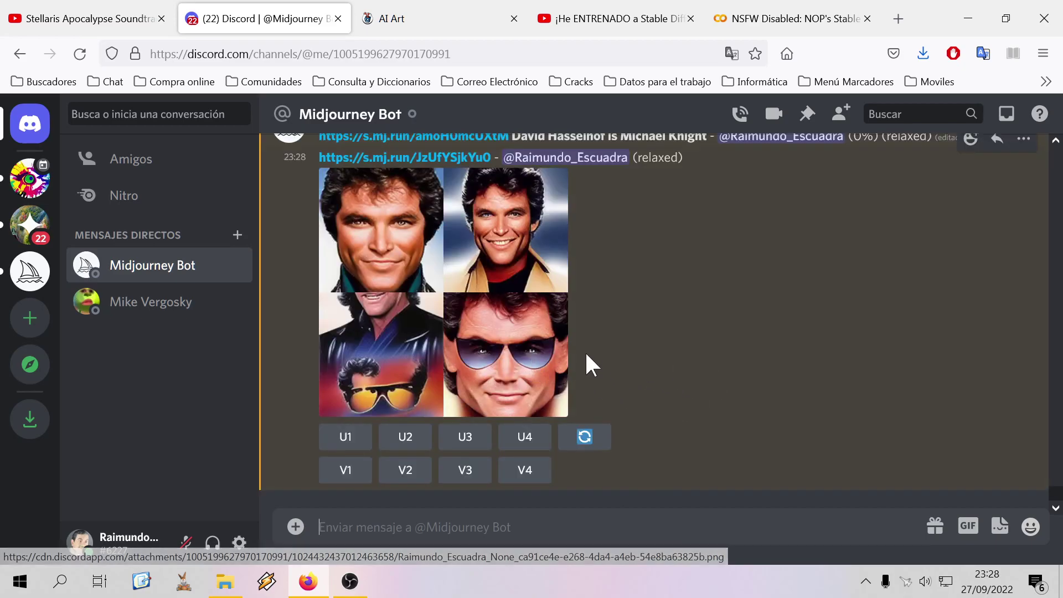
Open the original of the outdoor photo with the wristwatch pose, copy its image address, and return to the chat
{"action": "scroll", "coordinate": [649, 368], "scroll_direction": "up", "scroll_amount": 1}
{"action": "scroll", "coordinate": [651, 373], "scroll_direction": "up", "scroll_amount": 10}
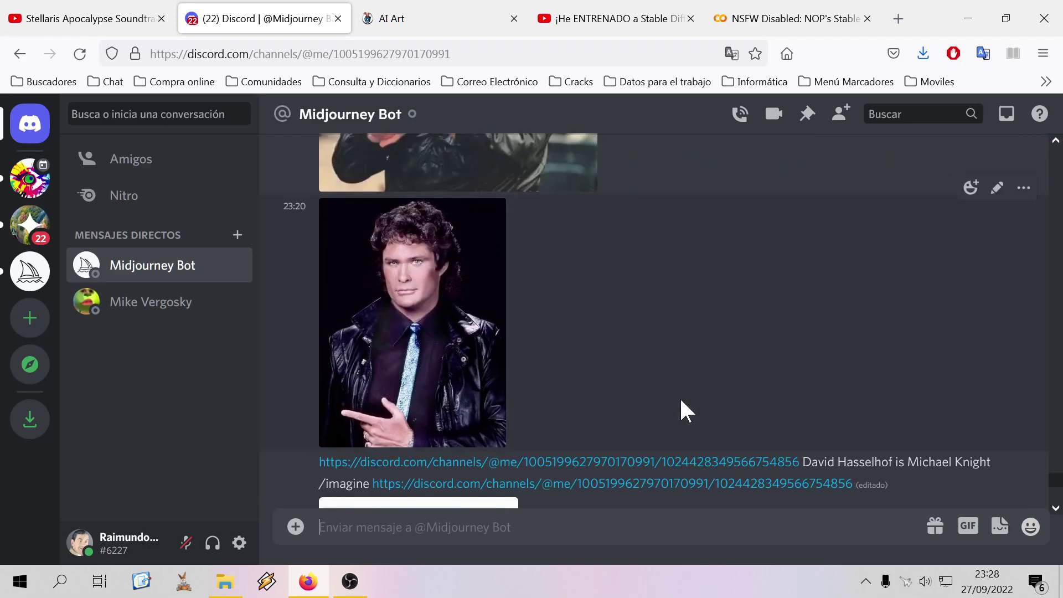
{"action": "scroll", "coordinate": [679, 396], "scroll_direction": "up", "scroll_amount": 4}
{"action": "left_click", "coordinate": [492, 271]}
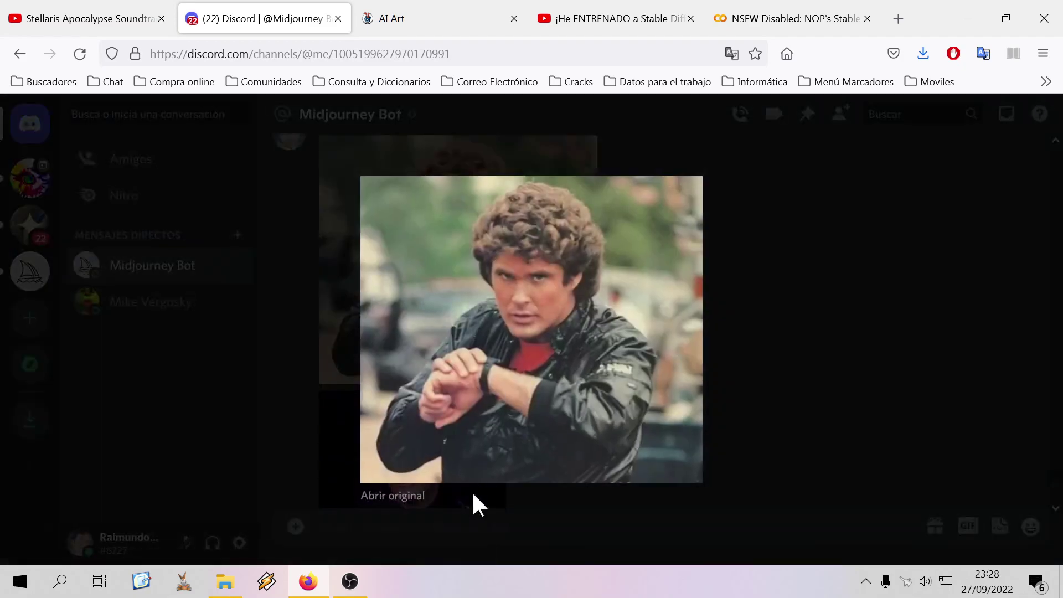
{"action": "left_click", "coordinate": [392, 497]}
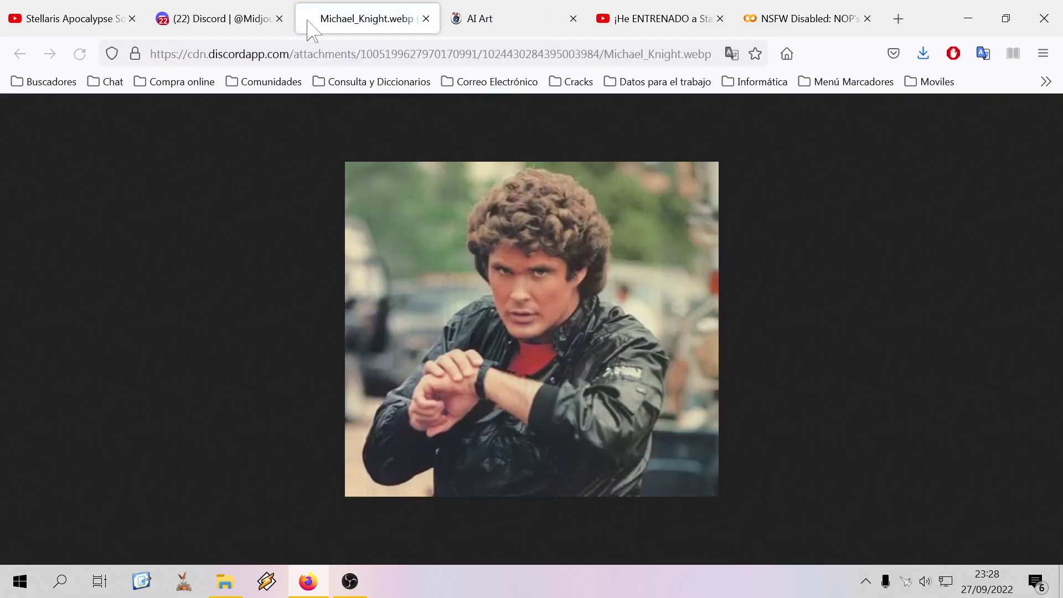
{"action": "left_click", "coordinate": [319, 54]}
{"action": "key", "text": "ctrl+a"}
{"action": "key", "text": "ctrl+c"}
{"action": "left_click", "coordinate": [426, 18]}
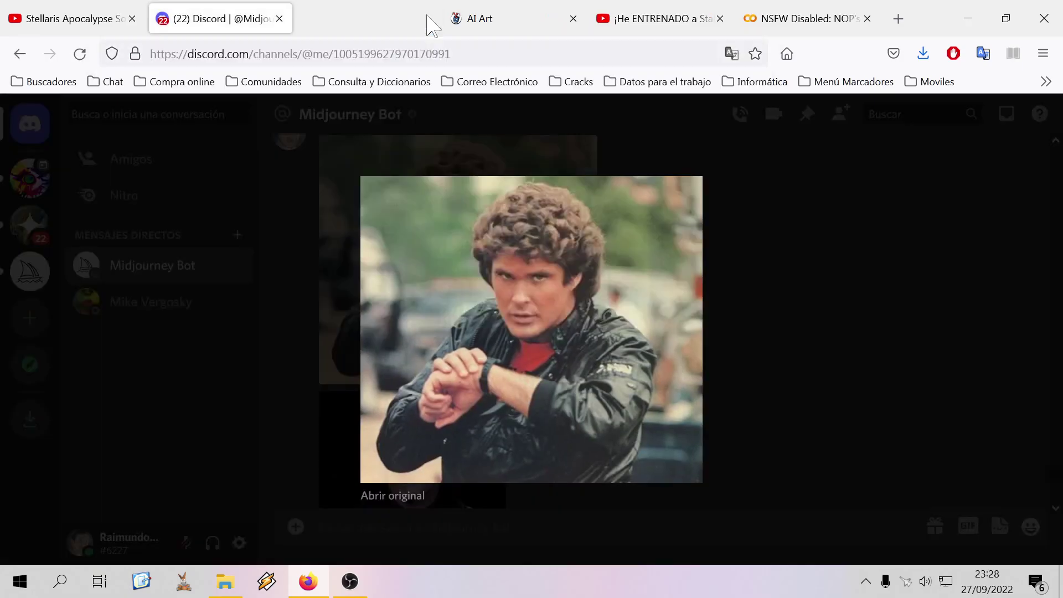
{"action": "left_click", "coordinate": [713, 404]}
Put the copied Michael_Knight.webp link into a new message to Midjourney Bot
{"action": "scroll", "coordinate": [715, 410], "scroll_direction": "down", "scroll_amount": 5}
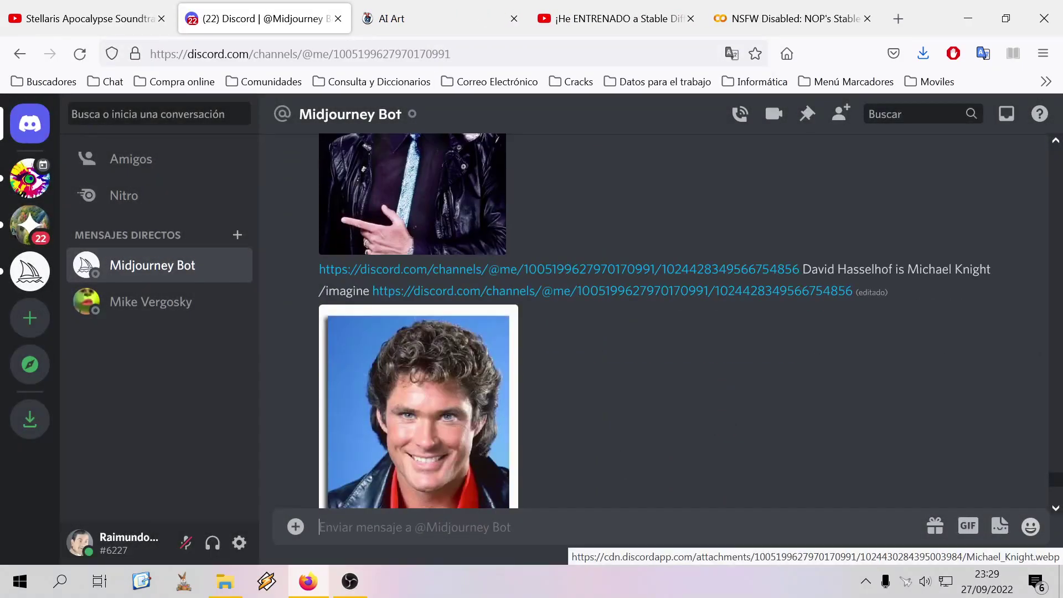
{"action": "type", "text": "/"}
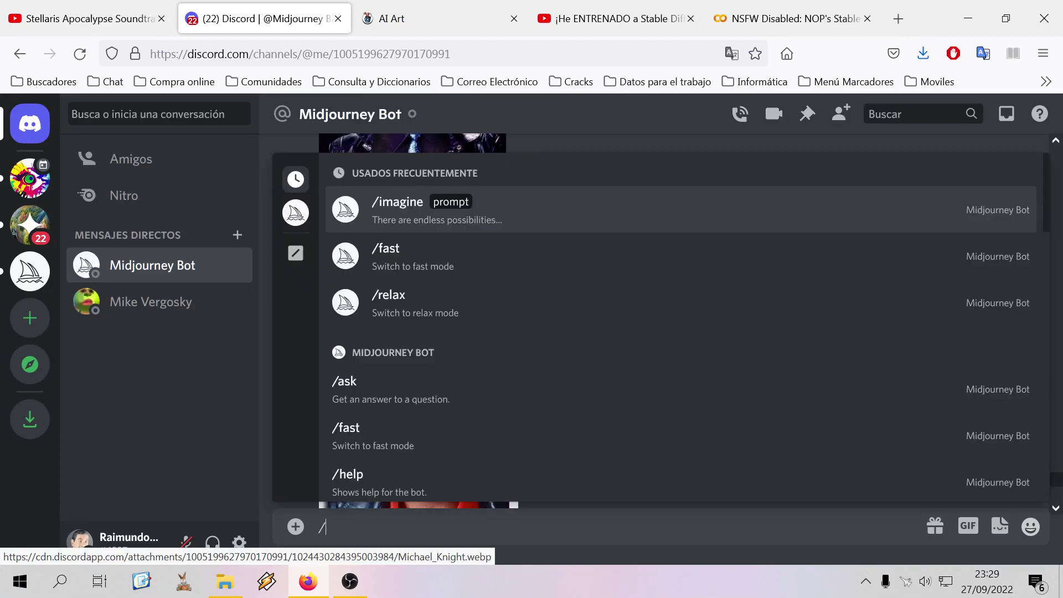
{"action": "key", "text": "BackSpace"}
{"action": "key", "text": "ctrl+v"}
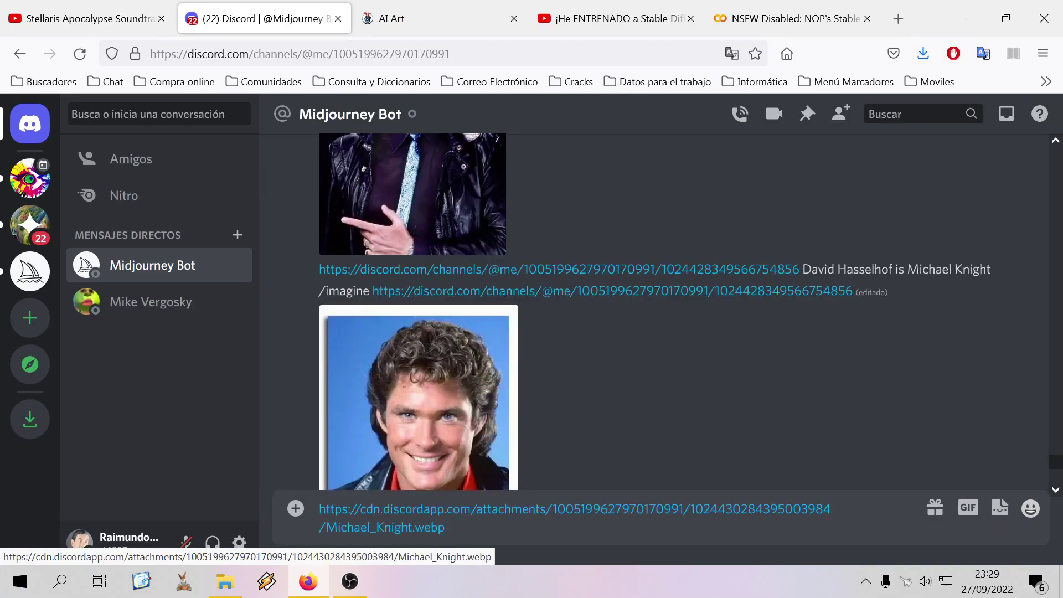
Send the Michael_Knight.webp link, and run /imagine with that link followed by "David Hasselhof is Michael Knight"
{"action": "key", "text": "Return"}
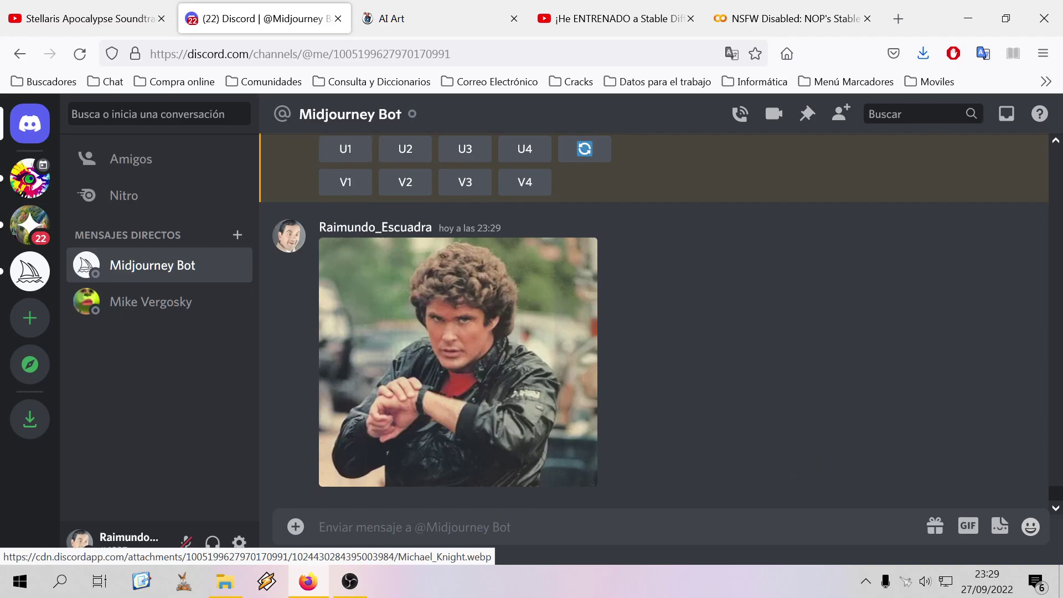
{"action": "type", "text": "/imagine"}
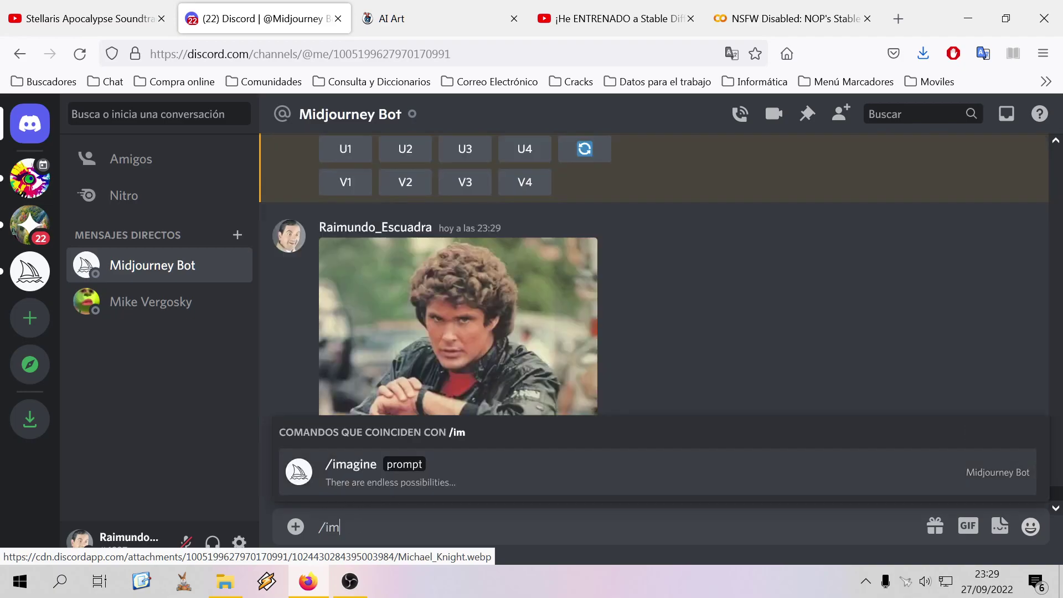
{"action": "key", "text": "Tab"}
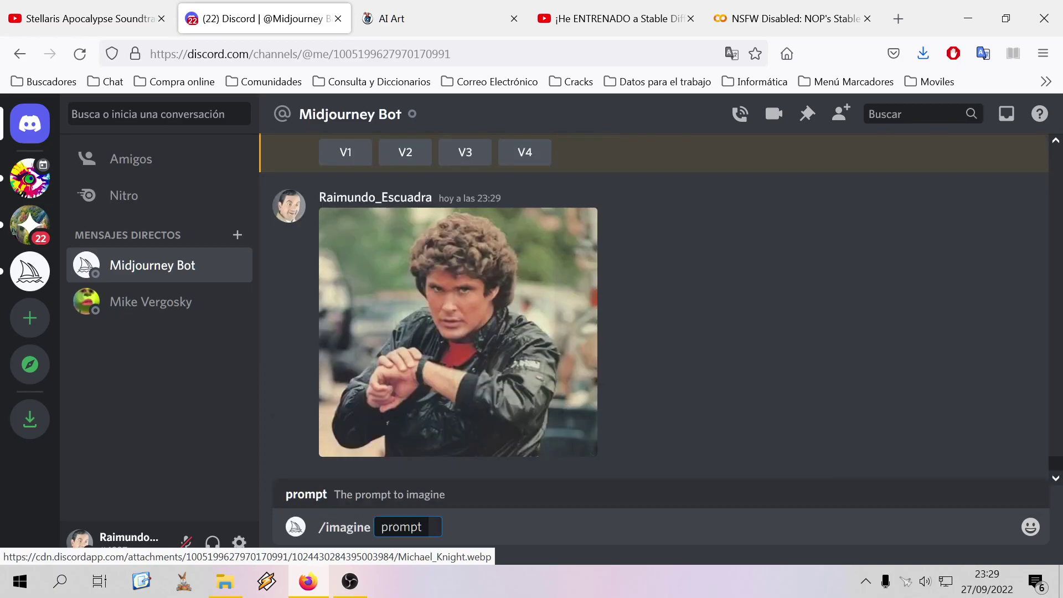
{"action": "key", "text": "ctrl+v"}
{"action": "type", "text": "D"}
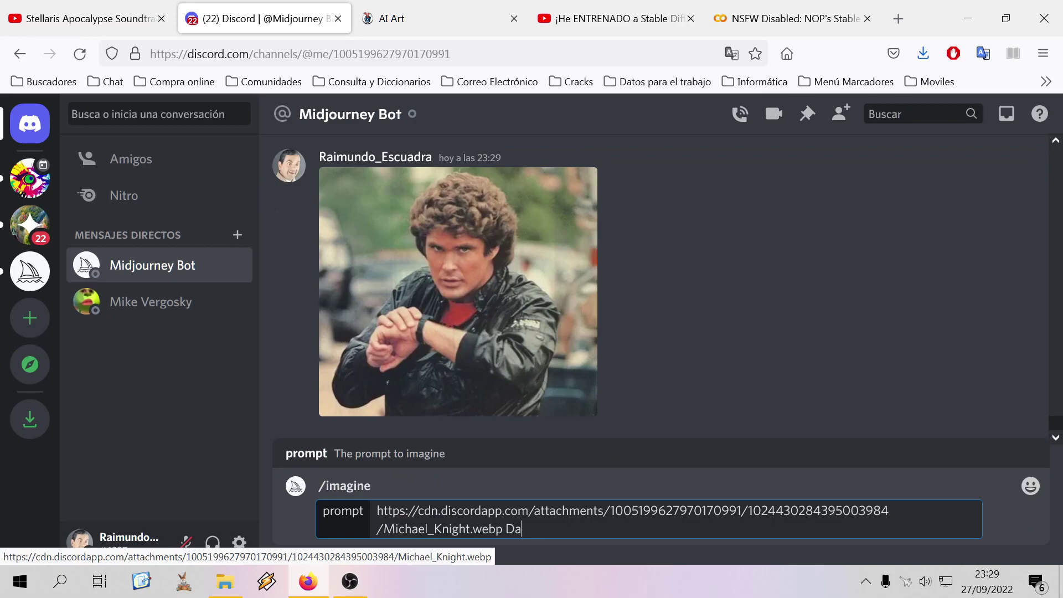
{"action": "type", "text": "avid Hasselhof is Michael Kni"}
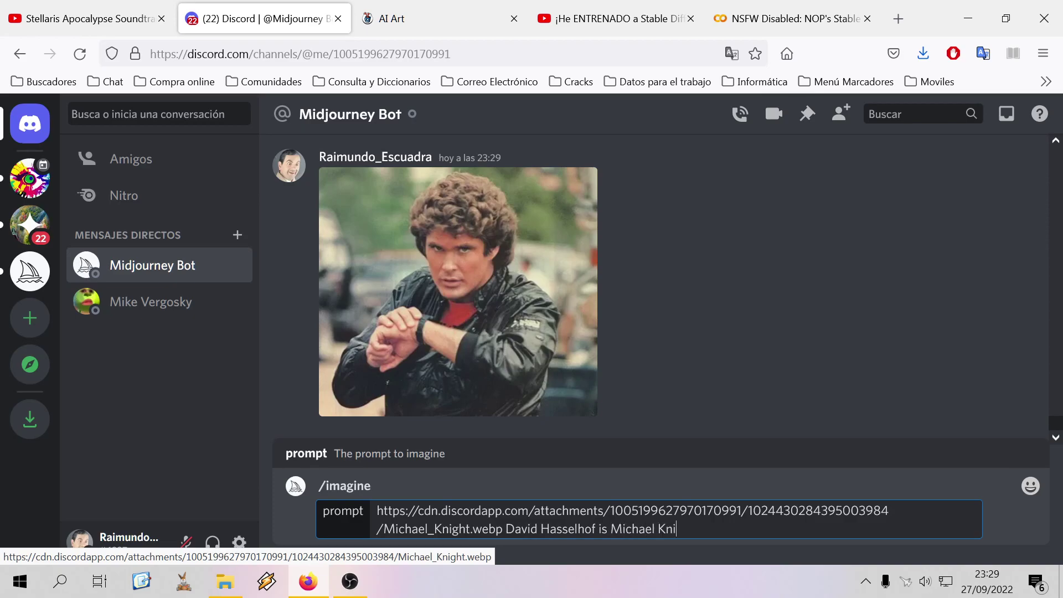
{"action": "type", "text": "ght"}
{"action": "key", "text": "Return"}
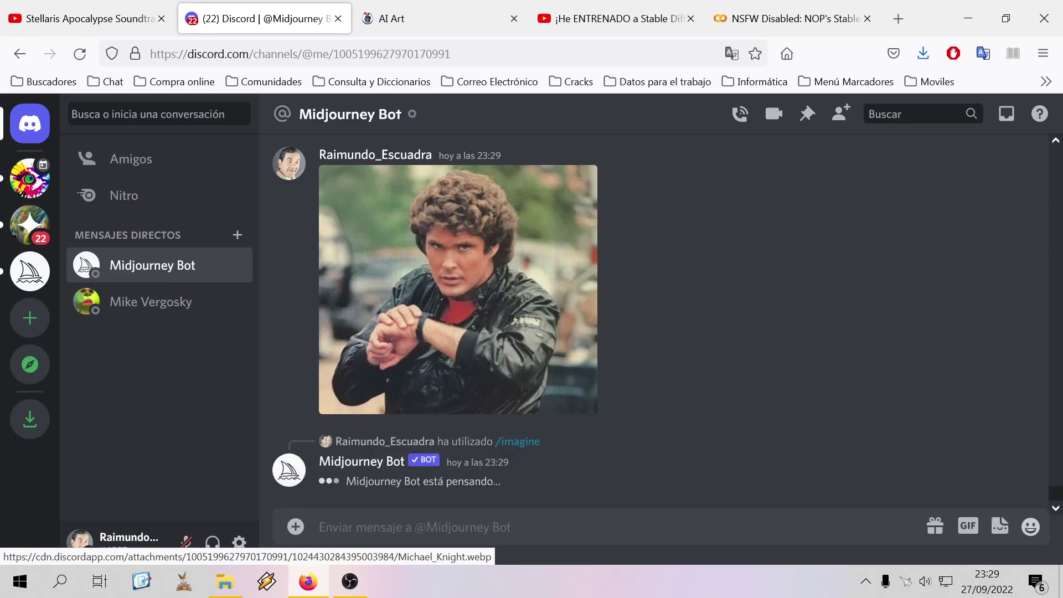
Open the original of the earlier photo of the man in the car, copy its web address and close it
{"action": "scroll", "coordinate": [680, 331], "scroll_direction": "up", "scroll_amount": 15}
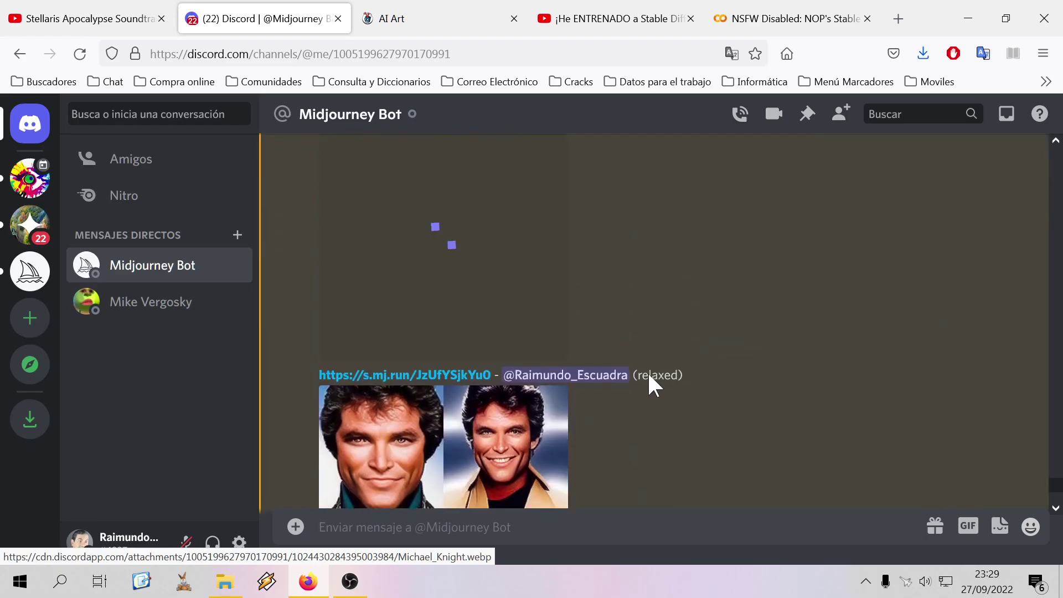
{"action": "scroll", "coordinate": [576, 409], "scroll_direction": "down", "scroll_amount": 5}
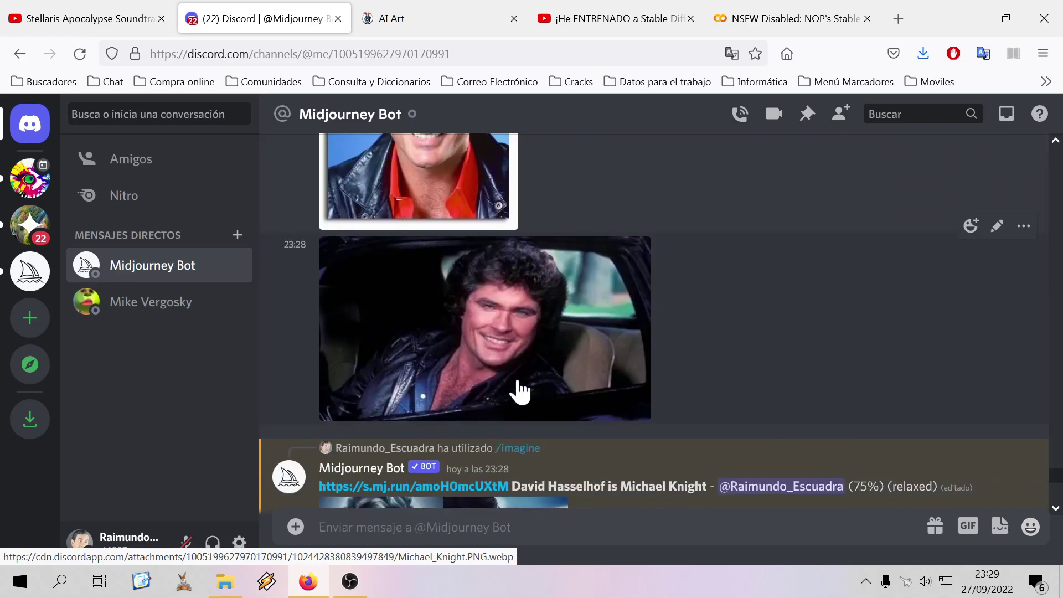
{"action": "scroll", "coordinate": [582, 380], "scroll_direction": "up", "scroll_amount": 5}
{"action": "scroll", "coordinate": [553, 376], "scroll_direction": "down", "scroll_amount": 6}
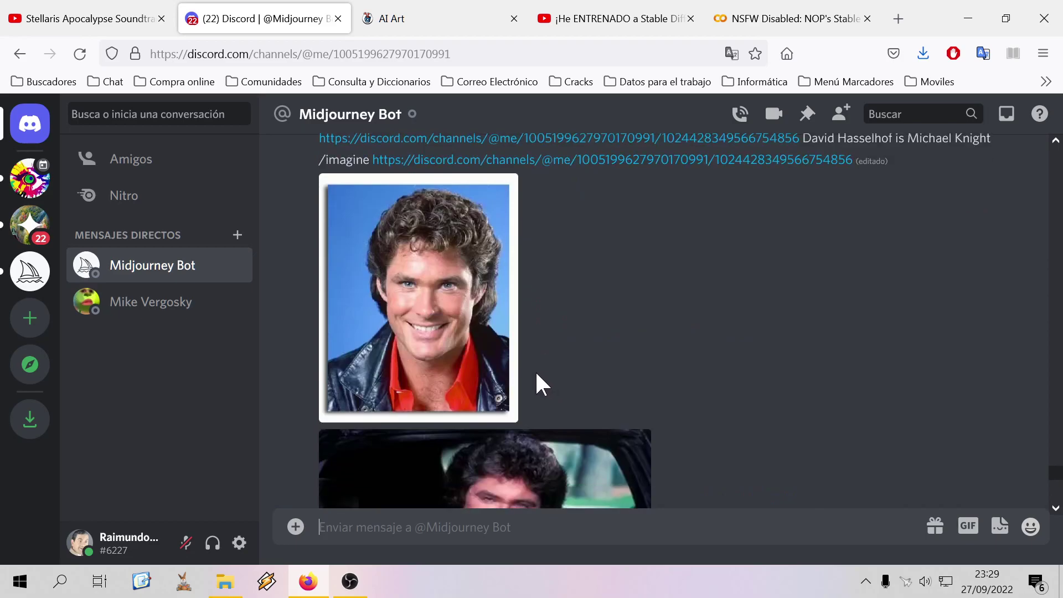
{"action": "left_click", "coordinate": [519, 382]}
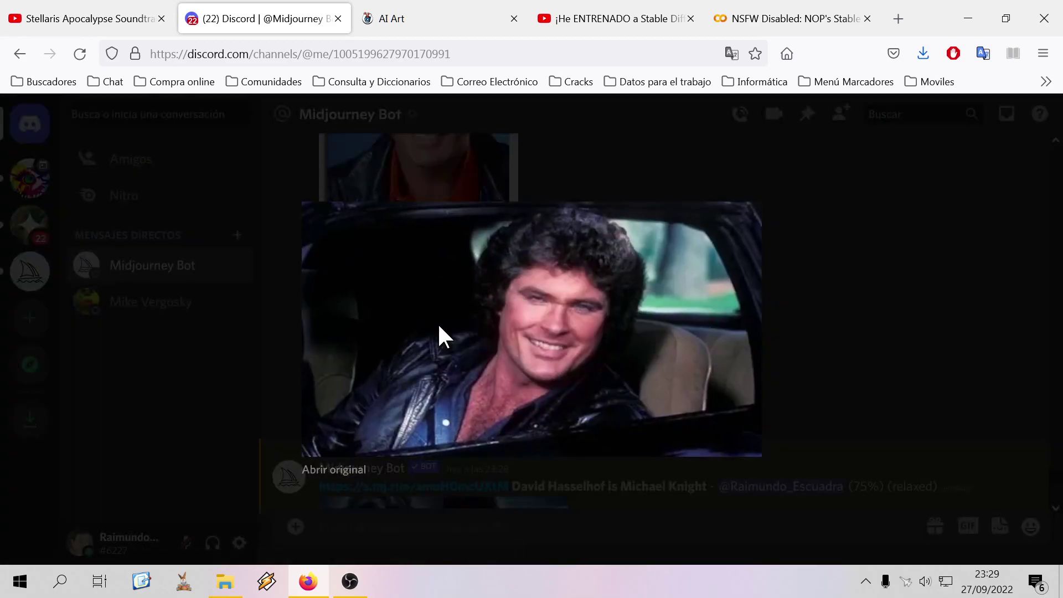
{"action": "left_click", "coordinate": [345, 472]}
{"action": "left_click", "coordinate": [266, 54]}
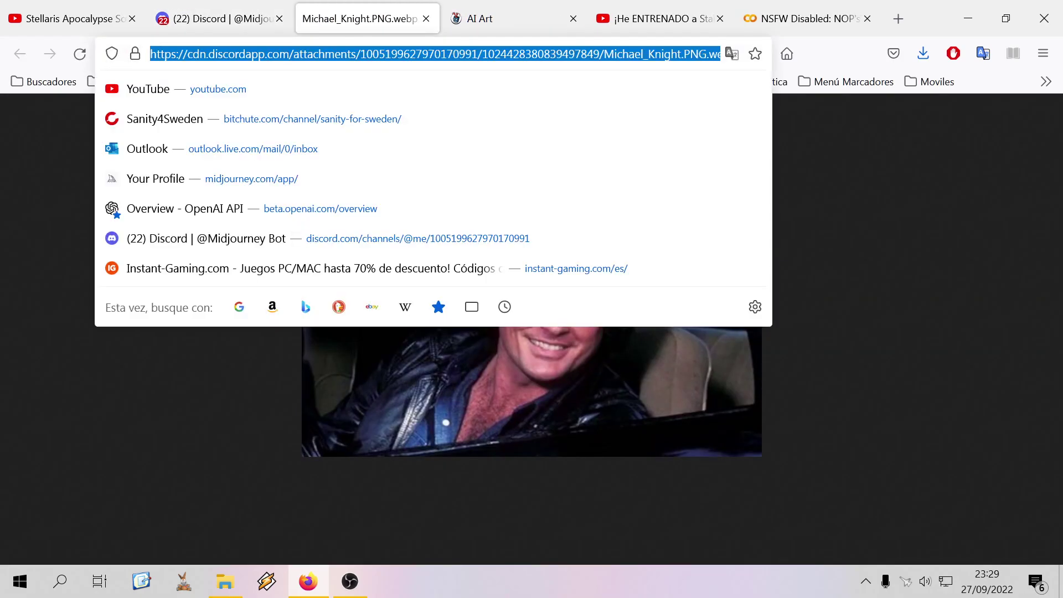
{"action": "left_click", "coordinate": [425, 18]}
{"action": "left_click", "coordinate": [895, 307]}
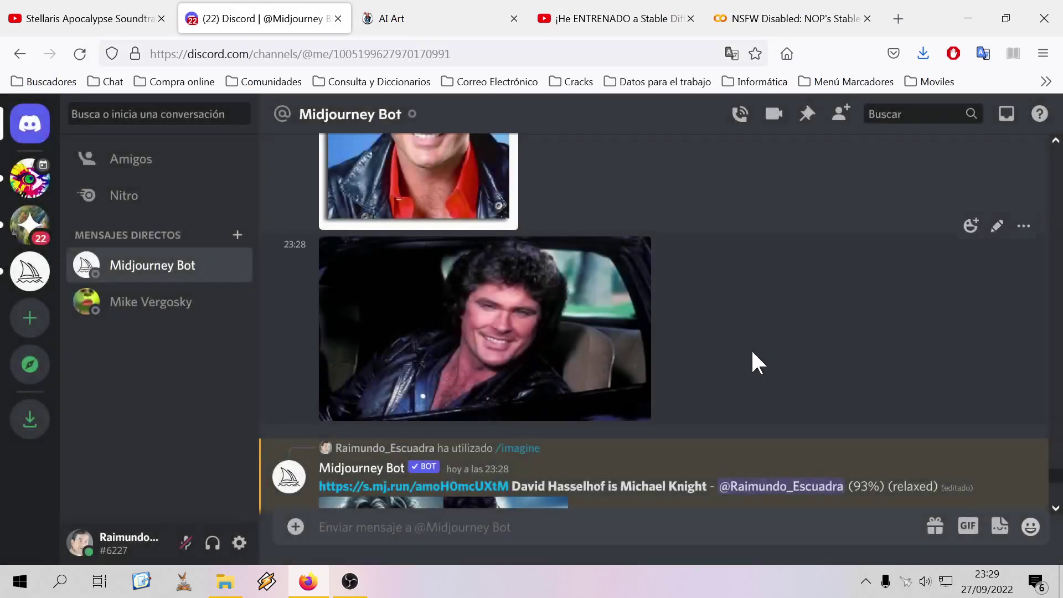
Post the copied Michael_Knight.PNG.webp link as a message in the Midjourney Bot chat
{"action": "scroll", "coordinate": [682, 359], "scroll_direction": "down", "scroll_amount": 10}
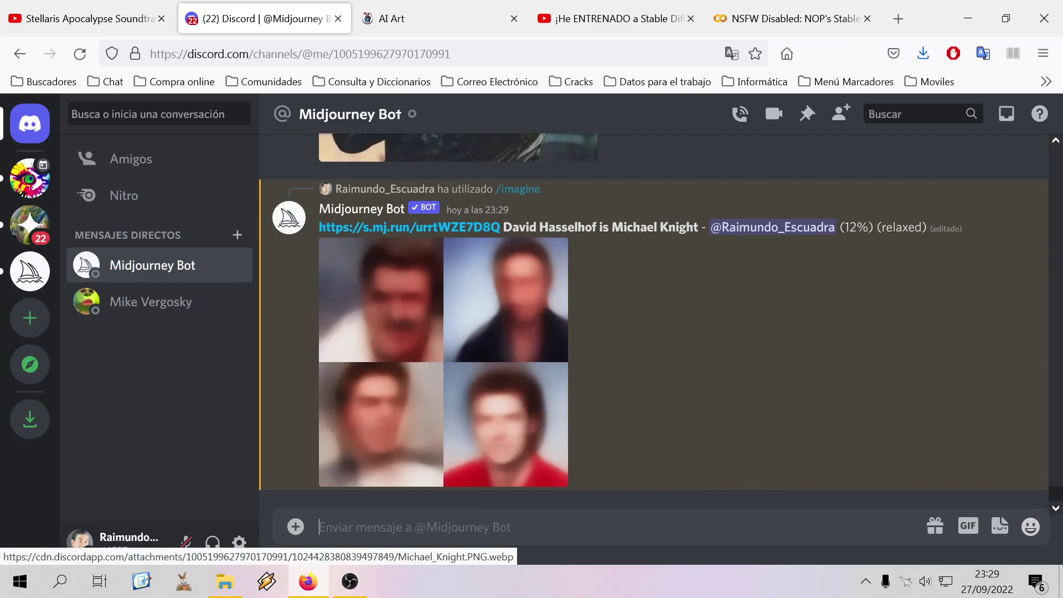
{"action": "key", "text": "ctrl+v"}
{"action": "key", "text": "Return"}
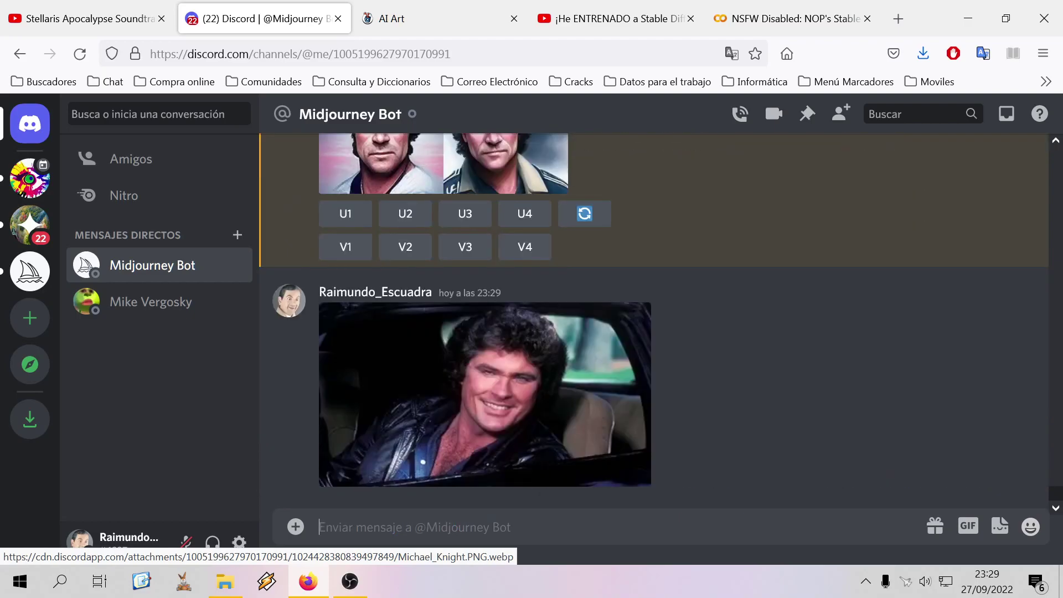
Run /imagine with the Michael_Knight.PNG.webp link followed by "David Hasselhof is Michael Knight"
{"action": "type", "text": "/imagine"}
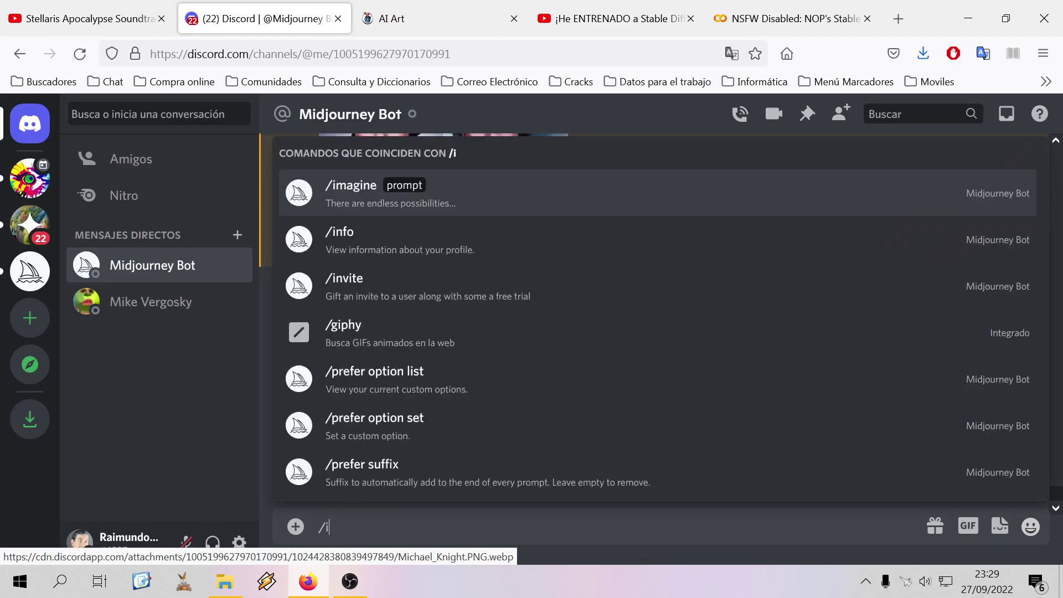
{"action": "key", "text": "Tab"}
{"action": "key", "text": "ctrl+v"}
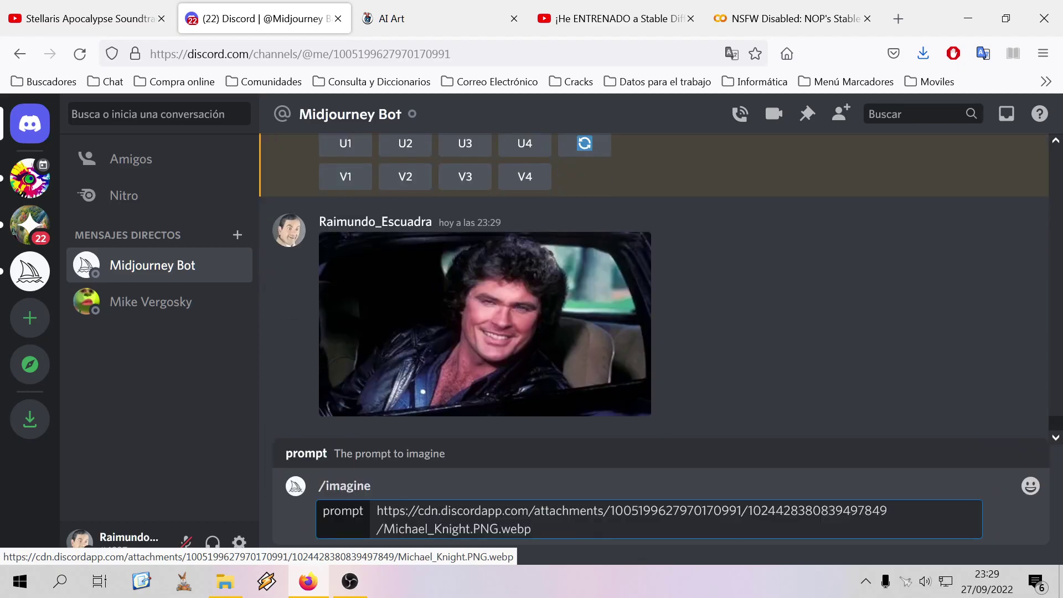
{"action": "type", "text": "David Hasselg"}
{"action": "type", "text": "of is M"}
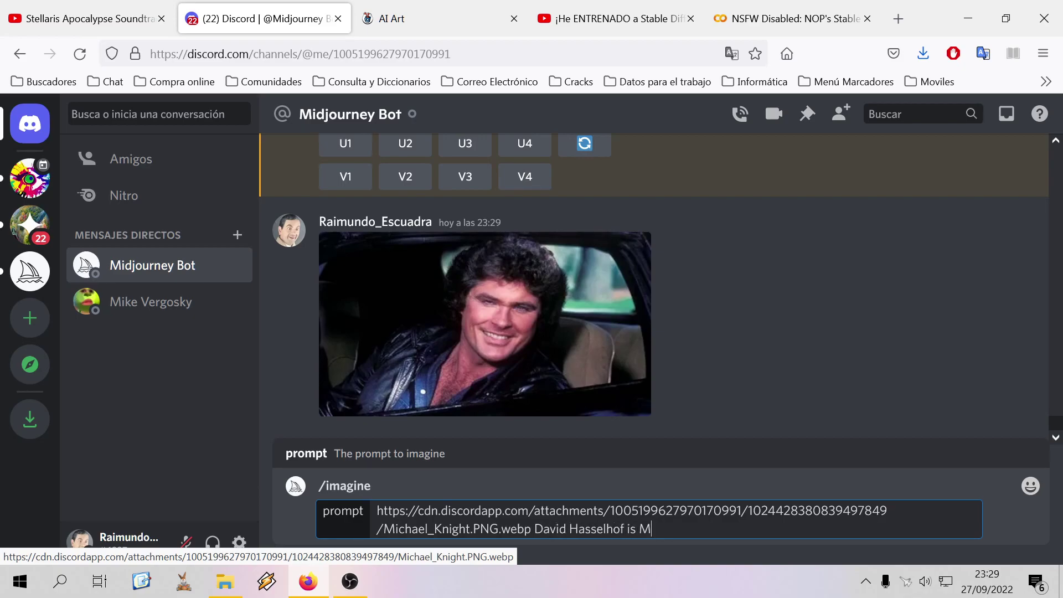
{"action": "type", "text": "ica"}
{"action": "key", "text": "BackSpace"}
{"action": "type", "text": "hael Knight"}
{"action": "key", "text": "Return"}
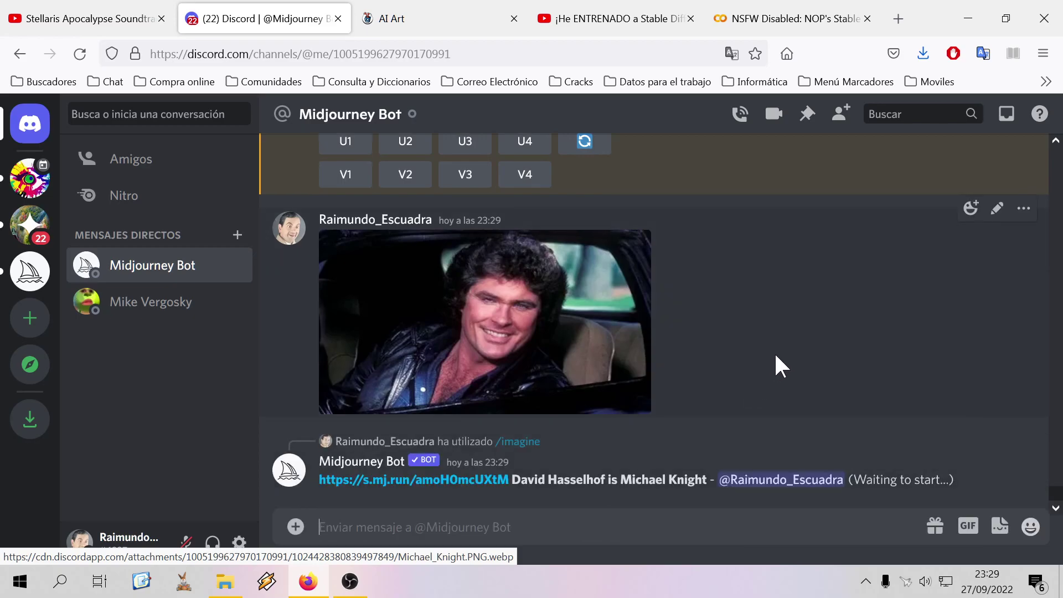
Compare the portrait grids generated from the image prompts with the reference photos of the actor
{"action": "scroll", "coordinate": [714, 402], "scroll_direction": "up", "scroll_amount": 6}
{"action": "scroll", "coordinate": [685, 419], "scroll_direction": "up", "scroll_amount": 3}
{"action": "scroll", "coordinate": [635, 381], "scroll_direction": "up", "scroll_amount": 3}
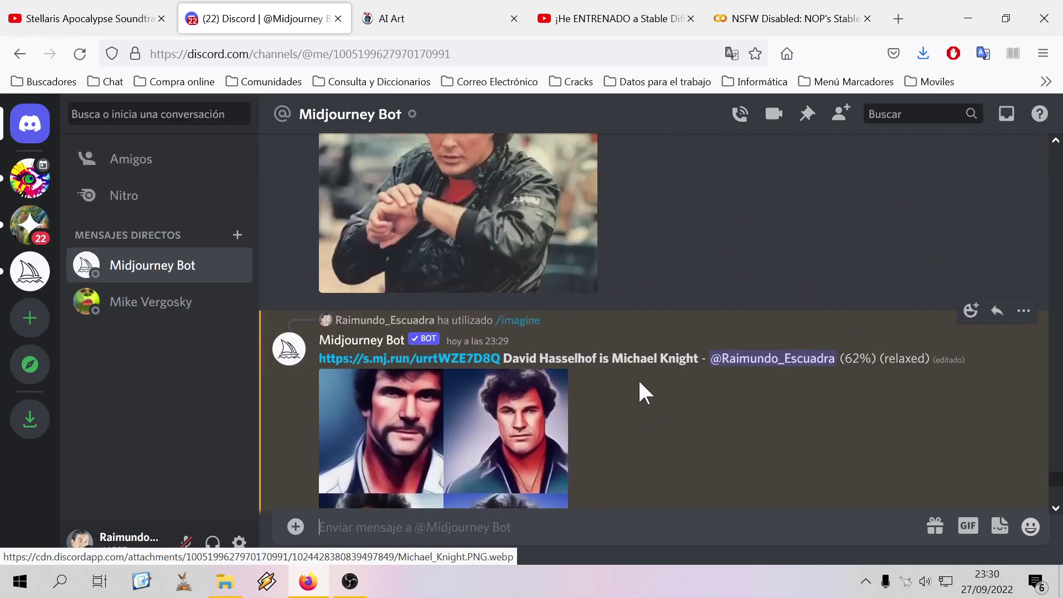
{"action": "scroll", "coordinate": [646, 411], "scroll_direction": "up", "scroll_amount": 10}
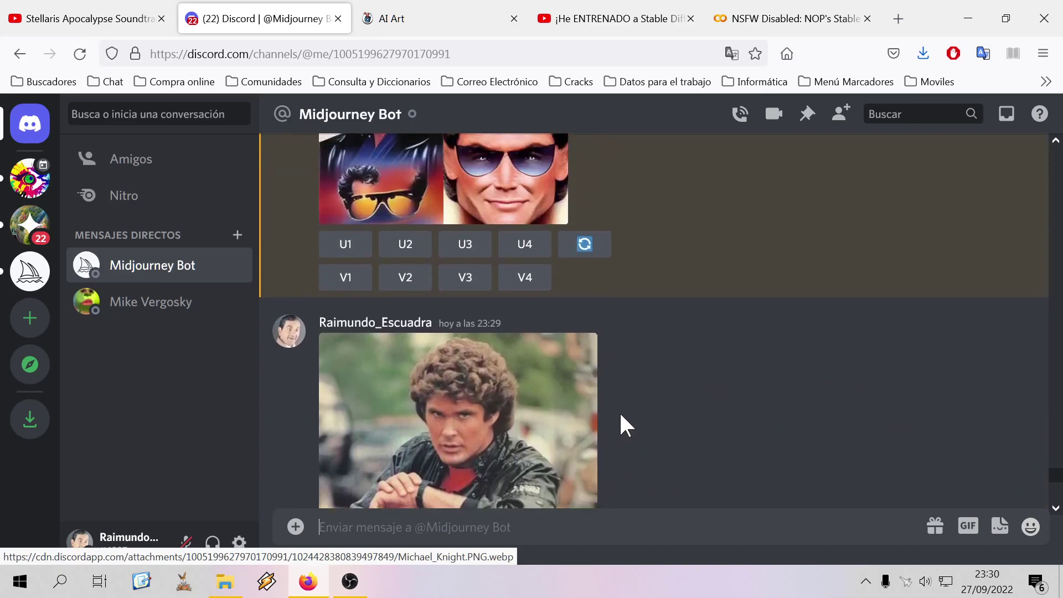
{"action": "scroll", "coordinate": [622, 413], "scroll_direction": "down", "scroll_amount": 6}
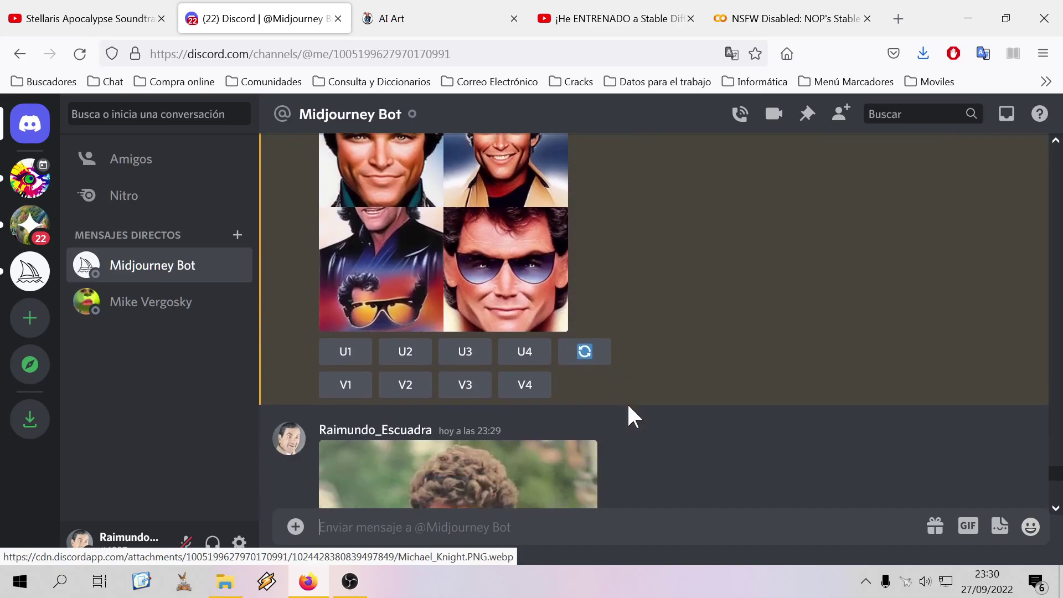
{"action": "scroll", "coordinate": [629, 409], "scroll_direction": "down", "scroll_amount": 4}
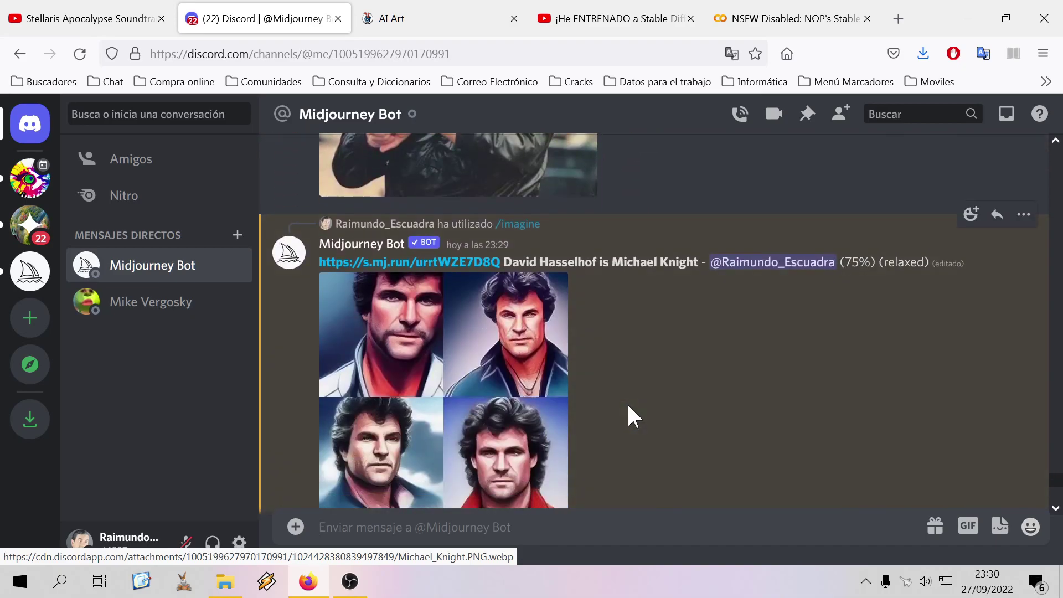
{"action": "scroll", "coordinate": [633, 400], "scroll_direction": "down", "scroll_amount": 3}
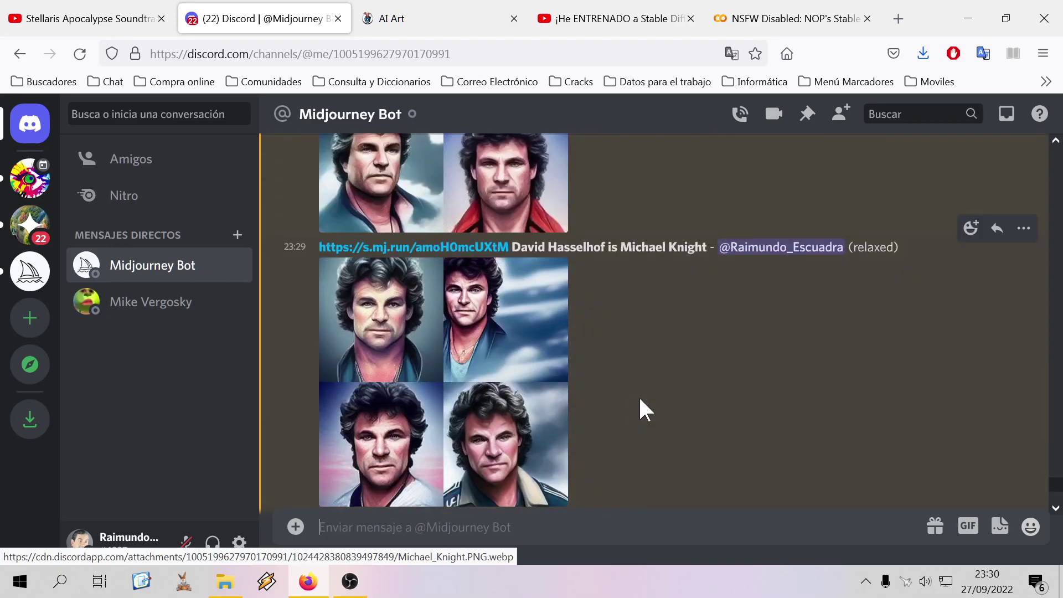
{"action": "scroll", "coordinate": [639, 395], "scroll_direction": "down", "scroll_amount": 7}
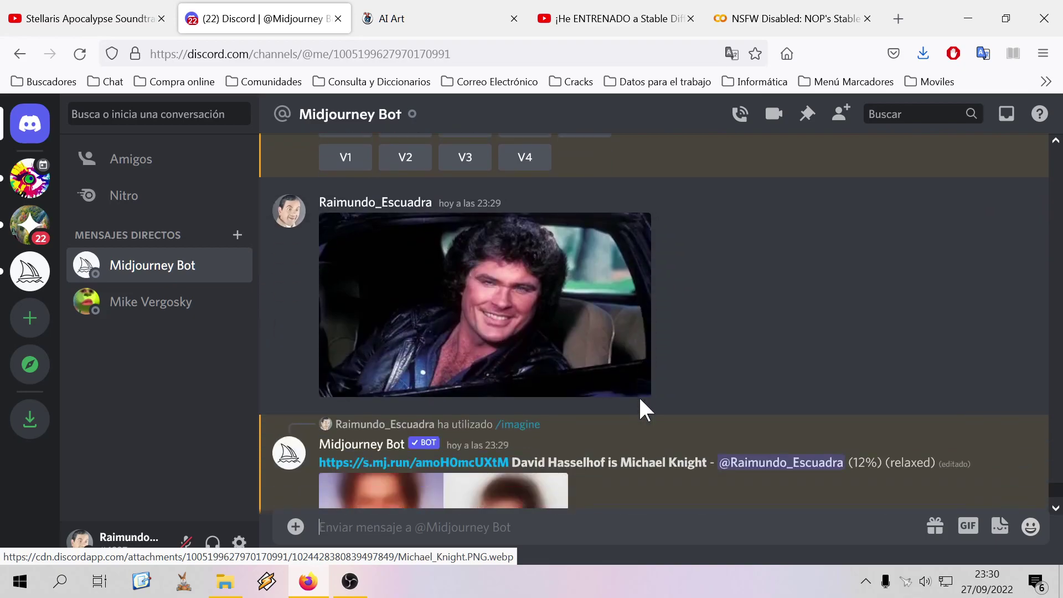
{"action": "scroll", "coordinate": [639, 396], "scroll_direction": "down", "scroll_amount": 4}
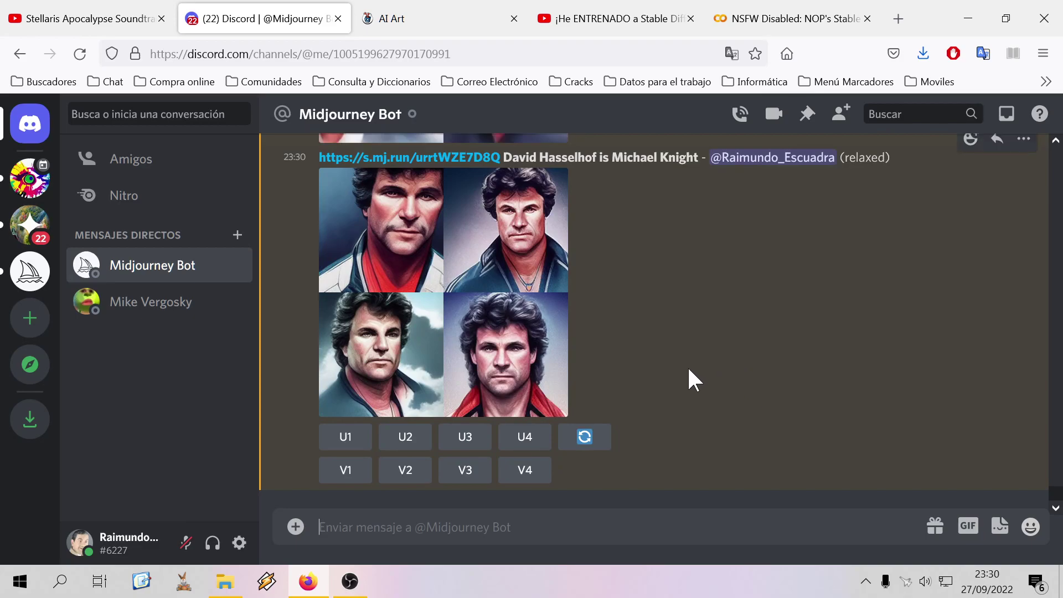
{"action": "scroll", "coordinate": [690, 369], "scroll_direction": "up", "scroll_amount": 3}
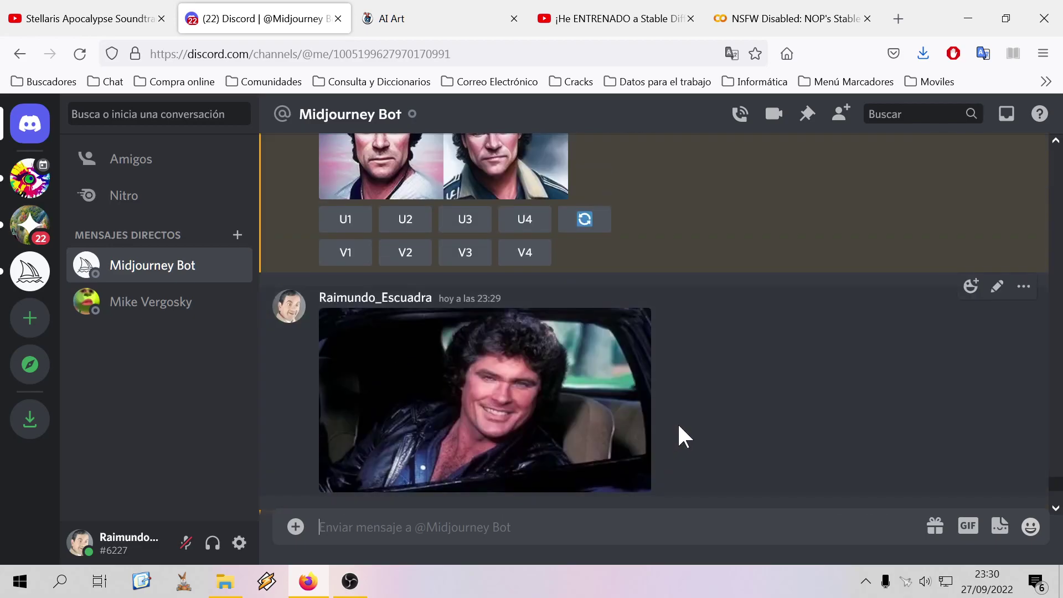
{"action": "scroll", "coordinate": [684, 424], "scroll_direction": "up", "scroll_amount": 4}
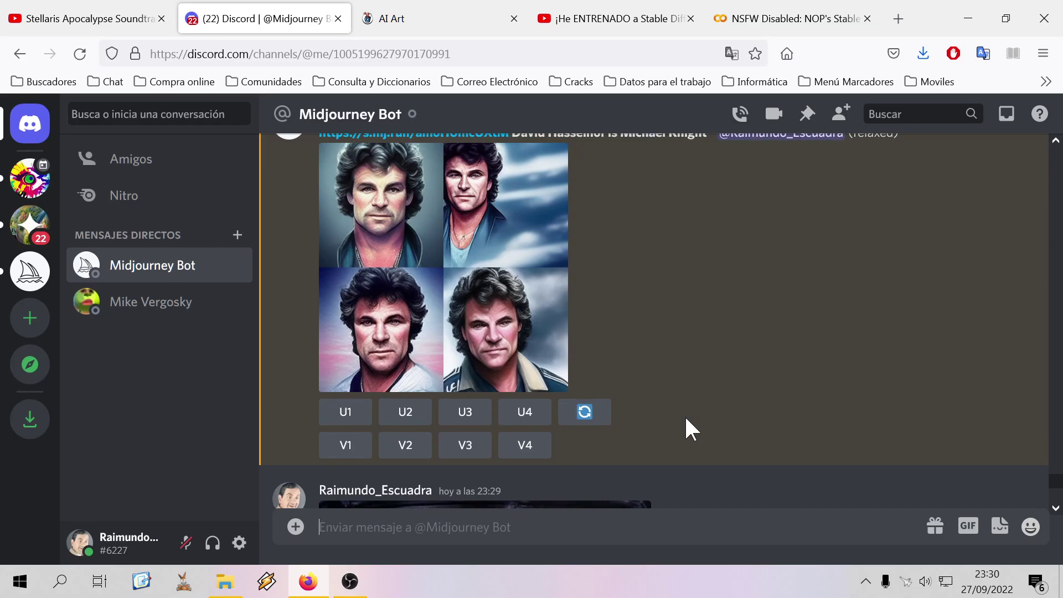
{"action": "scroll", "coordinate": [685, 419], "scroll_direction": "down", "scroll_amount": 2}
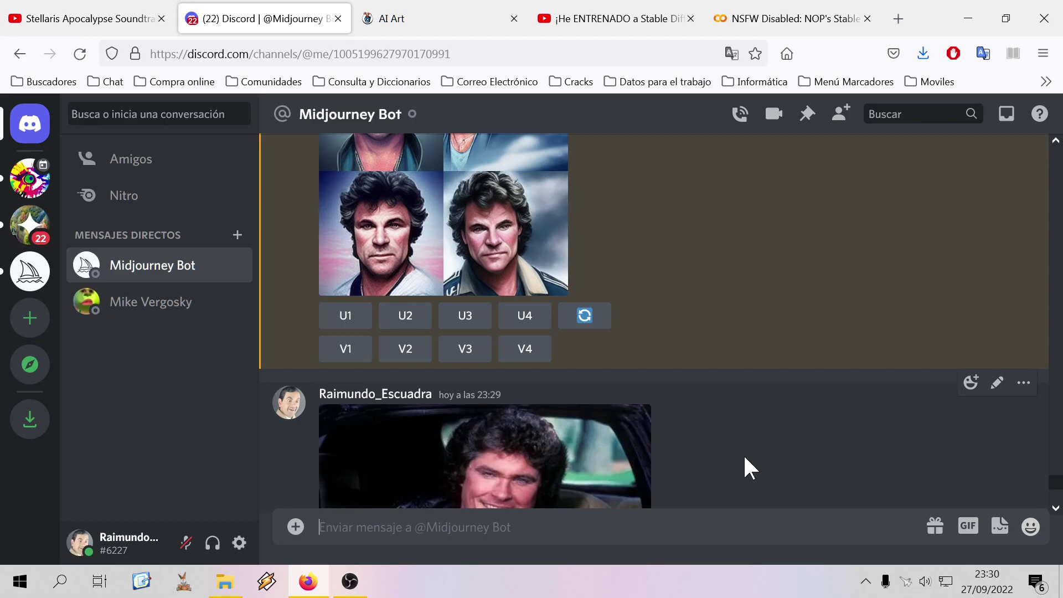
{"action": "scroll", "coordinate": [714, 436], "scroll_direction": "down", "scroll_amount": 2}
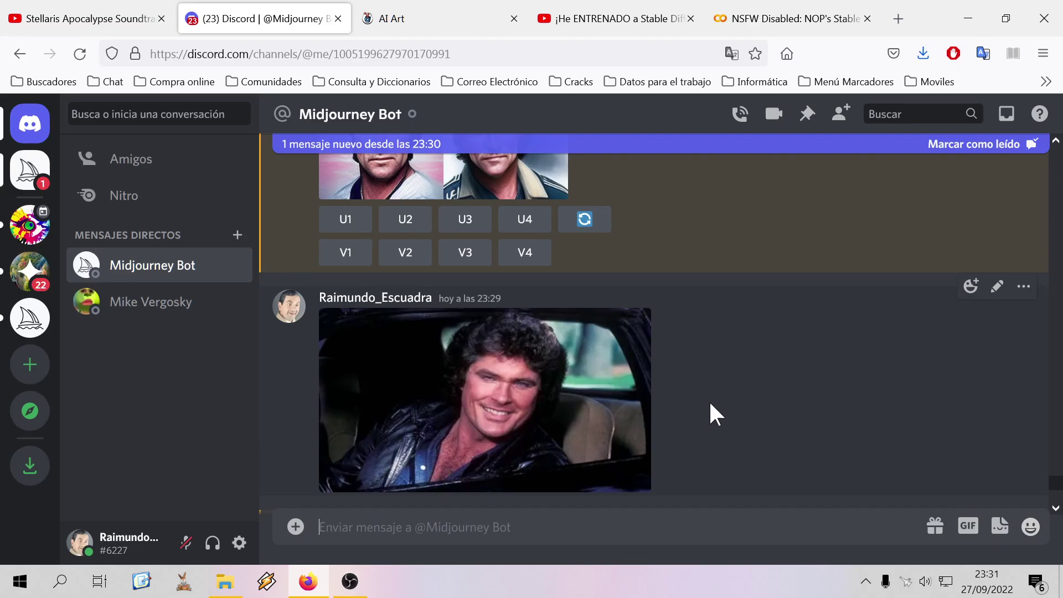
{"action": "scroll", "coordinate": [710, 404], "scroll_direction": "down", "scroll_amount": 6}
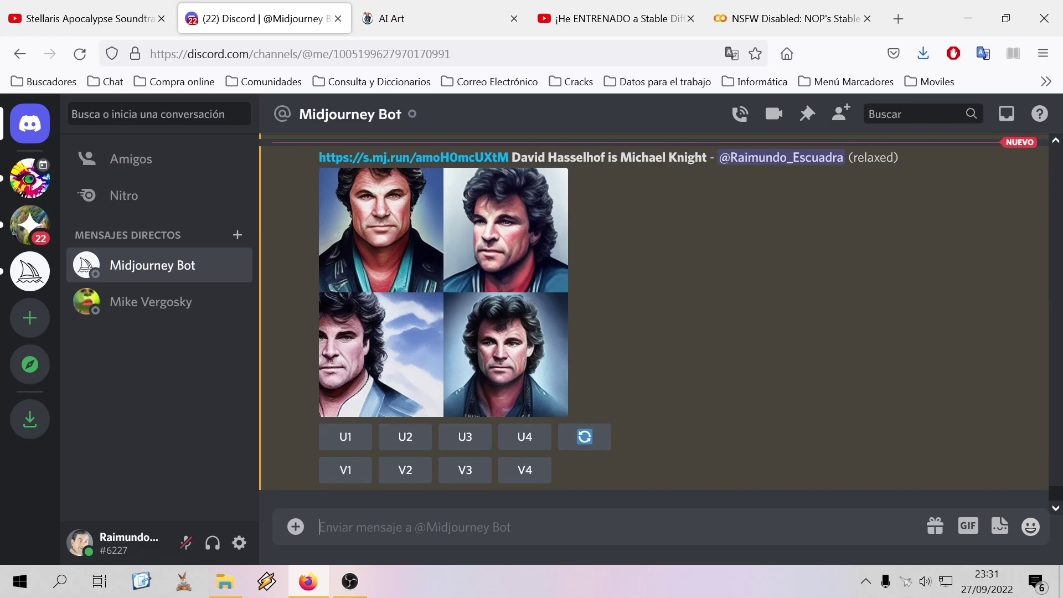
Run /imagine with the text-only prompt "David Hasselhof is Michael Knight --testp" in the Midjourney Bot chat
{"action": "type", "text": "/imagine"}
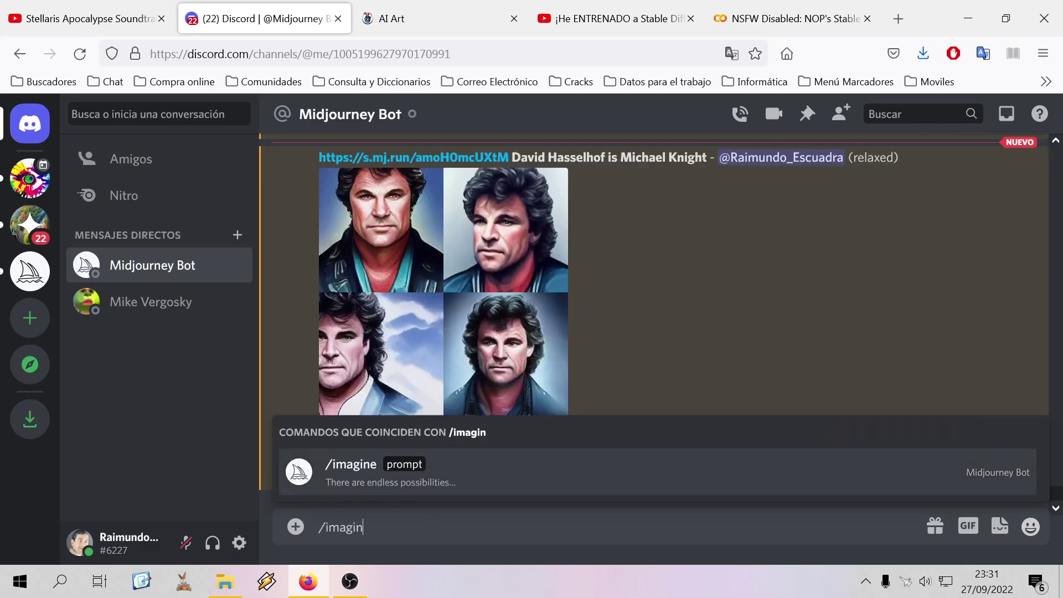
{"action": "key", "text": "Tab"}
{"action": "type", "text": "David Hass"}
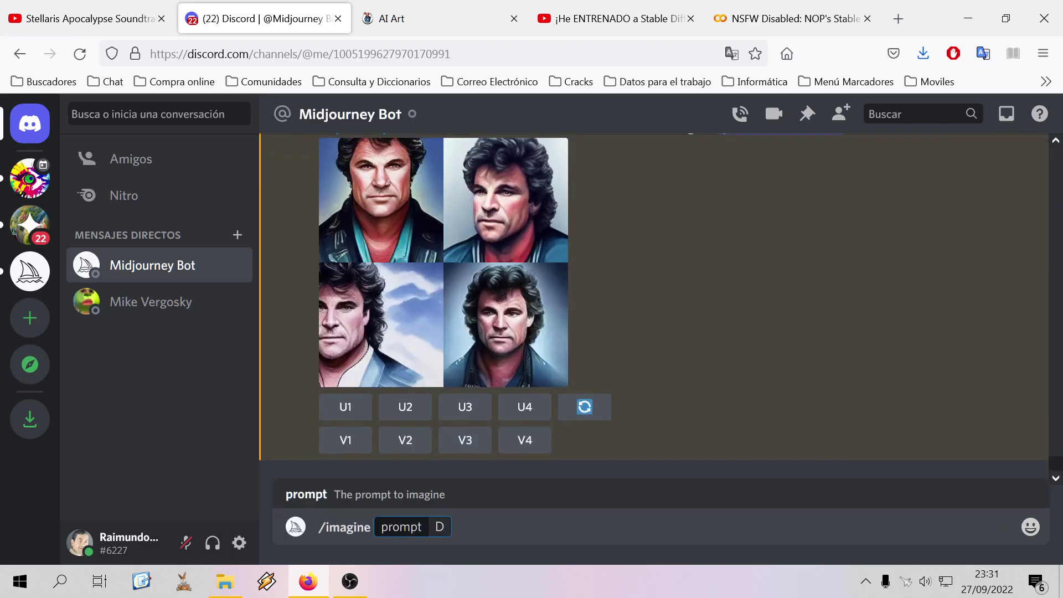
{"action": "type", "text": "e"}
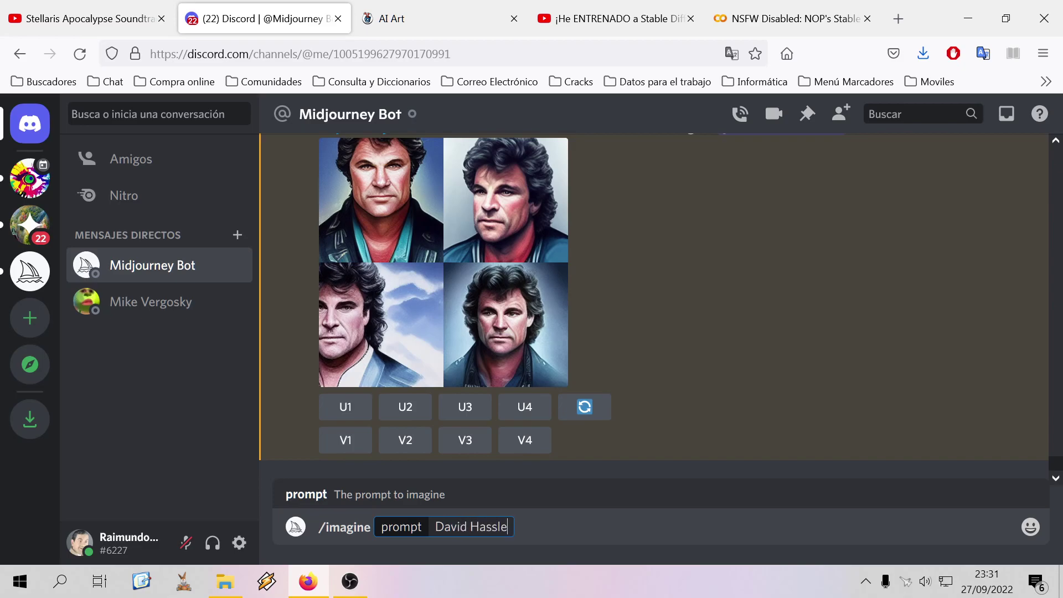
{"action": "type", "text": "lhof is Micha"}
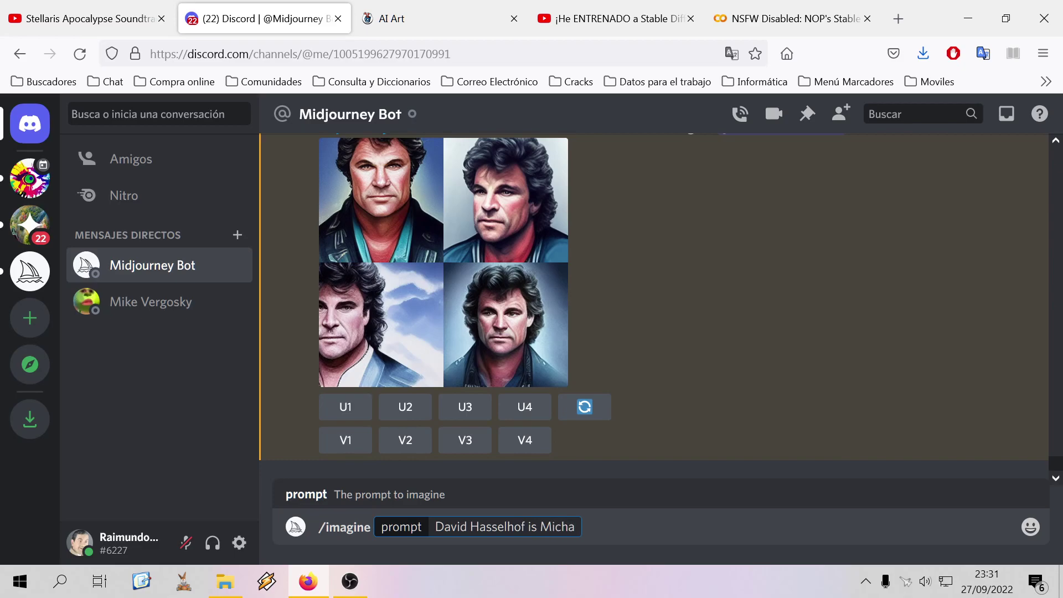
{"action": "type", "text": "el Knight"}
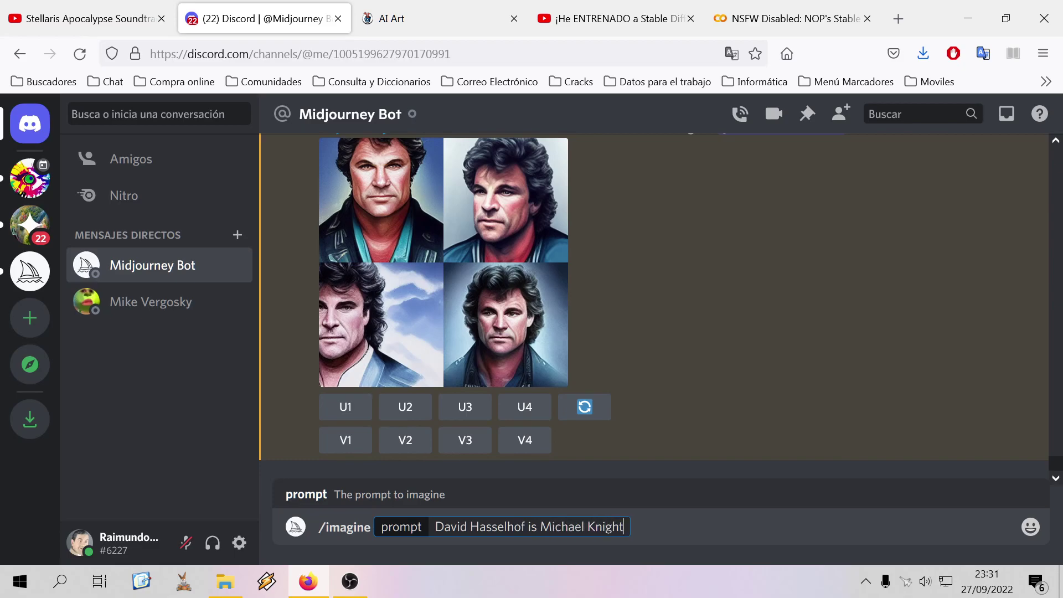
{"action": "type", "text": " --testp"}
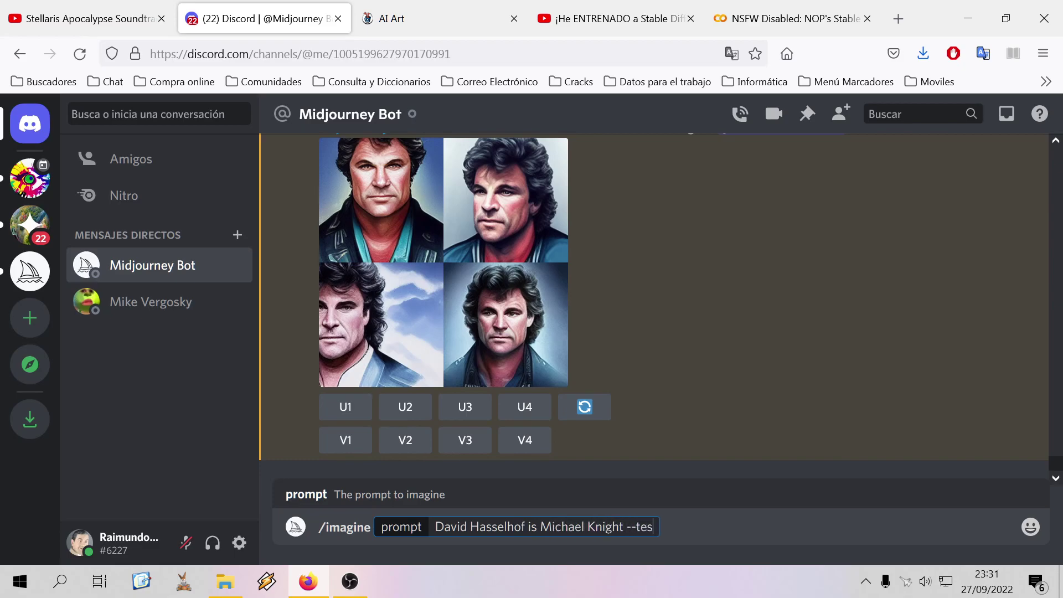
{"action": "key", "text": "Return"}
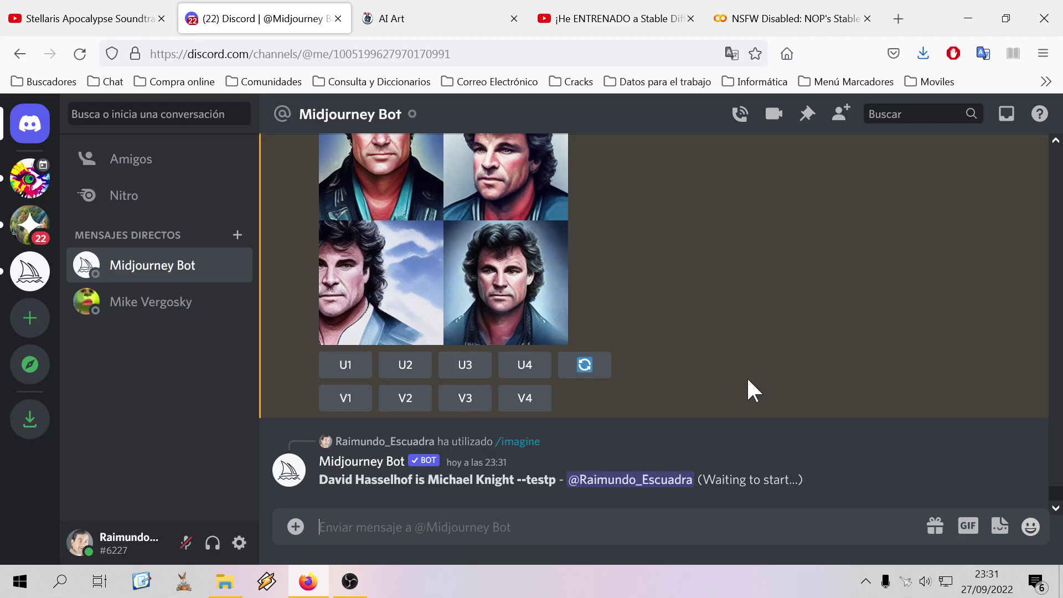
Review the earlier portrait grids made from image links alongside the posted photo of the man in the car
{"action": "scroll", "coordinate": [719, 373], "scroll_direction": "up", "scroll_amount": 5}
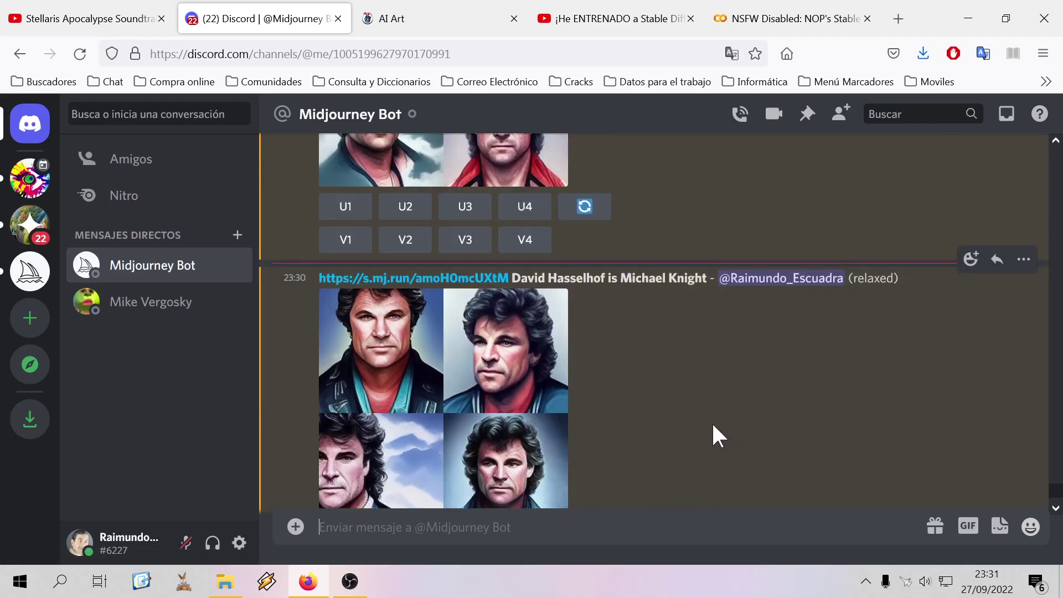
{"action": "scroll", "coordinate": [715, 427], "scroll_direction": "up", "scroll_amount": 5}
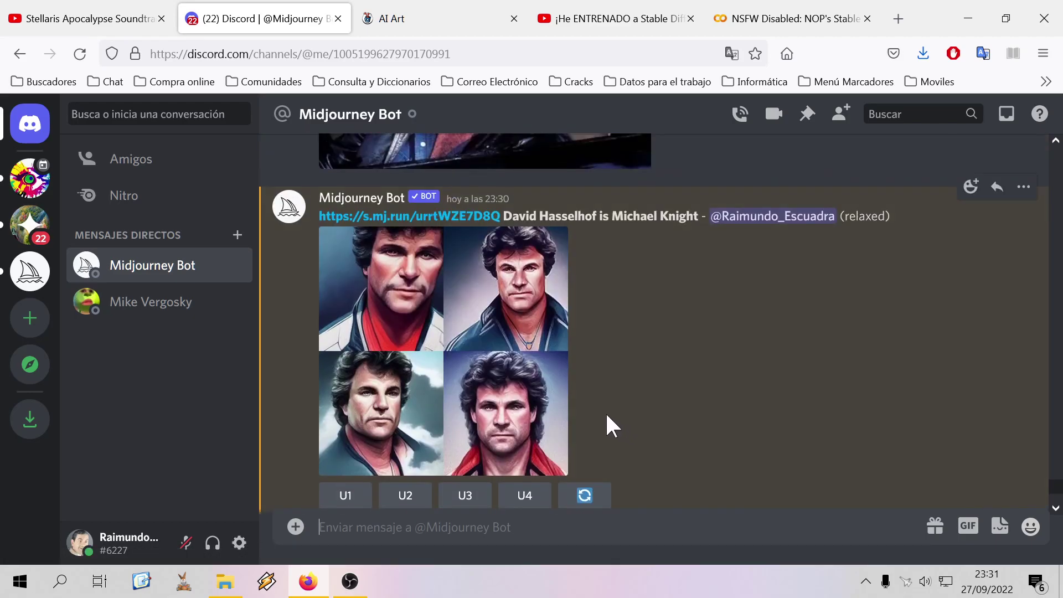
{"action": "scroll", "coordinate": [606, 416], "scroll_direction": "up", "scroll_amount": 5}
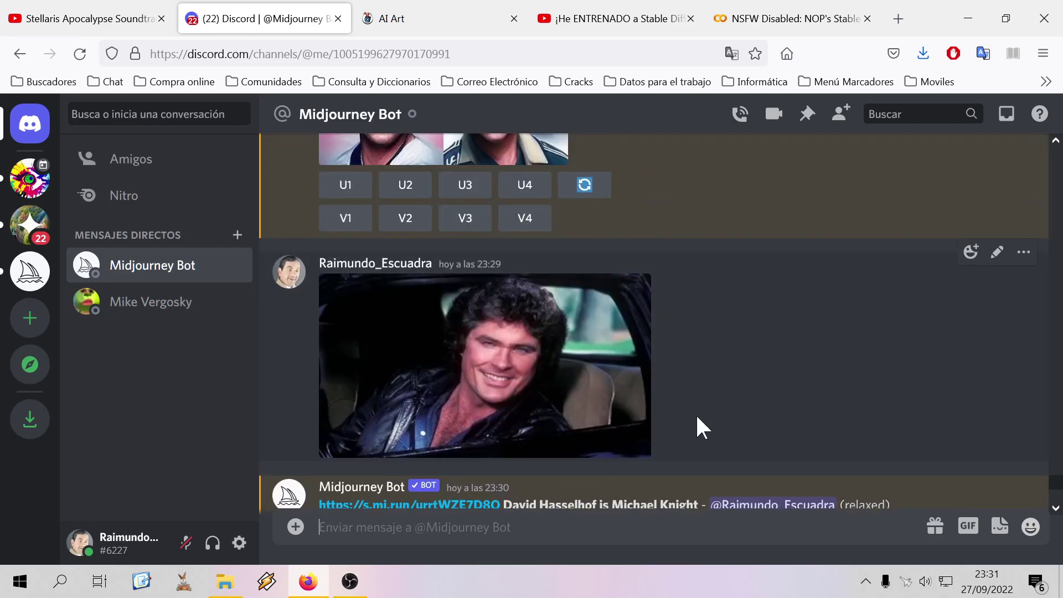
{"action": "scroll", "coordinate": [696, 413], "scroll_direction": "up", "scroll_amount": 5}
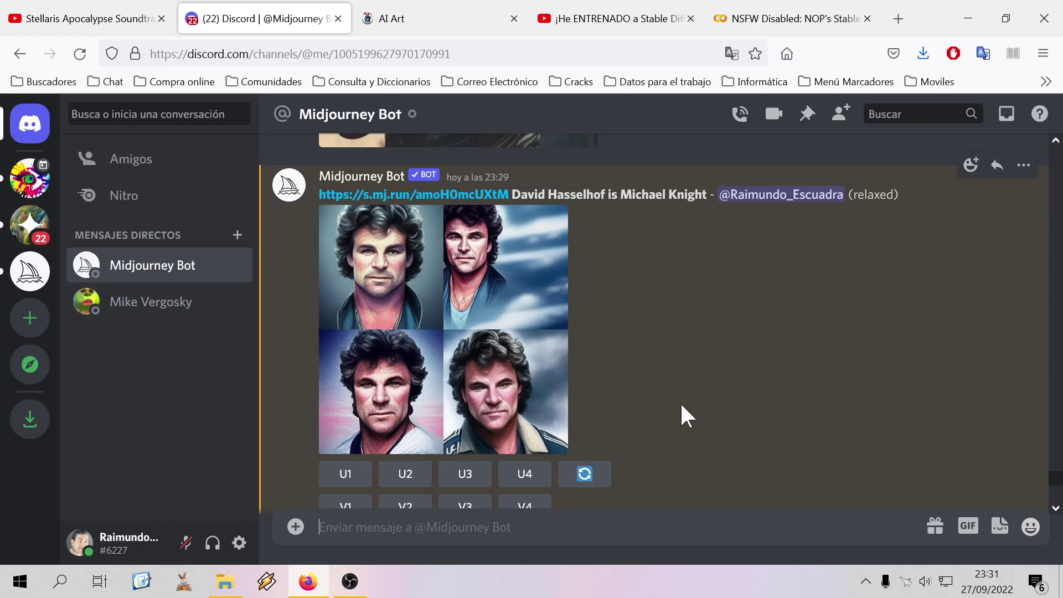
{"action": "scroll", "coordinate": [682, 409], "scroll_direction": "down", "scroll_amount": 5}
{"action": "scroll", "coordinate": [667, 409], "scroll_direction": "down", "scroll_amount": 3}
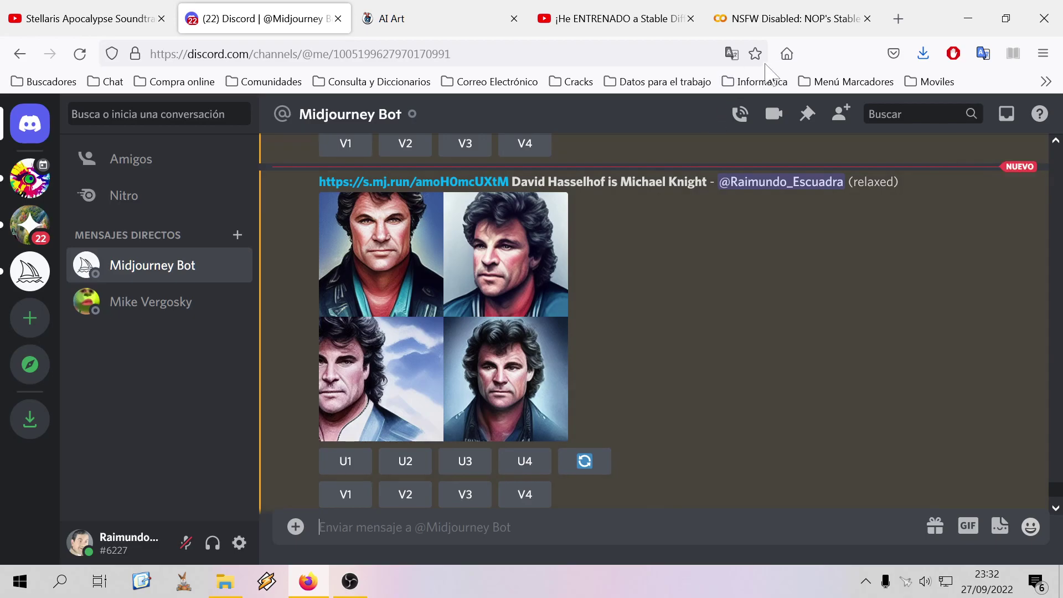
Search Google Images for "iker jimenez goia" in a new browser tab and look over the results
{"action": "left_click", "coordinate": [898, 20]}
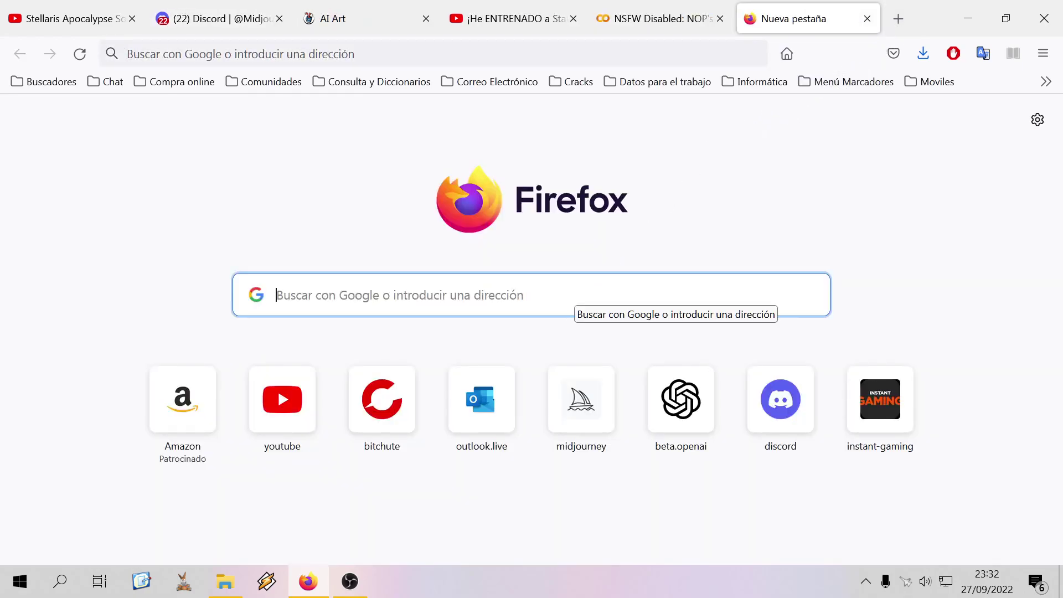
{"action": "type", "text": "iker jimenez go"}
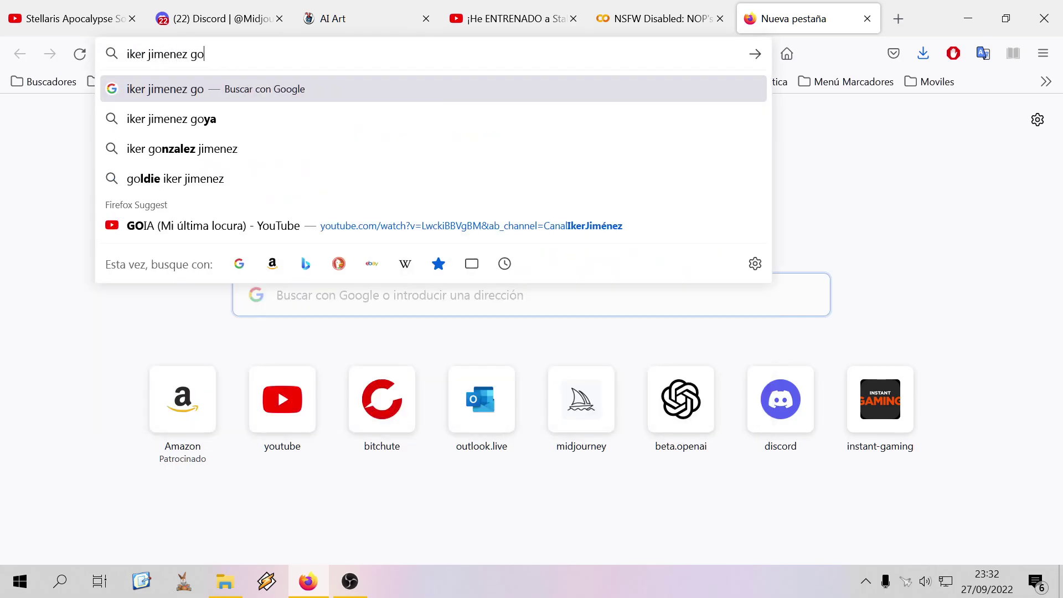
{"action": "type", "text": "ia"}
{"action": "key", "text": "Return"}
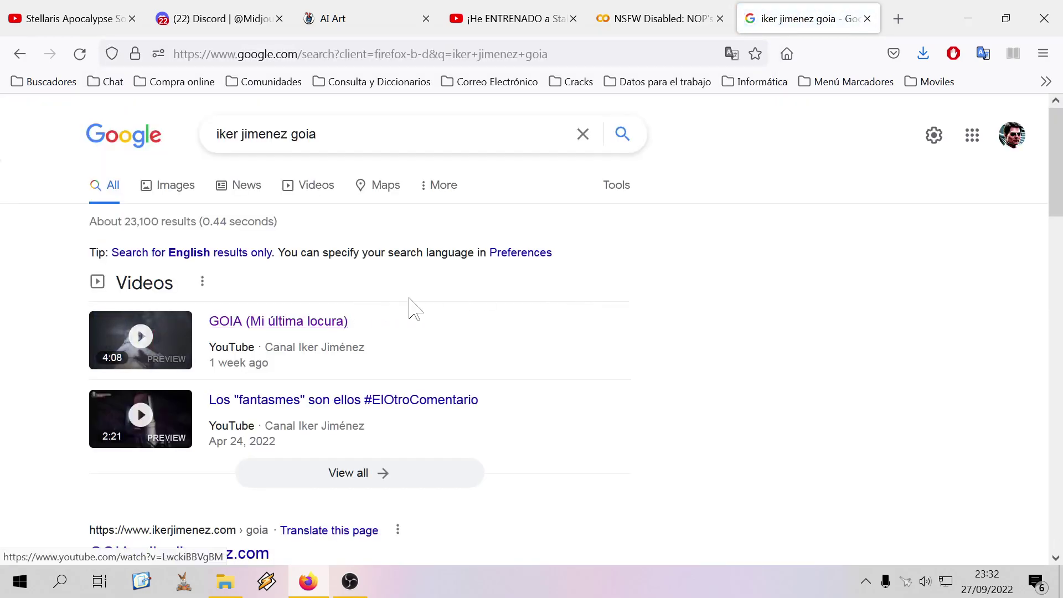
{"action": "left_click", "coordinate": [186, 187]}
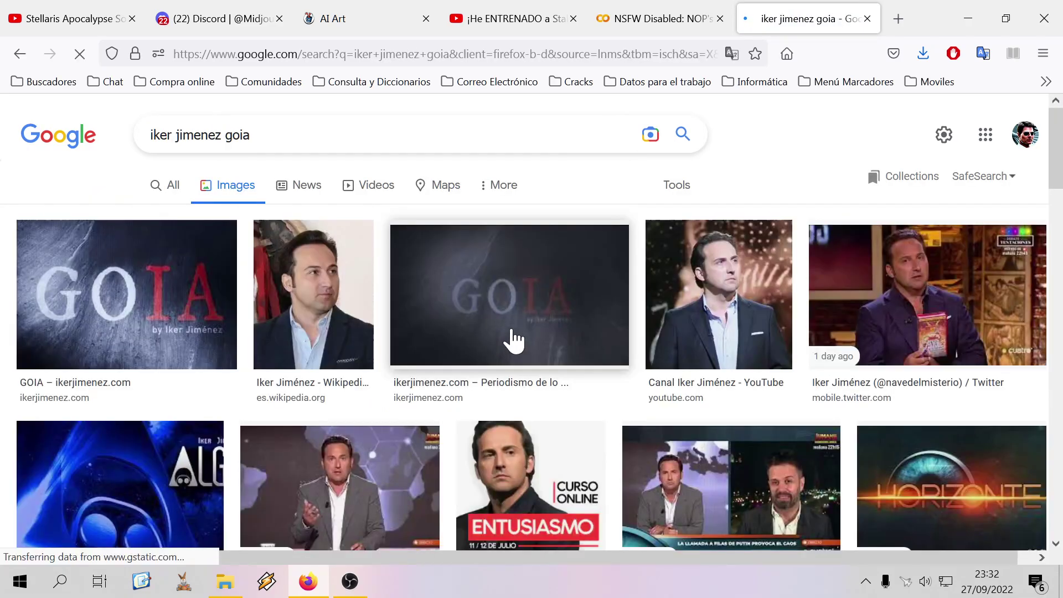
{"action": "scroll", "coordinate": [155, 304], "scroll_direction": "down", "scroll_amount": 2}
{"action": "scroll", "coordinate": [155, 304], "scroll_direction": "down", "scroll_amount": 2}
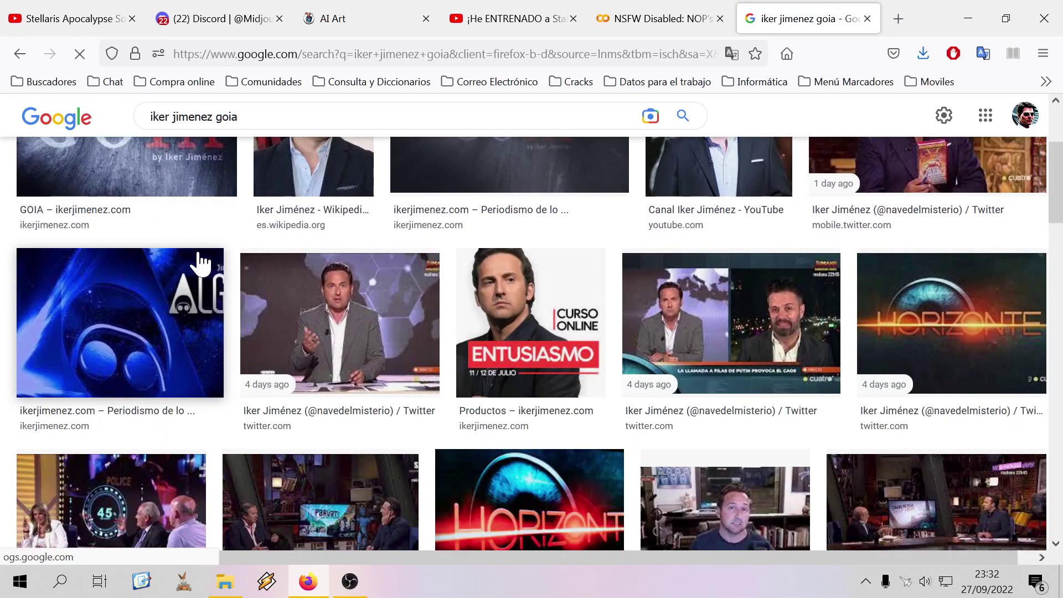
{"action": "scroll", "coordinate": [205, 279], "scroll_direction": "up", "scroll_amount": 3}
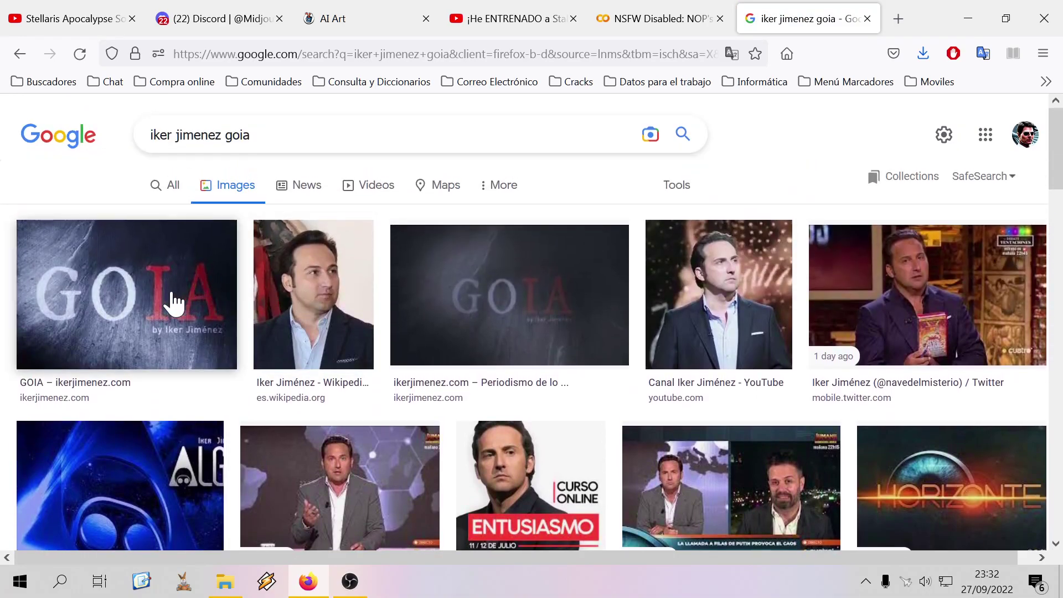
Preview the "GOIA by Iker Jiménez" image, browse its related images and the other results, and close the search tab
{"action": "left_click", "coordinate": [142, 300]}
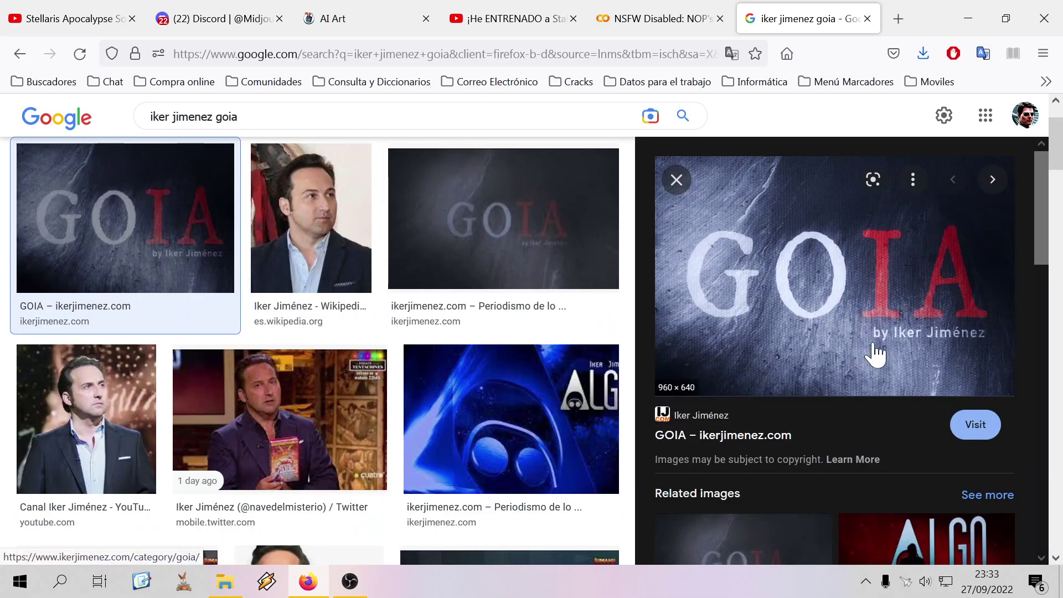
{"action": "scroll", "coordinate": [864, 349], "scroll_direction": "down", "scroll_amount": 3}
{"action": "scroll", "coordinate": [741, 399], "scroll_direction": "down", "scroll_amount": 2}
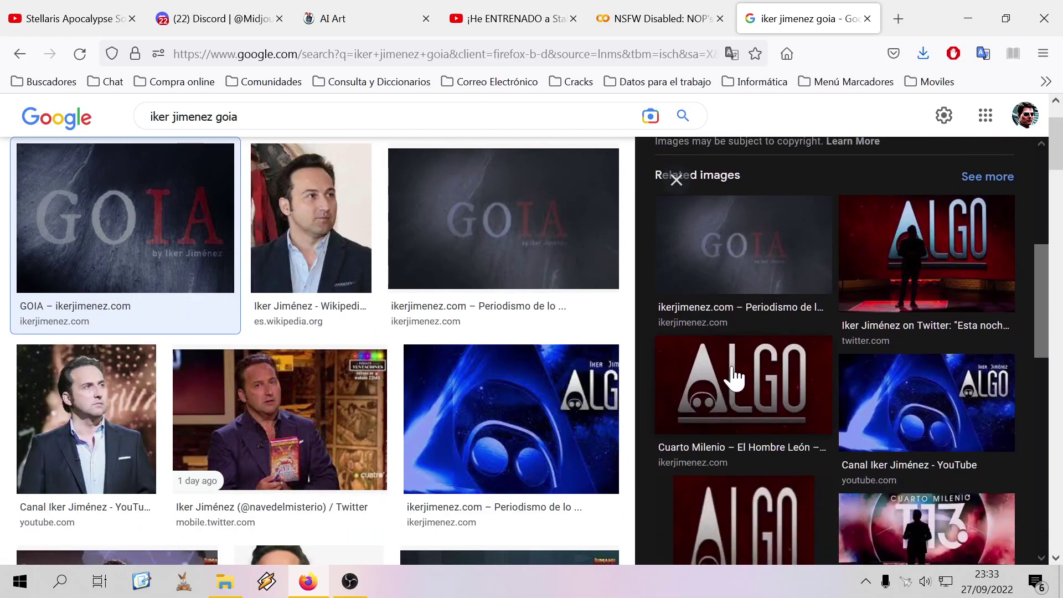
{"action": "scroll", "coordinate": [735, 380], "scroll_direction": "up", "scroll_amount": 6}
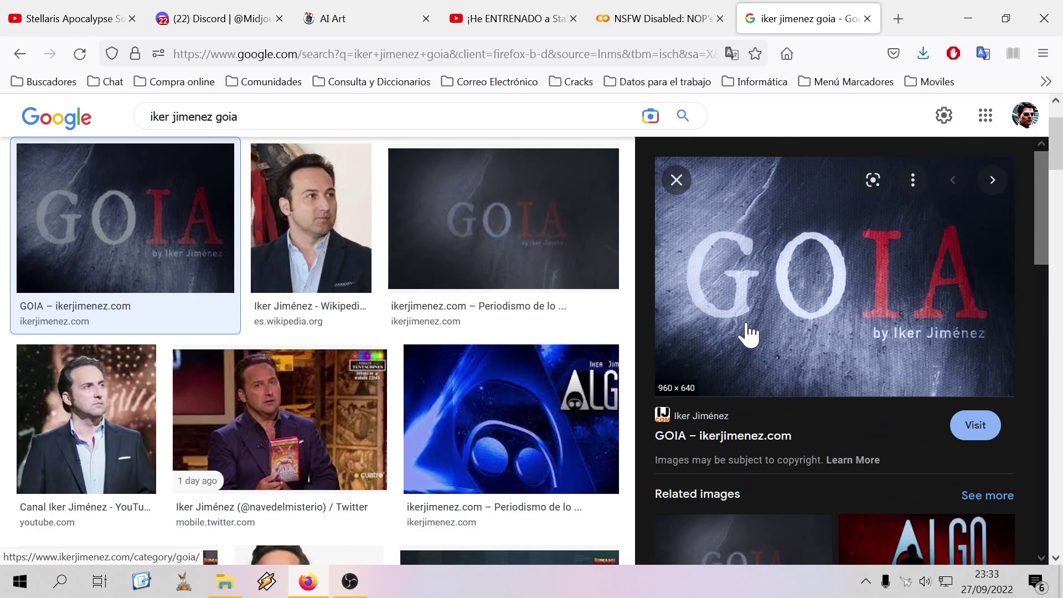
{"action": "scroll", "coordinate": [391, 363], "scroll_direction": "down", "scroll_amount": 4}
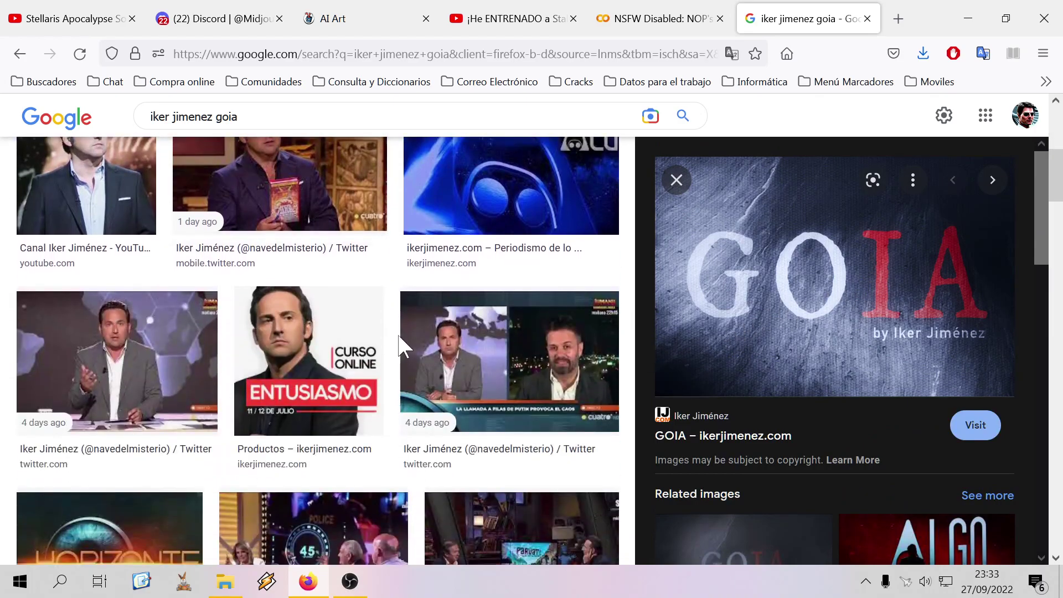
{"action": "scroll", "coordinate": [390, 362], "scroll_direction": "down", "scroll_amount": 1}
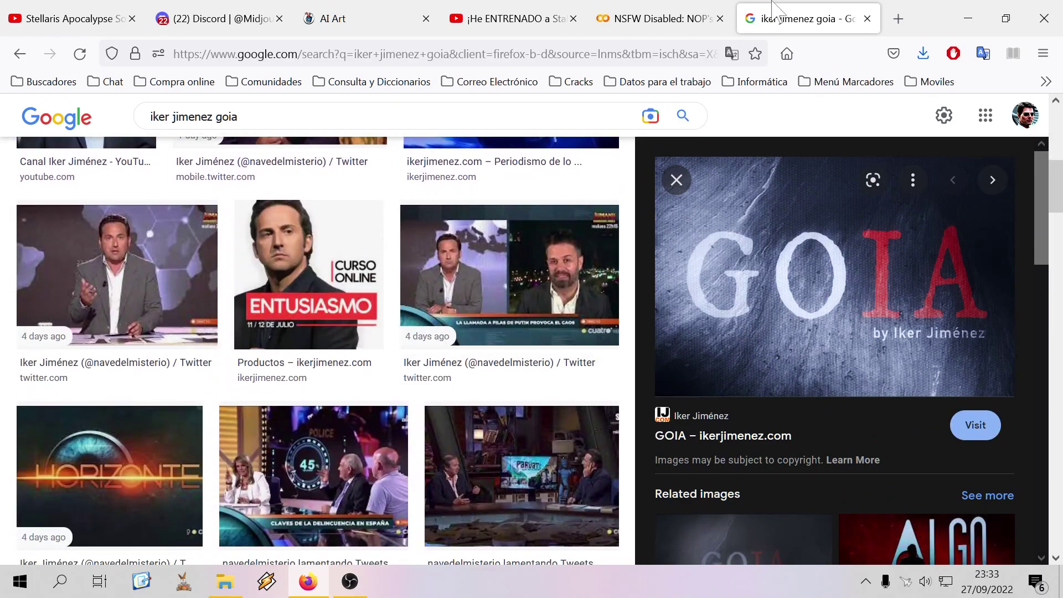
{"action": "left_click", "coordinate": [867, 19]}
Run /imagine with the prompt "Tom Cruise is making a tortilla de patatas in the kitchen --testp"
{"action": "scroll", "coordinate": [675, 332], "scroll_direction": "down", "scroll_amount": 5}
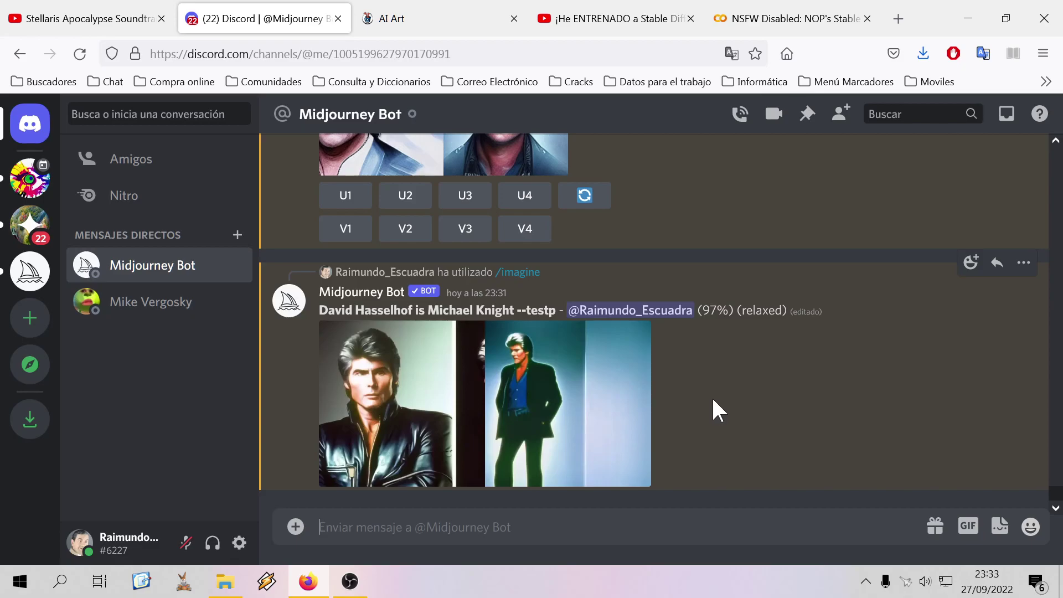
{"action": "type", "text": "/imagi"}
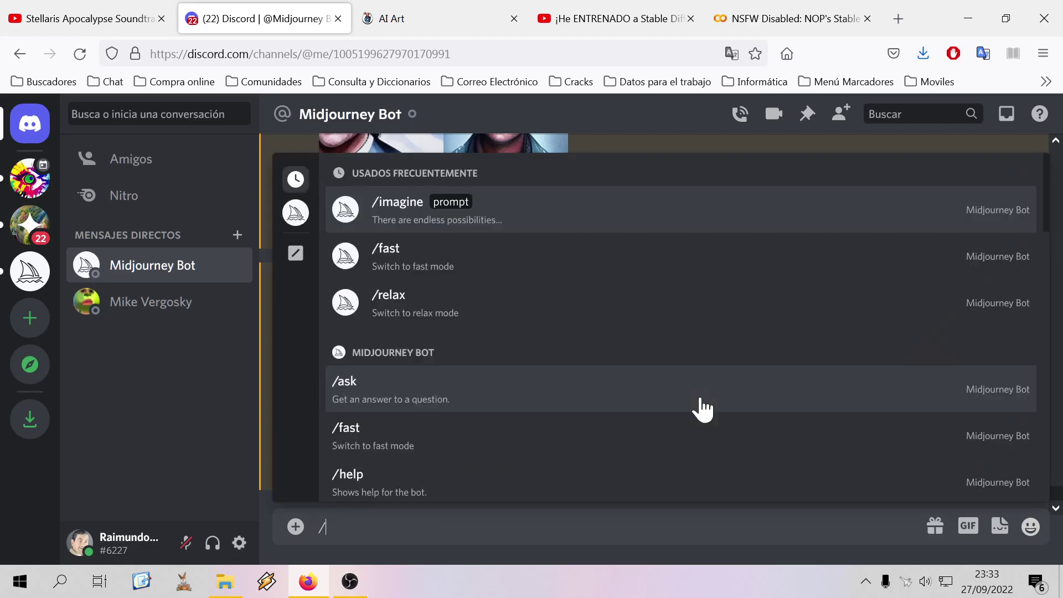
{"action": "key", "text": "Tab"}
{"action": "type", "text": "Tom Cruise"}
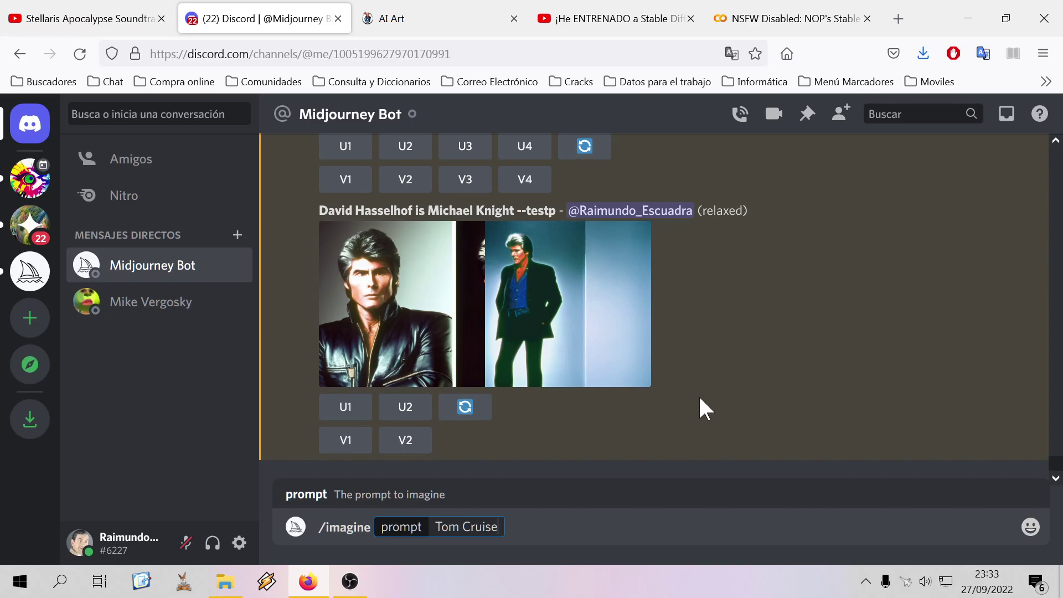
{"action": "type", "text": "is making a"}
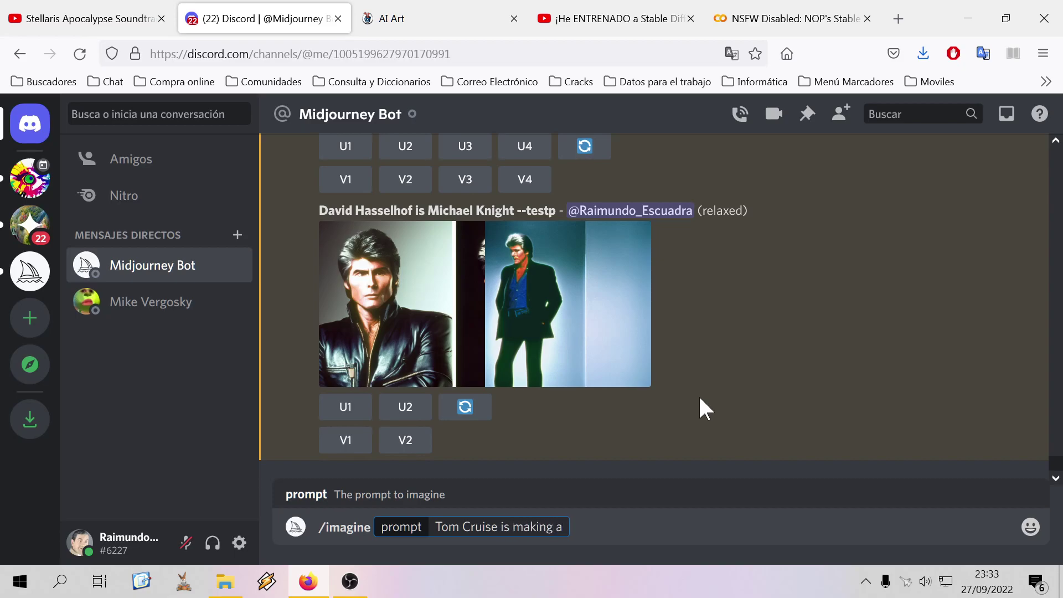
{"action": "type", "text": "tortilla de patat"}
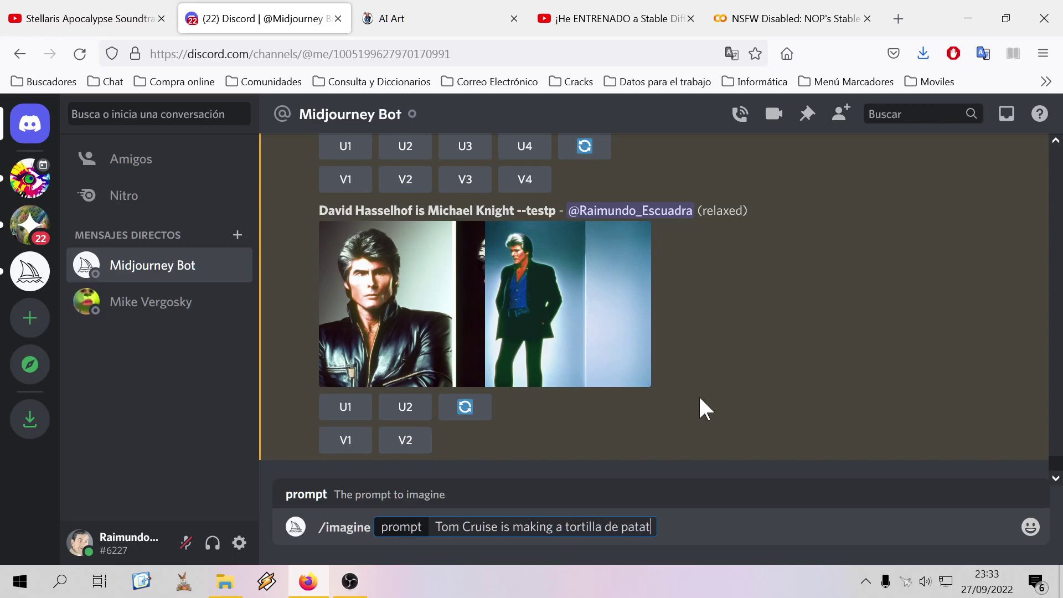
{"action": "type", "text": "as in the kitc"}
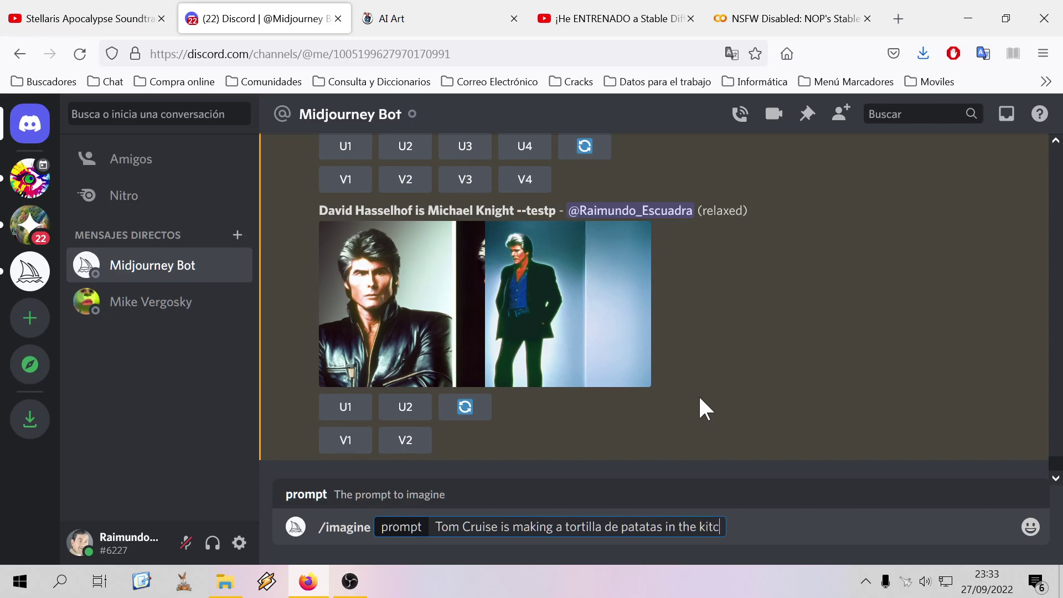
{"action": "type", "text": "hen --testp"}
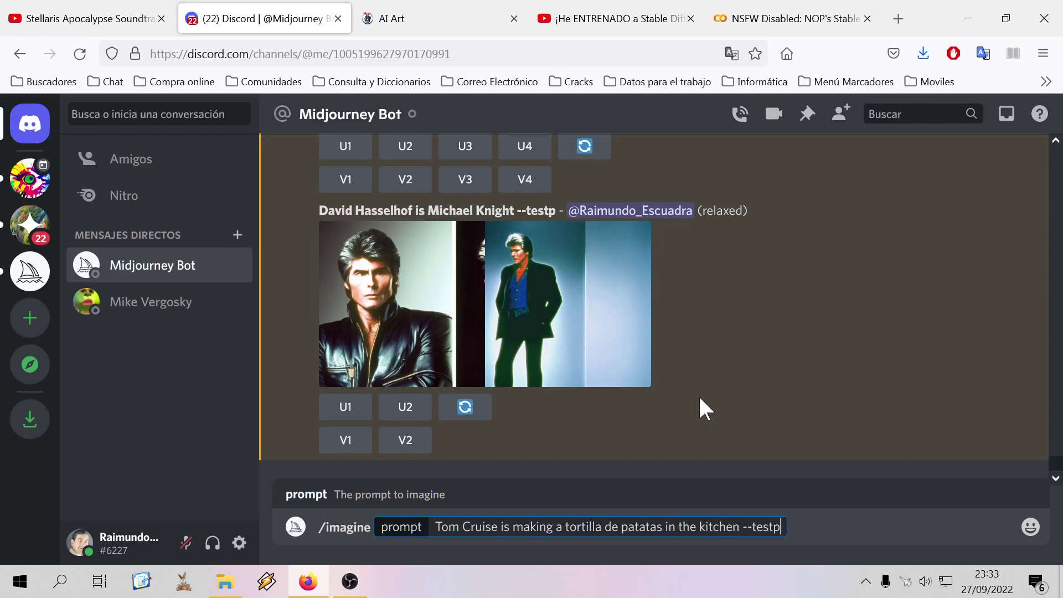
{"action": "key", "text": "Return"}
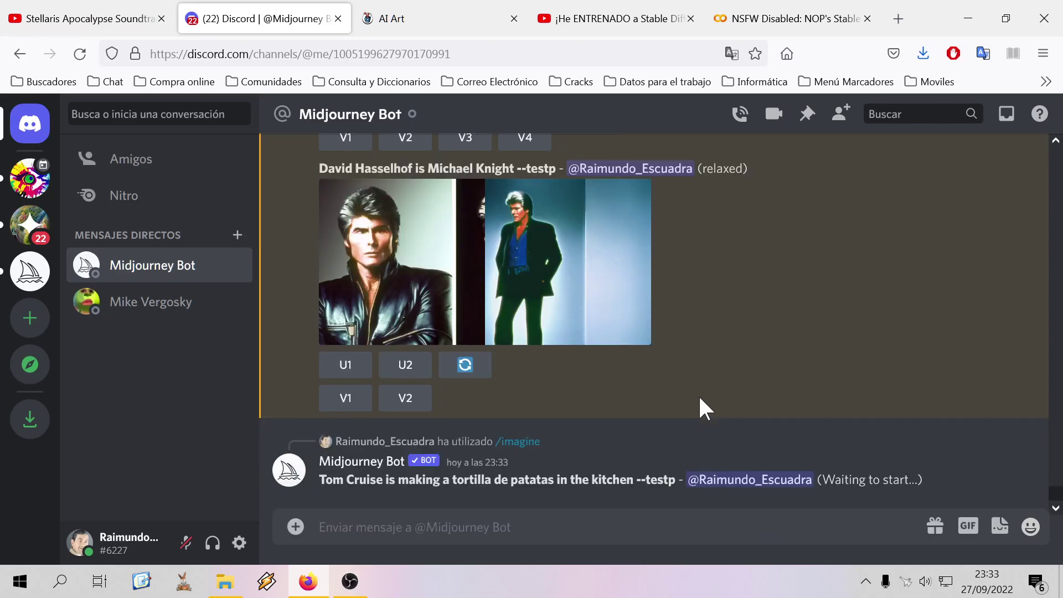
Enlarge the Michael Knight --testp result, close it, and compare it with the earlier image-prompt grids and reference photo
{"action": "left_click", "coordinate": [472, 254]}
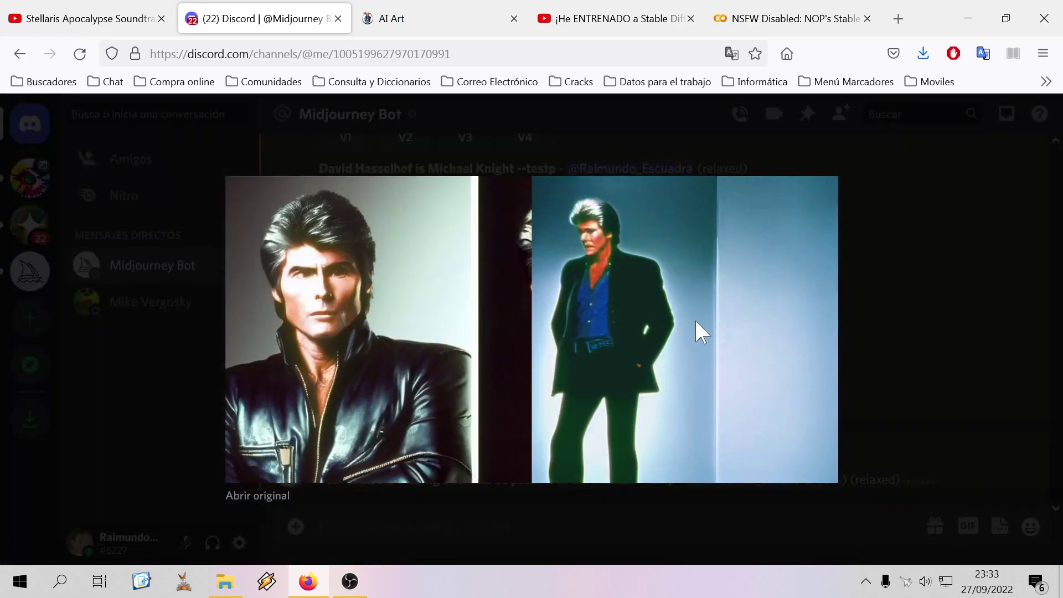
{"action": "left_click", "coordinate": [873, 294]}
{"action": "scroll", "coordinate": [731, 340], "scroll_direction": "up", "scroll_amount": 10}
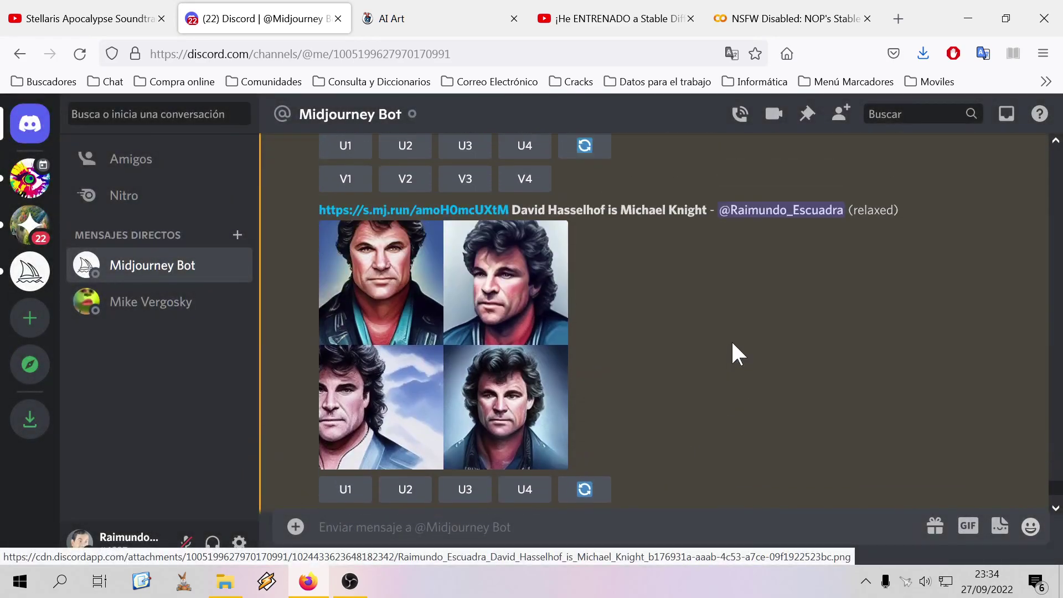
{"action": "scroll", "coordinate": [667, 344], "scroll_direction": "up", "scroll_amount": 8}
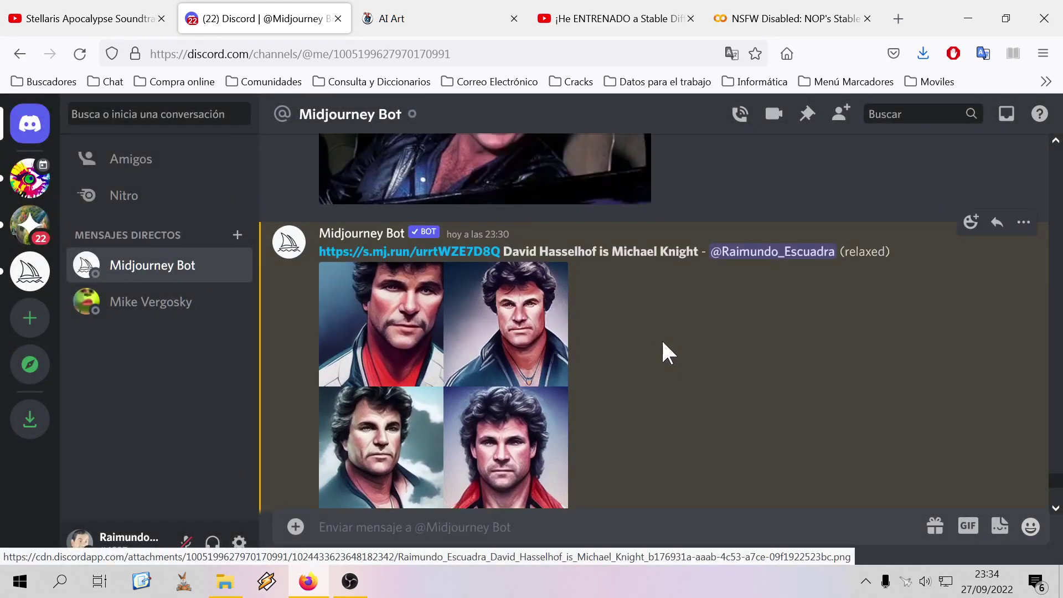
{"action": "scroll", "coordinate": [691, 351], "scroll_direction": "up", "scroll_amount": 8}
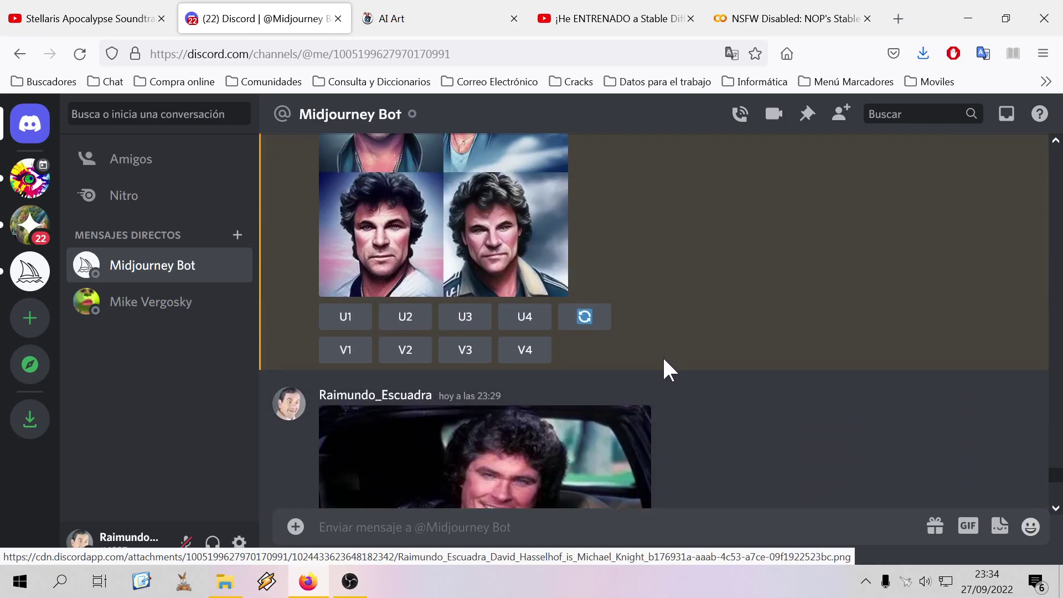
Compare the image-prompt grids of "David Hasselhof is Michael Knight" with the reference photos and the text-only --testp result
{"action": "scroll", "coordinate": [646, 354], "scroll_direction": "down", "scroll_amount": 1}
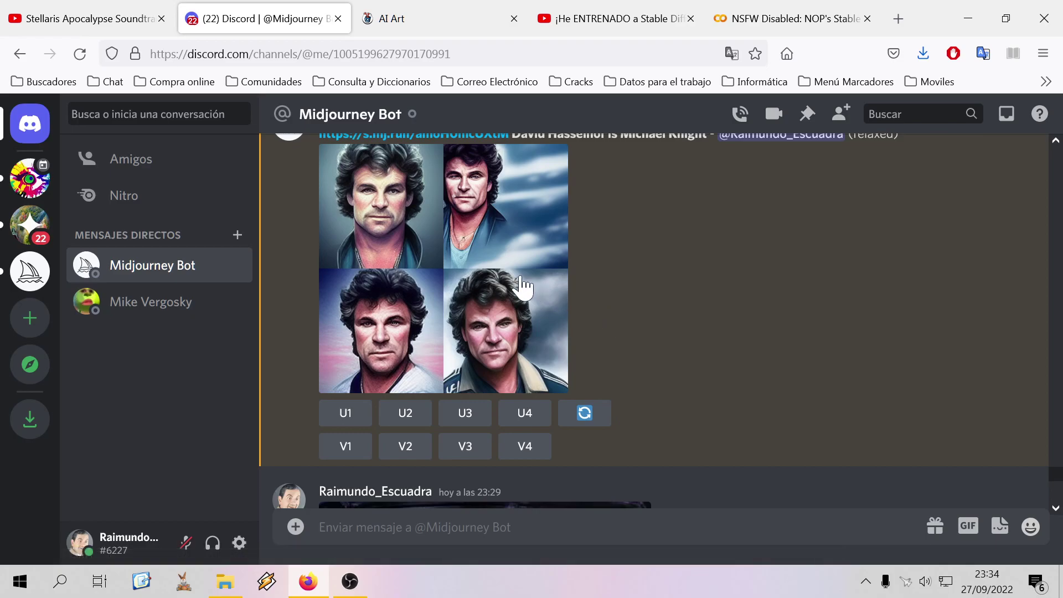
{"action": "scroll", "coordinate": [644, 313], "scroll_direction": "up", "scroll_amount": 3}
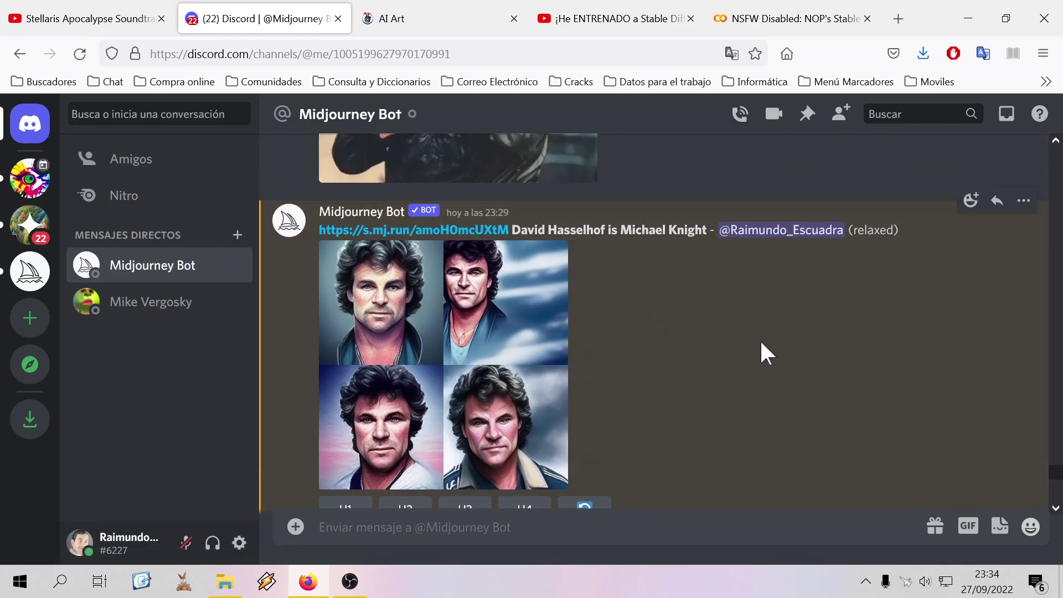
{"action": "scroll", "coordinate": [736, 346], "scroll_direction": "down", "scroll_amount": 10}
{"action": "scroll", "coordinate": [714, 349], "scroll_direction": "down", "scroll_amount": 4}
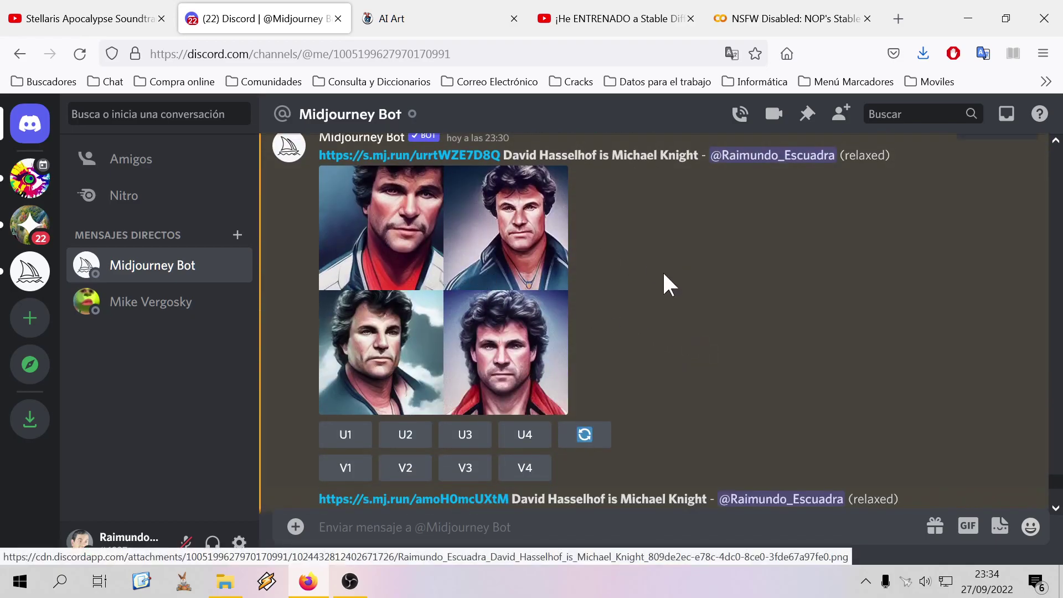
{"action": "scroll", "coordinate": [674, 266], "scroll_direction": "down", "scroll_amount": 3}
{"action": "scroll", "coordinate": [670, 260], "scroll_direction": "down", "scroll_amount": 4}
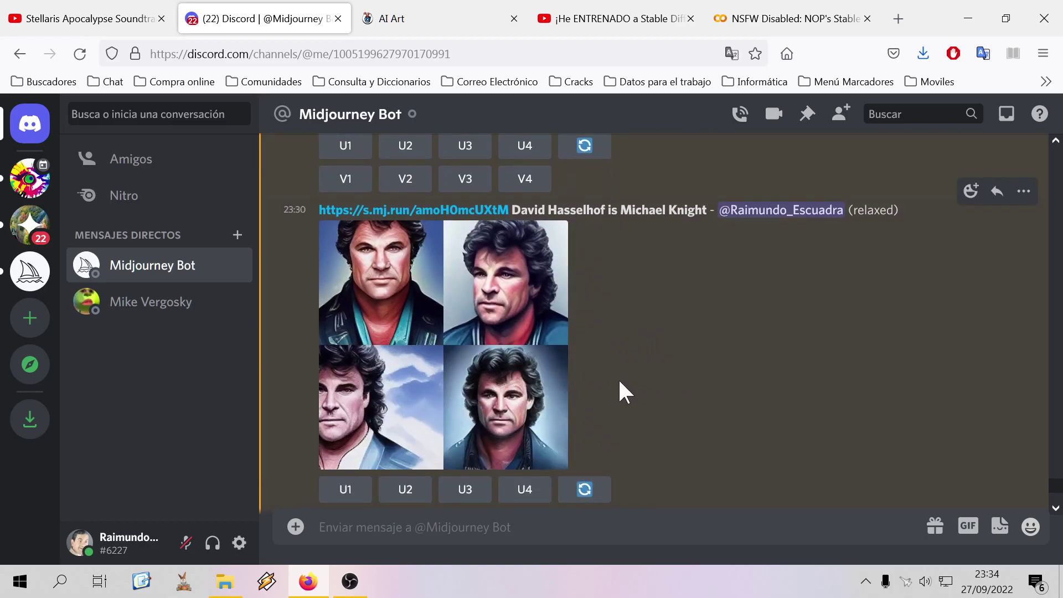
{"action": "scroll", "coordinate": [618, 394], "scroll_direction": "up", "scroll_amount": 8}
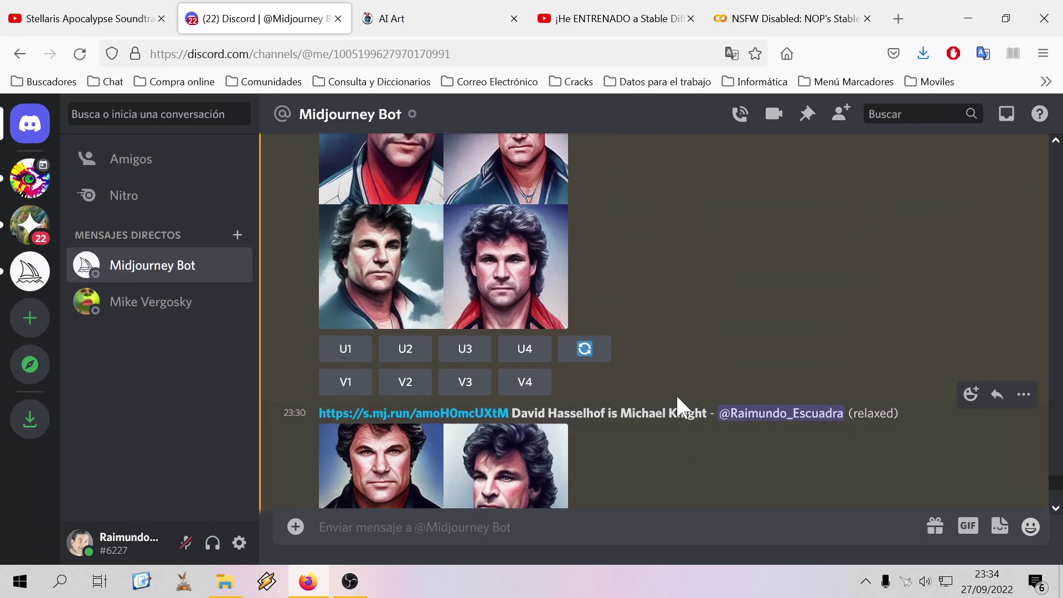
{"action": "scroll", "coordinate": [631, 393], "scroll_direction": "up", "scroll_amount": 9}
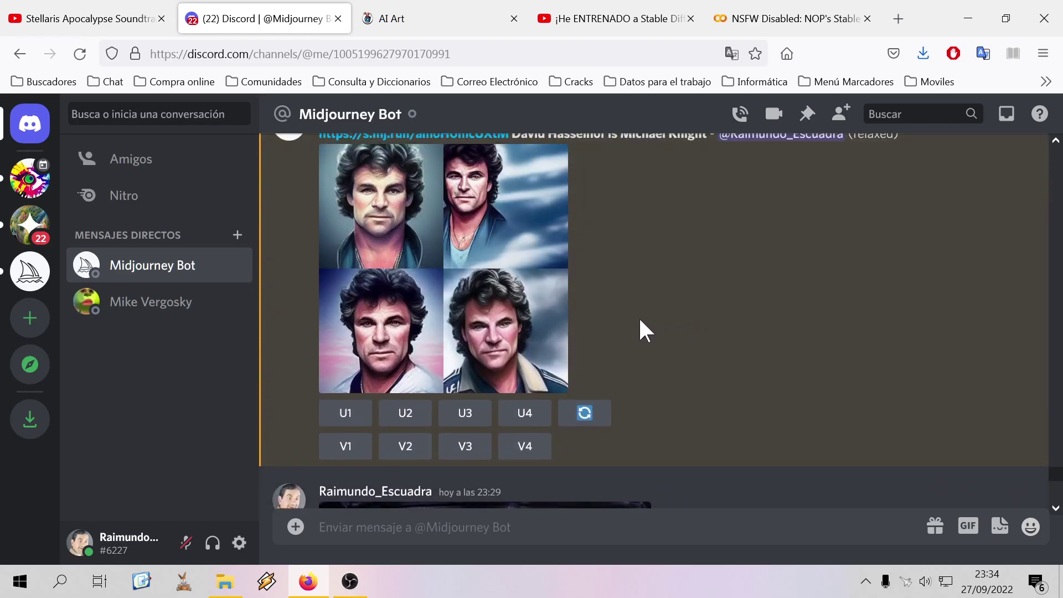
{"action": "scroll", "coordinate": [646, 410], "scroll_direction": "down", "scroll_amount": 4}
{"action": "scroll", "coordinate": [666, 361], "scroll_direction": "up", "scroll_amount": 4}
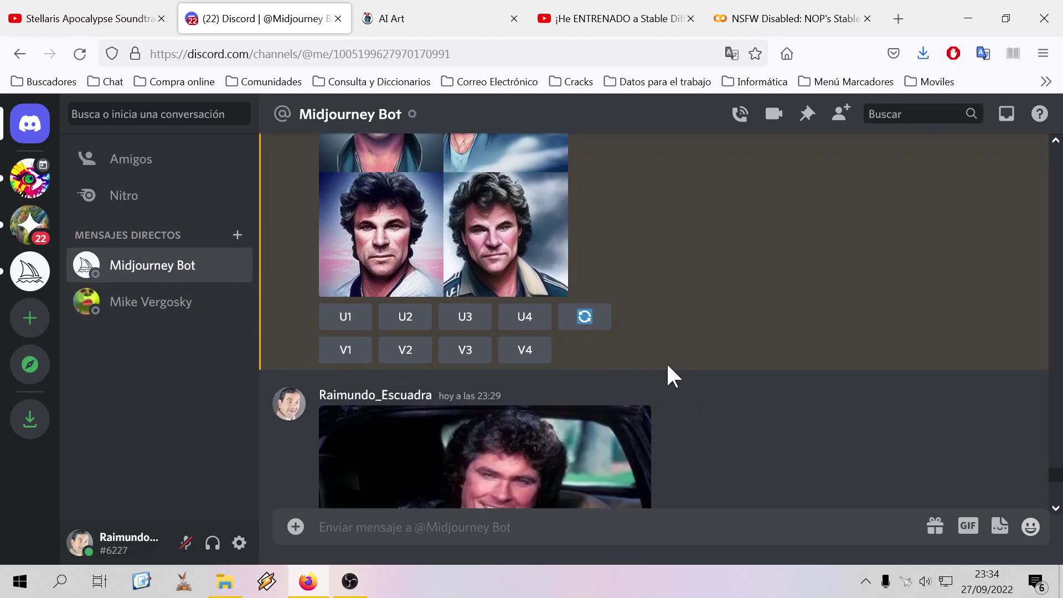
{"action": "scroll", "coordinate": [610, 291], "scroll_direction": "down", "scroll_amount": 8}
{"action": "scroll", "coordinate": [642, 360], "scroll_direction": "up", "scroll_amount": 10}
{"action": "scroll", "coordinate": [550, 332], "scroll_direction": "down", "scroll_amount": 12}
{"action": "scroll", "coordinate": [537, 349], "scroll_direction": "up", "scroll_amount": 10}
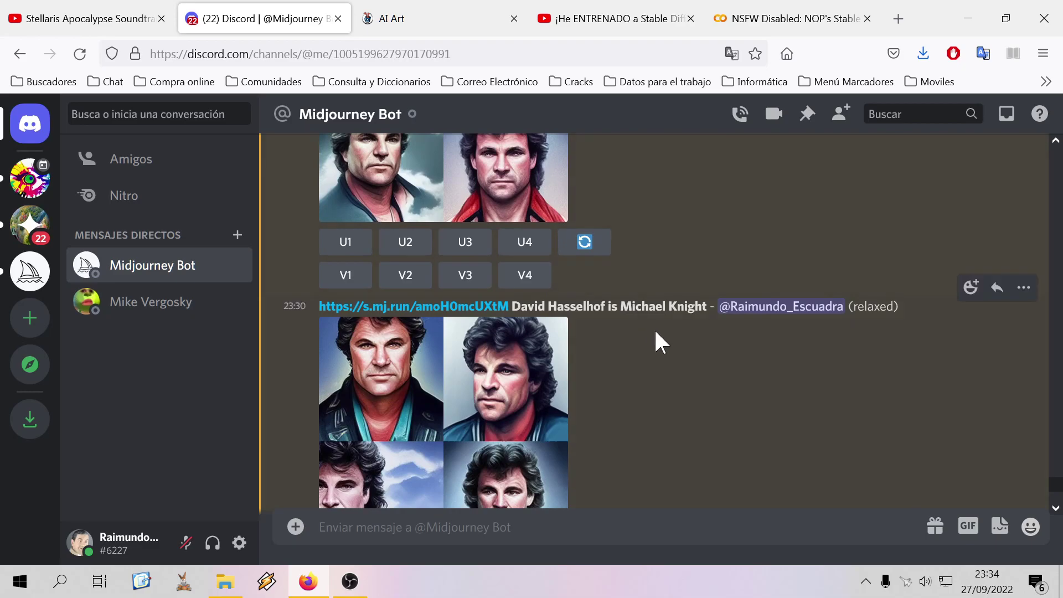
{"action": "scroll", "coordinate": [649, 323], "scroll_direction": "down", "scroll_amount": 4}
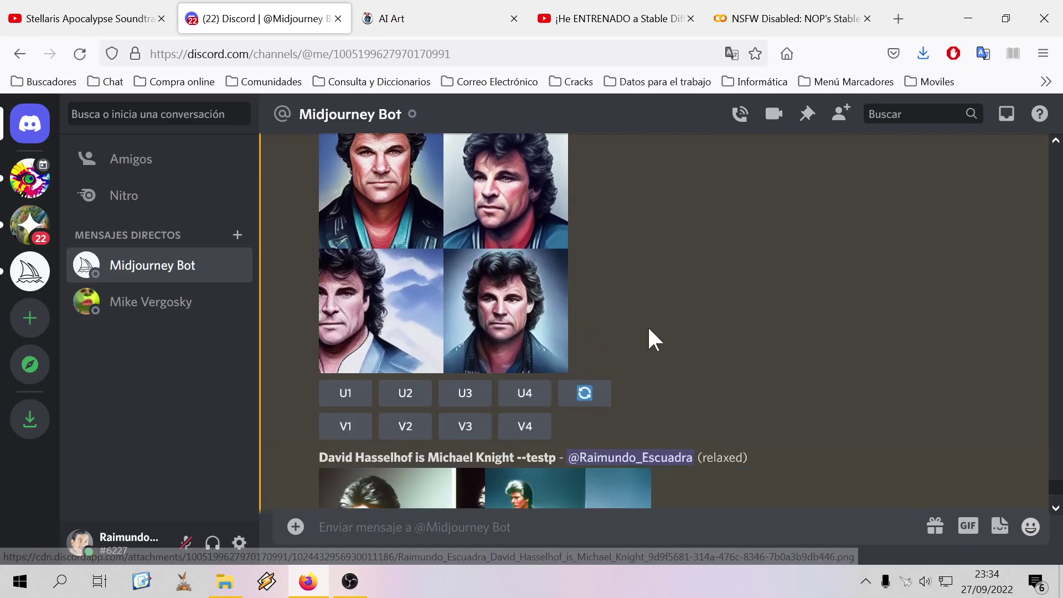
{"action": "scroll", "coordinate": [736, 391], "scroll_direction": "down", "scroll_amount": 5}
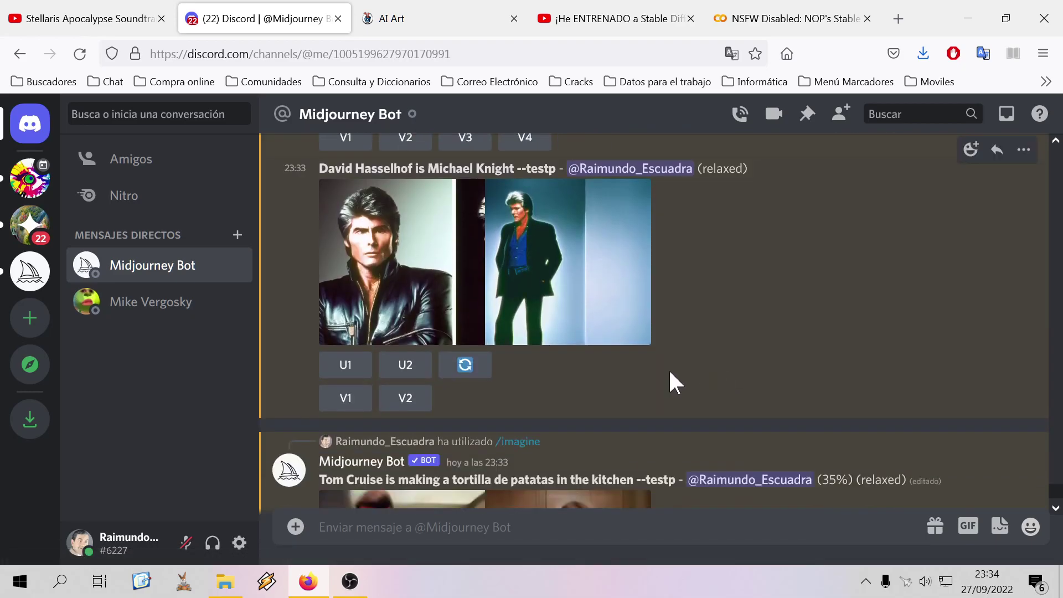
Check the Tom Cruise --testp render's progress and re-examine the Michael Knight images while it finishes
{"action": "scroll", "coordinate": [667, 366], "scroll_direction": "down", "scroll_amount": 3}
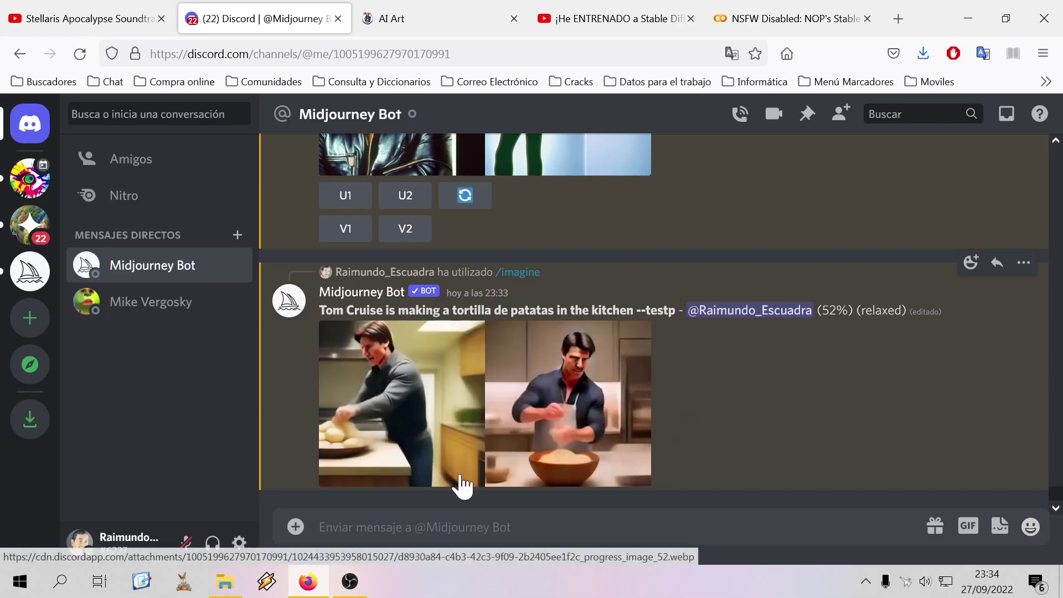
{"action": "key", "text": "alt+Tab"}
{"action": "key", "text": "alt+Tab"}
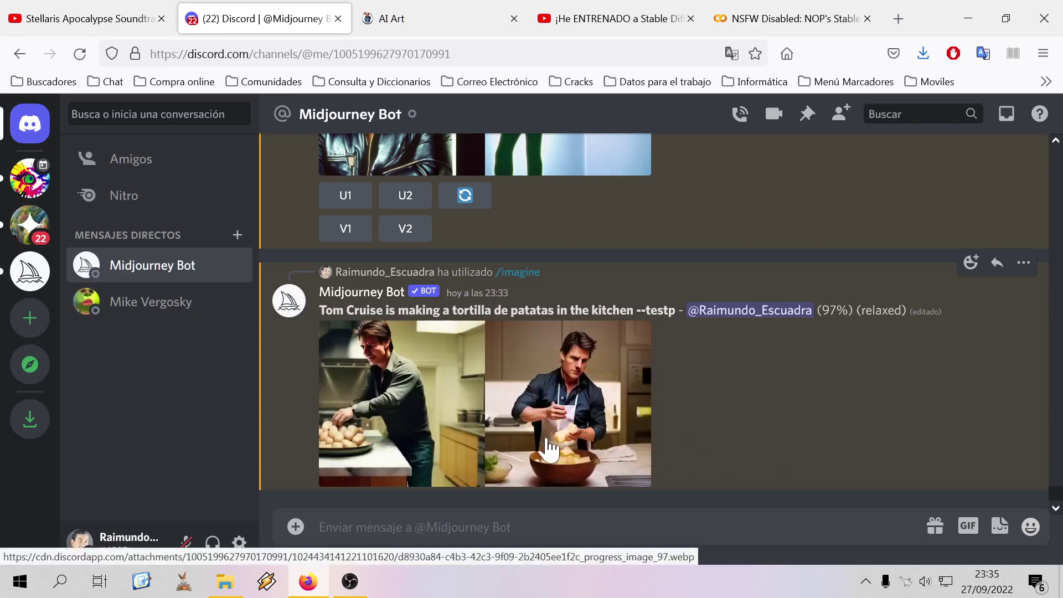
{"action": "scroll", "coordinate": [740, 443], "scroll_direction": "up", "scroll_amount": 5}
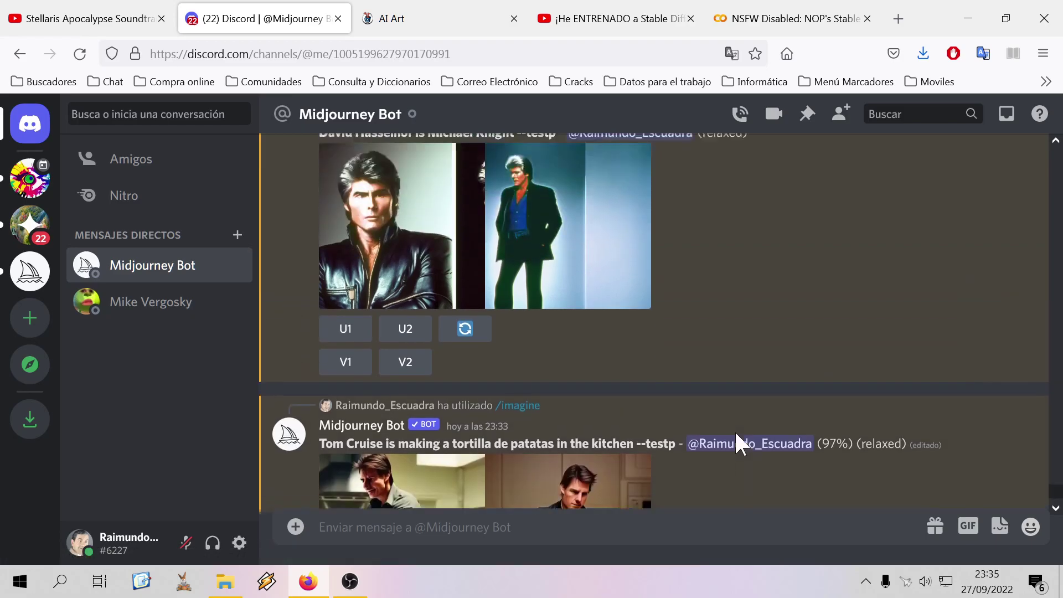
{"action": "scroll", "coordinate": [742, 441], "scroll_direction": "up", "scroll_amount": 5}
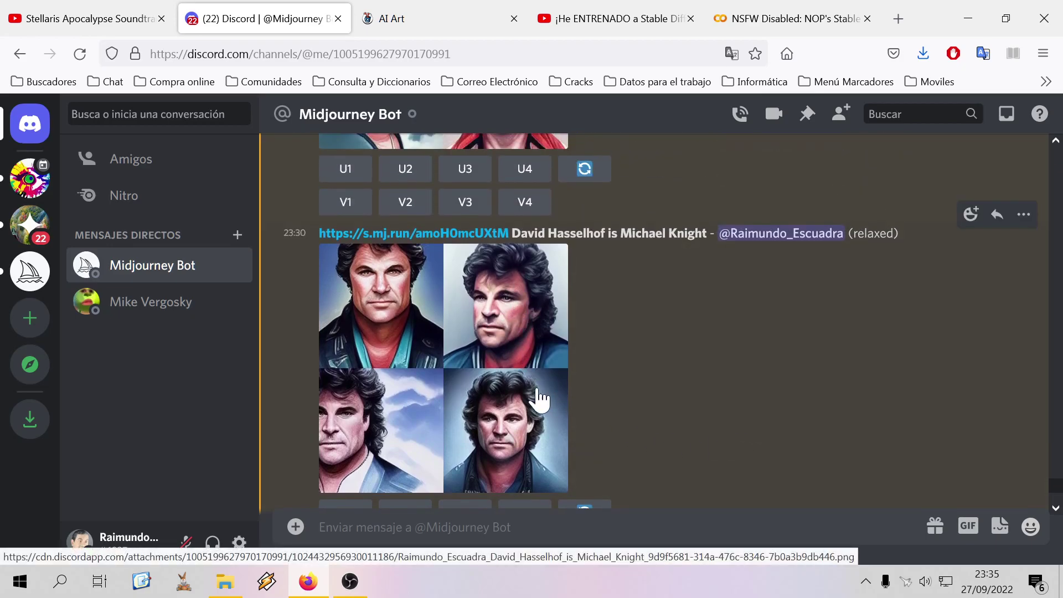
{"action": "scroll", "coordinate": [553, 383], "scroll_direction": "up", "scroll_amount": 8}
{"action": "scroll", "coordinate": [609, 332], "scroll_direction": "up", "scroll_amount": 1}
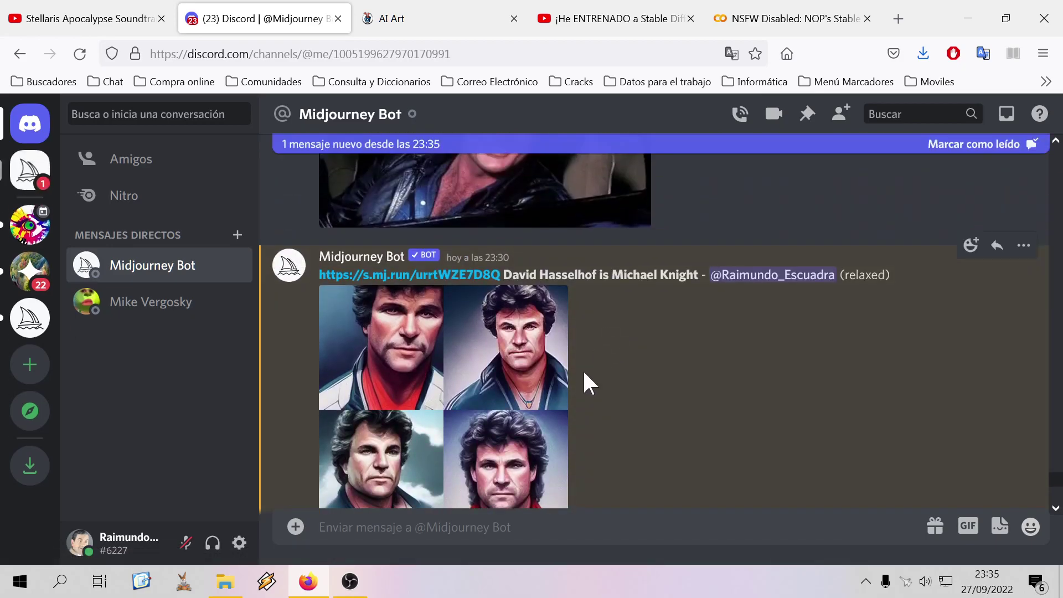
{"action": "scroll", "coordinate": [583, 376], "scroll_direction": "down", "scroll_amount": 5}
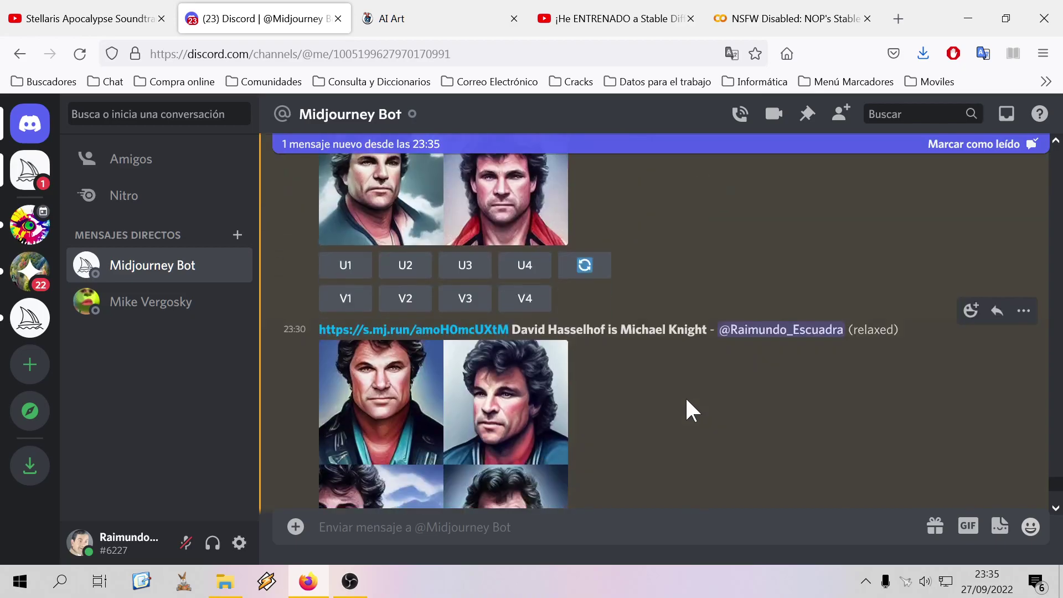
{"action": "scroll", "coordinate": [638, 400], "scroll_direction": "down", "scroll_amount": 15}
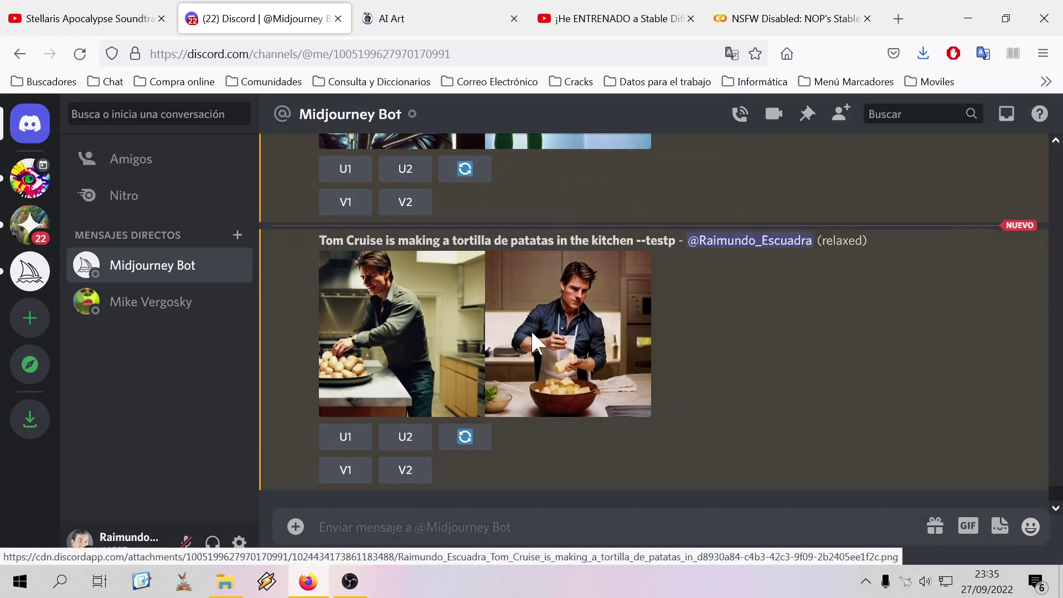
Enlarge the finished Tom Cruise --testp result, inspect the original at full size in the browser, and close both views
{"action": "left_click", "coordinate": [531, 329]}
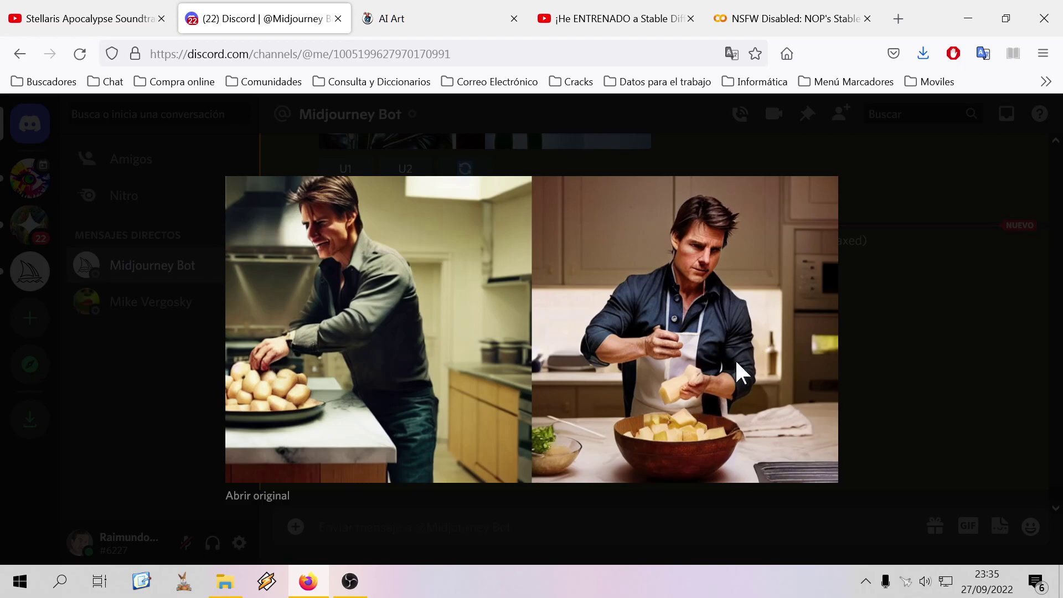
{"action": "left_click", "coordinate": [277, 496]}
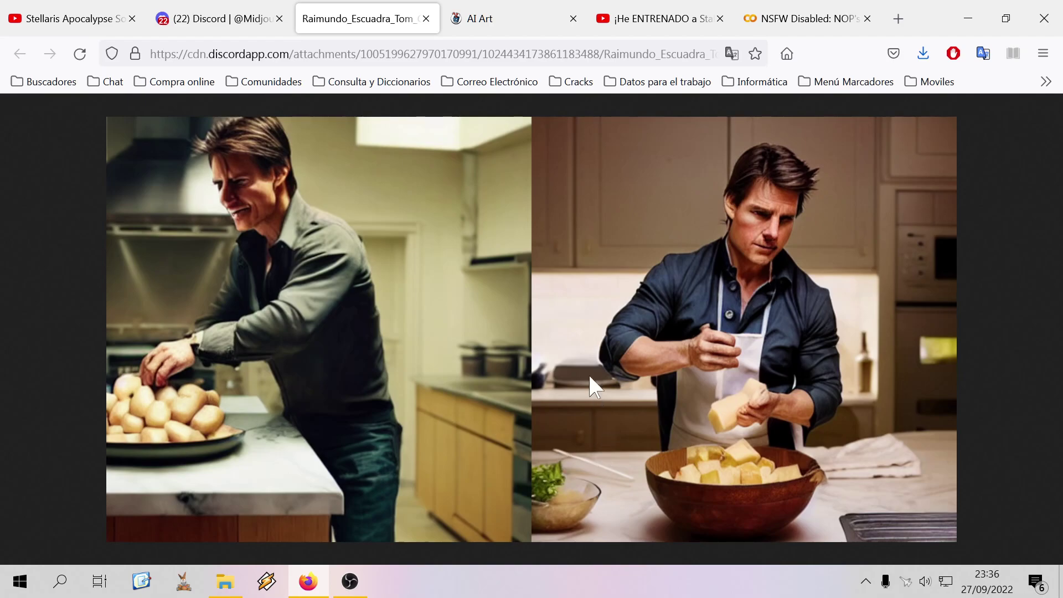
{"action": "left_click", "coordinate": [426, 18]}
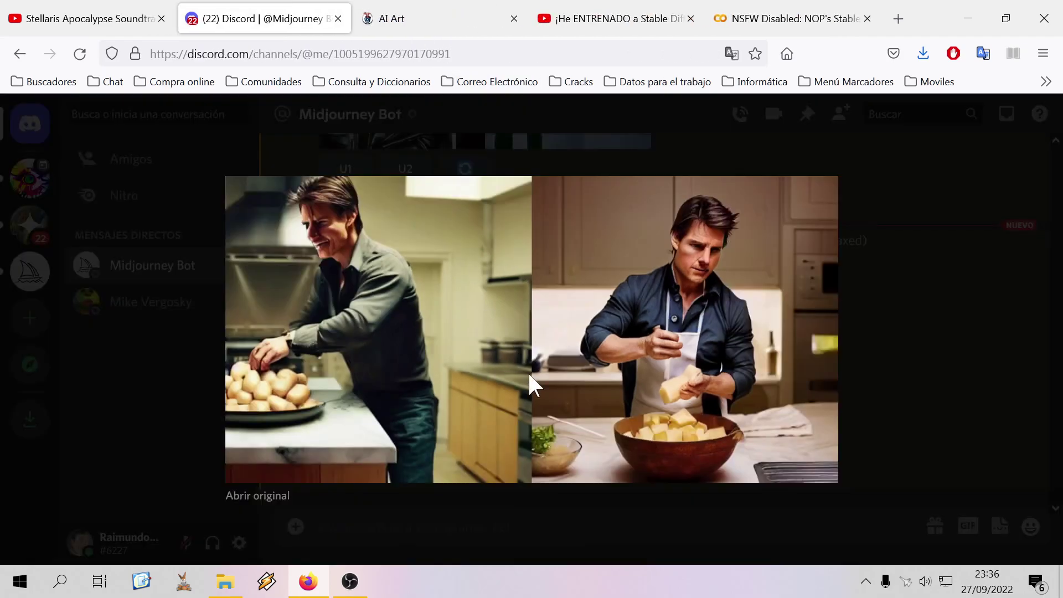
{"action": "left_click", "coordinate": [872, 318]}
Upscale both images of the Tom Cruise tortilla de patatas --testp result
{"action": "left_click", "coordinate": [425, 427]}
{"action": "left_click", "coordinate": [332, 347]}
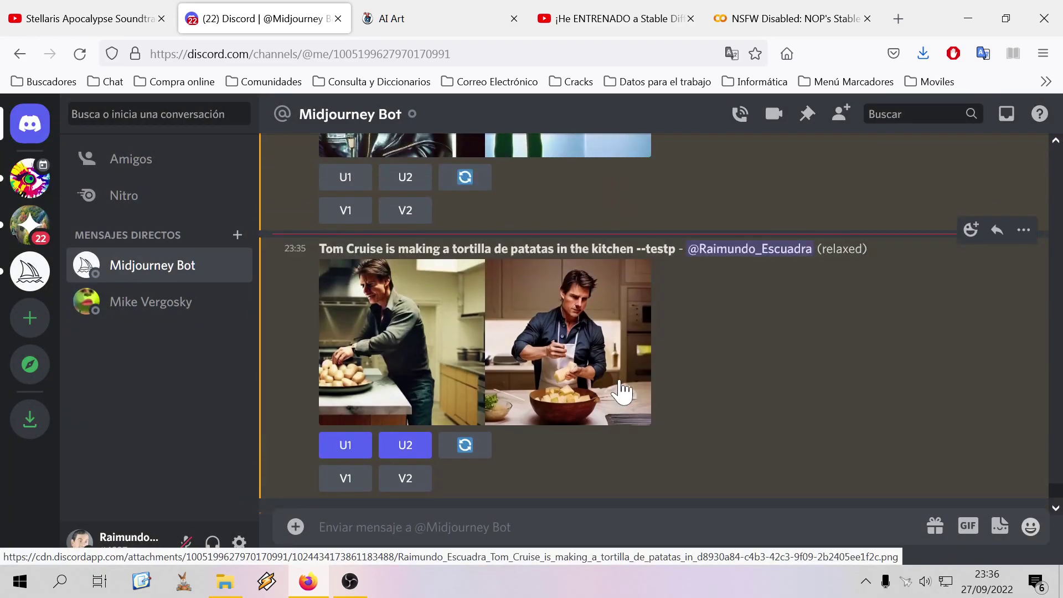
Run /imagine with the prompt "David Hasselhof is Michael Knight, laughing --testp"
{"action": "scroll", "coordinate": [668, 397], "scroll_direction": "up", "scroll_amount": 5}
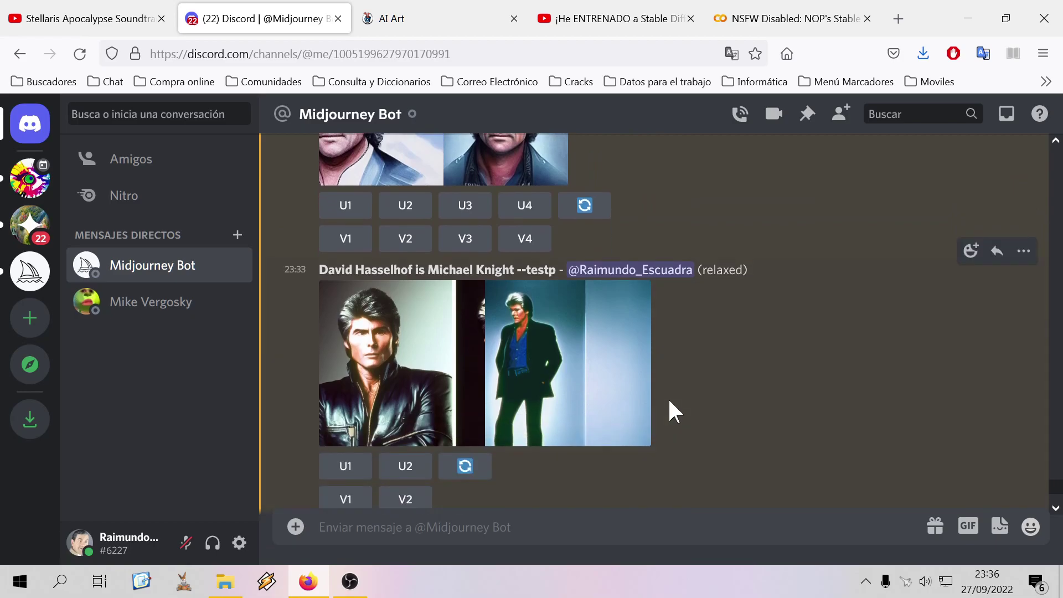
{"action": "scroll", "coordinate": [670, 410], "scroll_direction": "down", "scroll_amount": 5}
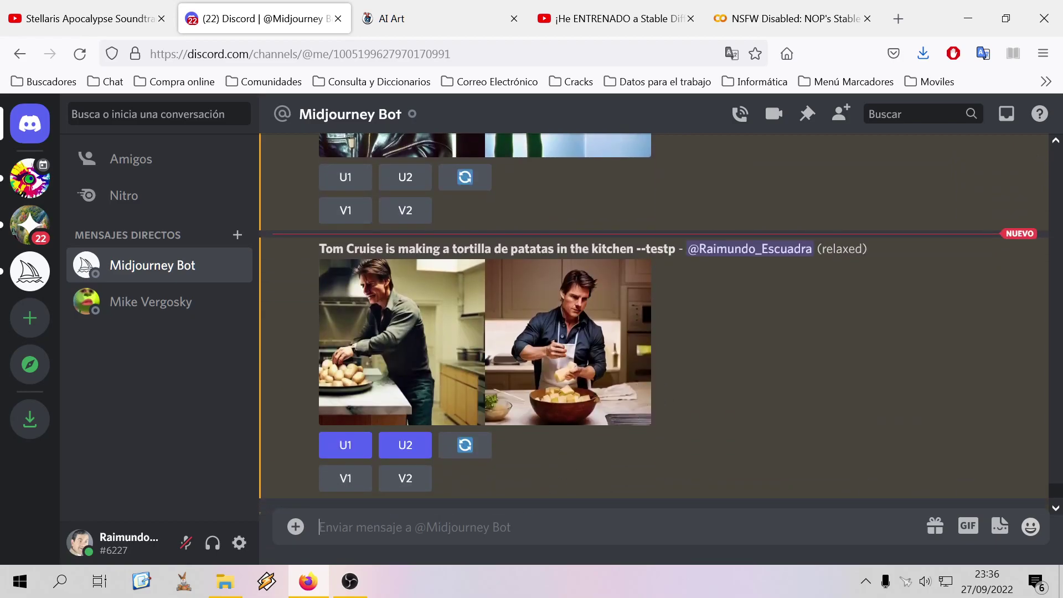
{"action": "type", "text": "/imagine"}
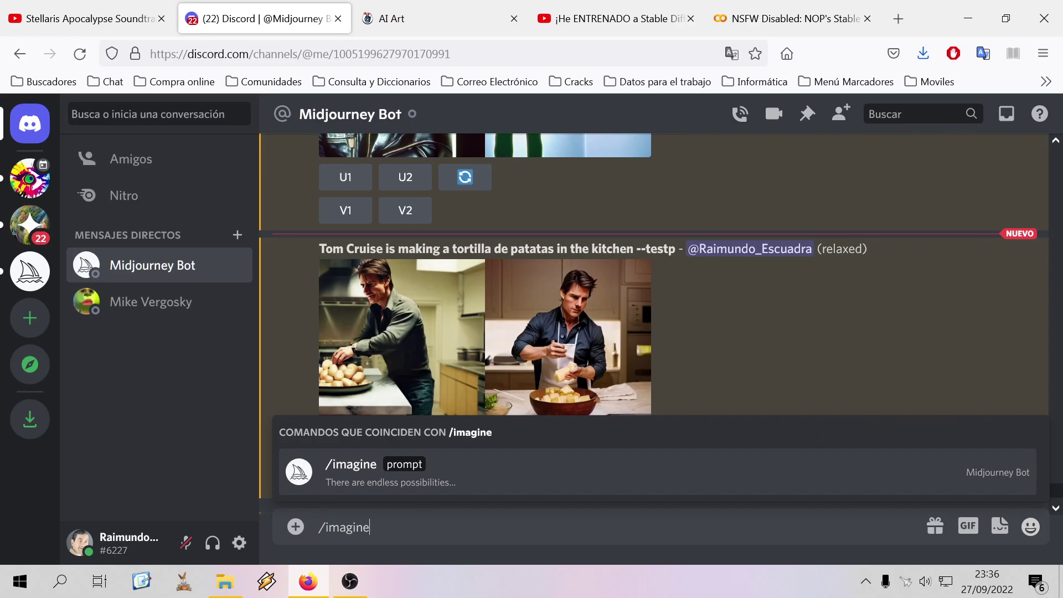
{"action": "key", "text": "Tab"}
{"action": "type", "text": "Davi"}
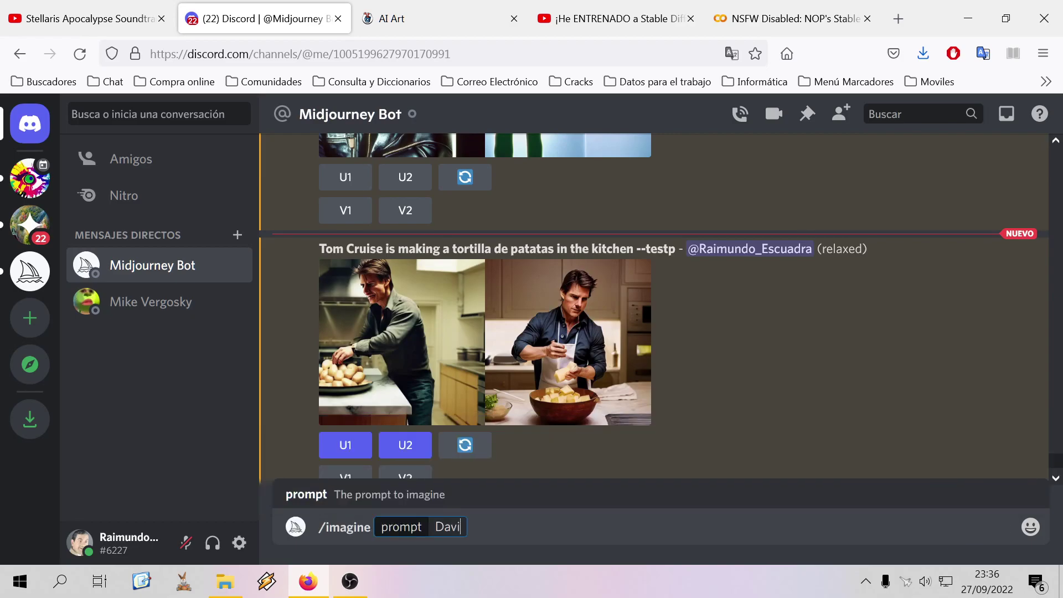
{"action": "type", "text": "d Hasselh"}
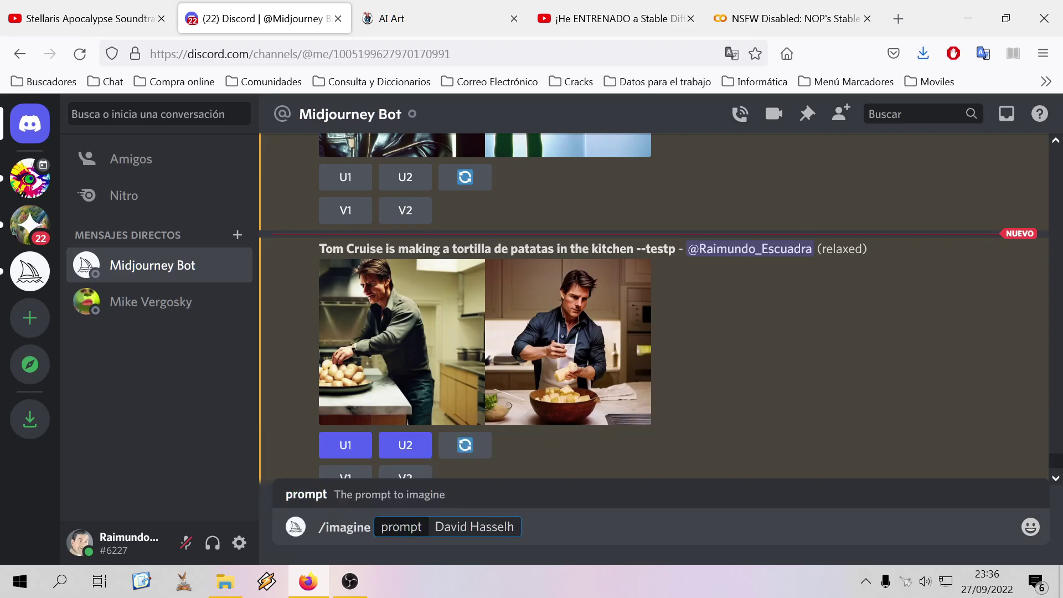
{"action": "type", "text": "of is Mich"}
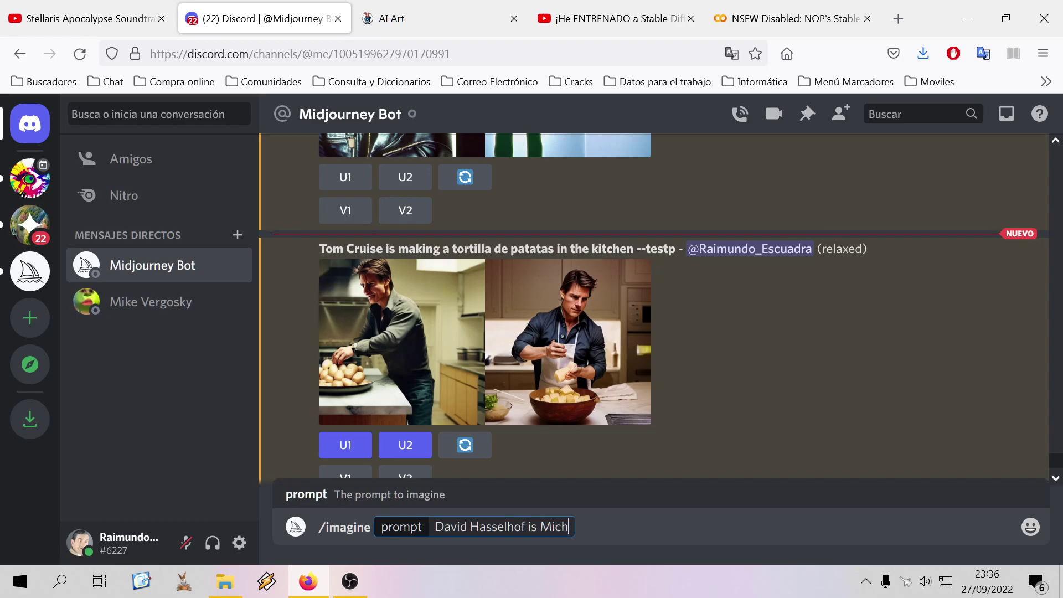
{"action": "type", "text": "ael Knight"}
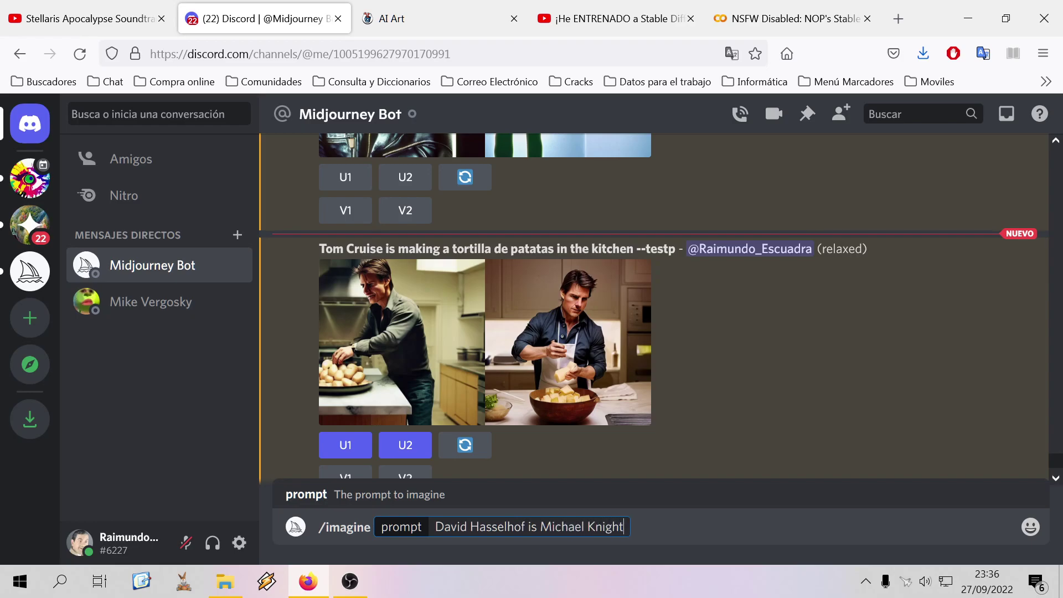
{"action": "type", "text": ", laughin"}
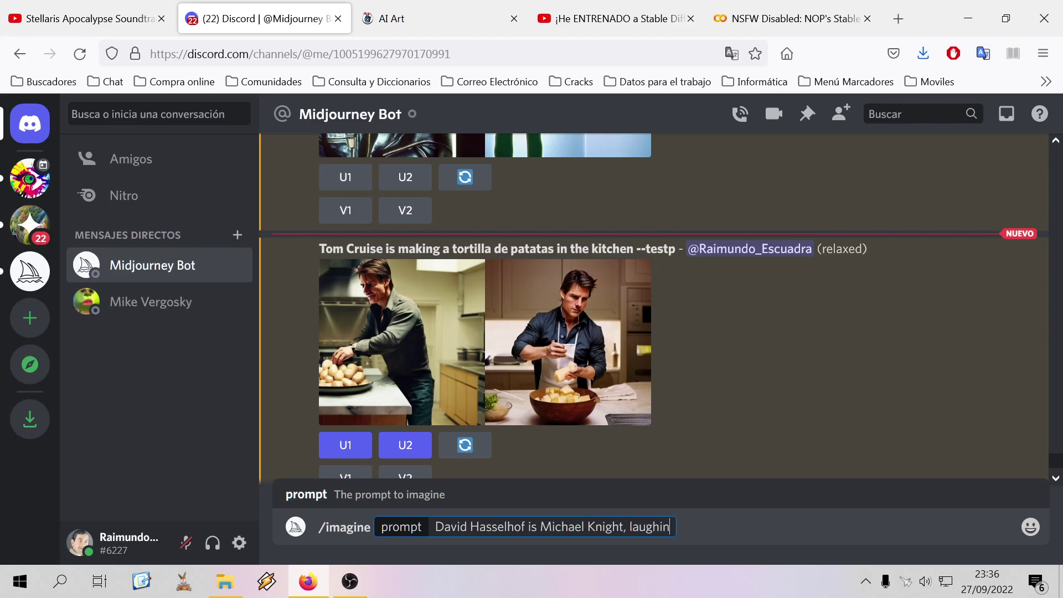
{"action": "type", "text": "g --testp"}
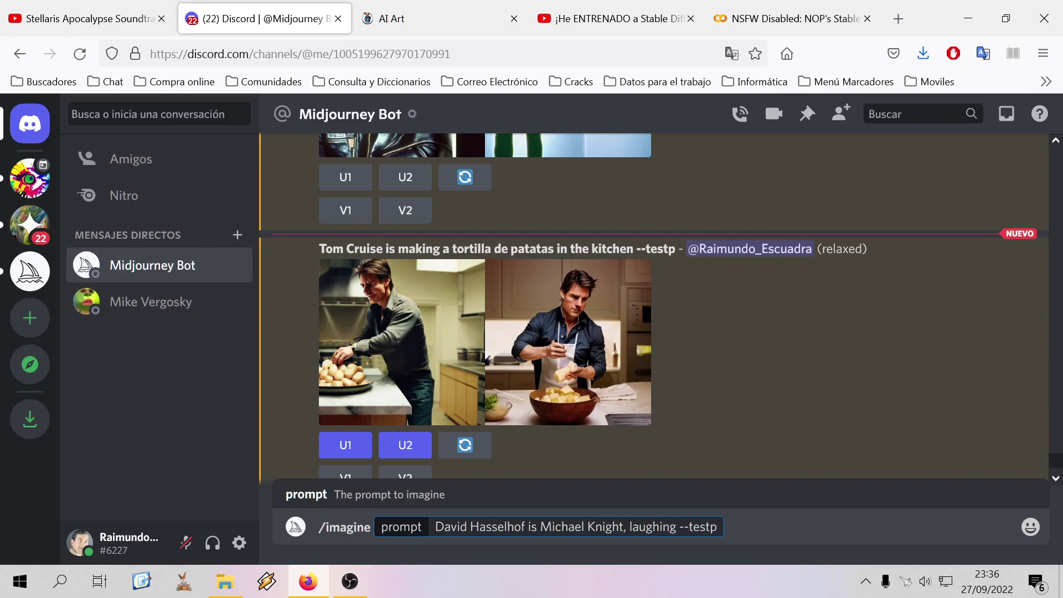
{"action": "key", "text": "Return"}
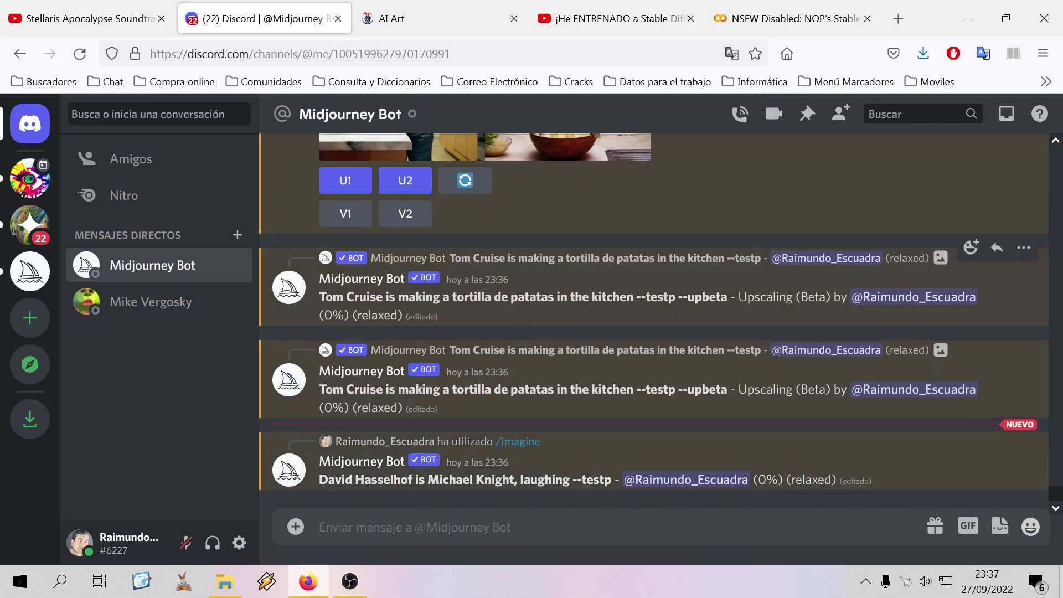
Review the earlier Michael Knight results, including the grid made from the reference photo alone, and the uploaded reference photos
{"action": "scroll", "coordinate": [711, 457], "scroll_direction": "up", "scroll_amount": 5}
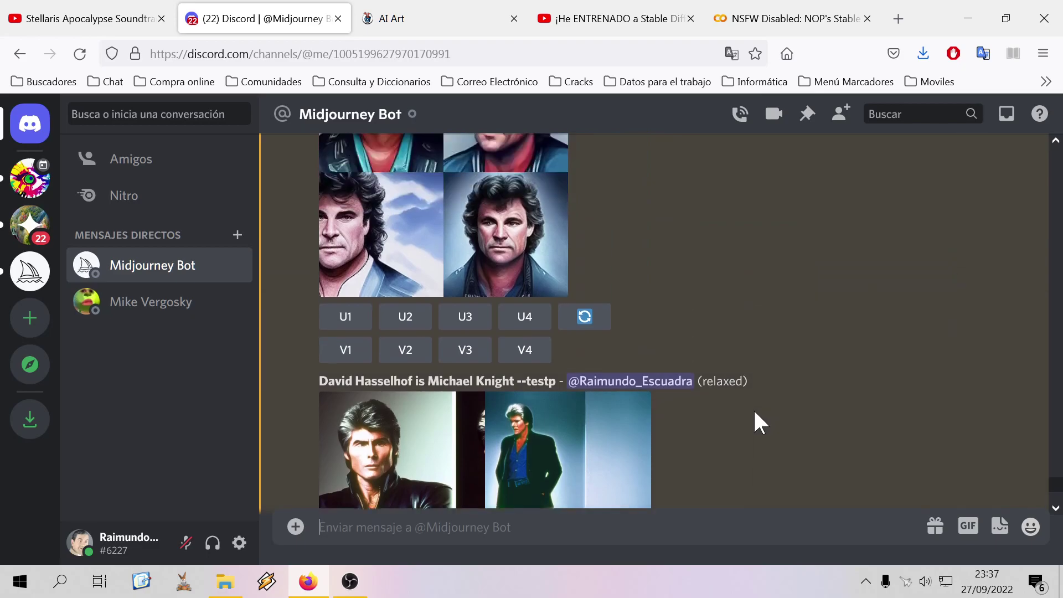
{"action": "scroll", "coordinate": [731, 429], "scroll_direction": "up", "scroll_amount": 10}
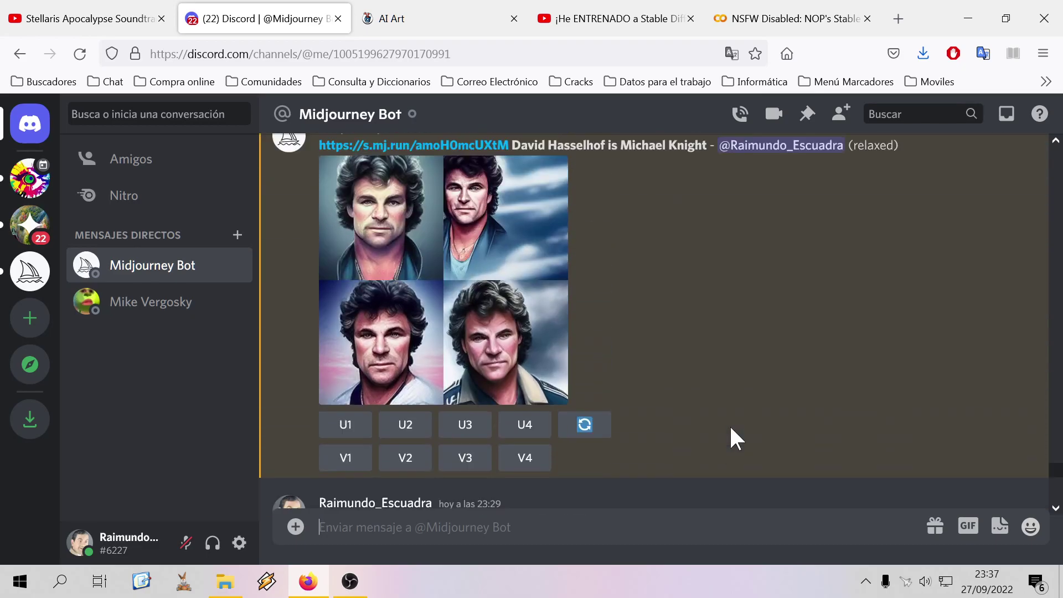
{"action": "scroll", "coordinate": [648, 461], "scroll_direction": "up", "scroll_amount": 8}
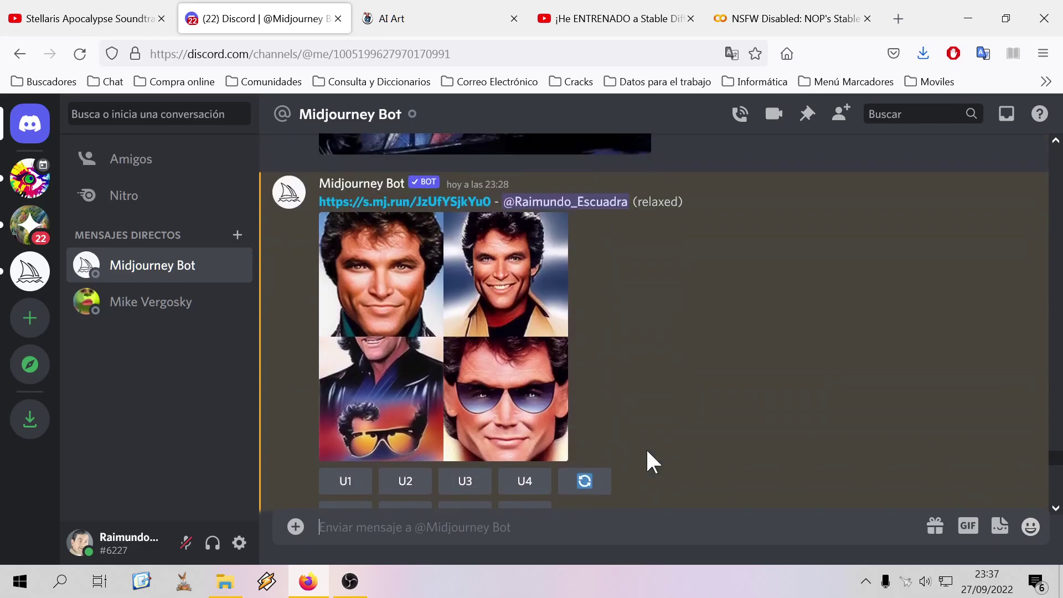
{"action": "scroll", "coordinate": [553, 446], "scroll_direction": "down", "scroll_amount": 3}
{"action": "scroll", "coordinate": [659, 443], "scroll_direction": "down", "scroll_amount": 15}
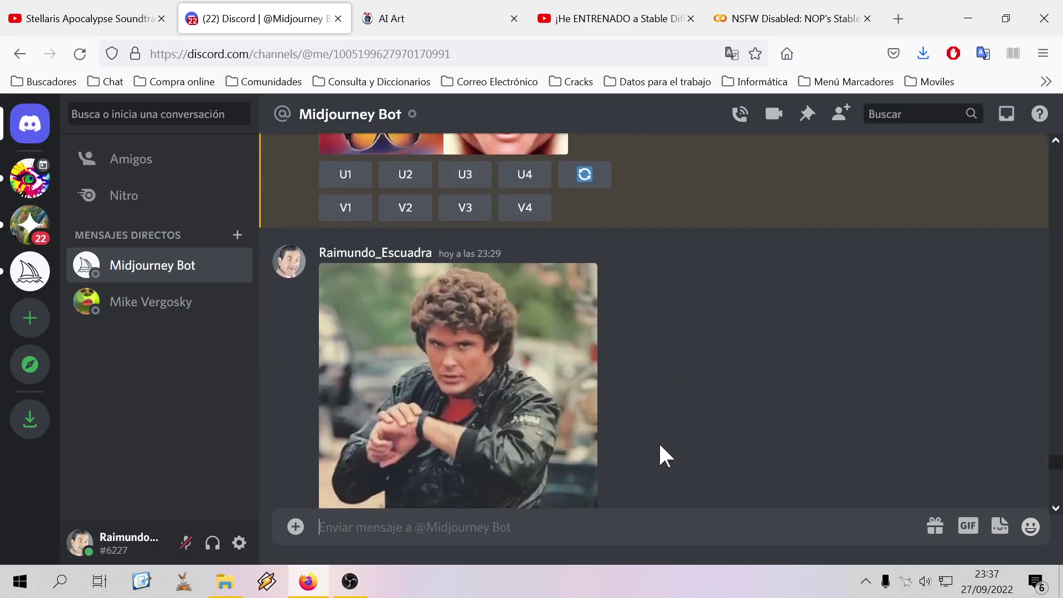
Upload the reference photo p183977_n743_cc_v9_aa.jpg from the Descargas folder to the Midjourney Bot chat
{"action": "scroll", "coordinate": [655, 451], "scroll_direction": "up", "scroll_amount": 12}
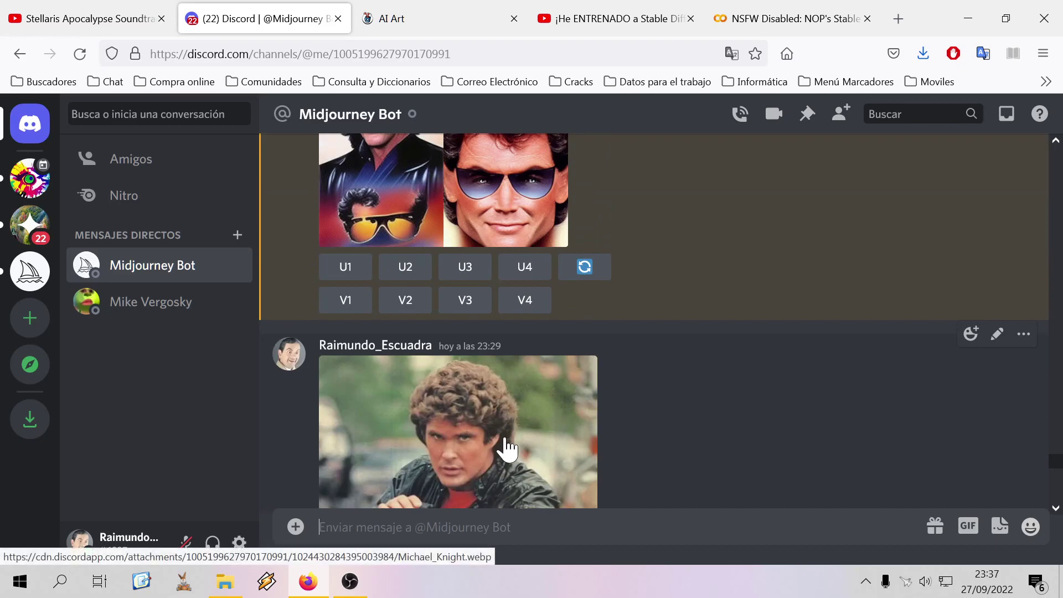
{"action": "left_click", "coordinate": [295, 527]}
{"action": "left_click", "coordinate": [403, 470]}
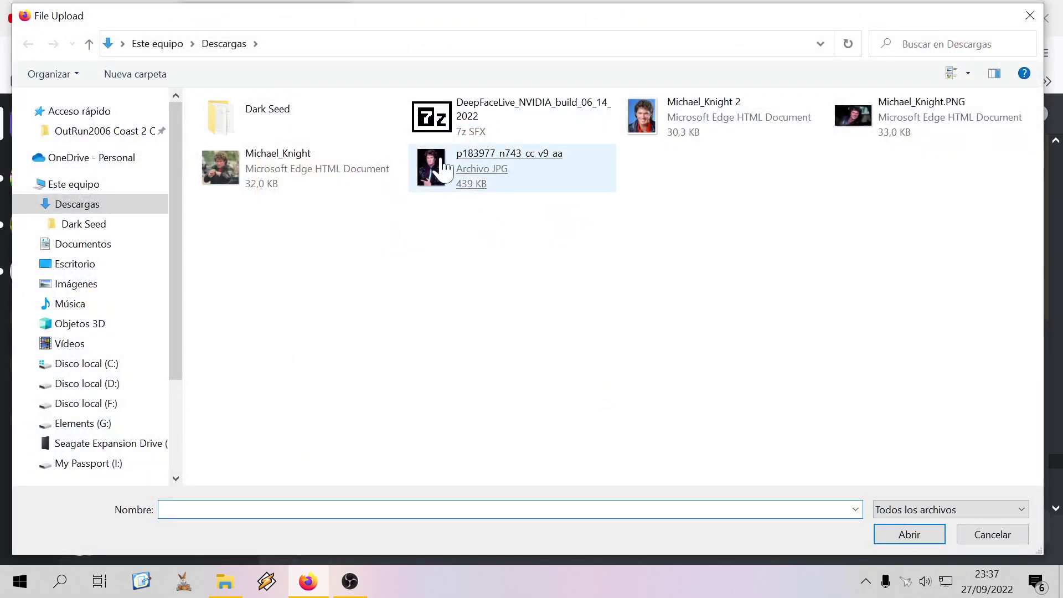
{"action": "double_click", "coordinate": [445, 169]}
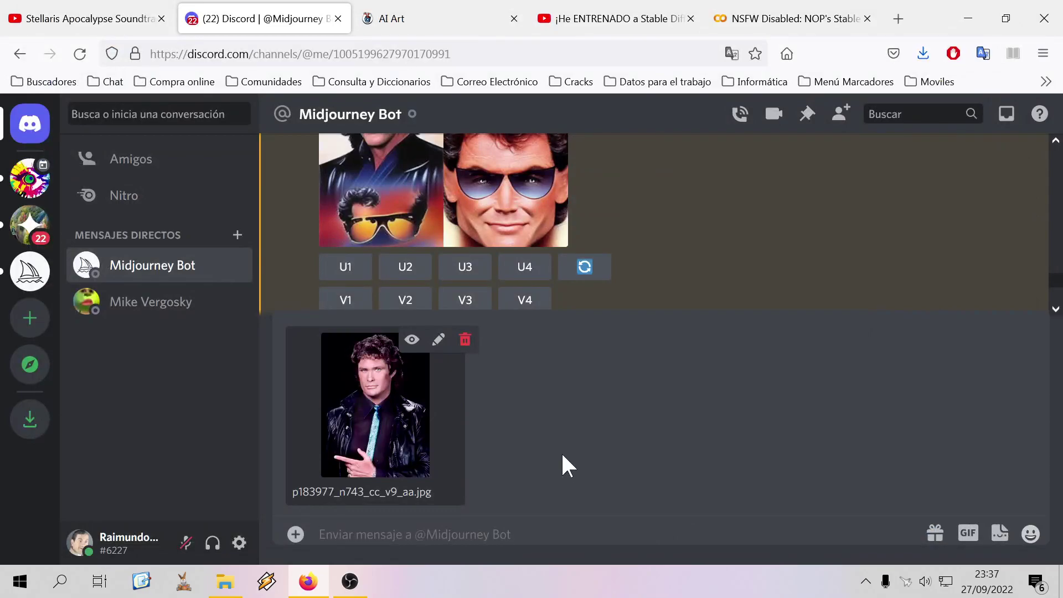
{"action": "key", "text": "Return"}
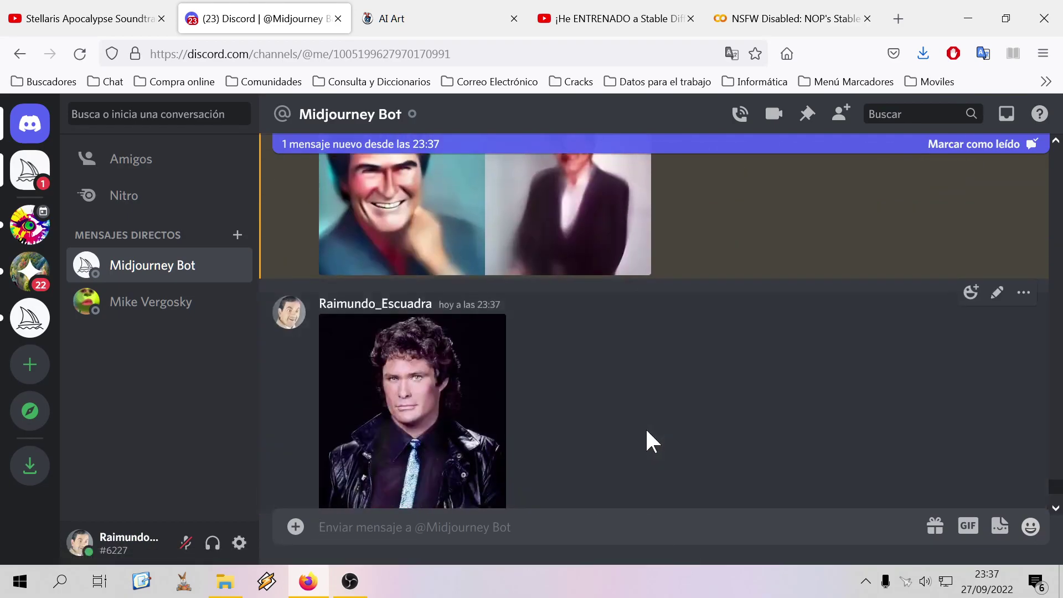
Open the original of the newly uploaded reference photo in the browser, copy its address, and close both views
{"action": "scroll", "coordinate": [477, 380], "scroll_direction": "up", "scroll_amount": 2}
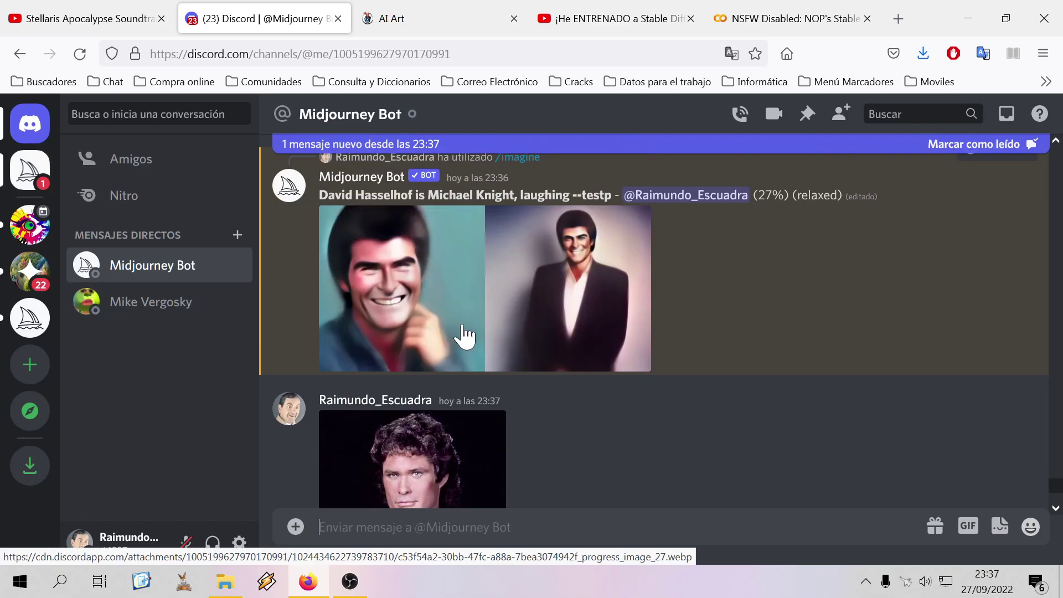
{"action": "scroll", "coordinate": [525, 444], "scroll_direction": "down", "scroll_amount": 4}
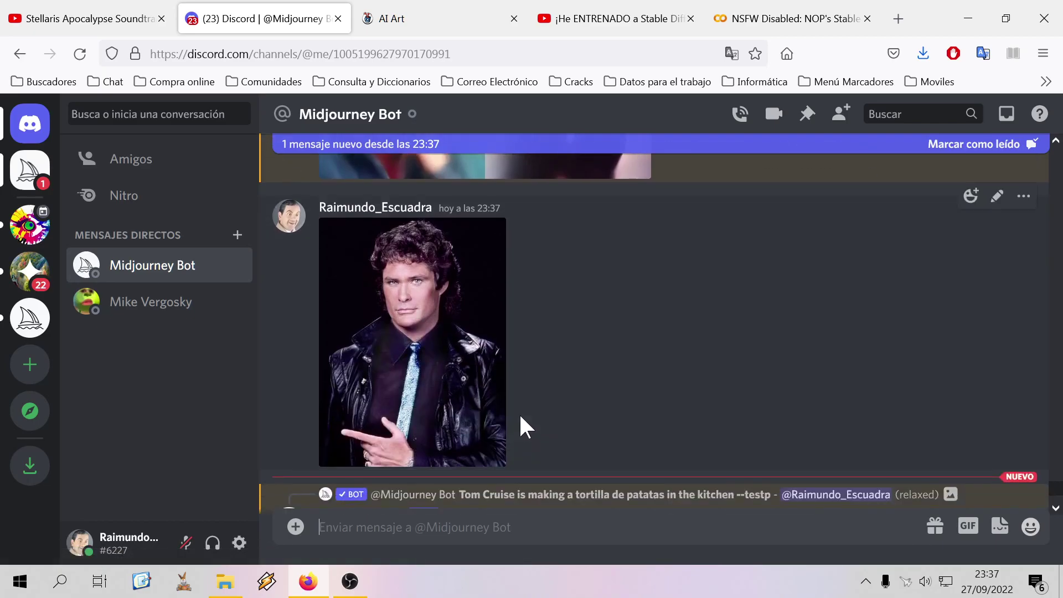
{"action": "scroll", "coordinate": [516, 404], "scroll_direction": "down", "scroll_amount": 4}
{"action": "scroll", "coordinate": [516, 396], "scroll_direction": "up", "scroll_amount": 4}
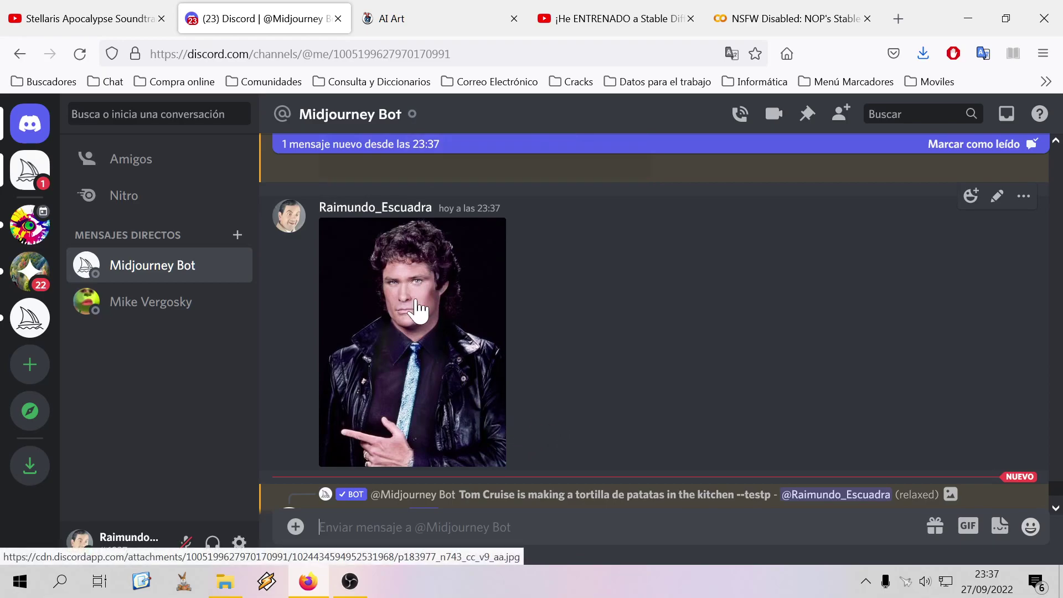
{"action": "left_click", "coordinate": [461, 396]}
{"action": "left_click", "coordinate": [443, 494]}
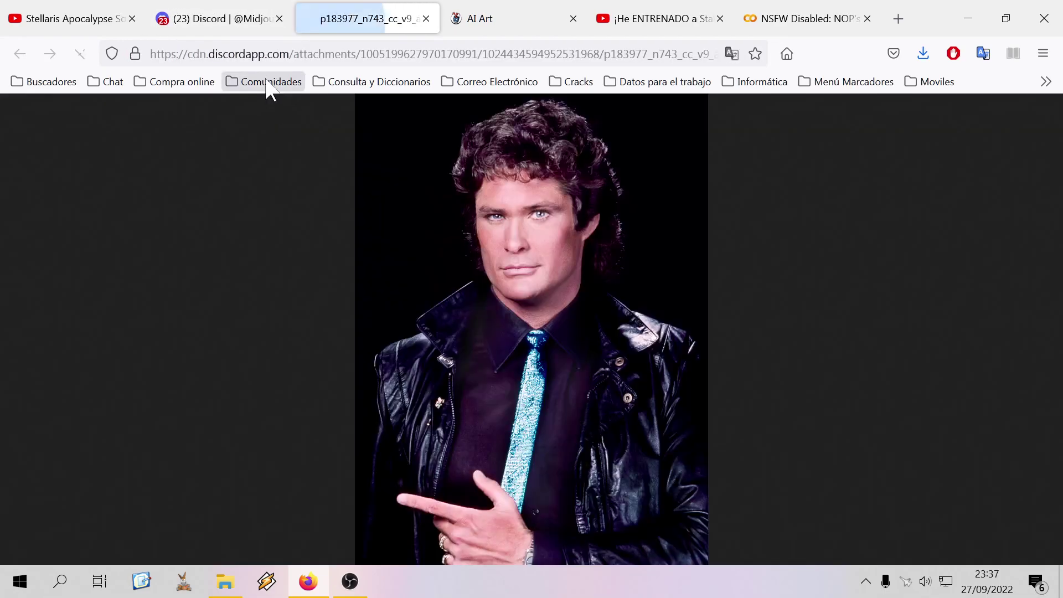
{"action": "left_click", "coordinate": [388, 53]}
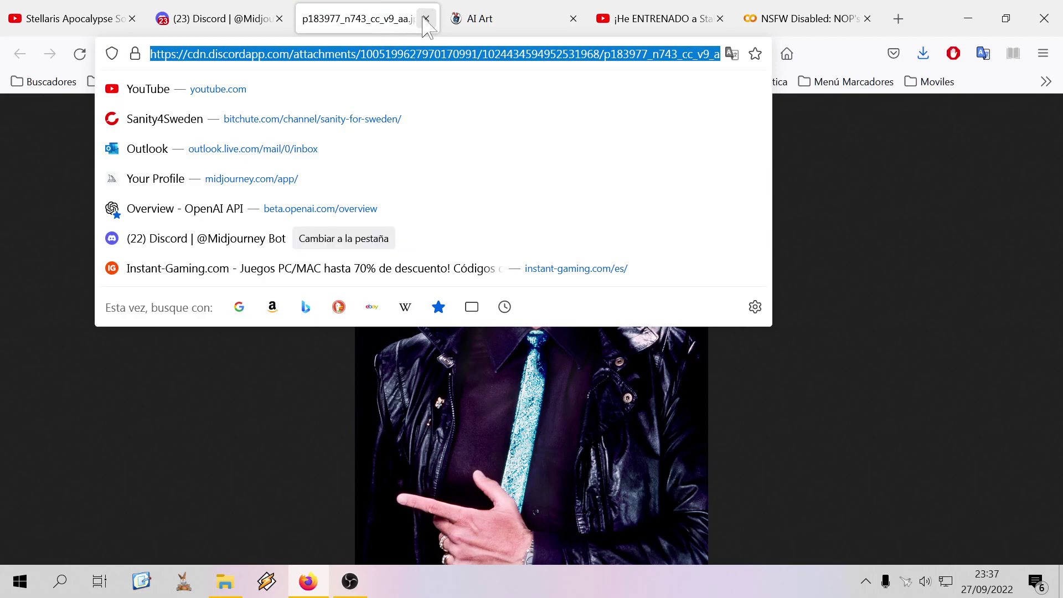
{"action": "left_click", "coordinate": [426, 19]}
{"action": "left_click", "coordinate": [707, 374]}
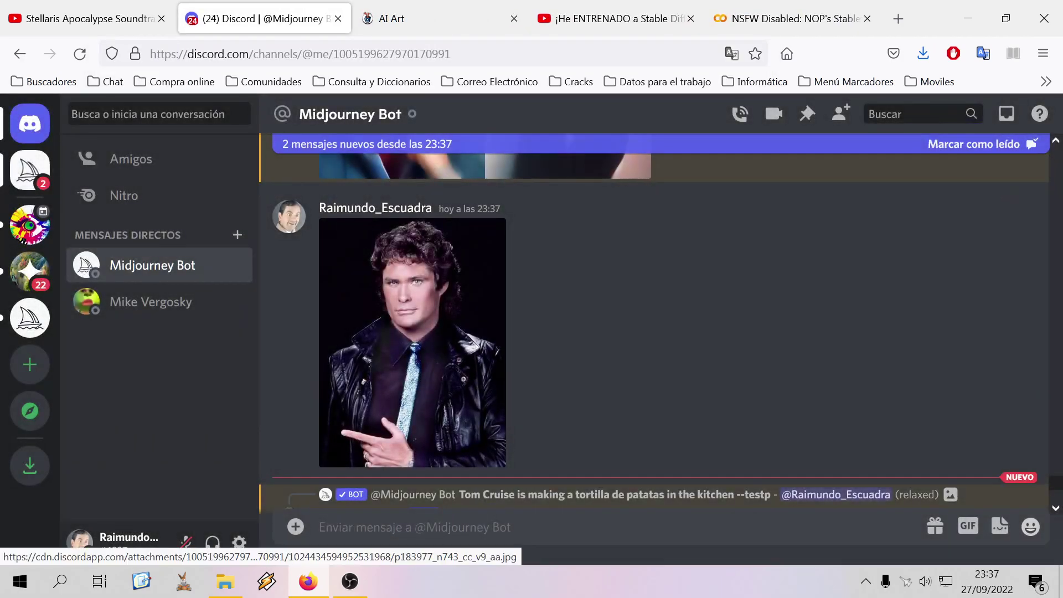
Run /imagine with the copied photo link followed by the prompt "David Hasselhof is Michael Knight"
{"action": "key", "text": "ctrl+v"}
{"action": "key", "text": "Return"}
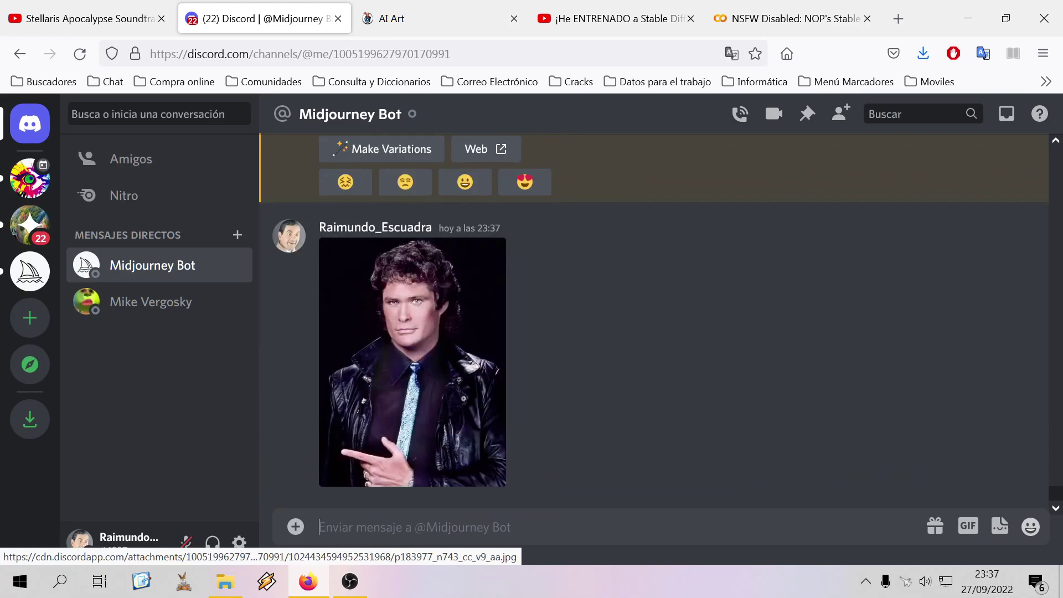
{"action": "type", "text": "/imagi"}
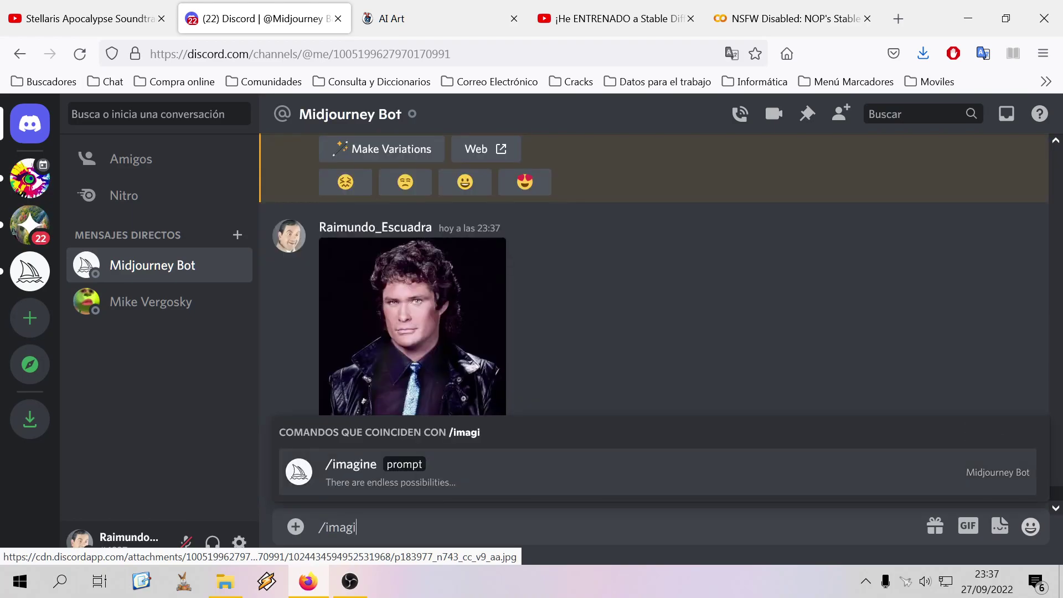
{"action": "type", "text": "ne"}
{"action": "key", "text": "Tab"}
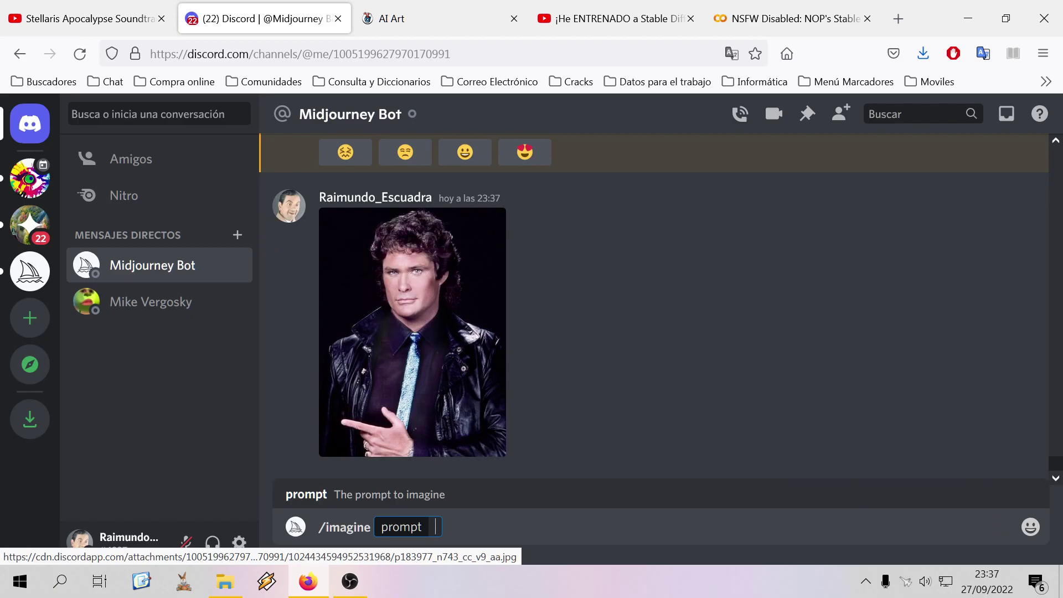
{"action": "key", "text": "ctrl+v"}
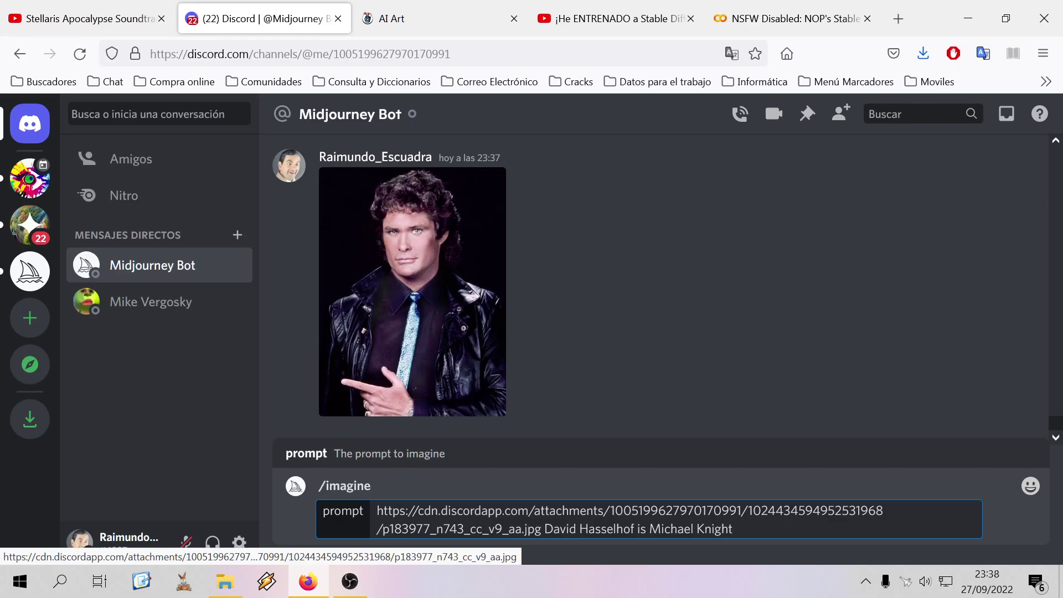
{"action": "key", "text": "Return"}
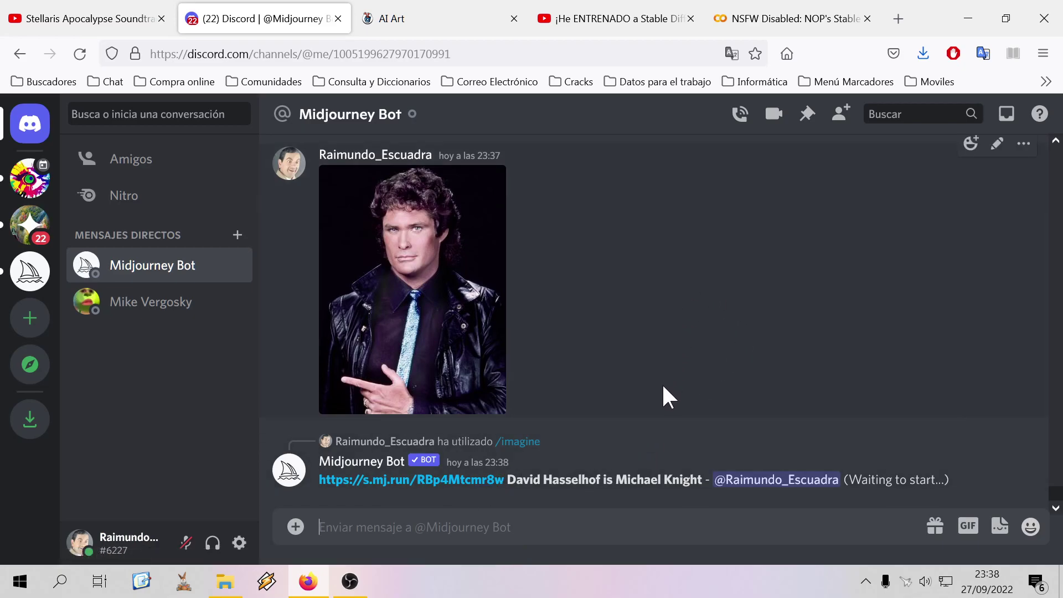
Save the original of the upscaled Tom Cruise image with the plate of potatoes in the Midjourney folder, and close its views
{"action": "scroll", "coordinate": [626, 390], "scroll_direction": "up", "scroll_amount": 6}
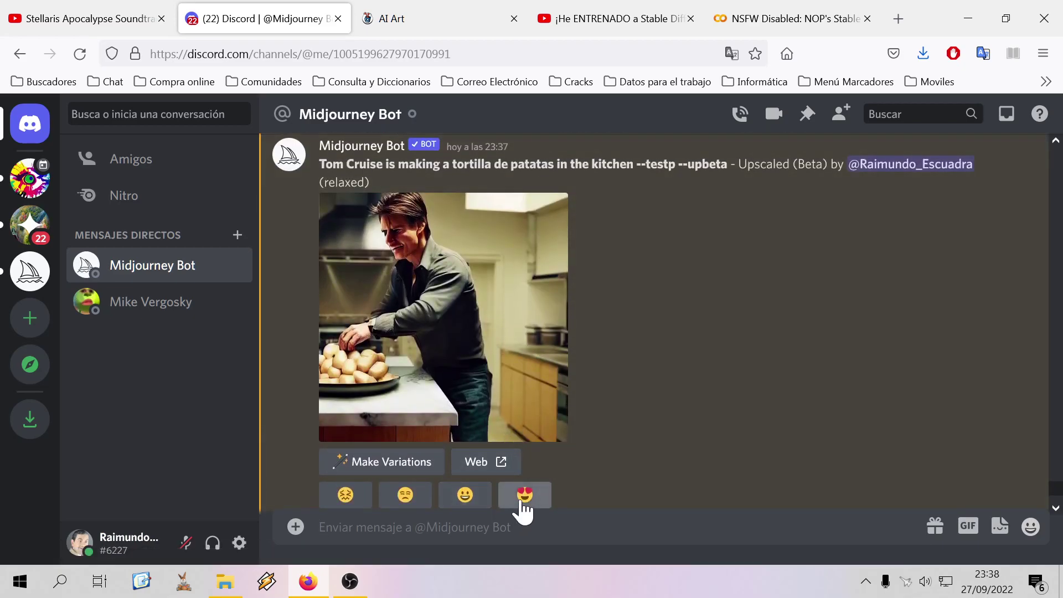
{"action": "left_click", "coordinate": [439, 313]}
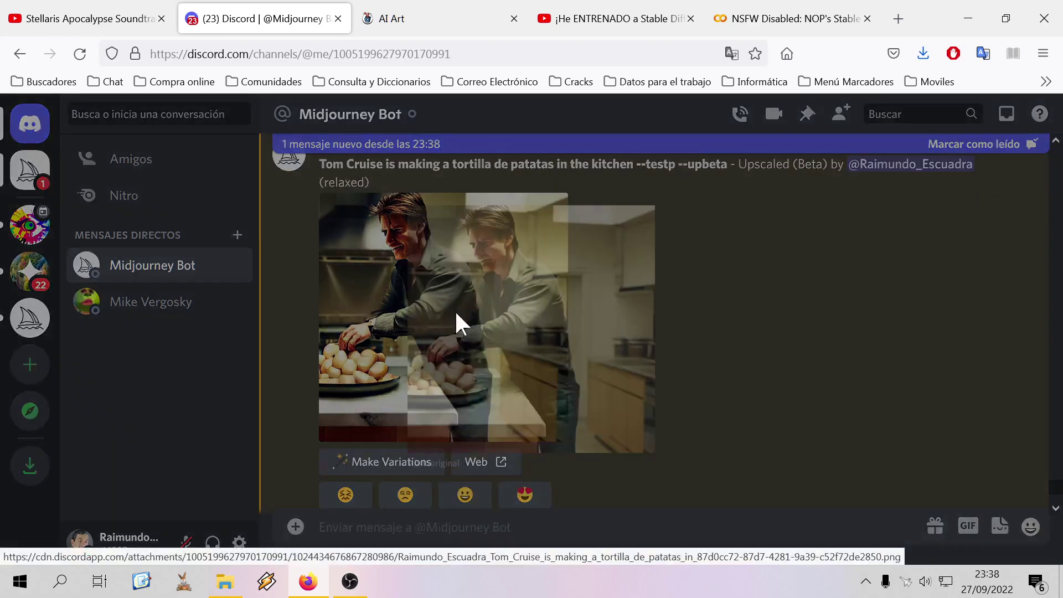
{"action": "left_click", "coordinate": [427, 497]}
{"action": "right_click", "coordinate": [412, 262]}
{"action": "left_click", "coordinate": [447, 282]}
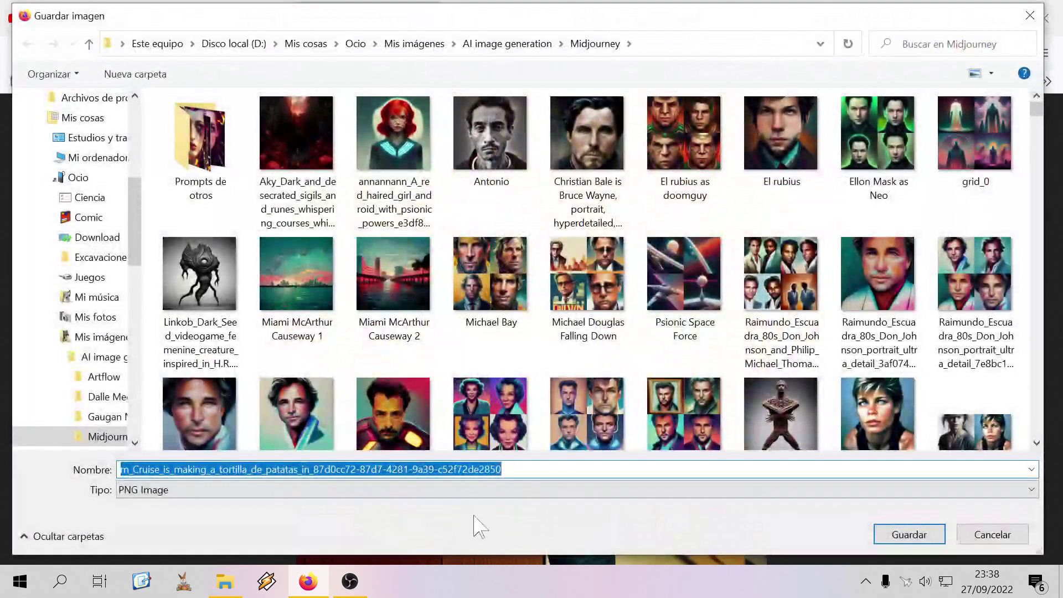
{"action": "left_click", "coordinate": [909, 534]}
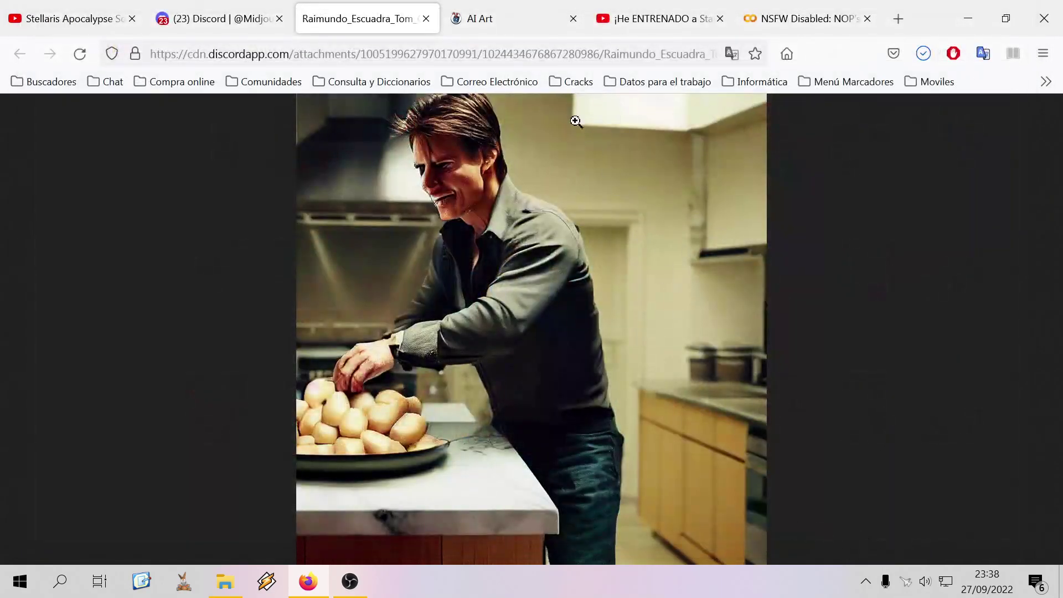
{"action": "left_click", "coordinate": [426, 18]}
{"action": "left_click", "coordinate": [749, 363]}
Save the original of the upscaled Tom Cruise image with the wooden bowl as well, and close its views
{"action": "scroll", "coordinate": [498, 360], "scroll_direction": "down", "scroll_amount": 5}
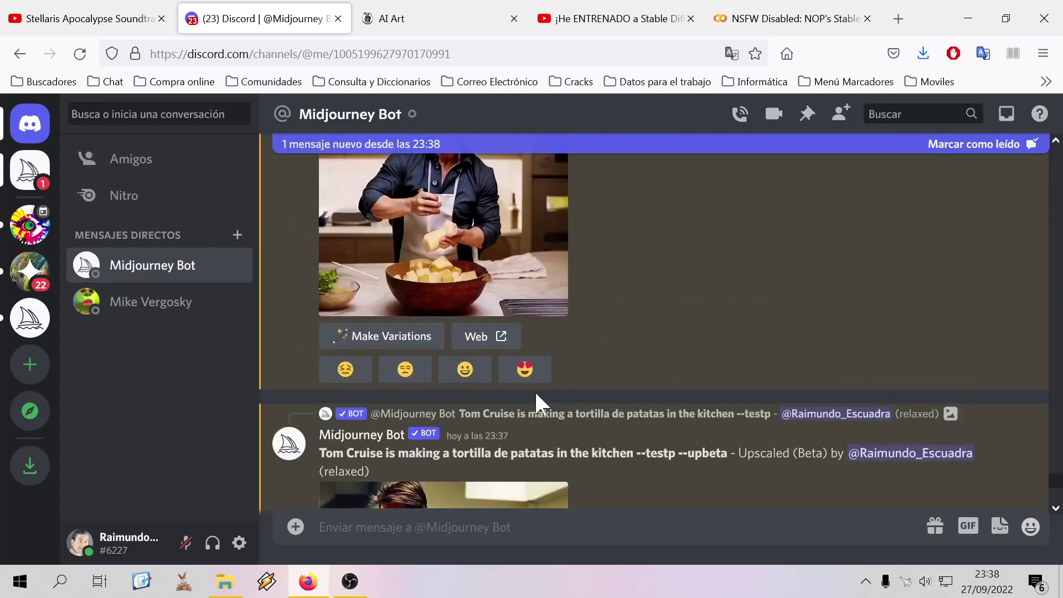
{"action": "left_click", "coordinate": [487, 404]}
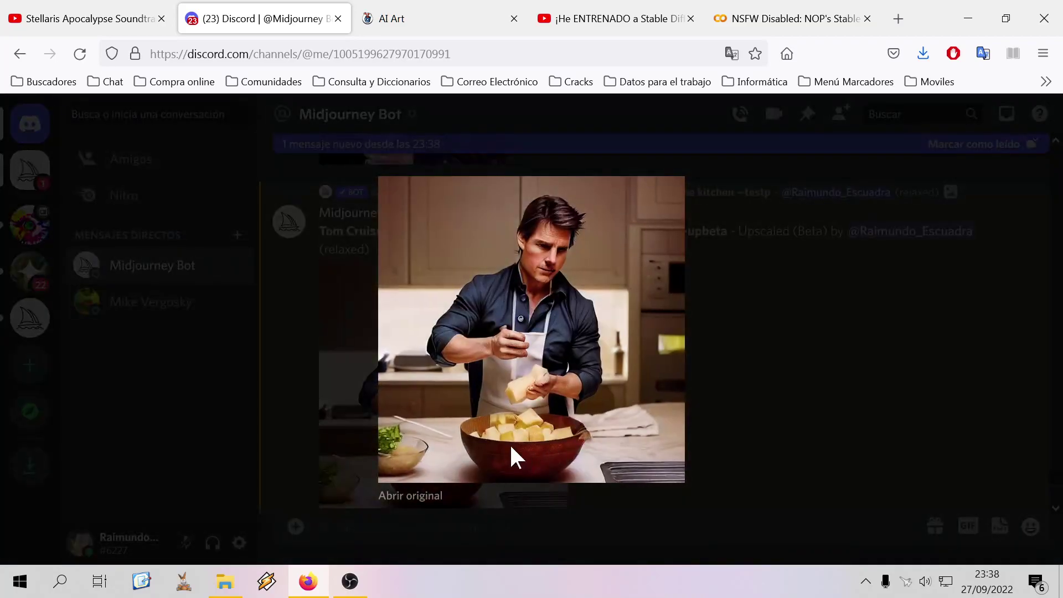
{"action": "left_click", "coordinate": [410, 495]}
{"action": "left_click", "coordinate": [455, 265]}
{"action": "right_click", "coordinate": [455, 265]}
{"action": "left_click", "coordinate": [498, 280]}
{"action": "left_click", "coordinate": [904, 532]}
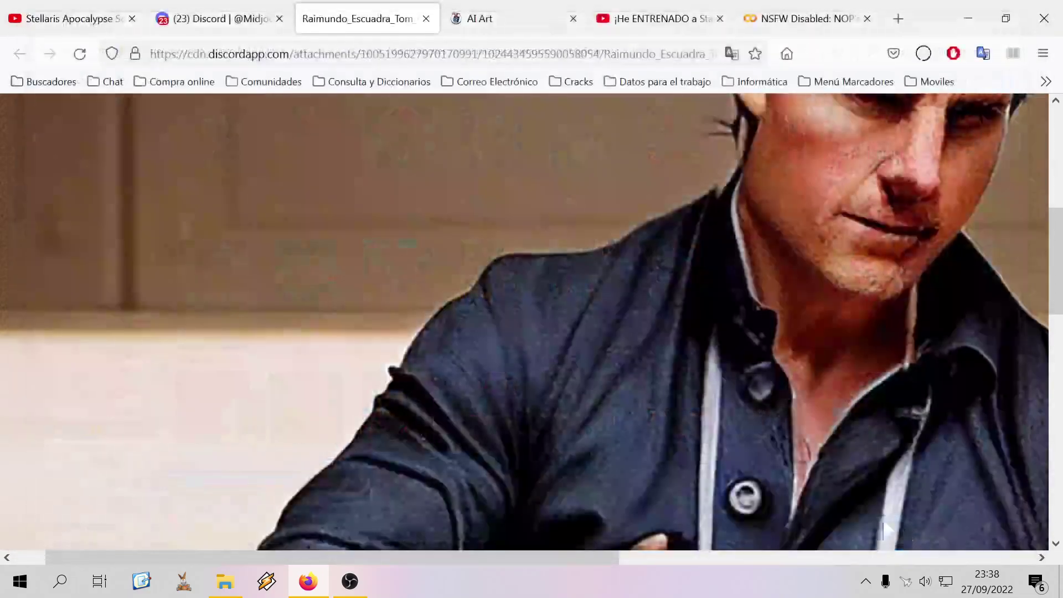
{"action": "left_click", "coordinate": [425, 18]}
{"action": "left_click", "coordinate": [743, 334]}
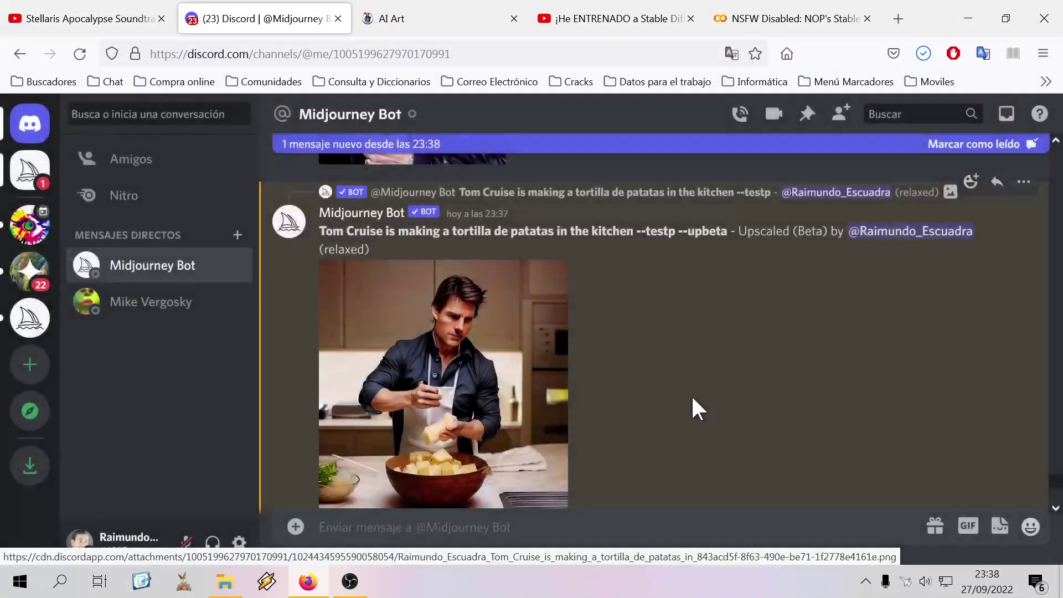
Compare the two upscaled Tom Cruise images, and enlarge the finished "Michael Knight, laughing --testp" result to examine its likeness
{"action": "scroll", "coordinate": [648, 408], "scroll_direction": "down", "scroll_amount": 3}
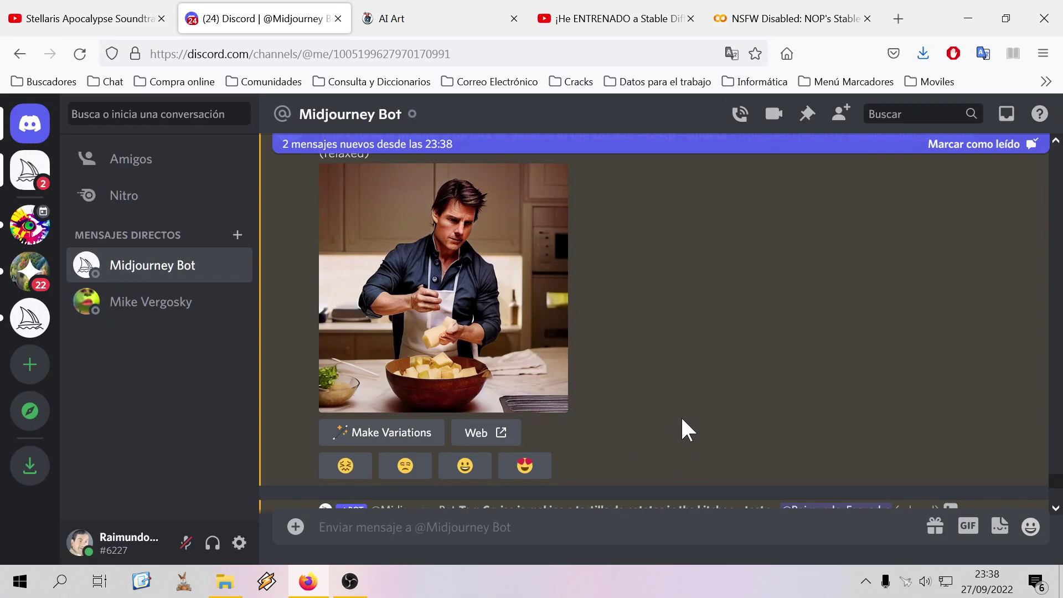
{"action": "scroll", "coordinate": [680, 421], "scroll_direction": "up", "scroll_amount": 10}
{"action": "scroll", "coordinate": [661, 442], "scroll_direction": "down", "scroll_amount": 5}
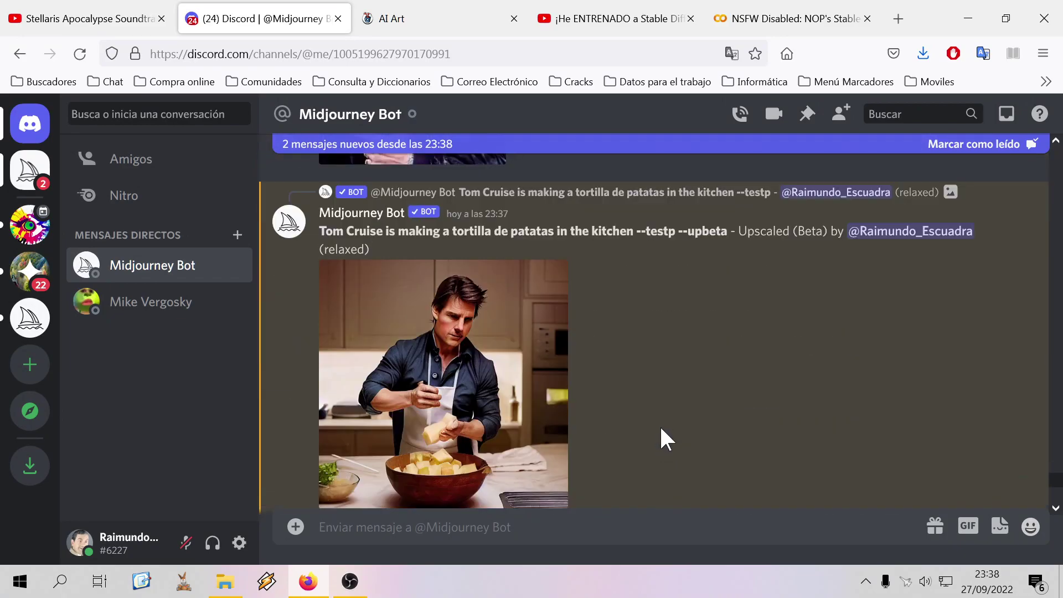
{"action": "scroll", "coordinate": [593, 487], "scroll_direction": "down", "scroll_amount": 3}
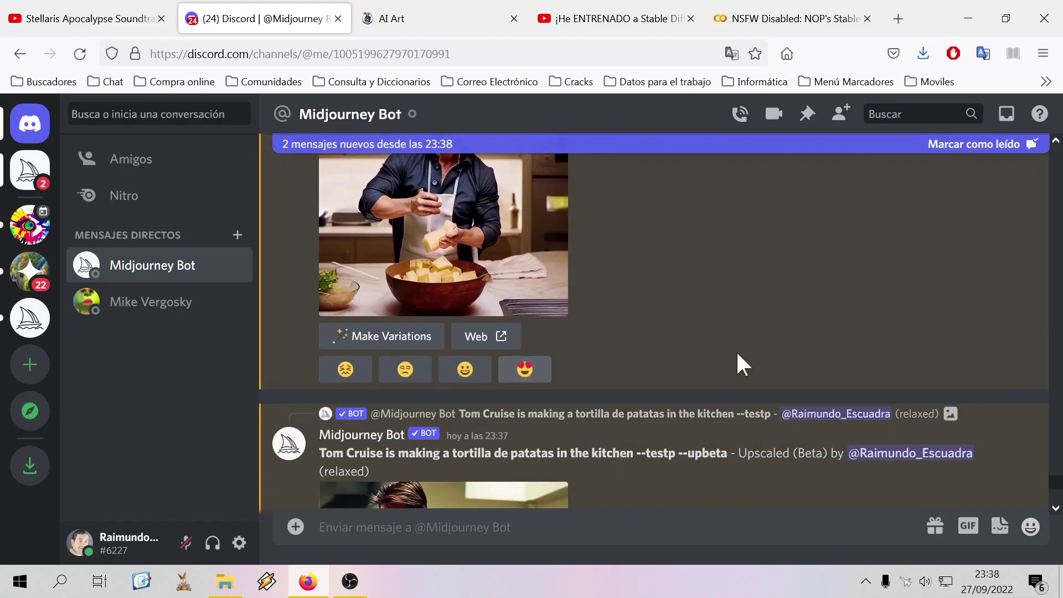
{"action": "scroll", "coordinate": [541, 368], "scroll_direction": "down", "scroll_amount": 4}
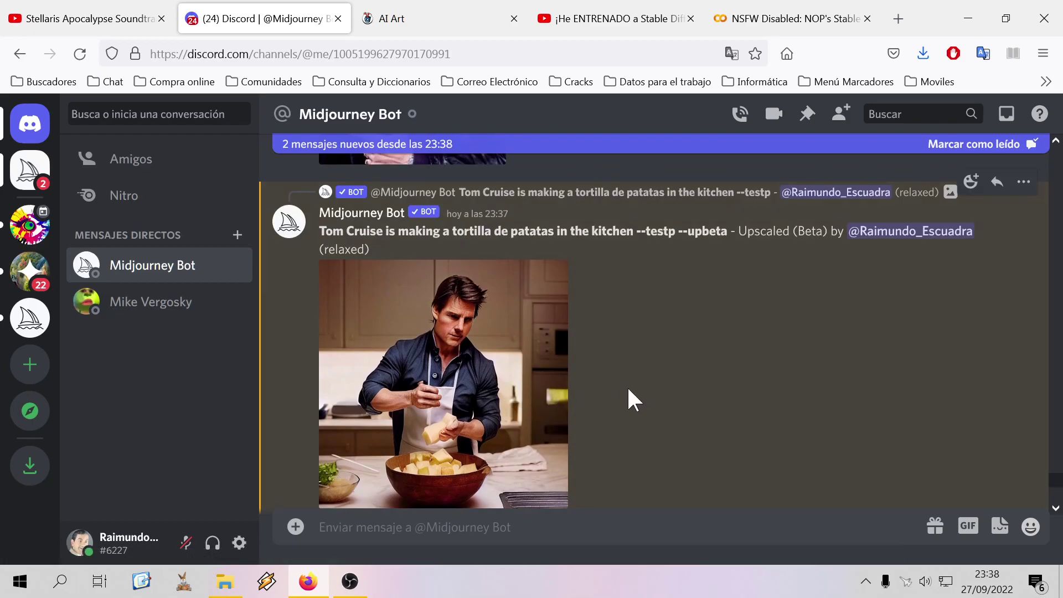
{"action": "scroll", "coordinate": [627, 386], "scroll_direction": "down", "scroll_amount": 8}
{"action": "scroll", "coordinate": [629, 393], "scroll_direction": "down", "scroll_amount": 8}
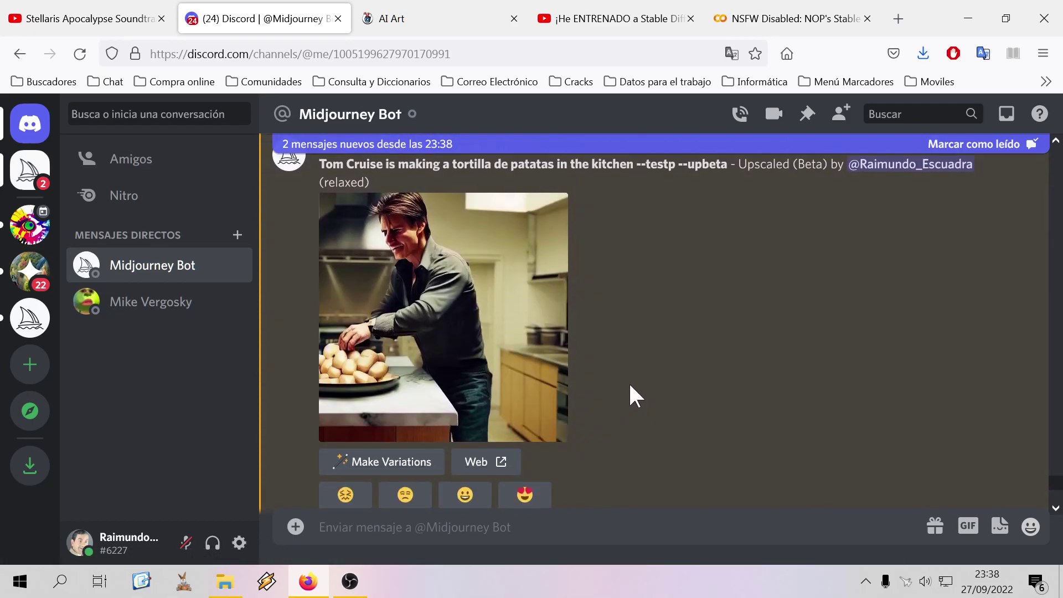
{"action": "scroll", "coordinate": [641, 395], "scroll_direction": "down", "scroll_amount": 5}
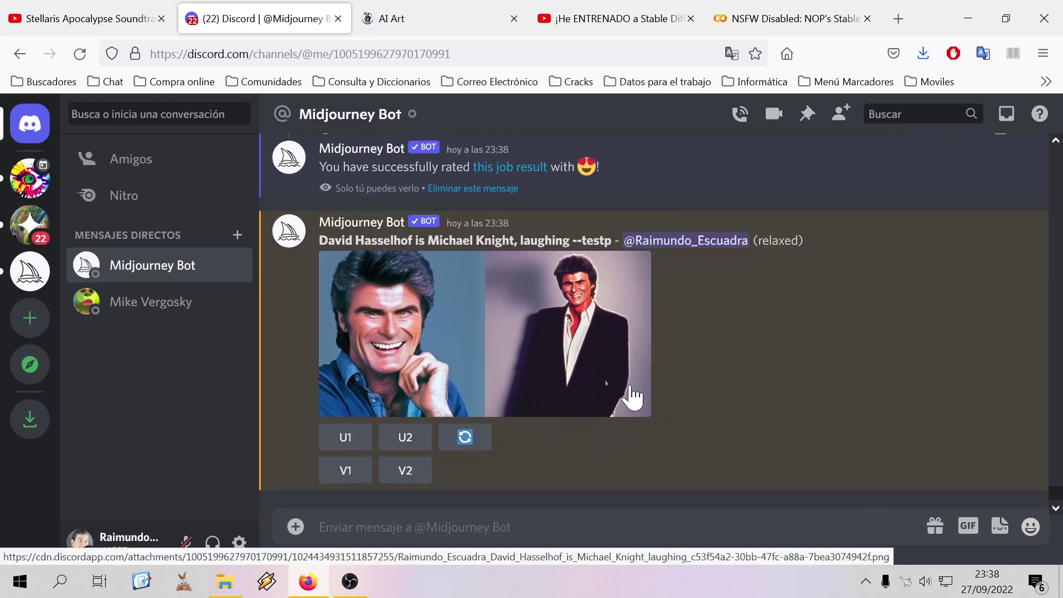
{"action": "left_click", "coordinate": [503, 335]}
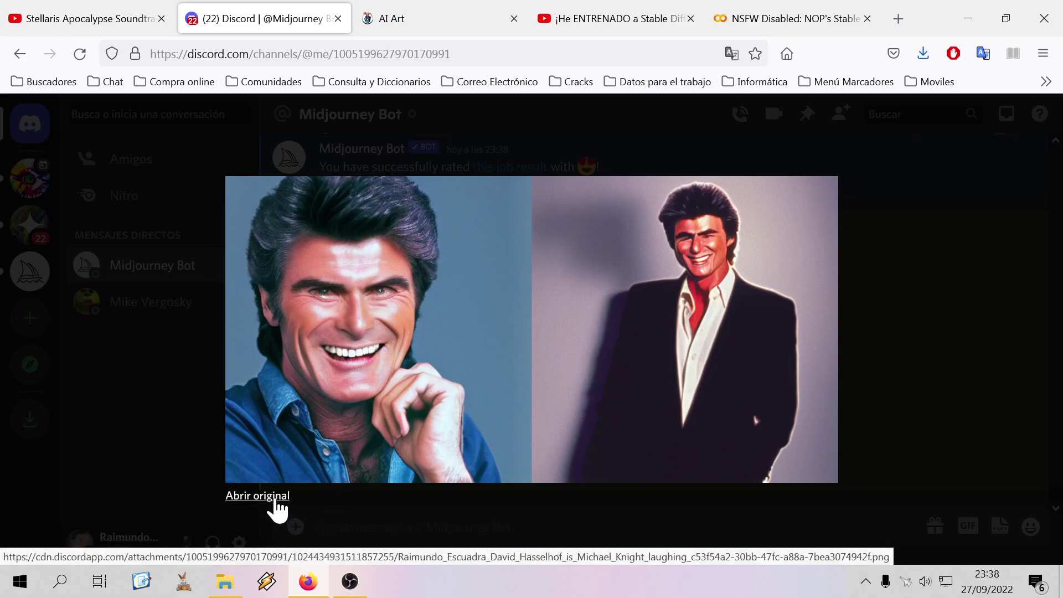
Search Google Images for "david hasselhoff" in a new browser tab
{"action": "left_click", "coordinate": [898, 19]}
{"action": "left_click", "coordinate": [787, 53]}
{"action": "type", "text": "d"}
{"action": "key", "text": "BackSpace"}
{"action": "type", "text": "fa"}
{"action": "key", "text": "BackSpace"}
{"action": "key", "text": "BackSpace"}
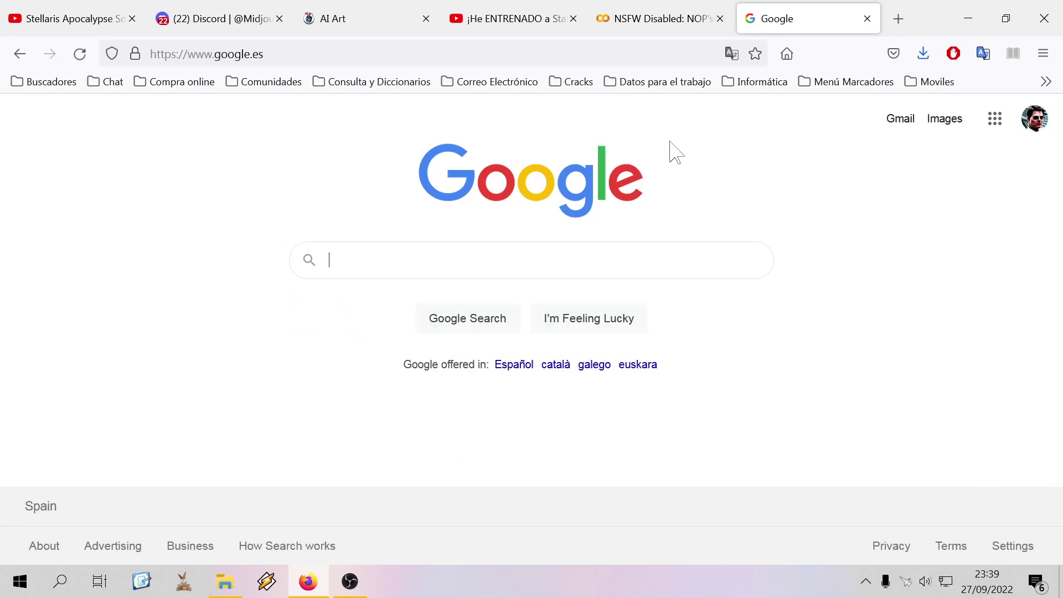
{"action": "type", "text": "david hass"}
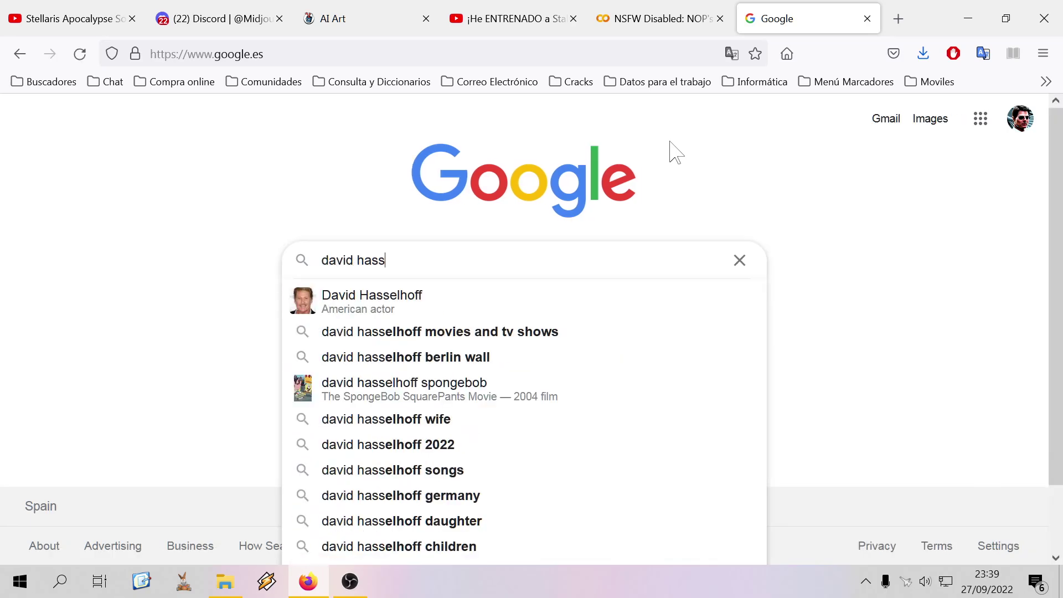
{"action": "type", "text": "elhoff"}
{"action": "key", "text": "Return"}
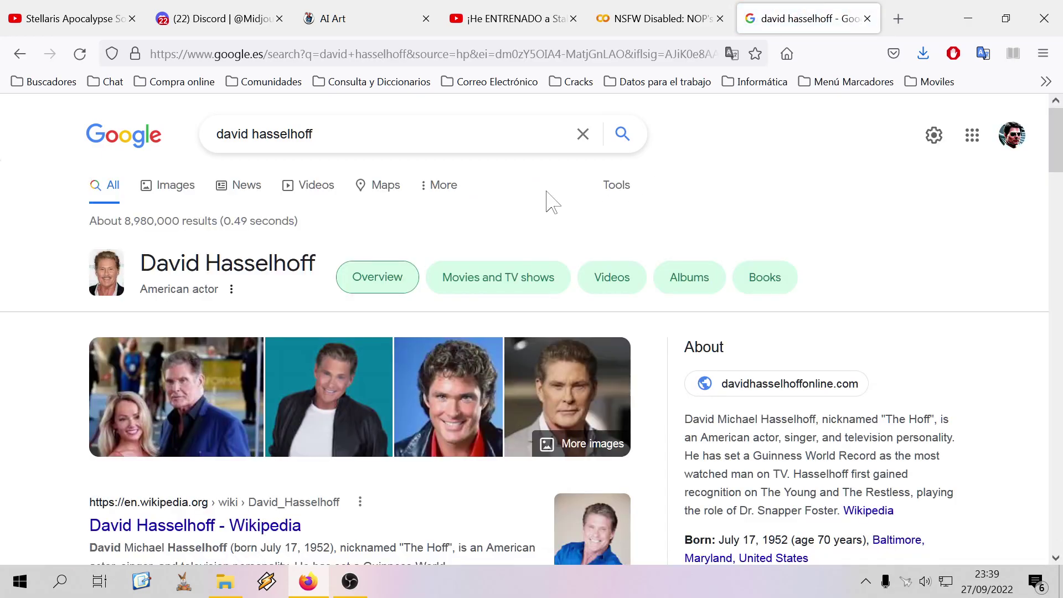
{"action": "left_click", "coordinate": [176, 189]}
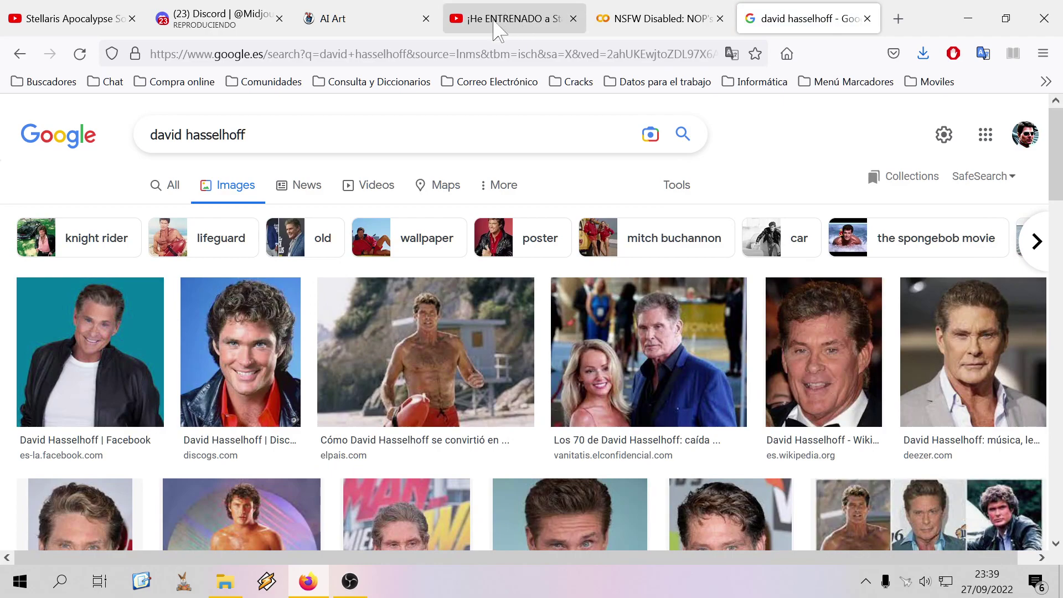
Close the Stable Diffusion video tab, move the image search tab beside the Discord tab, and switch back to Discord
{"action": "left_click", "coordinate": [574, 18]}
{"action": "left_click_drag", "start_coordinate": [621, 18], "coordinate": [369, 25]}
{"action": "key", "text": "ctrl+Page_Up"}
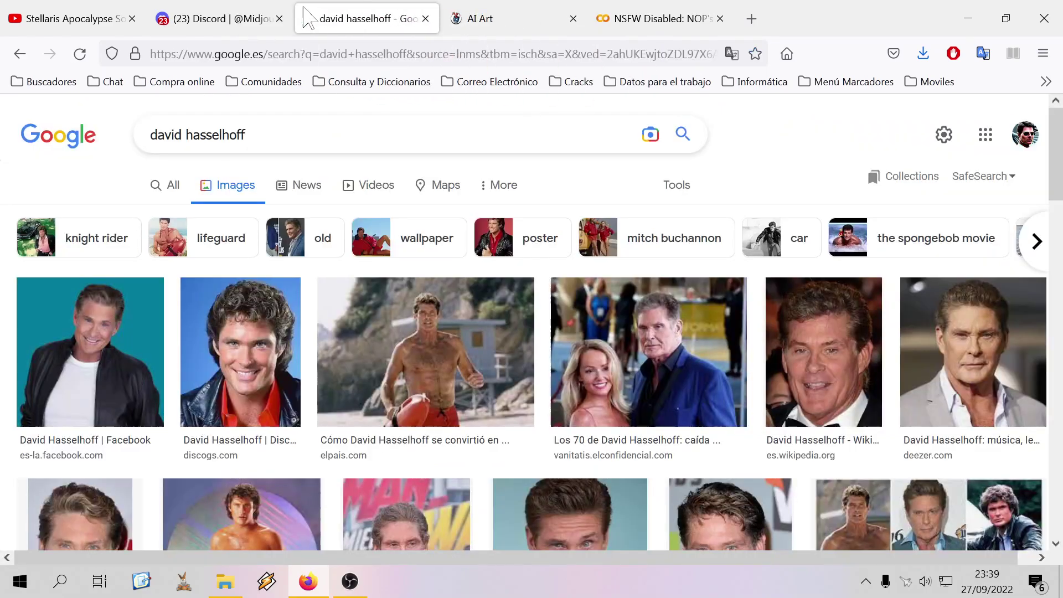
Compare the enlarged "Michael Knight, laughing --testp" result with the David Hasselhoff photo search, and close the search tab and the enlarged view
{"action": "key", "text": "ctrl+Page_Up"}
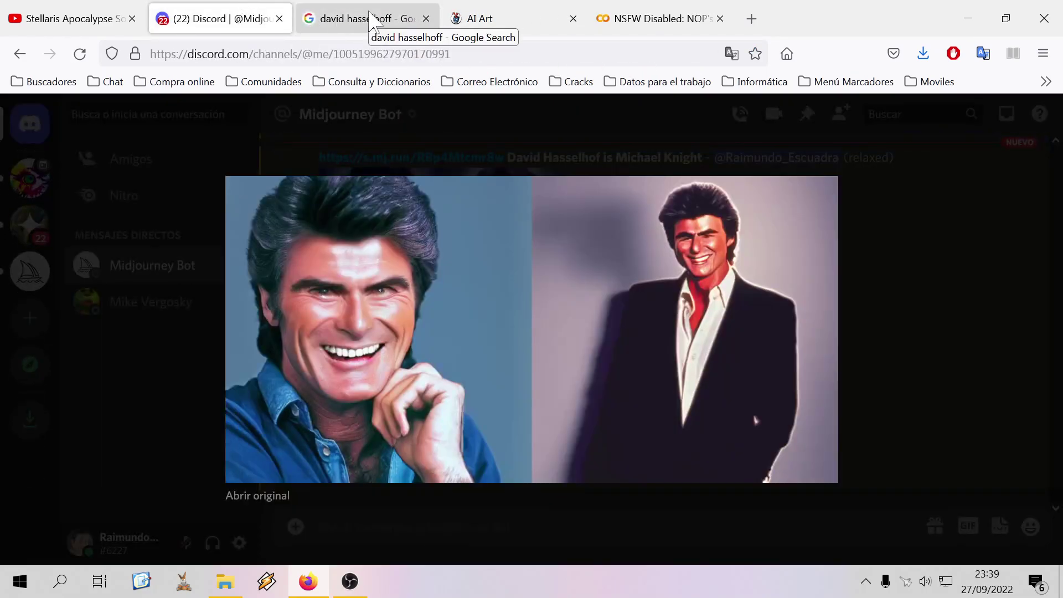
{"action": "left_click", "coordinate": [369, 19]}
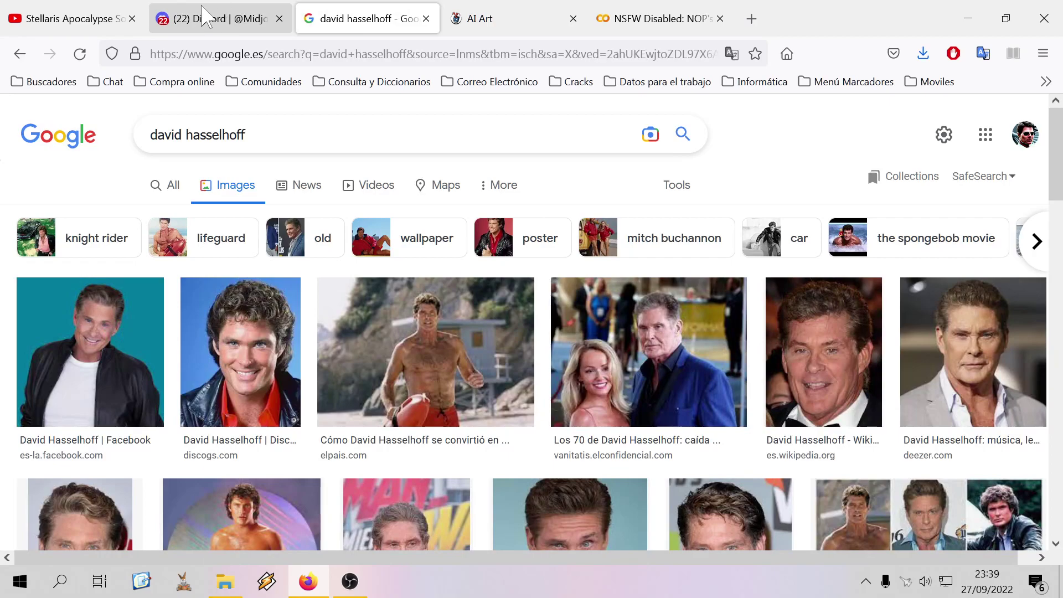
{"action": "left_click", "coordinate": [210, 25]}
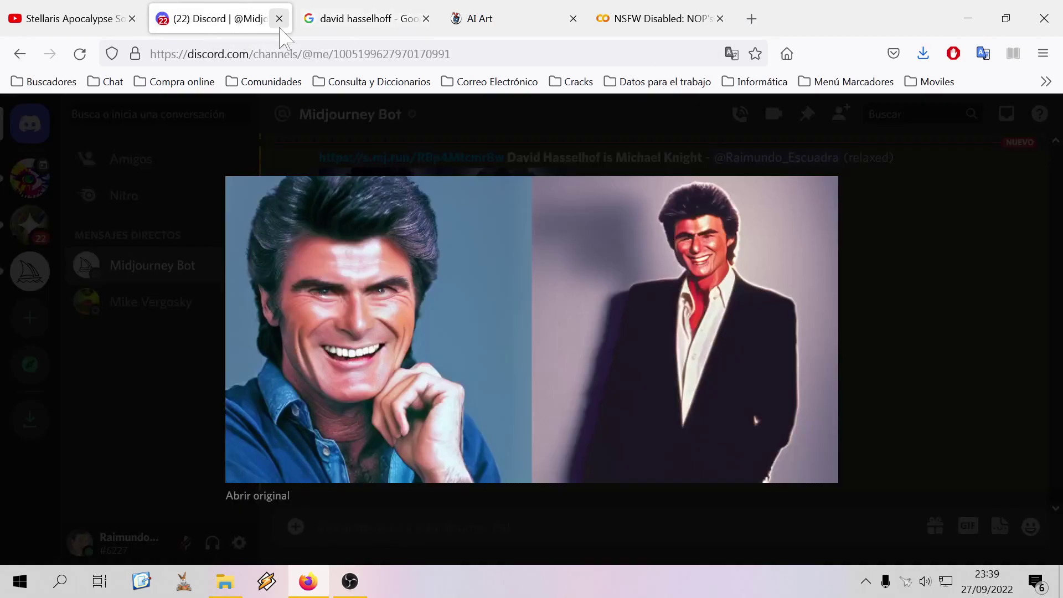
{"action": "left_click", "coordinate": [426, 18]}
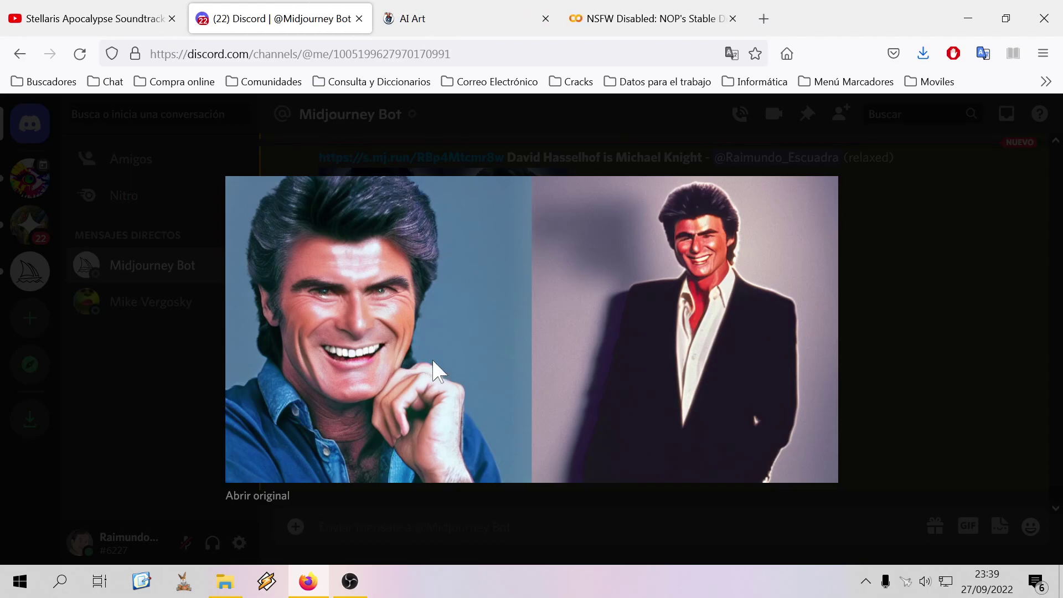
{"action": "left_click", "coordinate": [858, 325]}
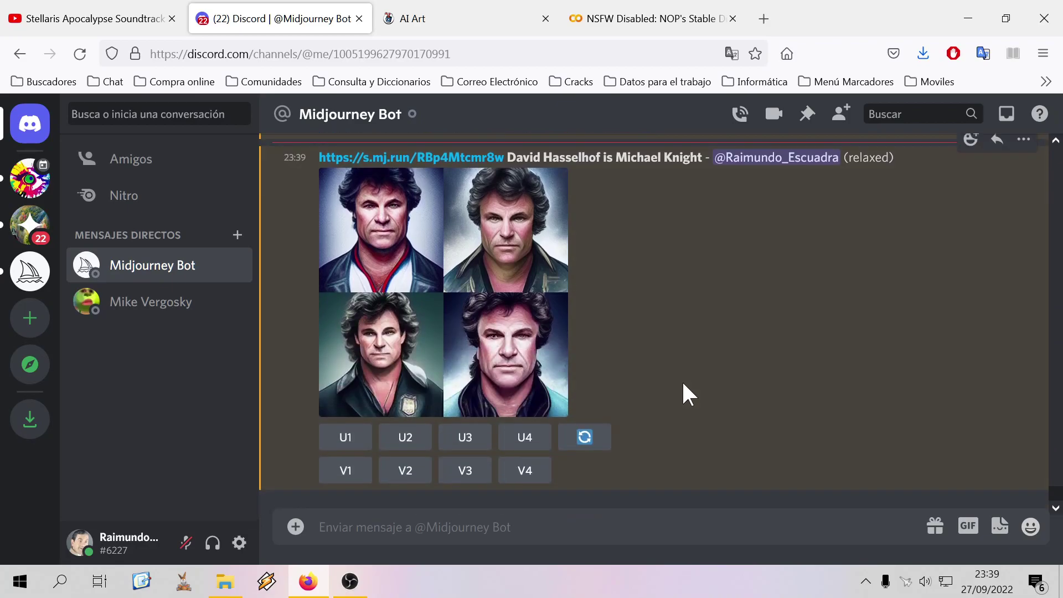
View the original of the four-image "David Hasselhof is Michael Knight" grid made from the reference photo, and close its views
{"action": "left_click", "coordinate": [357, 346]}
{"action": "left_click", "coordinate": [416, 499]}
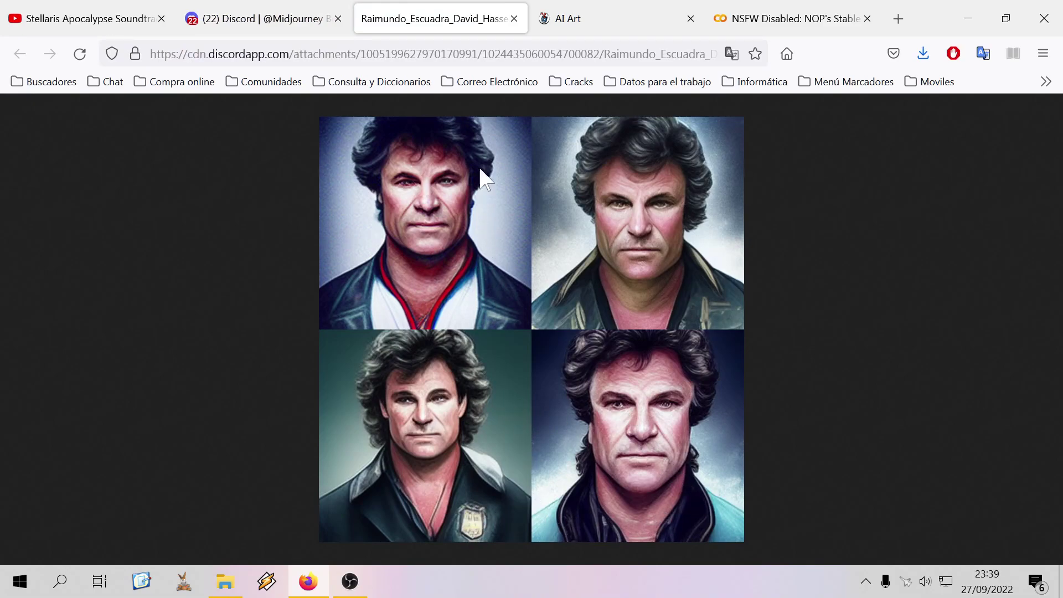
{"action": "left_click", "coordinate": [514, 19]}
{"action": "left_click", "coordinate": [786, 372]}
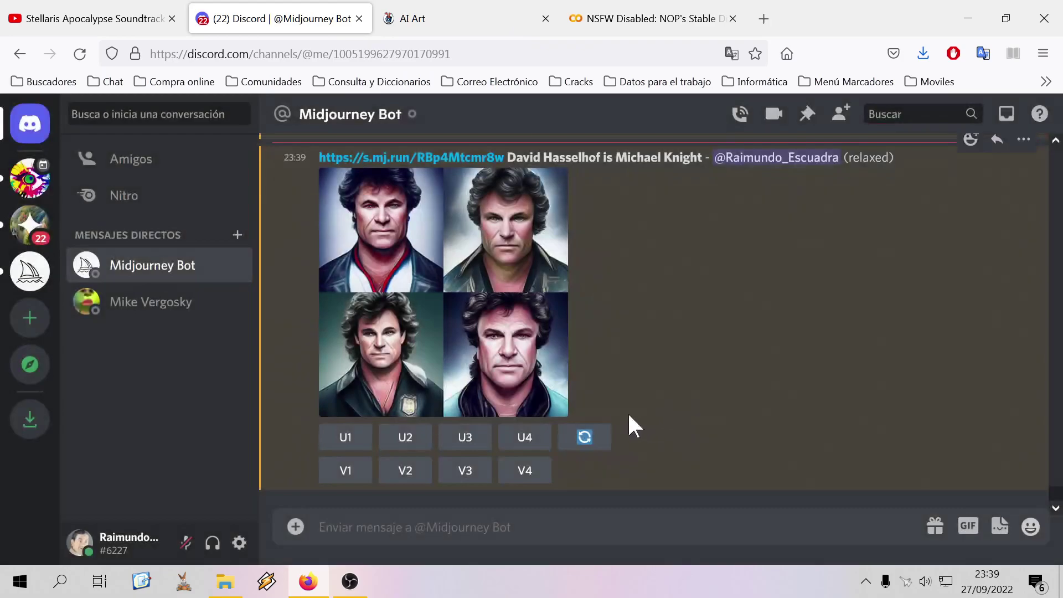
Upscale all four images of the "David Hasselhof is Michael Knight" grid
{"action": "left_click", "coordinate": [468, 439]}
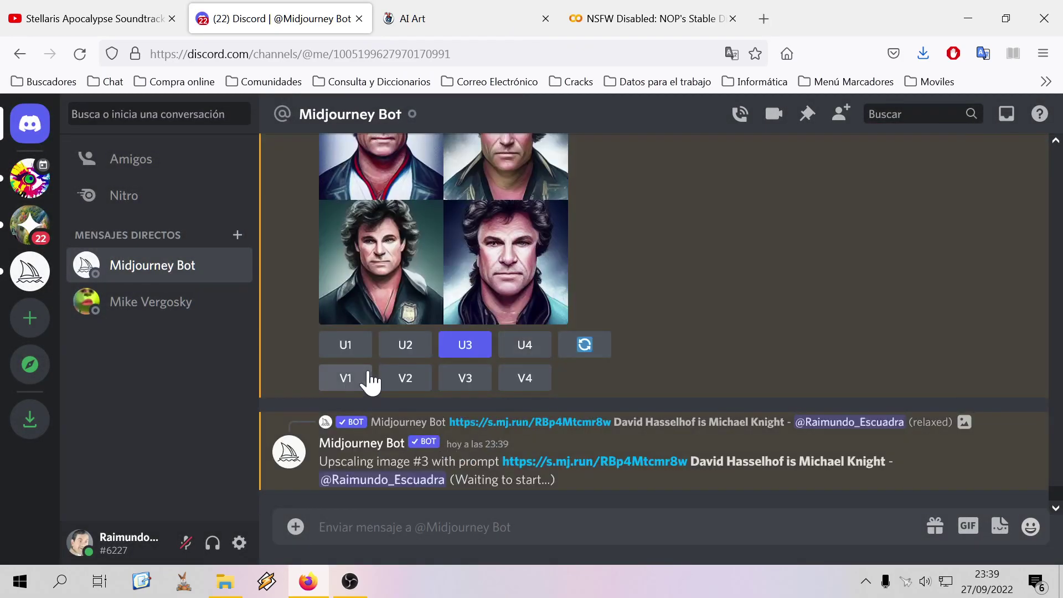
{"action": "left_click", "coordinate": [394, 347]}
{"action": "left_click", "coordinate": [336, 252]}
{"action": "left_click", "coordinate": [525, 166]}
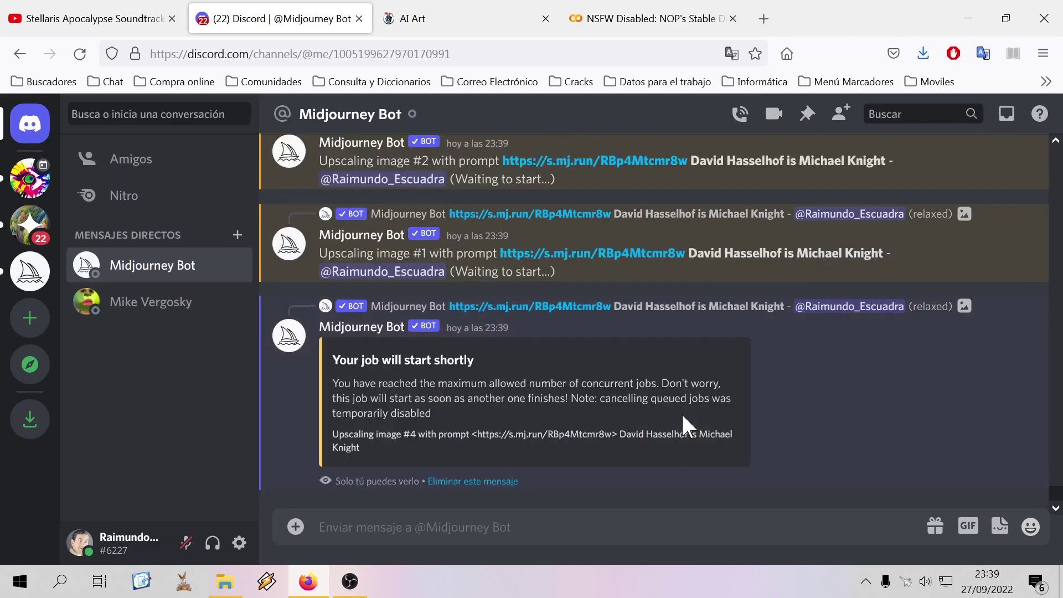
Upscale the first image of the "David Hasselhof is Michael Knight, laughing --testp" result
{"action": "scroll", "coordinate": [607, 393], "scroll_direction": "up", "scroll_amount": 5}
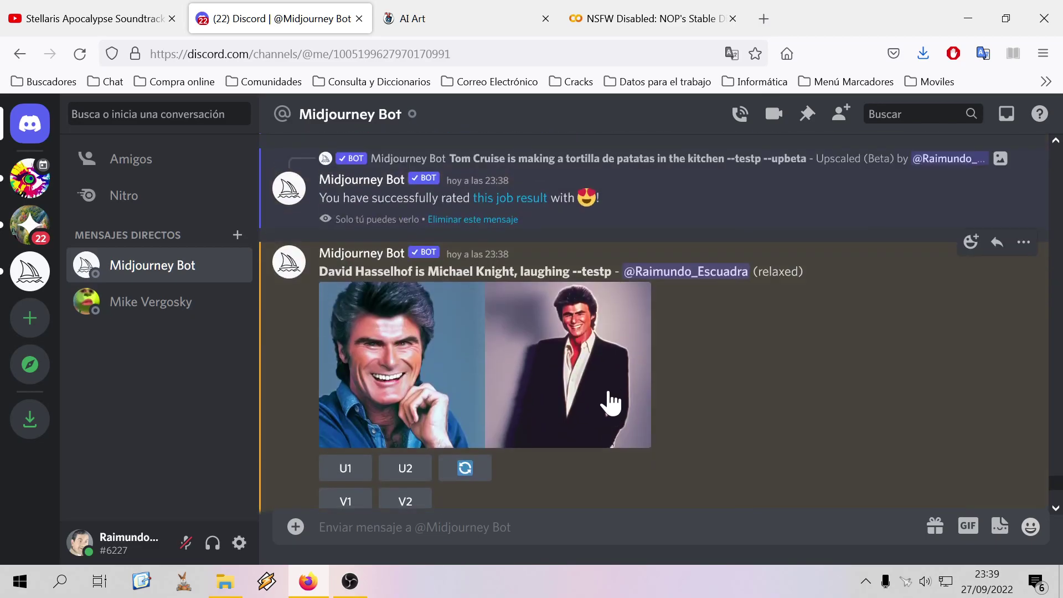
{"action": "left_click", "coordinate": [344, 468]}
Review the earlier Tom Cruise results, the reference photo and the upscaling progress in the bot chat, glancing at the Colab and AI Art tabs
{"action": "scroll", "coordinate": [677, 428], "scroll_direction": "up", "scroll_amount": 8}
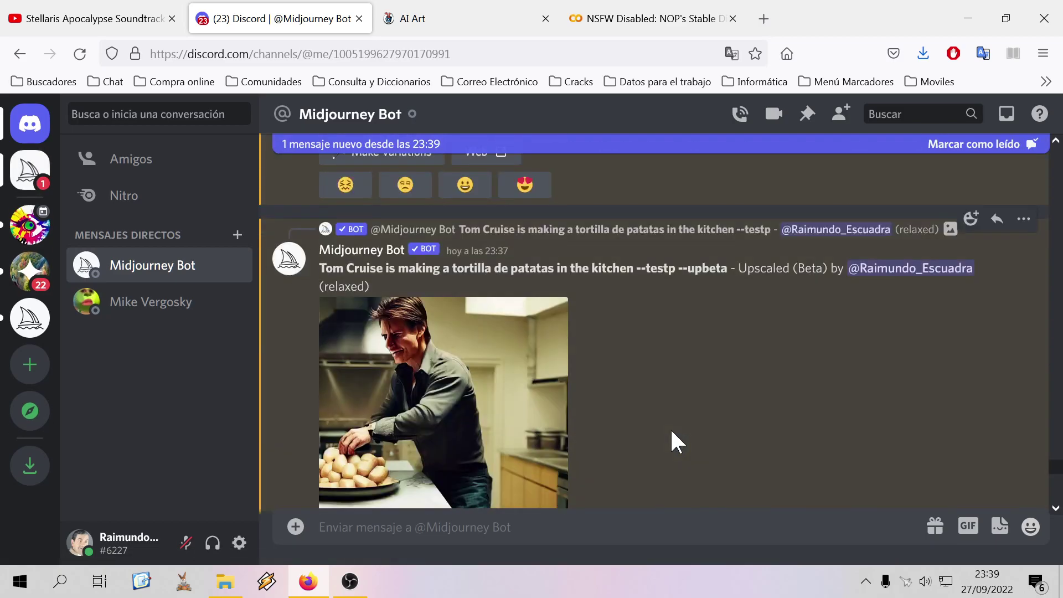
{"action": "scroll", "coordinate": [670, 427], "scroll_direction": "up", "scroll_amount": 5}
{"action": "scroll", "coordinate": [670, 427], "scroll_direction": "down", "scroll_amount": 10}
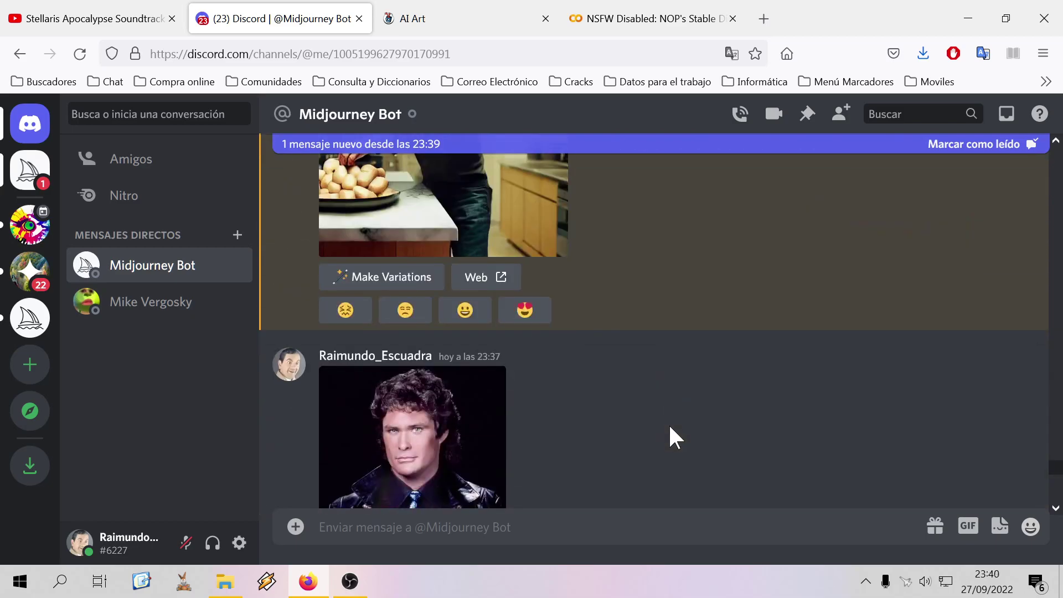
{"action": "scroll", "coordinate": [667, 423], "scroll_direction": "down", "scroll_amount": 8}
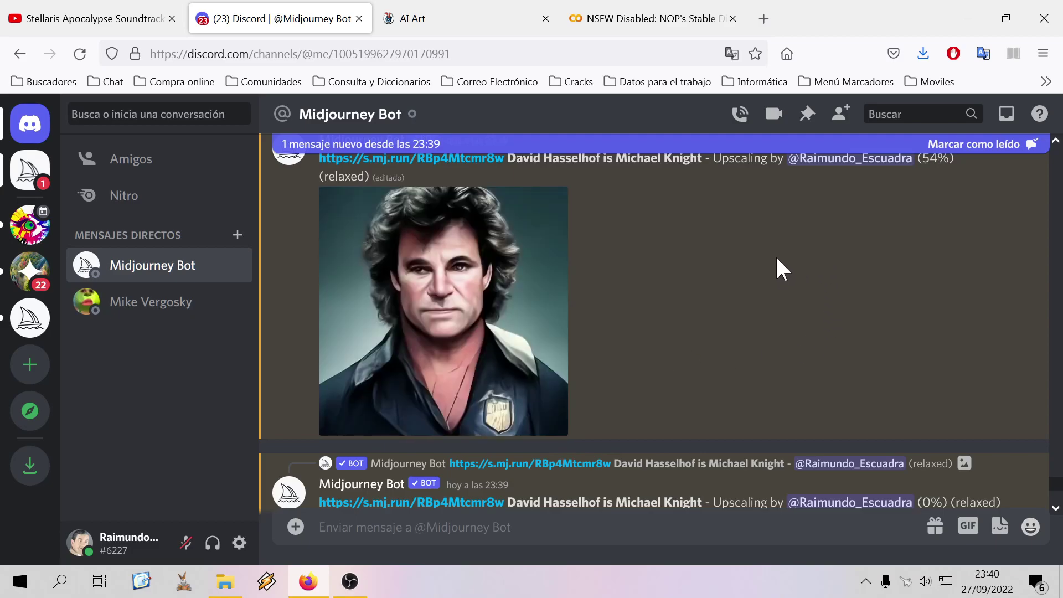
{"action": "left_click", "coordinate": [658, 32]}
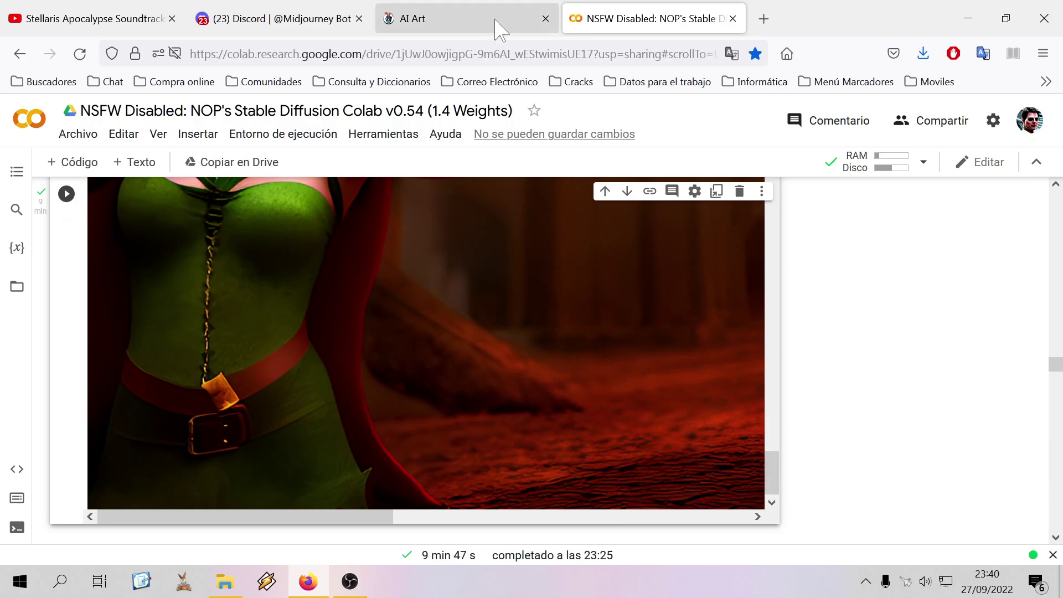
{"action": "left_click", "coordinate": [478, 23]}
{"action": "left_click", "coordinate": [277, 18]}
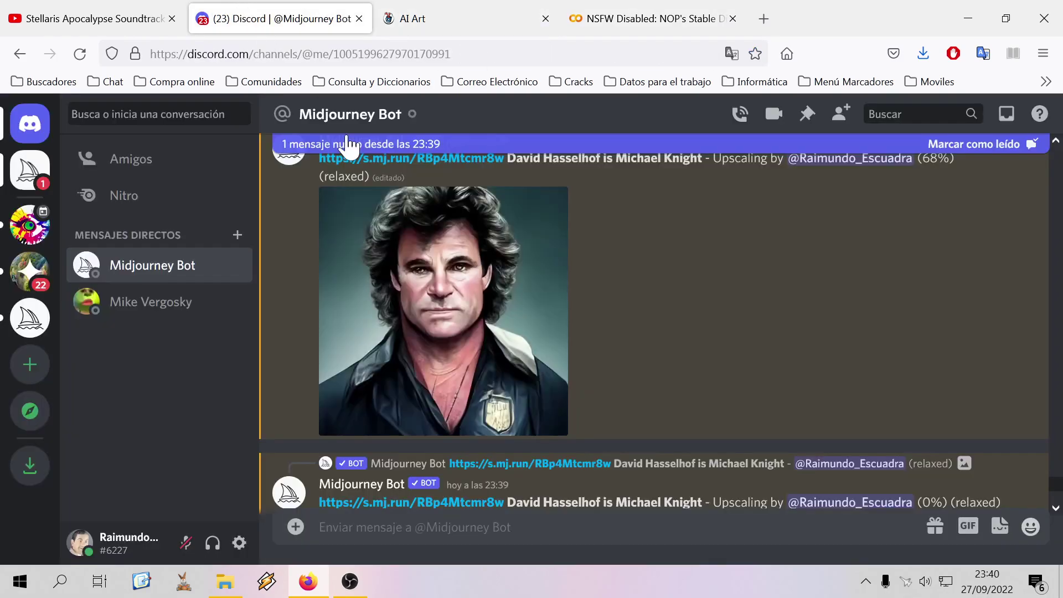
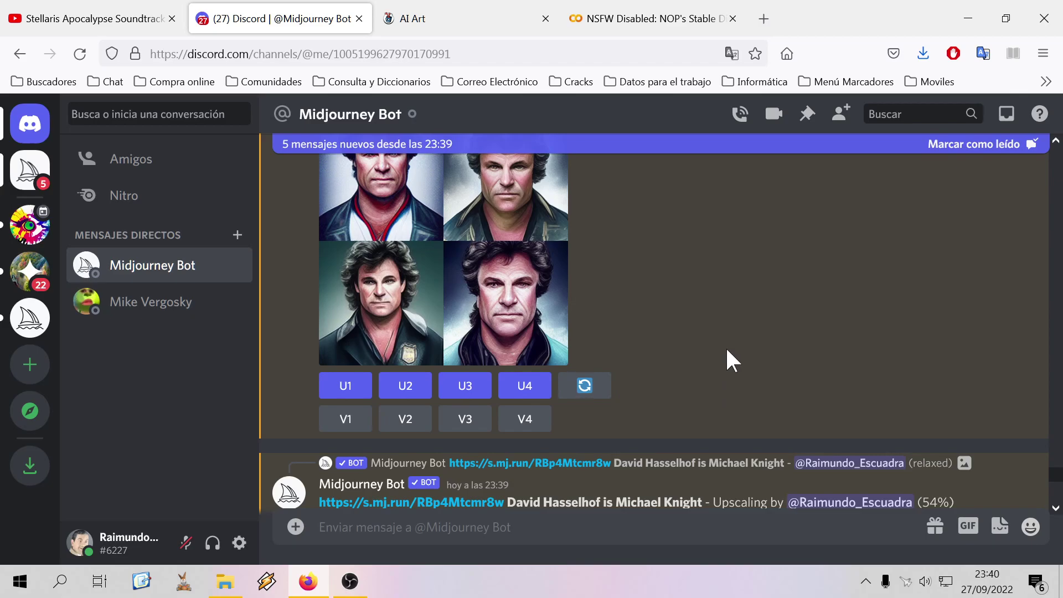
{"action": "scroll", "coordinate": [725, 366], "scroll_direction": "up", "scroll_amount": 2}
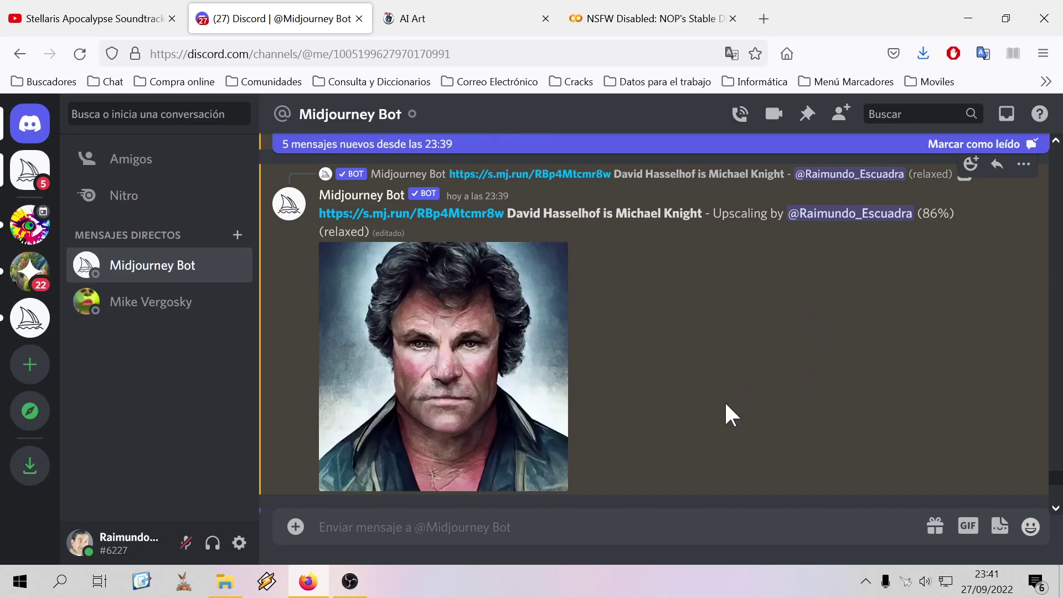
Save the original of the upscaled Michael Knight image with the police badge, and close its views
{"action": "scroll", "coordinate": [724, 413], "scroll_direction": "down", "scroll_amount": 10}
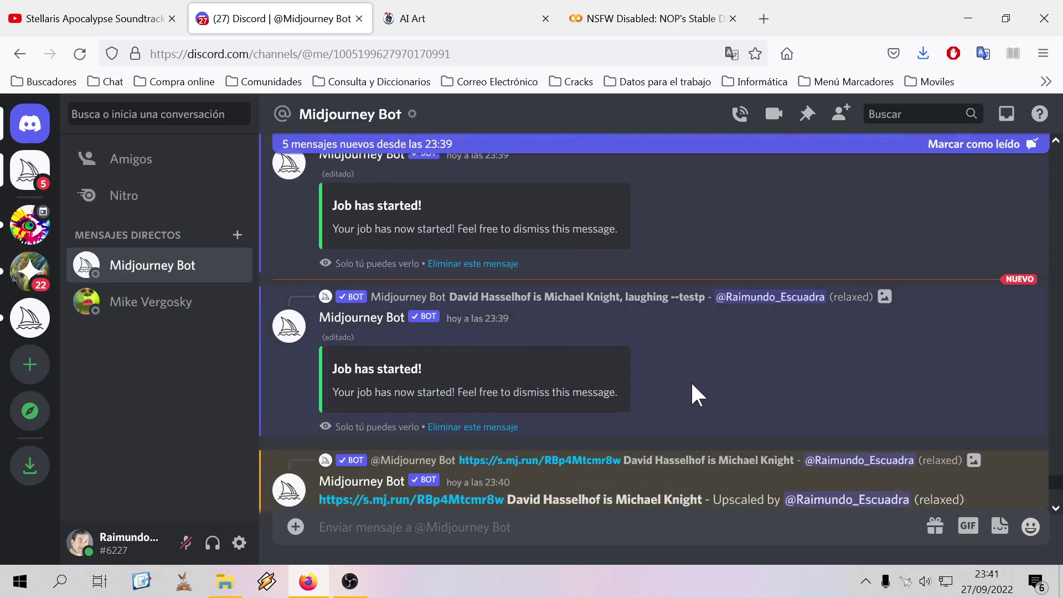
{"action": "left_click", "coordinate": [535, 380]}
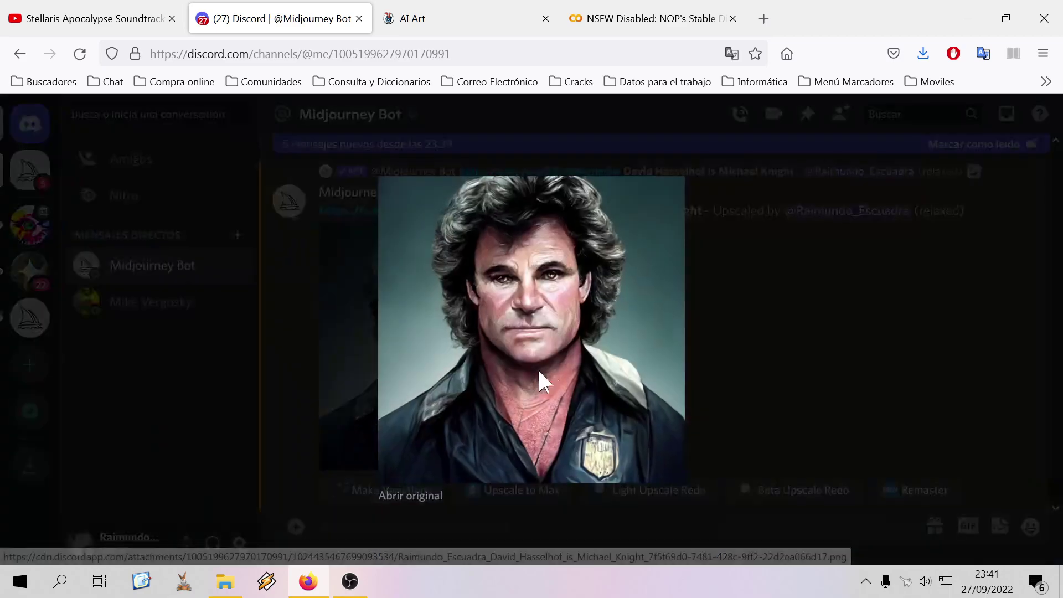
{"action": "left_click", "coordinate": [432, 497]}
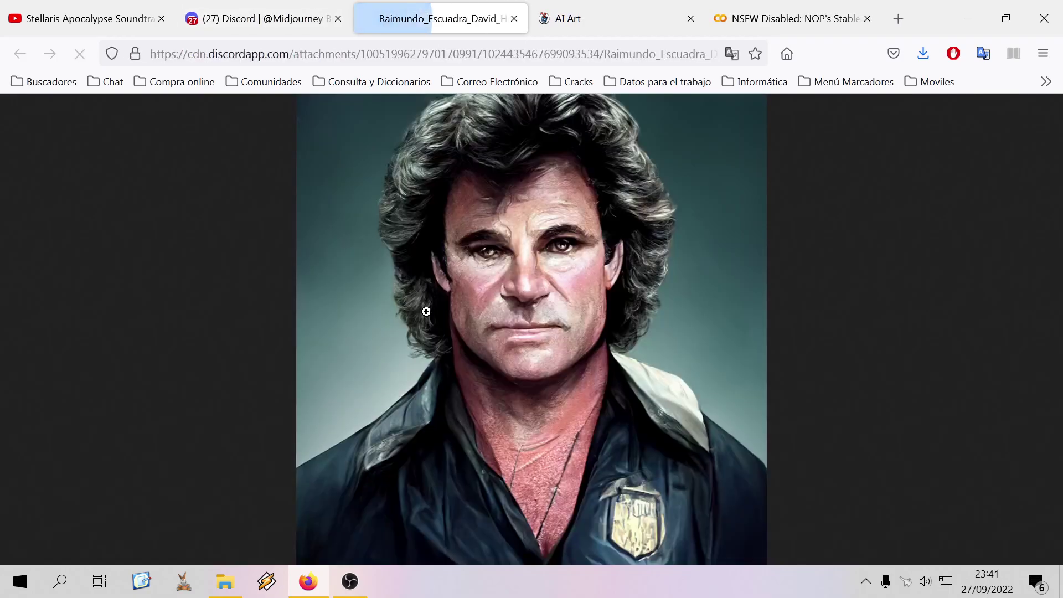
{"action": "right_click", "coordinate": [454, 307]}
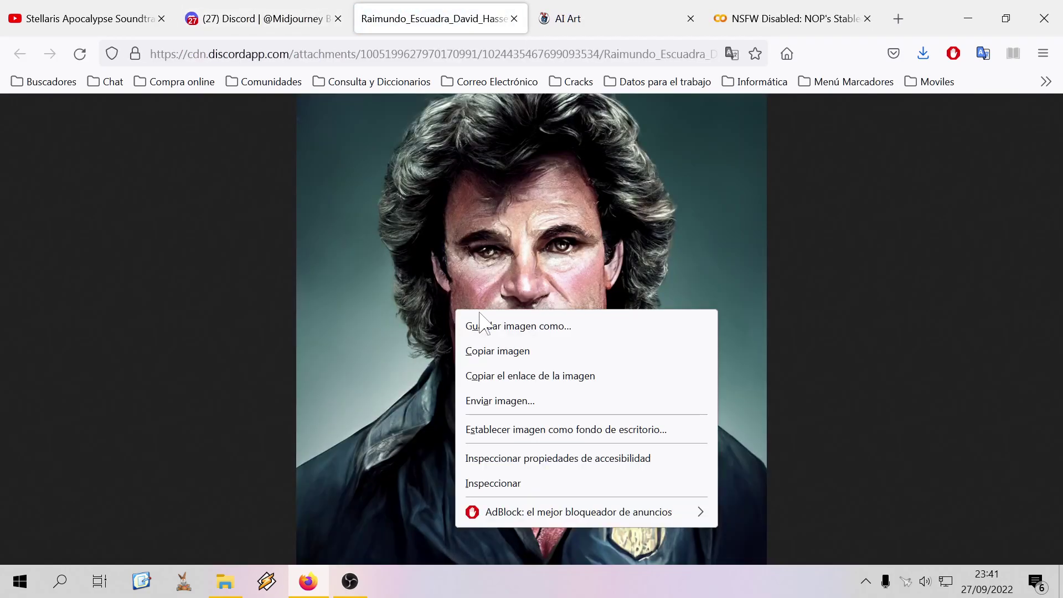
{"action": "left_click", "coordinate": [523, 325]}
{"action": "left_click", "coordinate": [909, 534]}
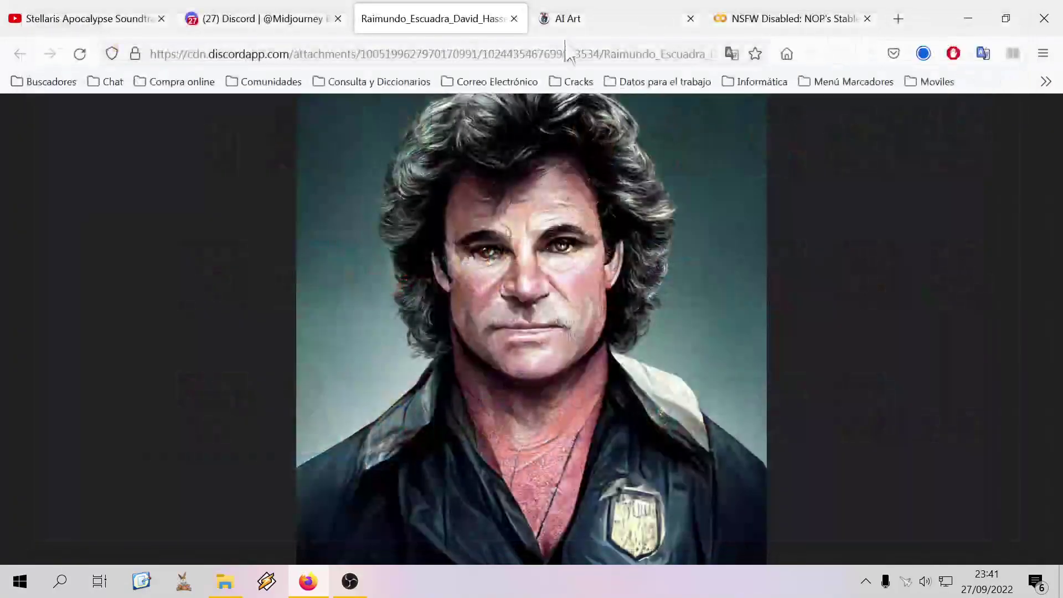
{"action": "left_click", "coordinate": [513, 19]}
{"action": "left_click", "coordinate": [759, 370]}
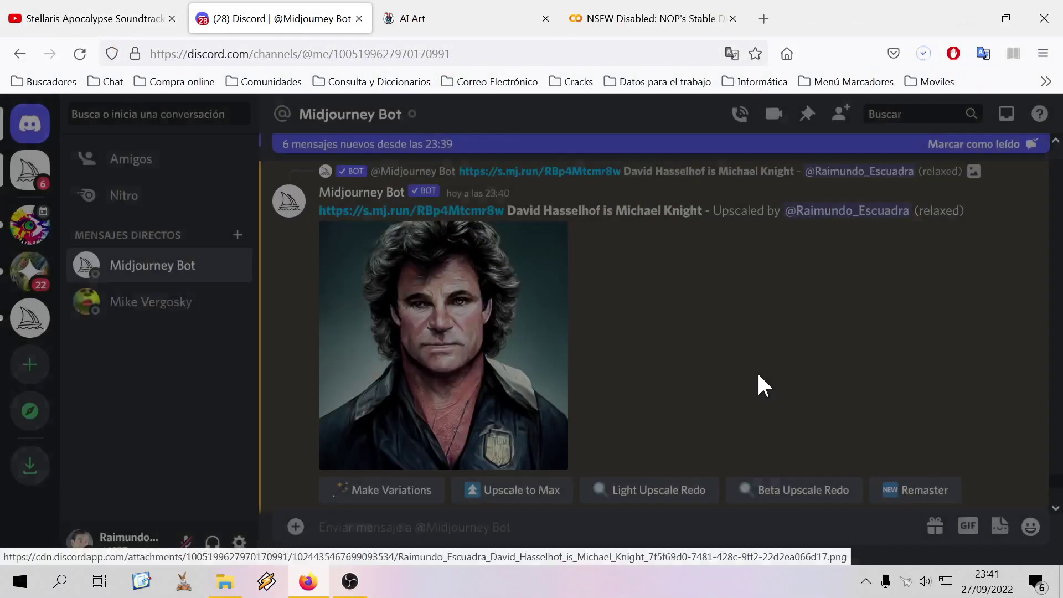
Save the original of the upscaled Michael Knight image with the red-trimmed collar in the Midjourney folder, and close its views
{"action": "scroll", "coordinate": [720, 372], "scroll_direction": "down", "scroll_amount": 5}
{"action": "scroll", "coordinate": [633, 375], "scroll_direction": "down", "scroll_amount": 3}
{"action": "left_click", "coordinate": [499, 354]}
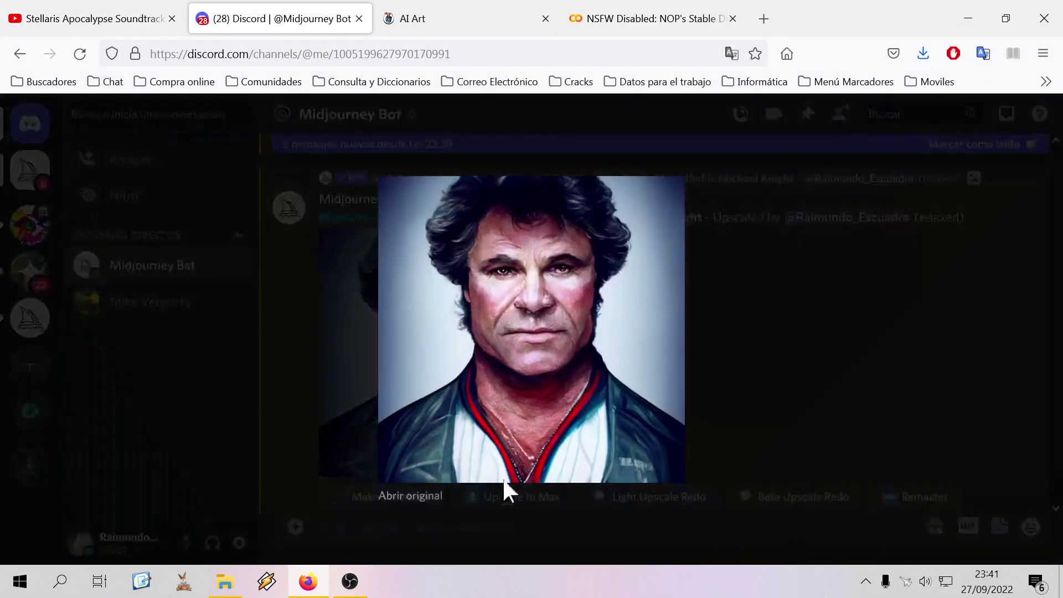
{"action": "left_click", "coordinate": [430, 496]}
{"action": "left_click", "coordinate": [446, 237]}
{"action": "right_click", "coordinate": [450, 238]}
{"action": "left_click", "coordinate": [500, 256]}
{"action": "left_click", "coordinate": [902, 533]}
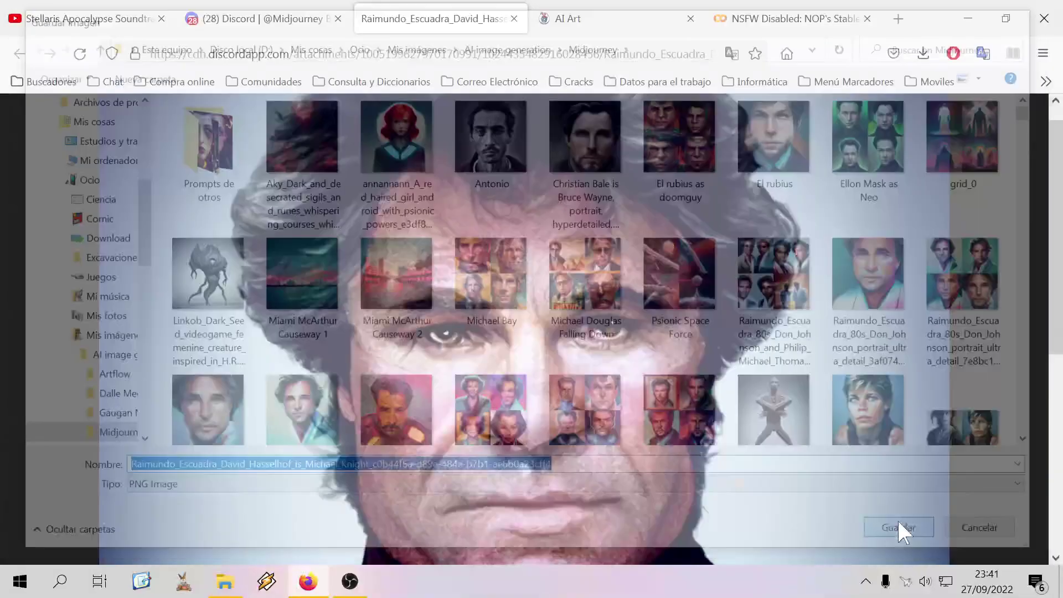
{"action": "left_click", "coordinate": [726, 405]}
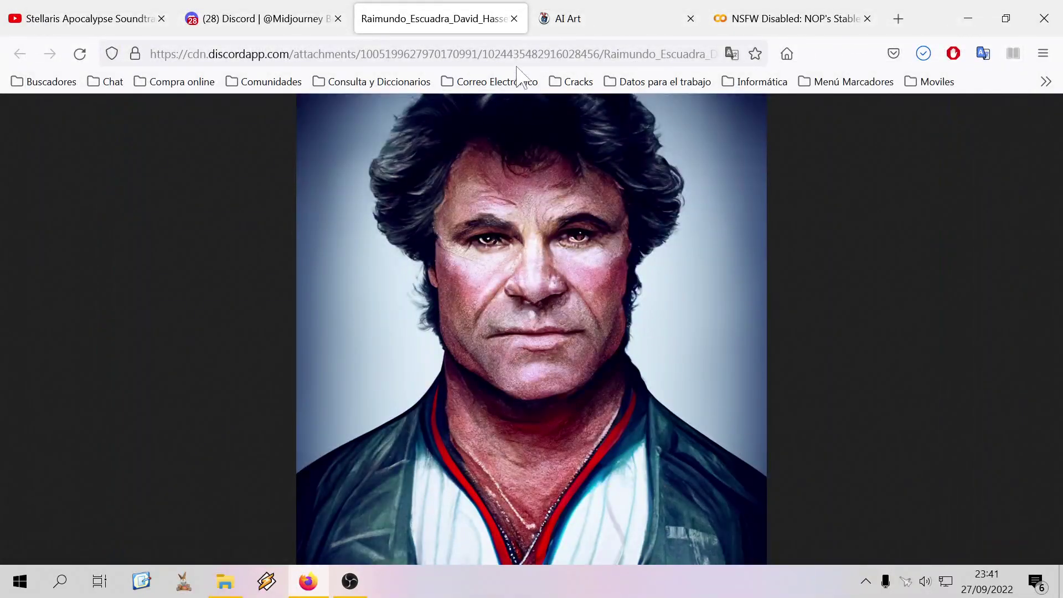
{"action": "left_click", "coordinate": [514, 18]}
{"action": "left_click", "coordinate": [730, 350]}
Save the original of the upscaled Michael Knight image with the dark jacket and mottled blue background, and close its views
{"action": "scroll", "coordinate": [686, 382], "scroll_direction": "down", "scroll_amount": 3}
{"action": "scroll", "coordinate": [680, 384], "scroll_direction": "down", "scroll_amount": 3}
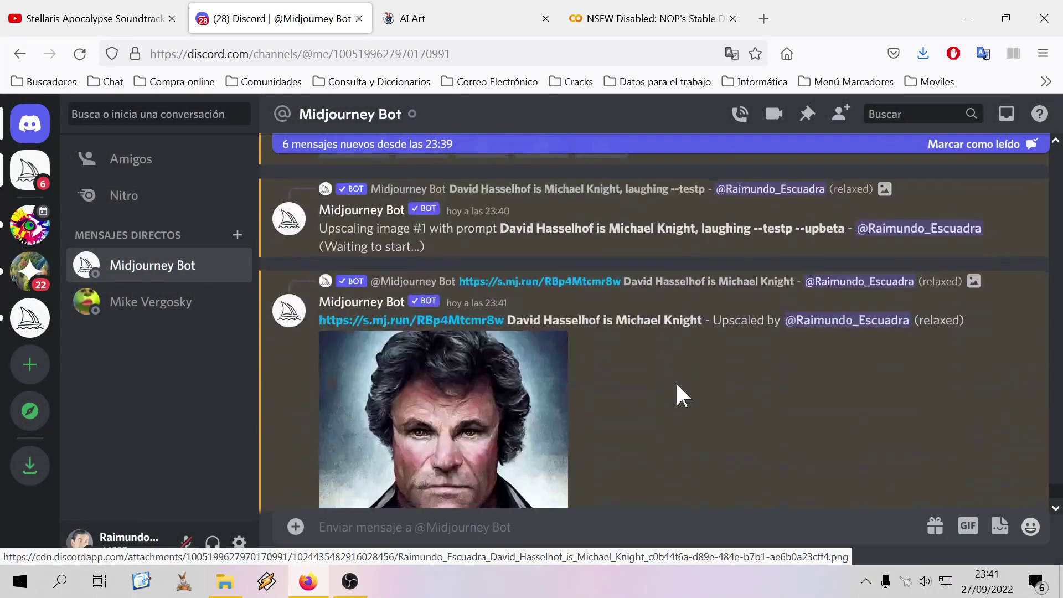
{"action": "scroll", "coordinate": [605, 280], "scroll_direction": "up", "scroll_amount": 1}
{"action": "scroll", "coordinate": [590, 401], "scroll_direction": "down", "scroll_amount": 1}
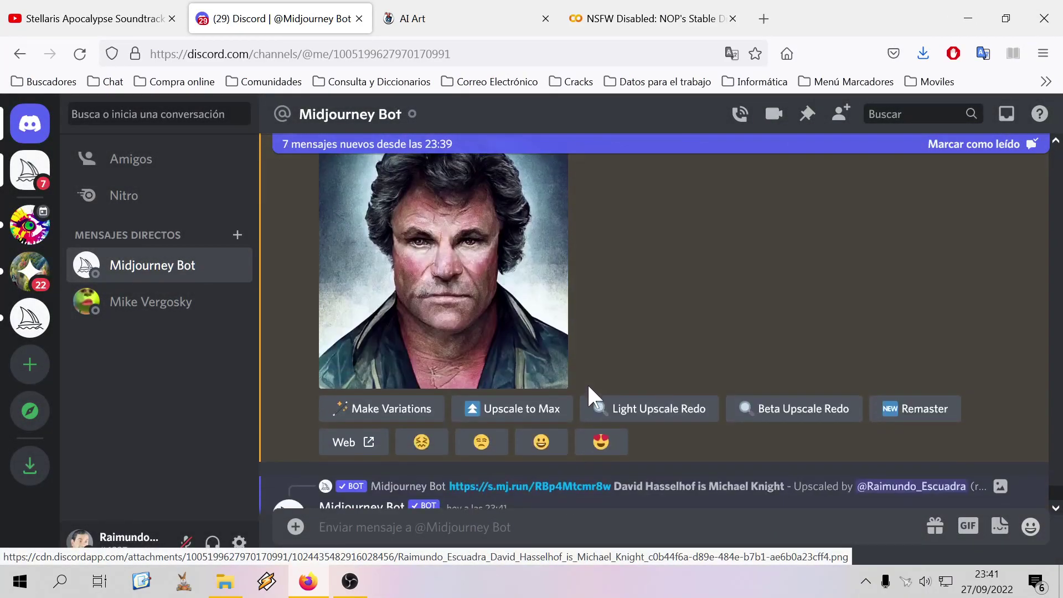
{"action": "scroll", "coordinate": [587, 383], "scroll_direction": "down", "scroll_amount": 3}
{"action": "left_click", "coordinate": [499, 337]}
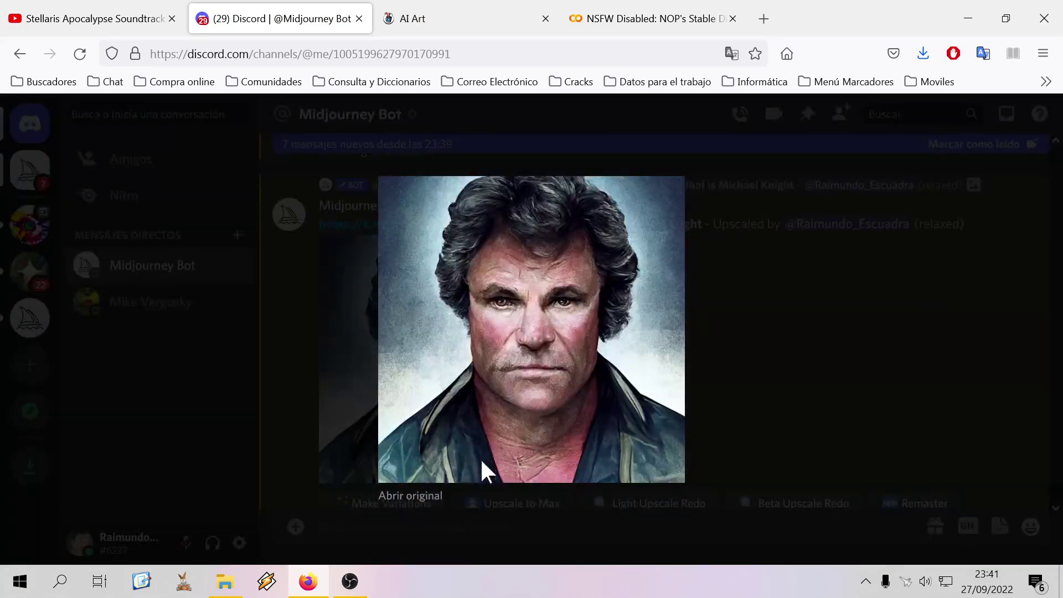
{"action": "left_click", "coordinate": [430, 496]}
{"action": "right_click", "coordinate": [485, 243]}
{"action": "left_click", "coordinate": [528, 260]}
{"action": "left_click", "coordinate": [886, 533]}
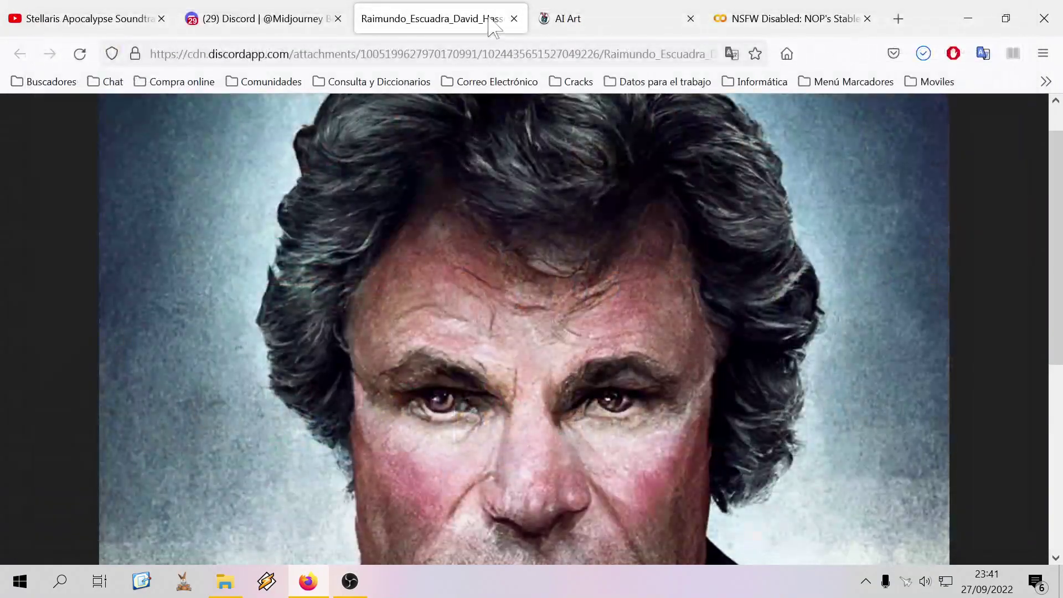
{"action": "left_click", "coordinate": [514, 18]}
{"action": "left_click", "coordinate": [727, 322]}
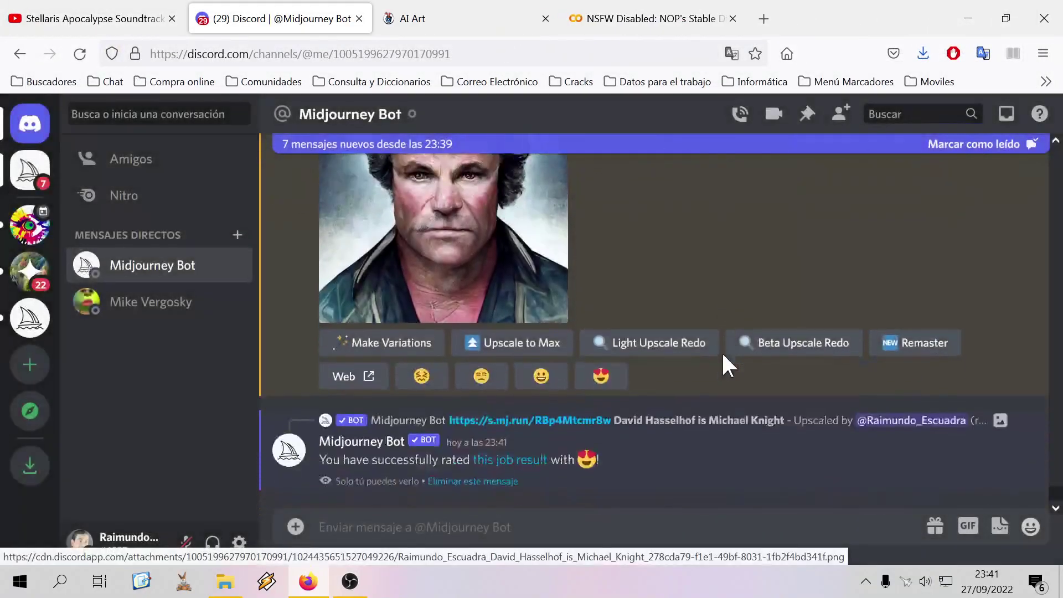
Glance at the AI Art gallery, and switch to the Stable Diffusion Colab notebook to view its generated red-hatted elf image
{"action": "scroll", "coordinate": [720, 432], "scroll_direction": "up", "scroll_amount": 4}
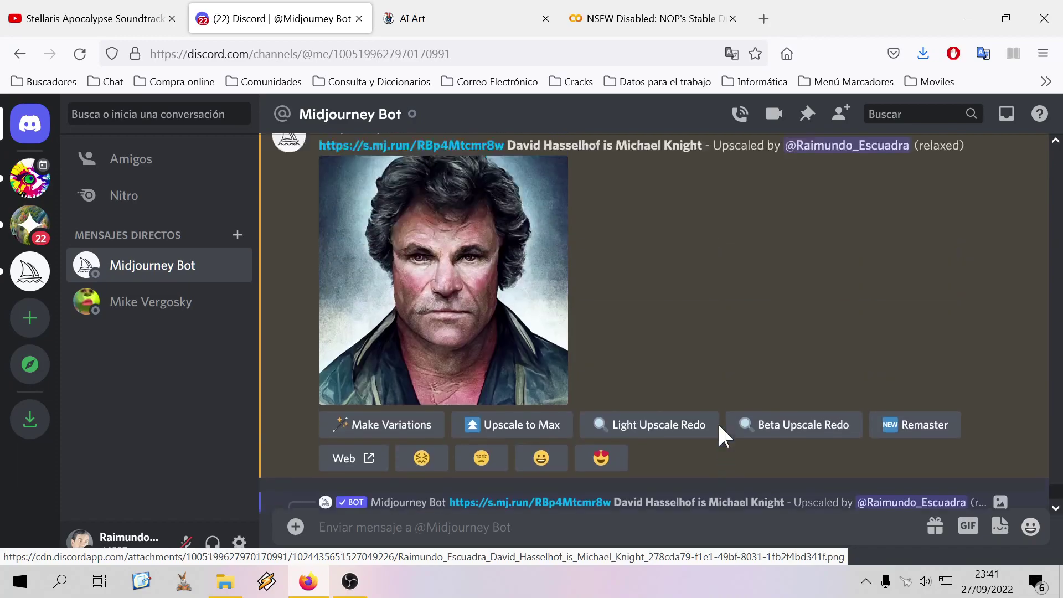
{"action": "left_click", "coordinate": [457, 17]}
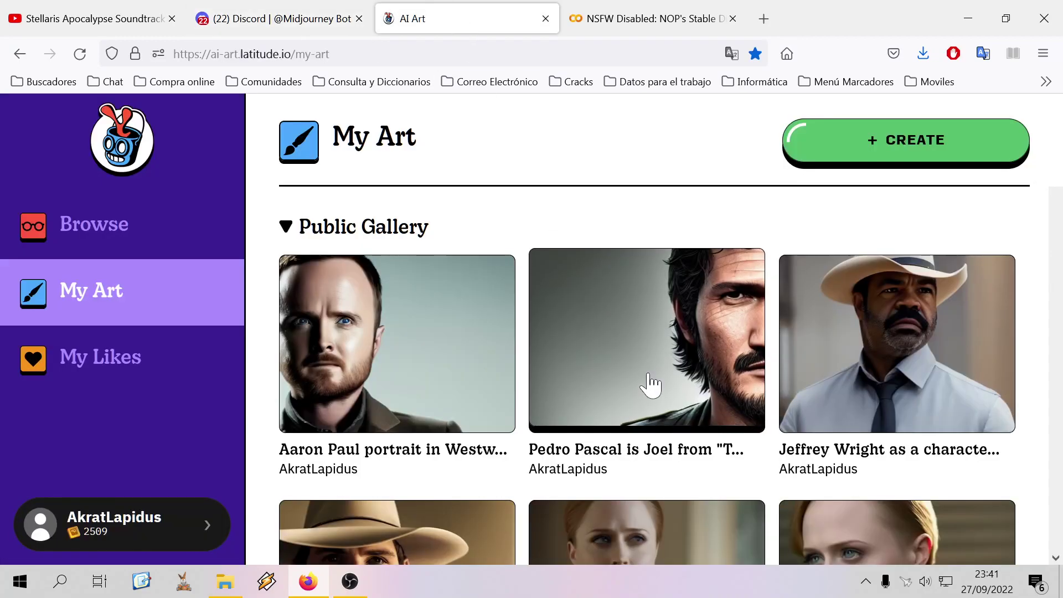
{"action": "left_click", "coordinate": [625, 22]}
{"action": "scroll", "coordinate": [752, 366], "scroll_direction": "up", "scroll_amount": 5}
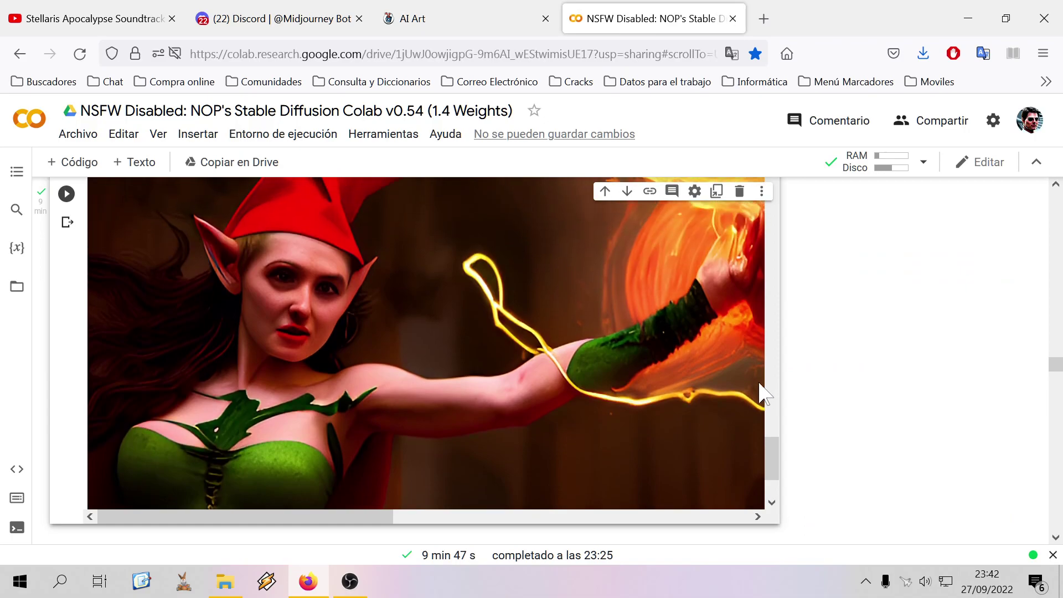
{"action": "scroll", "coordinate": [752, 378], "scroll_direction": "up", "scroll_amount": 2}
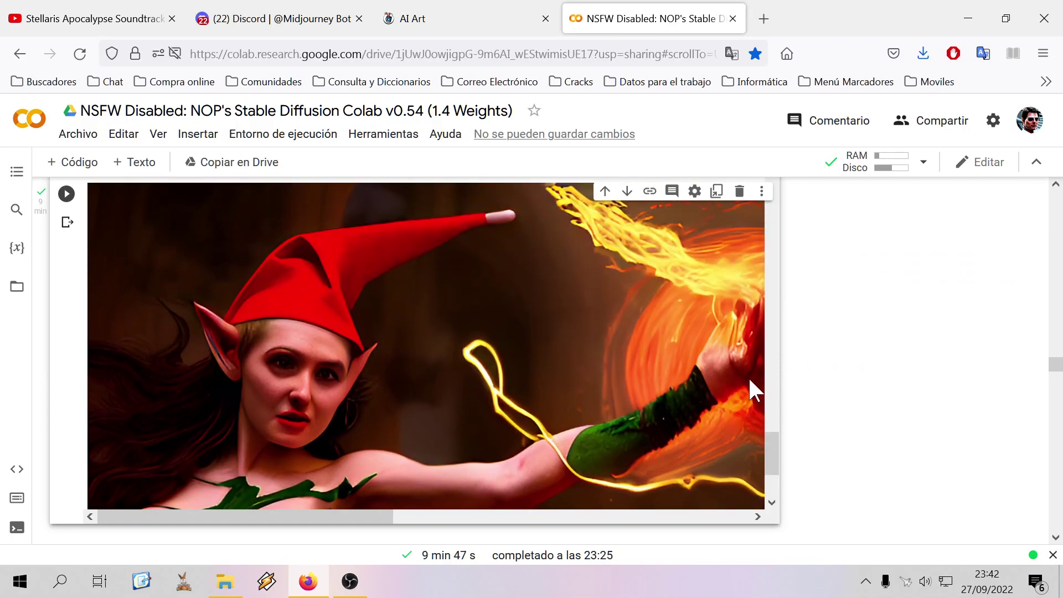
Save the generated image of the green-dressed elf with fire magic as 324dfhgfdh in the Stable Diffusion BETA folder
{"action": "scroll", "coordinate": [748, 376], "scroll_direction": "up", "scroll_amount": 2}
{"action": "scroll", "coordinate": [707, 394], "scroll_direction": "up", "scroll_amount": 10}
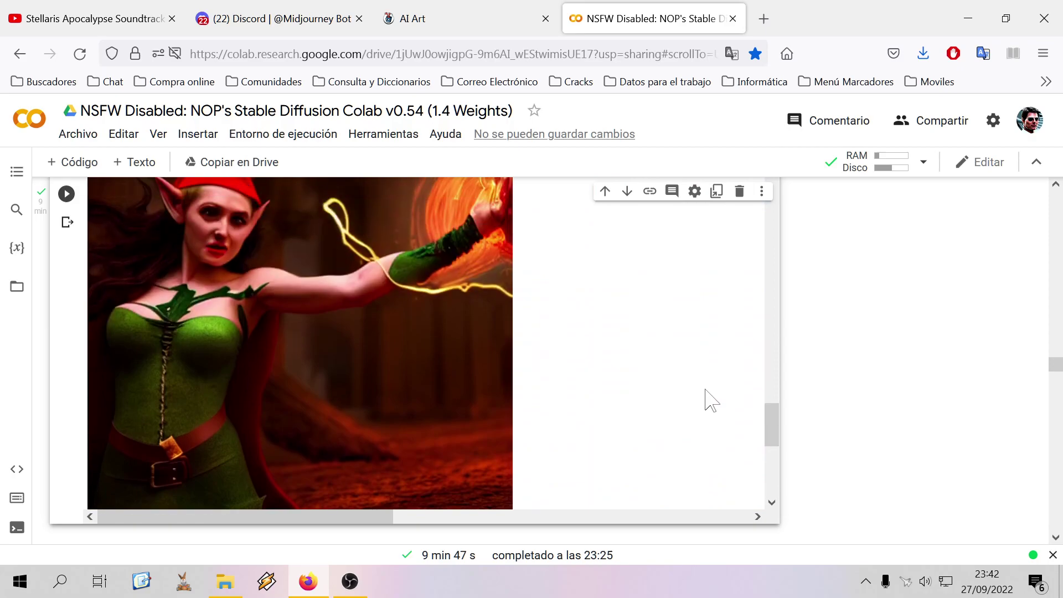
{"action": "scroll", "coordinate": [710, 397], "scroll_direction": "down", "scroll_amount": 10}
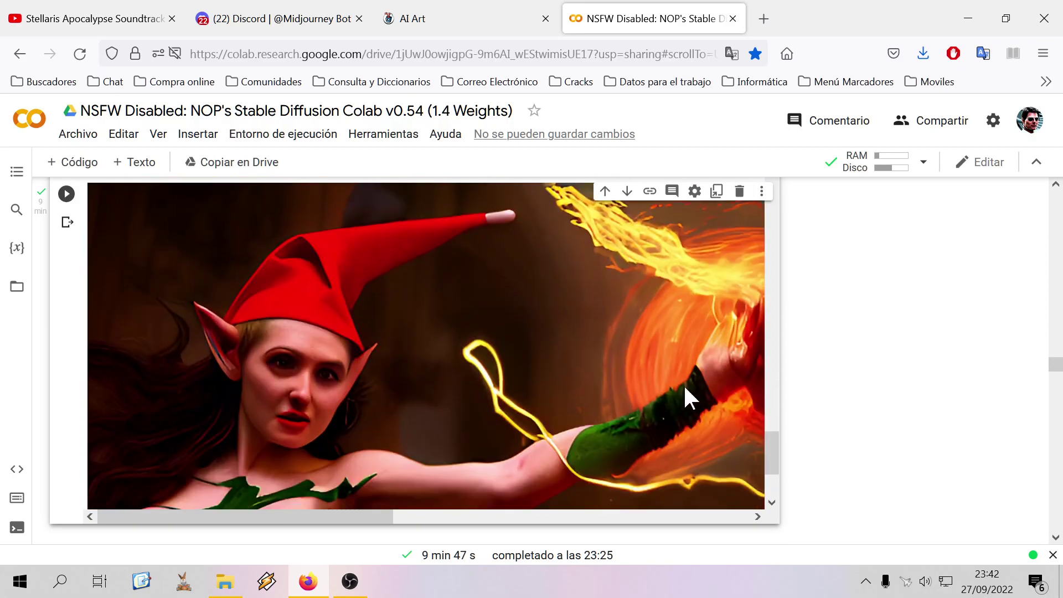
{"action": "right_click", "coordinate": [602, 341]}
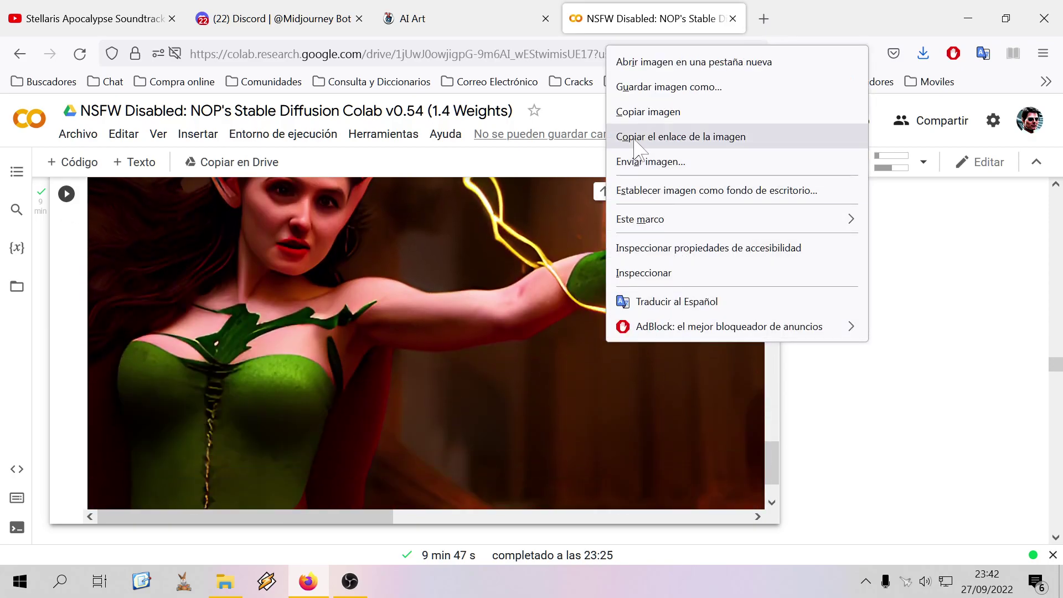
{"action": "left_click", "coordinate": [663, 91]}
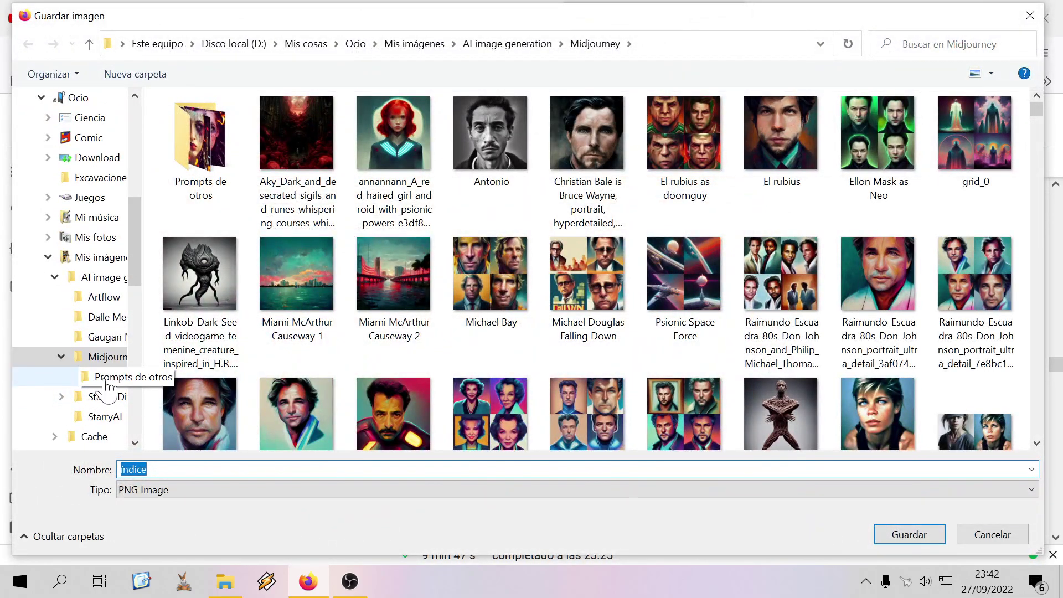
{"action": "left_click", "coordinate": [100, 403]}
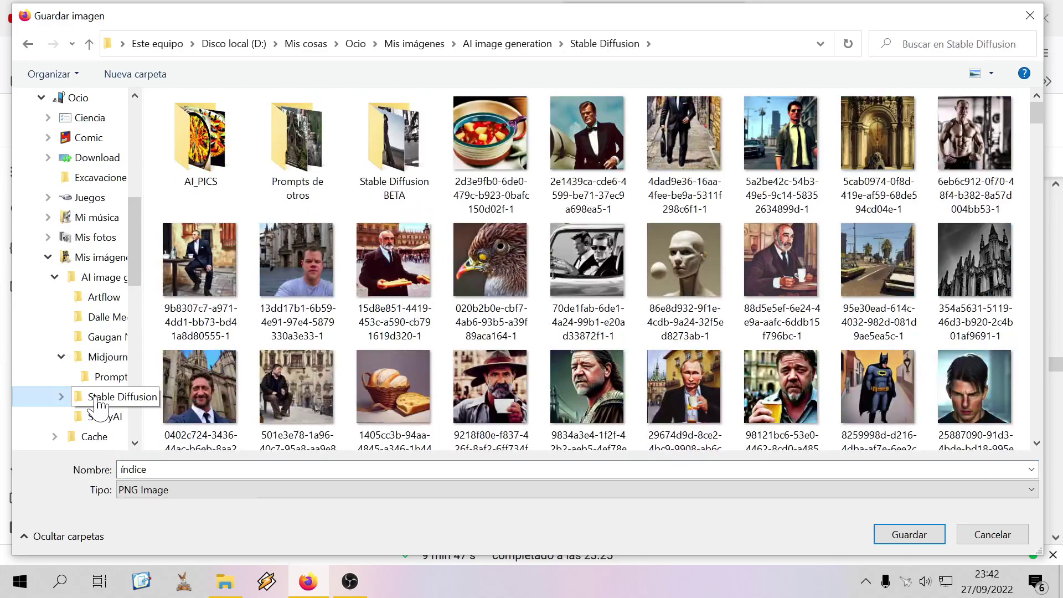
{"action": "double_click", "coordinate": [395, 138]}
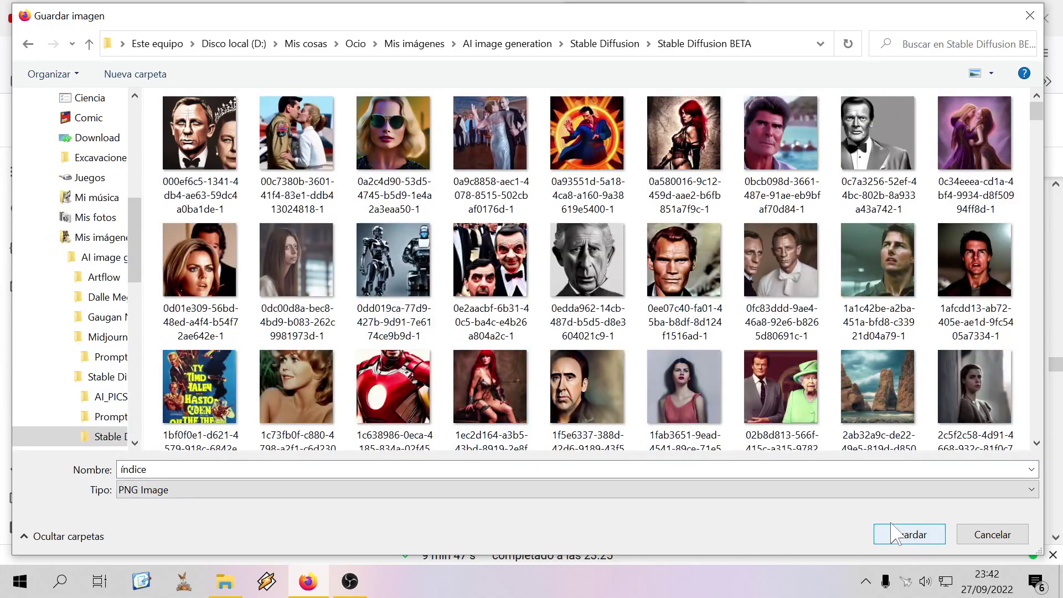
{"action": "double_click", "coordinate": [133, 470]}
{"action": "type", "text": "324fgdfgfh"}
{"action": "left_click", "coordinate": [908, 535]}
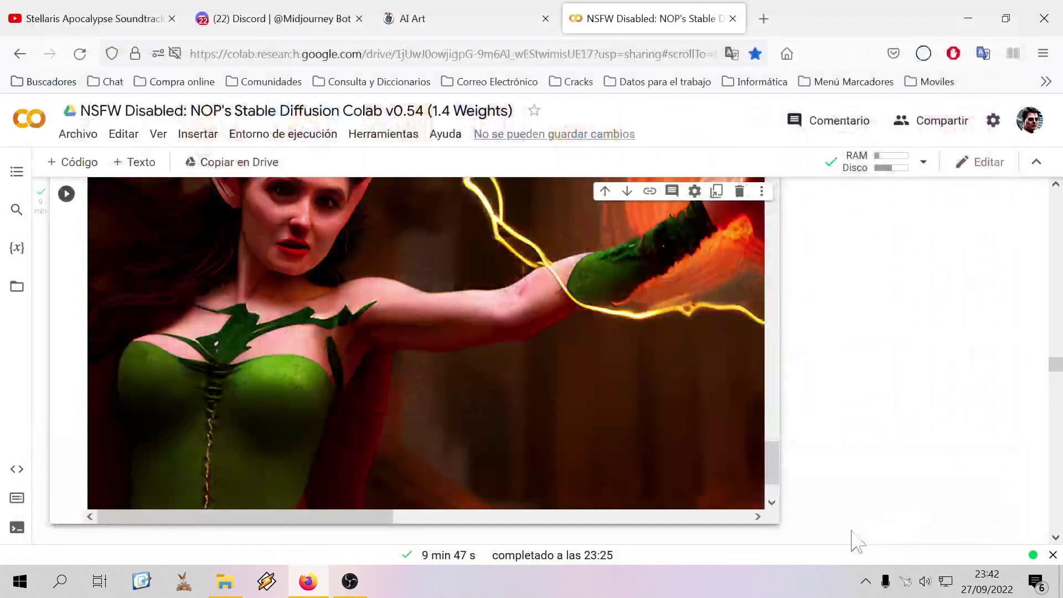
Save the generated image of the red-robed elf holding a dagger as 32ewdfgsdf in the Stable Diffusion BETA folder
{"action": "scroll", "coordinate": [656, 393], "scroll_direction": "up", "scroll_amount": 10}
{"action": "scroll", "coordinate": [622, 397], "scroll_direction": "up", "scroll_amount": 5}
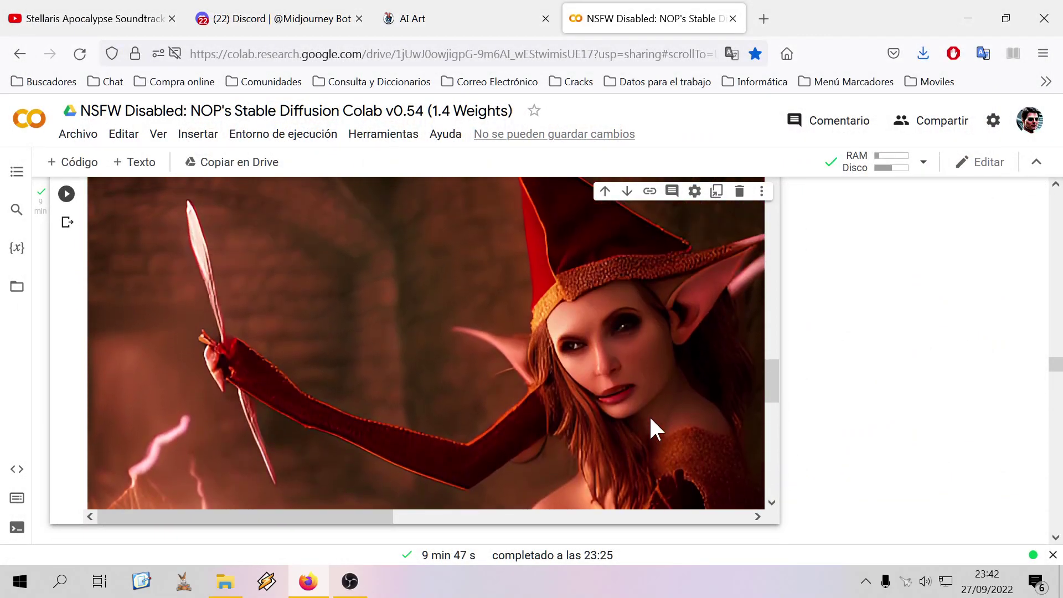
{"action": "scroll", "coordinate": [653, 411], "scroll_direction": "up", "scroll_amount": 3}
{"action": "scroll", "coordinate": [653, 405], "scroll_direction": "down", "scroll_amount": 3}
{"action": "scroll", "coordinate": [653, 405], "scroll_direction": "down", "scroll_amount": 5}
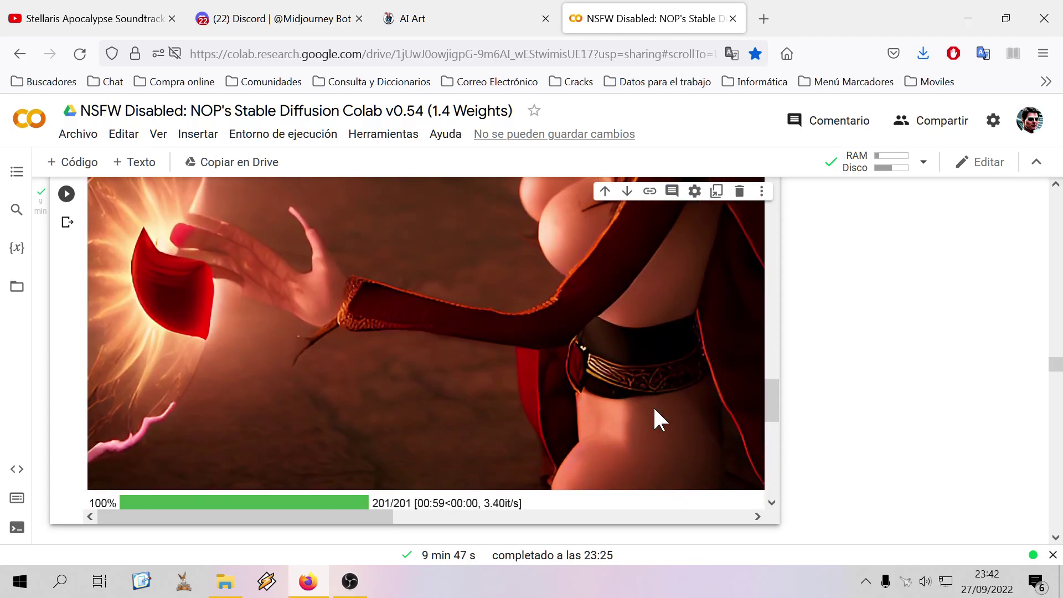
{"action": "scroll", "coordinate": [653, 409], "scroll_direction": "down", "scroll_amount": 5}
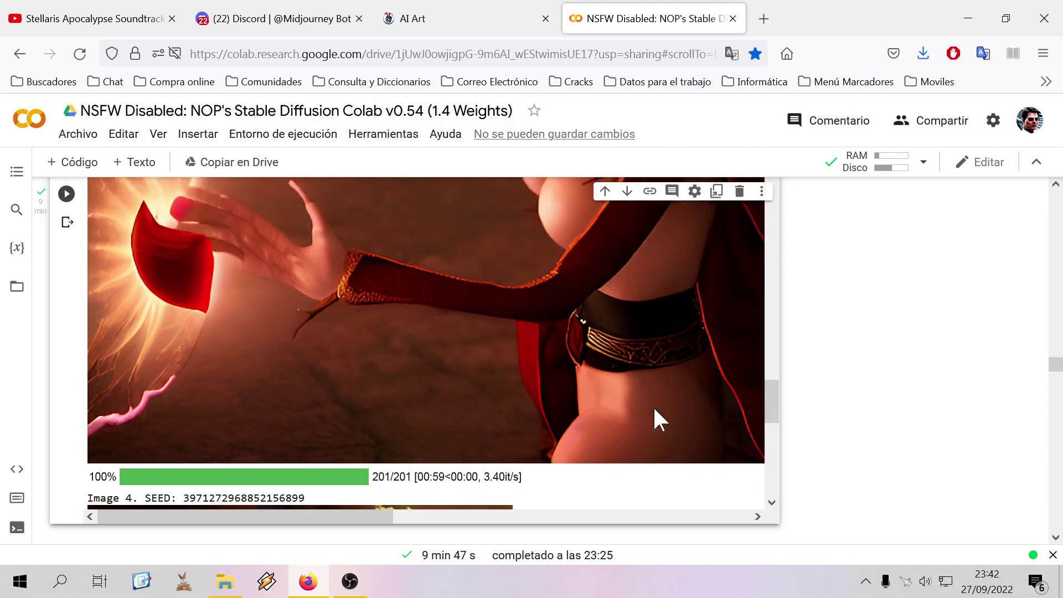
{"action": "right_click", "coordinate": [657, 406]}
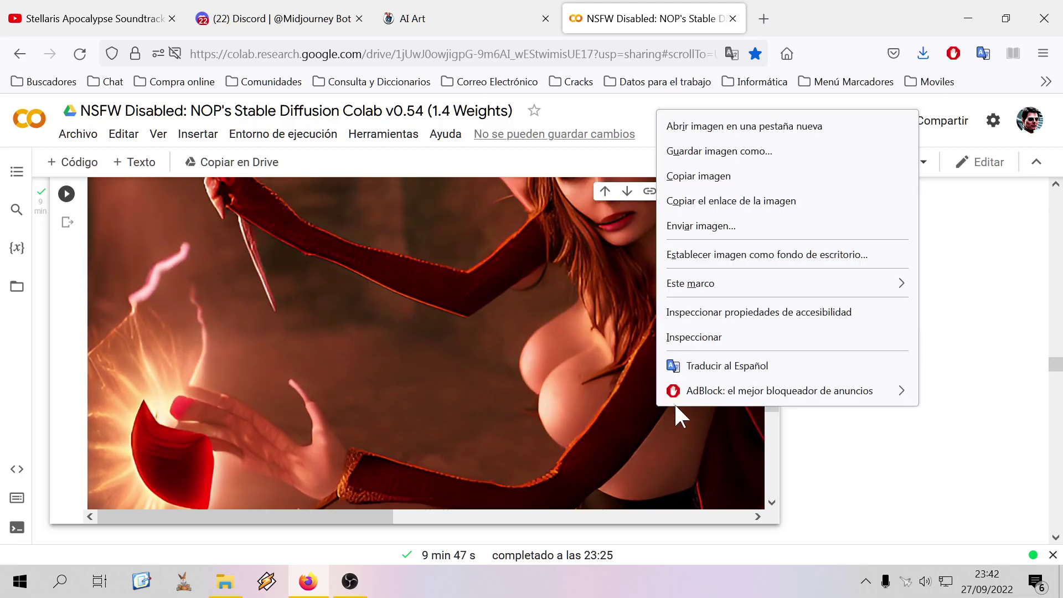
{"action": "left_click", "coordinate": [742, 150]}
{"action": "type", "text": "32ewdfgsdf"}
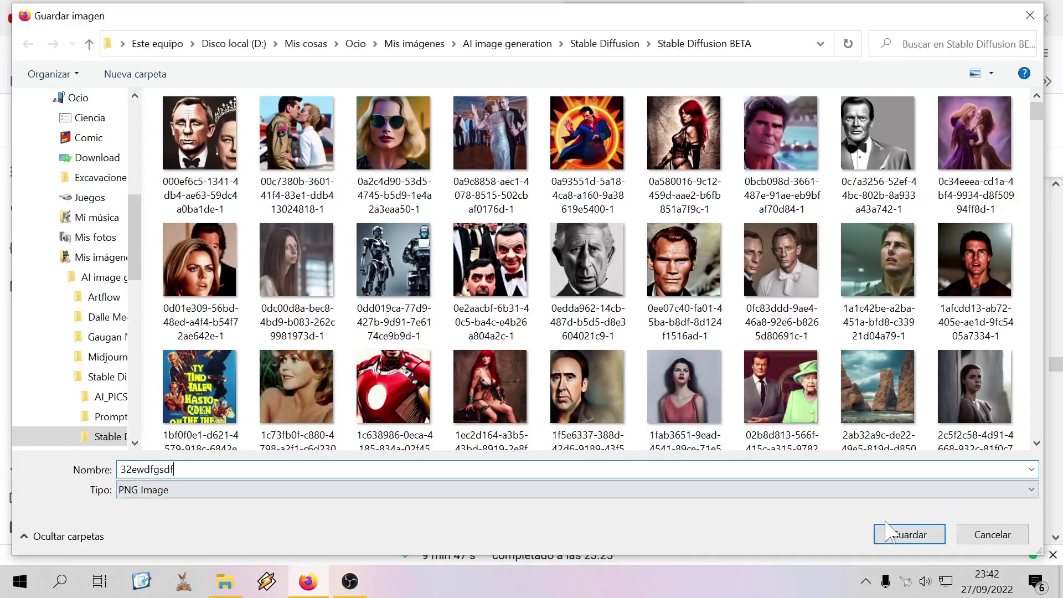
{"action": "left_click", "coordinate": [909, 534]}
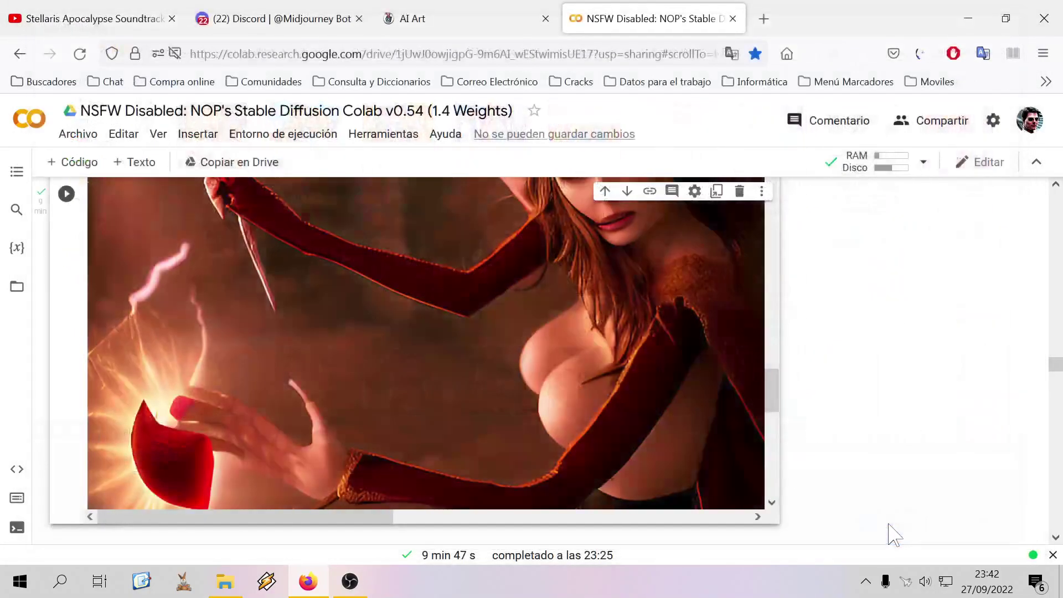
Examine the remaining elf images generated in the notebook, back up to the first one
{"action": "scroll", "coordinate": [635, 404], "scroll_direction": "up", "scroll_amount": 10}
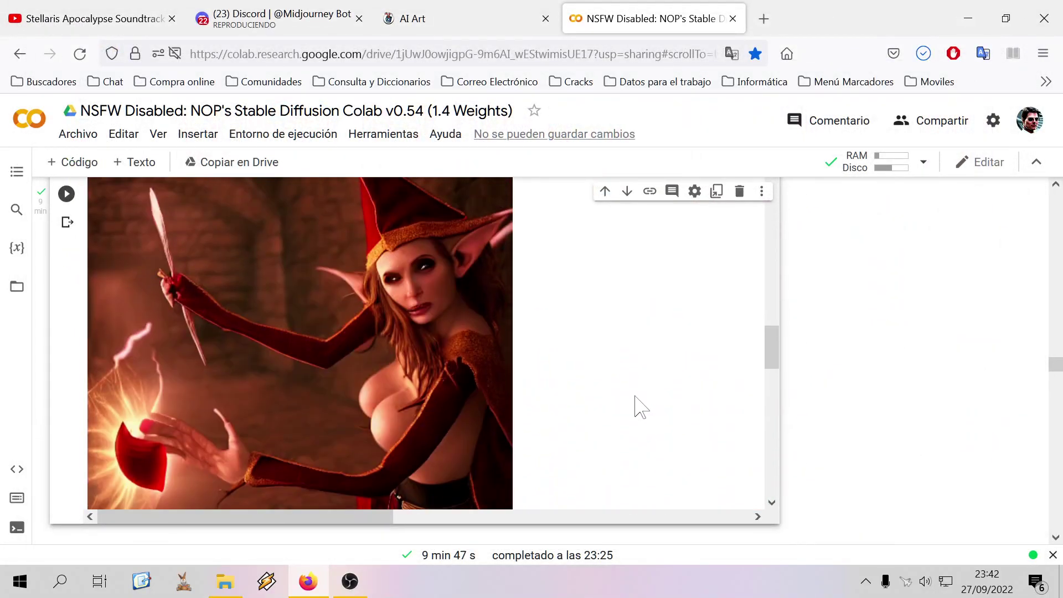
{"action": "scroll", "coordinate": [636, 403], "scroll_direction": "up", "scroll_amount": 5}
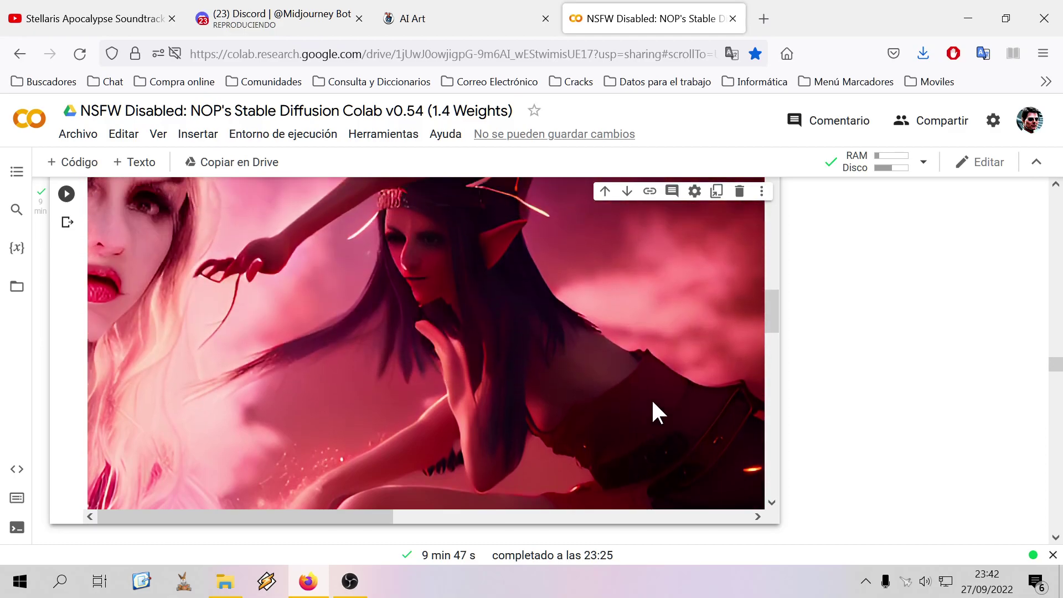
{"action": "scroll", "coordinate": [652, 399], "scroll_direction": "up", "scroll_amount": 1}
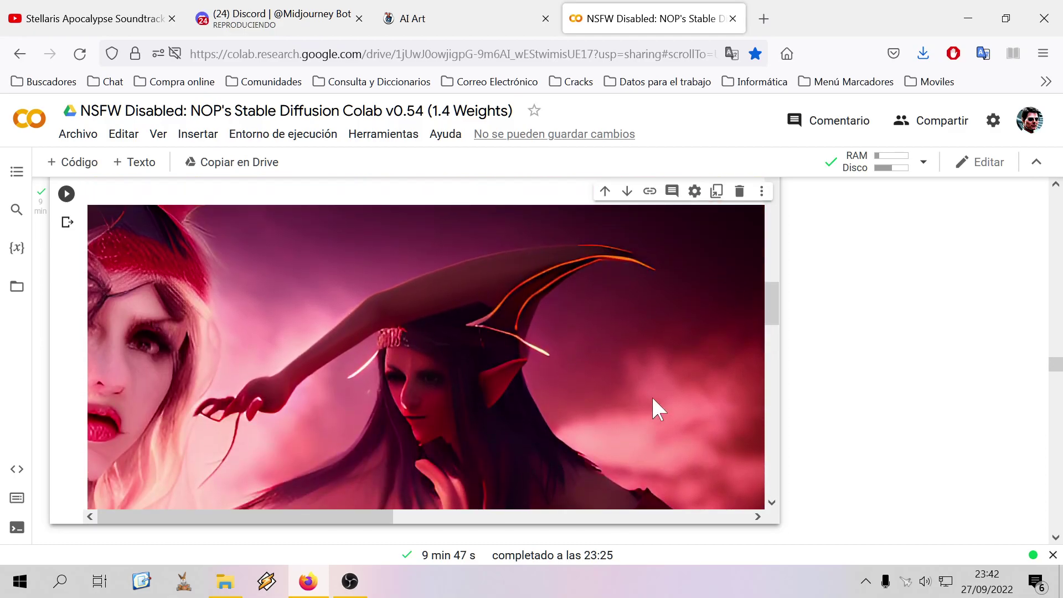
{"action": "scroll", "coordinate": [652, 398], "scroll_direction": "up", "scroll_amount": 5}
{"action": "scroll", "coordinate": [652, 398], "scroll_direction": "up", "scroll_amount": 5}
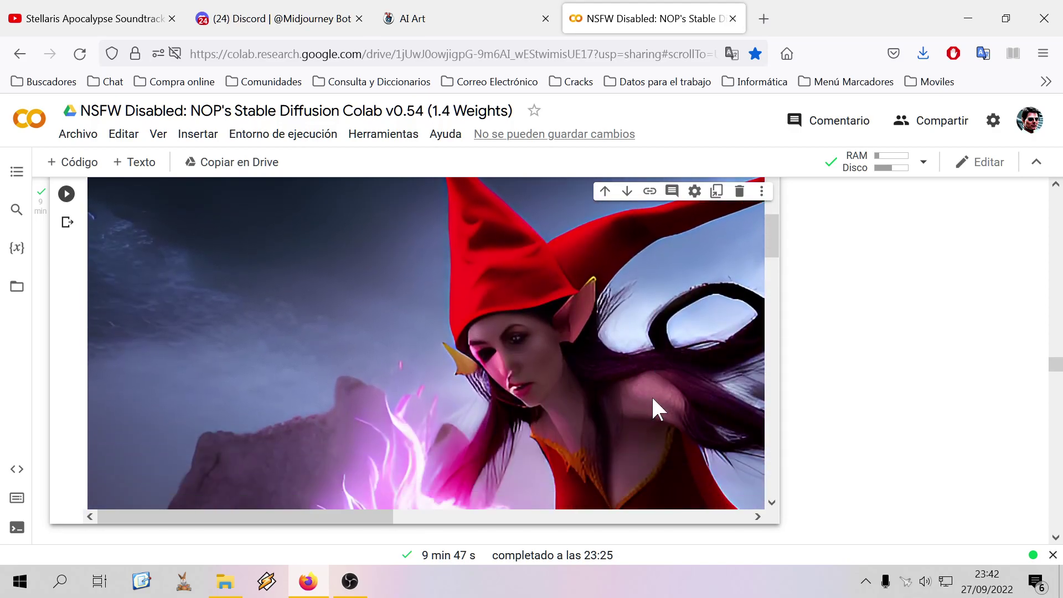
{"action": "scroll", "coordinate": [653, 398], "scroll_direction": "up", "scroll_amount": 4}
{"action": "scroll", "coordinate": [652, 398], "scroll_direction": "down", "scroll_amount": 2}
{"action": "scroll", "coordinate": [652, 398], "scroll_direction": "up", "scroll_amount": 2}
{"action": "scroll", "coordinate": [652, 399], "scroll_direction": "up", "scroll_amount": 2}
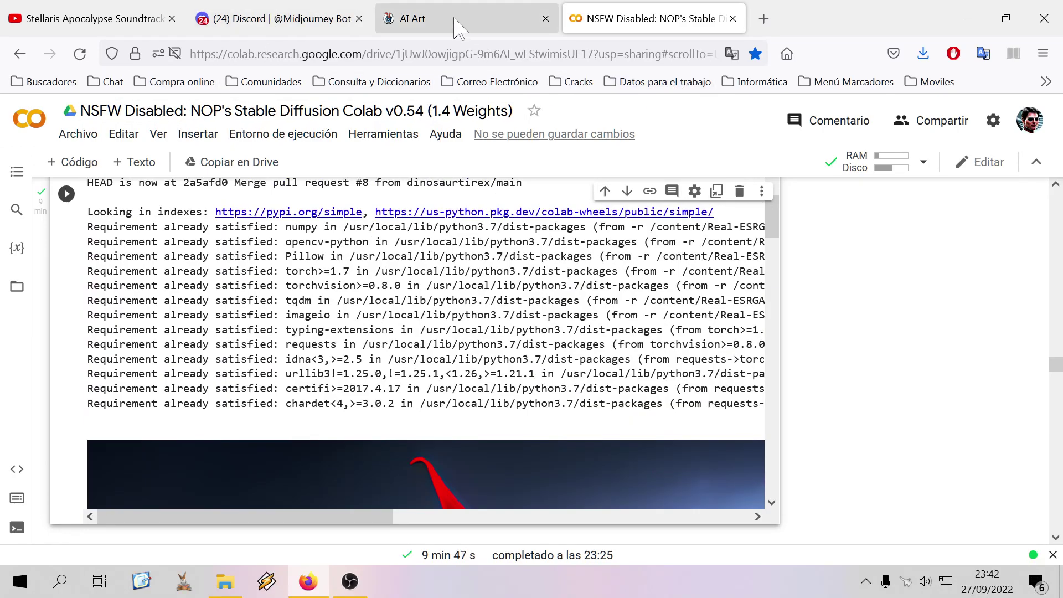
Switch to YouTube and search for "dot csv"
{"action": "left_click", "coordinate": [104, 26]}
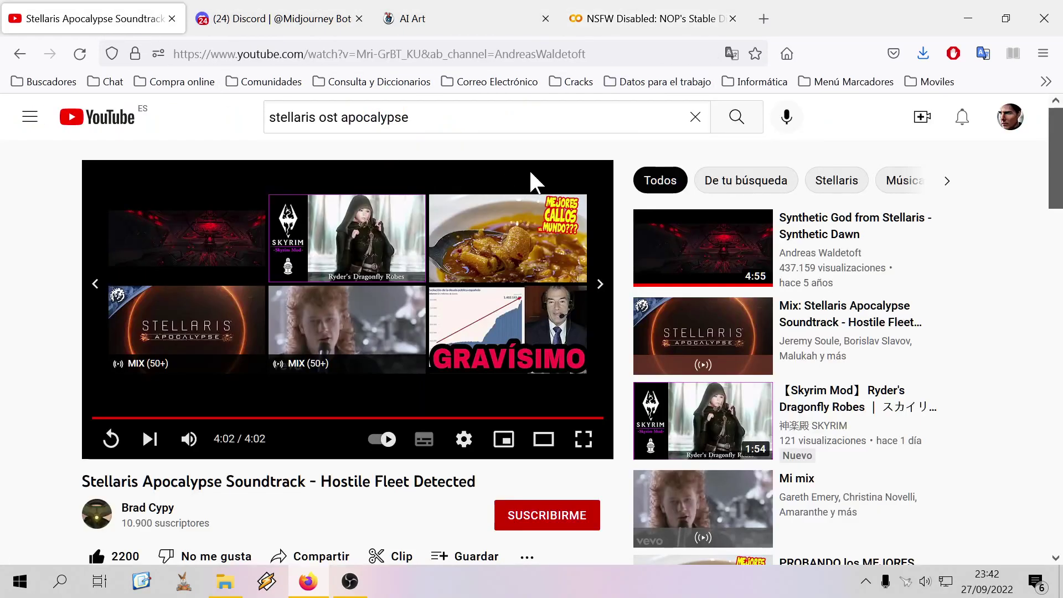
{"action": "key", "text": "slash"}
{"action": "type", "text": "dot vs"}
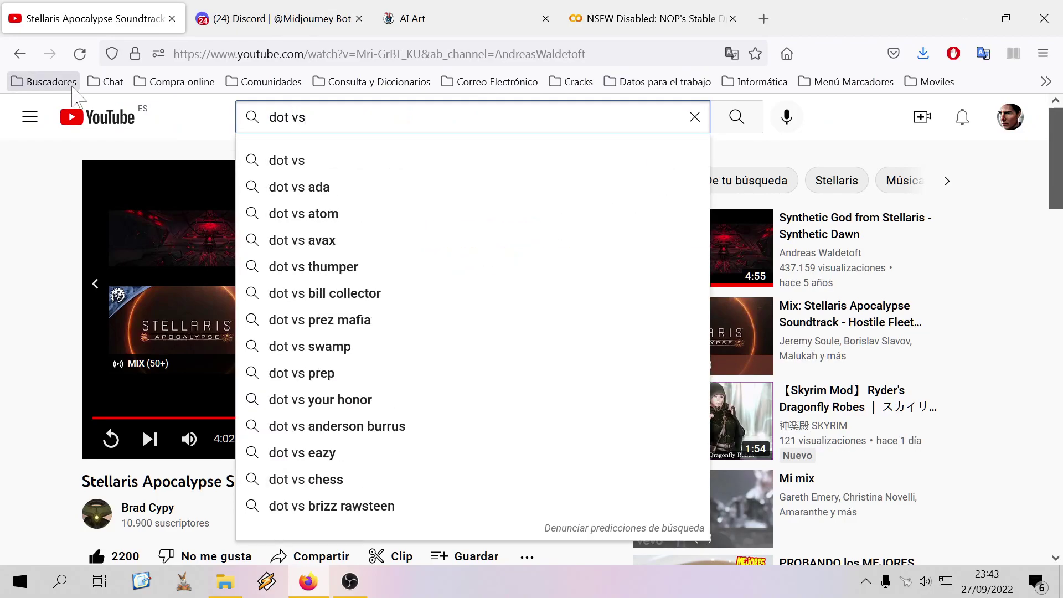
{"action": "key", "text": "BackSpace"}
{"action": "key", "text": "BackSpace"}
{"action": "type", "text": "csv"}
{"action": "key", "text": "Return"}
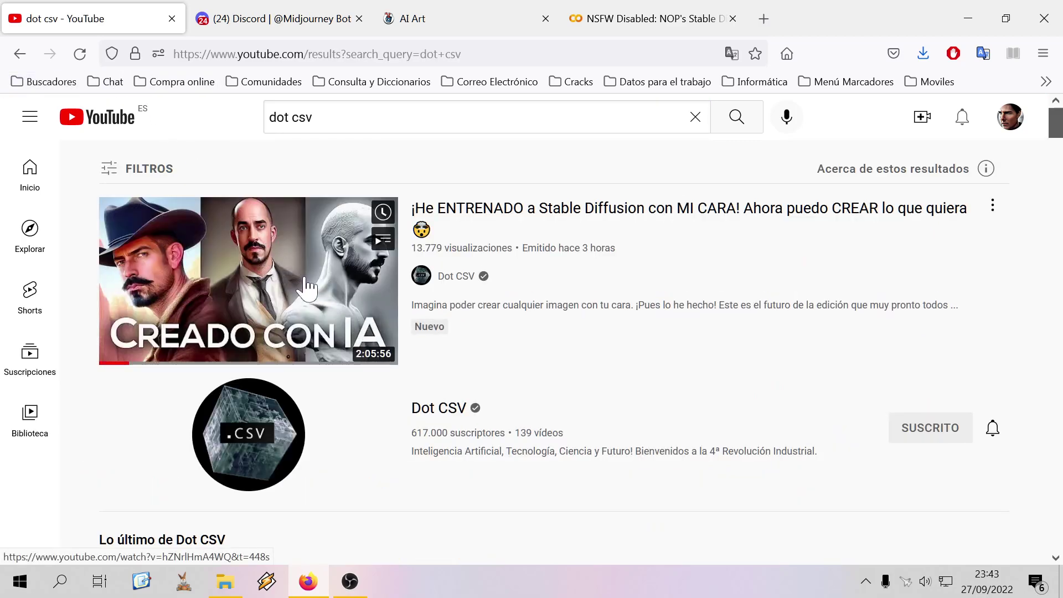
Open the Dot CSV video about training Stable Diffusion with his face, pause it in full screen, and leave full screen
{"action": "left_click", "coordinate": [306, 279]}
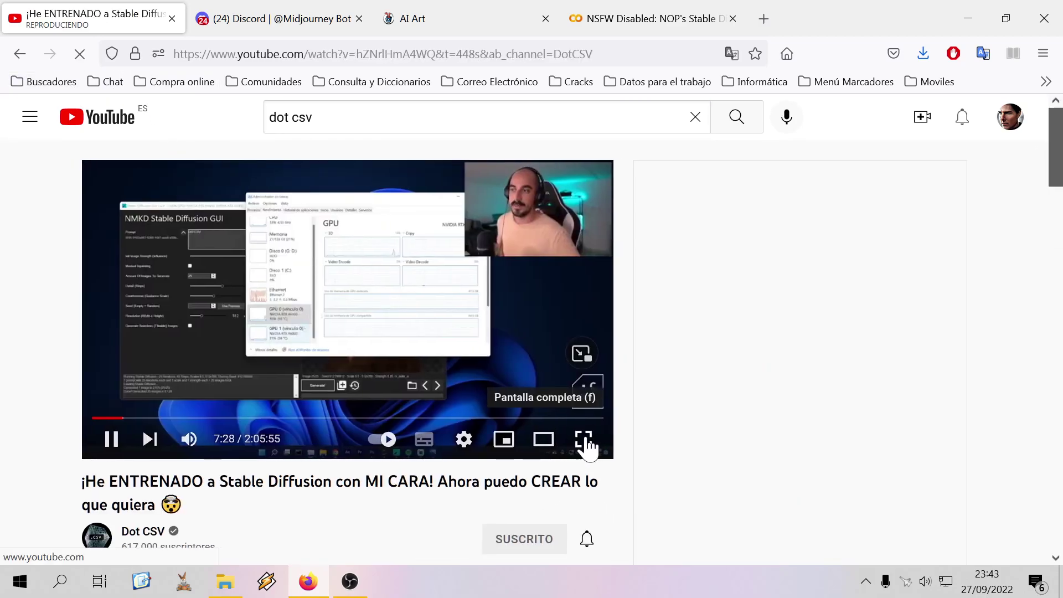
{"action": "left_click", "coordinate": [585, 439]}
{"action": "left_click", "coordinate": [180, 181]}
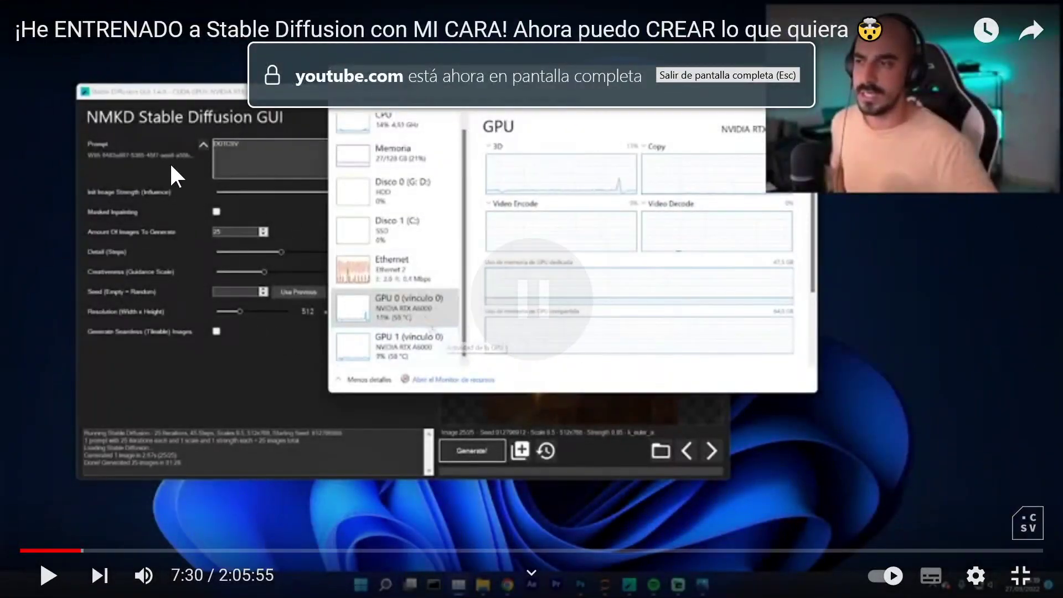
{"action": "left_click", "coordinate": [1004, 578]}
Search Google in a new tab for "nmkd stable diffusion gui" and open the tool's itch.io page
{"action": "left_click", "coordinate": [766, 19]}
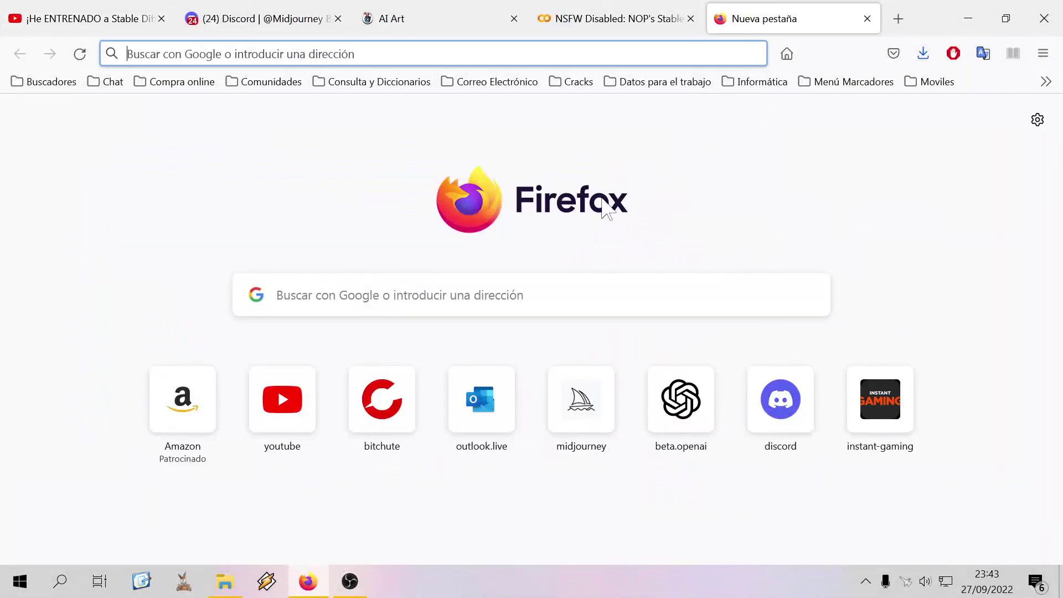
{"action": "left_click", "coordinate": [788, 55]}
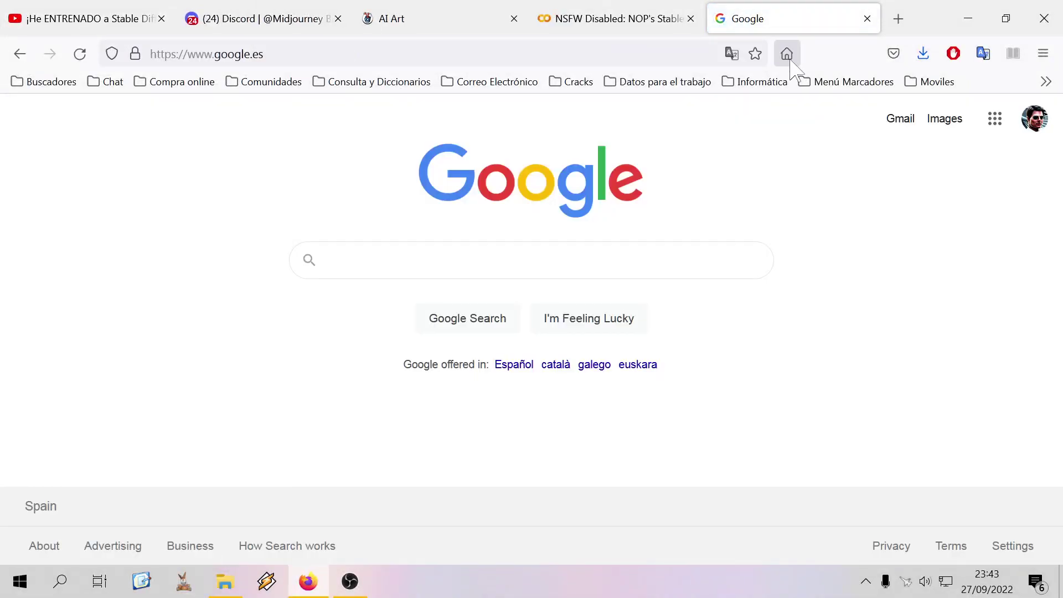
{"action": "type", "text": "nmkd st"}
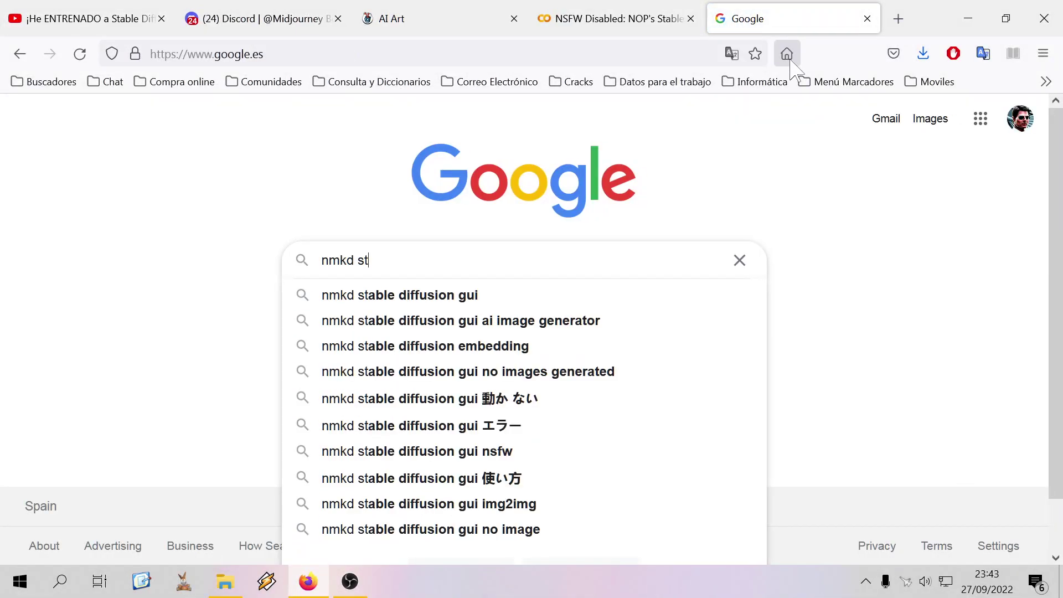
{"action": "key", "text": "Down"}
{"action": "key", "text": "Return"}
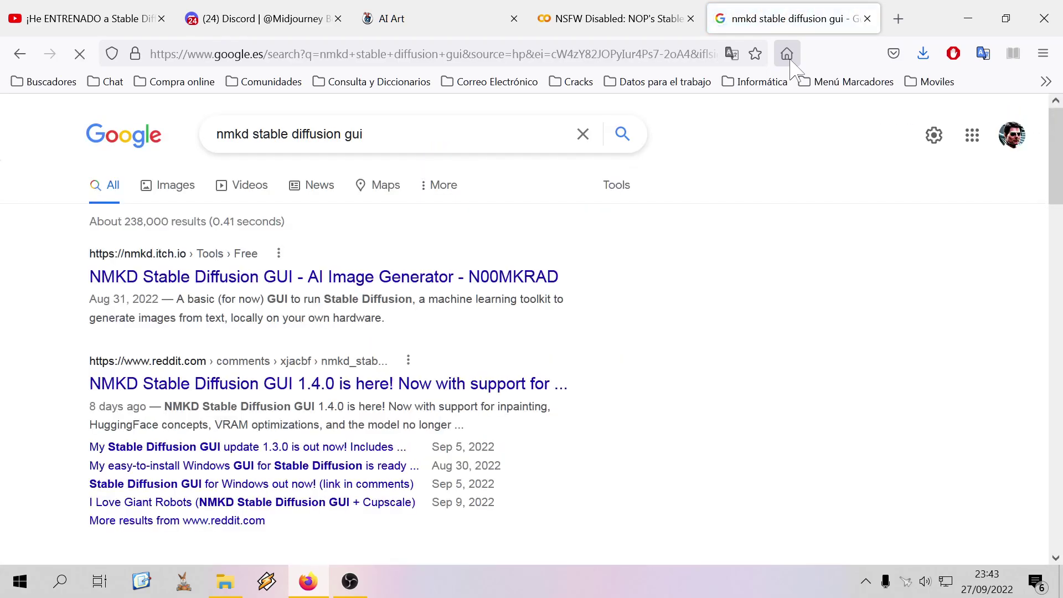
{"action": "left_click", "coordinate": [487, 279]}
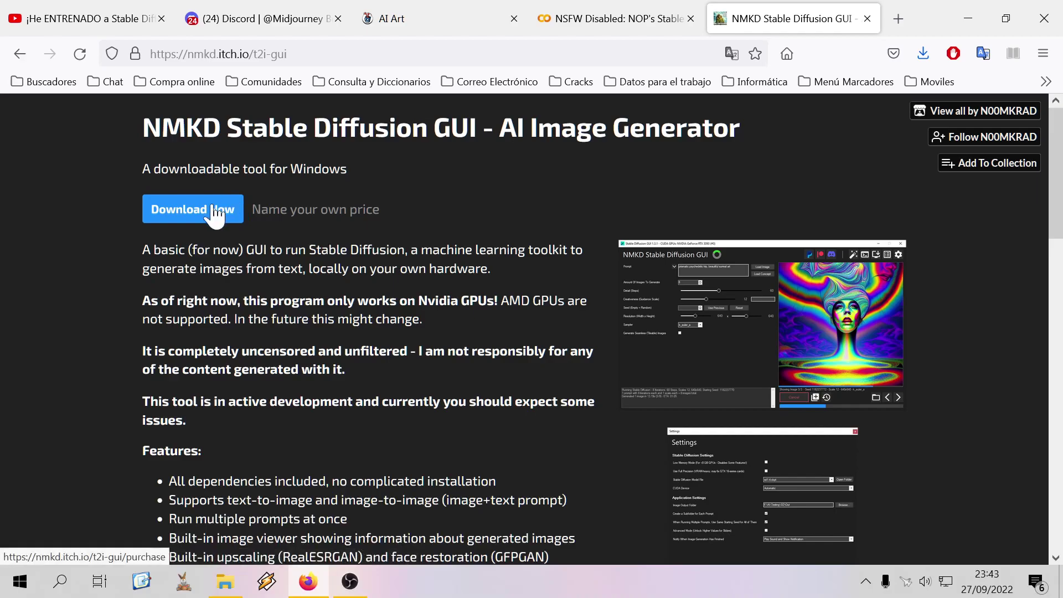
Download Stable Diffusion GUI 1.4.0 without making a payment, and close the thank-you message
{"action": "left_click", "coordinate": [215, 212]}
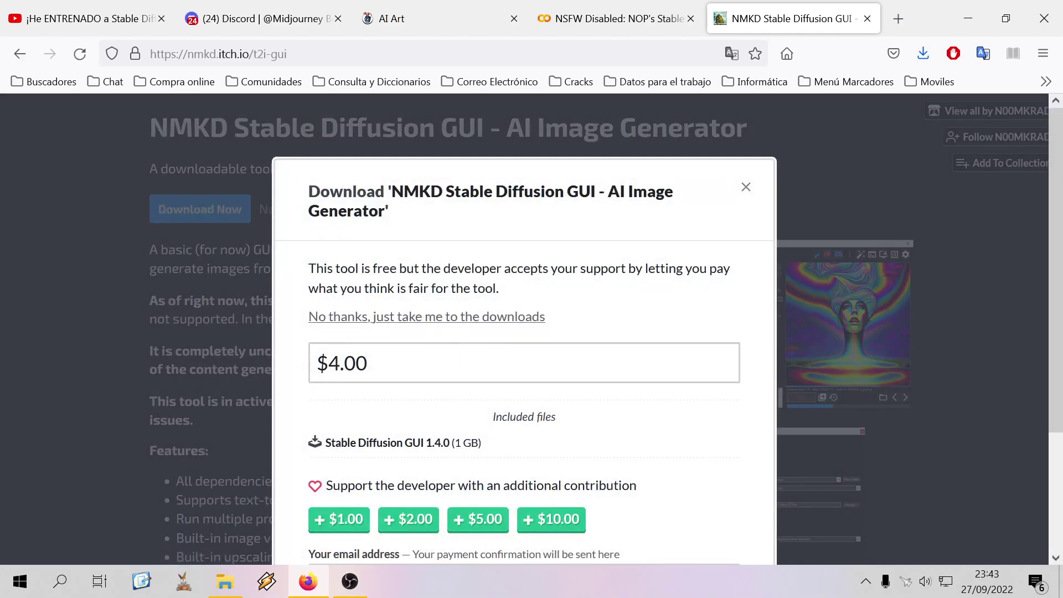
{"action": "left_click", "coordinate": [453, 317]}
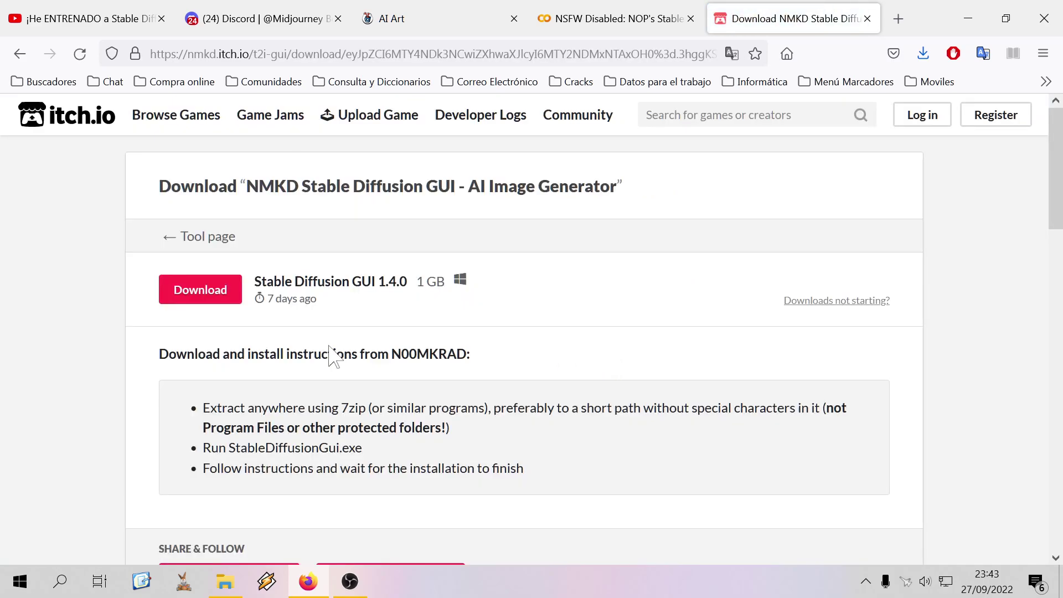
{"action": "left_click", "coordinate": [199, 293]}
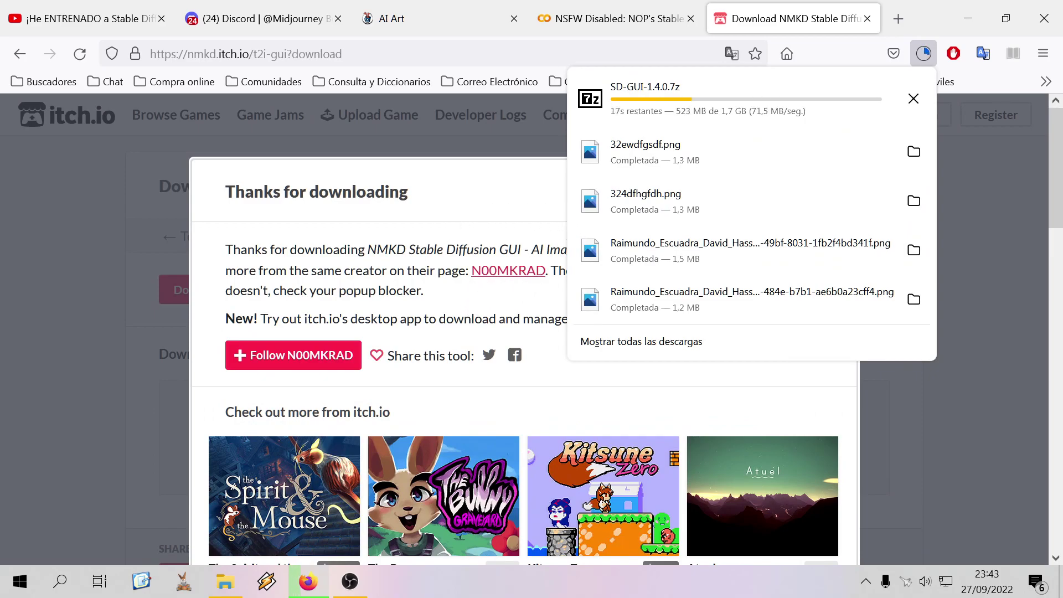
{"action": "left_click", "coordinate": [404, 260]}
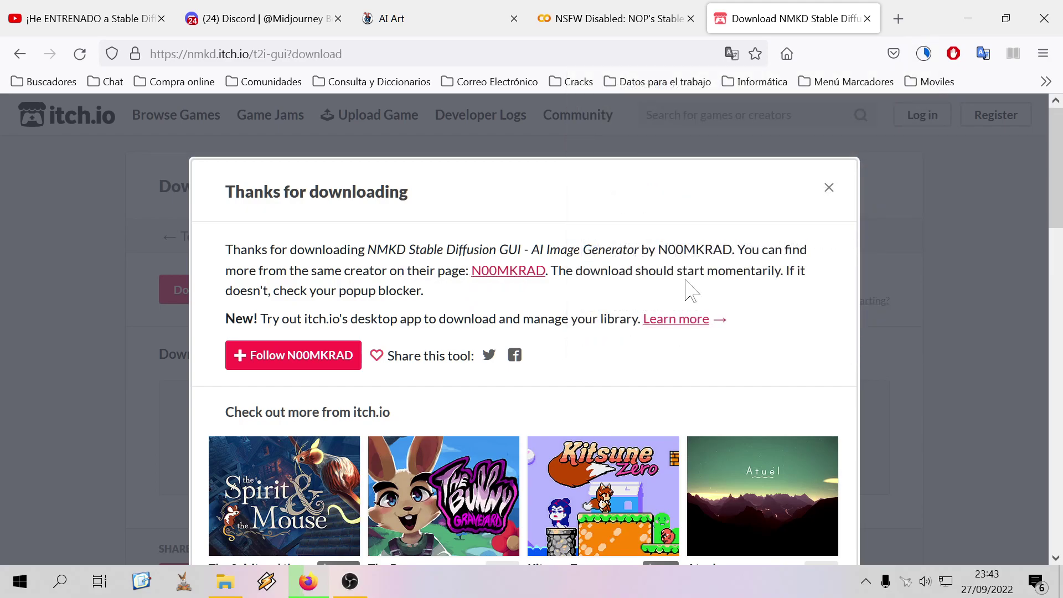
{"action": "scroll", "coordinate": [700, 293], "scroll_direction": "down", "scroll_amount": 3}
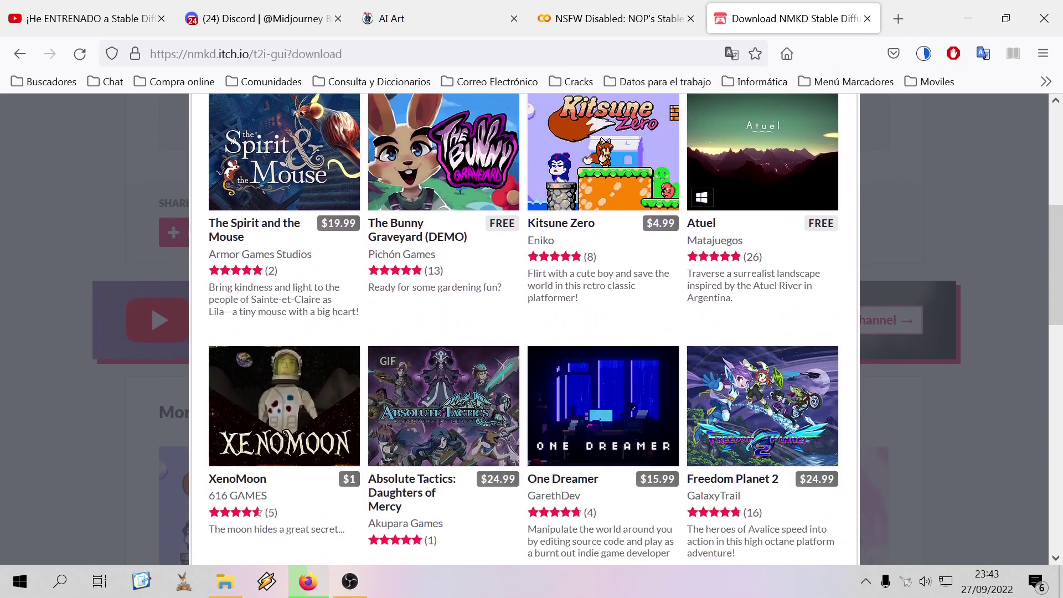
{"action": "scroll", "coordinate": [746, 269], "scroll_direction": "up", "scroll_amount": 6}
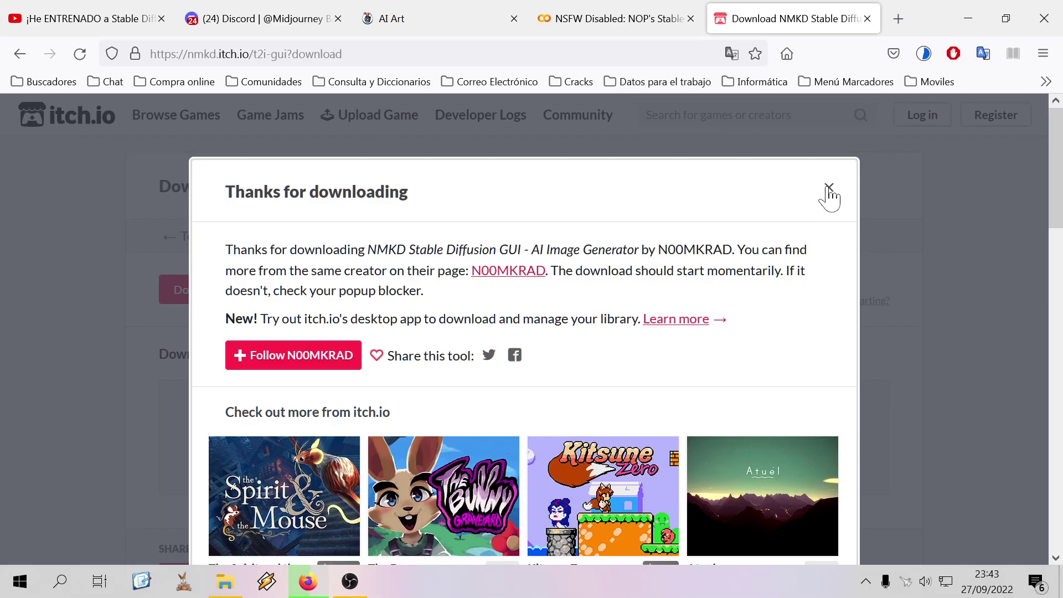
{"action": "left_click", "coordinate": [829, 188]}
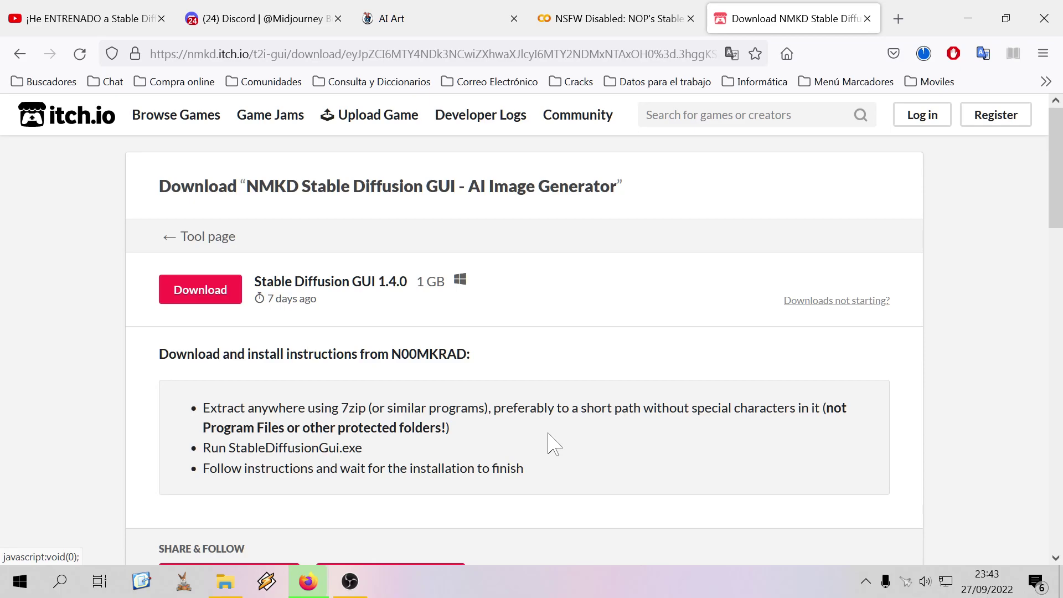
Review the generated images in the NOP's Stable Diffusion Colab notebook, then close the notebook and confirm leaving the page
{"action": "left_click", "coordinate": [655, 18]}
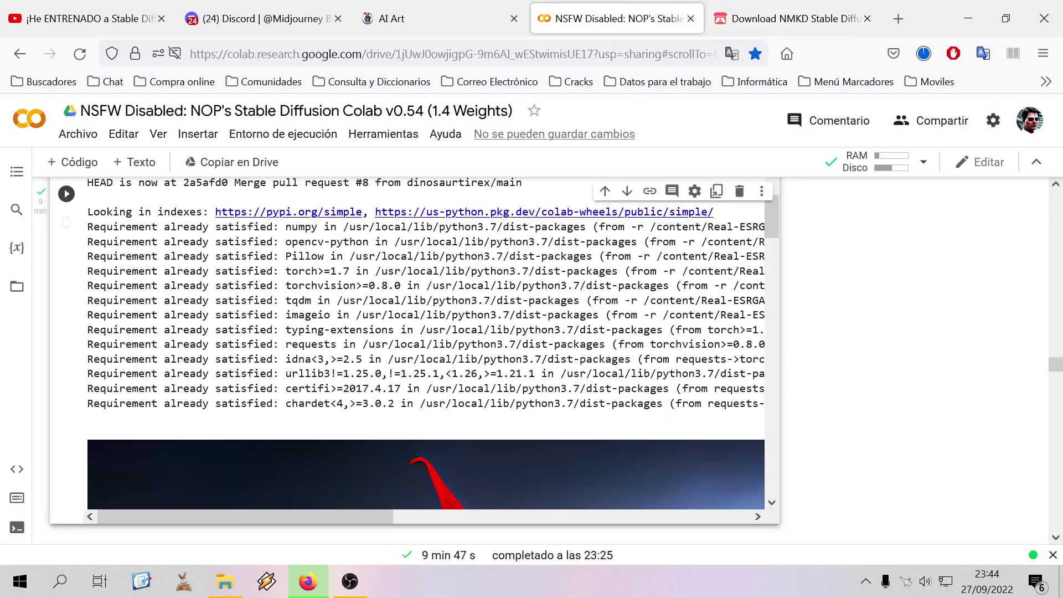
{"action": "left_click_drag", "start_coordinate": [772, 237], "coordinate": [783, 332]}
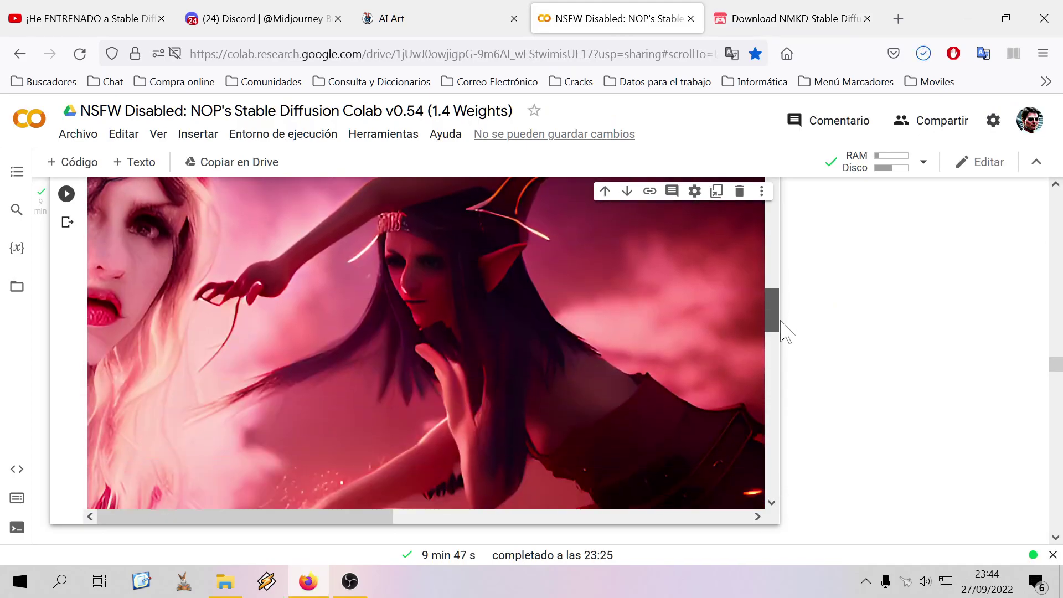
{"action": "left_click", "coordinate": [690, 18]}
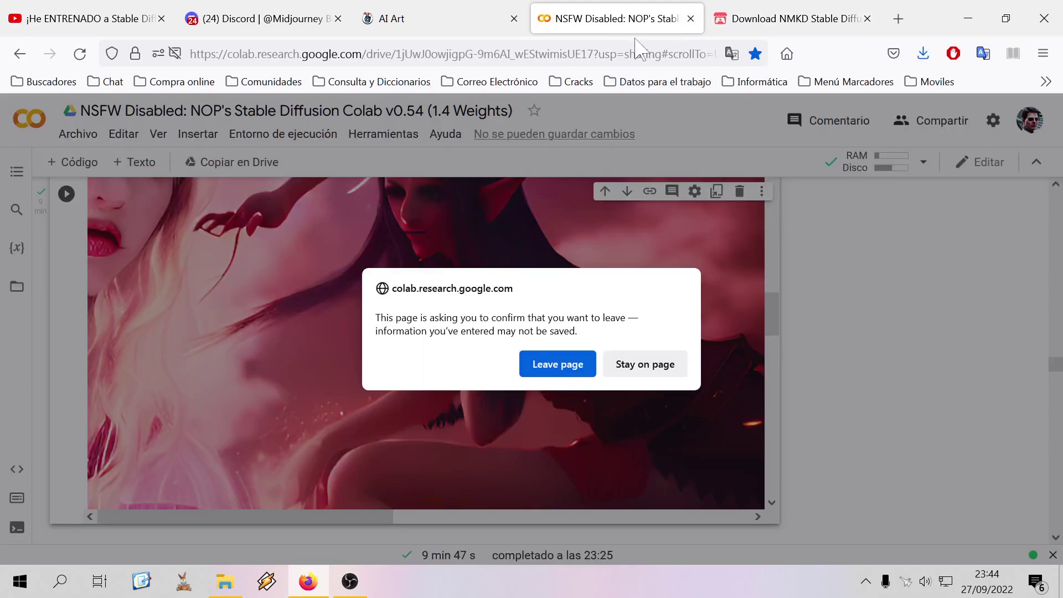
{"action": "left_click", "coordinate": [545, 371]}
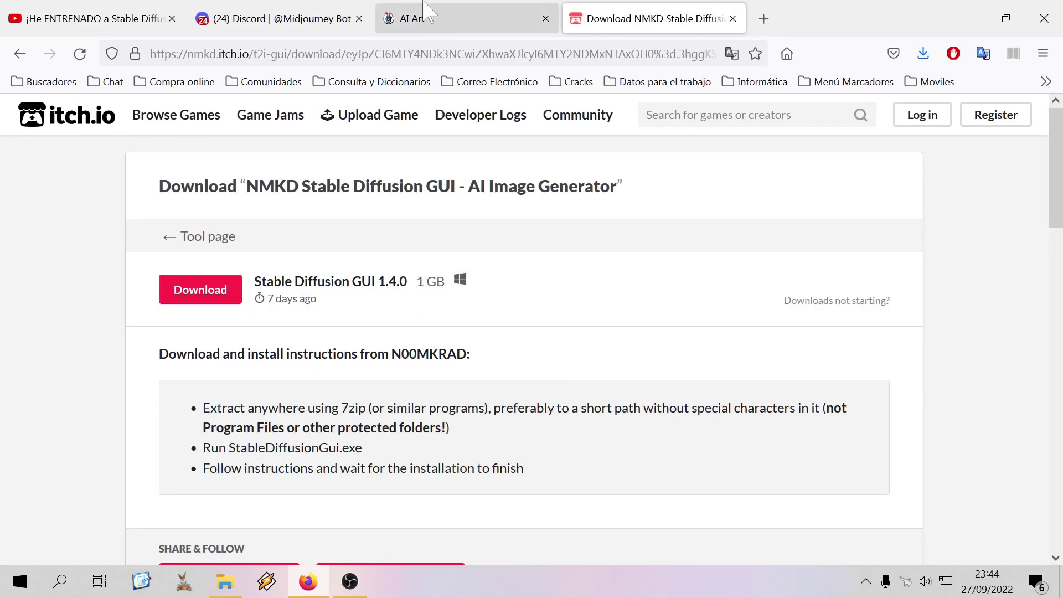
Switch to the AI Art site's My Art page and collapse the Public Gallery section
{"action": "scroll", "coordinate": [532, 437], "scroll_direction": "down", "scroll_amount": 5}
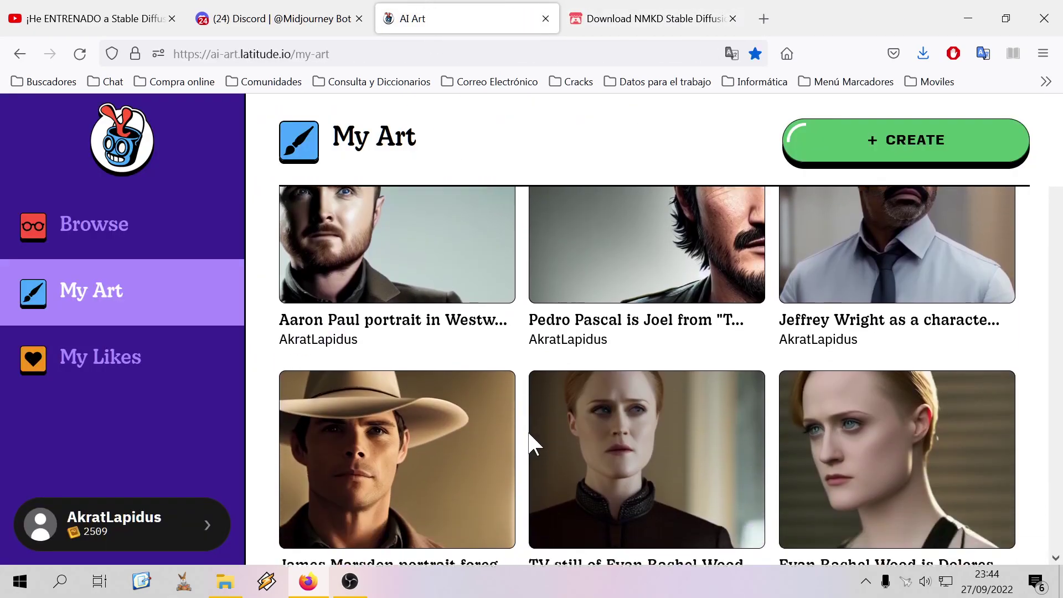
{"action": "scroll", "coordinate": [533, 443], "scroll_direction": "up", "scroll_amount": 5}
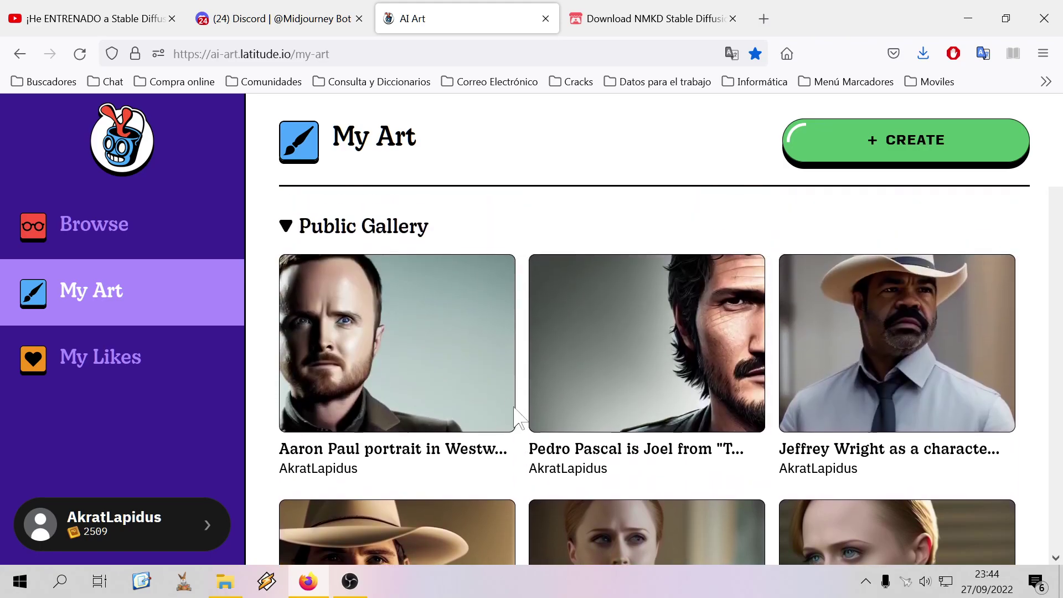
{"action": "left_click", "coordinate": [284, 227]}
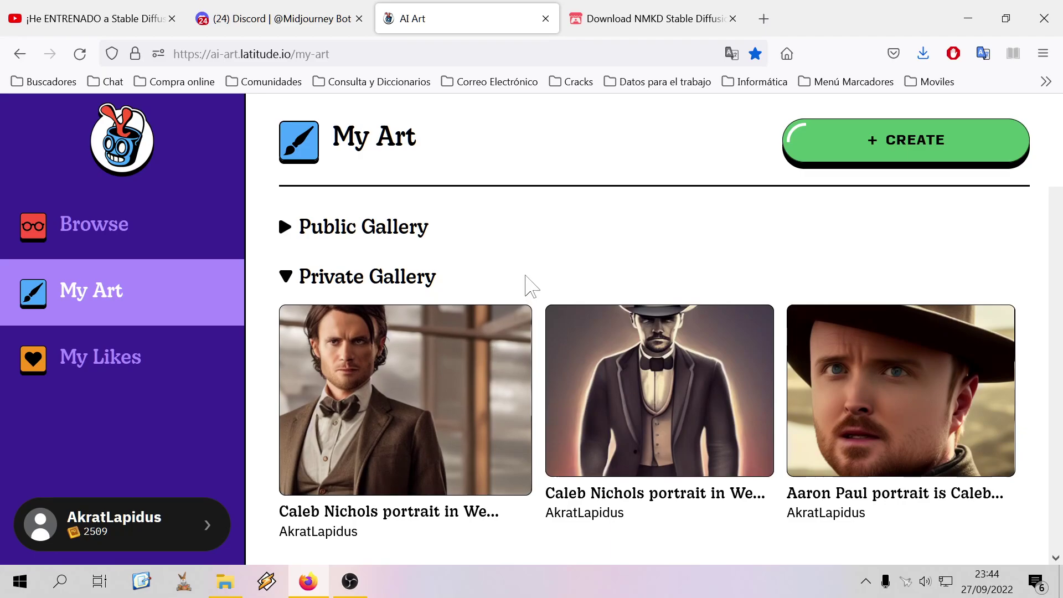
Look through the generated portraits and character images in the Private Gallery
{"action": "scroll", "coordinate": [560, 296], "scroll_direction": "down", "scroll_amount": 5}
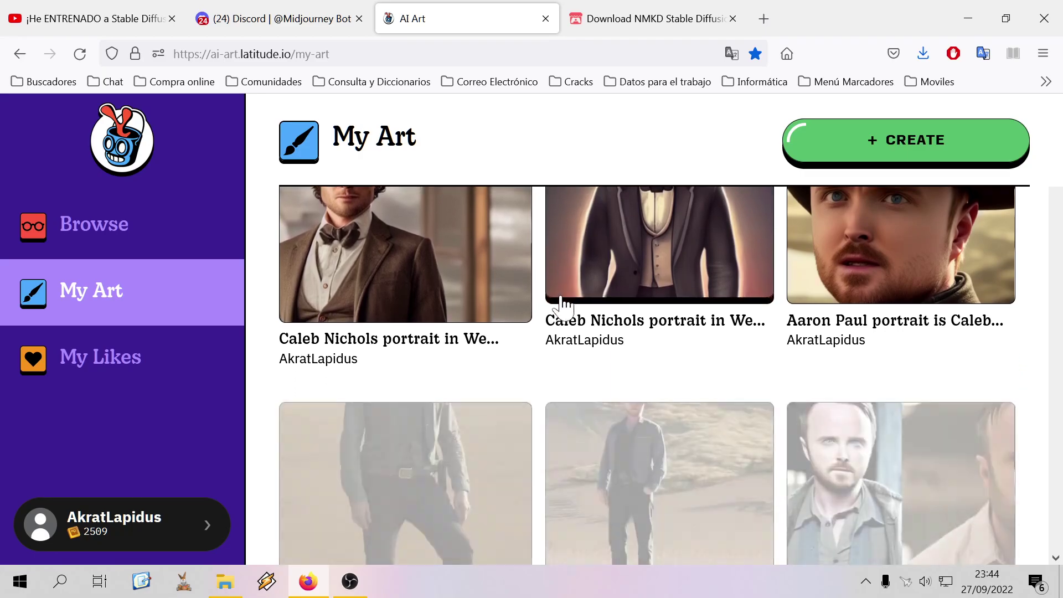
{"action": "scroll", "coordinate": [557, 291], "scroll_direction": "down", "scroll_amount": 6}
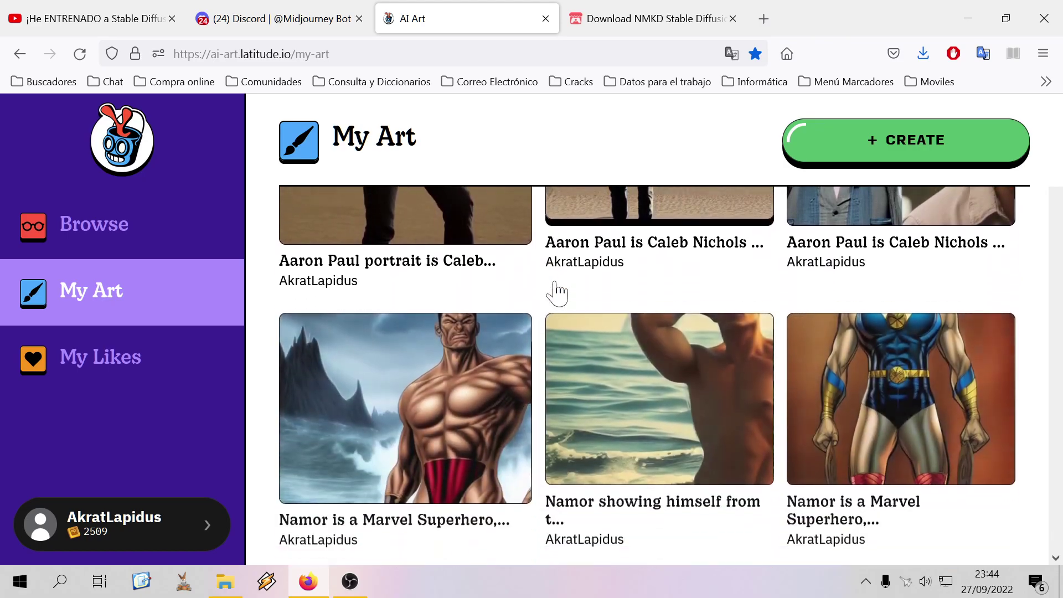
{"action": "scroll", "coordinate": [556, 291], "scroll_direction": "down", "scroll_amount": 5}
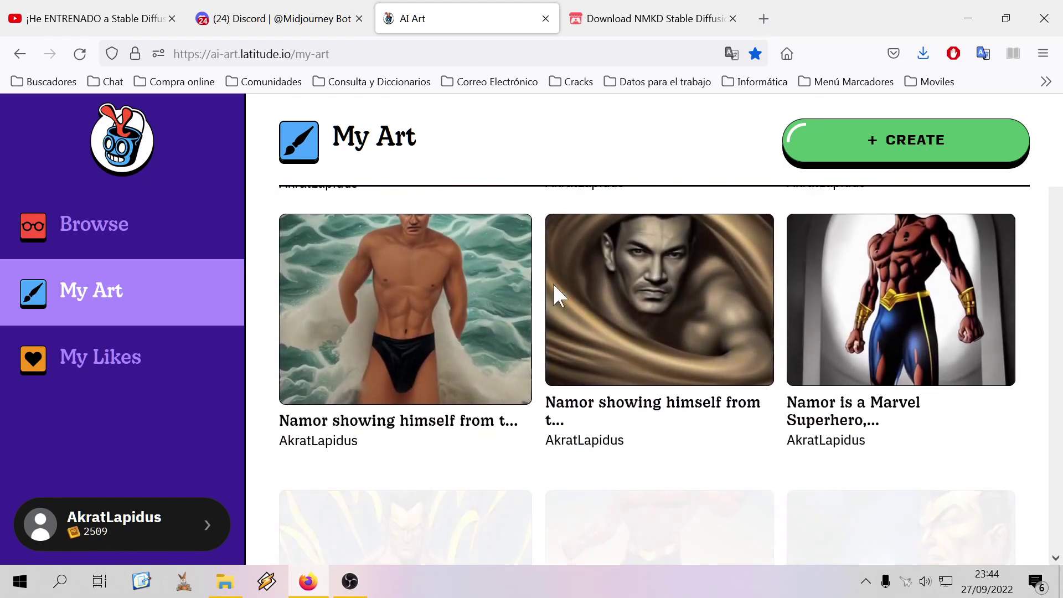
{"action": "scroll", "coordinate": [550, 289], "scroll_direction": "down", "scroll_amount": 3}
{"action": "scroll", "coordinate": [550, 302], "scroll_direction": "down", "scroll_amount": 3}
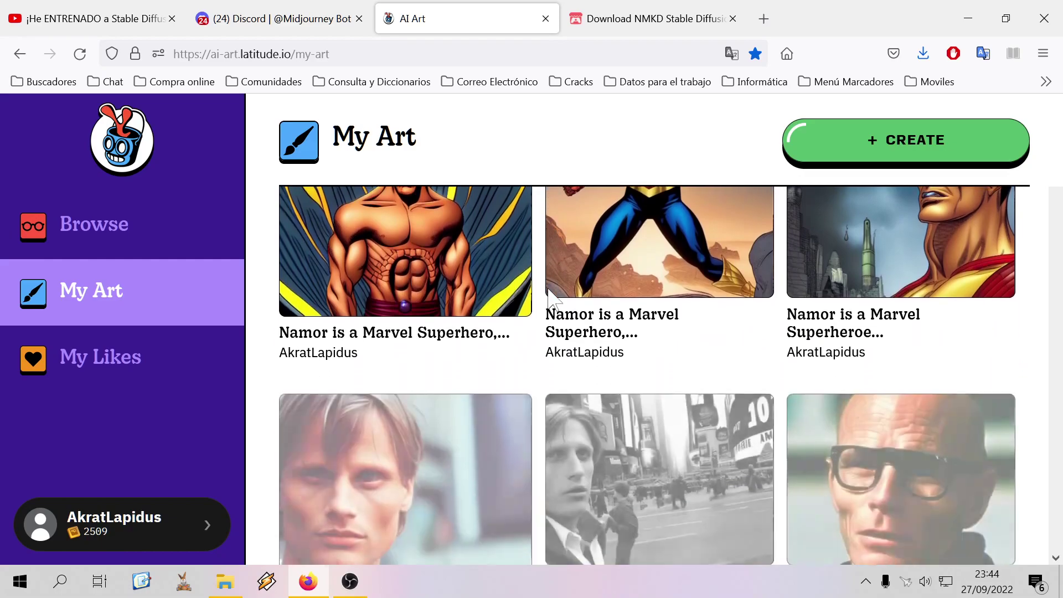
{"action": "scroll", "coordinate": [548, 310], "scroll_direction": "down", "scroll_amount": 1}
{"action": "scroll", "coordinate": [547, 313], "scroll_direction": "up", "scroll_amount": 4}
{"action": "scroll", "coordinate": [545, 318], "scroll_direction": "down", "scroll_amount": 4}
{"action": "scroll", "coordinate": [546, 324], "scroll_direction": "down", "scroll_amount": 4}
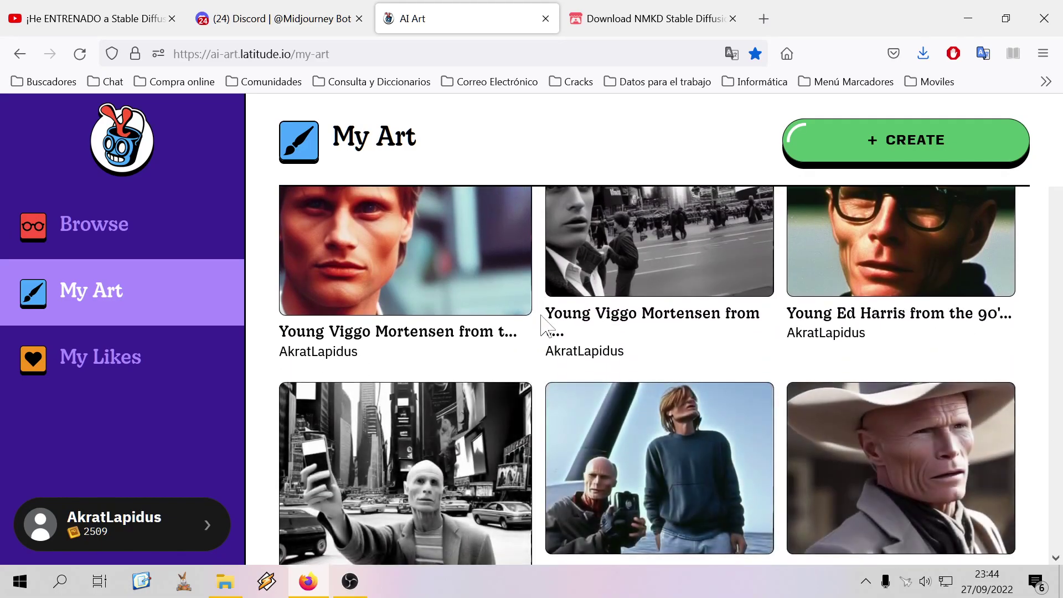
{"action": "scroll", "coordinate": [545, 324], "scroll_direction": "down", "scroll_amount": 1}
{"action": "scroll", "coordinate": [545, 324], "scroll_direction": "down", "scroll_amount": 1}
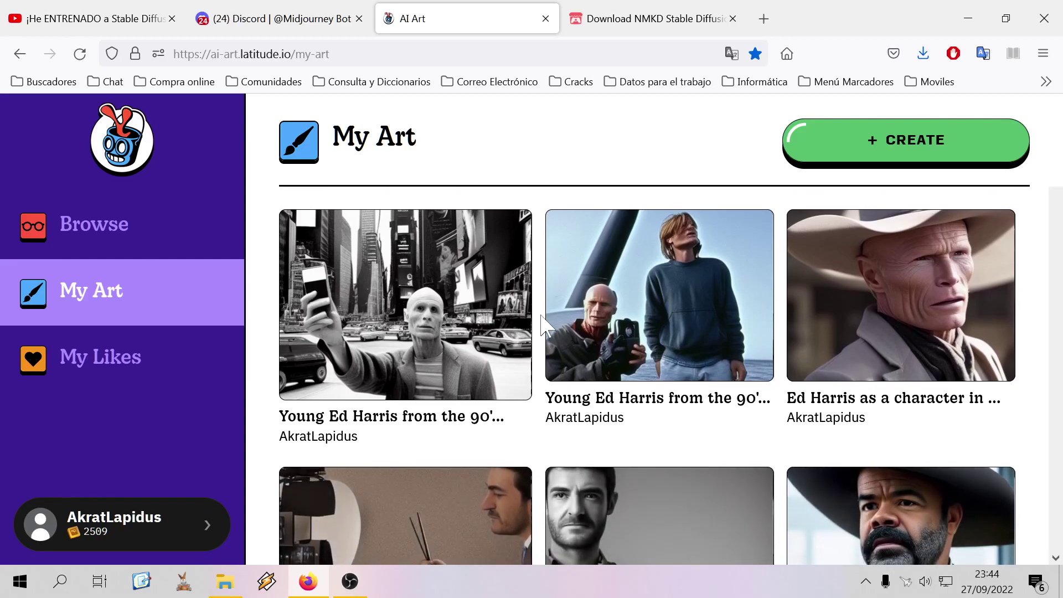
{"action": "scroll", "coordinate": [542, 321], "scroll_direction": "down", "scroll_amount": 2}
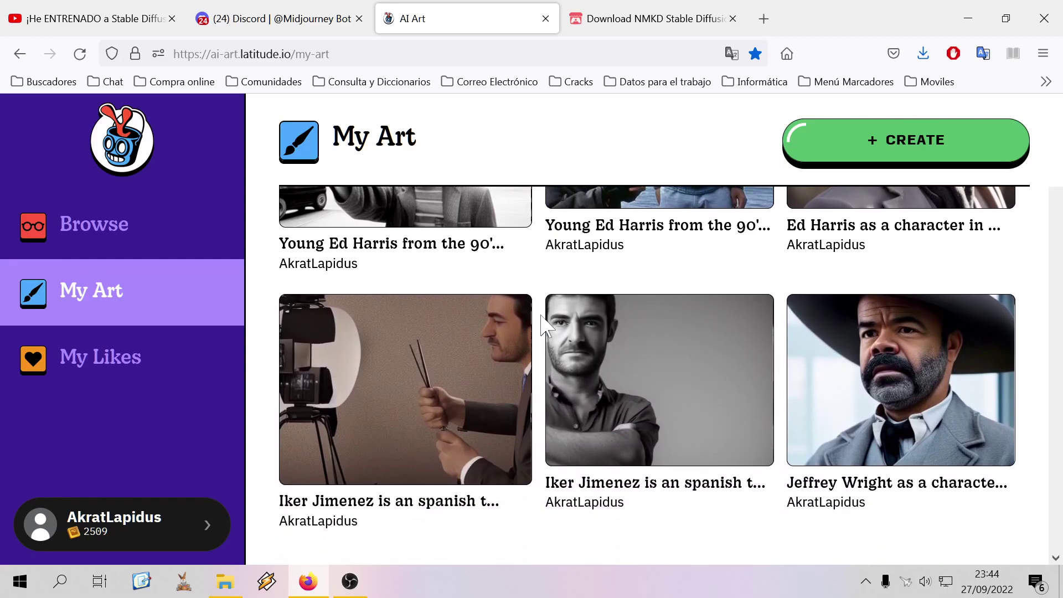
{"action": "scroll", "coordinate": [545, 323], "scroll_direction": "down", "scroll_amount": 2}
{"action": "scroll", "coordinate": [545, 324], "scroll_direction": "up", "scroll_amount": 2}
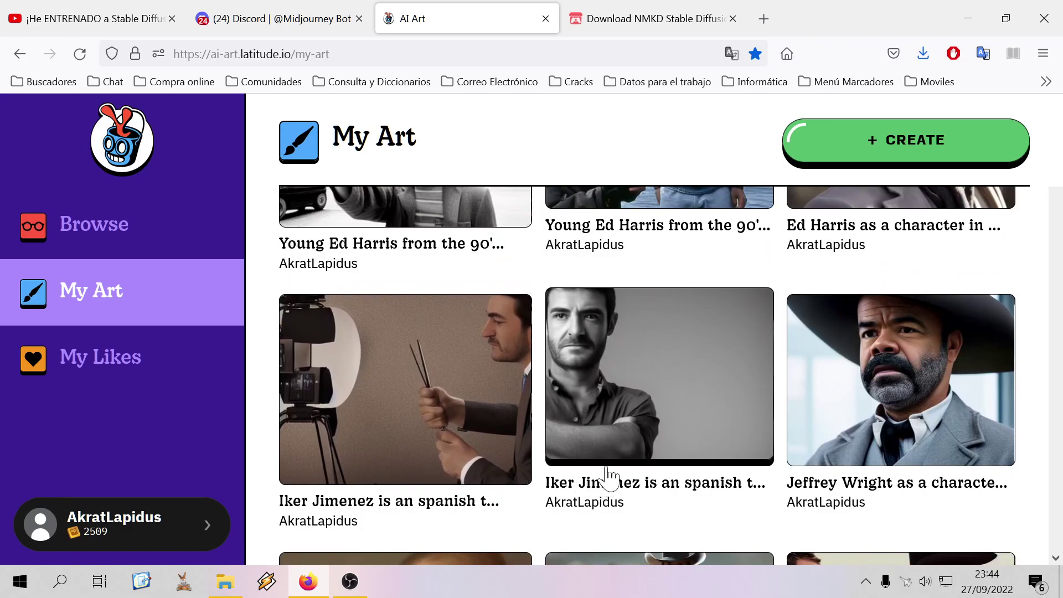
{"action": "scroll", "coordinate": [609, 478], "scroll_direction": "down", "scroll_amount": 1}
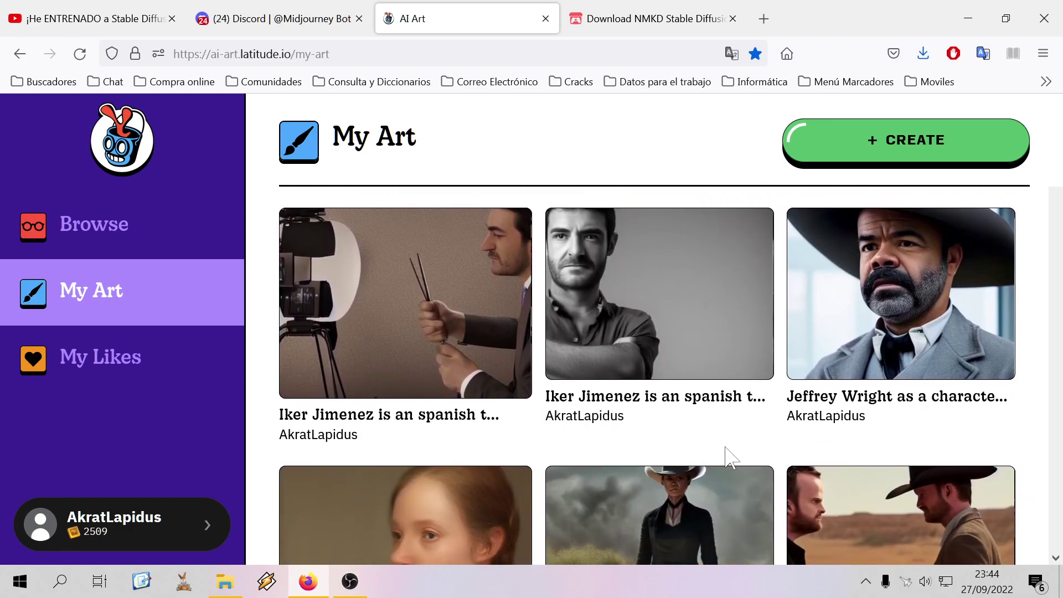
{"action": "scroll", "coordinate": [674, 454], "scroll_direction": "down", "scroll_amount": 2}
{"action": "scroll", "coordinate": [661, 448], "scroll_direction": "down", "scroll_amount": 2}
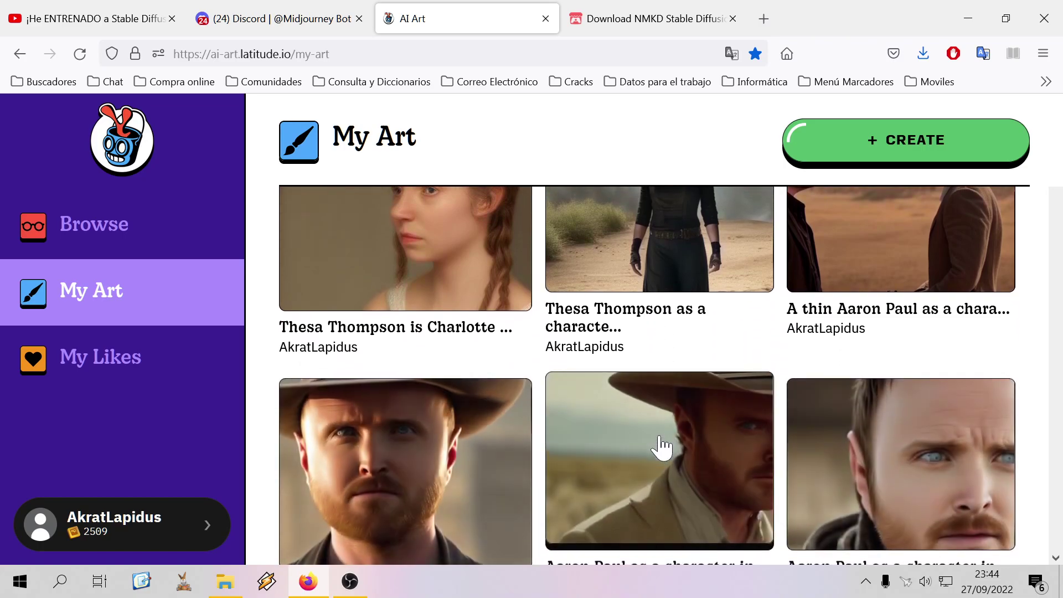
{"action": "scroll", "coordinate": [663, 446], "scroll_direction": "down", "scroll_amount": 2}
{"action": "scroll", "coordinate": [663, 446], "scroll_direction": "down", "scroll_amount": 3}
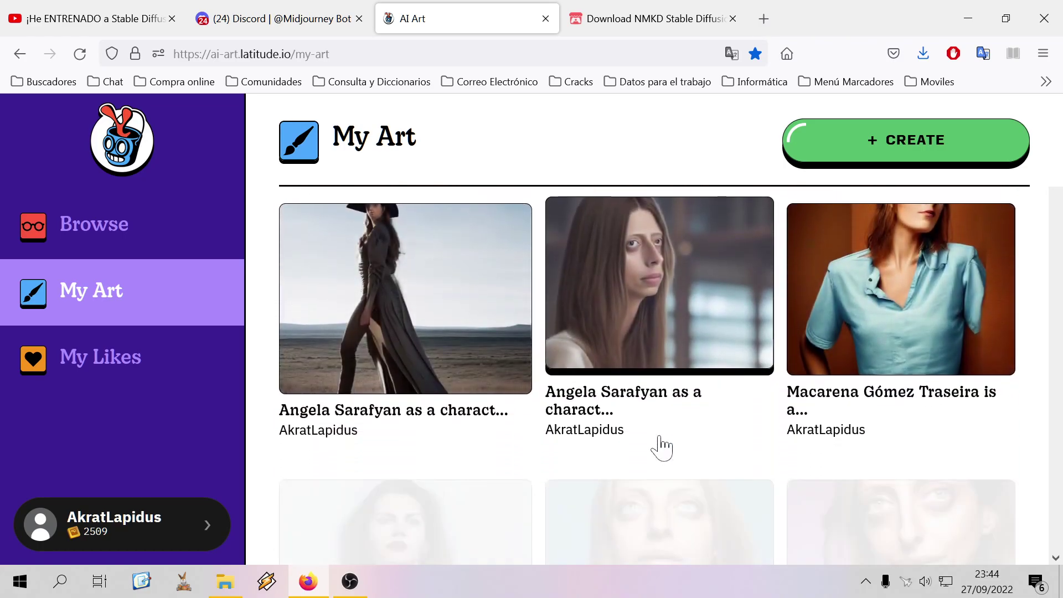
{"action": "scroll", "coordinate": [661, 446], "scroll_direction": "down", "scroll_amount": 2}
{"action": "scroll", "coordinate": [662, 446], "scroll_direction": "down", "scroll_amount": 1}
{"action": "scroll", "coordinate": [660, 444], "scroll_direction": "down", "scroll_amount": 2}
{"action": "scroll", "coordinate": [610, 451], "scroll_direction": "up", "scroll_amount": 2}
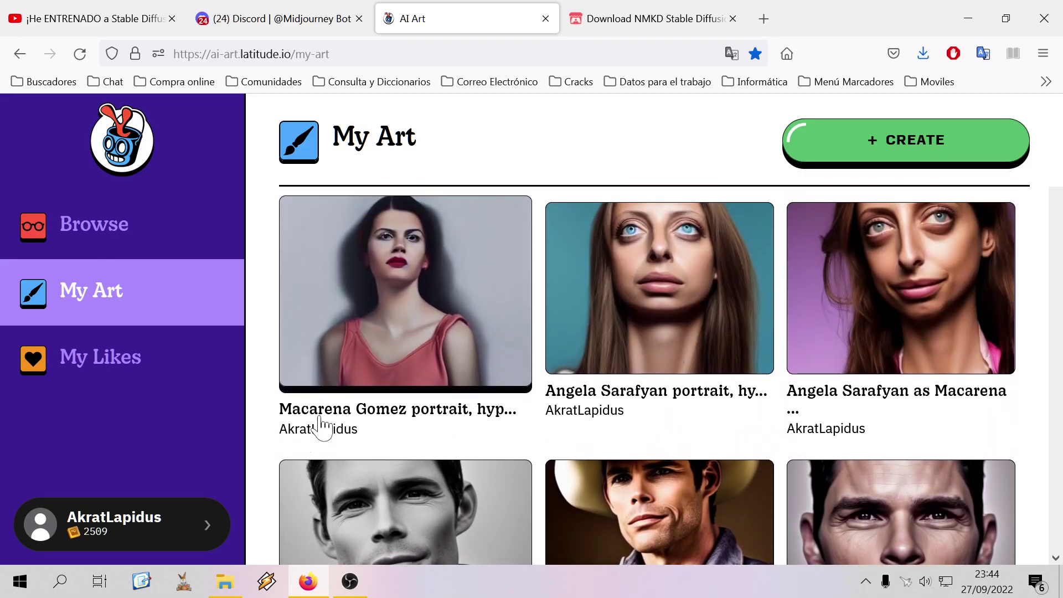
{"action": "scroll", "coordinate": [631, 449], "scroll_direction": "down", "scroll_amount": 3}
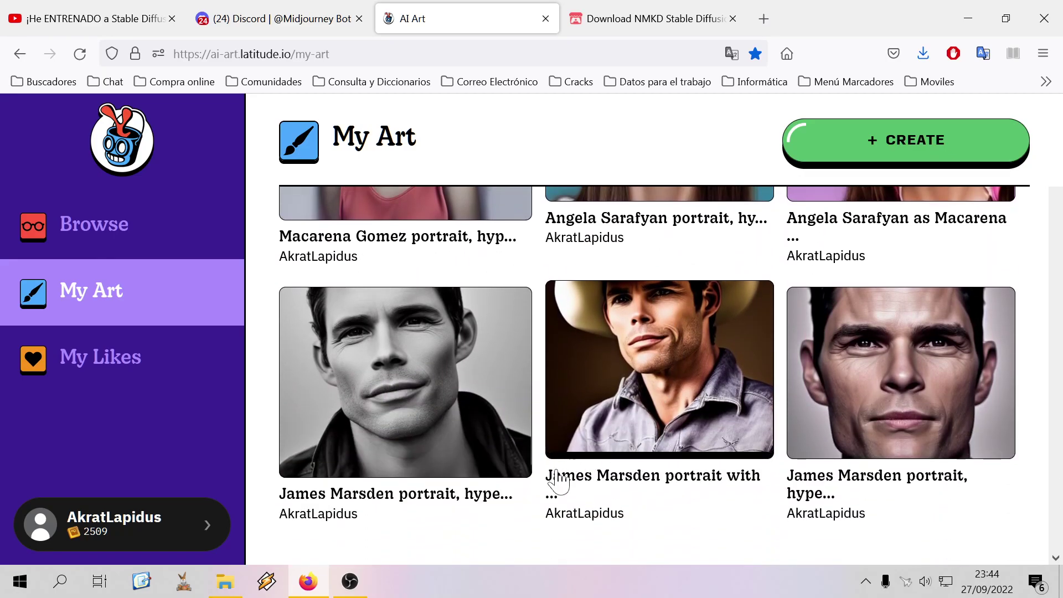
{"action": "scroll", "coordinate": [554, 465], "scroll_direction": "down", "scroll_amount": 3}
{"action": "scroll", "coordinate": [549, 449], "scroll_direction": "down", "scroll_amount": 4}
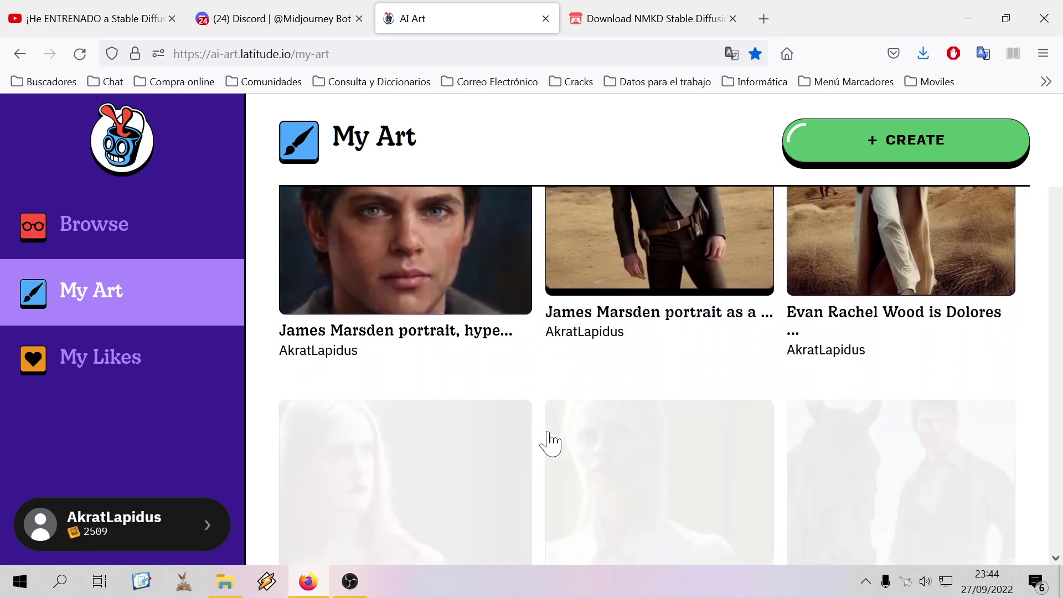
{"action": "scroll", "coordinate": [550, 443], "scroll_direction": "down", "scroll_amount": 3}
{"action": "scroll", "coordinate": [551, 441], "scroll_direction": "down", "scroll_amount": 3}
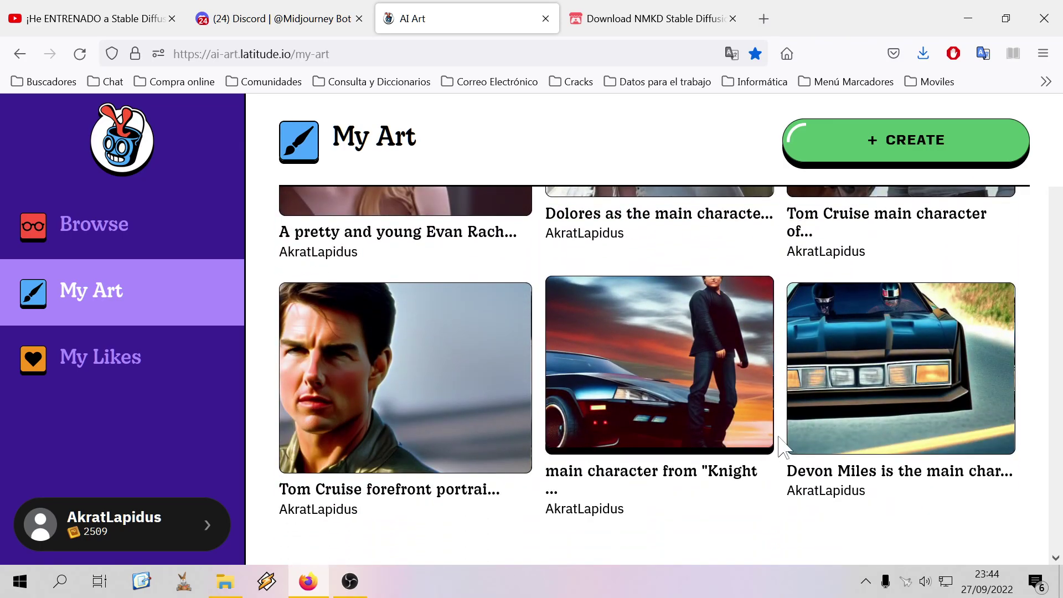
{"action": "scroll", "coordinate": [778, 443], "scroll_direction": "up", "scroll_amount": 3}
{"action": "scroll", "coordinate": [779, 443], "scroll_direction": "down", "scroll_amount": 6}
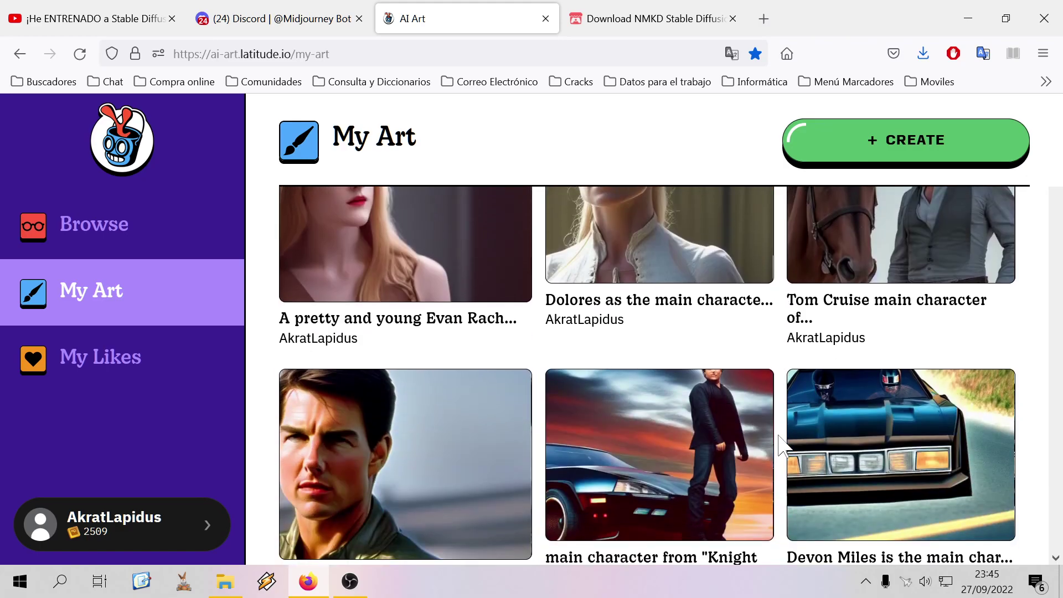
{"action": "scroll", "coordinate": [742, 413], "scroll_direction": "down", "scroll_amount": 2}
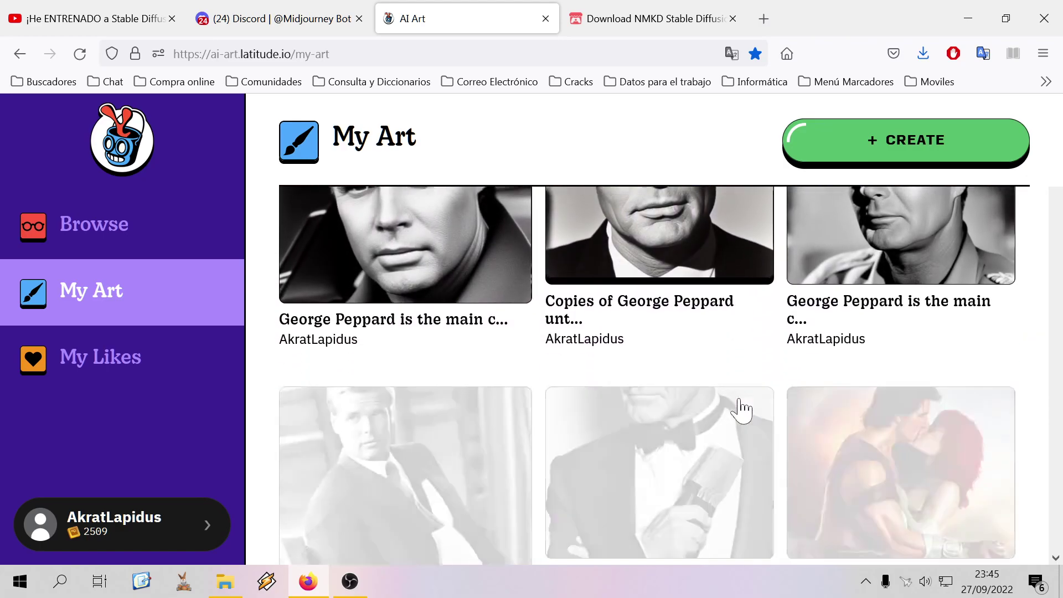
{"action": "scroll", "coordinate": [614, 396], "scroll_direction": "up", "scroll_amount": 2}
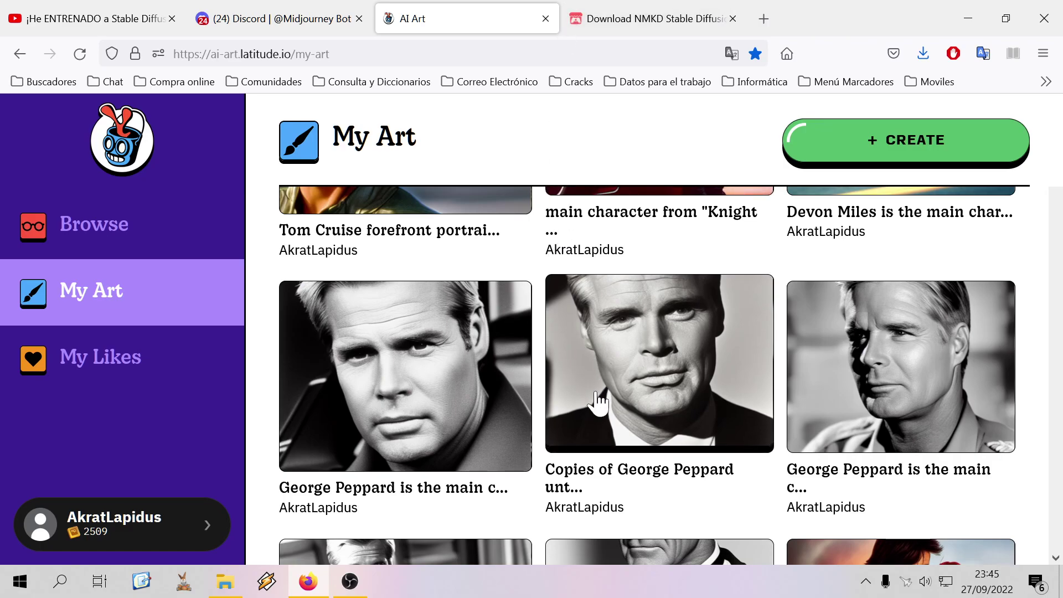
{"action": "scroll", "coordinate": [593, 403], "scroll_direction": "down", "scroll_amount": 3}
{"action": "scroll", "coordinate": [534, 378], "scroll_direction": "down", "scroll_amount": 5}
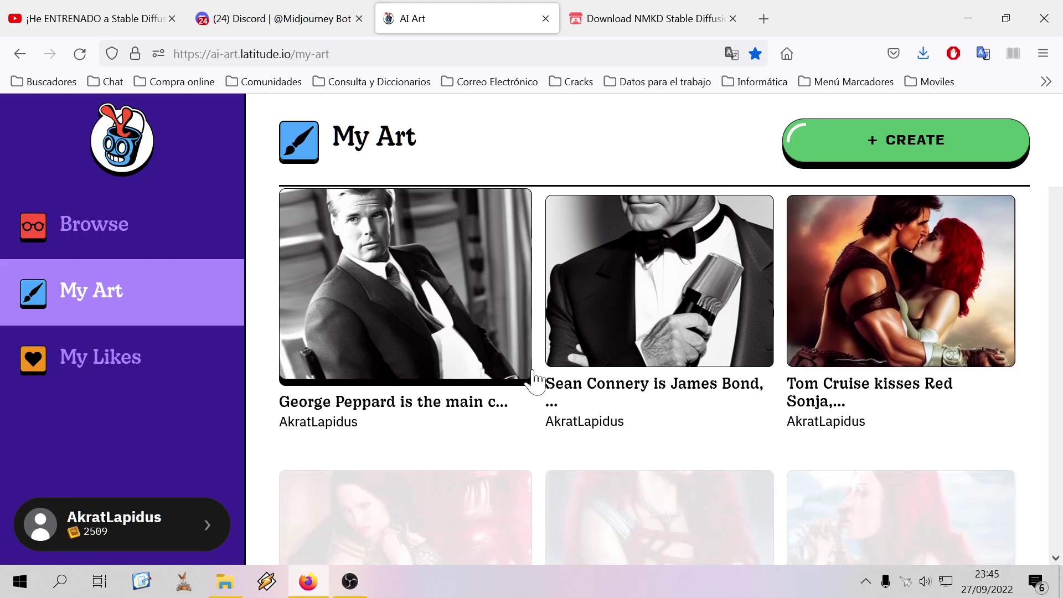
{"action": "scroll", "coordinate": [533, 378], "scroll_direction": "down", "scroll_amount": 8}
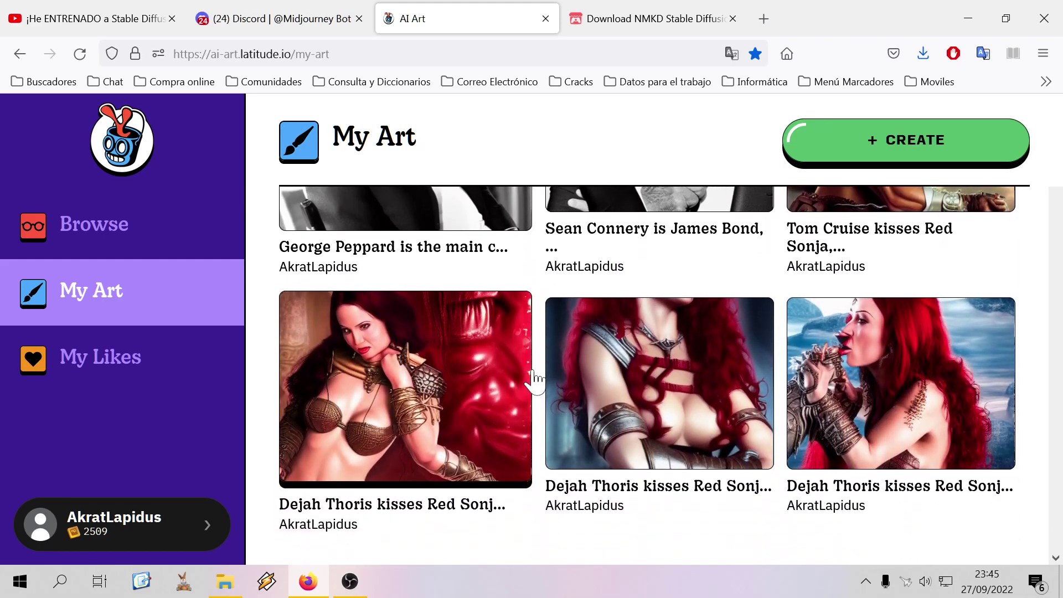
{"action": "scroll", "coordinate": [533, 378], "scroll_direction": "down", "scroll_amount": 10}
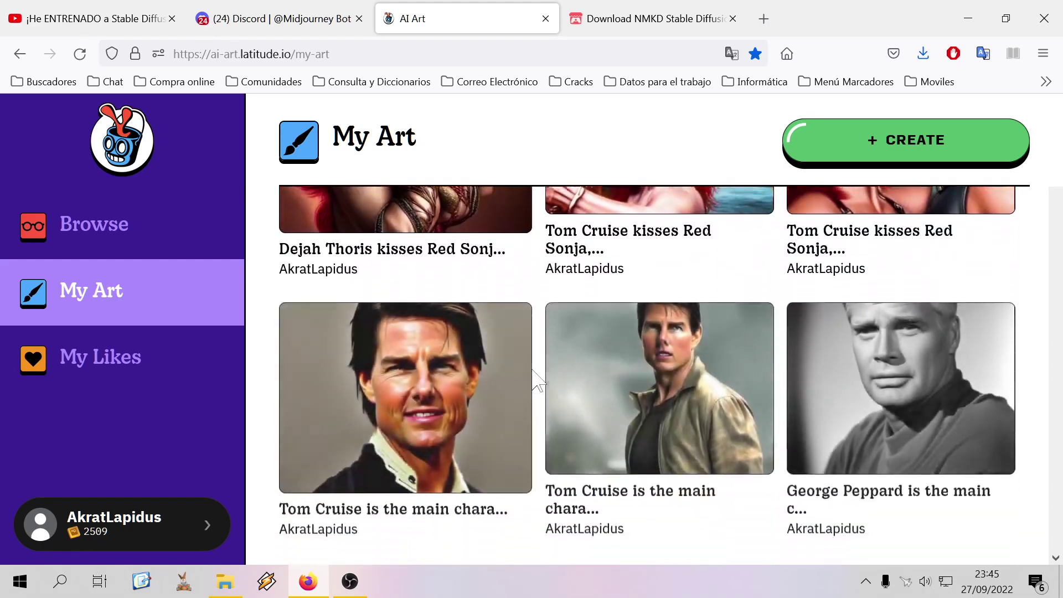
{"action": "scroll", "coordinate": [534, 378], "scroll_direction": "down", "scroll_amount": 7}
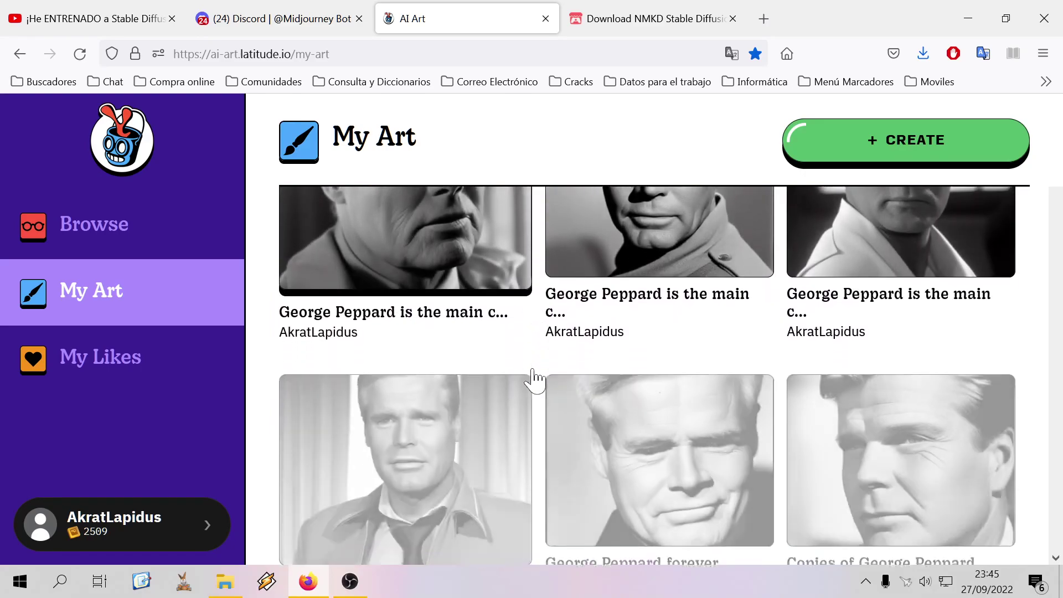
{"action": "scroll", "coordinate": [534, 378], "scroll_direction": "down", "scroll_amount": 8}
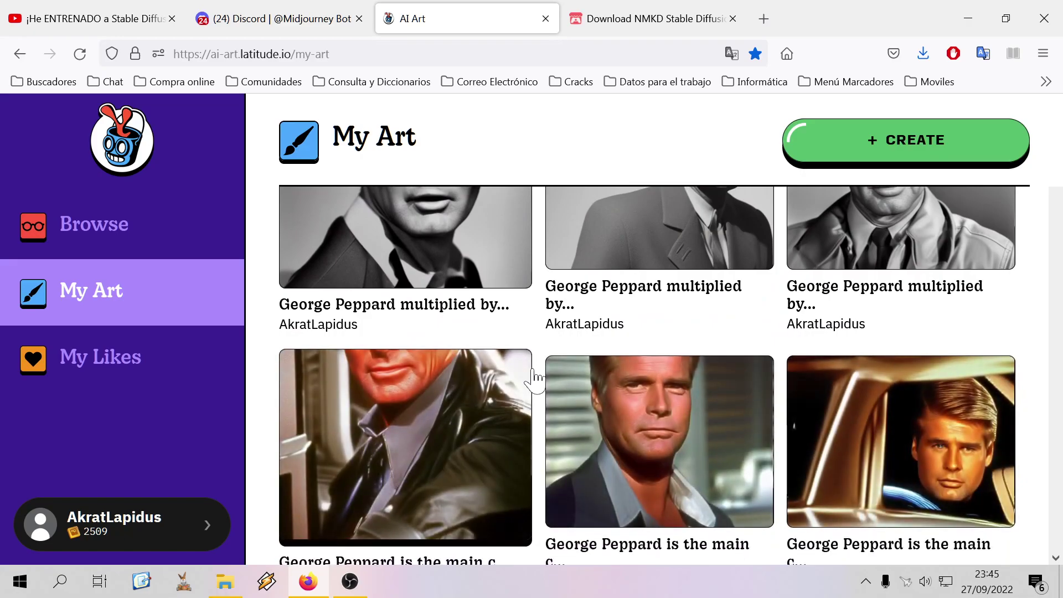
{"action": "scroll", "coordinate": [533, 378], "scroll_direction": "down", "scroll_amount": 5}
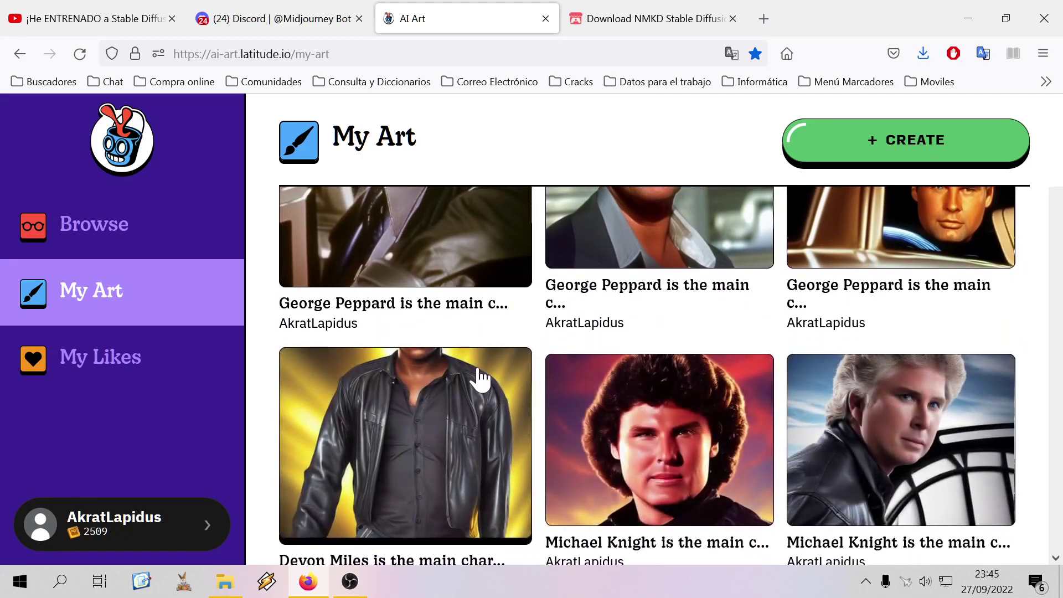
Generate a Stable Diffusion BETA image from the prompt "George Peppard photo colourized, hyperdetailed, photorrealist, cinematic, 8k"
{"action": "left_click", "coordinate": [905, 138]}
{"action": "scroll", "coordinate": [447, 372], "scroll_direction": "down", "scroll_amount": 10}
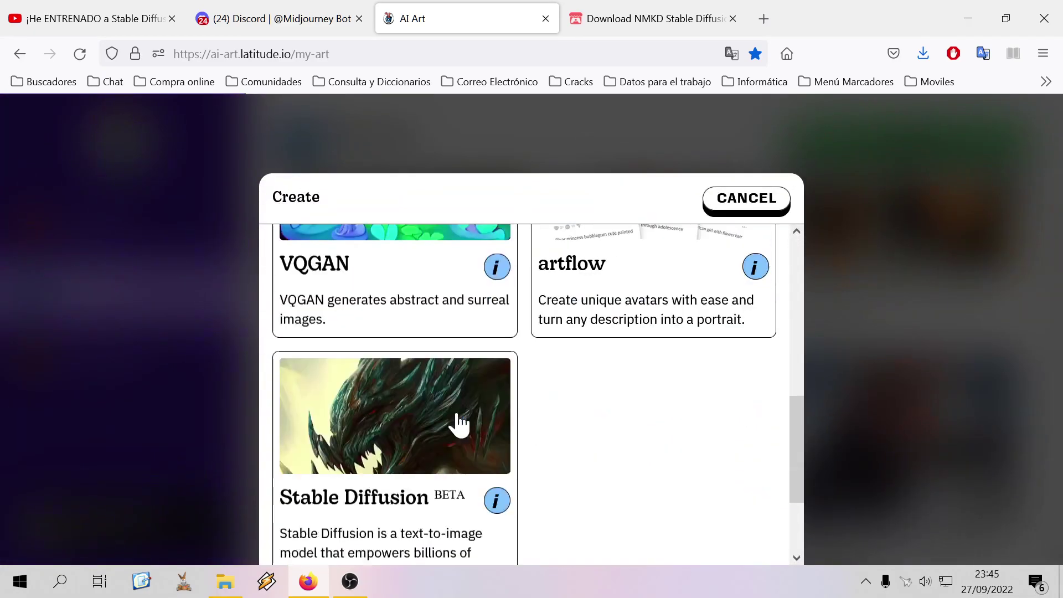
{"action": "left_click", "coordinate": [429, 417]}
{"action": "scroll", "coordinate": [437, 362], "scroll_direction": "up", "scroll_amount": 5}
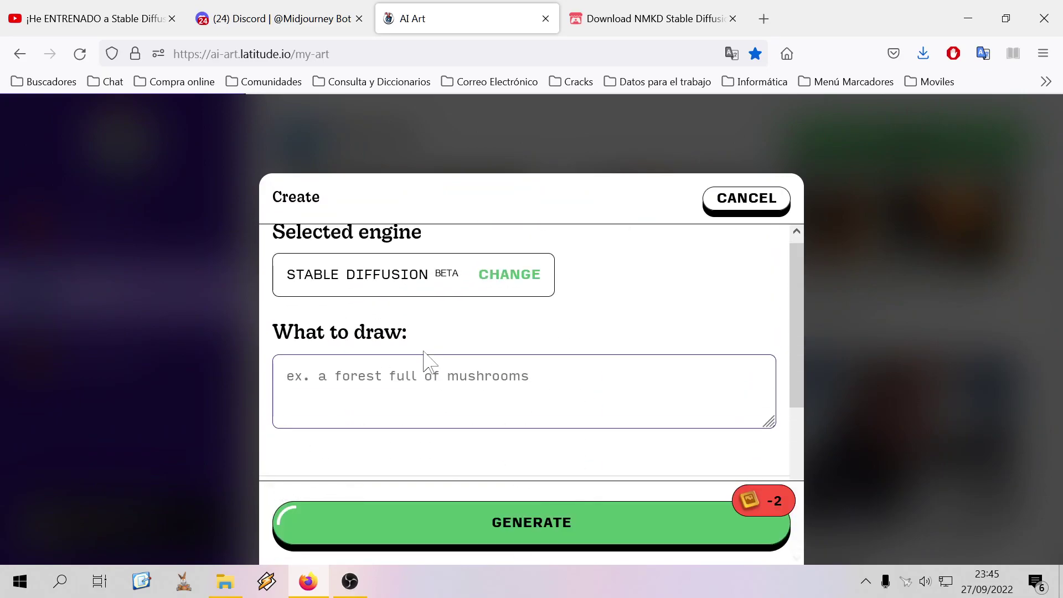
{"action": "type", "text": "G"}
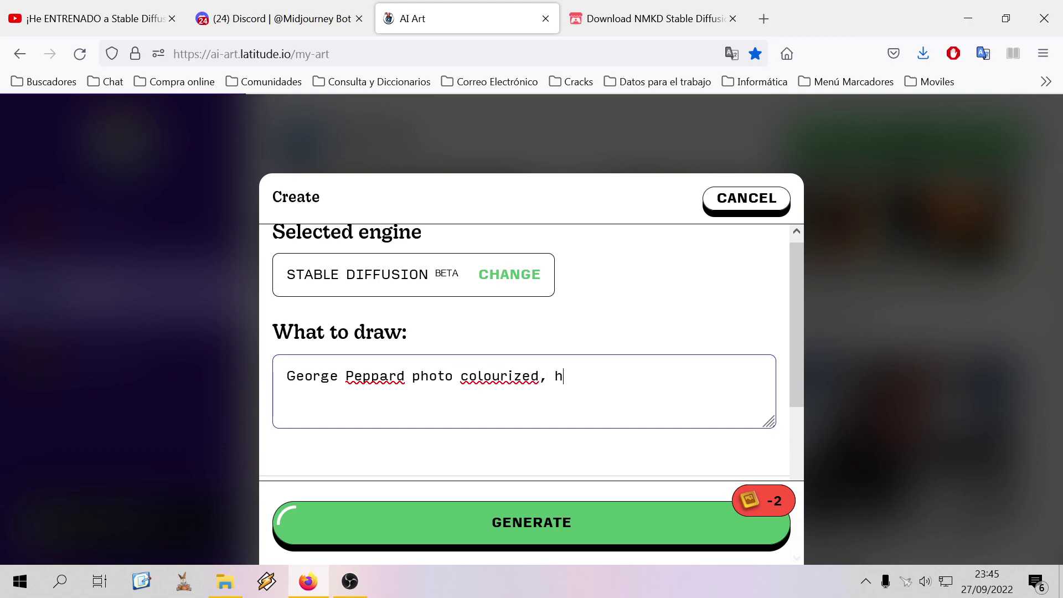
{"action": "type", "text": "led, "}
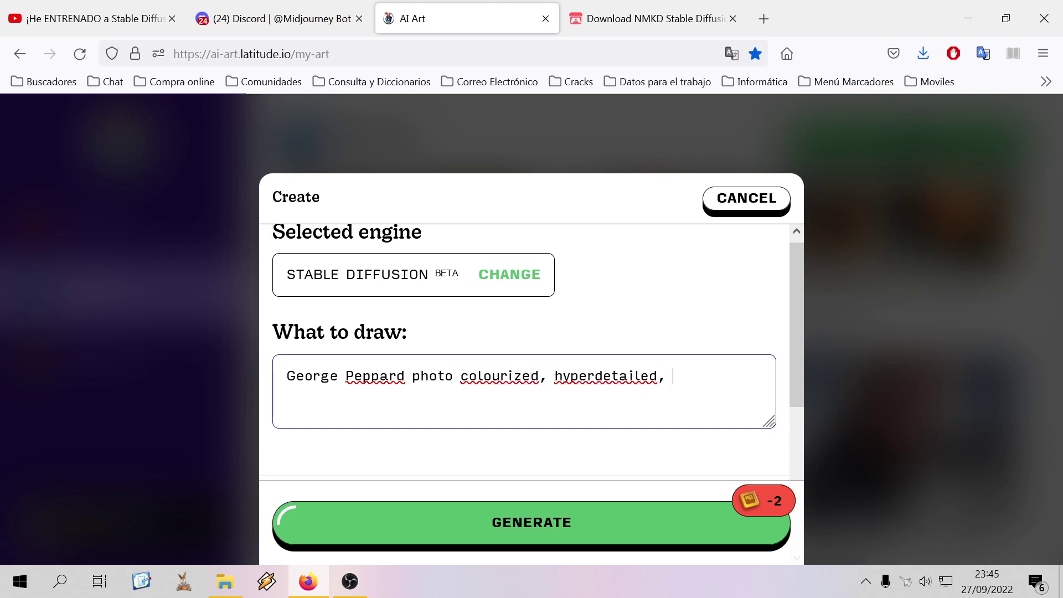
{"action": "type", "text": "photorreali"}
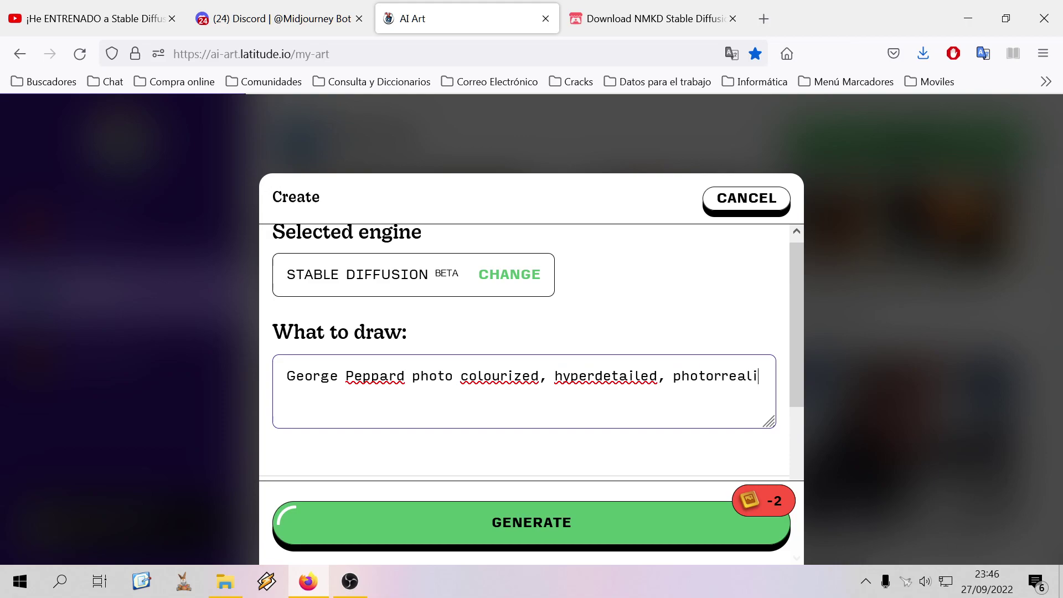
{"action": "type", "text": "st, cinematic, 8k"}
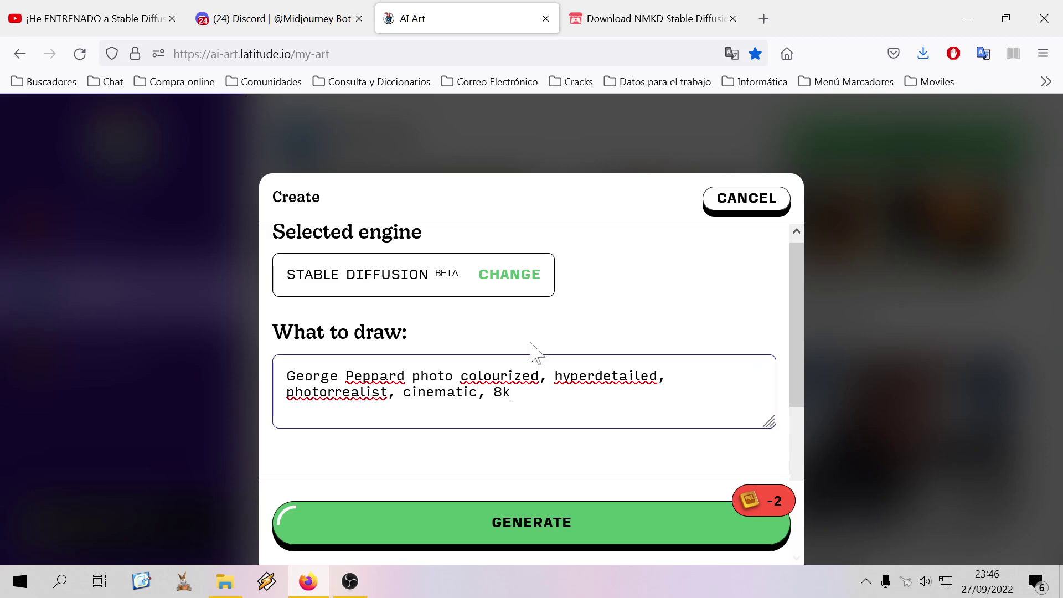
{"action": "left_click", "coordinate": [550, 523]}
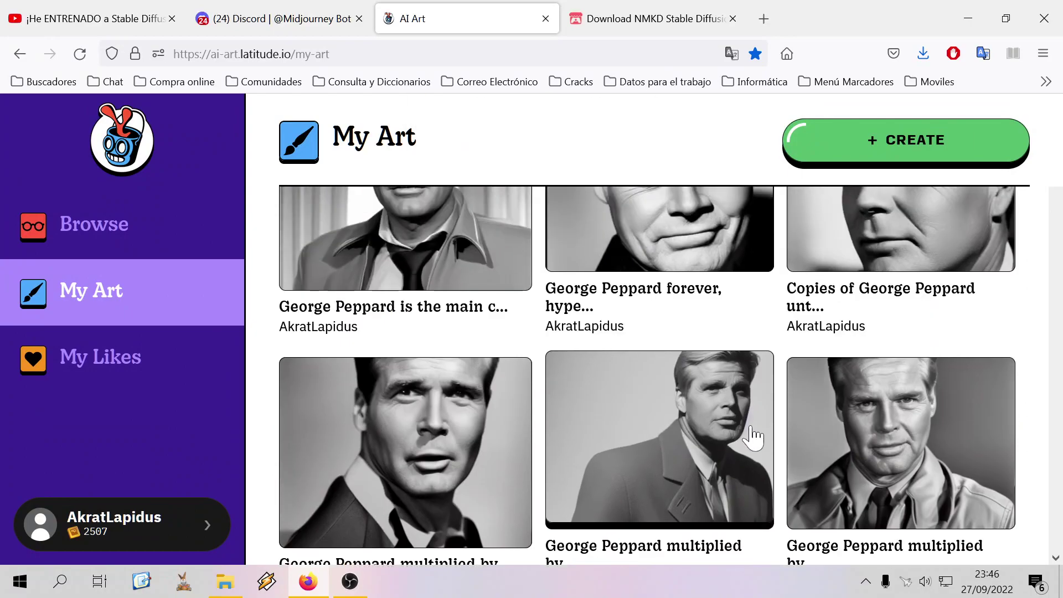
{"action": "scroll", "coordinate": [409, 494], "scroll_direction": "down", "scroll_amount": 2}
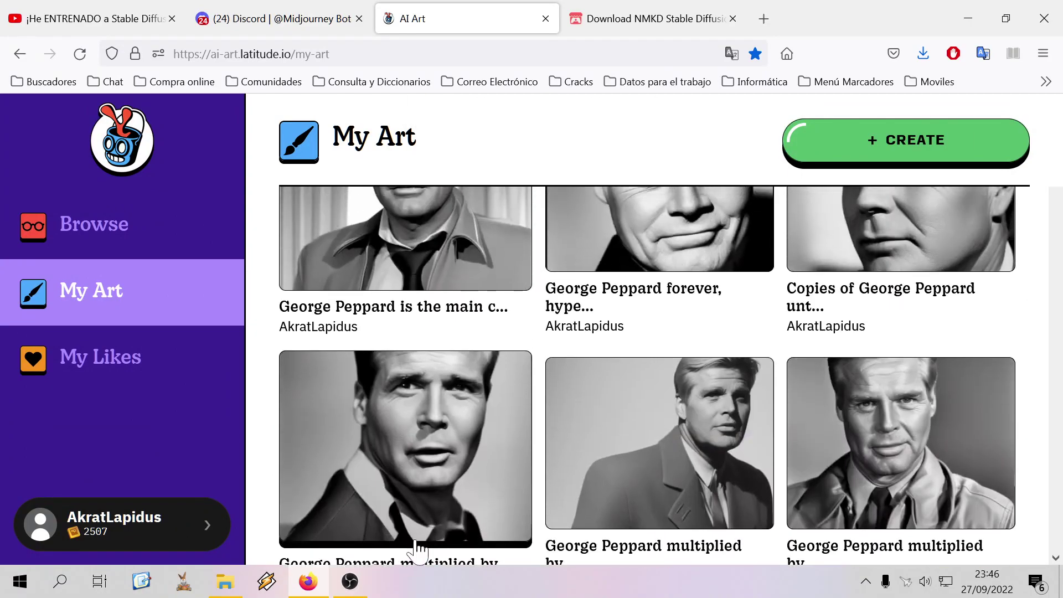
{"action": "scroll", "coordinate": [416, 407], "scroll_direction": "down", "scroll_amount": 3}
{"action": "left_click", "coordinate": [423, 397]}
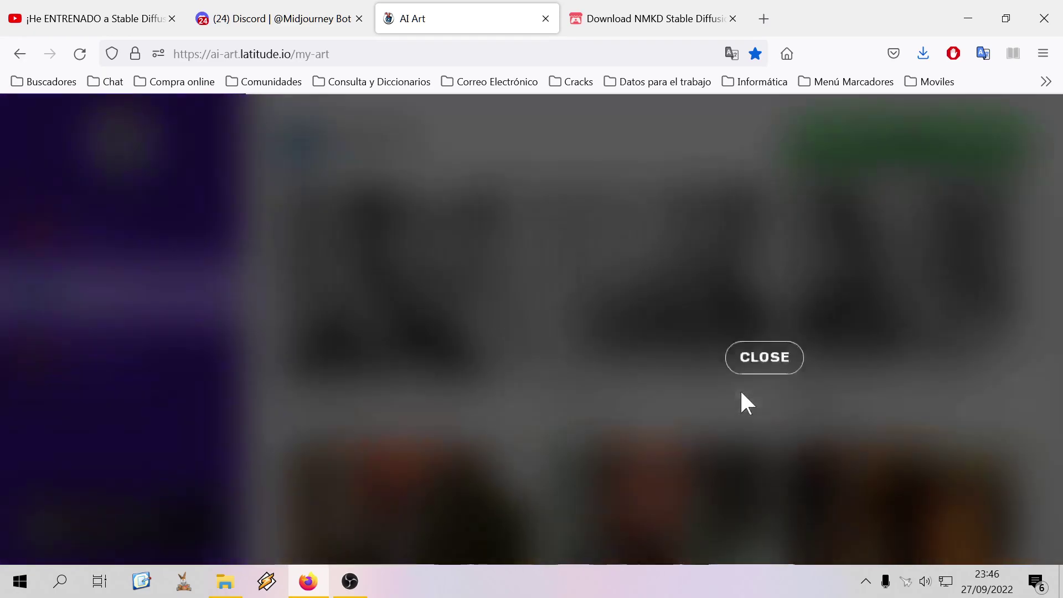
{"action": "scroll", "coordinate": [566, 453], "scroll_direction": "down", "scroll_amount": 4}
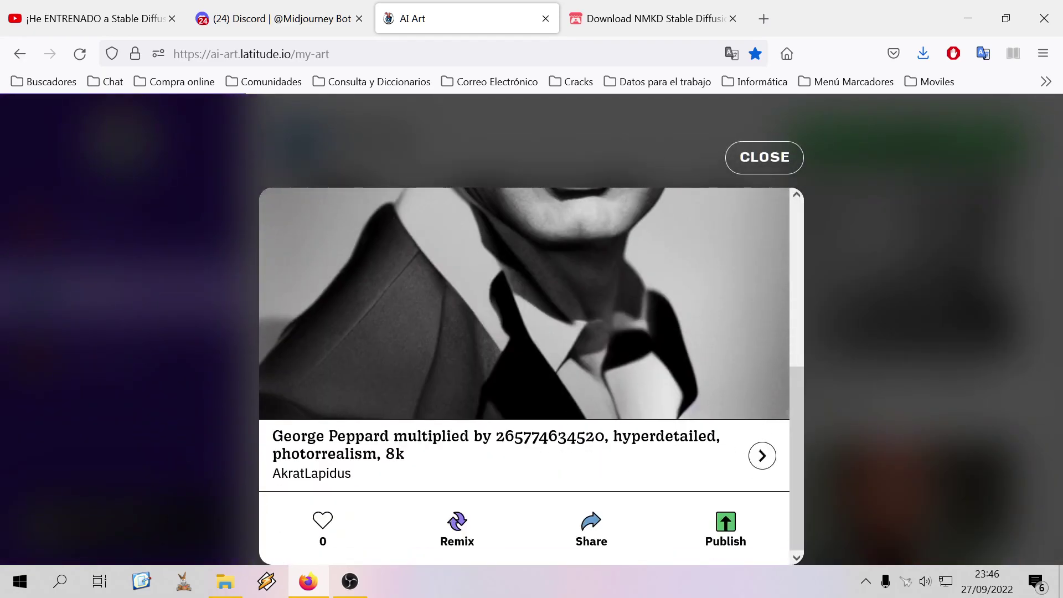
{"action": "scroll", "coordinate": [671, 468], "scroll_direction": "up", "scroll_amount": 5}
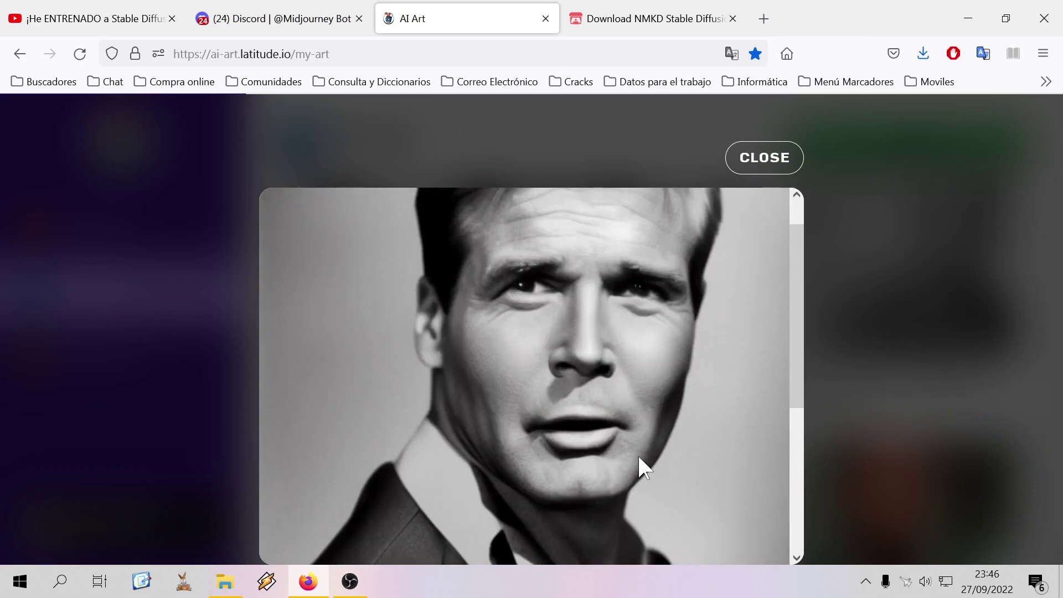
{"action": "scroll", "coordinate": [639, 456], "scroll_direction": "down", "scroll_amount": 5}
{"action": "left_click", "coordinate": [766, 159]}
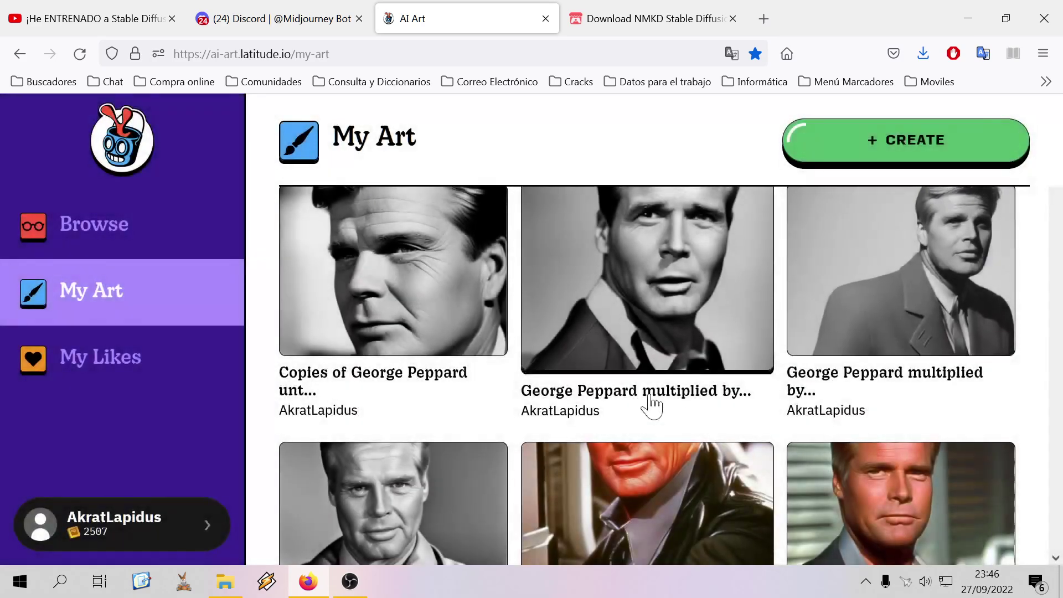
Look through the My Art gallery back up to the most recently generated images
{"action": "scroll", "coordinate": [636, 423], "scroll_direction": "up", "scroll_amount": 3}
{"action": "scroll", "coordinate": [551, 452], "scroll_direction": "up", "scroll_amount": 8}
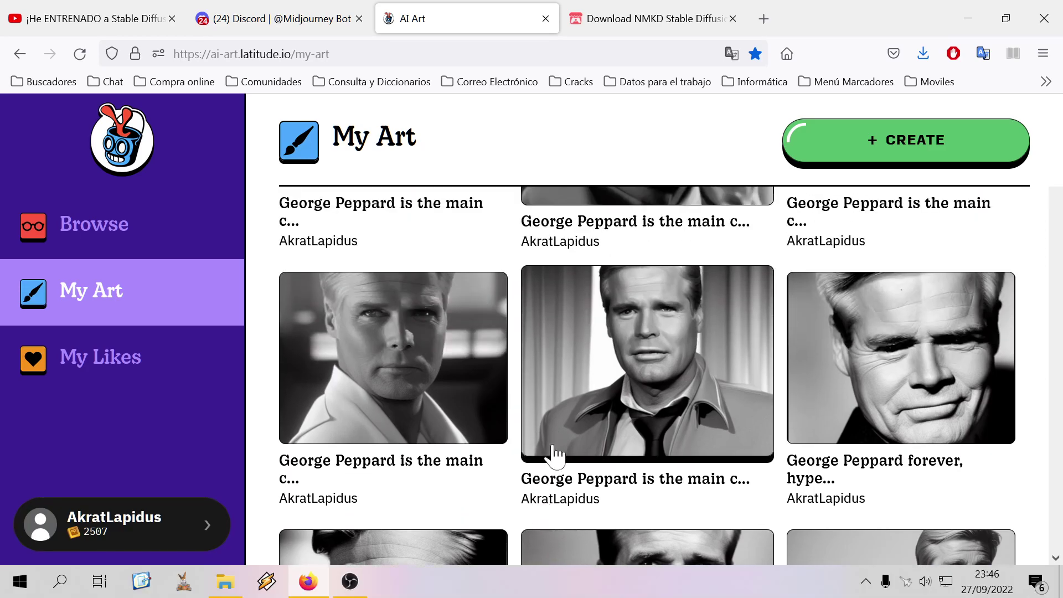
{"action": "scroll", "coordinate": [999, 465], "scroll_direction": "up", "scroll_amount": 12}
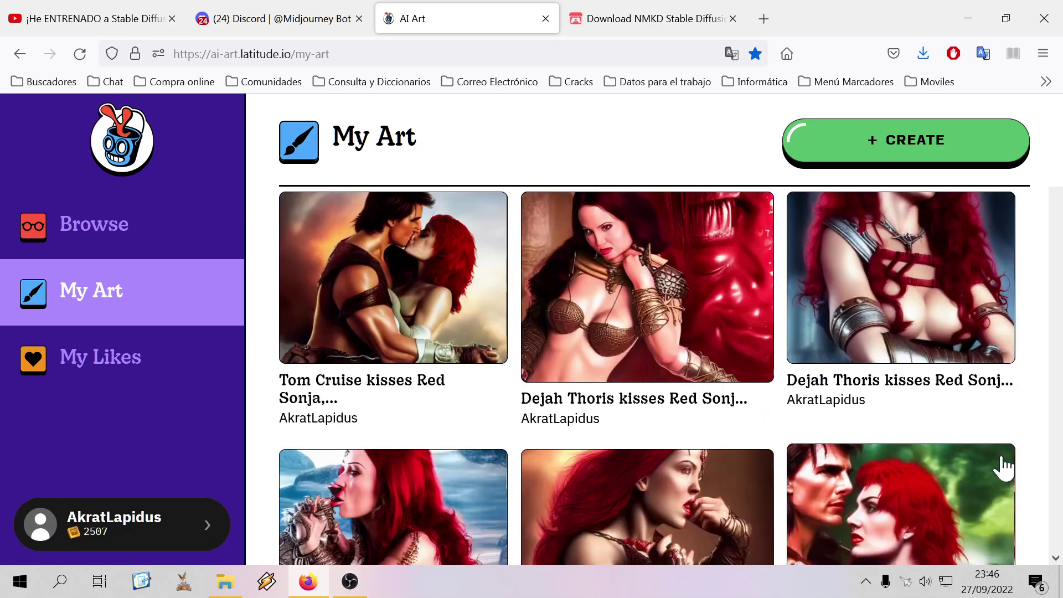
{"action": "scroll", "coordinate": [1044, 366], "scroll_direction": "down", "scroll_amount": 20}
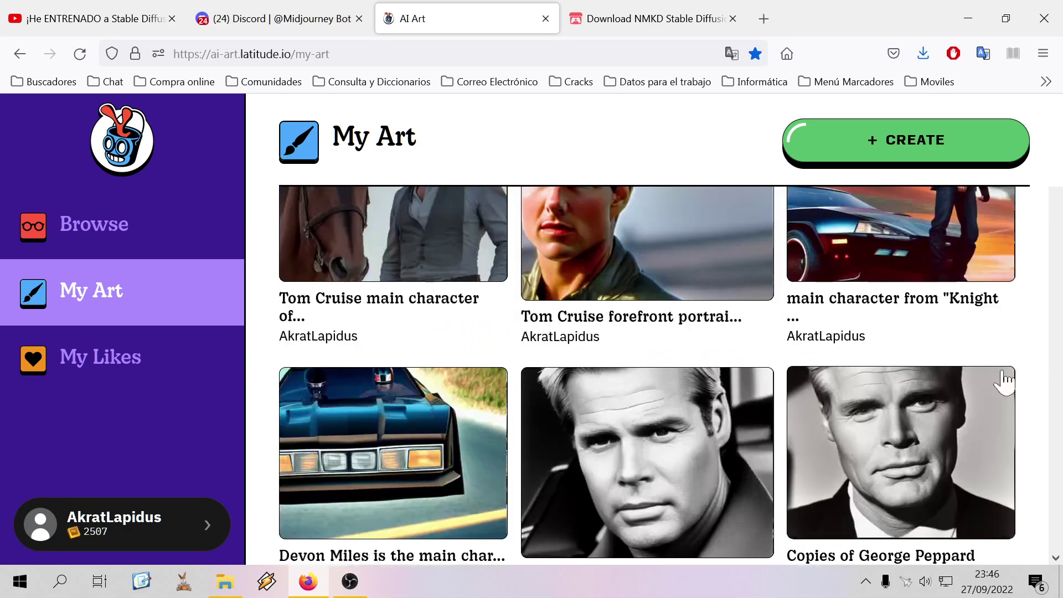
{"action": "scroll", "coordinate": [936, 388], "scroll_direction": "up", "scroll_amount": 15}
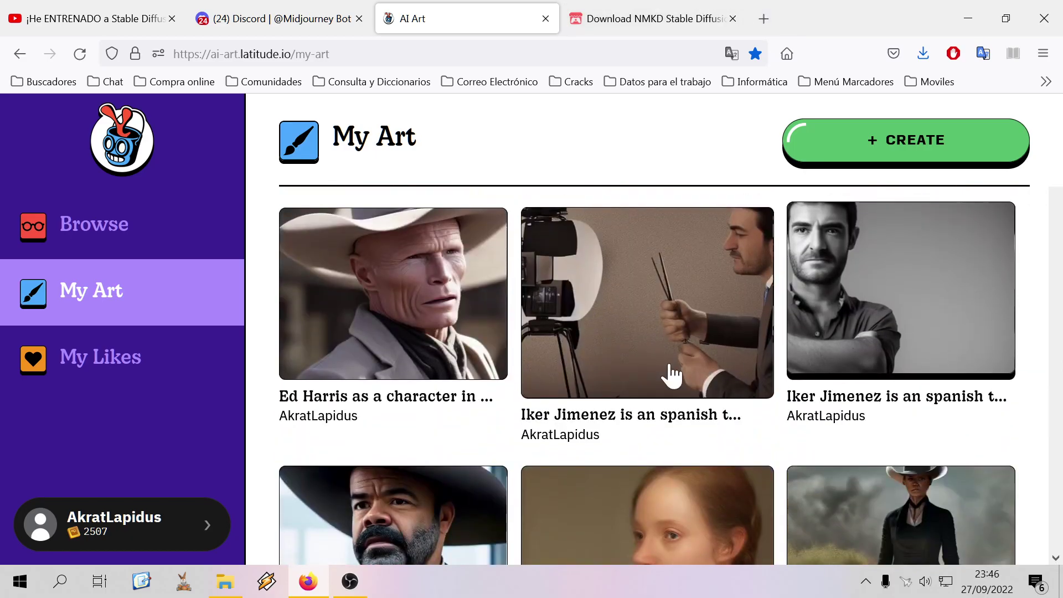
{"action": "scroll", "coordinate": [674, 372], "scroll_direction": "down", "scroll_amount": 10}
{"action": "scroll", "coordinate": [559, 409], "scroll_direction": "up", "scroll_amount": 10}
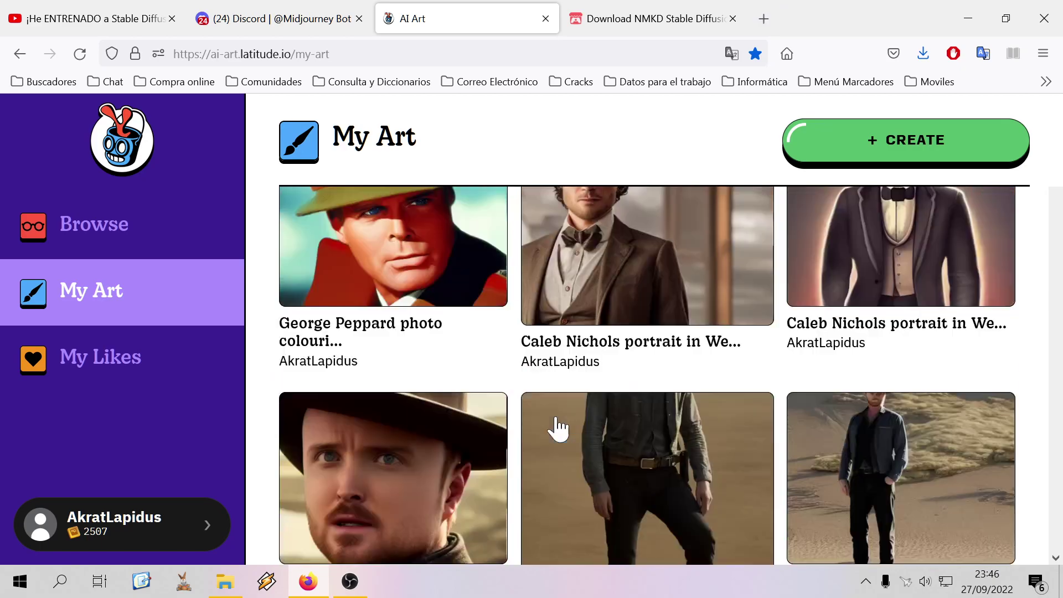
Open the new colourized George Peppard image and save it as a PNG in the Stable Diffusion BETA folder
{"action": "left_click", "coordinate": [372, 398]}
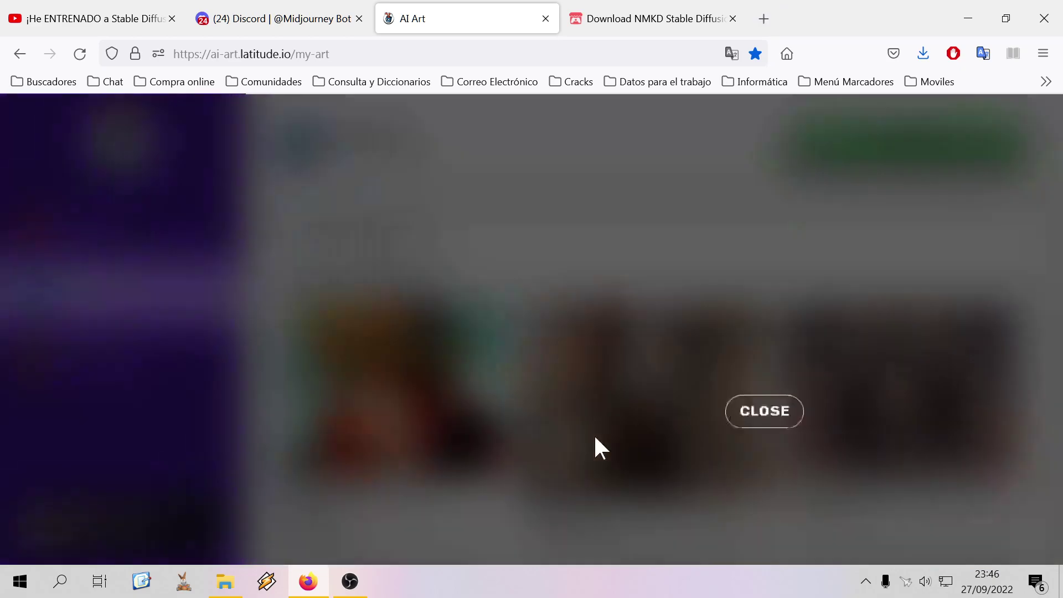
{"action": "scroll", "coordinate": [667, 413], "scroll_direction": "up", "scroll_amount": 2}
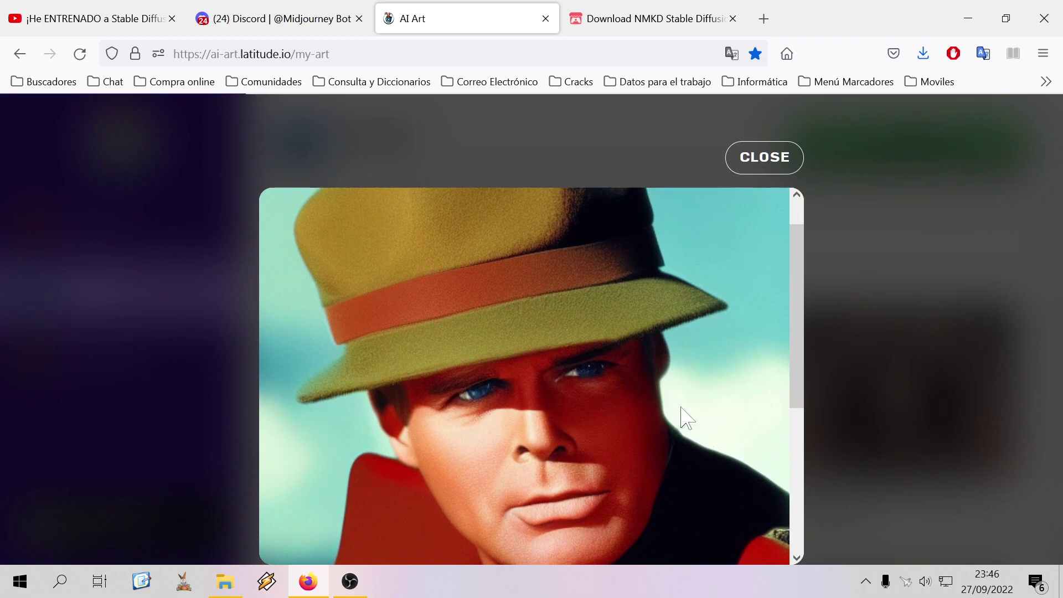
{"action": "scroll", "coordinate": [681, 408], "scroll_direction": "down", "scroll_amount": 2}
{"action": "scroll", "coordinate": [681, 410], "scroll_direction": "down", "scroll_amount": 2}
{"action": "right_click", "coordinate": [607, 395]}
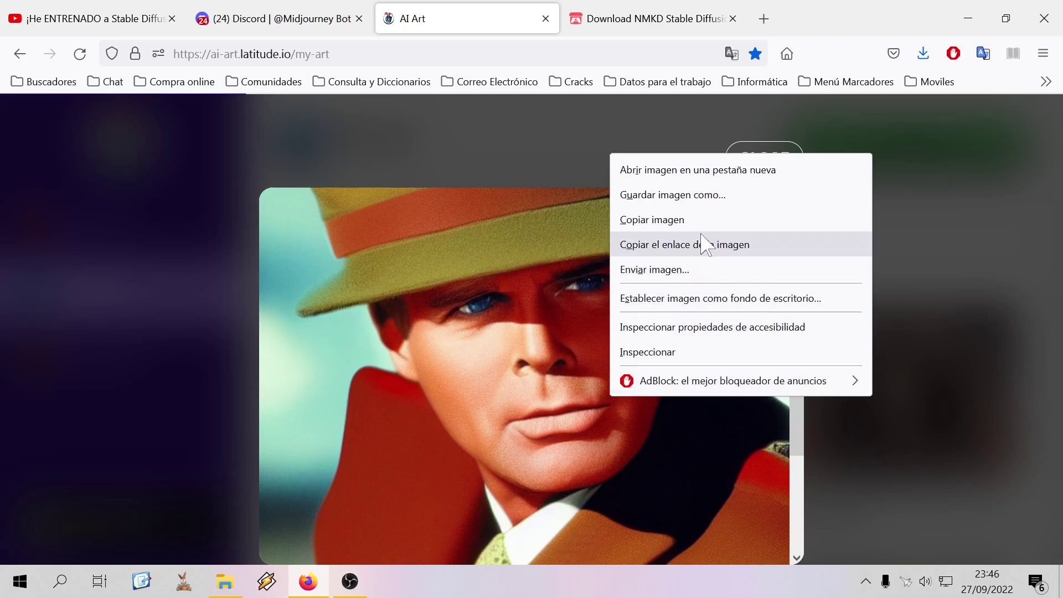
{"action": "left_click", "coordinate": [626, 192]}
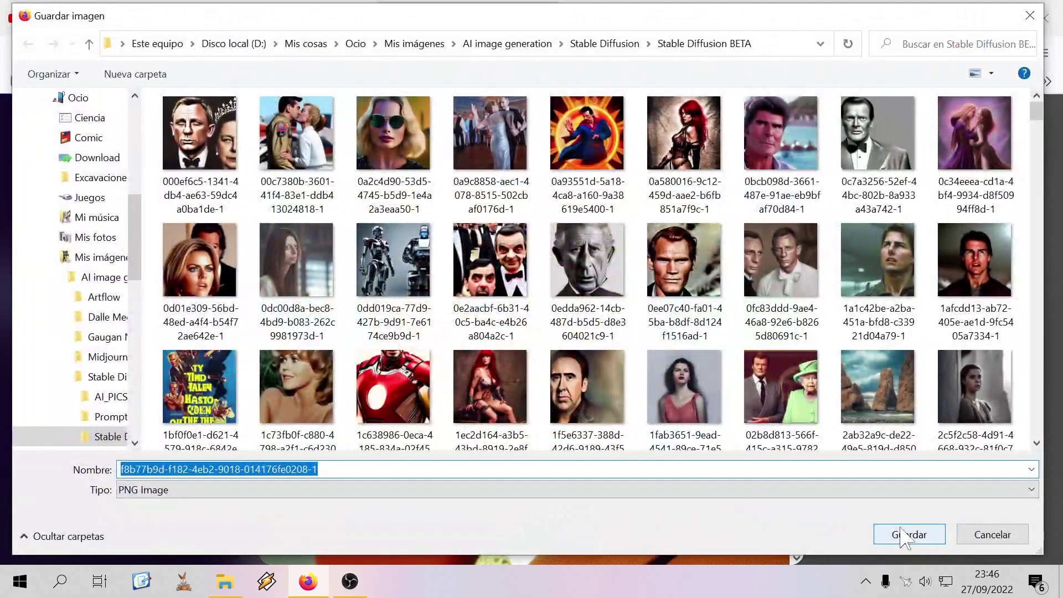
{"action": "left_click", "coordinate": [897, 533]}
{"action": "scroll", "coordinate": [780, 418], "scroll_direction": "down", "scroll_amount": 3}
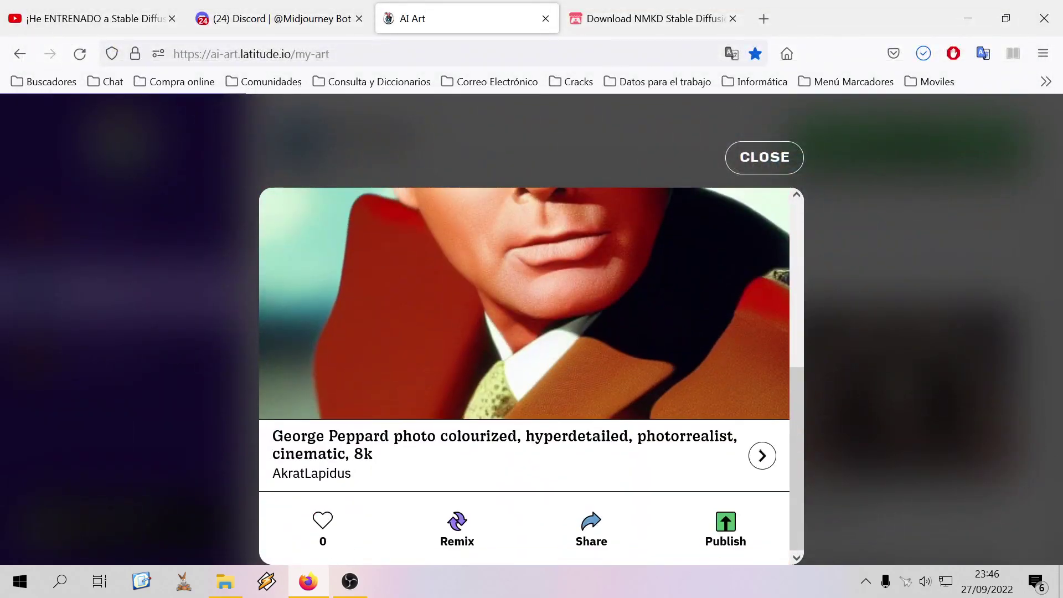
Switch to File Explorer and open the Descargas folder
{"action": "left_click", "coordinate": [218, 584]}
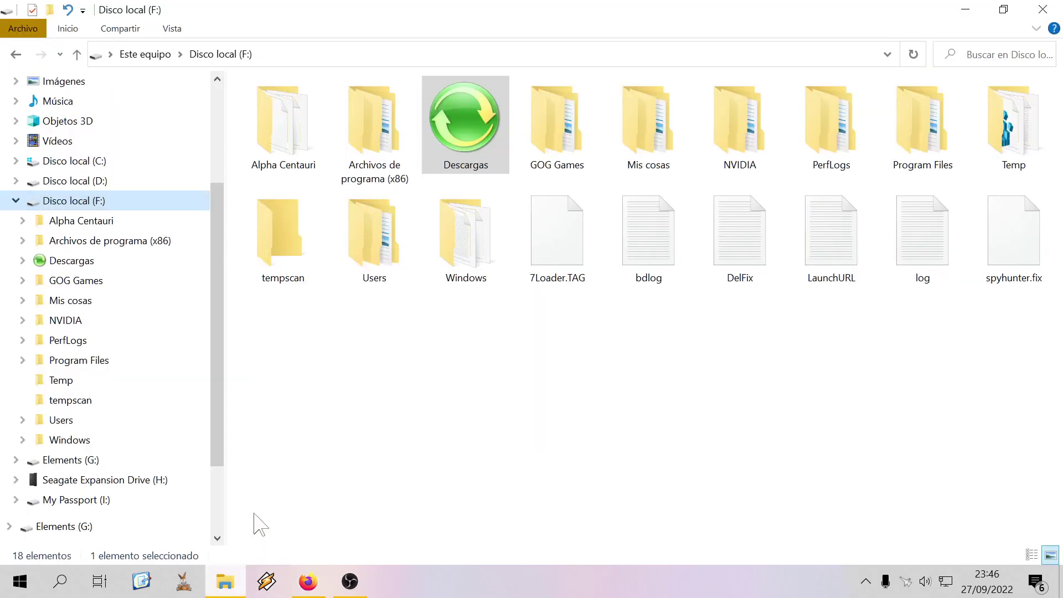
{"action": "scroll", "coordinate": [83, 183], "scroll_direction": "up", "scroll_amount": 2}
{"action": "left_click", "coordinate": [65, 108]}
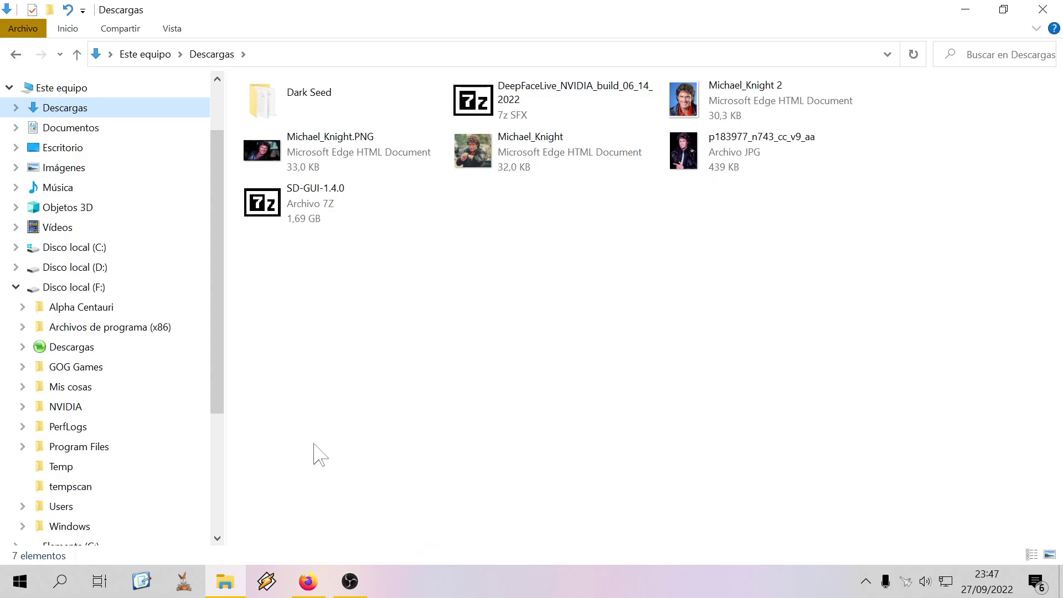
{"action": "left_click", "coordinate": [318, 223]}
{"action": "key", "text": "shift+F10"}
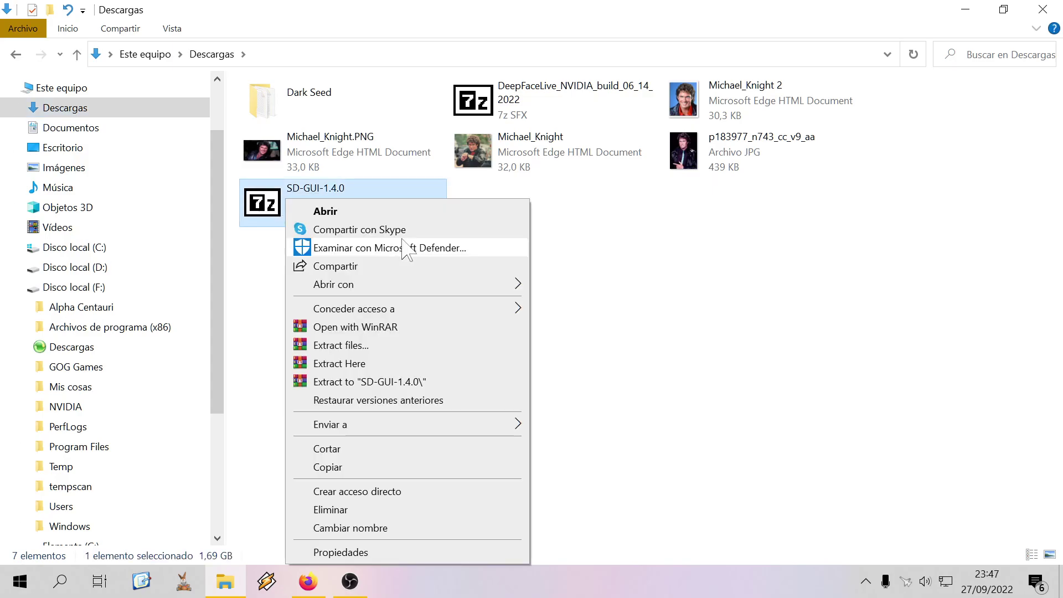
{"action": "left_click", "coordinate": [403, 209]}
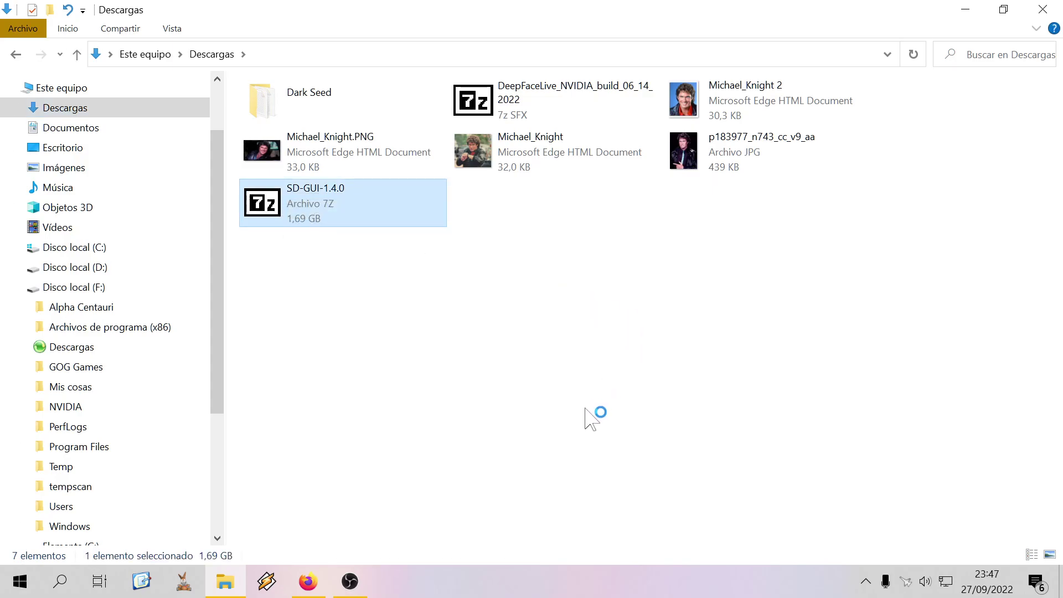
{"action": "left_click_drag", "start_coordinate": [986, 167], "coordinate": [494, 154]}
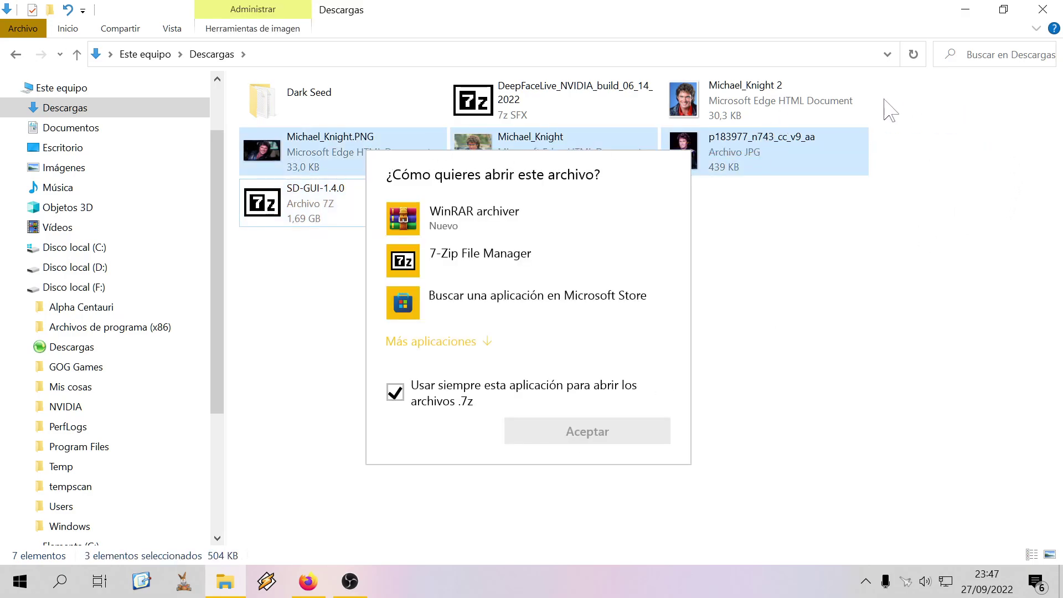
{"action": "key", "text": "Escape"}
Delete the three Michael_Knight images and the p183977_n743_cc_v9_aa image from the Descargas folder
{"action": "right_click", "coordinate": [714, 97]}
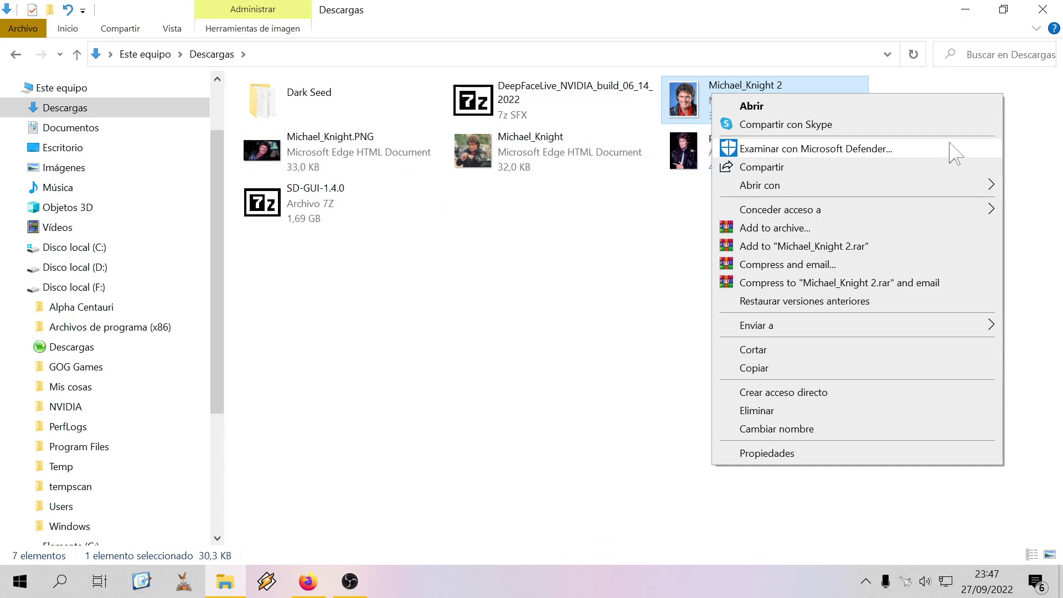
{"action": "left_click_drag", "start_coordinate": [1036, 156], "coordinate": [361, 153]}
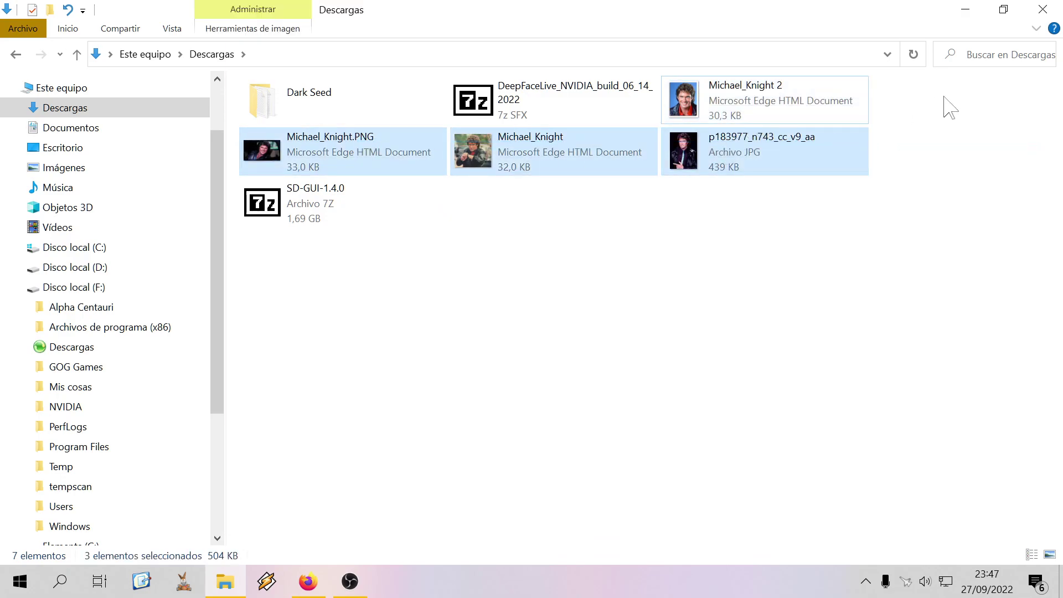
{"action": "left_click", "coordinate": [712, 95], "text": "ctrl"}
{"action": "right_click", "coordinate": [712, 94]}
{"action": "left_click", "coordinate": [836, 331]}
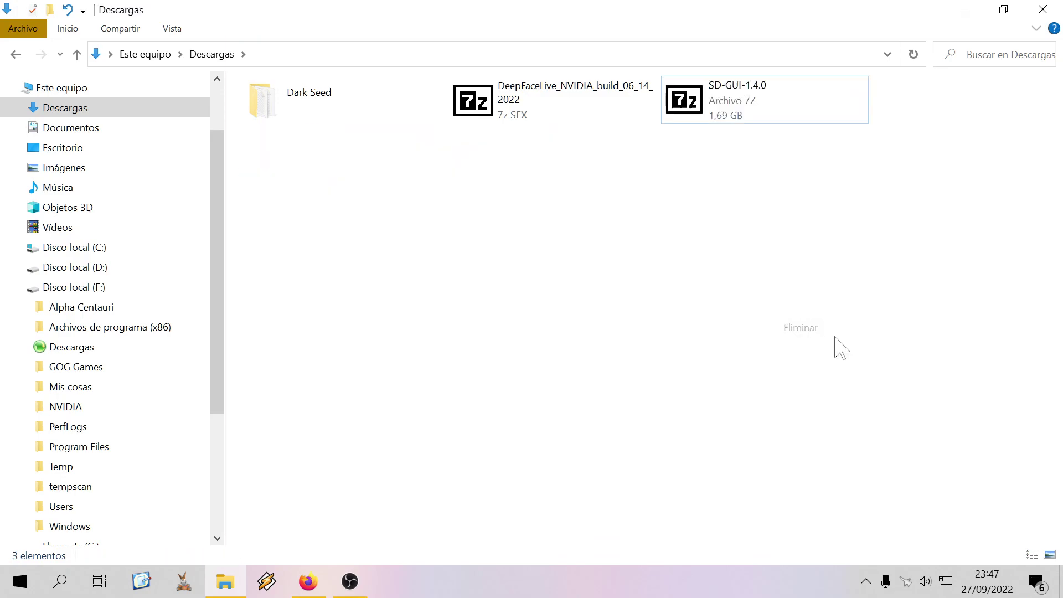
{"action": "left_click", "coordinate": [350, 581]}
{"action": "left_click", "coordinate": [350, 581]}
Open the SD-GUI-1.4.0 archive with 7-Zip File Manager as the default for .7z files, and extract its folder into Descargas
{"action": "double_click", "coordinate": [666, 118]}
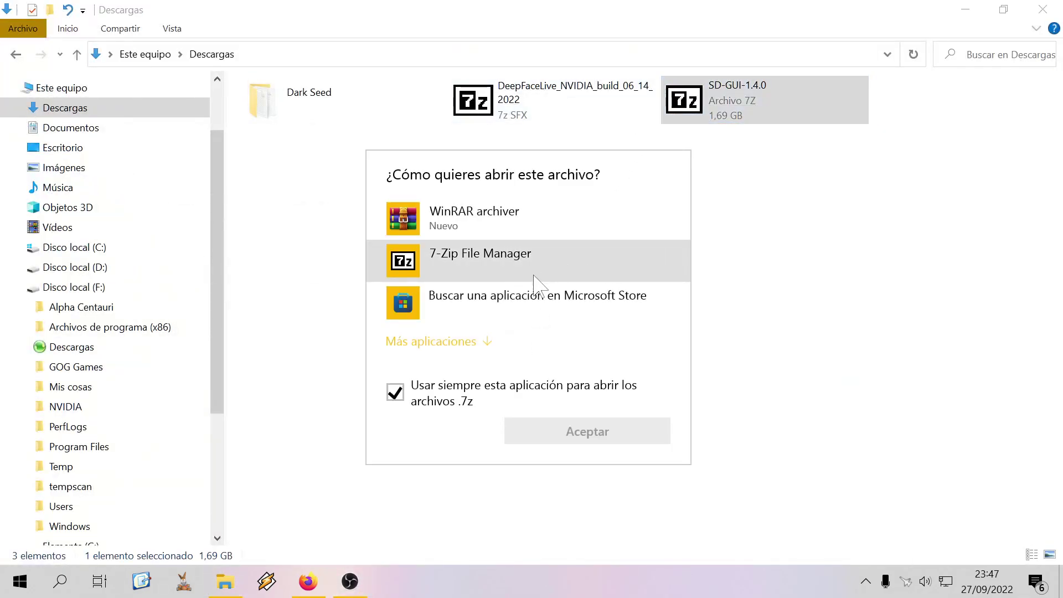
{"action": "left_click", "coordinate": [476, 273]}
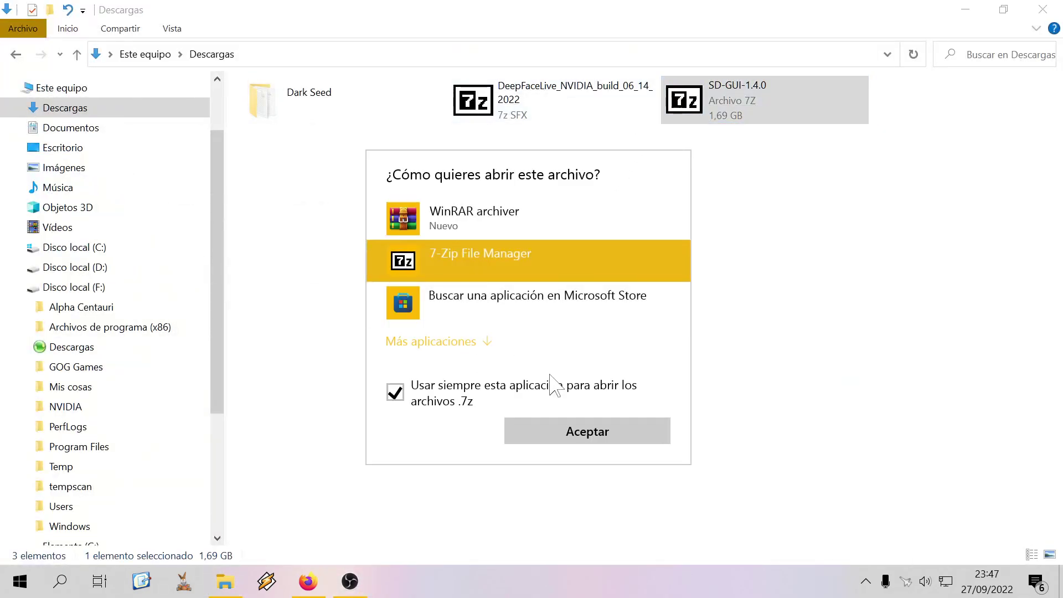
{"action": "left_click", "coordinate": [570, 431]}
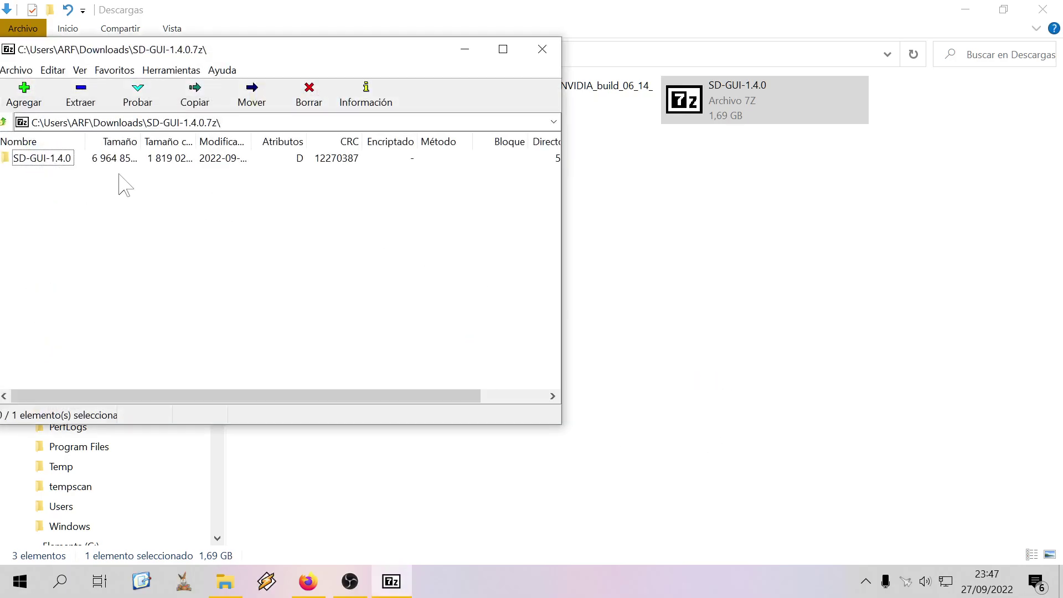
{"action": "left_click_drag", "start_coordinate": [67, 164], "coordinate": [583, 212]}
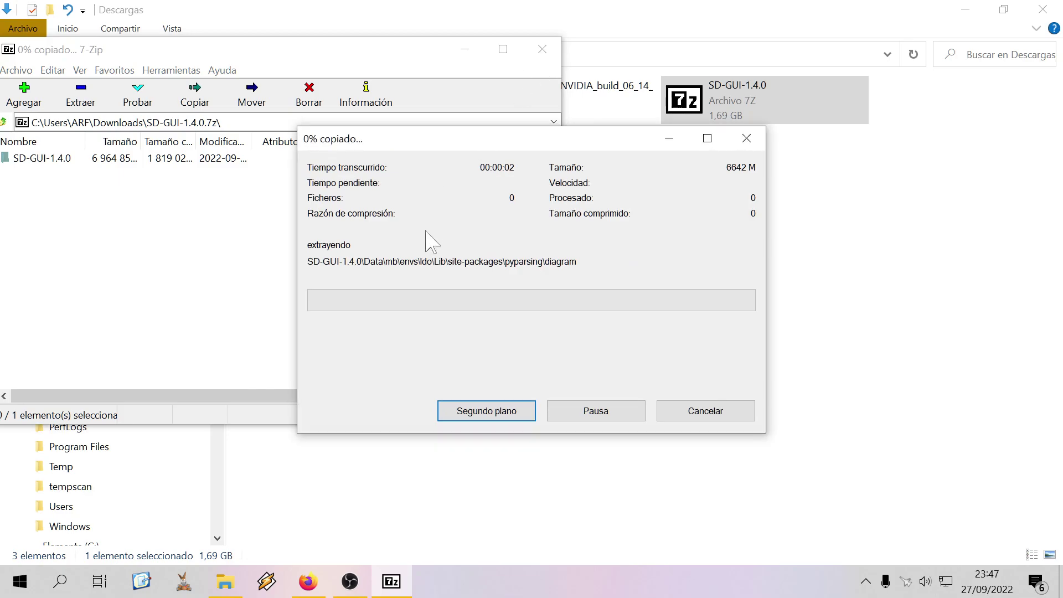
Switch to Firefox and generate a remix of the George Peppard image with the prompt "George Peppard eating an ice cream, coloured, hyperdetailed, photorrealist, cinematic, 8k"
{"action": "left_click", "coordinate": [324, 586]}
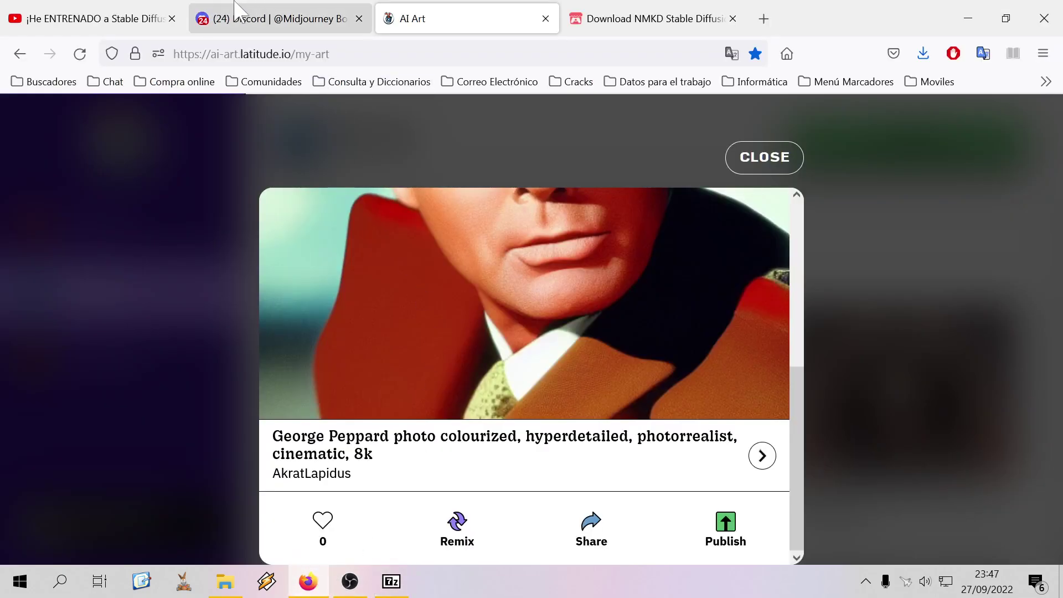
{"action": "left_click", "coordinate": [612, 15]}
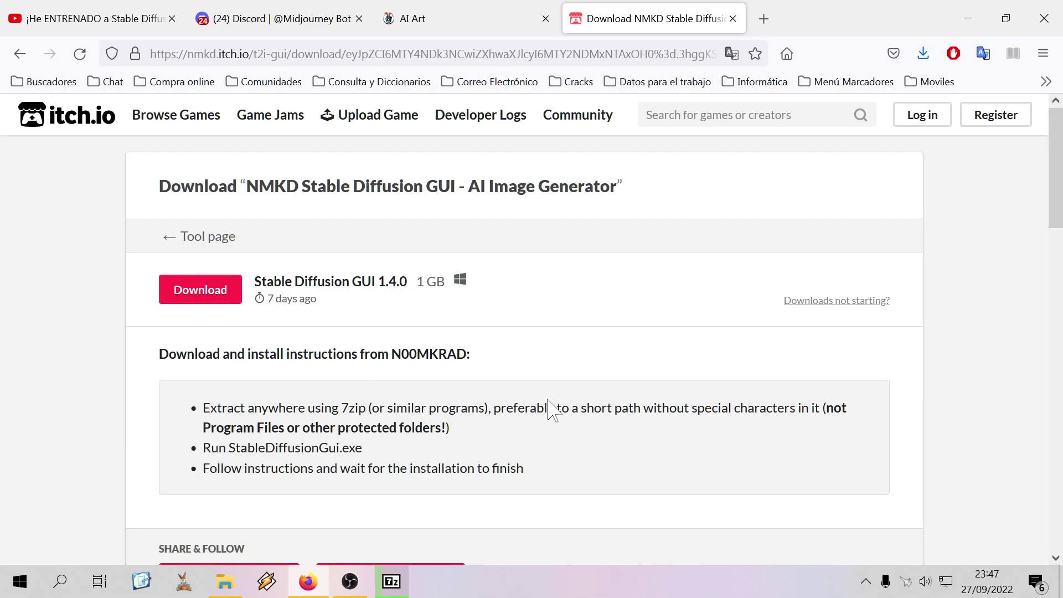
{"action": "left_click", "coordinate": [454, 18]}
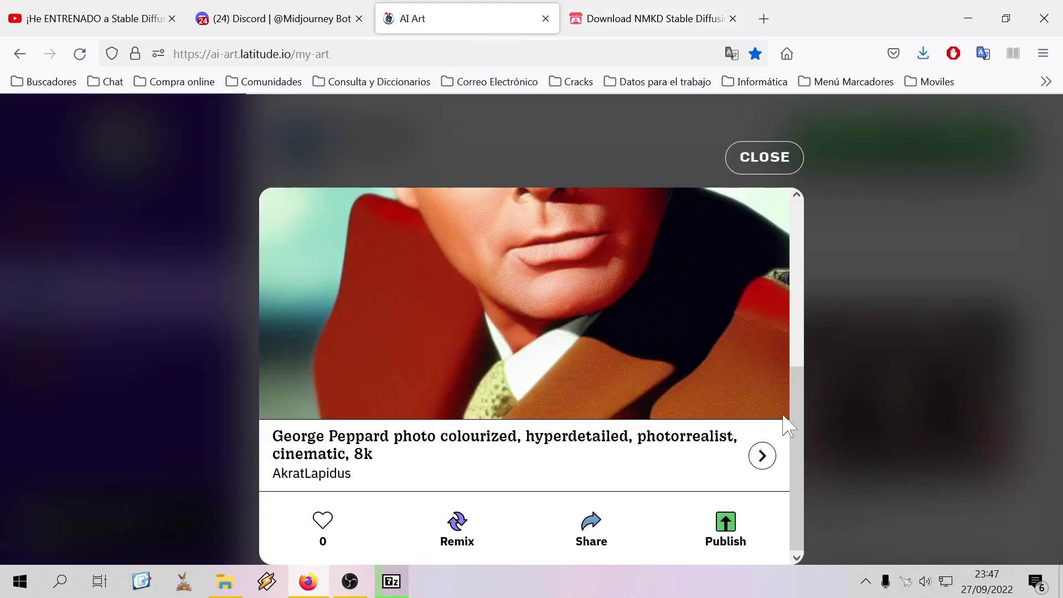
{"action": "left_click", "coordinate": [460, 533]}
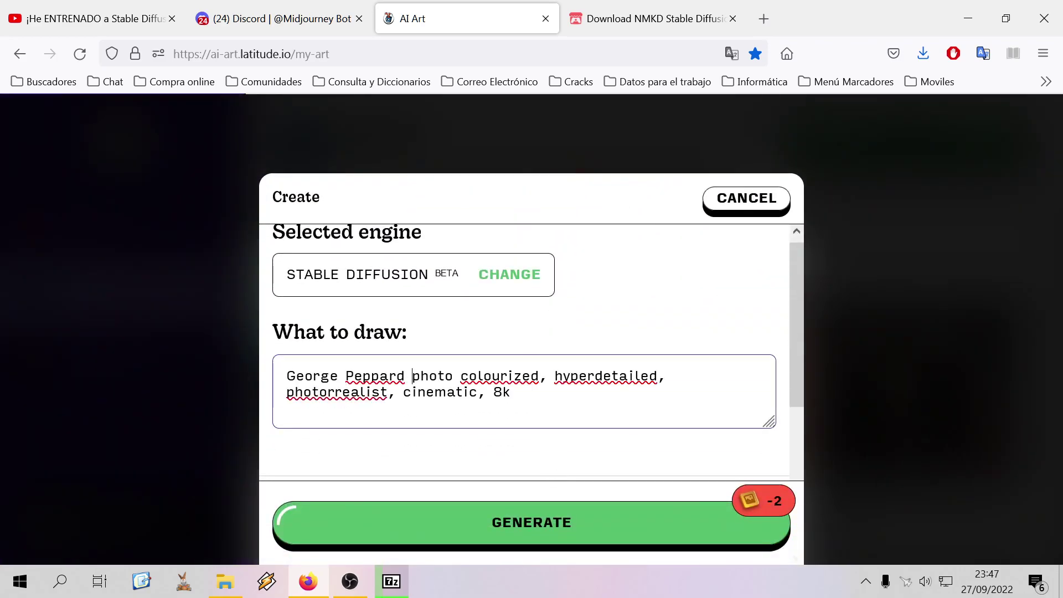
{"action": "left_click_drag", "start_coordinate": [412, 376], "coordinate": [530, 376]}
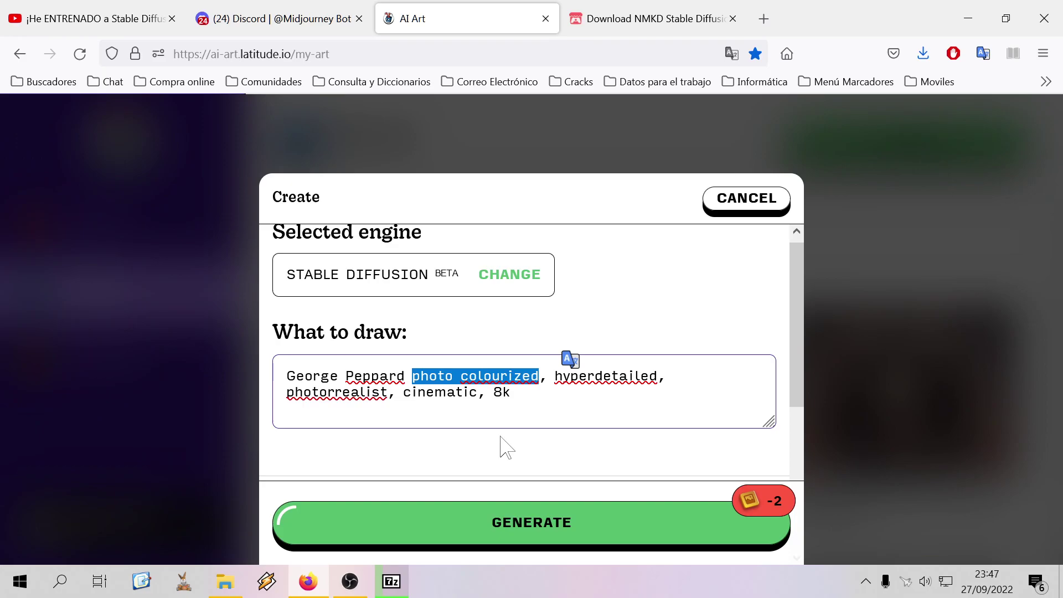
{"action": "type", "text": "eating an i"}
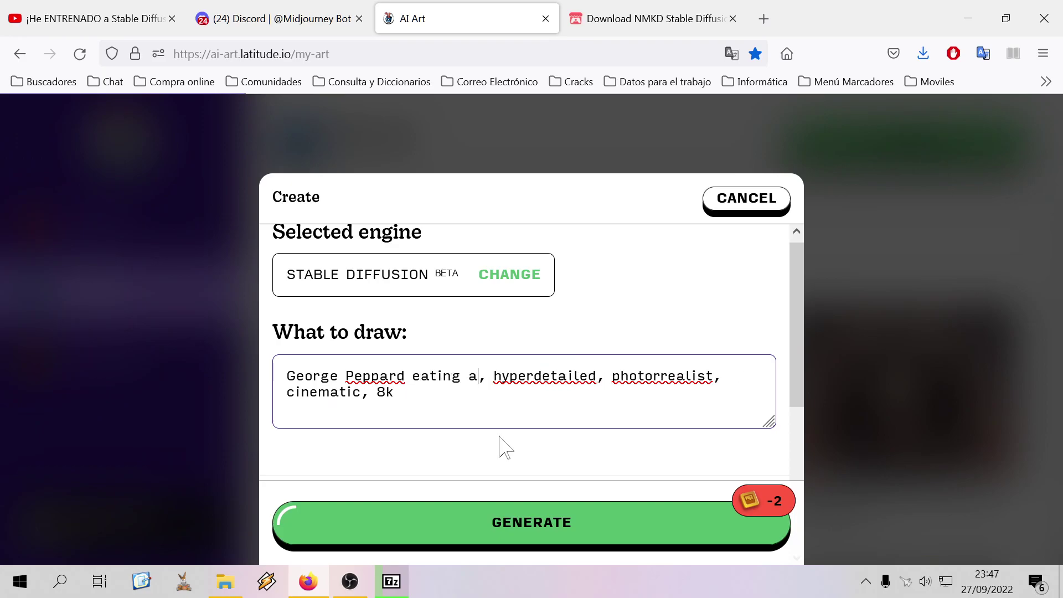
{"action": "type", "text": "ce cream, co"}
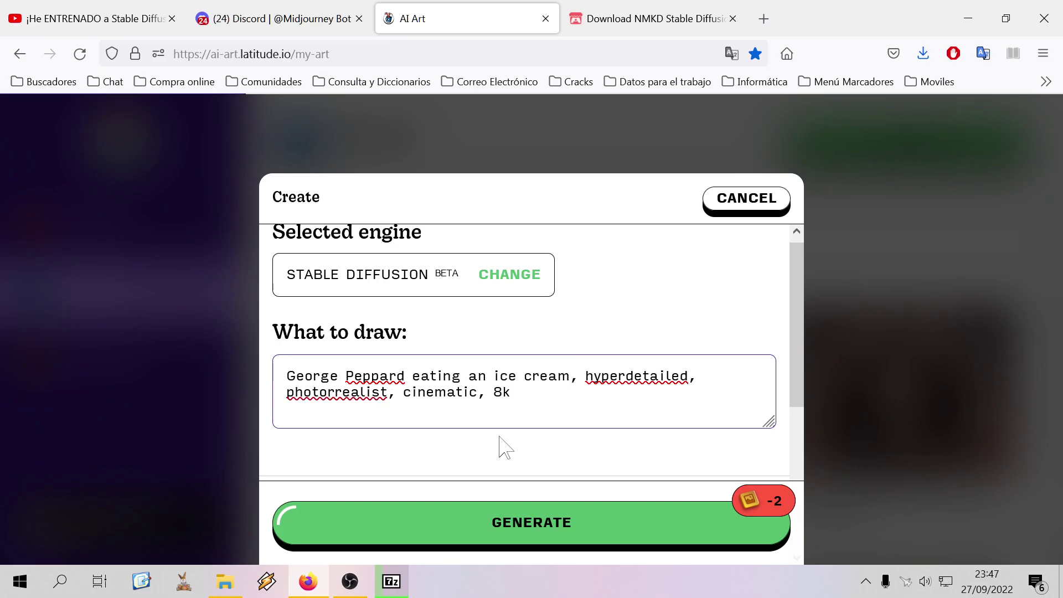
{"action": "type", "text": "loure"}
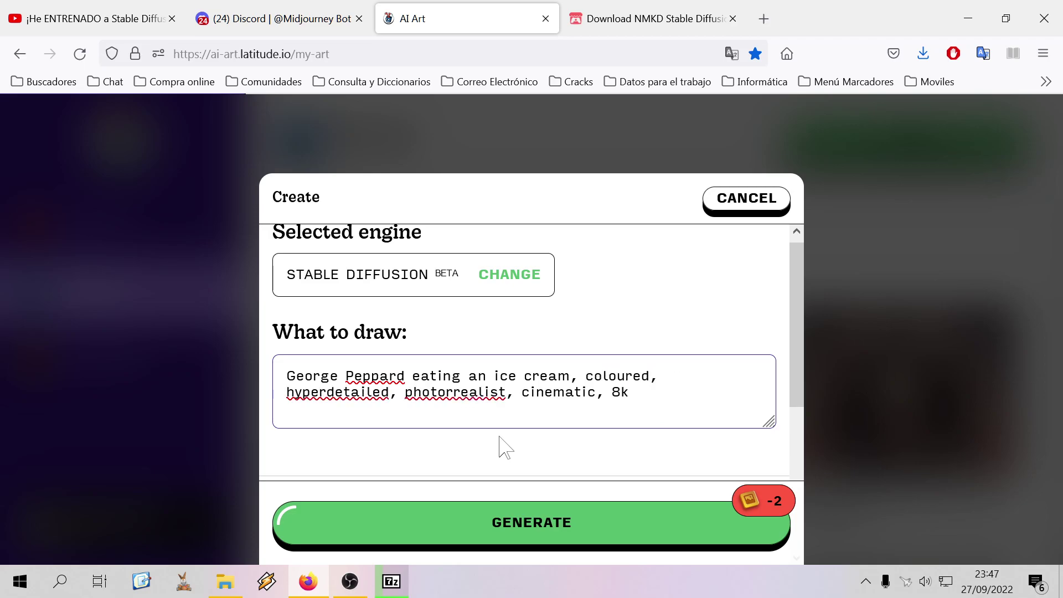
{"action": "left_click", "coordinate": [476, 518]}
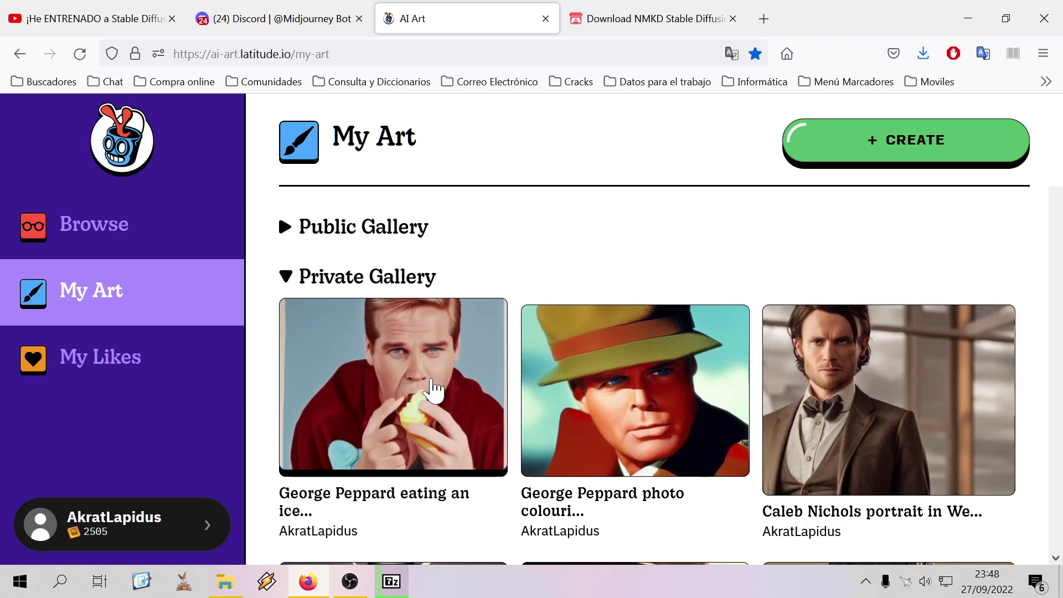
Open the new George Peppard ice cream image and examine the face, hands and ice cream closely
{"action": "left_click", "coordinate": [432, 391]}
{"action": "scroll", "coordinate": [738, 422], "scroll_direction": "up", "scroll_amount": 3}
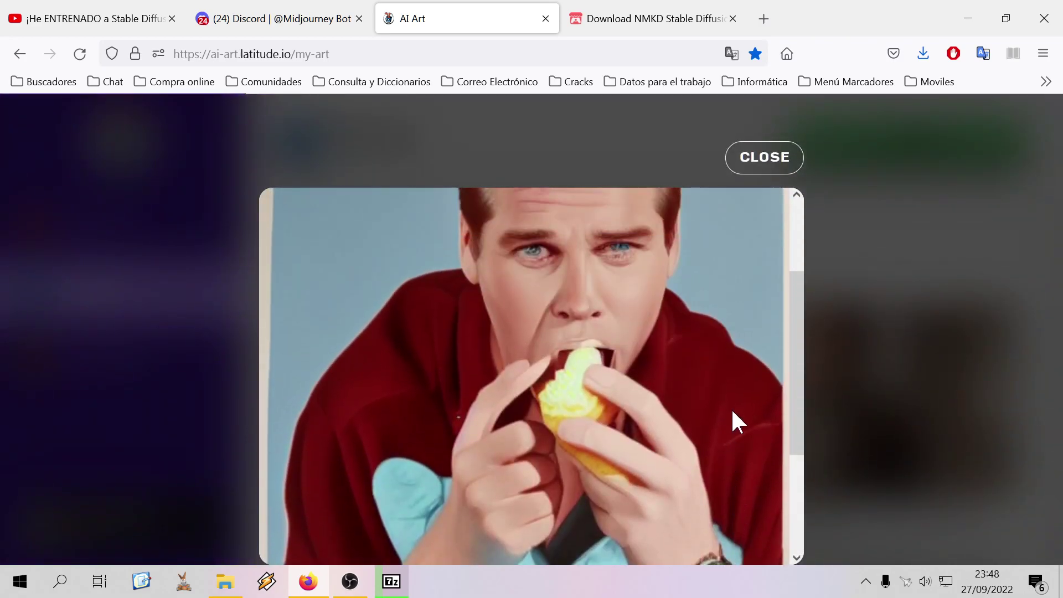
{"action": "scroll", "coordinate": [732, 410], "scroll_direction": "up", "scroll_amount": 3}
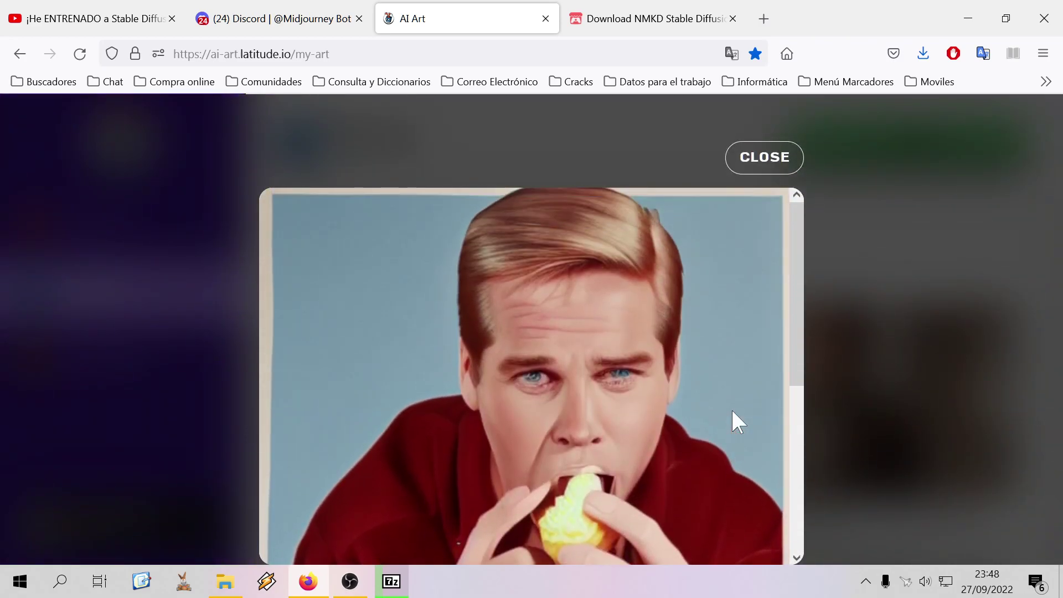
{"action": "scroll", "coordinate": [732, 411], "scroll_direction": "down", "scroll_amount": 3}
{"action": "scroll", "coordinate": [732, 416], "scroll_direction": "down", "scroll_amount": 2}
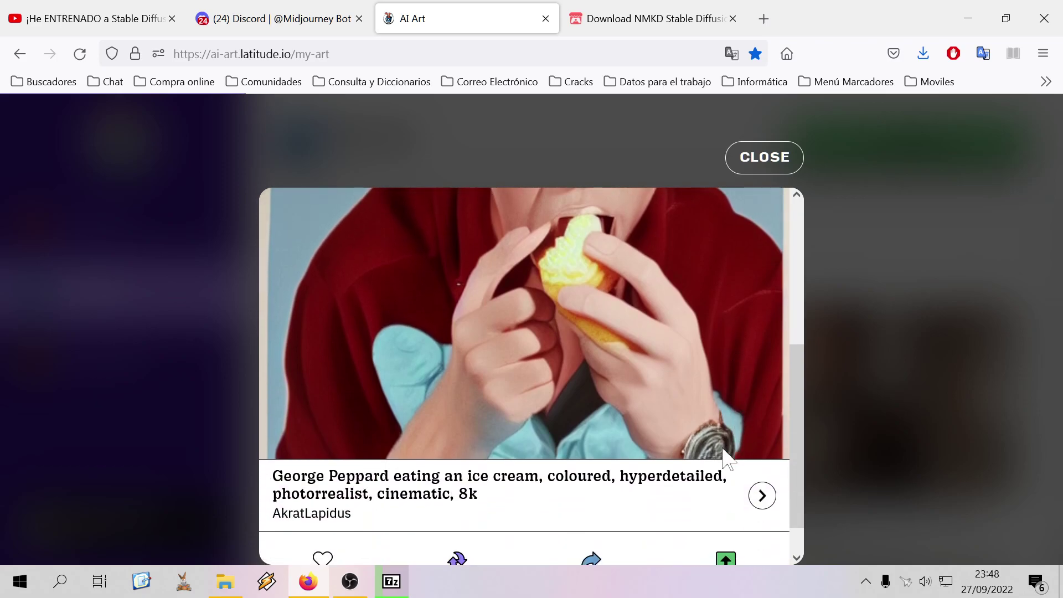
{"action": "scroll", "coordinate": [714, 387], "scroll_direction": "up", "scroll_amount": 2}
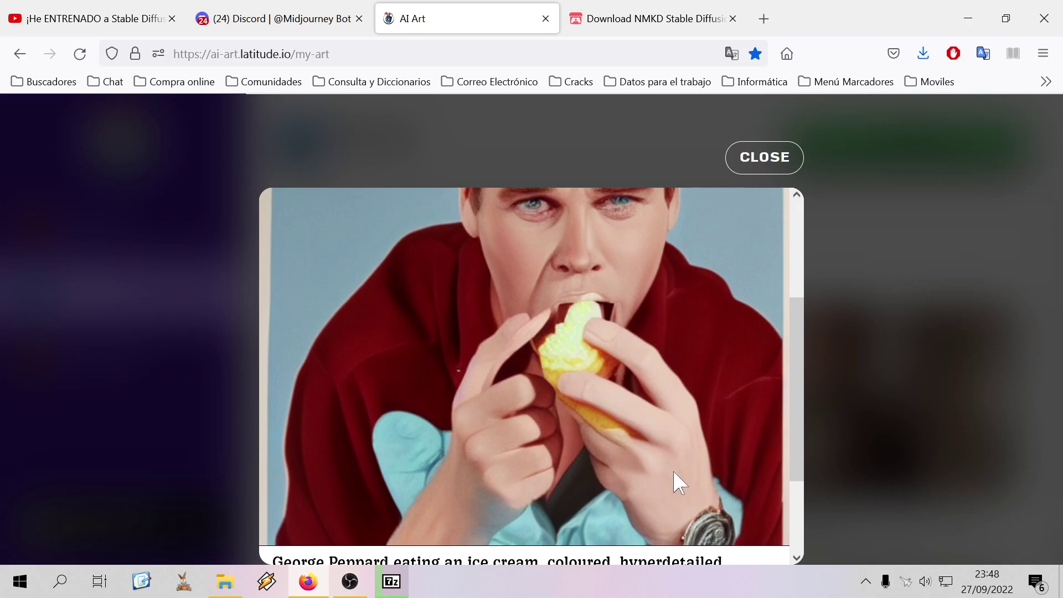
{"action": "scroll", "coordinate": [690, 460], "scroll_direction": "up", "scroll_amount": 2}
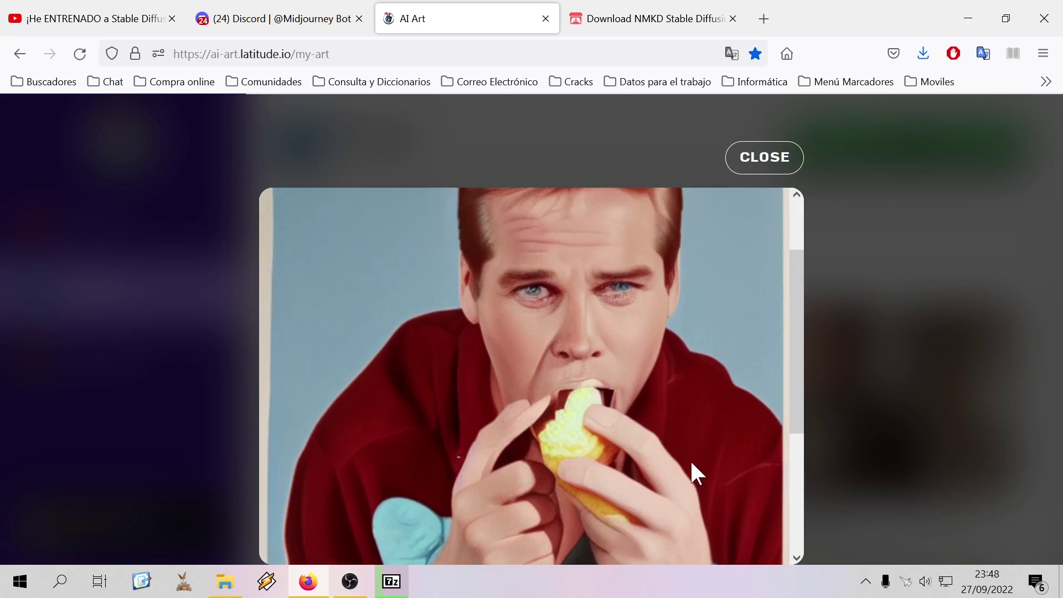
{"action": "scroll", "coordinate": [690, 460], "scroll_direction": "down", "scroll_amount": 2}
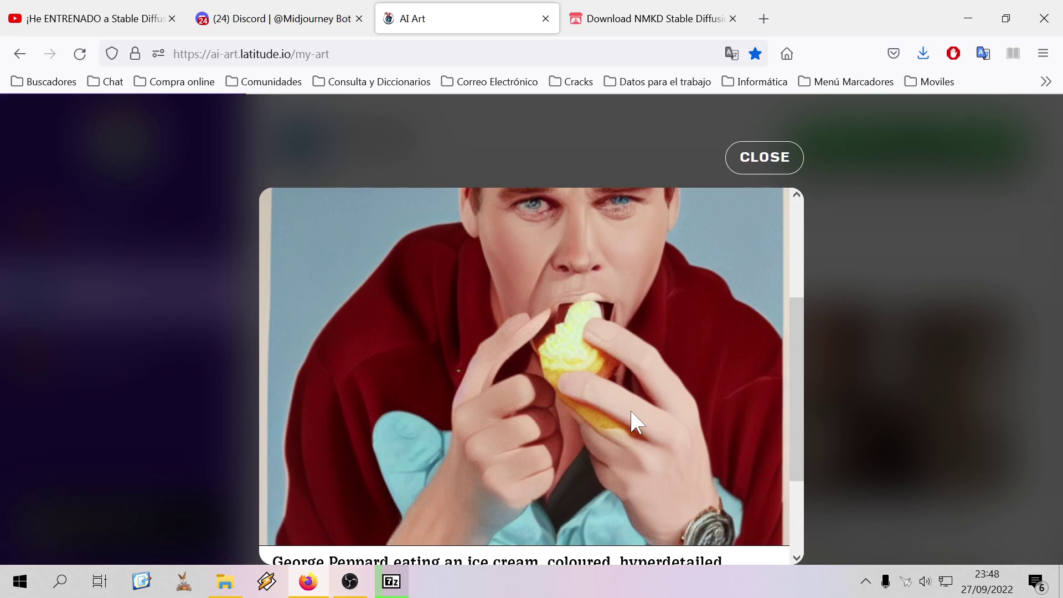
{"action": "scroll", "coordinate": [631, 454], "scroll_direction": "down", "scroll_amount": 3}
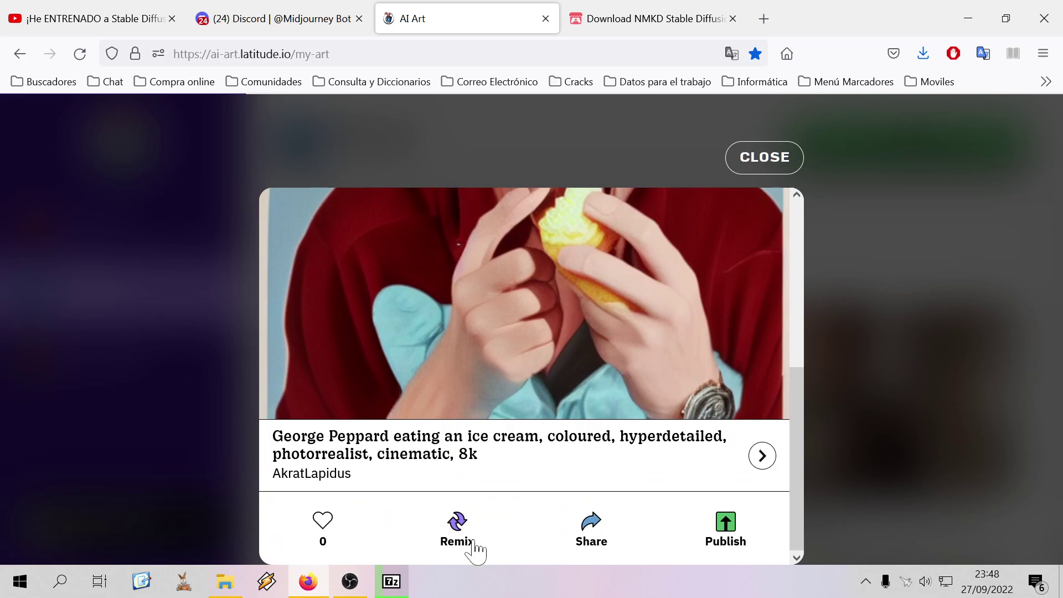
Generate a remix of the ice cream image, replacing "eating an ice cream" in the prompt with "comiendose un corte"
{"action": "left_click", "coordinate": [457, 531]}
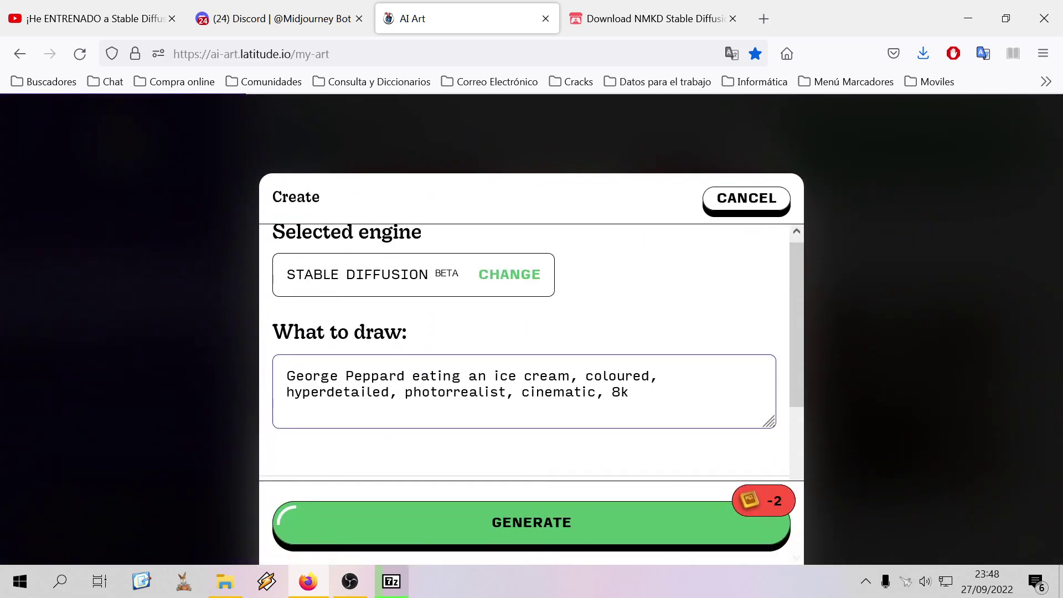
{"action": "left_click_drag", "start_coordinate": [412, 376], "coordinate": [558, 376]}
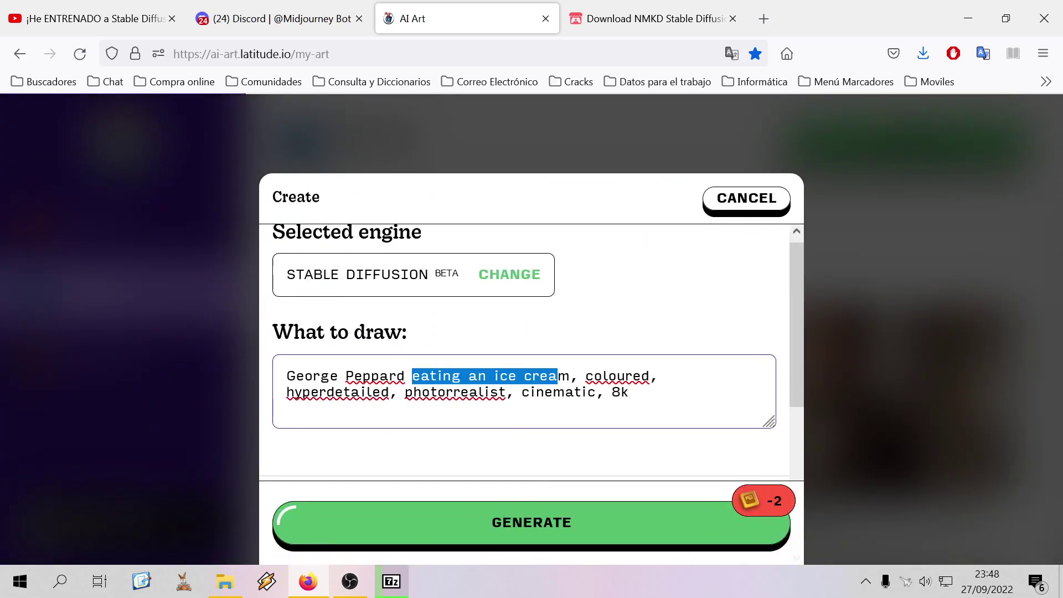
{"action": "type", "text": "comiendose "}
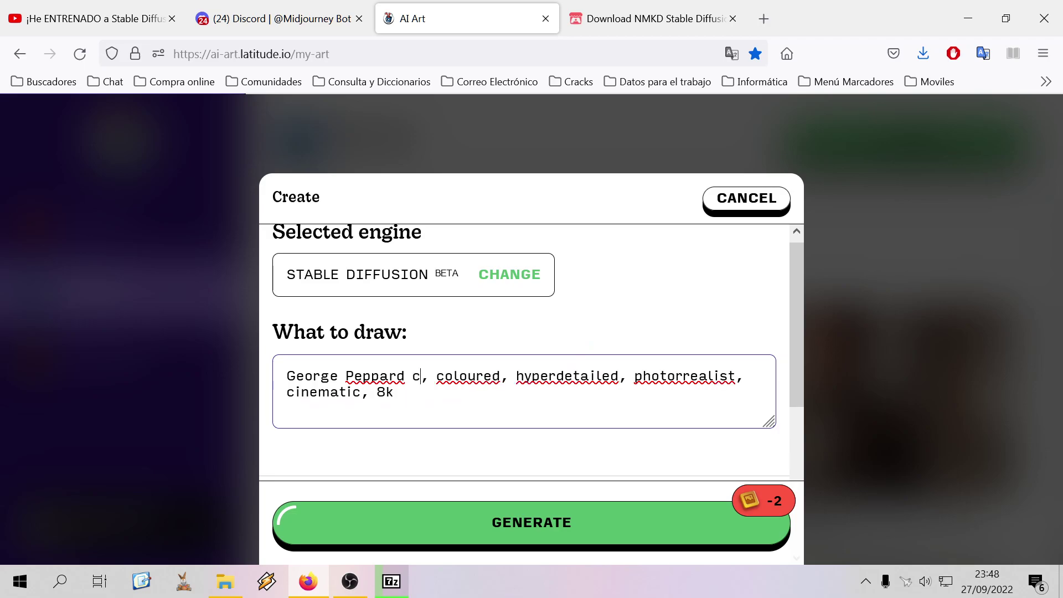
{"action": "type", "text": "un cor"}
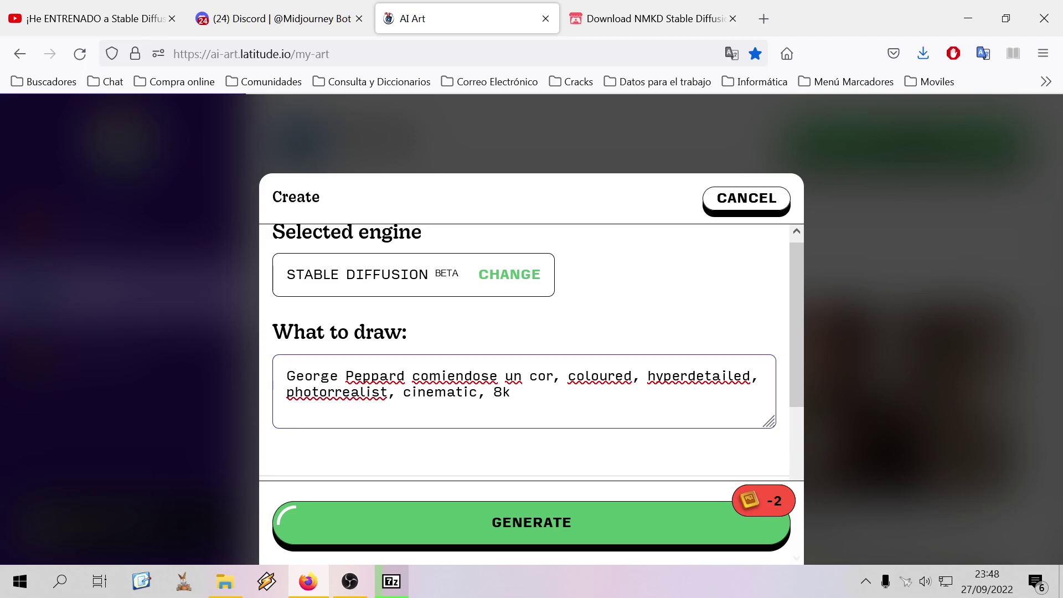
{"action": "type", "text": "te"}
{"action": "left_click", "coordinate": [626, 522]}
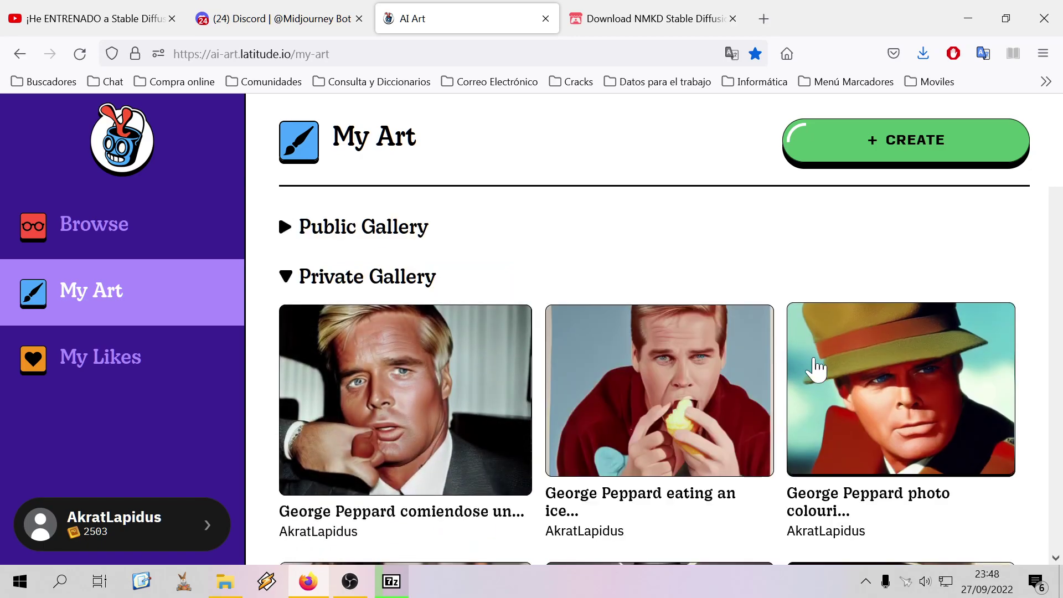
Search Google for "george peppard" in a new tab and open the preview of the actor's first photo
{"action": "left_click", "coordinate": [764, 19]}
{"action": "left_click", "coordinate": [787, 54]}
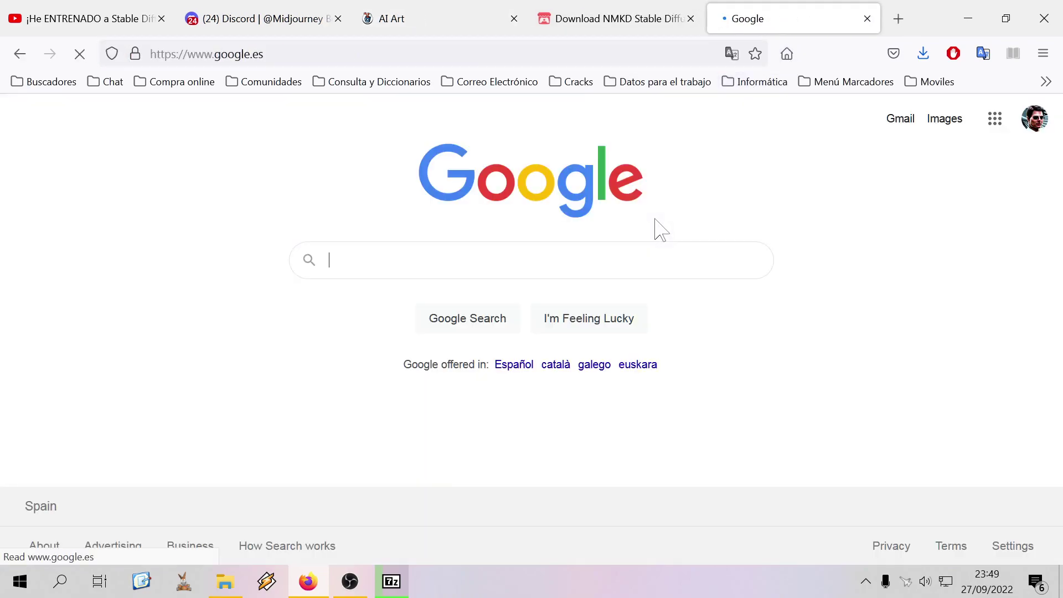
{"action": "type", "text": "george peppard"}
{"action": "key", "text": "Return"}
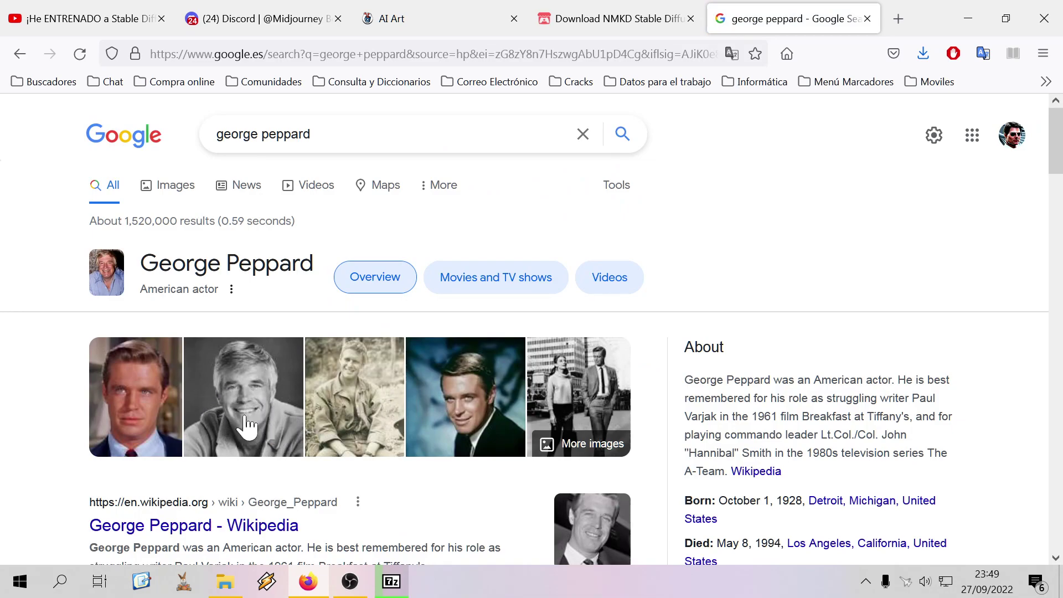
{"action": "left_click", "coordinate": [145, 403]}
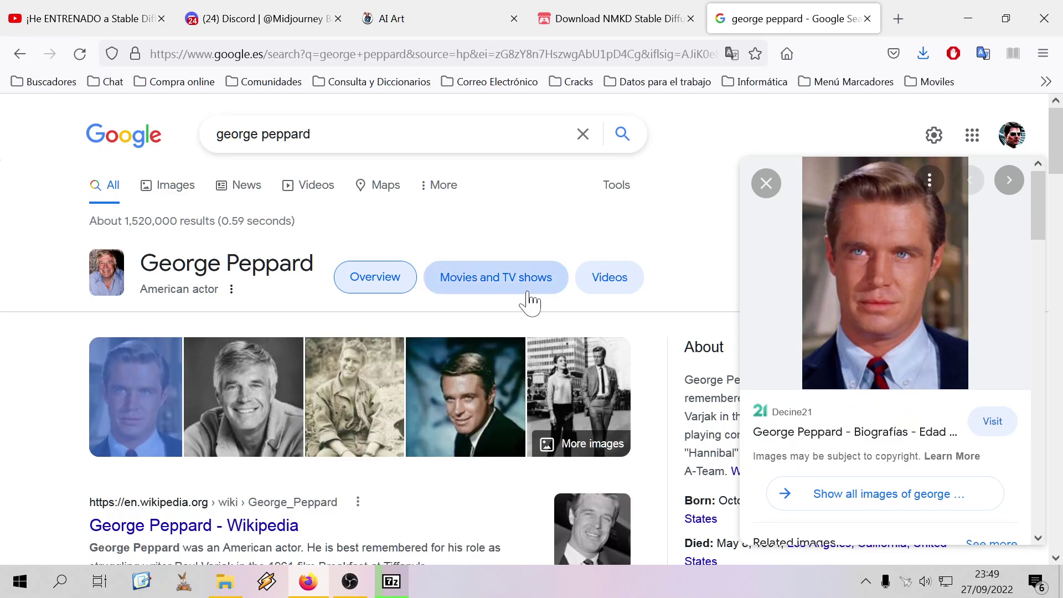
Compare the real George Peppard photo with the newest generated portraits in the AI Art private gallery
{"action": "left_click", "coordinate": [602, 25]}
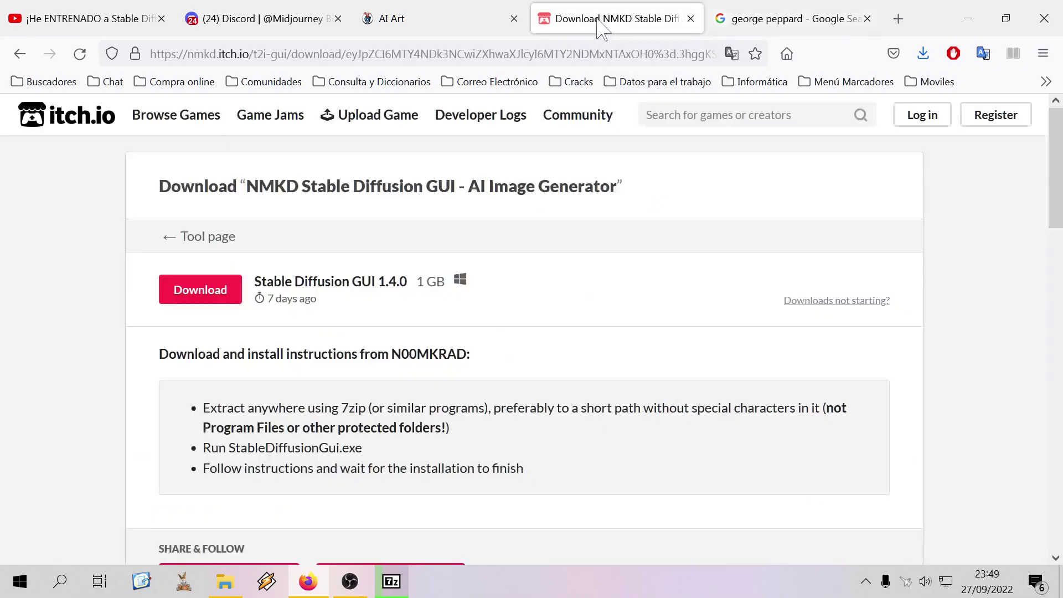
{"action": "left_click", "coordinate": [474, 13]}
{"action": "left_click", "coordinate": [814, 13]}
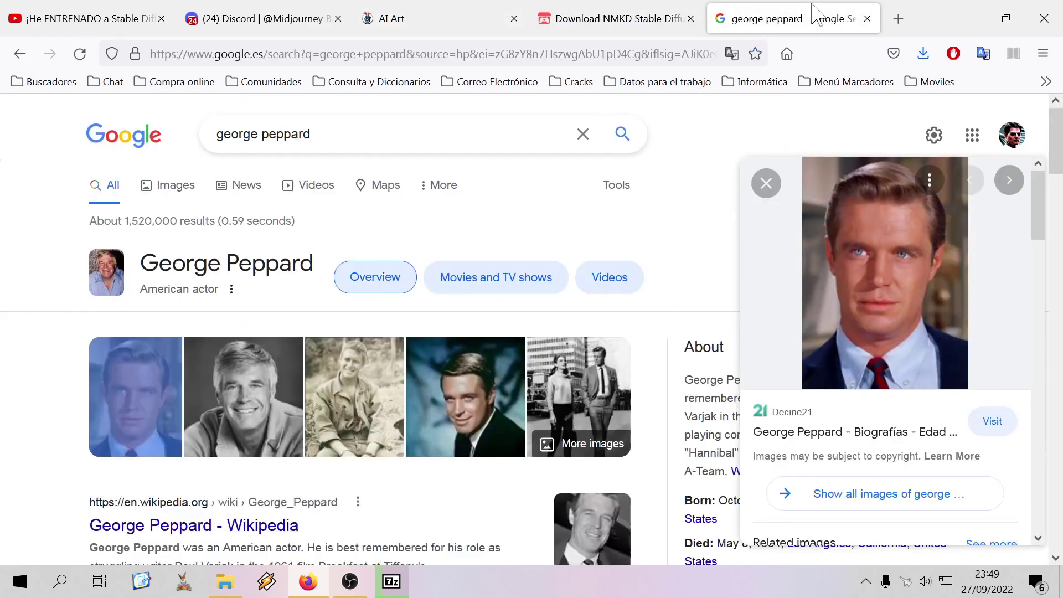
{"action": "left_click", "coordinate": [417, 3]}
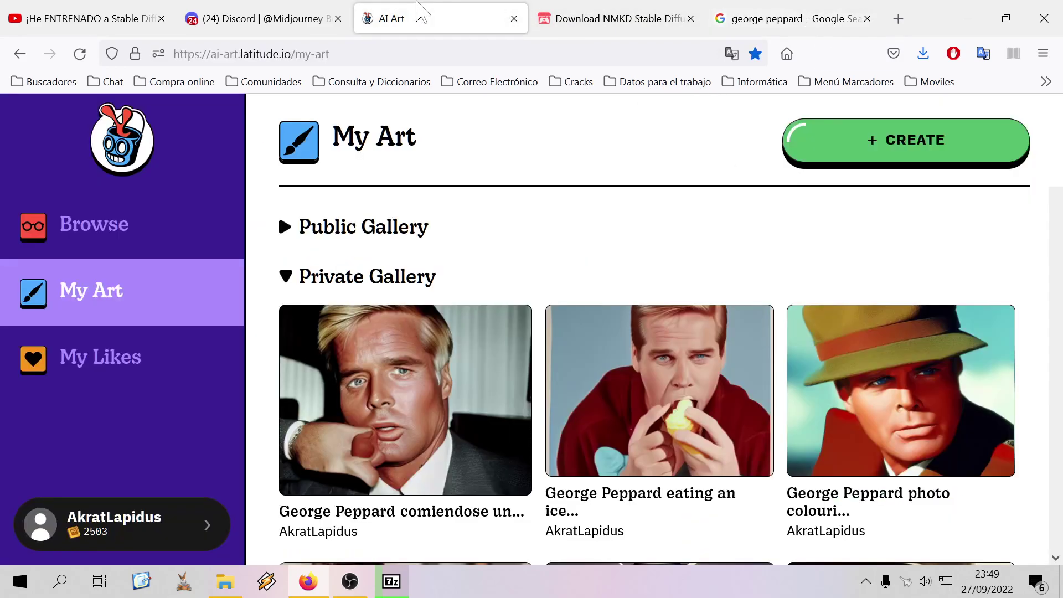
{"action": "left_click", "coordinate": [776, 22]}
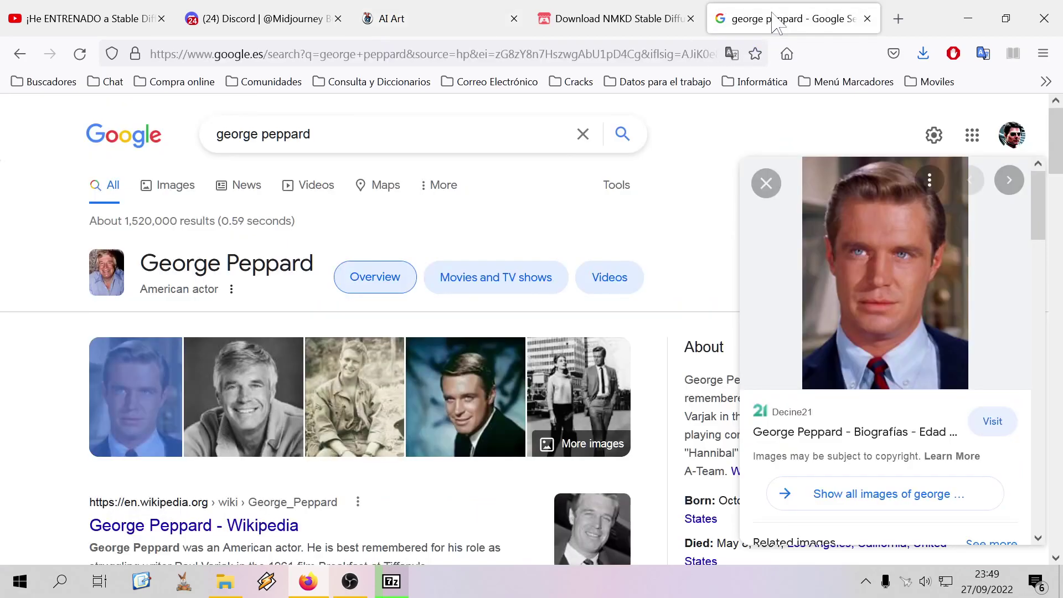
{"action": "left_click", "coordinate": [424, 17]}
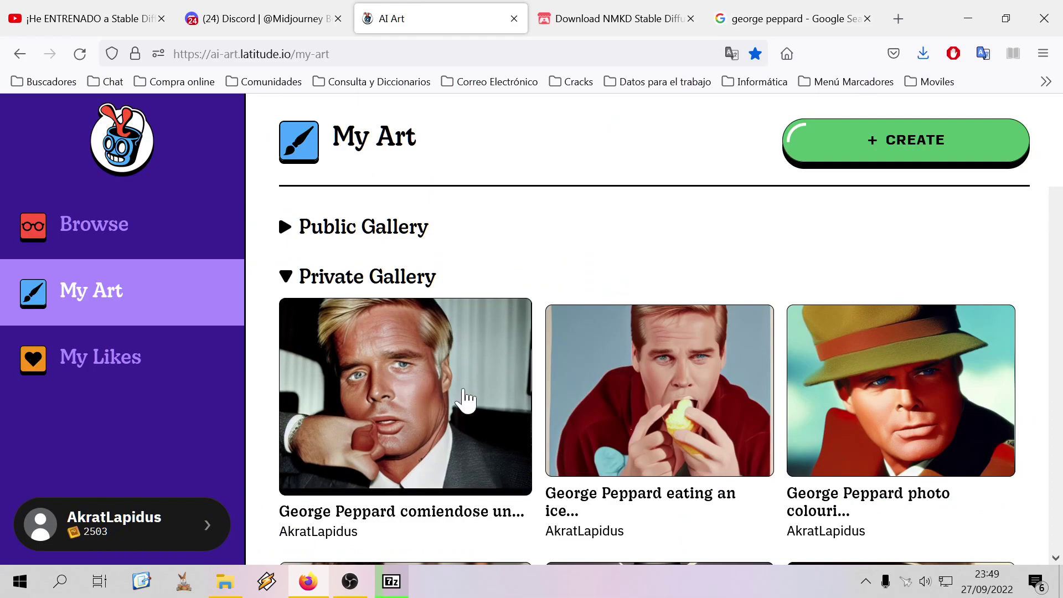
{"action": "left_click", "coordinate": [800, 20]}
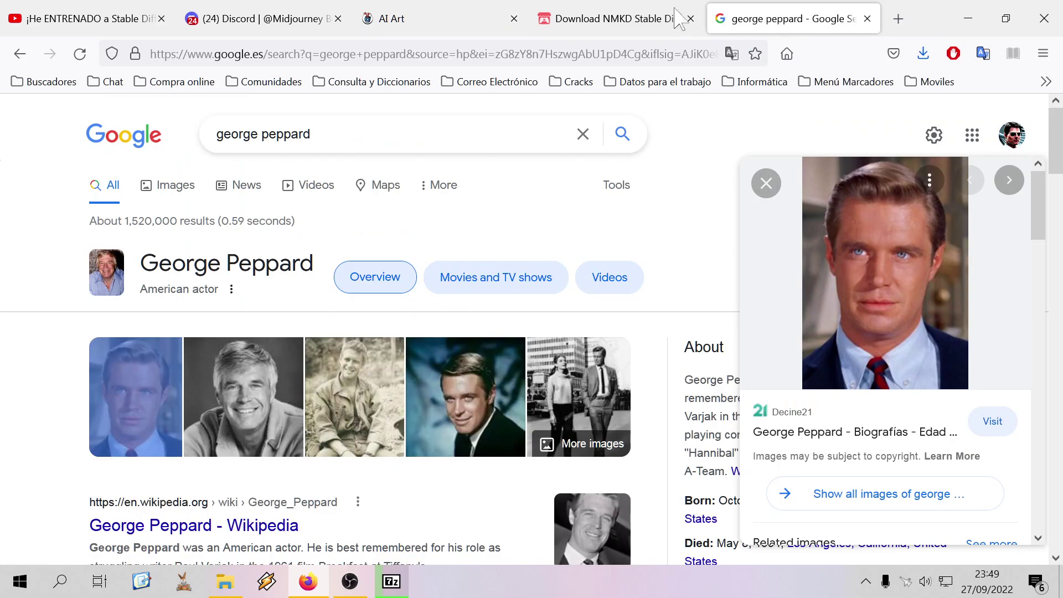
{"action": "left_click", "coordinate": [461, 19]}
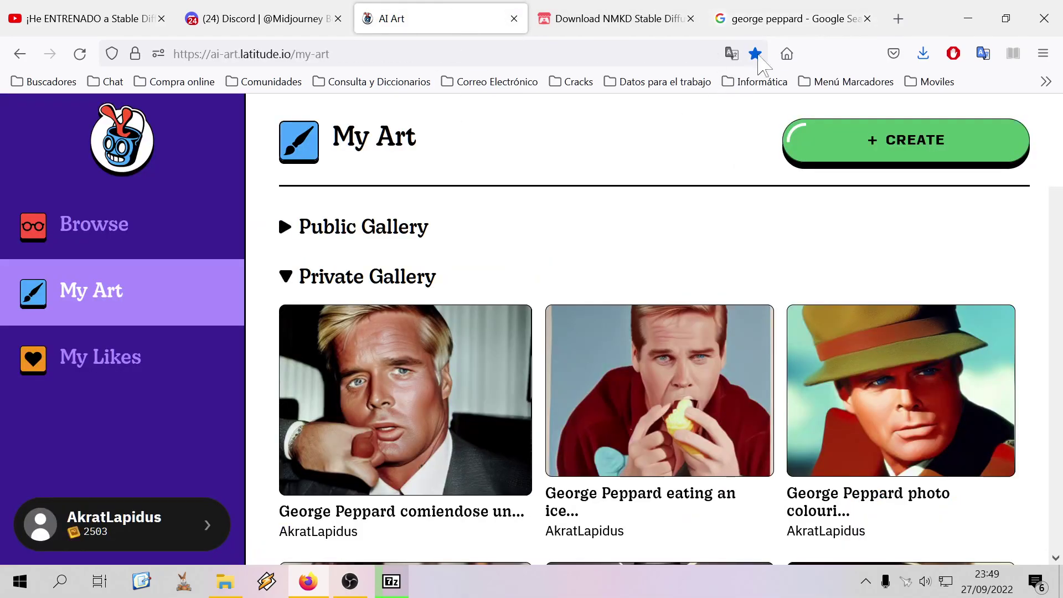
Browse the older George Peppard portraits in the private gallery, compare them with the real photo, and return to the newest images
{"action": "scroll", "coordinate": [593, 403], "scroll_direction": "down", "scroll_amount": 15}
{"action": "scroll", "coordinate": [696, 423], "scroll_direction": "down", "scroll_amount": 20}
{"action": "scroll", "coordinate": [684, 419], "scroll_direction": "up", "scroll_amount": 20}
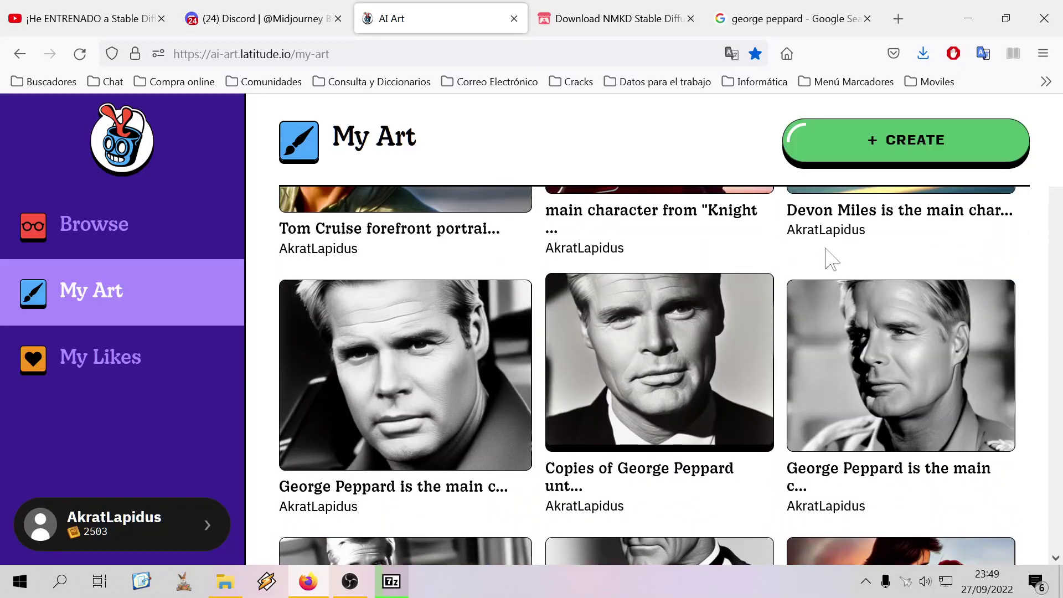
{"action": "left_click", "coordinate": [783, 20]}
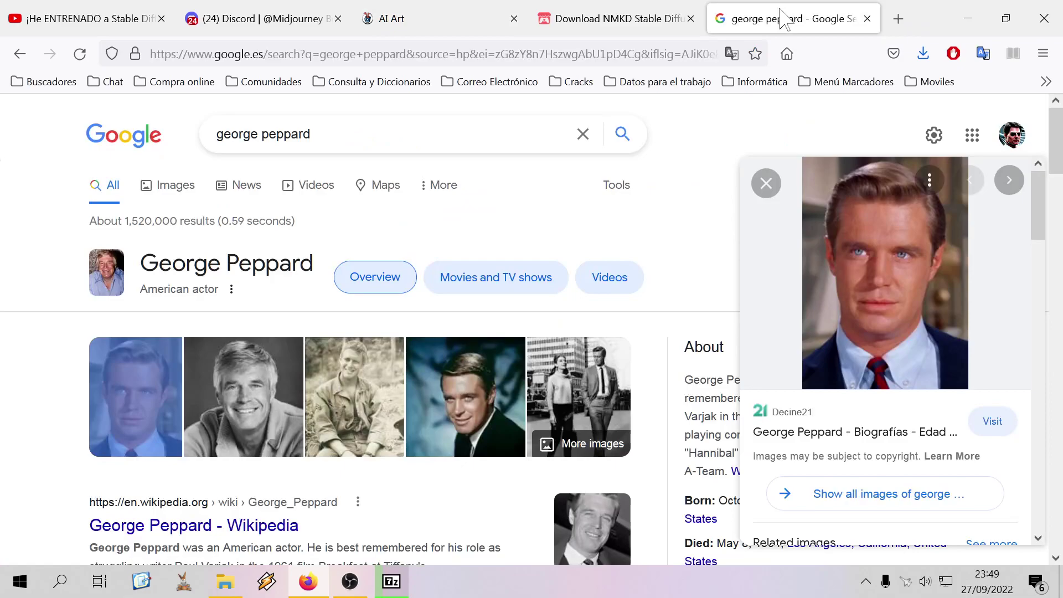
{"action": "left_click", "coordinate": [458, 20]}
{"action": "scroll", "coordinate": [643, 404], "scroll_direction": "up", "scroll_amount": 20}
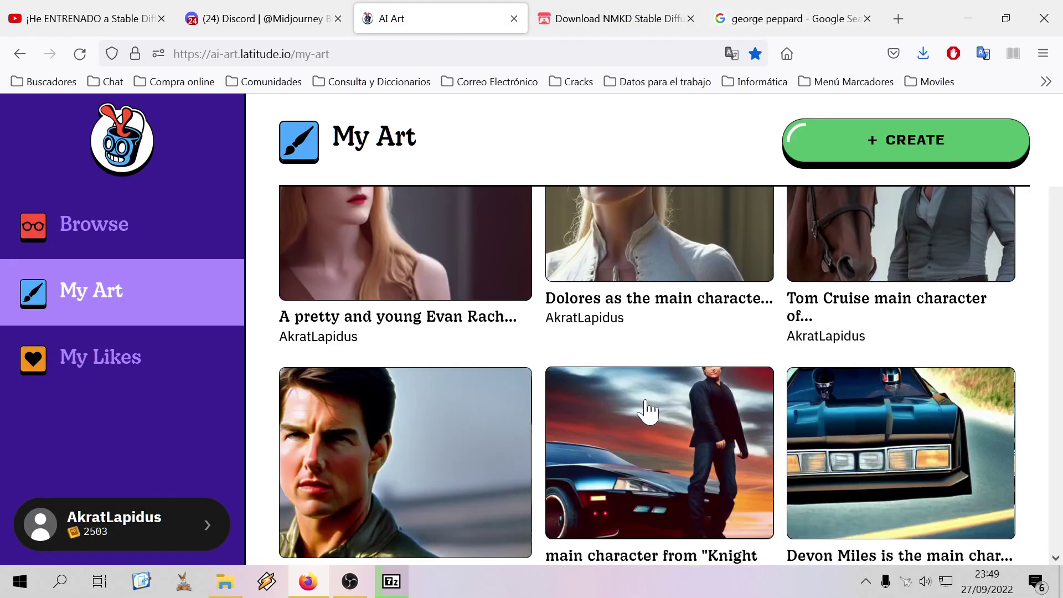
{"action": "scroll", "coordinate": [639, 382], "scroll_direction": "up", "scroll_amount": 20}
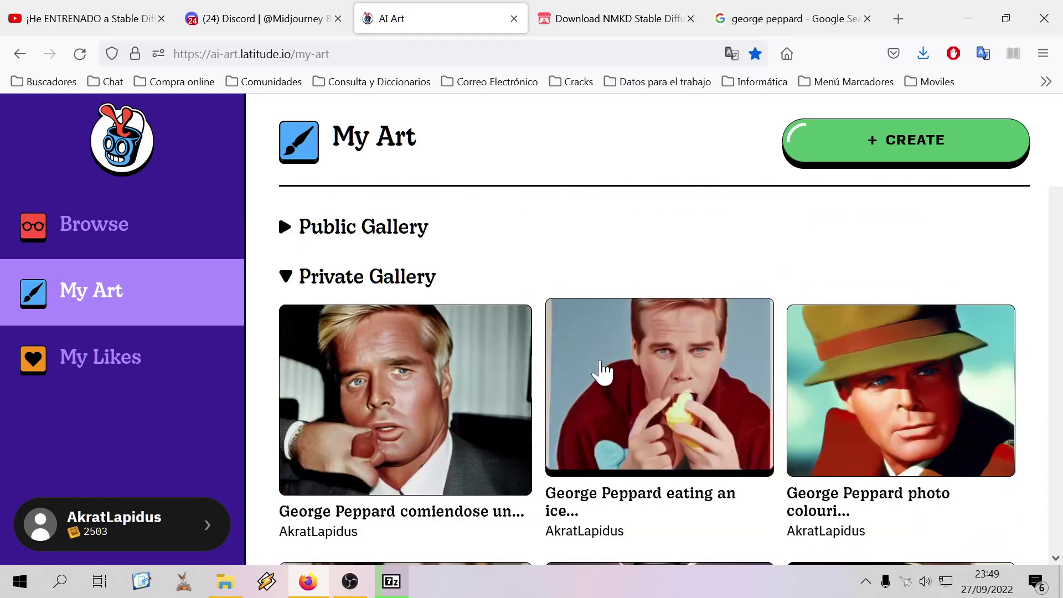
Close the Google search tab for George Peppard and return to the AI Art private gallery
{"action": "scroll", "coordinate": [601, 373], "scroll_direction": "down", "scroll_amount": 2}
{"action": "scroll", "coordinate": [520, 357], "scroll_direction": "up", "scroll_amount": 1}
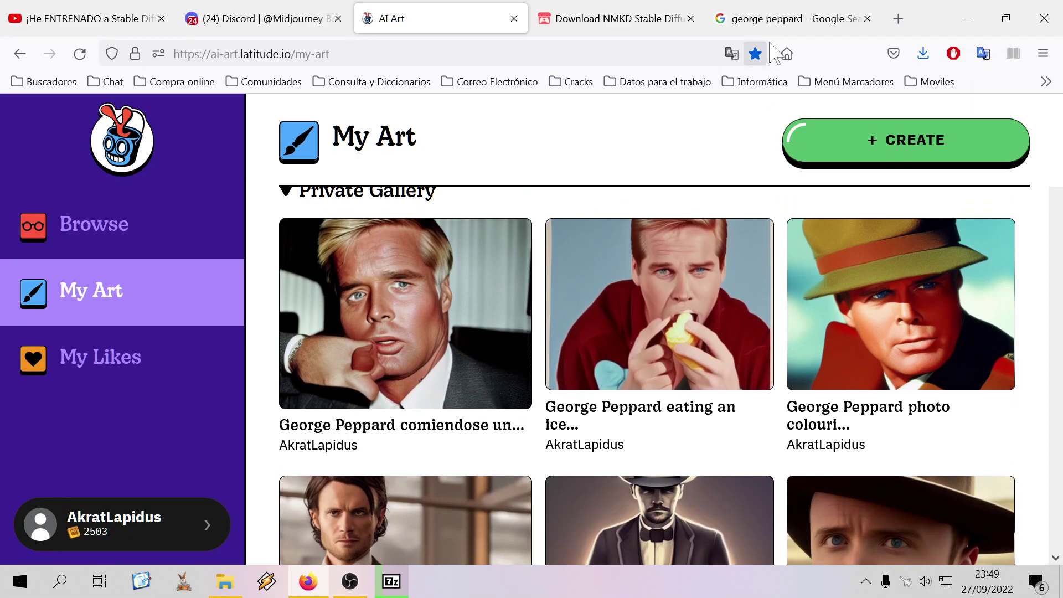
{"action": "left_click", "coordinate": [783, 23]}
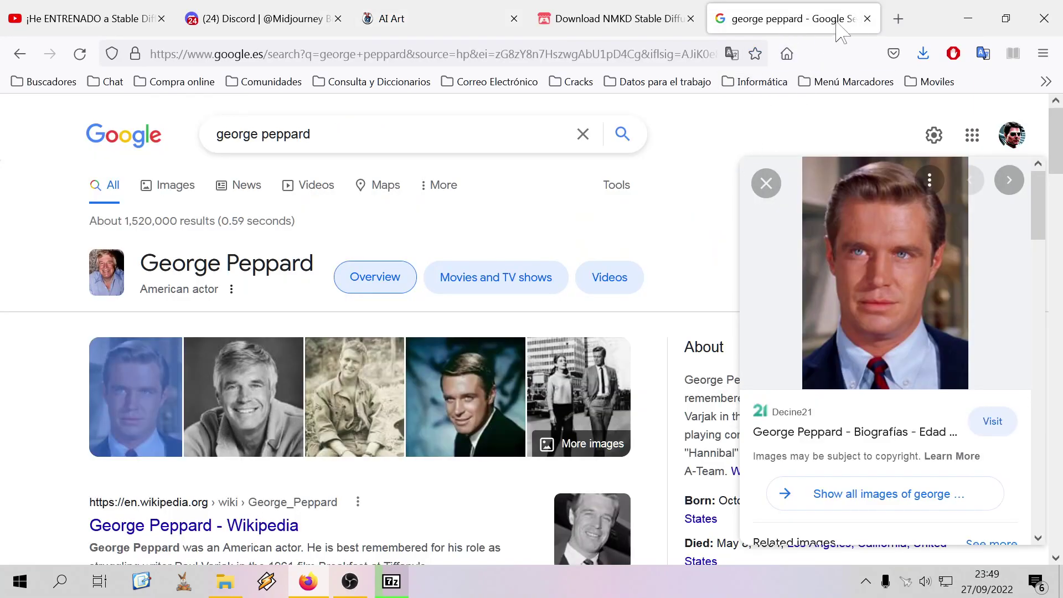
{"action": "left_click", "coordinate": [867, 19]}
{"action": "left_click", "coordinate": [498, 20]}
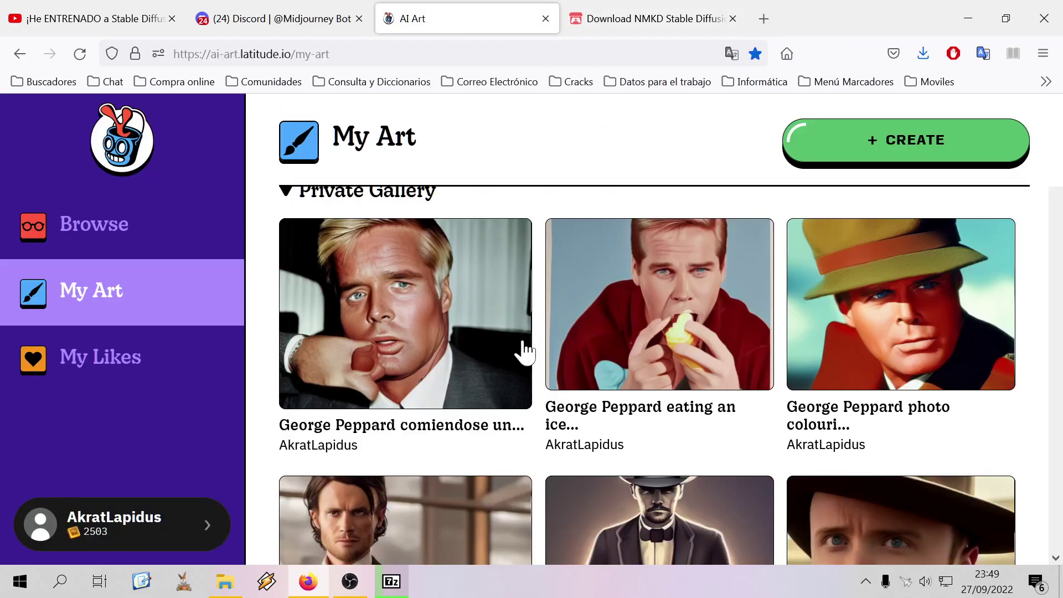
Generate a remix of the "comiendose un corte" image, replacing "corte" in the prompt with "puñetazo de Mr T"
{"action": "left_click", "coordinate": [443, 435]}
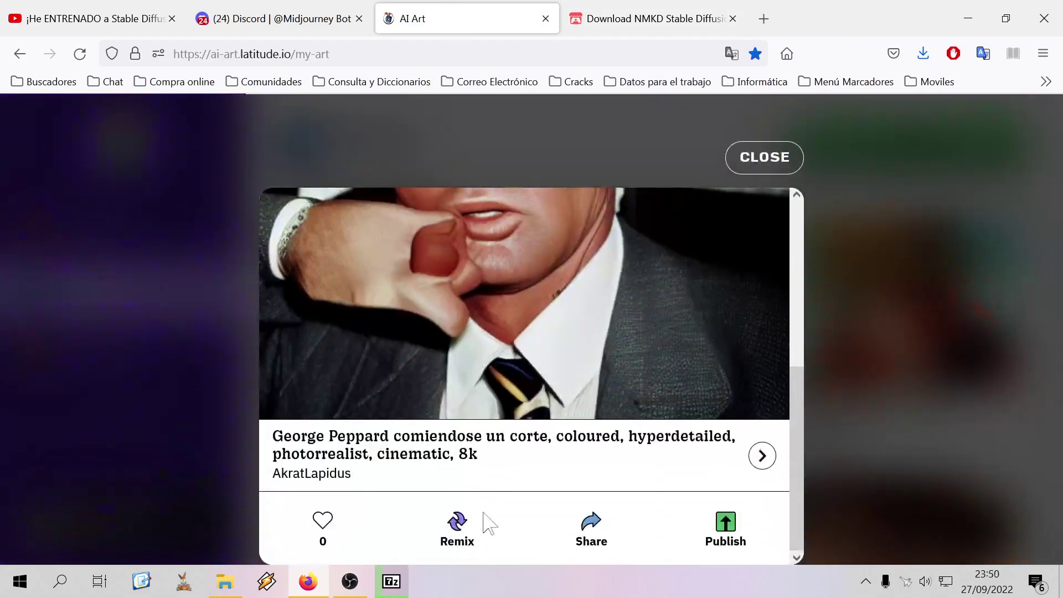
{"action": "left_click", "coordinate": [468, 531]}
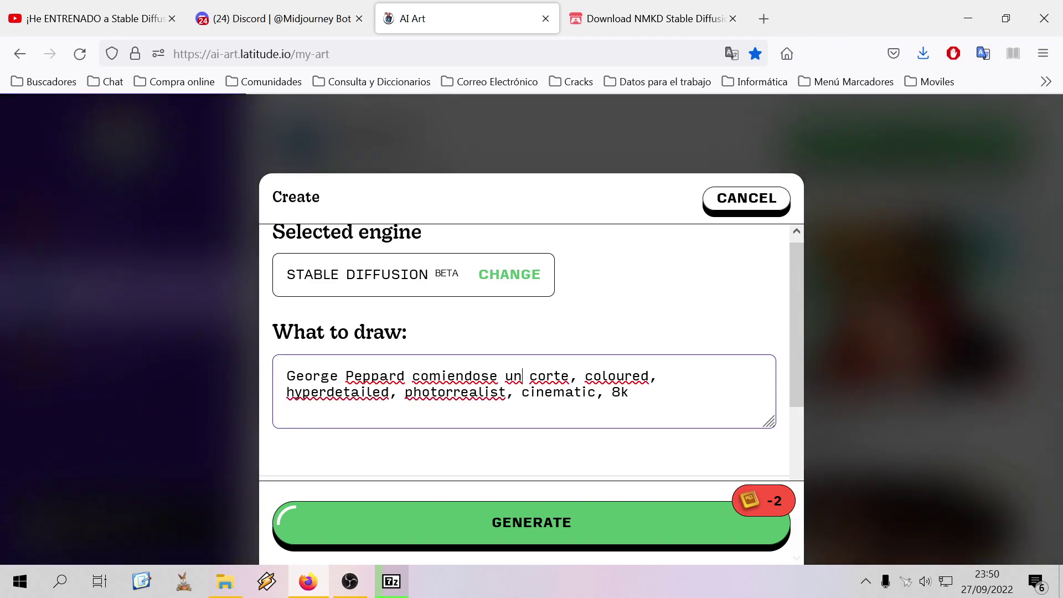
{"action": "left_click_drag", "start_coordinate": [522, 376], "coordinate": [569, 376]}
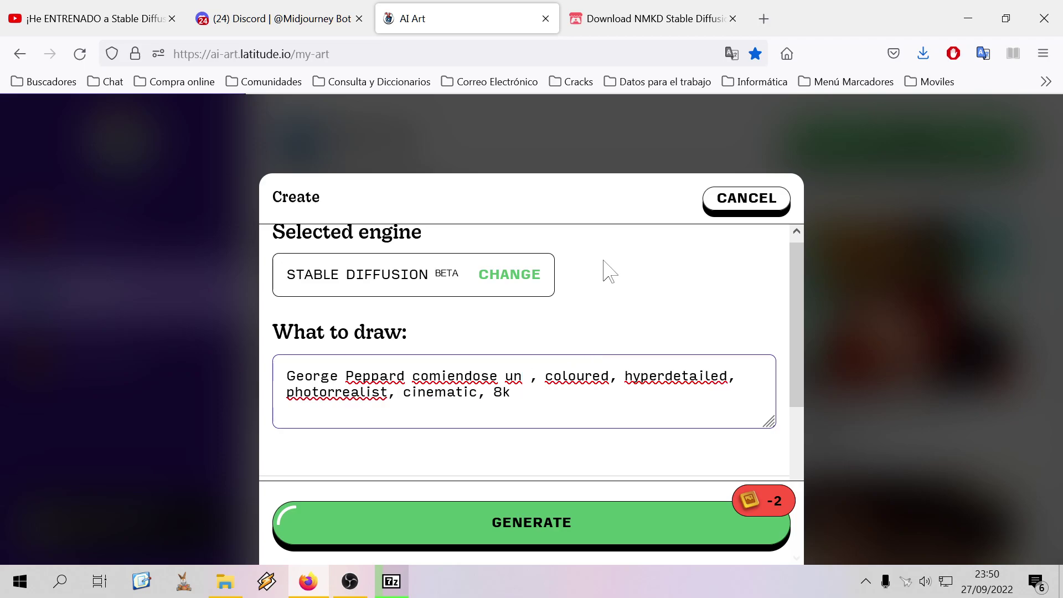
{"action": "type", "text": "puñ, co"}
{"action": "key", "text": "BackSpace"}
{"action": "type", "text": "etazo de "}
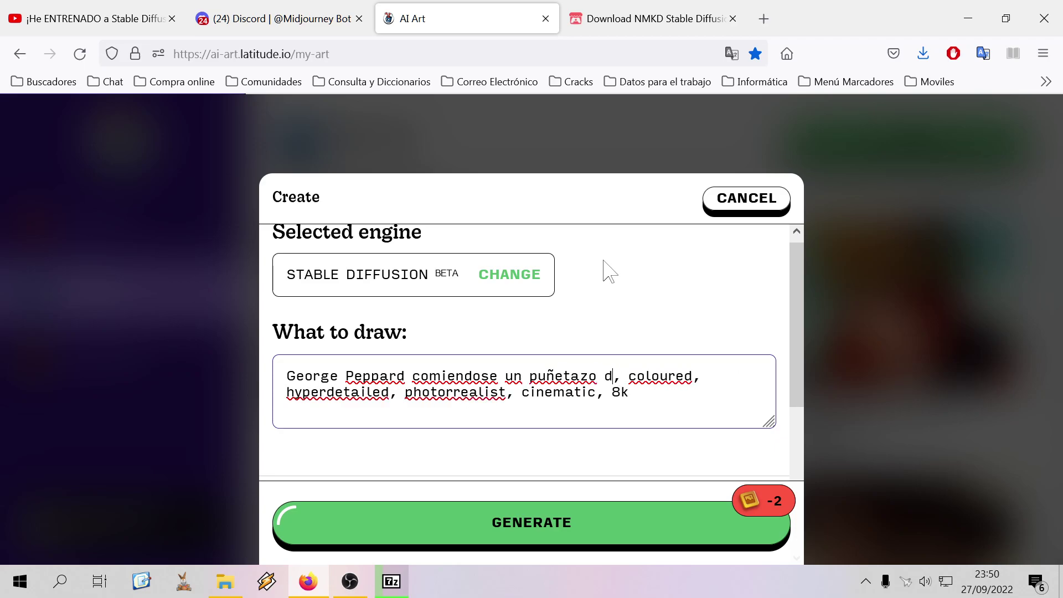
{"action": "type", "text": "Mr "}
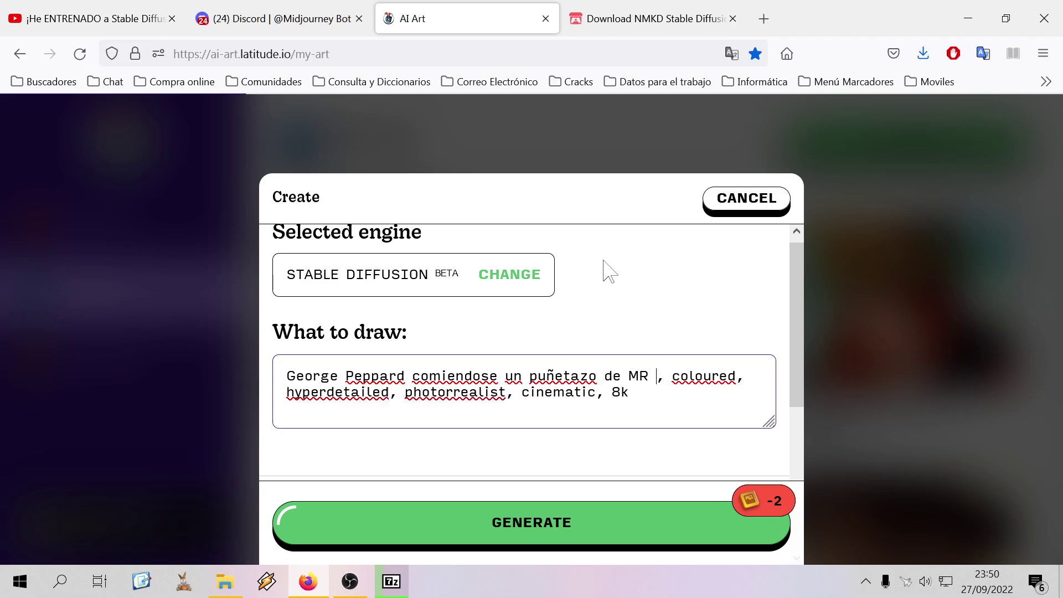
{"action": "type", "text": "T"}
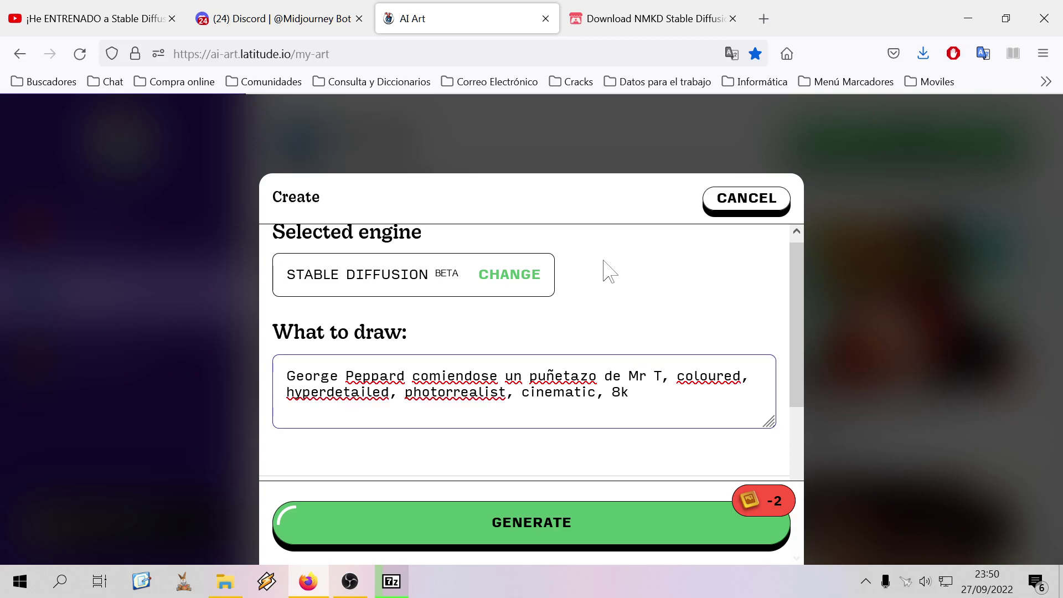
{"action": "left_click", "coordinate": [588, 531]}
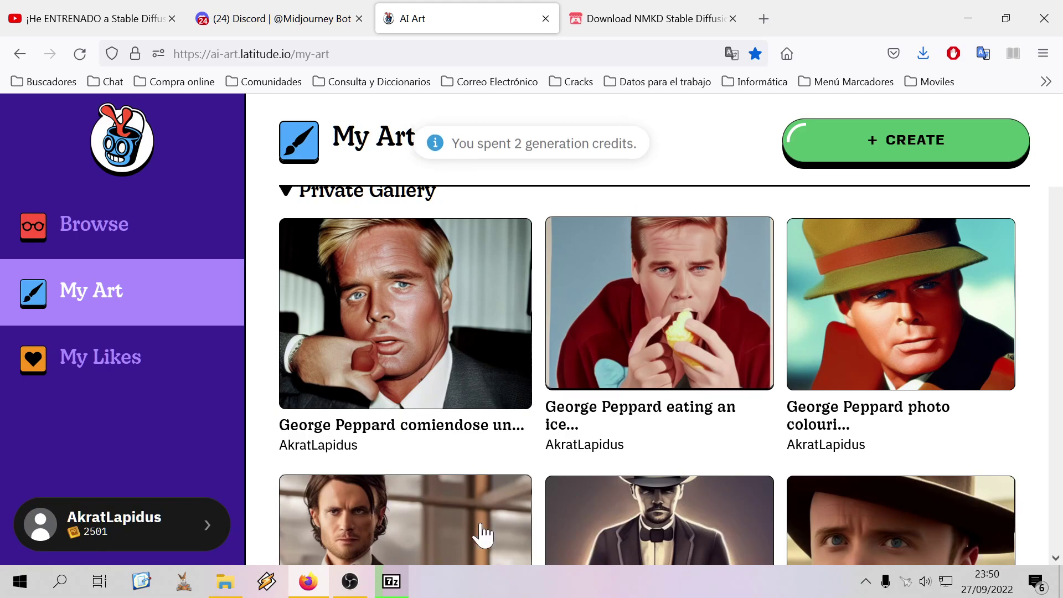
Check the extraction progress of SD-GUI-1.4.0 in 7-Zip and the Descargas folder, and return to the AI Art gallery in Firefox
{"action": "left_click", "coordinate": [391, 581]}
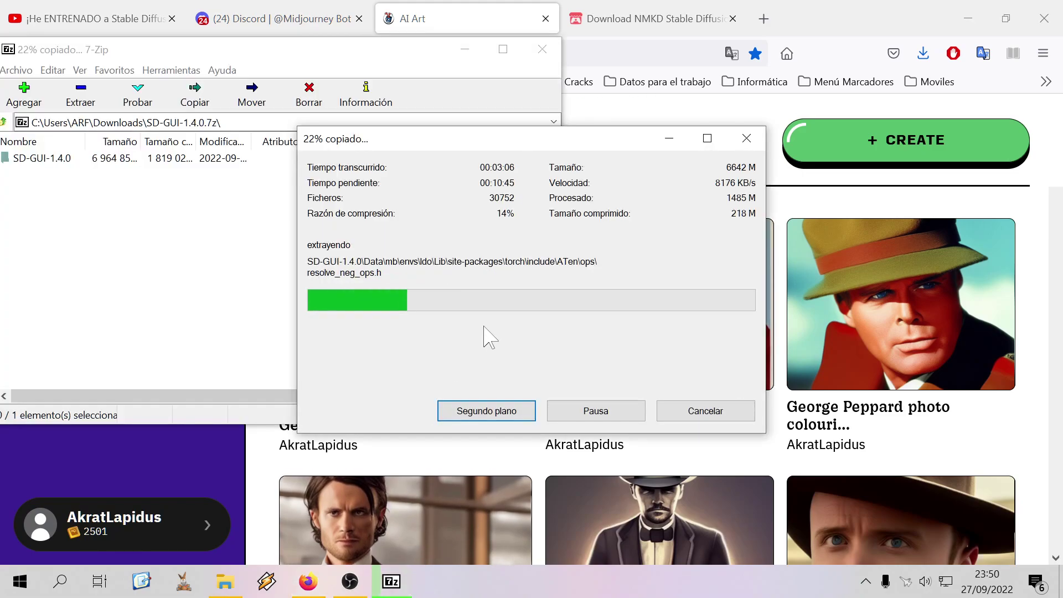
{"action": "left_click", "coordinate": [226, 586]}
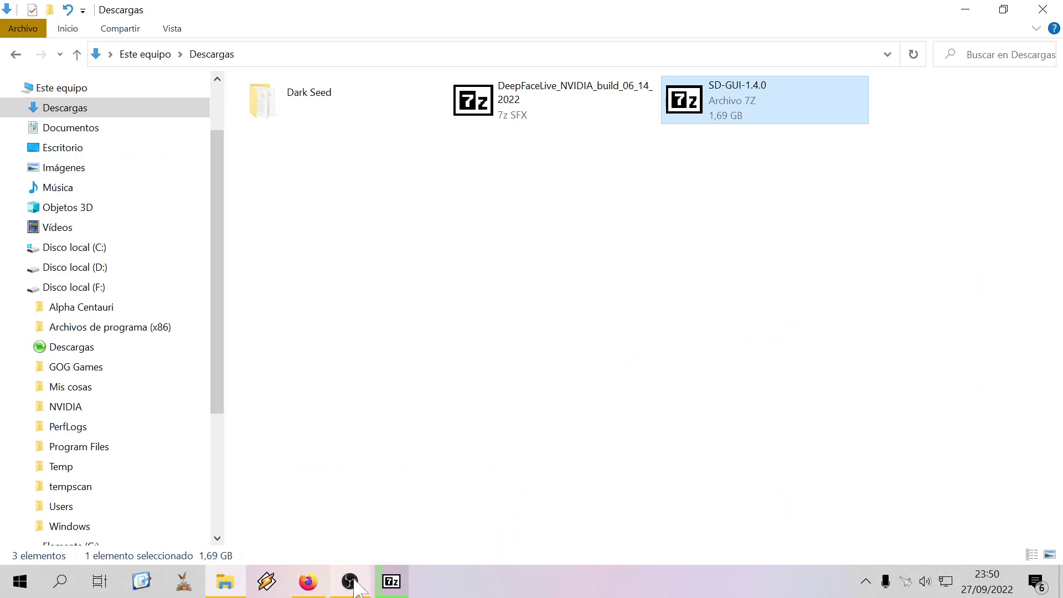
{"action": "left_click", "coordinate": [320, 582]}
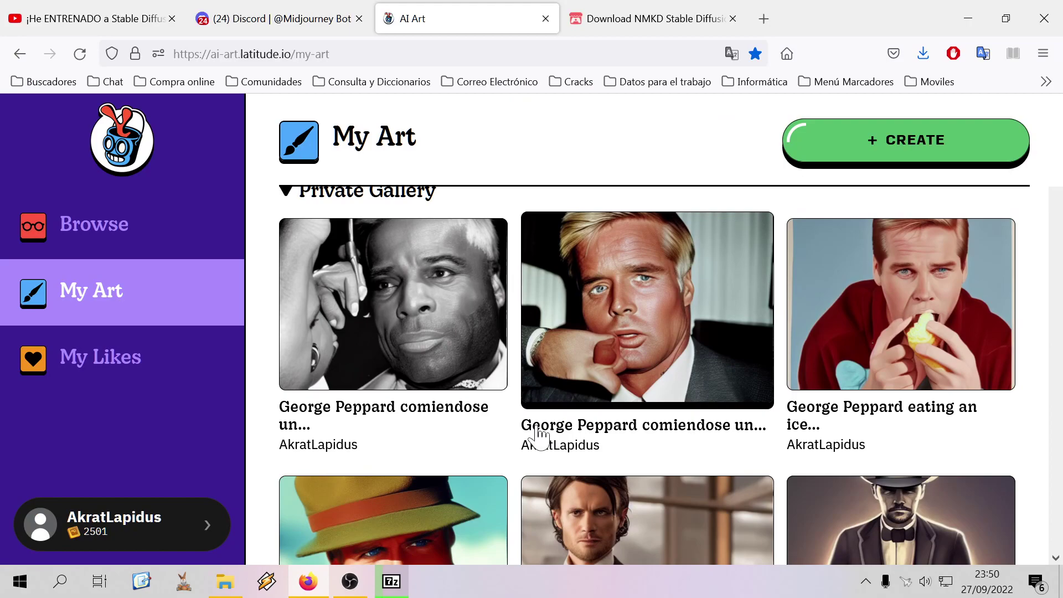
Examine the newly generated "puñetazo de Mr T" image at full size together with its prompt
{"action": "left_click", "coordinate": [392, 318]}
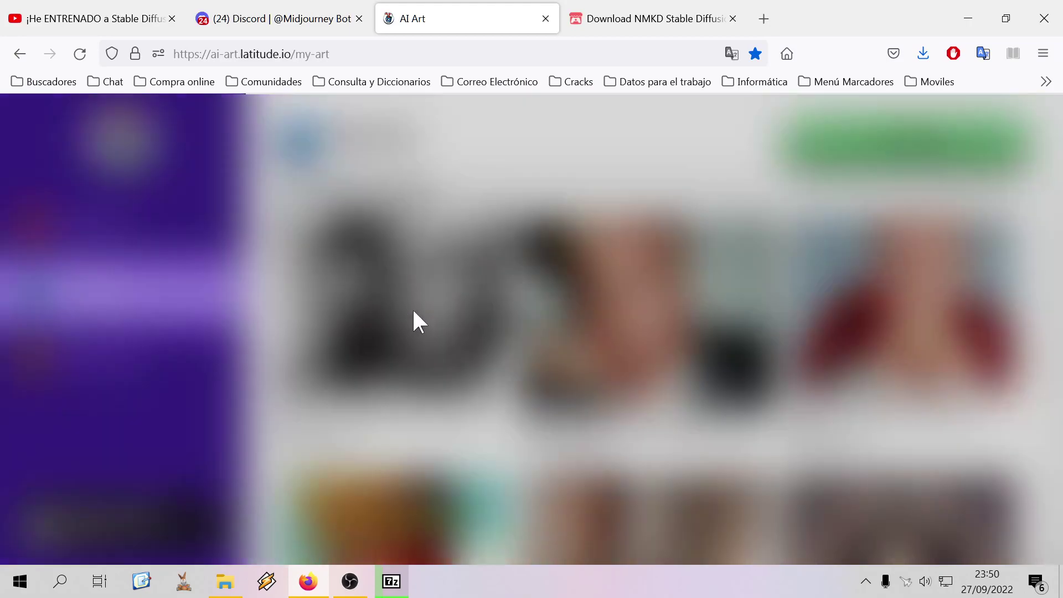
{"action": "scroll", "coordinate": [559, 452], "scroll_direction": "up", "scroll_amount": 5}
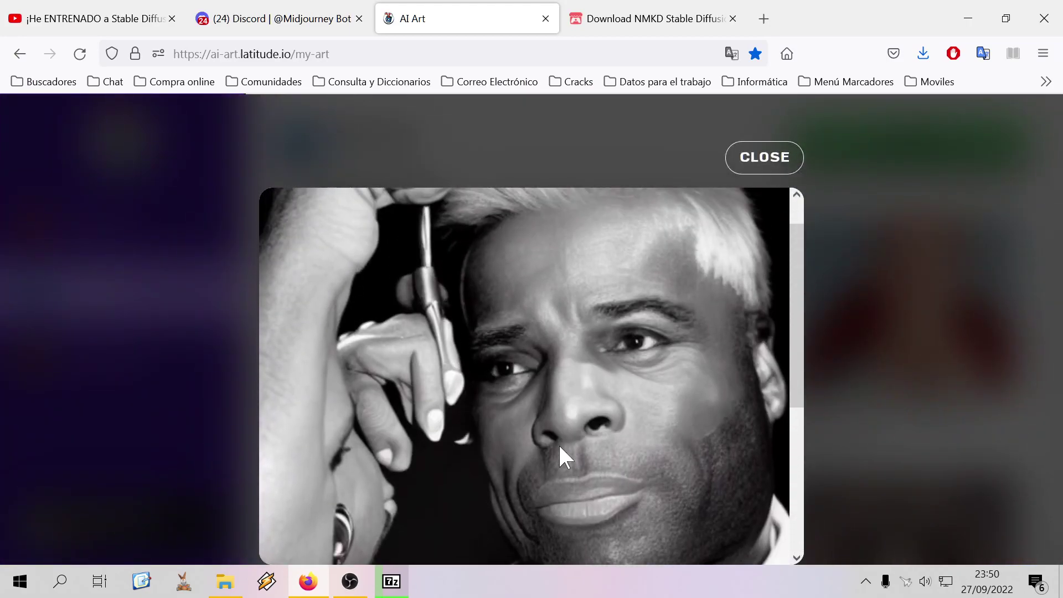
{"action": "scroll", "coordinate": [694, 426], "scroll_direction": "down", "scroll_amount": 5}
{"action": "scroll", "coordinate": [693, 425], "scroll_direction": "up", "scroll_amount": 5}
{"action": "scroll", "coordinate": [690, 424], "scroll_direction": "down", "scroll_amount": 2}
{"action": "scroll", "coordinate": [693, 434], "scroll_direction": "down", "scroll_amount": 3}
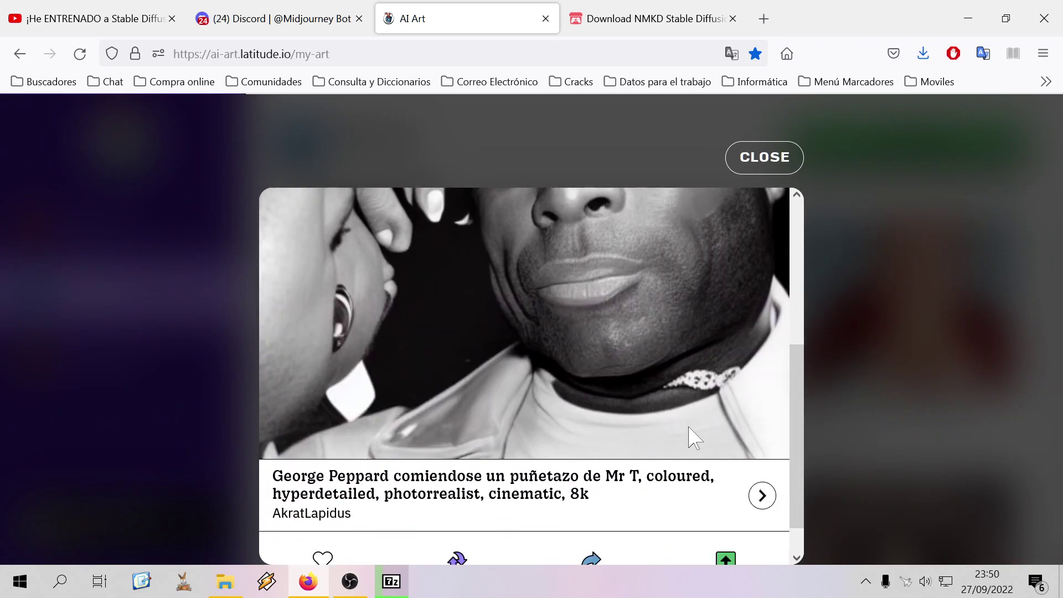
{"action": "scroll", "coordinate": [691, 434], "scroll_direction": "down", "scroll_amount": 1}
{"action": "scroll", "coordinate": [686, 438], "scroll_direction": "up", "scroll_amount": 4}
{"action": "scroll", "coordinate": [667, 451], "scroll_direction": "down", "scroll_amount": 4}
Generate a remix of the Mr T punch image, changing the start of the prompt to "George Peppard, Mr T, Phoenix y Murdock"
{"action": "left_click", "coordinate": [468, 526]}
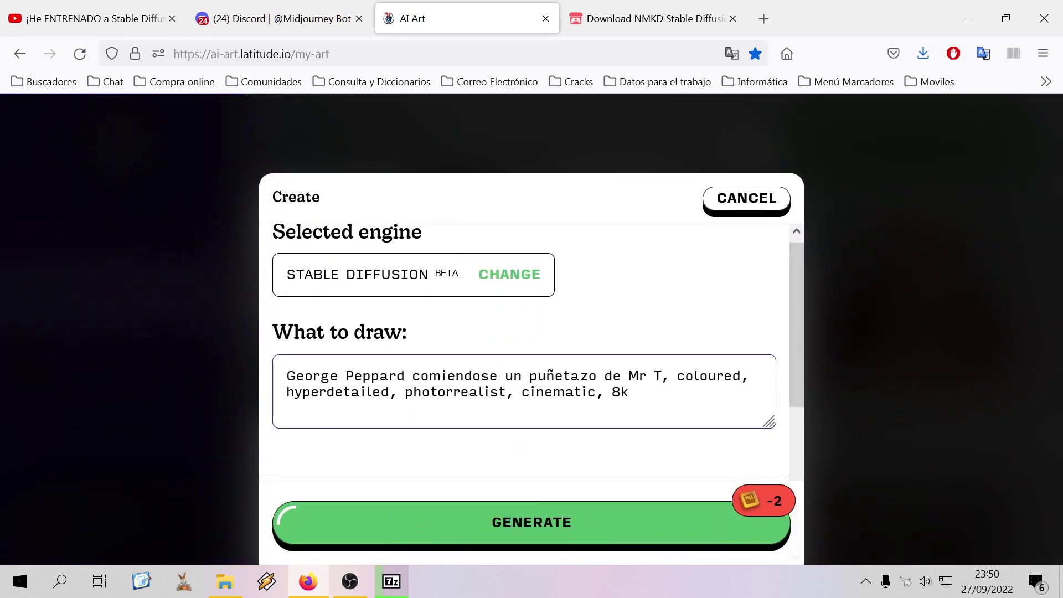
{"action": "left_click_drag", "start_coordinate": [661, 376], "coordinate": [430, 376]}
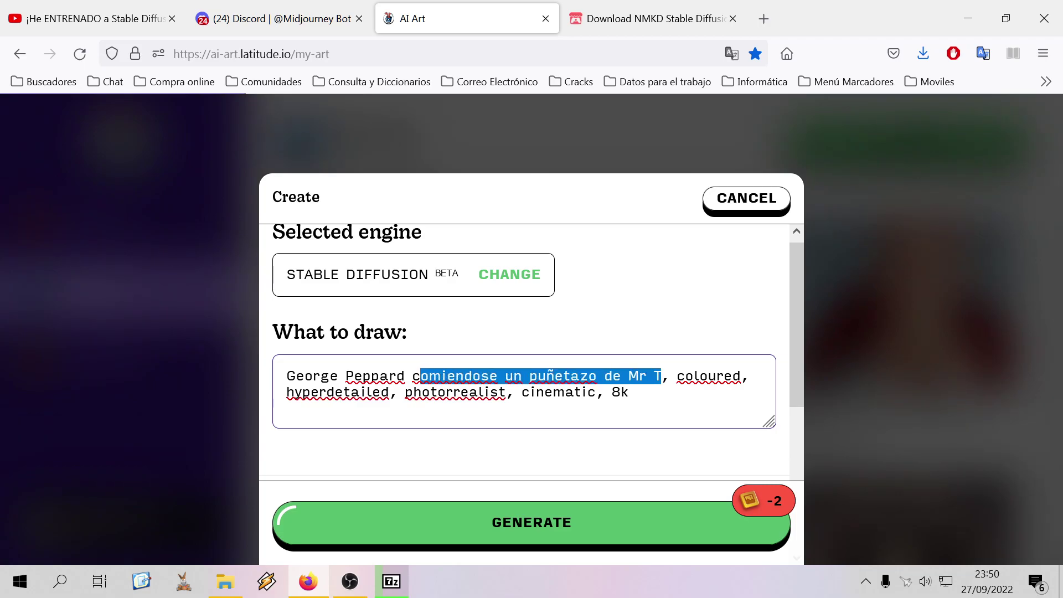
{"action": "key", "text": "BackSpace"}
{"action": "key", "text": "BackSpace"}
{"action": "key", "text": "BackSpace"}
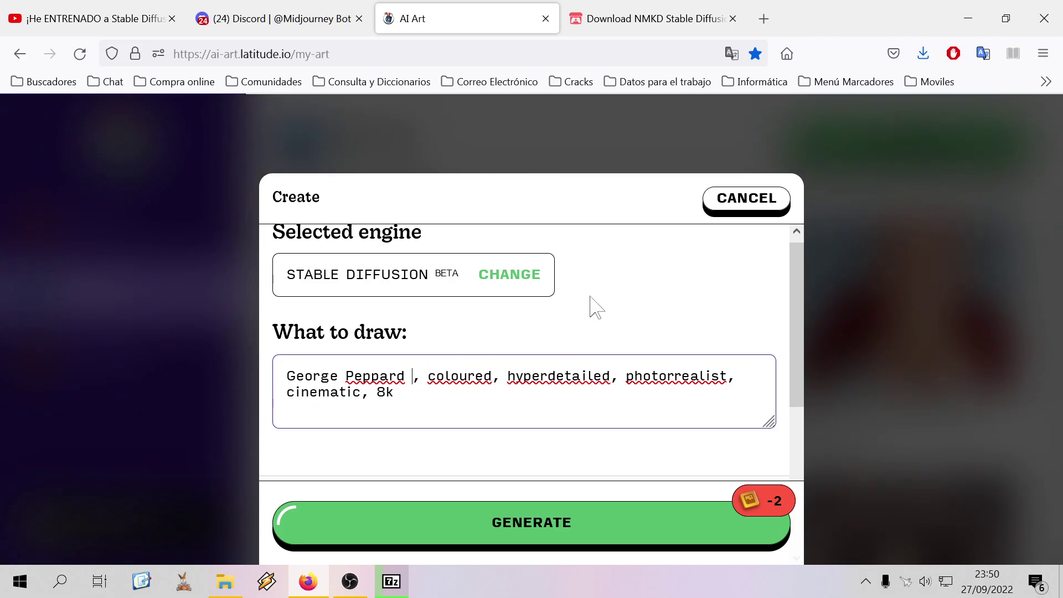
{"action": "type", "text": ", Mr T, "}
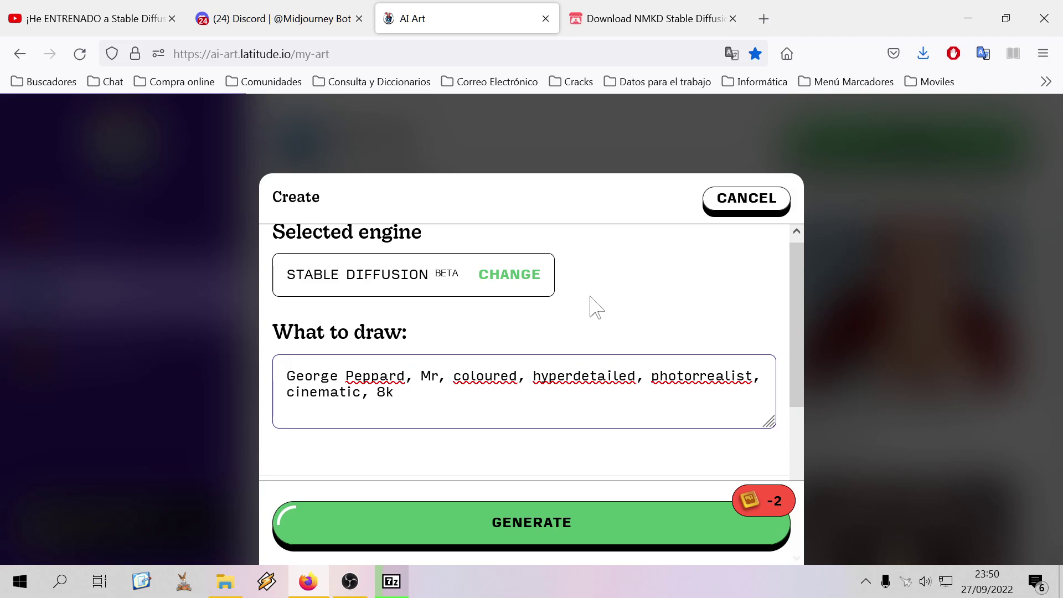
{"action": "type", "text": "Phoeniz"}
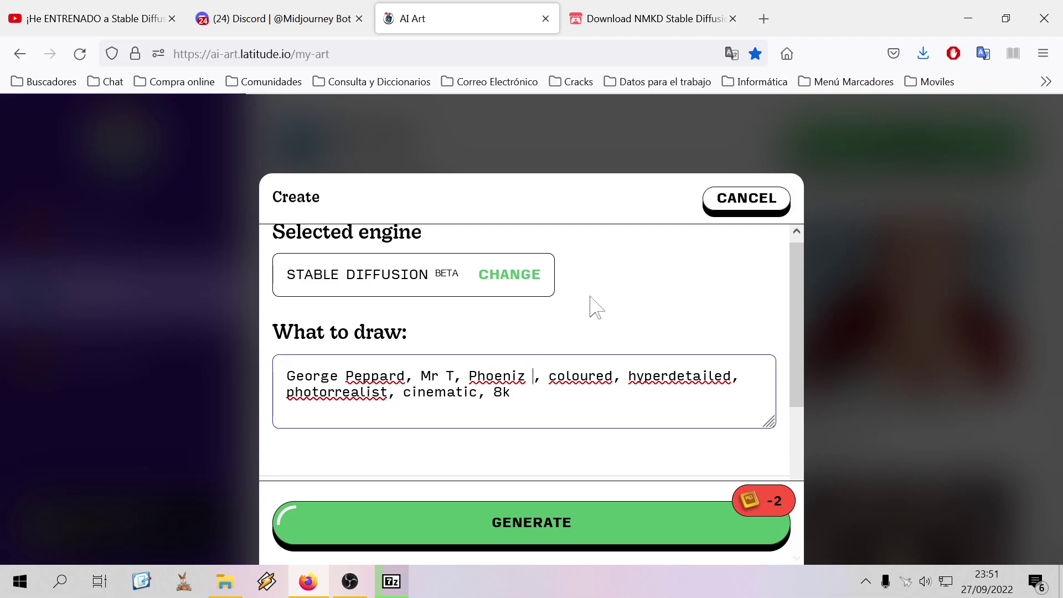
{"action": "key", "text": "BackSpace"}
{"action": "key", "text": "BackSpace"}
{"action": "type", "text": "x y Murdo"}
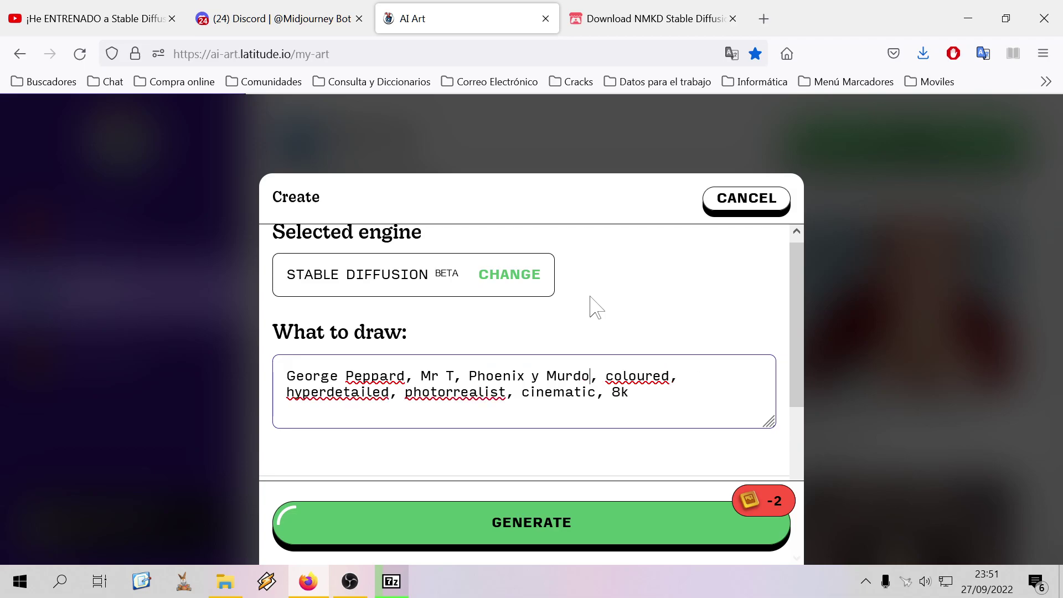
{"action": "type", "text": "ck"}
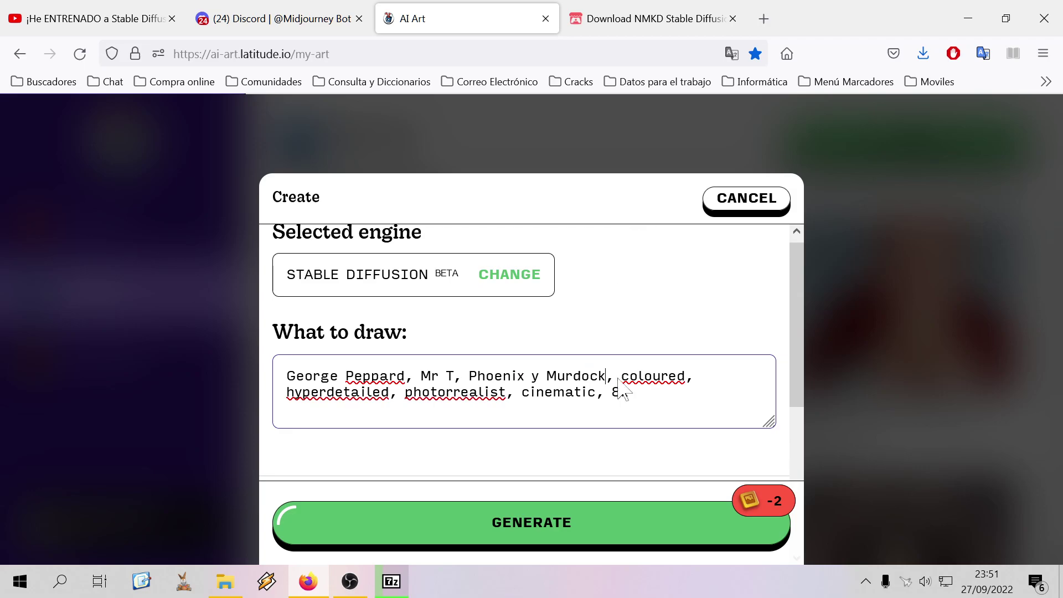
{"action": "left_click", "coordinate": [656, 523]}
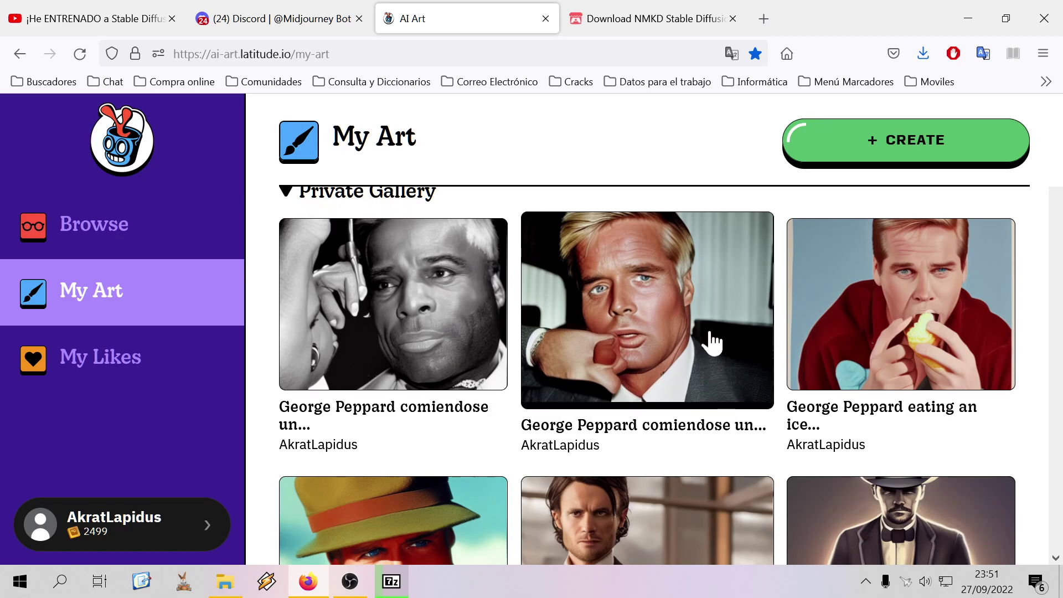
Save the "comiendose un corte" portrait as a PNG in the Stable Diffusion BETA folder and close its full view
{"action": "left_click", "coordinate": [717, 357]}
{"action": "scroll", "coordinate": [474, 332], "scroll_direction": "up", "scroll_amount": 4}
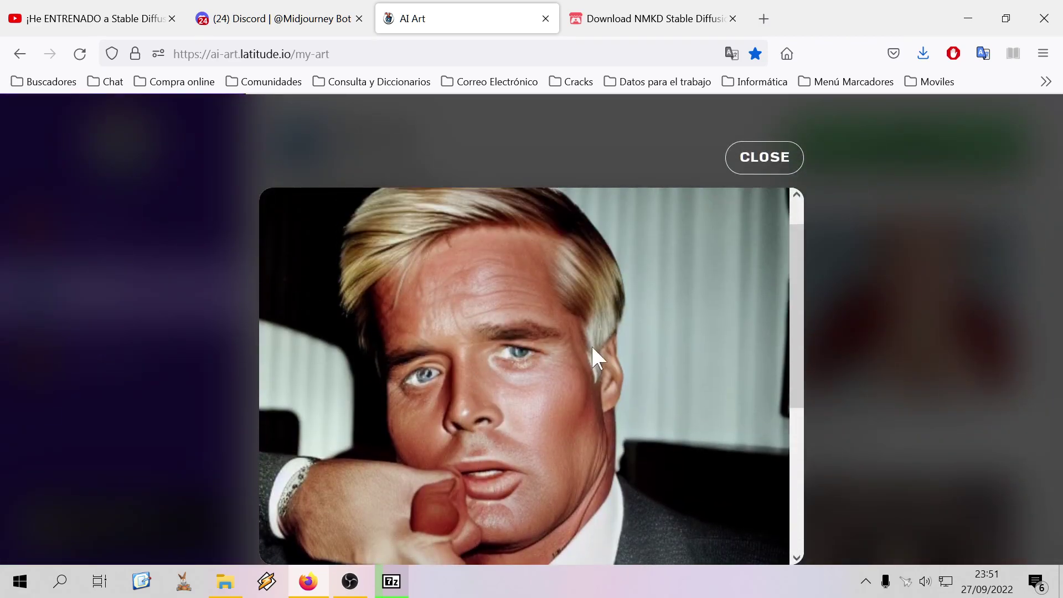
{"action": "right_click", "coordinate": [590, 344]}
{"action": "left_click", "coordinate": [704, 386]}
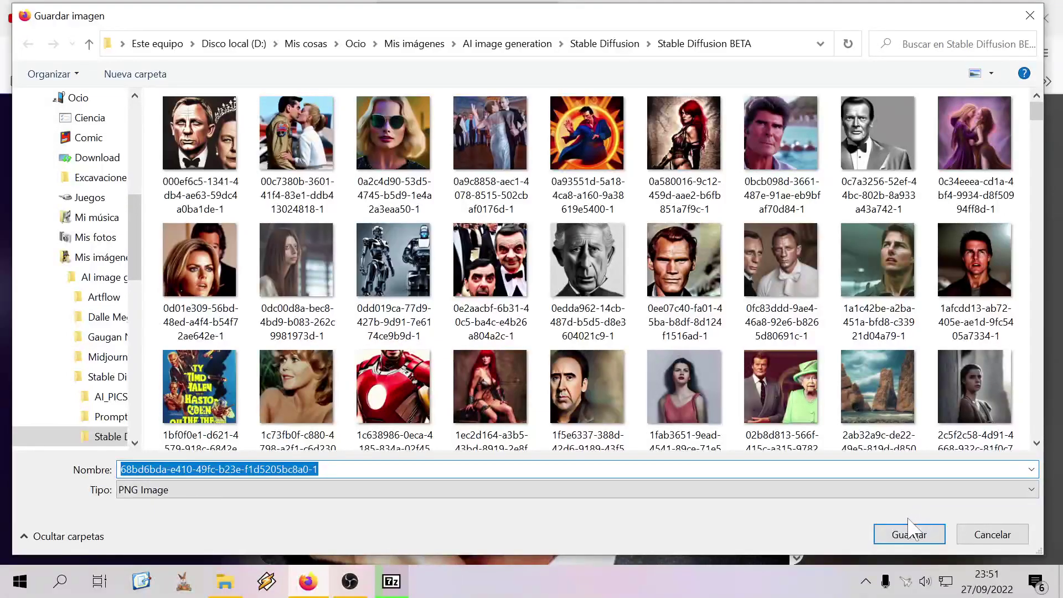
{"action": "left_click", "coordinate": [908, 529]}
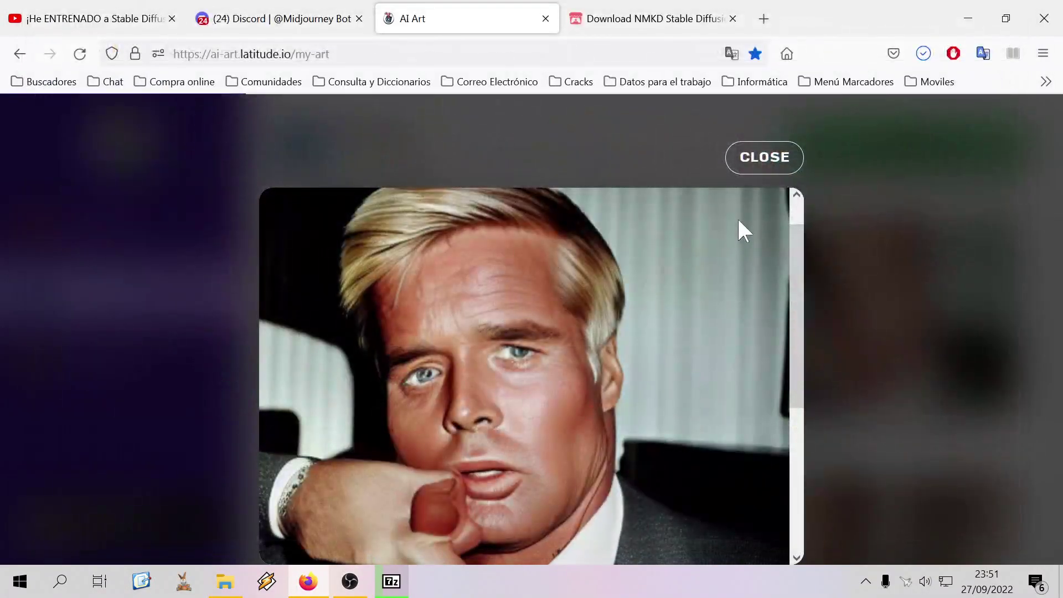
{"action": "left_click", "coordinate": [766, 157]}
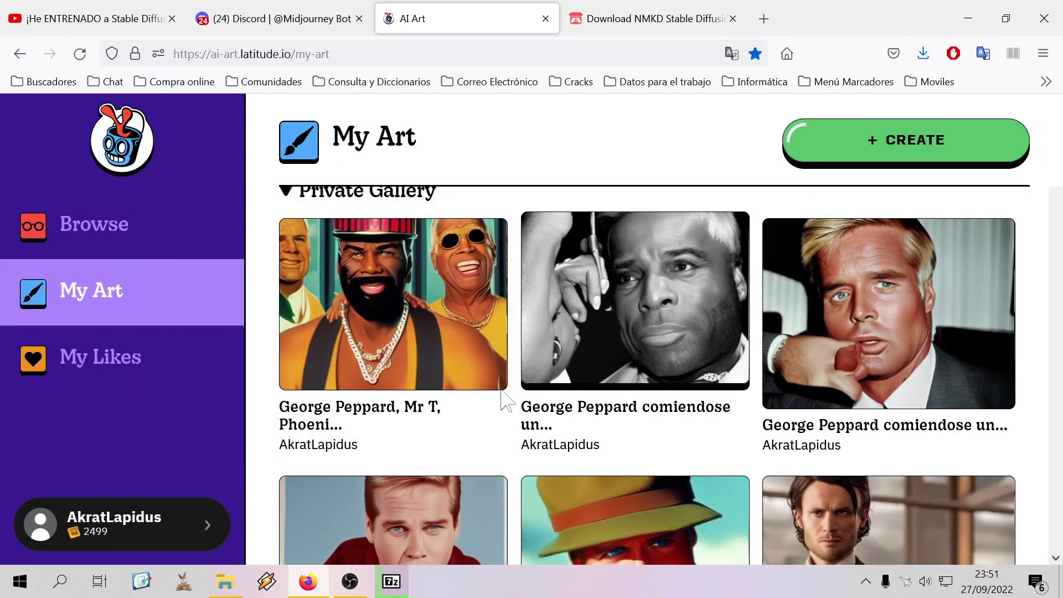
Inspect the new "George Peppard, Mr T, Phoenix y Murdock" image and start its remix, replacing "y" with "and" in the prompt
{"action": "left_click", "coordinate": [460, 288]}
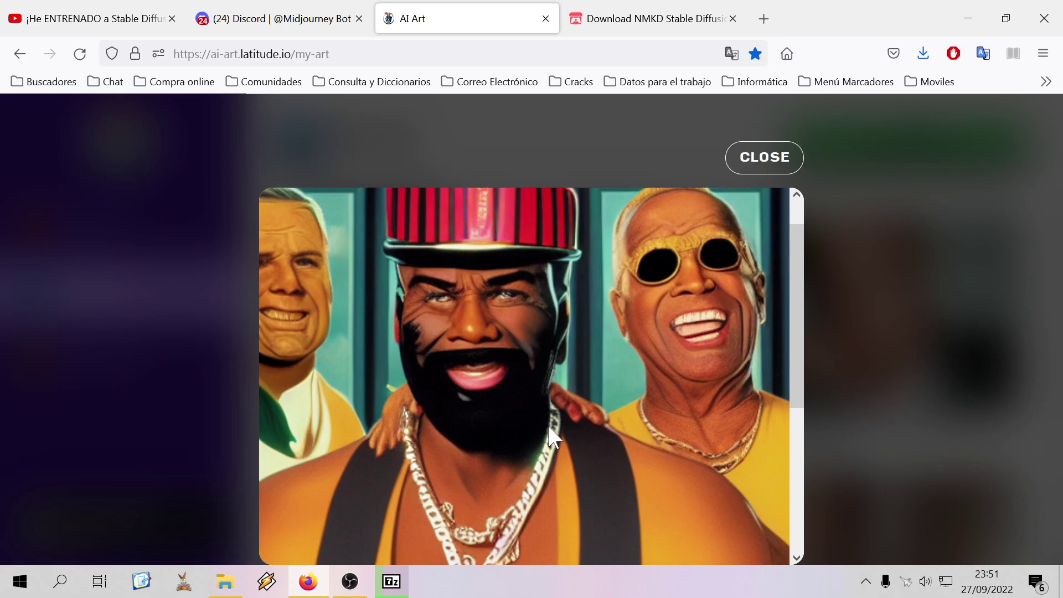
{"action": "scroll", "coordinate": [532, 426], "scroll_direction": "down", "scroll_amount": 3}
{"action": "scroll", "coordinate": [508, 404], "scroll_direction": "up", "scroll_amount": 3}
{"action": "scroll", "coordinate": [508, 395], "scroll_direction": "up", "scroll_amount": 2}
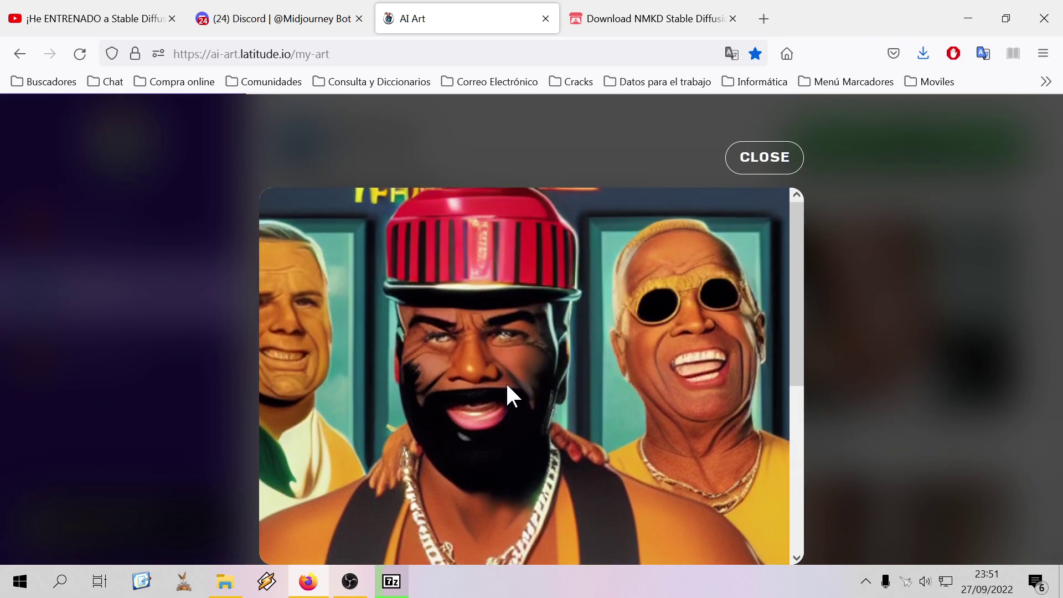
{"action": "scroll", "coordinate": [500, 386], "scroll_direction": "down", "scroll_amount": 2}
{"action": "scroll", "coordinate": [498, 385], "scroll_direction": "up", "scroll_amount": 2}
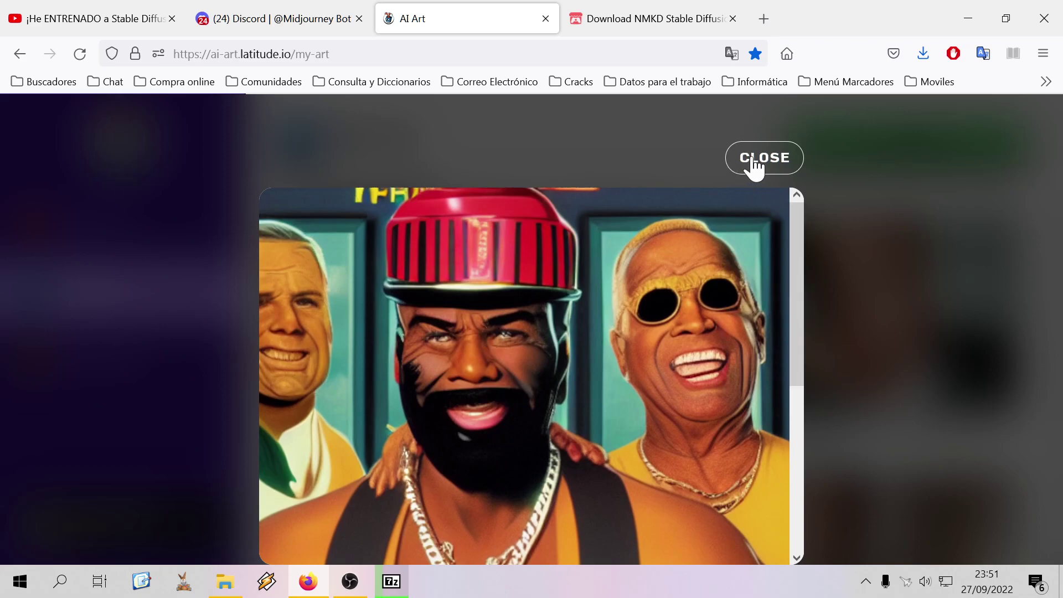
{"action": "scroll", "coordinate": [584, 393], "scroll_direction": "down", "scroll_amount": 5}
{"action": "left_click", "coordinate": [468, 528]}
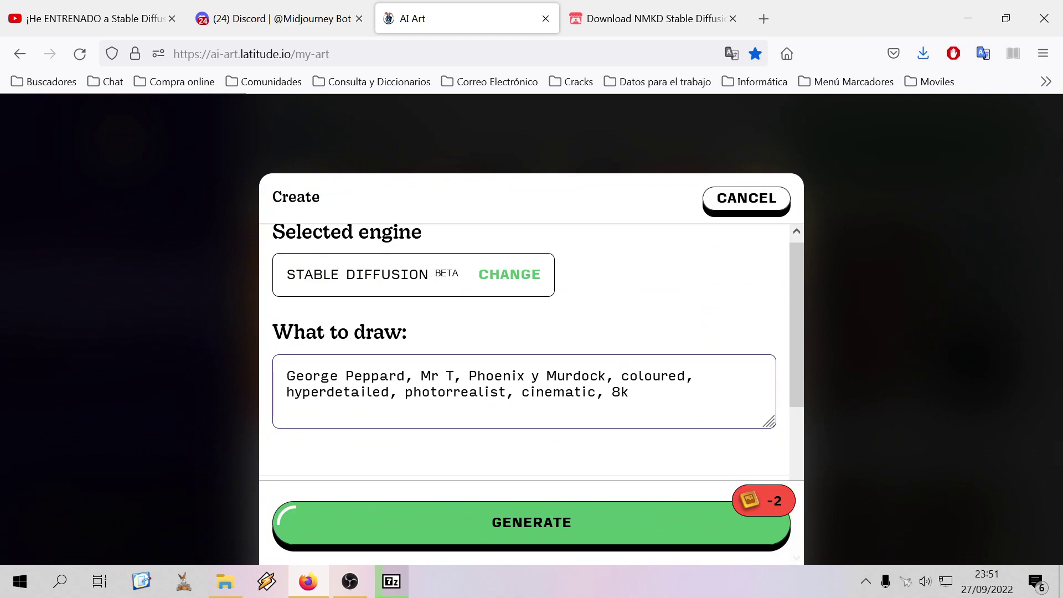
{"action": "left_click", "coordinate": [532, 377]}
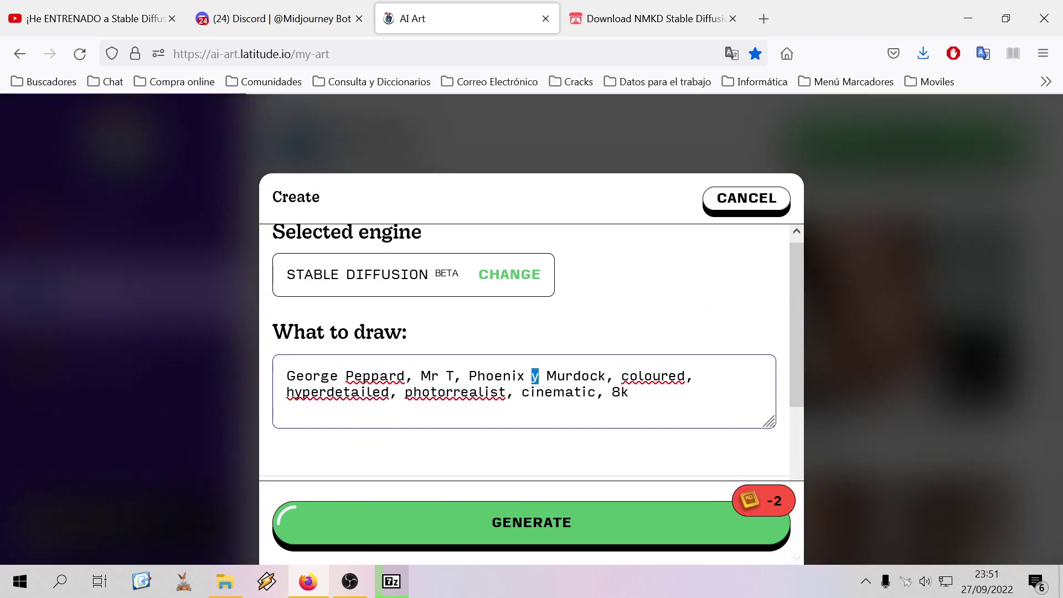
{"action": "type", "text": "and"}
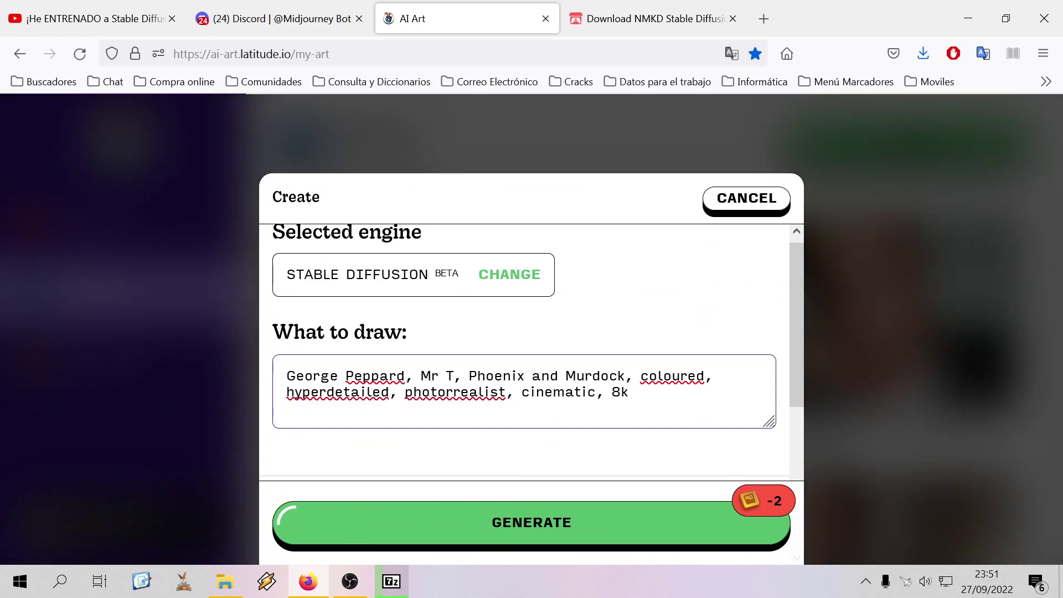
Search Google for "a team cast" in a new browser tab
{"action": "left_click", "coordinate": [764, 18]}
{"action": "left_click", "coordinate": [545, 310]}
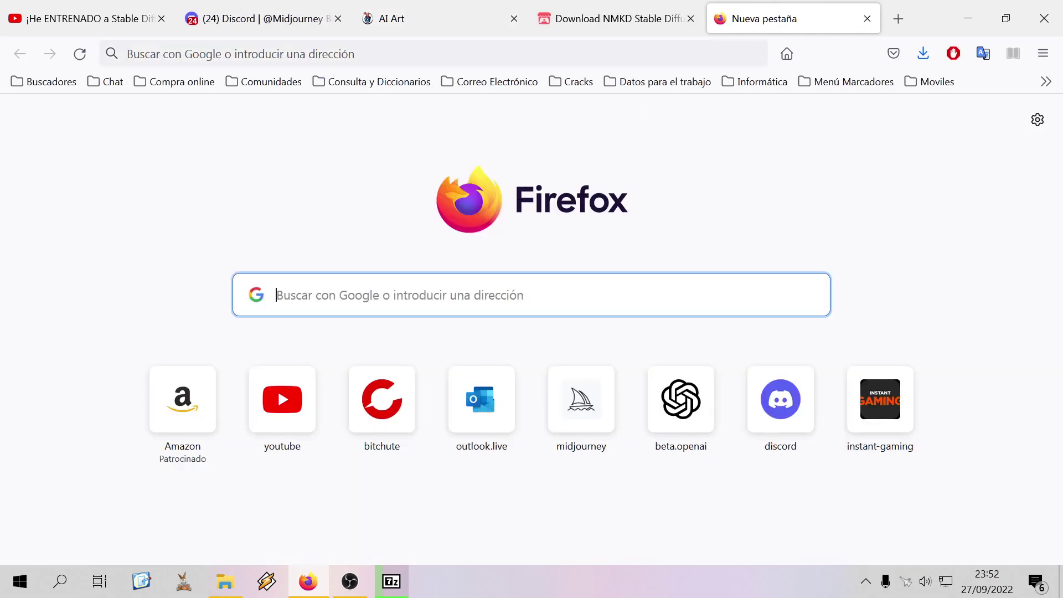
{"action": "left_click", "coordinate": [793, 55]}
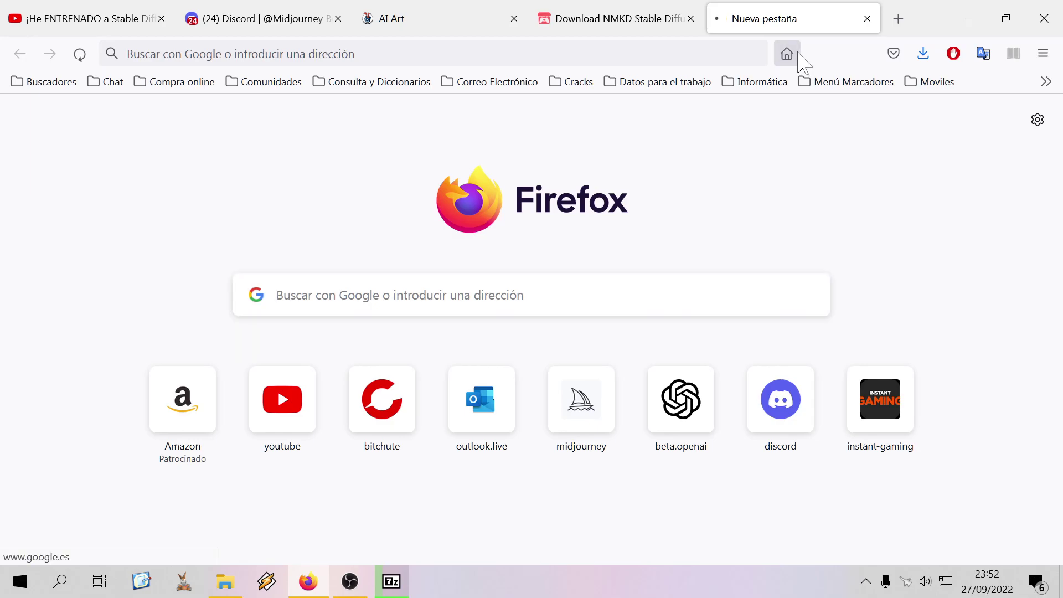
{"action": "type", "text": "a team cast"}
{"action": "key", "text": "Return"}
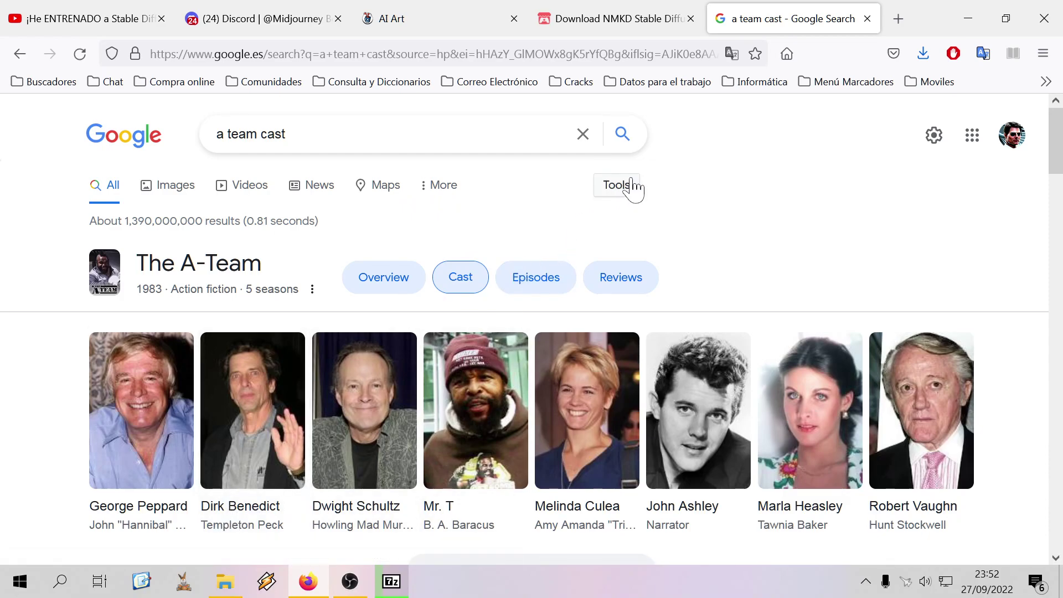
Replace "Phoenix" with "Dirk Benedict" in the AI Art remix prompt, checking the name's spelling against the A-Team cast results
{"action": "left_click", "coordinate": [434, 23]}
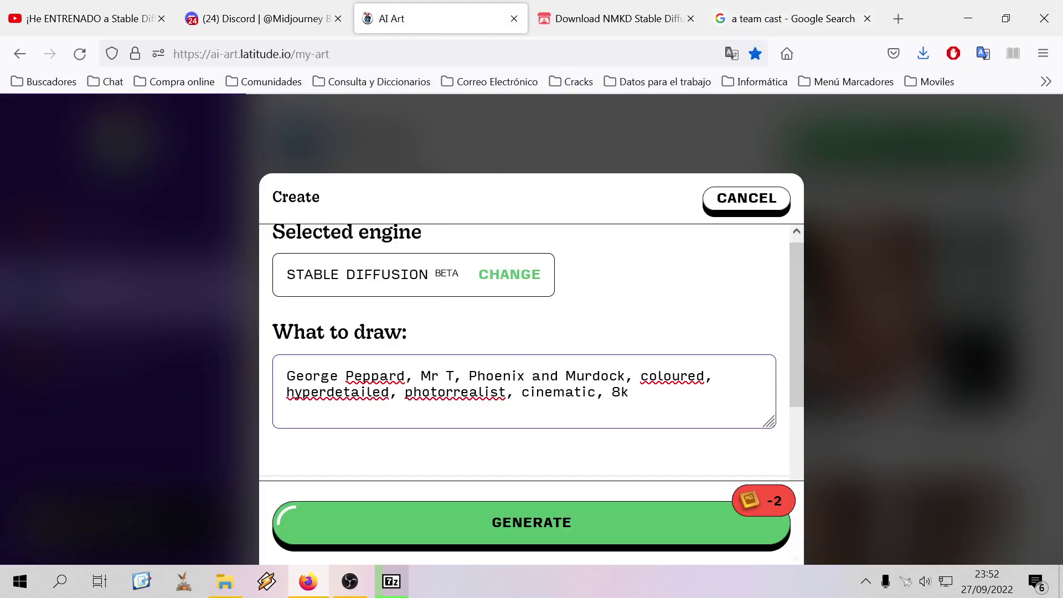
{"action": "double_click", "coordinate": [497, 376]}
{"action": "type", "text": "Dirk"}
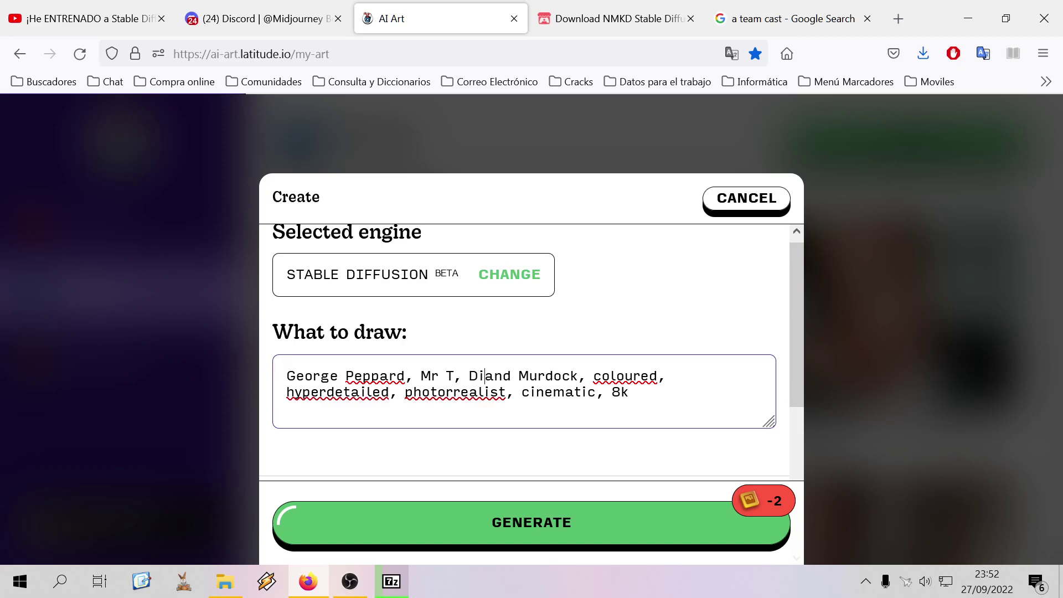
{"action": "type", "text": " and M"}
{"action": "key", "text": "BackSpace"}
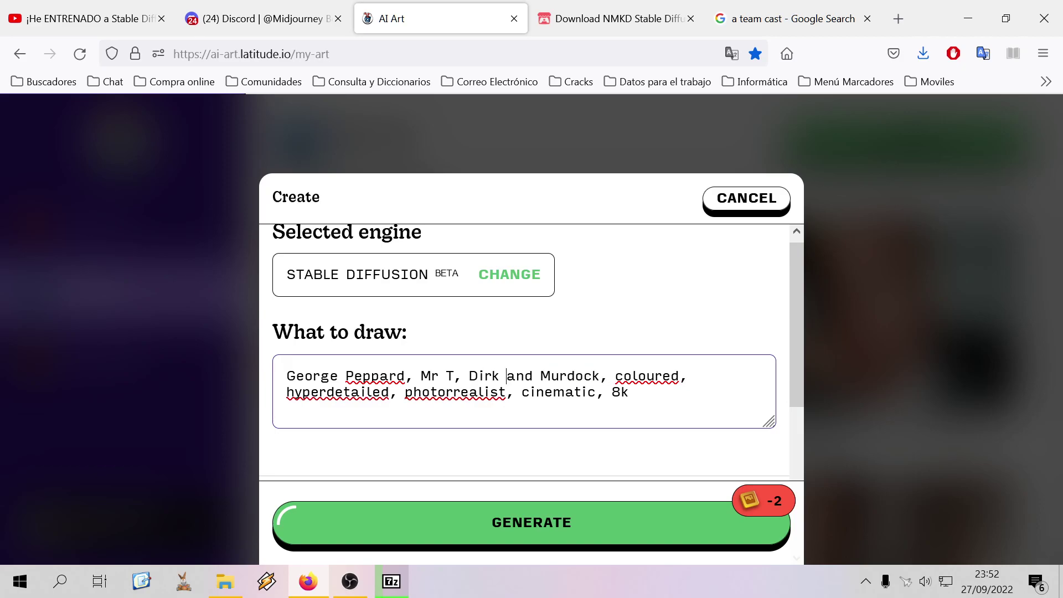
{"action": "type", "text": "Benedikt"}
{"action": "left_click", "coordinate": [792, 18]}
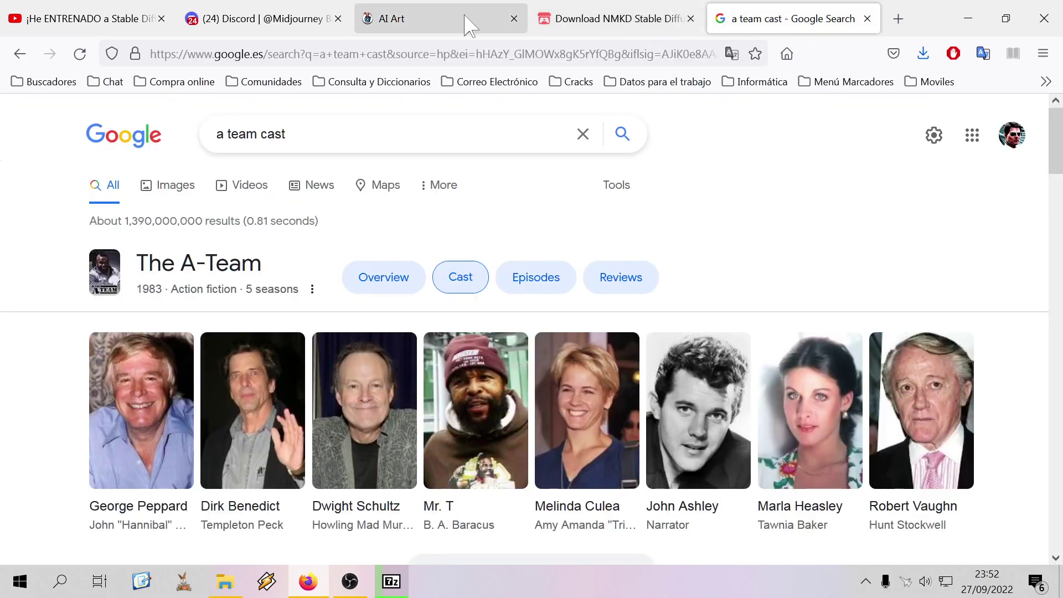
{"action": "left_click", "coordinate": [437, 18]}
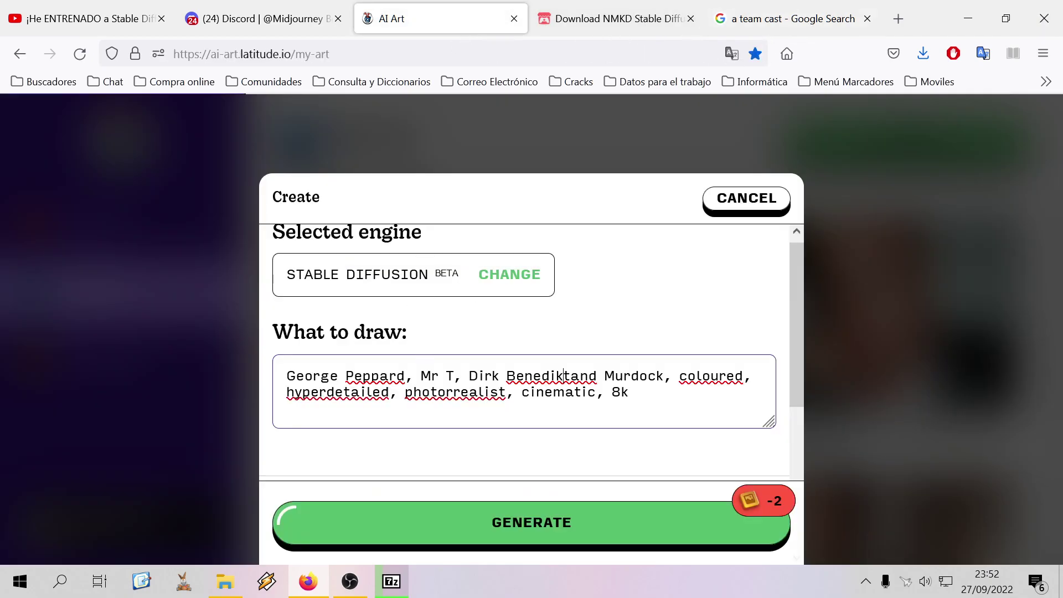
{"action": "type", "text": "c"}
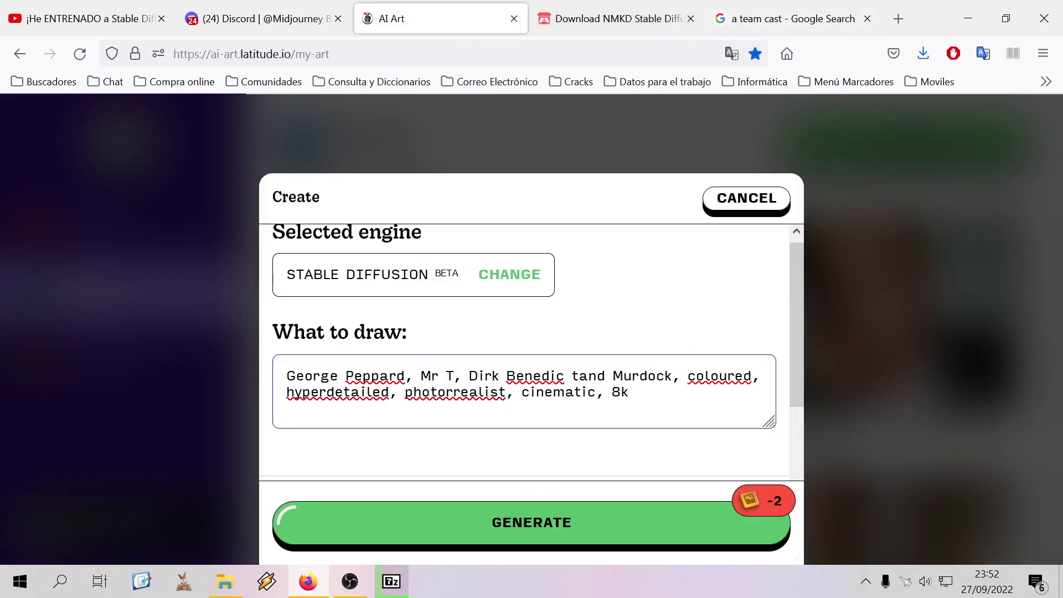
{"action": "key", "text": "BackSpace"}
{"action": "key", "text": "Right"}
Replace "Murdock" with "Dwight Schultz" in the prompt and check the name against the cast results
{"action": "key", "text": "shift+Right"}
{"action": "key", "text": "shift+Right"}
{"action": "key", "text": "shift+Right"}
{"action": "key", "text": "shift+Right"}
{"action": "key", "text": "shift+Right"}
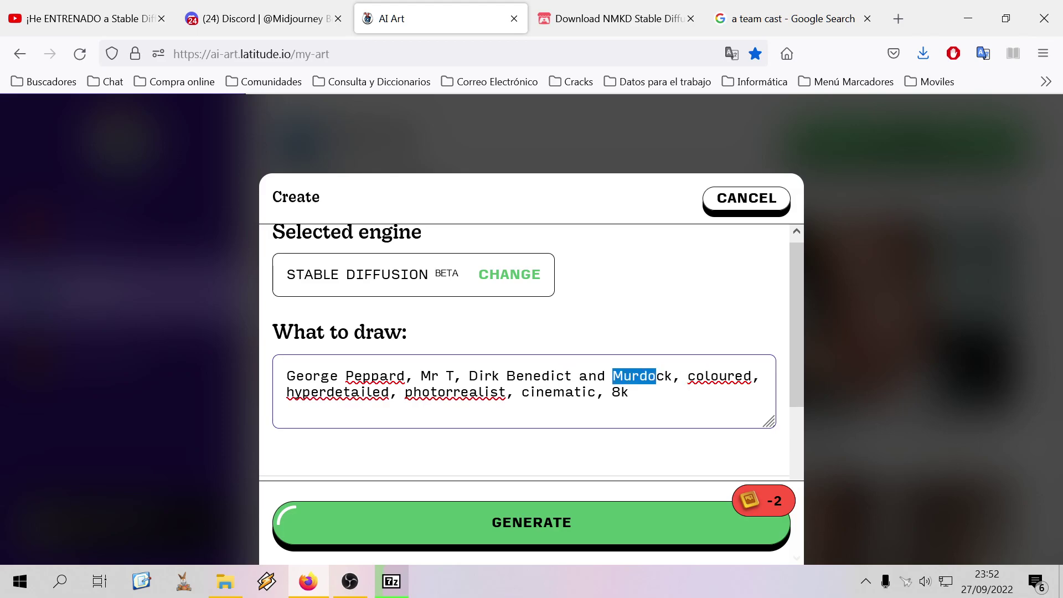
{"action": "type", "text": "Dwight S"}
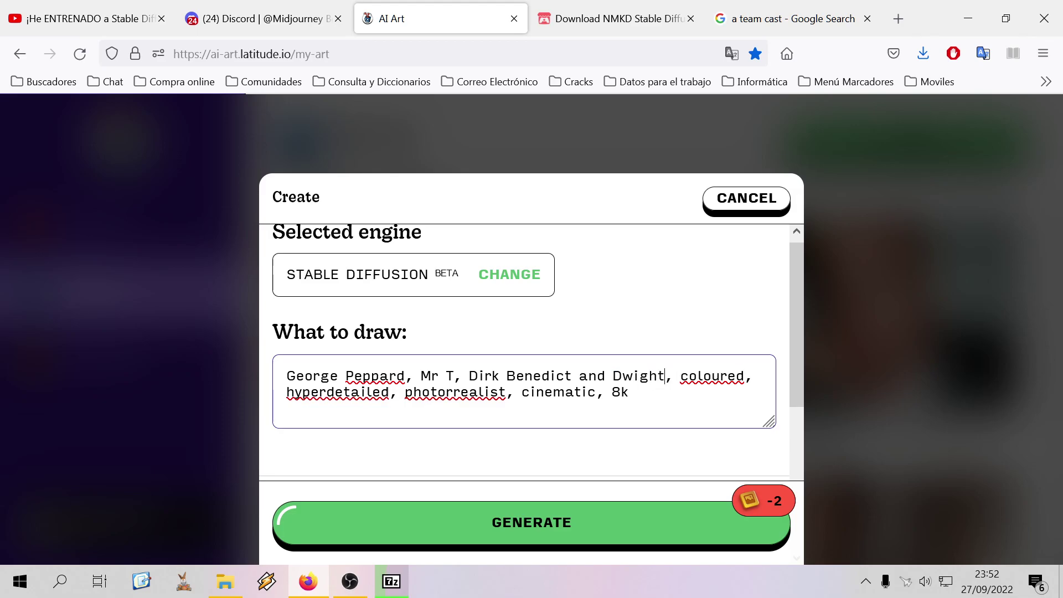
{"action": "type", "text": "chultz"}
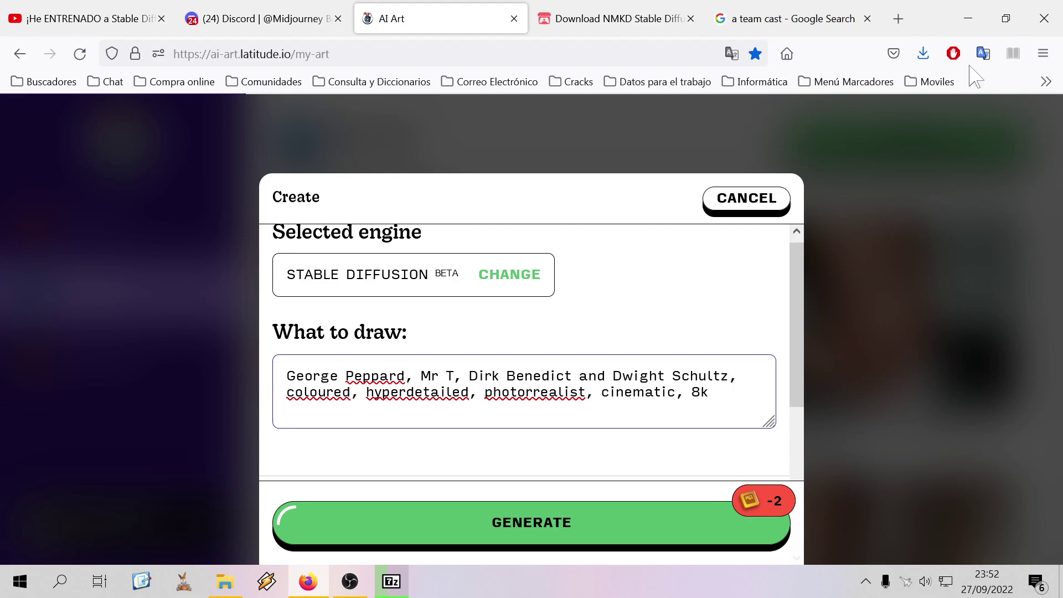
{"action": "left_click", "coordinate": [801, 25]}
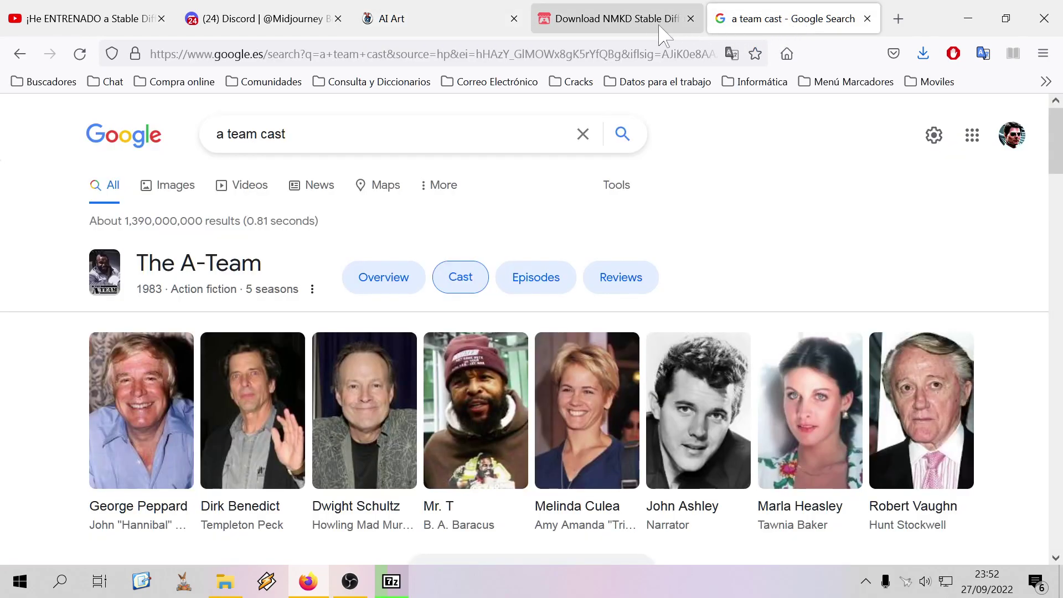
{"action": "left_click", "coordinate": [438, 22]}
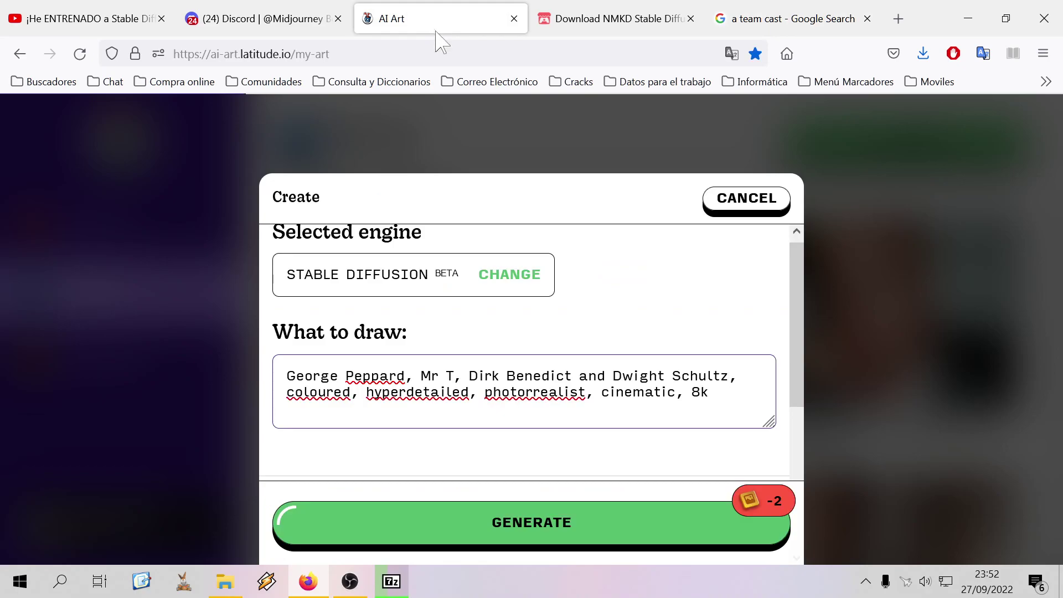
Replace "coloured" with "A Team" in the prompt and generate the image with Stable Diffusion
{"action": "double_click", "coordinate": [319, 392]}
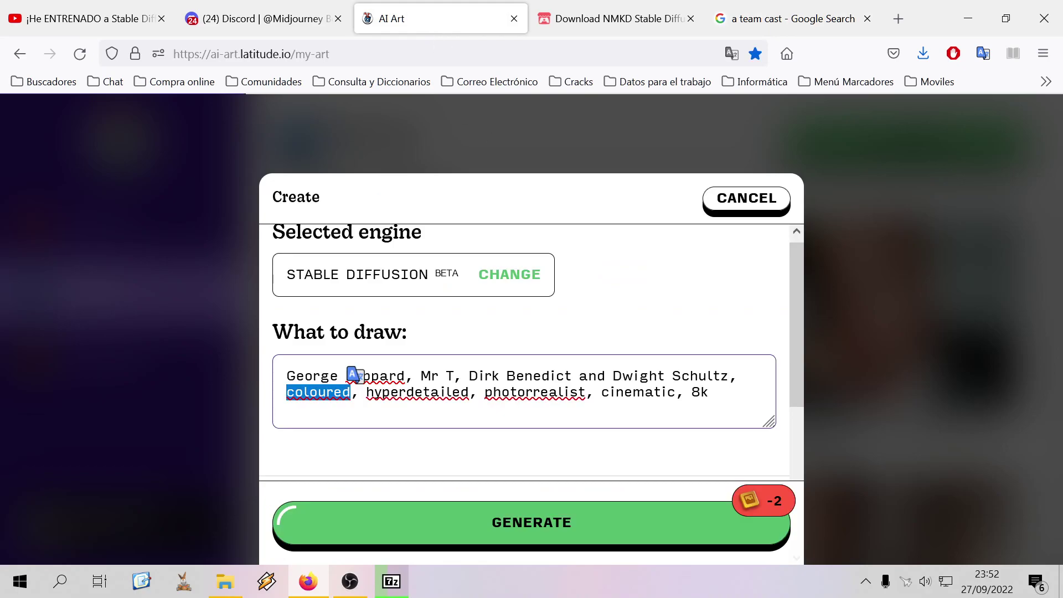
{"action": "key", "text": "BackSpace"}
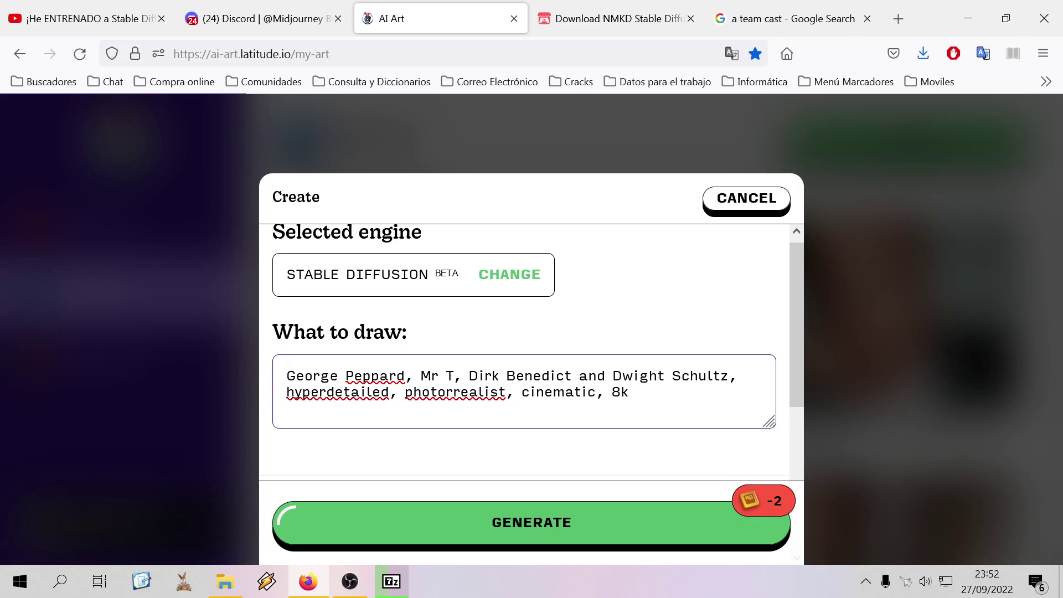
{"action": "type", "text": "Team "}
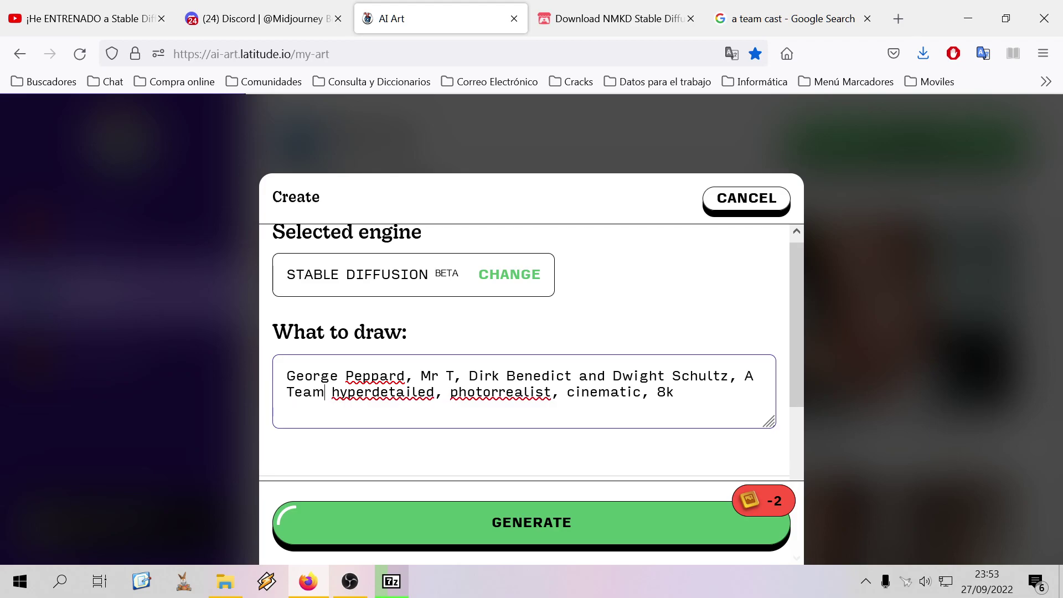
{"action": "type", "text": ","}
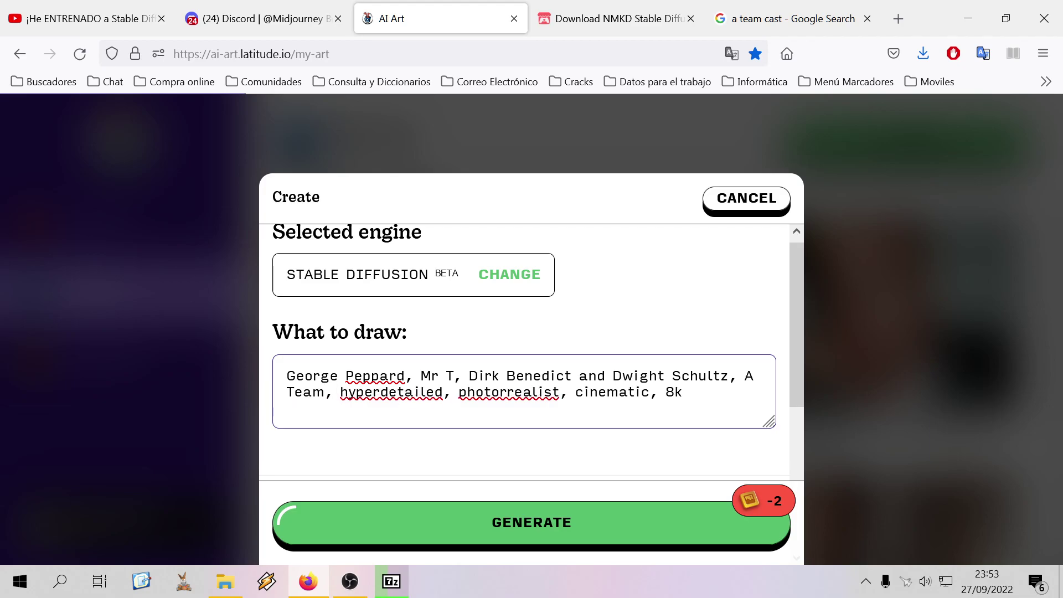
{"action": "left_click", "coordinate": [495, 506]}
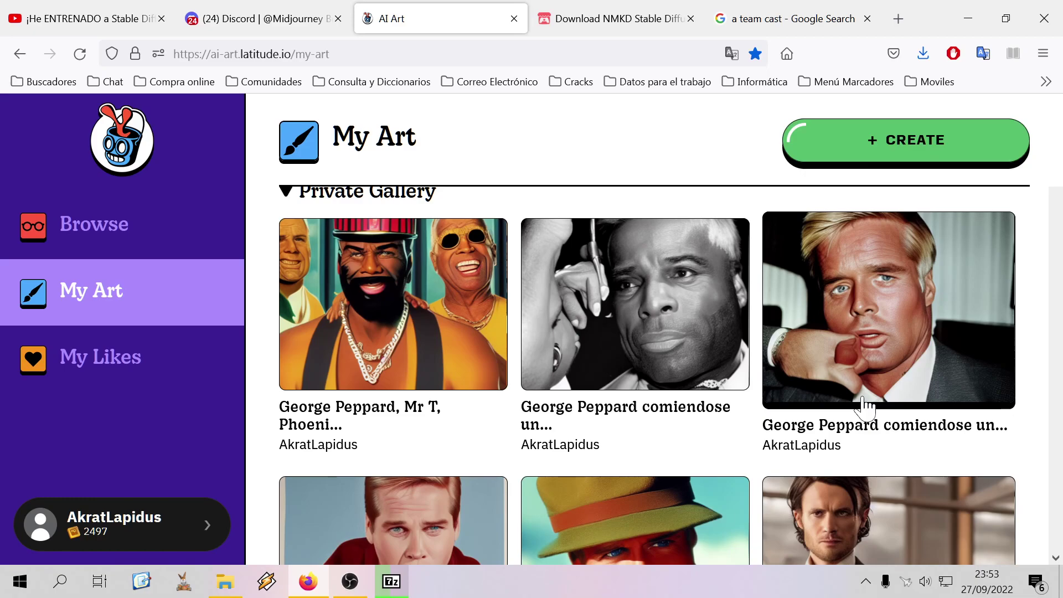
Save the George Peppard portrait with the green hat as WebP image "asdd34rhhff" in the Stable Diffusion BETA folder and close its full view
{"action": "scroll", "coordinate": [863, 406], "scroll_direction": "down", "scroll_amount": 3}
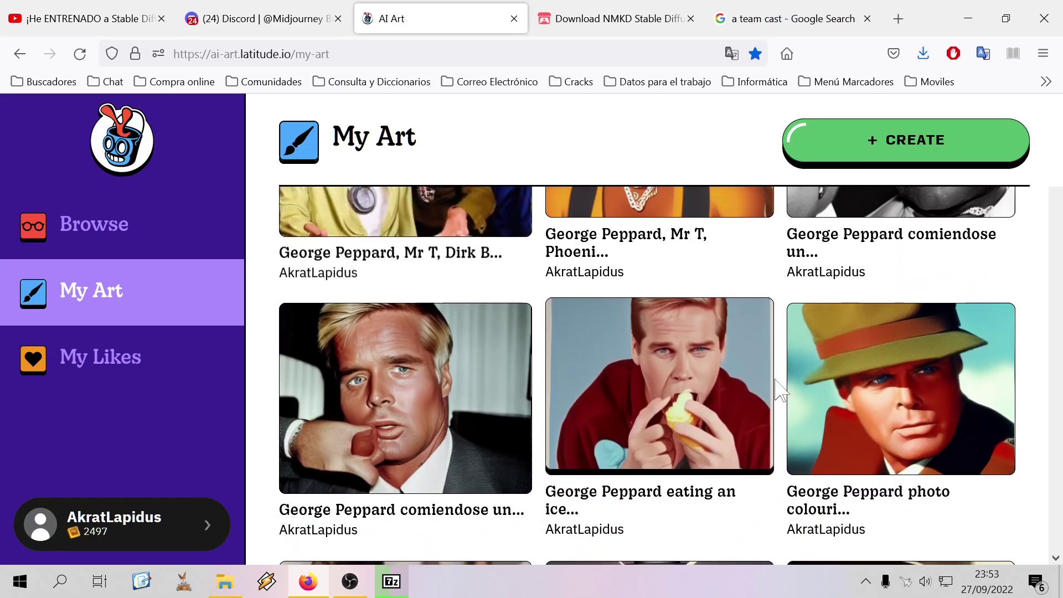
{"action": "scroll", "coordinate": [778, 393], "scroll_direction": "up", "scroll_amount": 3}
{"action": "scroll", "coordinate": [781, 391], "scroll_direction": "down", "scroll_amount": 3}
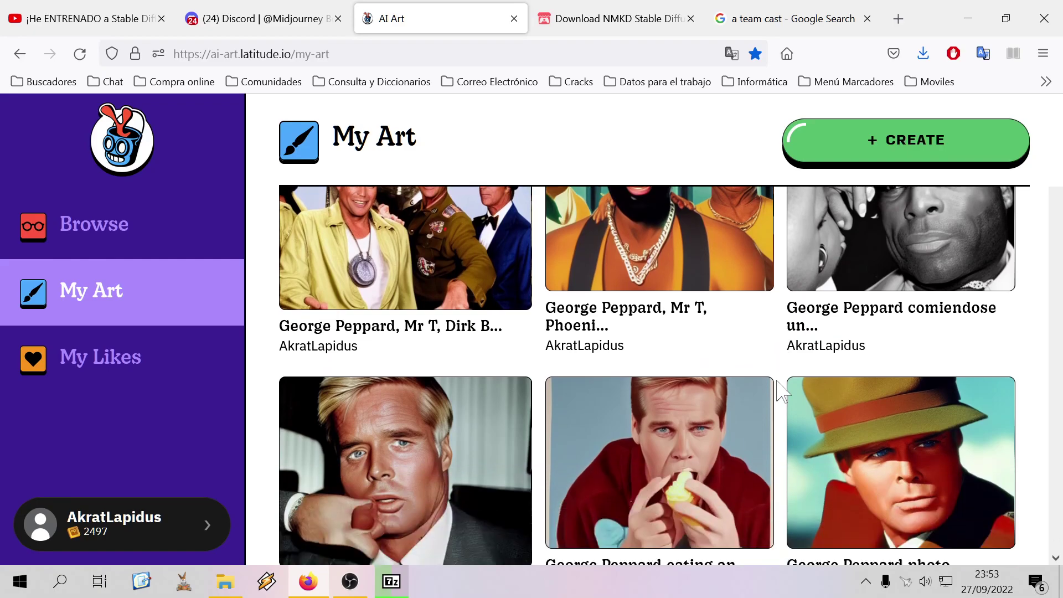
{"action": "left_click", "coordinate": [789, 390]}
{"action": "scroll", "coordinate": [584, 471], "scroll_direction": "up", "scroll_amount": 3}
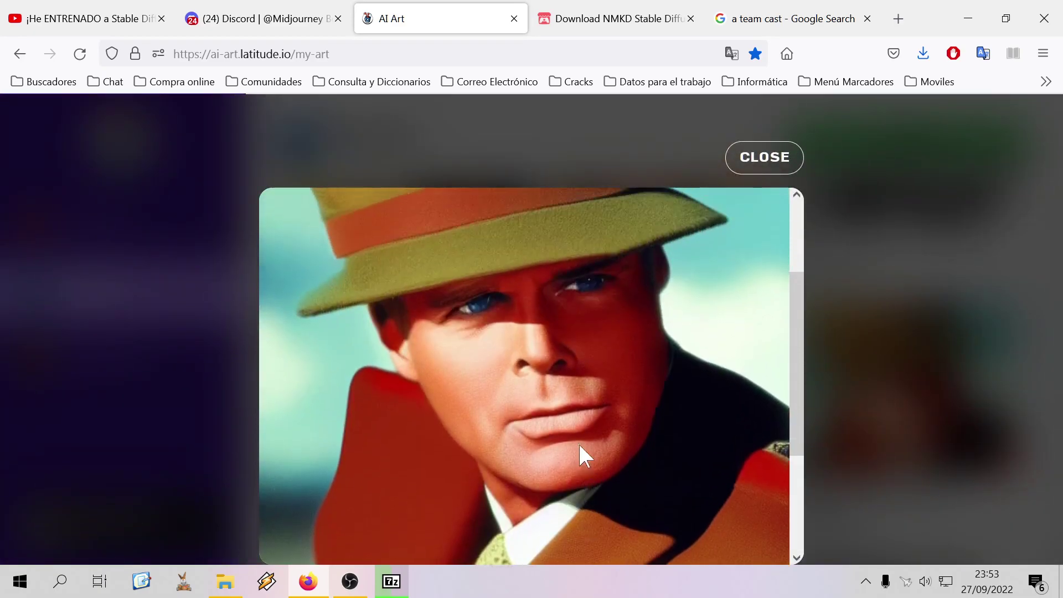
{"action": "right_click", "coordinate": [604, 408]}
{"action": "left_click", "coordinate": [682, 210]}
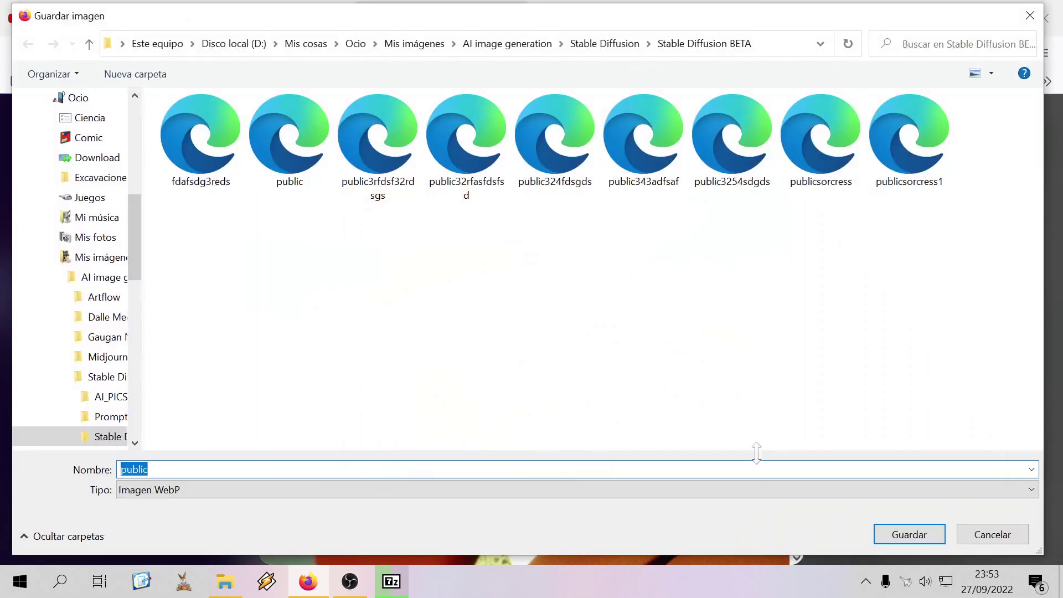
{"action": "type", "text": "asdd34rhhff"}
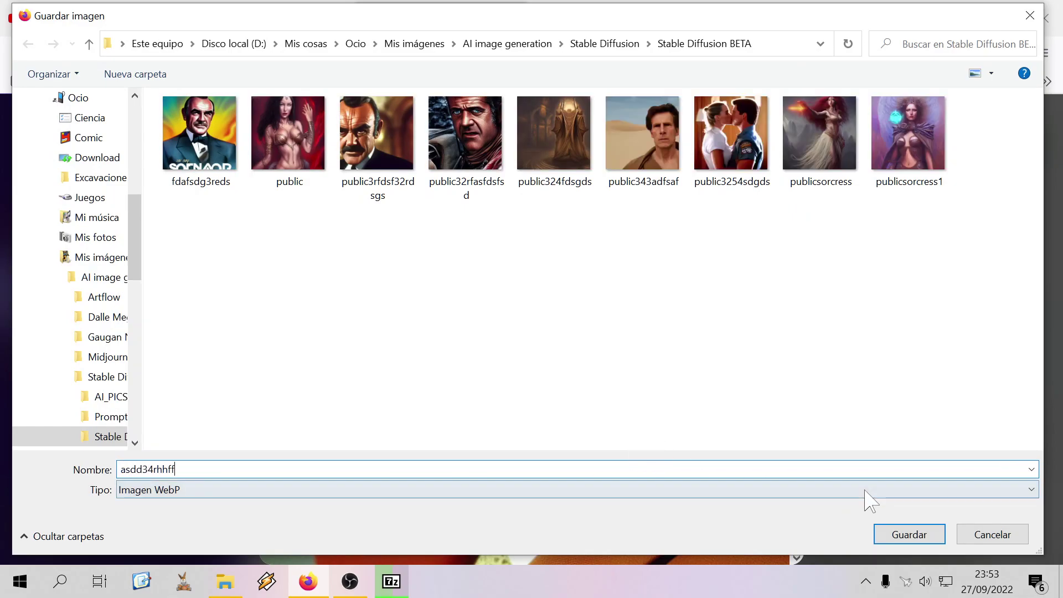
{"action": "left_click", "coordinate": [903, 532]}
{"action": "left_click", "coordinate": [744, 166]}
Open the new "George Peppard, Mr T, Dirk Benedict and Dwight Schultz" image and examine it together with its prompt
{"action": "scroll", "coordinate": [498, 388], "scroll_direction": "up", "scroll_amount": 3}
{"action": "left_click", "coordinate": [385, 326]}
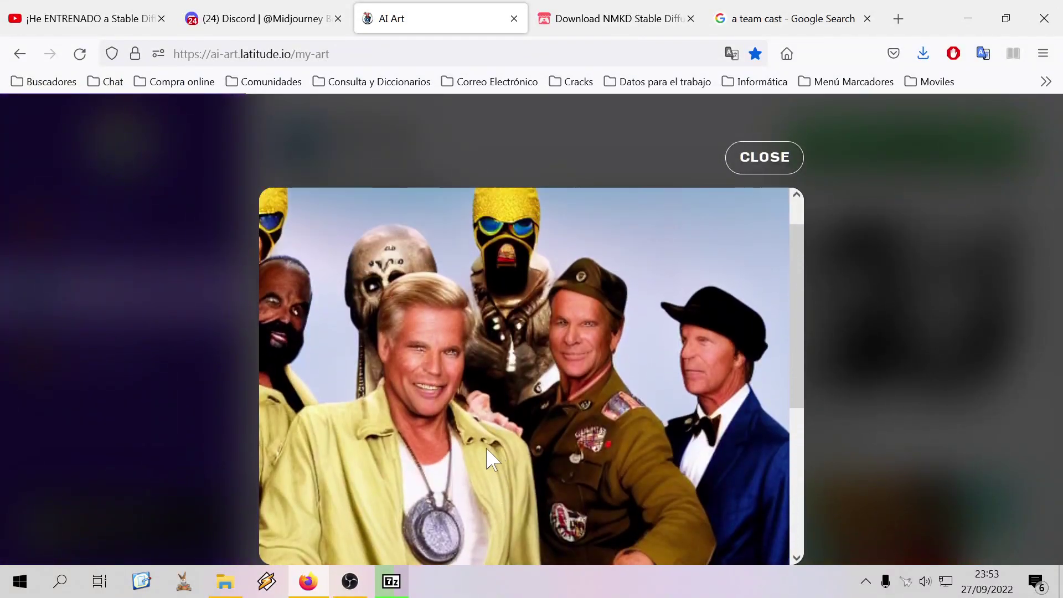
{"action": "scroll", "coordinate": [382, 410], "scroll_direction": "down", "scroll_amount": 2}
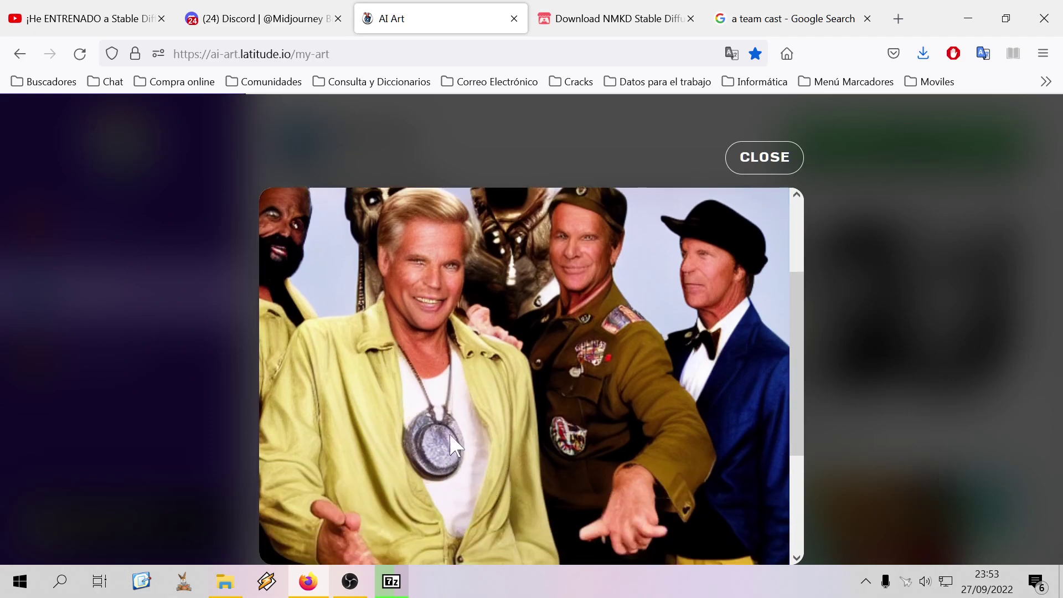
{"action": "scroll", "coordinate": [433, 443], "scroll_direction": "up", "scroll_amount": 2}
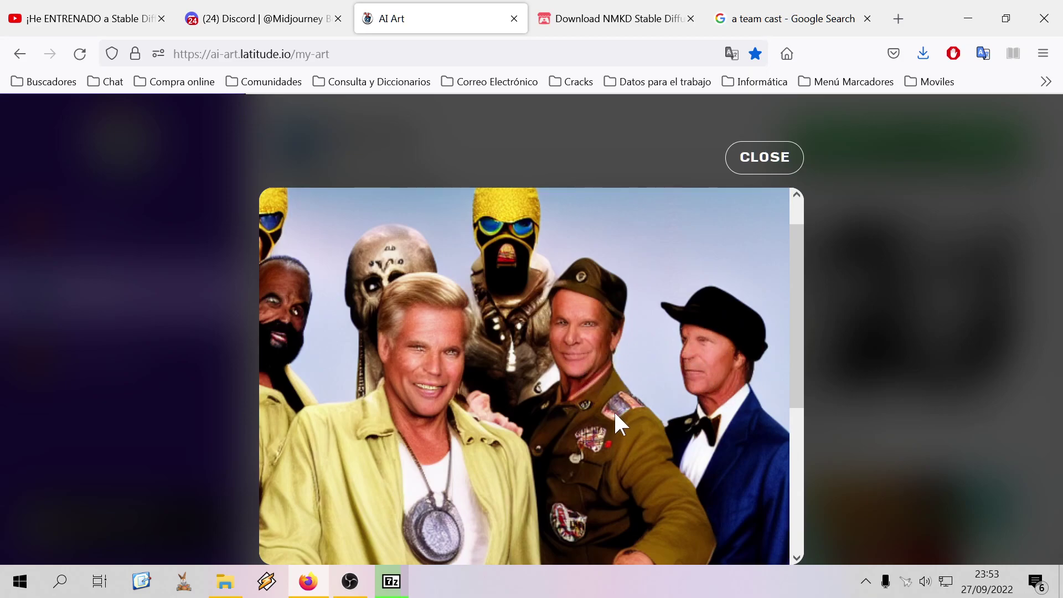
{"action": "scroll", "coordinate": [600, 395], "scroll_direction": "down", "scroll_amount": 3}
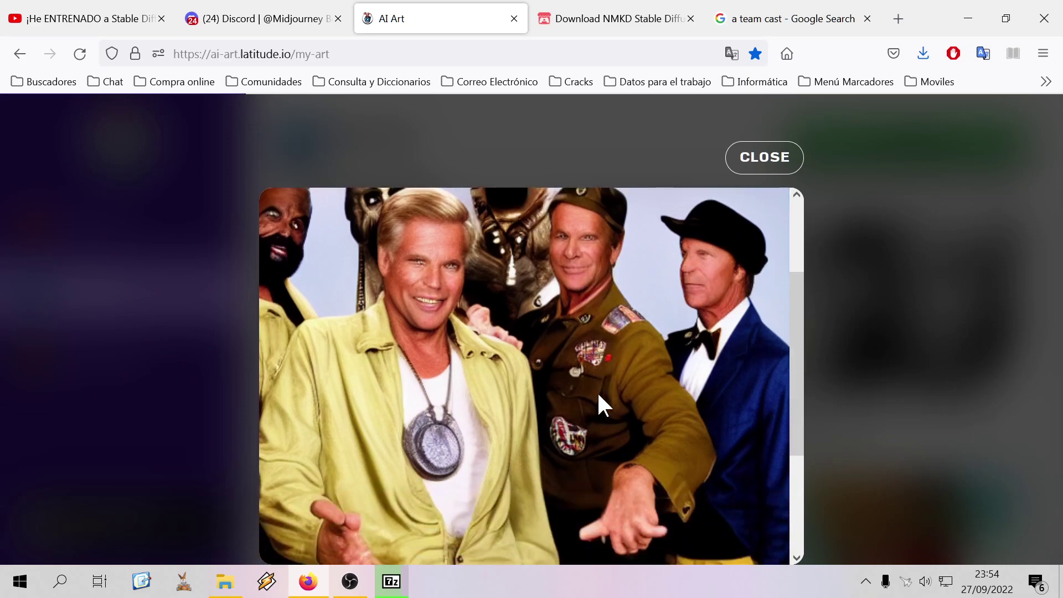
{"action": "scroll", "coordinate": [598, 393], "scroll_direction": "down", "scroll_amount": 1}
{"action": "scroll", "coordinate": [596, 390], "scroll_direction": "down", "scroll_amount": 2}
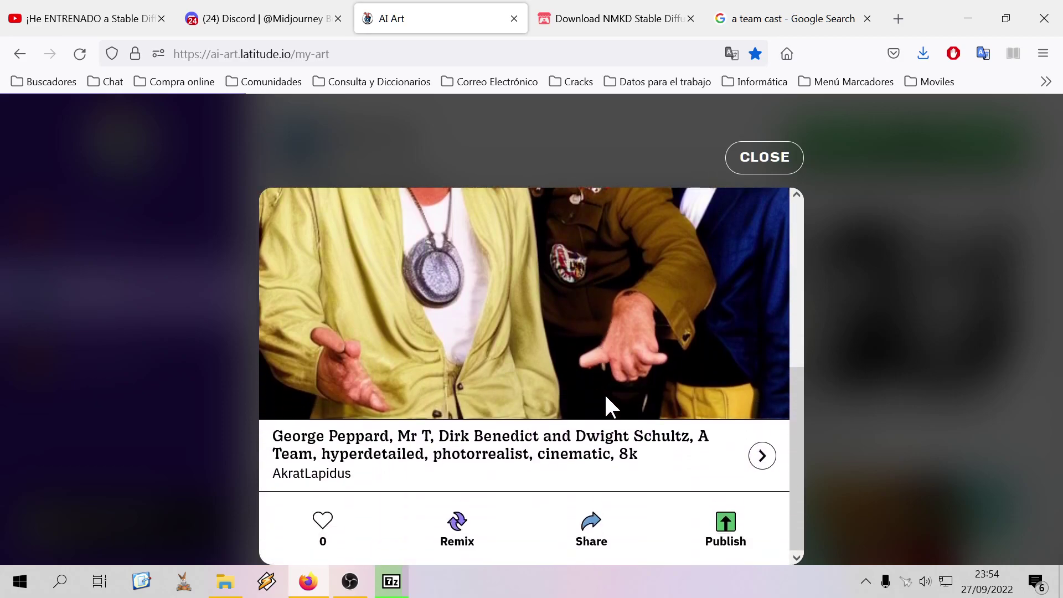
Generate a remix of the A Team image with its prompt unchanged and open the new picture from the Private Gallery
{"action": "left_click", "coordinate": [455, 529]}
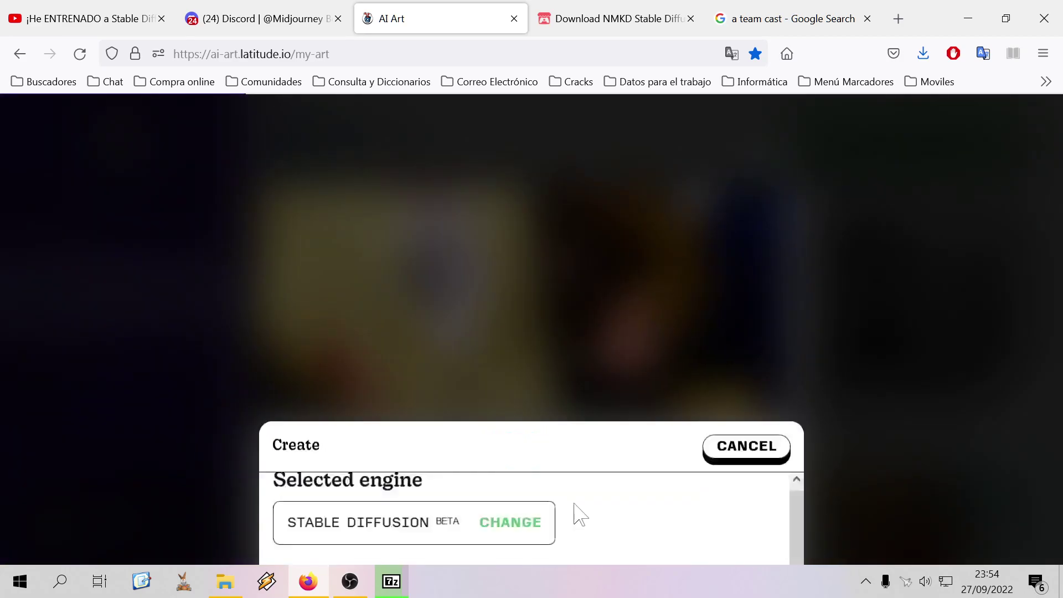
{"action": "left_click", "coordinate": [604, 536]}
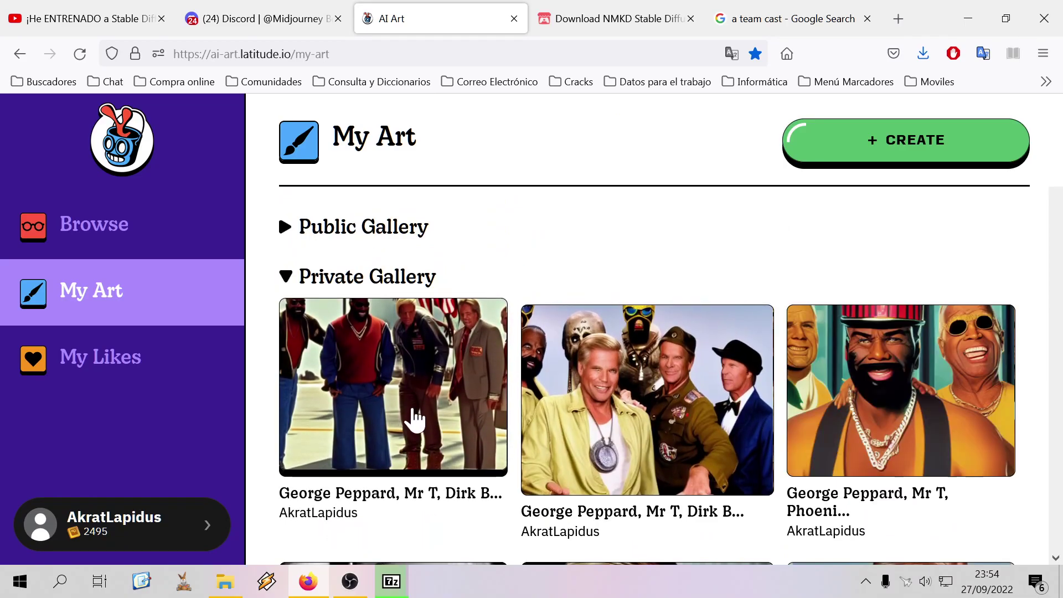
{"action": "left_click", "coordinate": [414, 421]}
Examine the newly generated A Team picture from the faces down to the shoes
{"action": "scroll", "coordinate": [501, 415], "scroll_direction": "up", "scroll_amount": 5}
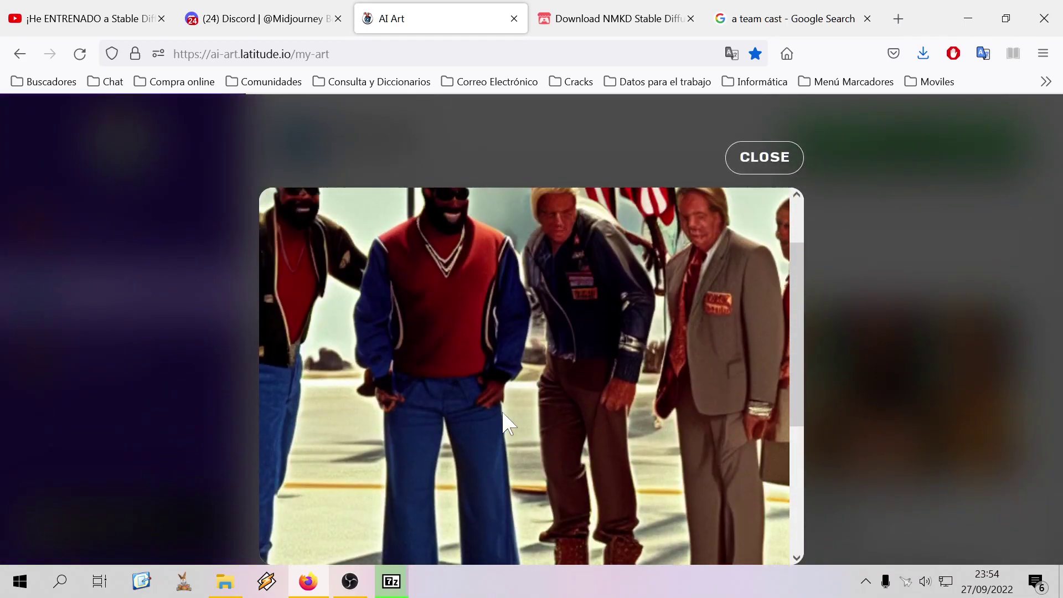
{"action": "scroll", "coordinate": [502, 413], "scroll_direction": "down", "scroll_amount": 5}
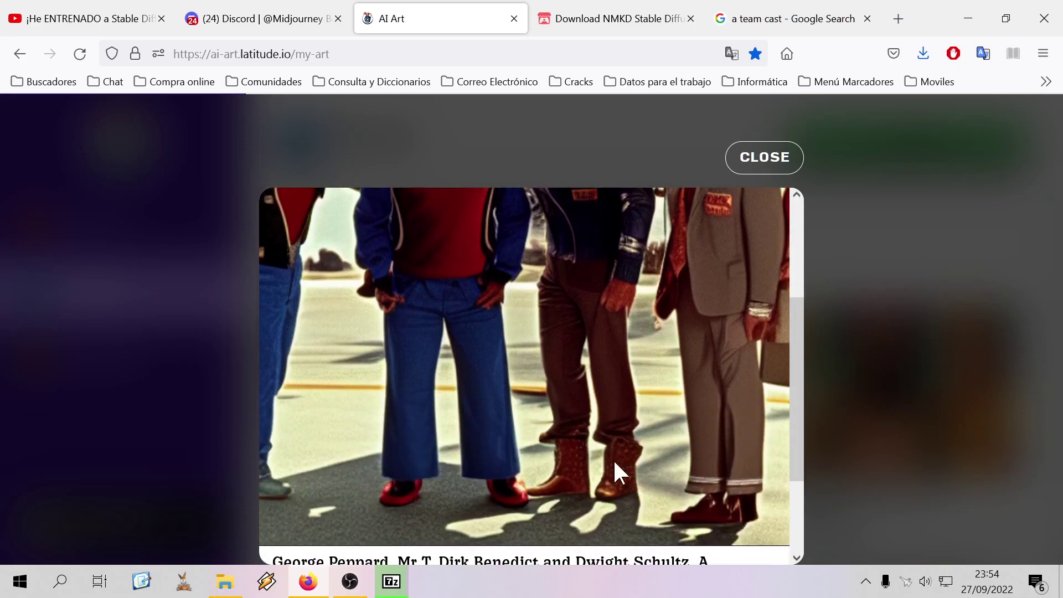
{"action": "scroll", "coordinate": [652, 468], "scroll_direction": "up", "scroll_amount": 5}
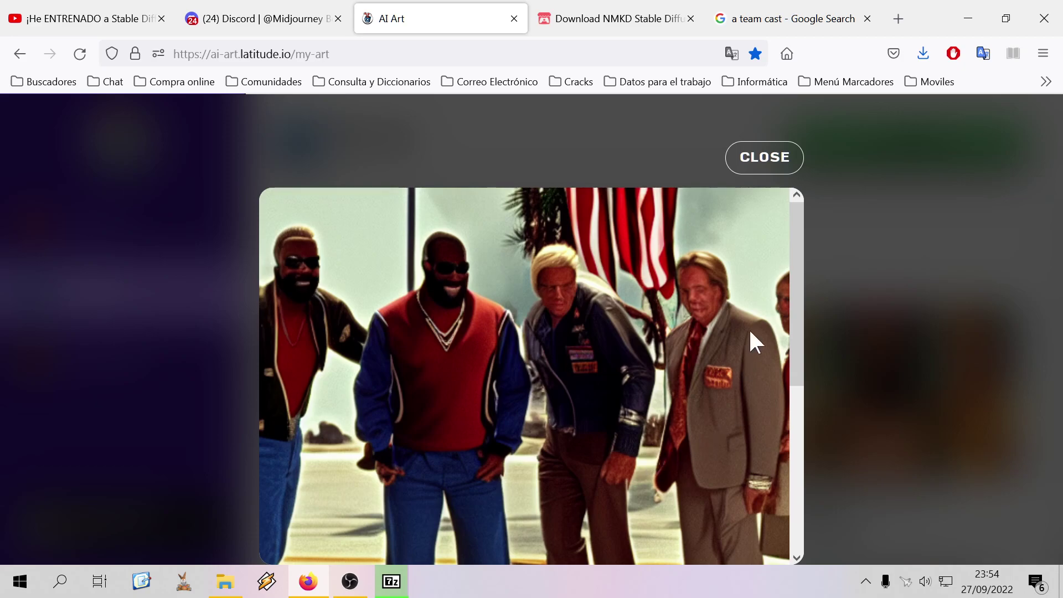
{"action": "scroll", "coordinate": [720, 420], "scroll_direction": "down", "scroll_amount": 5}
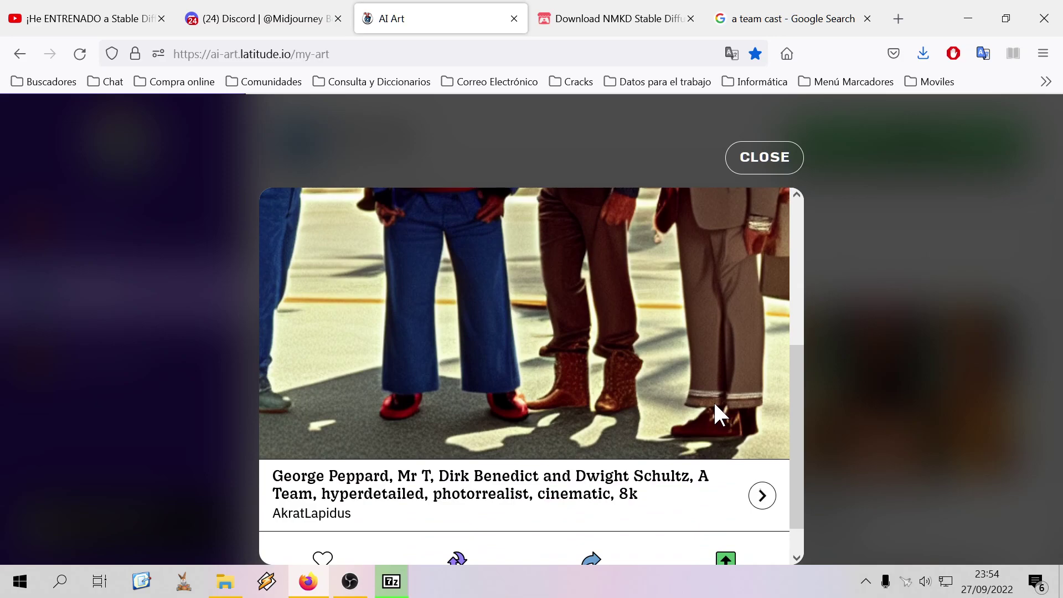
{"action": "scroll", "coordinate": [715, 404], "scroll_direction": "up", "scroll_amount": 5}
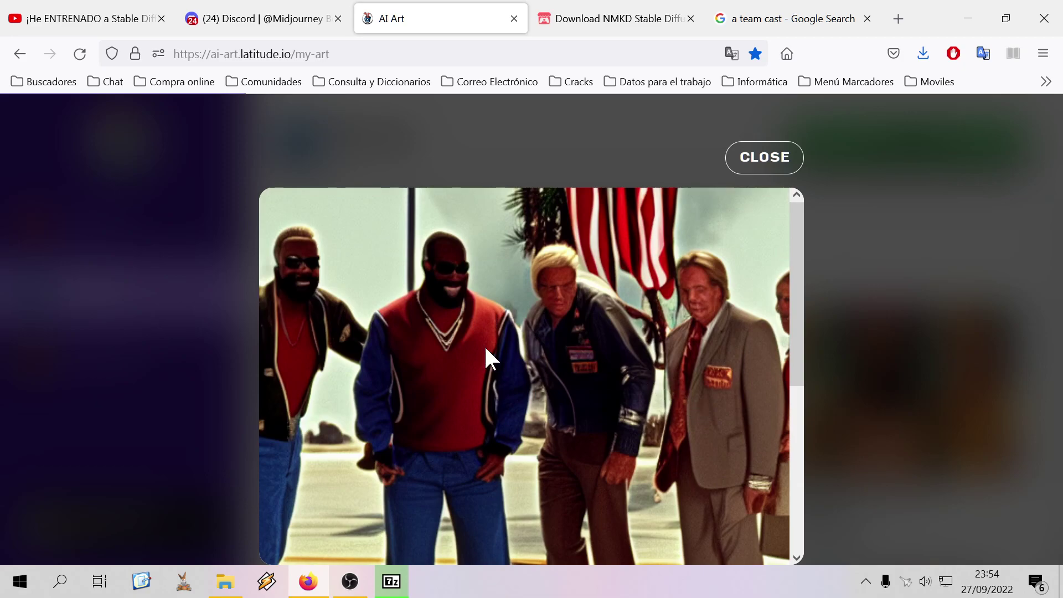
{"action": "scroll", "coordinate": [392, 327], "scroll_direction": "down", "scroll_amount": 5}
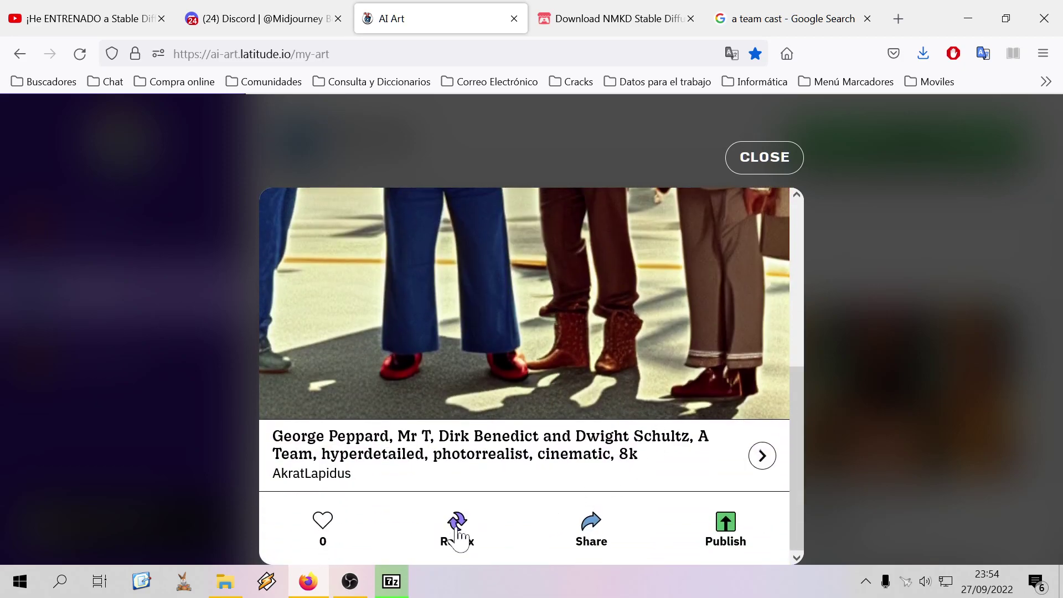
Start a remix of this image and, in its prompt, replace ", A Team" after Dwight Schultz with "is Murdock"
{"action": "left_click", "coordinate": [457, 523]}
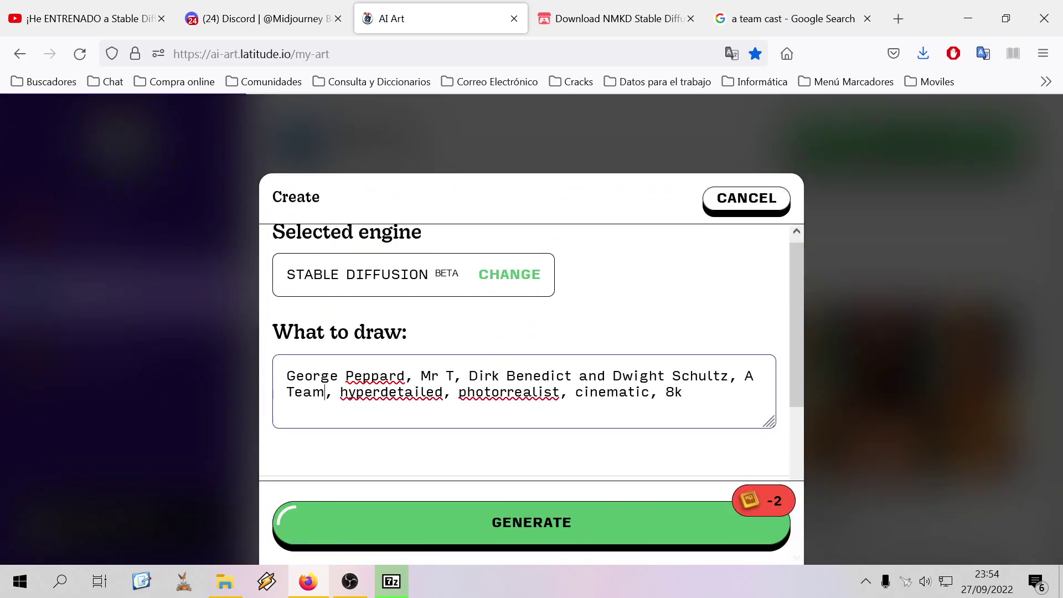
{"action": "left_click_drag", "start_coordinate": [325, 392], "coordinate": [737, 376]}
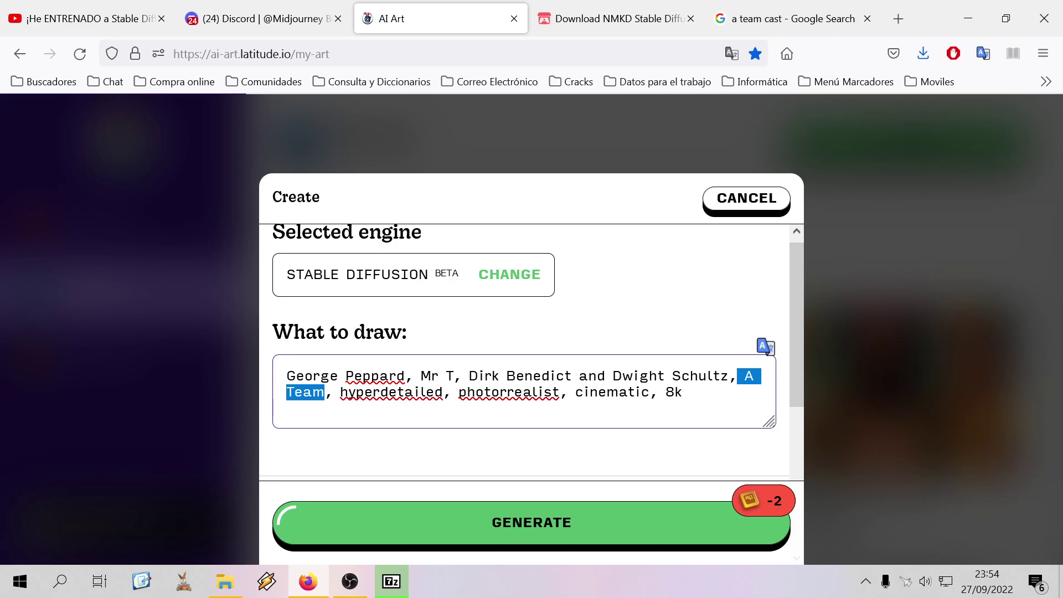
{"action": "key", "text": "BackSpace"}
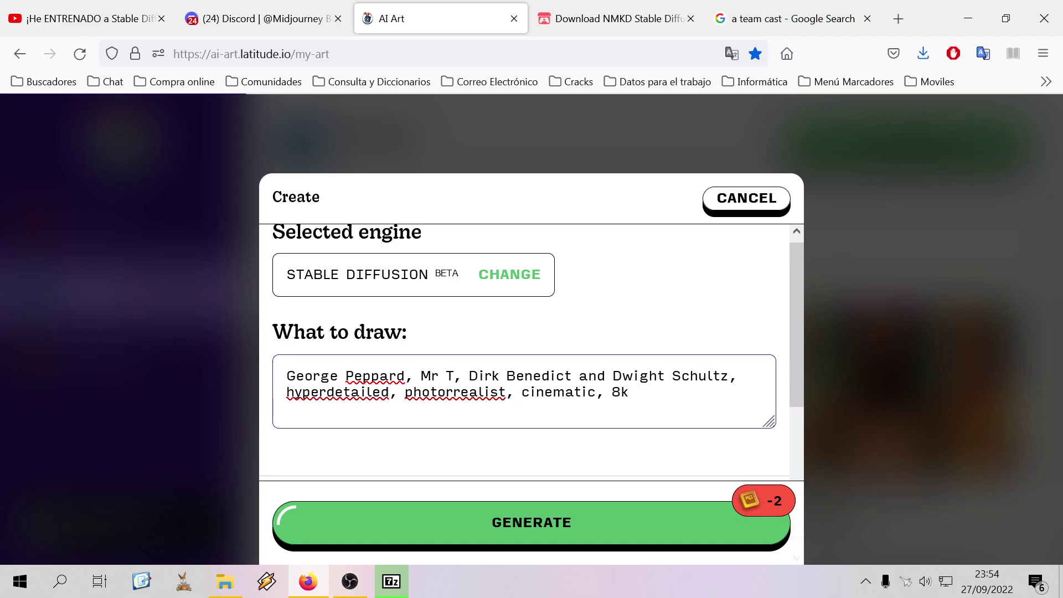
{"action": "type", "text": "M"}
{"action": "key", "text": "BackSpace"}
{"action": "key", "text": "BackSpace"}
{"action": "type", "text": "is Murdo"}
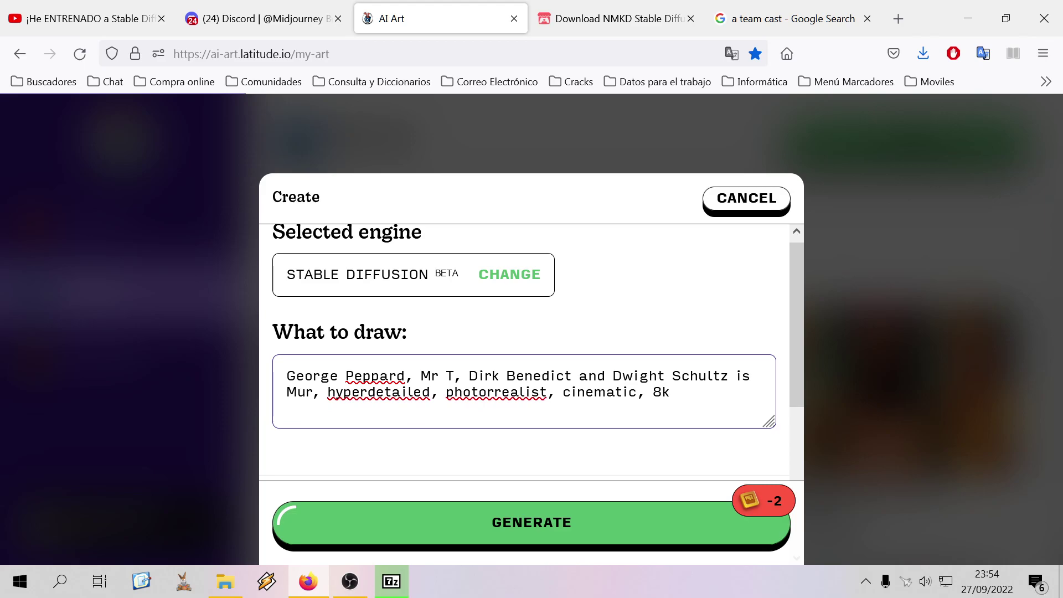
{"action": "type", "text": "ck"}
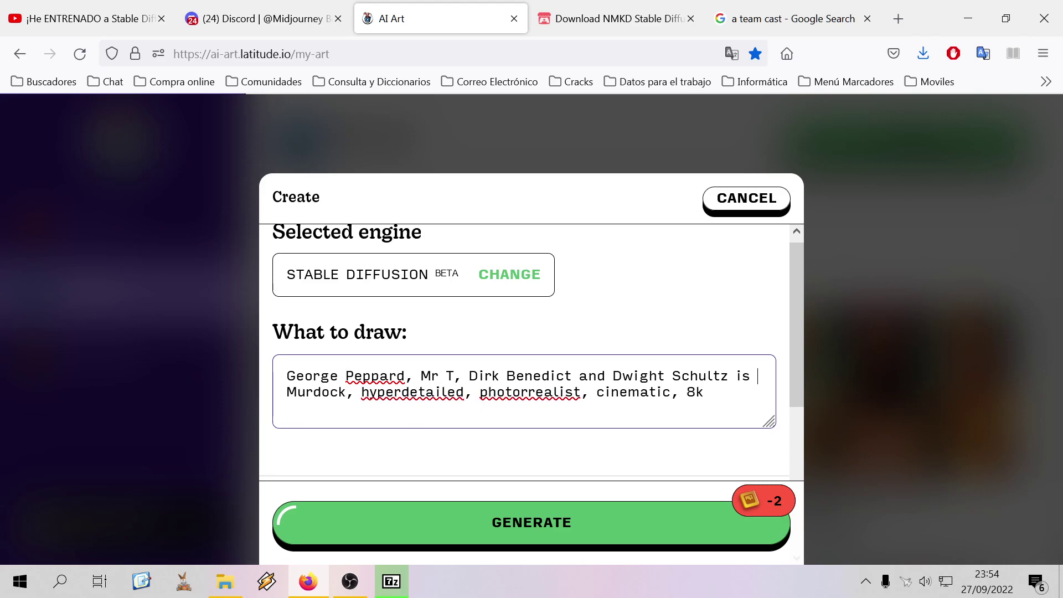
Add "is Phoenix" after Dirk Benedict and "is Hannibal Smith" after George Peppard in the prompt
{"action": "type", "text": " is P"}
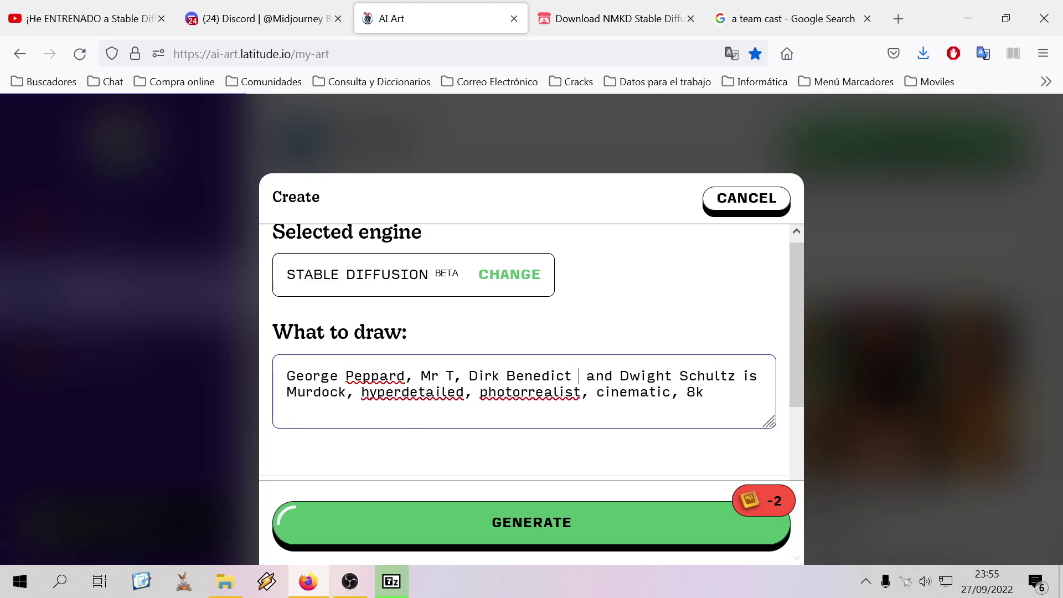
{"action": "type", "text": "hoenix"}
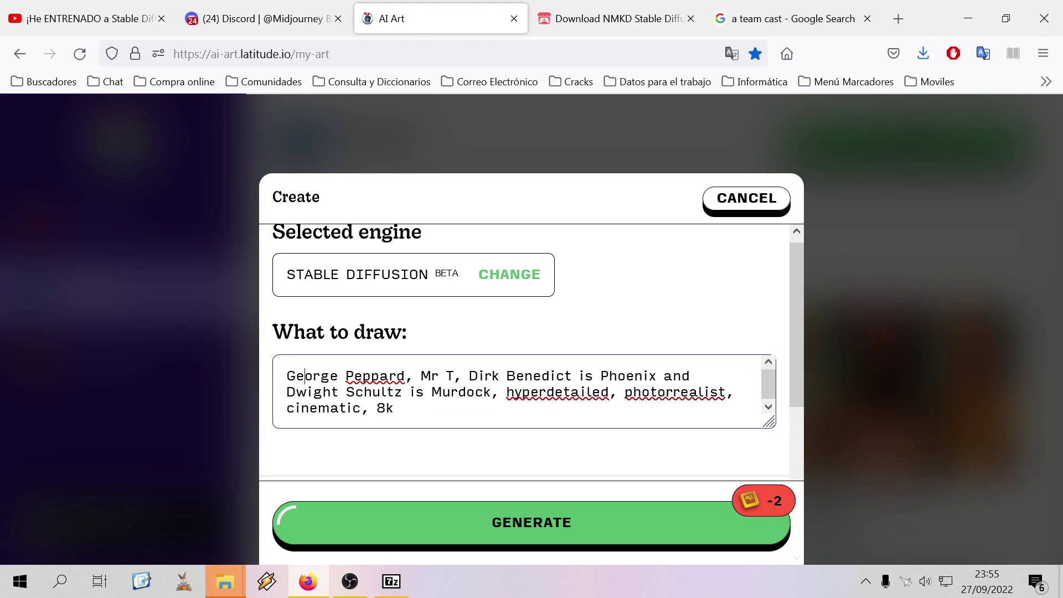
{"action": "left_click", "coordinate": [406, 376]}
{"action": "type", "text": "is Hannibal Smith"}
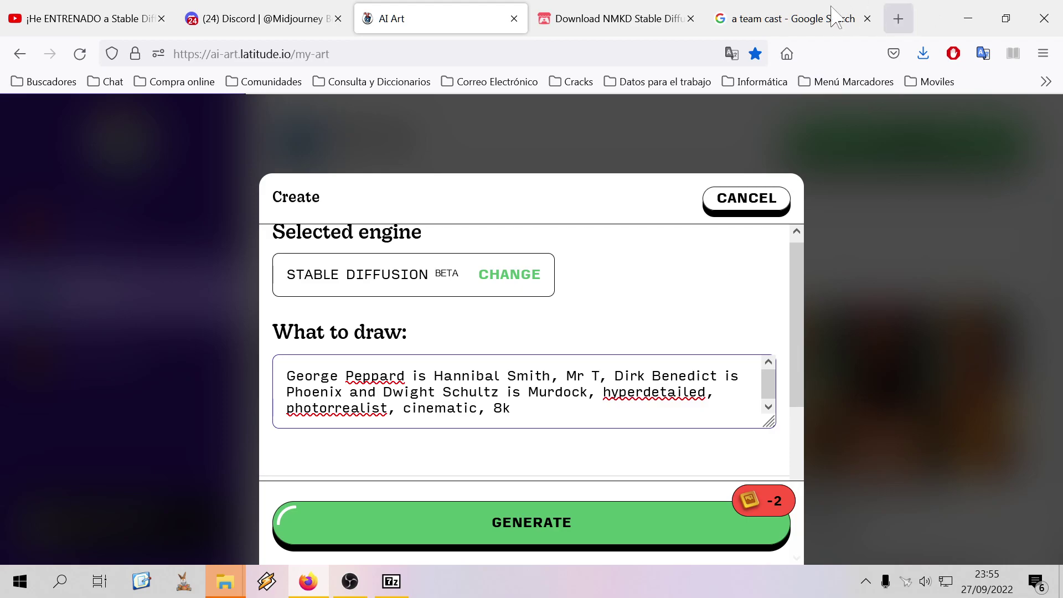
Check Mr T's role in the Google cast results, add "is B.A. Barracus" after his name in the prompt, and generate the image
{"action": "left_click", "coordinate": [800, 18]}
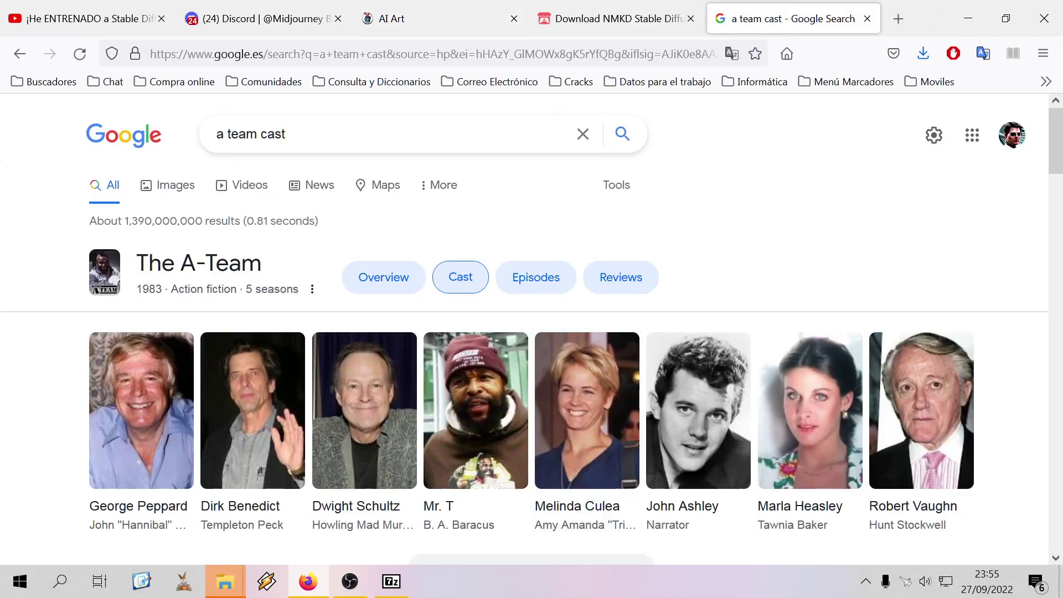
{"action": "left_click", "coordinate": [447, 32]}
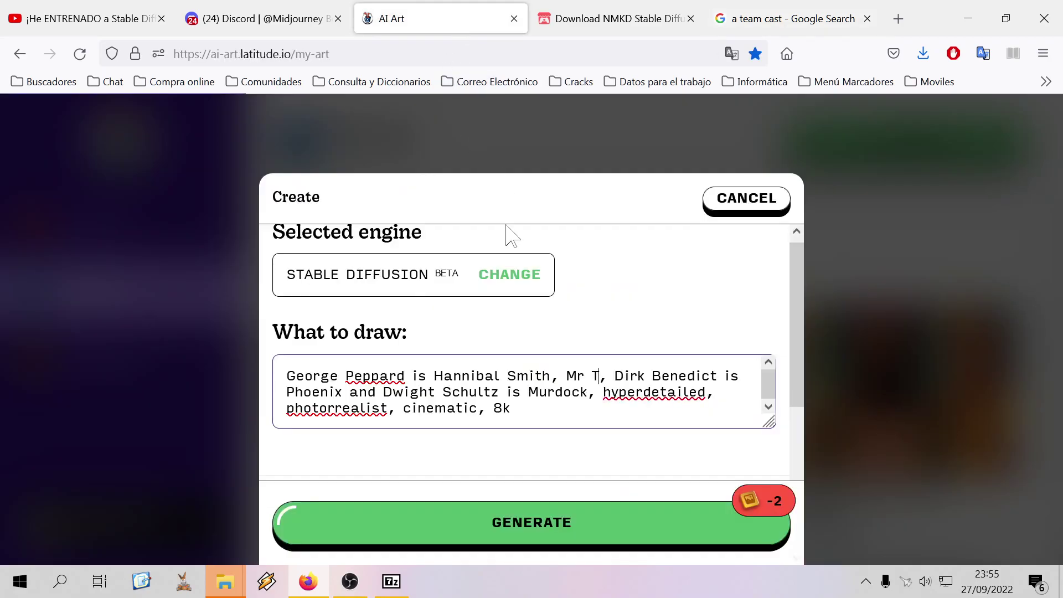
{"action": "type", "text": "is B.A."}
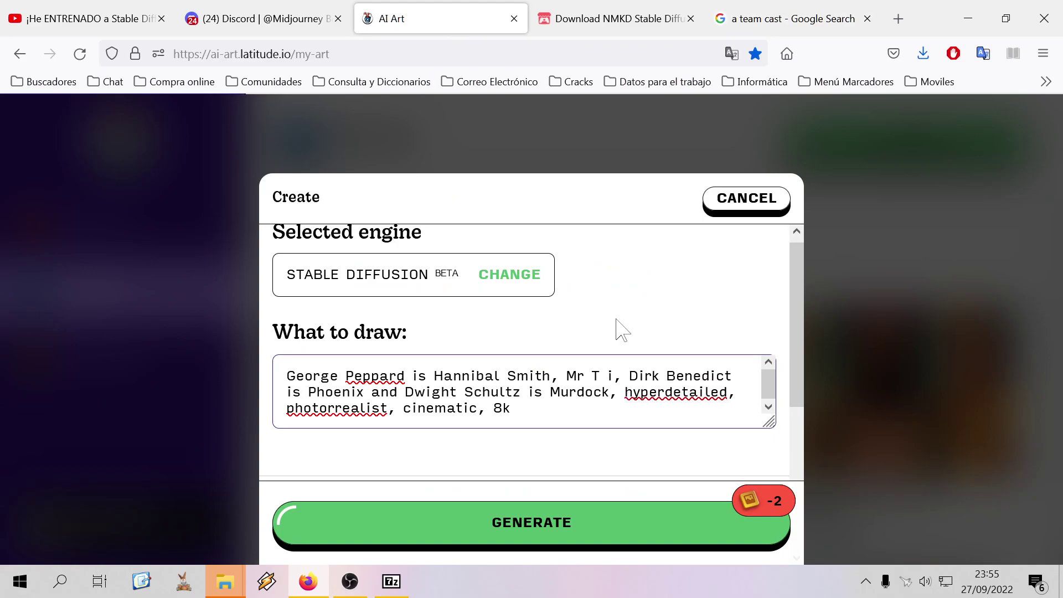
{"action": "type", "text": " Barracus"}
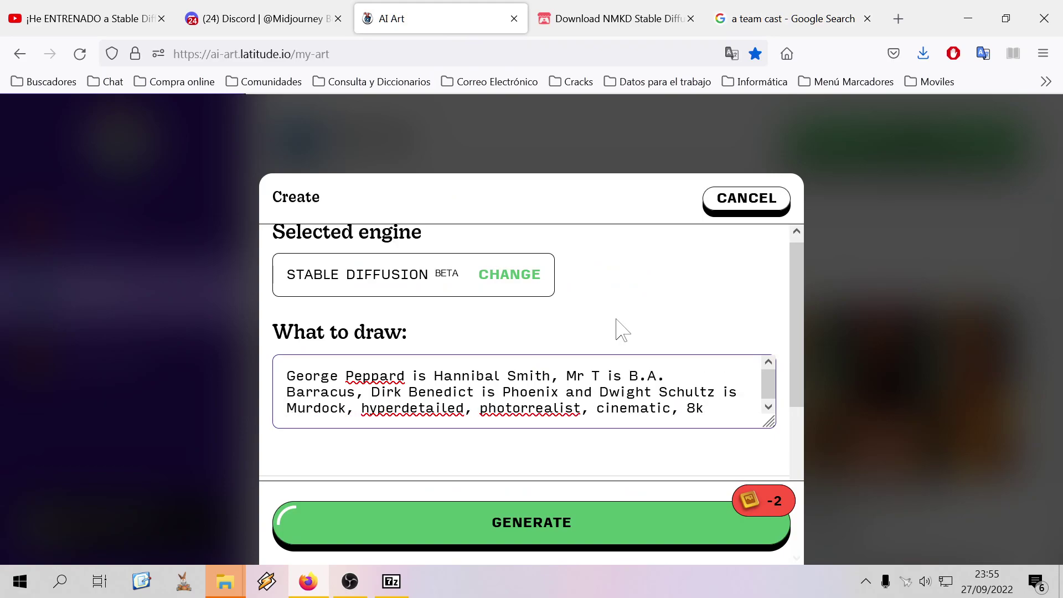
{"action": "left_click", "coordinate": [634, 526]}
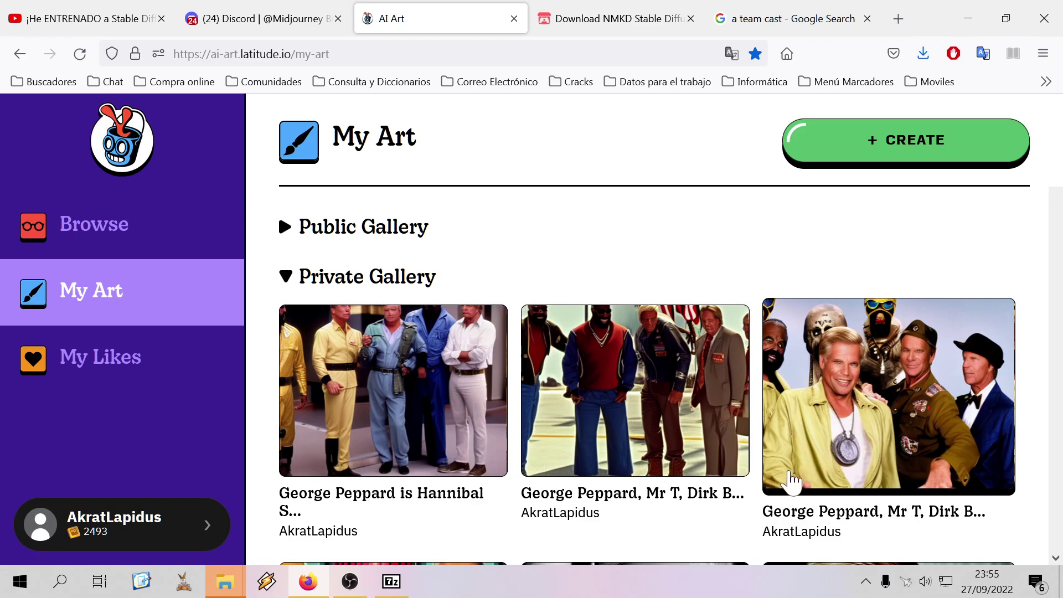
Open the new "George Peppard is Hannibal Smith" image, examine the characters in it, and close it
{"action": "left_click", "coordinate": [347, 408]}
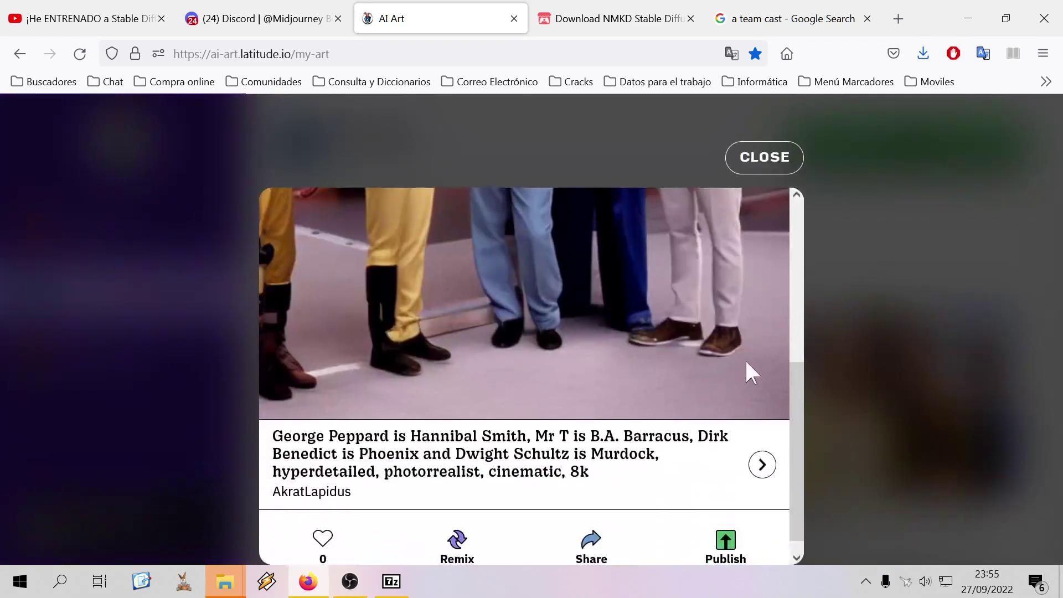
{"action": "scroll", "coordinate": [743, 373], "scroll_direction": "up", "scroll_amount": 5}
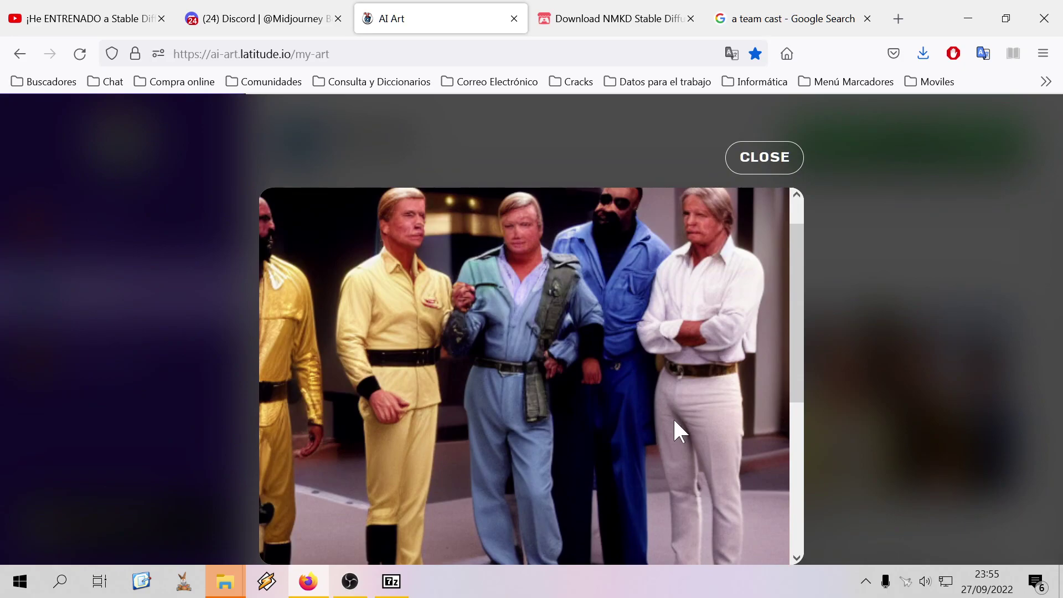
{"action": "scroll", "coordinate": [659, 442], "scroll_direction": "down", "scroll_amount": 3}
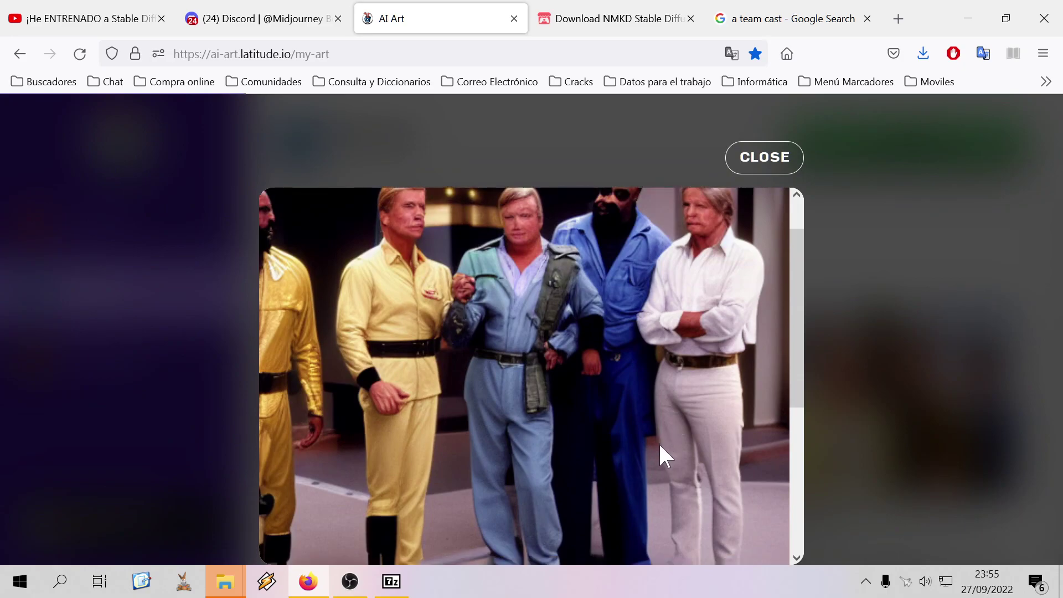
{"action": "scroll", "coordinate": [658, 442], "scroll_direction": "up", "scroll_amount": 3}
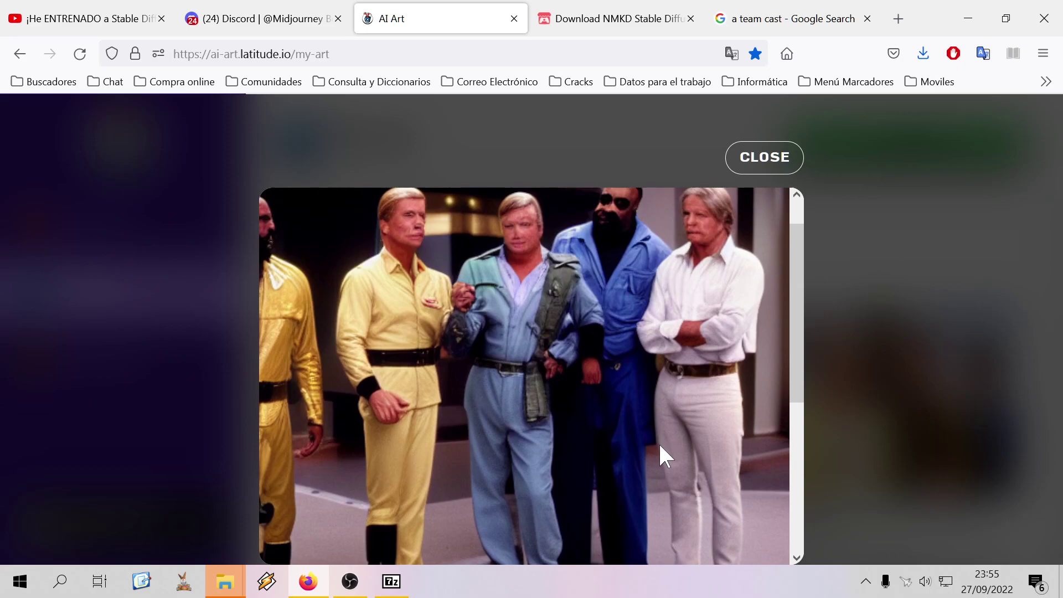
{"action": "scroll", "coordinate": [659, 445], "scroll_direction": "down", "scroll_amount": 3}
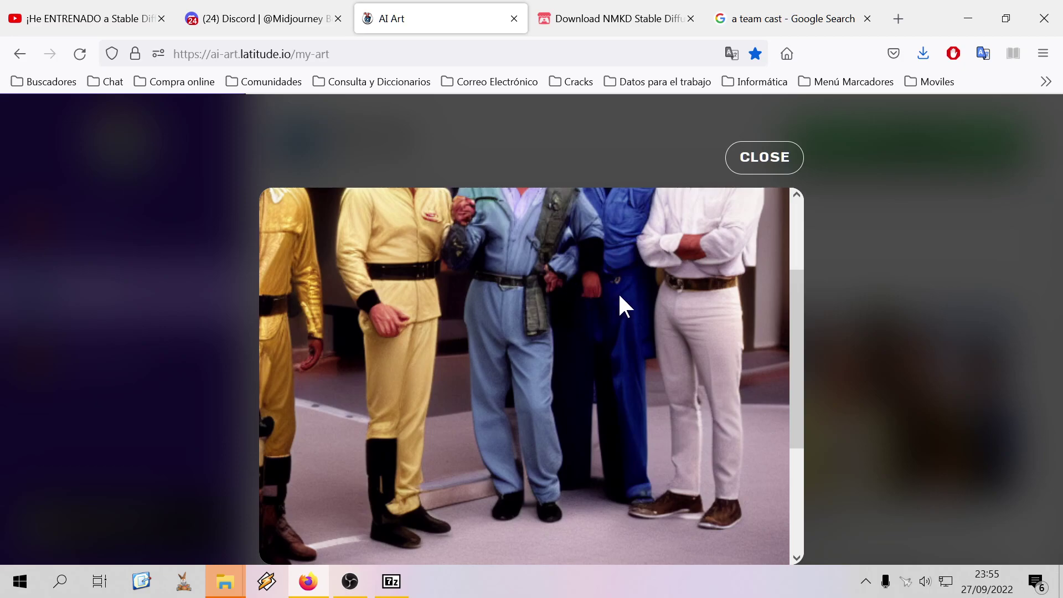
{"action": "left_click", "coordinate": [757, 159]}
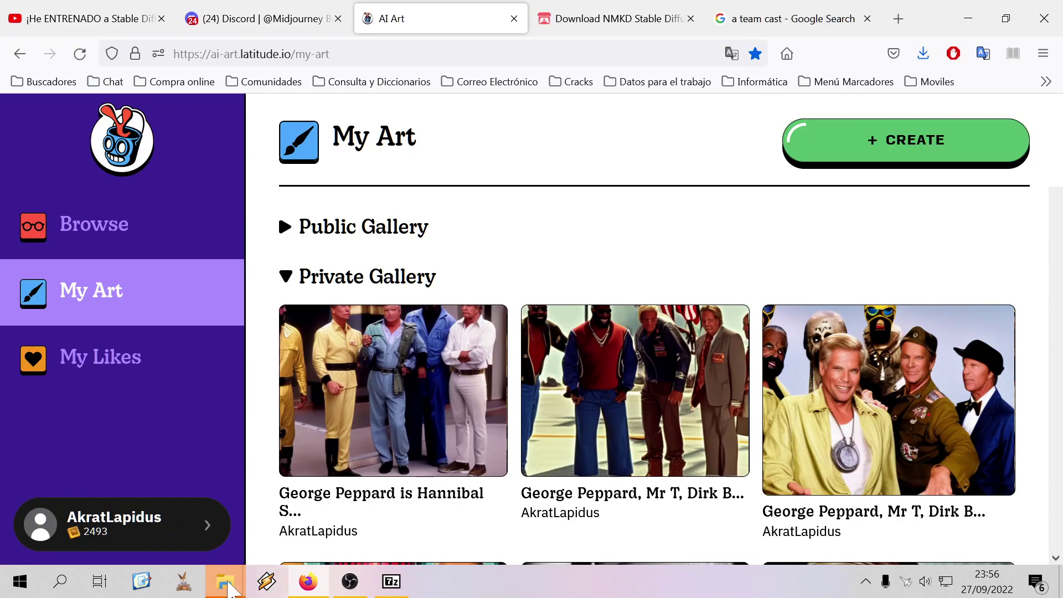
Check the progress of moving SD-GUI-1.4.0 to the Descargas folder, and show the desktop
{"action": "mouse_move", "coordinate": [225, 581]}
{"action": "left_click", "coordinate": [298, 495]}
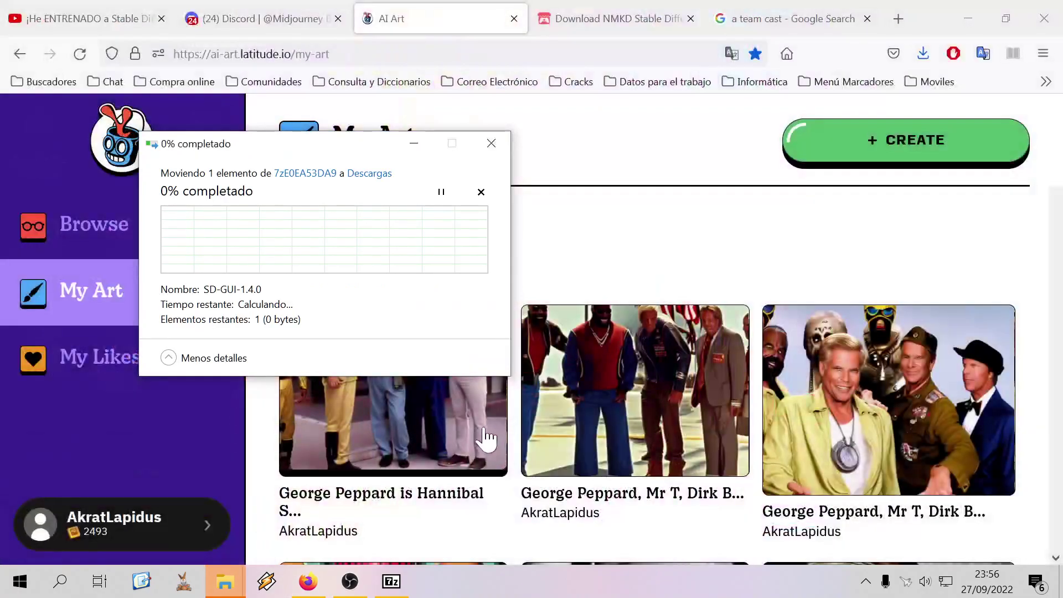
{"action": "left_click", "coordinate": [145, 578]}
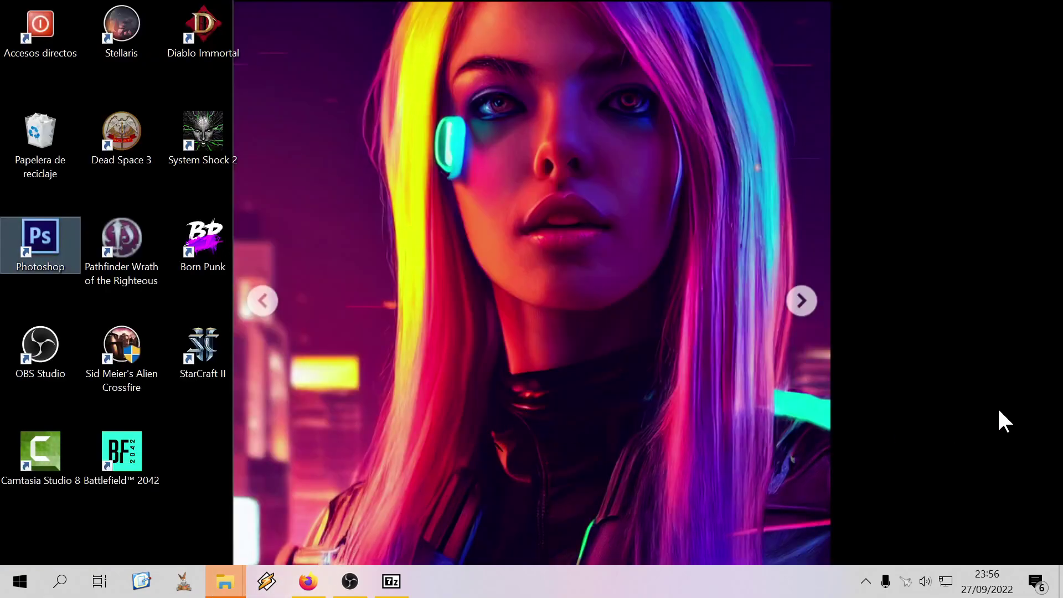
{"action": "right_click", "coordinate": [25, 158]}
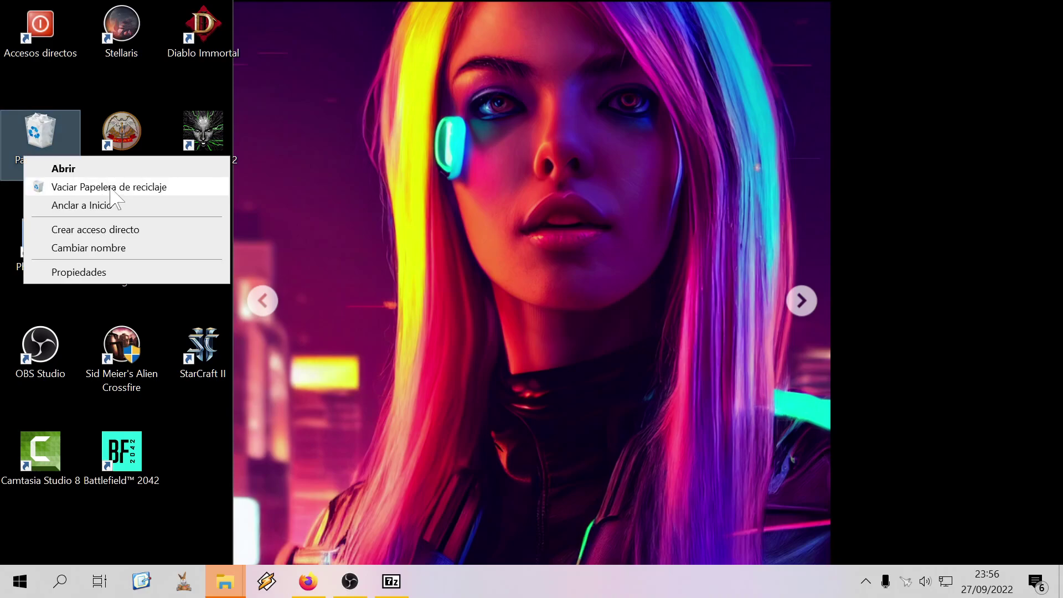
{"action": "left_click", "coordinate": [111, 187]}
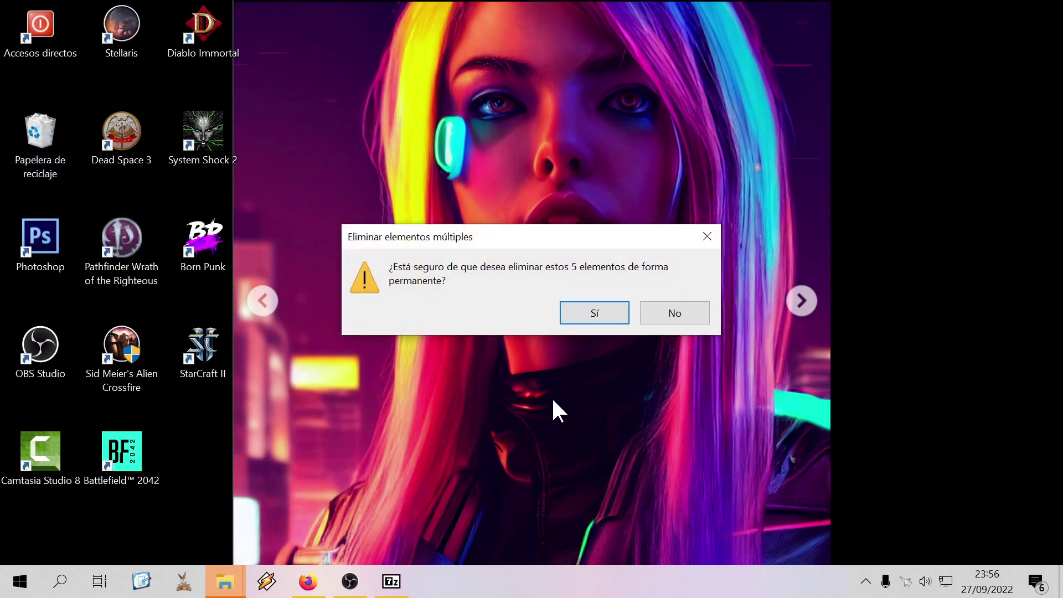
{"action": "left_click", "coordinate": [672, 314]}
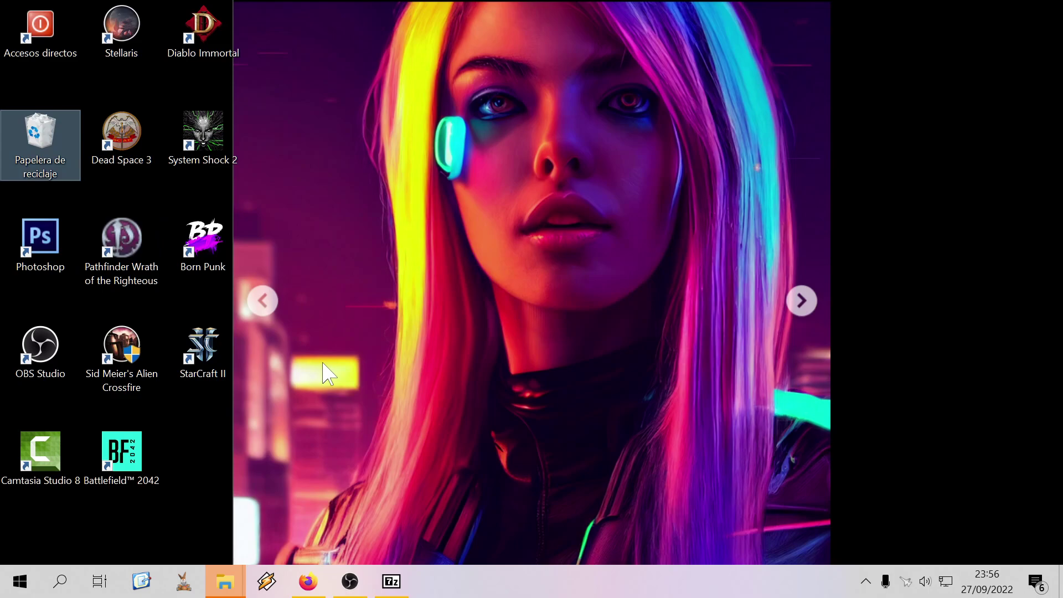
Open the Recycle Bin and permanently delete all the items in it
{"action": "key", "text": "Return"}
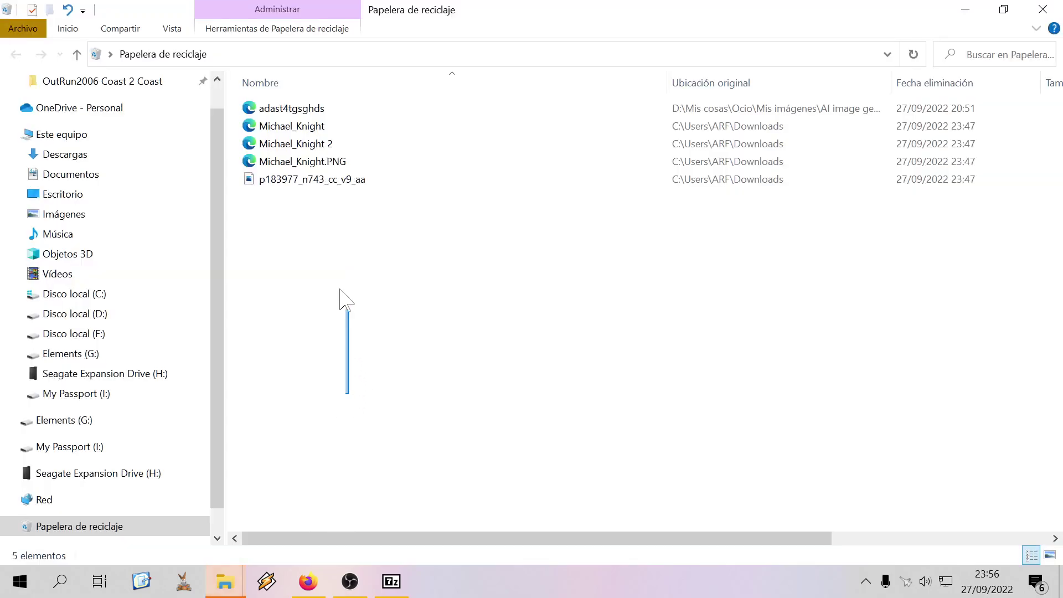
{"action": "left_click_drag", "start_coordinate": [344, 308], "coordinate": [254, 67]}
{"action": "key", "text": "Delete"}
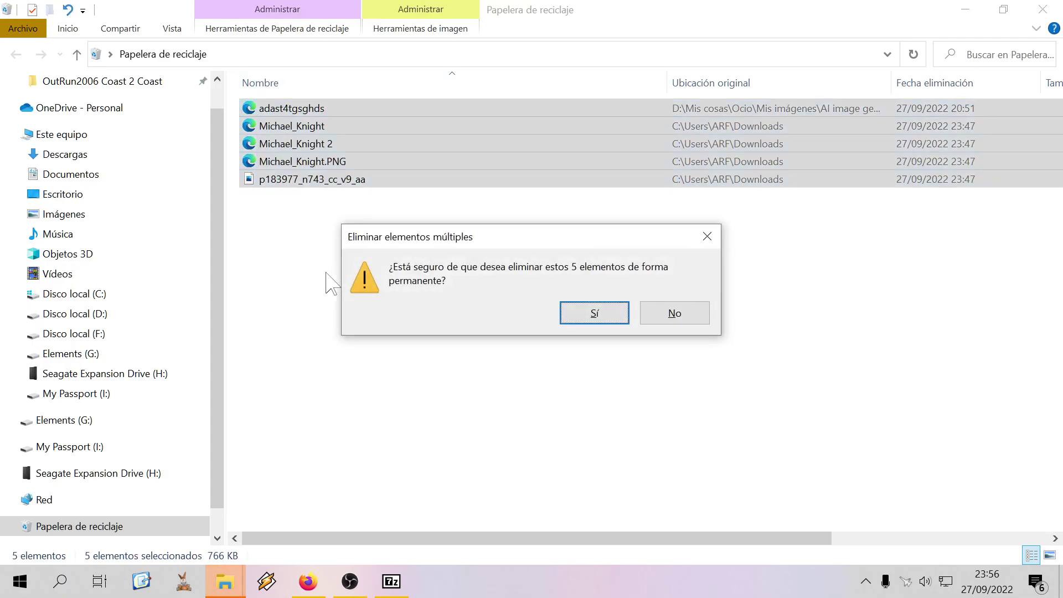
{"action": "left_click", "coordinate": [576, 310]}
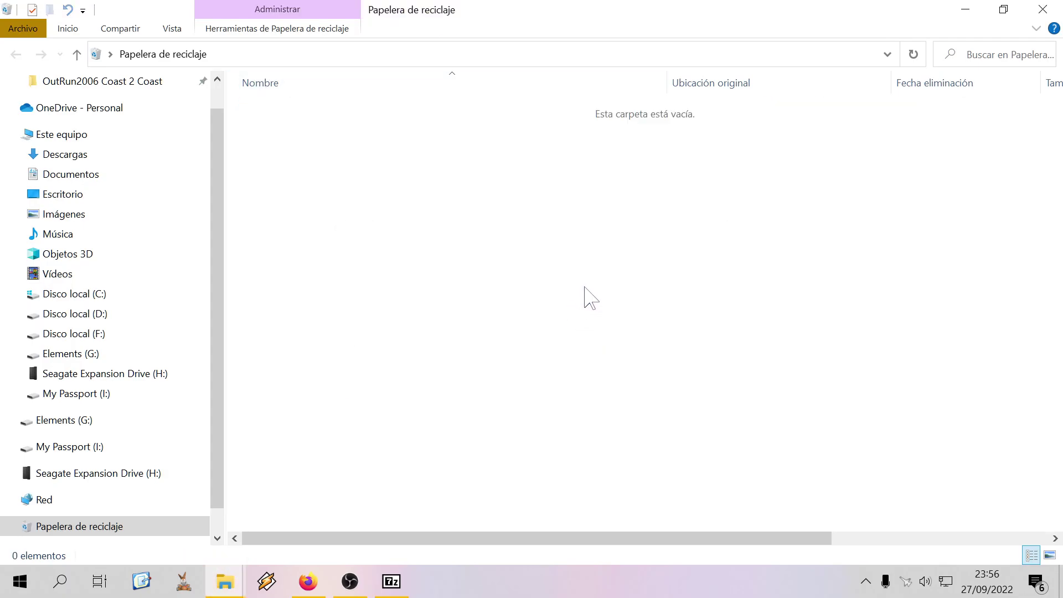
Close the Recycle Bin, open the SD-GUI-1.4.0 folder in Descargas, and launch StableDiffusionGui
{"action": "left_click", "coordinate": [1042, 10]}
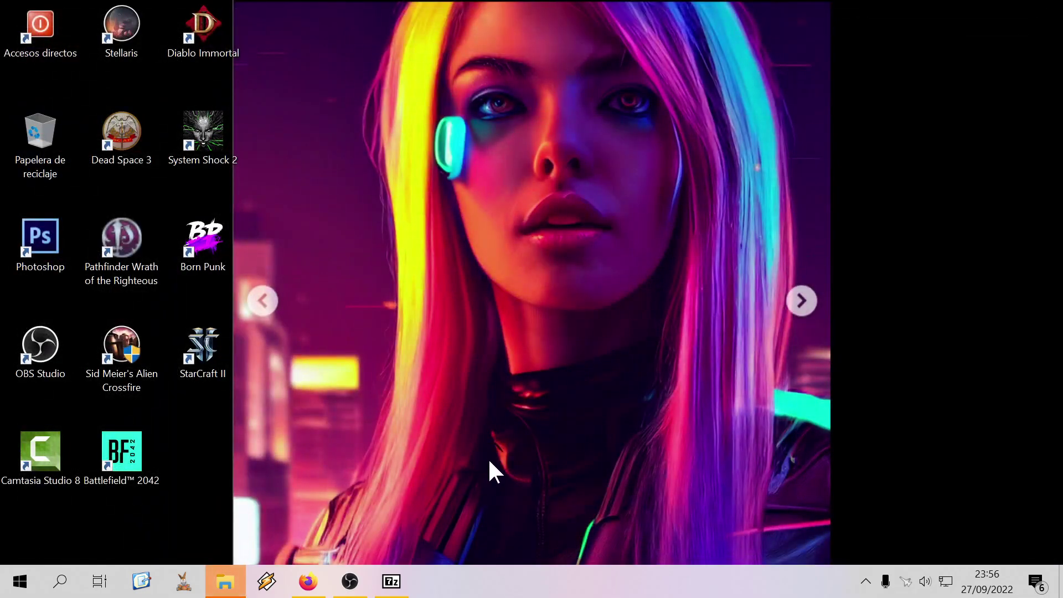
{"action": "left_click", "coordinate": [225, 581]}
{"action": "double_click", "coordinate": [327, 160]}
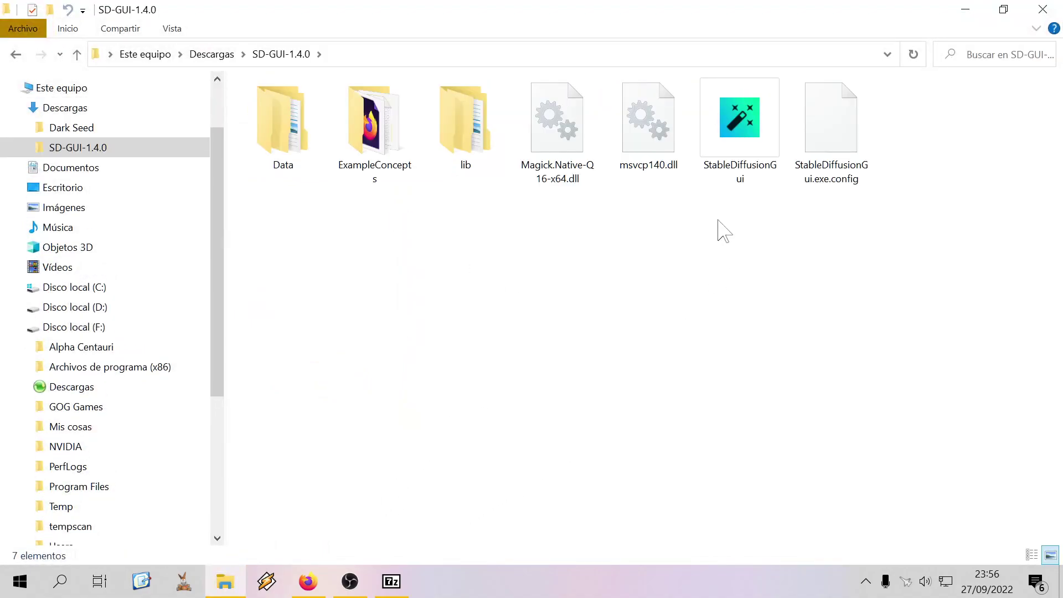
{"action": "left_click", "coordinate": [724, 139]}
{"action": "double_click", "coordinate": [725, 145]}
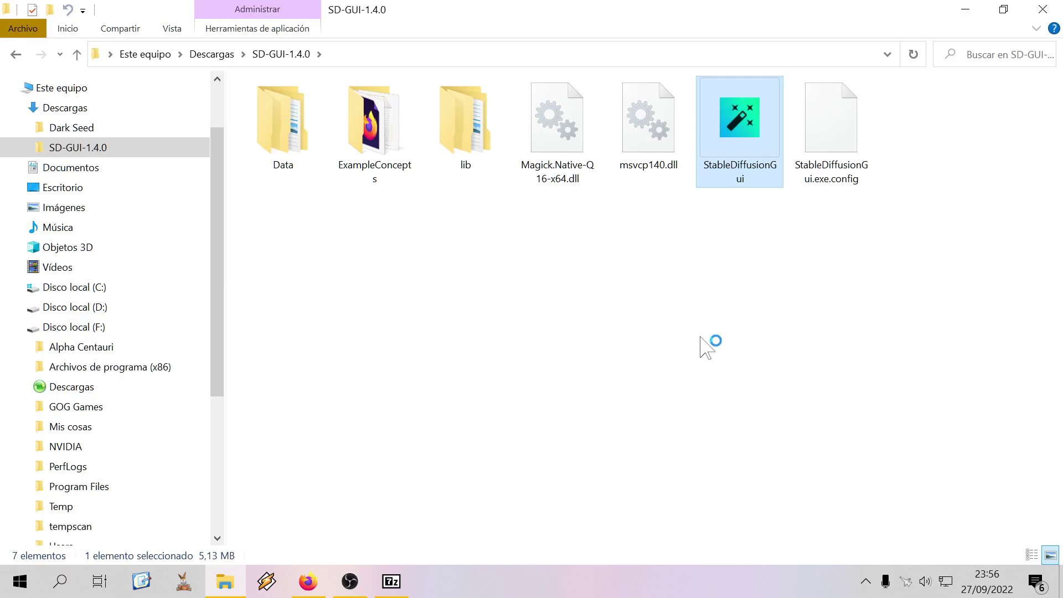
Close the 7-Zip archive window, and close the "a team cast" Google search tab in Firefox
{"action": "left_click", "coordinate": [391, 581]}
{"action": "left_click", "coordinate": [543, 47]}
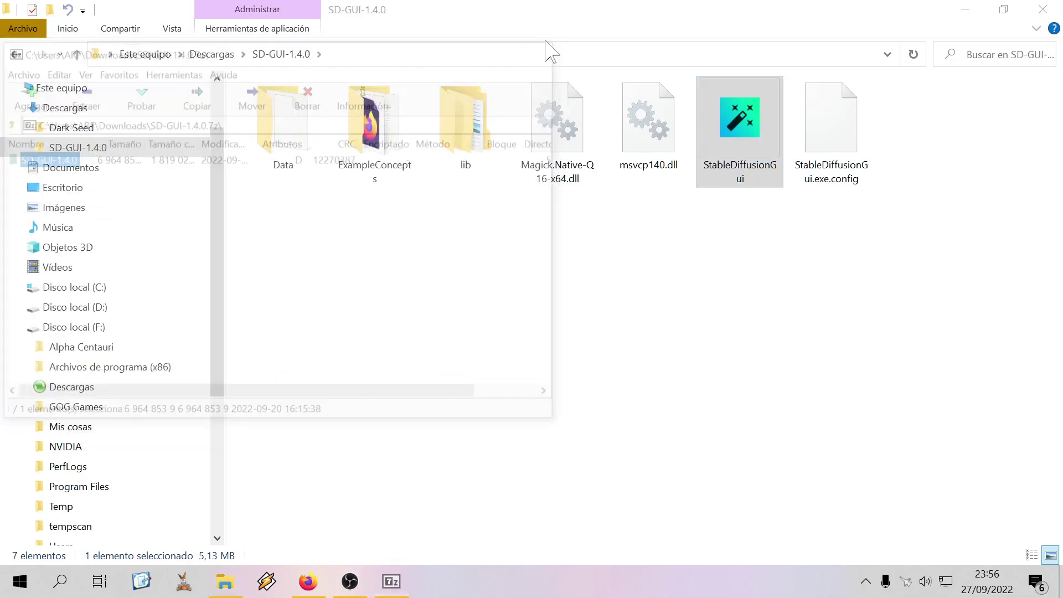
{"action": "left_click", "coordinate": [309, 581]}
{"action": "left_click", "coordinate": [786, 19]}
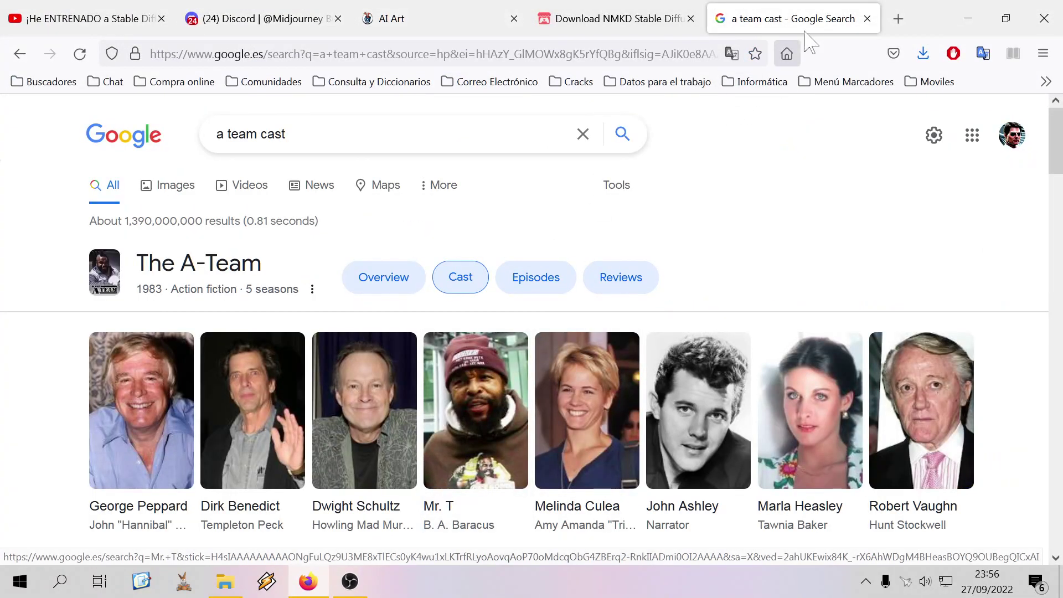
{"action": "left_click", "coordinate": [867, 18]}
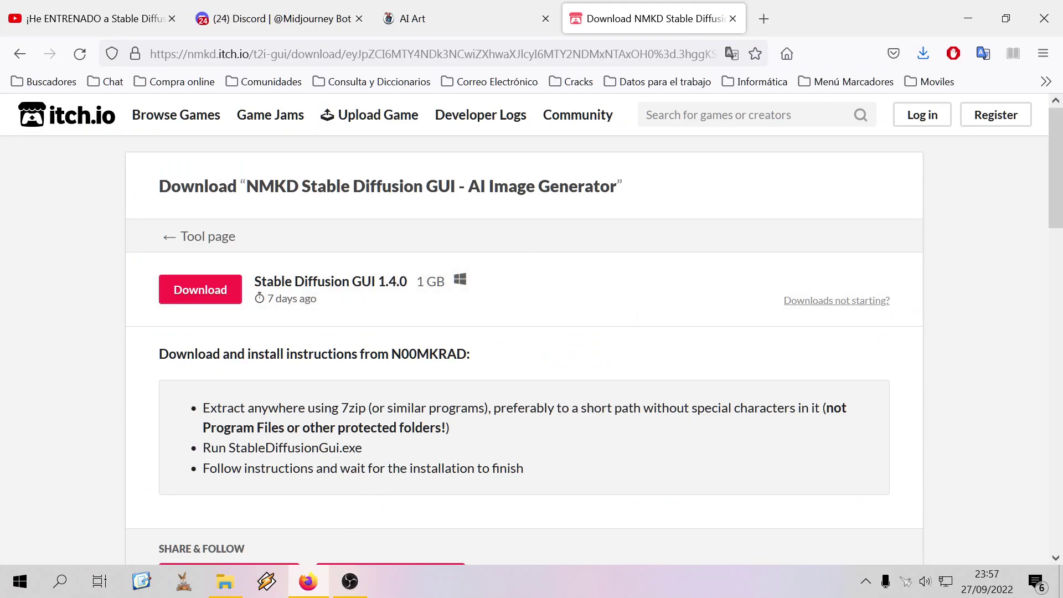
Copy the full "George Peppard is Hannibal Smith" prompt from the generated image on the AI Art page, and close that page
{"action": "left_click", "coordinate": [227, 587]}
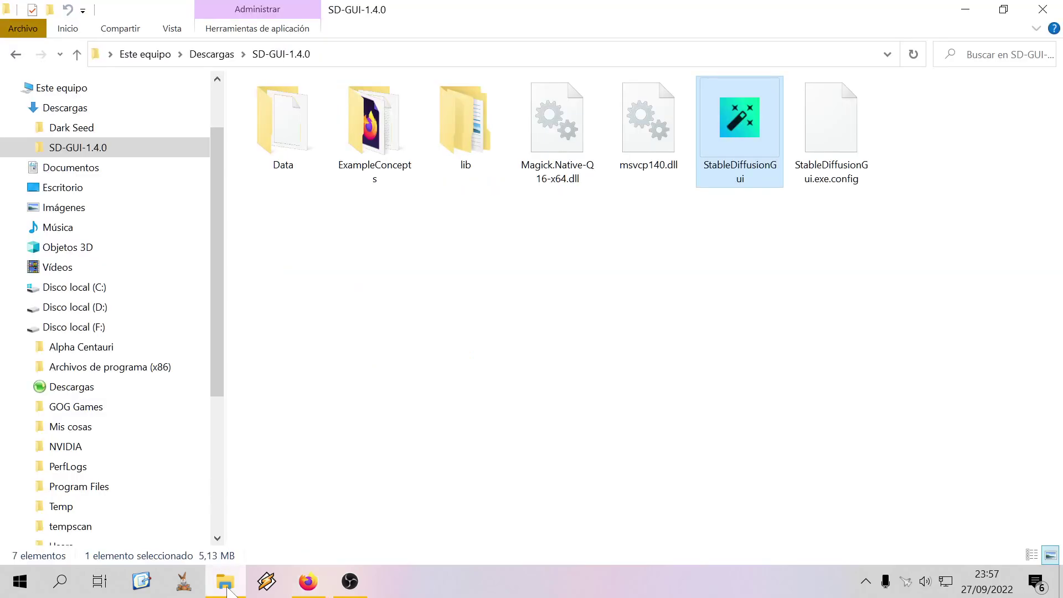
{"action": "left_click", "coordinate": [294, 585]}
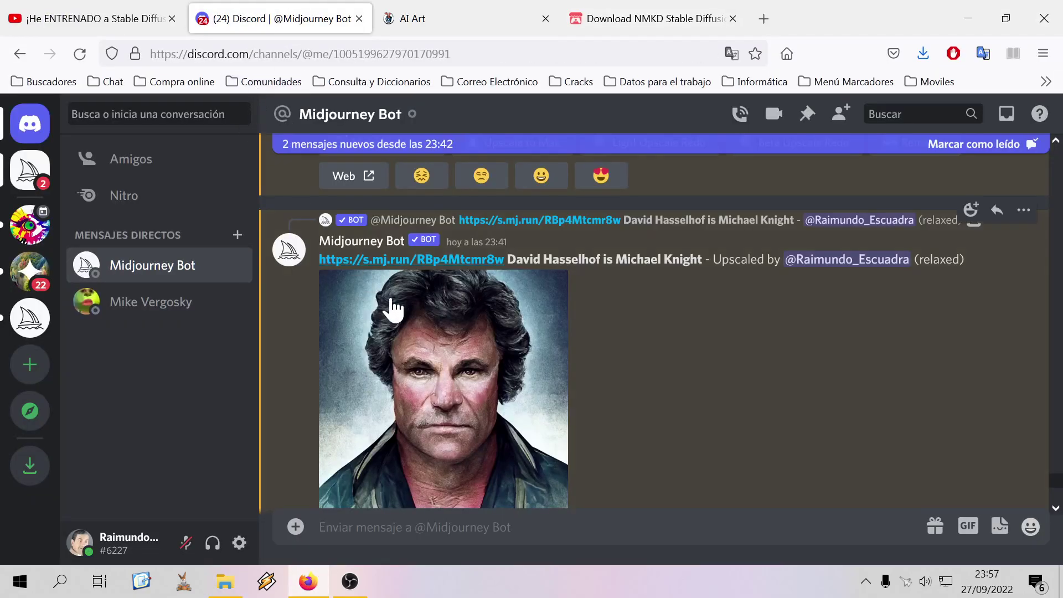
{"action": "left_click", "coordinate": [573, 12]}
{"action": "left_click", "coordinate": [421, 19]}
{"action": "left_click", "coordinate": [502, 482]}
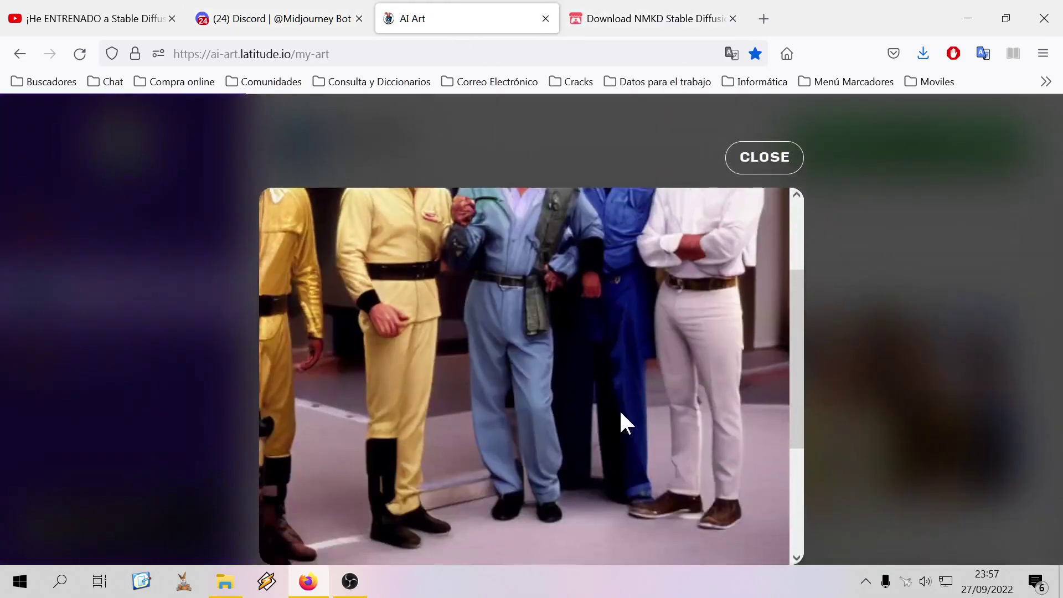
{"action": "scroll", "coordinate": [619, 423], "scroll_direction": "down", "scroll_amount": 5}
{"action": "left_click_drag", "start_coordinate": [598, 463], "coordinate": [272, 416]}
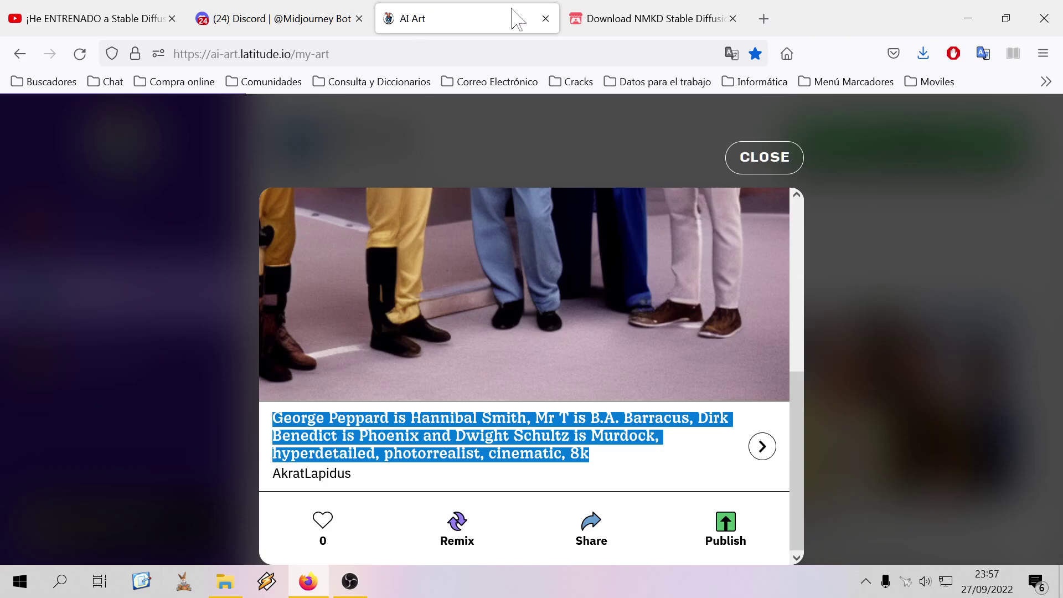
{"action": "left_click", "coordinate": [546, 18]}
Send the copied A-Team prompt with "--testp" appended to Midjourney Bot using /imagine, and rate the laughing Michael Knight image with the heart-eyes emoji
{"action": "left_click", "coordinate": [276, 18]}
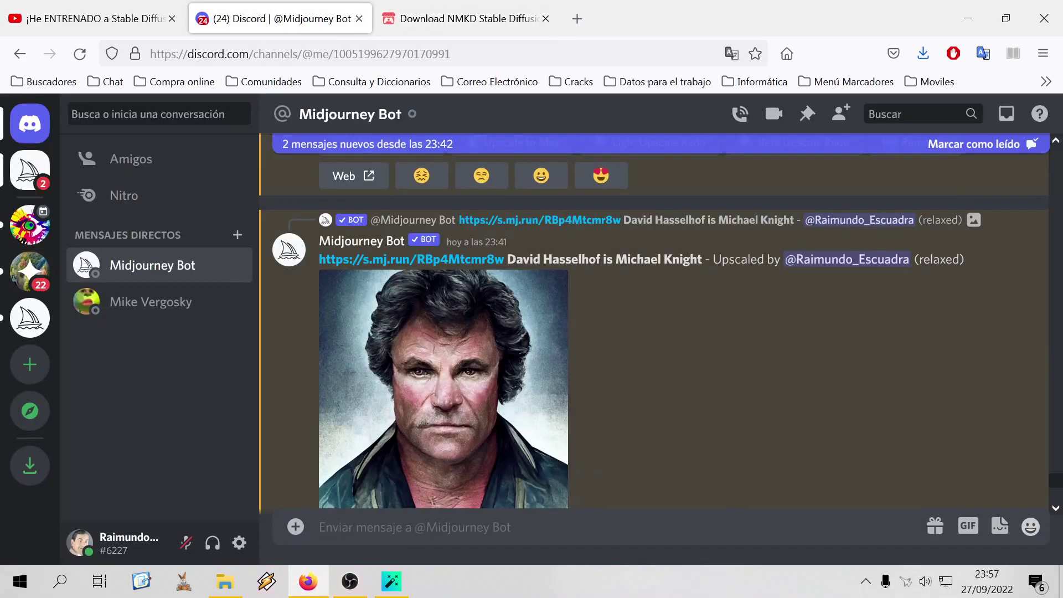
{"action": "type", "text": "/"}
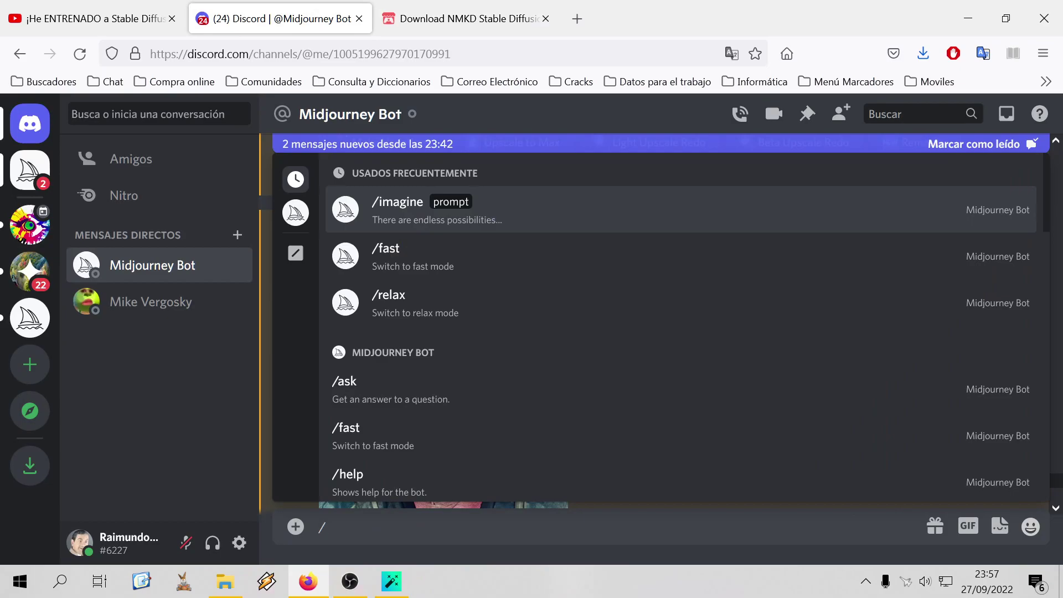
{"action": "type", "text": "imagine"}
{"action": "key", "text": "Tab"}
{"action": "type", "text": "George Peppard is Hannibal Smith, Mr T is B.A. Barracus, Dirk Benedict is Phoenix and Dwight Schultz is Murdock, hyperdetailed, photorealist, cinematic, 8k"}
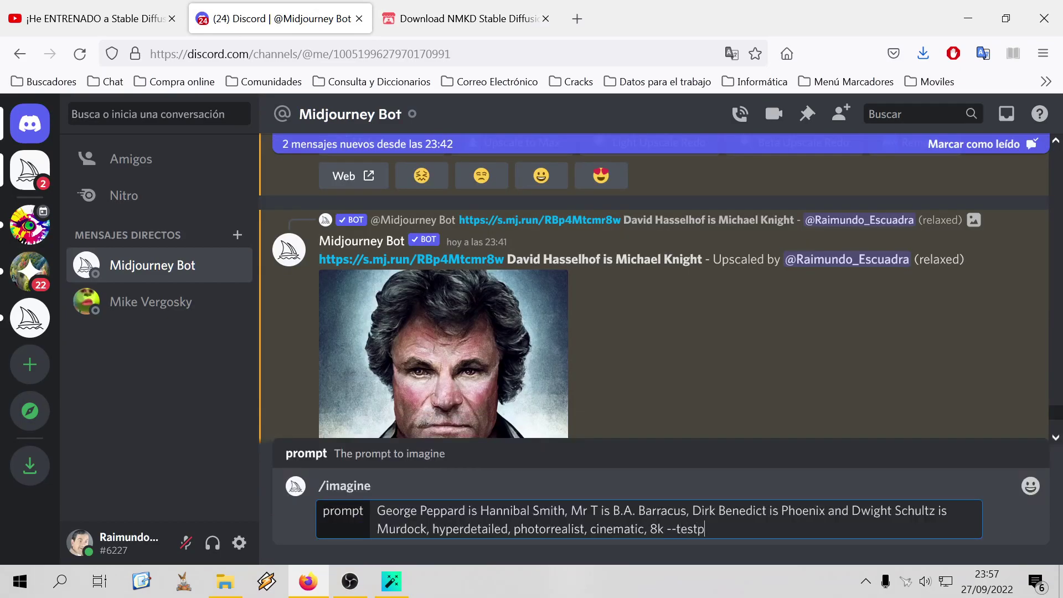
{"action": "key", "text": "Return"}
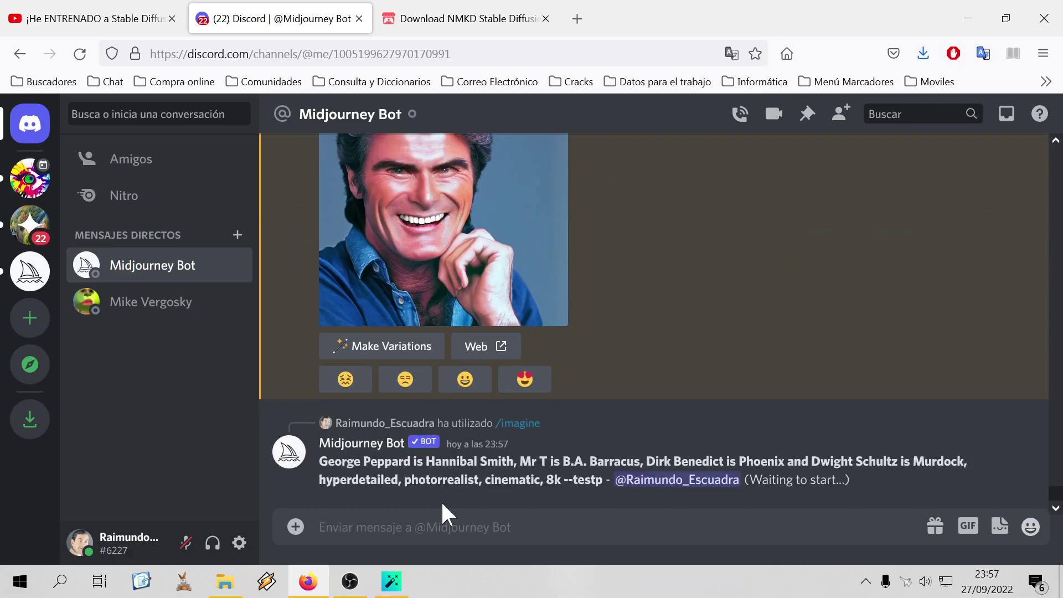
{"action": "left_click", "coordinate": [525, 380]}
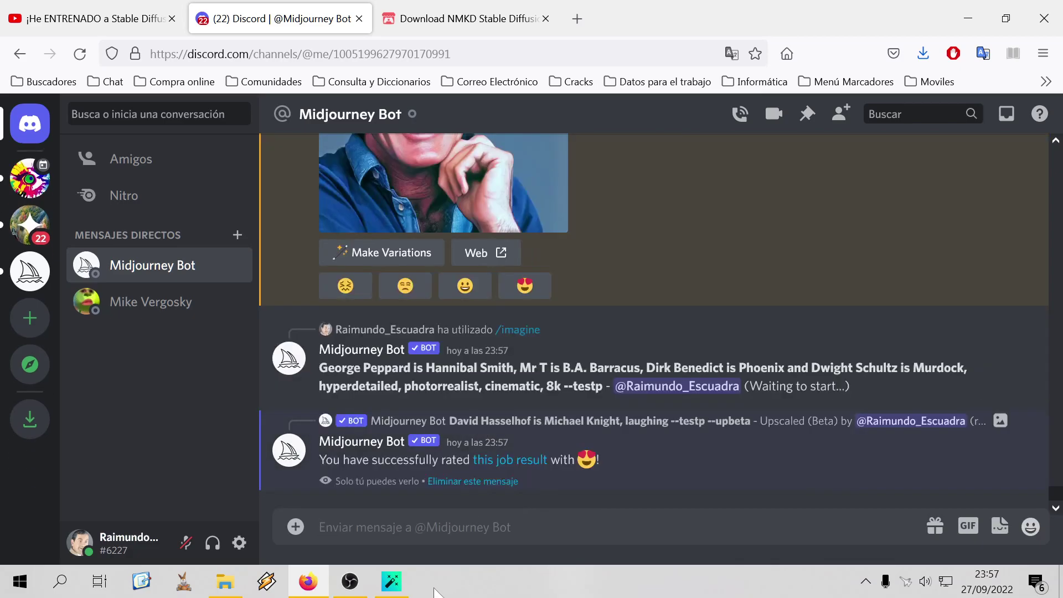
Switch to Stable Diffusion GUI, start installing the missing Stable Diffusion files, and close the NMKD download page in Firefox
{"action": "mouse_move", "coordinate": [389, 585]}
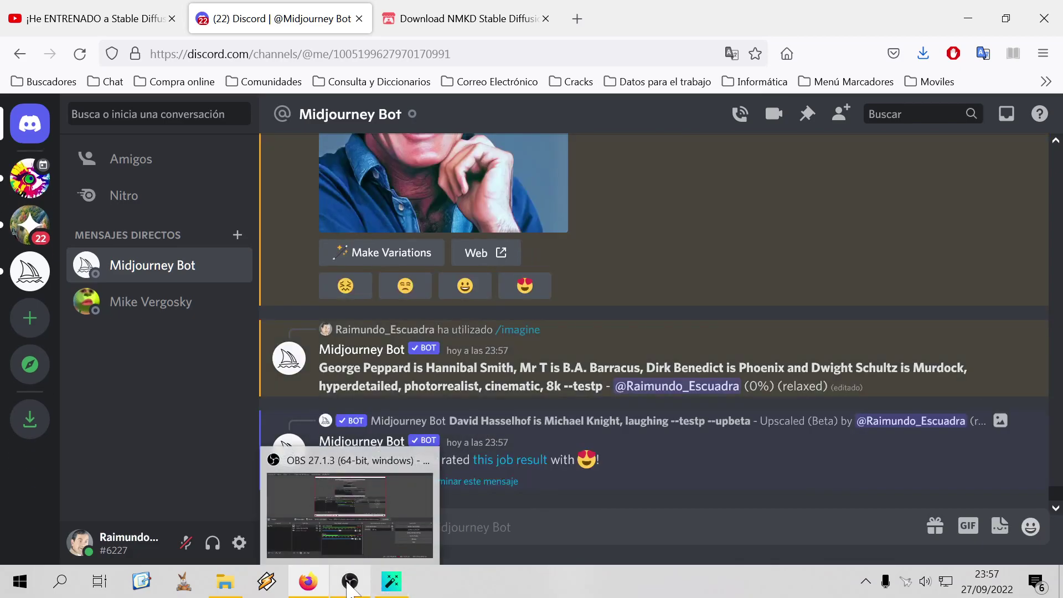
{"action": "left_click", "coordinate": [391, 584]}
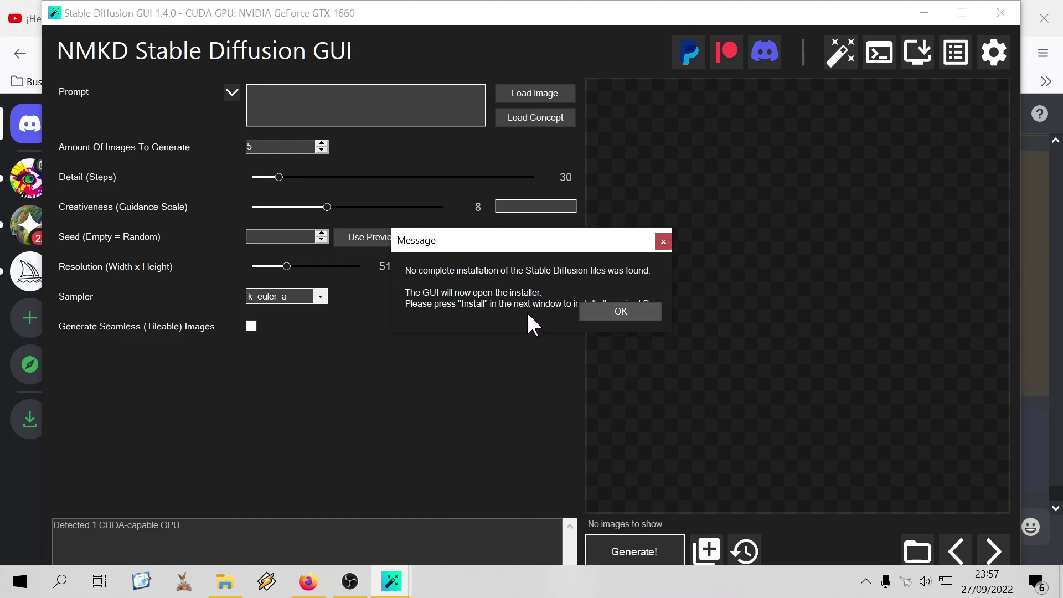
{"action": "left_click", "coordinate": [621, 309]}
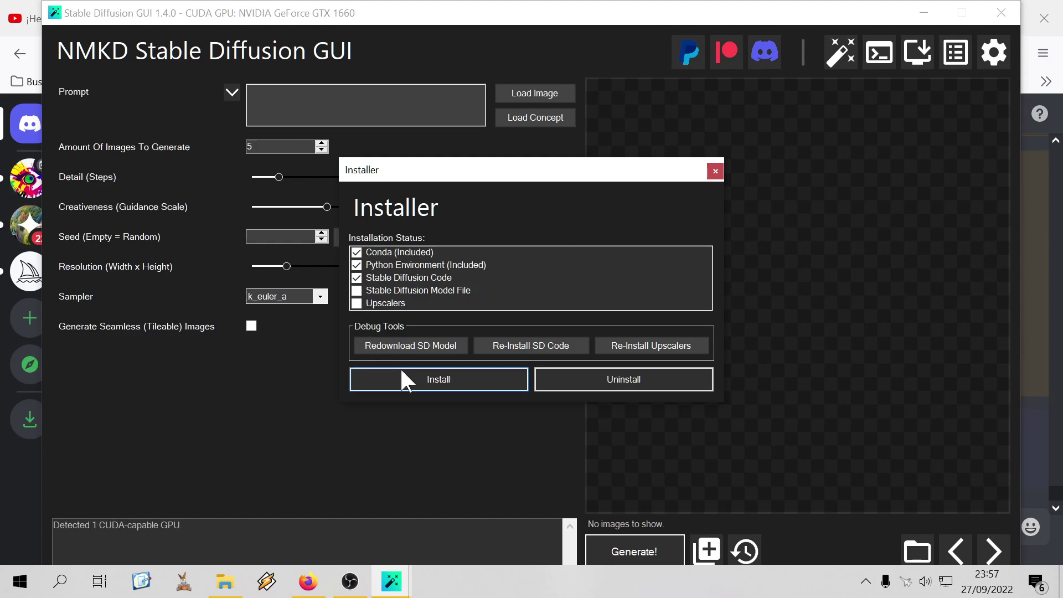
{"action": "left_click", "coordinate": [464, 386]}
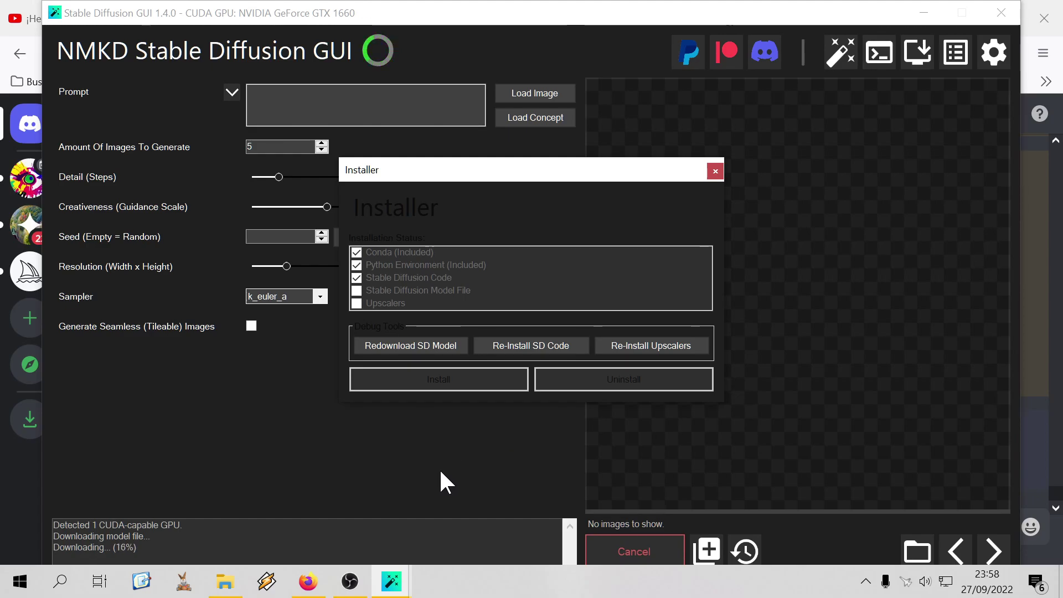
{"action": "left_click", "coordinate": [308, 583]}
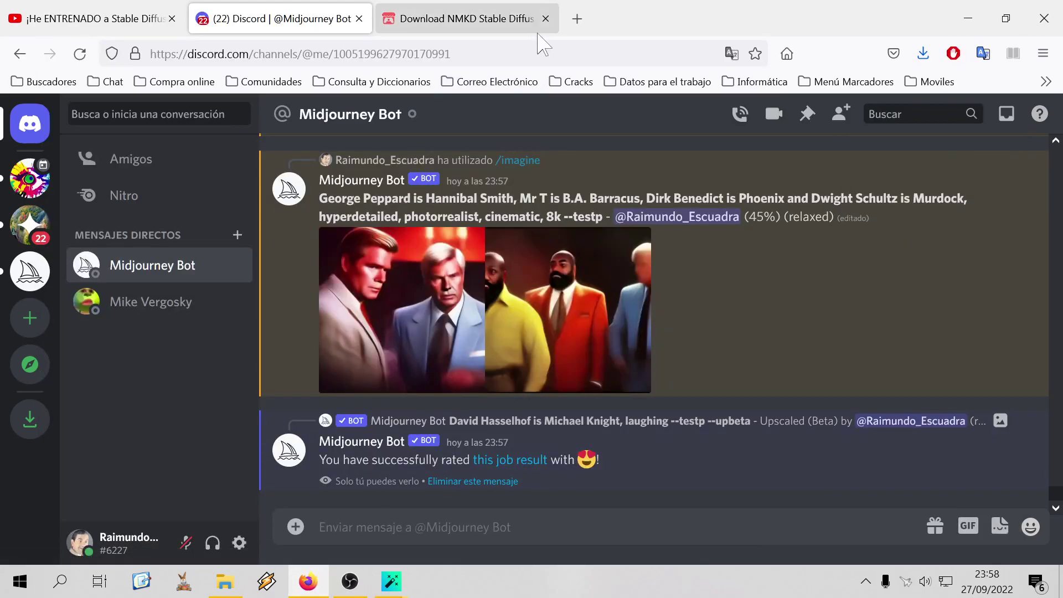
{"action": "left_click", "coordinate": [545, 19]}
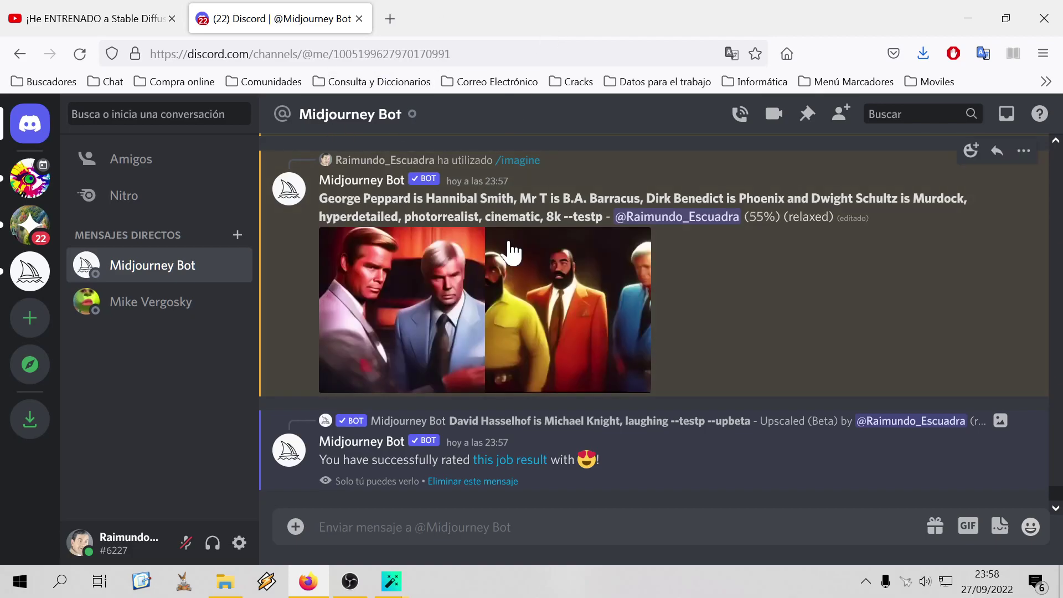
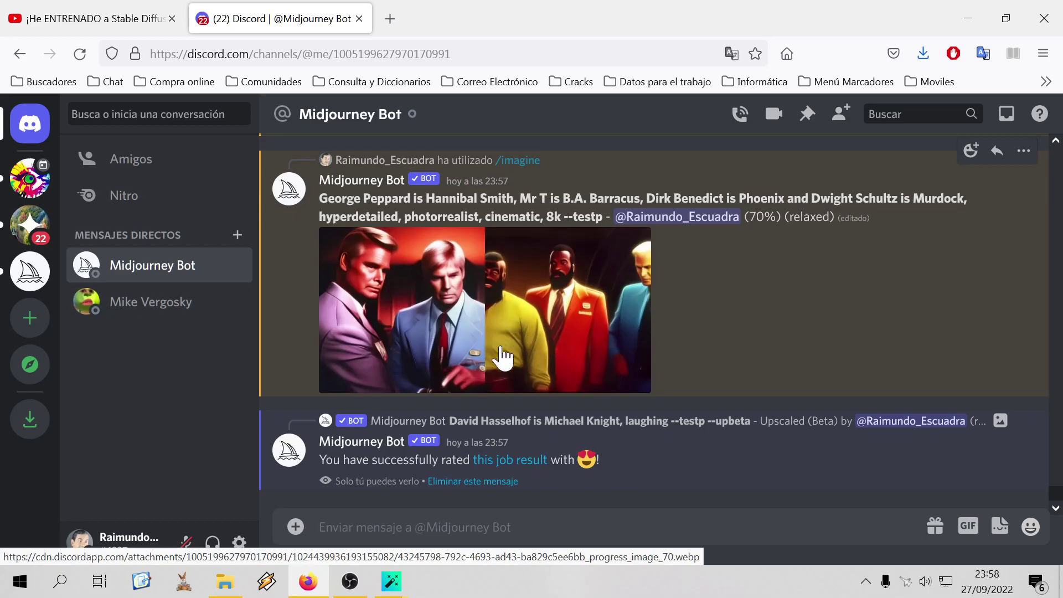
Check the installation progress in Stable Diffusion GUI, and dismiss the Windows security notification
{"action": "left_click", "coordinate": [398, 581]}
{"action": "left_click", "coordinate": [438, 506]}
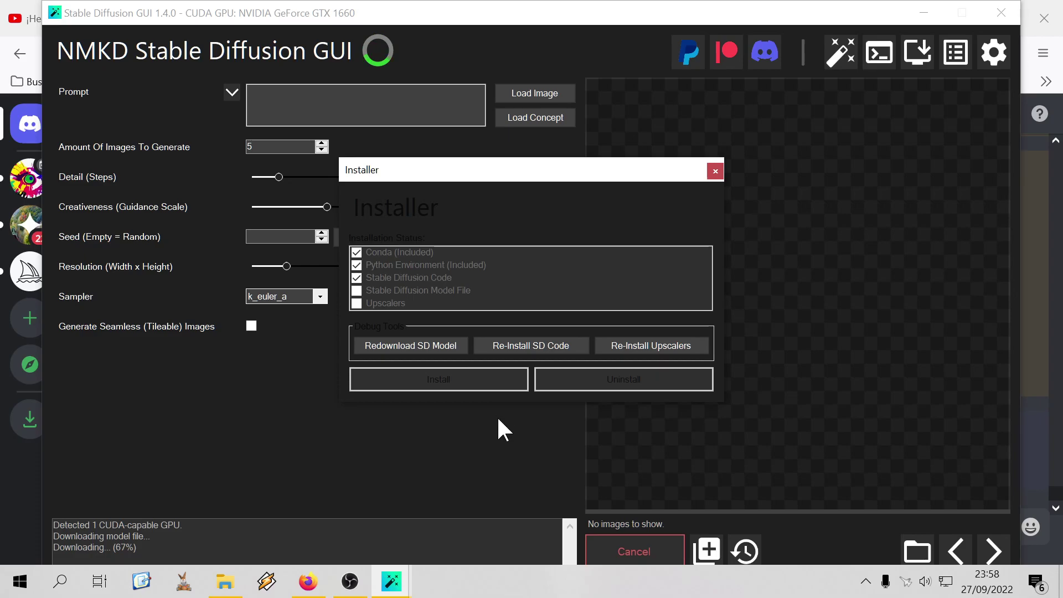
{"action": "left_click", "coordinate": [400, 586]}
{"action": "left_click", "coordinate": [319, 504]}
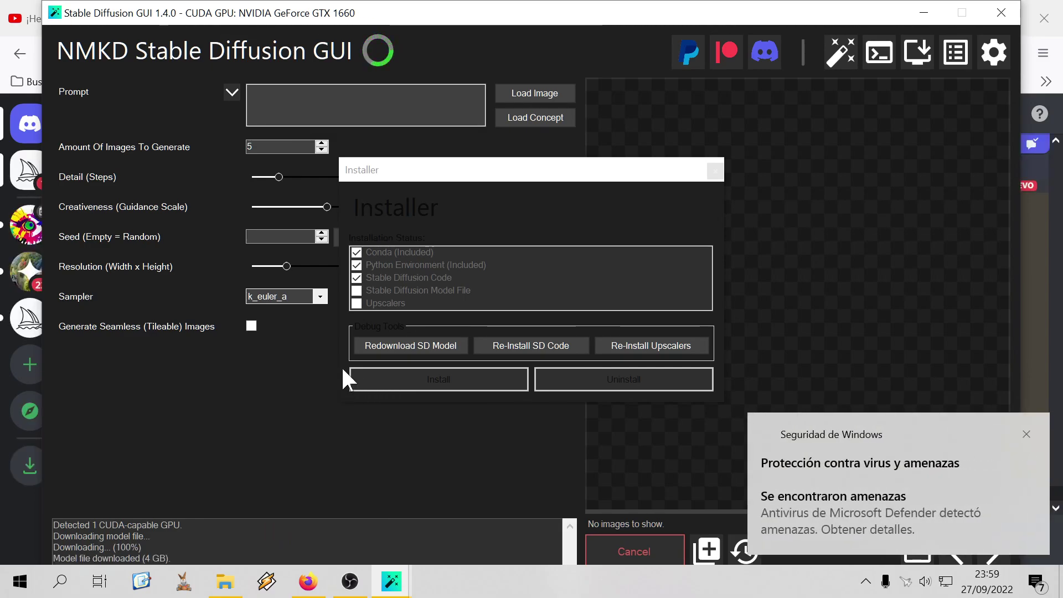
{"action": "left_click", "coordinate": [1027, 434]}
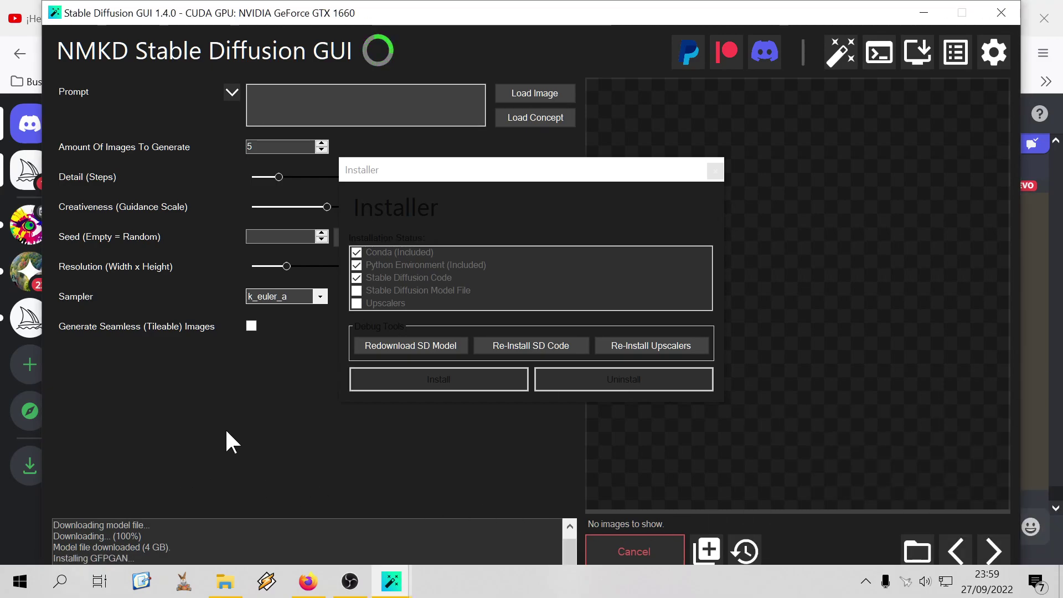
Open the finished A-Team image from Midjourney Bot in its original size, and save it as a PNG in the Midjourney folder
{"action": "left_click", "coordinate": [308, 582]}
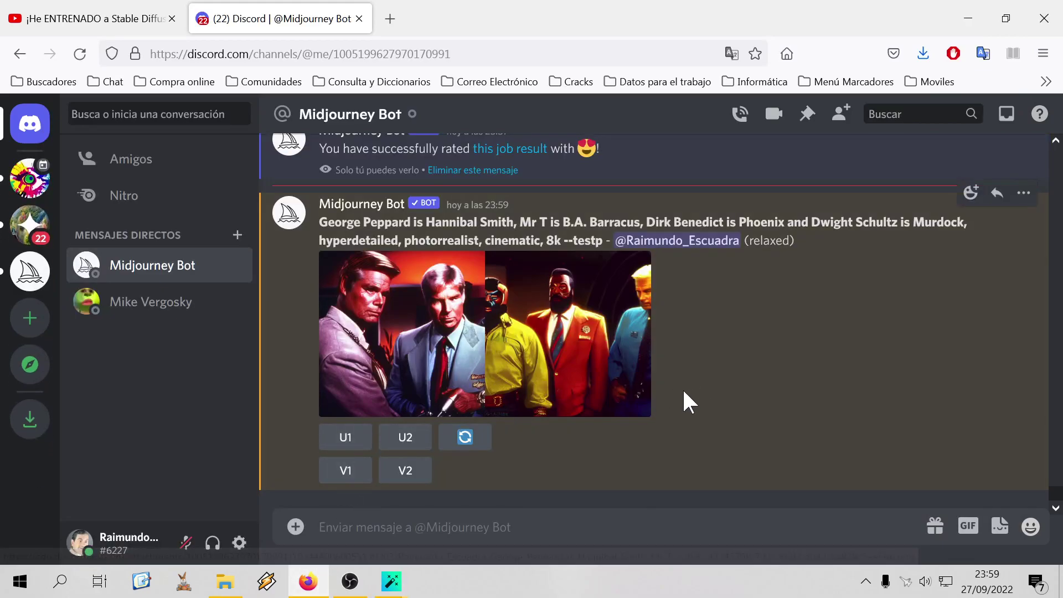
{"action": "left_click", "coordinate": [643, 372]}
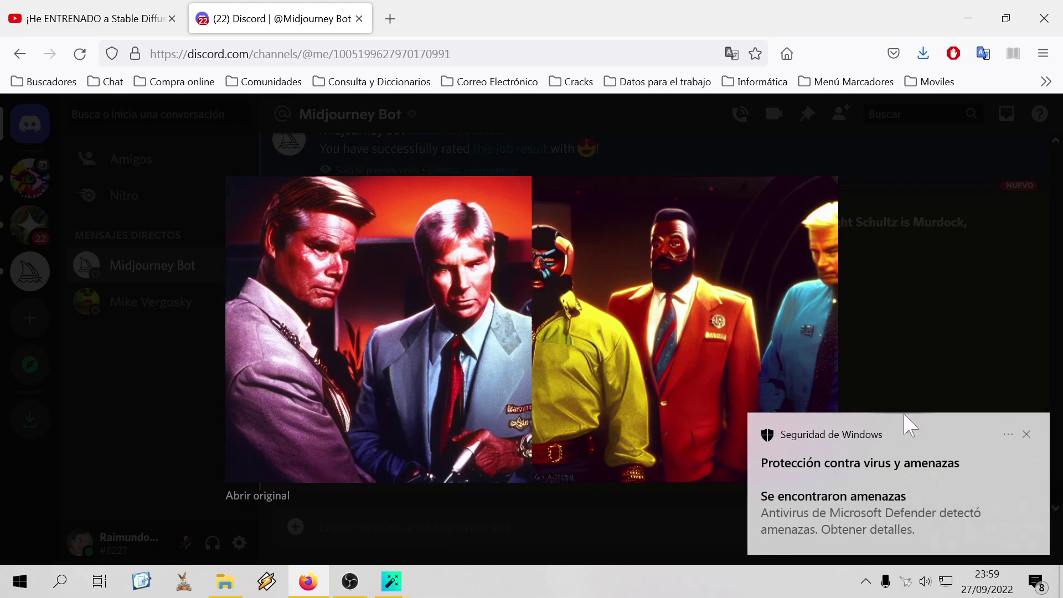
{"action": "left_click", "coordinate": [1024, 435]}
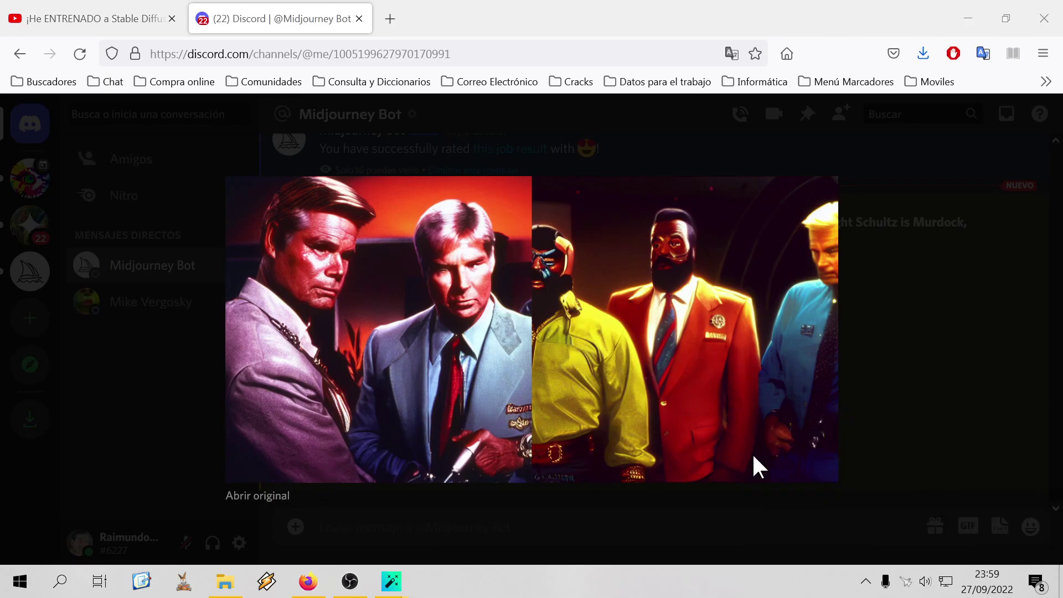
{"action": "left_click", "coordinate": [238, 495]}
{"action": "right_click", "coordinate": [385, 335]}
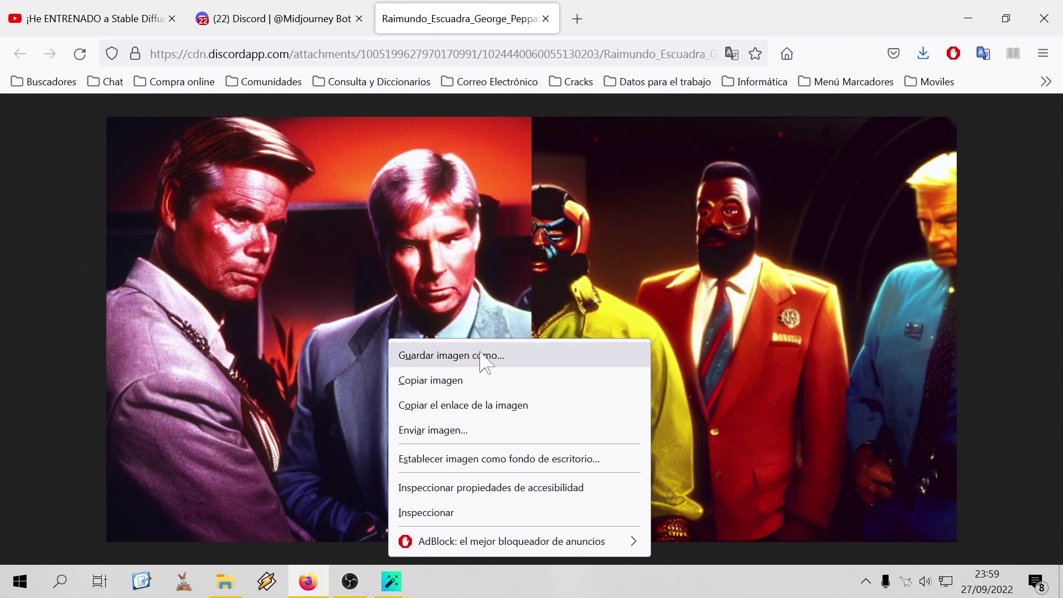
{"action": "left_click", "coordinate": [479, 352]}
{"action": "left_click", "coordinate": [903, 531]}
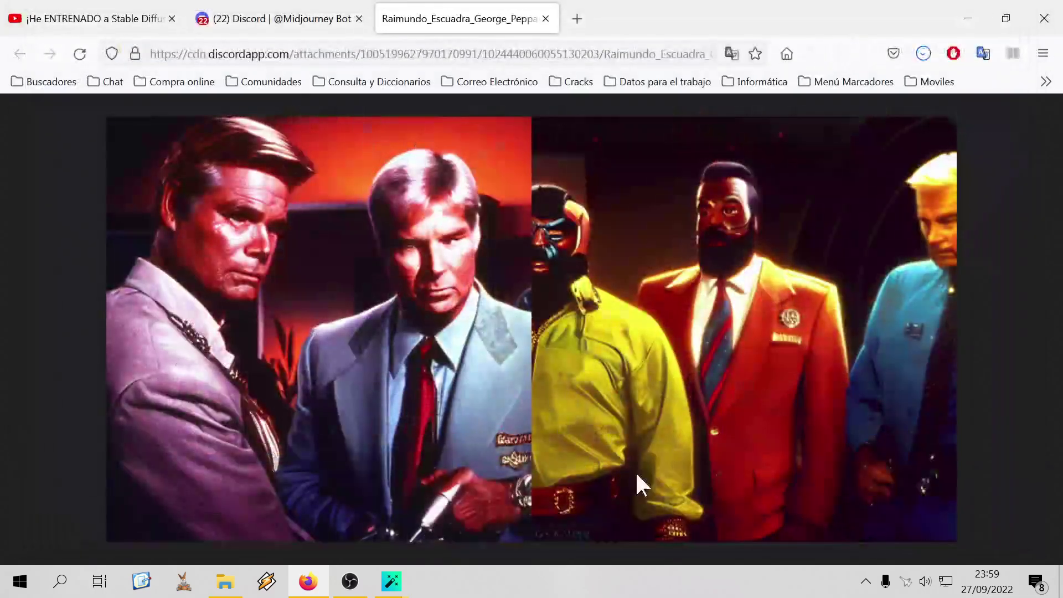
{"action": "right_click", "coordinate": [528, 340]}
{"action": "left_click", "coordinate": [595, 356]}
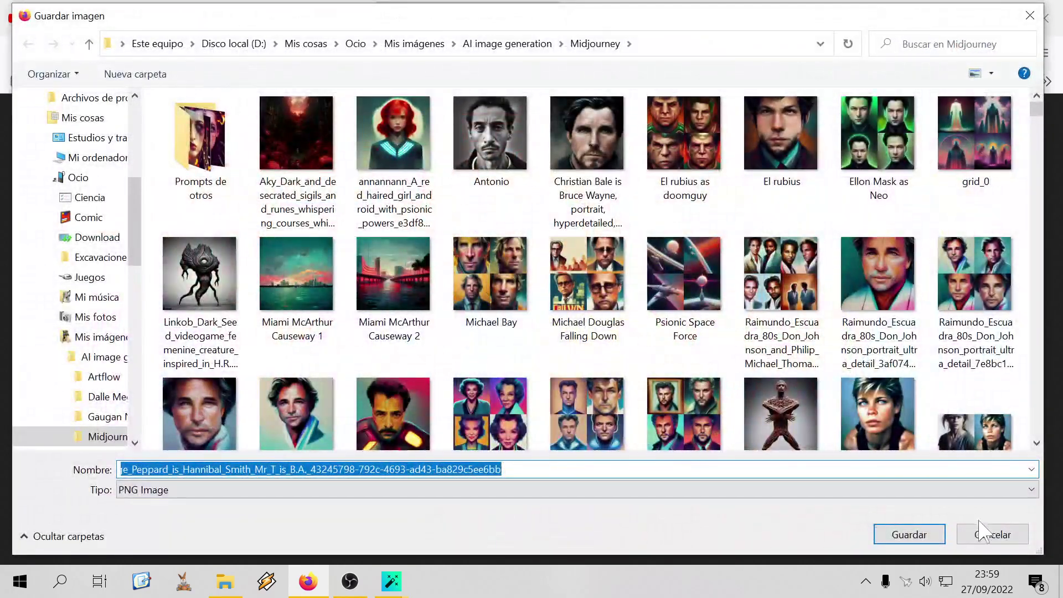
{"action": "left_click", "coordinate": [991, 534]}
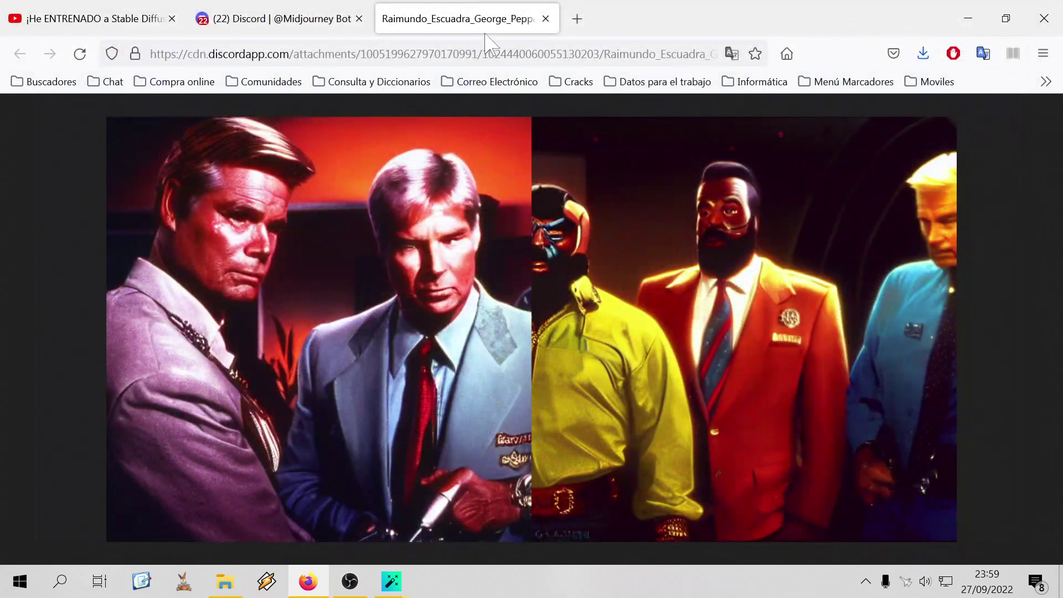
Close the original image tab and the enlarged A-Team preview, and go back to the earlier Michael Knight image in the chat
{"action": "left_click", "coordinate": [545, 19]}
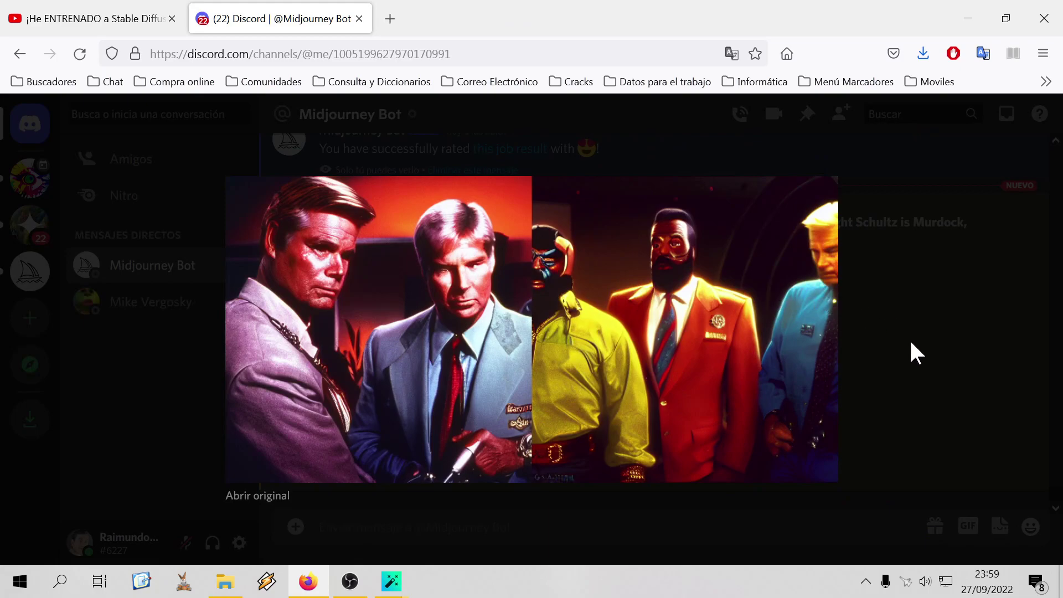
{"action": "left_click", "coordinate": [913, 349]}
{"action": "left_click", "coordinate": [567, 338]}
{"action": "left_click", "coordinate": [917, 368]}
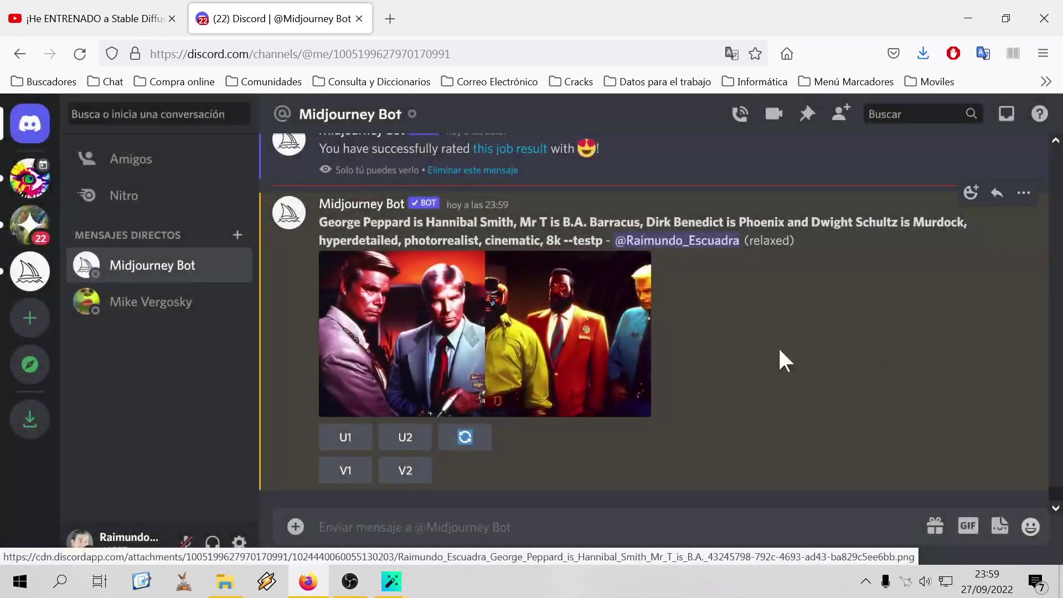
{"action": "scroll", "coordinate": [720, 371], "scroll_direction": "up", "scroll_amount": 6}
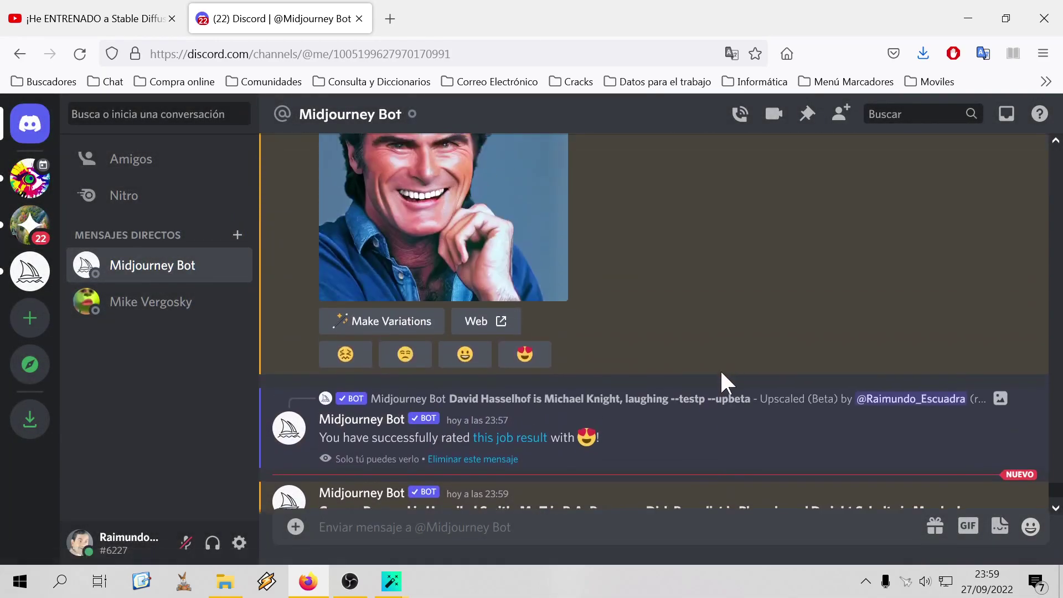
Send Midjourney Bot the /imagine prompt "Diana in V tv series from the 80's --testp"
{"action": "scroll", "coordinate": [682, 383], "scroll_direction": "down", "scroll_amount": 6}
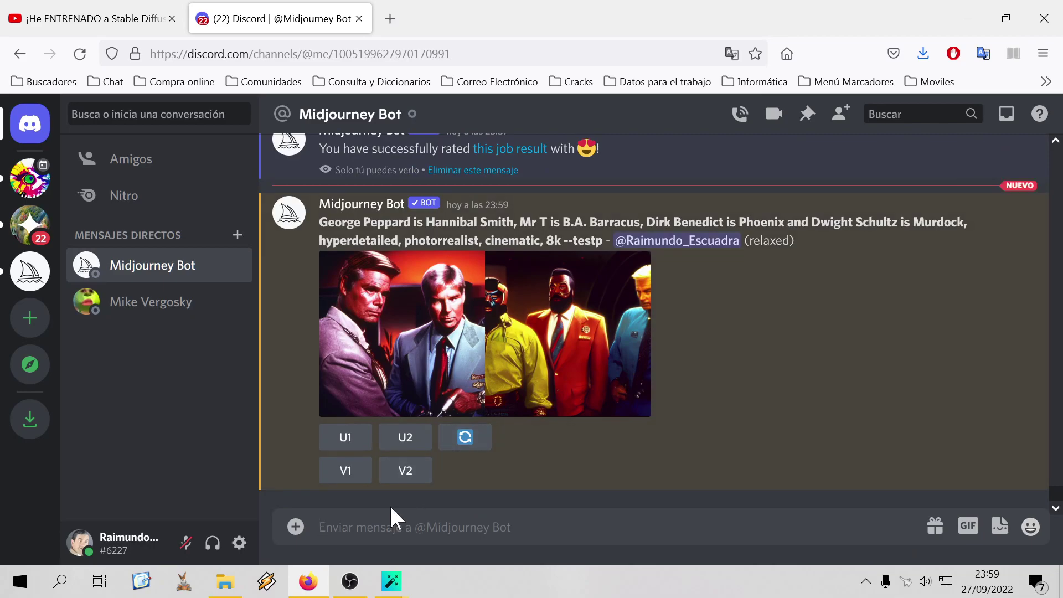
{"action": "type", "text": "/imagine"}
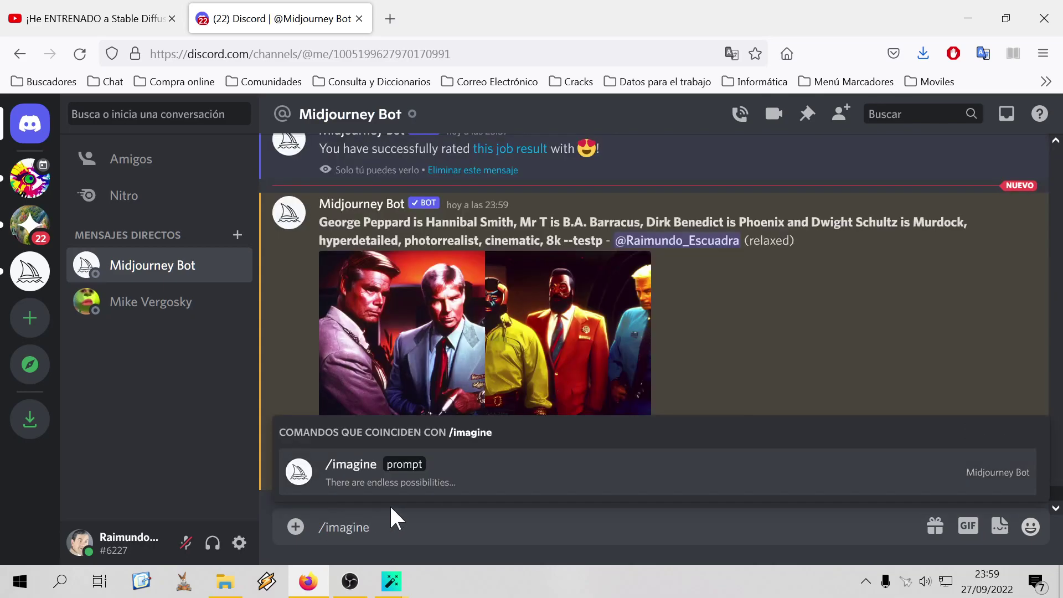
{"action": "key", "text": "Tab"}
{"action": "type", "text": "Diana"}
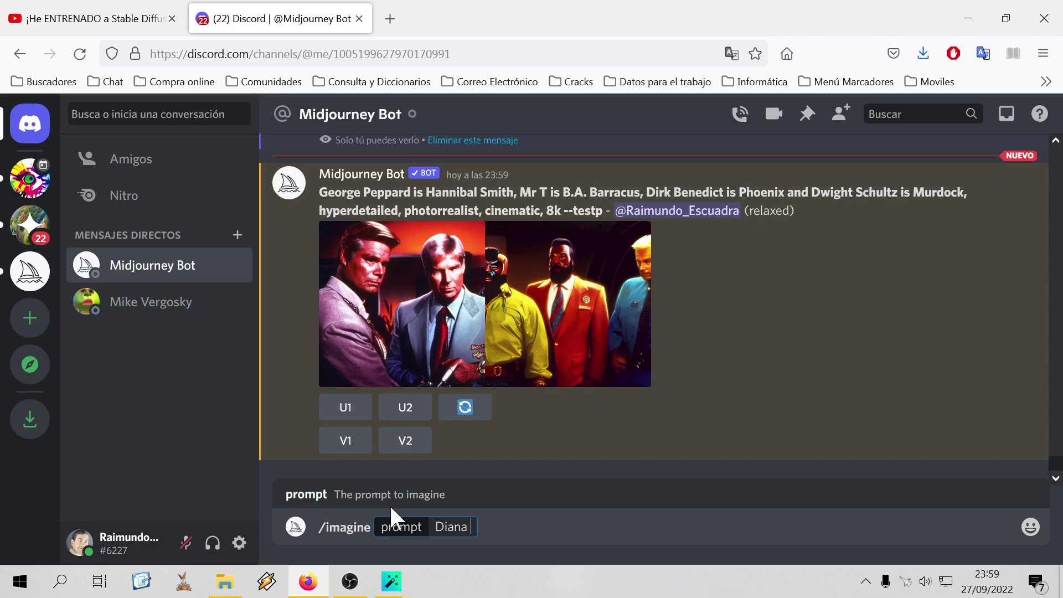
{"action": "type", "text": "in V tv "}
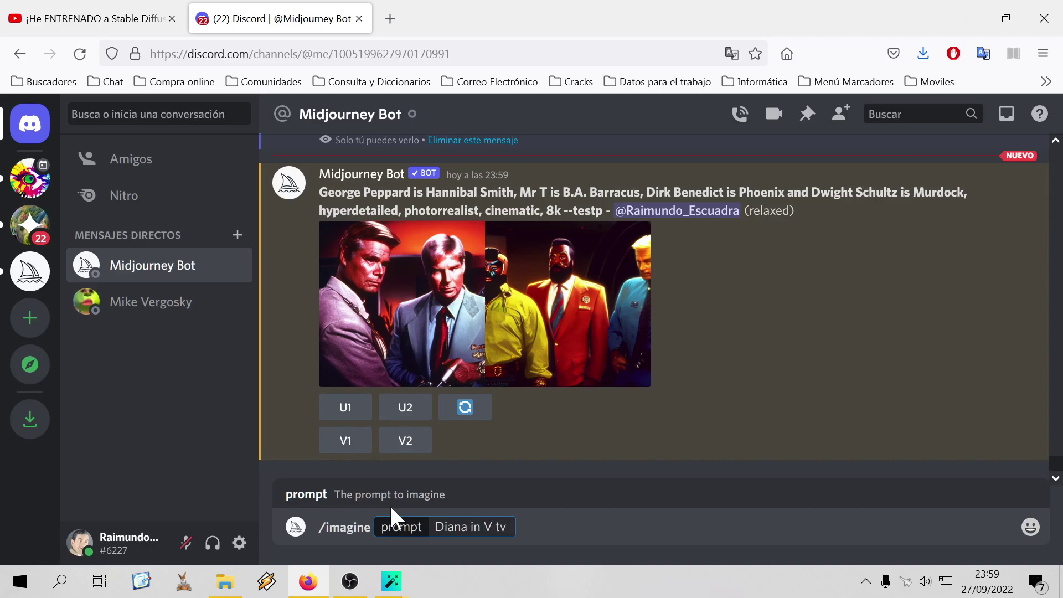
{"action": "type", "text": "series from"}
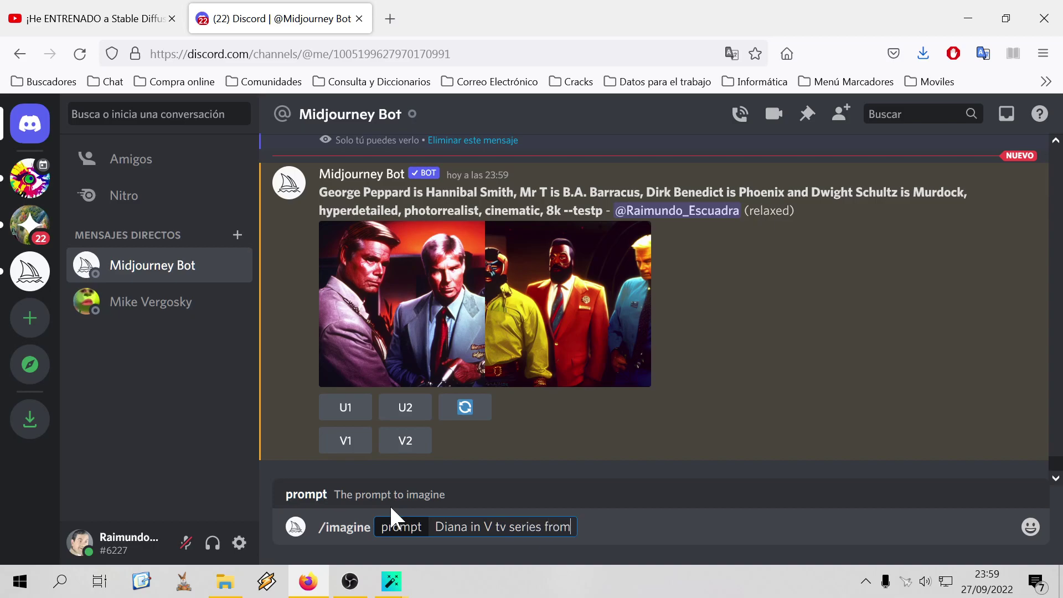
{"action": "type", "text": " the 80's "}
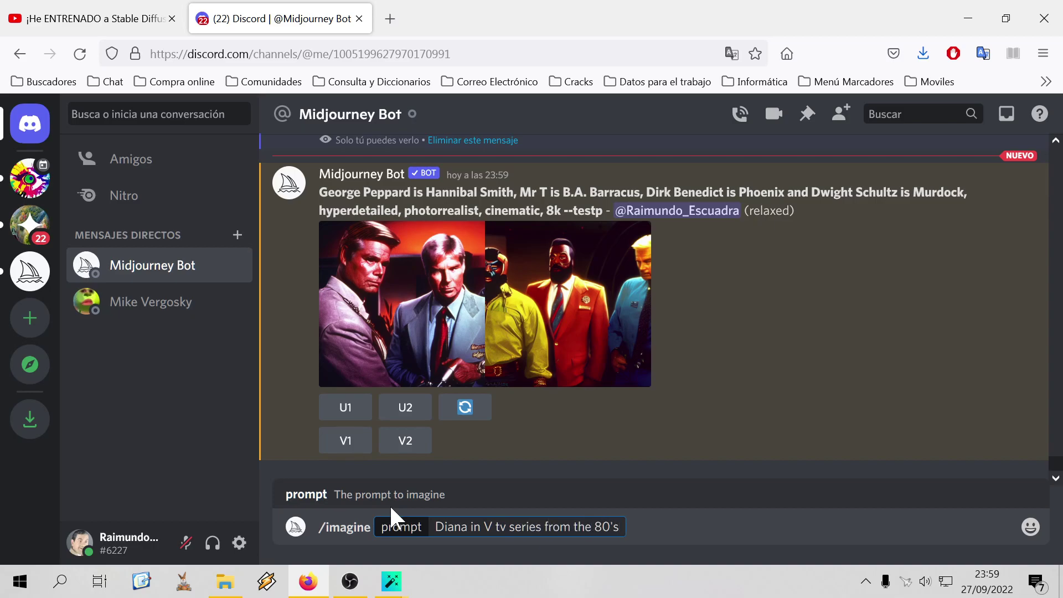
{"action": "type", "text": "--testp"}
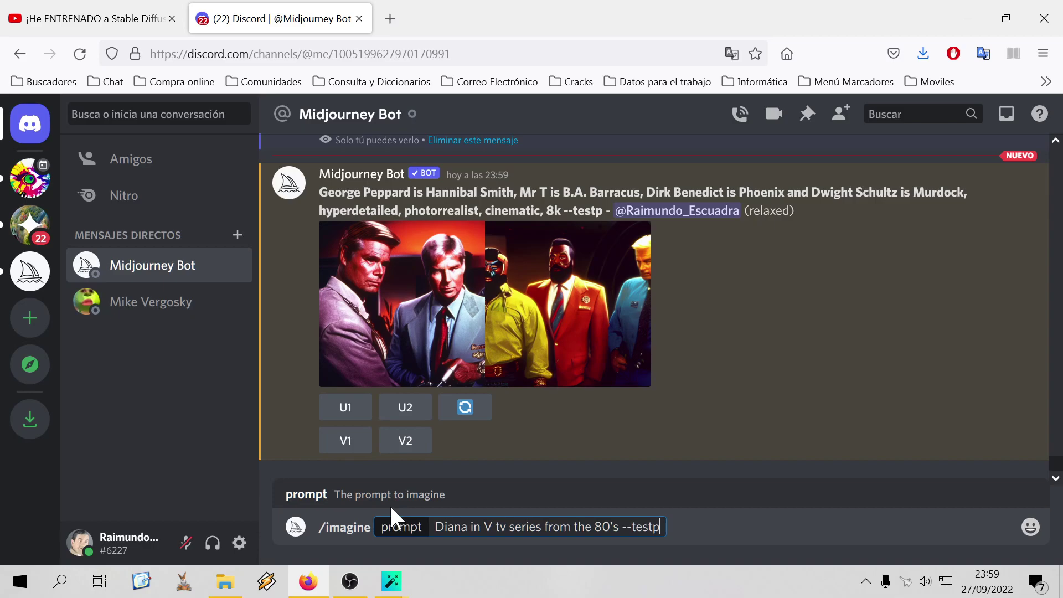
{"action": "key", "text": "Return"}
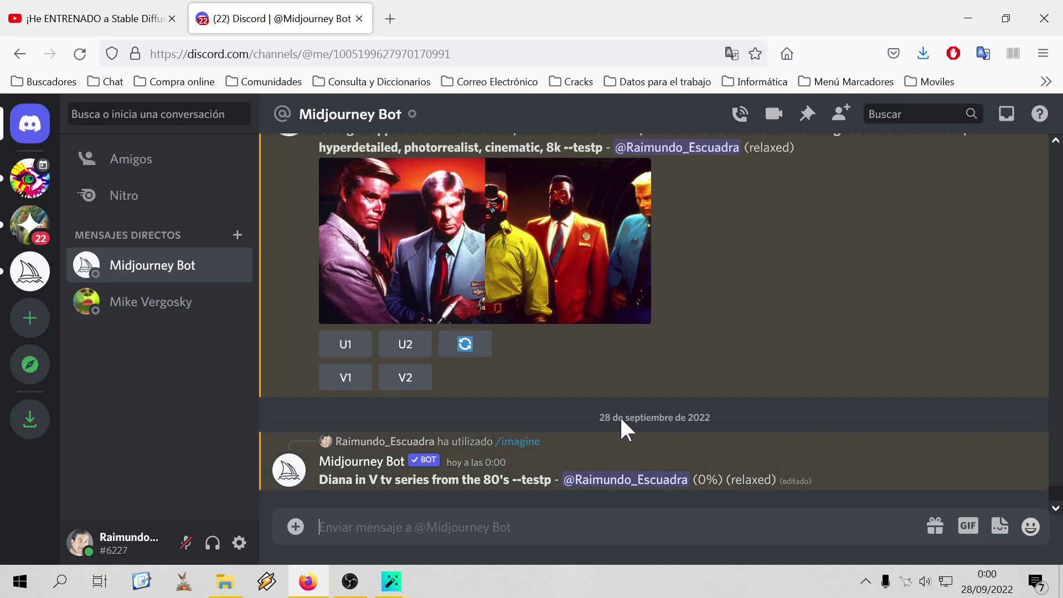
Check the installation status in Stable Diffusion GUI, and return to the Midjourney Bot chat in Firefox
{"action": "mouse_move", "coordinate": [391, 581]}
{"action": "left_click", "coordinate": [483, 507]}
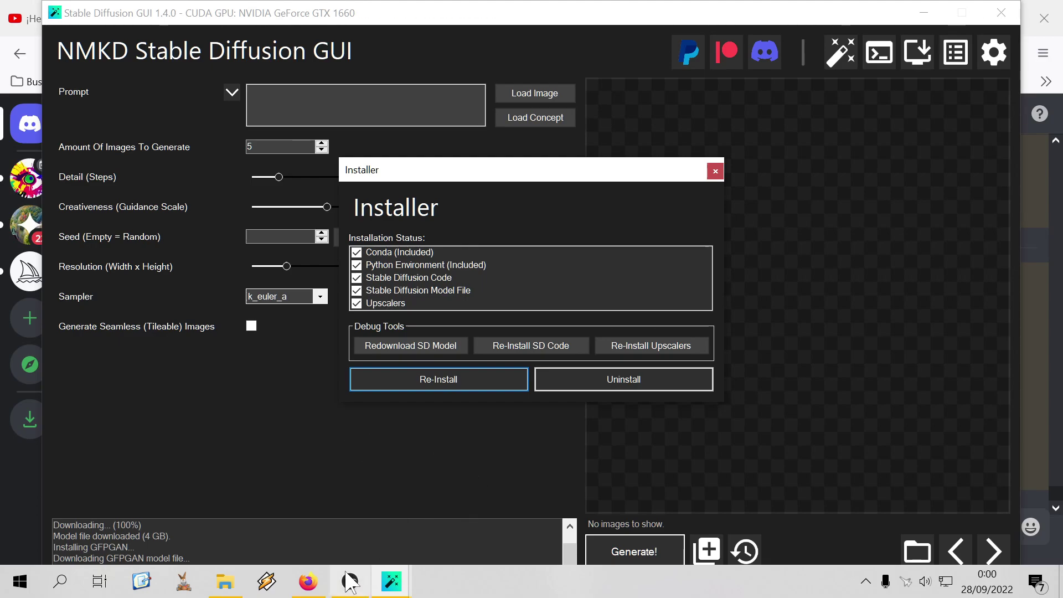
{"action": "left_click", "coordinate": [309, 582]}
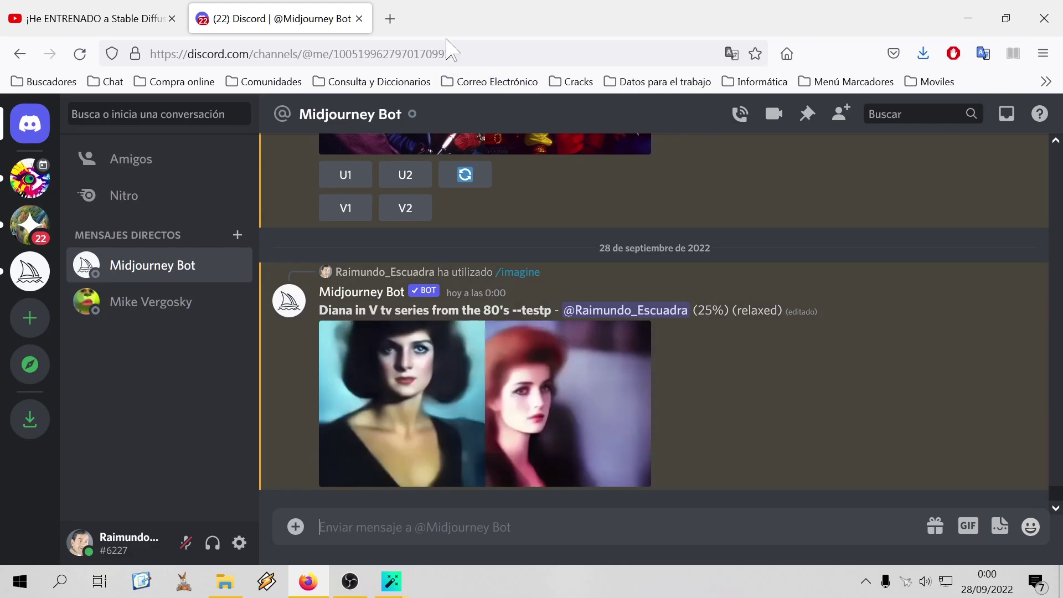
Open Google in a new browser tab and search for images of "diana v series"
{"action": "left_click", "coordinate": [390, 18]}
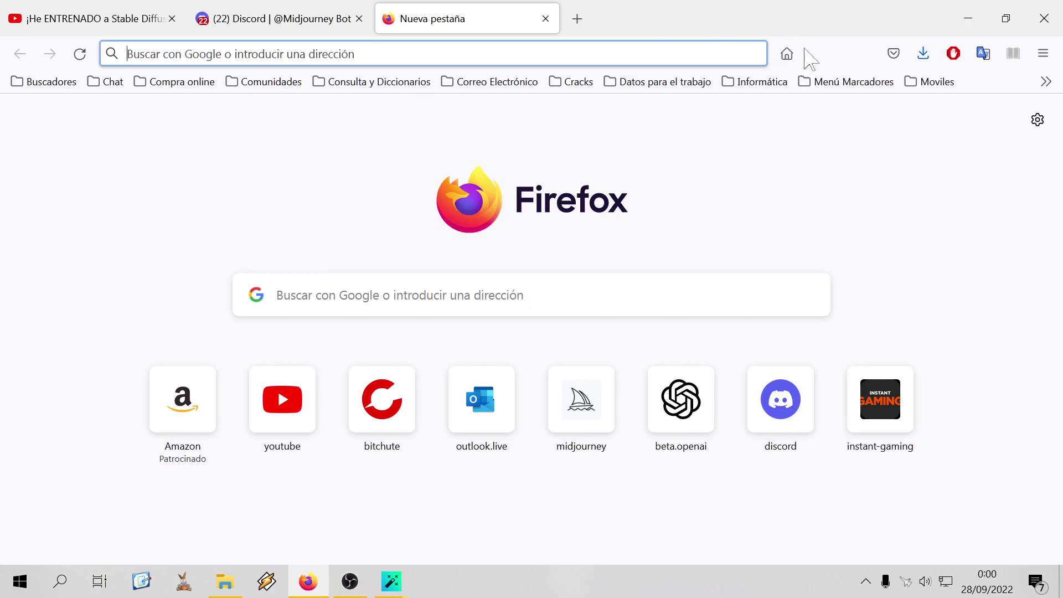
{"action": "left_click", "coordinate": [787, 53]}
{"action": "type", "text": "d"}
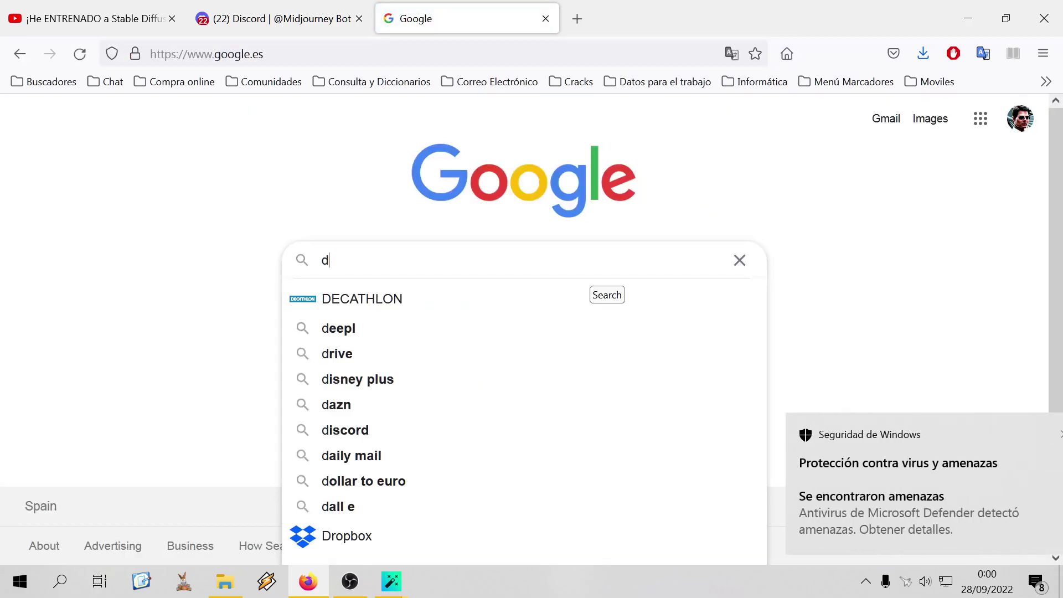
{"action": "type", "text": "iana v series"}
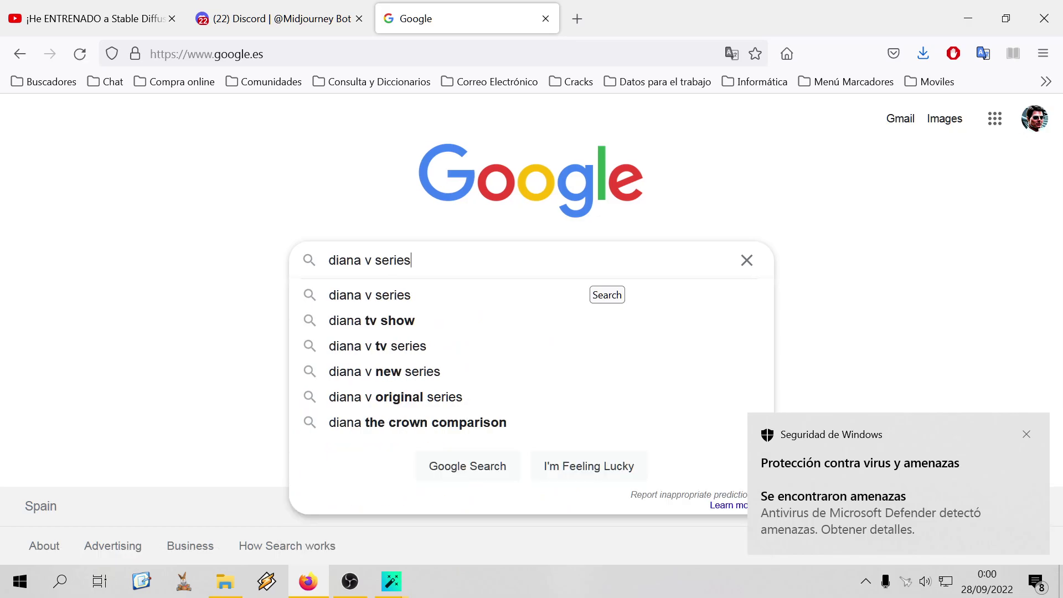
{"action": "key", "text": "Return"}
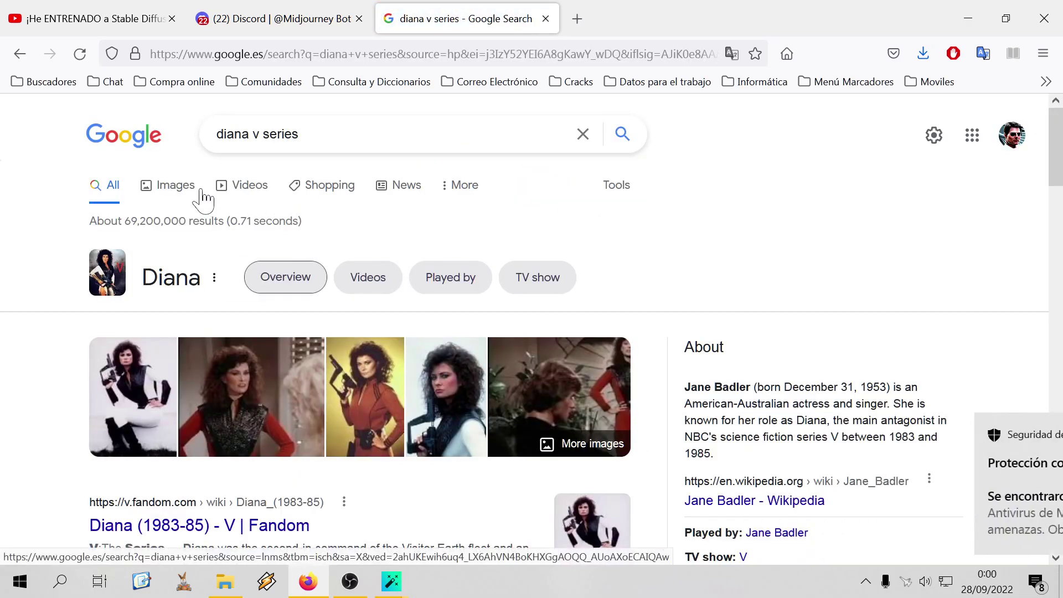
{"action": "left_click", "coordinate": [177, 187]}
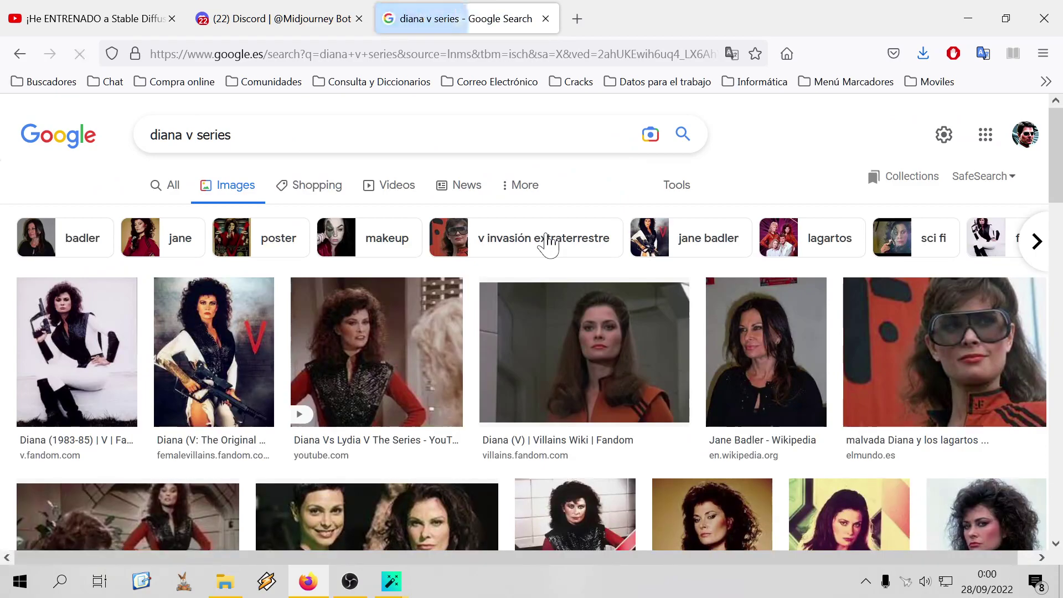
Open the Cadena SER image of Diana holding a gun, and save it as a JPEG in the Descargas folder
{"action": "scroll", "coordinate": [676, 328], "scroll_direction": "down", "scroll_amount": 3}
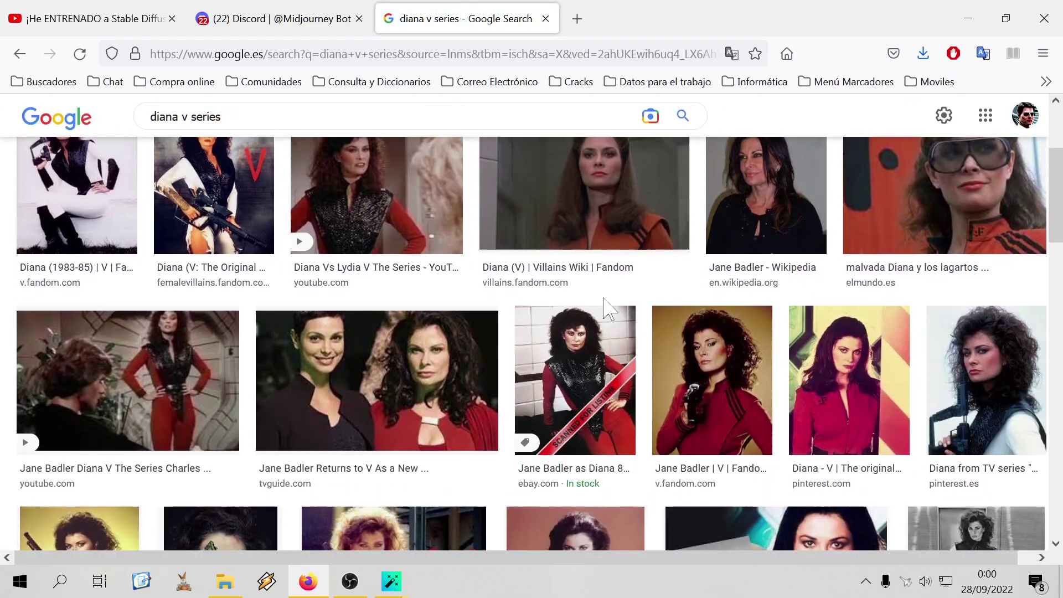
{"action": "scroll", "coordinate": [608, 308], "scroll_direction": "up", "scroll_amount": 2}
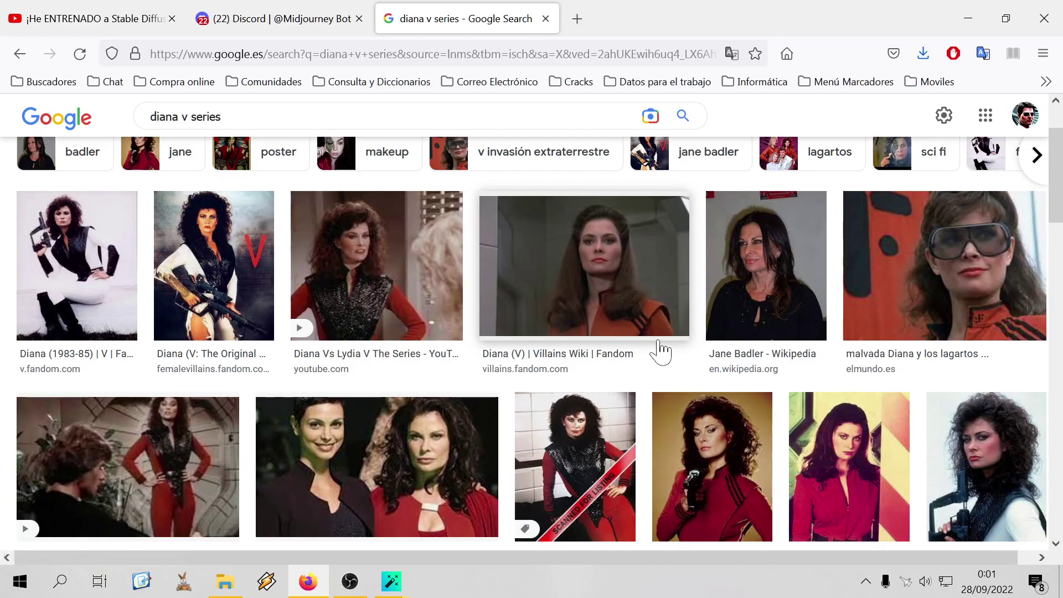
{"action": "scroll", "coordinate": [660, 338], "scroll_direction": "down", "scroll_amount": 3}
{"action": "scroll", "coordinate": [661, 339], "scroll_direction": "down", "scroll_amount": 2}
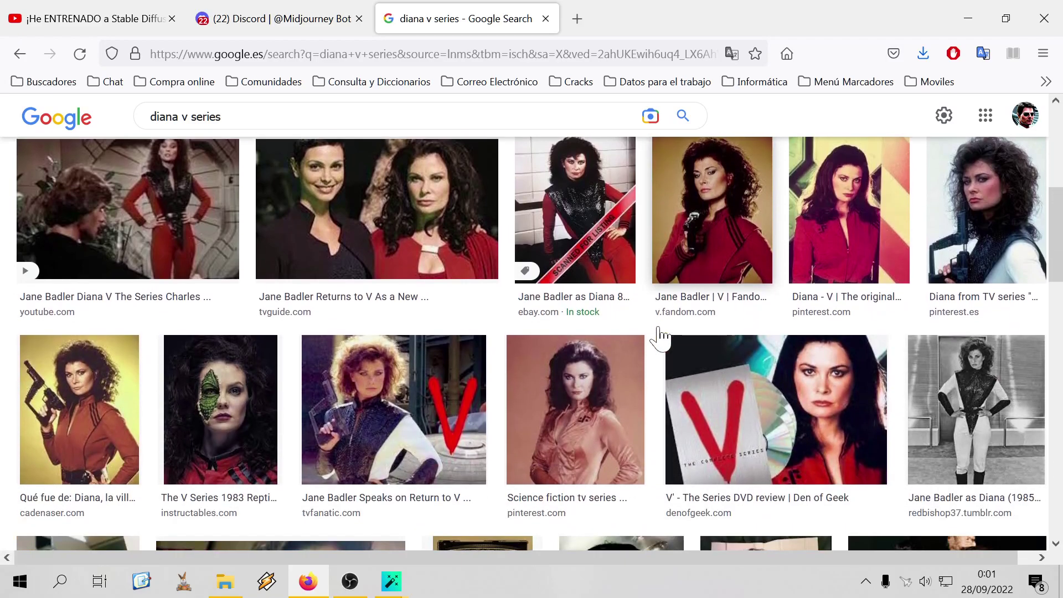
{"action": "left_click", "coordinate": [83, 387]}
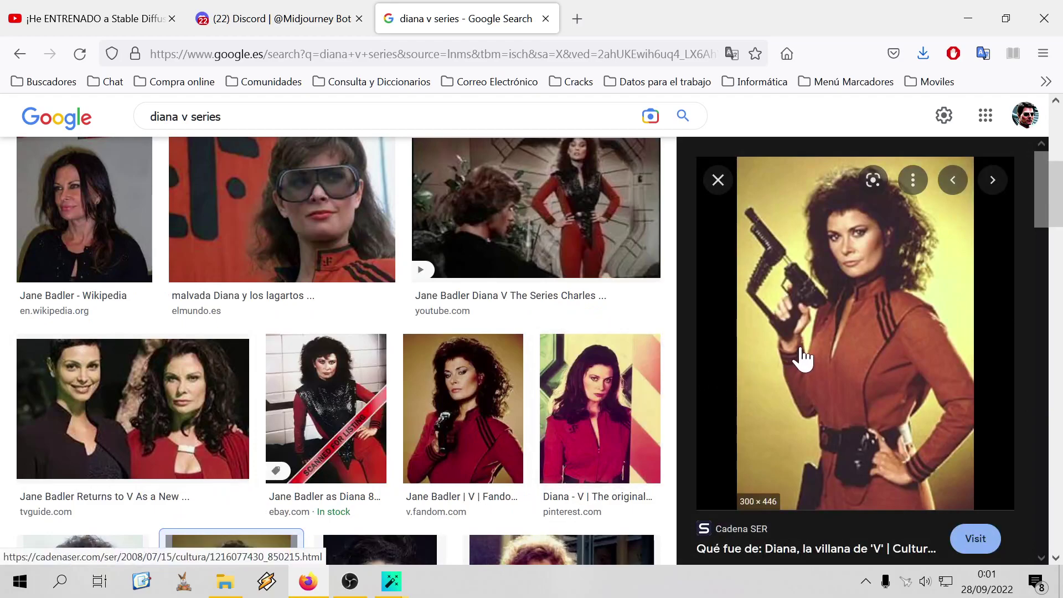
{"action": "right_click", "coordinate": [802, 354]}
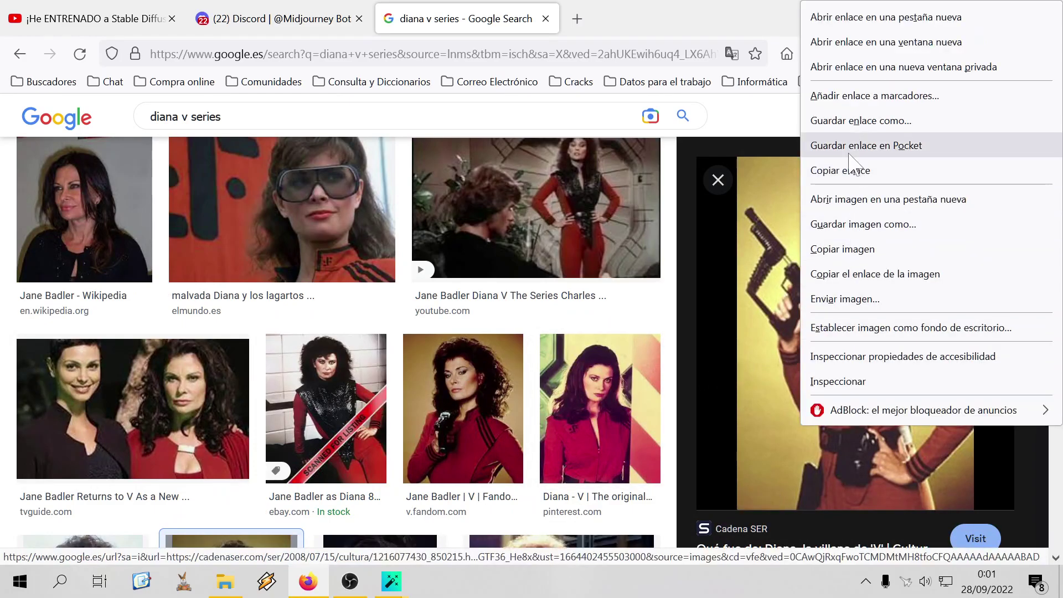
{"action": "left_click", "coordinate": [893, 226]}
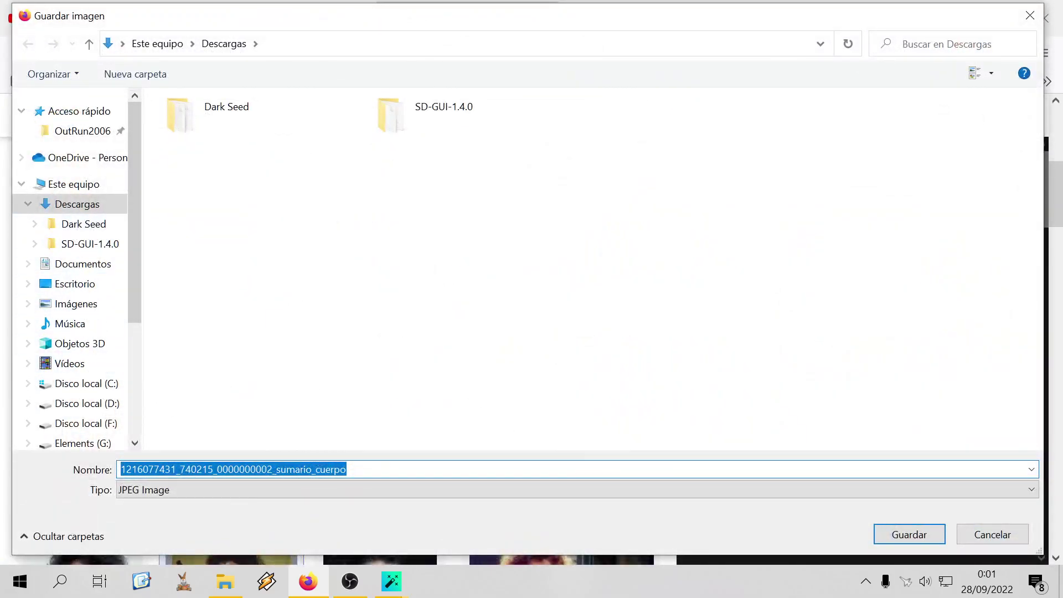
{"action": "left_click", "coordinate": [910, 535]}
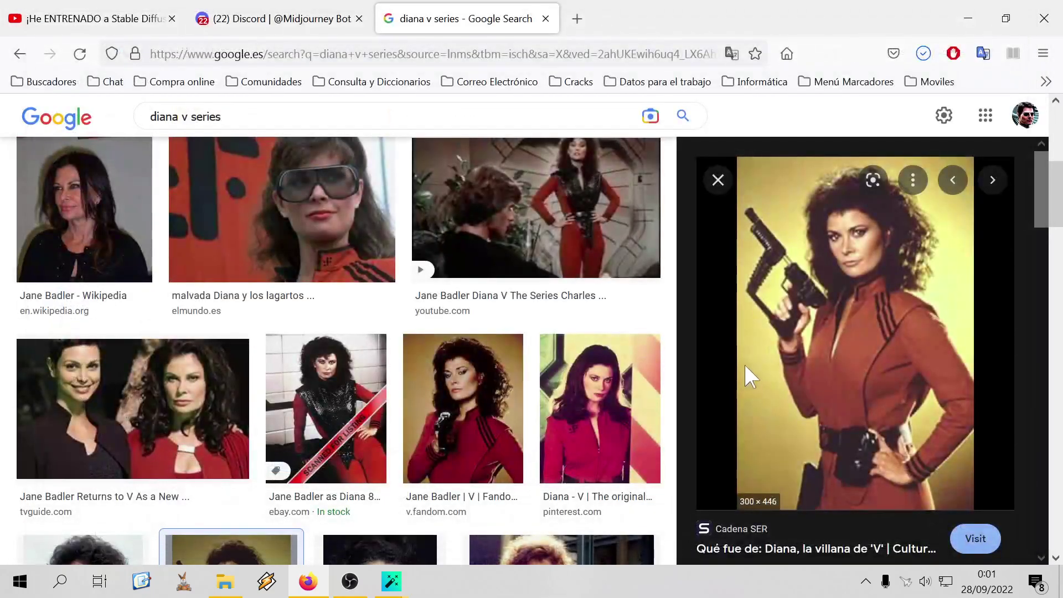
Search Google Images for "donovan v serie"
{"action": "scroll", "coordinate": [301, 197], "scroll_direction": "up", "scroll_amount": 2}
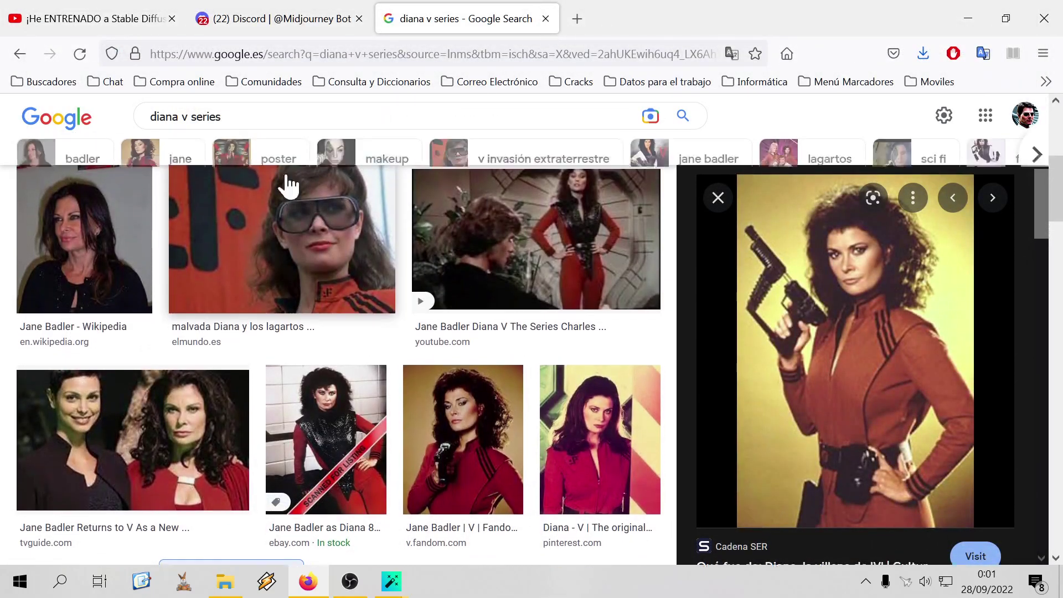
{"action": "key", "text": "slash"}
{"action": "type", "text": "do"}
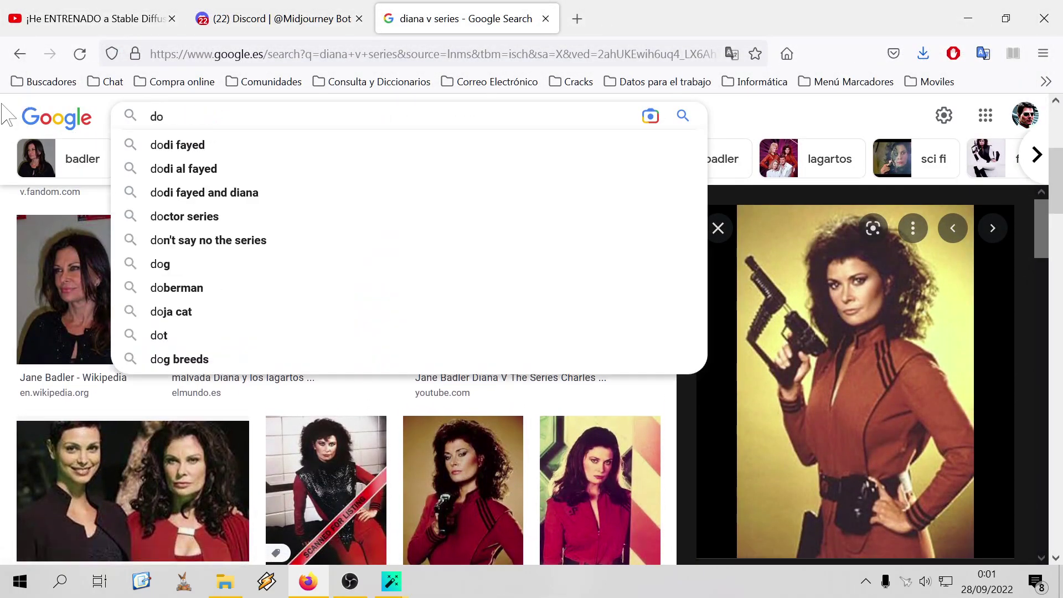
{"action": "type", "text": "novan v serie"}
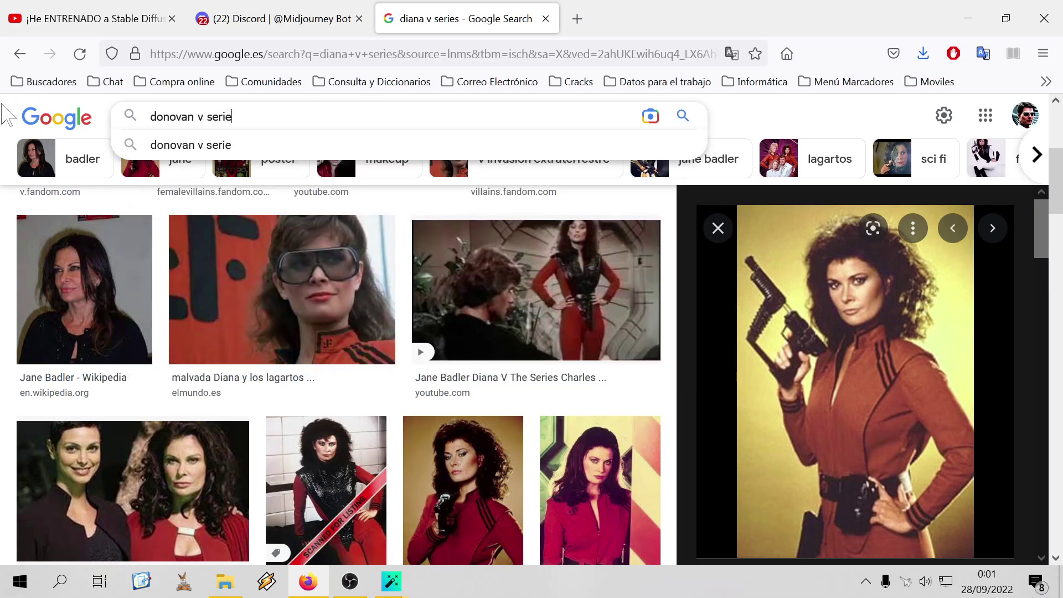
{"action": "key", "text": "Return"}
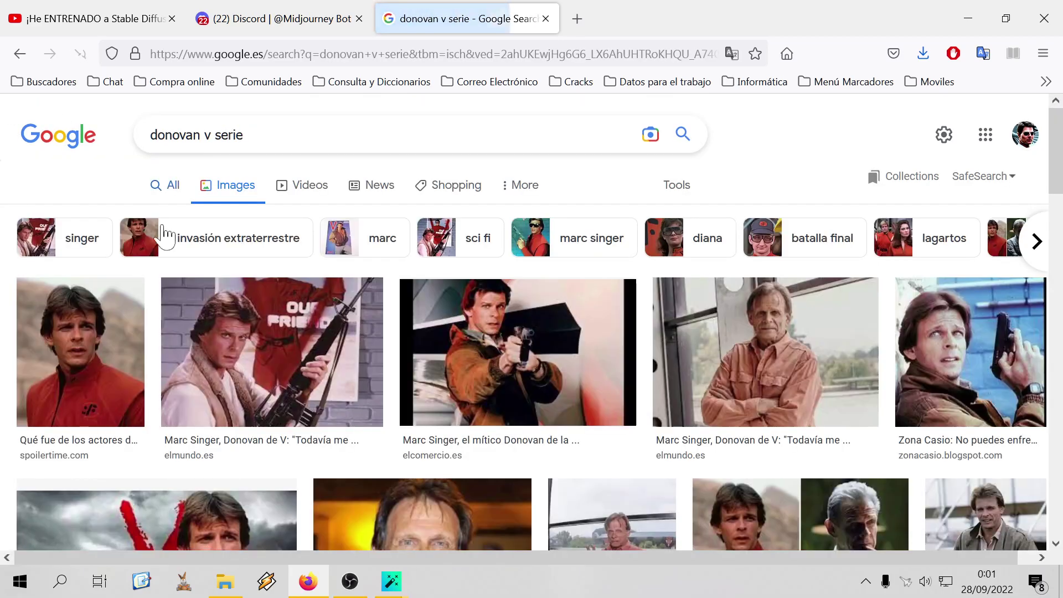
Save the Spoiler Time image of Donovan as the JPEG "índice" in Descargas, and close the Google tab
{"action": "left_click", "coordinate": [115, 350]}
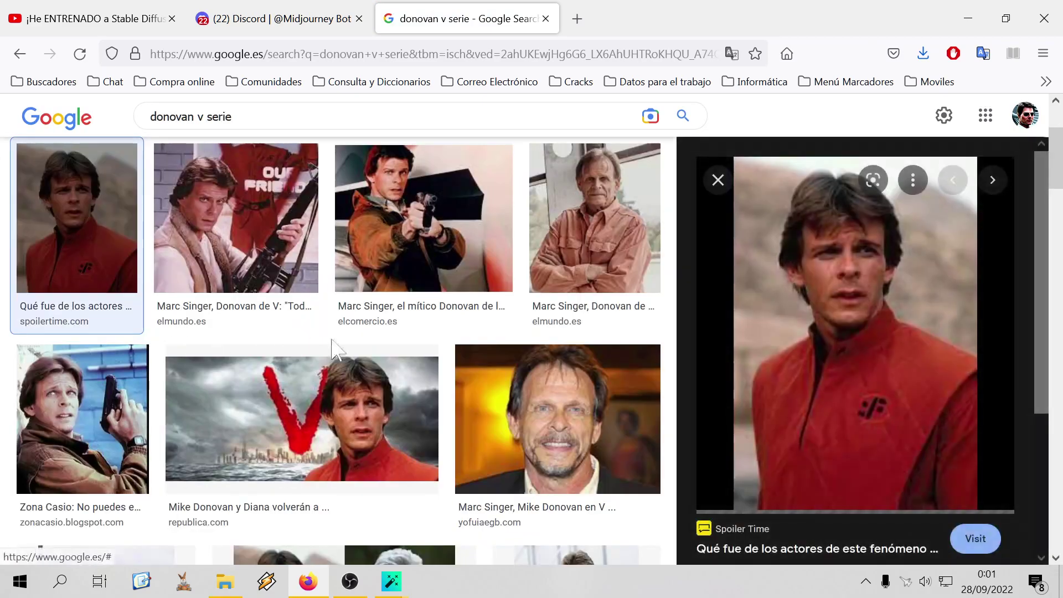
{"action": "right_click", "coordinate": [801, 308]}
{"action": "left_click", "coordinate": [901, 225]}
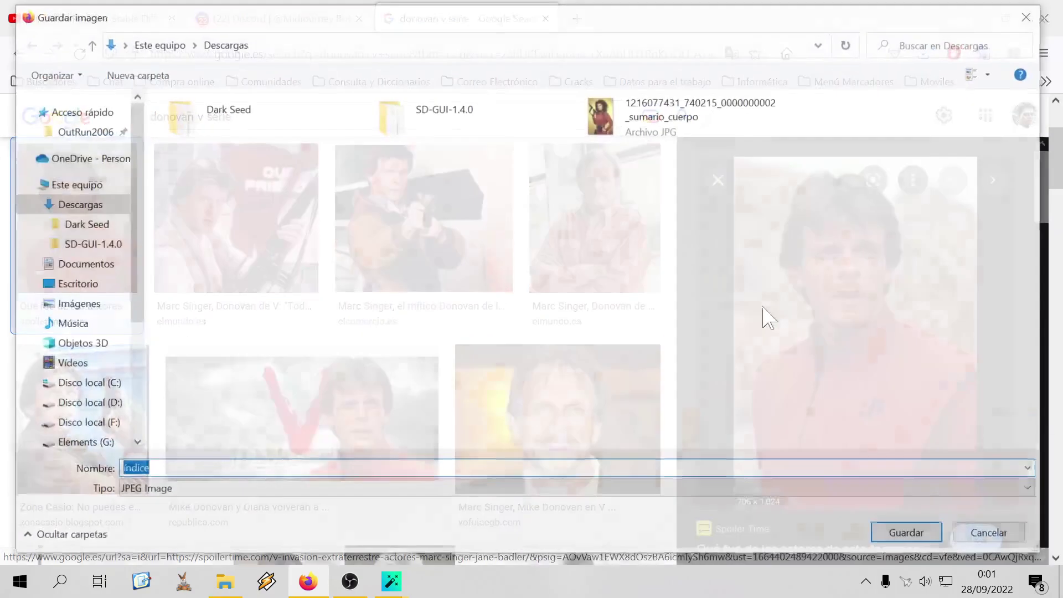
{"action": "left_click", "coordinate": [908, 534]}
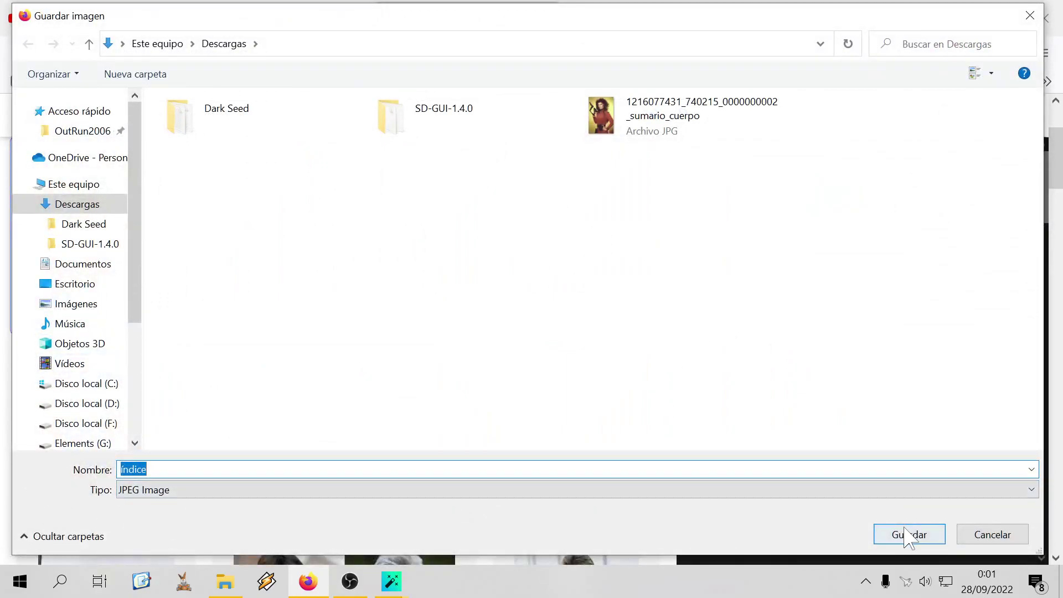
{"action": "left_click", "coordinate": [545, 18]}
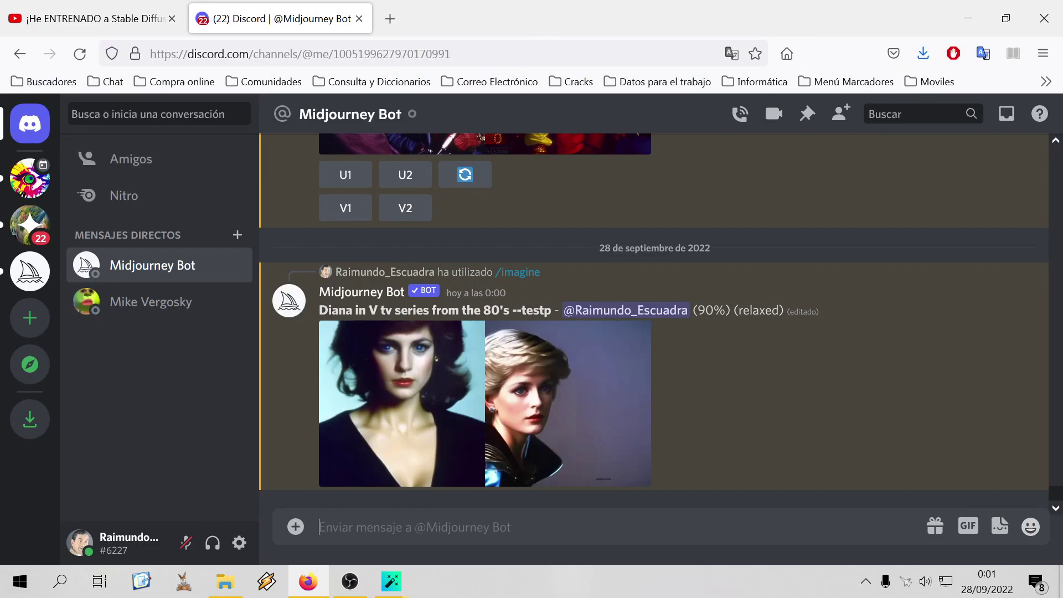
Submit a Midjourney imagine command with the prompt "Donovan in V tv series from the 80's --testp"
{"action": "type", "text": "/imagine"}
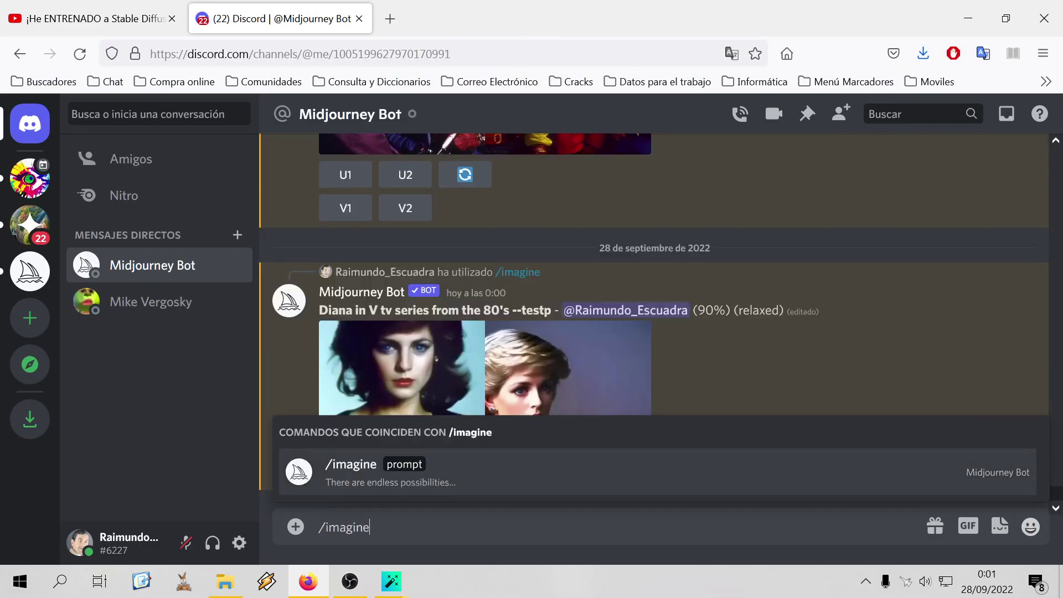
{"action": "key", "text": "Tab"}
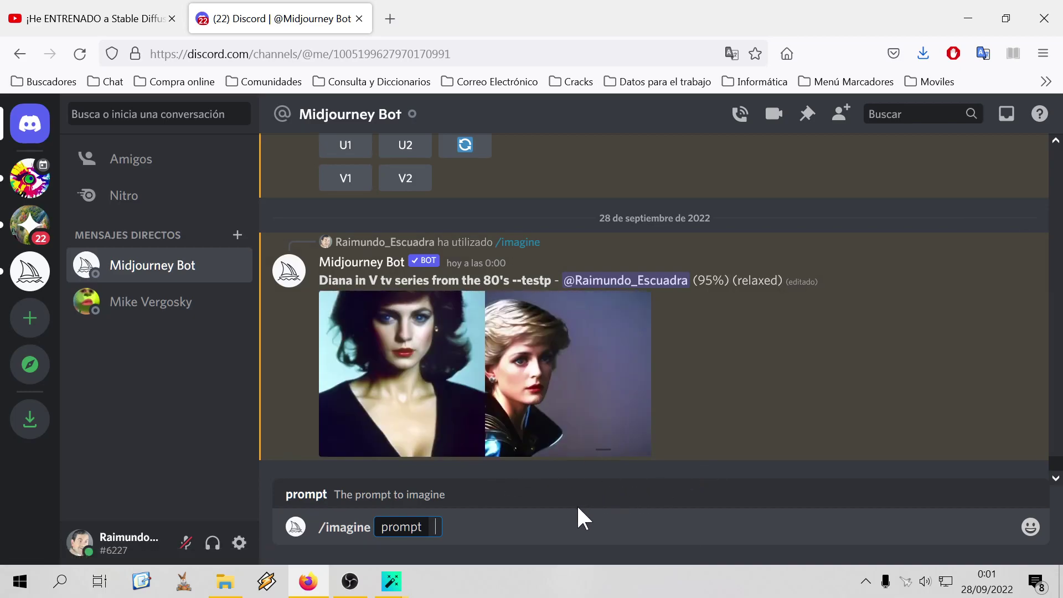
{"action": "type", "text": "Donovan in V t"}
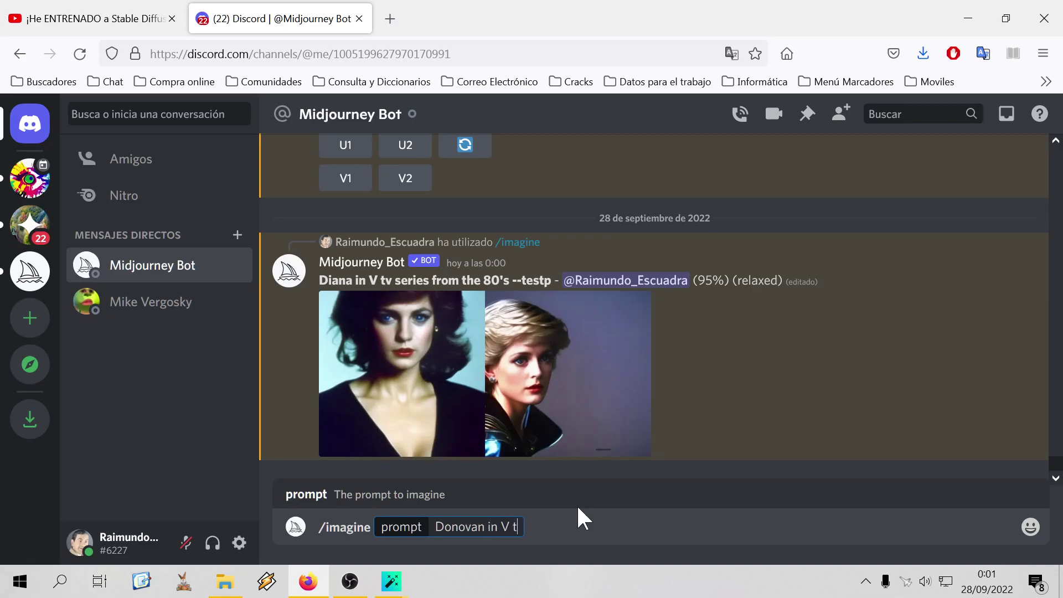
{"action": "type", "text": "v series f"}
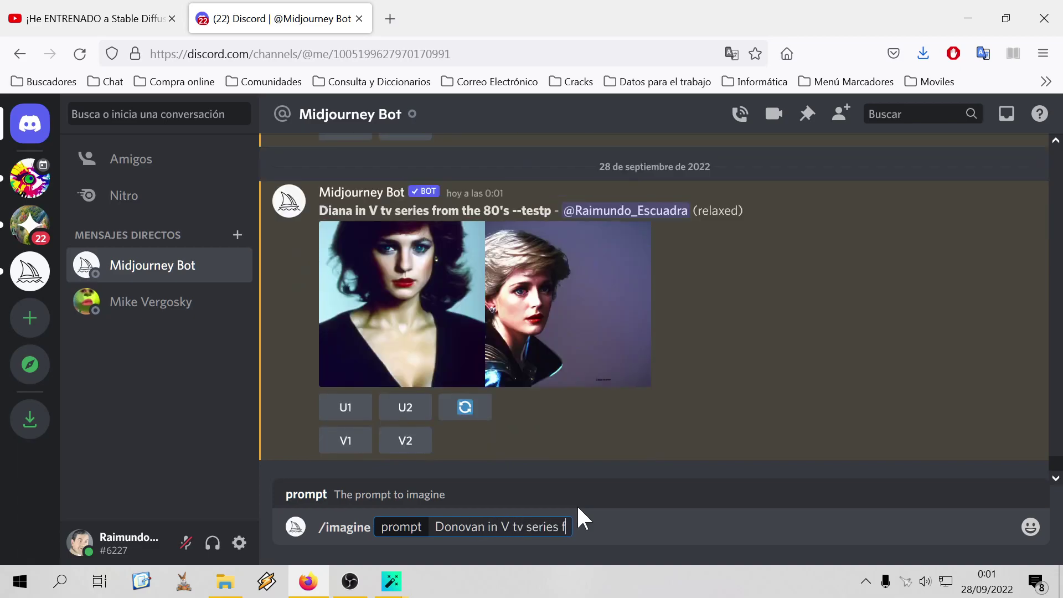
{"action": "type", "text": "rom the 80"}
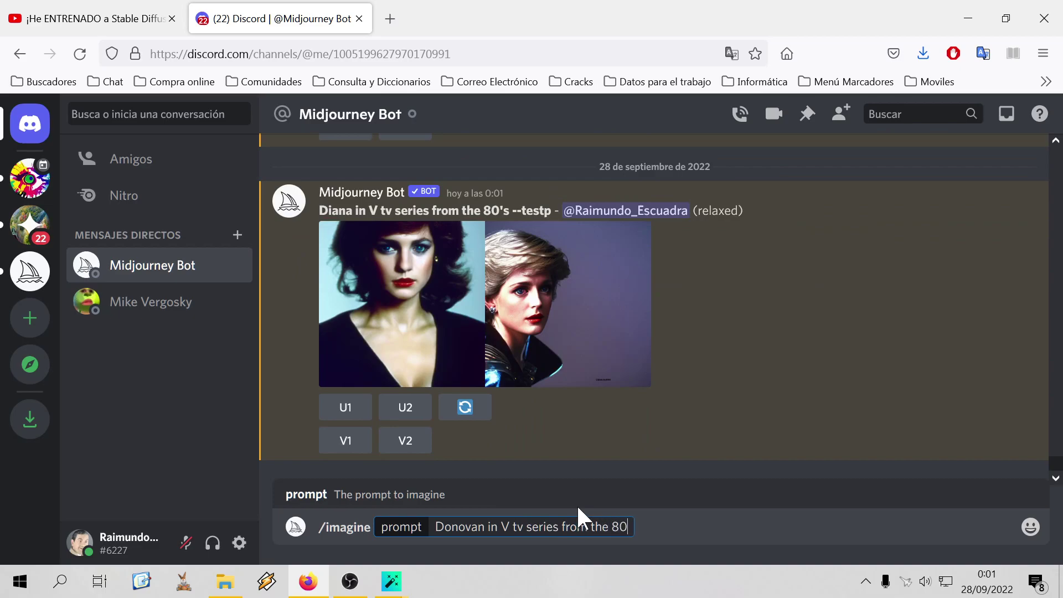
{"action": "type", "text": "'s --testp"}
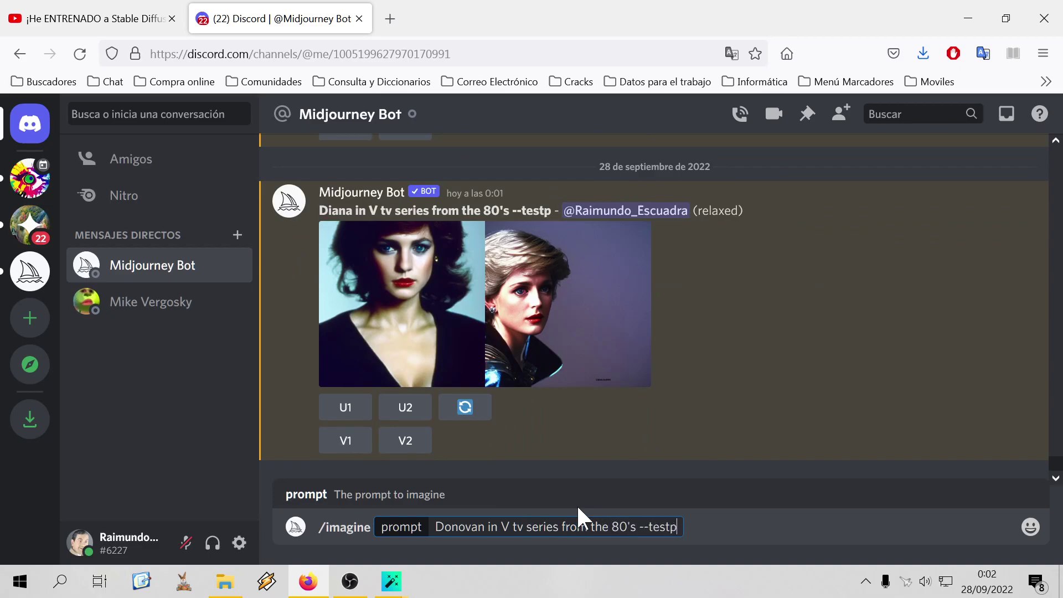
{"action": "key", "text": "Return"}
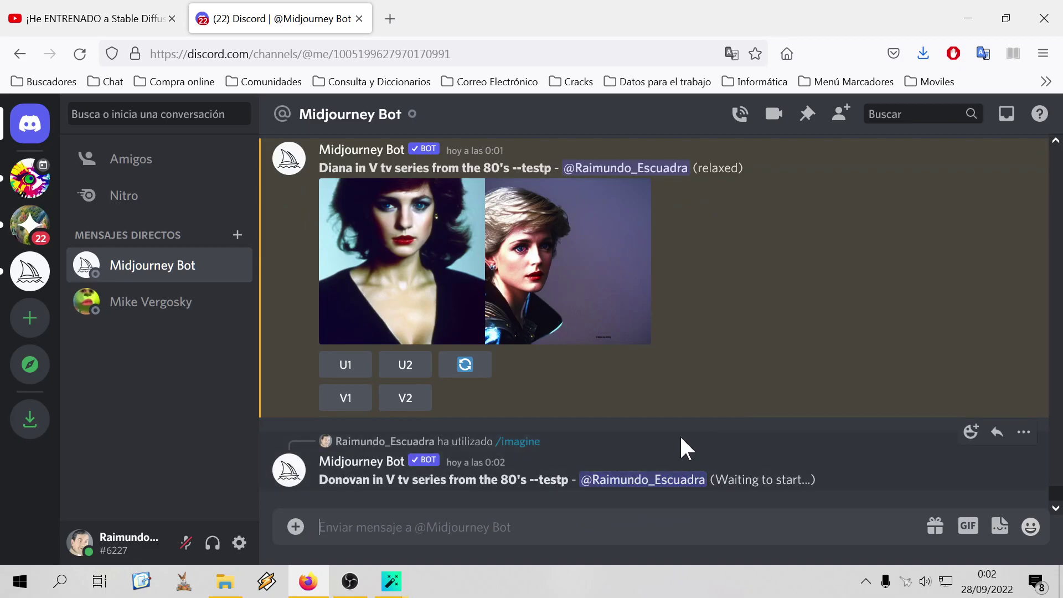
Switch to Stable Diffusion GUI 1.4.0 and dismiss its Installer and Welcome windows
{"action": "mouse_move", "coordinate": [391, 581]}
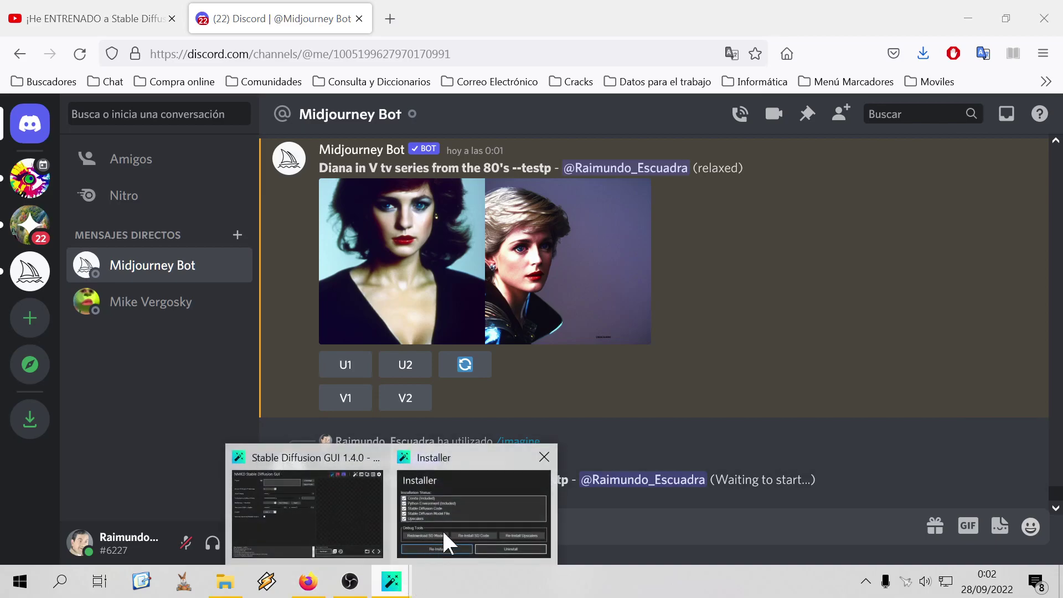
{"action": "left_click", "coordinate": [441, 539]}
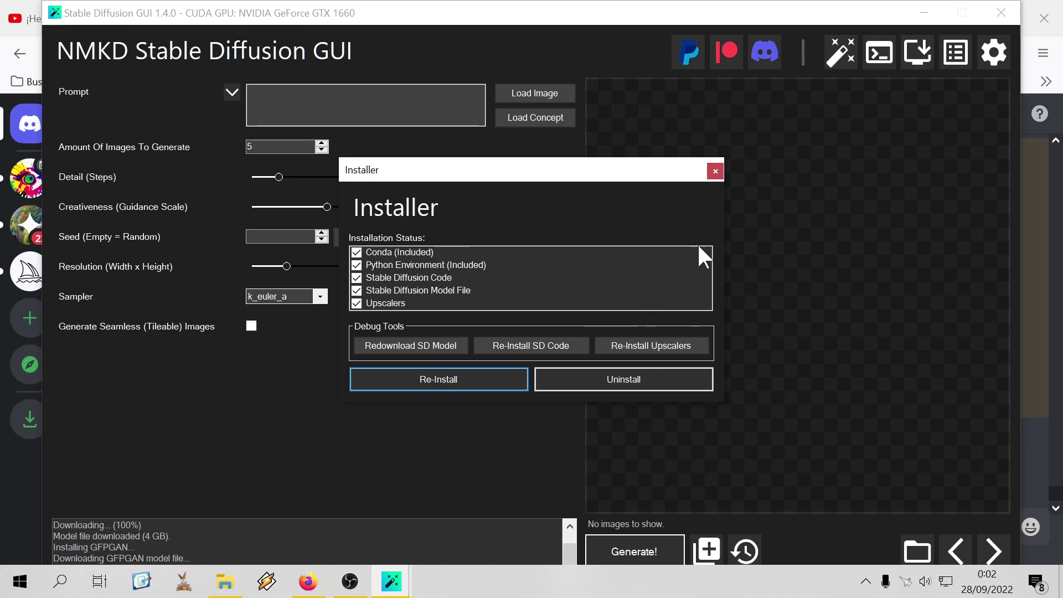
{"action": "left_click", "coordinate": [716, 171]}
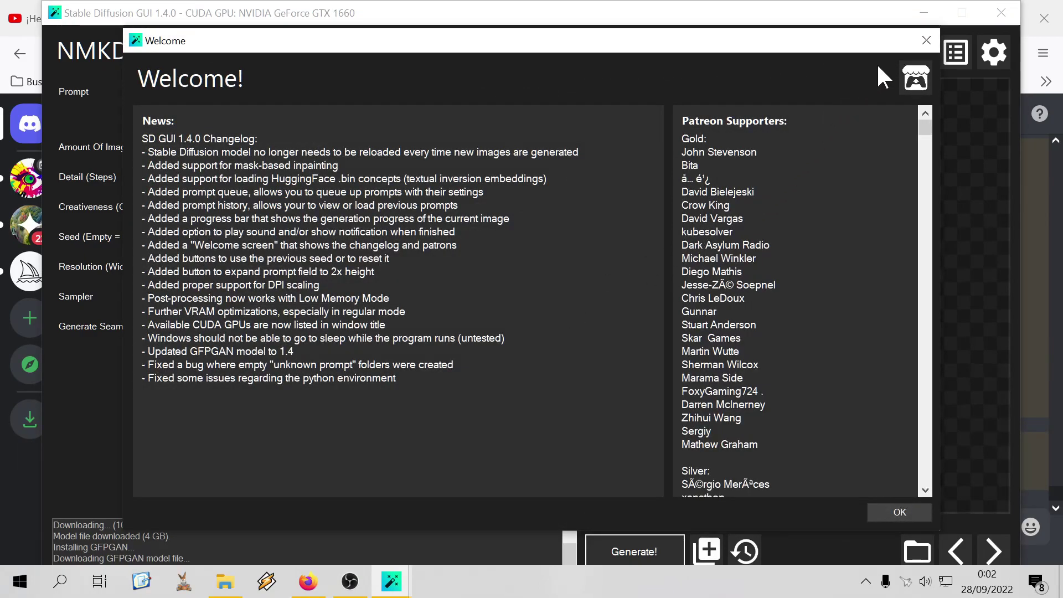
{"action": "left_click", "coordinate": [927, 41]}
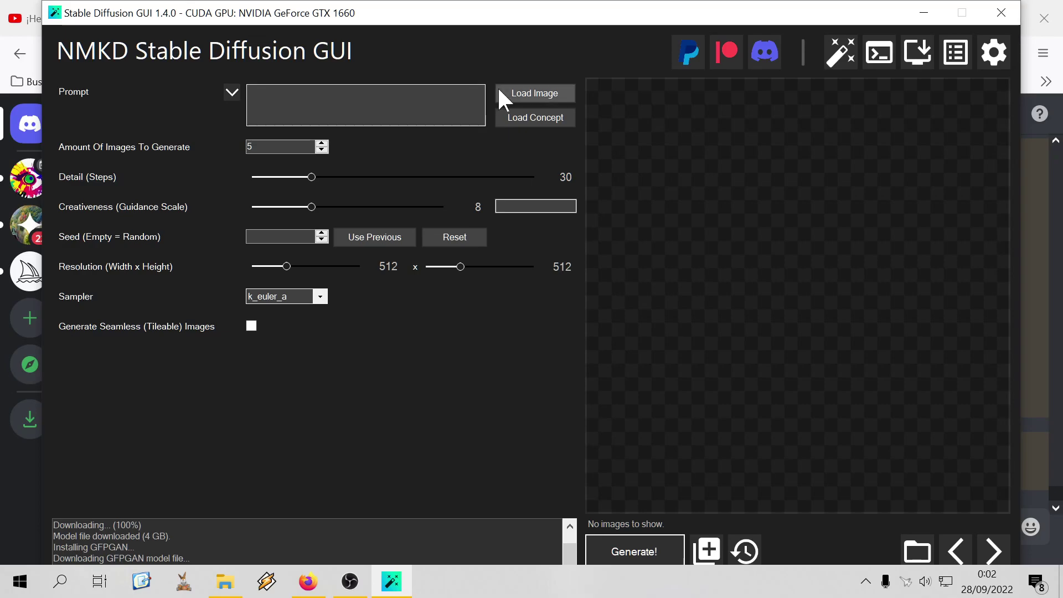
{"action": "left_click", "coordinate": [524, 93]}
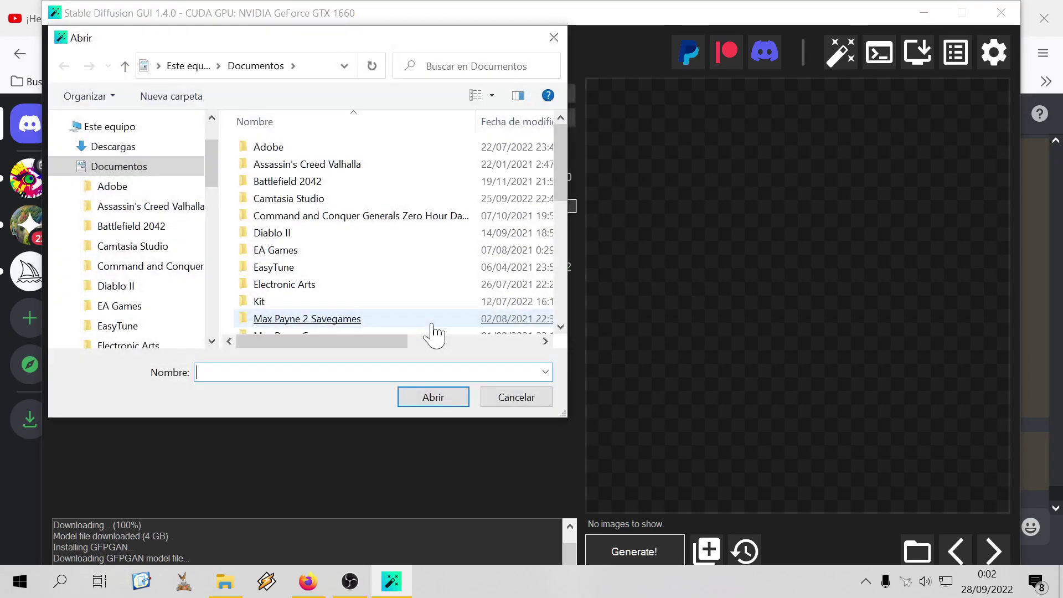
{"action": "left_click", "coordinate": [117, 147]}
{"action": "double_click", "coordinate": [360, 230]}
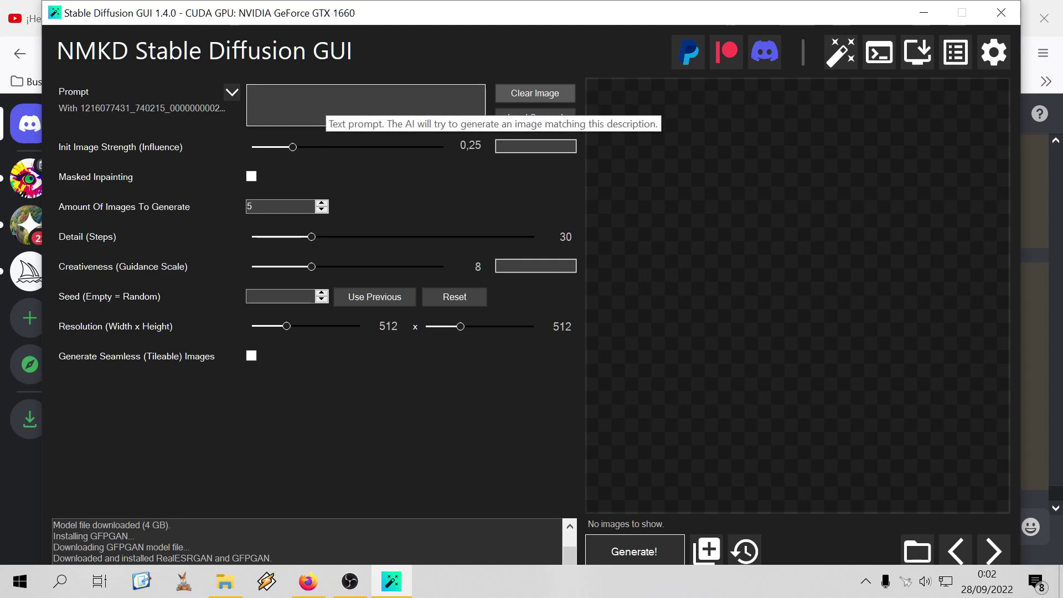
Enter the prompt 'Diana is the main character from "V" tv series --testp'
{"action": "left_click", "coordinate": [327, 107]}
{"action": "type", "text": "Diana is"}
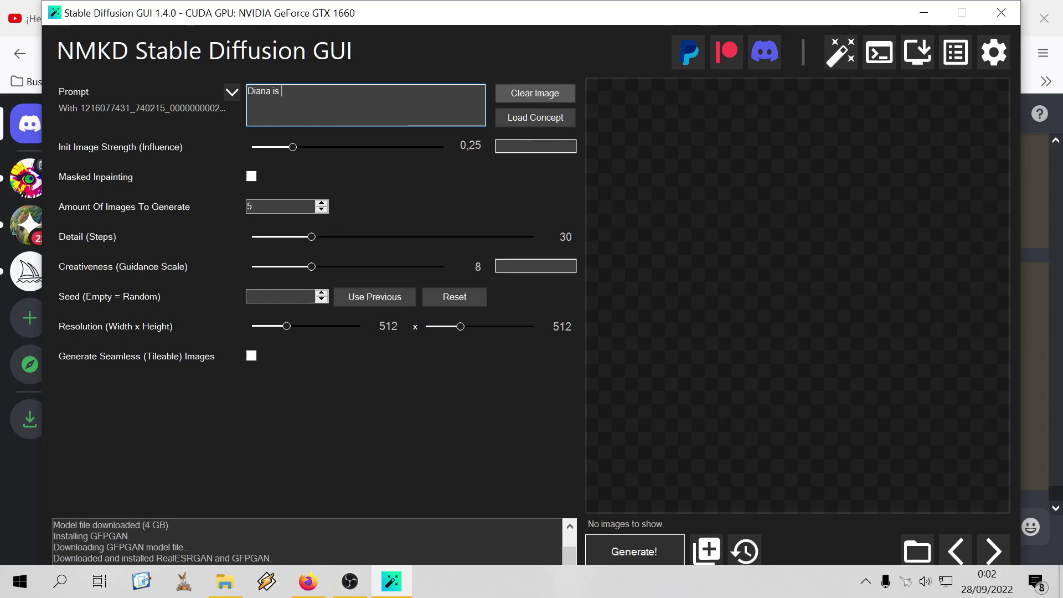
{"action": "type", "text": " the main character from \"V"}
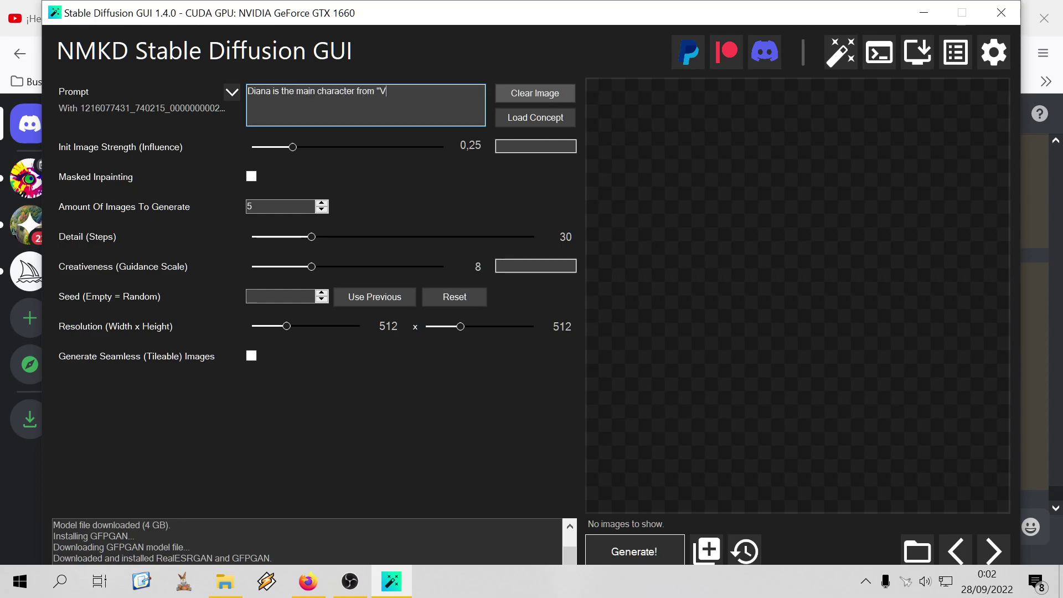
{"action": "type", "text": "\" tv series --testp"}
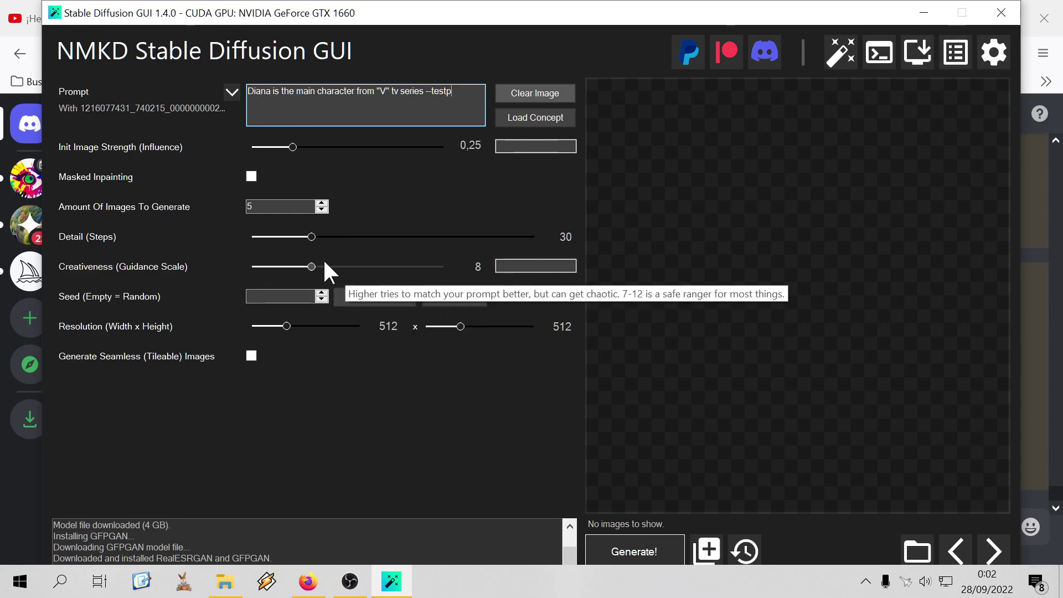
Set the guidance scale to 12, detail to 75 steps, image amount to 4 and init image strength to 0,67, and start generating
{"action": "left_click_drag", "start_coordinate": [315, 266], "coordinate": [344, 266]}
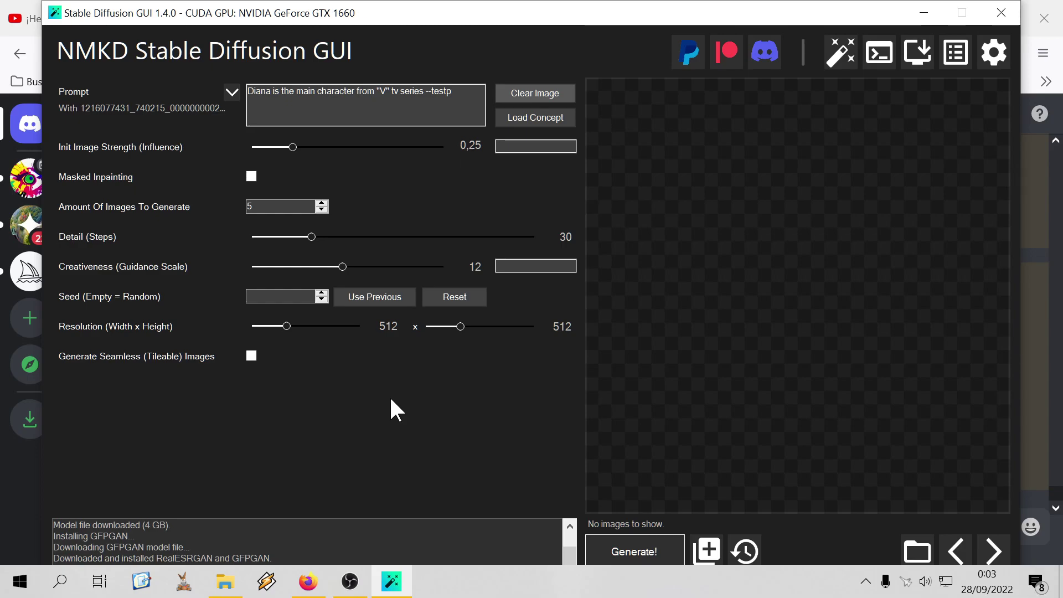
{"action": "left_click_drag", "start_coordinate": [311, 236], "coordinate": [429, 238]}
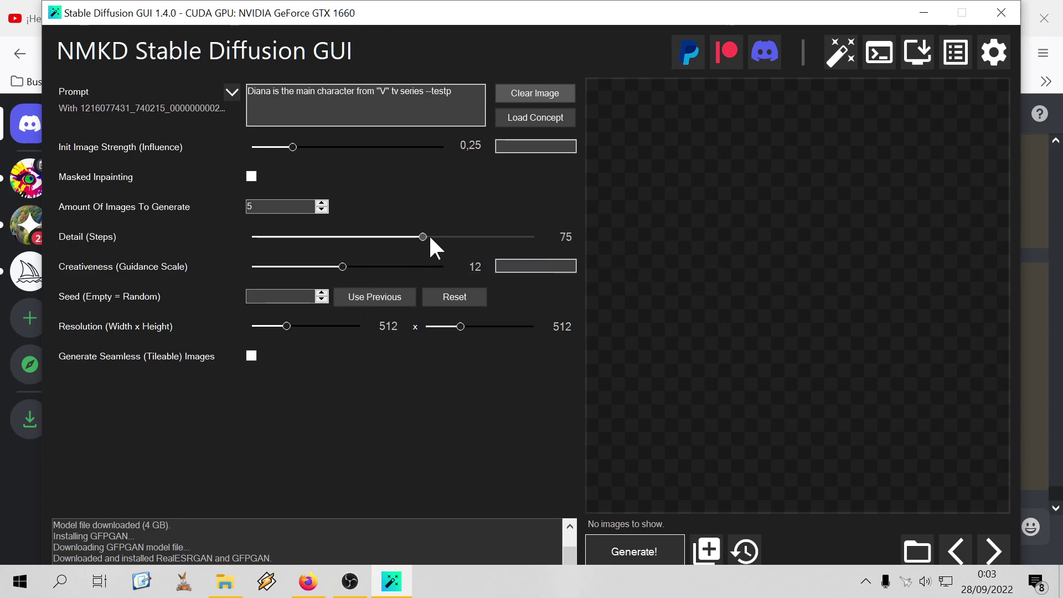
{"action": "left_click", "coordinate": [323, 210]}
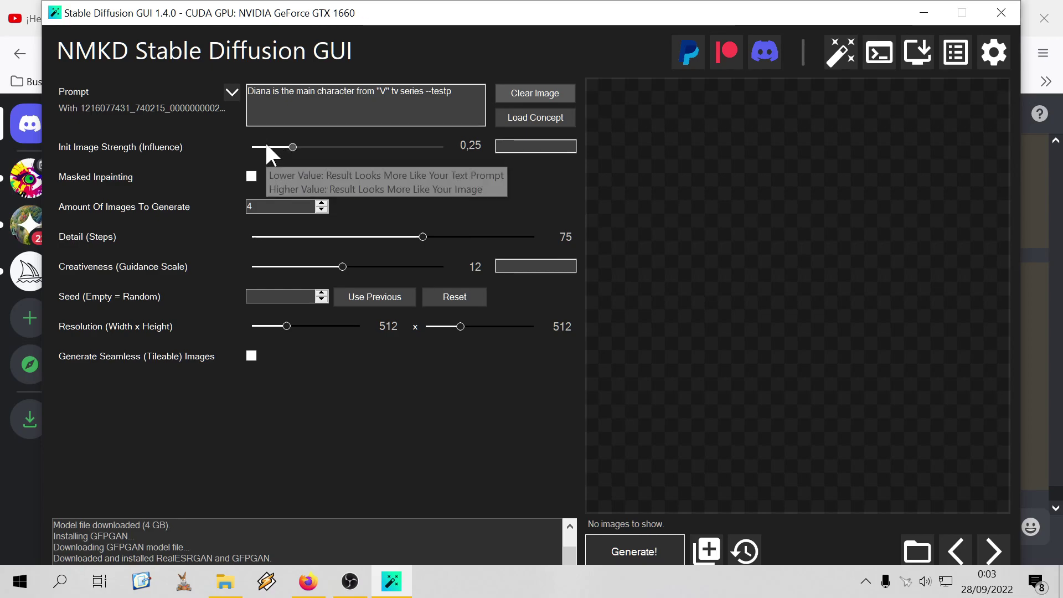
{"action": "left_click", "coordinate": [292, 147]}
{"action": "left_click_drag", "start_coordinate": [293, 147], "coordinate": [387, 148]}
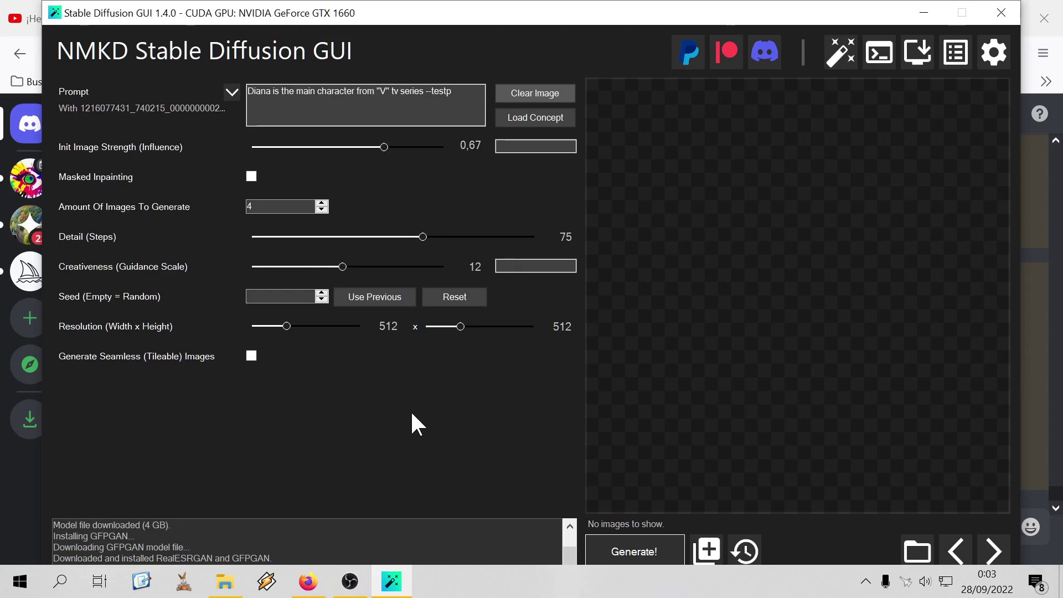
{"action": "left_click", "coordinate": [675, 552]}
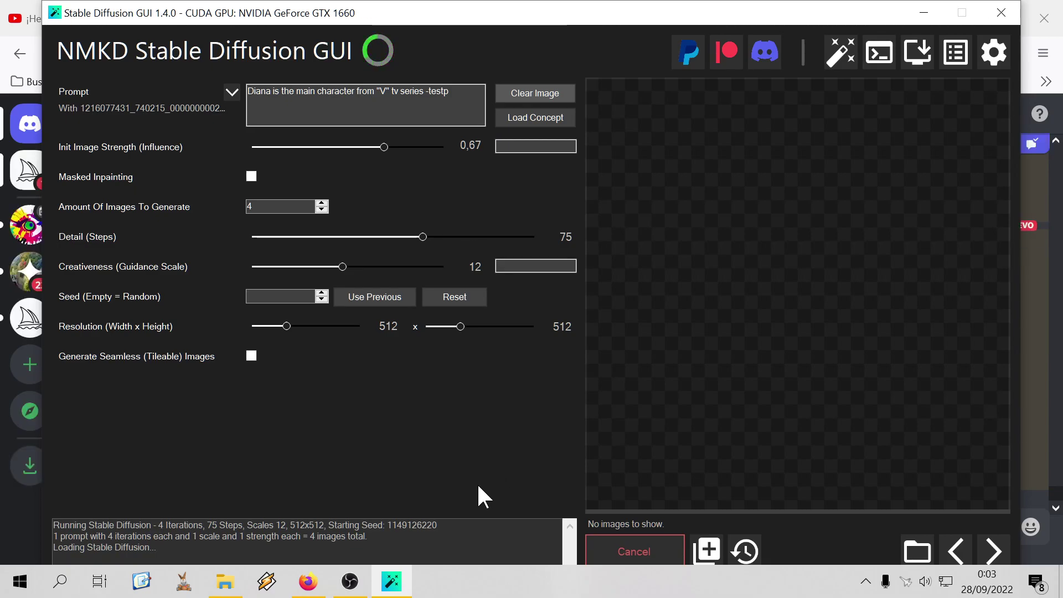
Switch to Firefox and enlarge the Donovan result in the Midjourney Bot conversation
{"action": "left_click", "coordinate": [300, 579]}
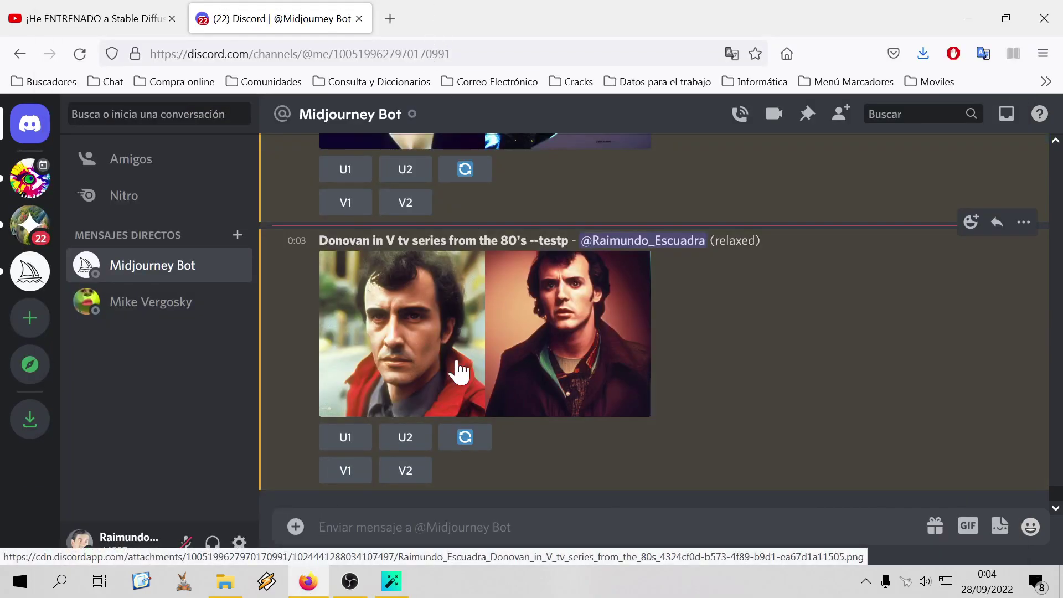
{"action": "left_click", "coordinate": [495, 350]}
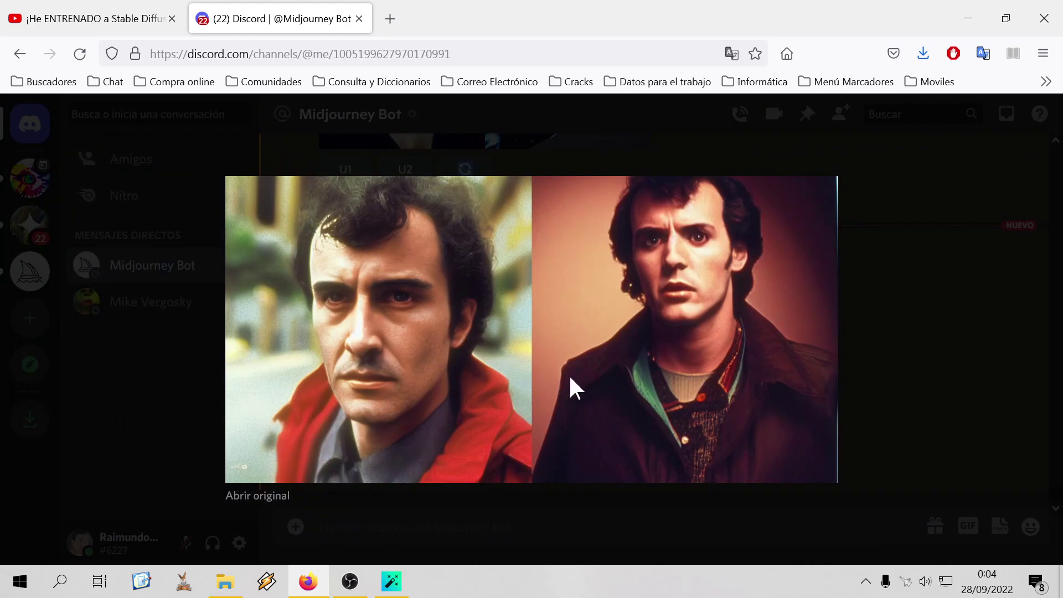
{"action": "right_click", "coordinate": [524, 133]}
{"action": "left_click", "coordinate": [273, 494]}
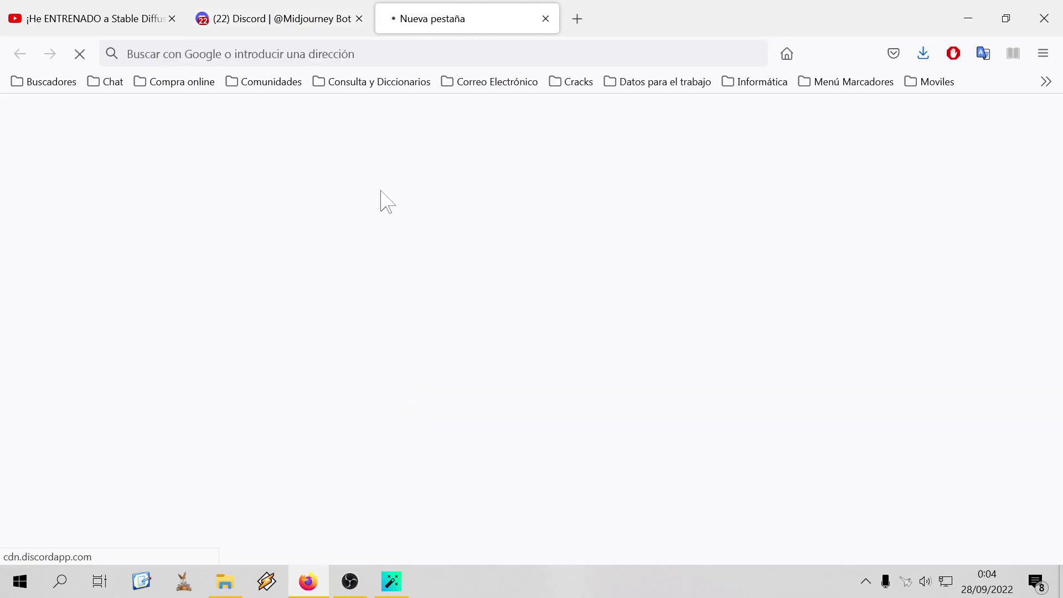
{"action": "left_click", "coordinate": [546, 19]}
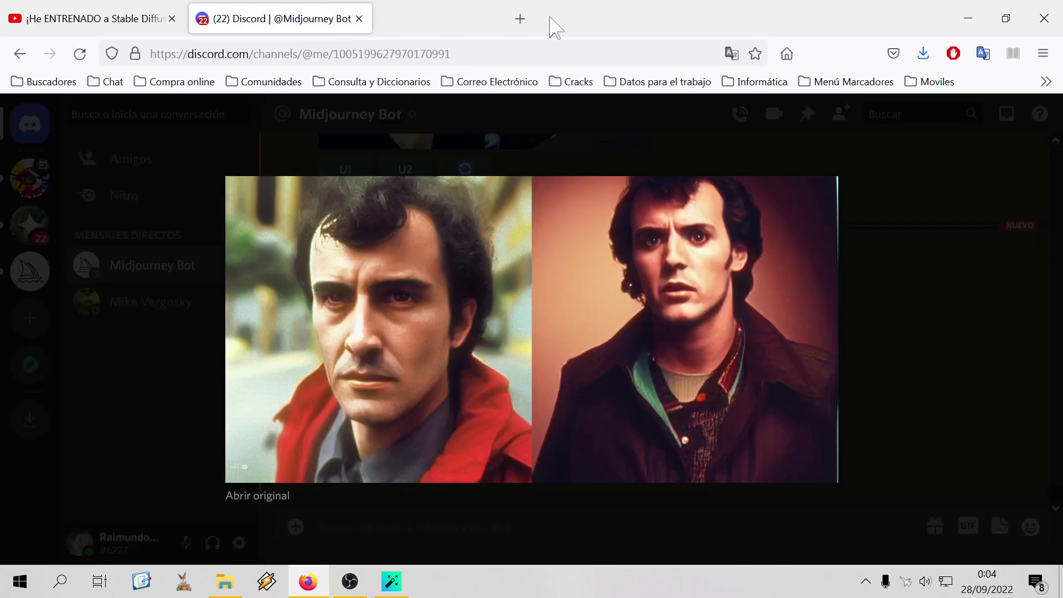
Save the enlarged Donovan image as a PNG under its suggested name in the Midjourney folder, and close the preview
{"action": "right_click", "coordinate": [479, 376]}
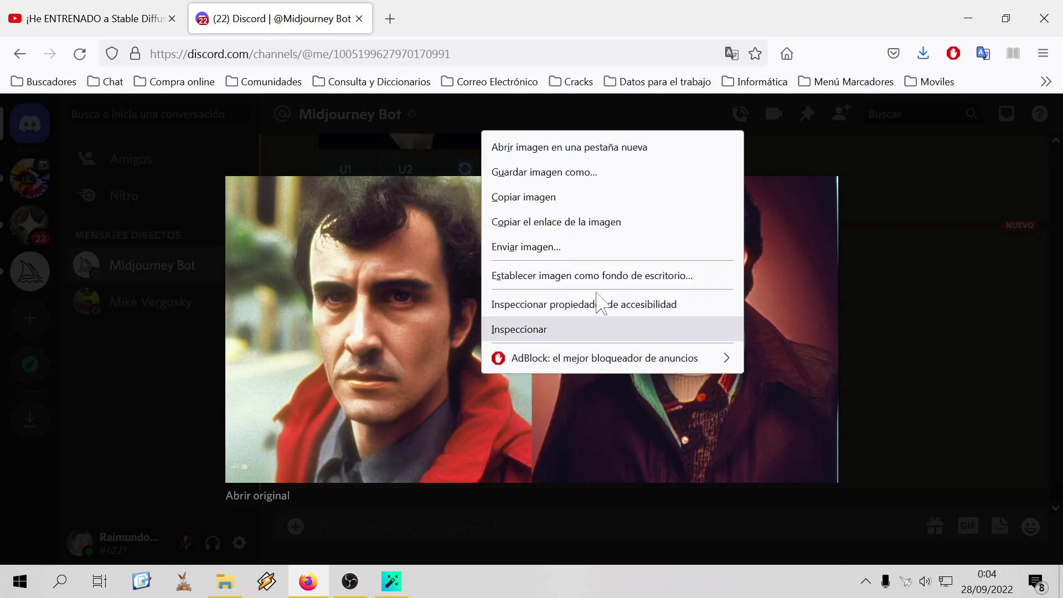
{"action": "left_click", "coordinate": [590, 173]}
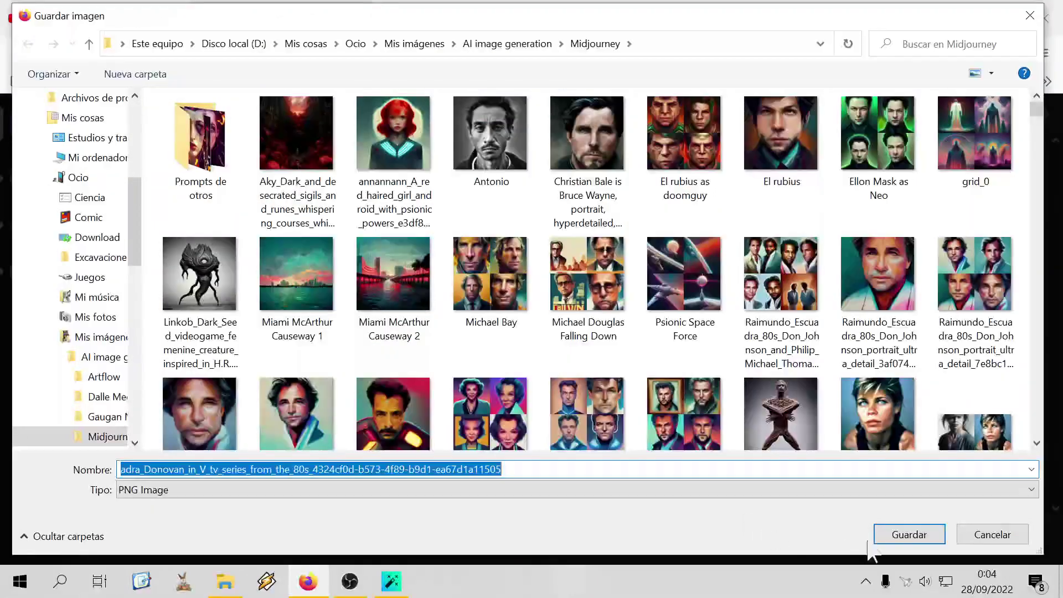
{"action": "left_click", "coordinate": [903, 535]}
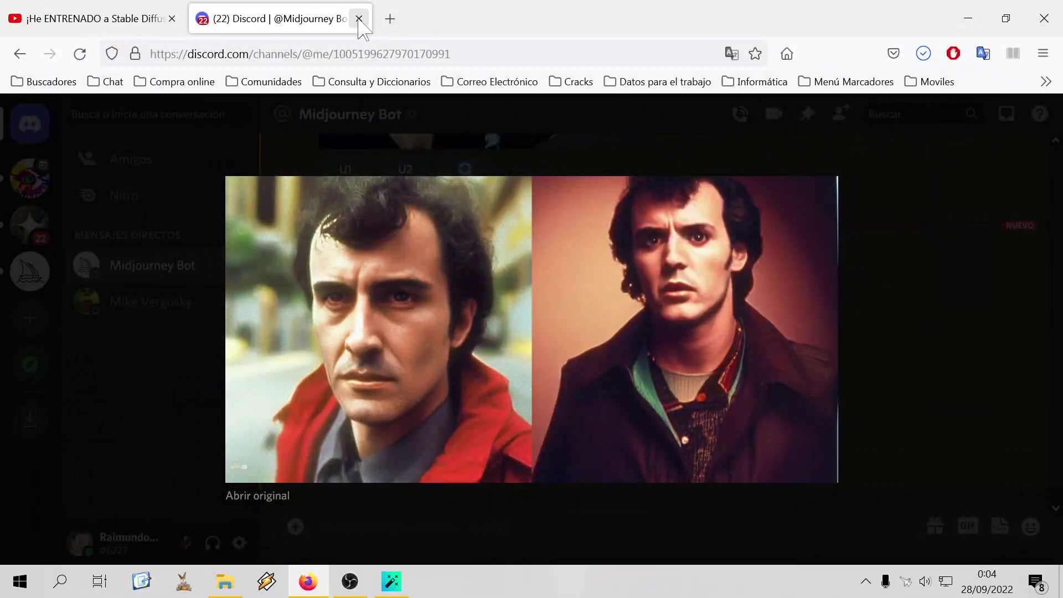
{"action": "left_click", "coordinate": [176, 348]}
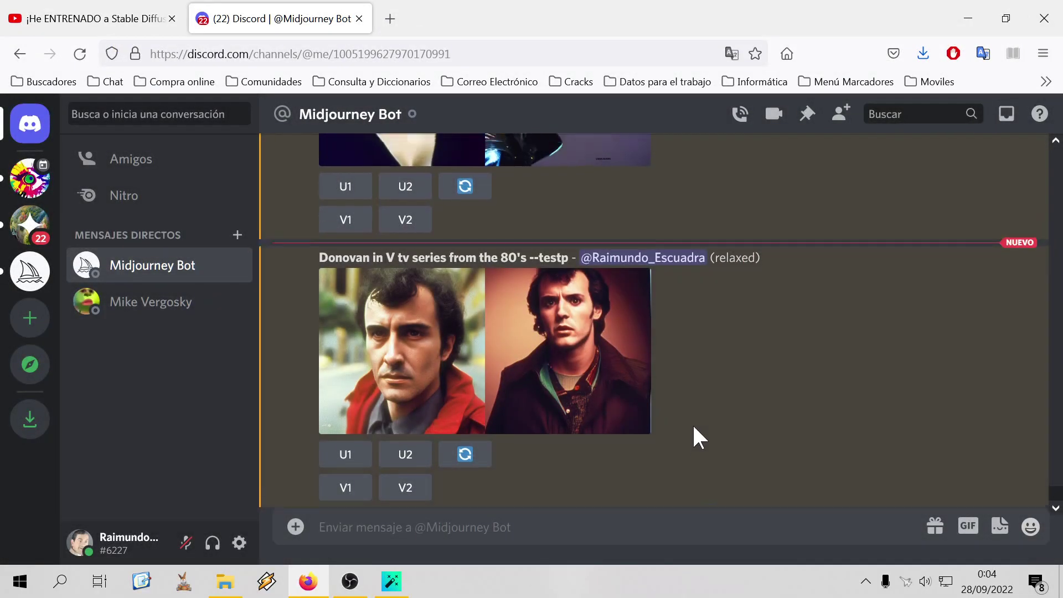
Open the original of the Diana in V result, save it under its suggested name, and close its tab and preview
{"action": "scroll", "coordinate": [693, 421], "scroll_direction": "up", "scroll_amount": 3}
{"action": "scroll", "coordinate": [692, 421], "scroll_direction": "down", "scroll_amount": 2}
{"action": "scroll", "coordinate": [693, 432], "scroll_direction": "up", "scroll_amount": 3}
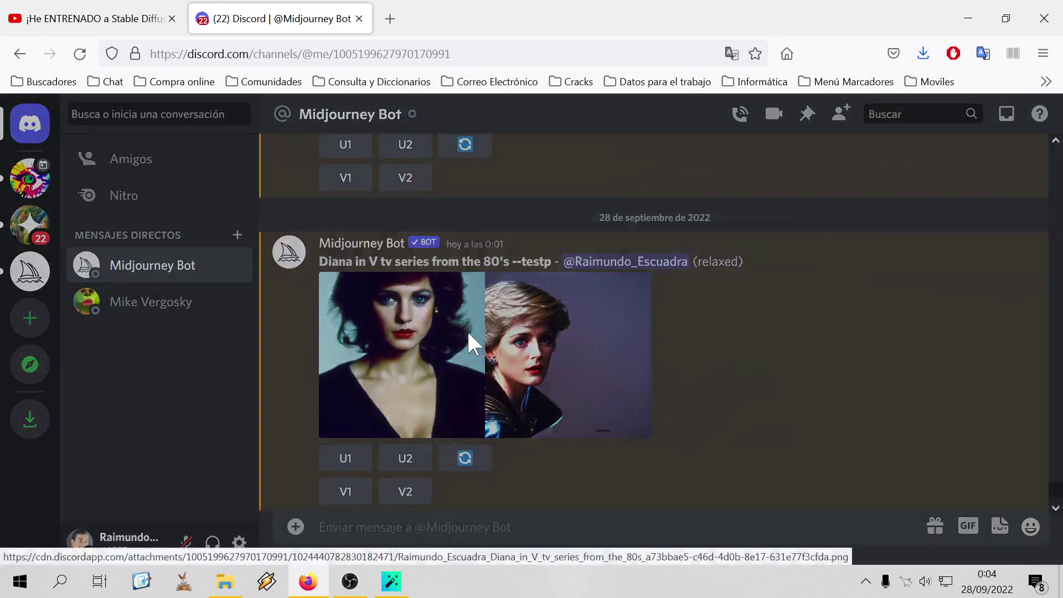
{"action": "left_click", "coordinate": [467, 331]}
{"action": "left_click", "coordinate": [261, 498]}
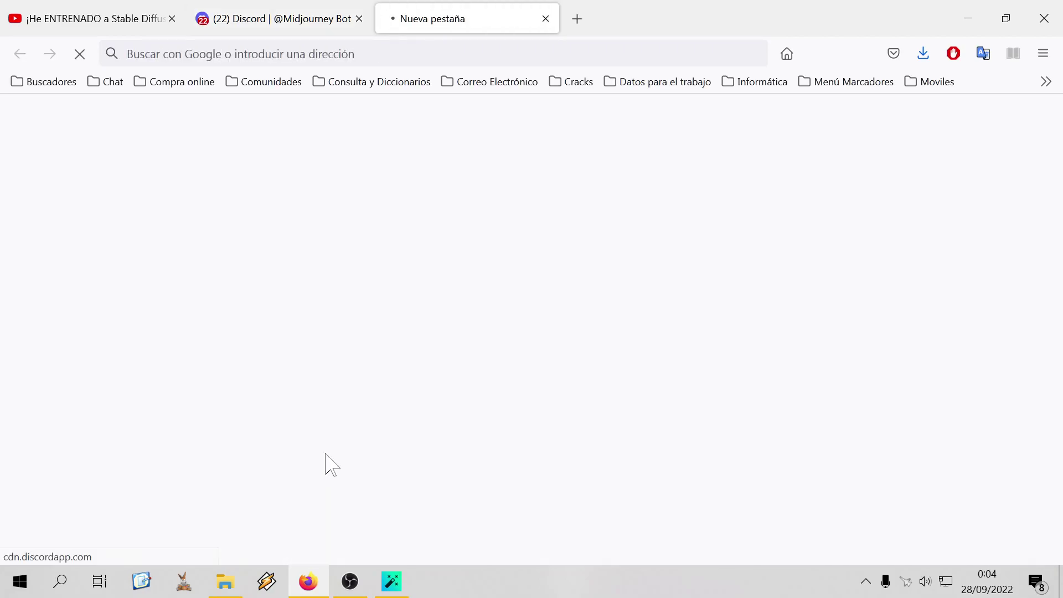
{"action": "right_click", "coordinate": [467, 329]}
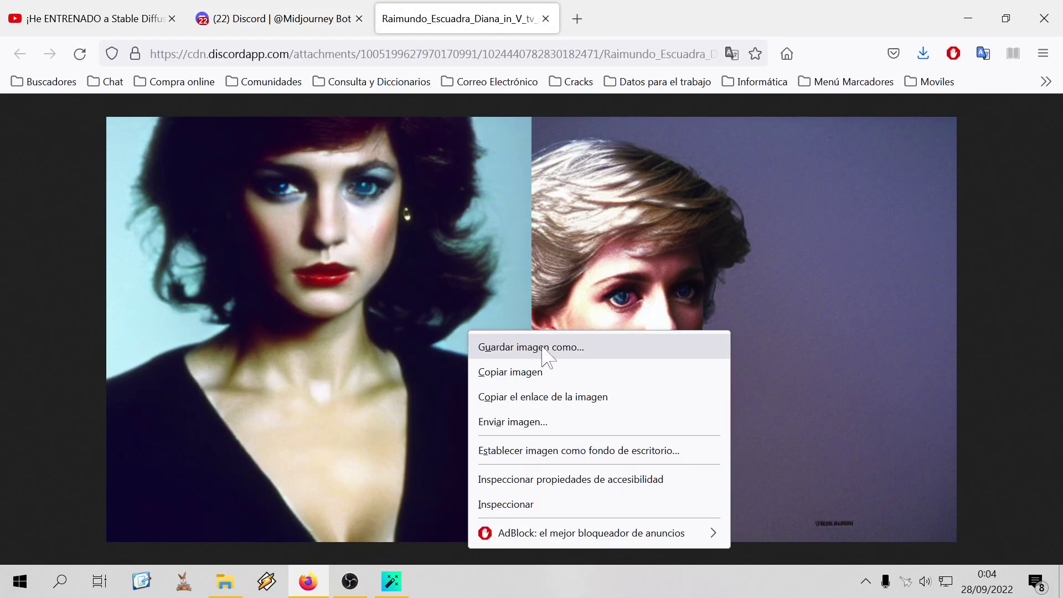
{"action": "left_click", "coordinate": [488, 347]}
{"action": "left_click", "coordinate": [925, 534]}
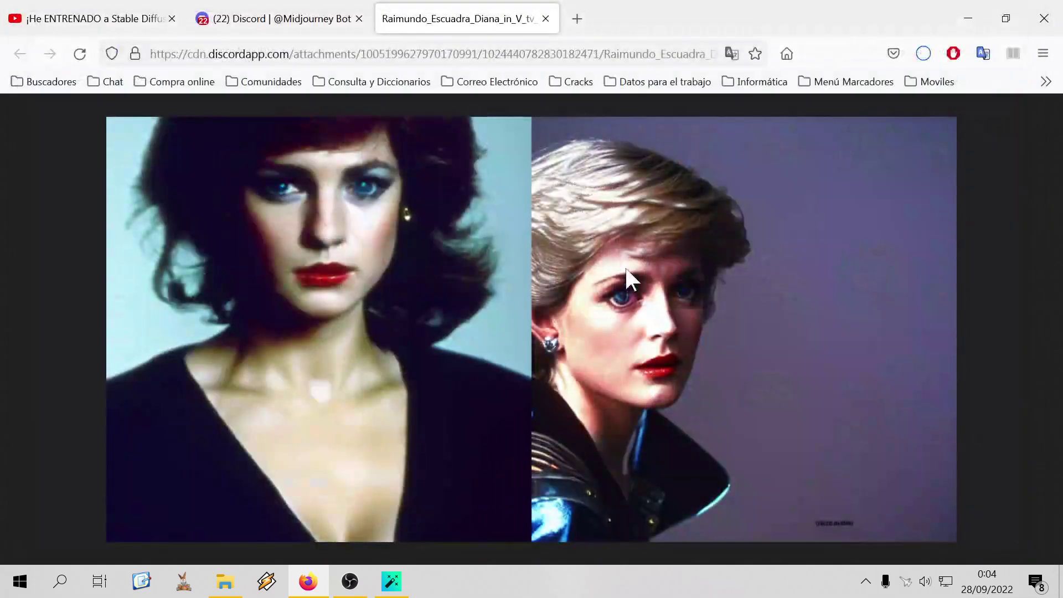
{"action": "left_click", "coordinate": [545, 19]}
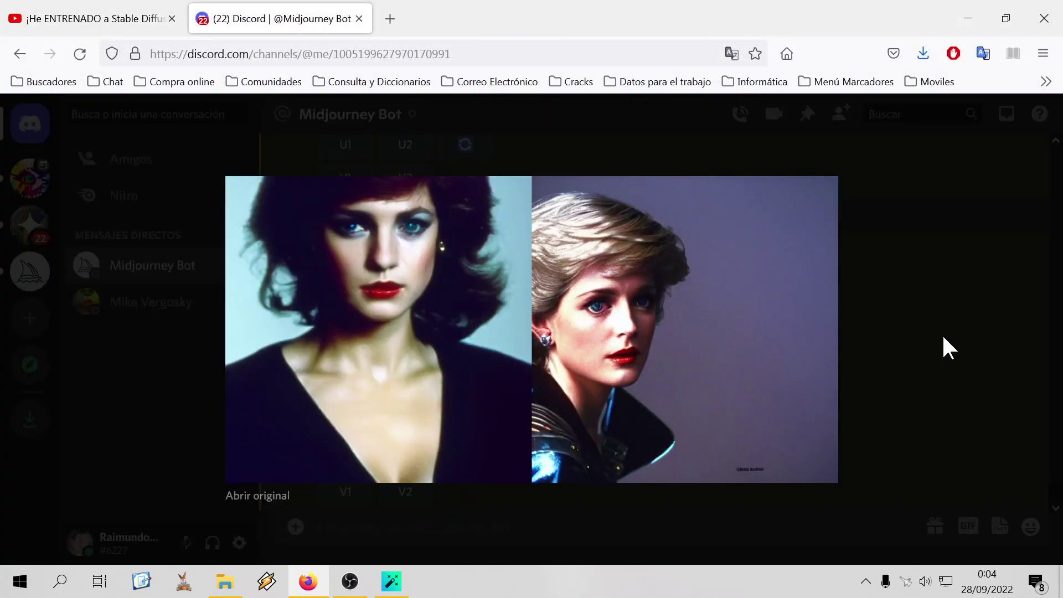
{"action": "left_click", "coordinate": [870, 366]}
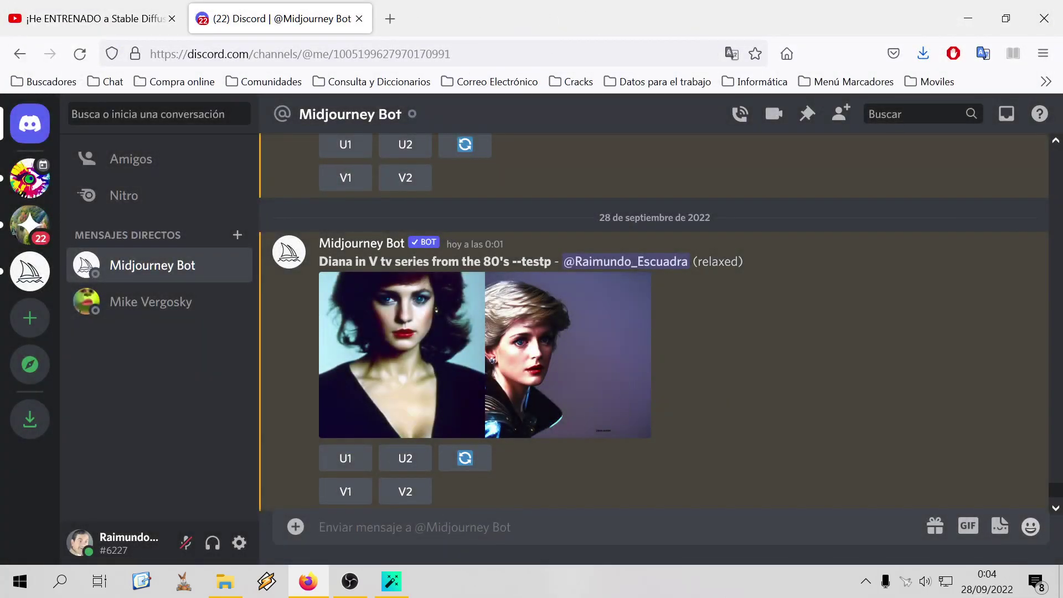
Submit an imagine request to the Midjourney Bot with the prompt "Lady Di --testp"
{"action": "type", "text": "&i"}
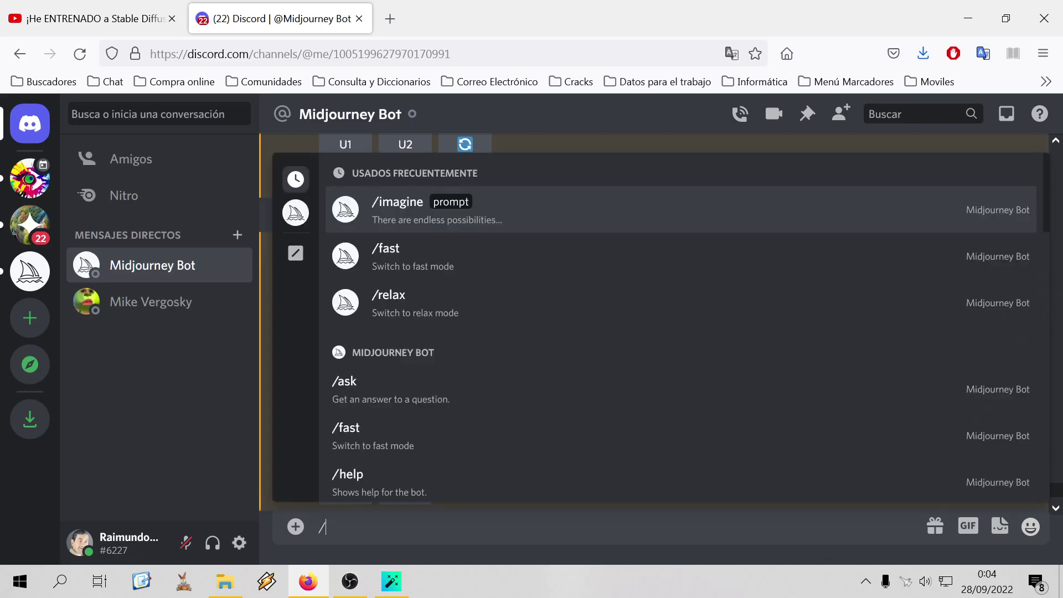
{"action": "type", "text": "imag"}
{"action": "key", "text": "Tab"}
{"action": "type", "text": "Lad"}
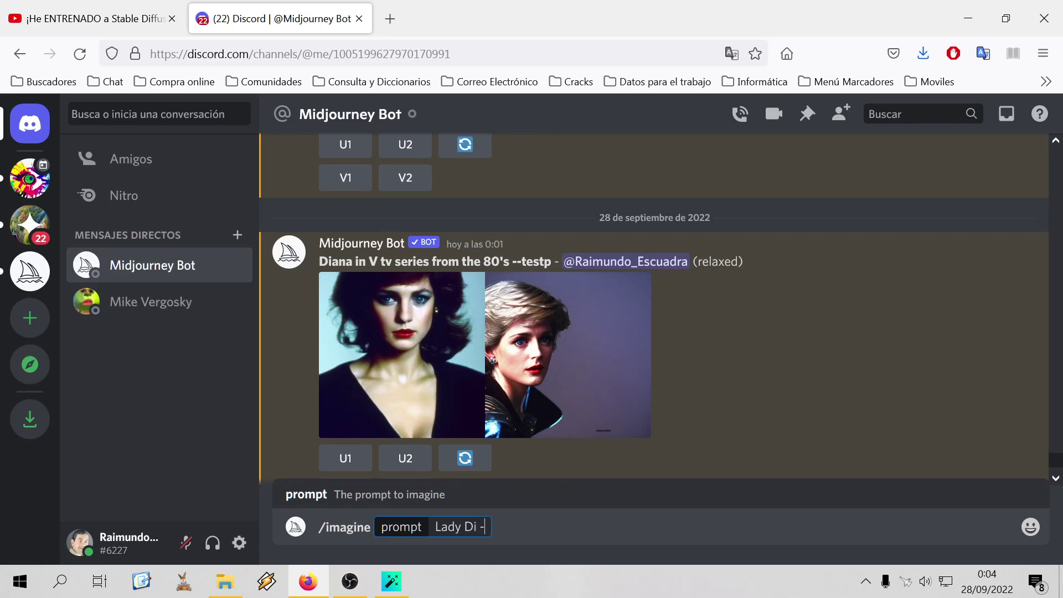
{"action": "key", "text": "Return"}
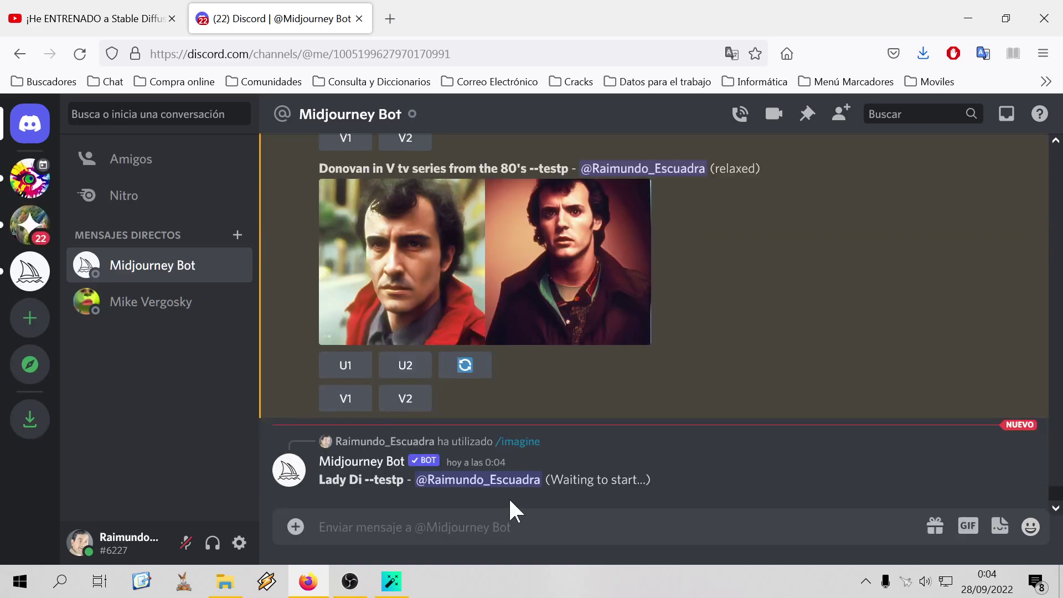
Request upscales of the first Donovan variation and of both Diana in V variations
{"action": "left_click", "coordinate": [346, 369]}
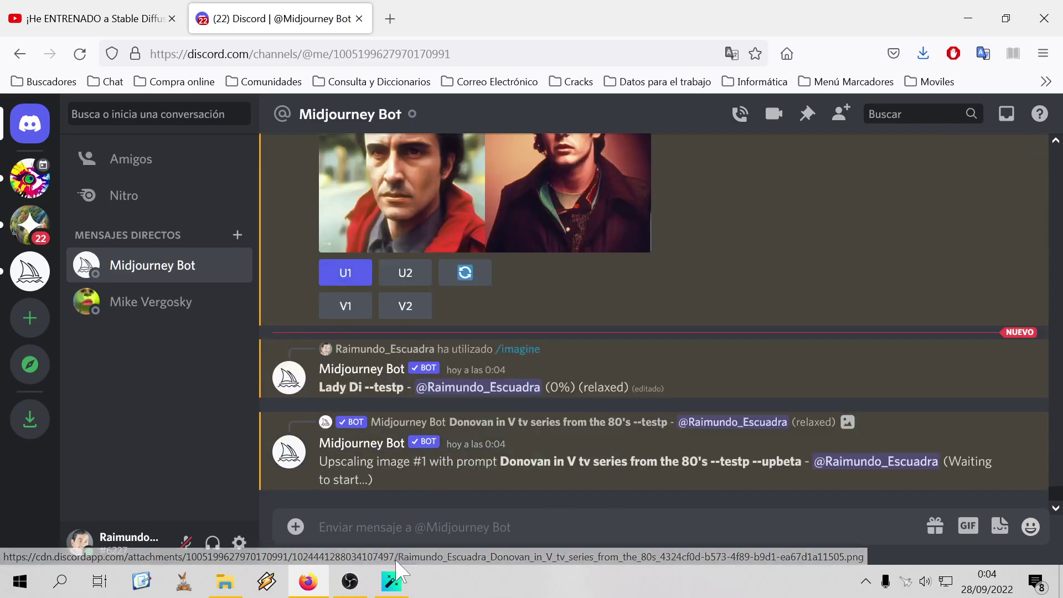
{"action": "scroll", "coordinate": [559, 326], "scroll_direction": "up", "scroll_amount": 10}
{"action": "scroll", "coordinate": [510, 439], "scroll_direction": "down", "scroll_amount": 2}
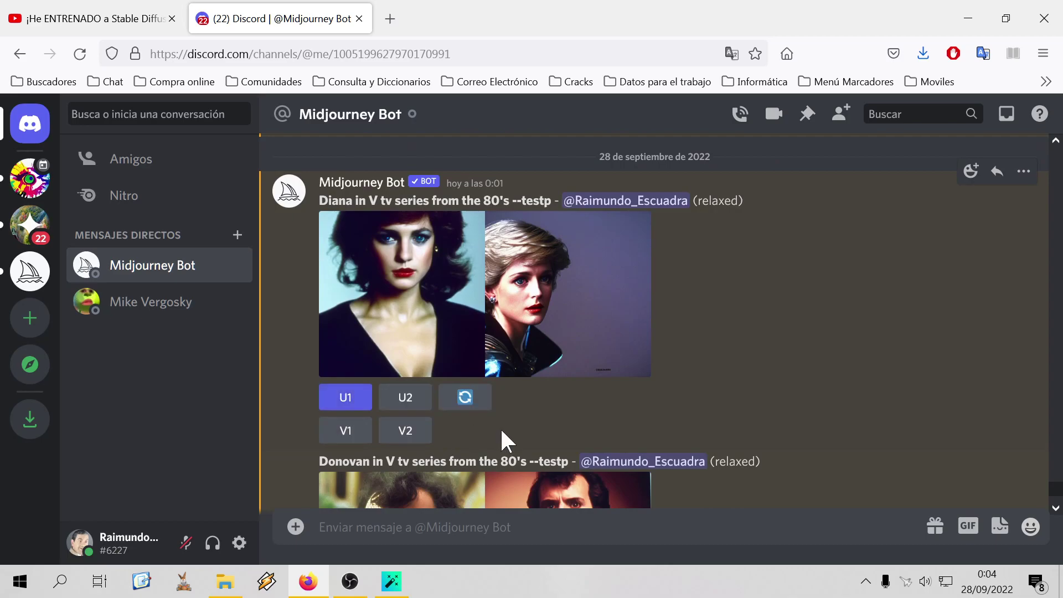
{"action": "left_click", "coordinate": [410, 399]}
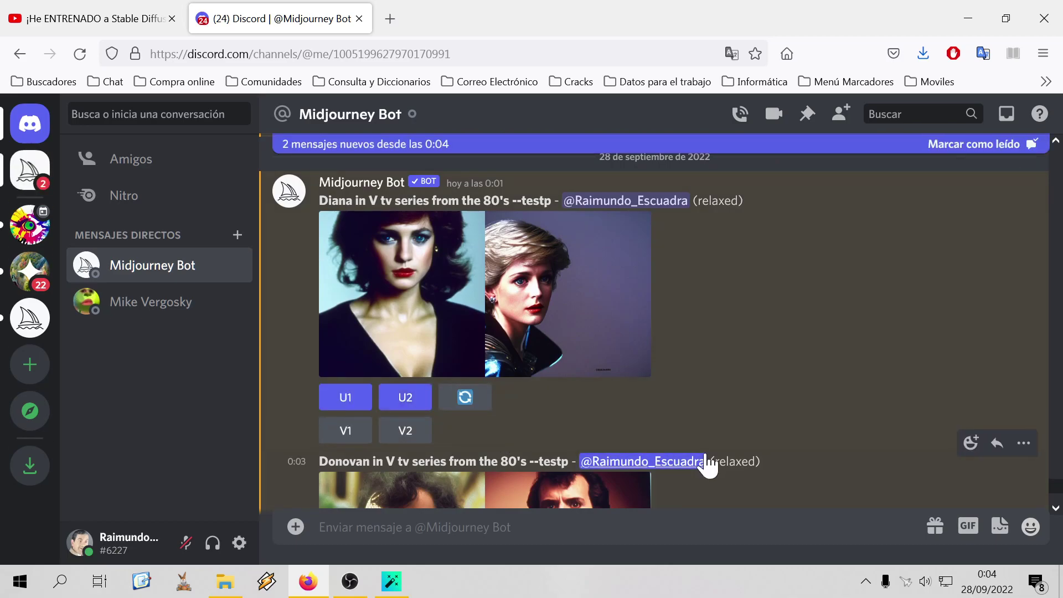
Check the generation in NMKD Stable Diffusion GUI, and search Google for "1660 memory gtx" in a new Firefox tab
{"action": "left_click", "coordinate": [392, 582]}
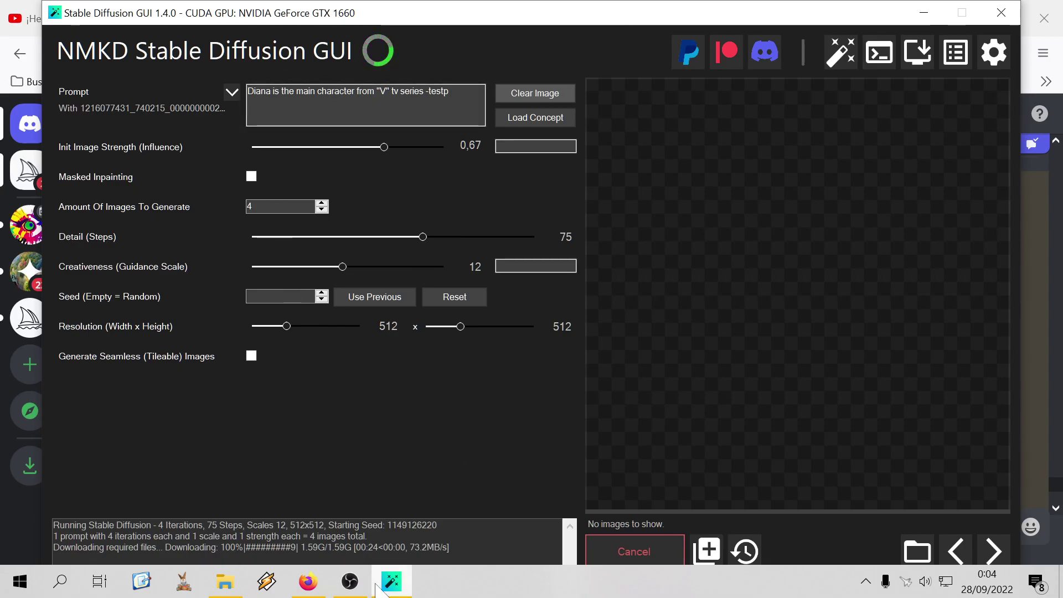
{"action": "left_click", "coordinate": [309, 582]}
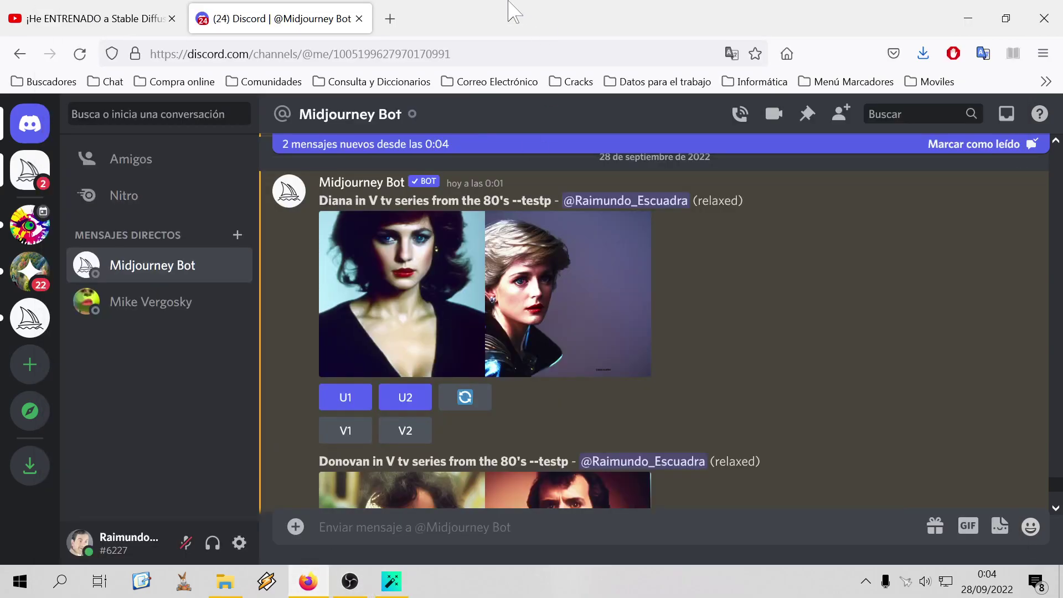
{"action": "left_click", "coordinate": [392, 19]}
{"action": "left_click", "coordinate": [786, 54]}
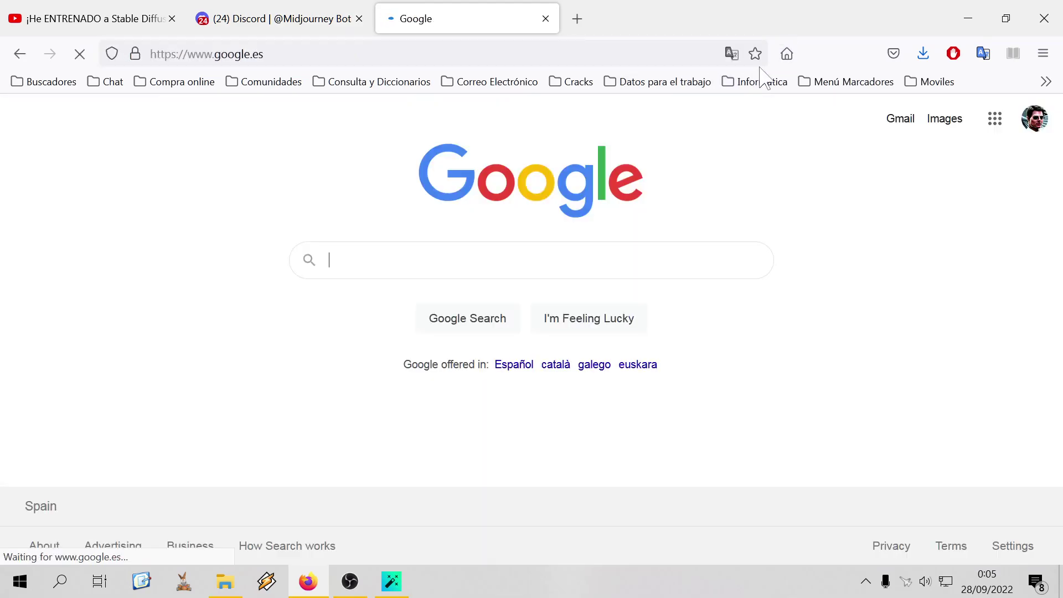
{"action": "type", "text": "1660 memor"}
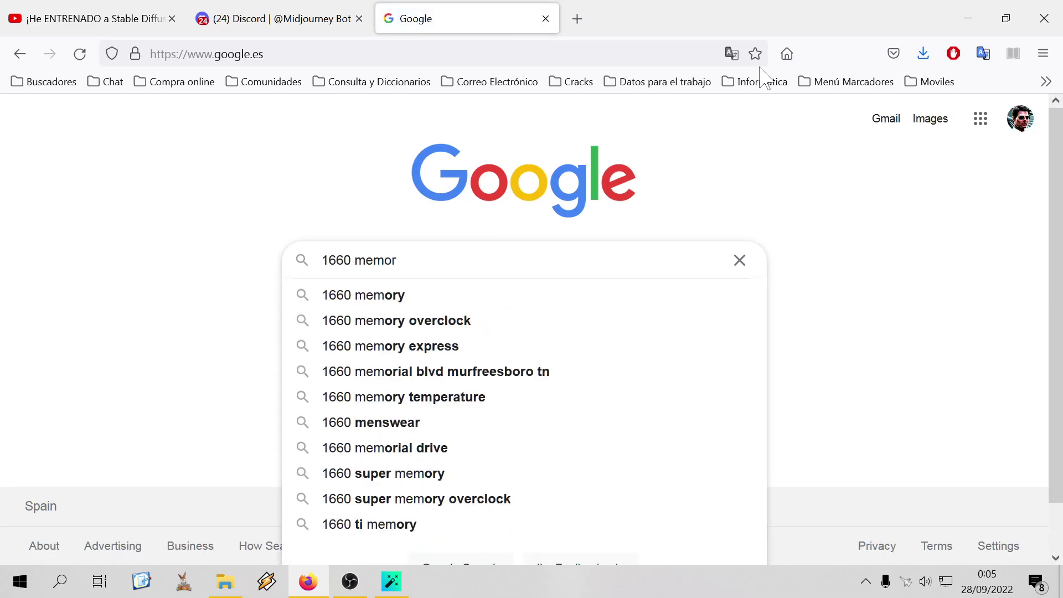
{"action": "type", "text": "y gt"}
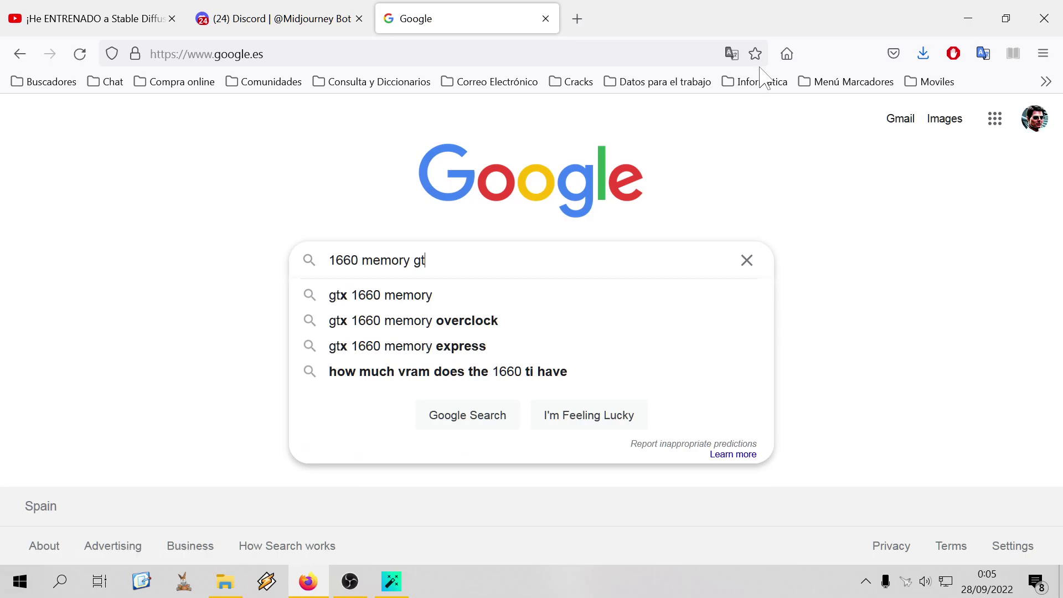
{"action": "key", "text": "BackSpace"}
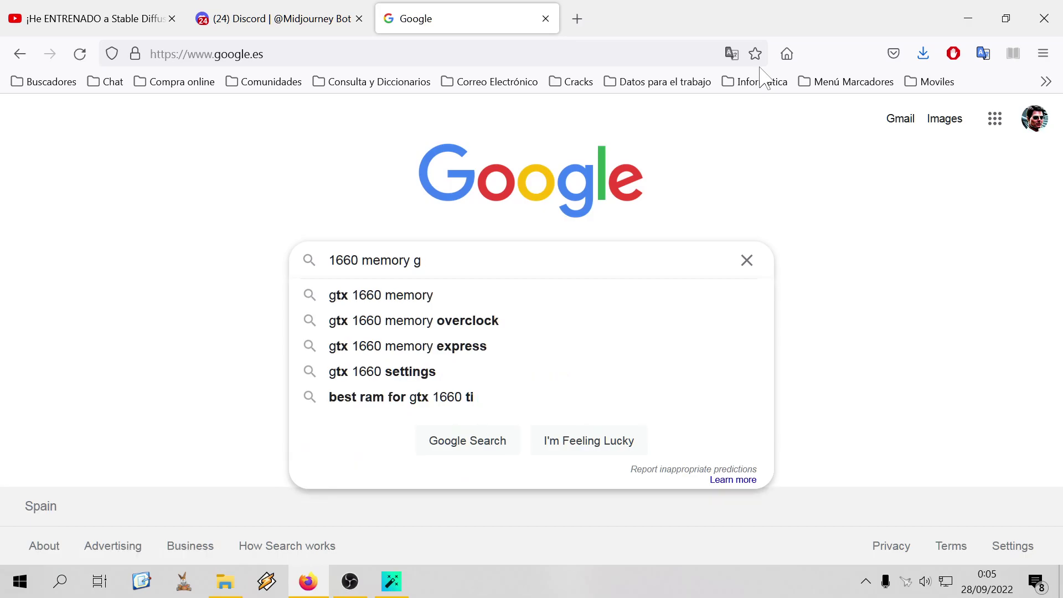
{"action": "type", "text": "tx"}
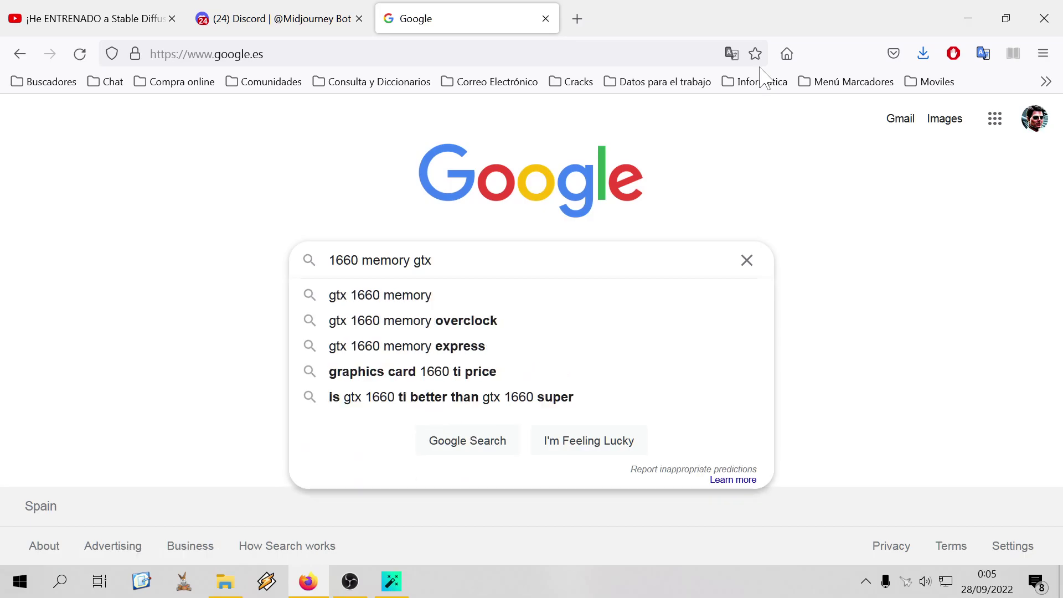
{"action": "key", "text": "Return"}
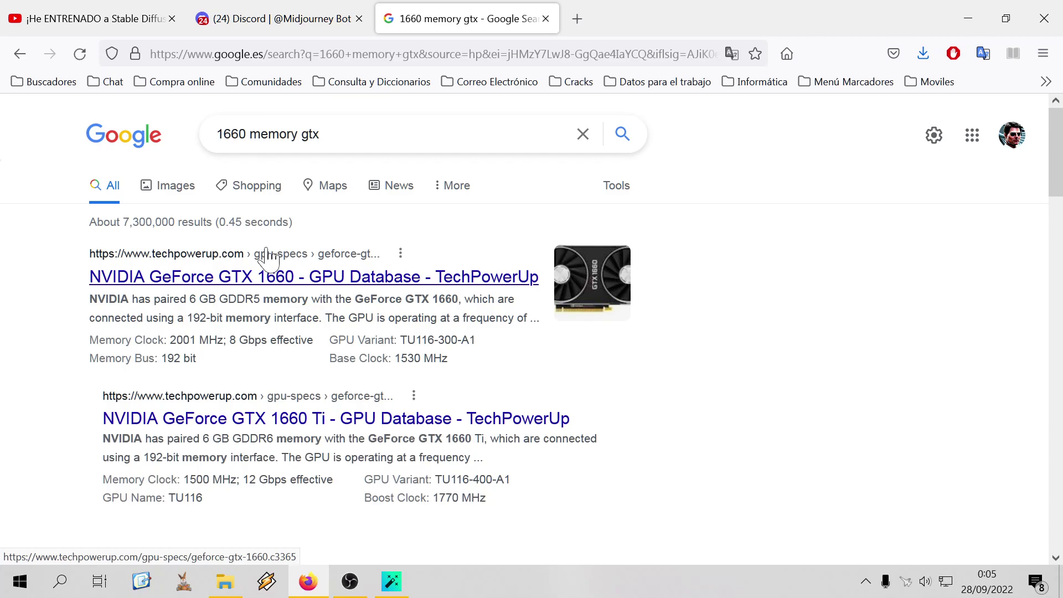
Examine the memory size on TechPowerUp's GeForce GTX 1660 page, dismissing the error dialog, and close the page's tab
{"action": "left_click", "coordinate": [264, 287]}
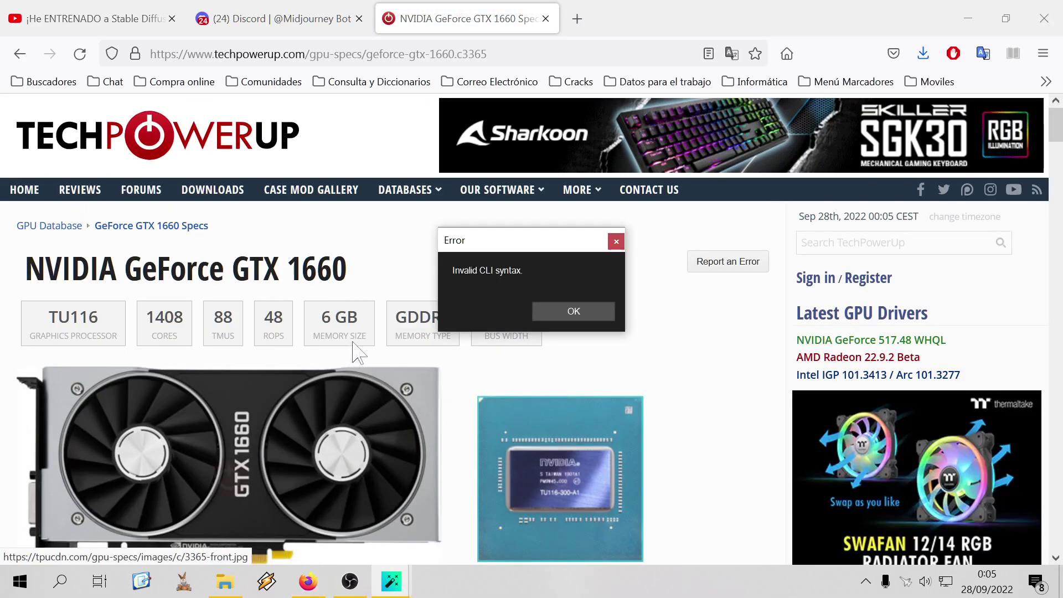
{"action": "left_click", "coordinate": [615, 242]}
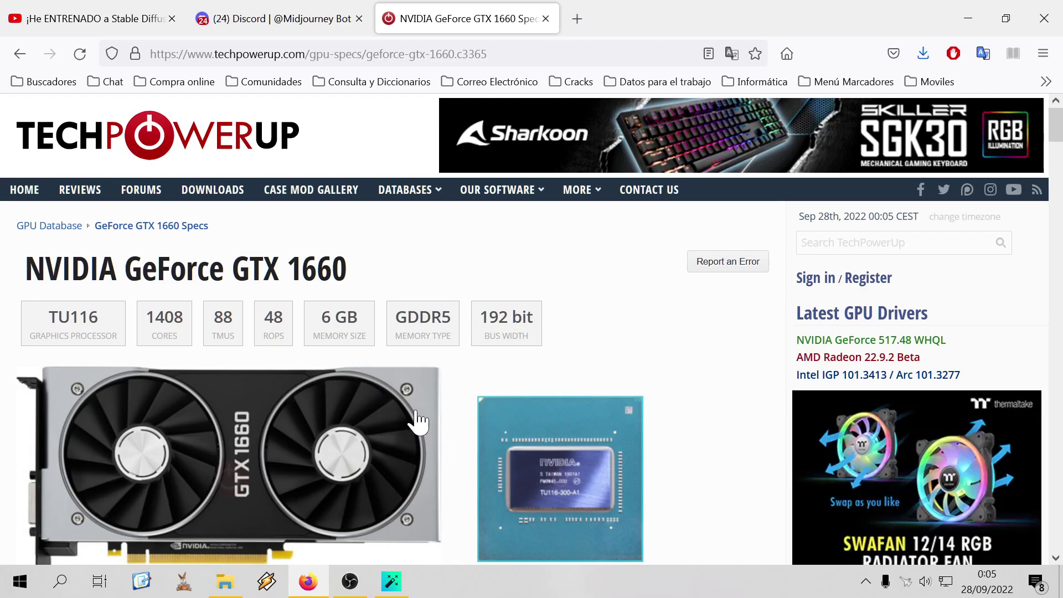
{"action": "scroll", "coordinate": [418, 411], "scroll_direction": "down", "scroll_amount": 2}
{"action": "scroll", "coordinate": [418, 411], "scroll_direction": "down", "scroll_amount": 3}
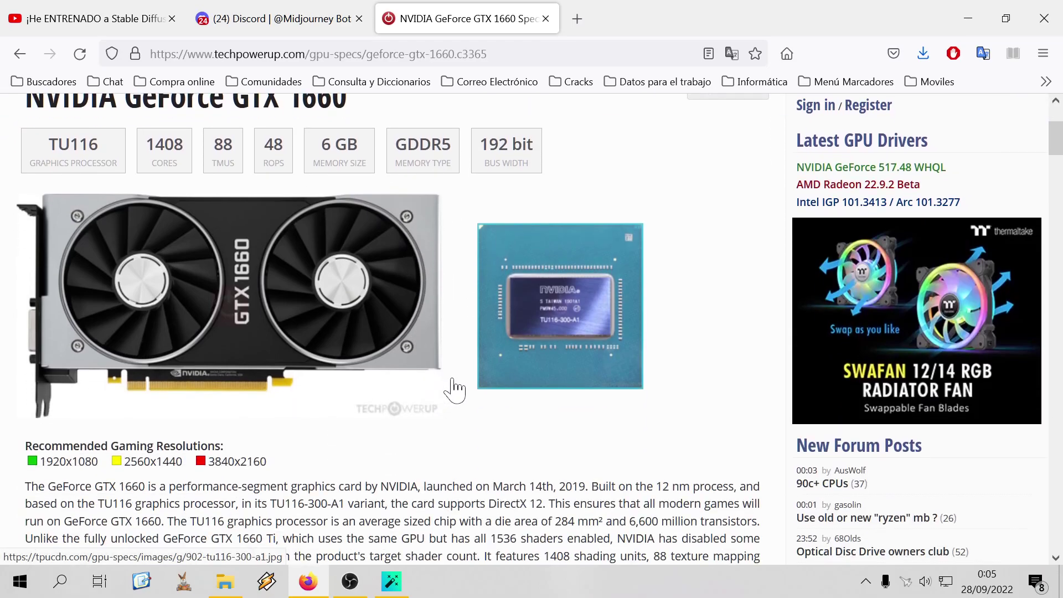
{"action": "scroll", "coordinate": [455, 391], "scroll_direction": "up", "scroll_amount": 2}
{"action": "scroll", "coordinate": [455, 391], "scroll_direction": "down", "scroll_amount": 3}
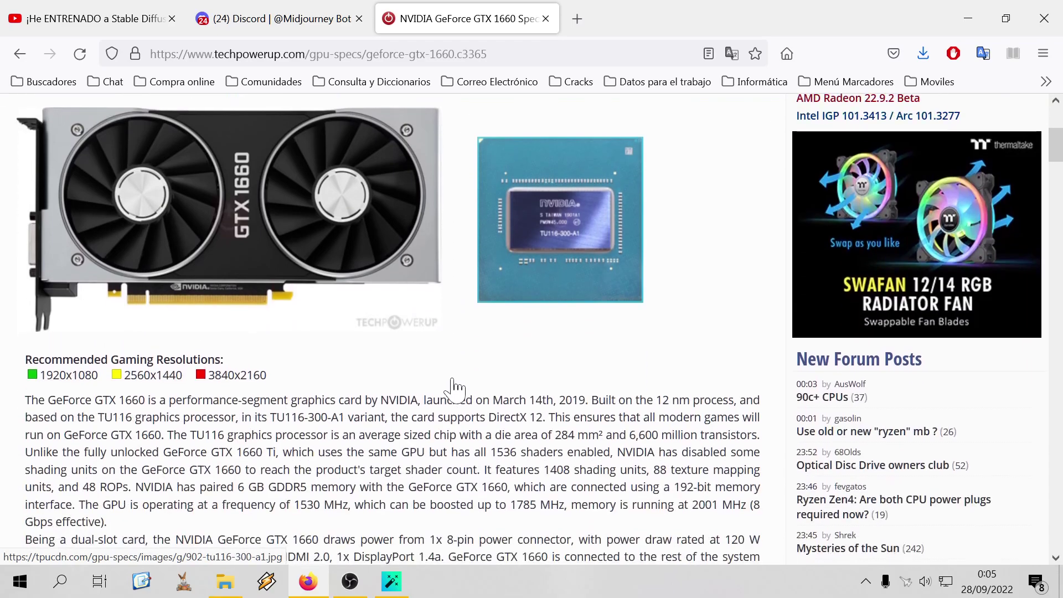
{"action": "scroll", "coordinate": [454, 388], "scroll_direction": "up", "scroll_amount": 3}
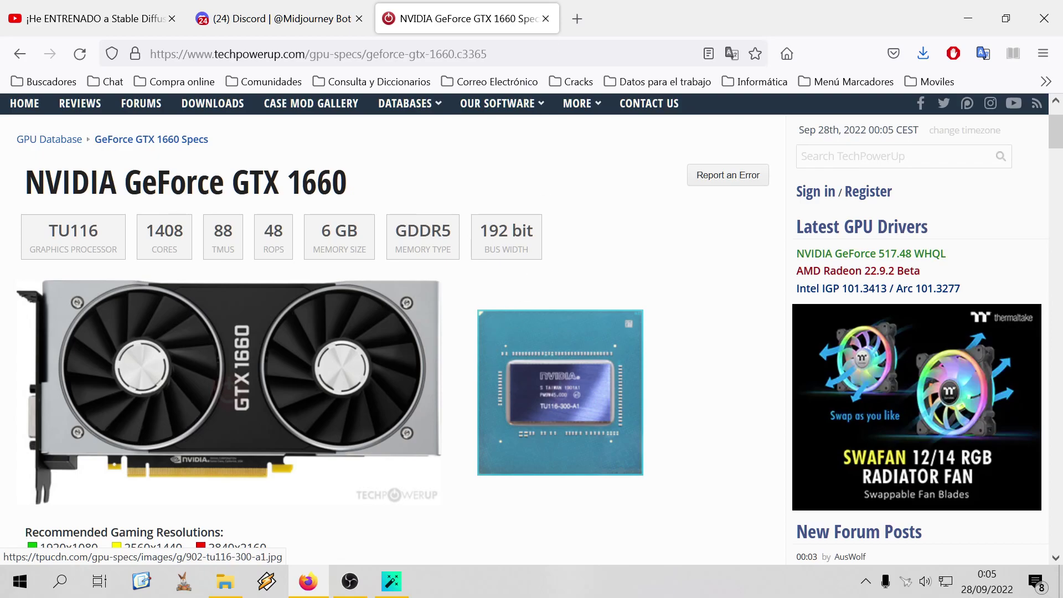
{"action": "left_click", "coordinate": [545, 19]}
Check the Lady Di progress in the conversation and the generation status in NMKD Stable Diffusion GUI
{"action": "scroll", "coordinate": [653, 420], "scroll_direction": "down", "scroll_amount": 10}
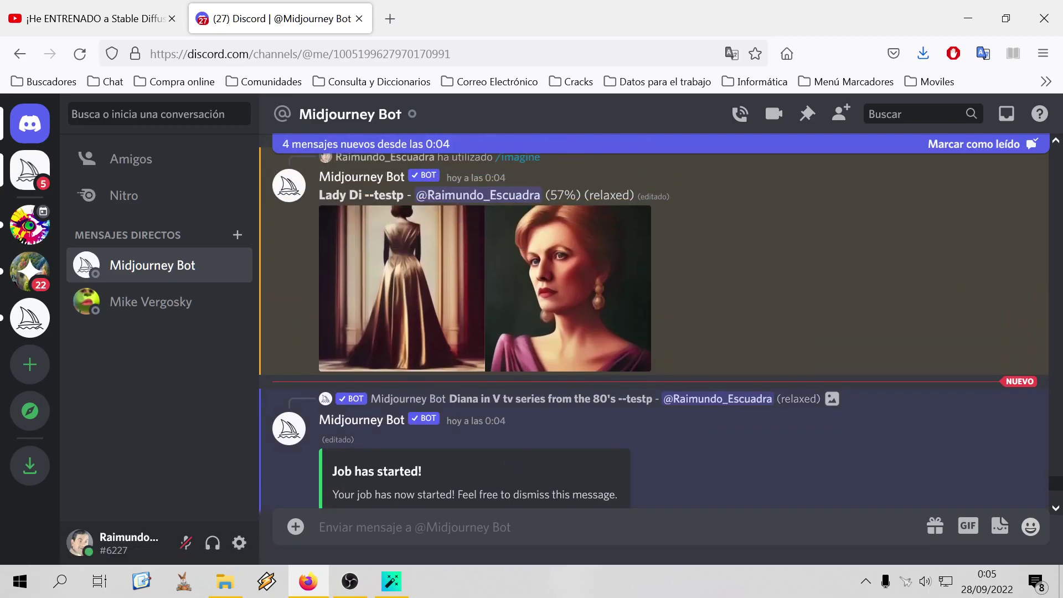
{"action": "left_click", "coordinate": [391, 582]}
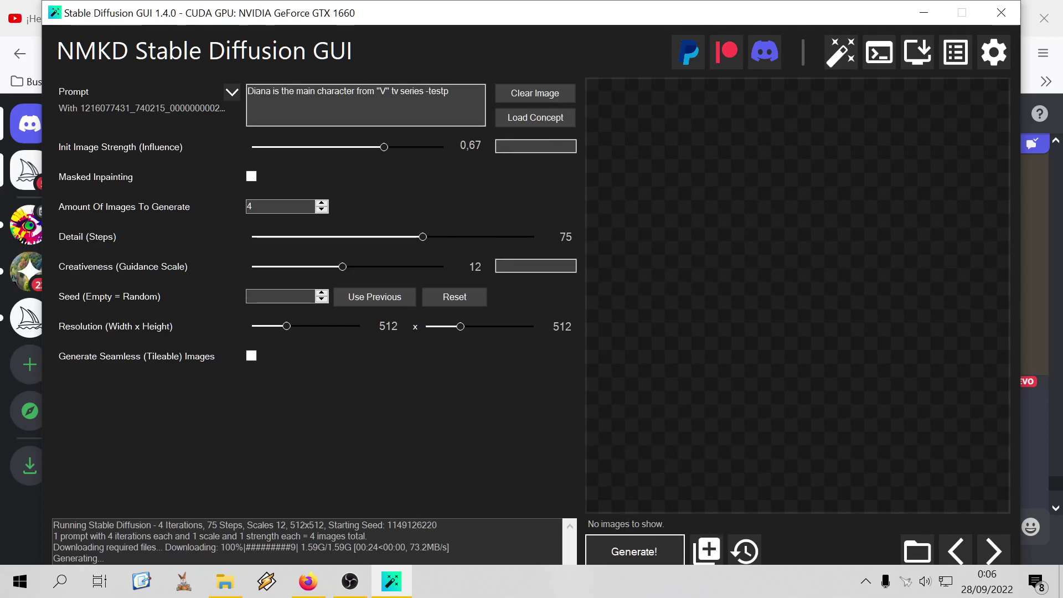
{"action": "mouse_move", "coordinate": [832, 23]}
{"action": "left_mouse_down"}
{"action": "mouse_move", "coordinate": [844, 3]}
{"action": "mouse_move", "coordinate": [834, 24]}
{"action": "left_mouse_up"}
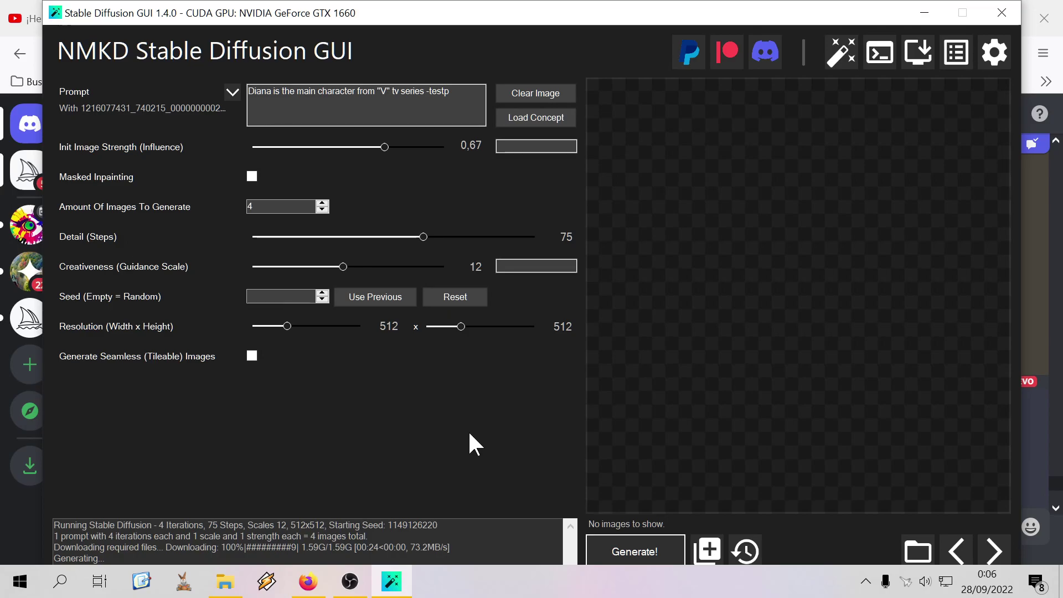
Switch to Firefox and open the original of the upscaled Donovan image at full size
{"action": "left_click", "coordinate": [308, 582]}
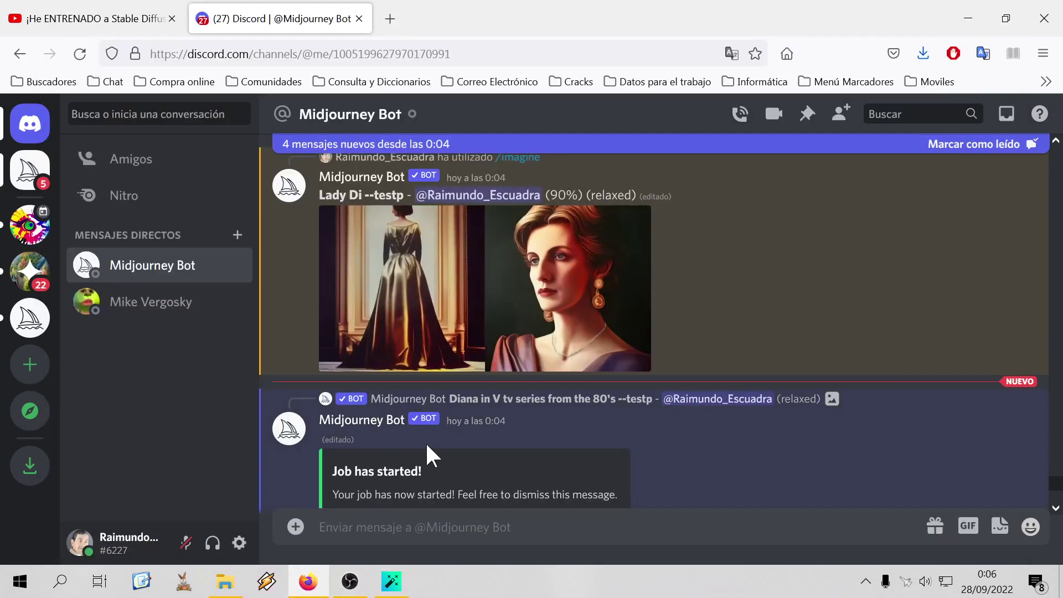
{"action": "scroll", "coordinate": [725, 435], "scroll_direction": "up", "scroll_amount": 4}
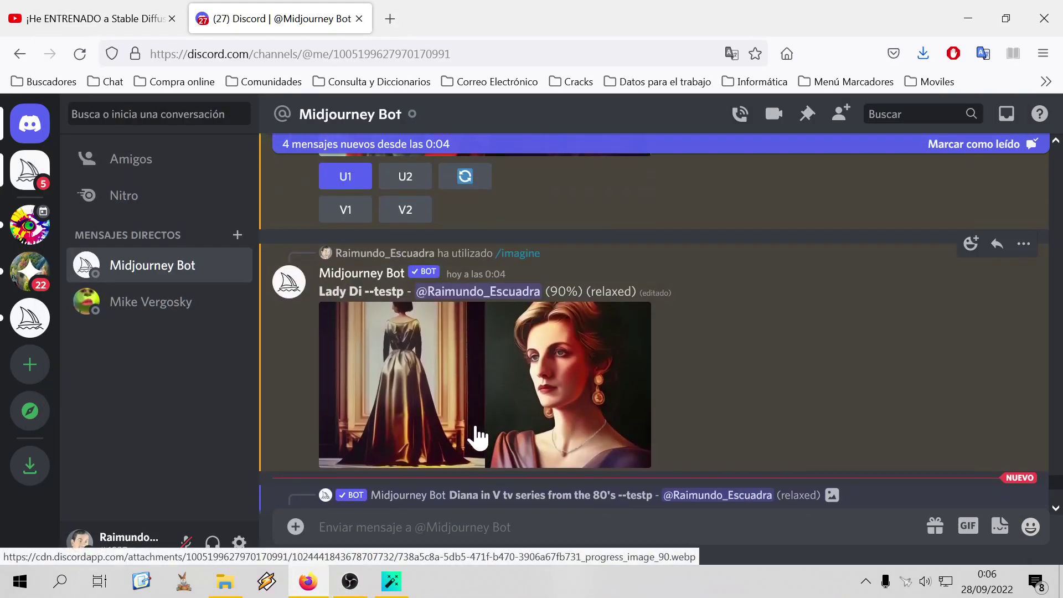
{"action": "scroll", "coordinate": [729, 398], "scroll_direction": "down", "scroll_amount": 5}
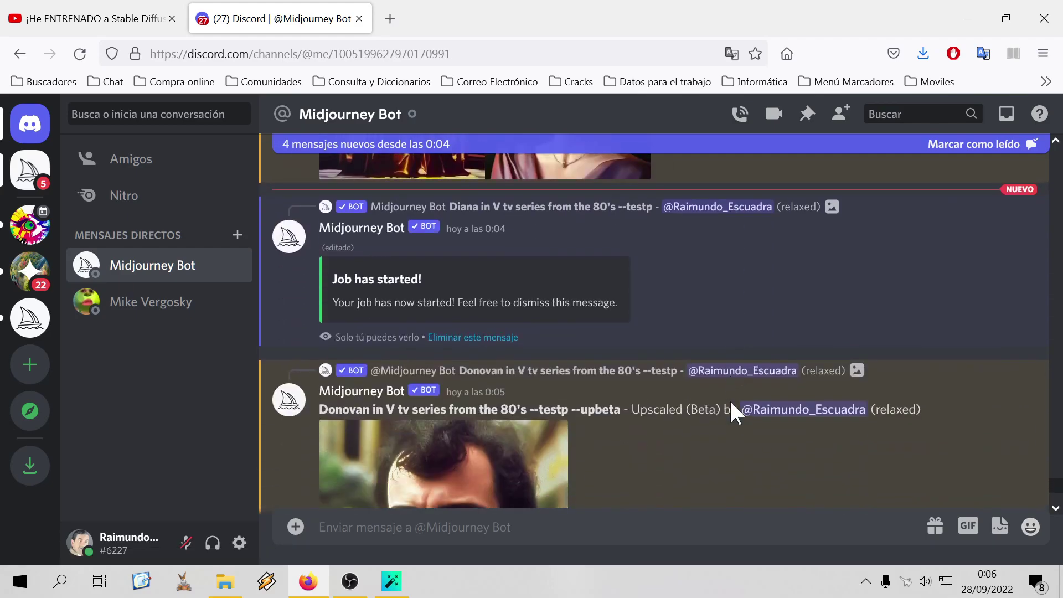
{"action": "left_click", "coordinate": [449, 419]}
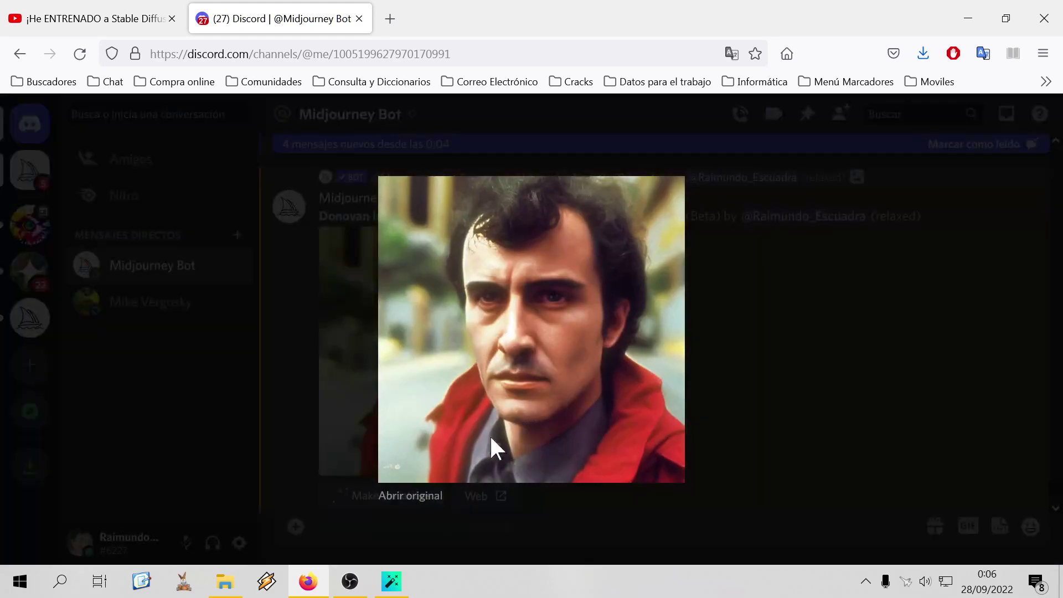
{"action": "left_click", "coordinate": [422, 496]}
{"action": "left_click", "coordinate": [501, 349]}
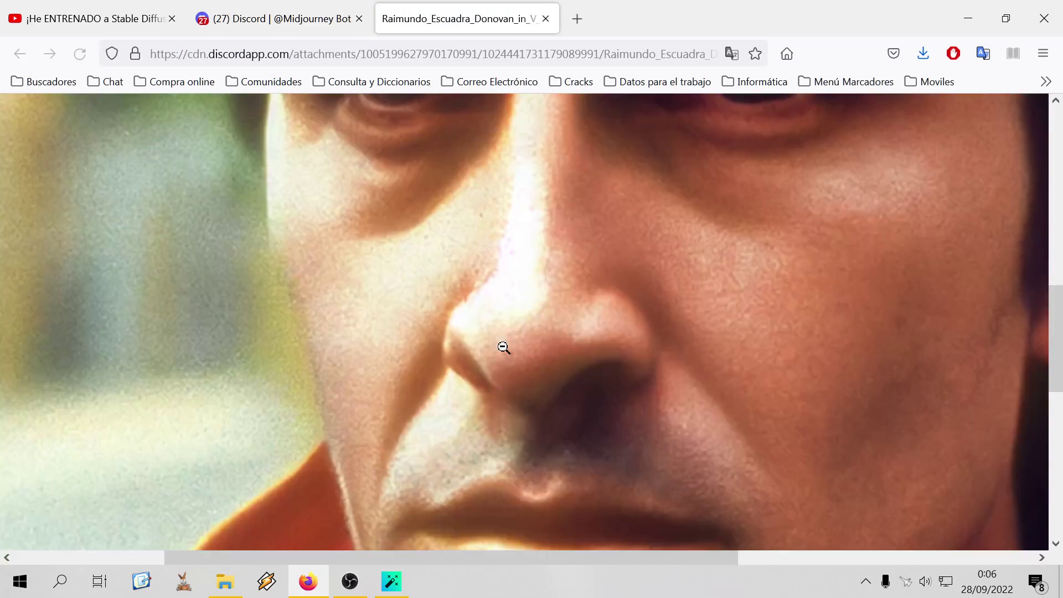
Save the upscaled Donovan image as a PNG under its suggested name in the Midjourney folder, and close its tab and preview
{"action": "right_click", "coordinate": [504, 347]}
{"action": "left_click", "coordinate": [534, 363]}
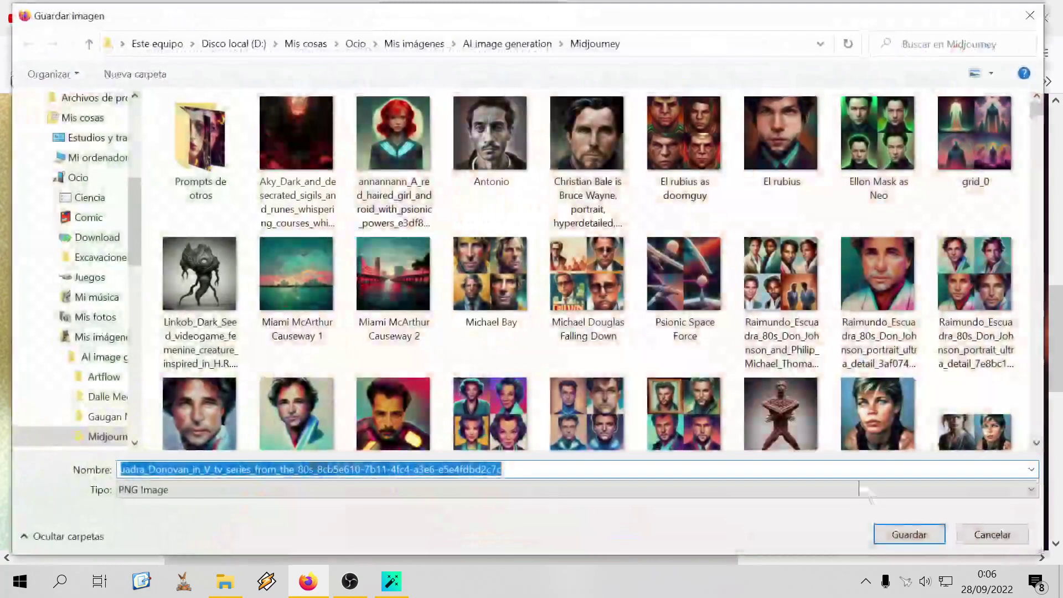
{"action": "left_click", "coordinate": [897, 535]}
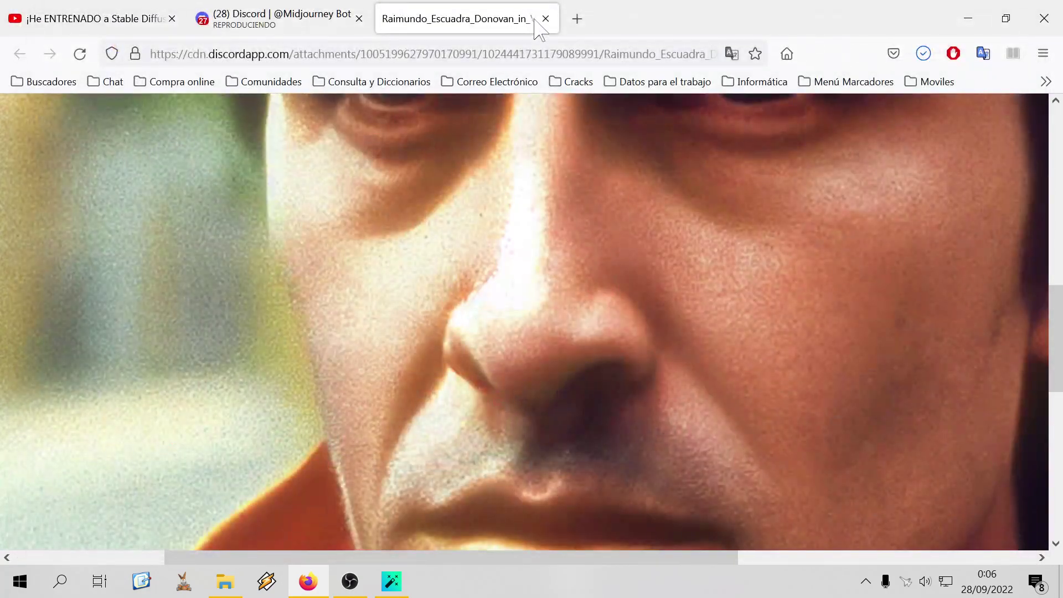
{"action": "left_click", "coordinate": [545, 19]}
{"action": "left_click", "coordinate": [795, 342]}
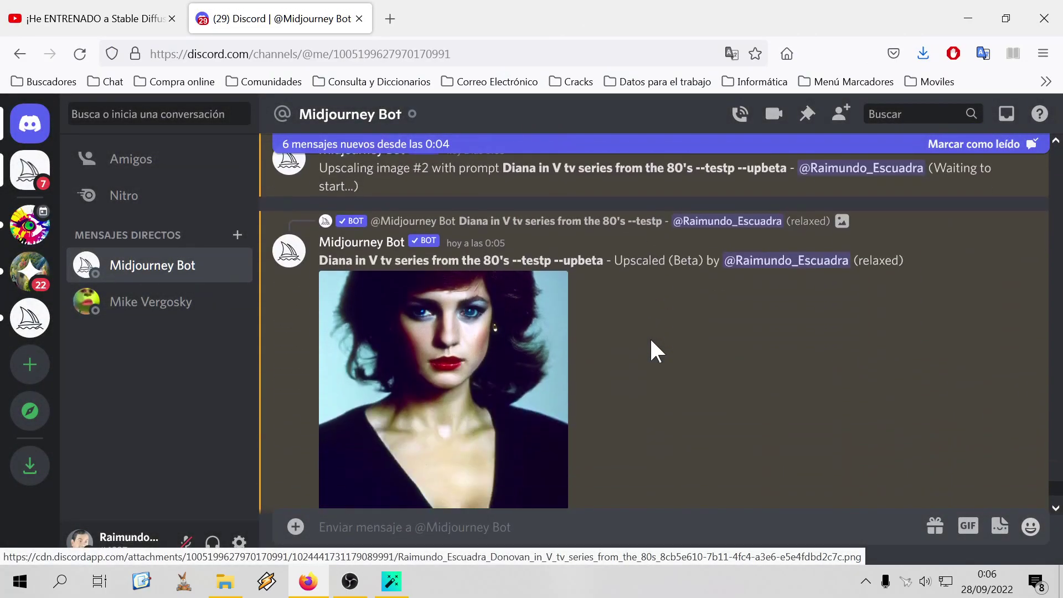
Open the original of the upscaled Diana in V image, save it under its suggested name, and close its tab and preview
{"action": "scroll", "coordinate": [609, 316], "scroll_direction": "down", "scroll_amount": 3}
{"action": "left_click", "coordinate": [559, 348]}
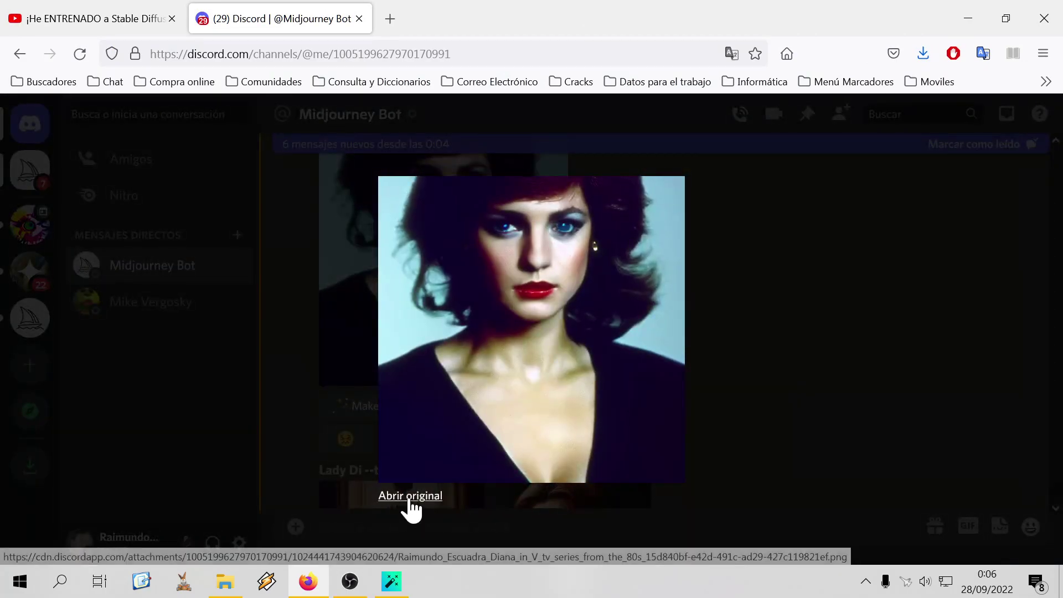
{"action": "left_click", "coordinate": [411, 496]}
{"action": "right_click", "coordinate": [468, 269]}
{"action": "left_click", "coordinate": [532, 285]}
{"action": "left_click", "coordinate": [886, 535]}
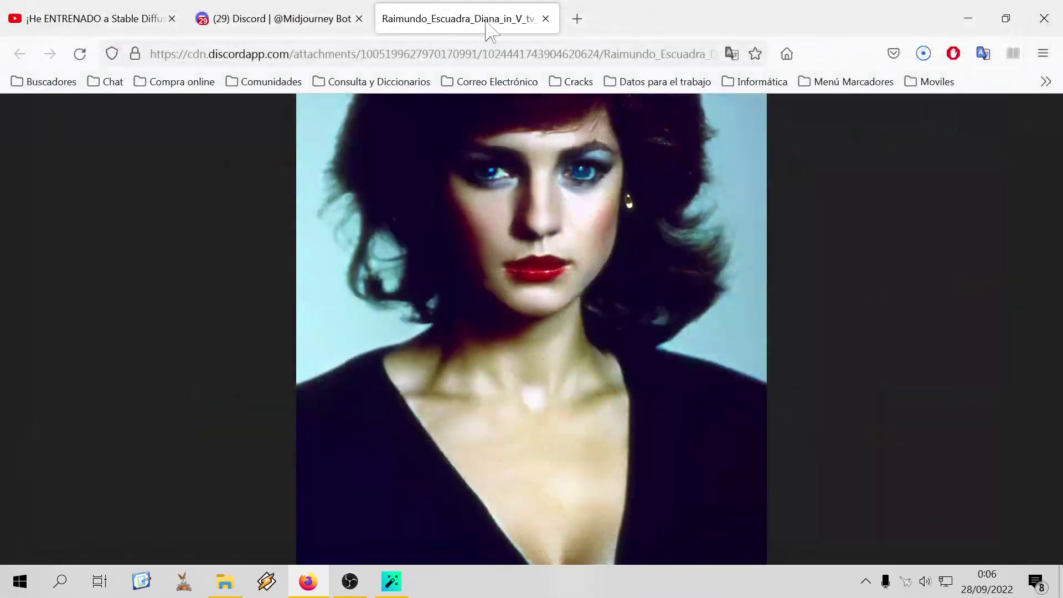
{"action": "left_click", "coordinate": [545, 19]}
{"action": "left_click", "coordinate": [735, 351]}
Request upscales of both Lady Di variations, the second one first
{"action": "scroll", "coordinate": [703, 360], "scroll_direction": "down", "scroll_amount": 5}
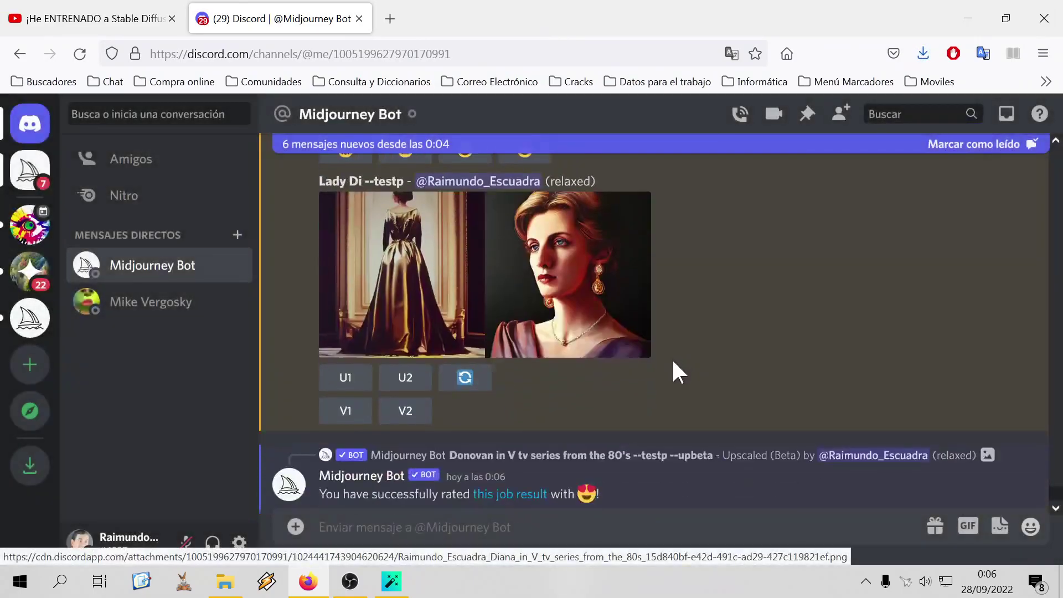
{"action": "scroll", "coordinate": [647, 327], "scroll_direction": "down", "scroll_amount": 1}
{"action": "left_click", "coordinate": [413, 344]}
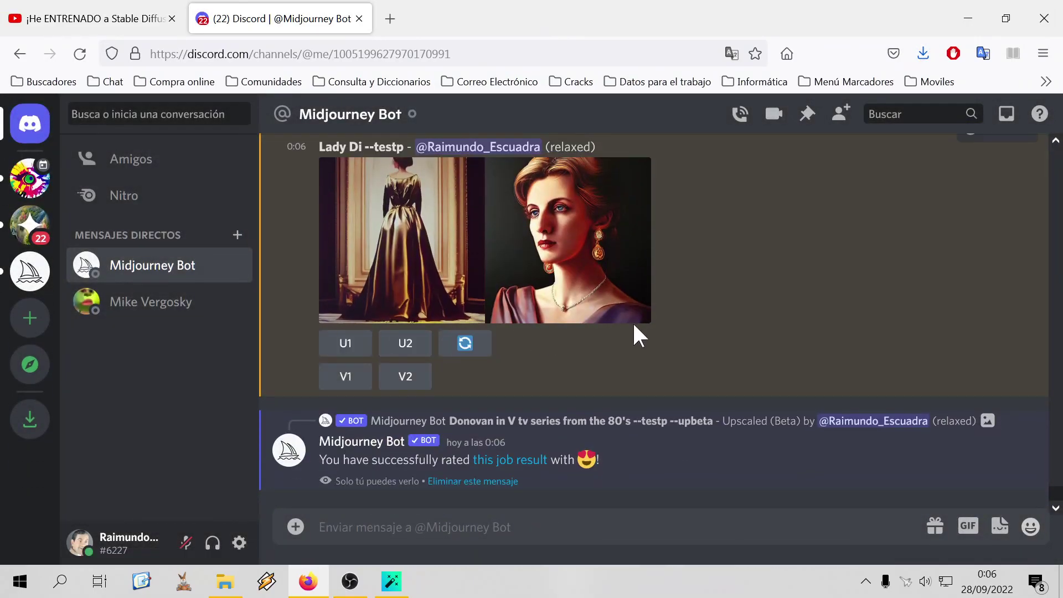
{"action": "left_click", "coordinate": [343, 267]}
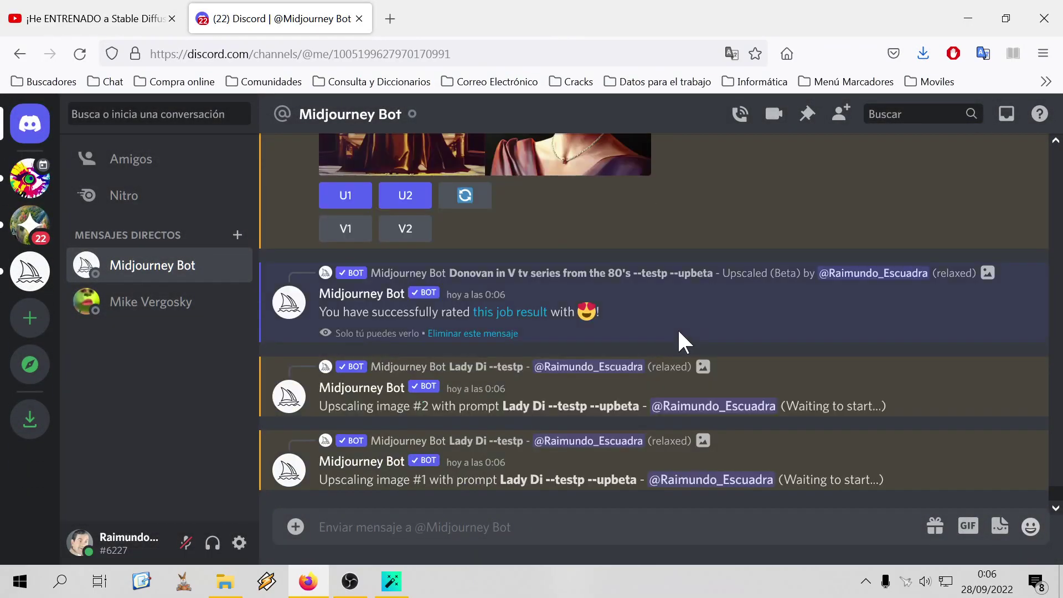
Request an upscale of the second variation in the "Donovan in V tv series from the 80's" result and check the job queue
{"action": "scroll", "coordinate": [636, 360], "scroll_direction": "up", "scroll_amount": 7}
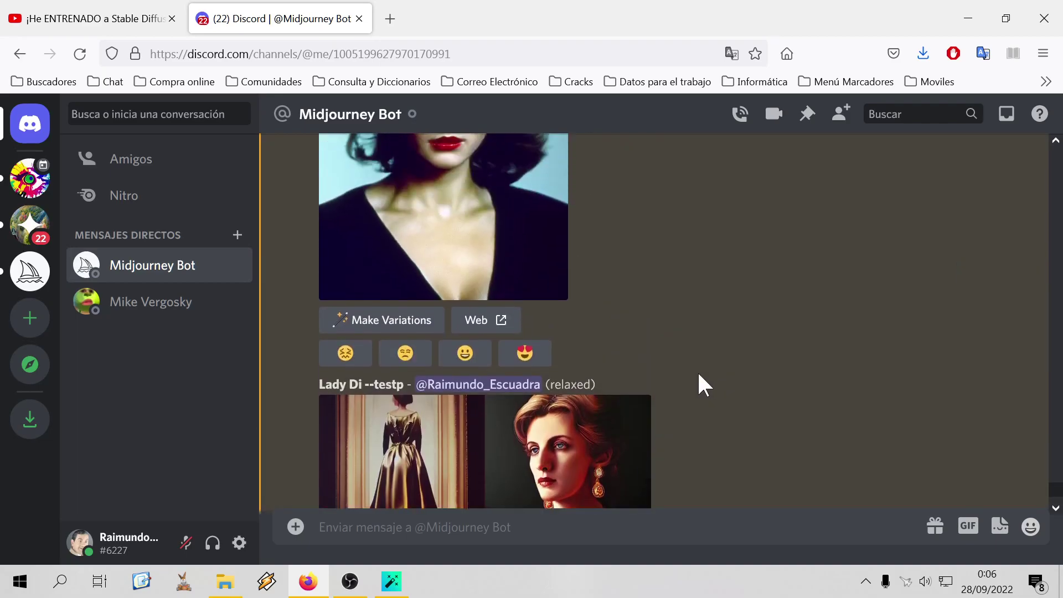
{"action": "scroll", "coordinate": [701, 370], "scroll_direction": "up", "scroll_amount": 3}
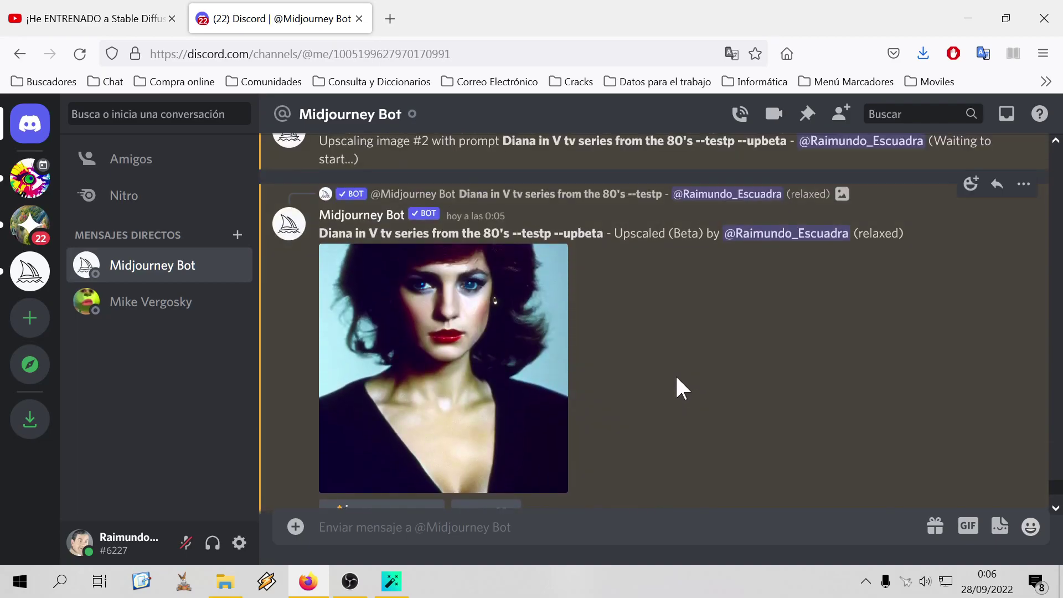
{"action": "scroll", "coordinate": [675, 382], "scroll_direction": "up", "scroll_amount": 4}
{"action": "scroll", "coordinate": [601, 381], "scroll_direction": "up", "scroll_amount": 5}
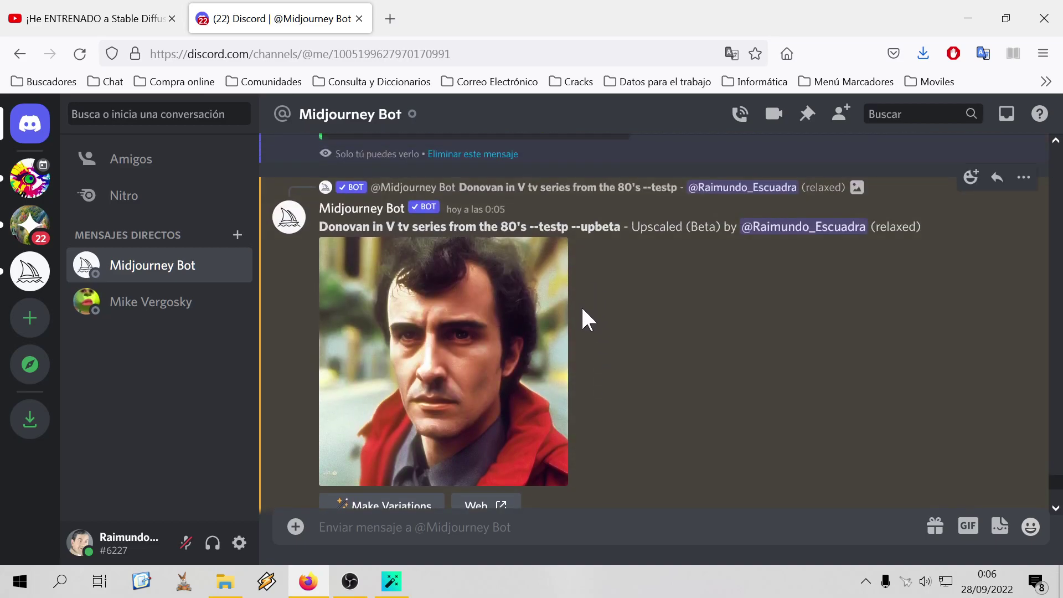
{"action": "scroll", "coordinate": [575, 276], "scroll_direction": "up", "scroll_amount": 4}
{"action": "scroll", "coordinate": [604, 249], "scroll_direction": "up", "scroll_amount": 5}
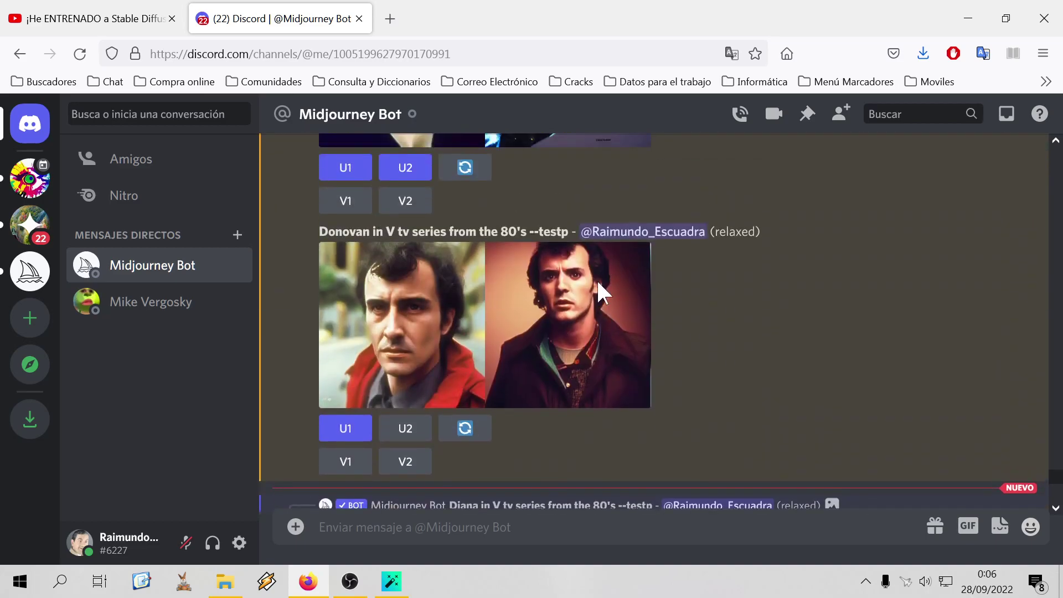
{"action": "left_click", "coordinate": [407, 429]}
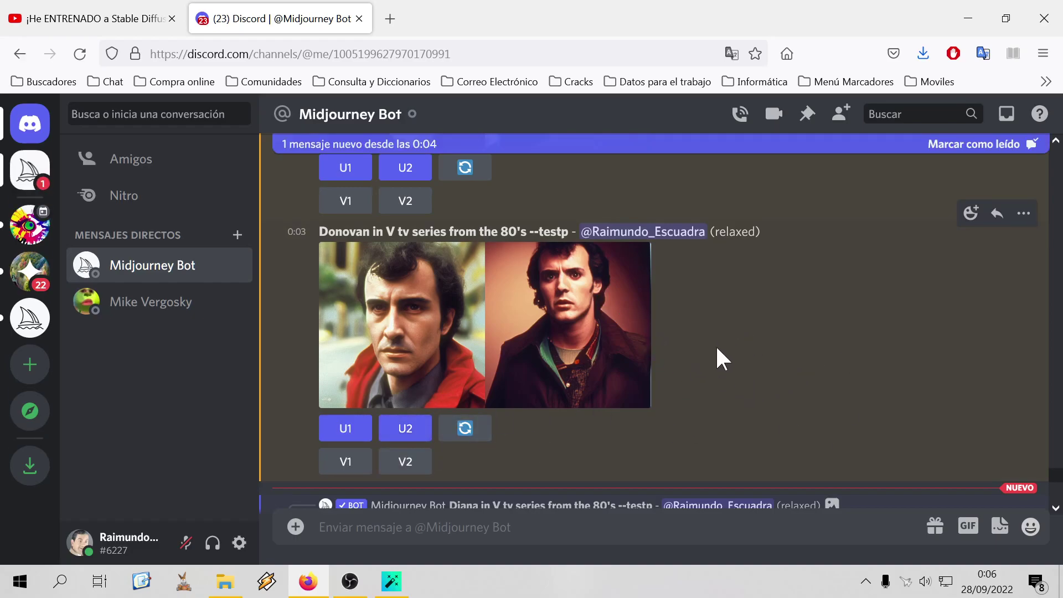
{"action": "scroll", "coordinate": [717, 348], "scroll_direction": "down", "scroll_amount": 15}
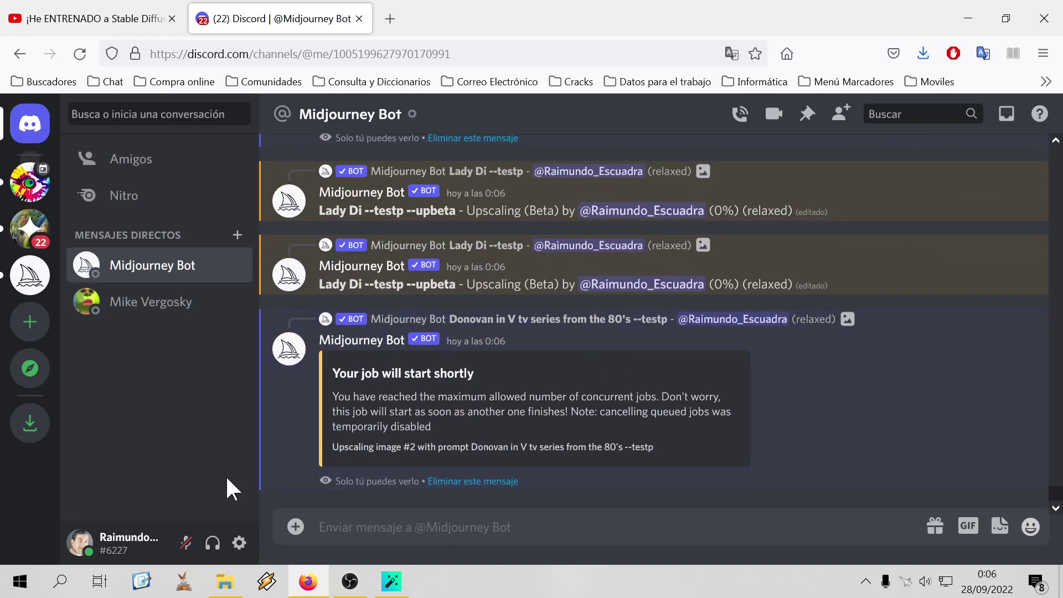
Switch to NMKD Stable Diffusion GUI, look through its settings, and close them without changes
{"action": "left_click", "coordinate": [391, 581]}
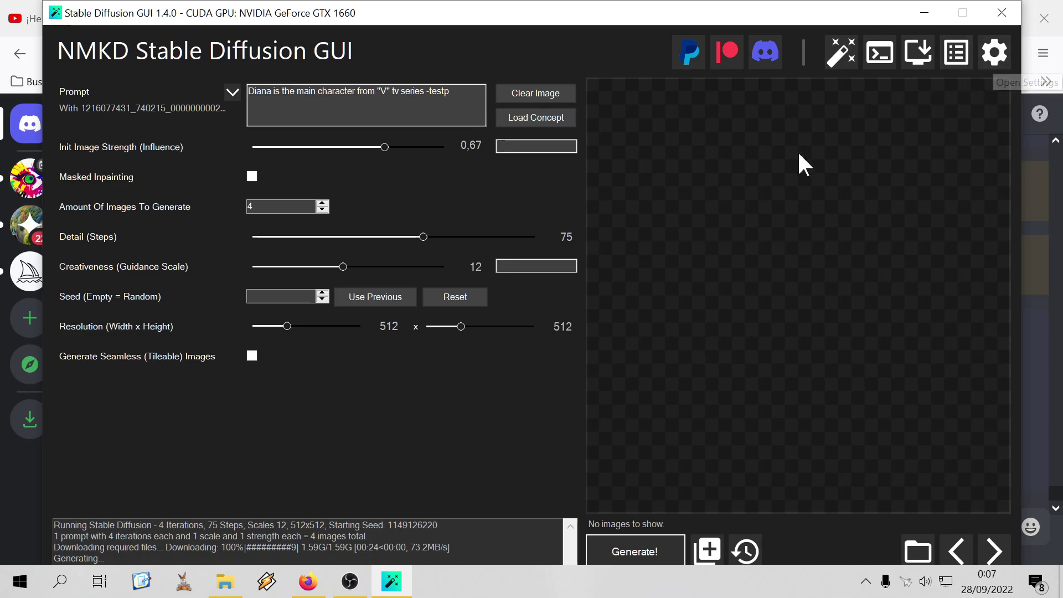
{"action": "left_click", "coordinate": [999, 49]}
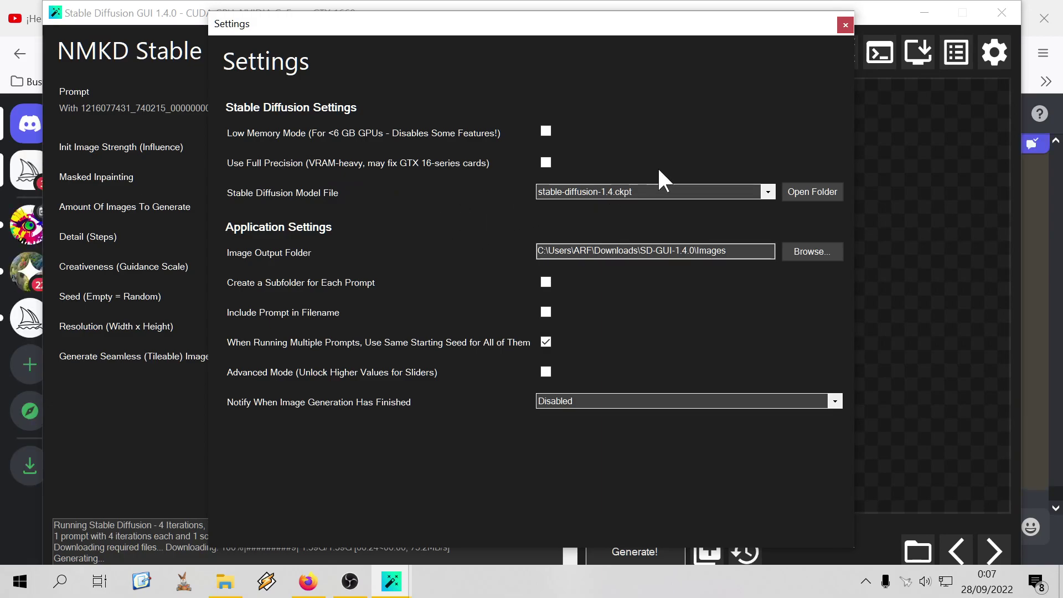
{"action": "left_click", "coordinate": [846, 24]}
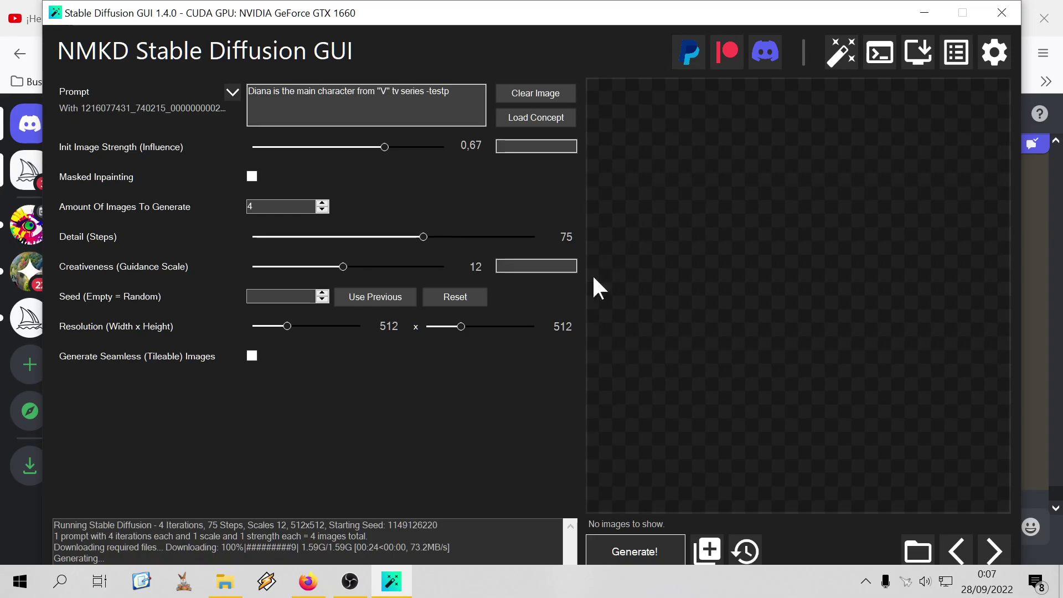
Switch to Firefox, save the original of the upscaled Lady Di gold-dress image as a PNG in the Midjourney folder, and close its tab and preview
{"action": "left_click", "coordinate": [310, 590]}
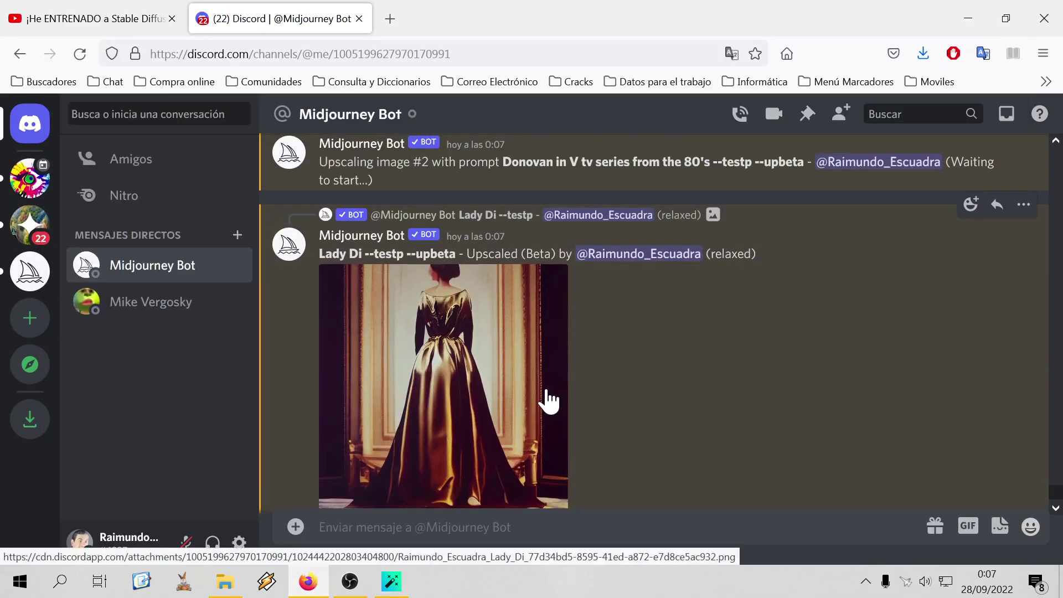
{"action": "left_click", "coordinate": [542, 399]}
{"action": "left_click", "coordinate": [401, 499]}
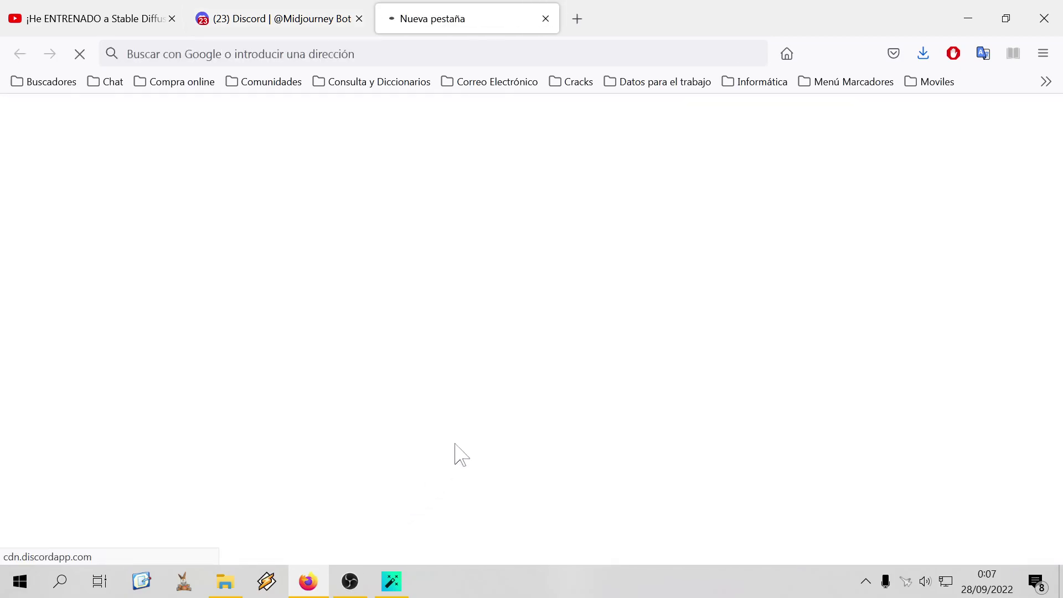
{"action": "right_click", "coordinate": [451, 277]}
{"action": "left_click", "coordinate": [475, 294]}
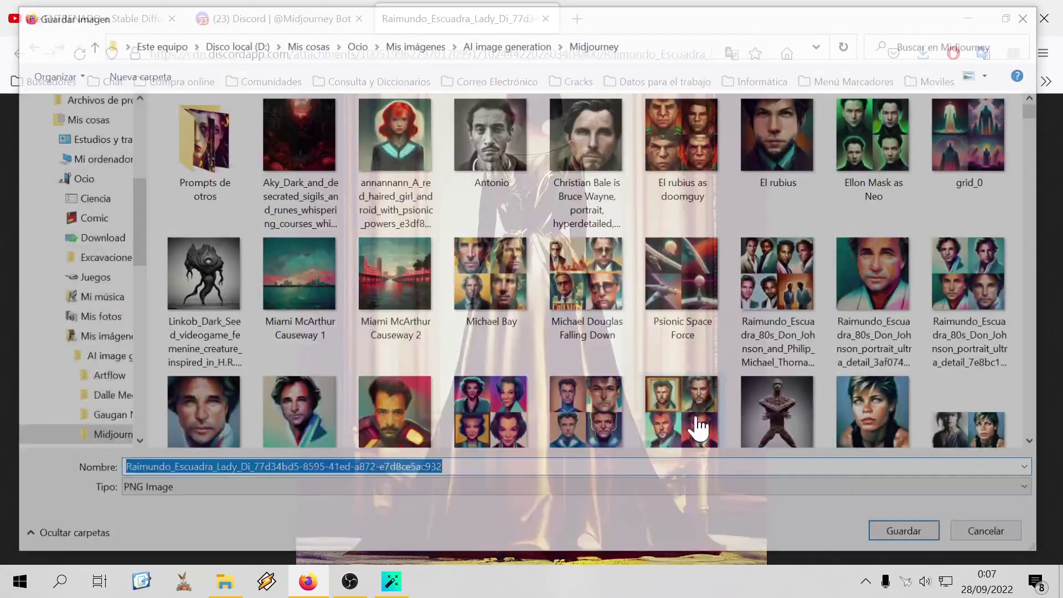
{"action": "left_click", "coordinate": [889, 533]}
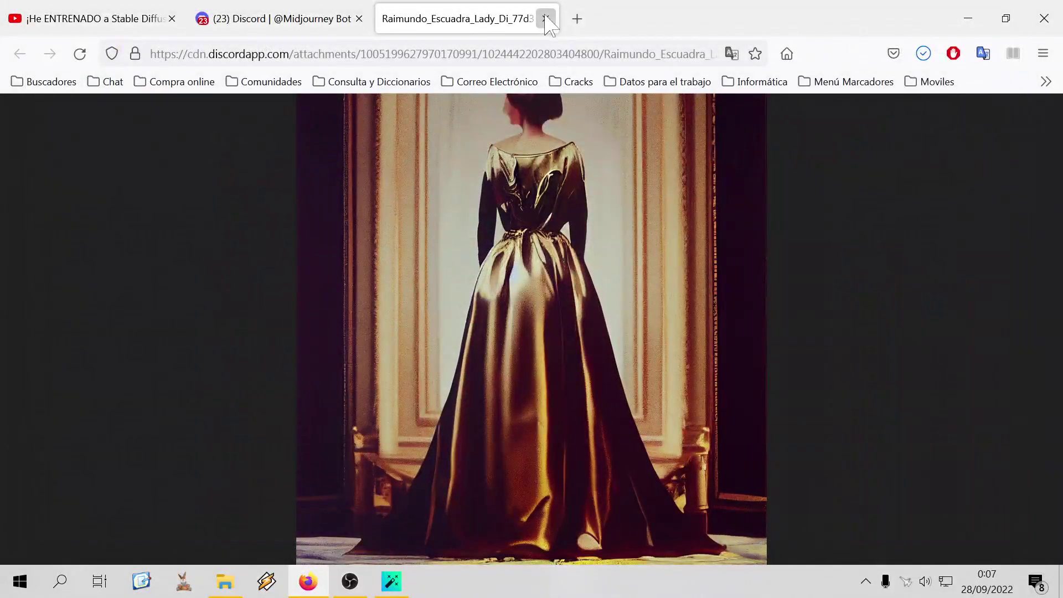
{"action": "left_click", "coordinate": [545, 19]}
{"action": "left_click", "coordinate": [782, 322]}
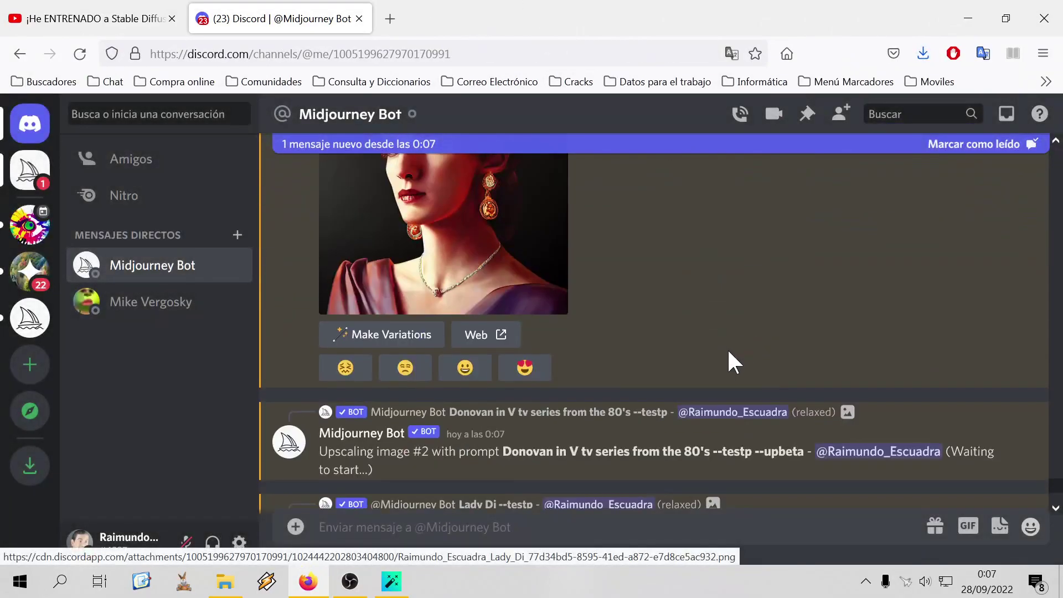
Open the original of the upscaled Lady Di portrait with earrings and save it as a PNG under its suggested name in the Midjourney folder
{"action": "left_click", "coordinate": [490, 344]}
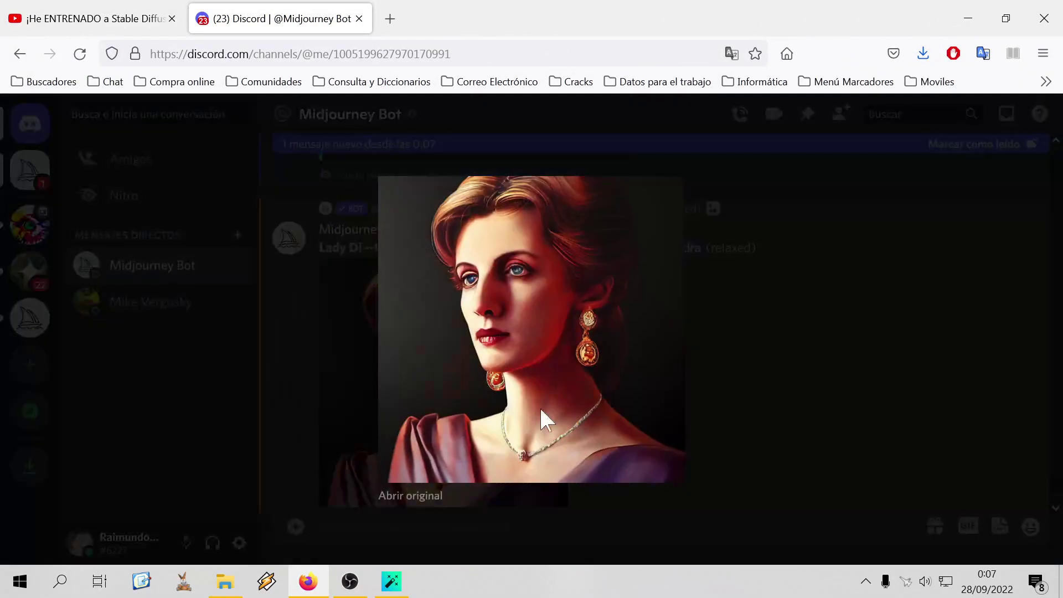
{"action": "left_click", "coordinate": [435, 500]}
{"action": "left_click", "coordinate": [488, 291]}
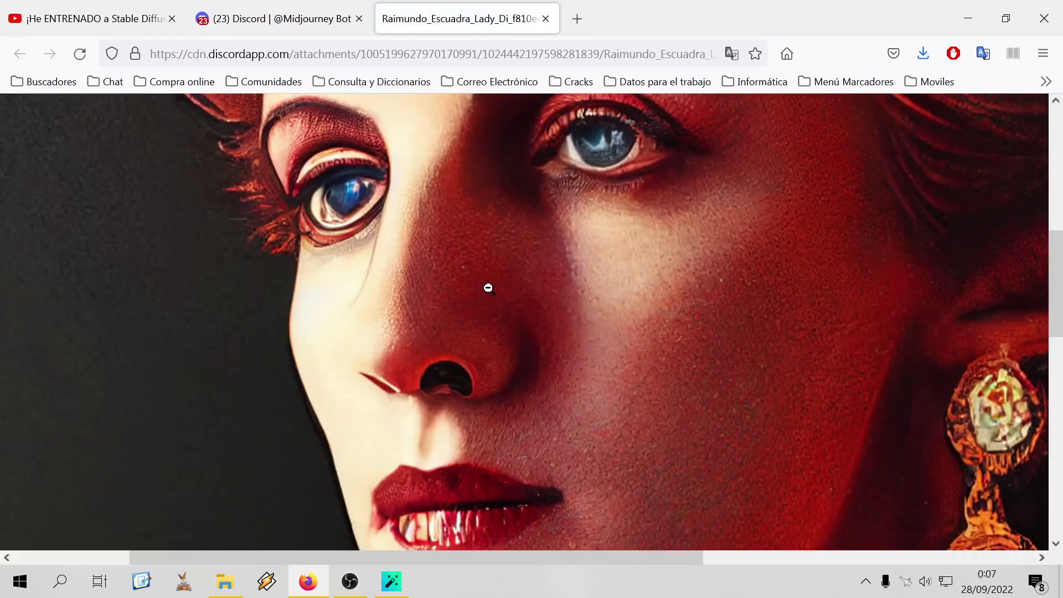
{"action": "right_click", "coordinate": [489, 292]}
{"action": "left_click", "coordinate": [515, 306]}
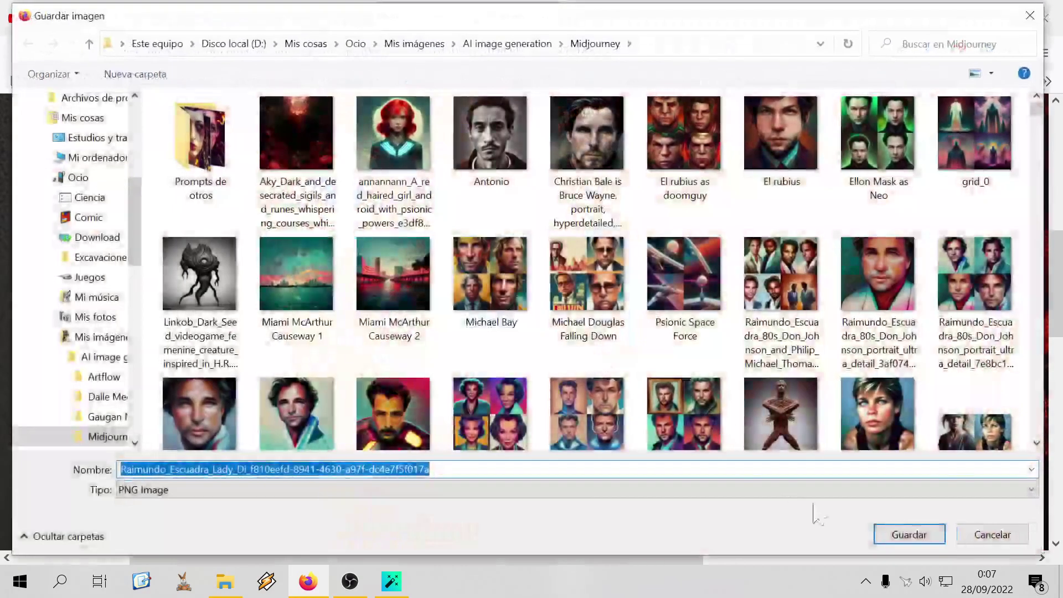
{"action": "left_click", "coordinate": [904, 536]}
Examine the earrings and eyes of the Lady Di portrait at full size, and close its tab and preview
{"action": "left_click", "coordinate": [629, 344]}
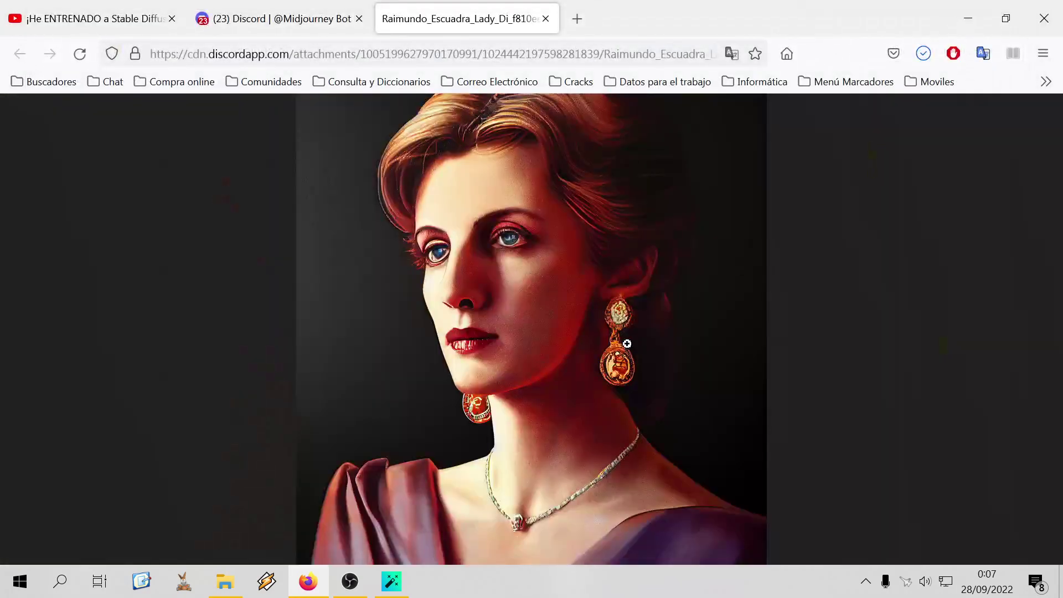
{"action": "left_click", "coordinate": [623, 367]}
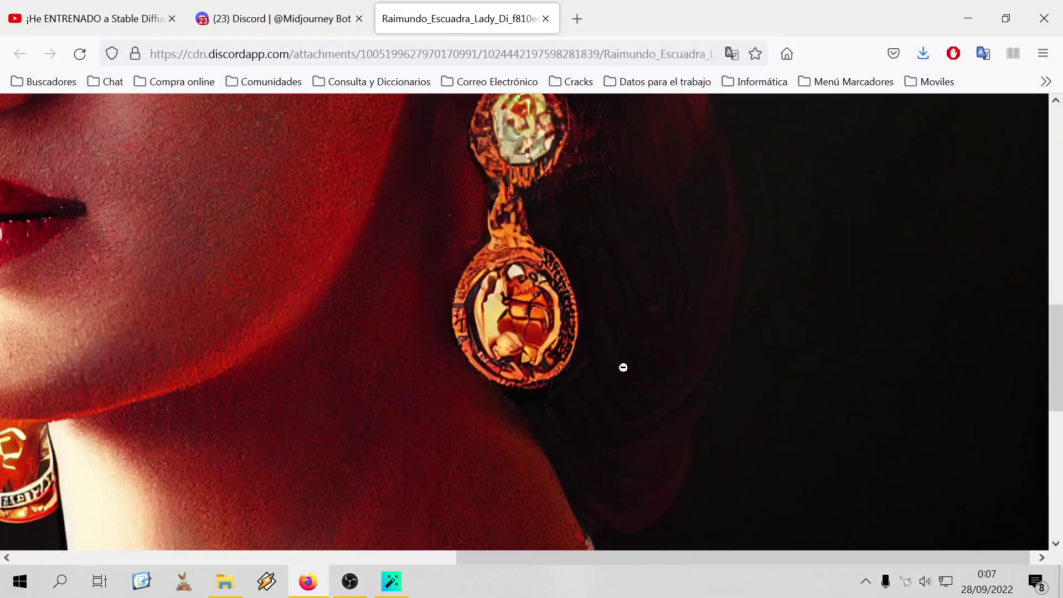
{"action": "left_click", "coordinate": [500, 286]}
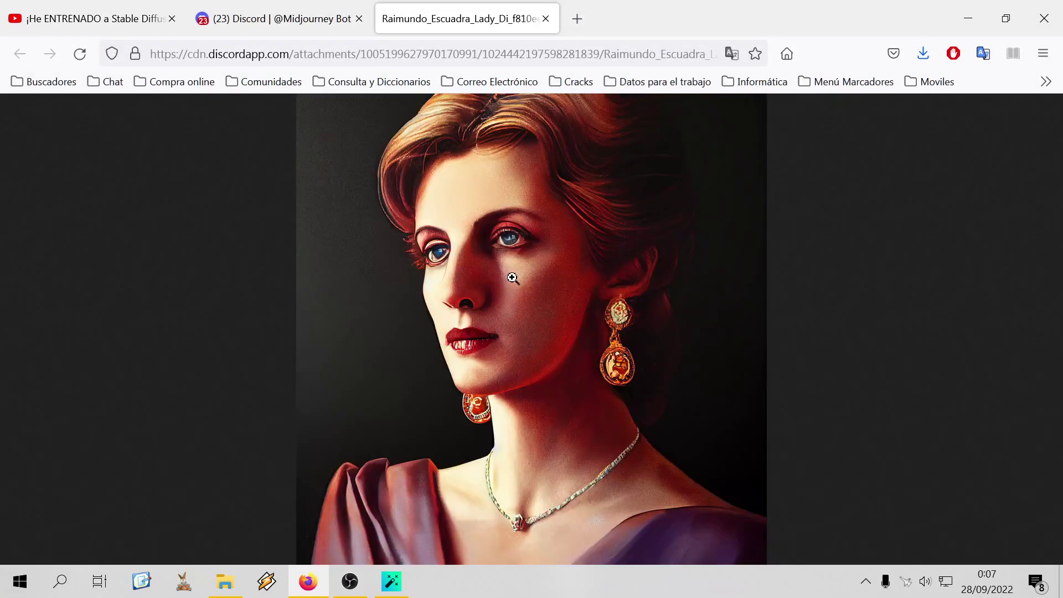
{"action": "left_click", "coordinate": [474, 238]}
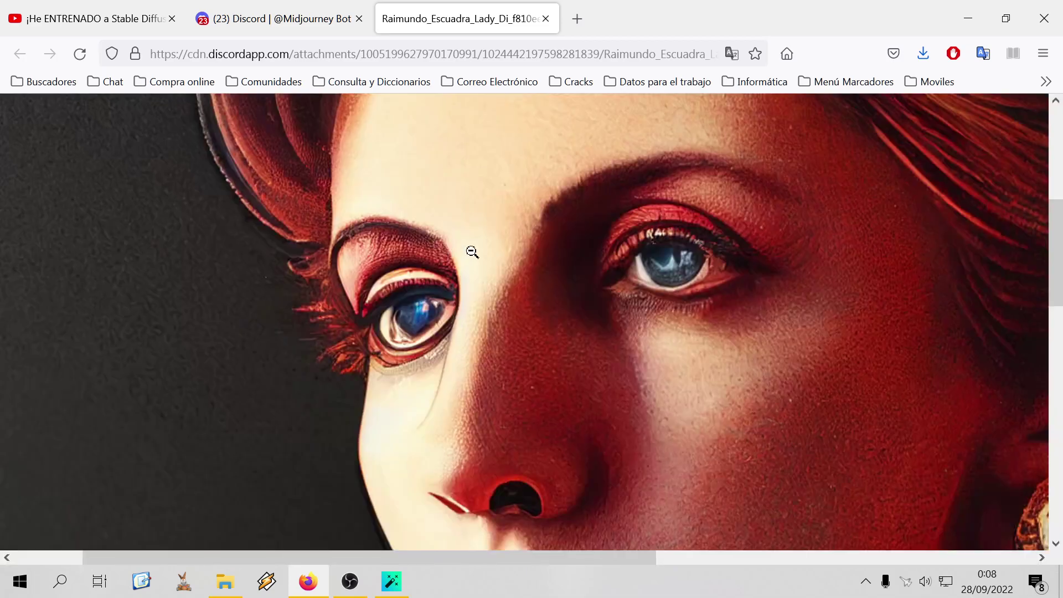
{"action": "left_click", "coordinate": [575, 307]}
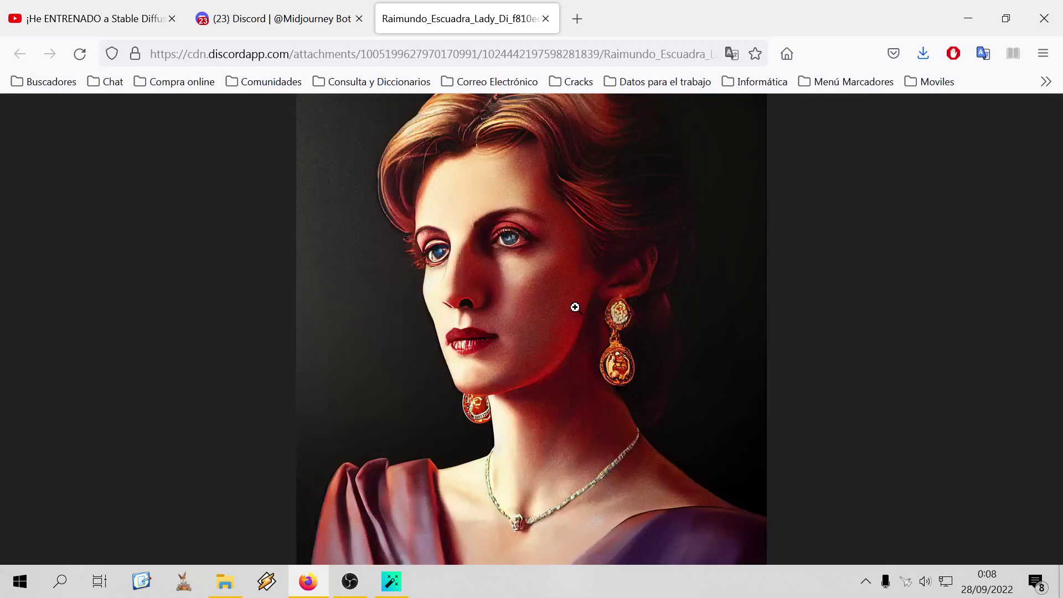
{"action": "left_click", "coordinate": [551, 20]}
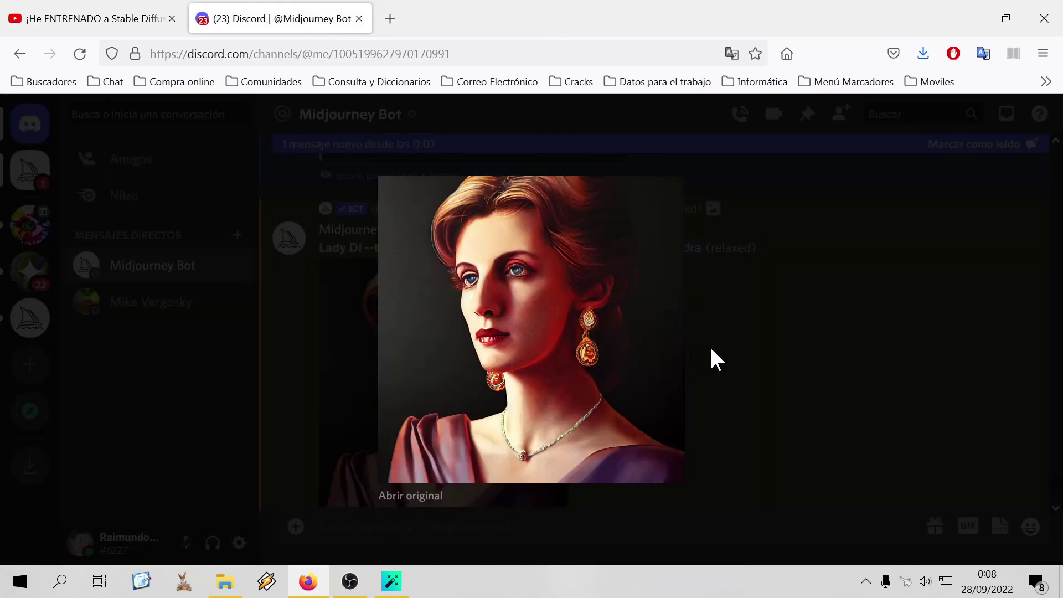
{"action": "left_click", "coordinate": [714, 352]}
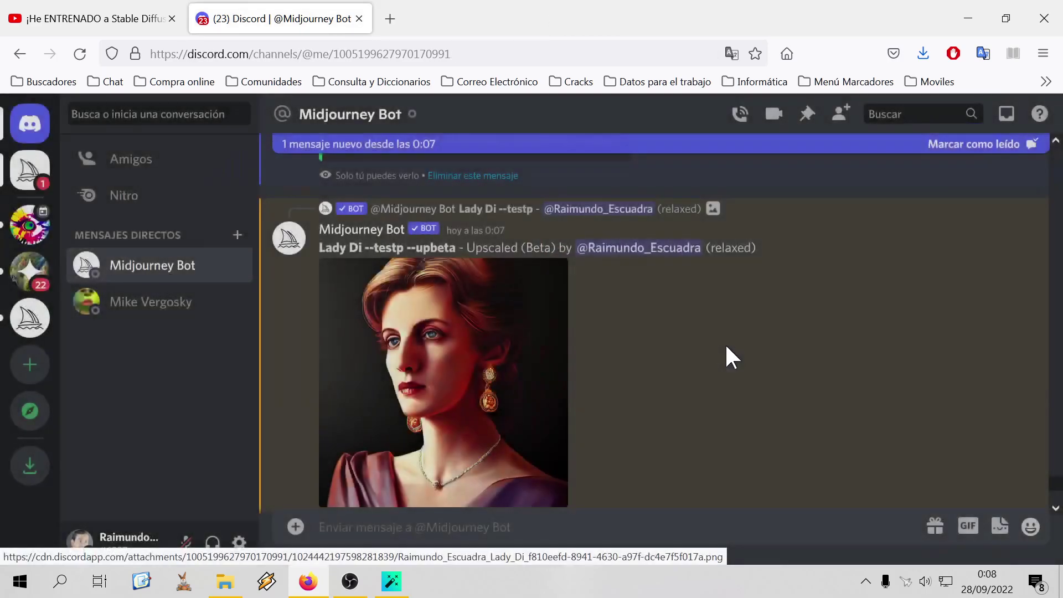
Open the original of the newly upscaled short-haired Diana in V image and inspect her face at full size
{"action": "scroll", "coordinate": [614, 421], "scroll_direction": "up", "scroll_amount": 10}
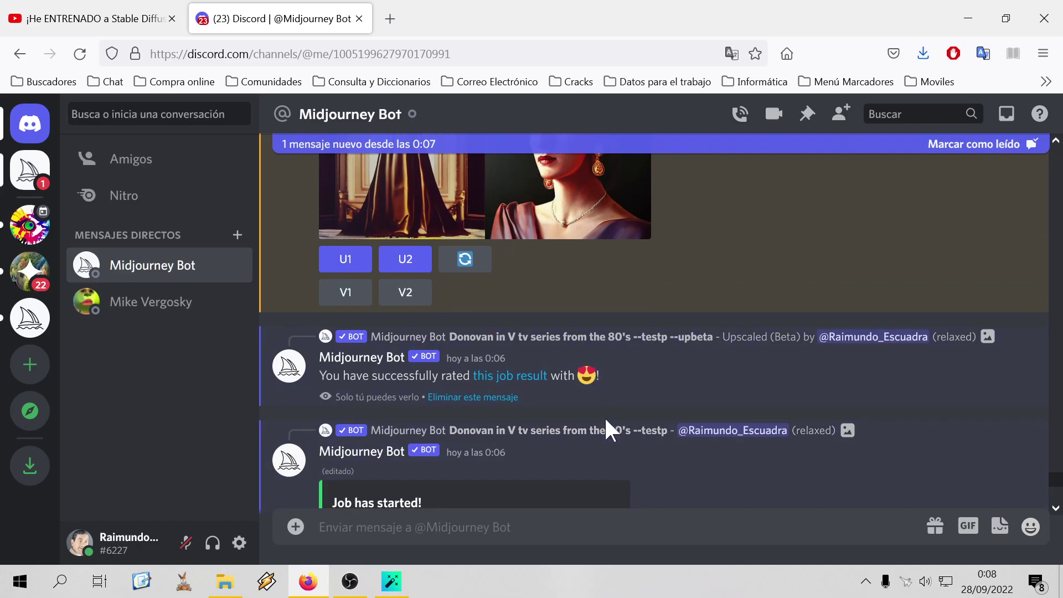
{"action": "scroll", "coordinate": [603, 416], "scroll_direction": "down", "scroll_amount": 8}
{"action": "scroll", "coordinate": [605, 422], "scroll_direction": "down", "scroll_amount": 6}
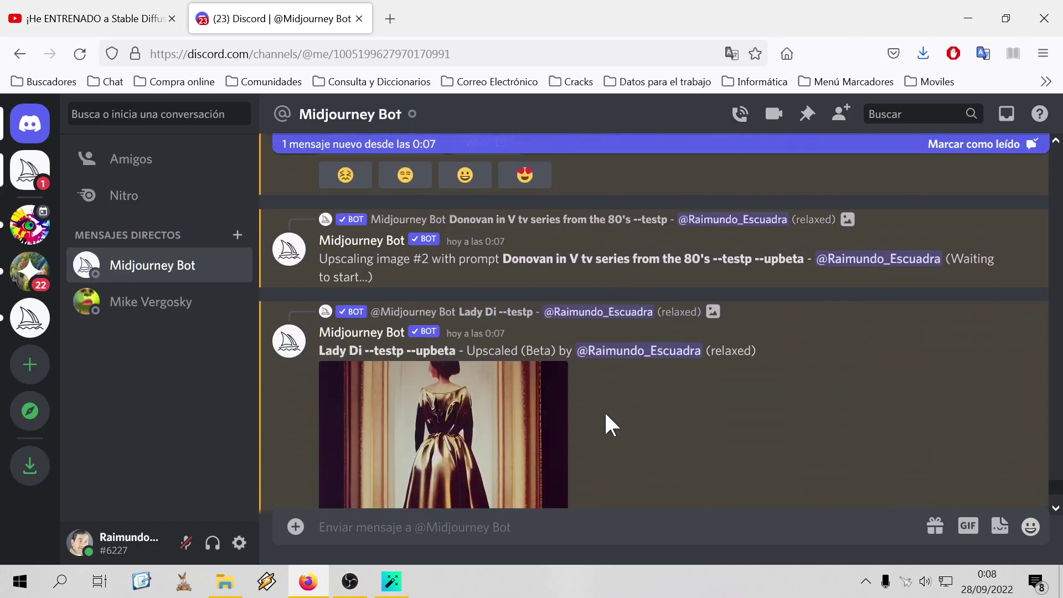
{"action": "scroll", "coordinate": [522, 321], "scroll_direction": "up", "scroll_amount": 3}
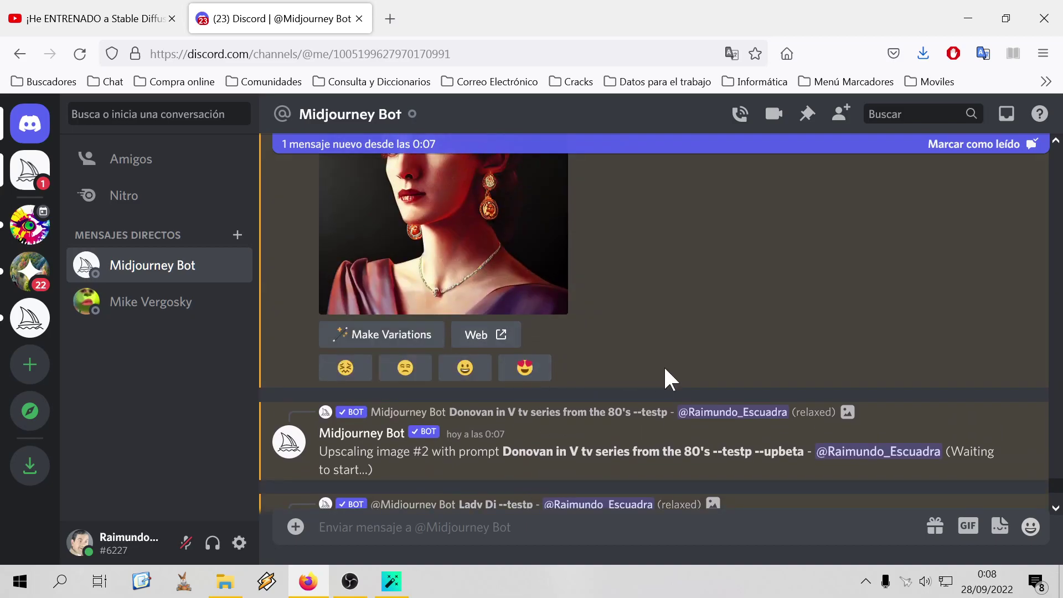
{"action": "scroll", "coordinate": [667, 372], "scroll_direction": "down", "scroll_amount": 6}
{"action": "scroll", "coordinate": [668, 373], "scroll_direction": "down", "scroll_amount": 4}
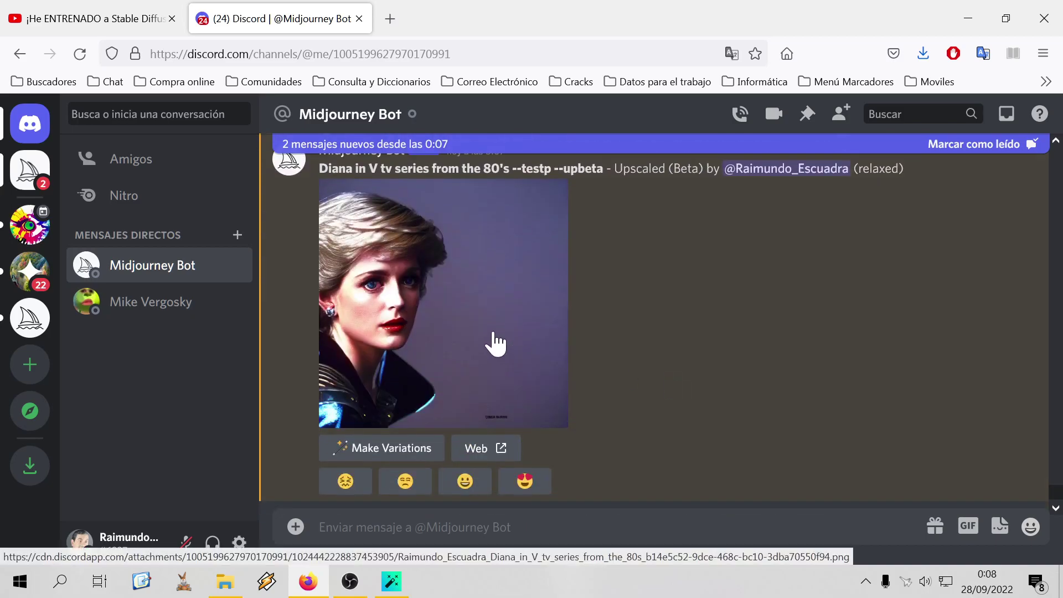
{"action": "left_click", "coordinate": [494, 344]}
{"action": "left_click", "coordinate": [406, 496]}
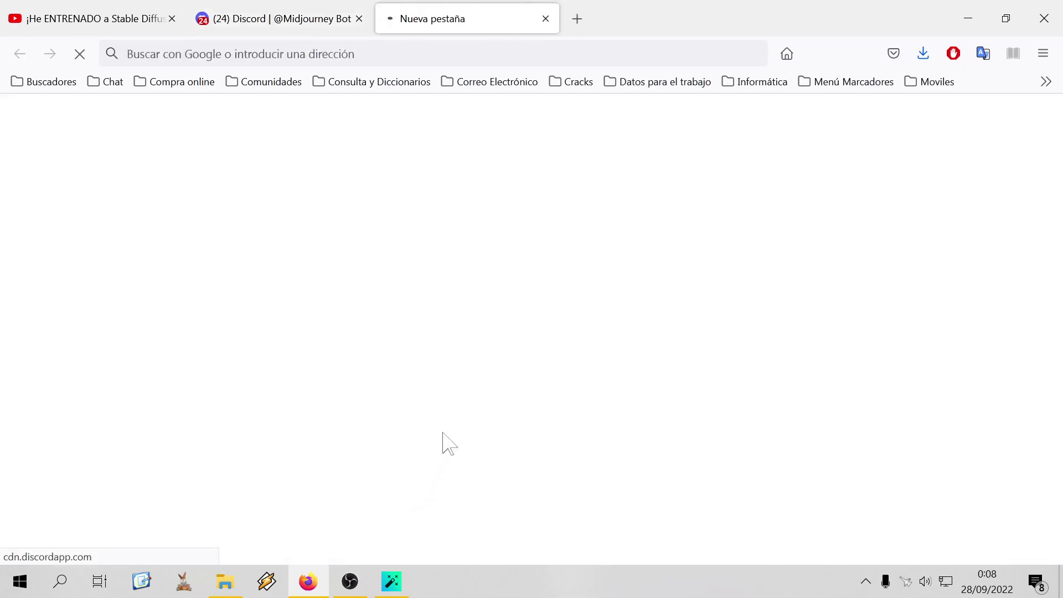
{"action": "left_click", "coordinate": [440, 313]}
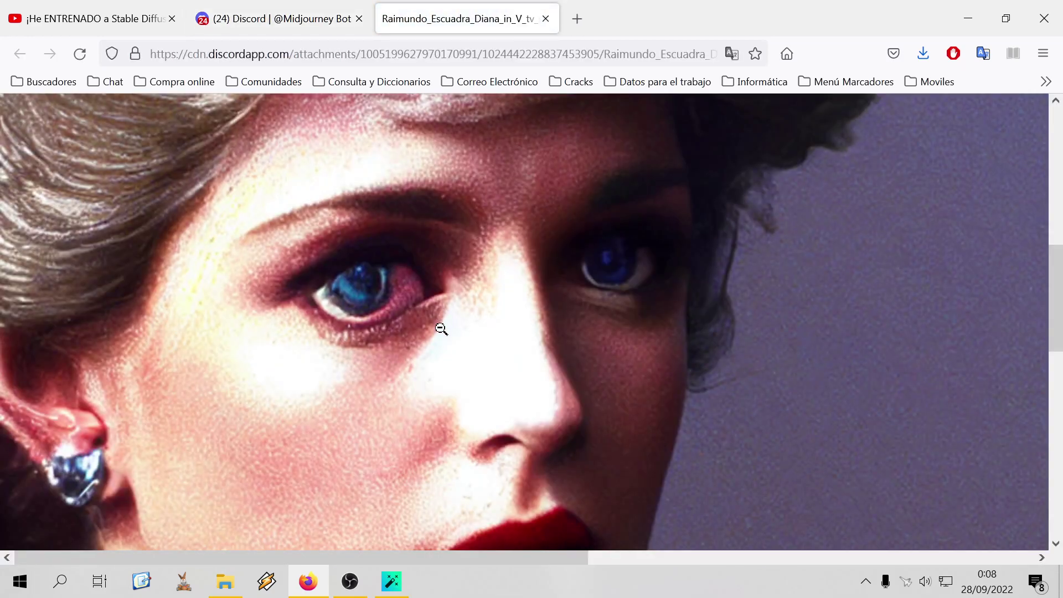
{"action": "left_click", "coordinate": [441, 329]}
Save the short-haired Diana in V image as a PNG under its suggested name in the Midjourney folder, and close its tab and preview
{"action": "right_click", "coordinate": [446, 328]}
{"action": "left_click", "coordinate": [526, 344]}
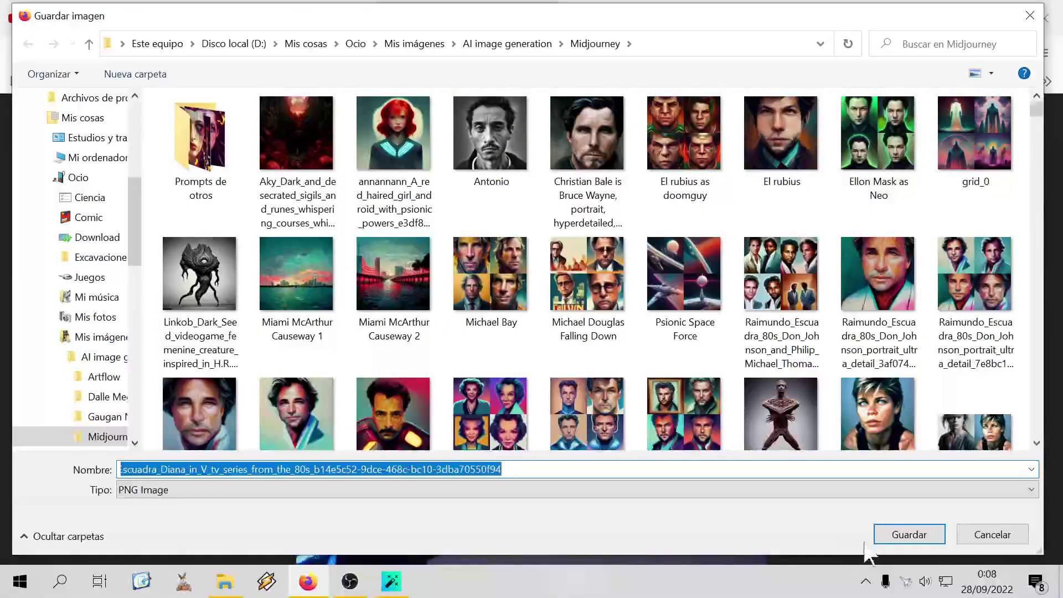
{"action": "left_click", "coordinate": [886, 536]}
{"action": "left_click", "coordinate": [543, 19]}
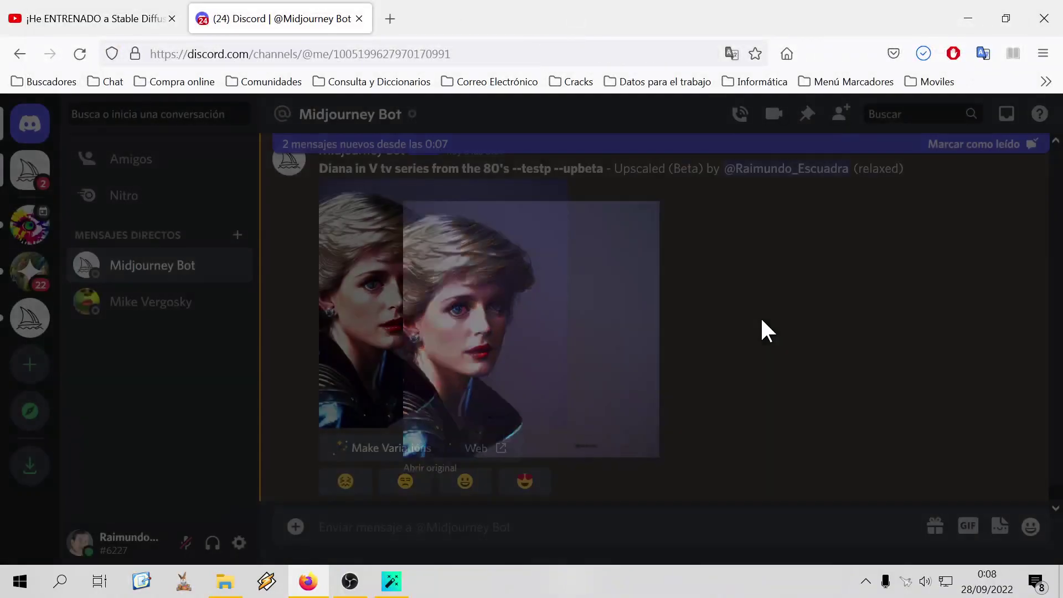
{"action": "left_click", "coordinate": [762, 321]}
{"action": "scroll", "coordinate": [681, 354], "scroll_direction": "up", "scroll_amount": 5}
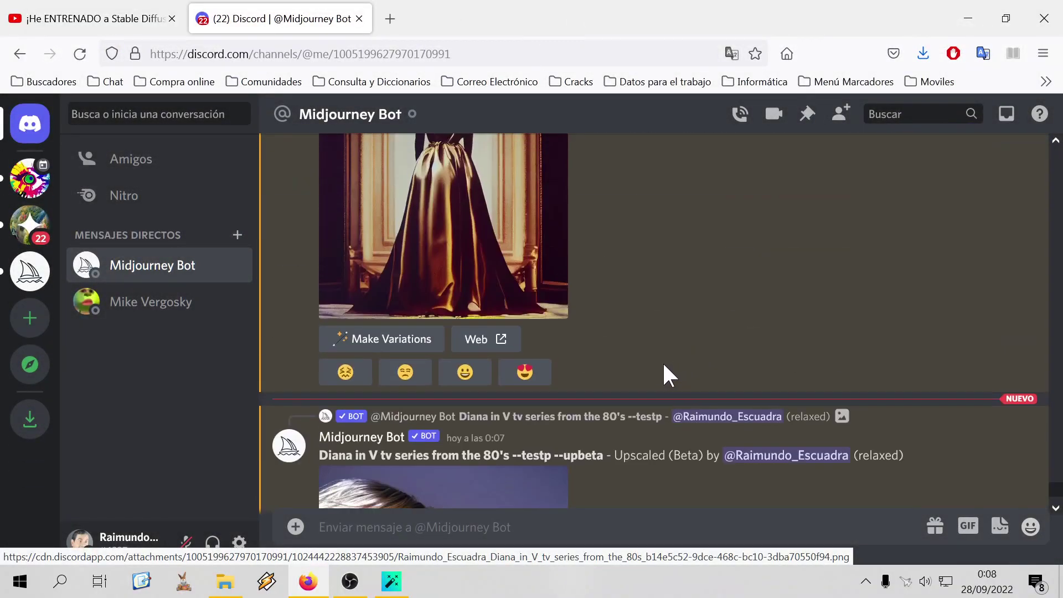
{"action": "scroll", "coordinate": [665, 366], "scroll_direction": "down", "scroll_amount": 6}
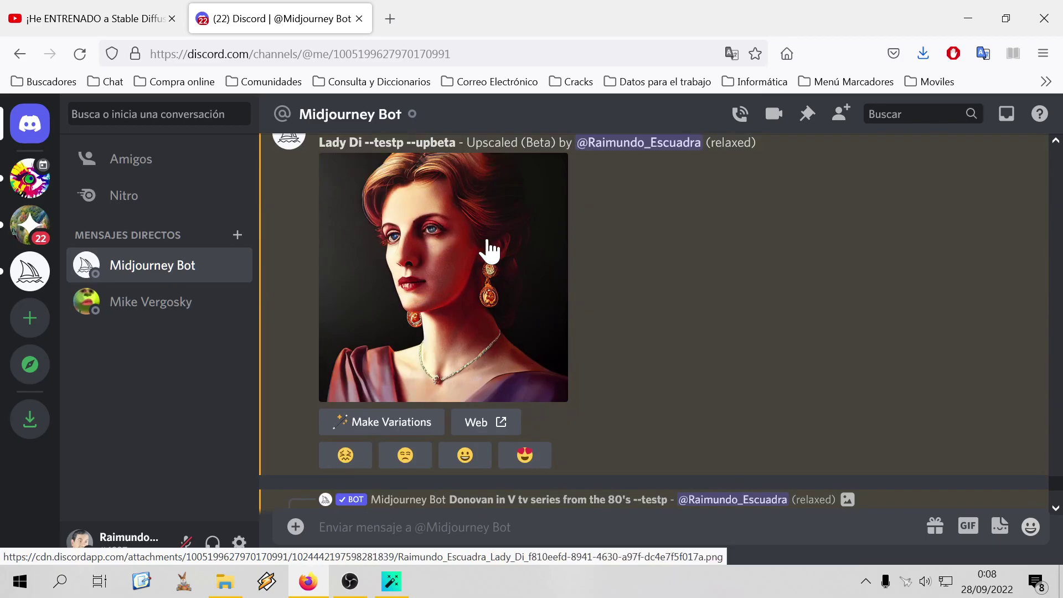
{"action": "scroll", "coordinate": [636, 344], "scroll_direction": "down", "scroll_amount": 10}
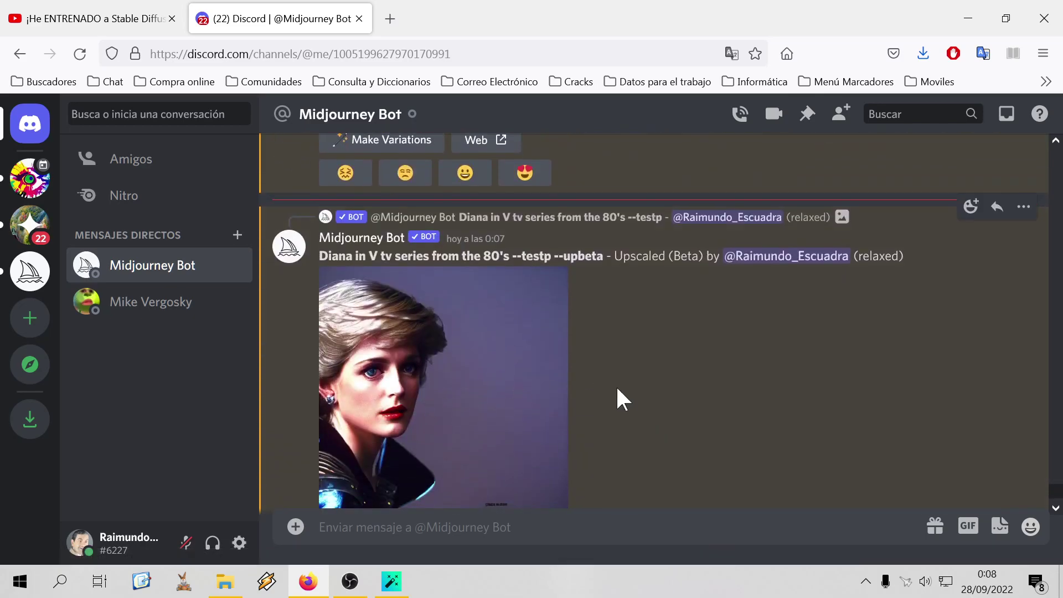
Switch to NMKD Stable Diffusion GUI, replace "-testp" in the prompt with "hyperdetailed, photorrealism, cinematic, 8k", and start generating the images
{"action": "scroll", "coordinate": [626, 407], "scroll_direction": "down", "scroll_amount": 4}
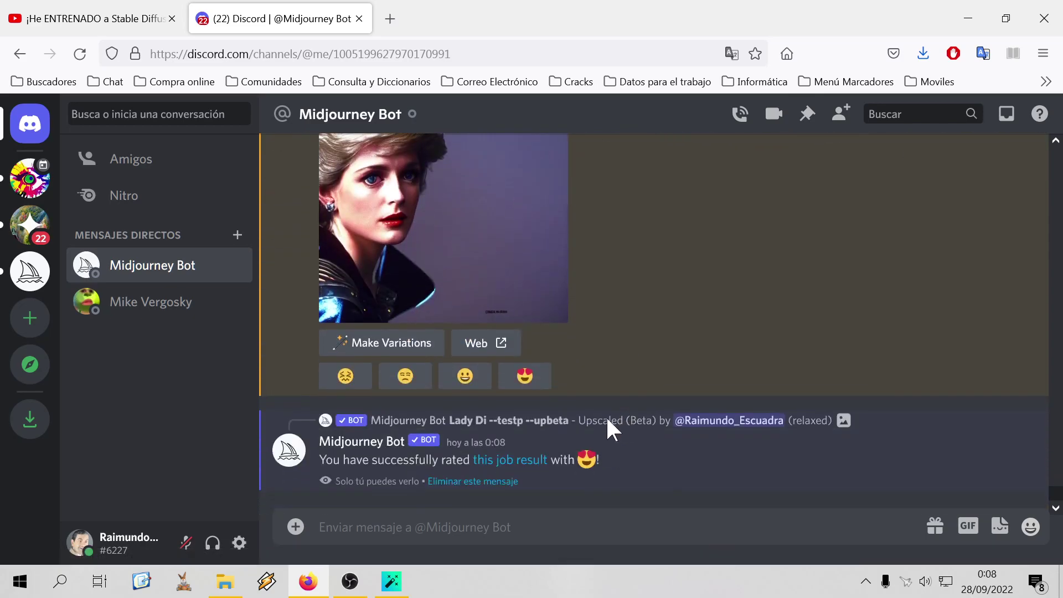
{"action": "left_click", "coordinate": [398, 582]}
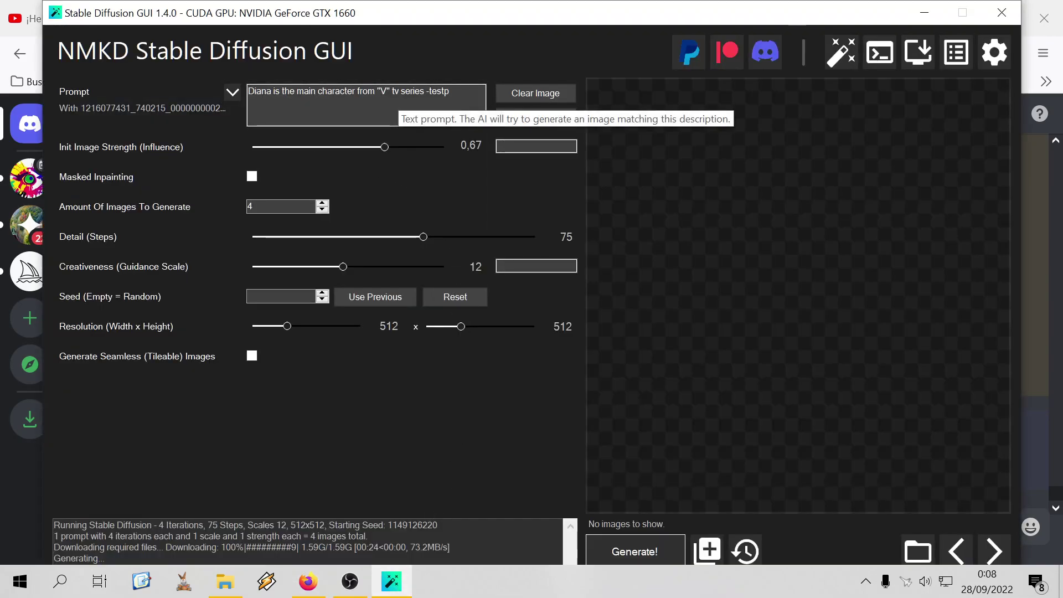
{"action": "double_click", "coordinate": [439, 90]}
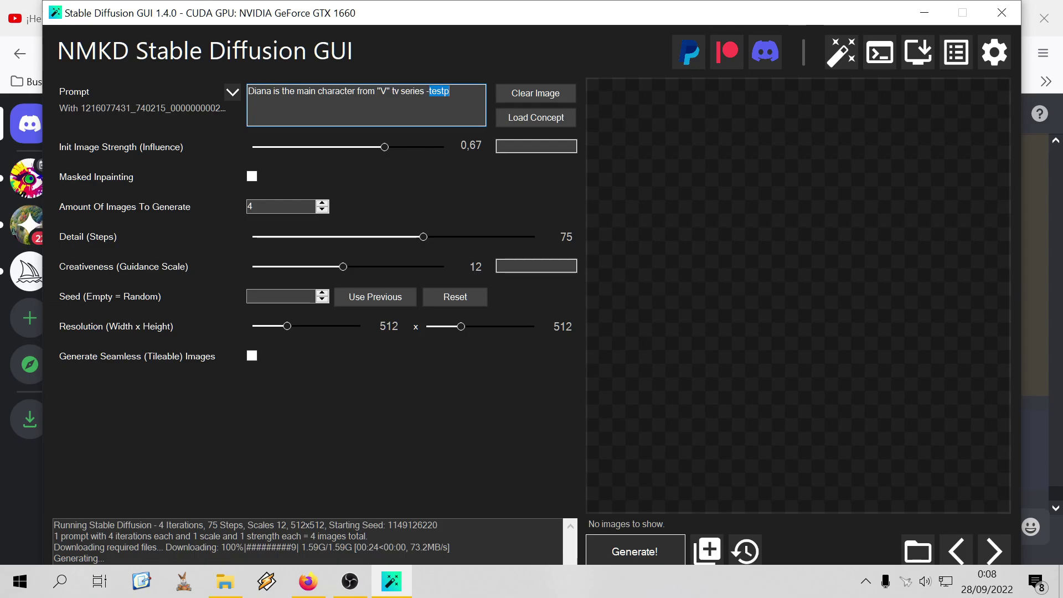
{"action": "key", "text": "BackSpace"}
{"action": "type", "text": "hyperdetailed, photorealis,"}
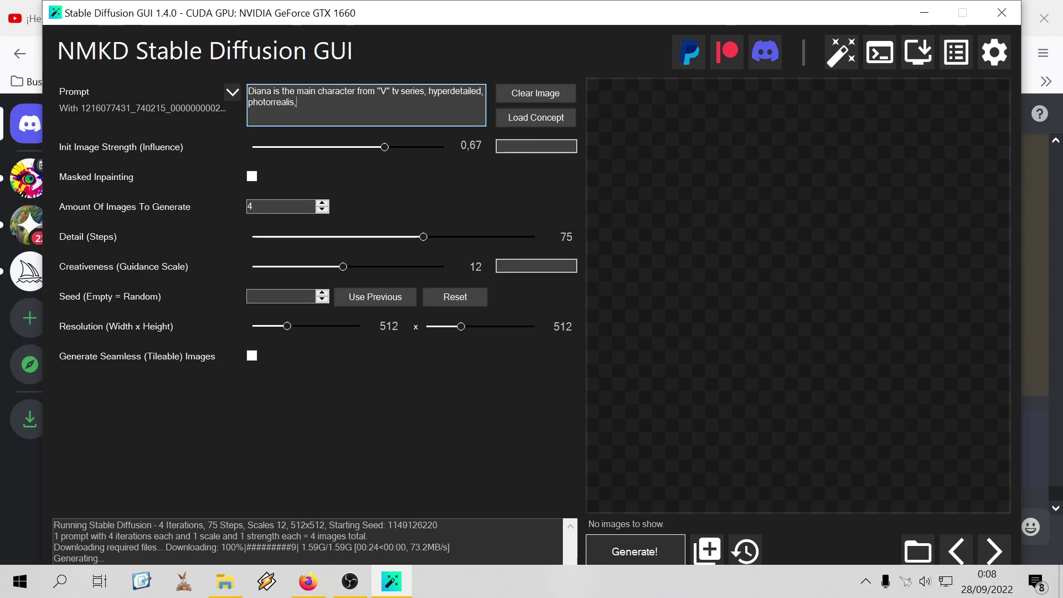
{"action": "key", "text": "BackSpace"}
{"action": "type", "text": "m, cinematic, 8k"}
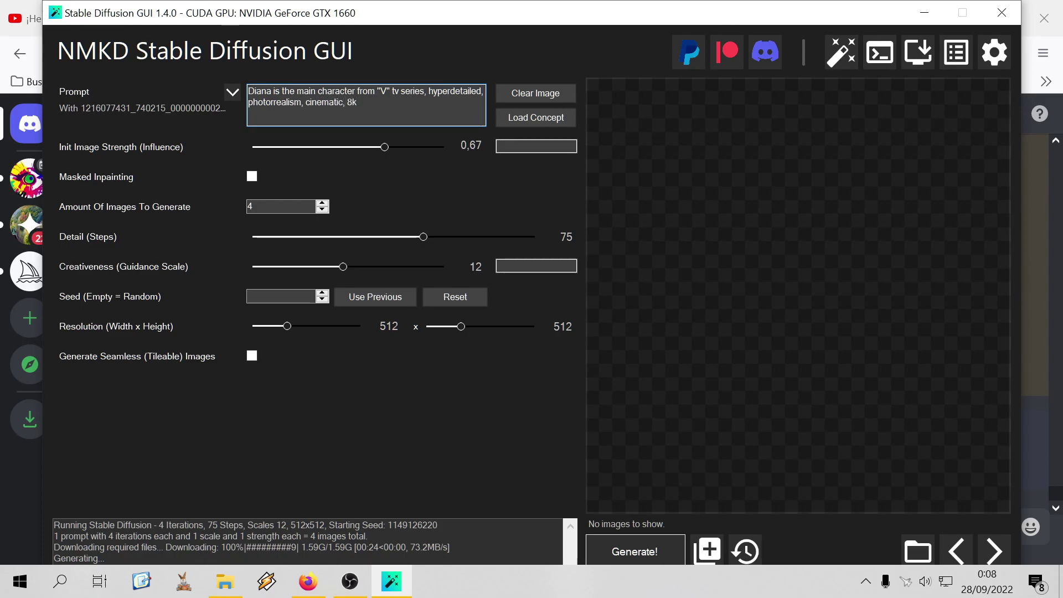
{"action": "left_click", "coordinate": [634, 551]}
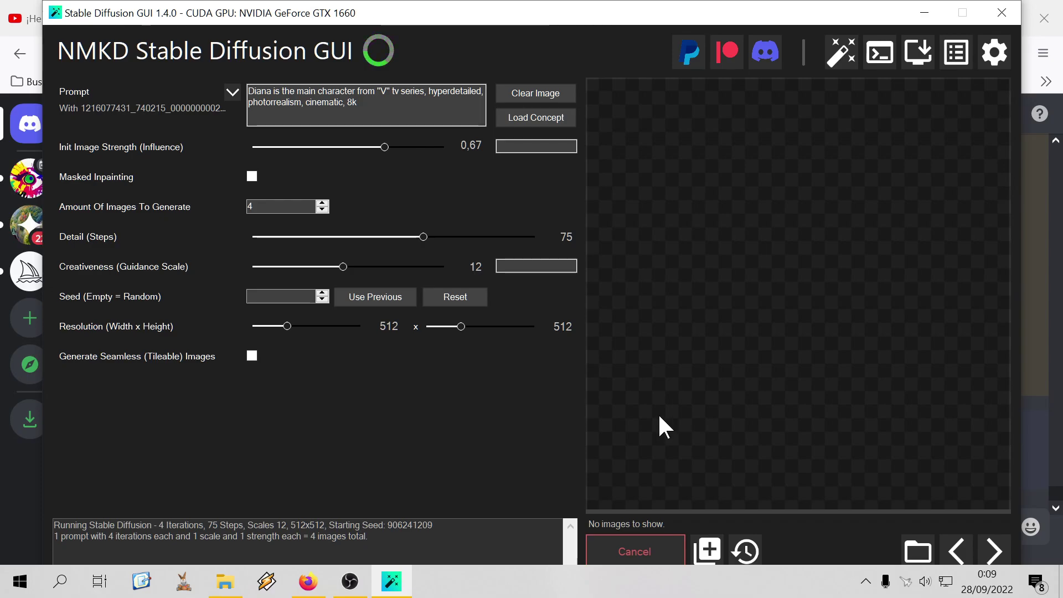
Switch to Firefox and close the Discord and YouTube tabs
{"action": "left_click", "coordinate": [308, 582]}
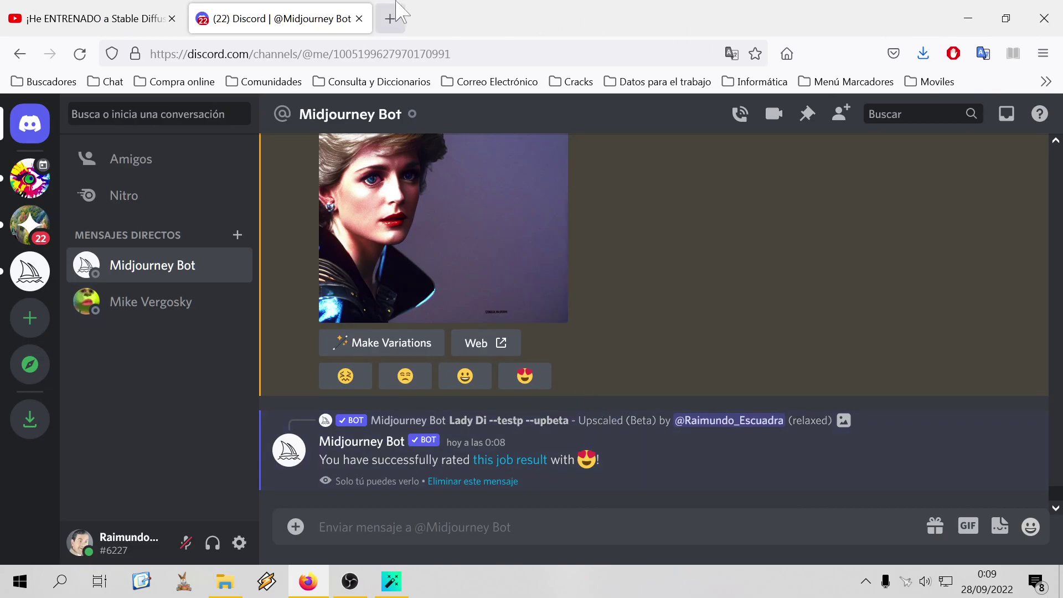
{"action": "left_click", "coordinate": [362, 19]}
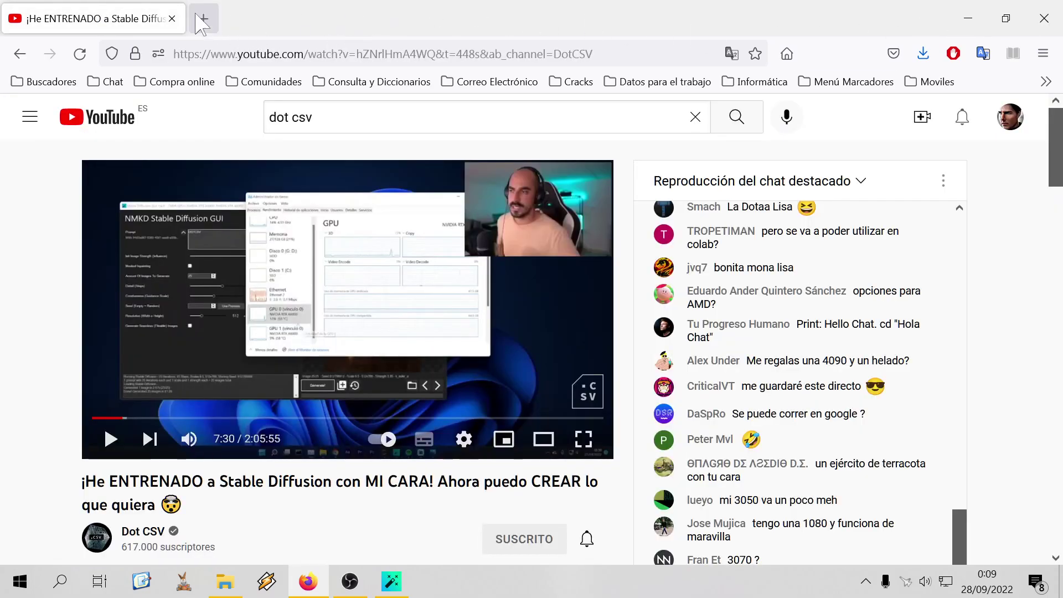
{"action": "left_click", "coordinate": [172, 19]}
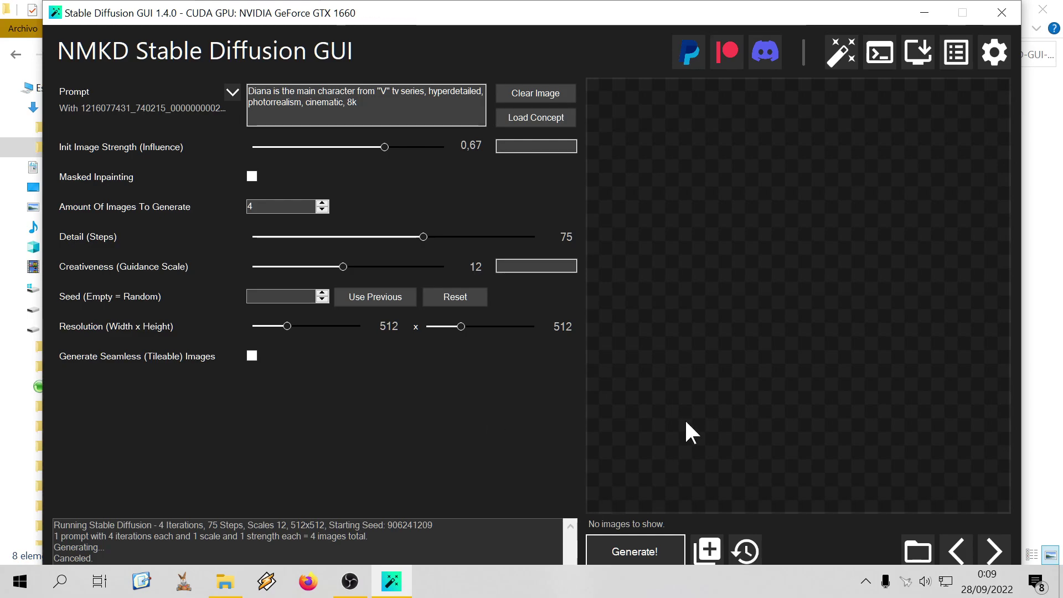
Try to maximize the Stable Diffusion window, and shift it slightly sideways
{"action": "double_click", "coordinate": [666, 18]}
{"action": "double_click", "coordinate": [672, 12]}
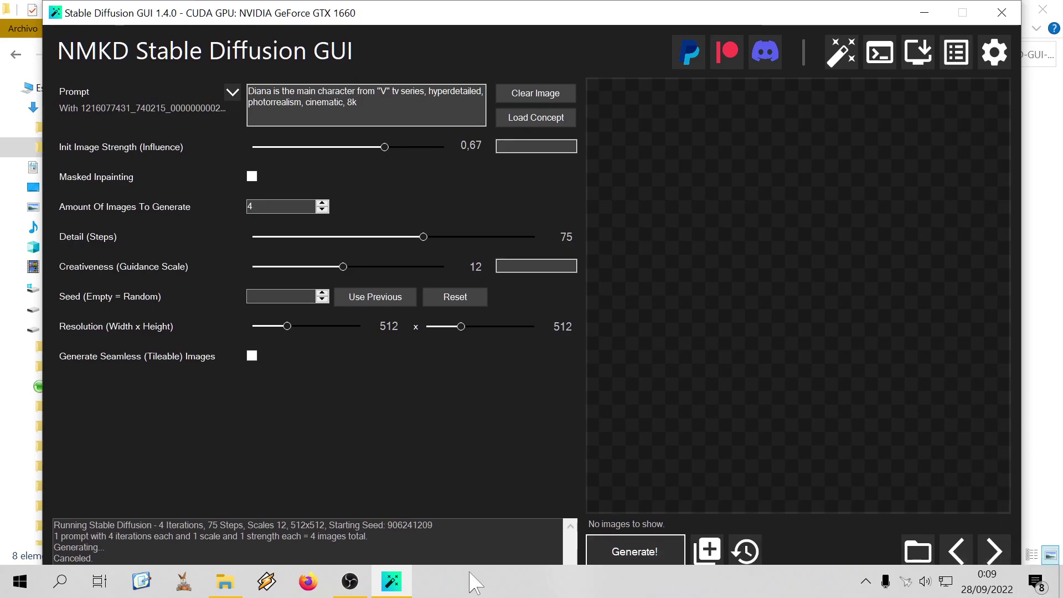
{"action": "left_click_drag", "start_coordinate": [368, 17], "coordinate": [382, 19]}
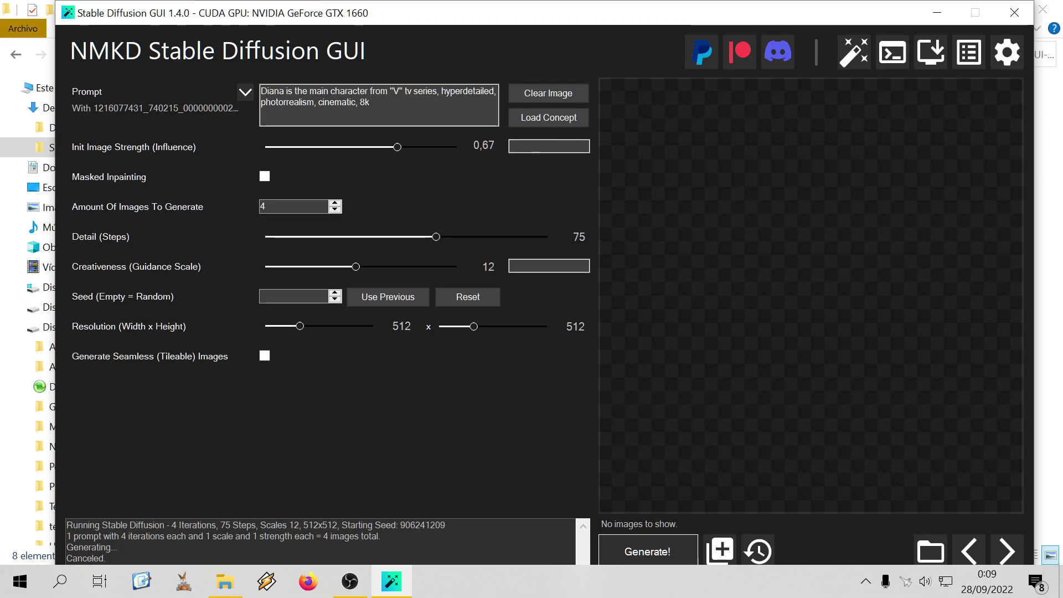
Unlock the Windows taskbar in its settings, close them and check the taskbar options
{"action": "right_click", "coordinate": [542, 587]}
{"action": "left_click", "coordinate": [625, 568]}
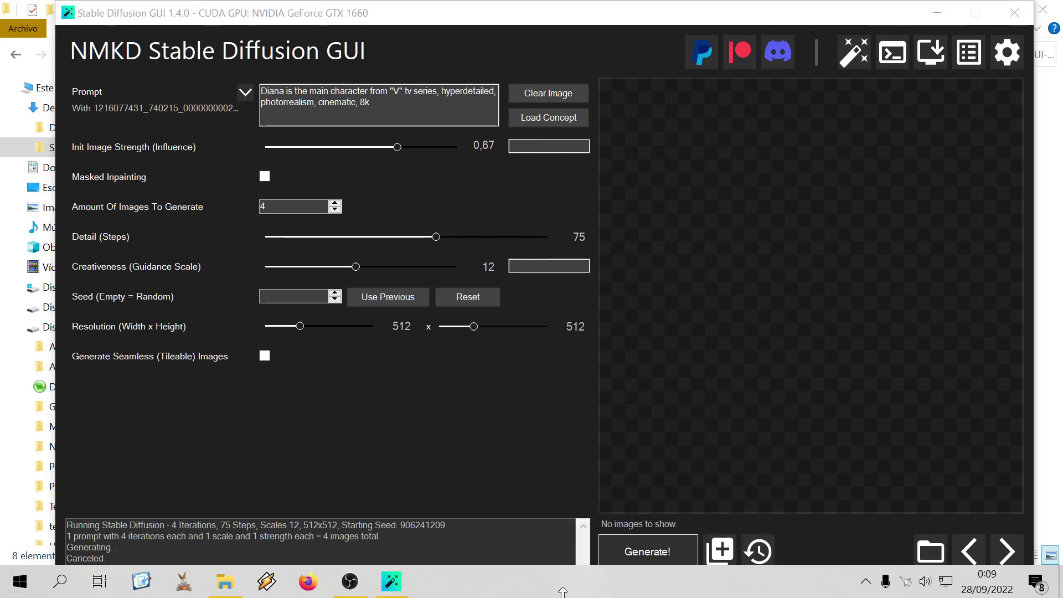
{"action": "right_click", "coordinate": [551, 587]}
{"action": "left_click", "coordinate": [574, 527]}
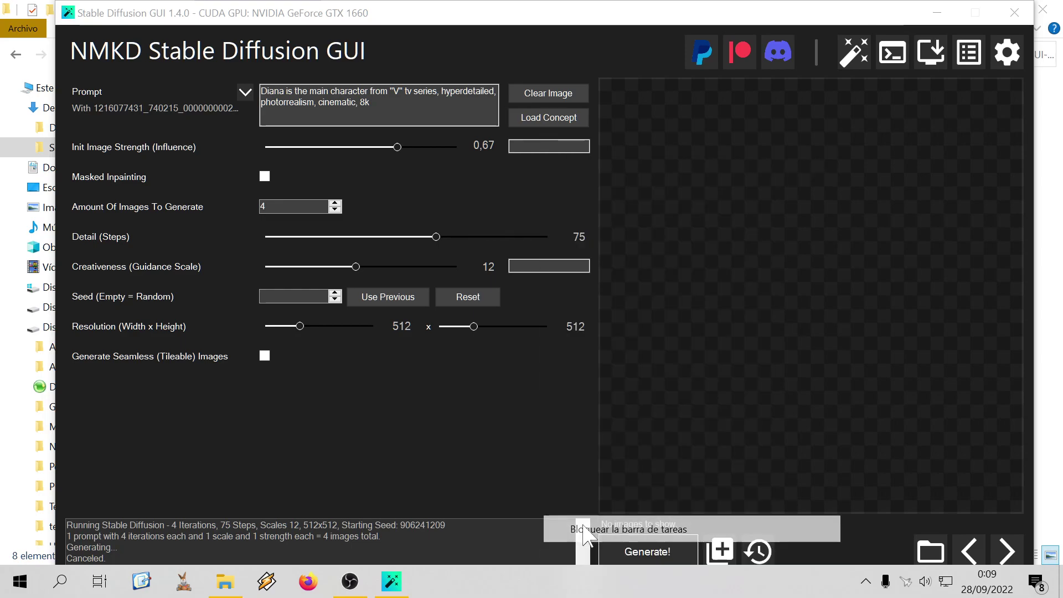
{"action": "right_click", "coordinate": [513, 588]}
{"action": "left_click", "coordinate": [576, 569]}
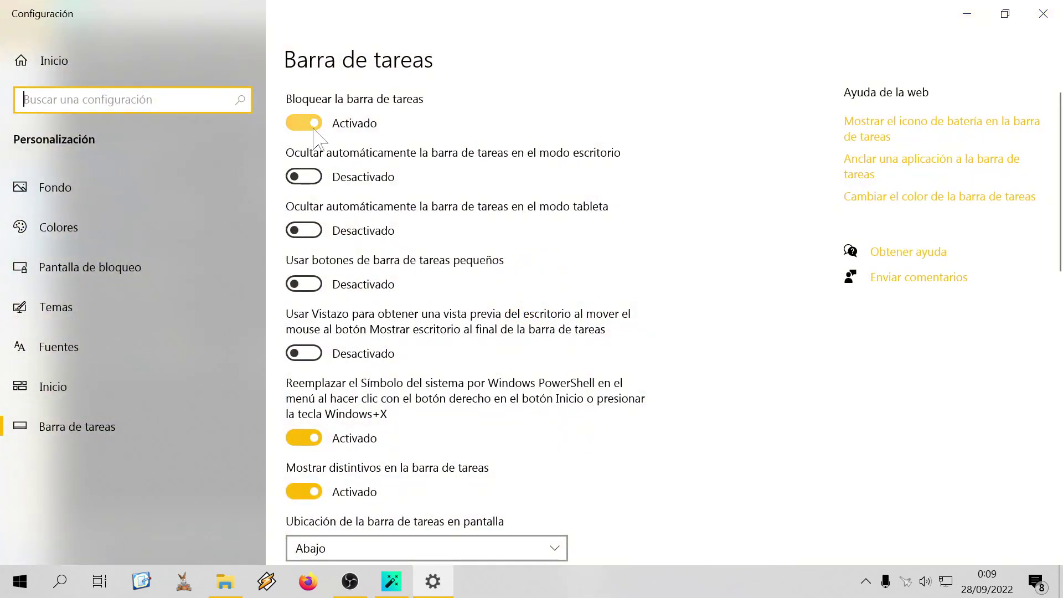
{"action": "left_click", "coordinate": [313, 122]}
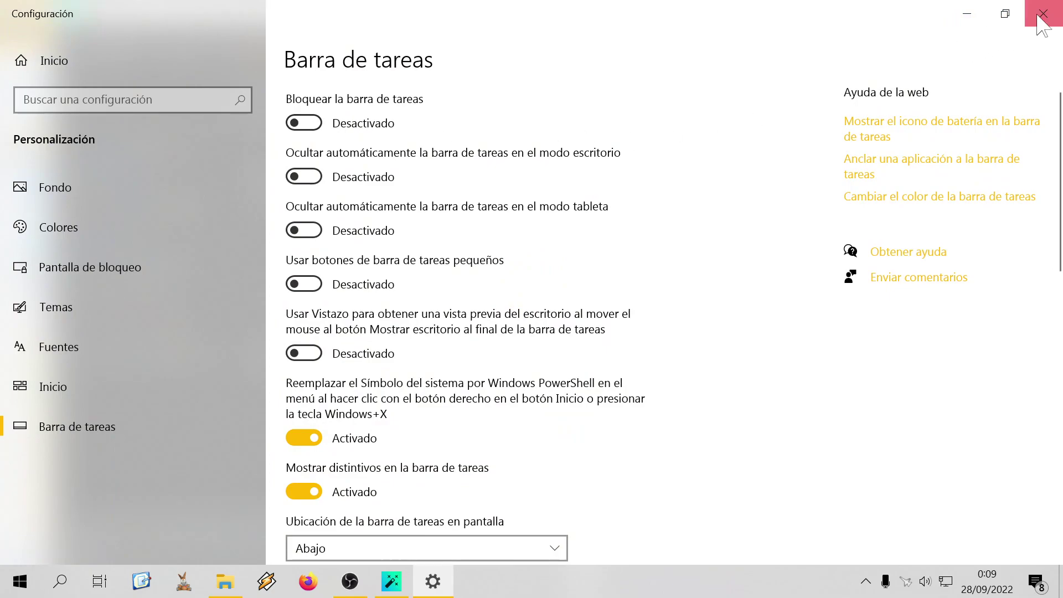
{"action": "left_click", "coordinate": [1043, 13]}
{"action": "right_click", "coordinate": [516, 581]}
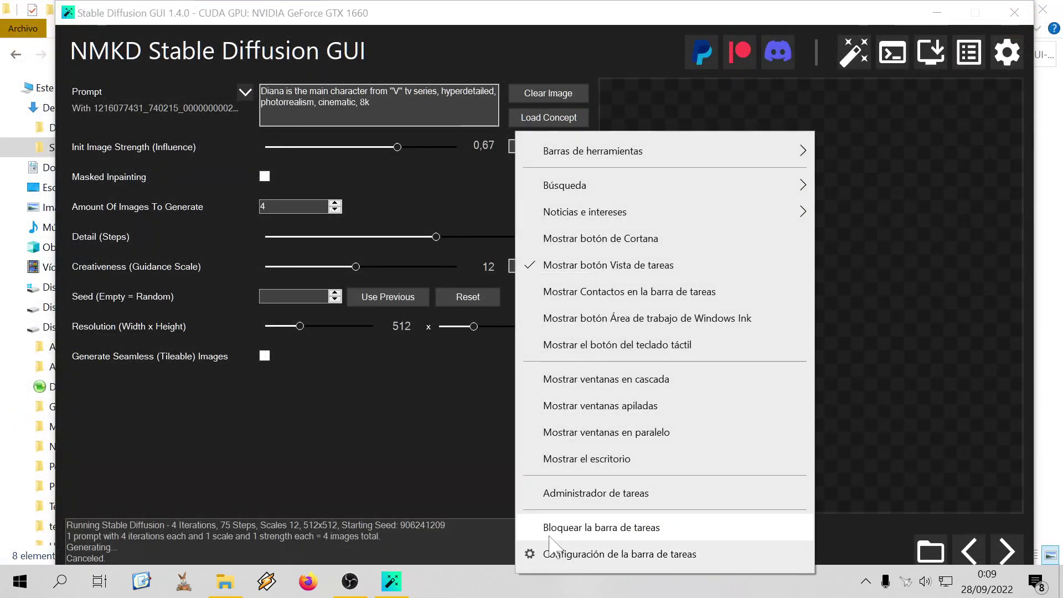
{"action": "left_click", "coordinate": [478, 582]}
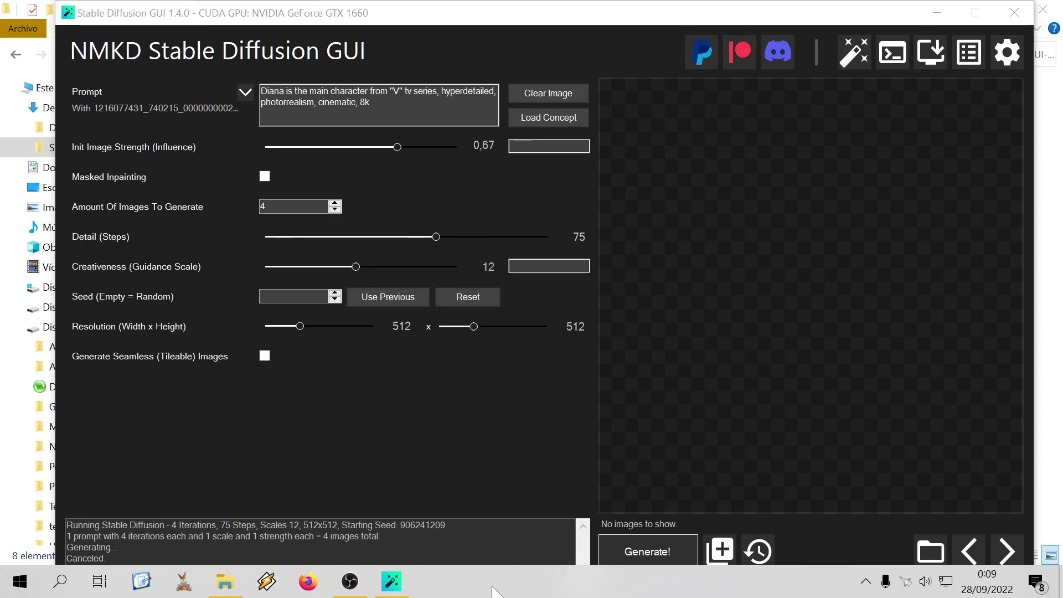
Lock the taskbar again and enable hiding it automatically in desktop mode, and close the settings
{"action": "right_click", "coordinate": [492, 587]}
{"action": "left_click", "coordinate": [529, 562]}
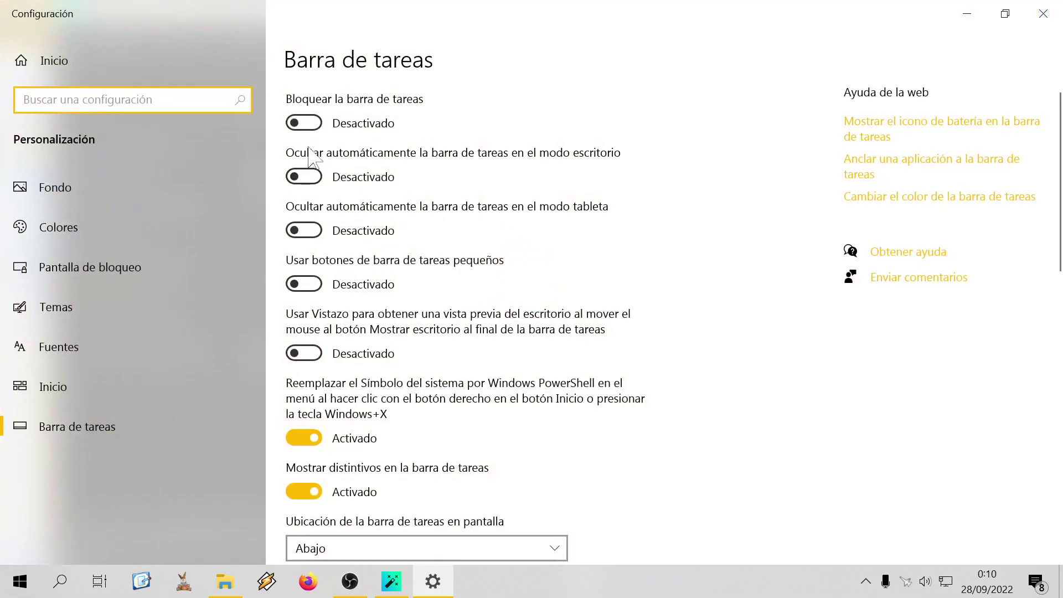
{"action": "left_click", "coordinate": [303, 123]}
{"action": "left_click", "coordinate": [308, 169]}
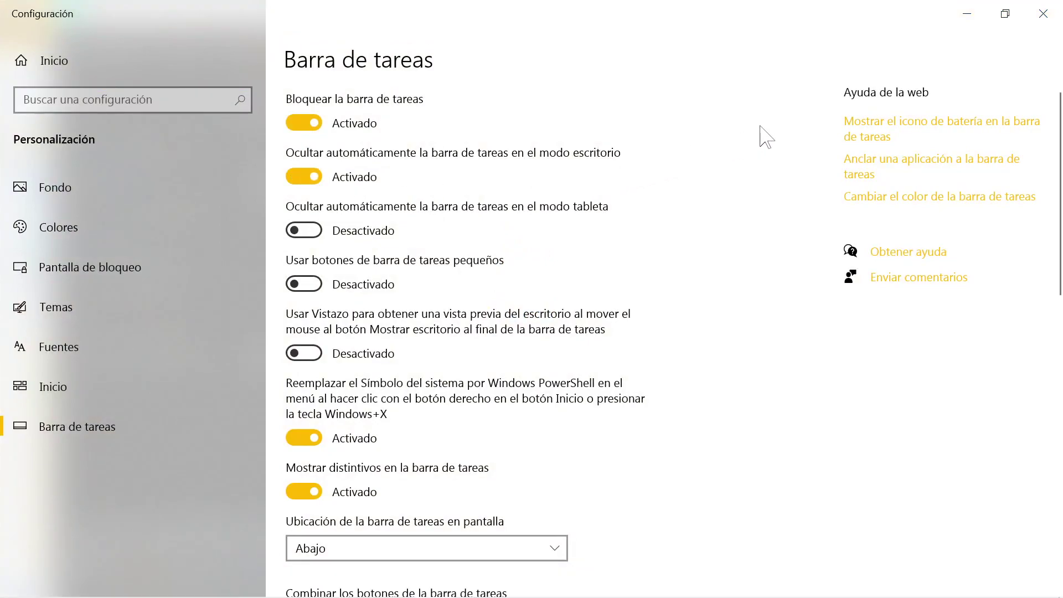
{"action": "left_click", "coordinate": [1043, 14]}
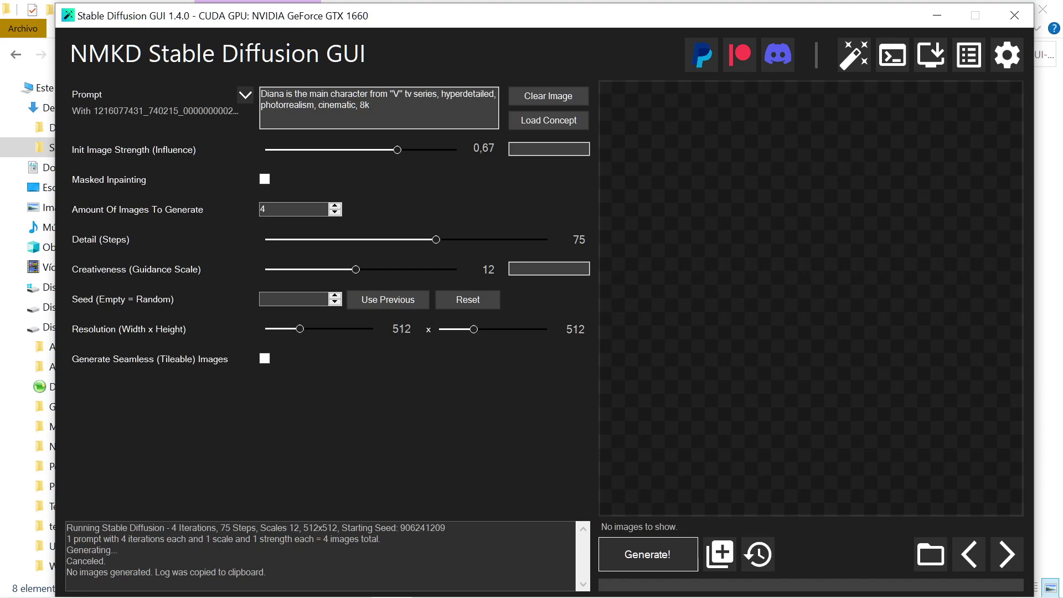
Disable automatic hiding of the taskbar in desktop mode and close the settings
{"action": "right_click", "coordinate": [495, 584]}
{"action": "left_click", "coordinate": [543, 557]}
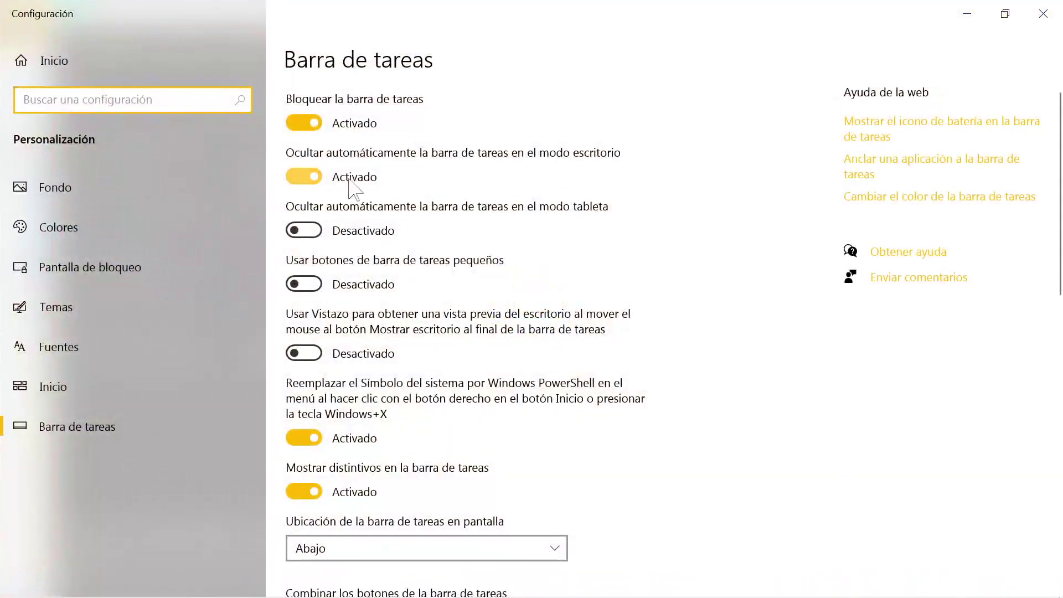
{"action": "left_click", "coordinate": [320, 179]}
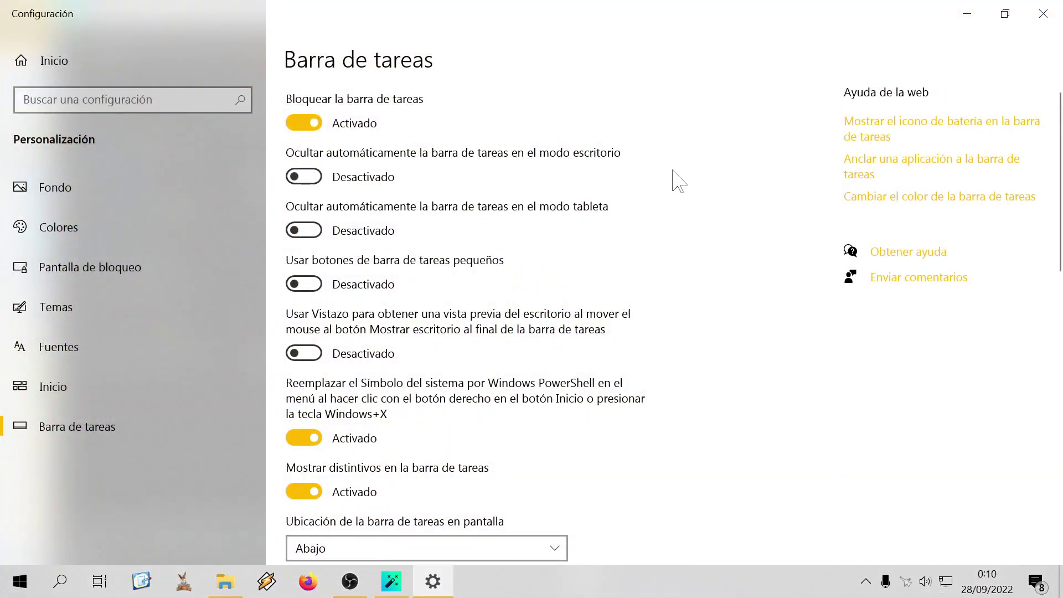
{"action": "left_click", "coordinate": [1031, 15]}
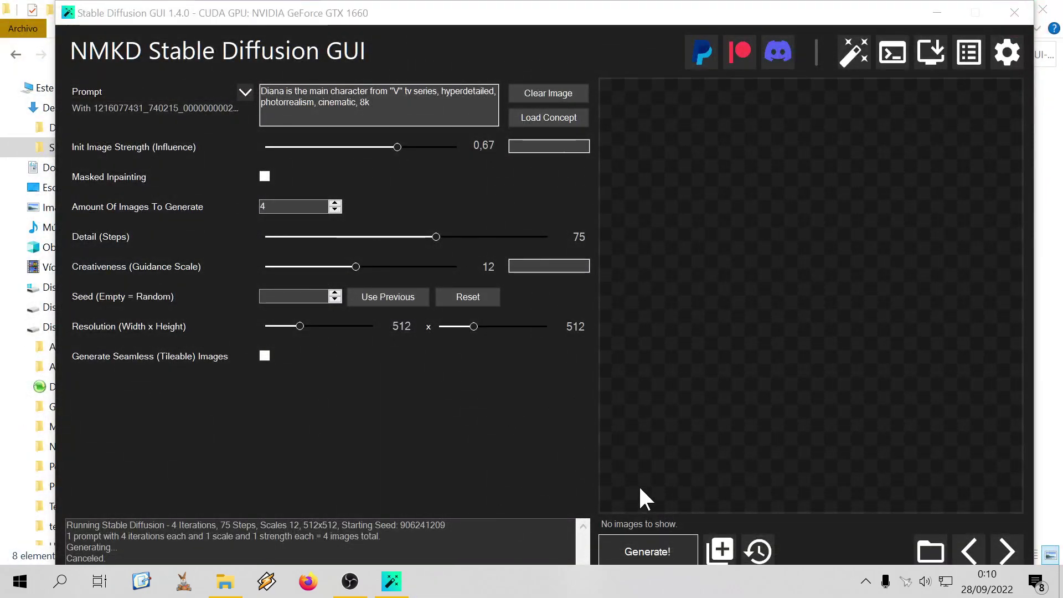
Retry the image generation with the current settings and expand the prompt field
{"action": "left_click", "coordinate": [656, 554]}
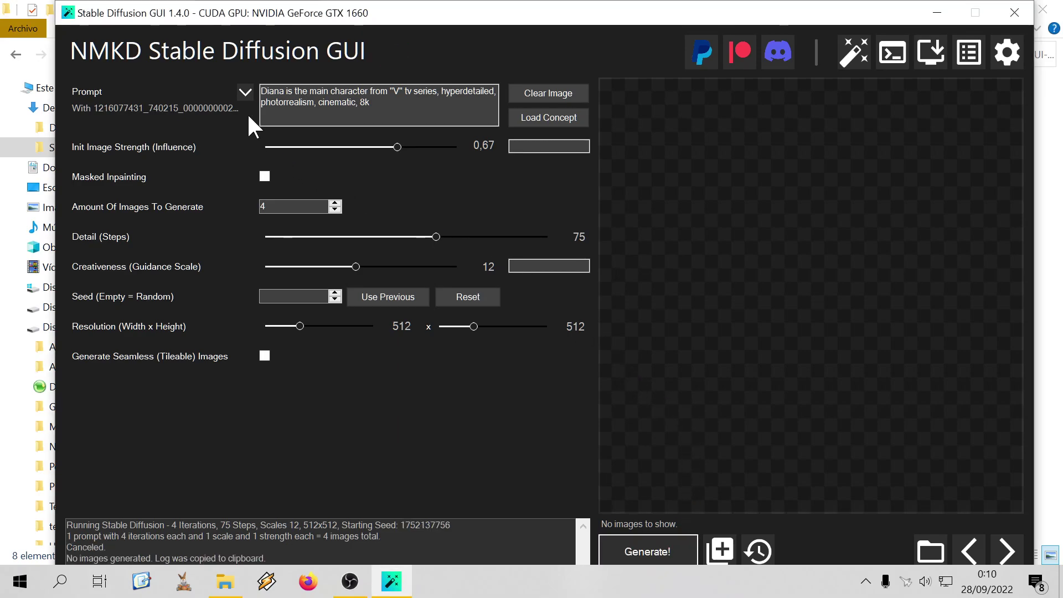
{"action": "left_click", "coordinate": [244, 93]}
{"action": "left_click", "coordinate": [244, 93]}
{"action": "left_click", "coordinate": [243, 93]}
{"action": "left_click", "coordinate": [245, 93]}
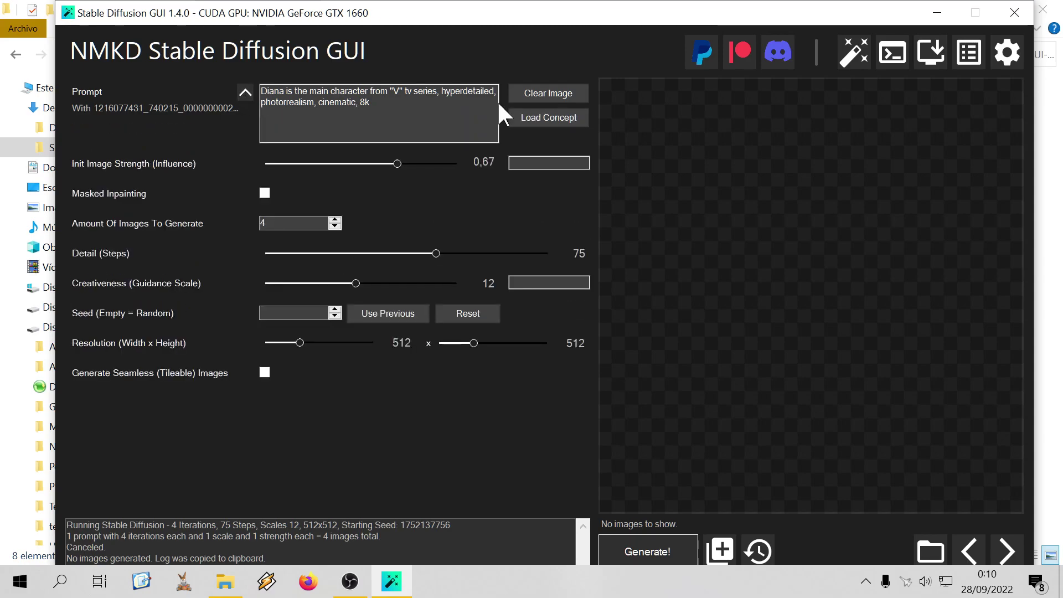
Clear the initialization image, set Detail (Steps) to 40, and try generating the images with the changed settings
{"action": "left_click", "coordinate": [557, 98]}
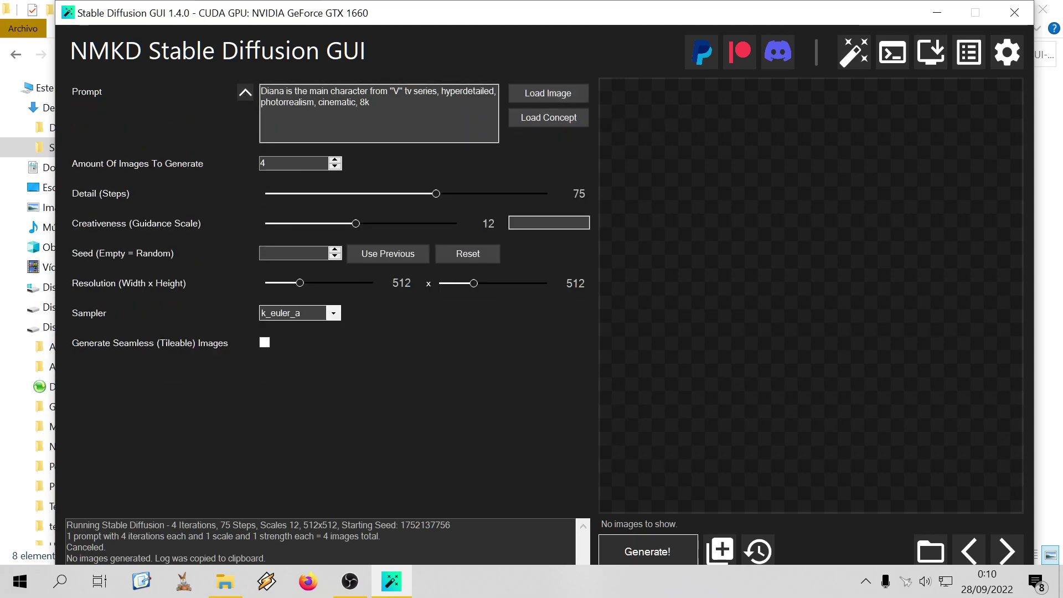
{"action": "left_click", "coordinate": [620, 543]}
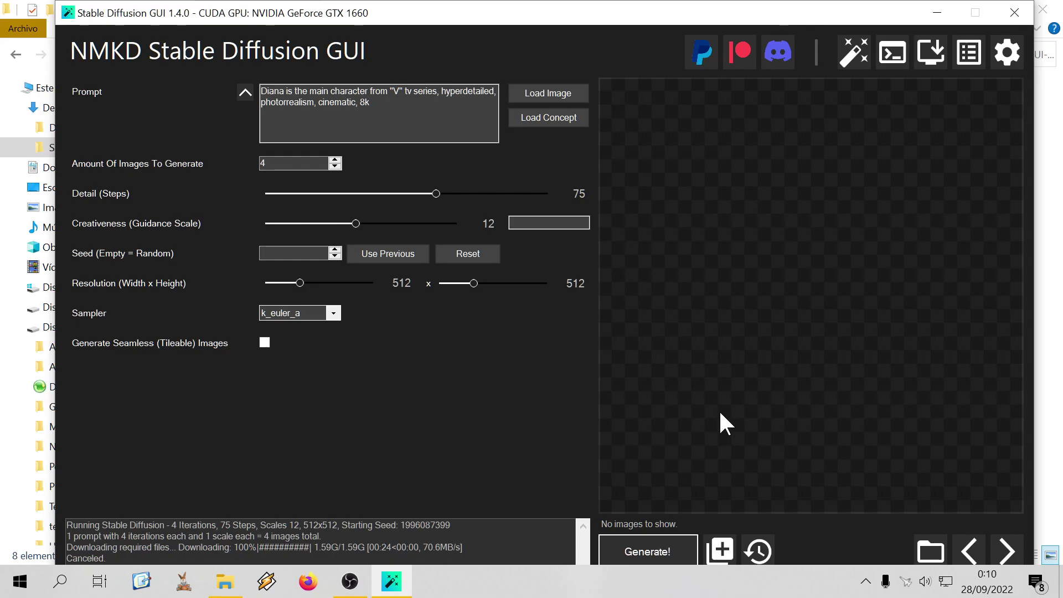
{"action": "mouse_move", "coordinate": [349, 199]}
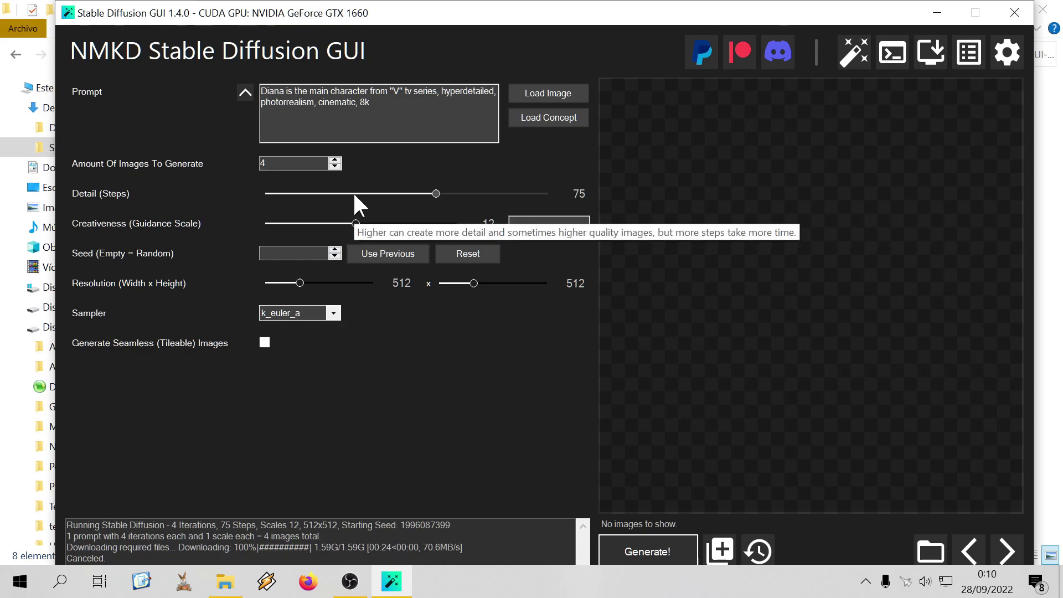
{"action": "left_click", "coordinate": [354, 195]}
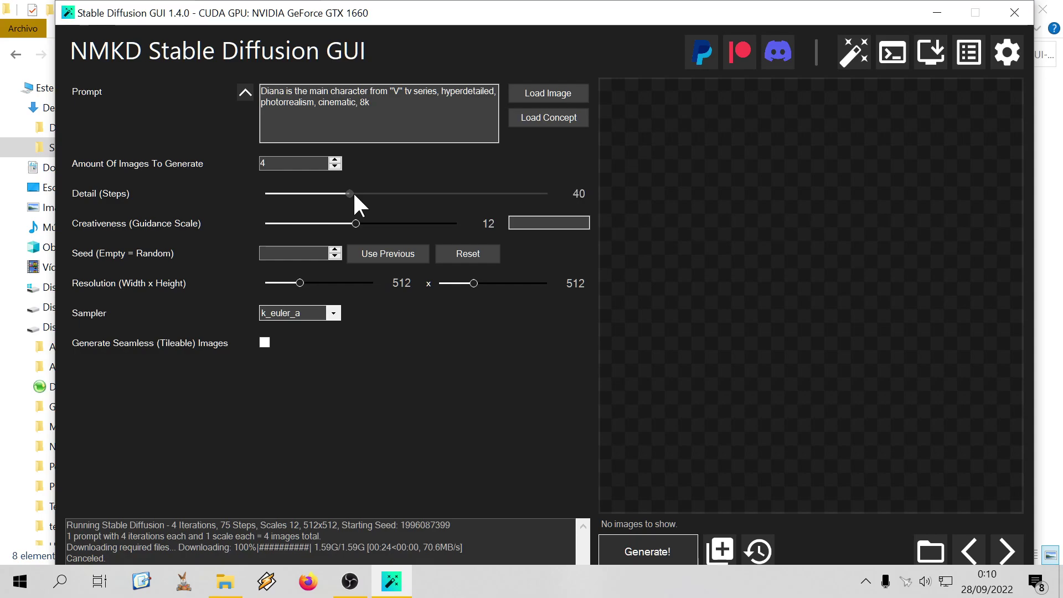
{"action": "left_click", "coordinate": [677, 540]}
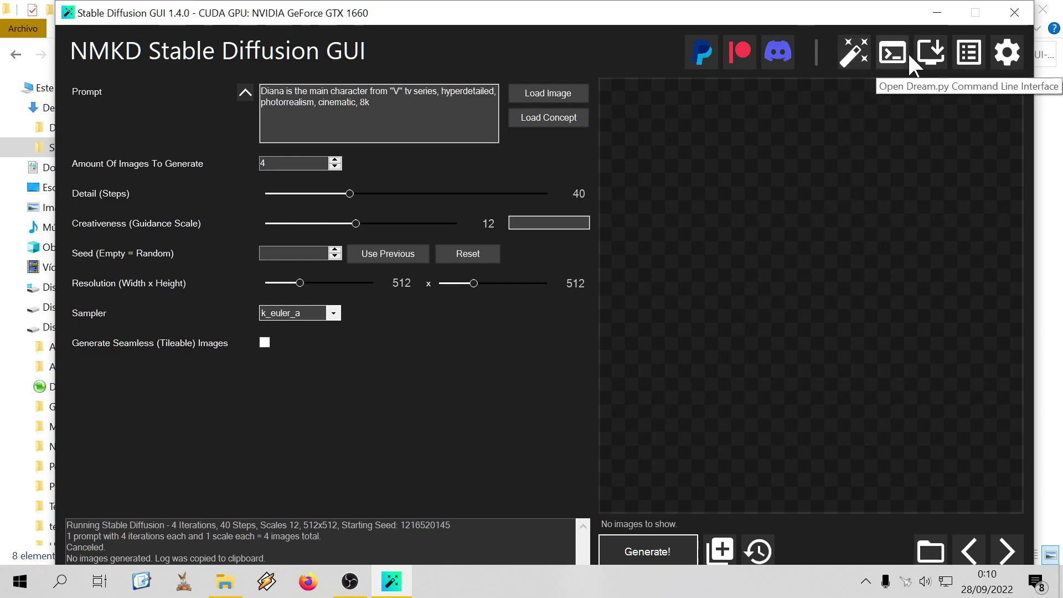
Open the sessionlog file from the logs folder and examine its latest entries for the cause of the cancelled generations
{"action": "left_click", "coordinate": [969, 52]}
{"action": "left_click", "coordinate": [980, 53]}
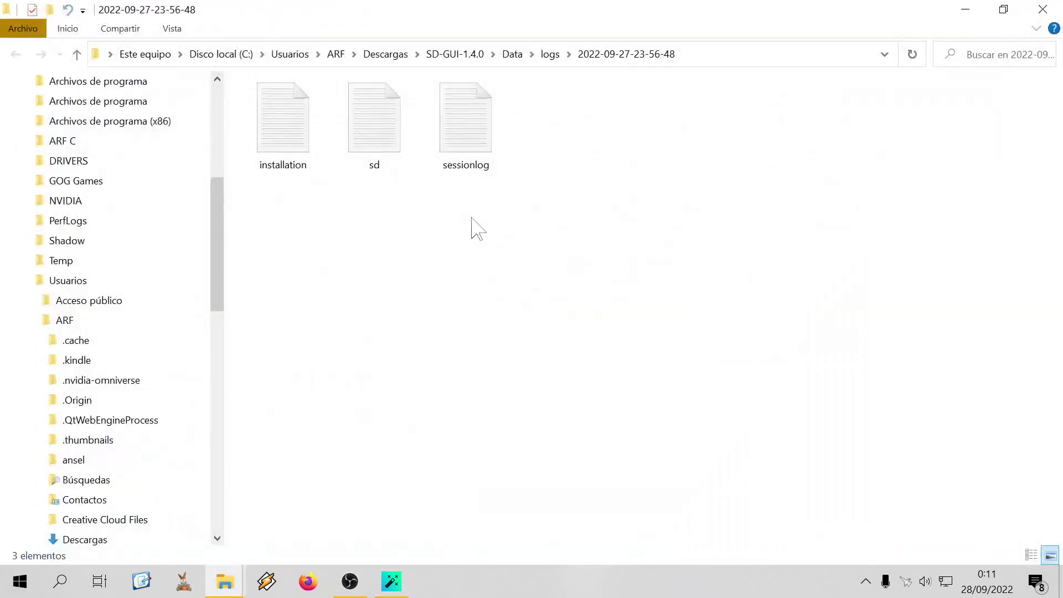
{"action": "double_click", "coordinate": [467, 120]}
{"action": "scroll", "coordinate": [526, 288], "scroll_direction": "down", "scroll_amount": 14}
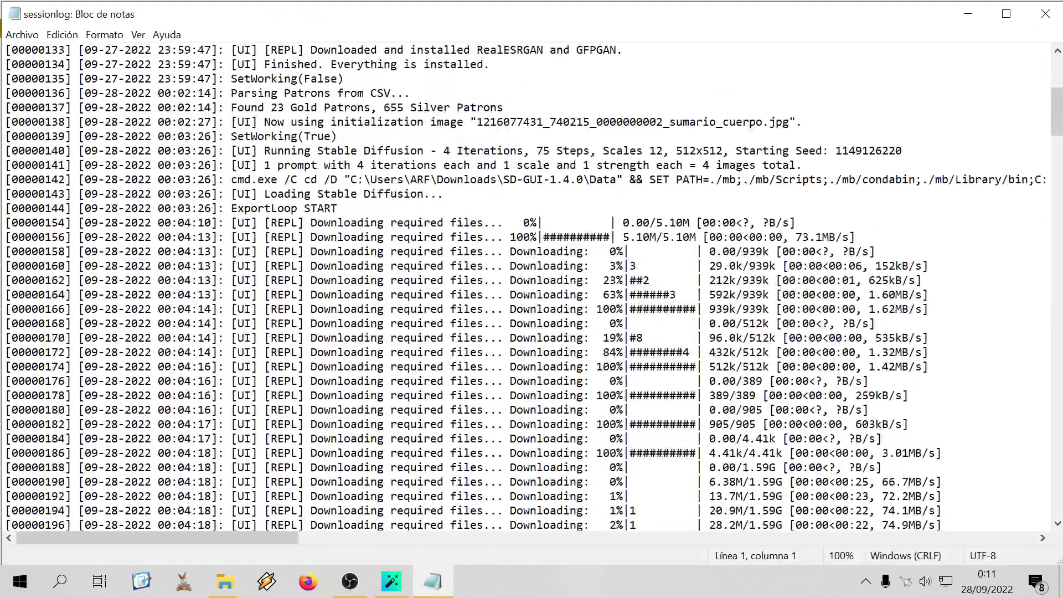
{"action": "scroll", "coordinate": [526, 288], "scroll_direction": "down", "scroll_amount": 19}
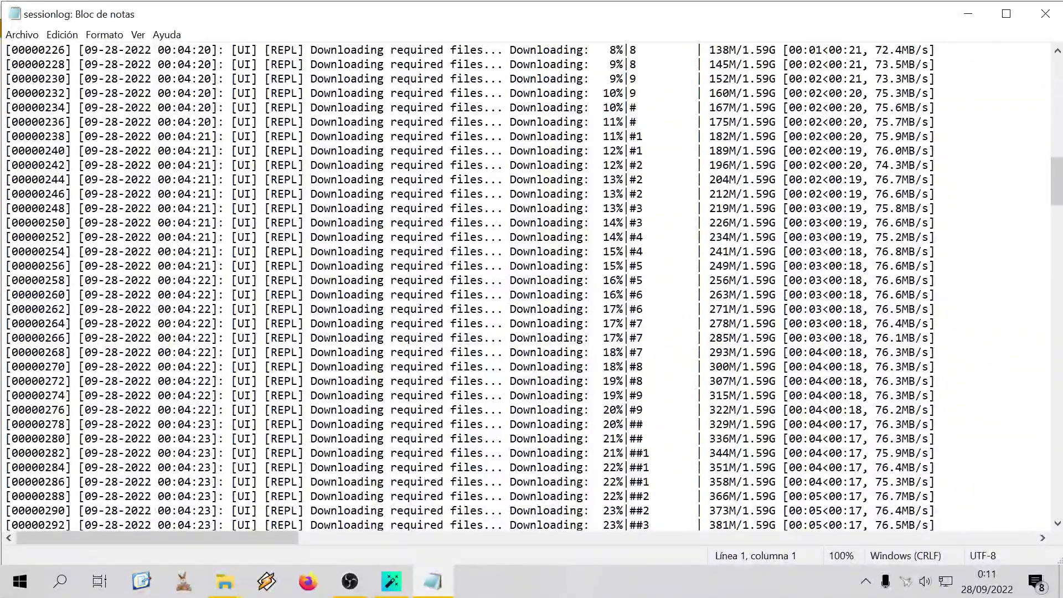
{"action": "scroll", "coordinate": [526, 288], "scroll_direction": "down", "scroll_amount": 15}
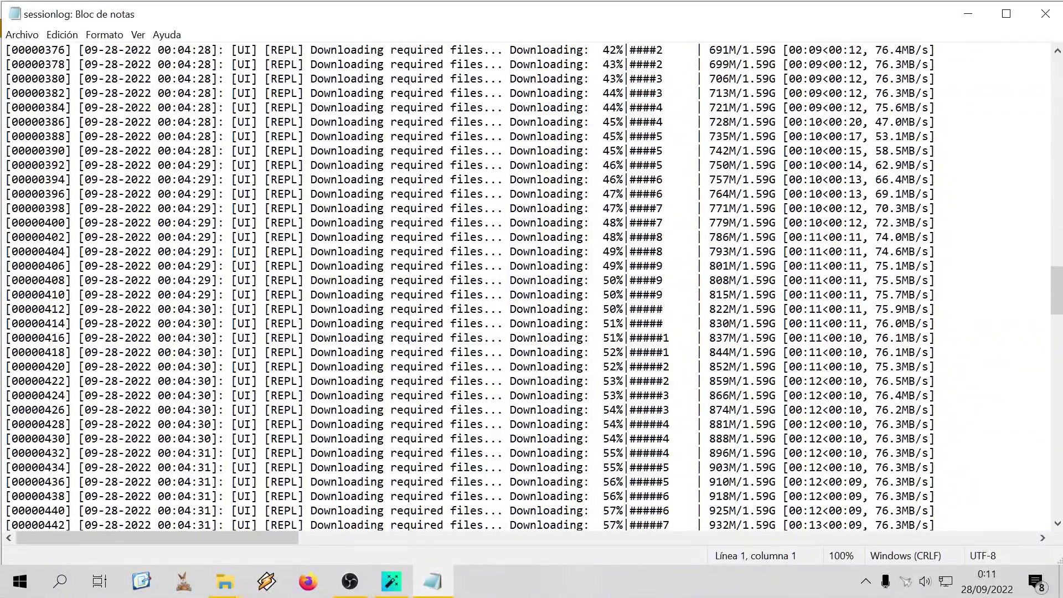
{"action": "left_click_drag", "start_coordinate": [1057, 302], "coordinate": [1052, 531]}
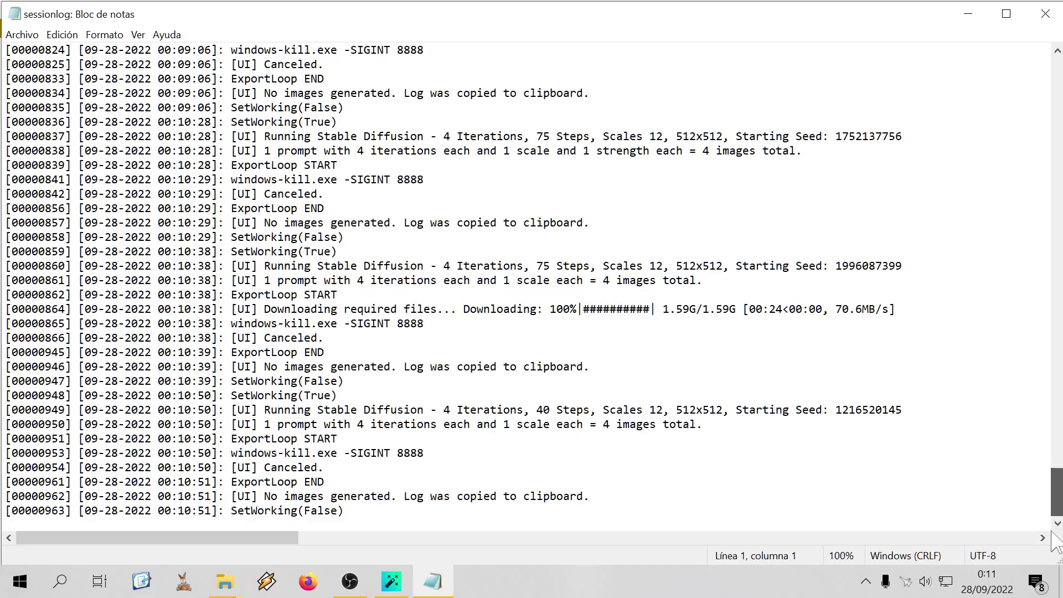
Close the session log, switch to NMKD Stable Diffusion GUI, and try generating 1 image with Detail (Steps) at 30
{"action": "left_click_drag", "start_coordinate": [1056, 490], "coordinate": [1056, 463]}
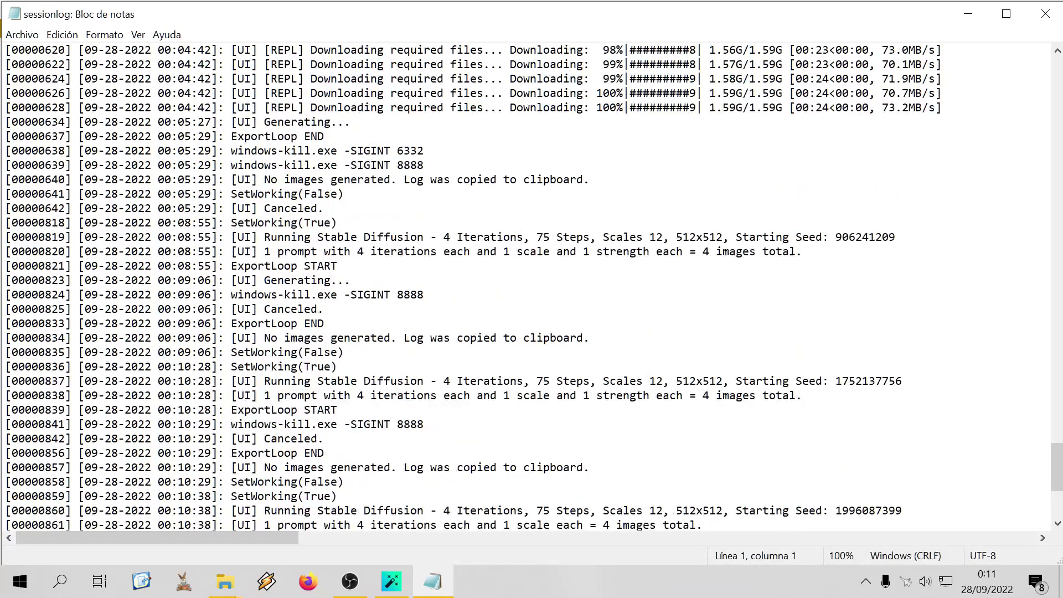
{"action": "left_click", "coordinate": [1045, 13]}
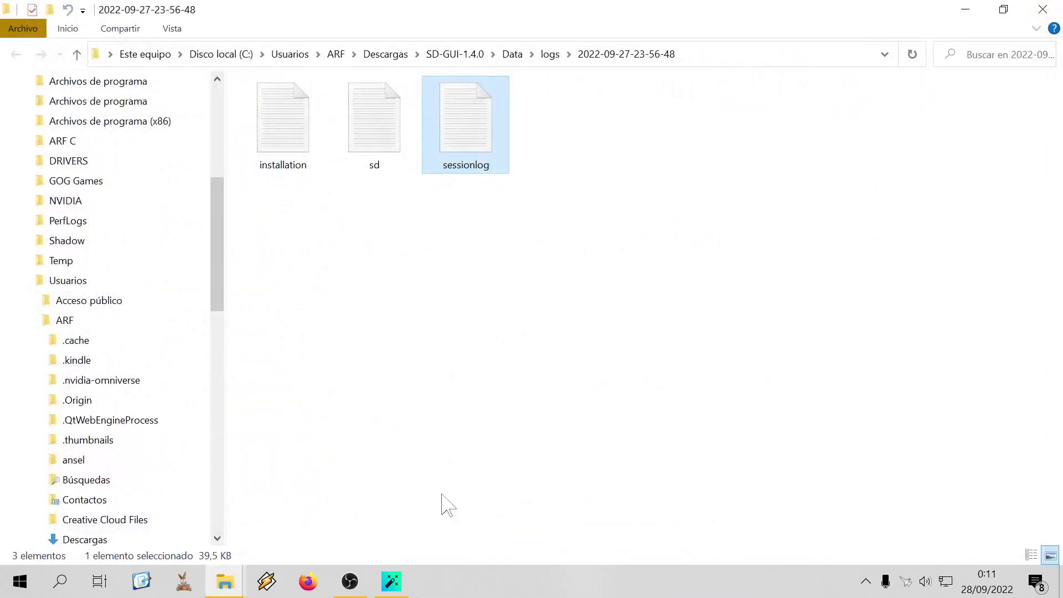
{"action": "left_click", "coordinate": [392, 581]}
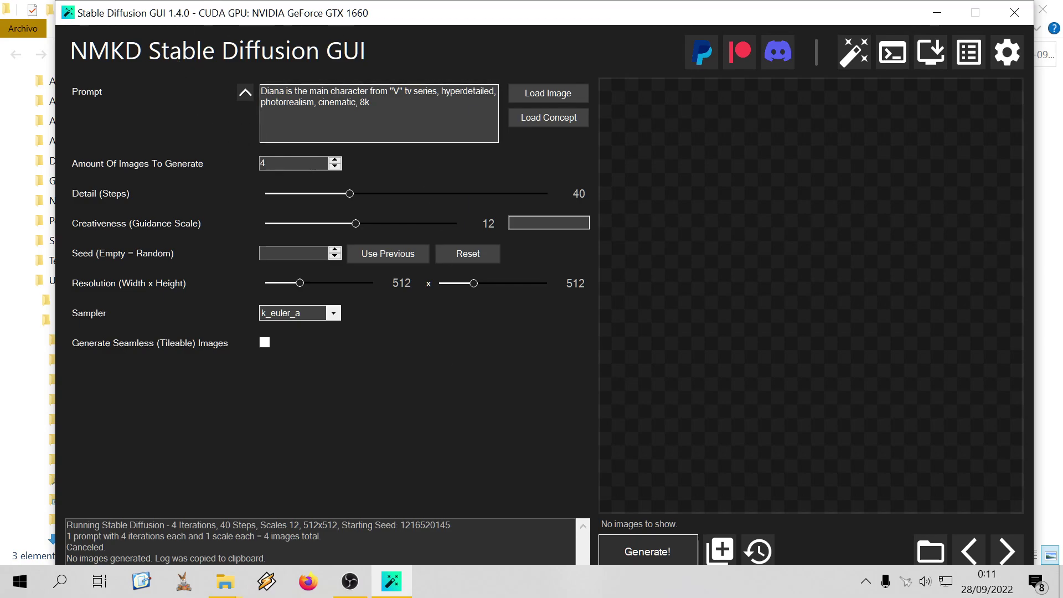
{"action": "double_click", "coordinate": [335, 166]}
{"action": "left_click", "coordinate": [339, 166]}
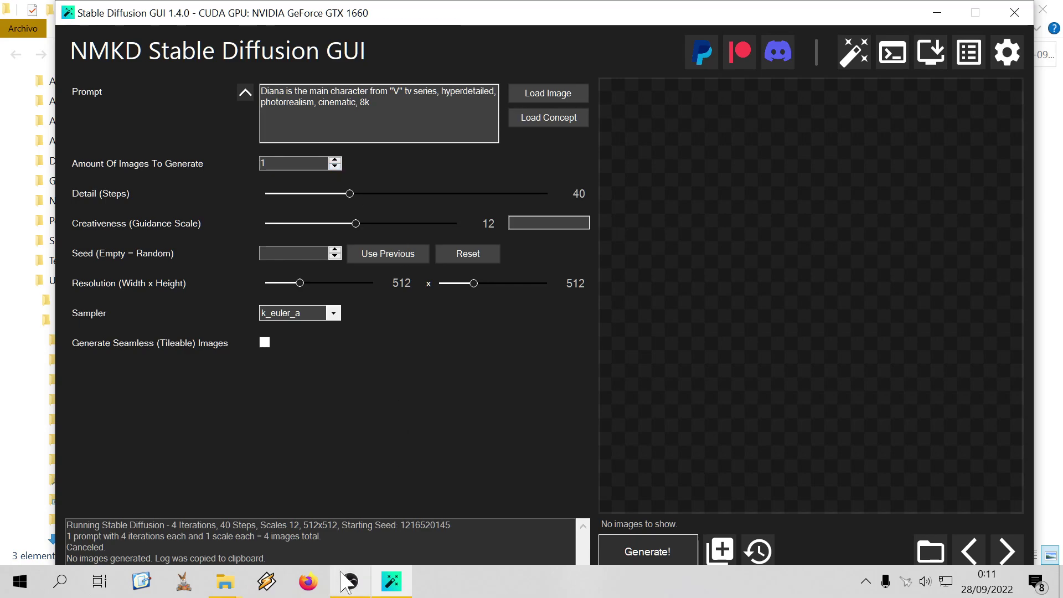
{"action": "left_click_drag", "start_coordinate": [349, 193], "coordinate": [325, 193]}
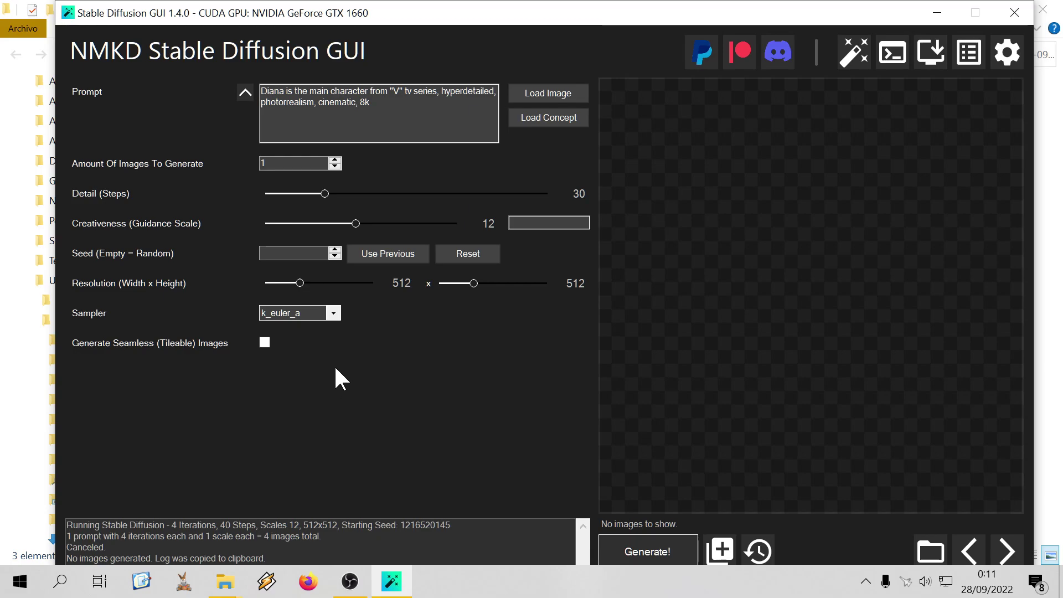
{"action": "left_click", "coordinate": [649, 536]}
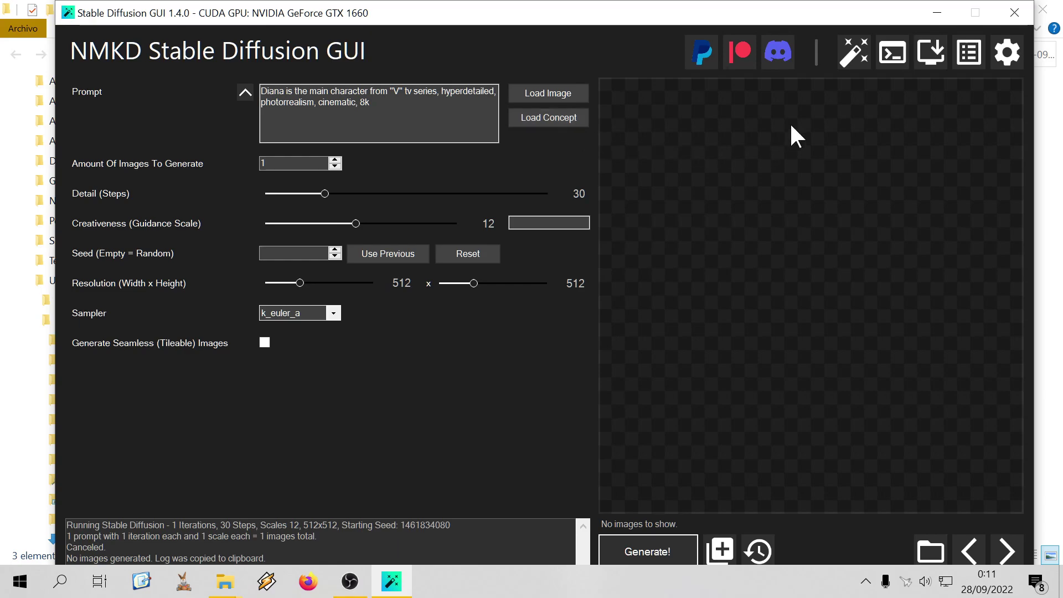
Enable Use Full Precision in the Stable Diffusion settings and generate the image again
{"action": "left_click", "coordinate": [1008, 52]}
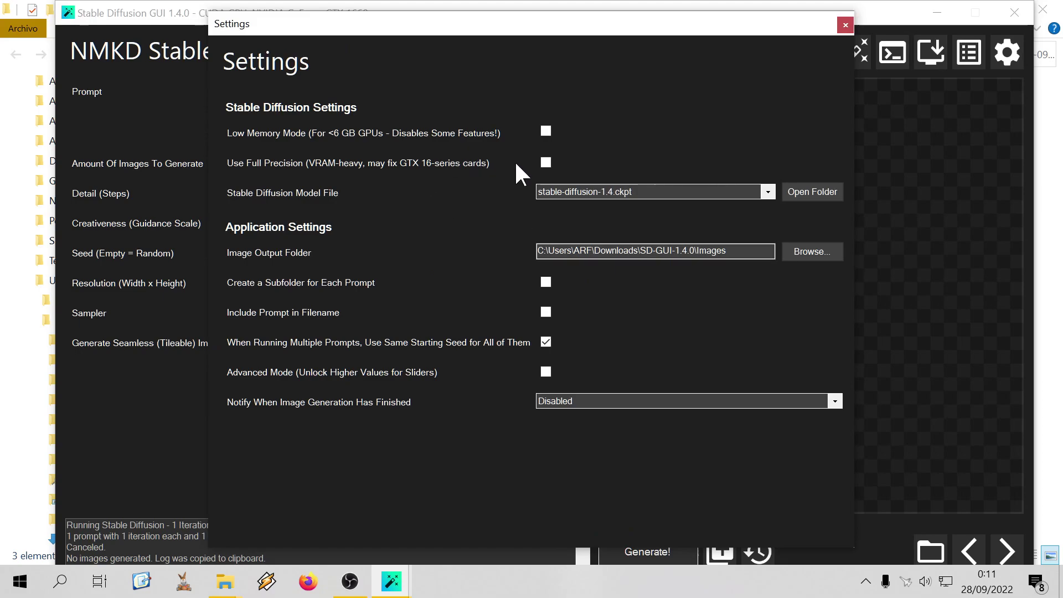
{"action": "left_click", "coordinate": [546, 163]}
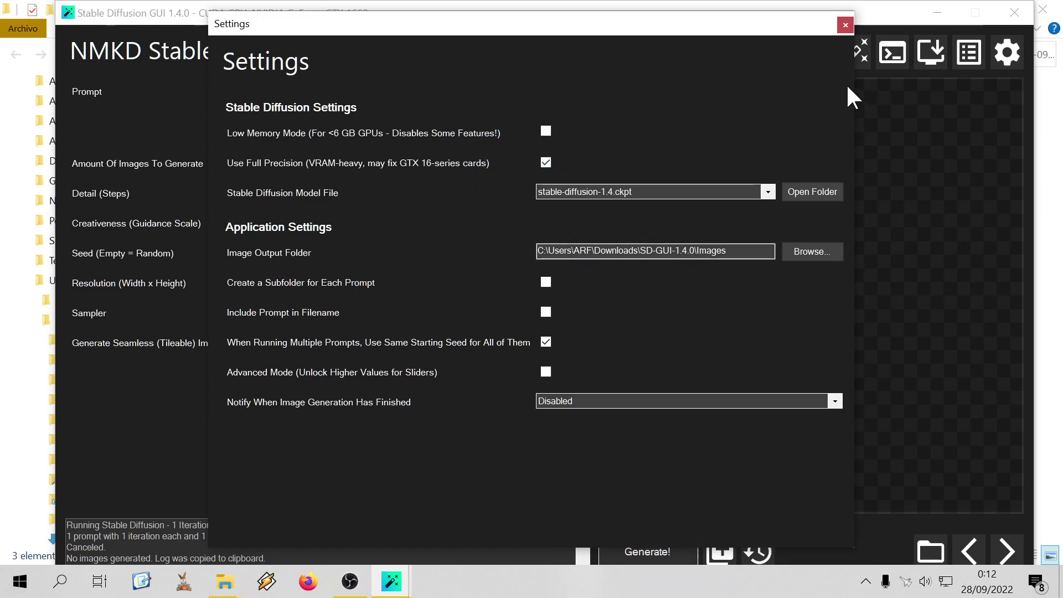
{"action": "left_click", "coordinate": [845, 25]}
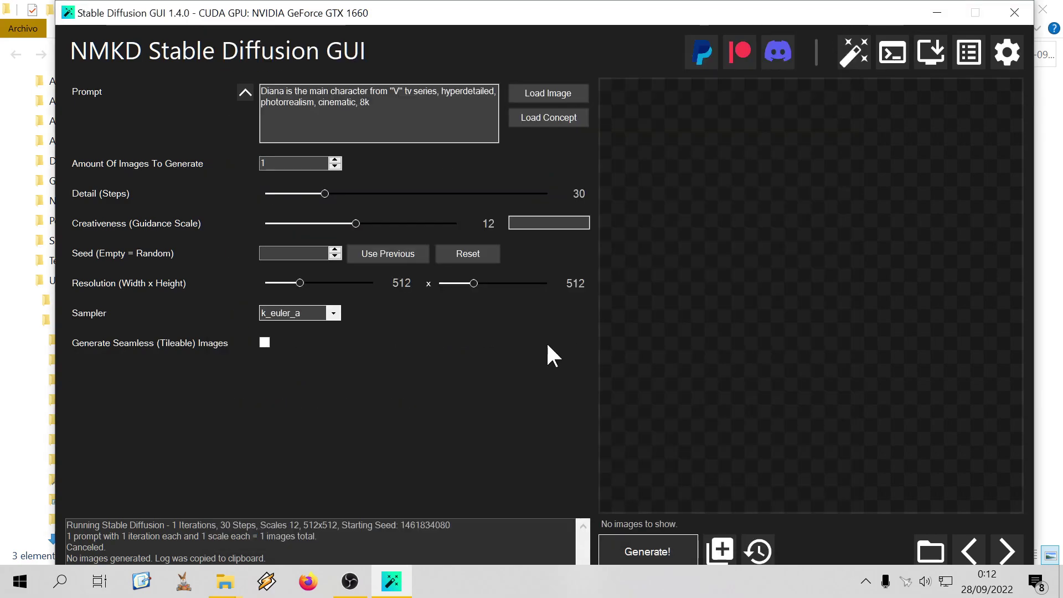
{"action": "left_click", "coordinate": [629, 560]}
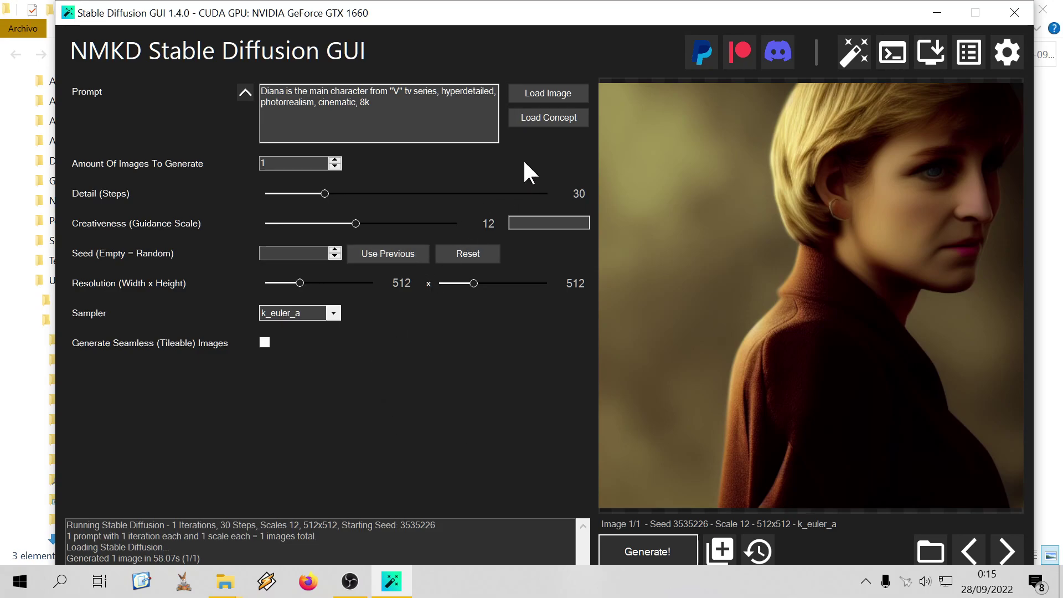
{"action": "left_click", "coordinate": [573, 94]}
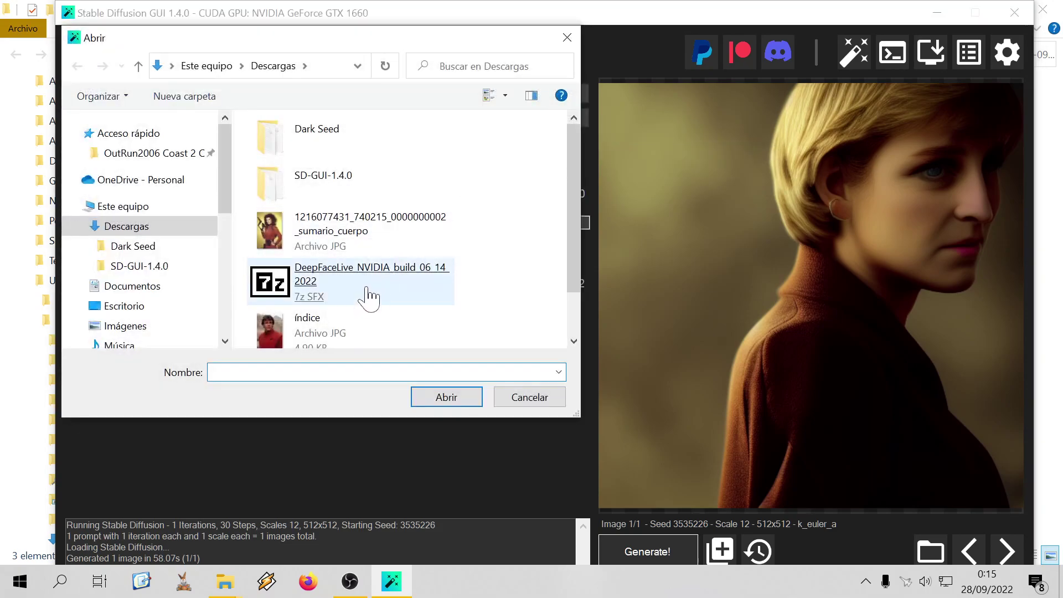
{"action": "double_click", "coordinate": [361, 244]}
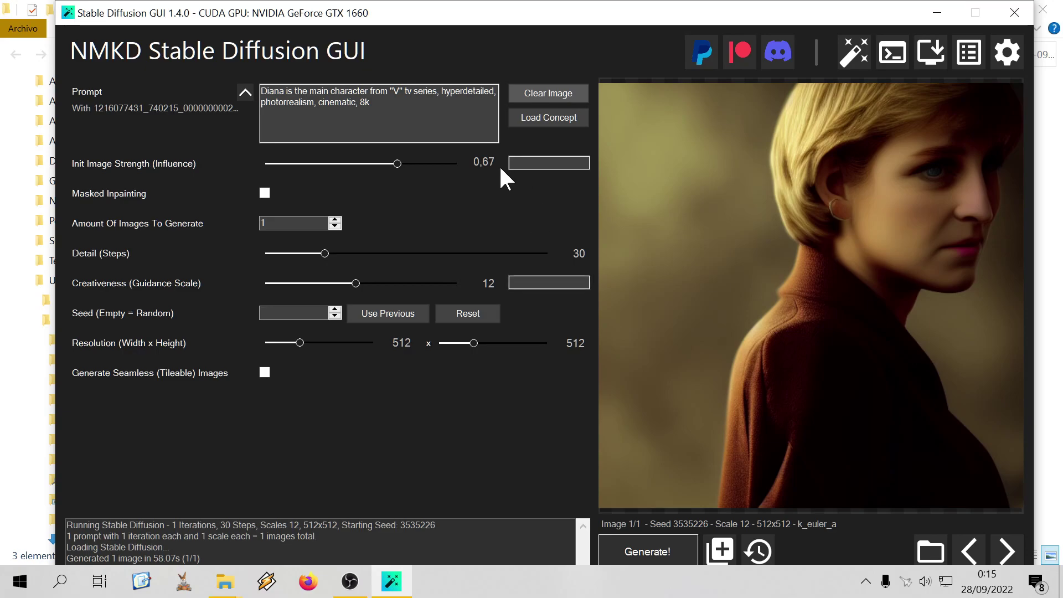
{"action": "left_click", "coordinate": [648, 553]}
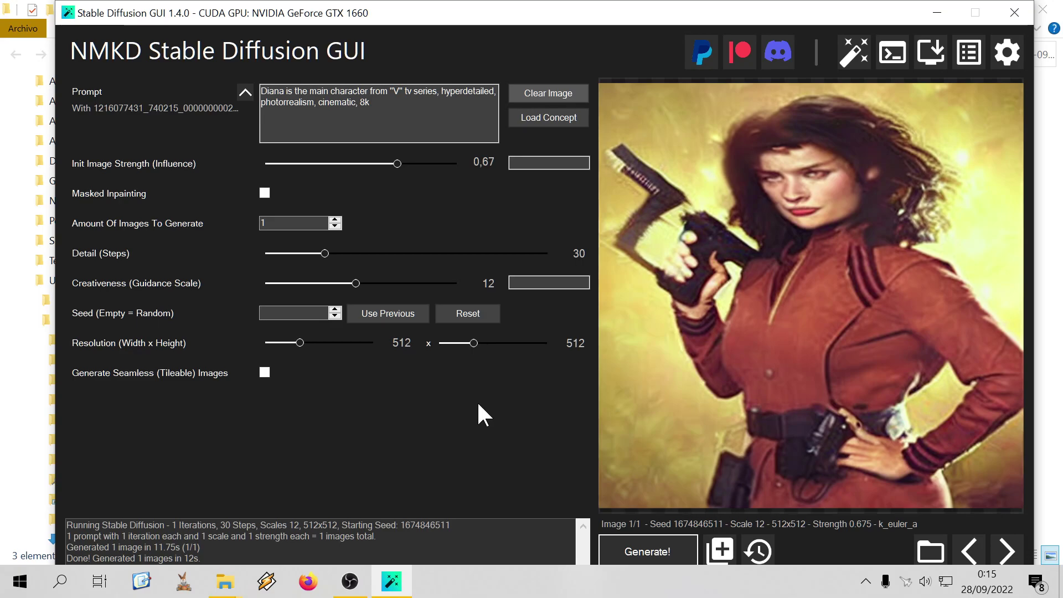
Generate with Creativeness 19,5 and Init Image Strength 0,35, then again with Detail (Steps) raised to 60
{"action": "left_click", "coordinate": [416, 285]}
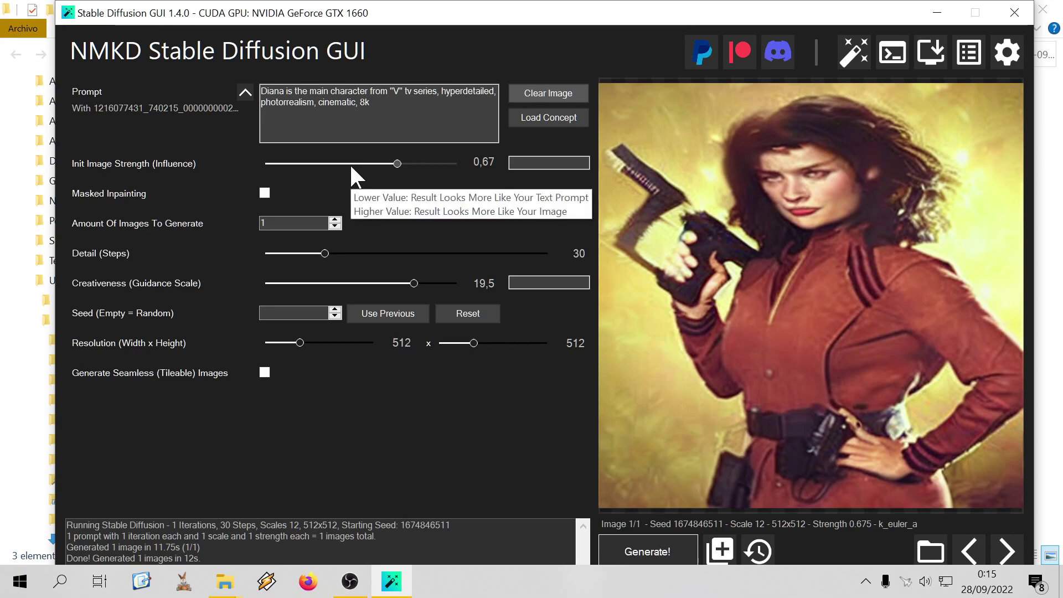
{"action": "left_click", "coordinate": [332, 162]}
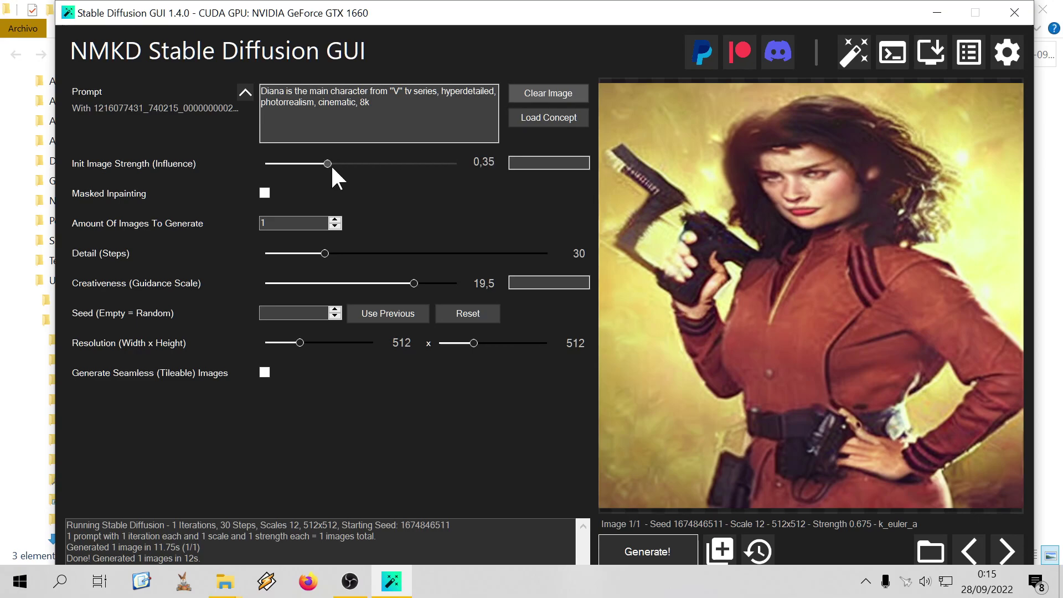
{"action": "left_click", "coordinate": [637, 548]}
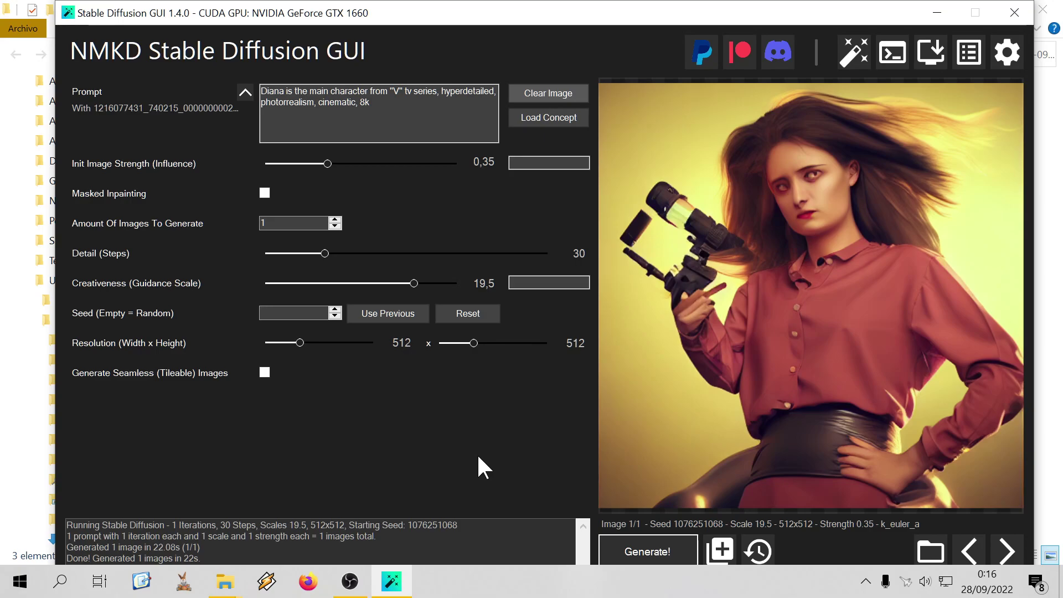
{"action": "left_click", "coordinate": [399, 254]}
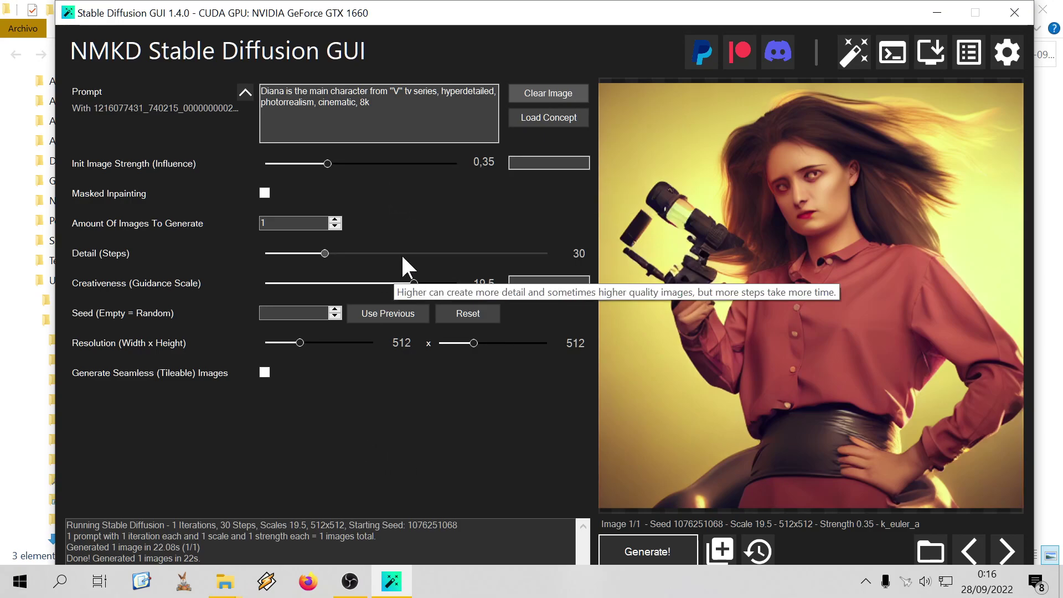
{"action": "left_click", "coordinate": [646, 557]}
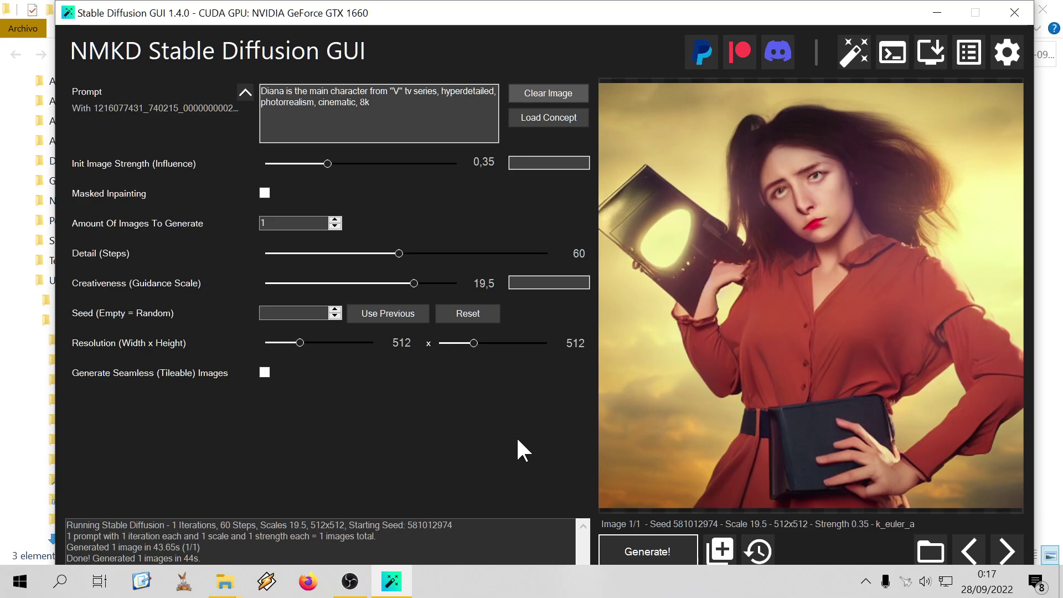
Set Init Image Strength to 0,75 and Detail (Steps) to 100, and generate a new image
{"action": "left_click_drag", "start_coordinate": [414, 166], "coordinate": [453, 164]}
{"action": "left_click", "coordinate": [416, 163]}
{"action": "left_click", "coordinate": [506, 252]}
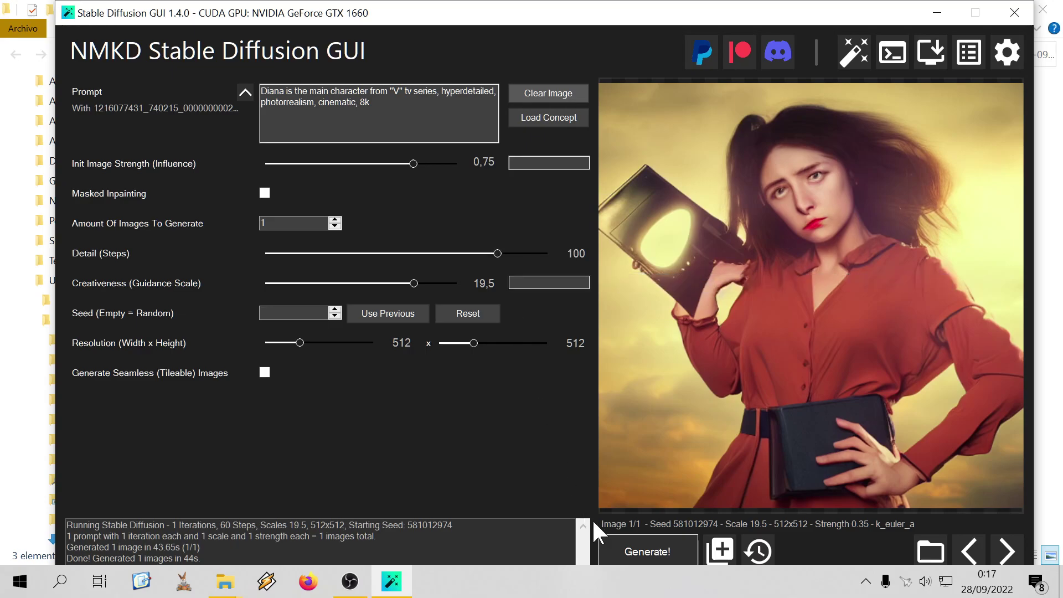
{"action": "left_click", "coordinate": [642, 552]}
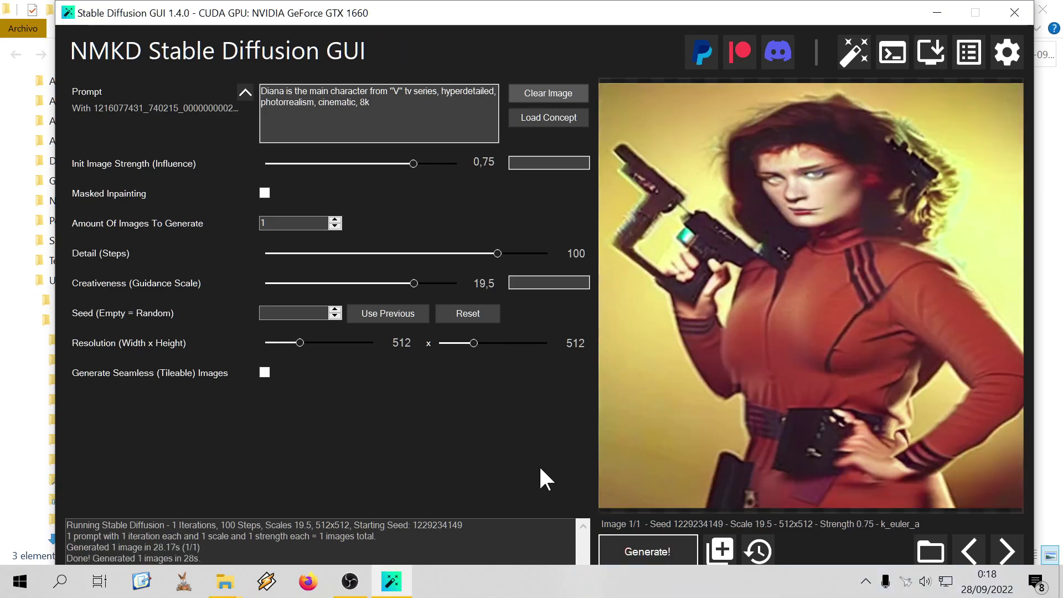
Generate an image with Init Image Strength 0,95, and another with Creativeness (Guidance Scale) raised to 25
{"action": "left_click_drag", "start_coordinate": [447, 164], "coordinate": [466, 173]}
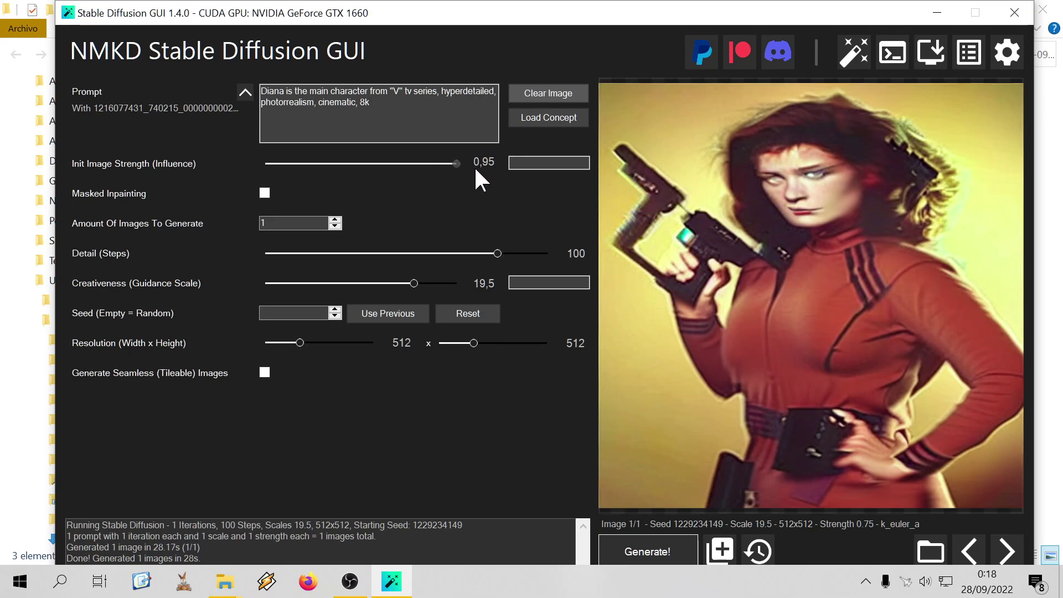
{"action": "left_click", "coordinate": [634, 550]}
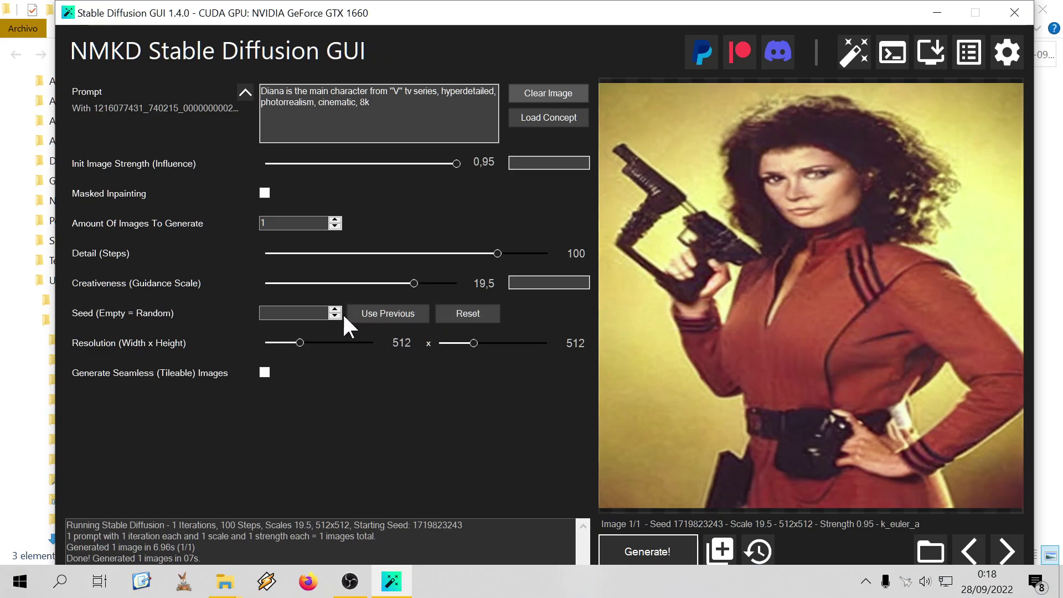
{"action": "left_click", "coordinate": [293, 313]}
{"action": "left_click_drag", "start_coordinate": [414, 283], "coordinate": [462, 284]}
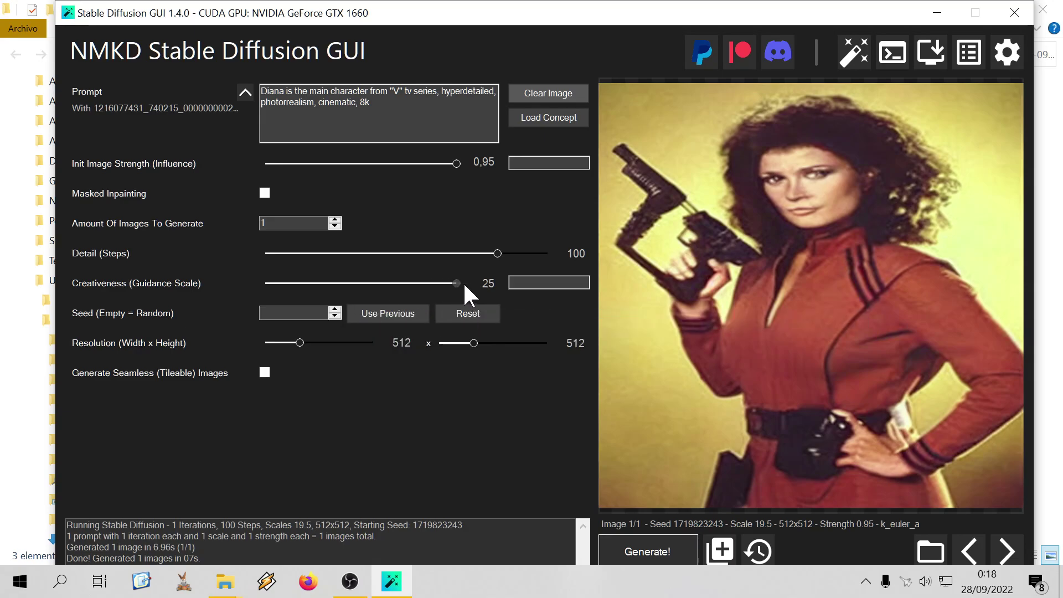
{"action": "left_click", "coordinate": [637, 551]}
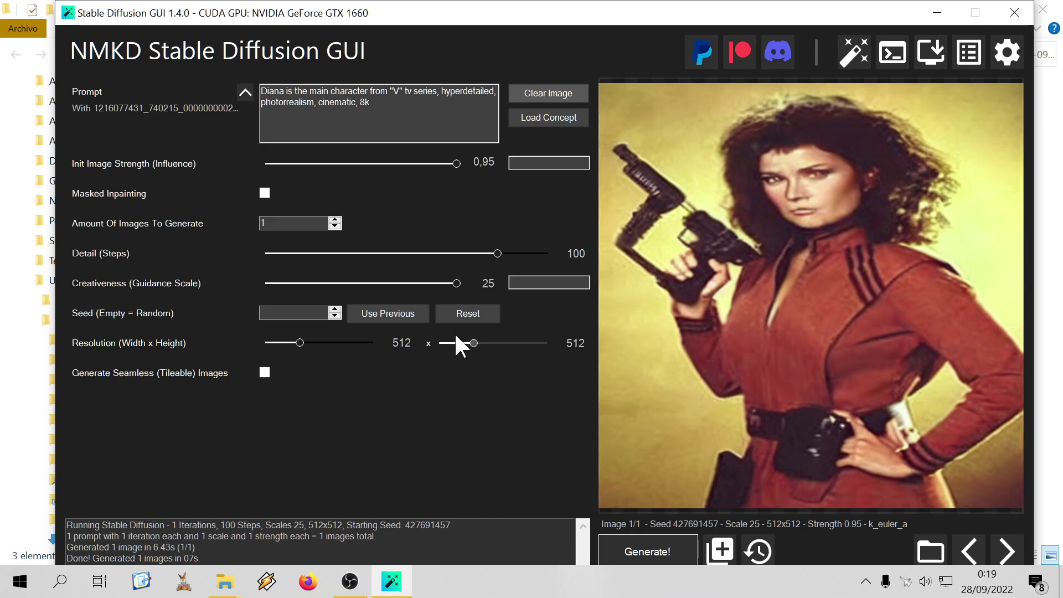
Set Detail (Steps) to 35 and Init Image Strength to 0,50, and generate a new image
{"action": "left_click", "coordinate": [306, 253]}
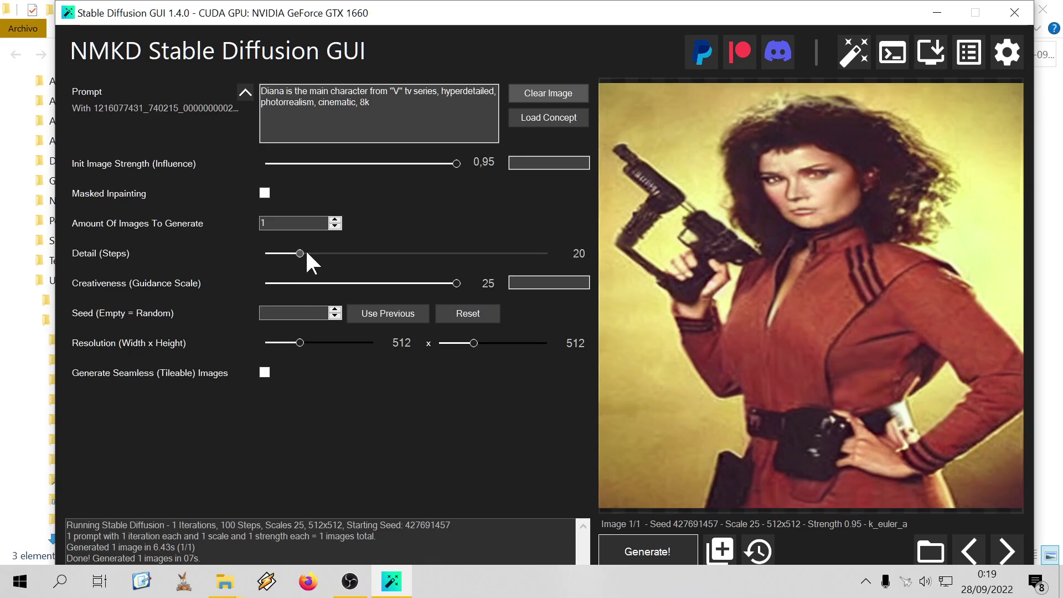
{"action": "left_click_drag", "start_coordinate": [306, 253], "coordinate": [346, 253]}
{"action": "left_click", "coordinate": [364, 165]}
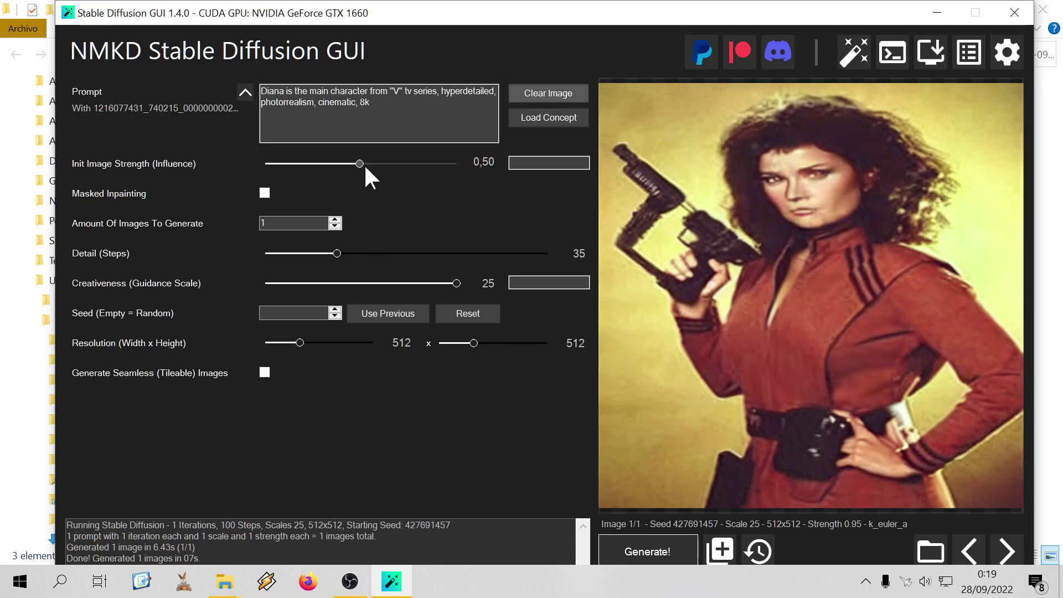
{"action": "left_click", "coordinate": [645, 551]}
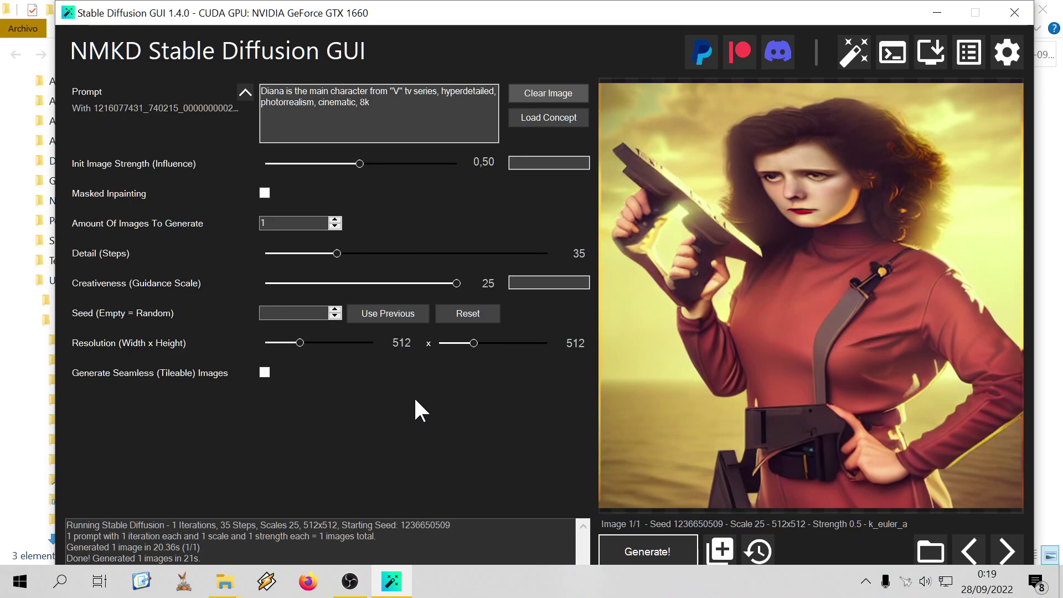
Enable Masked Inpainting and view the generated image enlarged before closing the preview
{"action": "left_click", "coordinate": [264, 192]}
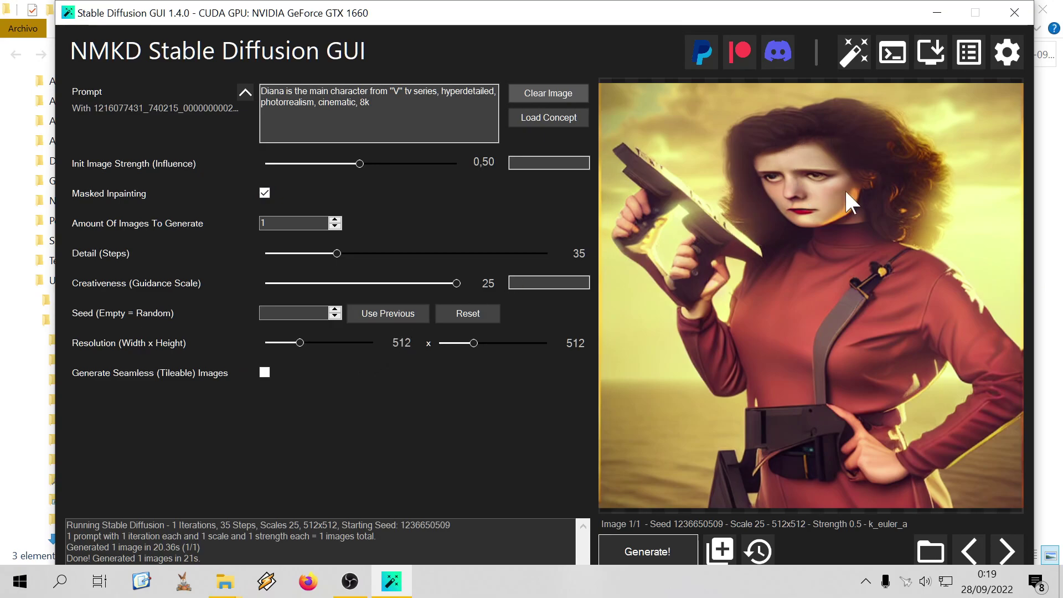
{"action": "left_click", "coordinate": [834, 173]}
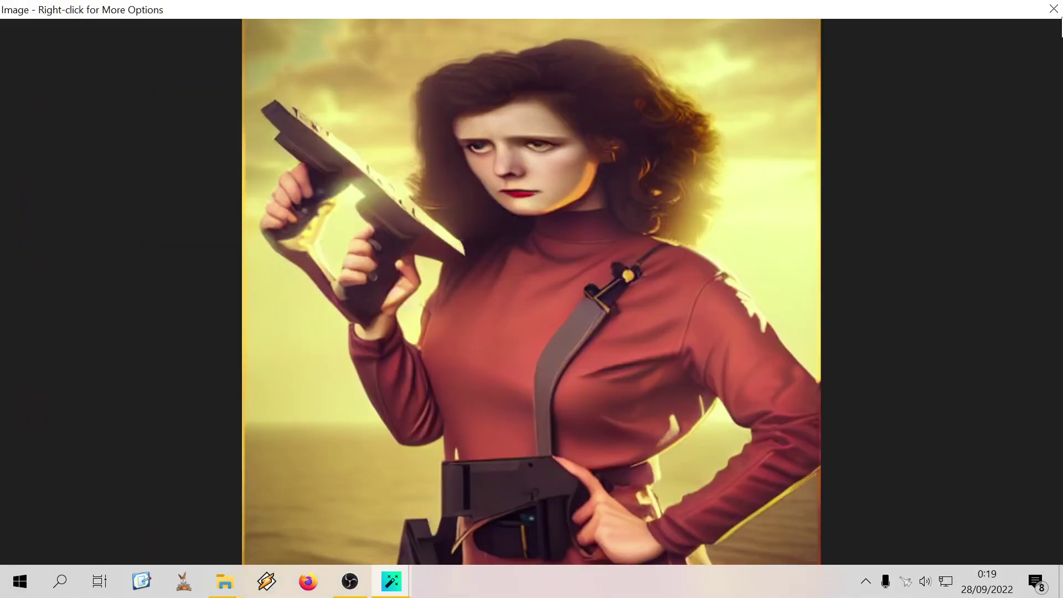
{"action": "left_click", "coordinate": [1054, 9]}
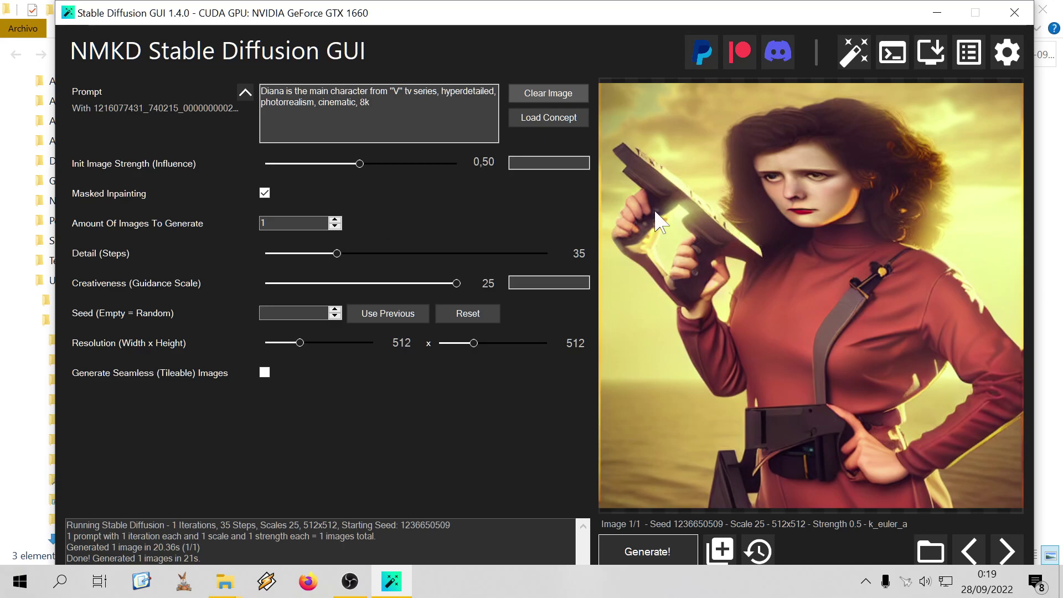
Try 4x upscaling in the post-processing settings, set it back to Disabled, and close the settings
{"action": "left_click", "coordinate": [854, 50]}
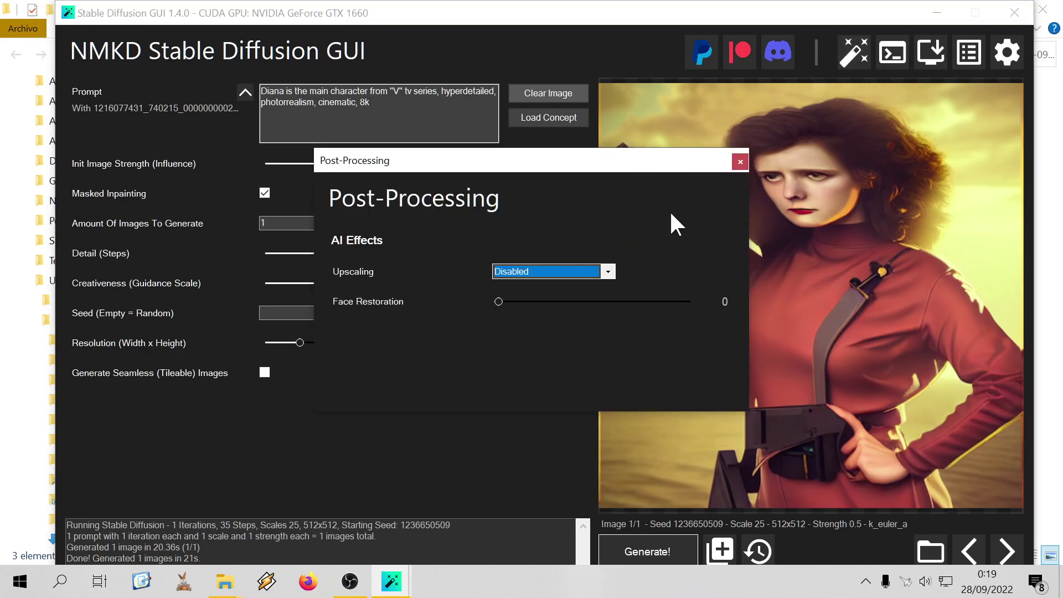
{"action": "left_click", "coordinate": [597, 276]}
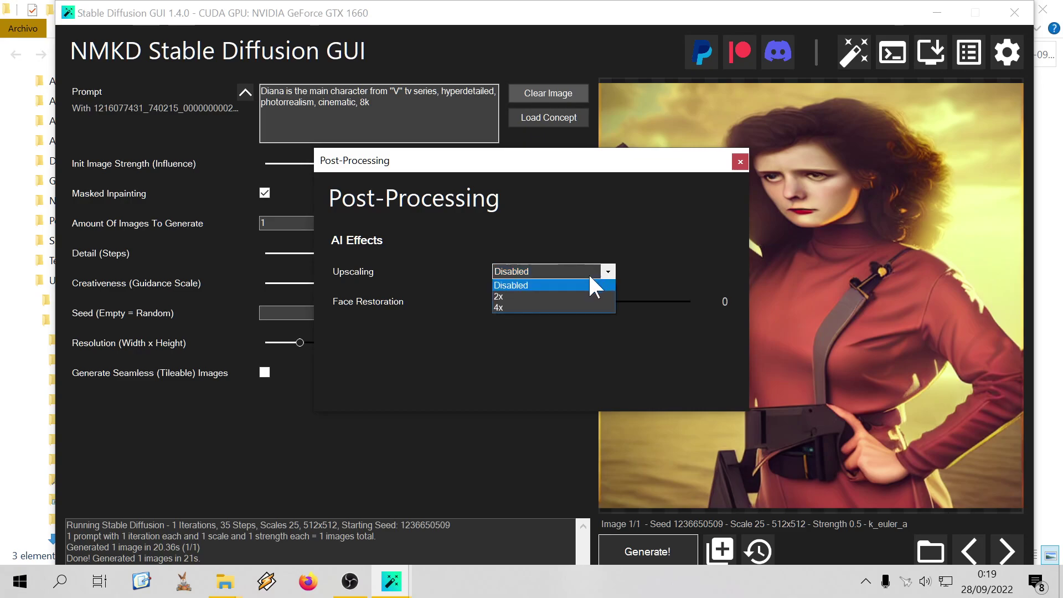
{"action": "left_click", "coordinate": [569, 307]}
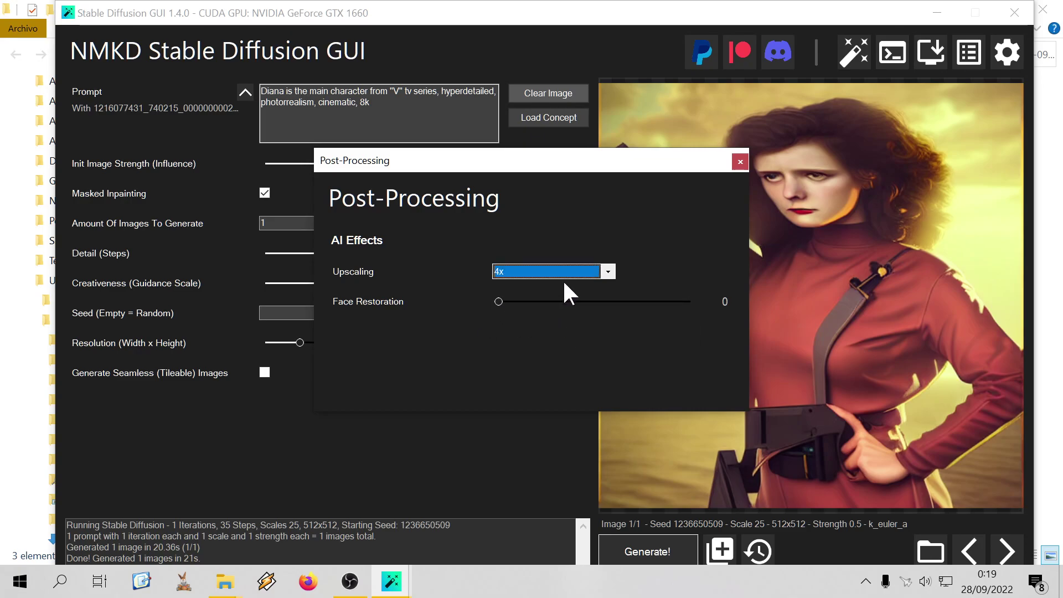
{"action": "left_click", "coordinate": [582, 272]}
{"action": "left_click", "coordinate": [566, 284]}
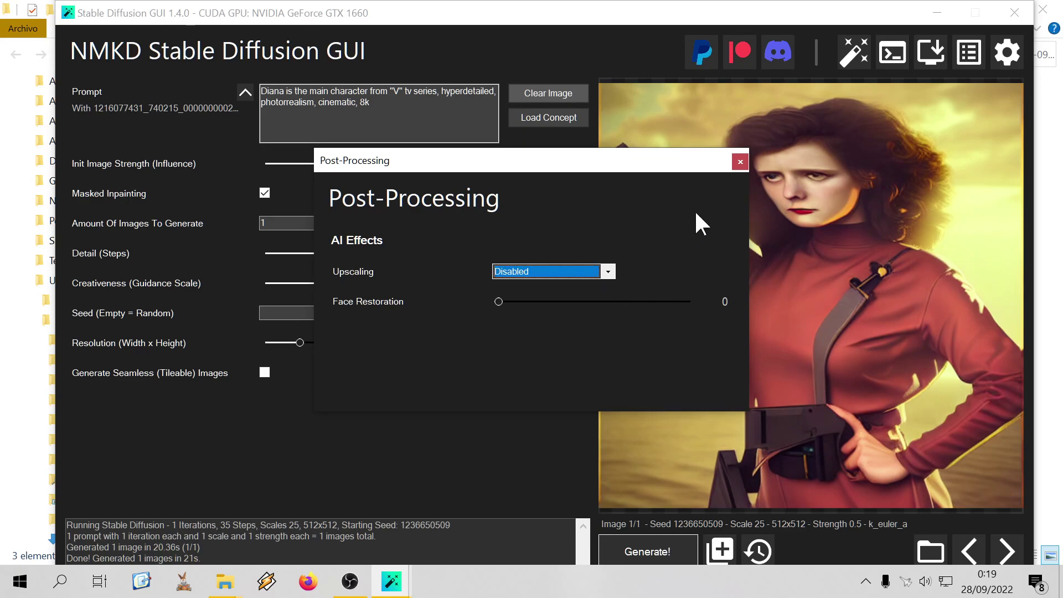
{"action": "left_click", "coordinate": [741, 161]}
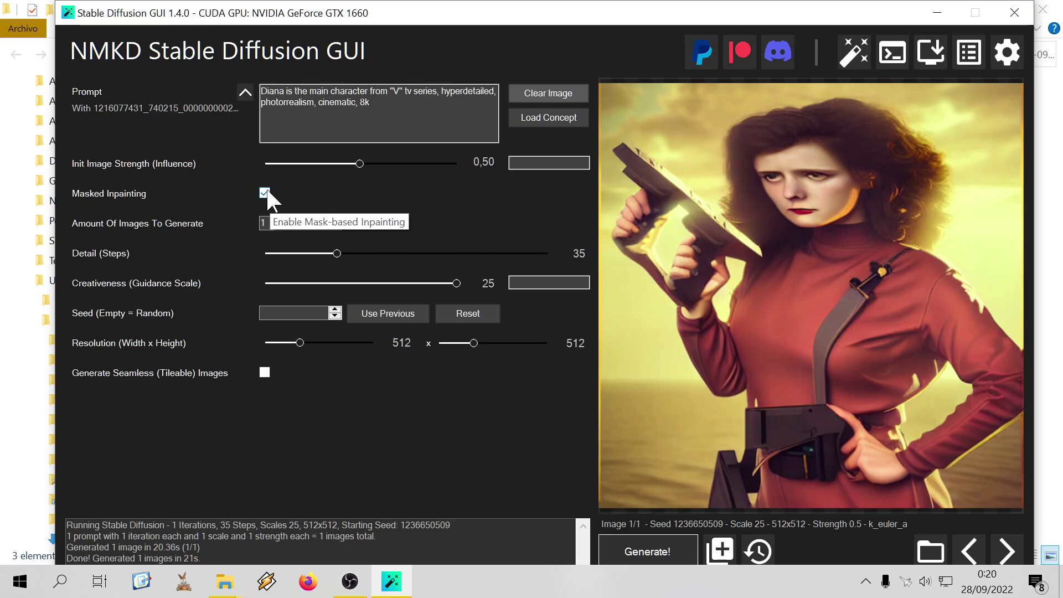
View the generated Diana image enlarged and in full screen, and close the preview
{"action": "left_click", "coordinate": [834, 178]}
{"action": "left_click", "coordinate": [1050, 13]}
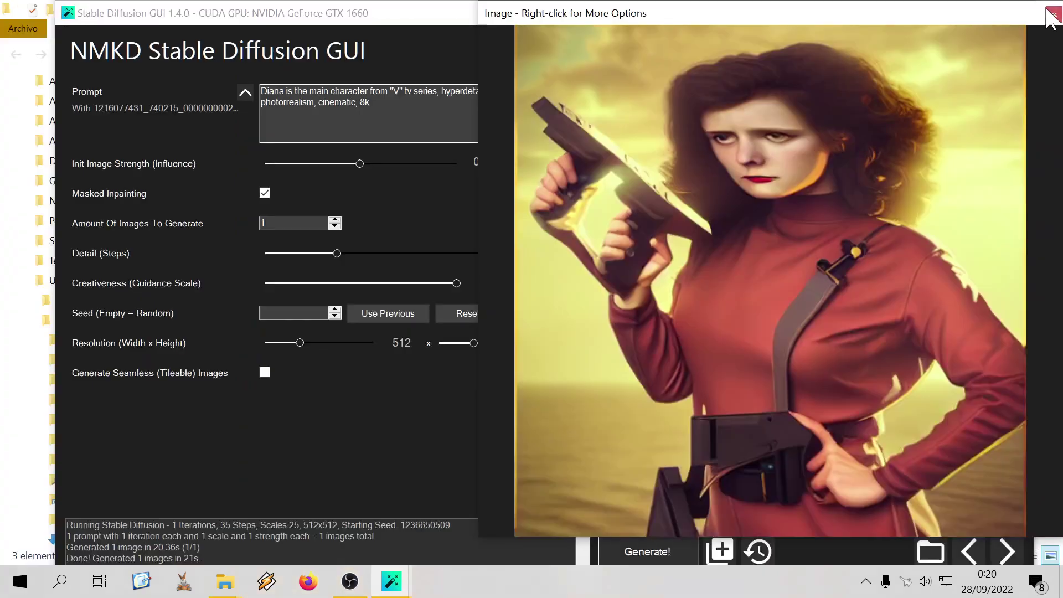
{"action": "right_click", "coordinate": [758, 120]}
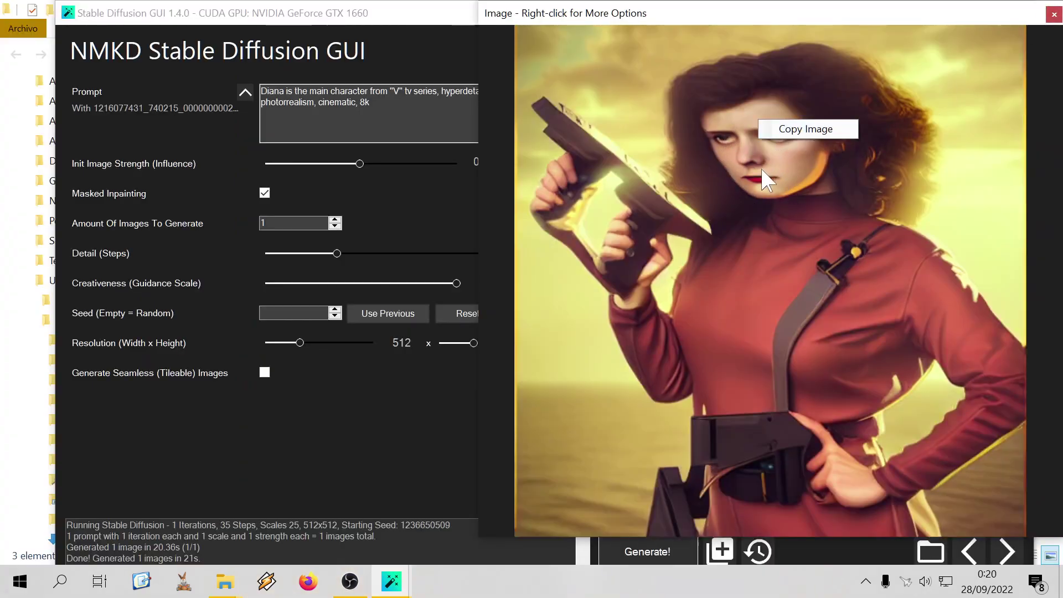
{"action": "left_click", "coordinate": [763, 172]}
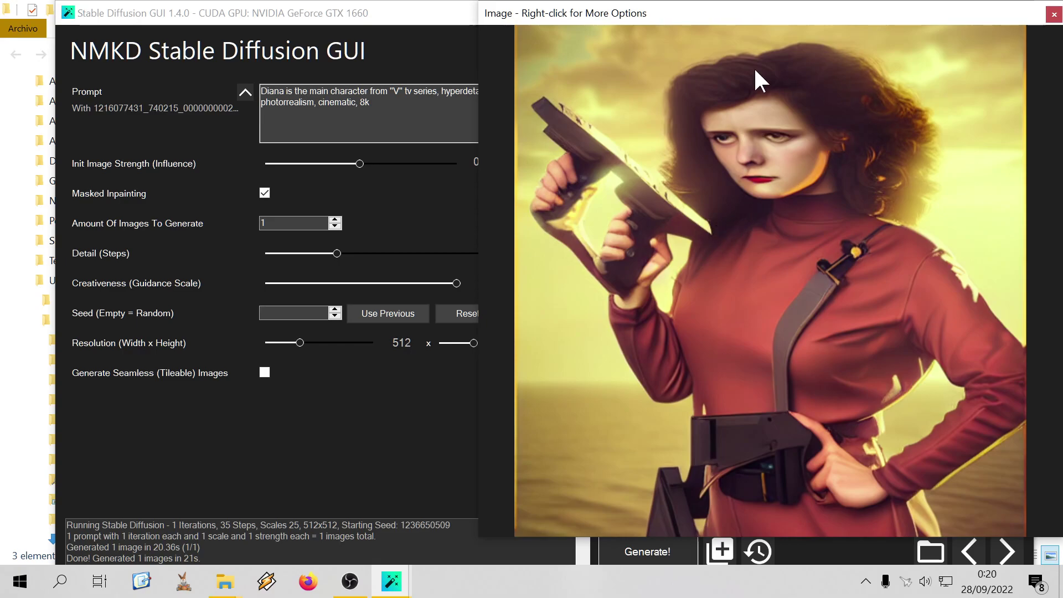
{"action": "double_click", "coordinate": [815, 24]}
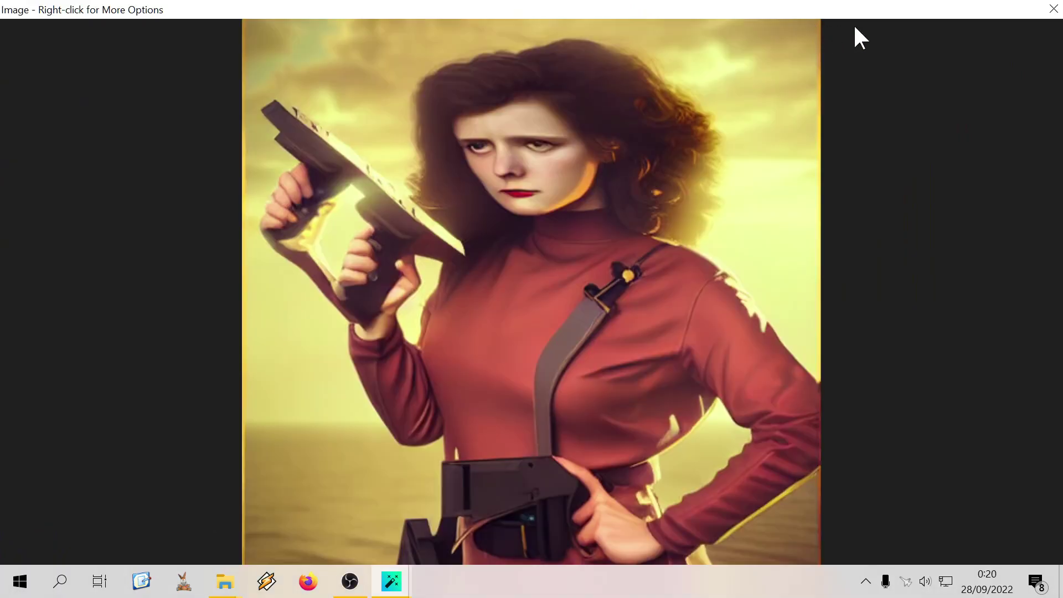
{"action": "left_click", "coordinate": [1051, 10]}
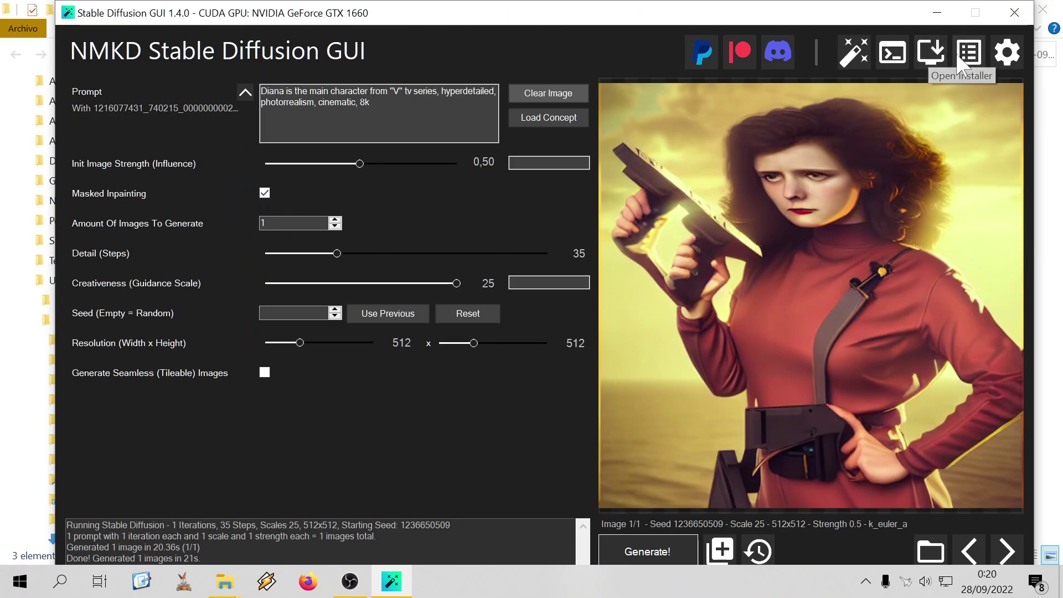
Open the Dream.py command line, and view the generated Diana image enlarged again before closing the preview
{"action": "left_click", "coordinate": [893, 52]}
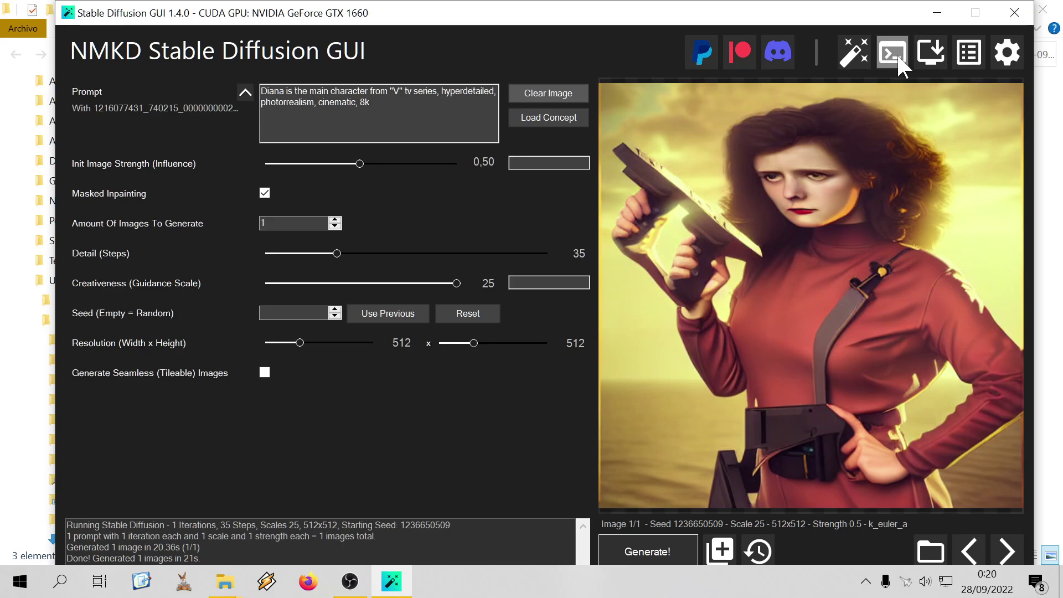
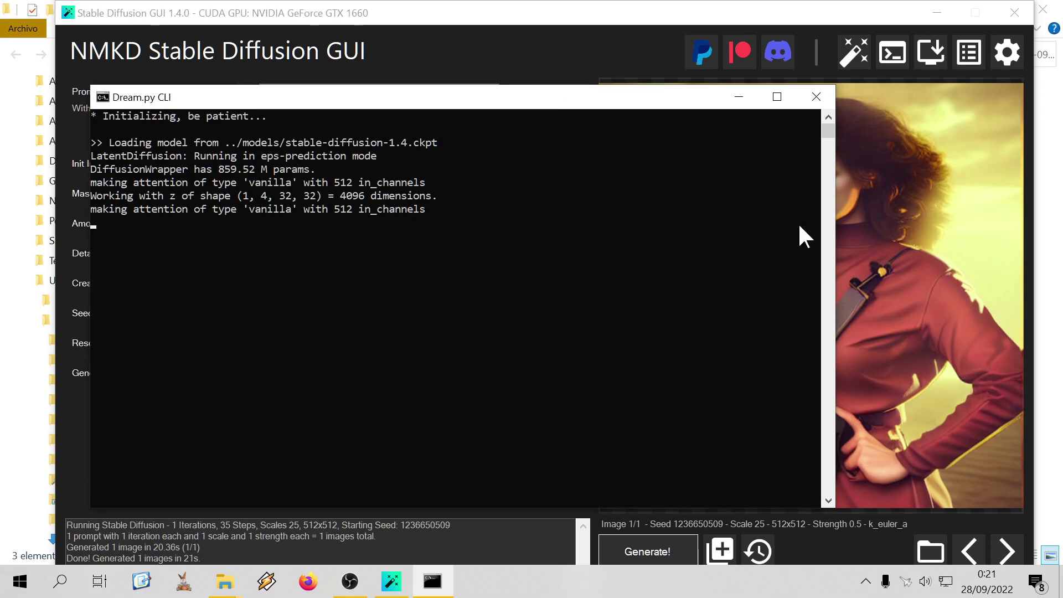
{"action": "left_click", "coordinate": [921, 302]}
{"action": "left_click", "coordinate": [918, 297]}
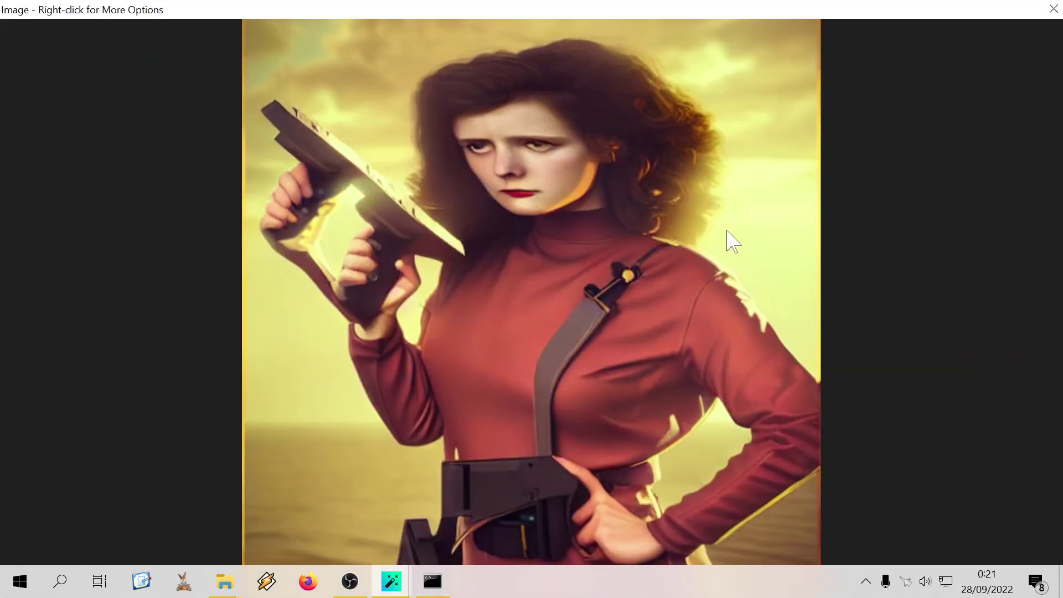
{"action": "left_click", "coordinate": [1052, 10]}
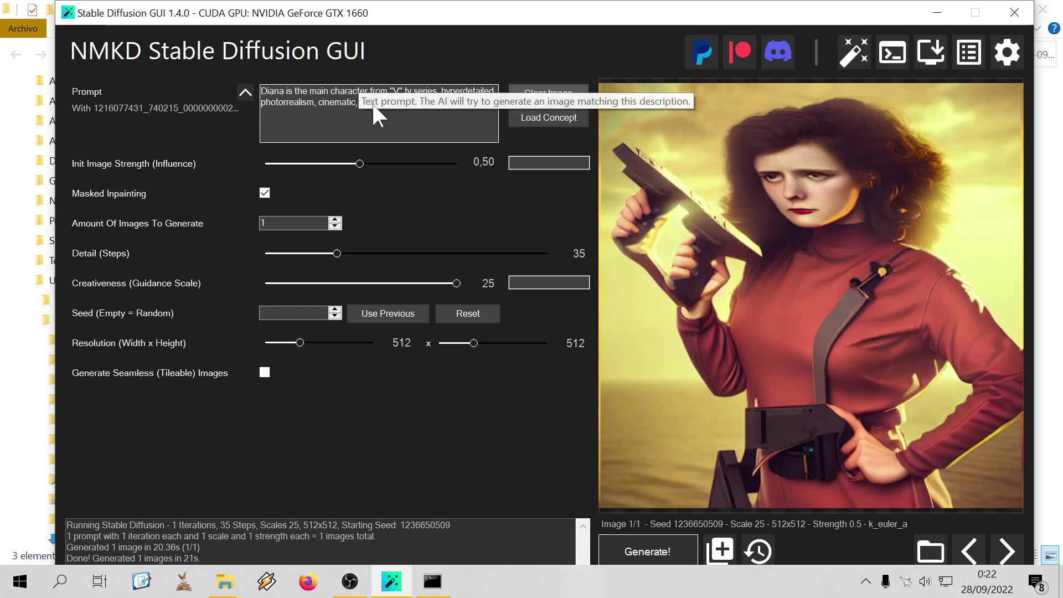
Clear the init image and generate a Diana image from the text prompt alone
{"action": "left_click", "coordinate": [244, 92]}
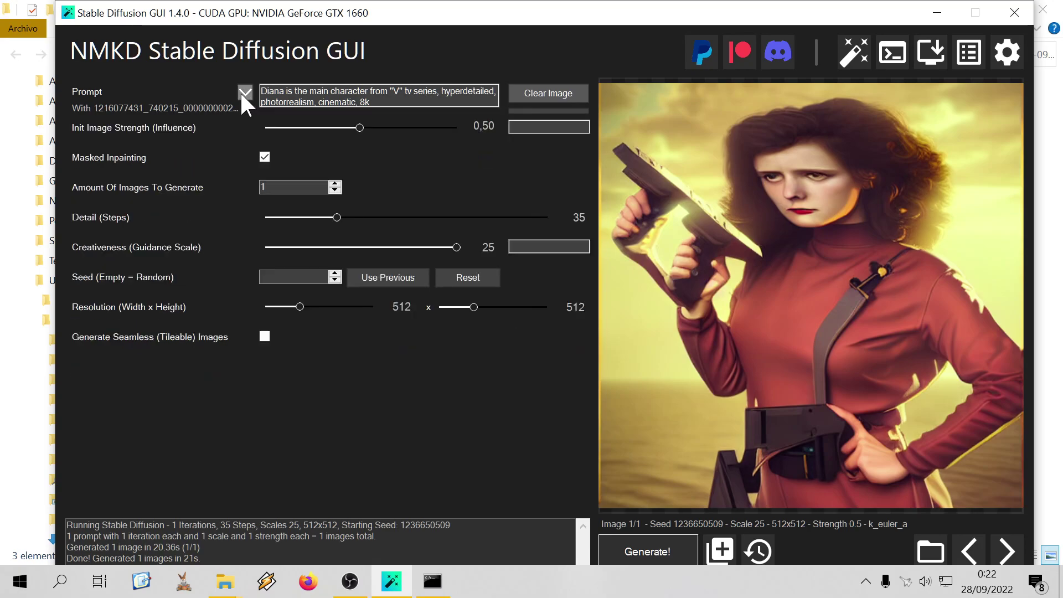
{"action": "left_click", "coordinate": [244, 92]}
{"action": "left_click", "coordinate": [565, 94]}
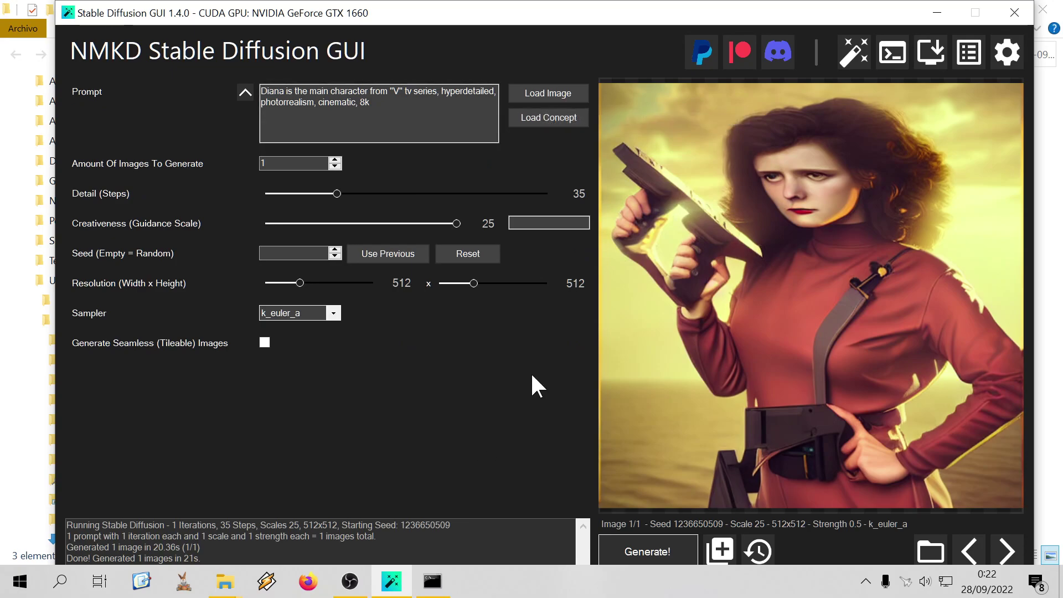
{"action": "left_click", "coordinate": [611, 540]}
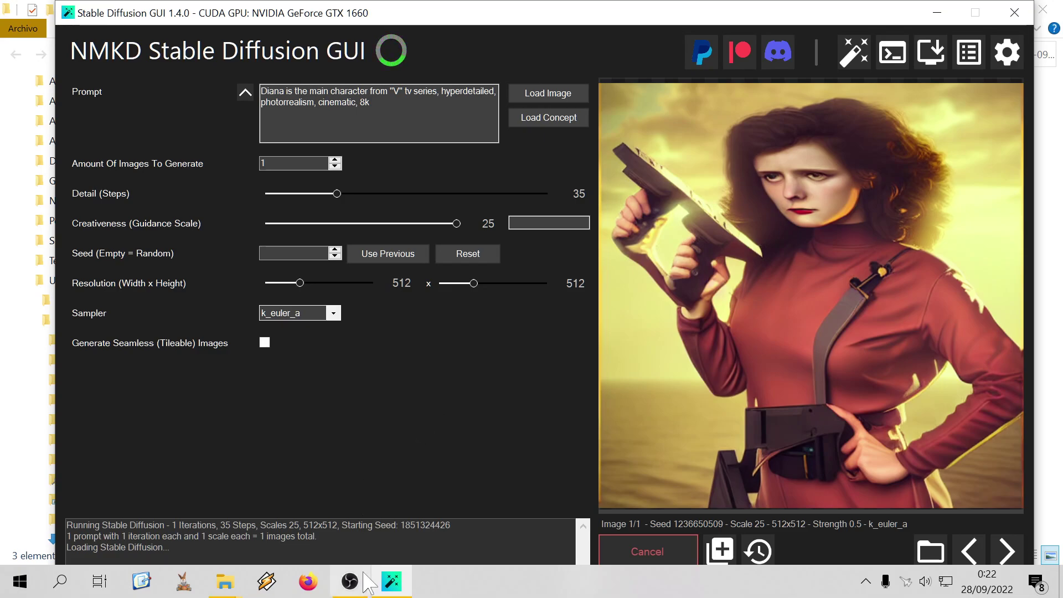
{"action": "left_click", "coordinate": [391, 582]}
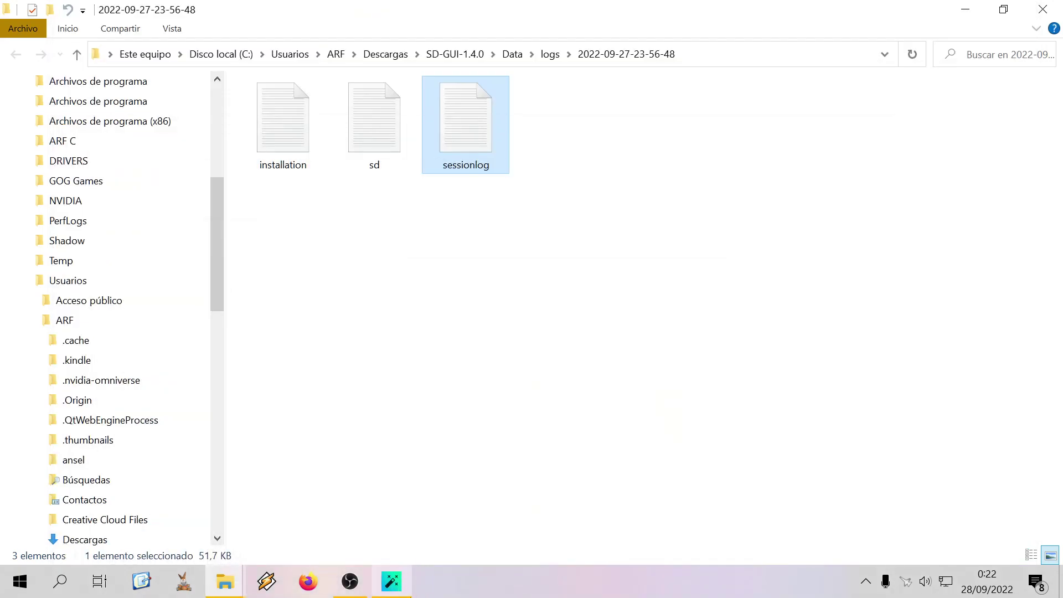
{"action": "left_click", "coordinate": [391, 581]}
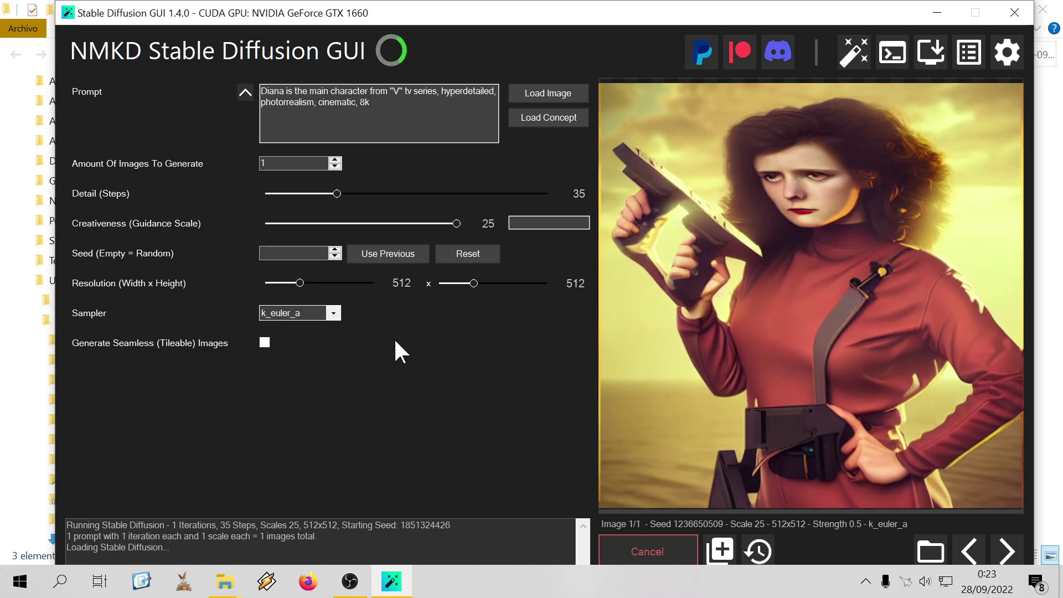
Open the file of the displayed Diana image in the Windows photo viewer
{"action": "right_click", "coordinate": [902, 274]}
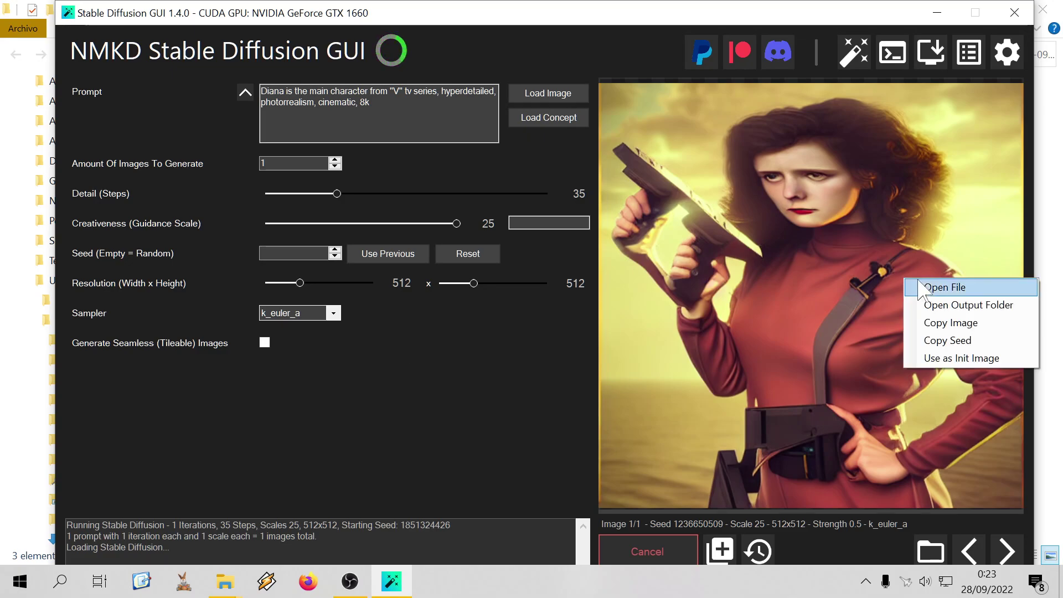
{"action": "left_click", "coordinate": [942, 283]}
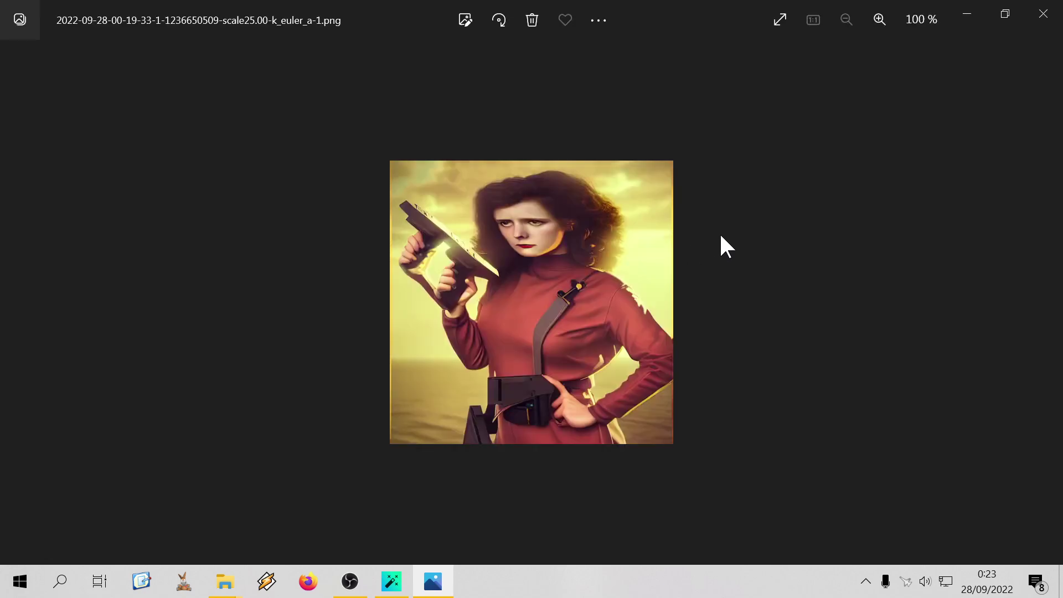
{"action": "right_click", "coordinate": [589, 305]}
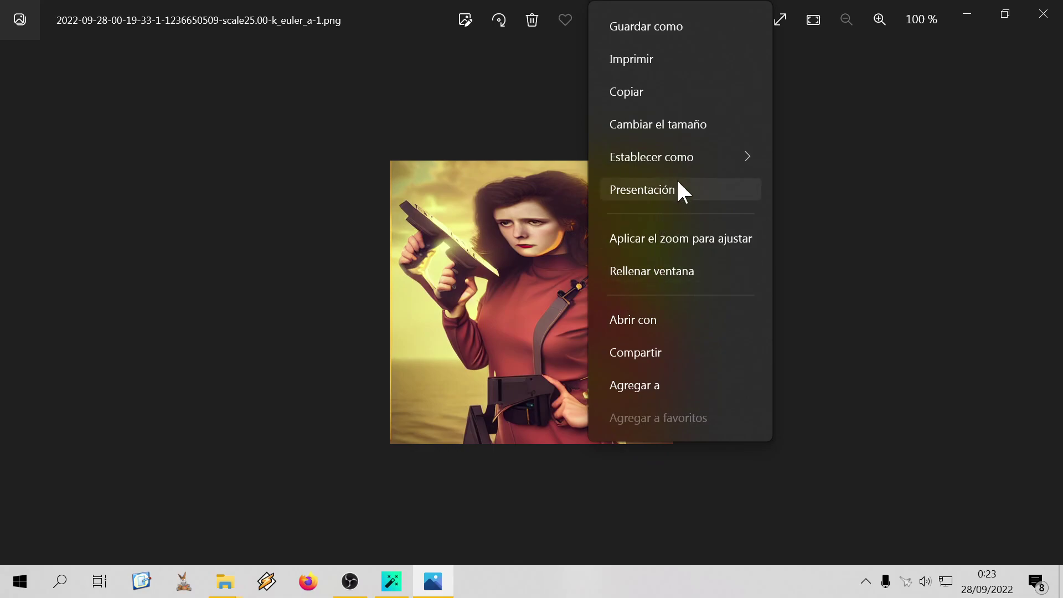
{"action": "key", "text": "Escape"}
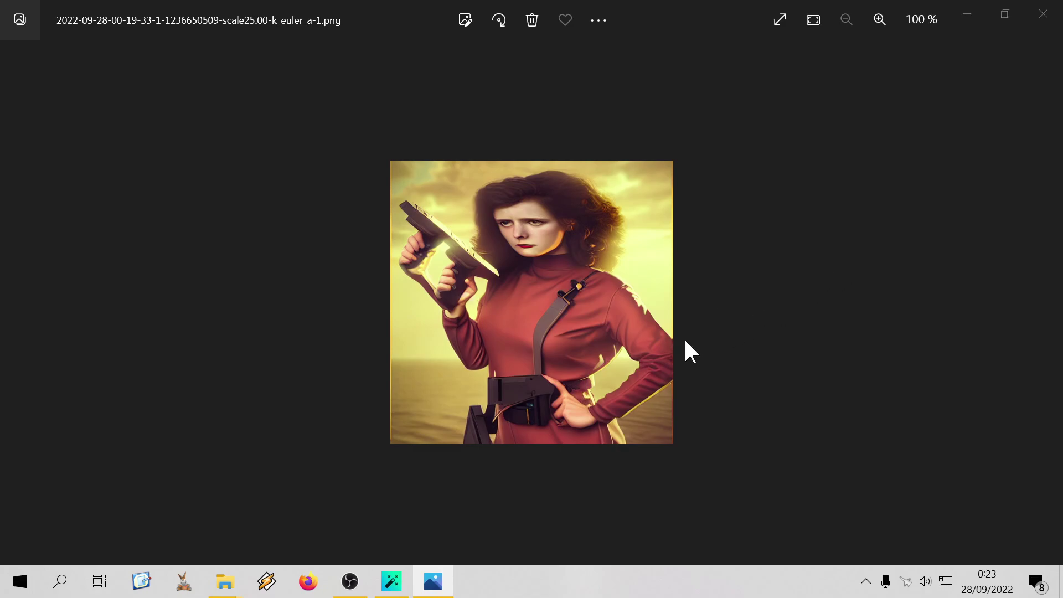
Save a PNG copy of the image to Mis cosas > Ocio > Mis imágenes > AI image generation > Stable Diffusion on drive D, and close the viewer
{"action": "key", "text": "ctrl+s"}
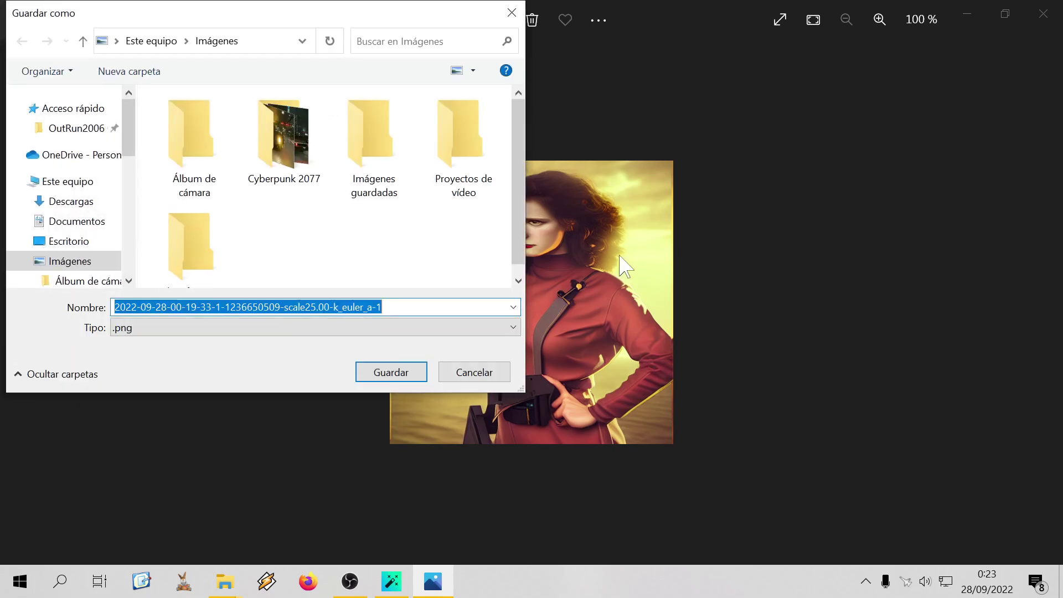
{"action": "scroll", "coordinate": [47, 238], "scroll_direction": "down", "scroll_amount": 3}
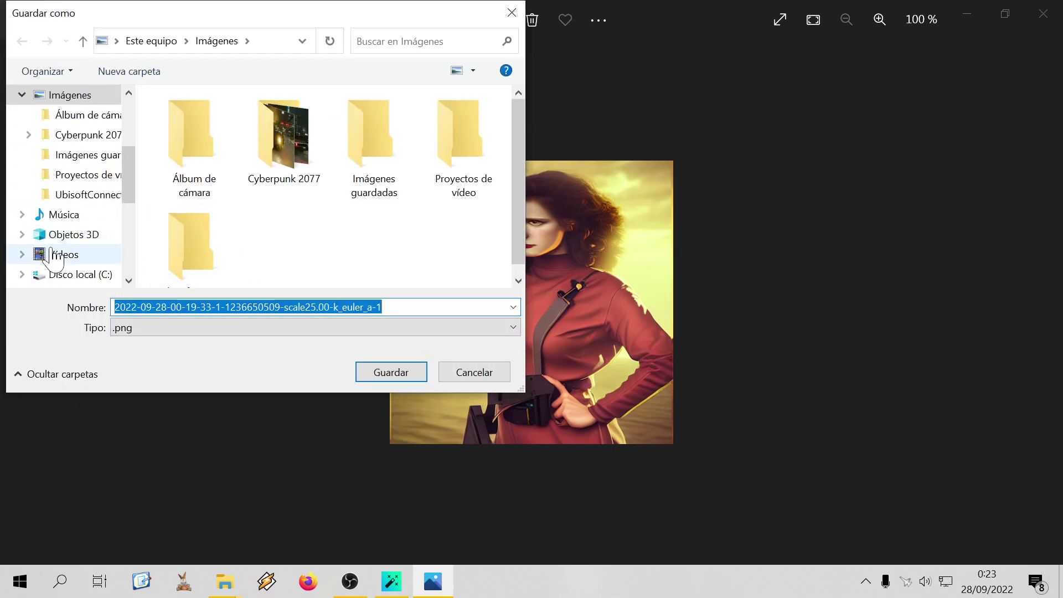
{"action": "left_click", "coordinate": [79, 214]}
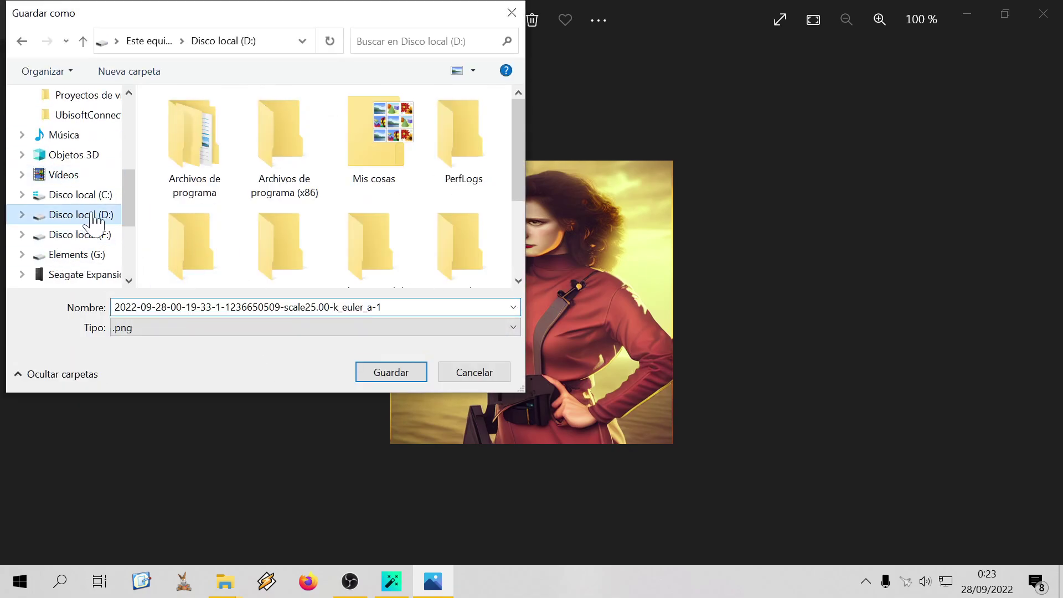
{"action": "double_click", "coordinate": [391, 133]}
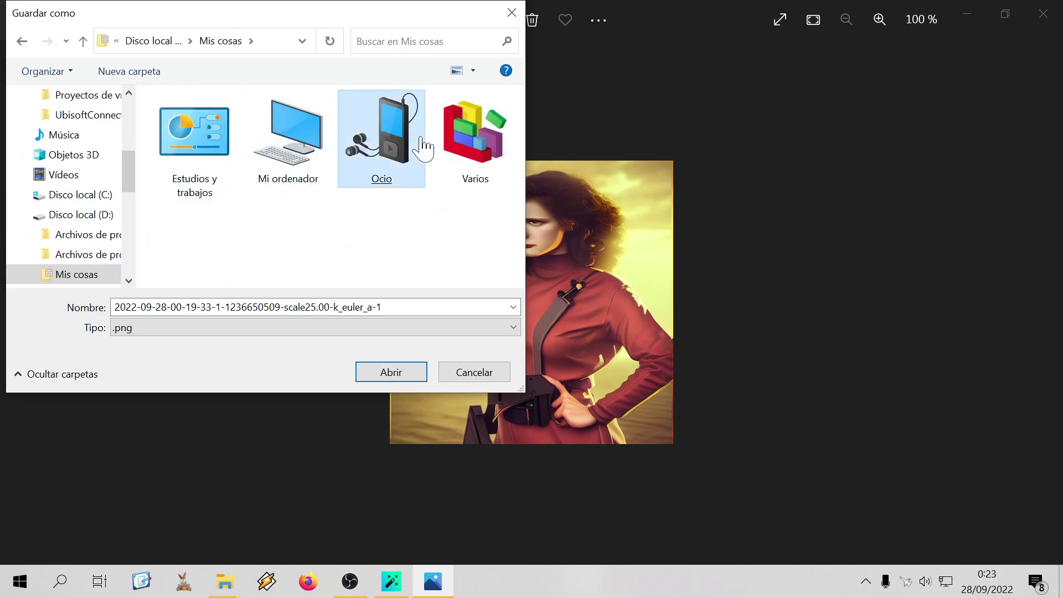
{"action": "double_click", "coordinate": [420, 143]}
{"action": "scroll", "coordinate": [229, 255], "scroll_direction": "down", "scroll_amount": 3}
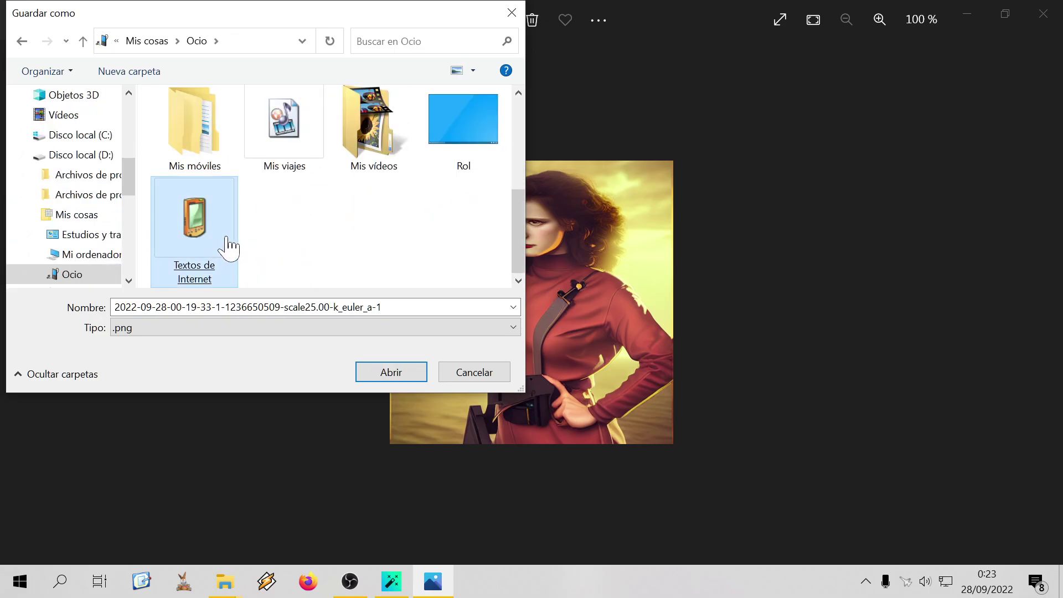
{"action": "scroll", "coordinate": [284, 225], "scroll_direction": "up", "scroll_amount": 2}
{"action": "double_click", "coordinate": [451, 147]}
{"action": "double_click", "coordinate": [165, 155]}
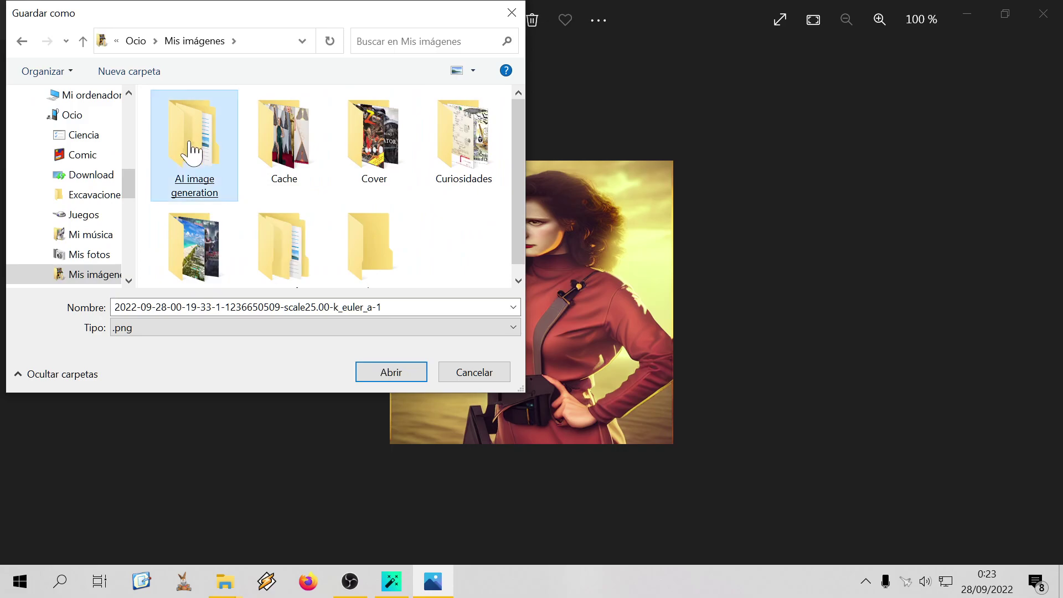
{"action": "left_click", "coordinate": [209, 230]}
{"action": "double_click", "coordinate": [210, 229]}
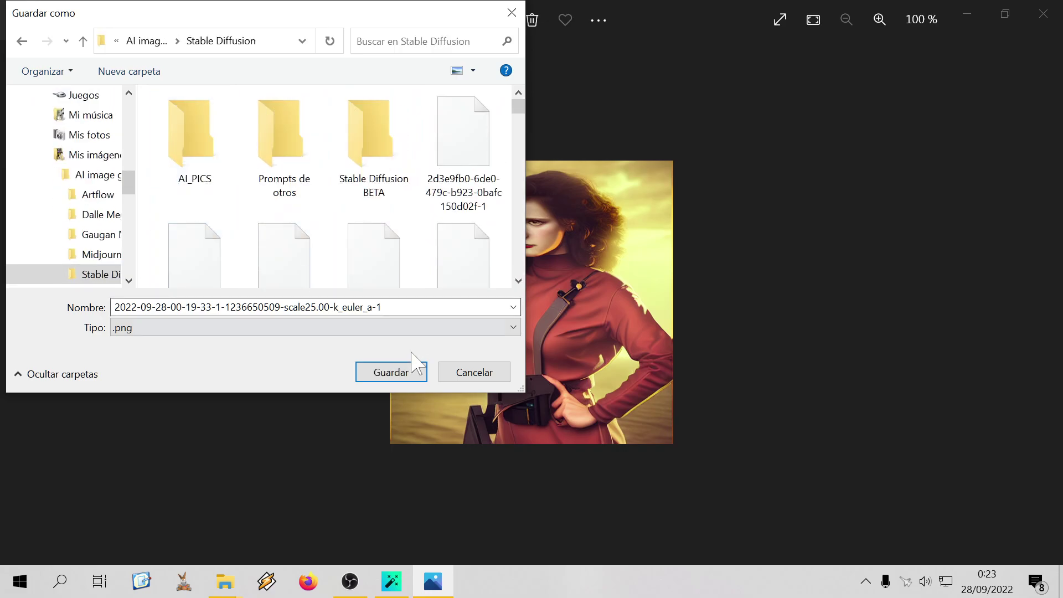
{"action": "left_click", "coordinate": [382, 371]}
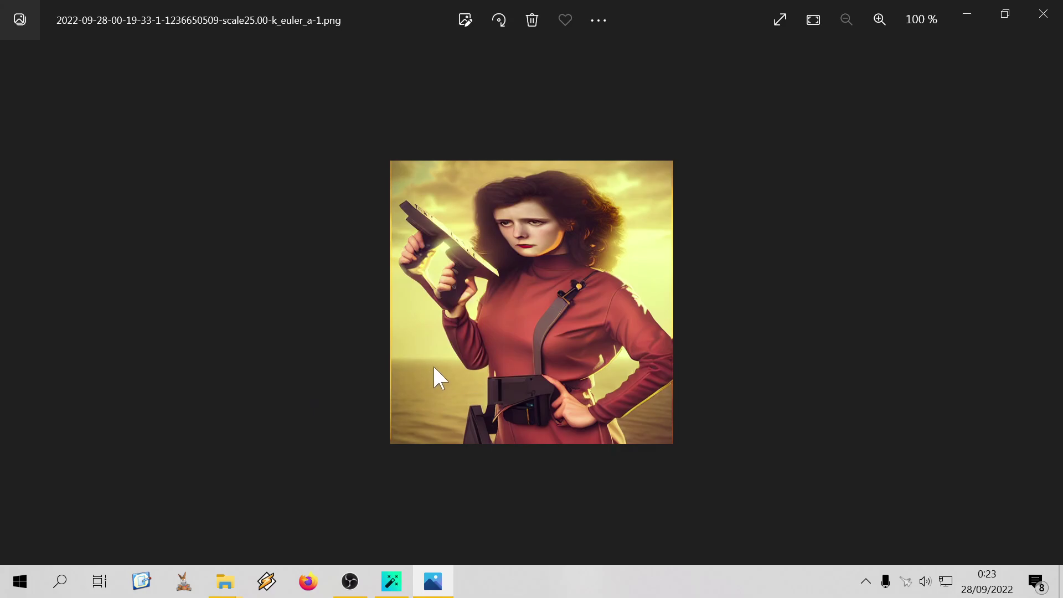
{"action": "left_click", "coordinate": [1049, 13]}
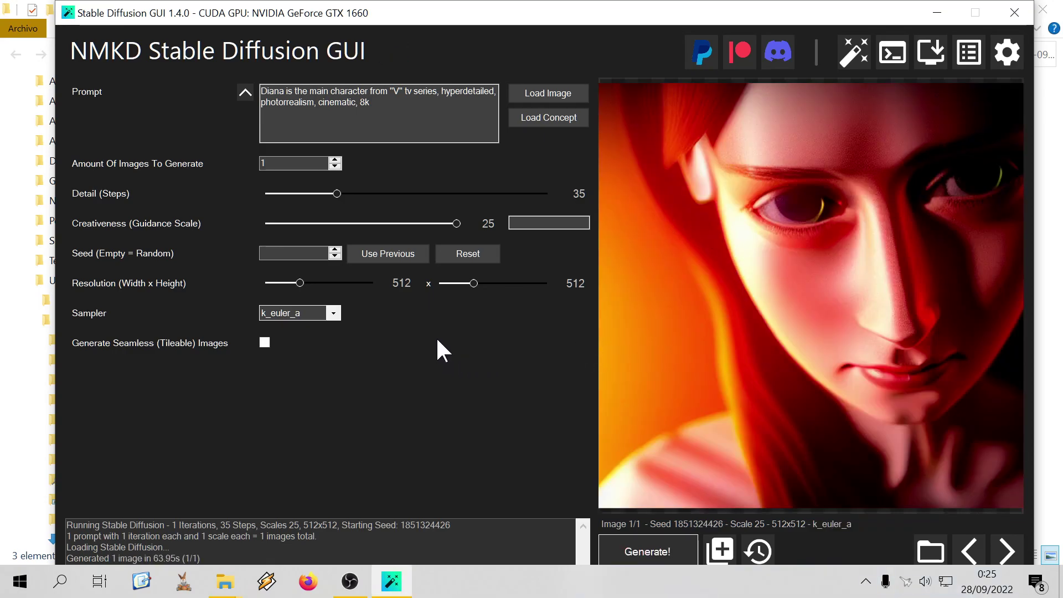
Set Creativeness (Guidance Scale) to 12 and replace the character name in the prompt with Donovan
{"action": "left_click_drag", "start_coordinate": [456, 224], "coordinate": [357, 224]}
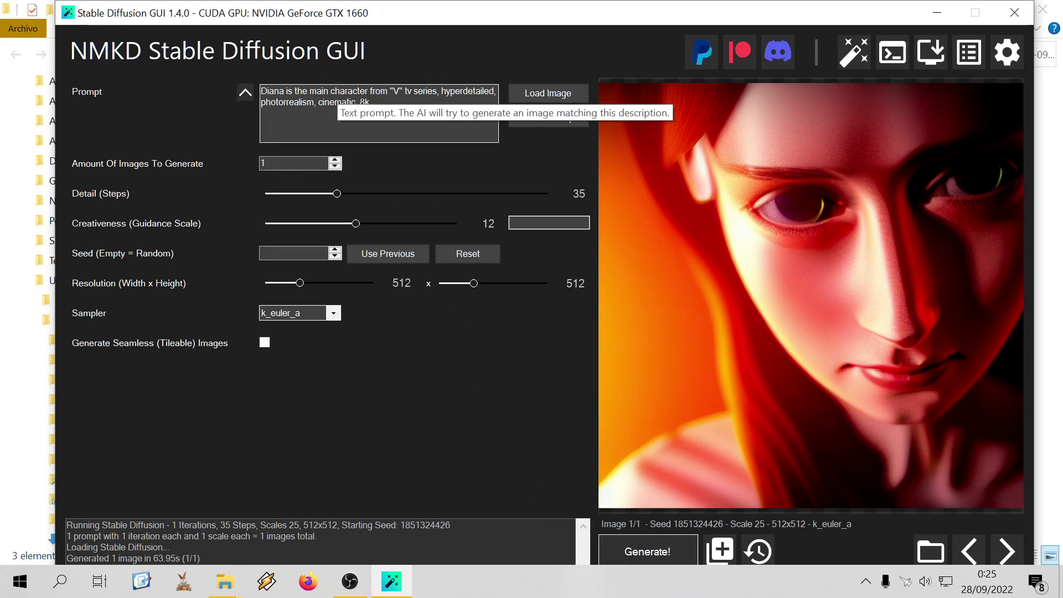
{"action": "double_click", "coordinate": [271, 92]}
{"action": "type", "text": "Donovan"}
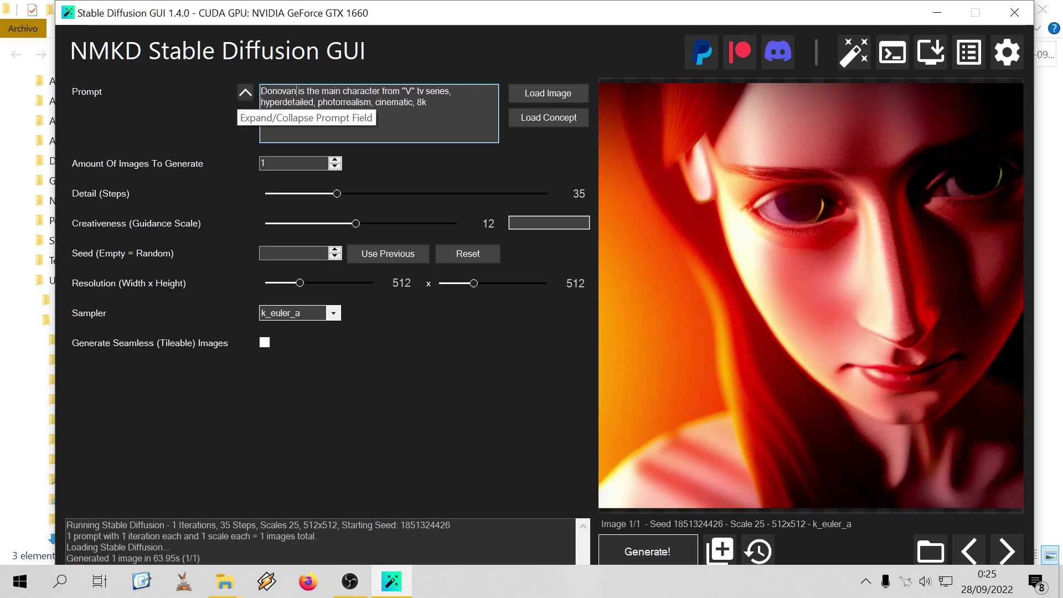
Load índice.jpg as the init image for the Donovan prompt
{"action": "left_click", "coordinate": [551, 95]}
{"action": "scroll", "coordinate": [345, 194], "scroll_direction": "down", "scroll_amount": 1}
{"action": "double_click", "coordinate": [310, 274]}
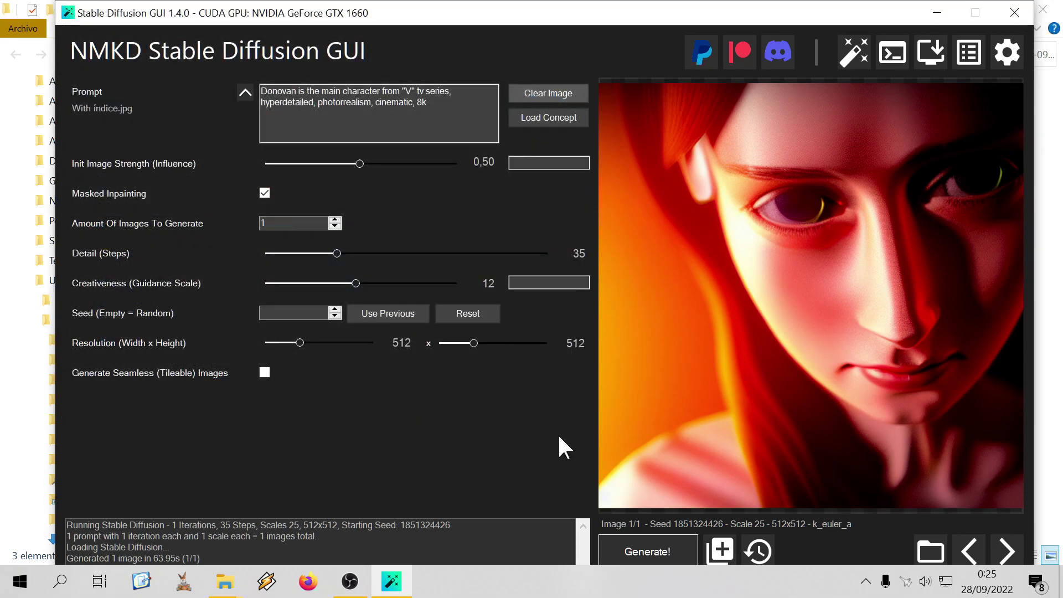
Start generating the Donovan image with an inpainting mask painted over the man's face
{"action": "left_click", "coordinate": [629, 548]}
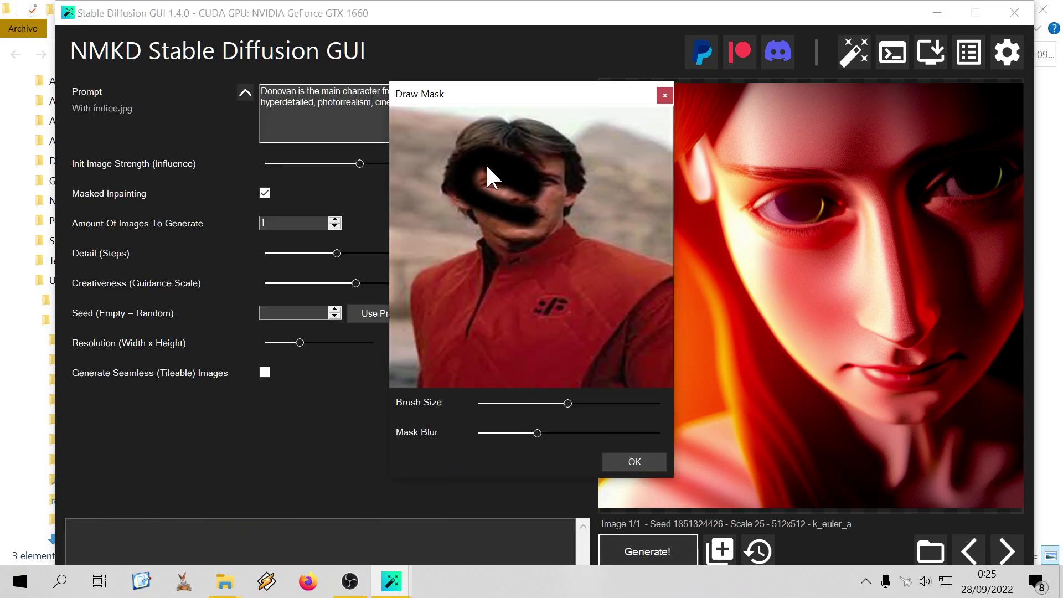
{"action": "mouse_move", "coordinate": [568, 184]}
{"action": "left_mouse_down"}
{"action": "mouse_move", "coordinate": [551, 214]}
{"action": "mouse_move", "coordinate": [550, 173]}
{"action": "mouse_move", "coordinate": [561, 192]}
{"action": "mouse_move", "coordinate": [520, 243]}
{"action": "mouse_move", "coordinate": [453, 201]}
{"action": "left_mouse_up"}
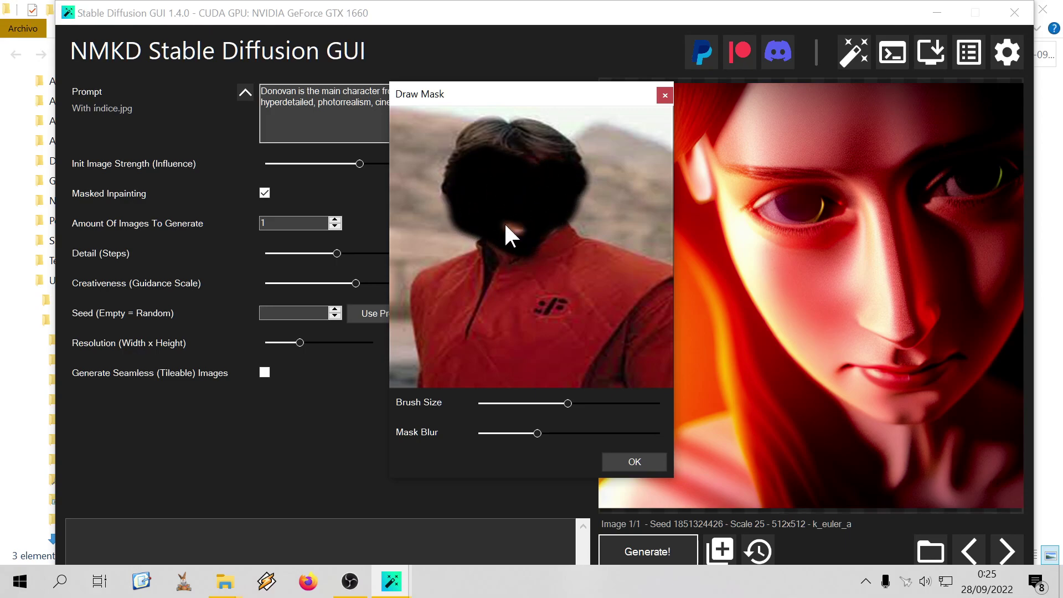
{"action": "left_click", "coordinate": [632, 457]}
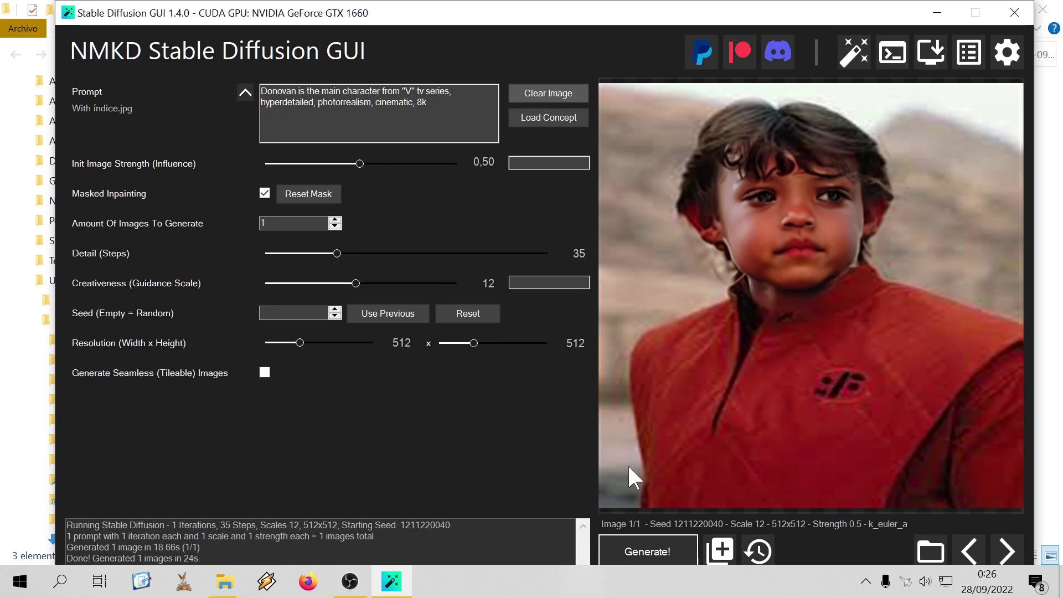
Generate another Donovan image with the same face mask, and turn off Masked Inpainting
{"action": "left_click", "coordinate": [659, 550]}
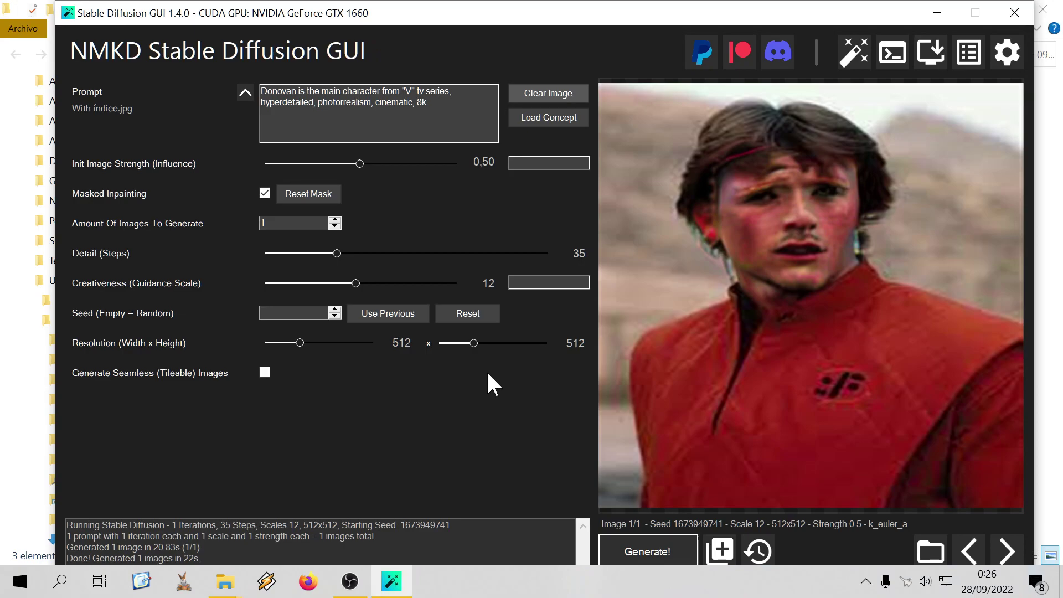
{"action": "left_click", "coordinate": [265, 193]}
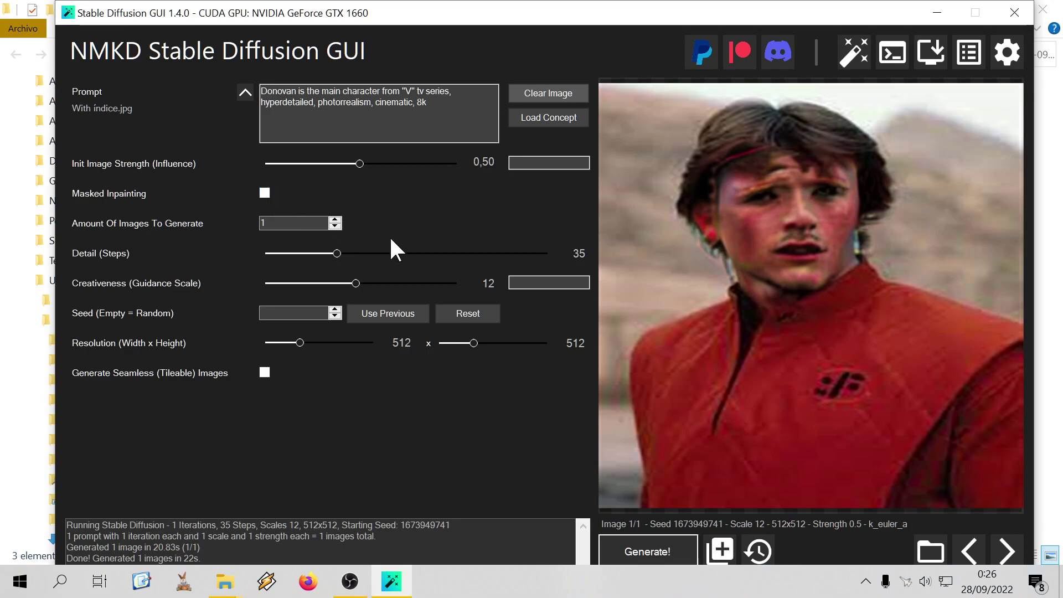
Generate the Donovan image without an init image, and save a PNG copy of it in the Stable Diffusion folder
{"action": "left_click", "coordinate": [568, 93]}
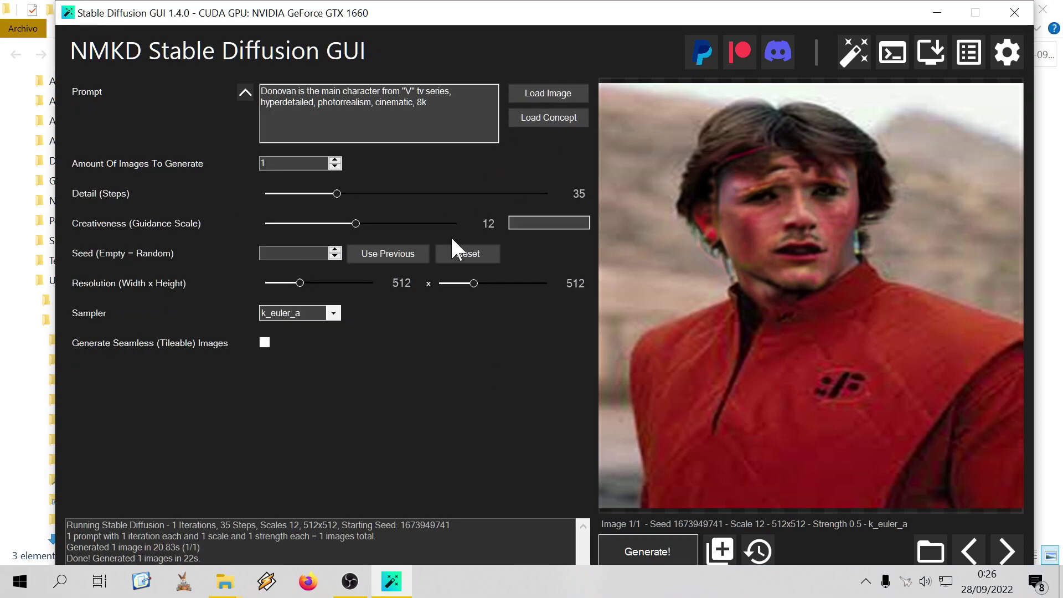
{"action": "left_click", "coordinate": [647, 551]}
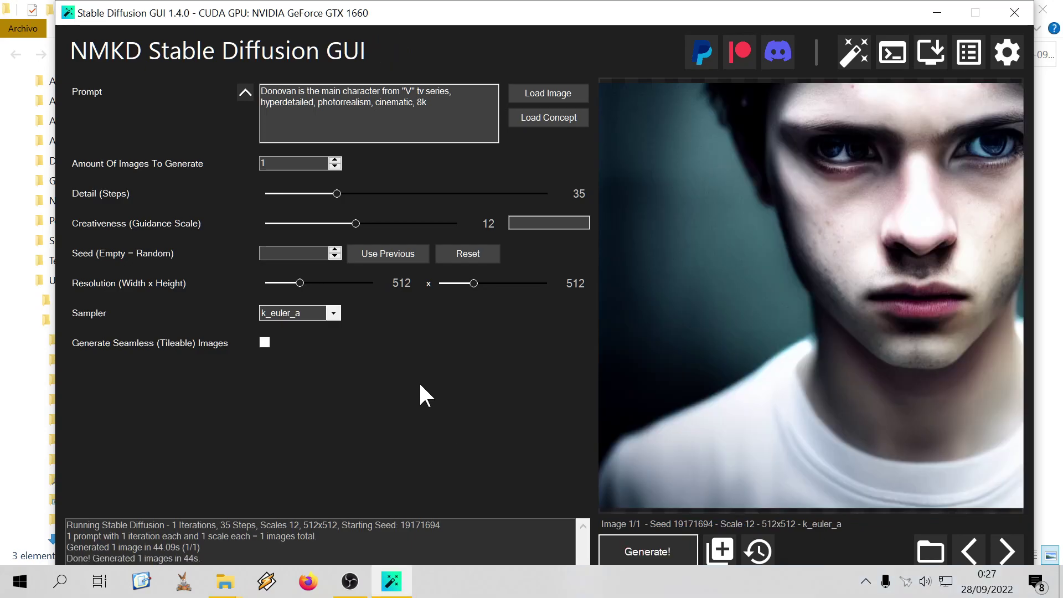
{"action": "right_click", "coordinate": [646, 374]}
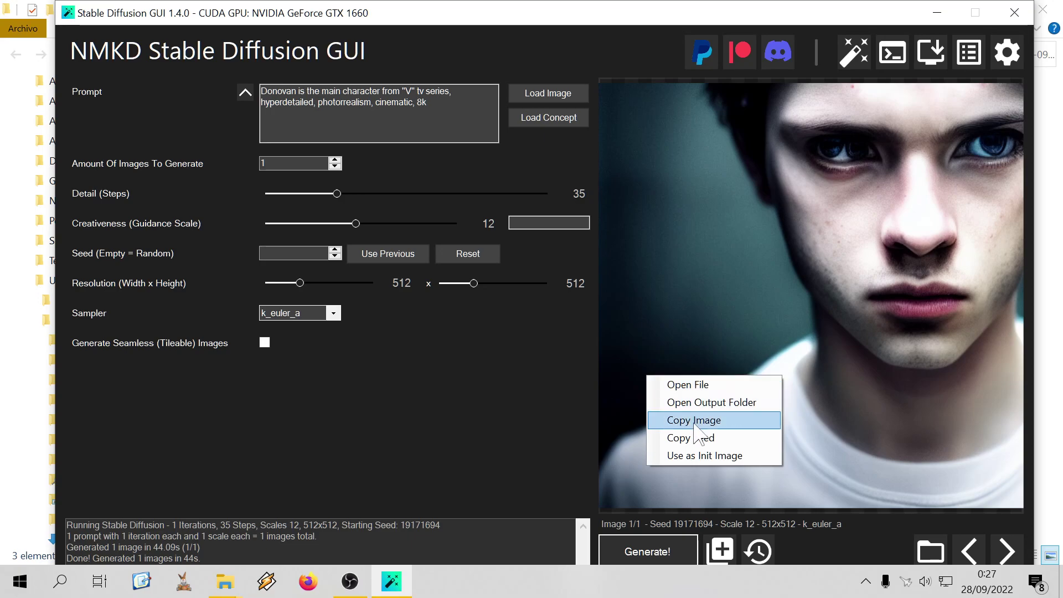
{"action": "left_click", "coordinate": [710, 381]}
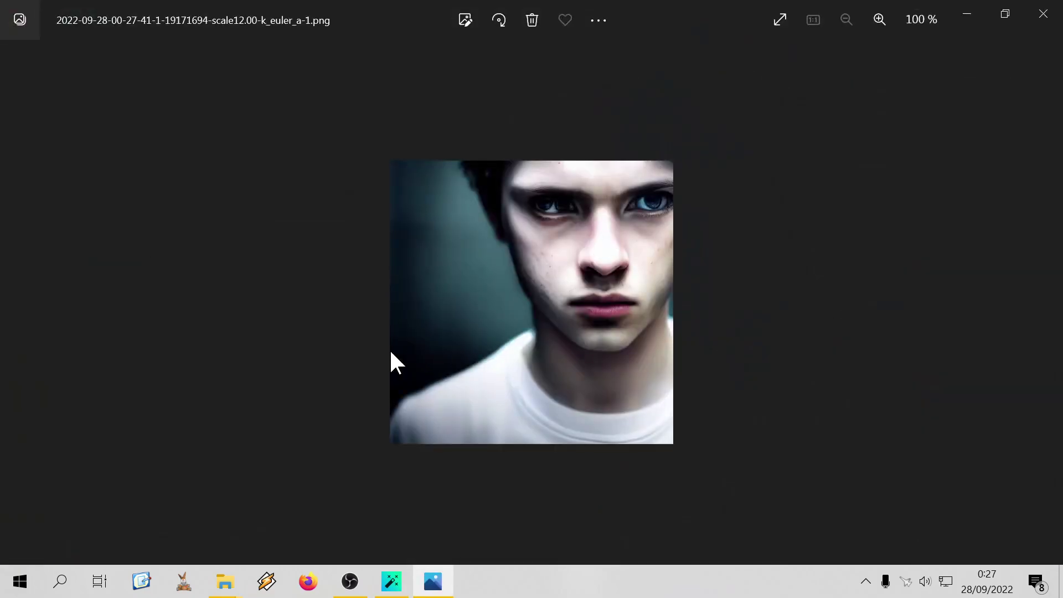
{"action": "right_click", "coordinate": [453, 349]}
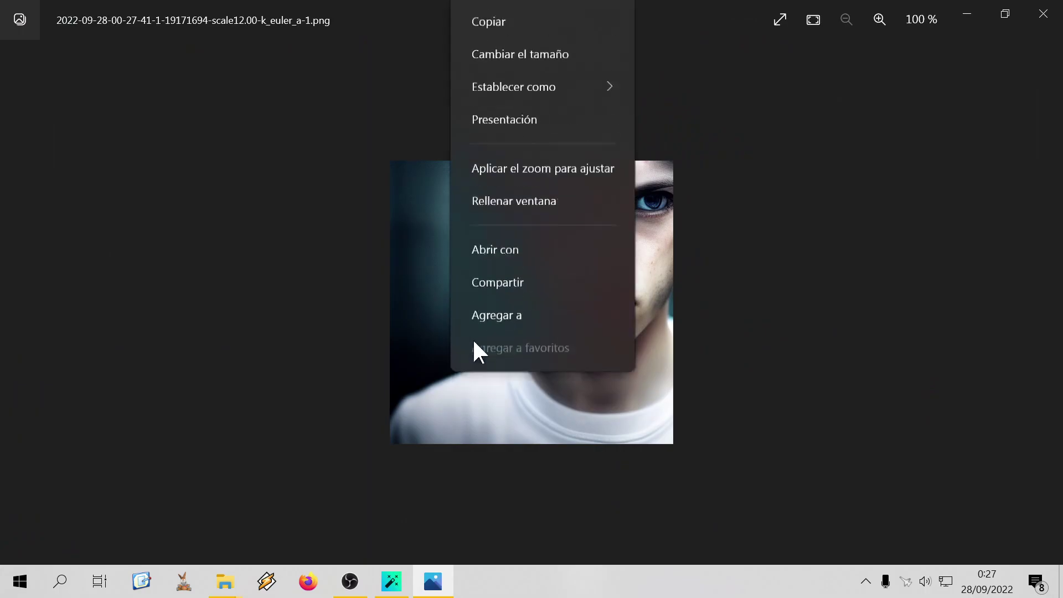
{"action": "left_click", "coordinate": [508, 24]}
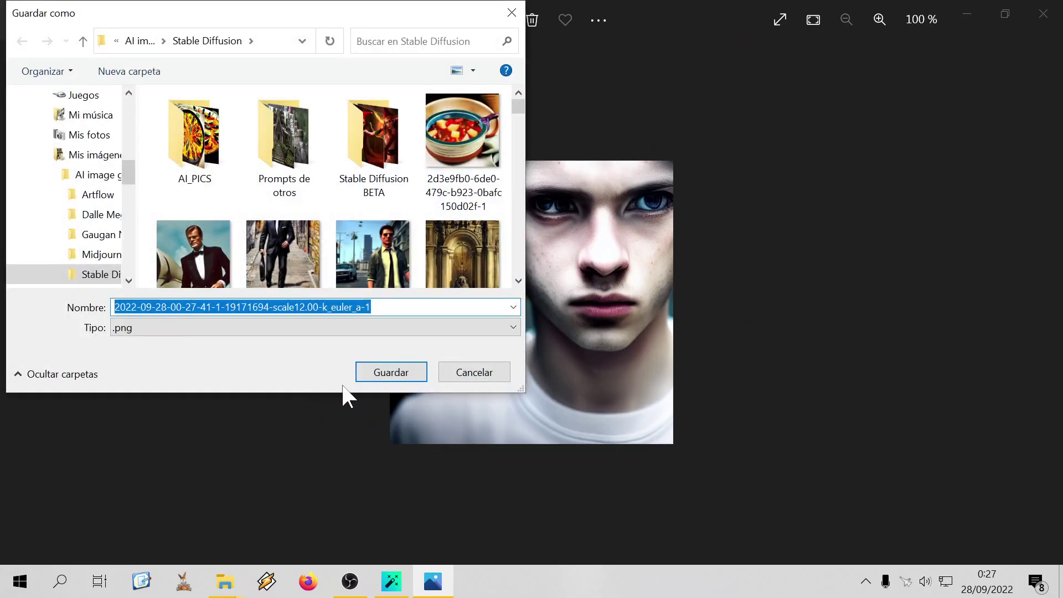
{"action": "left_click", "coordinate": [361, 372]}
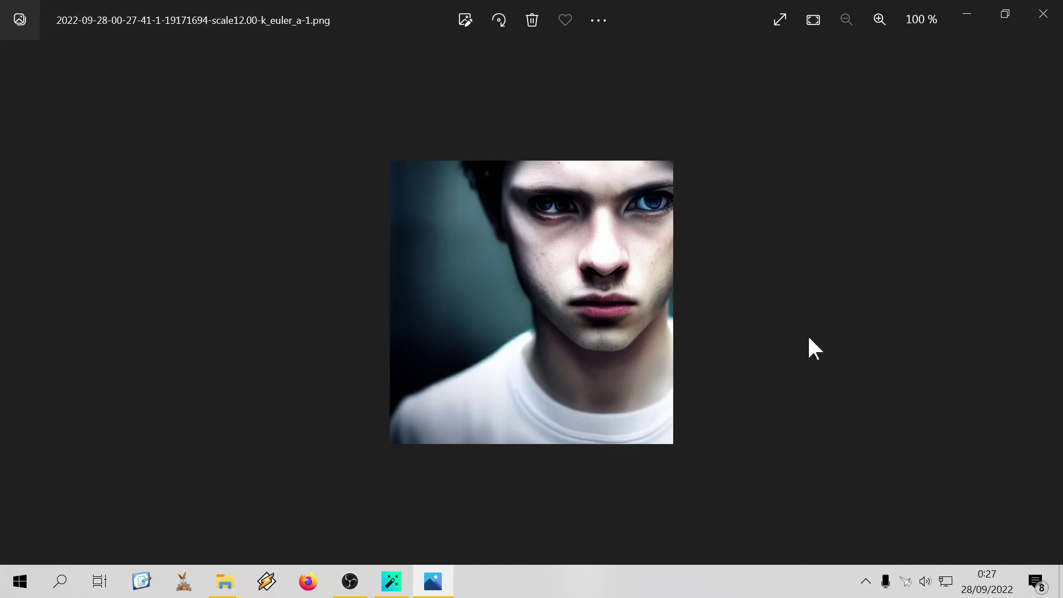
{"action": "left_click", "coordinate": [1043, 25]}
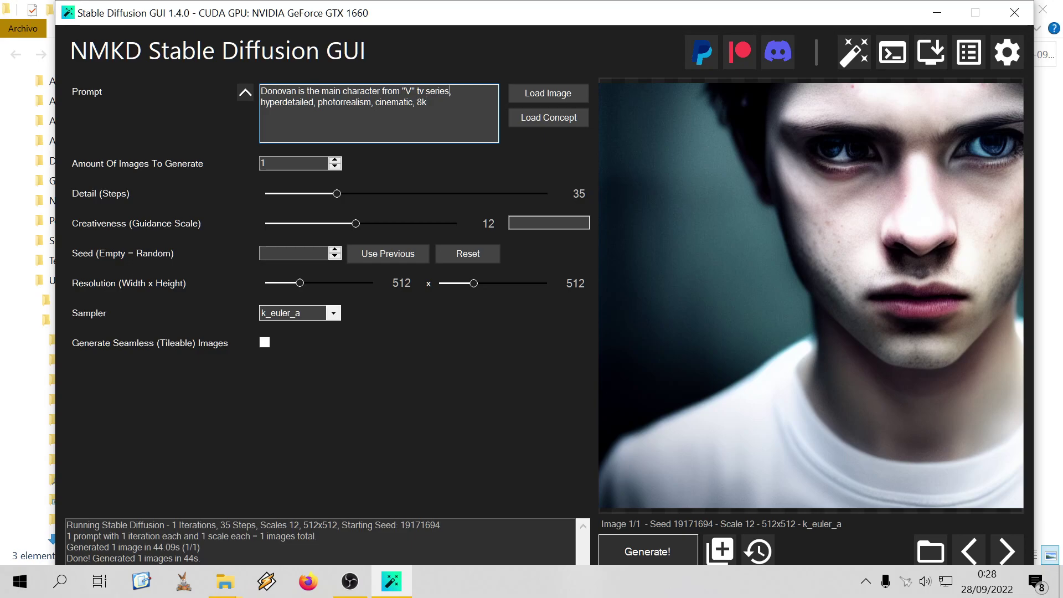
Replace the Donovan description in the prompt with Hannibal Smith, keeping the style keywords, and generate the image
{"action": "key", "text": "shift+Home"}
{"action": "type", "text": "Hannibal Smith"}
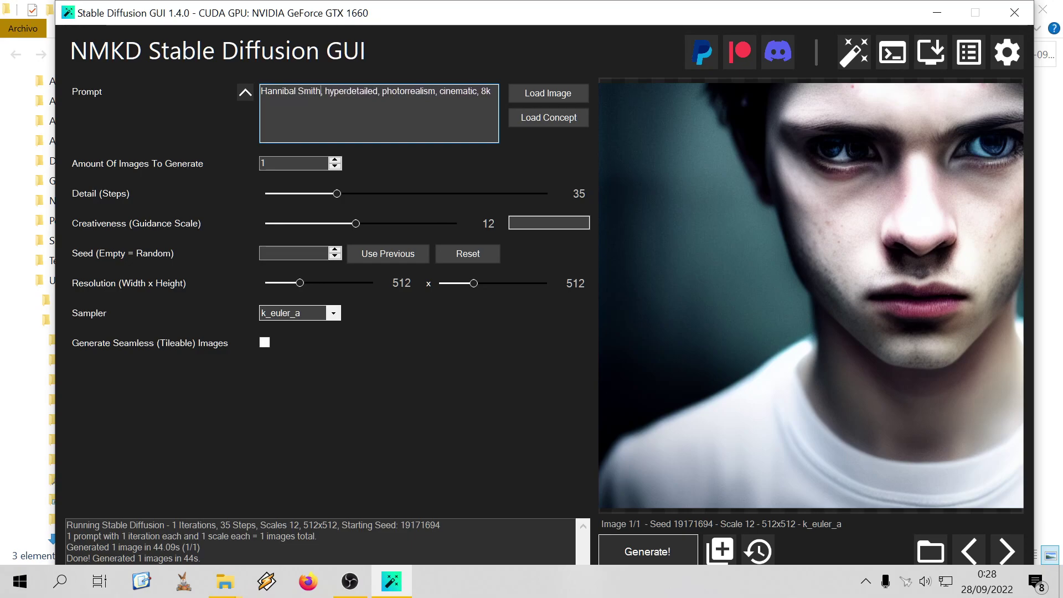
{"action": "left_click", "coordinate": [633, 545]}
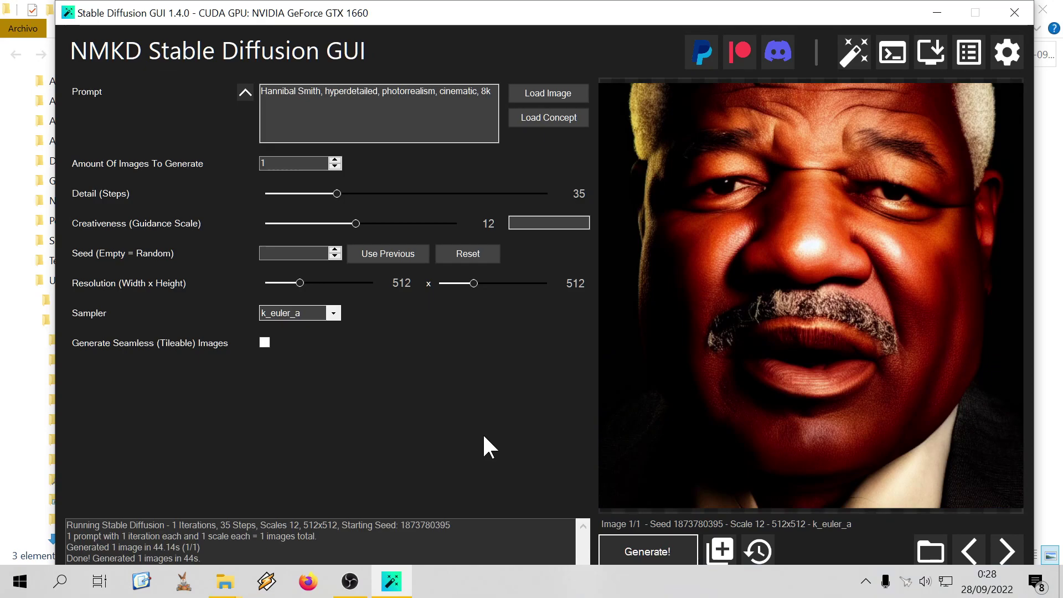
Open the generated Hannibal Smith image file and save a PNG copy in the Stable Diffusion folder
{"action": "right_click", "coordinate": [644, 363]}
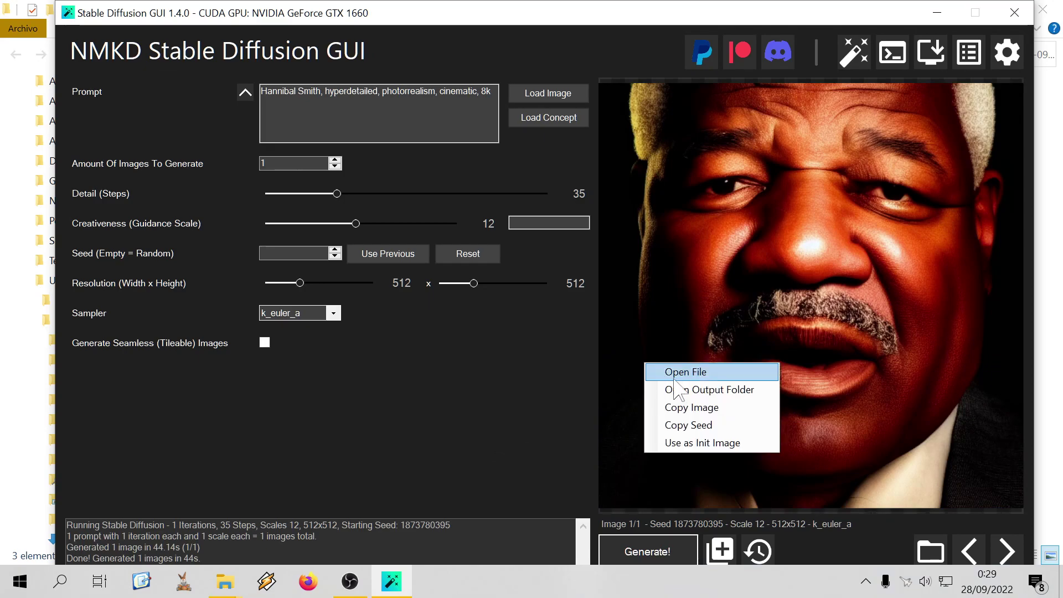
{"action": "left_click", "coordinate": [670, 372]}
{"action": "right_click", "coordinate": [454, 349]}
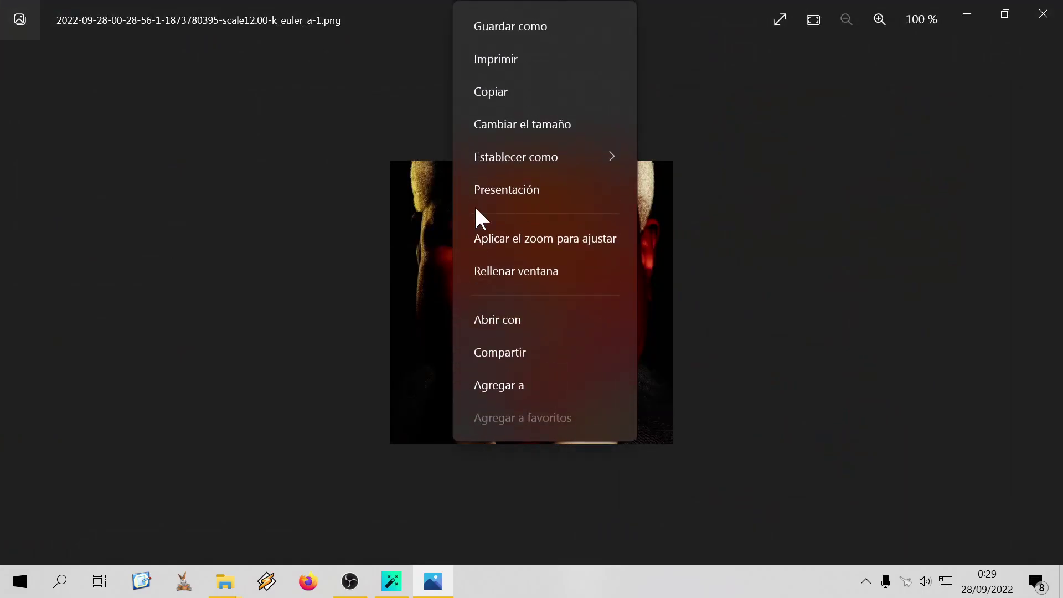
{"action": "left_click", "coordinate": [482, 31]}
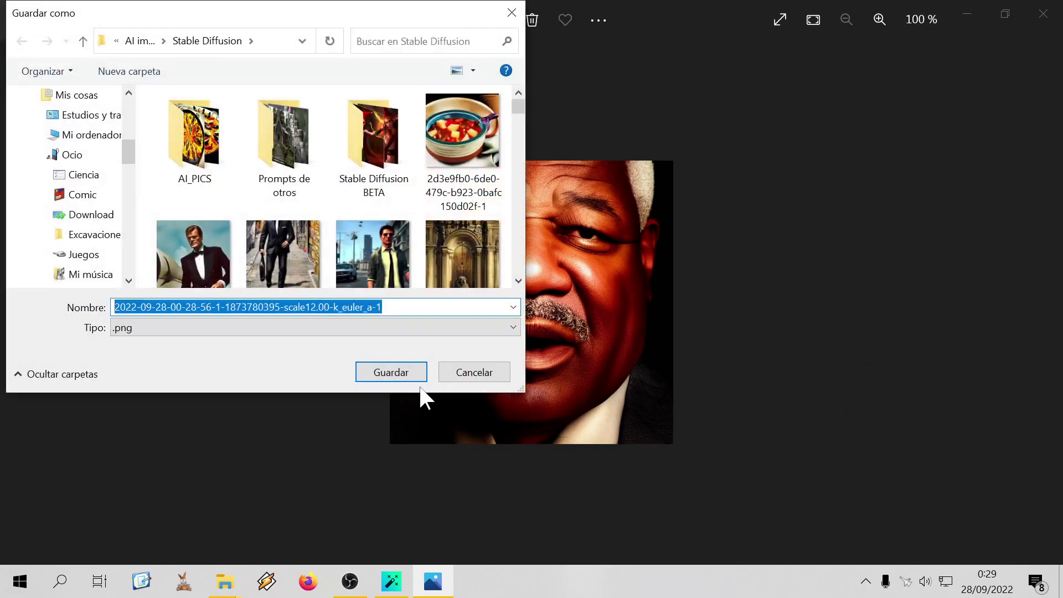
{"action": "left_click", "coordinate": [407, 372]}
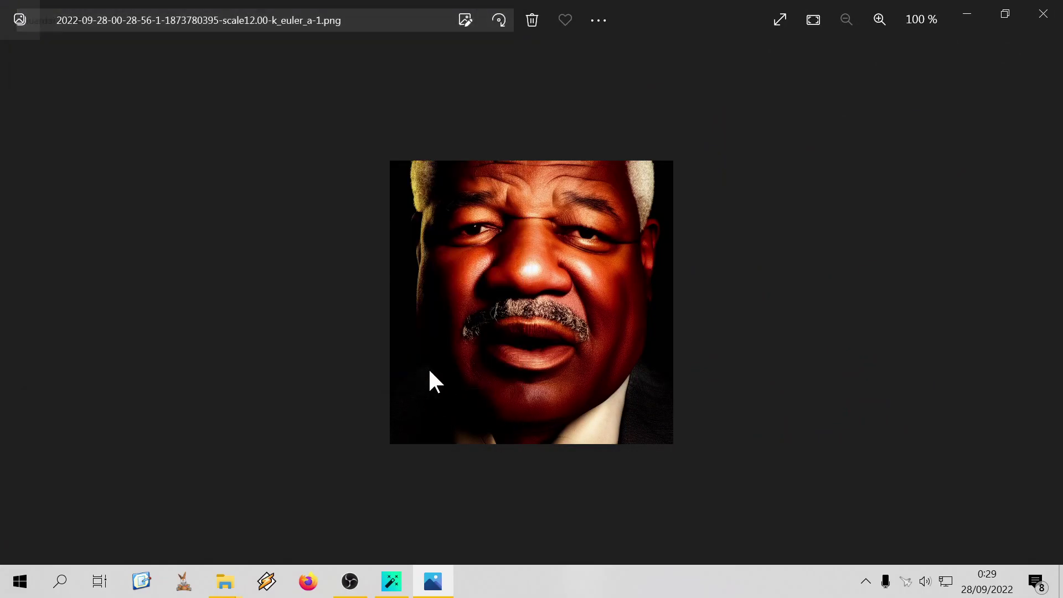
{"action": "left_click", "coordinate": [1041, 15]}
Change the prompt's subject to George Peppard, keeping the style keywords, and generate the image
{"action": "left_click_drag", "start_coordinate": [322, 91], "coordinate": [81, 87]}
{"action": "type", "text": "George"}
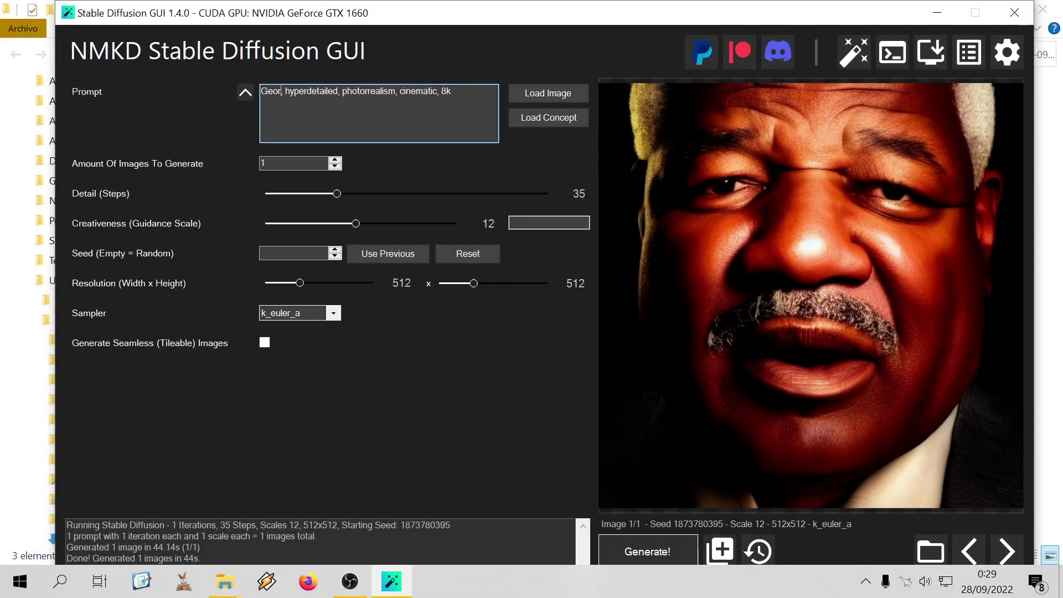
{"action": "type", "text": " Pappe"}
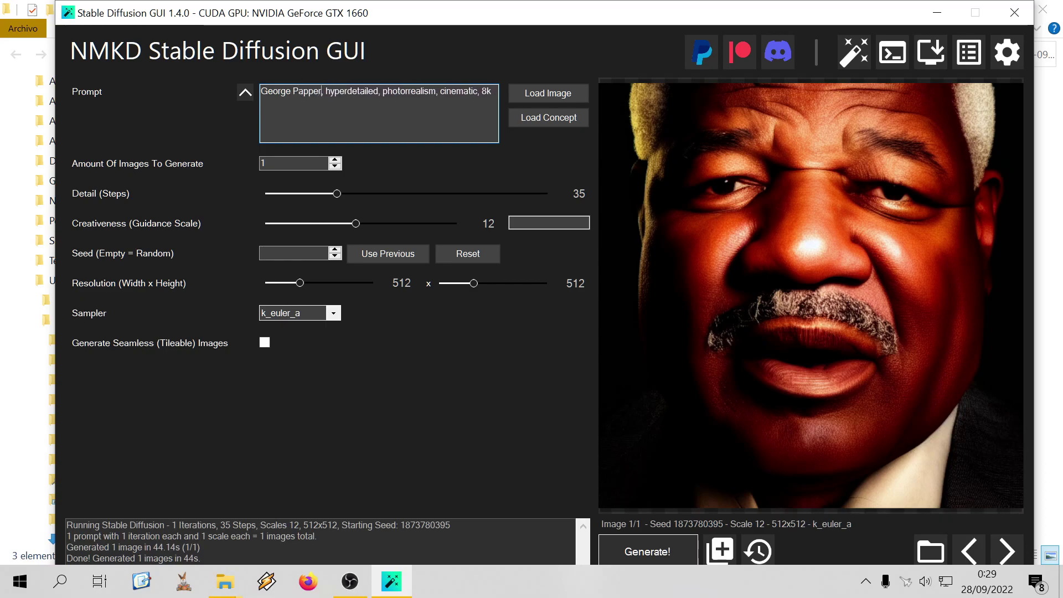
{"action": "key", "text": "BackSpace"}
{"action": "key", "text": "BackSpace"}
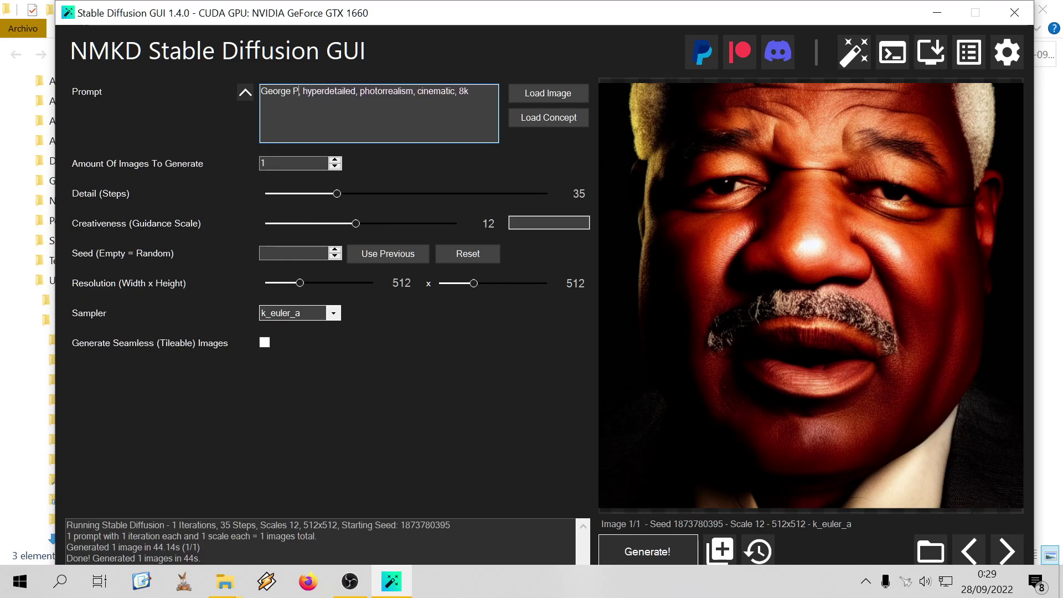
{"action": "type", "text": "eppar"}
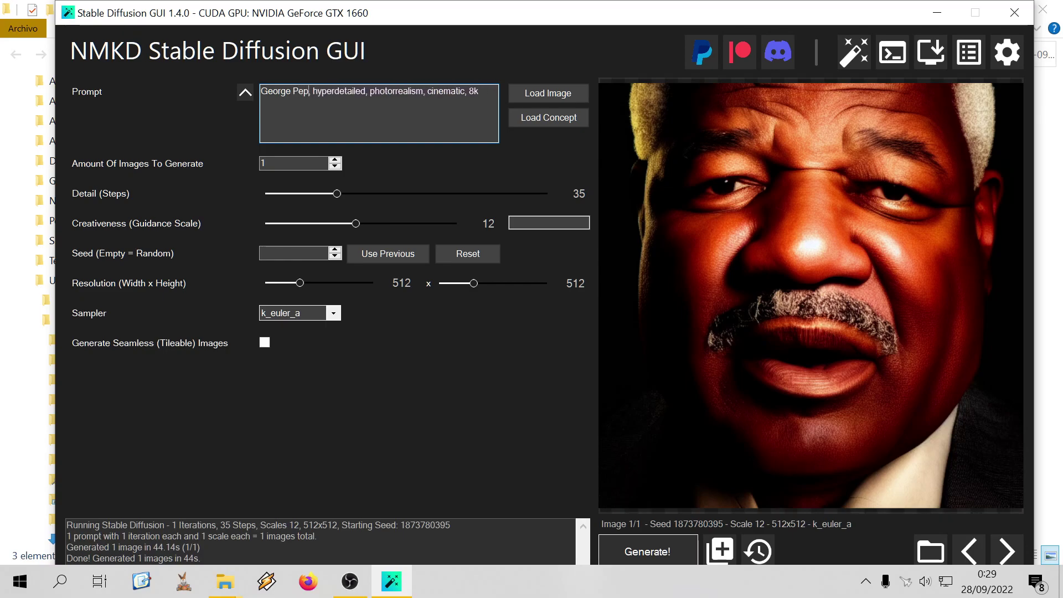
{"action": "type", "text": "d"}
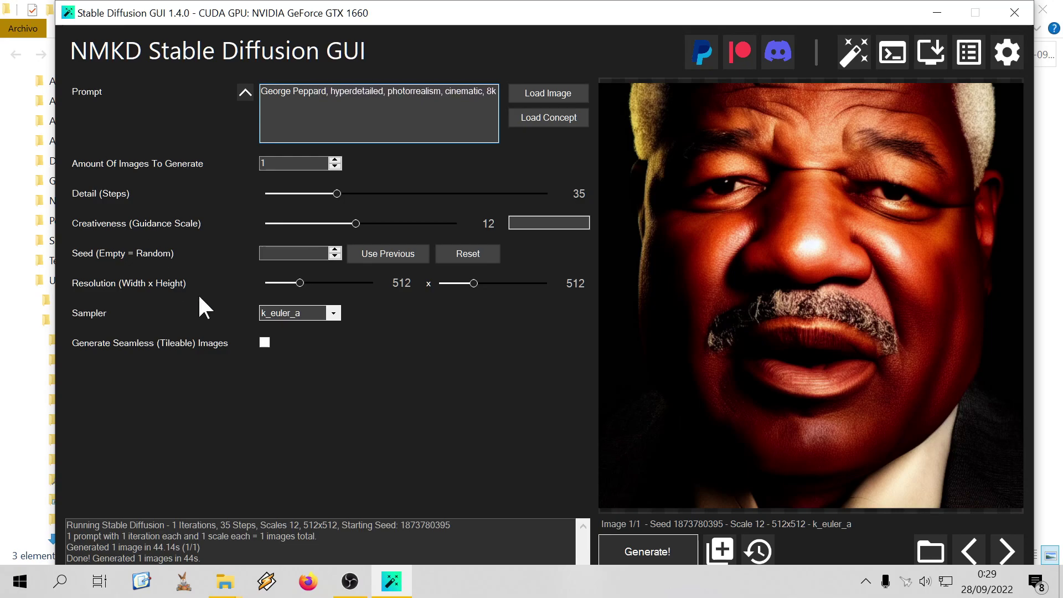
{"action": "left_click", "coordinate": [666, 549]}
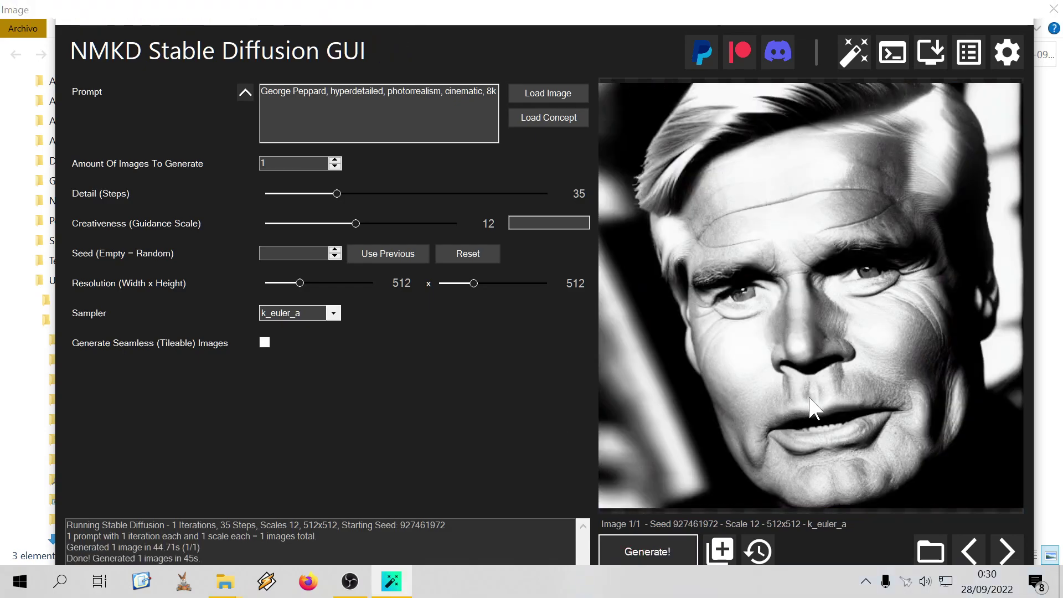
View the George Peppard image enlarged, and save a PNG copy of its file in the Stable Diffusion folder
{"action": "left_click", "coordinate": [811, 408]}
{"action": "right_click", "coordinate": [574, 337]}
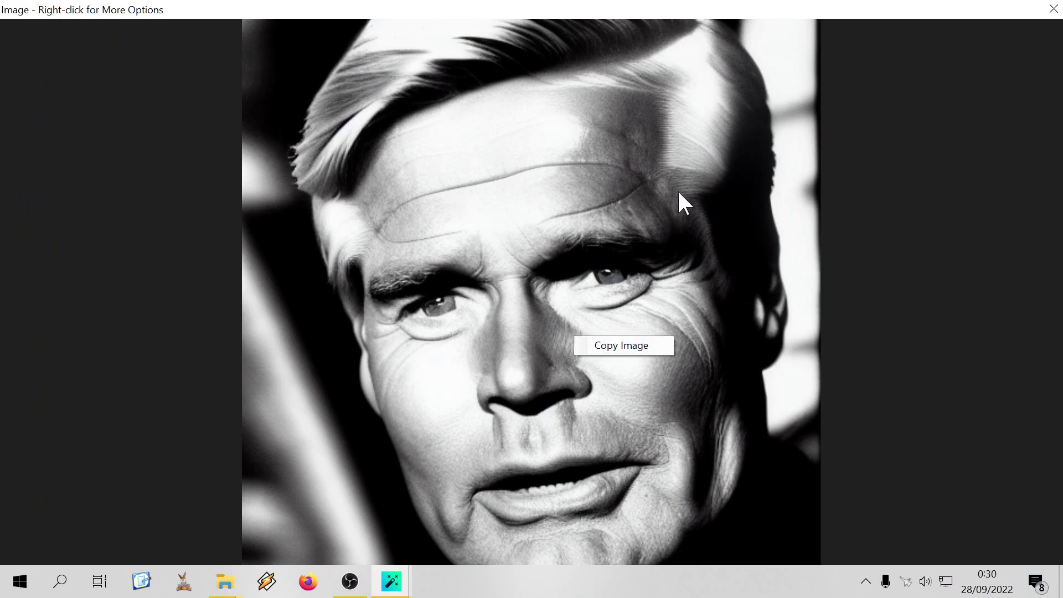
{"action": "left_click", "coordinate": [1054, 9]}
{"action": "left_click", "coordinate": [1054, 8]}
{"action": "right_click", "coordinate": [747, 350]}
{"action": "left_click", "coordinate": [802, 359]}
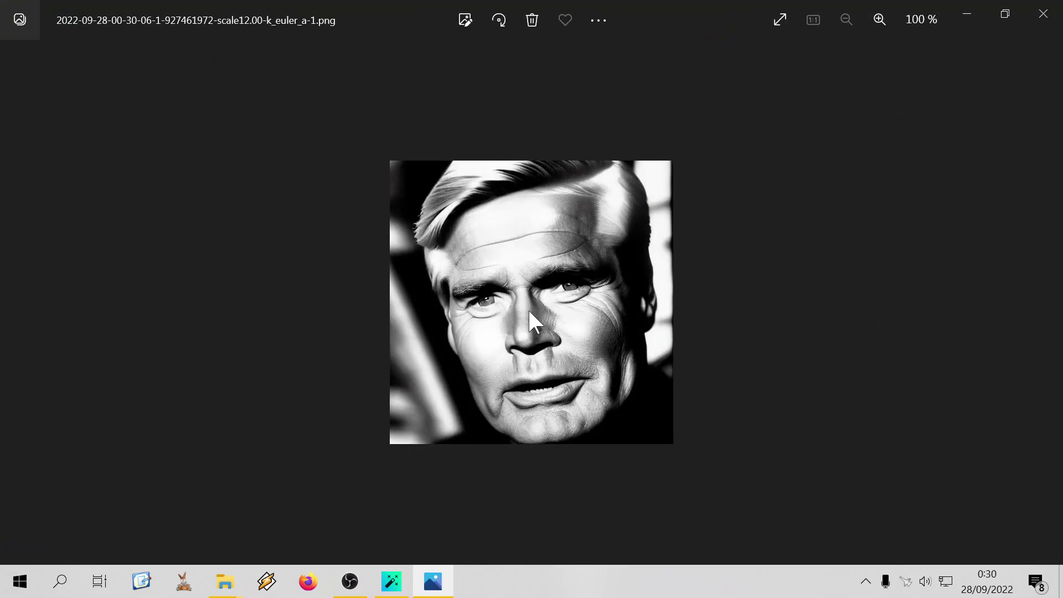
{"action": "right_click", "coordinate": [527, 308]}
{"action": "left_click", "coordinate": [607, 25]}
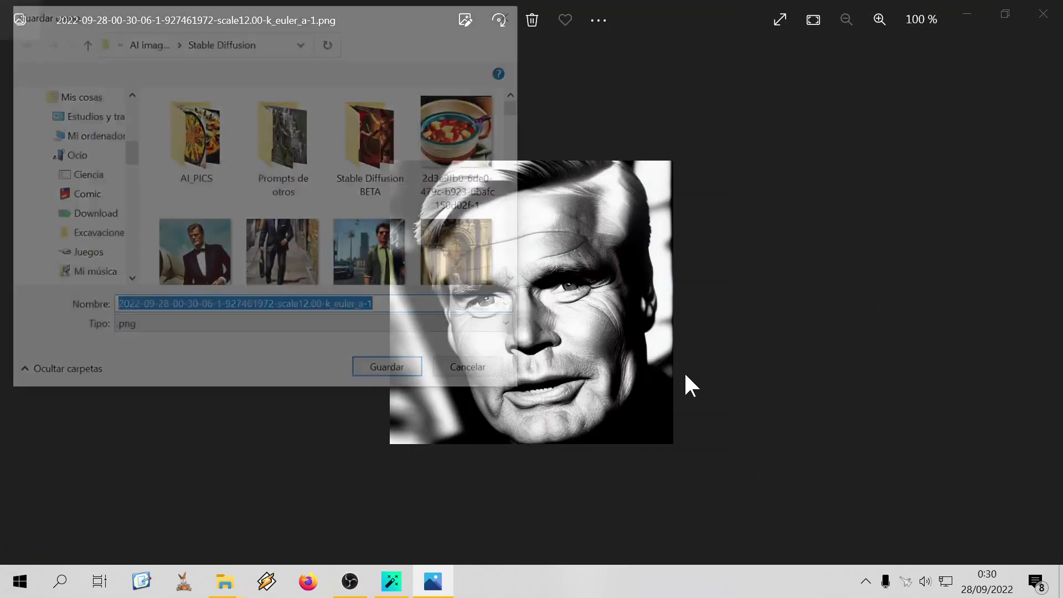
{"action": "left_click", "coordinate": [390, 372]}
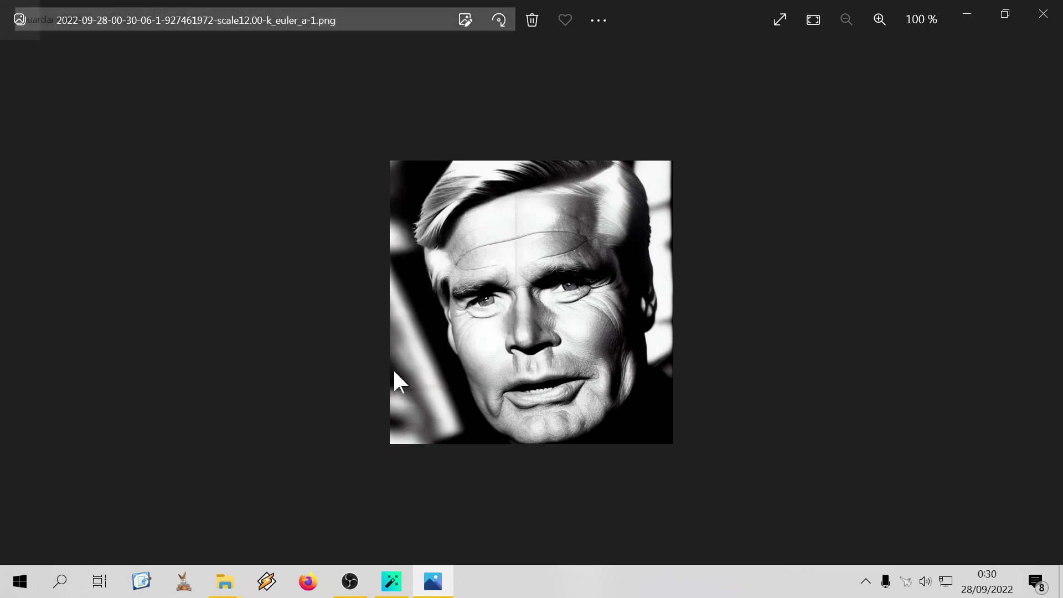
{"action": "left_click", "coordinate": [1043, 23]}
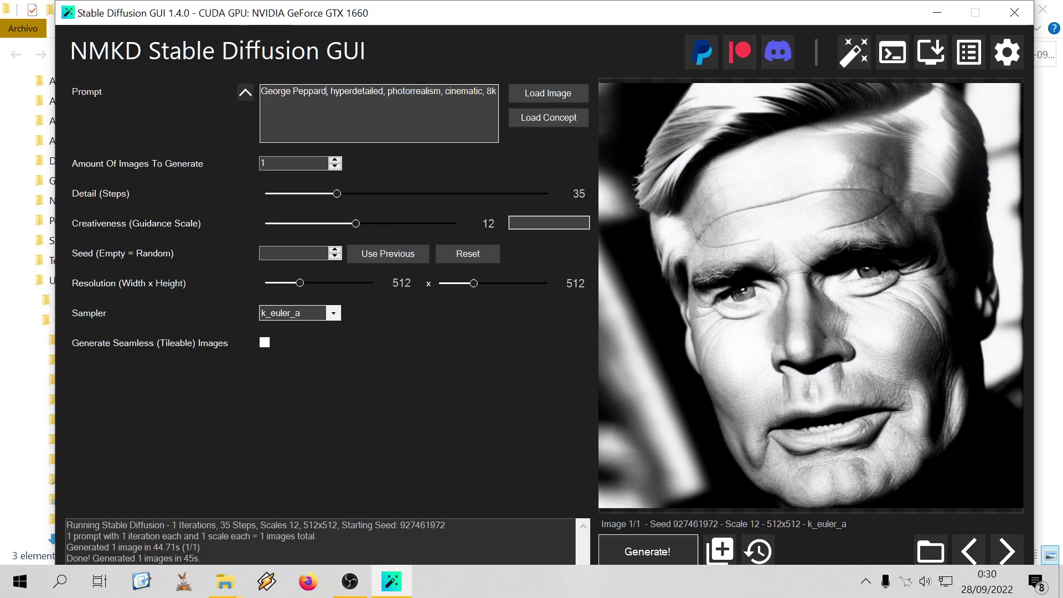
{"action": "left_click_drag", "start_coordinate": [327, 92], "coordinate": [237, 110]}
{"action": "type", "text": "Karl"}
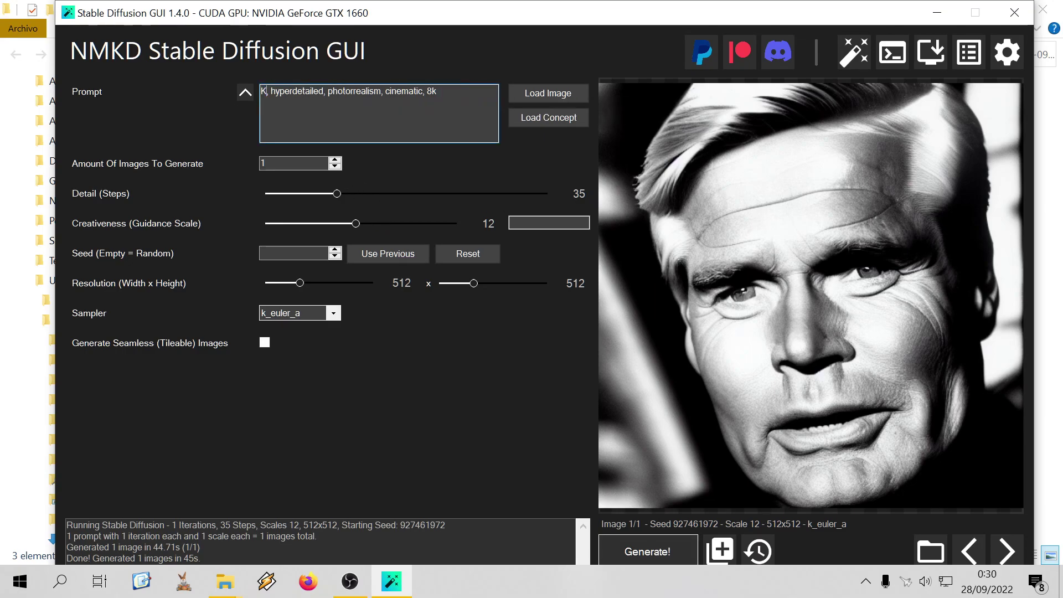
{"action": "type", "text": " Marsde"}
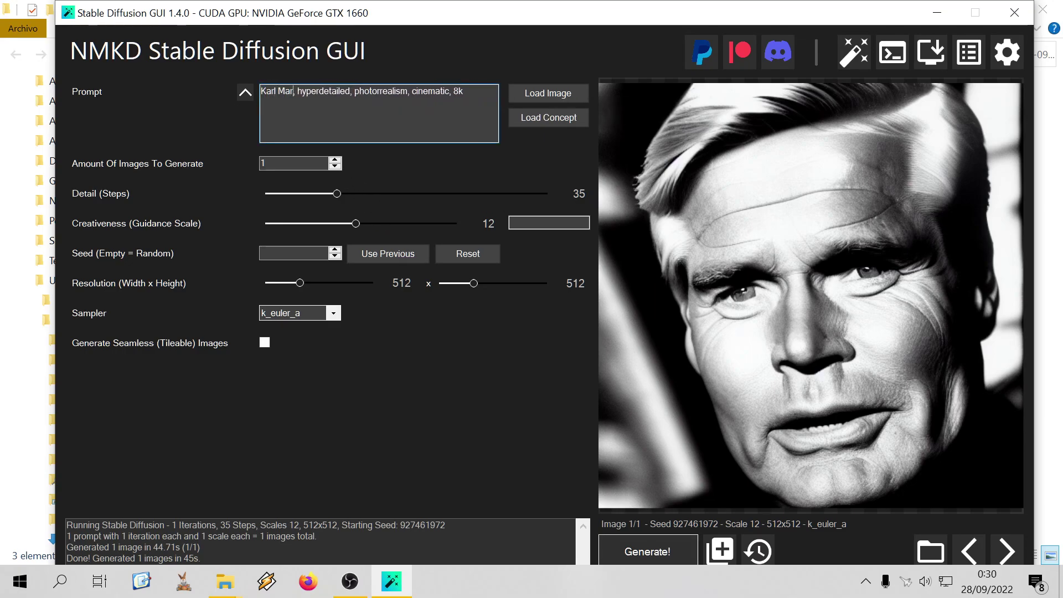
{"action": "type", "text": "n"}
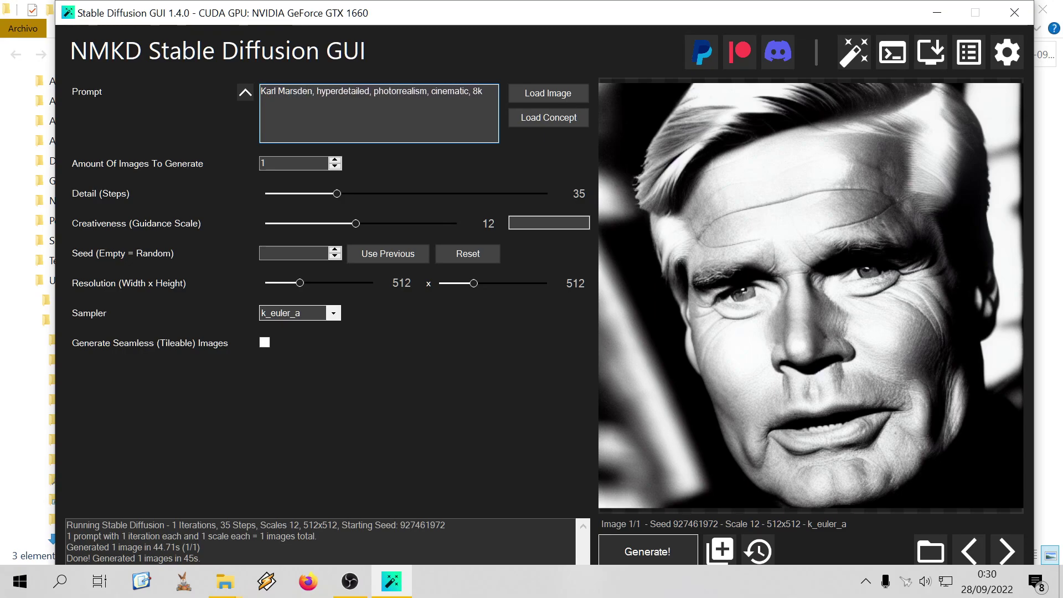
{"action": "left_click", "coordinate": [640, 551]}
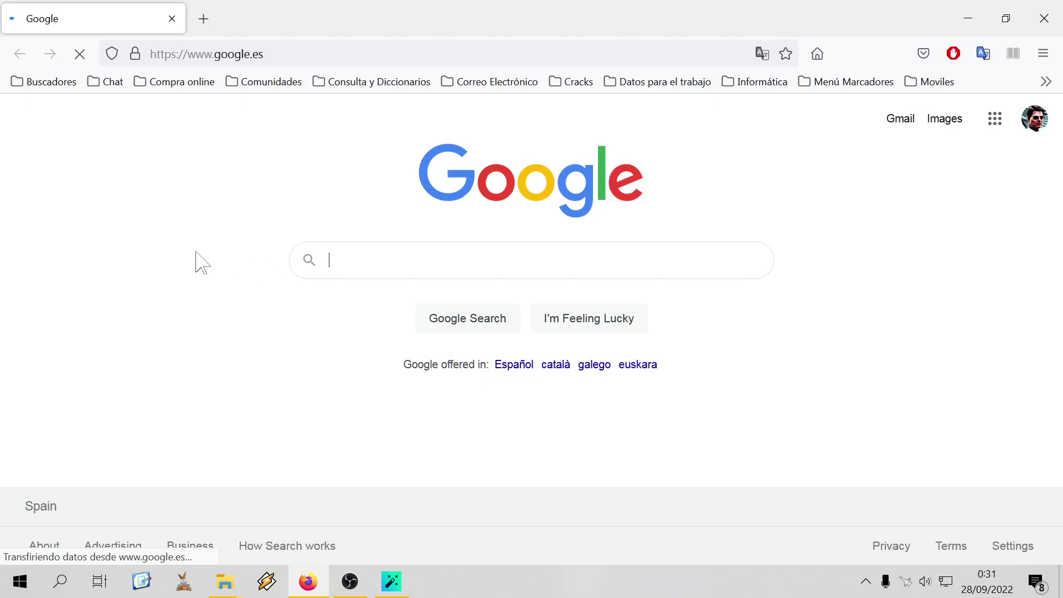
In Firefox, search Google for karl marsden and for westworld to check the actor's name
{"action": "type", "text": "ka"}
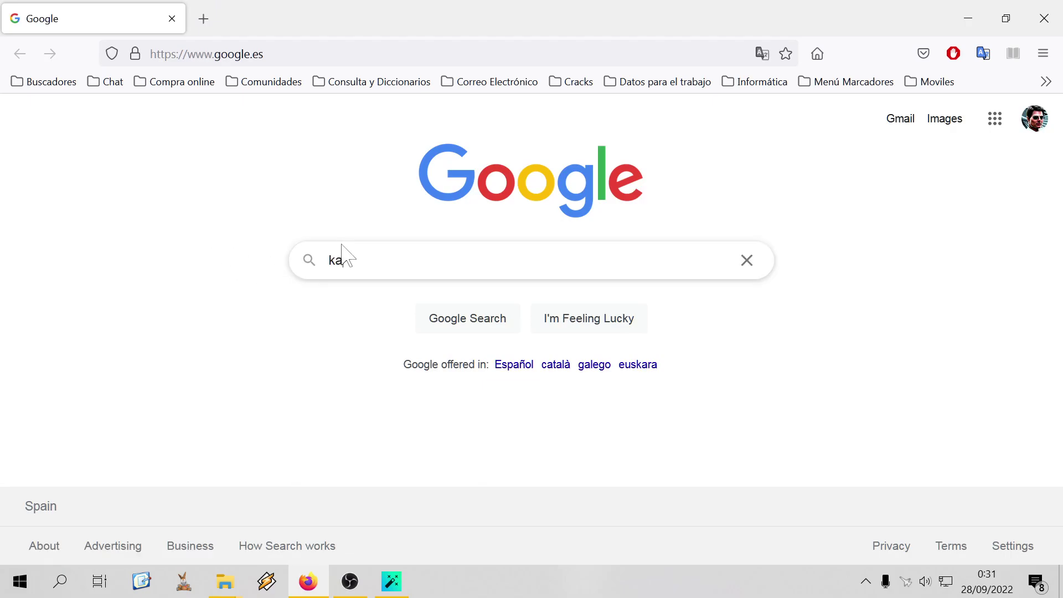
{"action": "type", "text": "smarsden"}
{"action": "key", "text": "Return"}
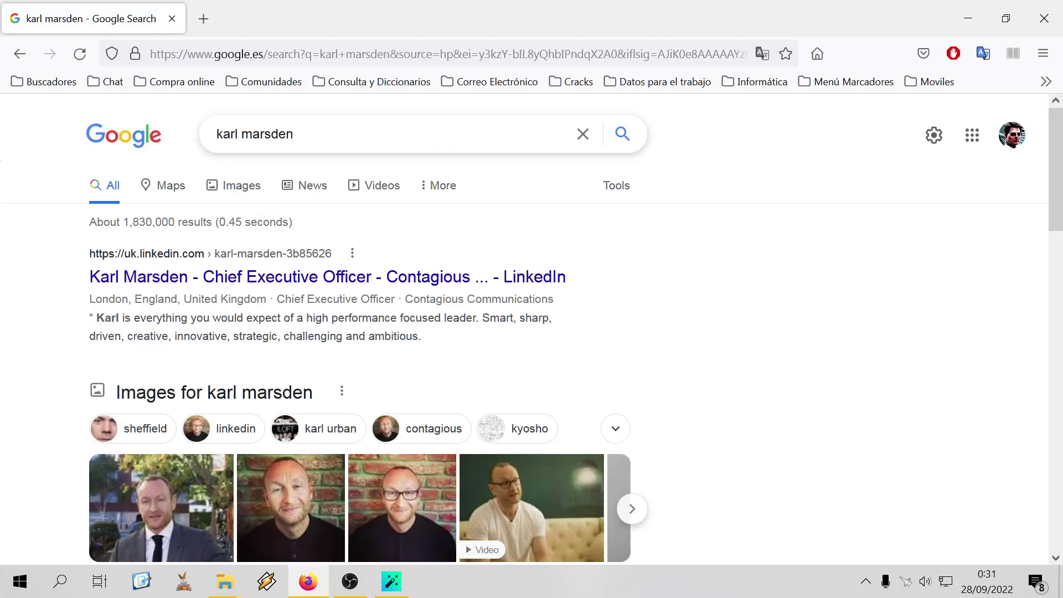
{"action": "type", "text": "/westw"}
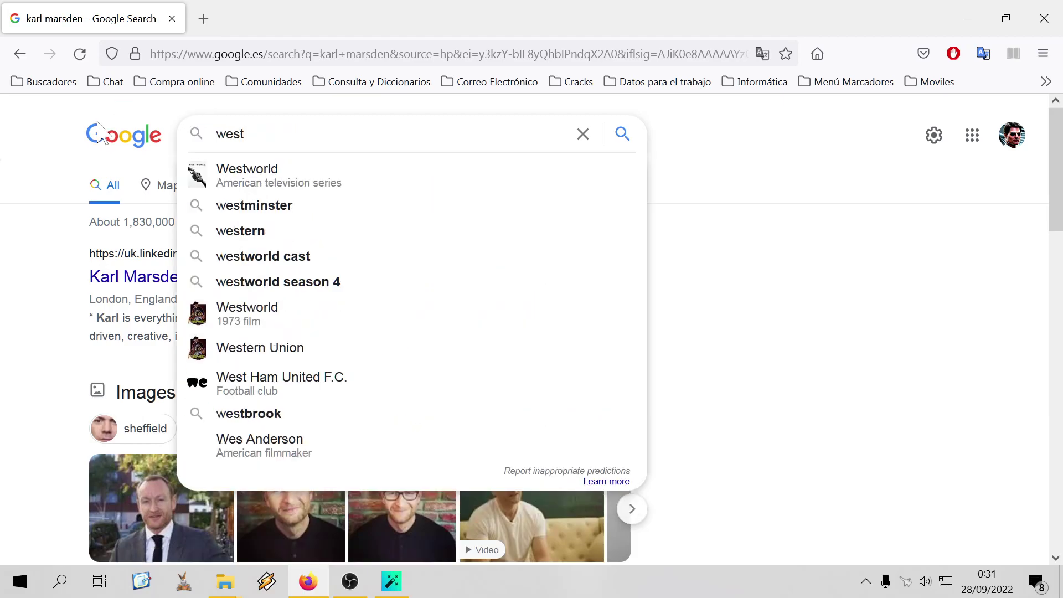
{"action": "type", "text": "orld"}
{"action": "key", "text": "Return"}
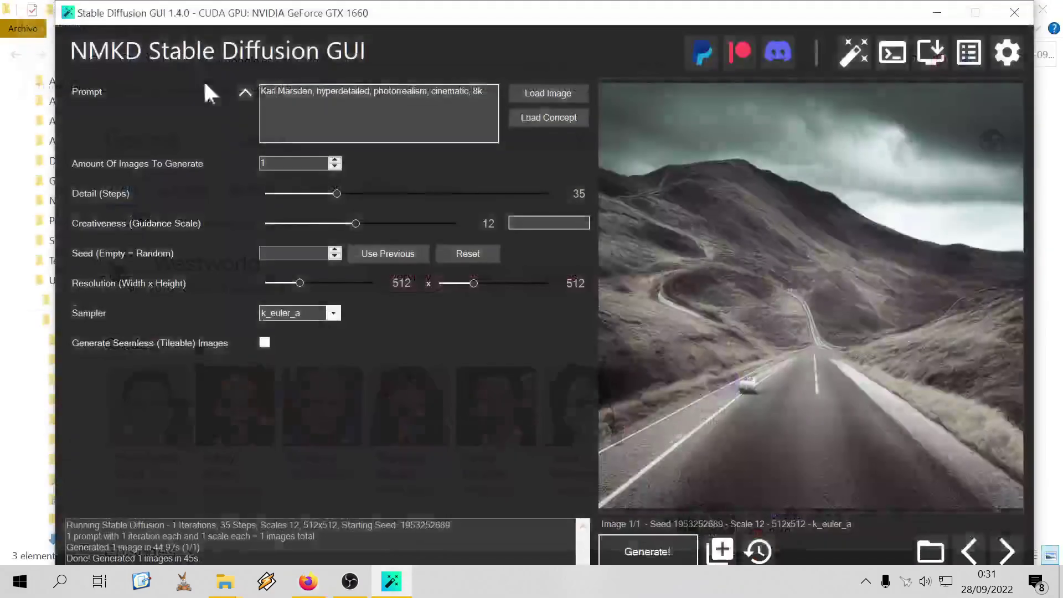
Switch back to NMKD Stable Diffusion GUI and correct the first name in the prompt so the subject reads James Marsden
{"action": "key", "text": "alt+Tab"}
{"action": "double_click", "coordinate": [268, 91]}
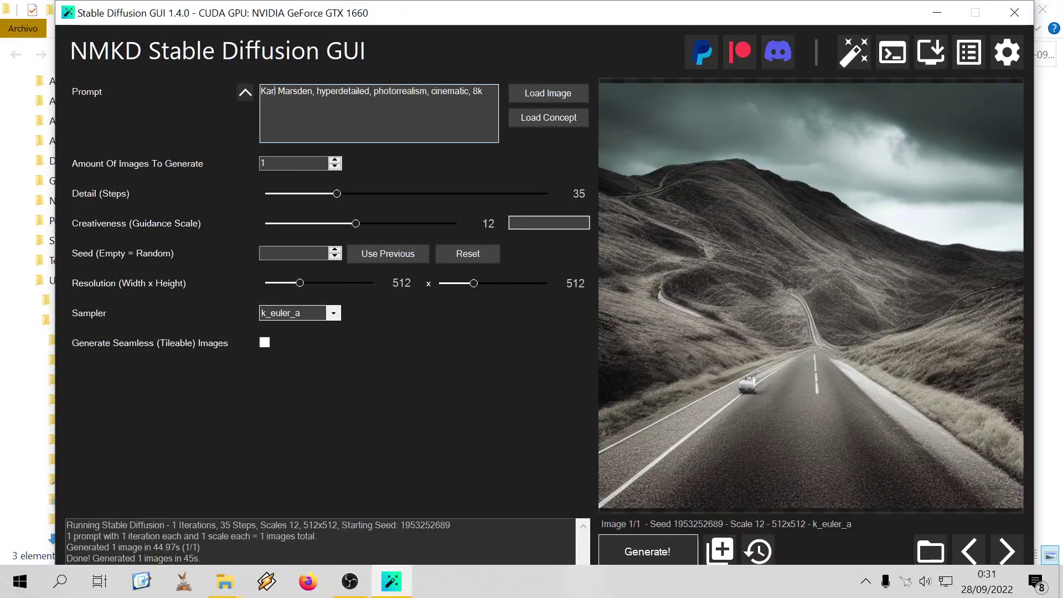
{"action": "type", "text": "James"}
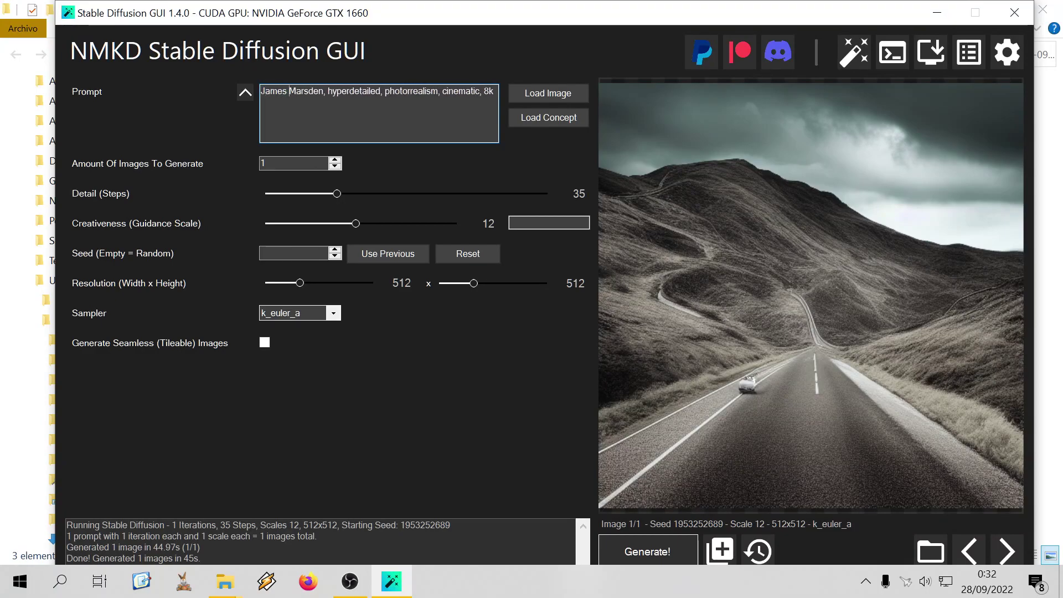
Set the detail to 100 steps, and save a PNG copy of the road landscape image in the Stable Diffusion folder
{"action": "left_click", "coordinate": [504, 193]}
{"action": "right_click", "coordinate": [720, 422]}
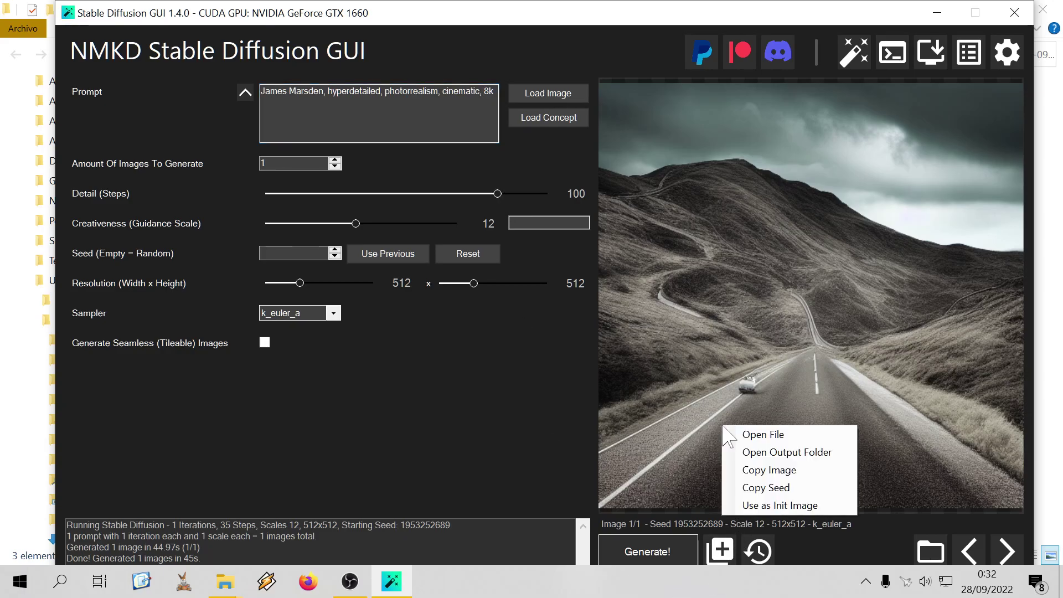
{"action": "left_click", "coordinate": [742, 433]}
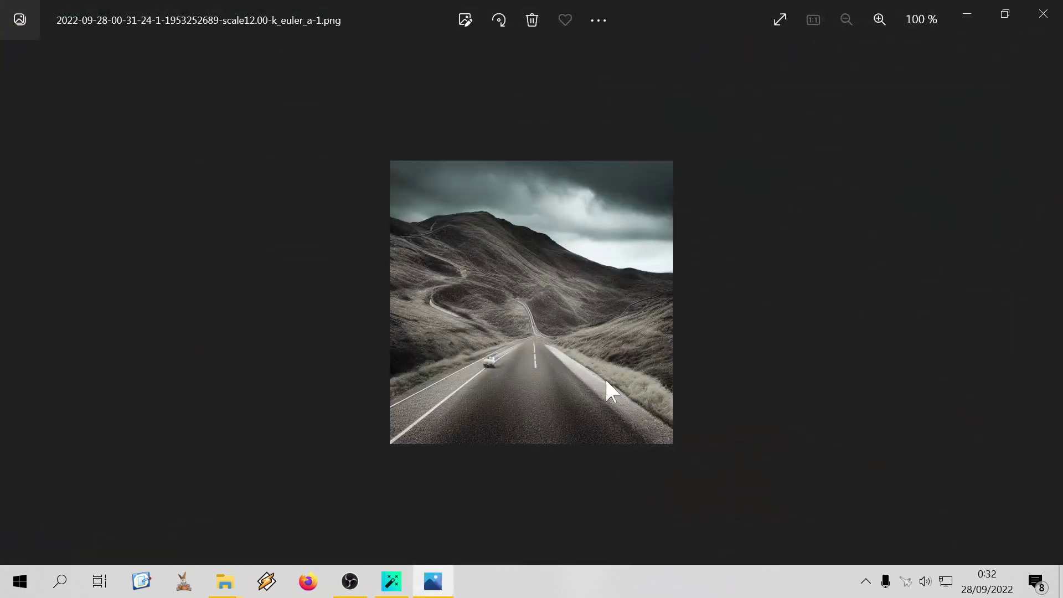
{"action": "right_click", "coordinate": [551, 327]}
{"action": "left_click", "coordinate": [610, 28]}
{"action": "left_click", "coordinate": [402, 371]}
{"action": "left_click", "coordinate": [1043, 13]}
Generate the James Marsden image and view it enlarged
{"action": "left_click", "coordinate": [663, 551]}
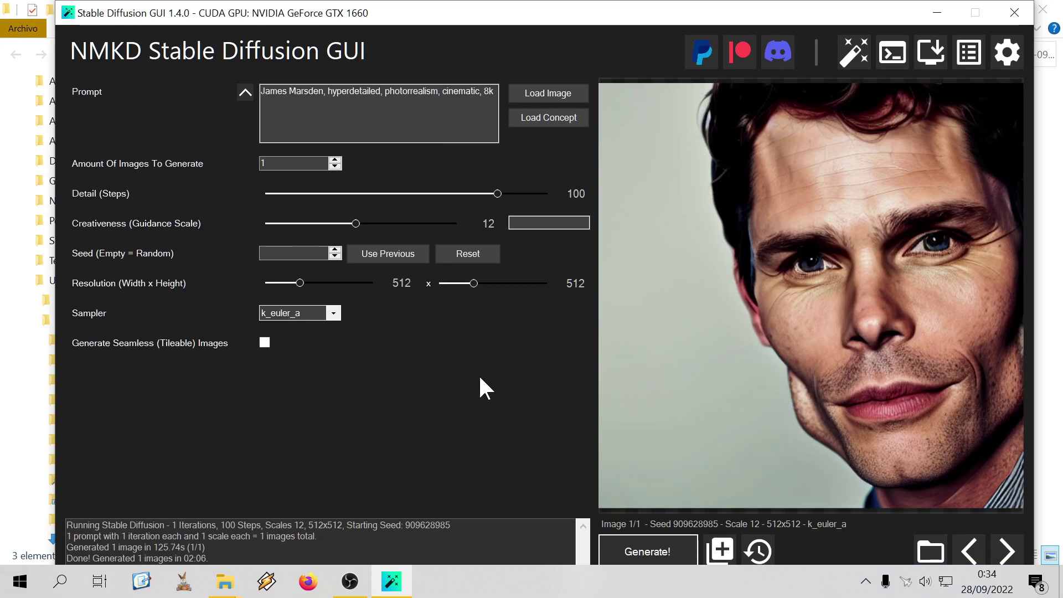
{"action": "left_click", "coordinate": [662, 342]}
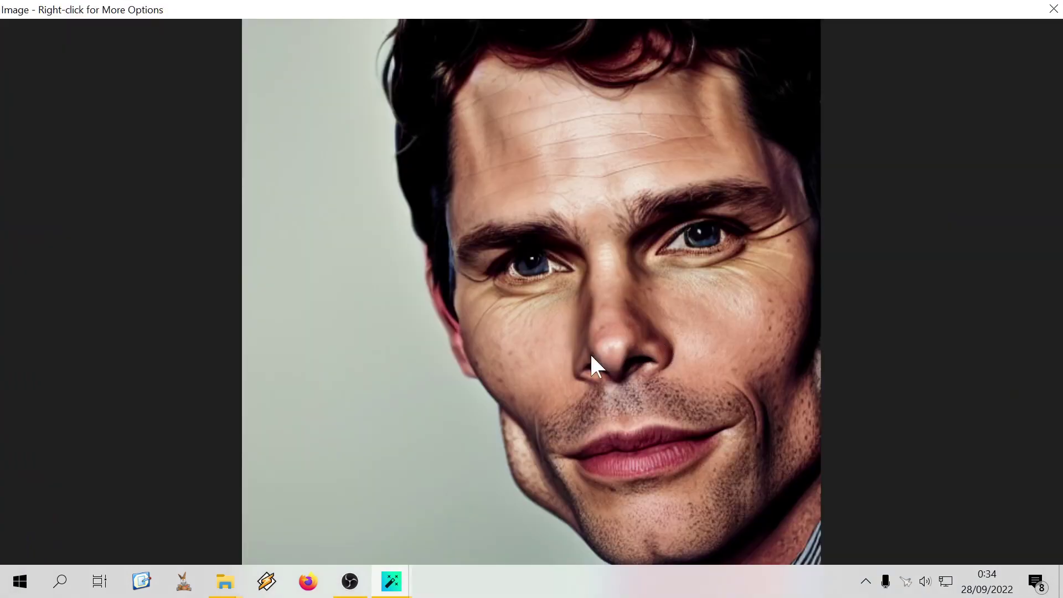
{"action": "left_click", "coordinate": [1054, 10]}
Open the James Marsden image file and save a PNG copy of it in the Stable Diffusion folder
{"action": "right_click", "coordinate": [712, 289]}
{"action": "left_click", "coordinate": [720, 297]}
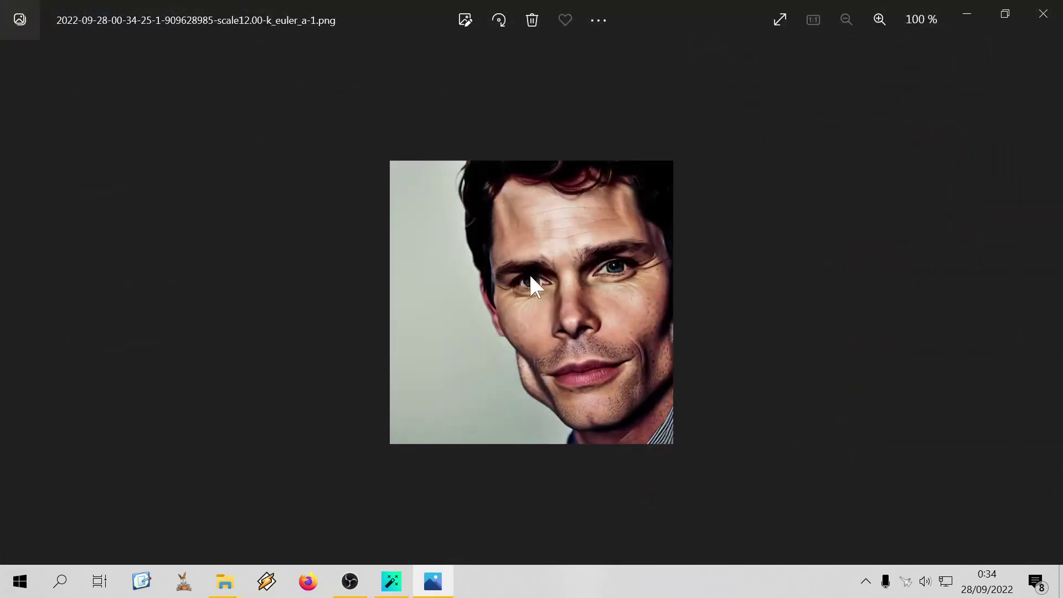
{"action": "right_click", "coordinate": [530, 270]}
{"action": "left_click", "coordinate": [585, 35]}
{"action": "left_click", "coordinate": [468, 370]}
{"action": "left_click", "coordinate": [1044, 13]}
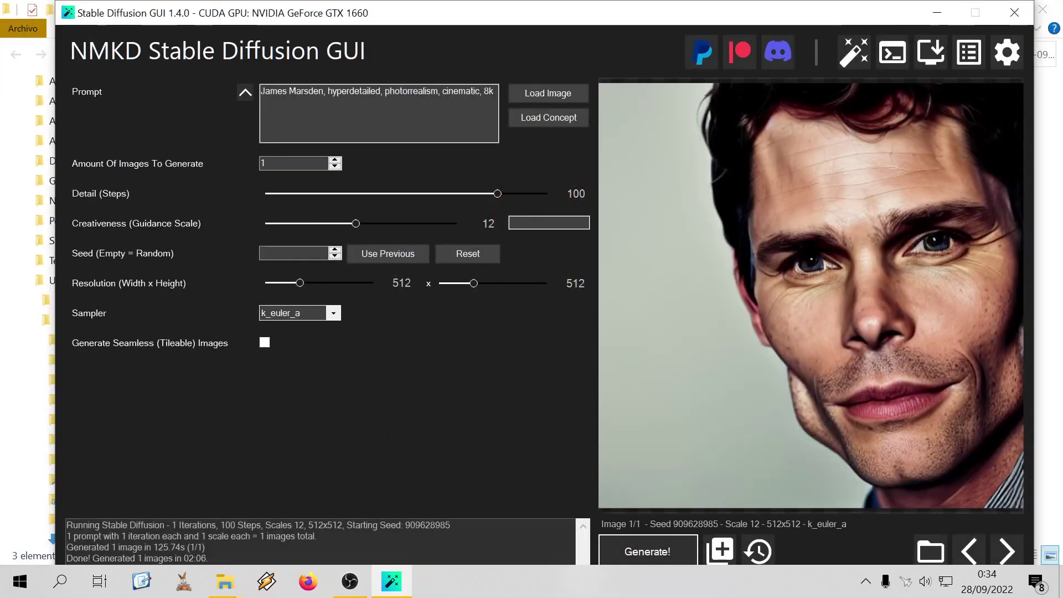
Generate an image at 40 detail steps with the prompt's subject changed to Anthony Hopkins, keeping the style keywords
{"action": "left_click", "coordinate": [357, 194]}
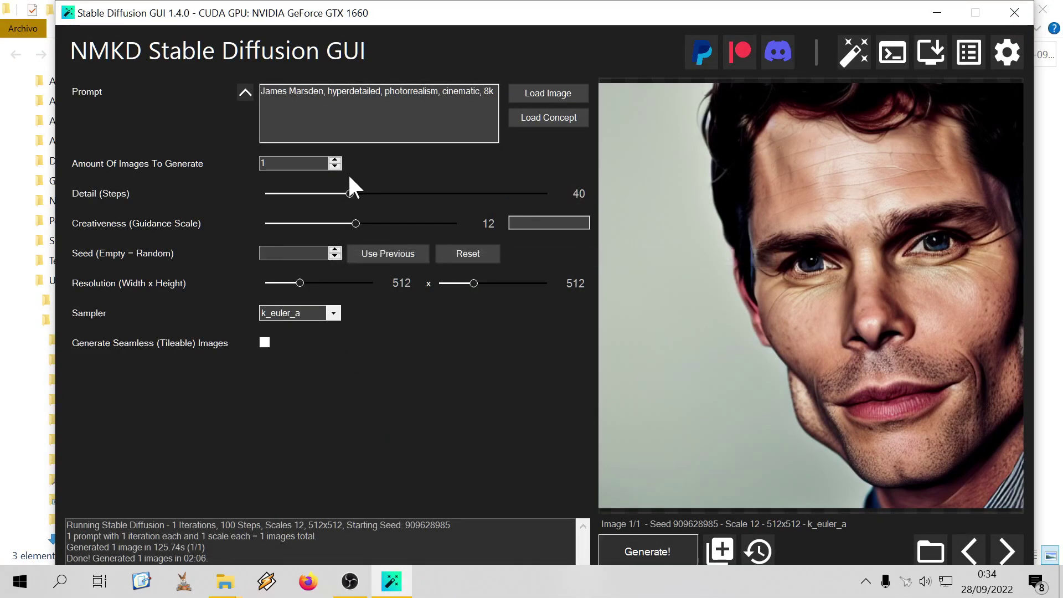
{"action": "left_click_drag", "start_coordinate": [261, 91], "coordinate": [323, 91]}
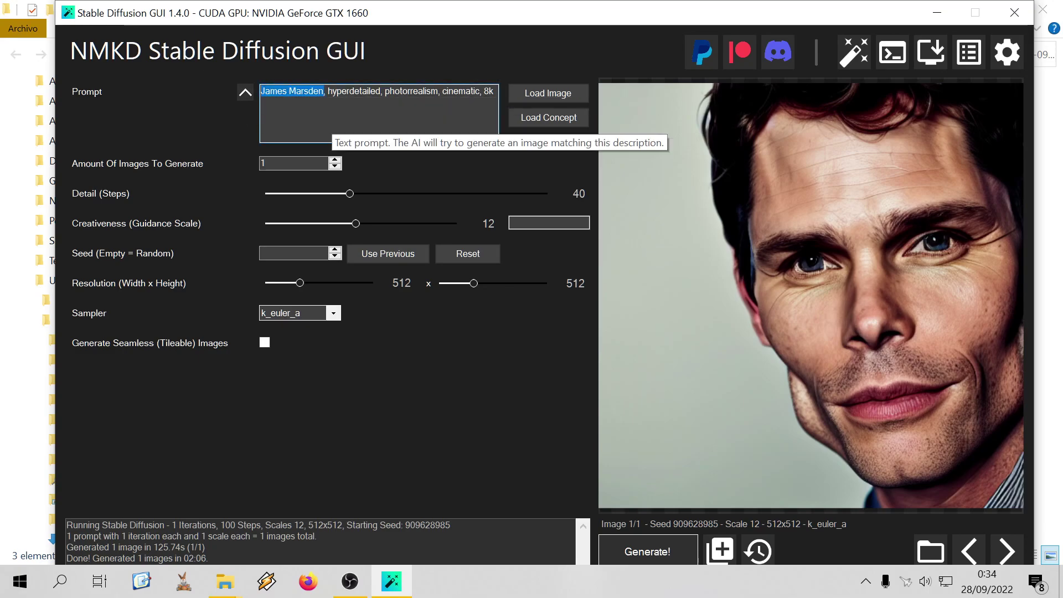
{"action": "type", "text": "Ano"}
{"action": "key", "text": "BackSpace"}
{"action": "type", "text": "thoy"}
{"action": "key", "text": "BackSpace"}
{"action": "type", "text": "ny Hopkins"}
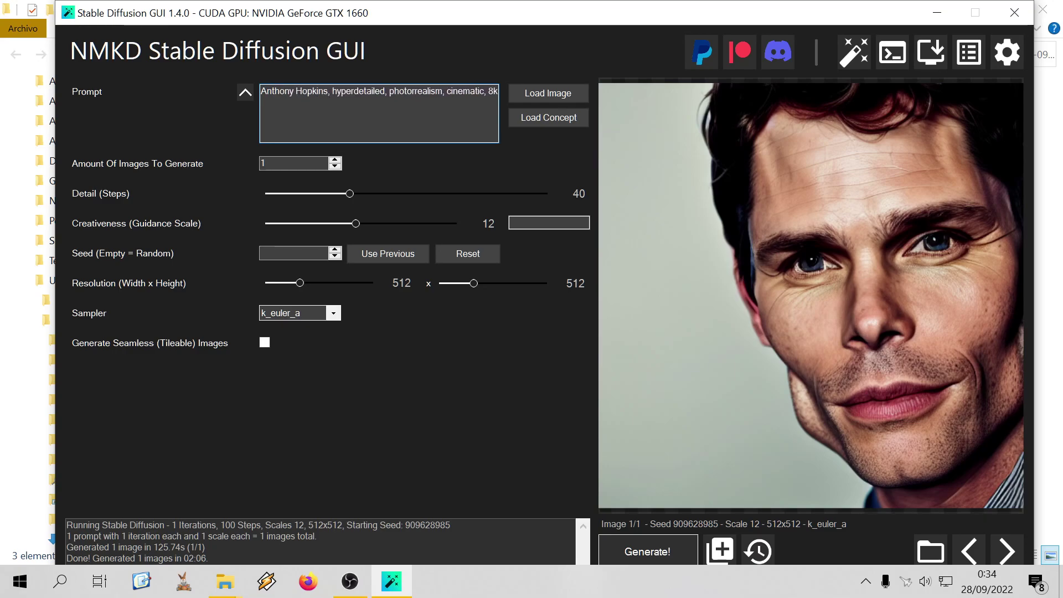
{"action": "left_click", "coordinate": [647, 551]}
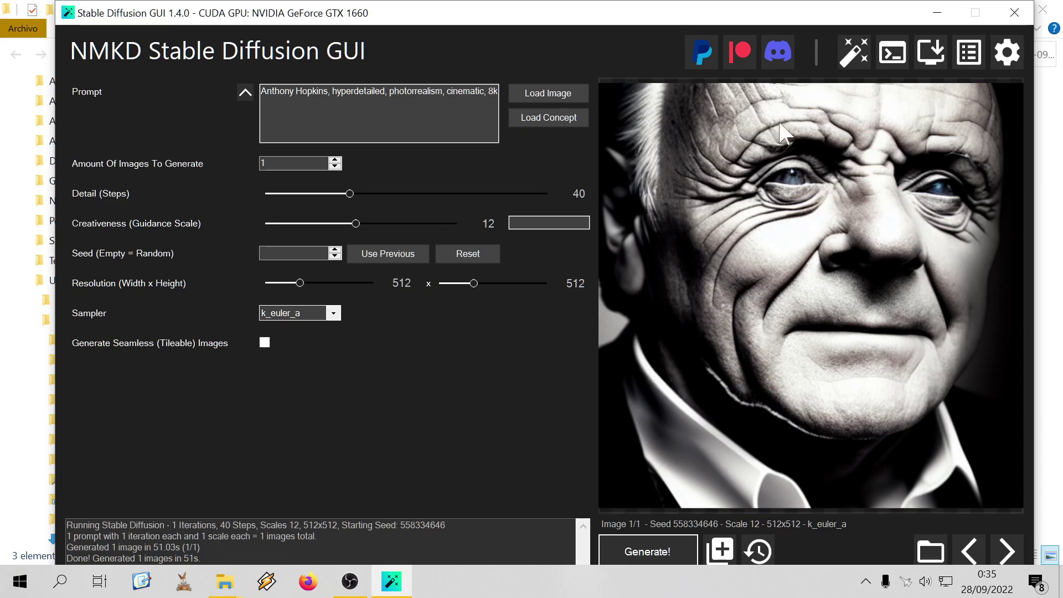
Open the Anthony Hopkins image file and save a PNG copy of it in the Stable Diffusion folder
{"action": "right_click", "coordinate": [666, 412]}
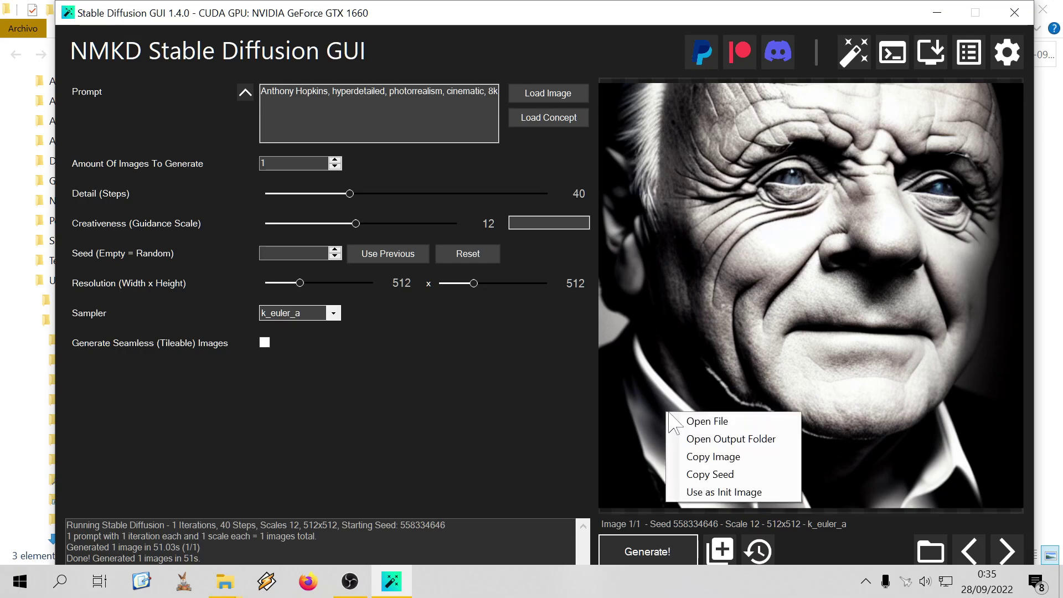
{"action": "left_click", "coordinate": [703, 426]}
{"action": "right_click", "coordinate": [490, 302]}
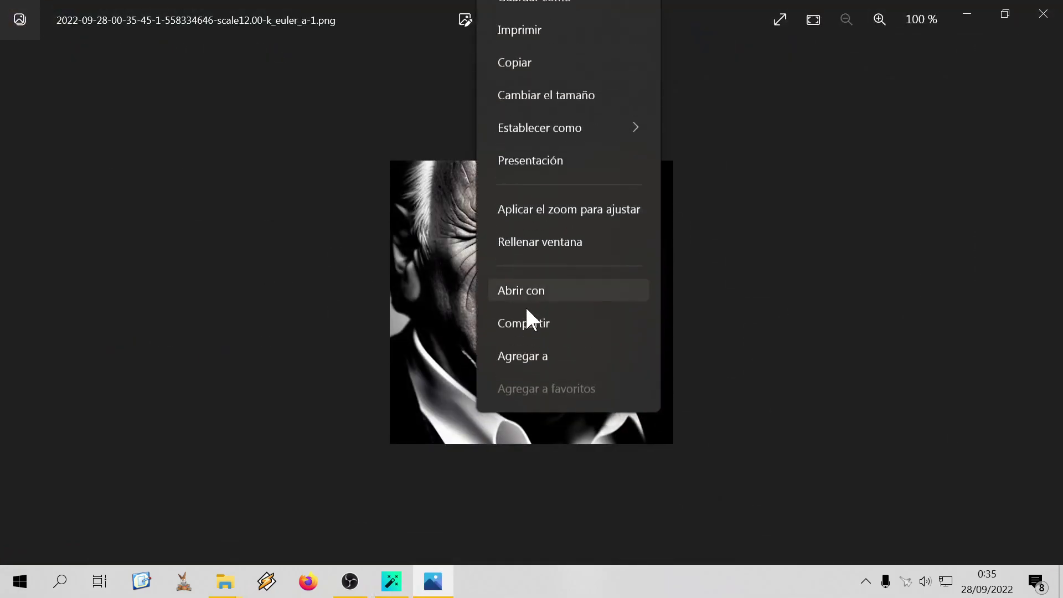
{"action": "left_click", "coordinate": [532, 32]}
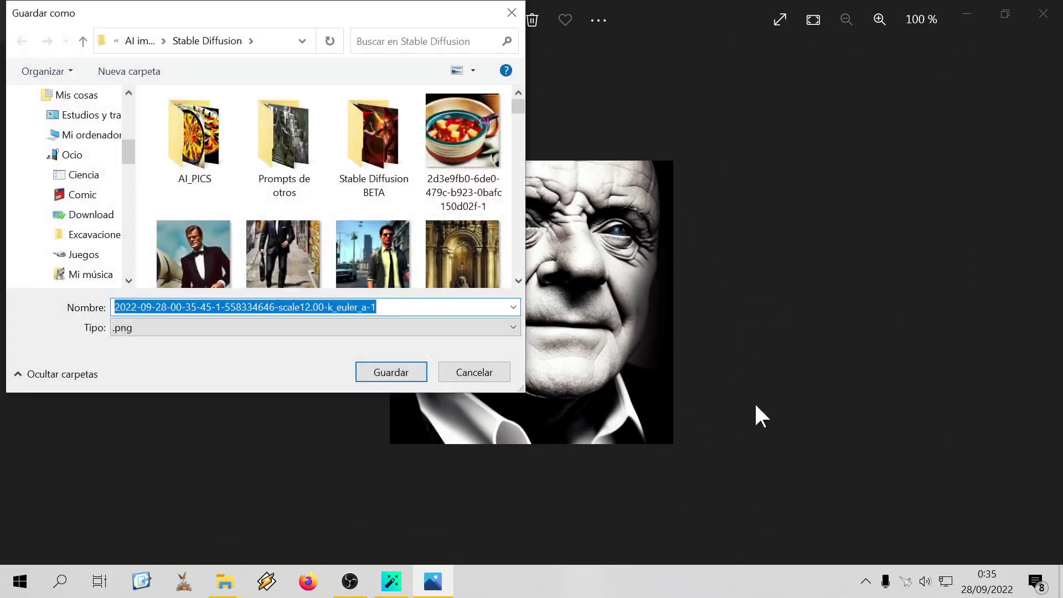
{"action": "left_click", "coordinate": [379, 372]}
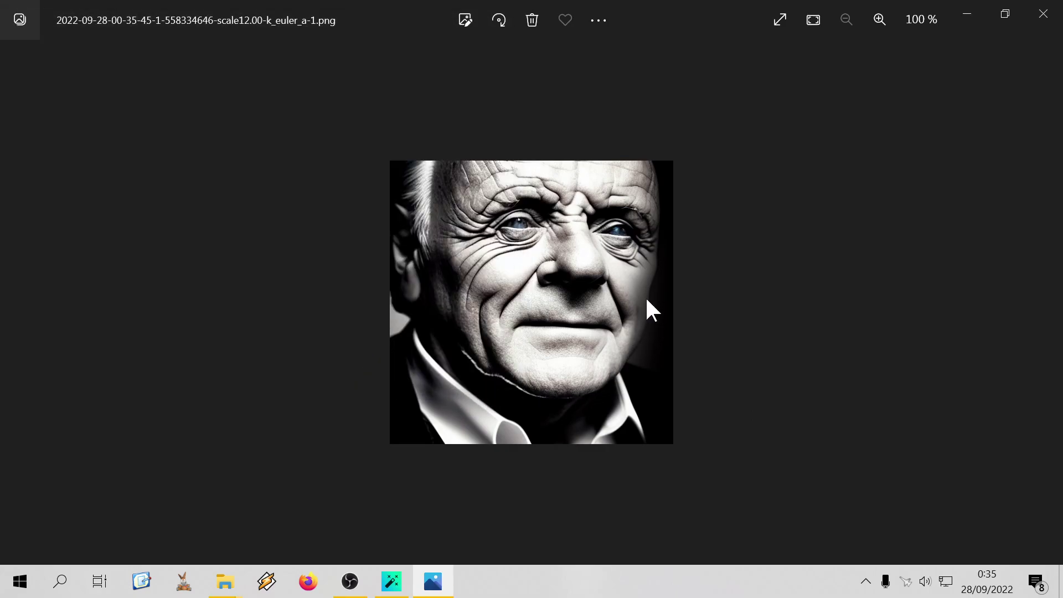
{"action": "left_click", "coordinate": [1029, 20]}
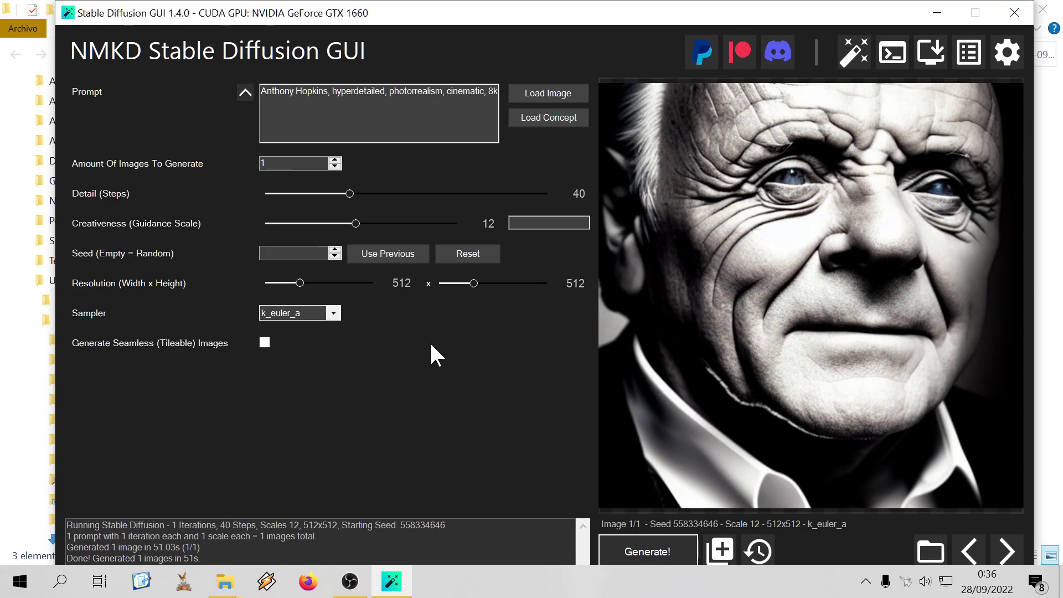
Set the post-processing upscaling to 4x
{"action": "left_click", "coordinate": [856, 53]}
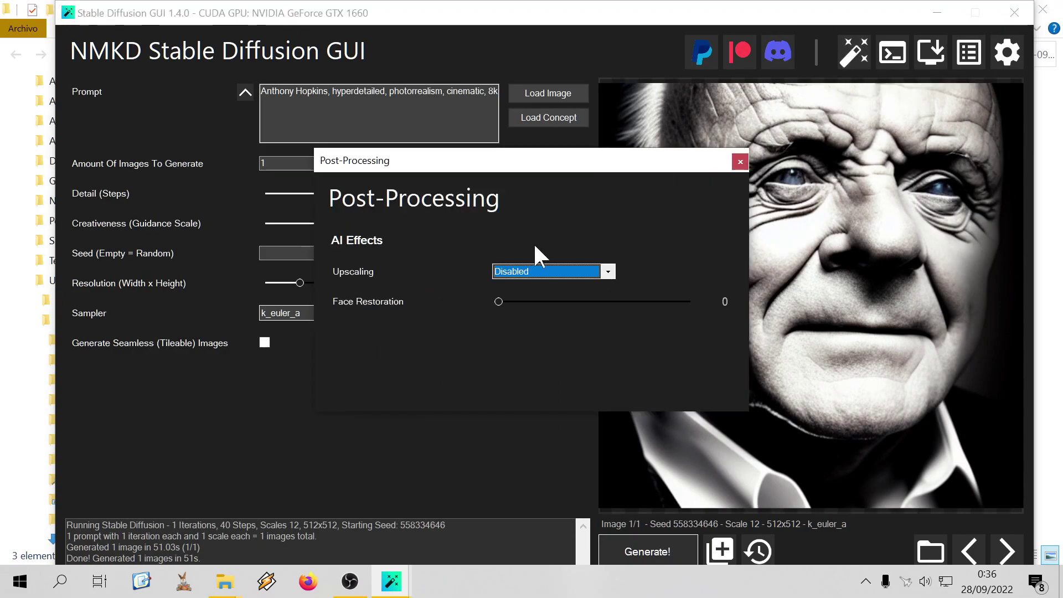
{"action": "left_click", "coordinate": [525, 271]}
{"action": "left_click", "coordinate": [541, 308]}
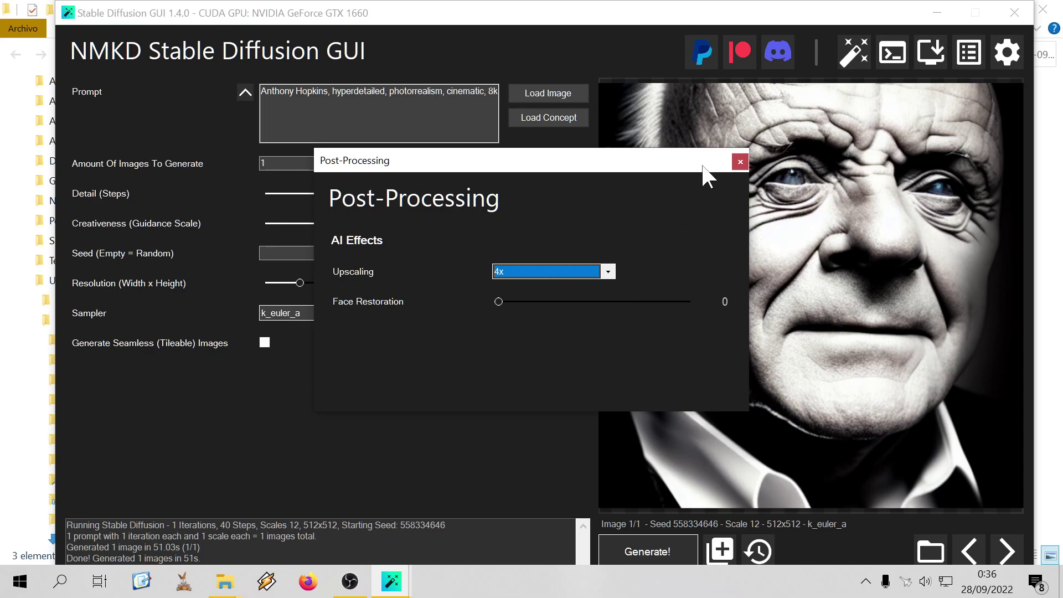
{"action": "left_click", "coordinate": [740, 162]}
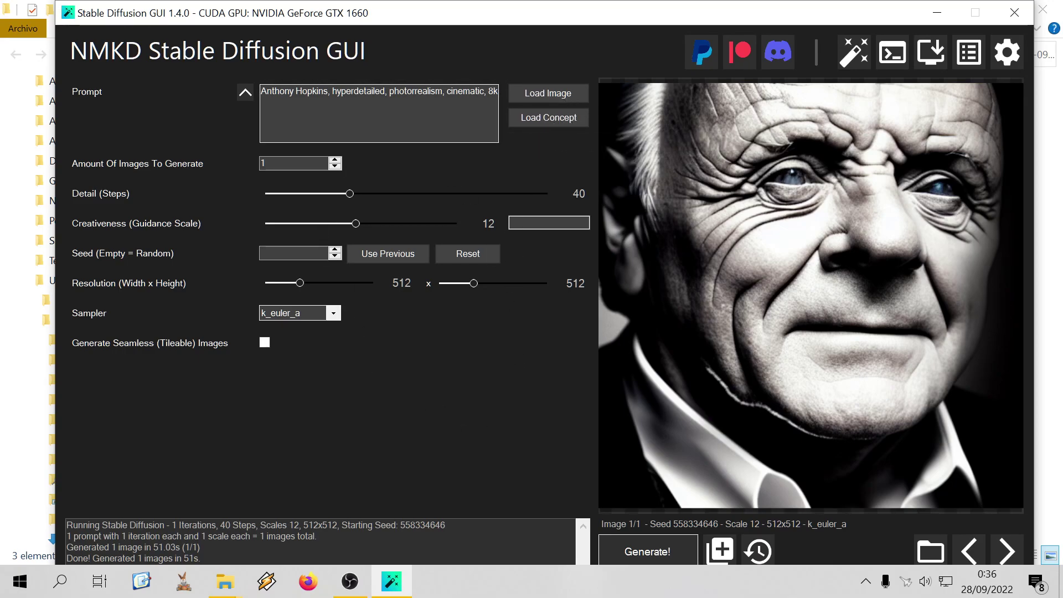
Add "in Westworld tv series" after Anthony Hopkins in the prompt, check the upscaling setting, and generate the image
{"action": "left_click", "coordinate": [324, 91]}
{"action": "type", "text": "in Westworld tv series"}
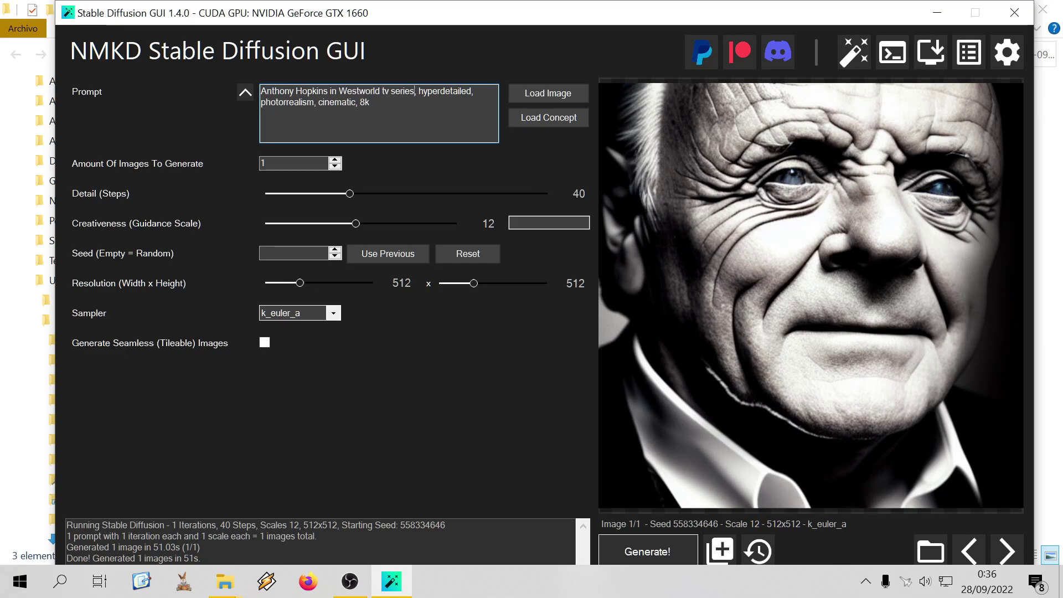
{"action": "left_click", "coordinate": [864, 51]}
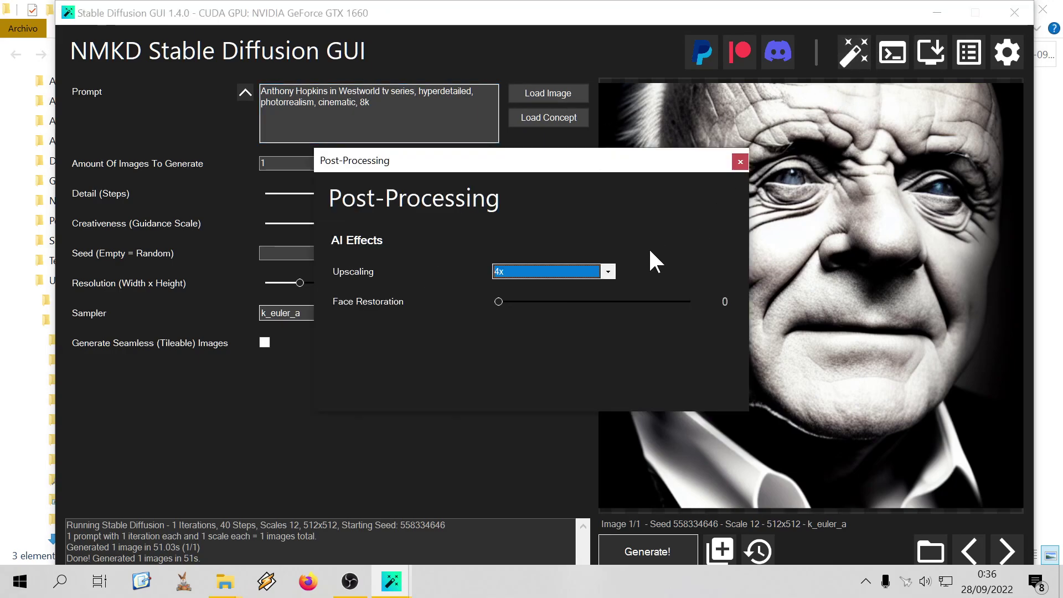
{"action": "left_click", "coordinate": [740, 161]}
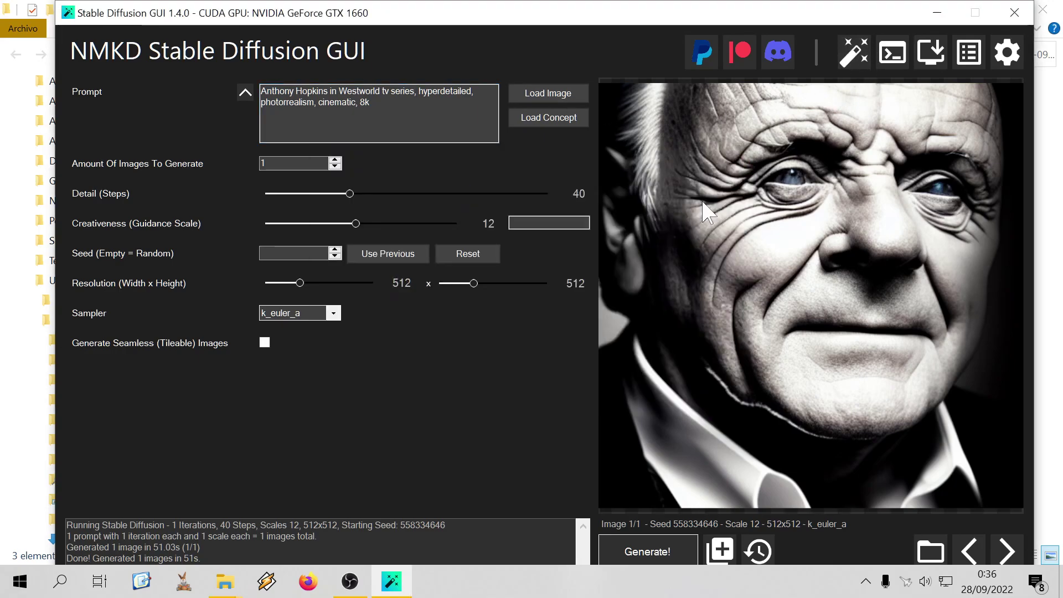
{"action": "left_click", "coordinate": [659, 547]}
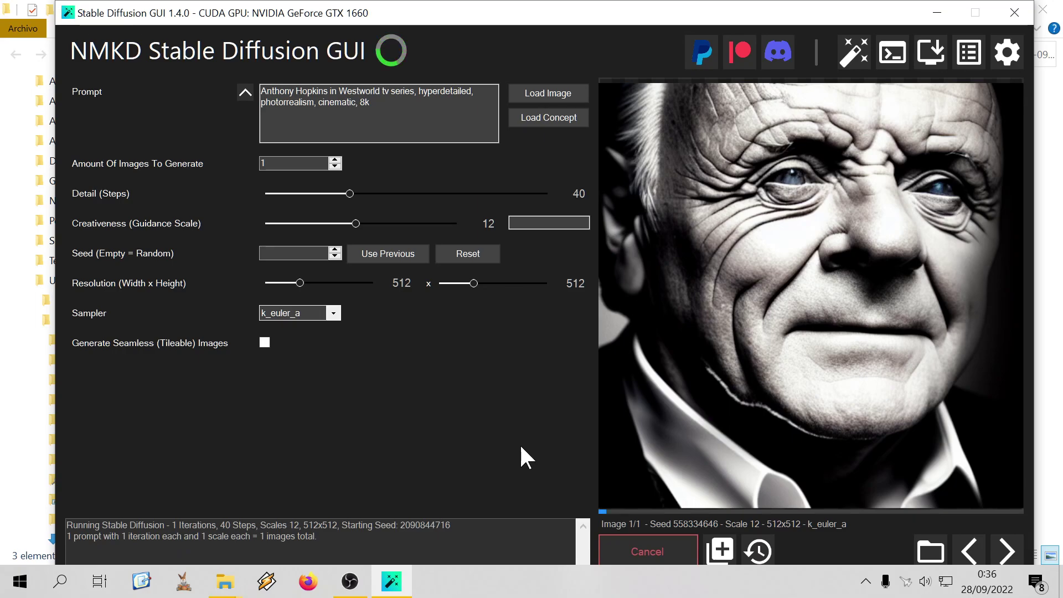